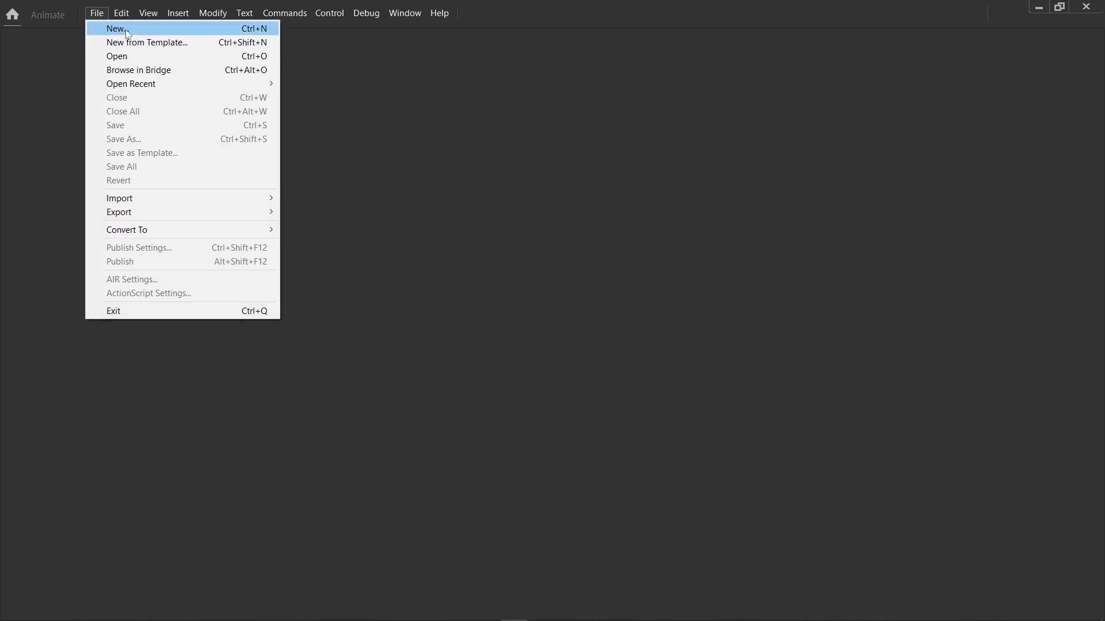
# Start a new document and compare the HD, Full HD, 4K and Standard presets for character animation.
pyautogui.click(118, 29)
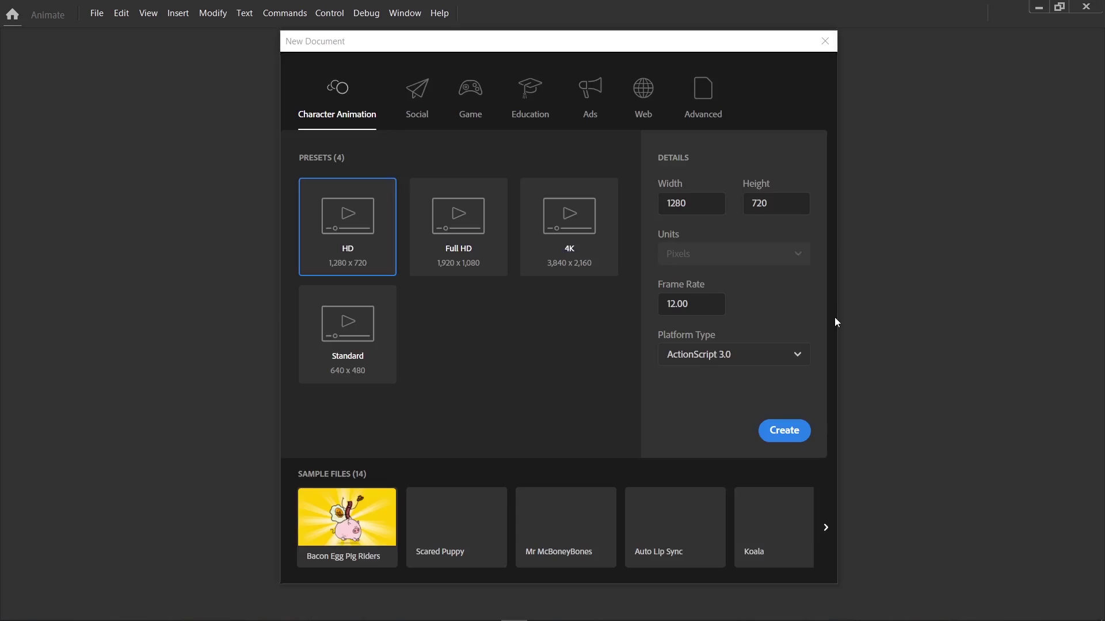
pyautogui.click(477, 239)
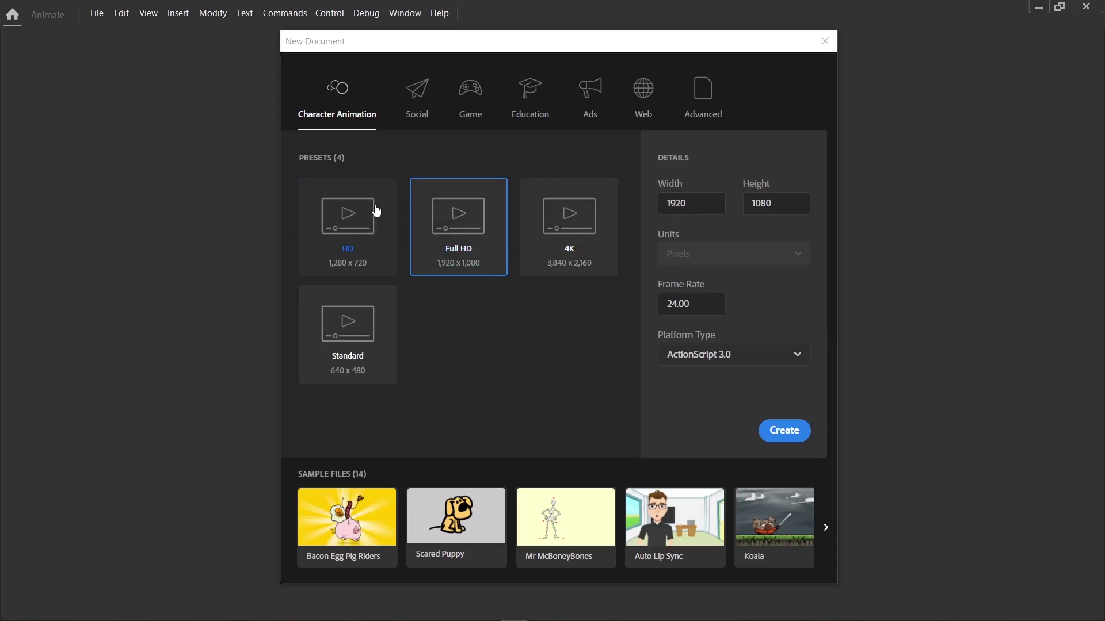
pyautogui.click(357, 239)
pyautogui.click(470, 236)
pyautogui.click(360, 239)
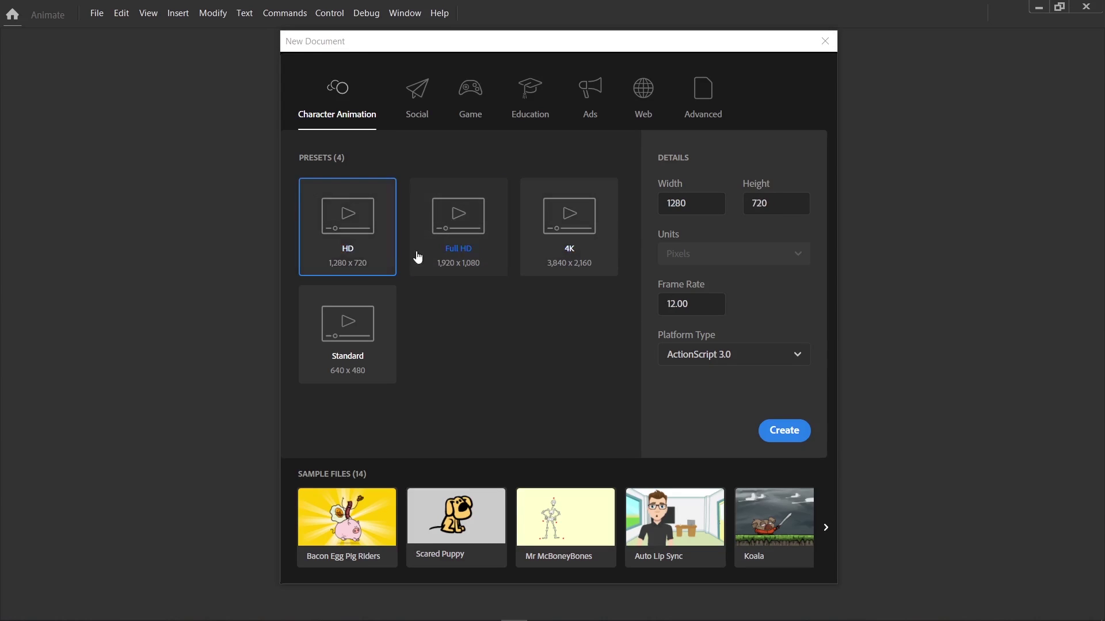
pyautogui.click(455, 269)
pyautogui.click(560, 256)
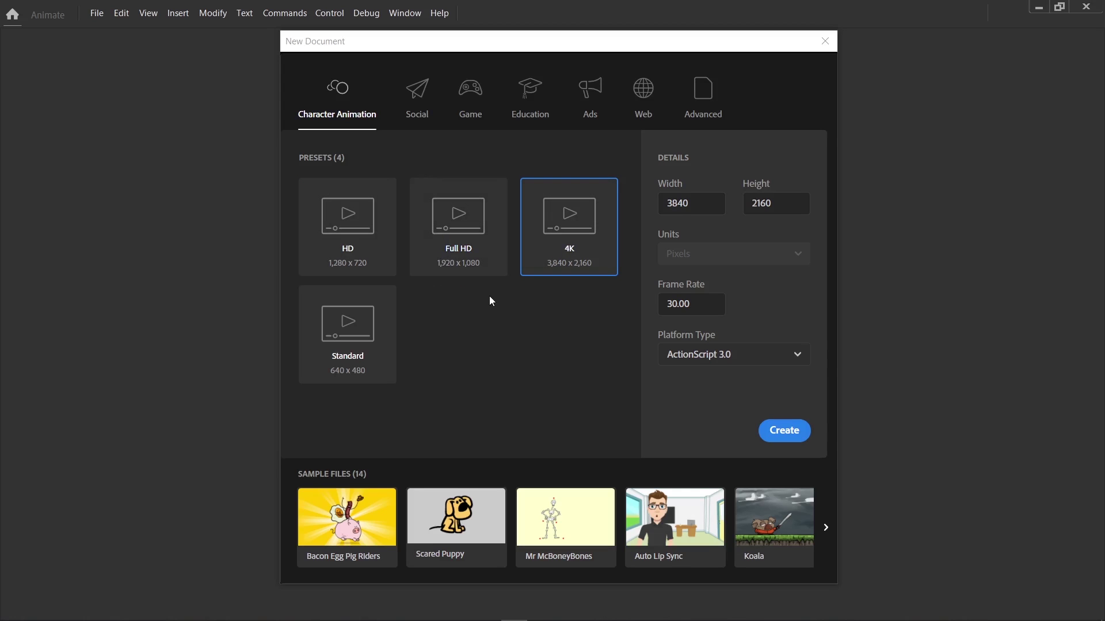
pyautogui.click(446, 256)
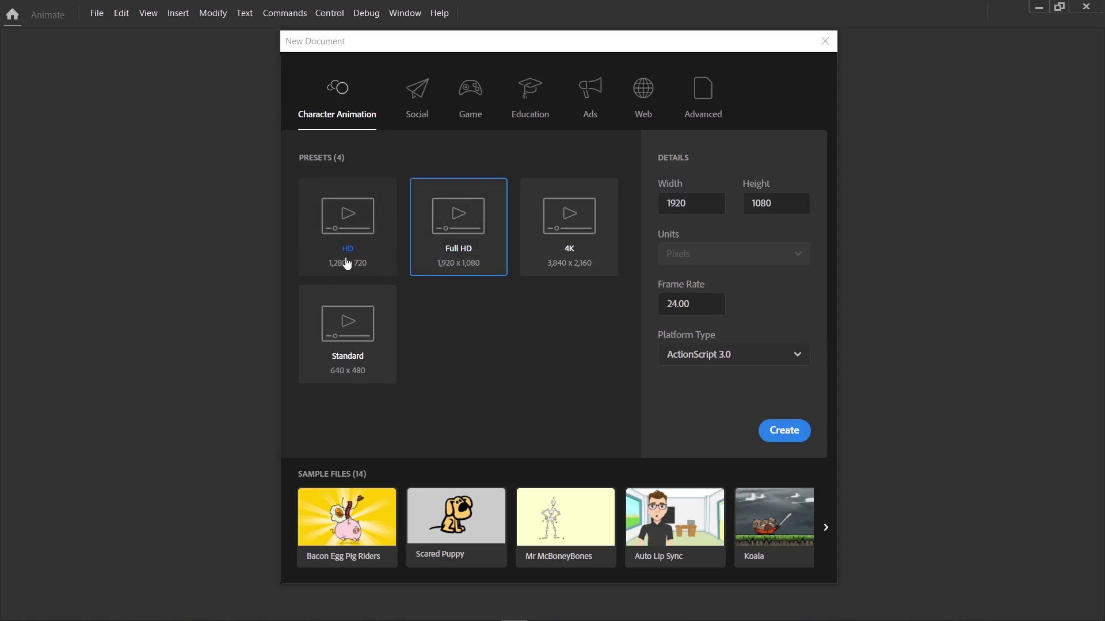
pyautogui.click(345, 260)
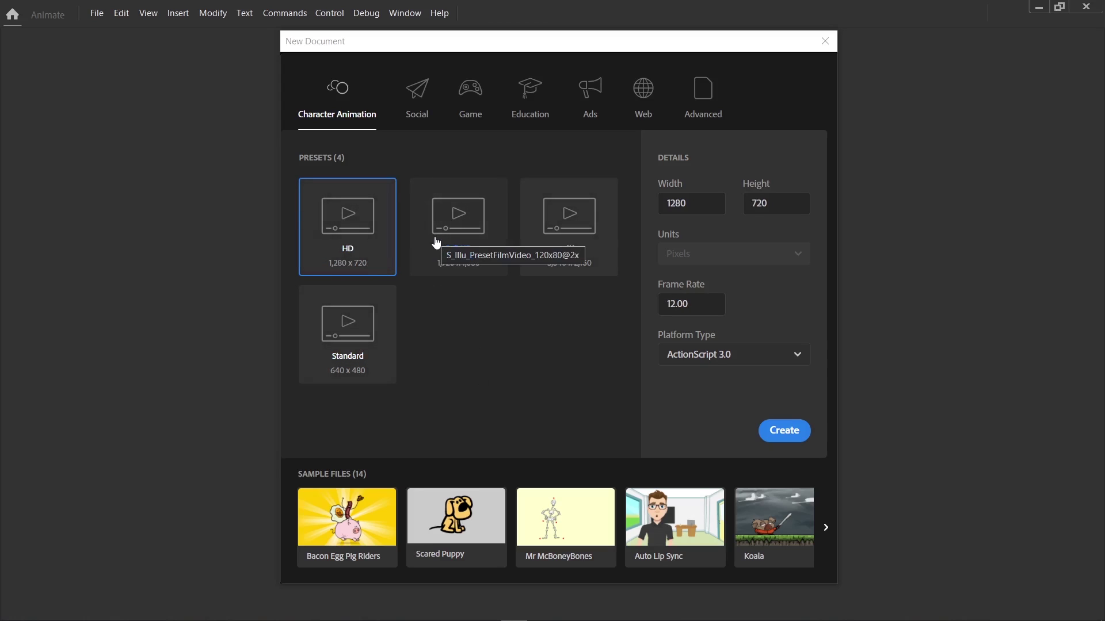
pyautogui.click(349, 375)
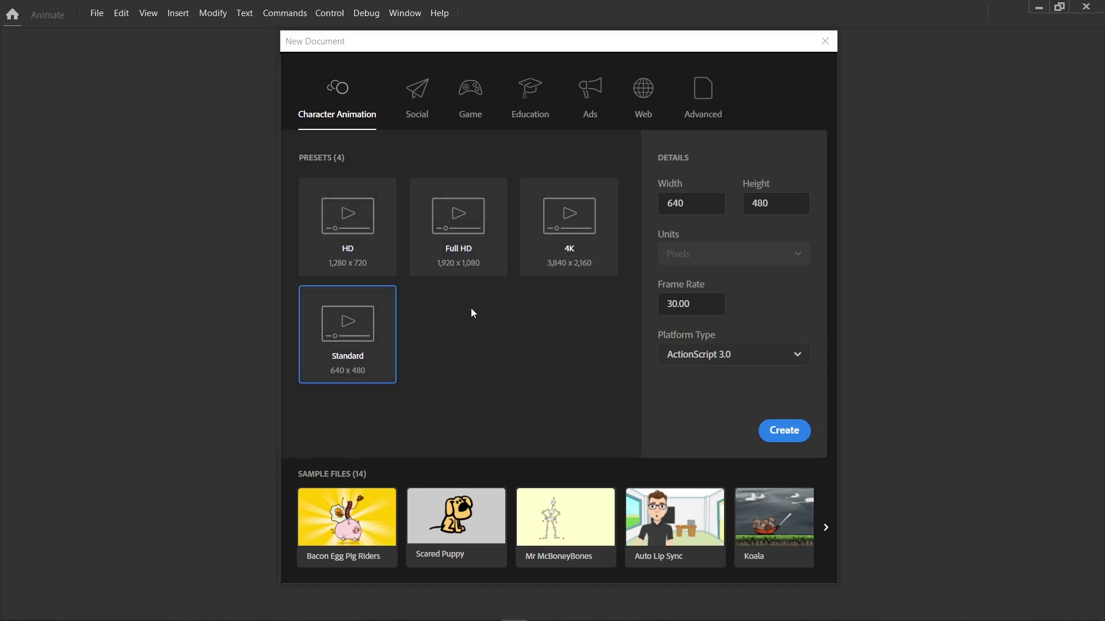
# Create the document from the HD preset, 1280 × 720 at 12 fps with ActionScript 3.0.
pyautogui.click(364, 241)
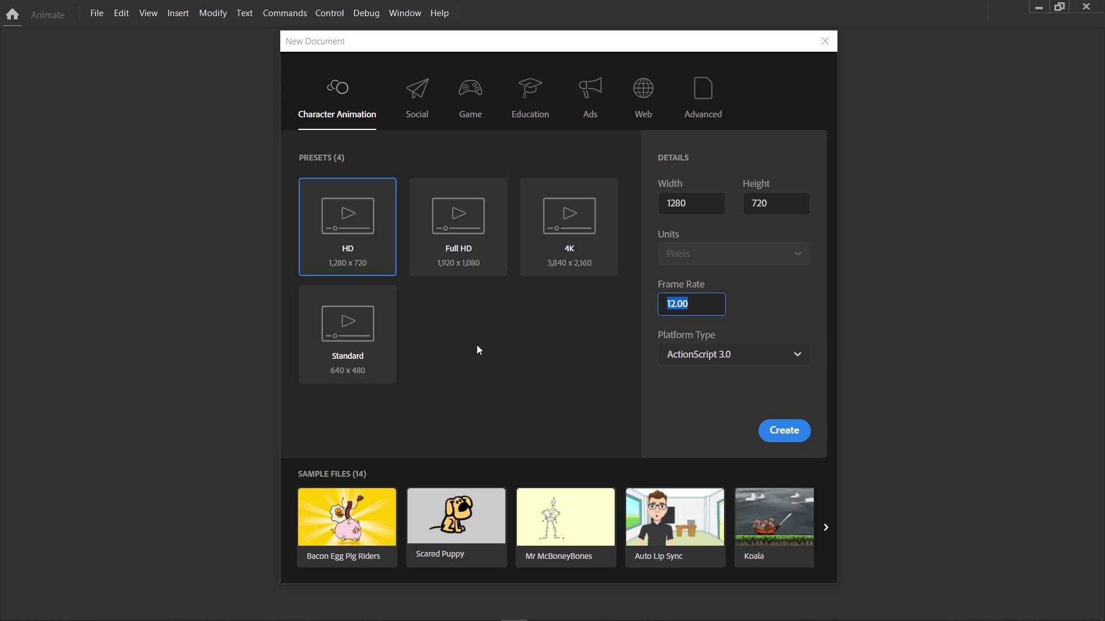
pyautogui.click(575, 384)
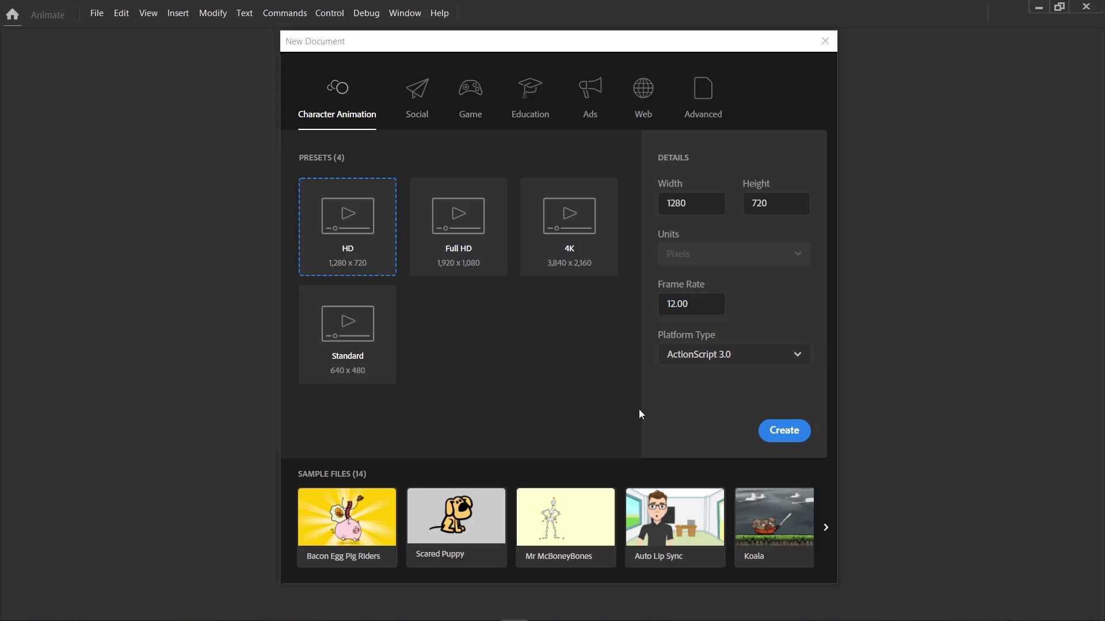
pyautogui.click(776, 437)
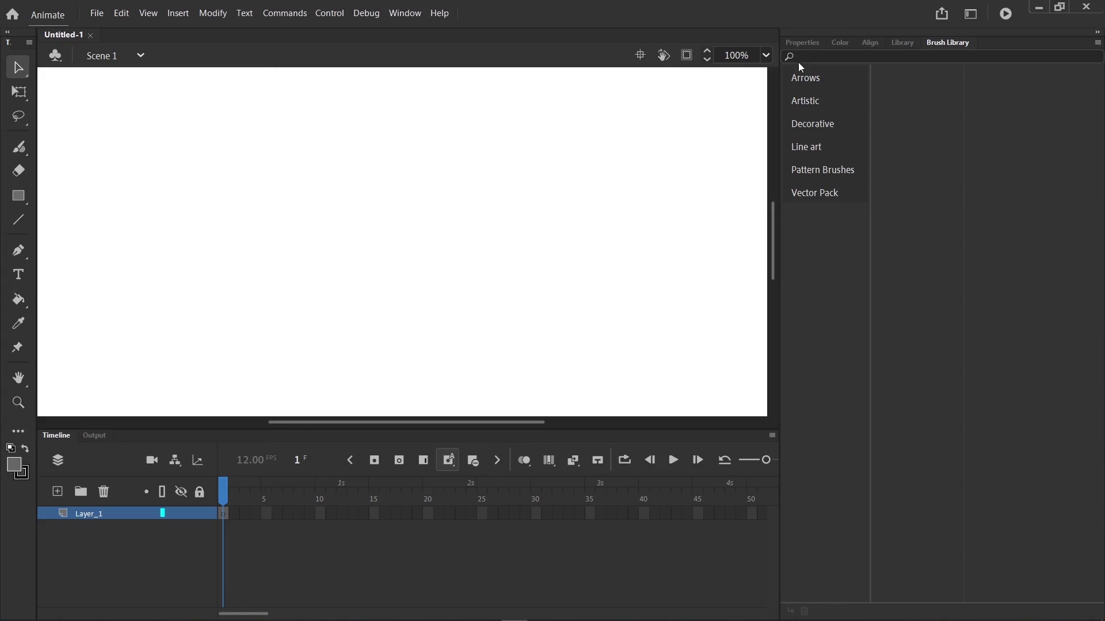
# Reset the Basic workspace to its default layout.
pyautogui.click(802, 43)
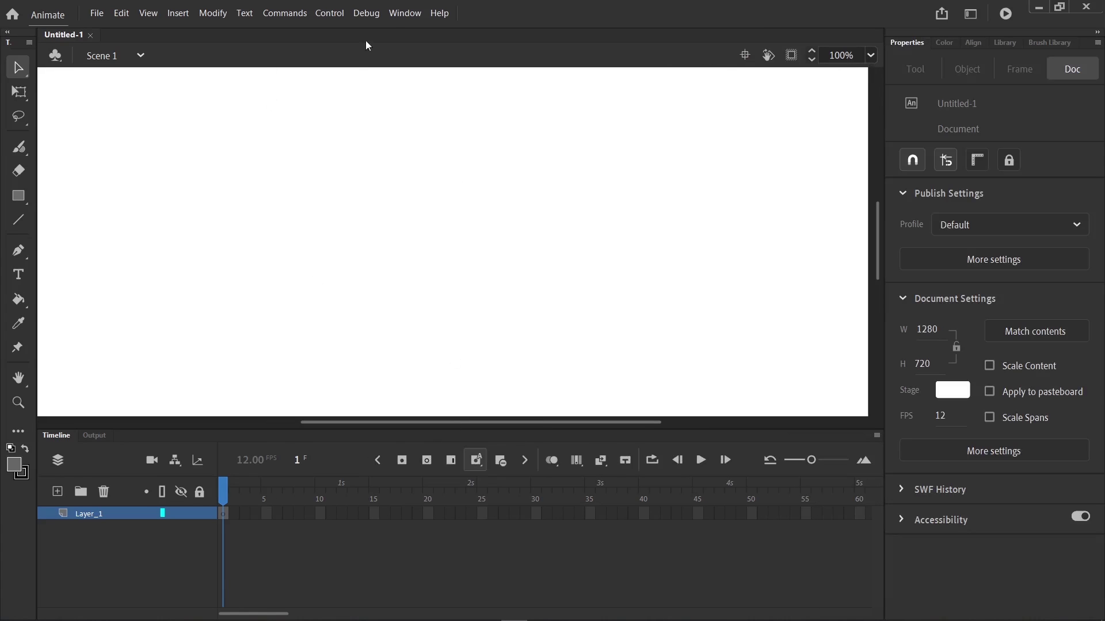
pyautogui.click(398, 14)
pyautogui.moveTo(568, 467)
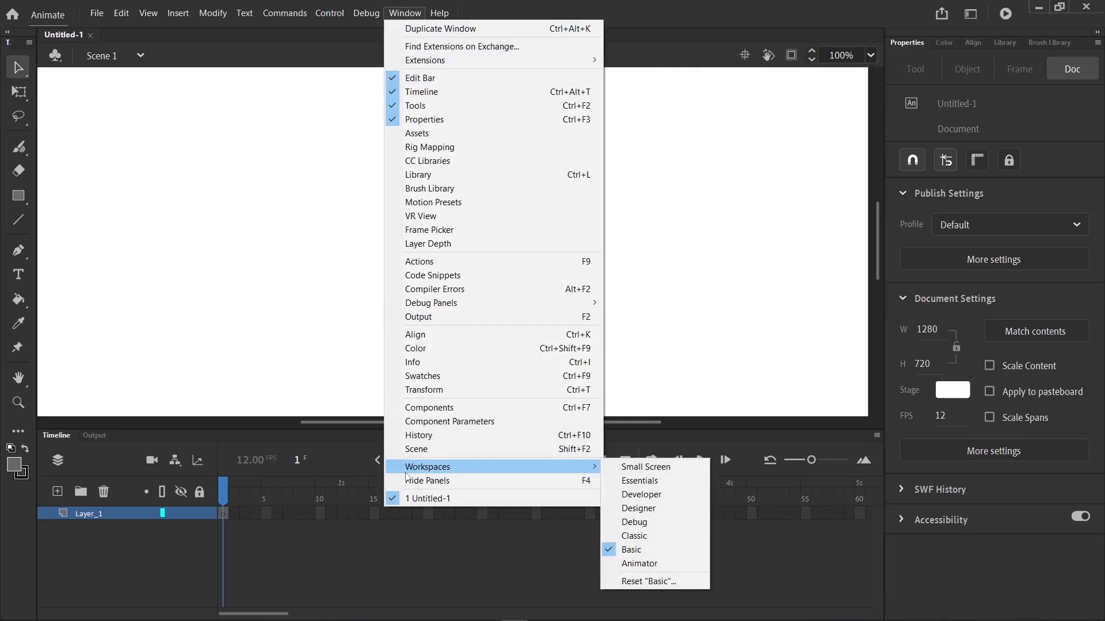
pyautogui.click(634, 582)
pyautogui.click(595, 340)
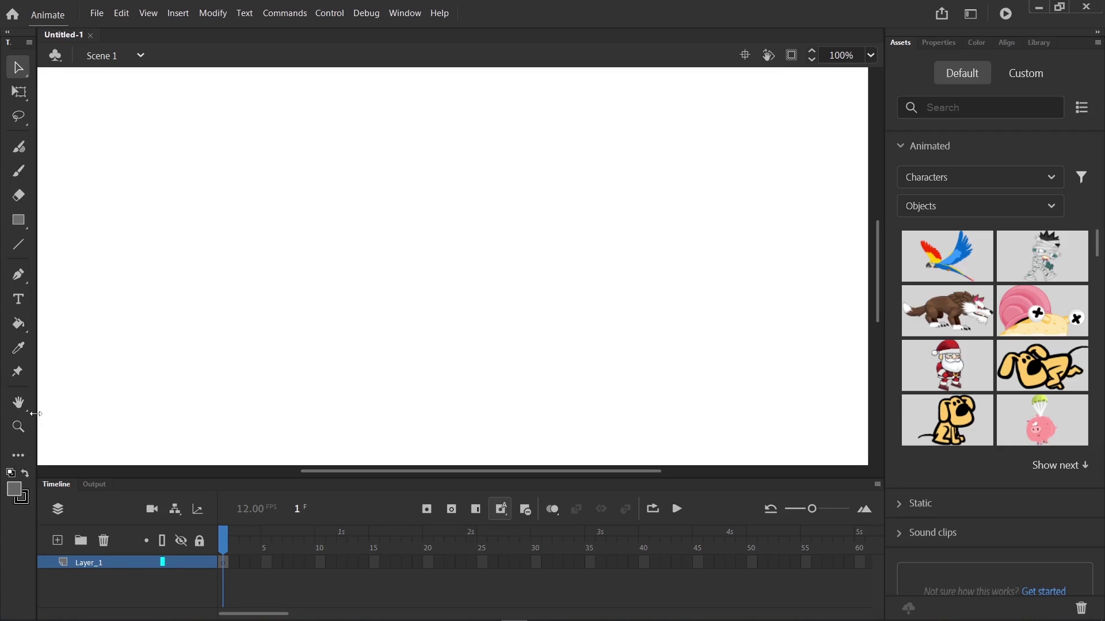
# Activate the Selection Tool from the group it shares with the Subselection Tool.
pyautogui.moveTo(36, 413); pyautogui.dragTo(60, 412)
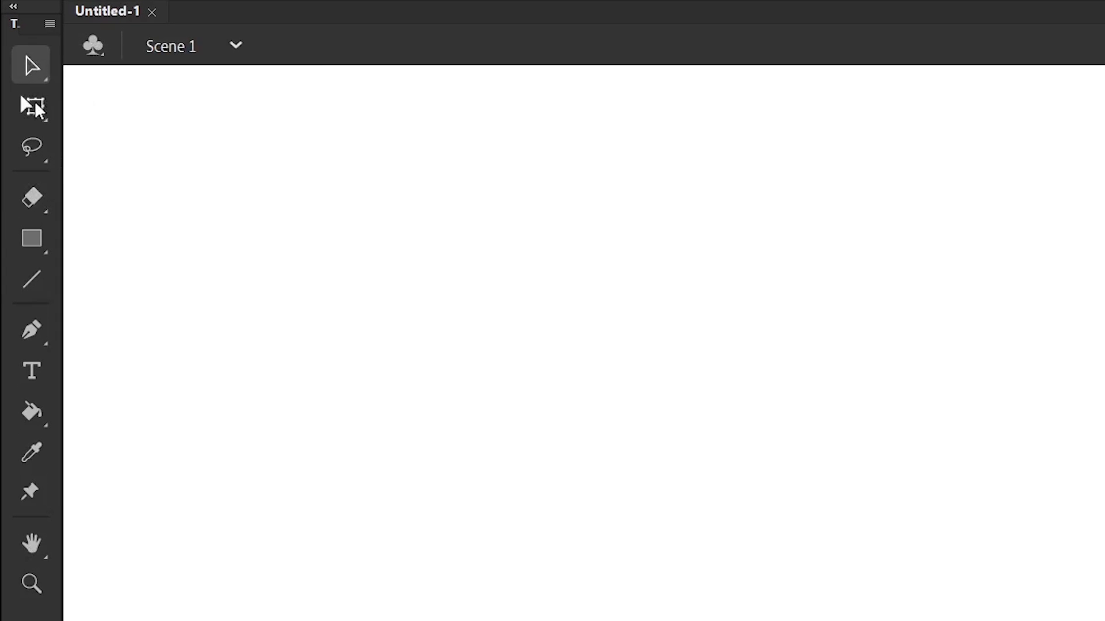
pyautogui.click(30, 69)
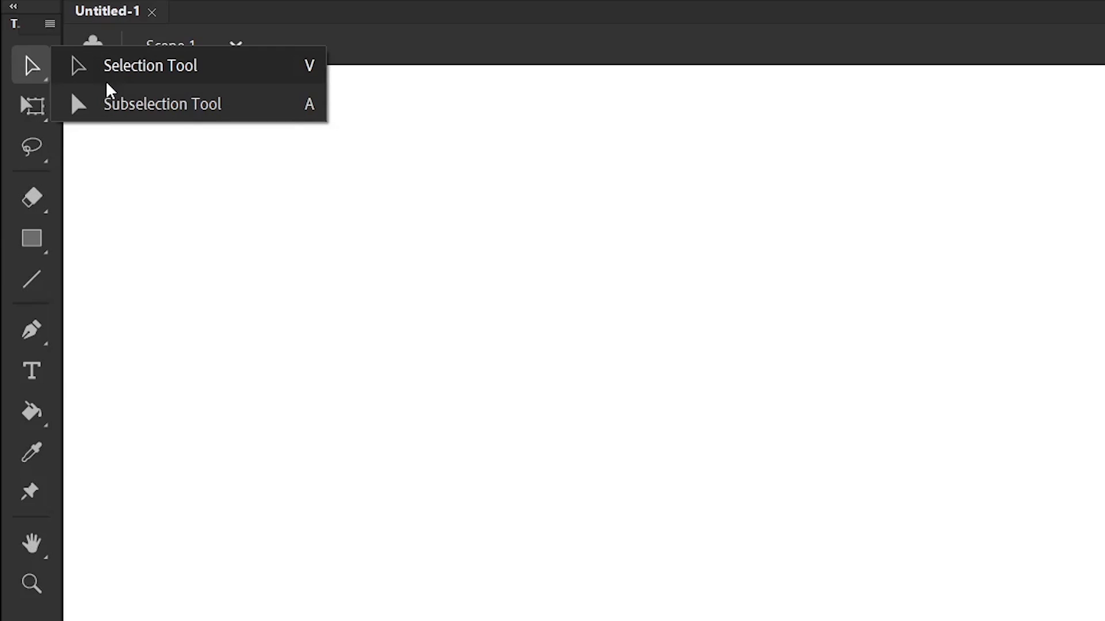
pyautogui.click(127, 69)
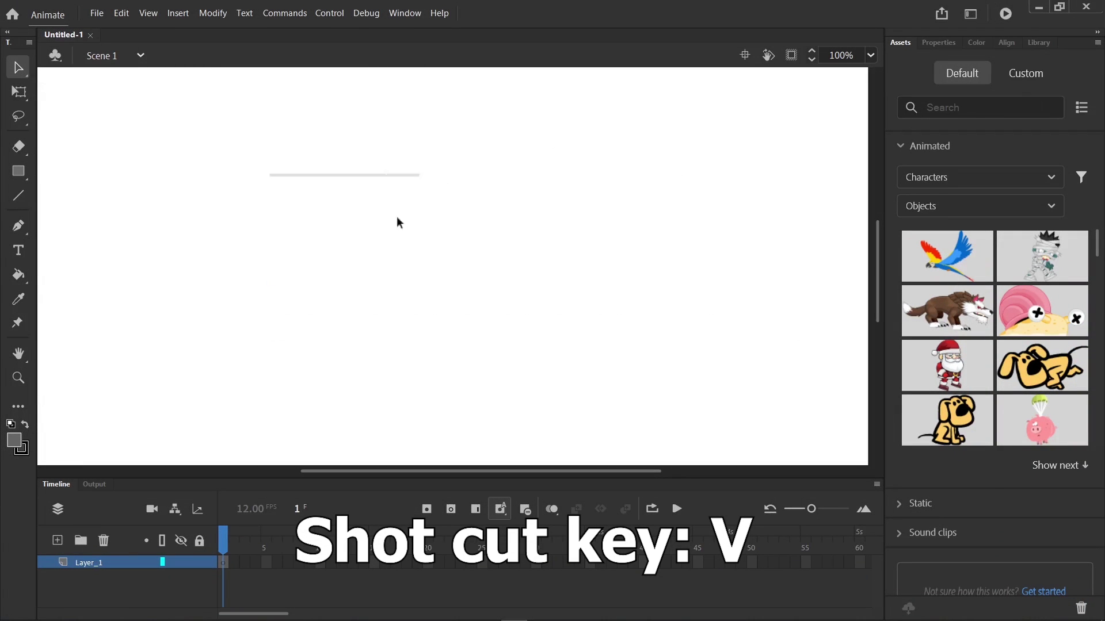
# Draw a grey, black-outlined rectangle about 472 × 308 px on the stage and return to the Selection Tool.
pyautogui.click(18, 171)
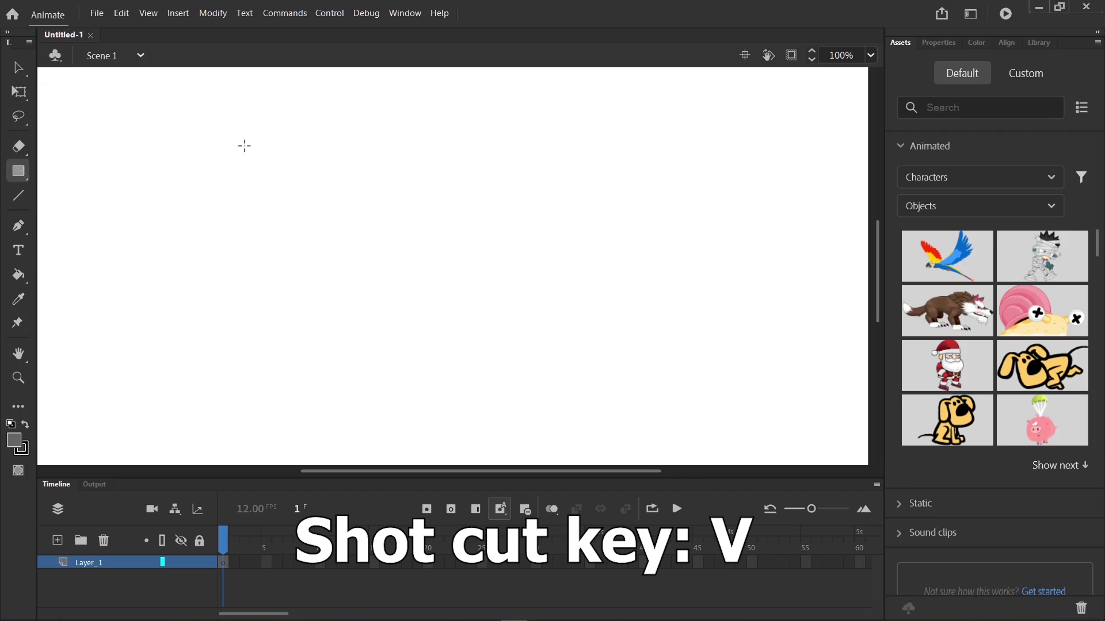
pyautogui.moveTo(240, 141); pyautogui.dragTo(570, 361)
pyautogui.press('v')
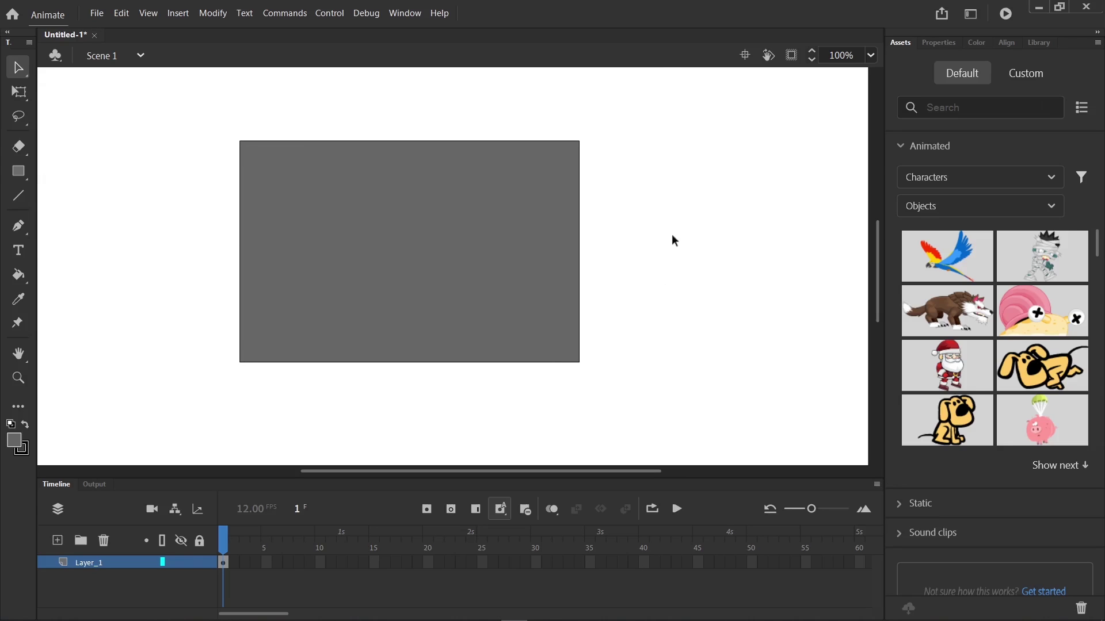
# Select parts of the rectangle with area selections and move the cut-off pieces away from it.
pyautogui.moveTo(711, 196); pyautogui.dragTo(322, 386)
pyautogui.moveTo(462, 314); pyautogui.dragTo(632, 397)
pyautogui.moveTo(754, 127); pyautogui.dragTo(253, 241)
pyautogui.moveTo(381, 165); pyautogui.dragTo(685, 190)
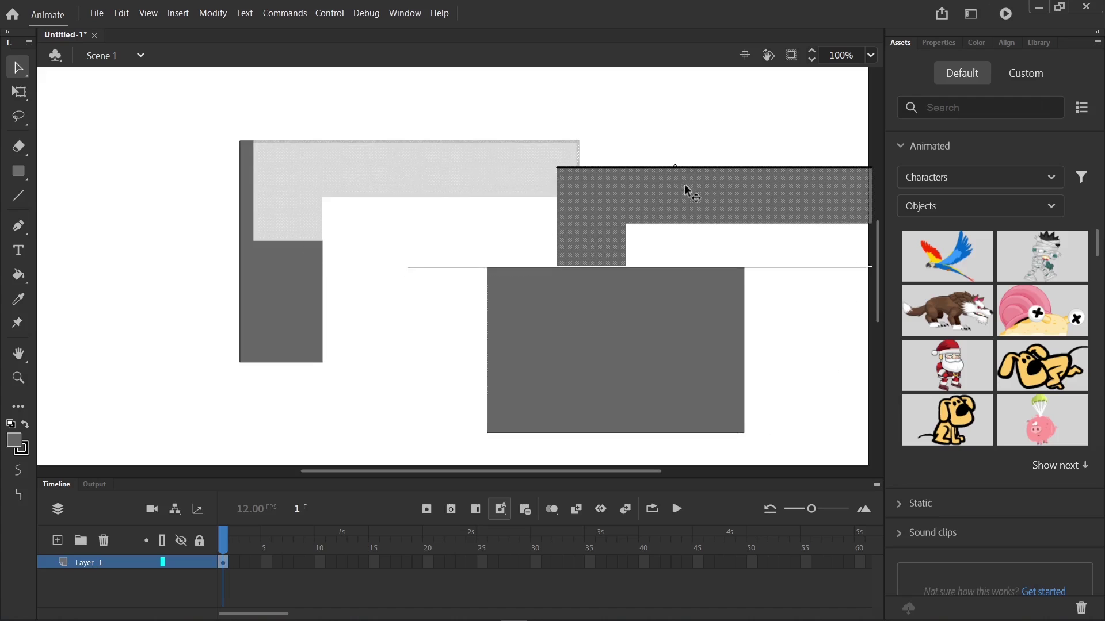
pyautogui.moveTo(190, 194); pyautogui.dragTo(380, 348)
pyautogui.moveTo(267, 279); pyautogui.dragTo(659, 363)
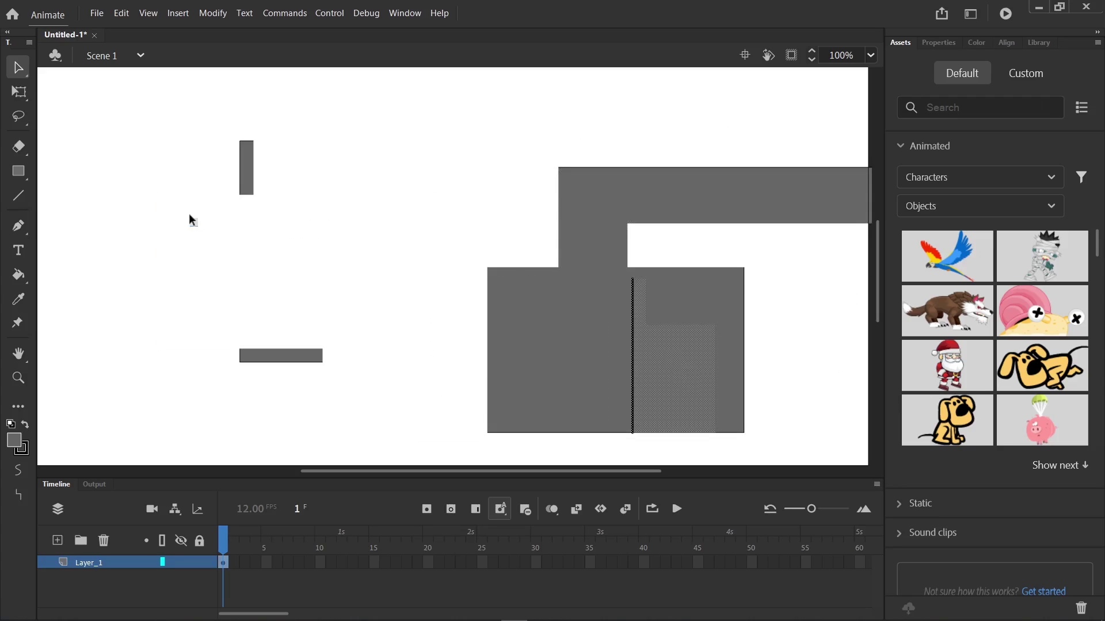
pyautogui.moveTo(189, 224); pyautogui.dragTo(615, 334)
# Undo the moves of the rectangle's pieces and clear the selection.
pyautogui.hotkey('ctrl', 'z')
pyautogui.hotkey('ctrl', 'z')
pyautogui.hotkey('ctrl', 'z')
pyautogui.hotkey('ctrl', 'z')
pyautogui.hotkey('ctrl', 'z')
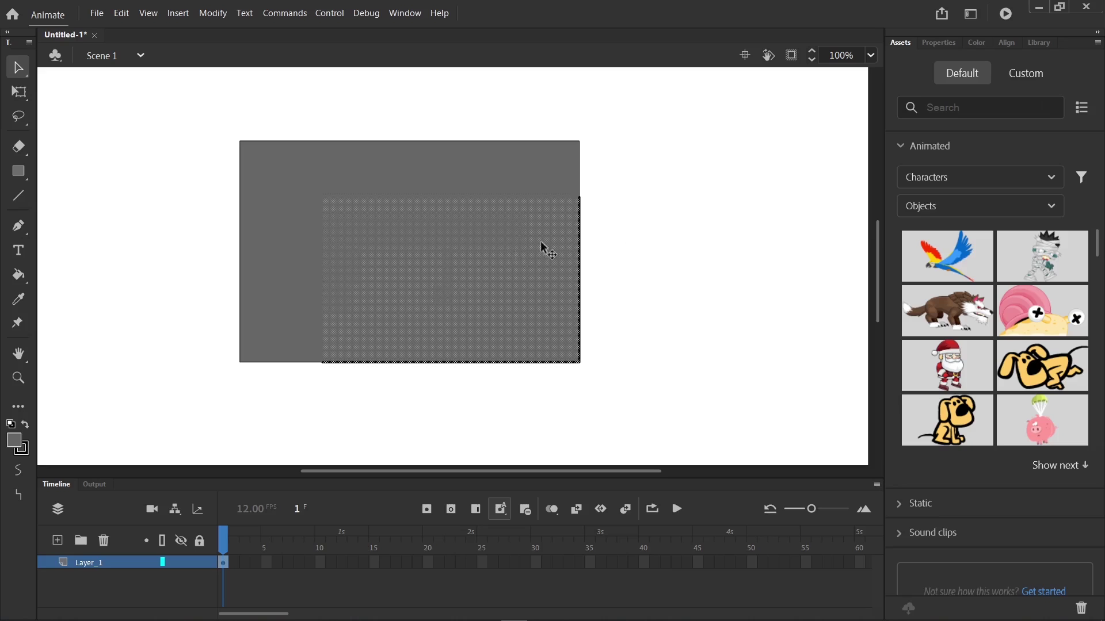
pyautogui.click(640, 193)
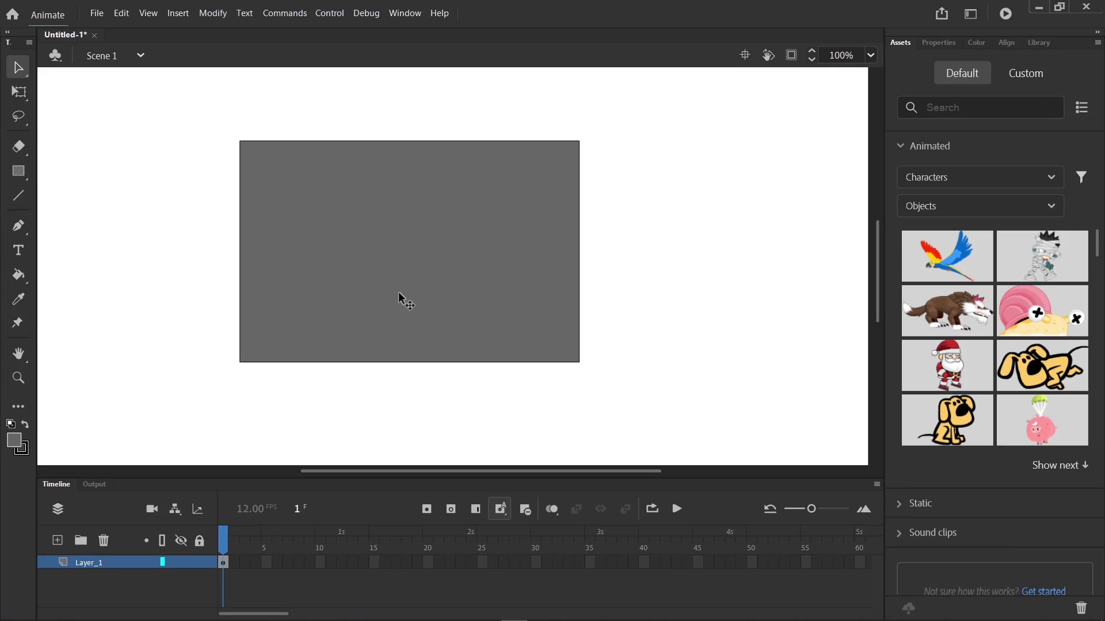
# Show the object properties and move only the rectangle's fill out of its outline, to about X 908.
pyautogui.click(939, 43)
pyautogui.click(469, 265)
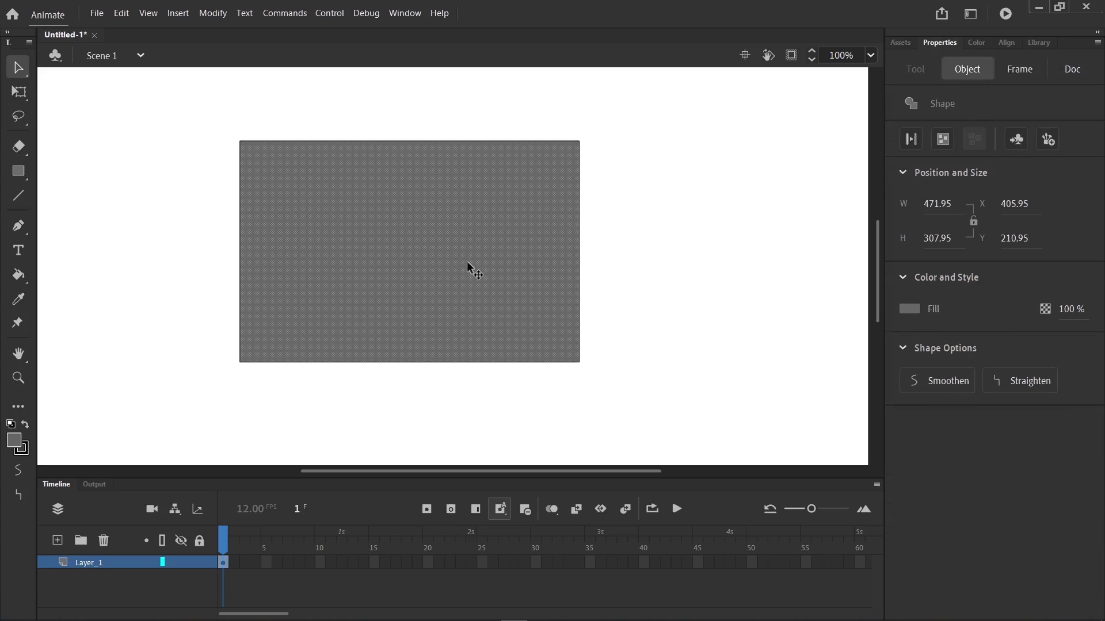
pyautogui.moveTo(426, 278); pyautogui.dragTo(788, 287)
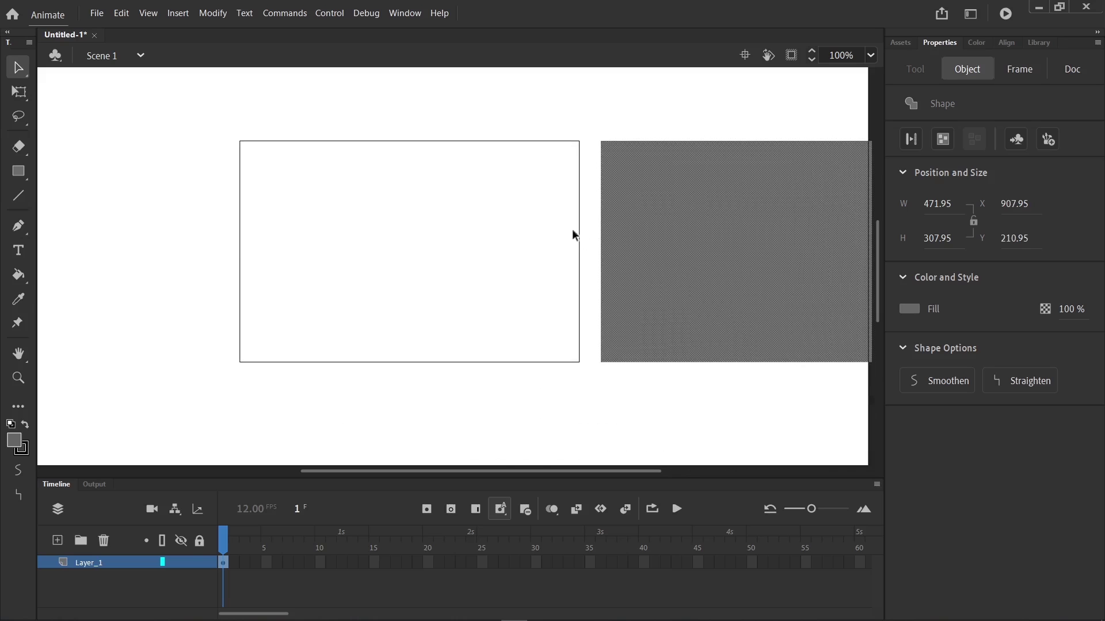
# Select the rectangle's entire outline and move it left, then shift the separated fill left as well.
pyautogui.doubleClick(591, 219)
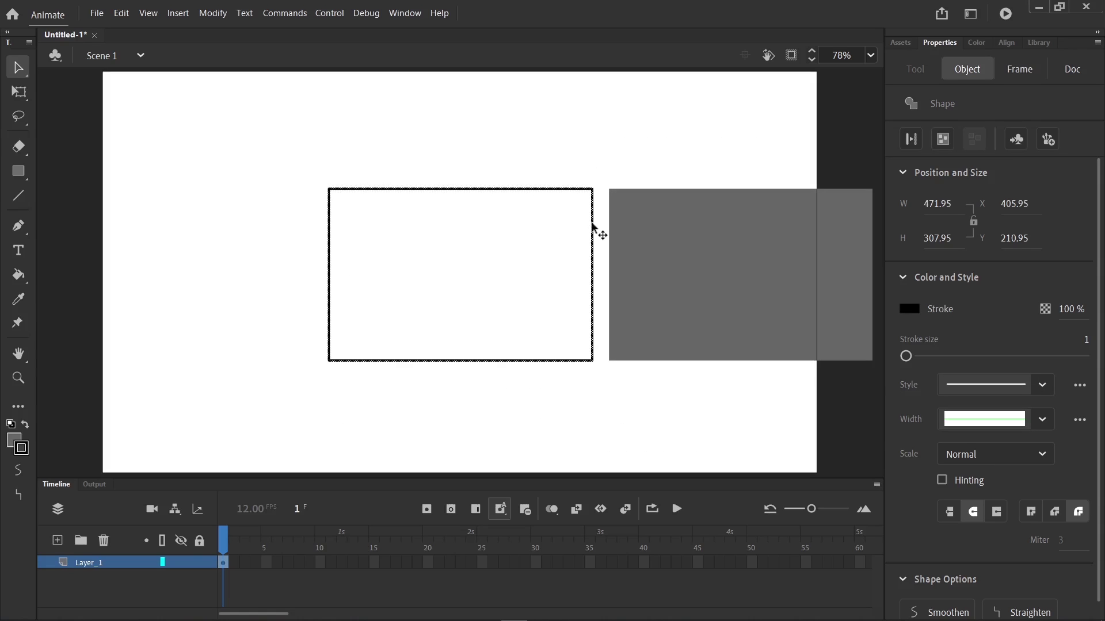
pyautogui.moveTo(591, 224)
pyautogui.mouseDown()
pyautogui.moveTo(405, 213)
pyautogui.moveTo(502, 242)
pyautogui.moveTo(426, 230)
pyautogui.mouseUp()
pyautogui.moveTo(656, 264)
pyautogui.mouseDown()
pyautogui.moveTo(569, 254)
pyautogui.moveTo(544, 269)
pyautogui.mouseUp()
# Undo the separate moves of the rectangle's fill and outline.
pyautogui.hotkey('ctrl', 'z')
pyautogui.hotkey('ctrl', 'z')
pyautogui.hotkey('ctrl', 'z')
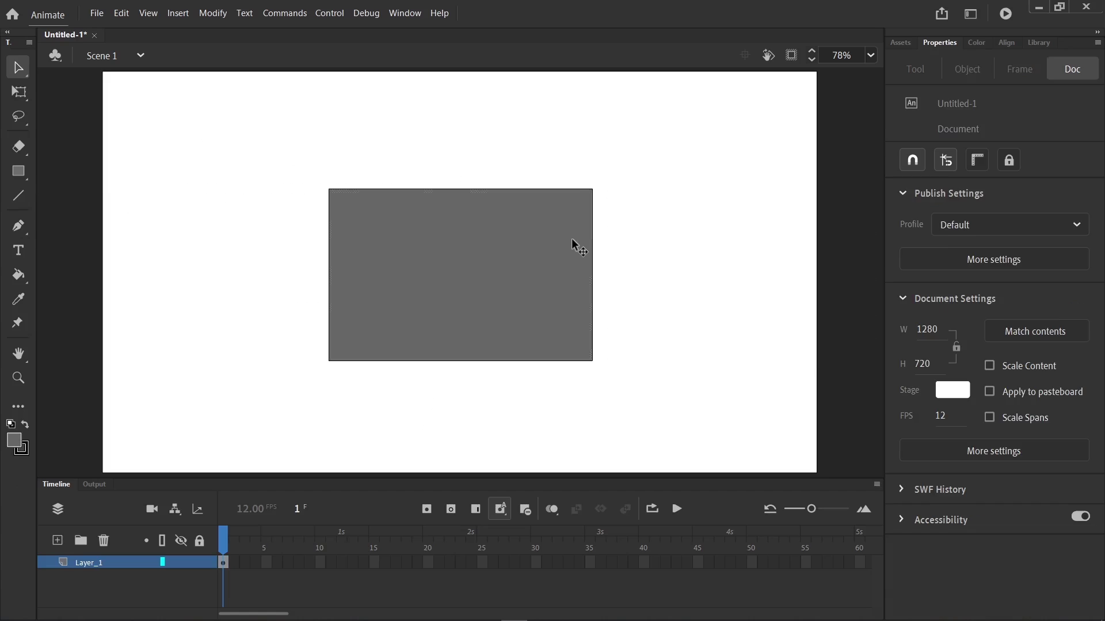
# Move the rectangle's fill and outline together, and detach its right edge to about X 981, Y 150.
pyautogui.doubleClick(574, 245)
pyautogui.moveTo(557, 249)
pyautogui.mouseDown()
pyautogui.moveTo(478, 246)
pyautogui.moveTo(493, 328)
pyautogui.moveTo(528, 237)
pyautogui.moveTo(427, 263)
pyautogui.moveTo(660, 237)
pyautogui.moveTo(647, 237)
pyautogui.mouseUp()
pyautogui.click(485, 277)
pyautogui.click(463, 287)
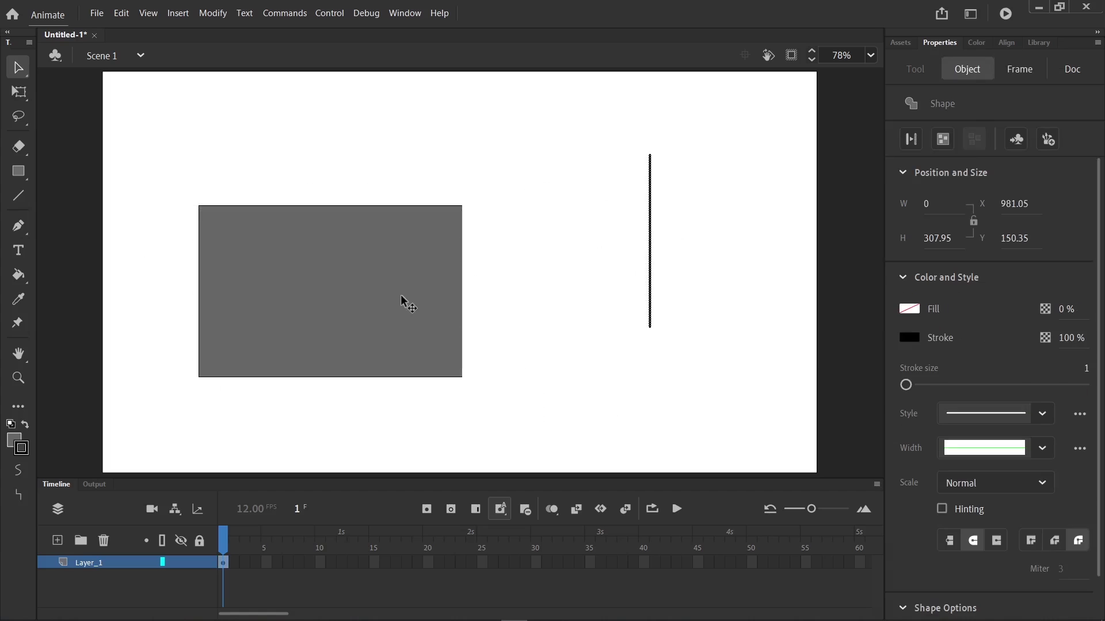
pyautogui.moveTo(402, 303)
pyautogui.mouseDown()
pyautogui.moveTo(538, 227)
pyautogui.moveTo(543, 247)
pyautogui.mouseUp()
# Delete everything on the stage and draw a new grey rectangle with a black stroke of size 6.
pyautogui.hotkey('ctrl', 'a')
pyautogui.press('Delete')
pyautogui.press('r')
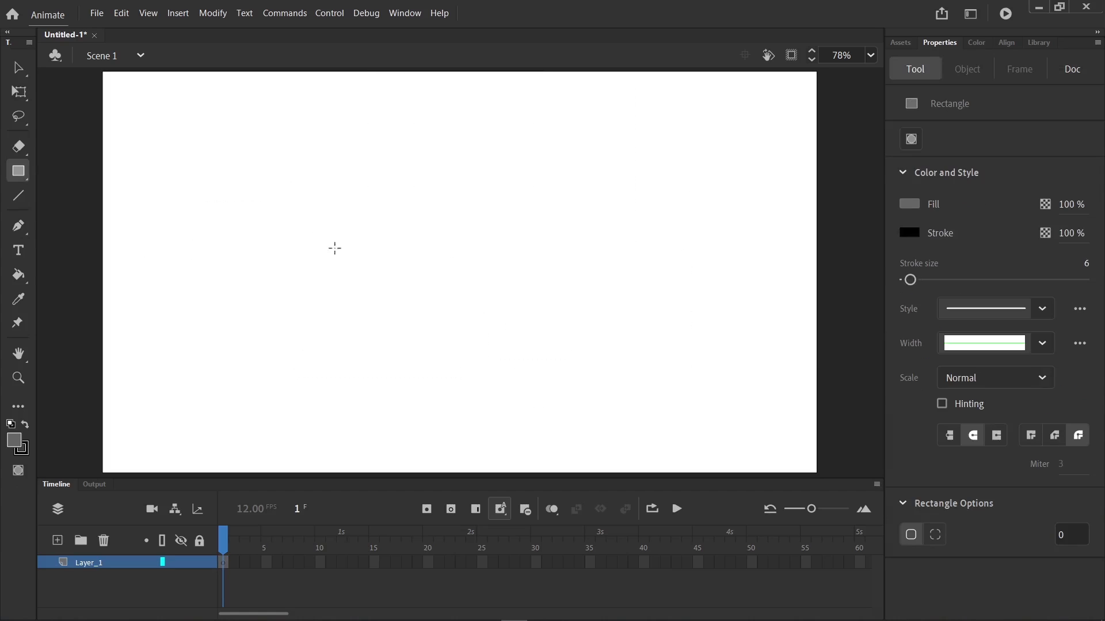
pyautogui.moveTo(268, 171)
pyautogui.mouseDown()
pyautogui.moveTo(384, 229)
pyautogui.moveTo(622, 407)
pyautogui.mouseUp()
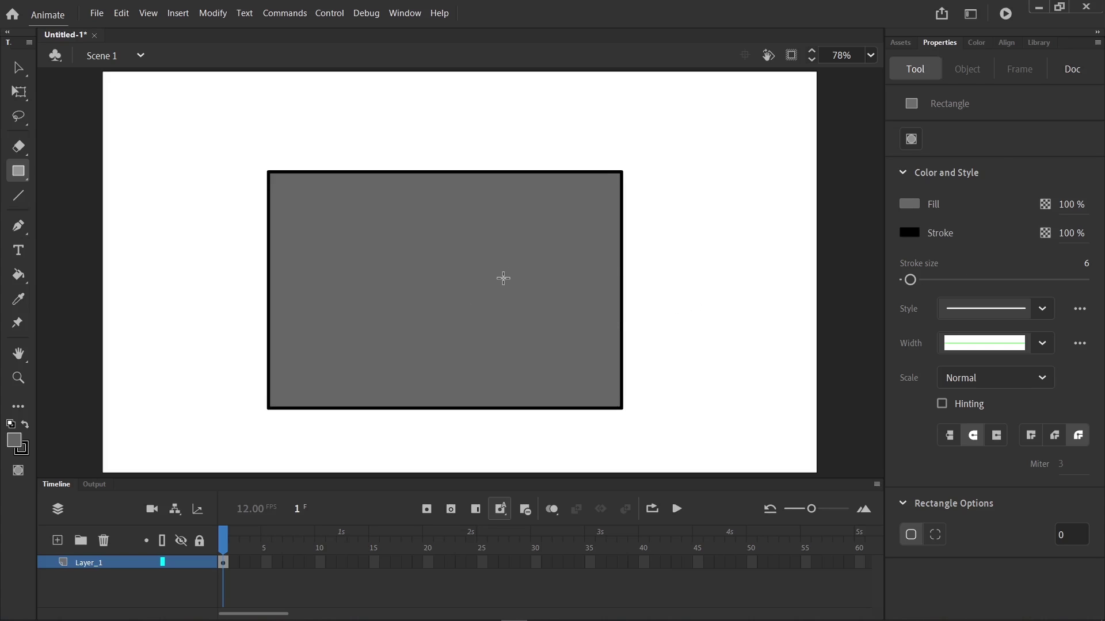
pyautogui.press('v')
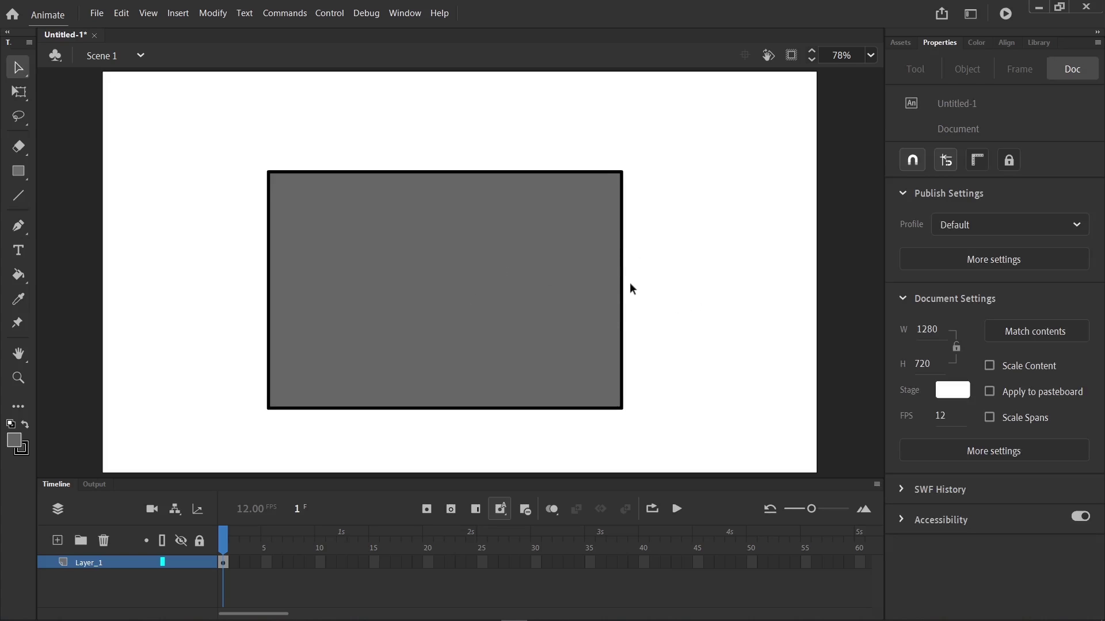
# Bend the rectangle's right edge outward into a curve and move its fill left, away from the outline.
pyautogui.click(622, 280)
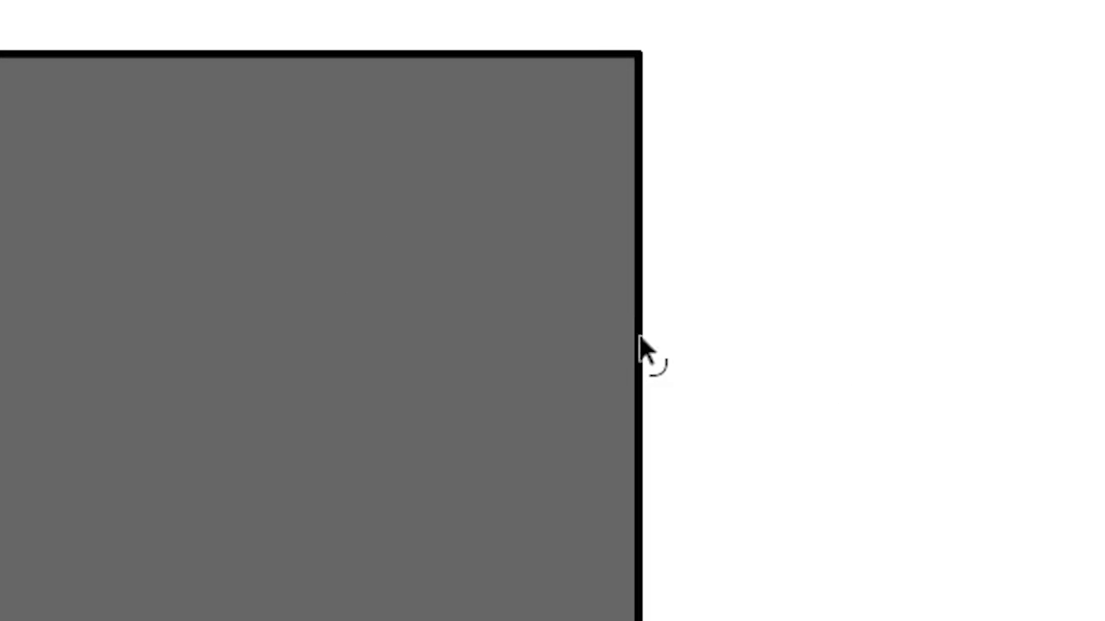
pyautogui.moveTo(639, 330); pyautogui.dragTo(705, 240)
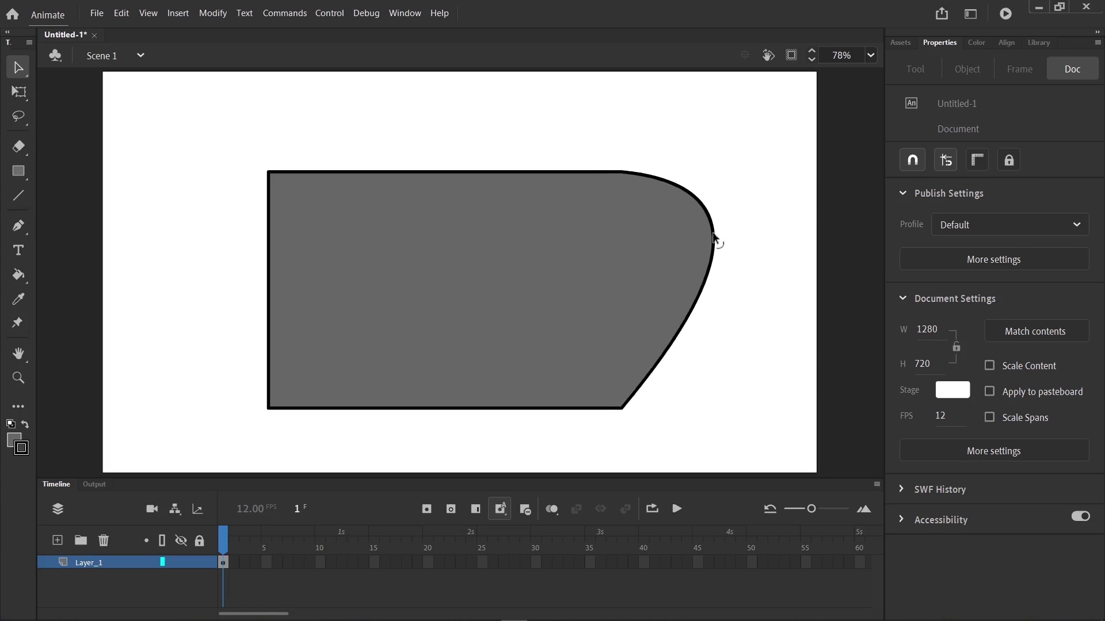
pyautogui.moveTo(648, 258); pyautogui.dragTo(475, 305)
pyautogui.click(581, 294)
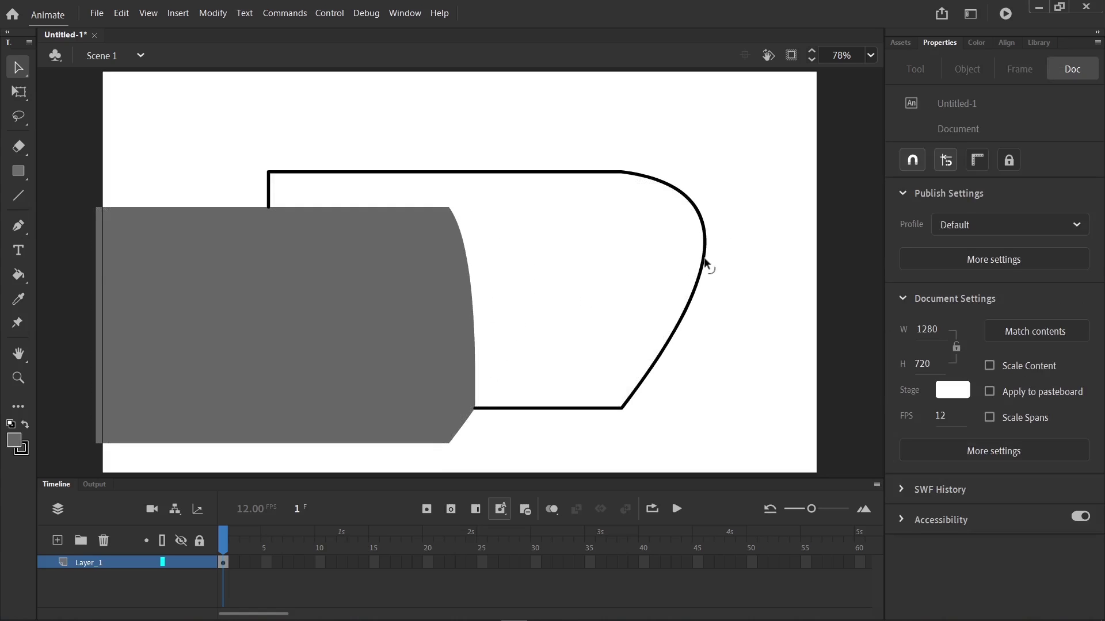
# Bend the outline's right side inward and pull its upper-right corner upward.
pyautogui.moveTo(705, 264); pyautogui.dragTo(592, 311)
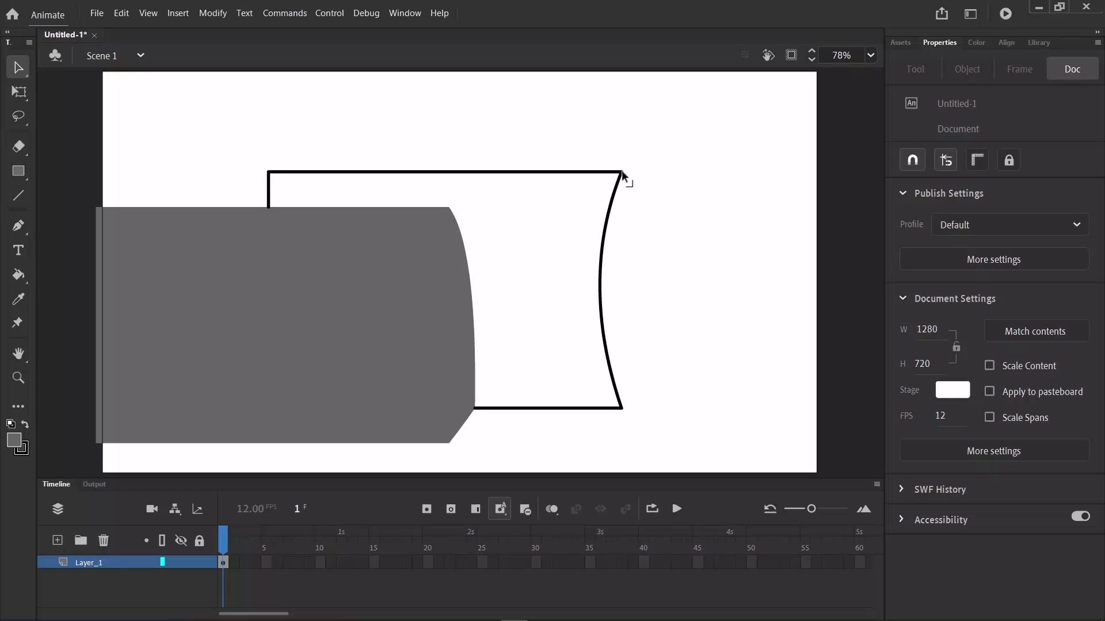
pyautogui.moveTo(629, 210); pyautogui.dragTo(633, 145)
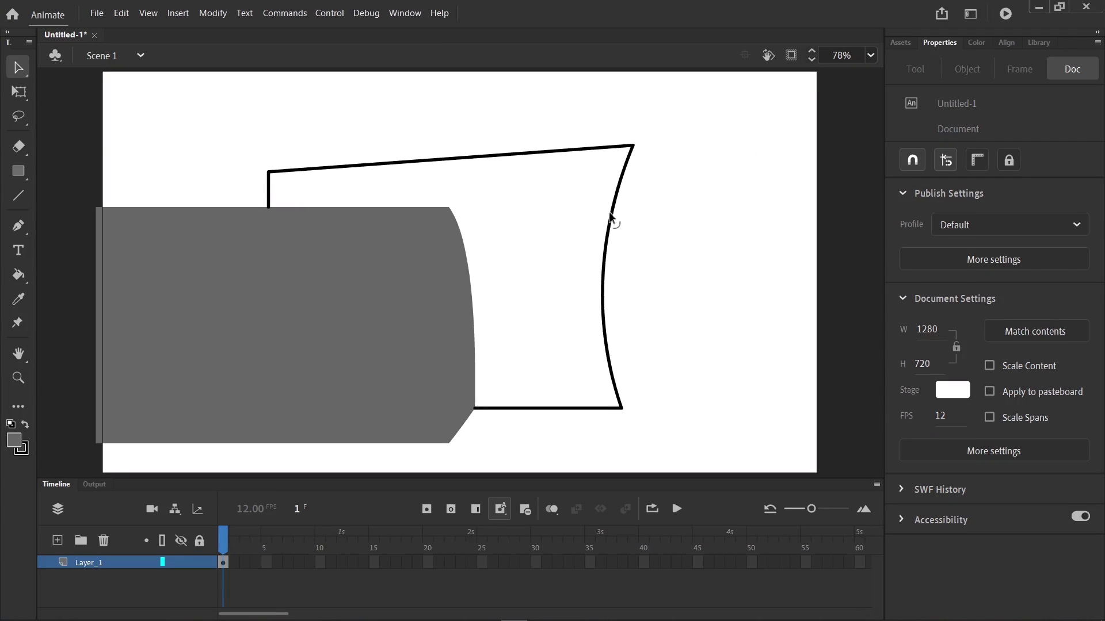
# Bend the outline's right side outward toward the upper right, and pull it partly back inward.
pyautogui.moveTo(611, 218); pyautogui.dragTo(721, 137)
pyautogui.moveTo(678, 167); pyautogui.dragTo(630, 175)
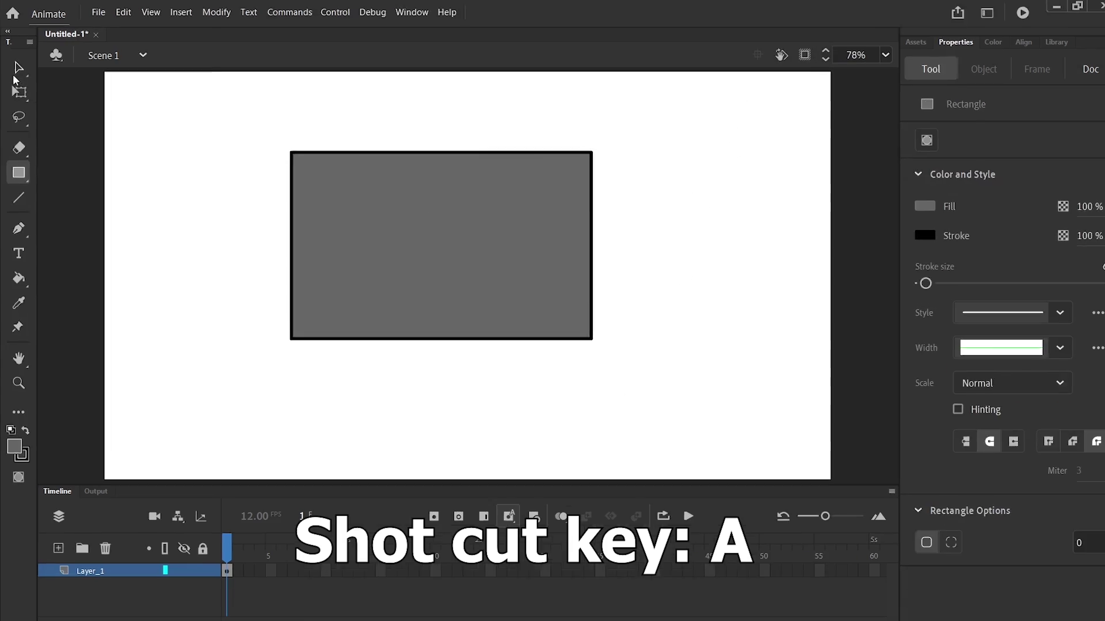
# Pull the new rectangle's upper-left anchor point outward to the left with the Subselection Tool.
pyautogui.click(18, 67)
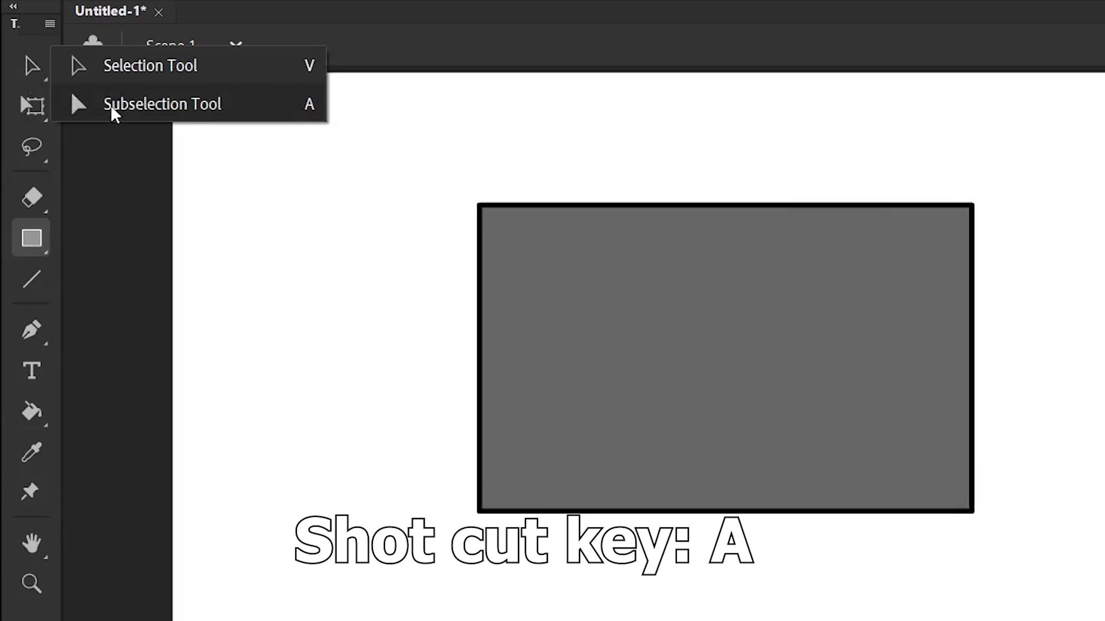
pyautogui.click(108, 103)
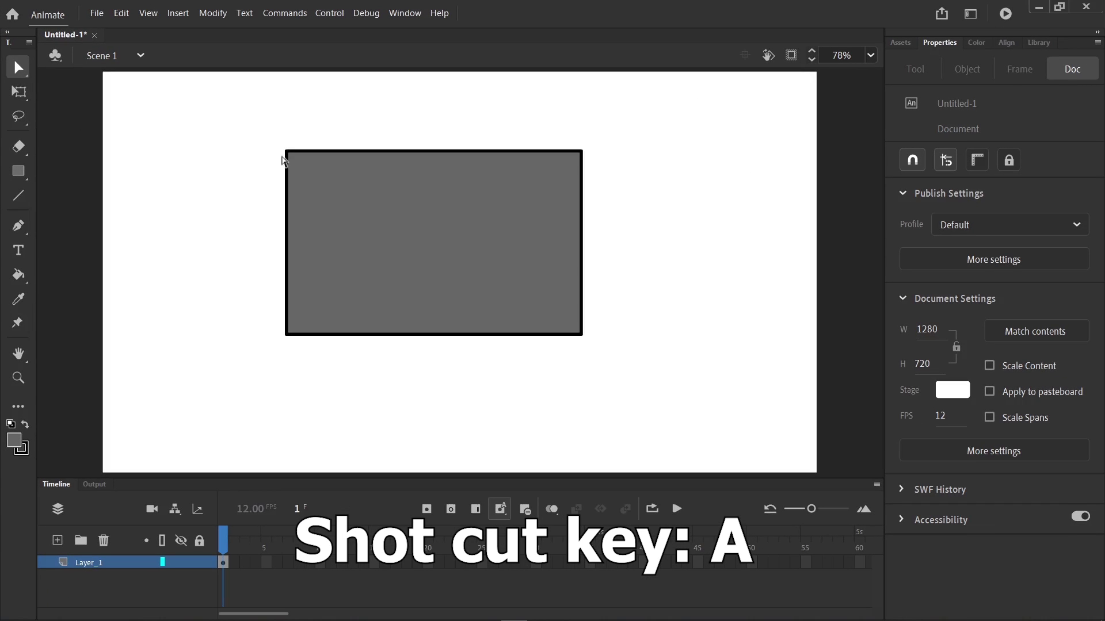
pyautogui.click(463, 205)
pyautogui.moveTo(290, 156); pyautogui.dragTo(210, 150)
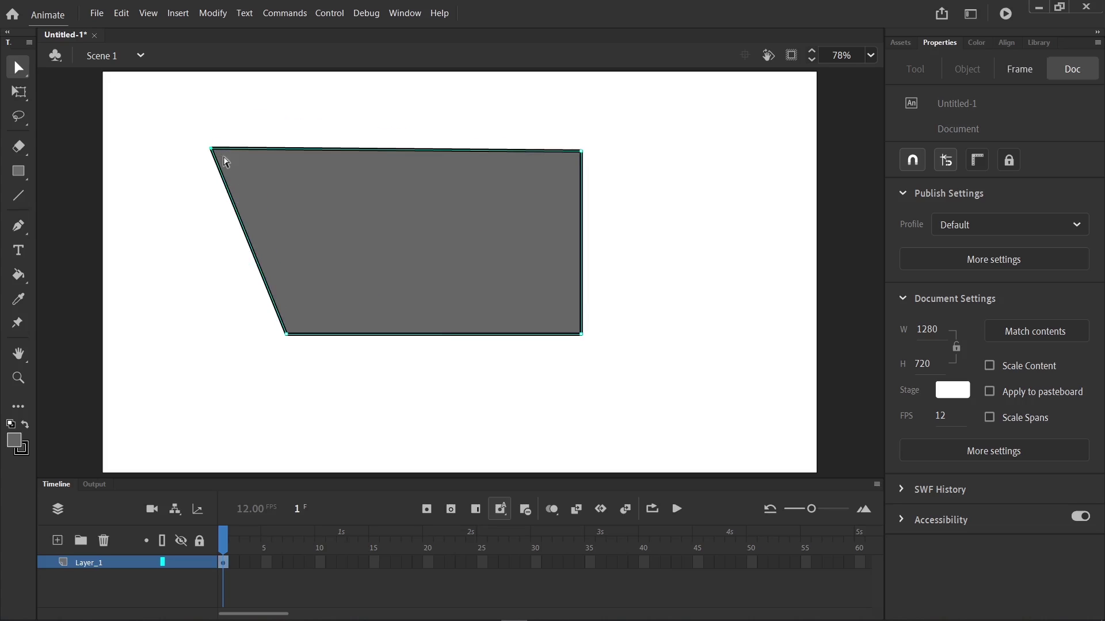
# Draw a grey oval overlapping the rectangle's right side and select the oval's rightmost anchor point with the Subselection Tool.
pyautogui.press('o')
pyautogui.moveTo(421, 177); pyautogui.dragTo(749, 386)
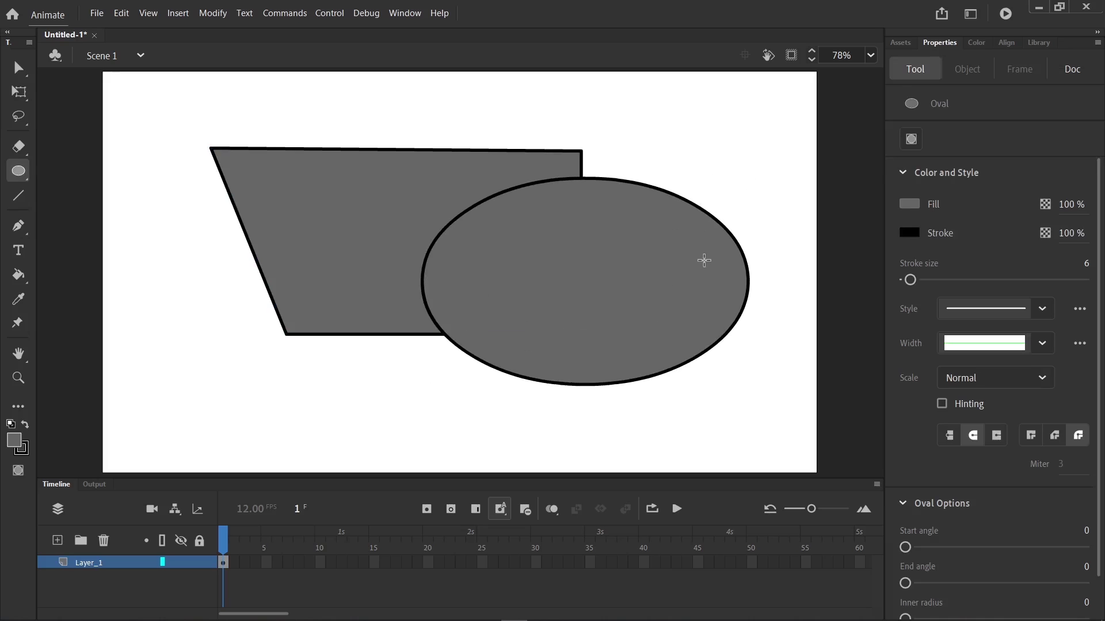
pyautogui.press('a')
pyautogui.click(747, 280)
pyautogui.click(748, 282)
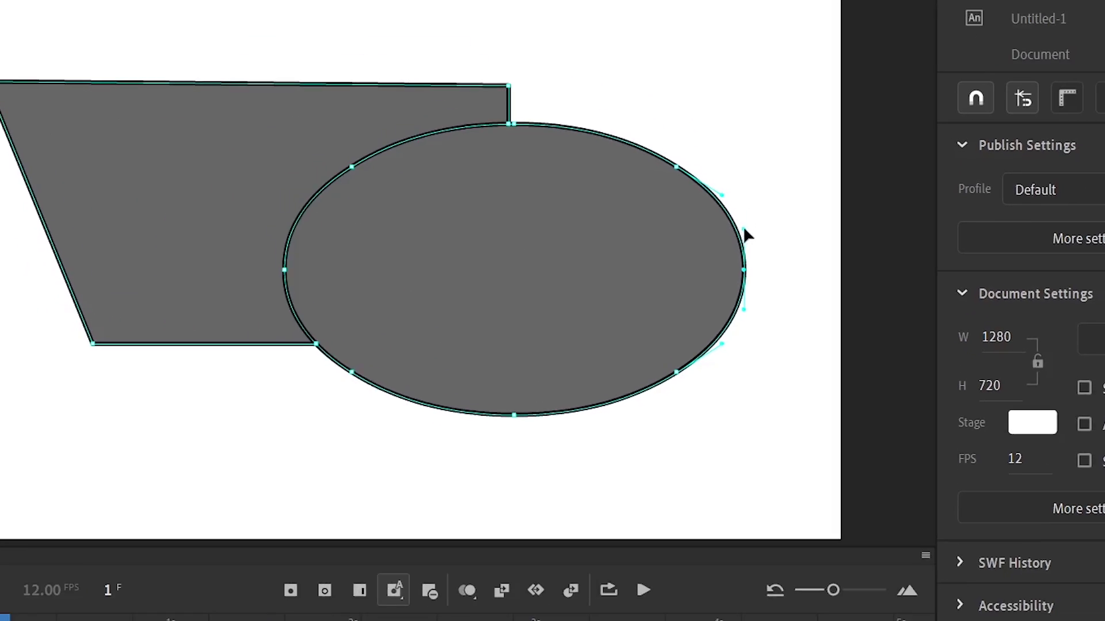
# Reshape the oval by pulling the curve handles on its right and left sides inward to pinch its middle.
pyautogui.moveTo(737, 189); pyautogui.dragTo(547, 236)
pyautogui.click(421, 282)
pyautogui.click(690, 200)
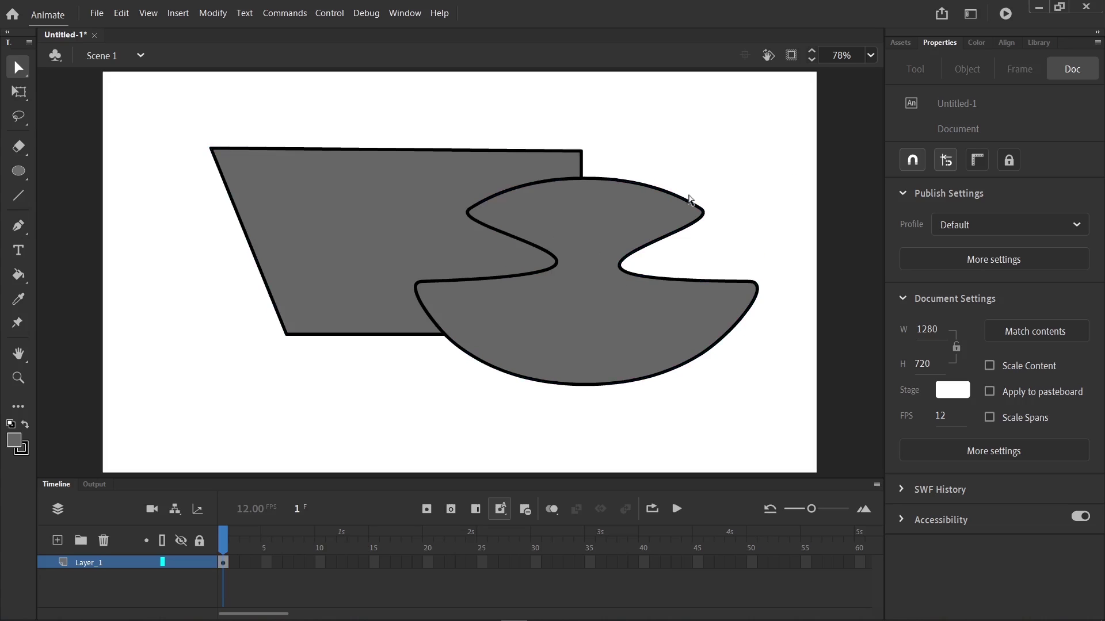
pyautogui.click(601, 264)
pyautogui.click(679, 236)
pyautogui.moveTo(641, 250); pyautogui.dragTo(659, 359)
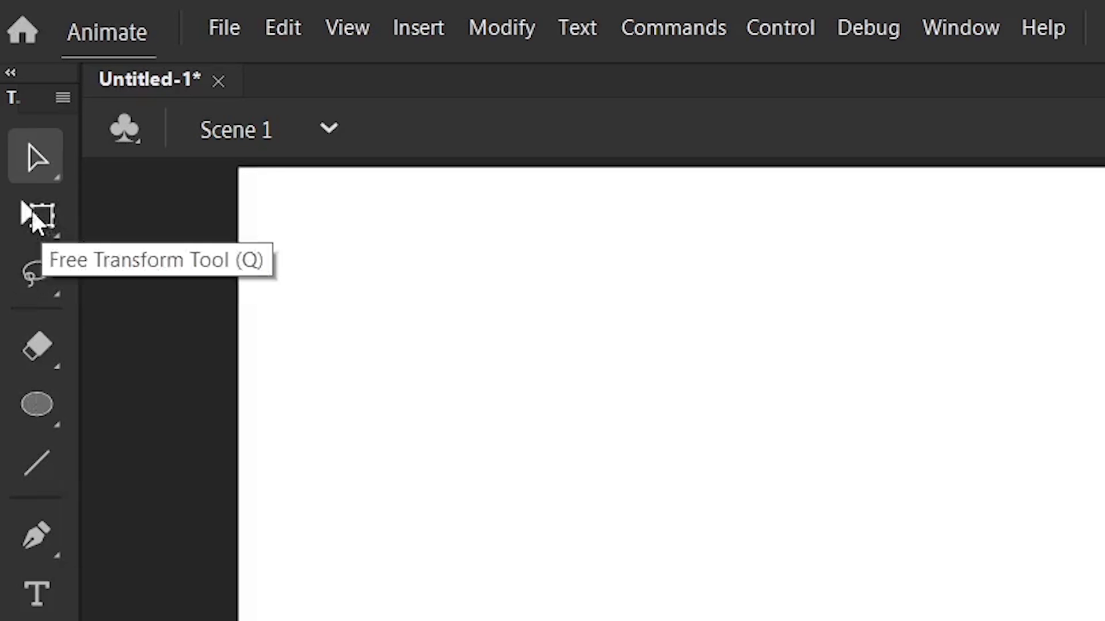
# Select the whole rectangle with the Free Transform Tool and stretch it wider from its upper-right corner.
pyautogui.click(18, 92)
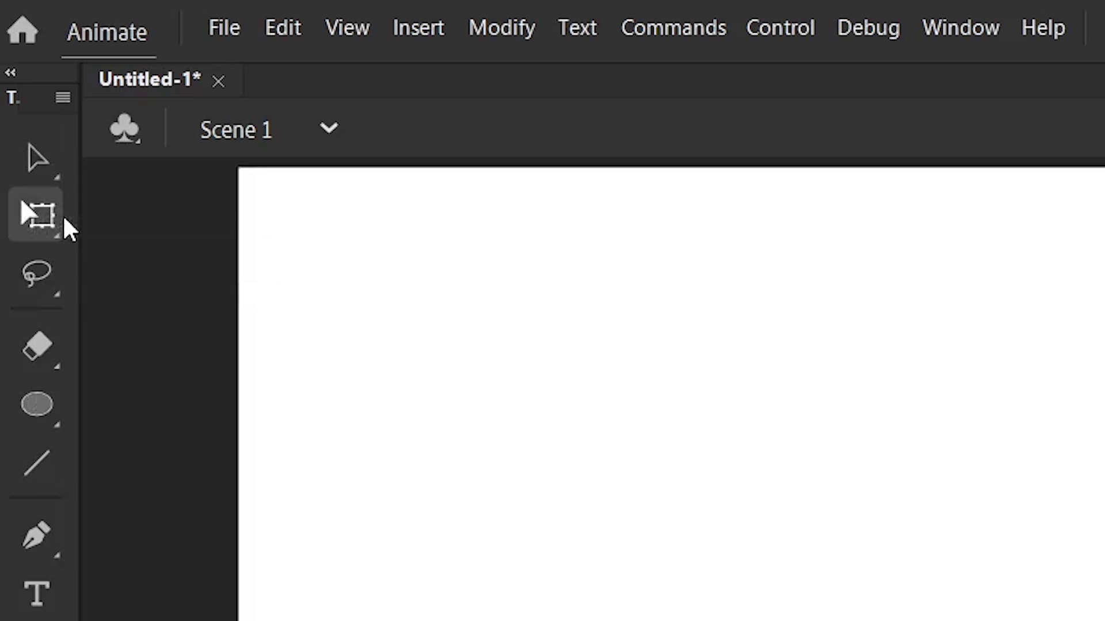
pyautogui.click(30, 219)
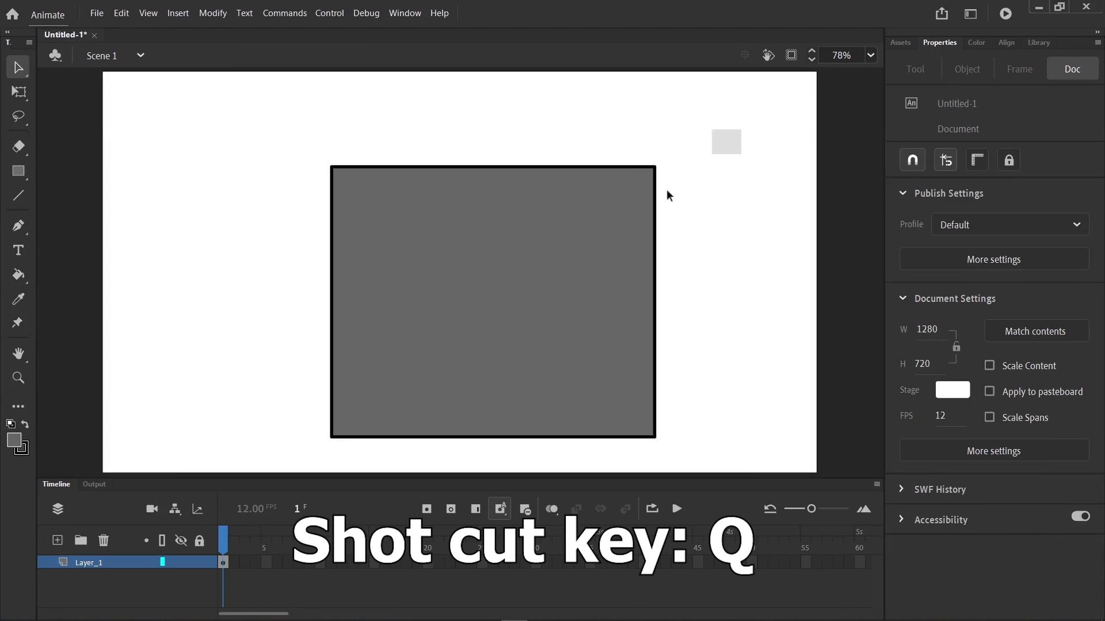
pyautogui.moveTo(742, 129); pyautogui.dragTo(187, 476)
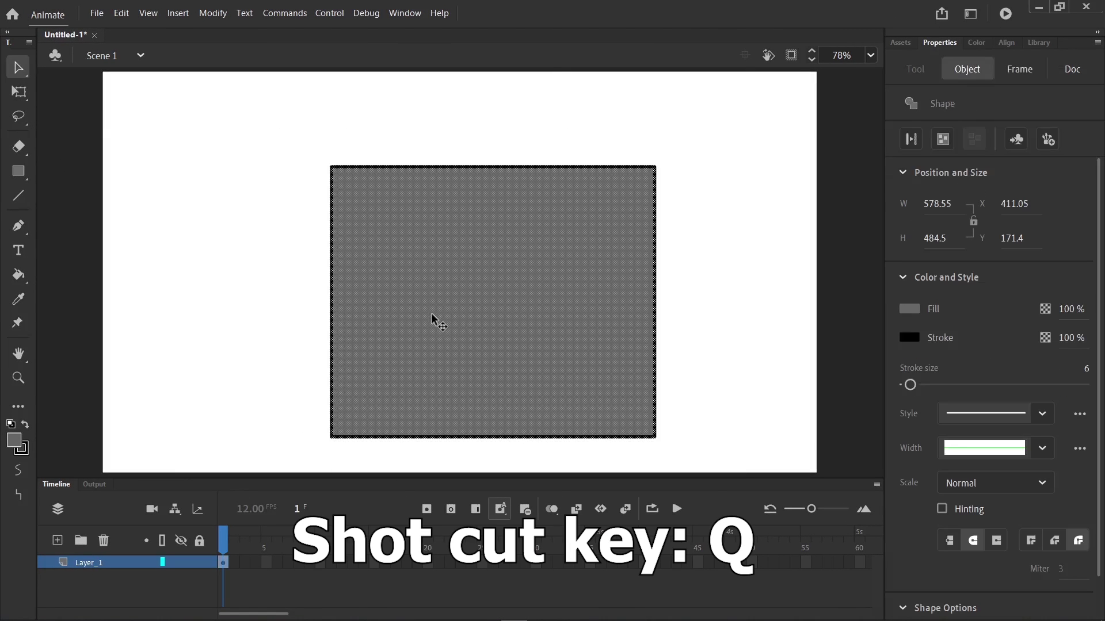
pyautogui.press('q')
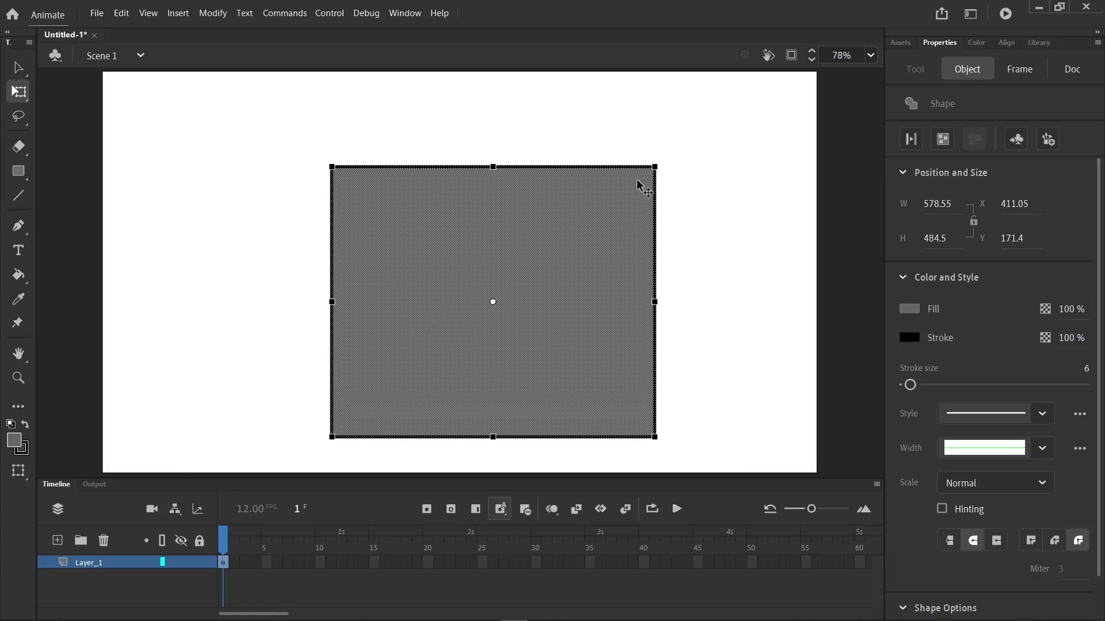
pyautogui.moveTo(644, 174); pyautogui.dragTo(748, 172)
# Move the transformation point to beyond the rectangle's upper-left corner and rescale the rectangle to about 302 by 639.
pyautogui.moveTo(493, 304); pyautogui.dragTo(241, 174)
pyautogui.moveTo(746, 431); pyautogui.dragTo(792, 473)
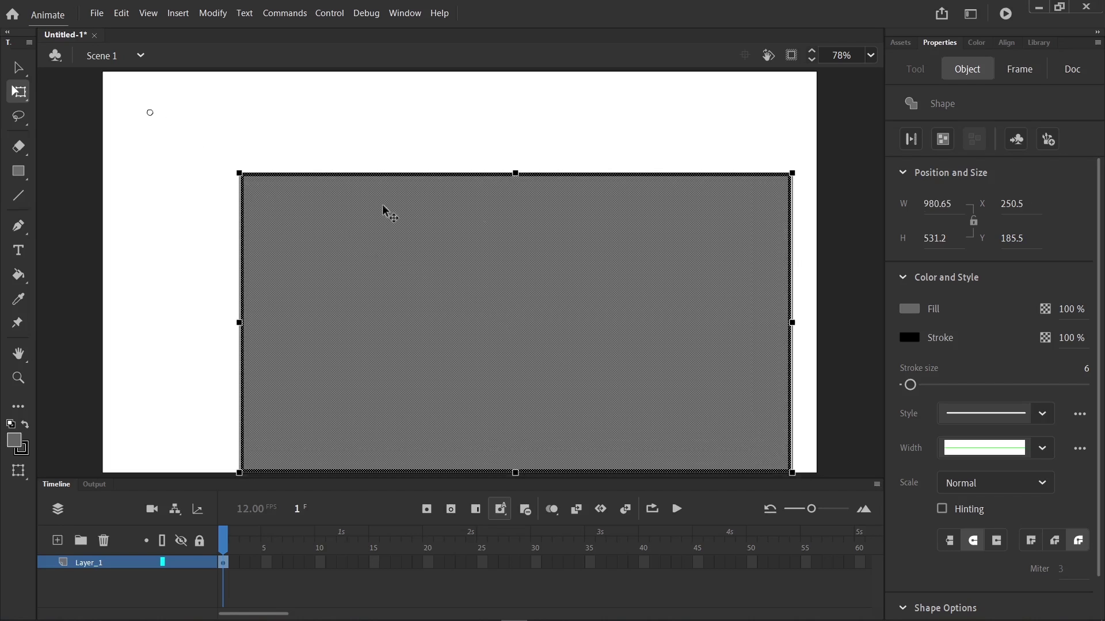
pyautogui.moveTo(792, 173); pyautogui.dragTo(573, 185)
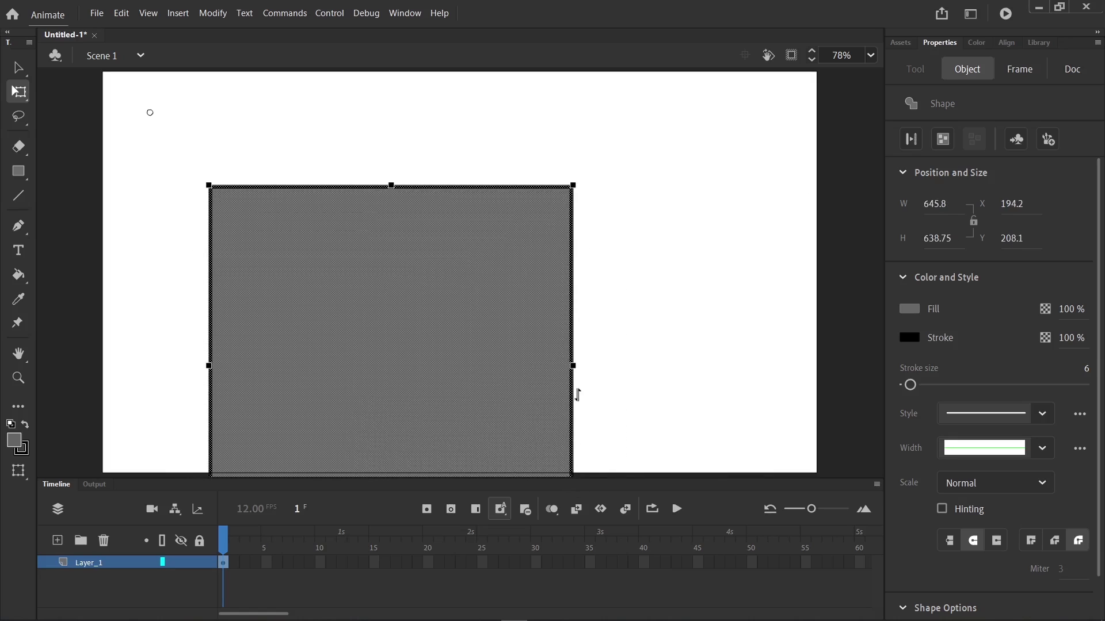
pyautogui.moveTo(574, 365); pyautogui.dragTo(292, 311)
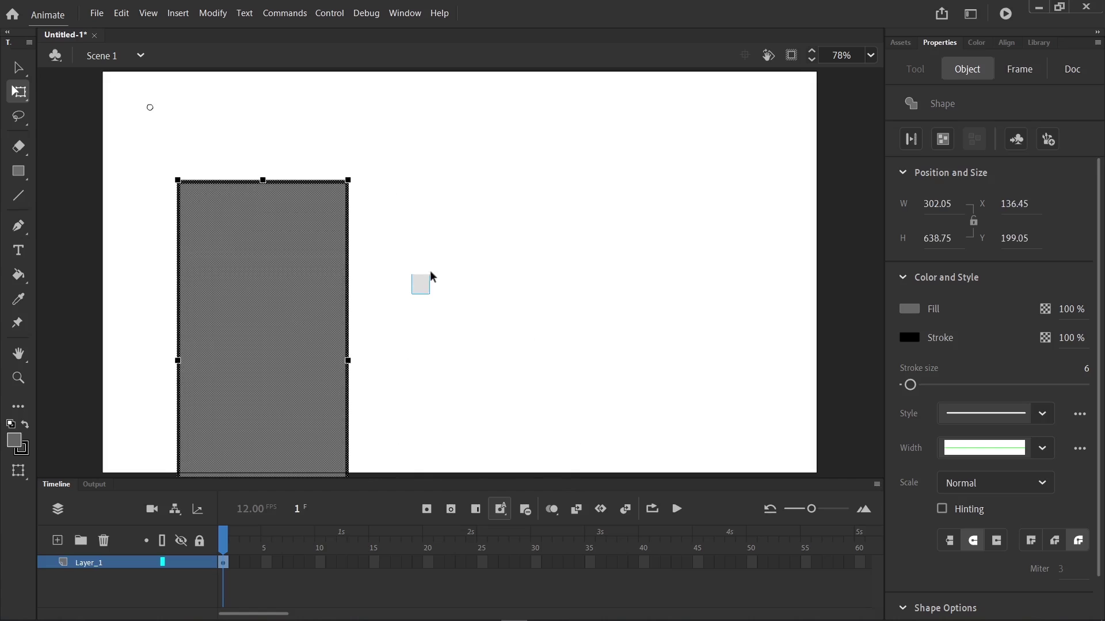
# Move the rectangle's fill and outline together toward the middle of the stage, and pull its right edge outward.
pyautogui.click(432, 276)
pyautogui.click(299, 344)
pyautogui.doubleClick(296, 352)
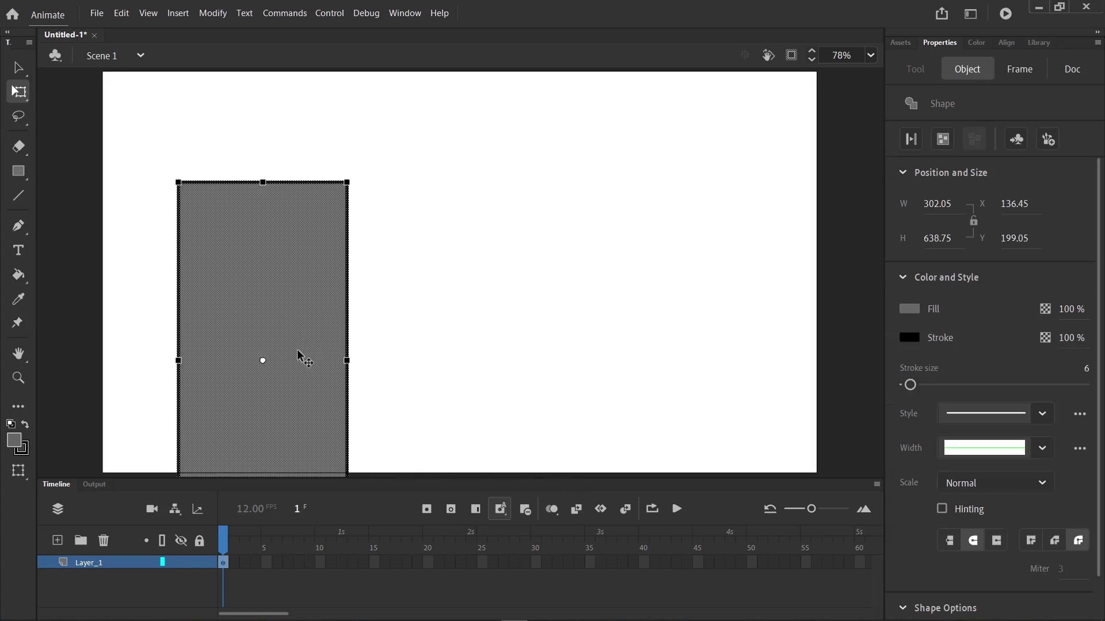
pyautogui.moveTo(289, 360); pyautogui.dragTo(424, 276)
pyautogui.click(512, 295)
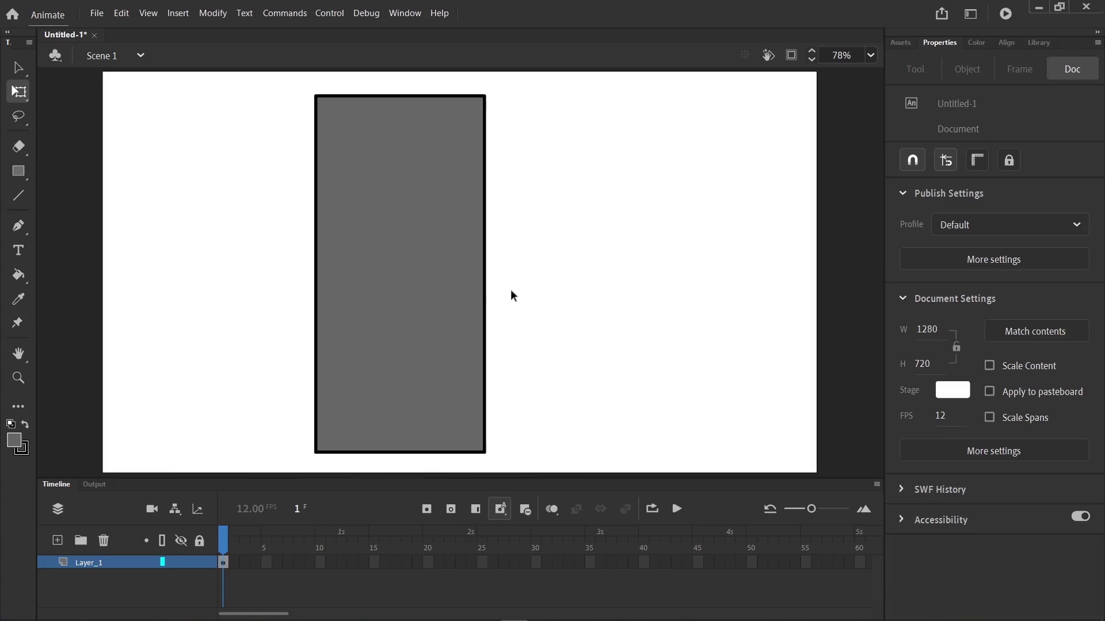
pyautogui.moveTo(483, 279); pyautogui.dragTo(618, 266)
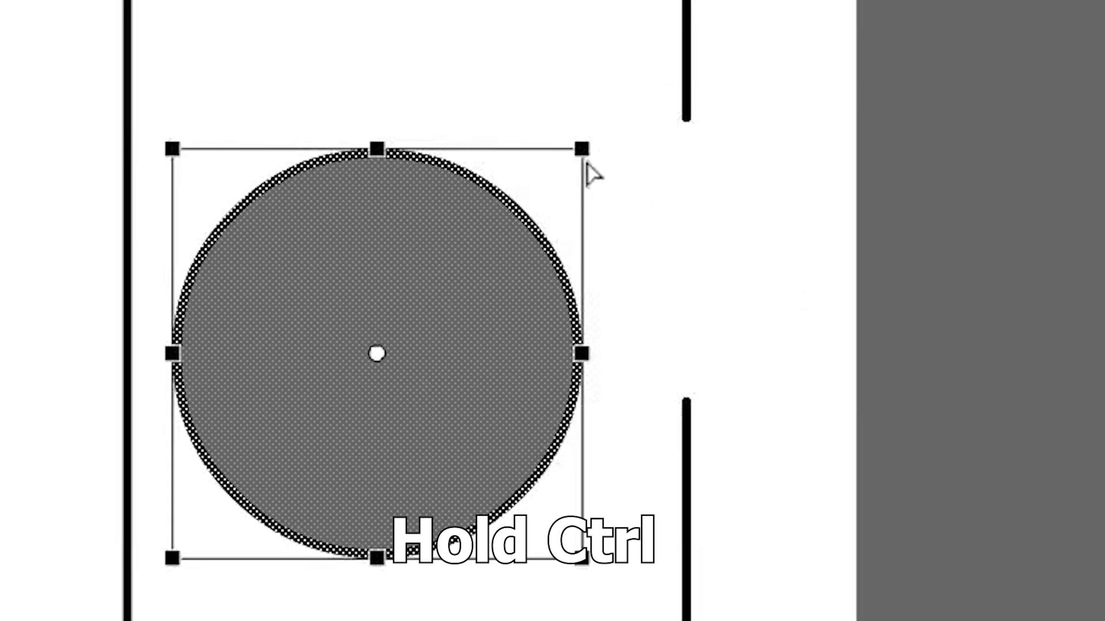
# Distort the circle into a slanted diagonal ellipse by pulling its upper-right corner inward with Free Transform.
pyautogui.moveTo(581, 148); pyautogui.dragTo(518, 228)
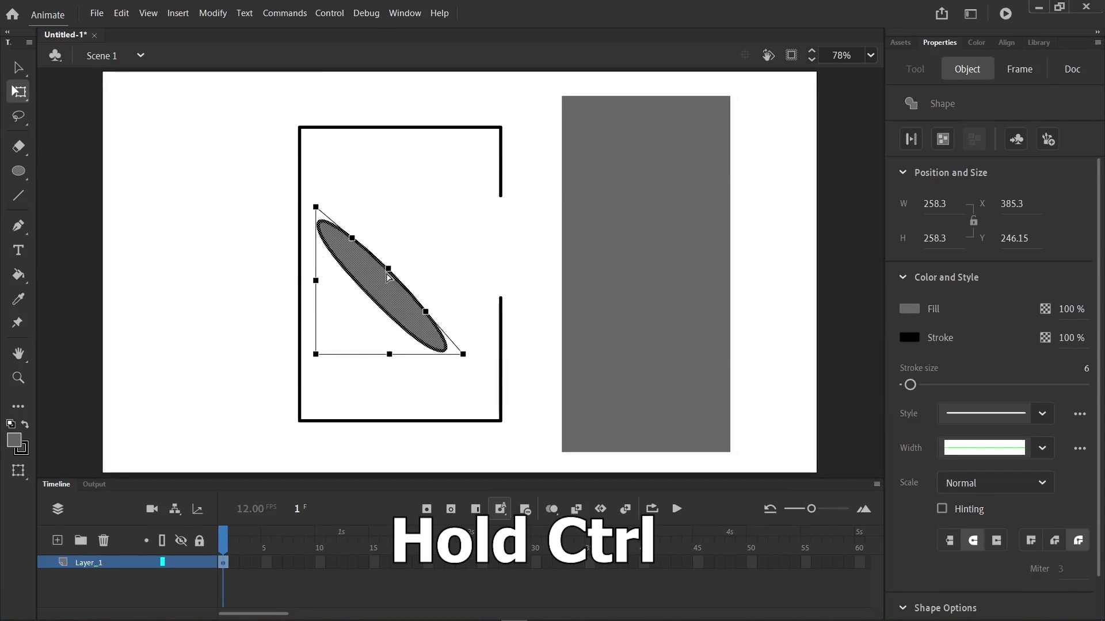
pyautogui.moveTo(439, 236); pyautogui.dragTo(444, 249)
pyautogui.click(450, 358)
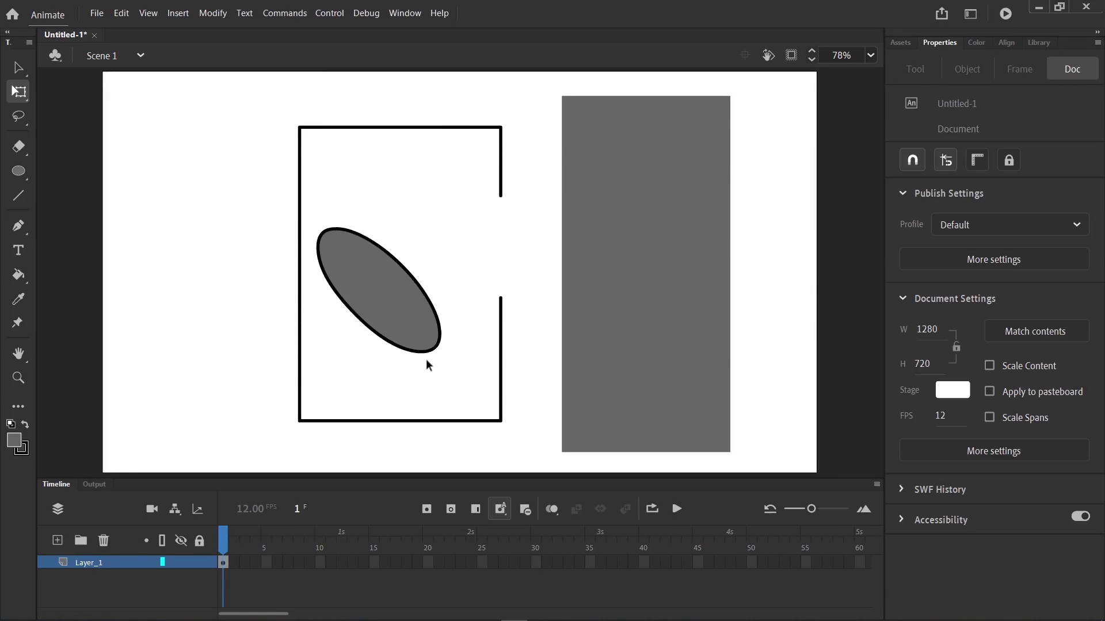
pyautogui.press('n')
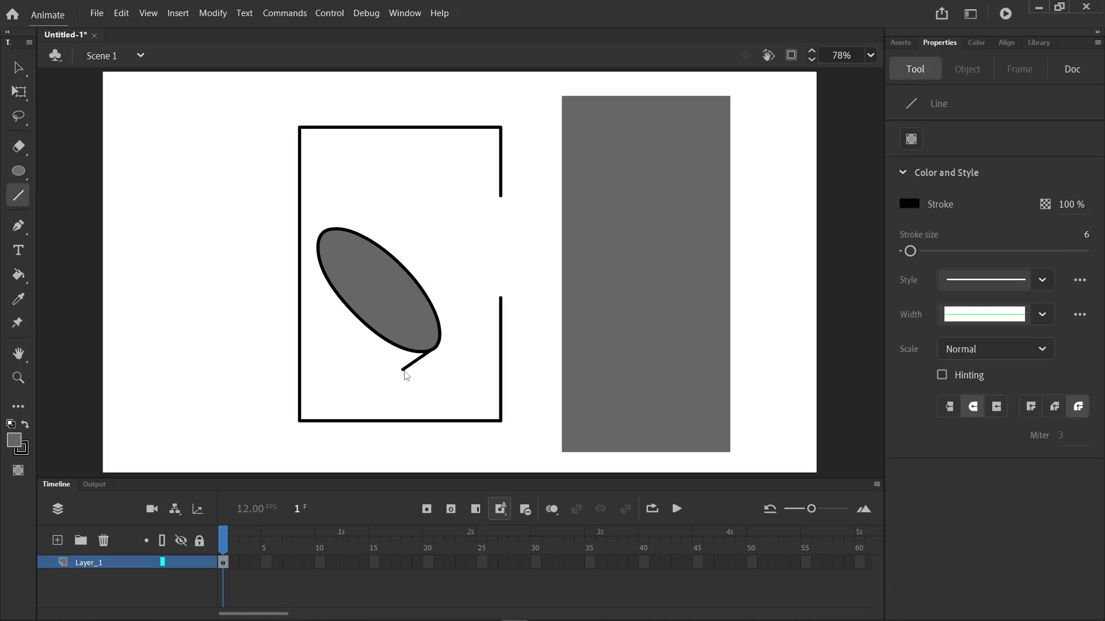
pyautogui.moveTo(325, 231)
pyautogui.mouseDown()
pyautogui.moveTo(294, 251)
pyautogui.moveTo(402, 370)
pyautogui.mouseUp()
pyautogui.hotkey('ctrl', 'z')
pyautogui.hotkey('ctrl', 'z')
# Delete the rectangular outline around the ellipse and draw connected lines from the ellipse's edge along its lower-left side.
pyautogui.keyDown('ctrl'); pyautogui.doubleClick(300, 287); pyautogui.keyUp('ctrl')
pyautogui.press('Delete')
pyautogui.moveTo(325, 231); pyautogui.dragTo(280, 266)
pyautogui.moveTo(281, 265)
pyautogui.mouseDown()
pyautogui.moveTo(402, 370)
pyautogui.moveTo(384, 378)
pyautogui.mouseUp()
# Bend the lower-left line outward to follow the ellipse and pull its two end corners closer to the ellipse.
pyautogui.keyDown('ctrl'); pyautogui.moveTo(335, 330); pyautogui.dragTo(318, 337); pyautogui.keyUp('ctrl')
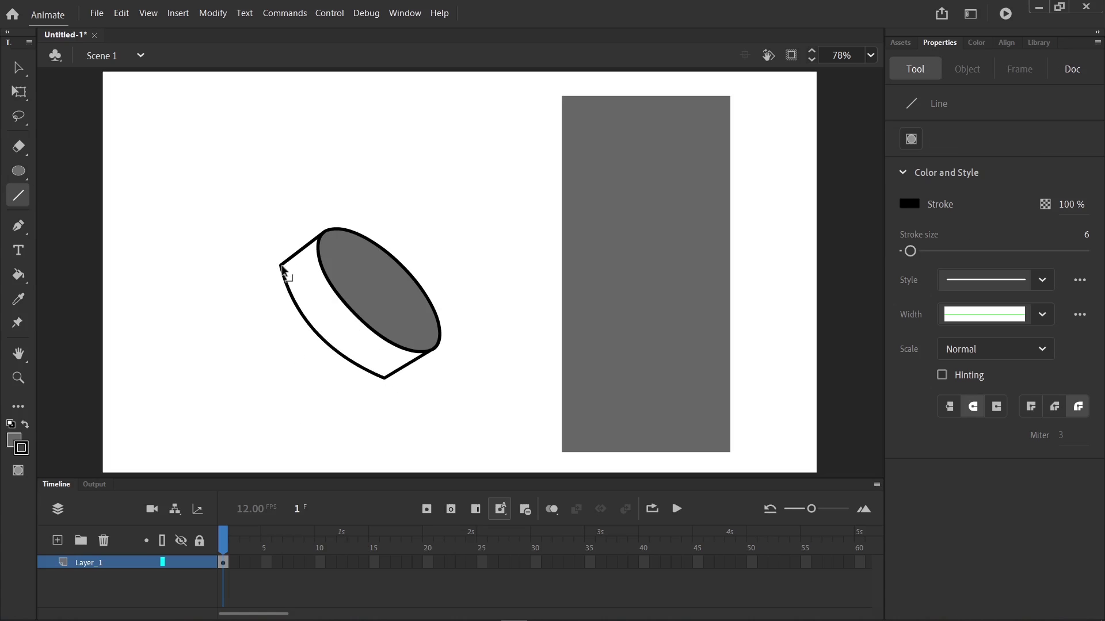
pyautogui.keyDown('ctrl'); pyautogui.moveTo(281, 265); pyautogui.dragTo(292, 256); pyautogui.keyUp('ctrl')
pyautogui.keyDown('ctrl'); pyautogui.moveTo(384, 378); pyautogui.dragTo(391, 370); pyautogui.keyUp('ctrl')
pyautogui.keyDown('ctrl'); pyautogui.doubleClick(416, 316); pyautogui.keyUp('ctrl')
pyautogui.moveTo(492, 155); pyautogui.dragTo(346, 334)
pyautogui.hotkey('ctrl', 'z')
# Select the whole disc drawing with the Free Transform Tool, stretch it slightly upward and narrow it from its left side.
pyautogui.press('v')
pyautogui.press('q')
pyautogui.moveTo(478, 187); pyautogui.dragTo(288, 411)
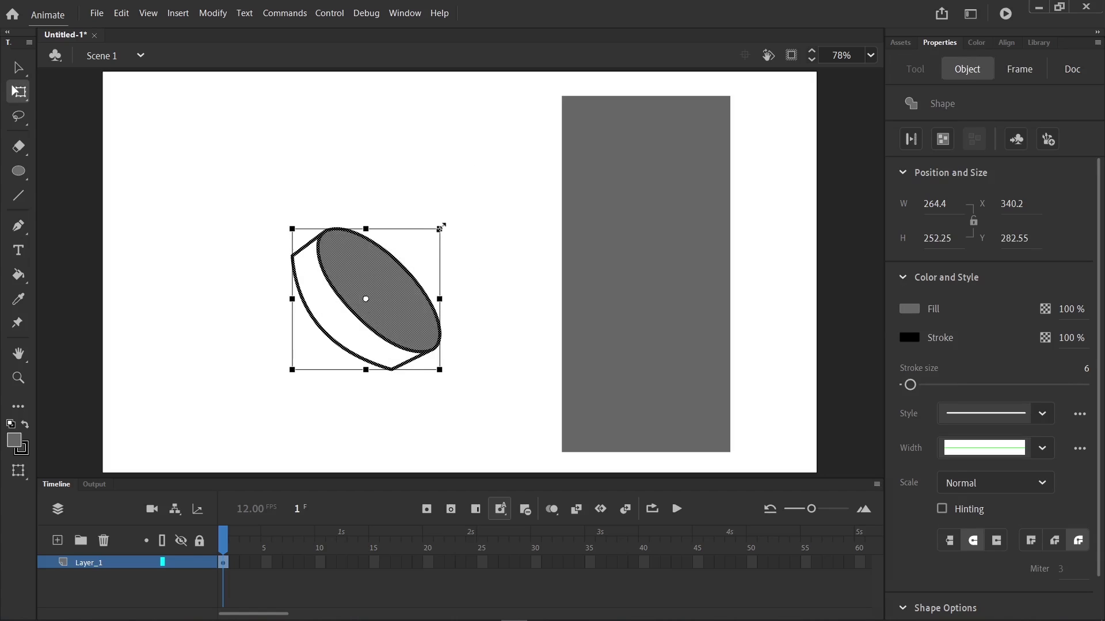
pyautogui.keyDown('alt'); pyautogui.moveTo(440, 229); pyautogui.dragTo(440, 222); pyautogui.keyUp('alt')
pyautogui.moveTo(292, 299); pyautogui.dragTo(306, 299)
# Nudge the disc side's lower and left corners slightly closer to the ellipse.
pyautogui.click(394, 389)
pyautogui.moveTo(395, 375); pyautogui.dragTo(397, 368)
pyautogui.moveTo(306, 252); pyautogui.dragTo(310, 250)
# Shift the ellipse slightly toward the lower left and move the tall grey rectangle left over the disc.
pyautogui.moveTo(326, 313); pyautogui.dragTo(436, 158)
pyautogui.moveTo(409, 272); pyautogui.dragTo(384, 289)
pyautogui.click(443, 166)
pyautogui.moveTo(504, 95); pyautogui.dragTo(537, 181)
pyautogui.moveTo(627, 264); pyautogui.dragTo(333, 291)
# Clear the whole stage and draw a new grey rectangle with a black size 6 stroke near the centre.
pyautogui.hotkey('ctrl', 'a')
pyautogui.press('Delete')
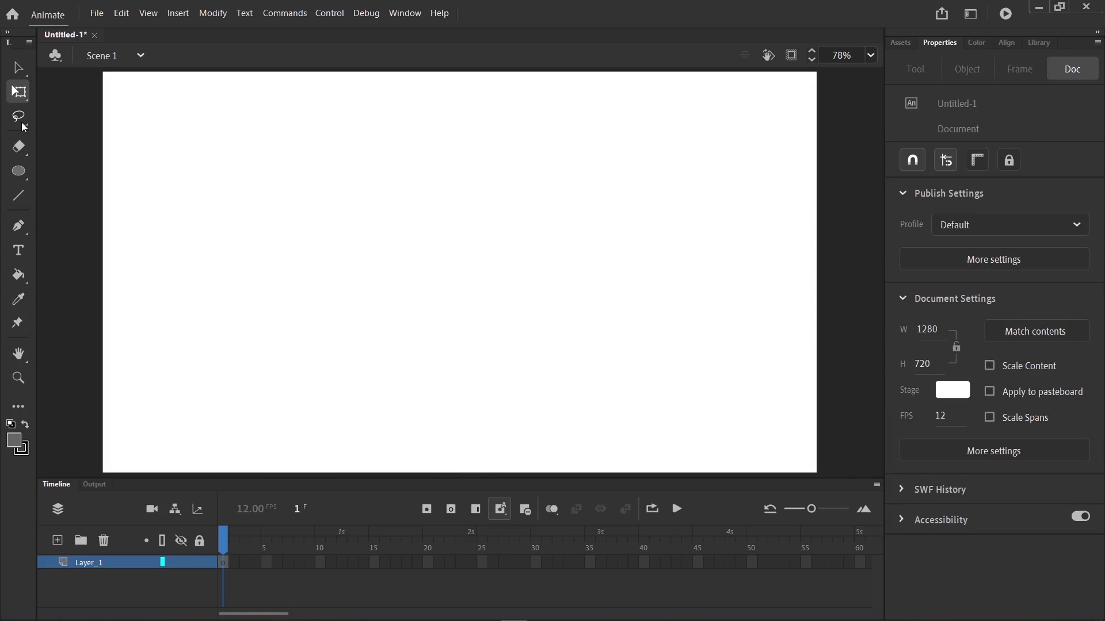
pyautogui.click(16, 118)
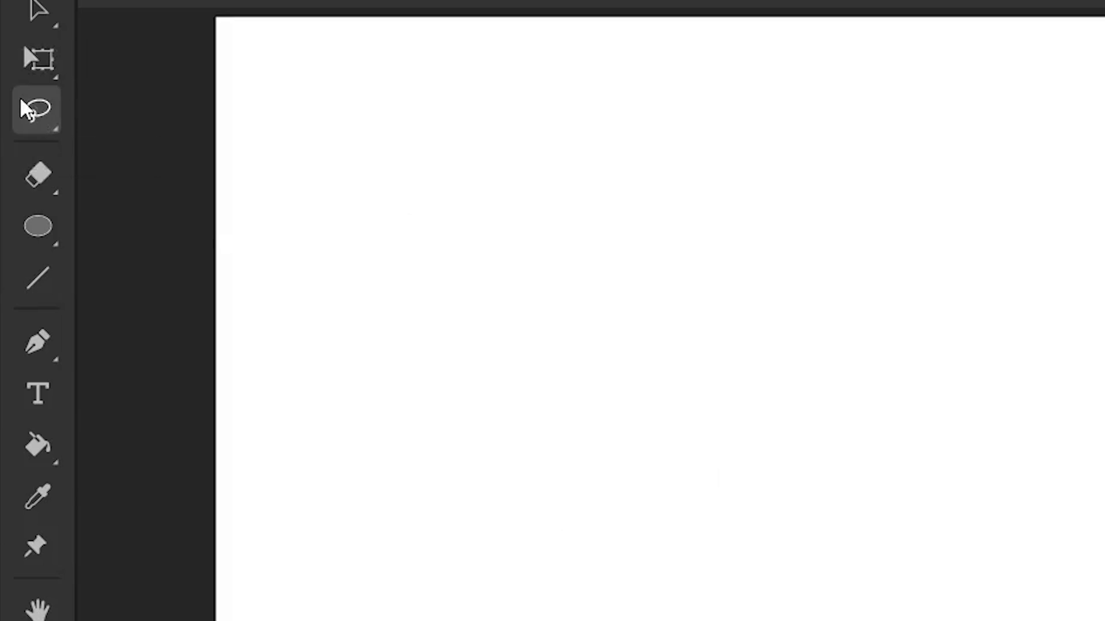
pyautogui.click(22, 102)
pyautogui.click(691, 345)
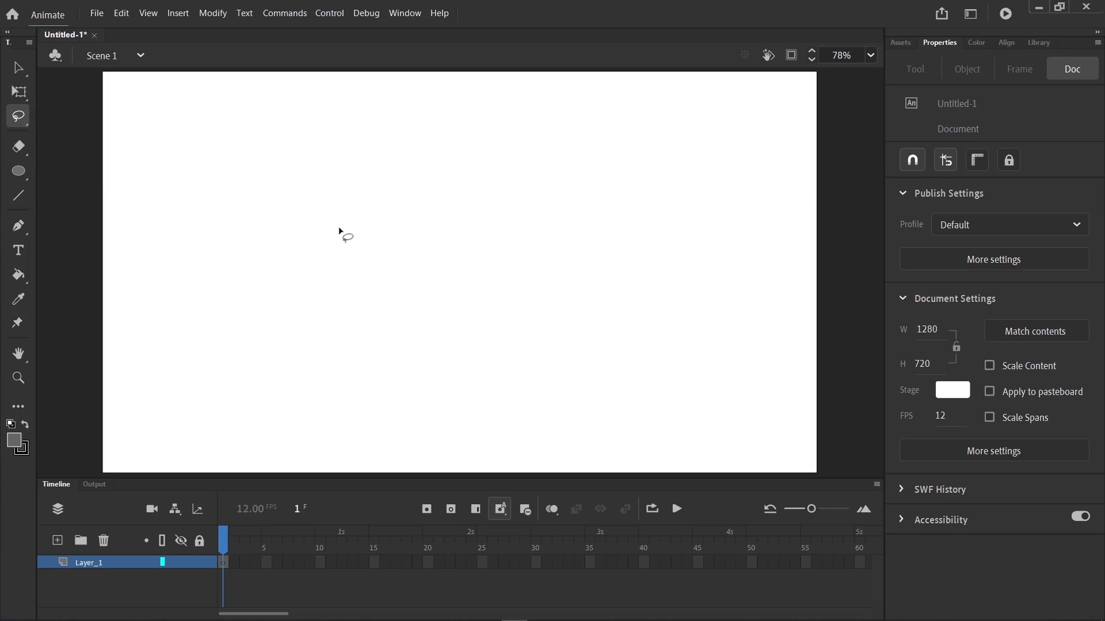
pyautogui.press('r')
pyautogui.moveTo(338, 151); pyautogui.dragTo(629, 402)
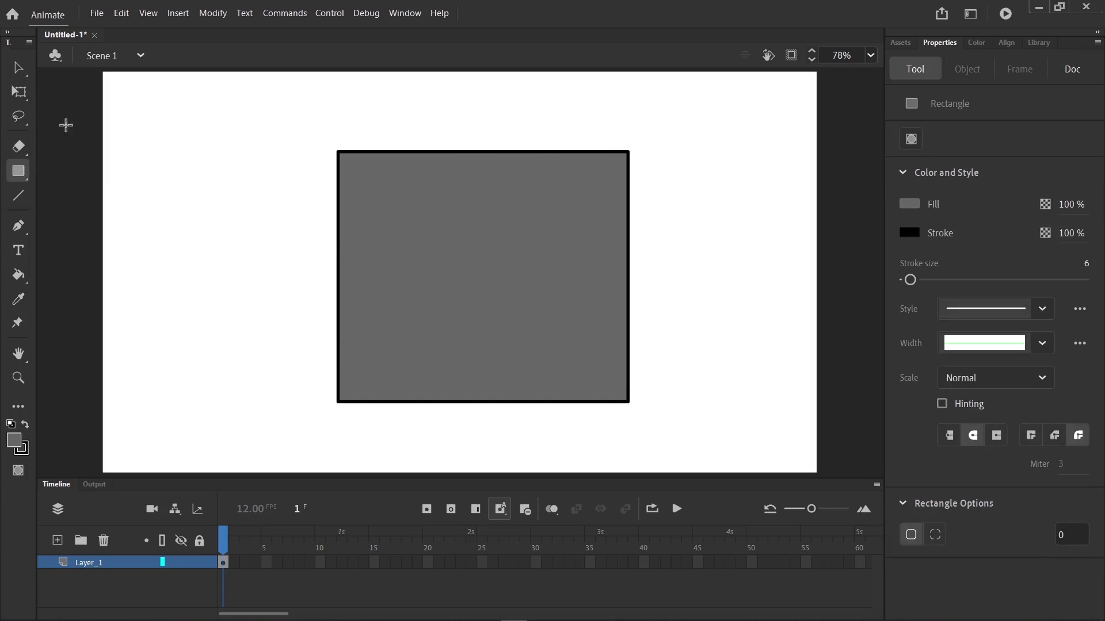
# Select a curved upper-left part of the rectangle with the Lasso Tool and move it to about X 14, Y 84.
pyautogui.click(22, 119)
pyautogui.moveTo(288, 170)
pyautogui.mouseDown()
pyautogui.moveTo(374, 94)
pyautogui.moveTo(314, 299)
pyautogui.mouseUp()
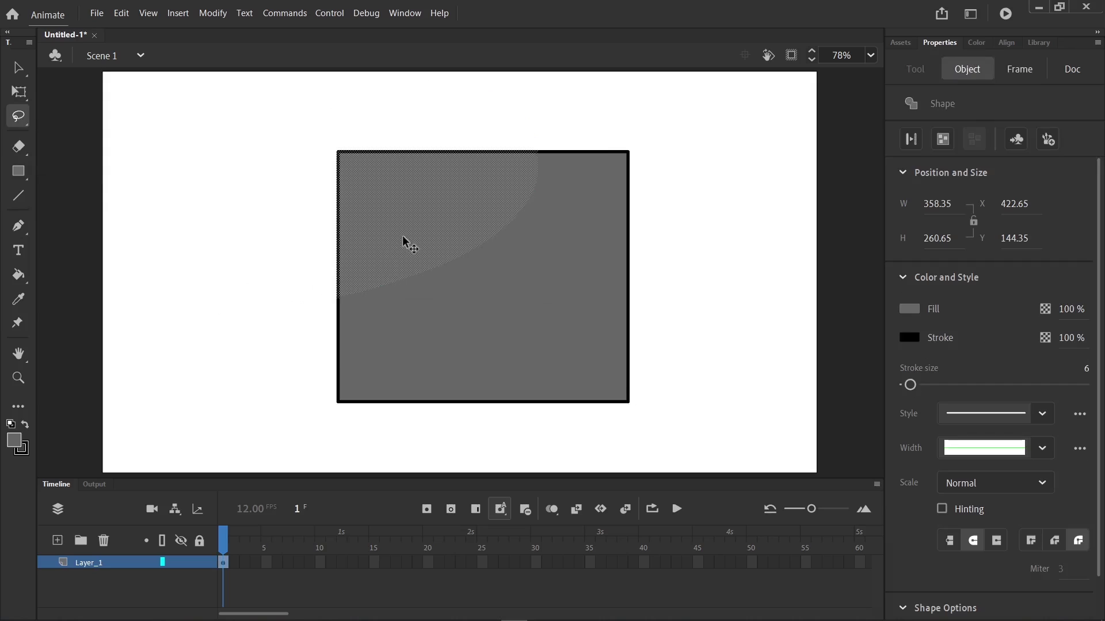
pyautogui.moveTo(403, 240); pyautogui.dragTo(175, 207)
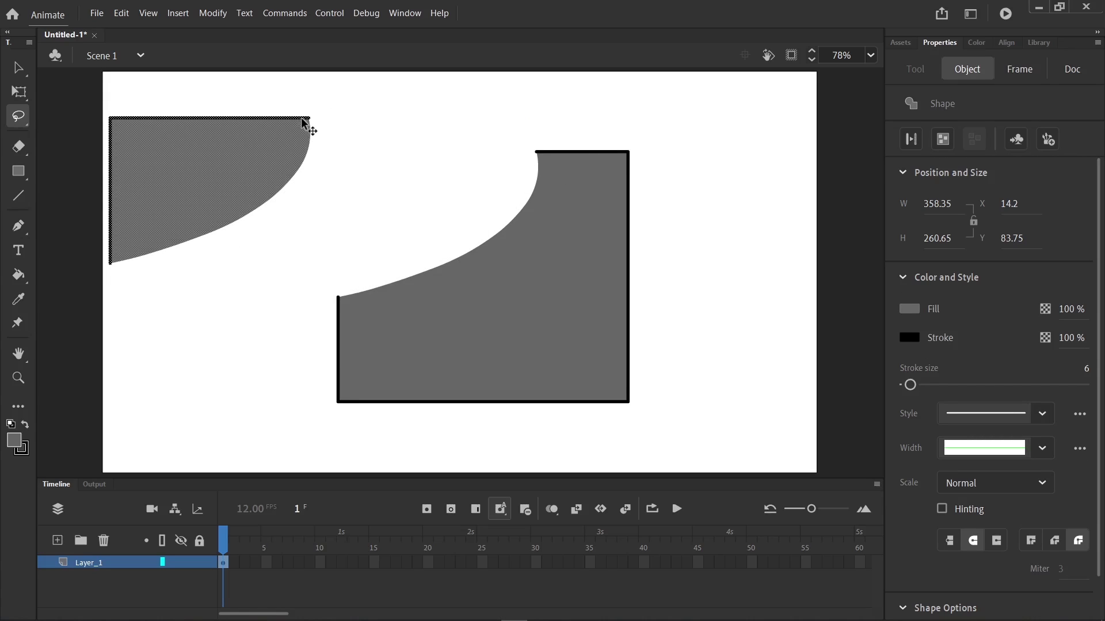
# Lasso a rounded patch of the remaining fill, and undo back to before the cut-out part was moved.
pyautogui.click(370, 172)
pyautogui.moveTo(488, 284)
pyautogui.mouseDown()
pyautogui.moveTo(458, 244)
pyautogui.moveTo(524, 276)
pyautogui.mouseUp()
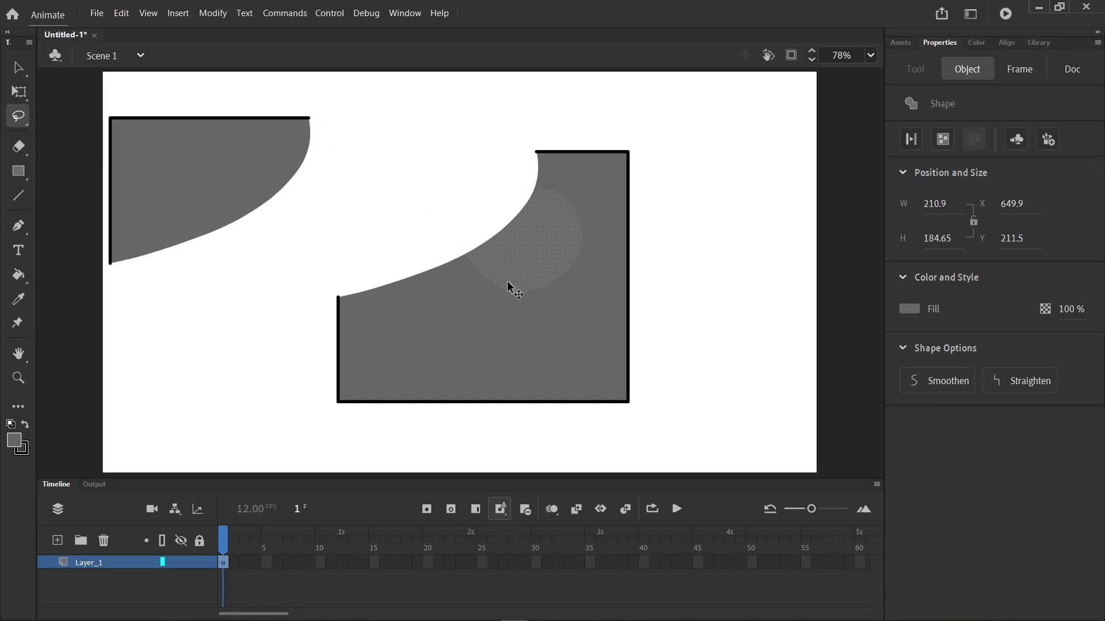
pyautogui.hotkey('ctrl', 'z')
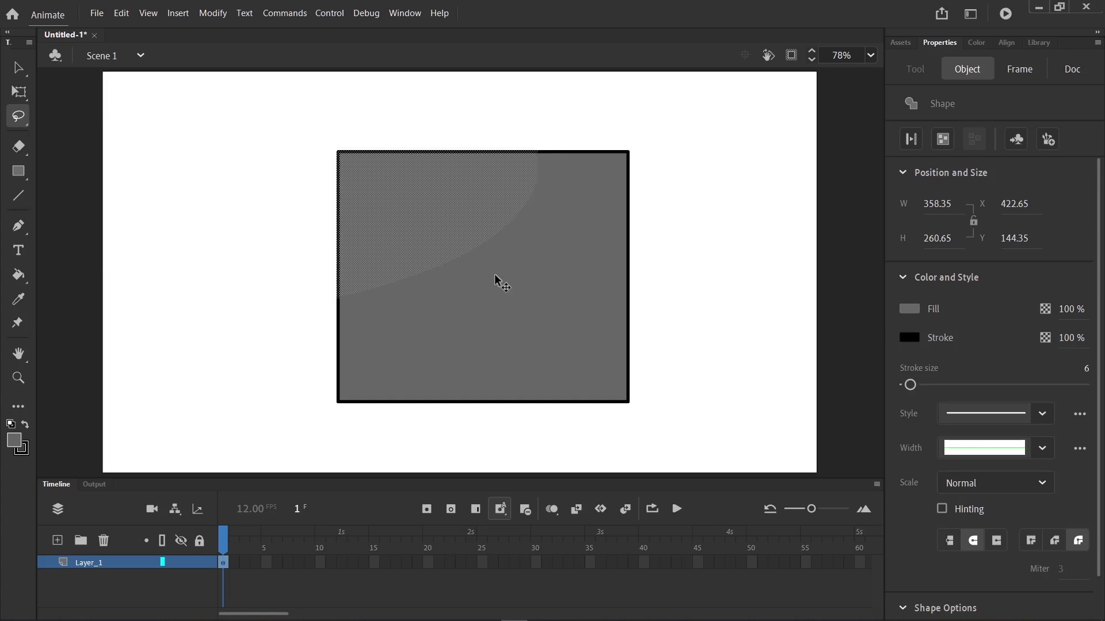
# Select an angular upper-left part of the rectangle, about 302 × 352 px, with the Polygon Tool.
pyautogui.click(20, 120)
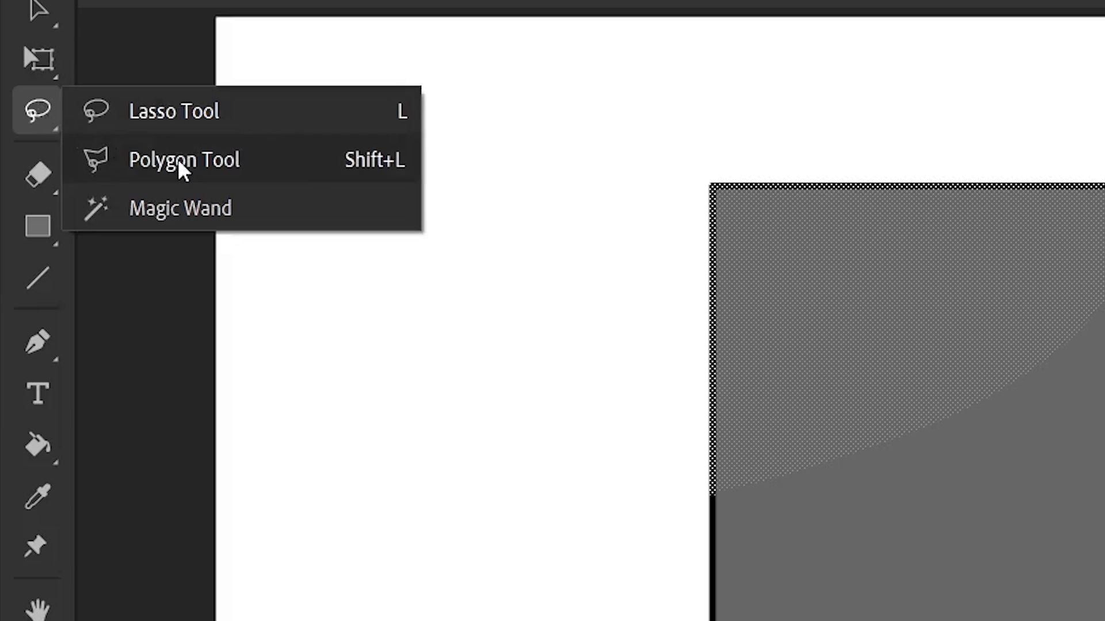
pyautogui.click(193, 161)
pyautogui.click(659, 164)
pyautogui.click(1072, 123)
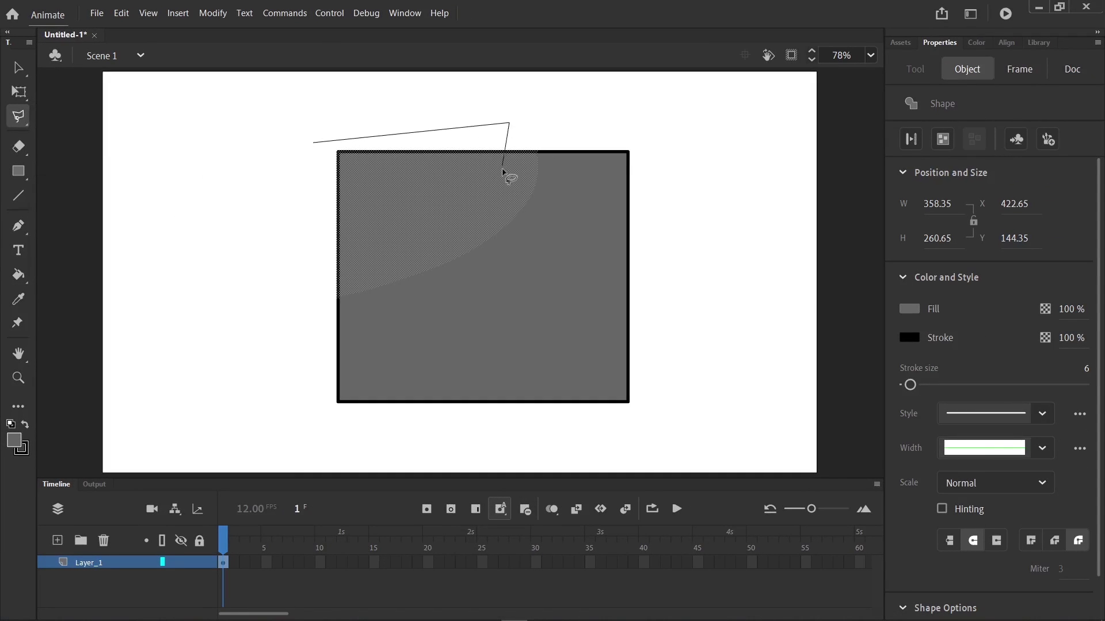
pyautogui.click(502, 203)
pyautogui.click(444, 263)
pyautogui.click(377, 348)
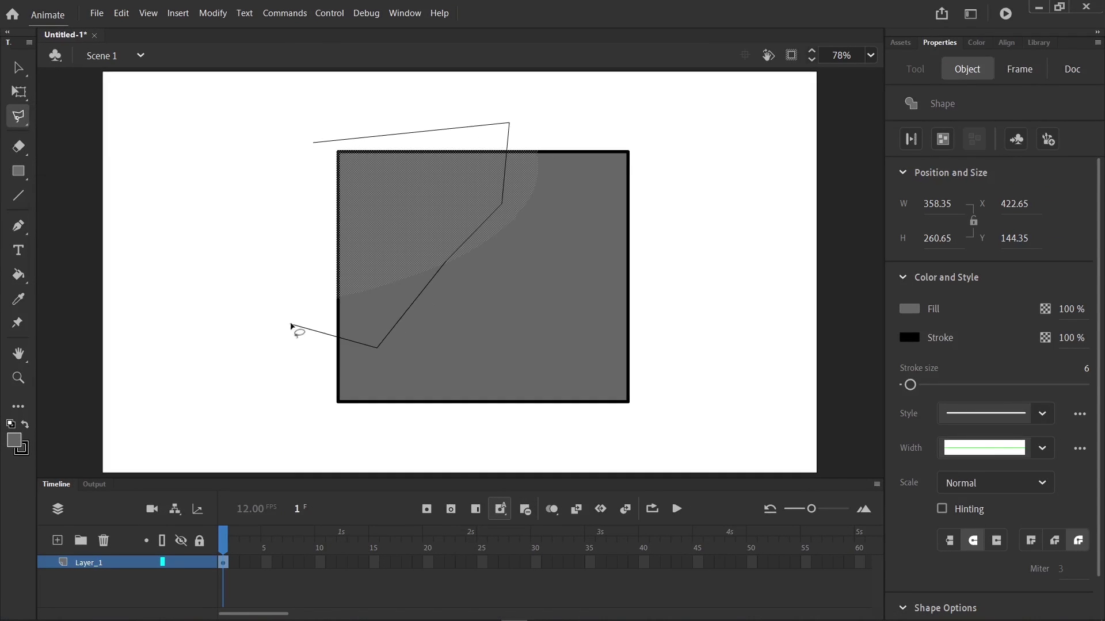
pyautogui.click(290, 324)
pyautogui.click(293, 175)
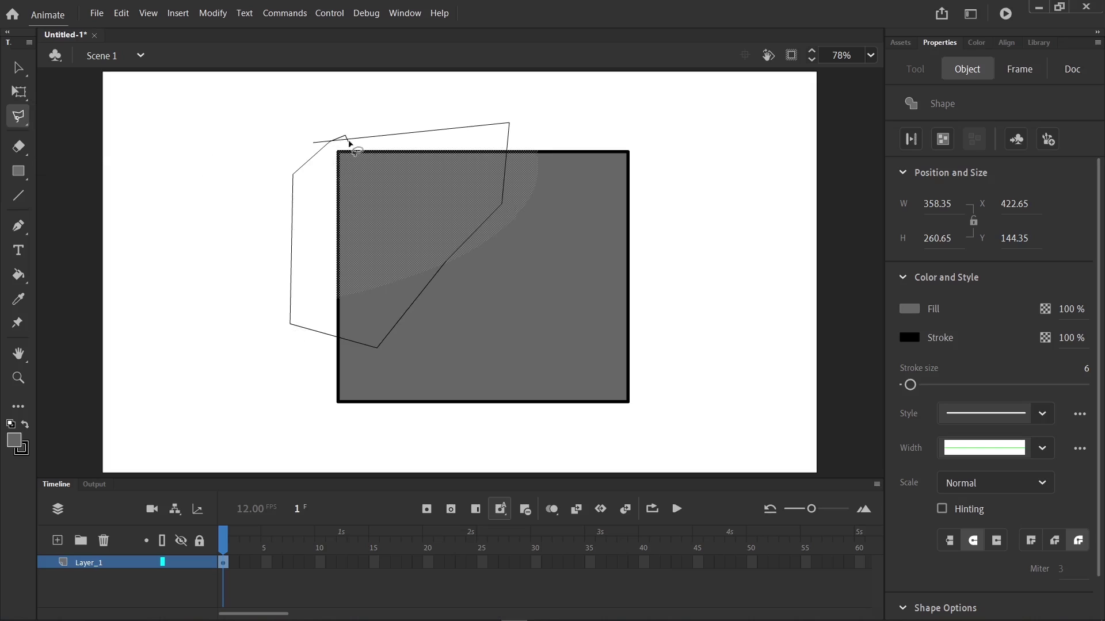
pyautogui.click(321, 143)
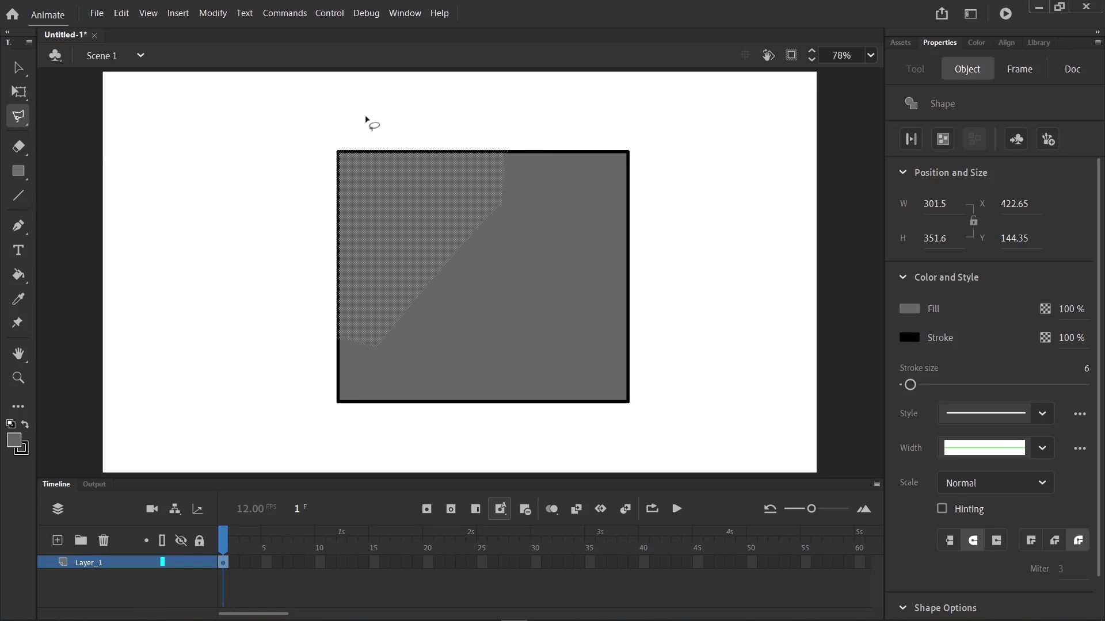
pyautogui.click(387, 110)
pyautogui.click(603, 224)
pyautogui.click(687, 161)
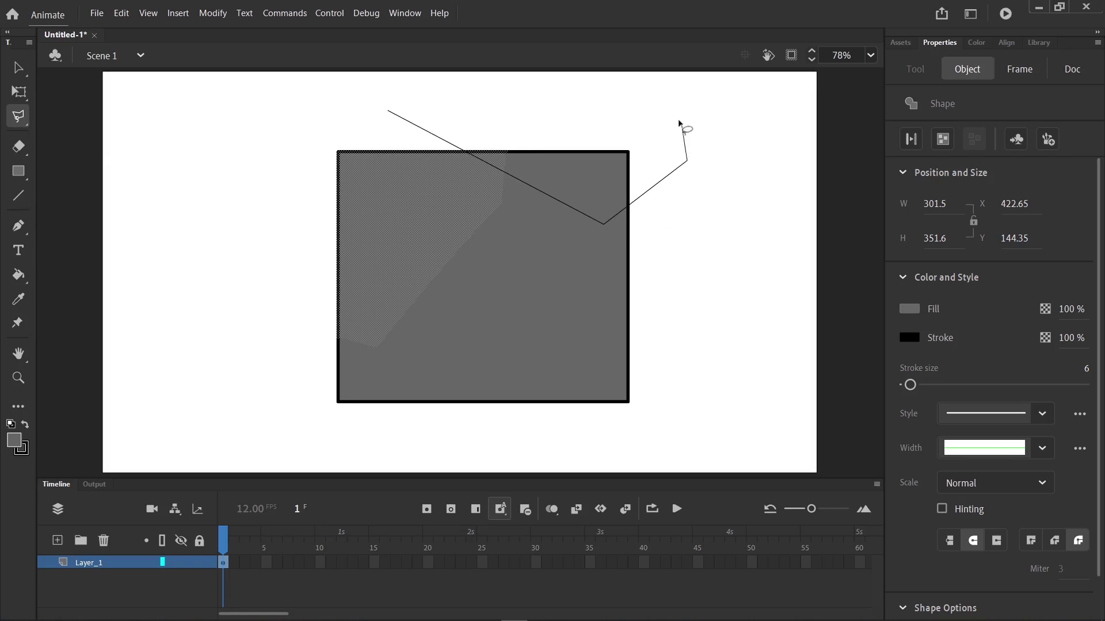
# Activate the Magic Wand, and erase a freehand stroke across the rectangle with the Eraser at size 25.
pyautogui.click(18, 117)
pyautogui.click(75, 163)
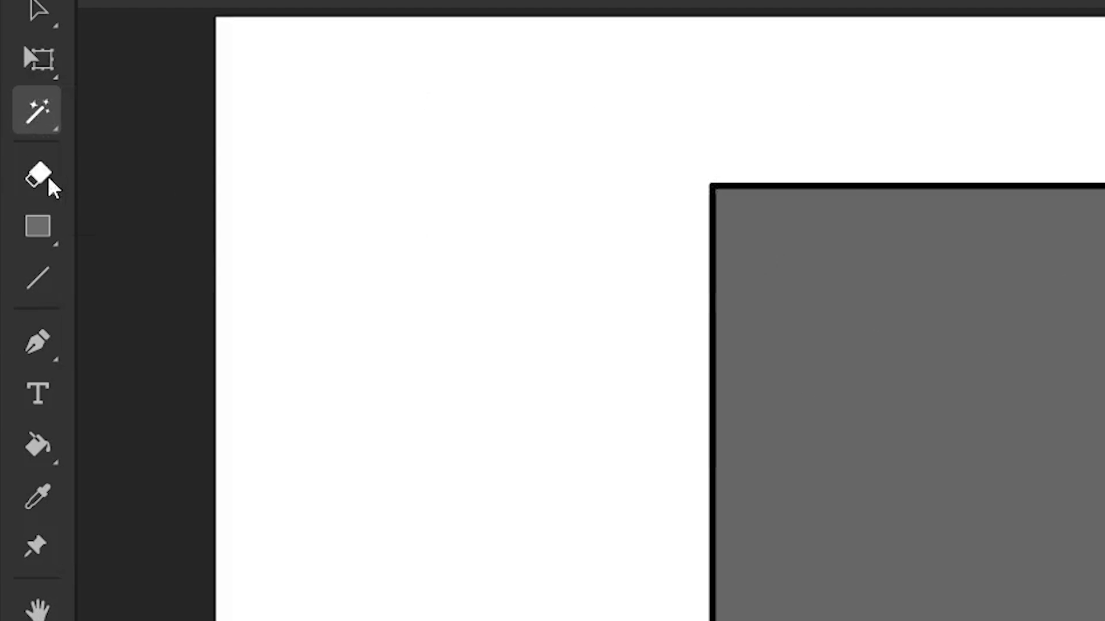
pyautogui.click(47, 176)
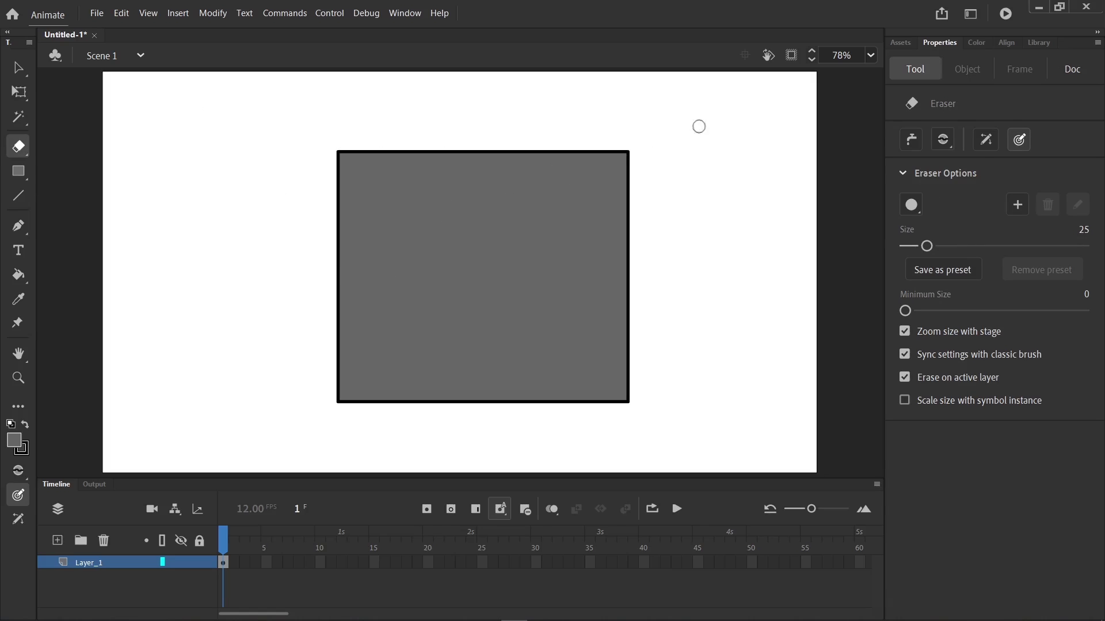
pyautogui.moveTo(698, 123)
pyautogui.mouseDown()
pyautogui.moveTo(278, 291)
pyautogui.moveTo(443, 231)
pyautogui.moveTo(586, 222)
pyautogui.moveTo(482, 274)
pyautogui.moveTo(497, 303)
pyautogui.moveTo(172, 262)
pyautogui.mouseUp()
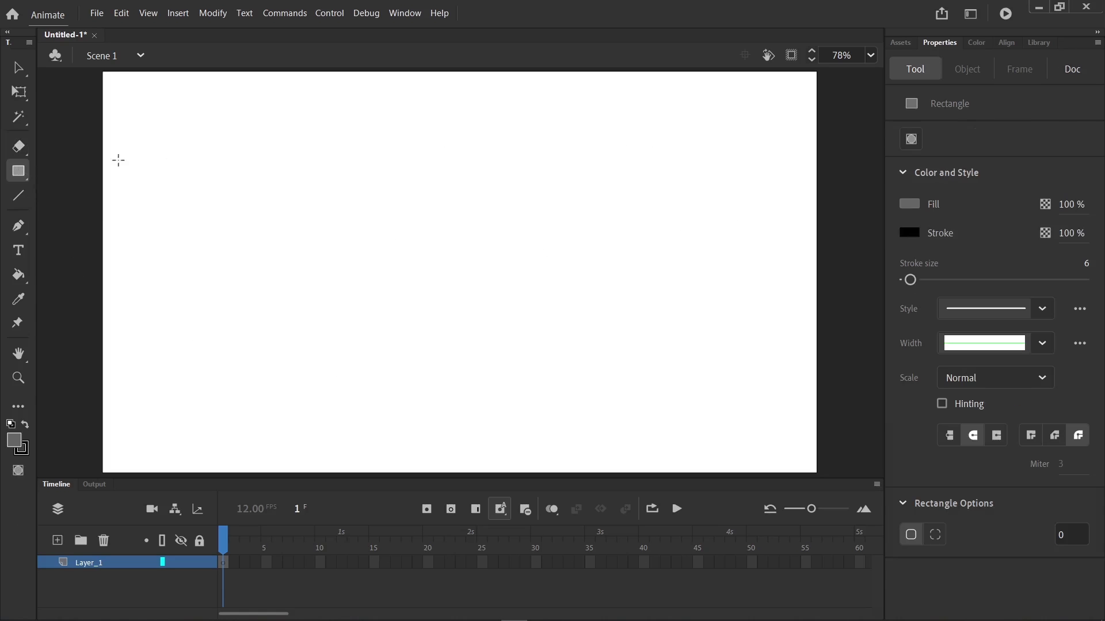
# Fill the emptied stage with about twenty overlapping grey rectangles of varied proportions, with black size 6 strokes, using the Rectangle Tool.
pyautogui.moveTo(258, 120); pyautogui.dragTo(613, 367)
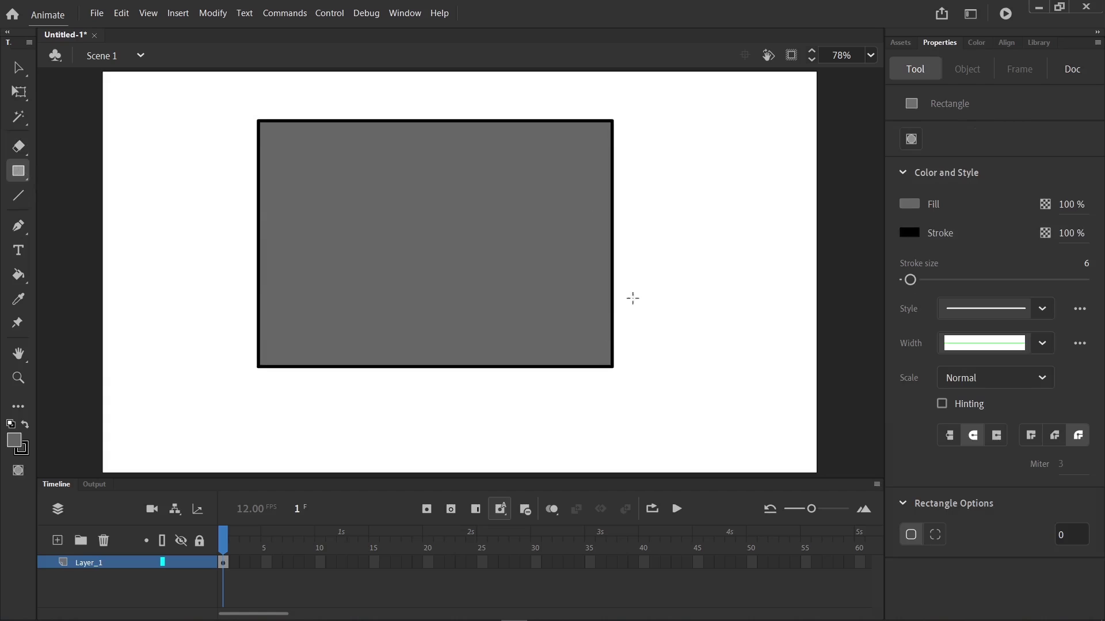
pyautogui.moveTo(763, 167); pyautogui.dragTo(565, 317)
pyautogui.moveTo(402, 251); pyautogui.dragTo(611, 342)
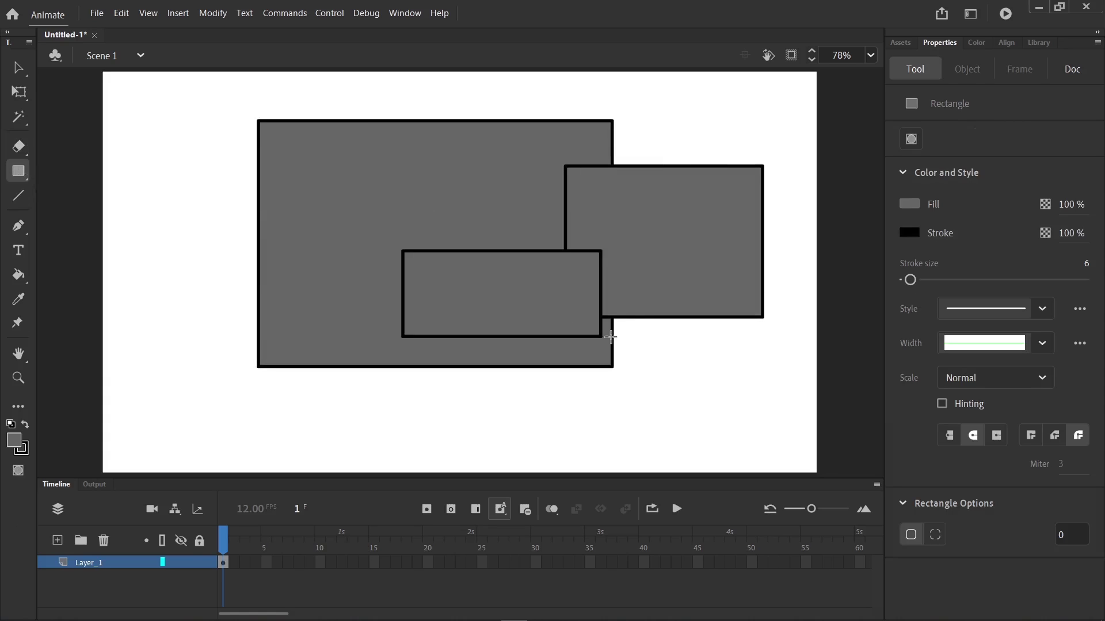
pyautogui.moveTo(667, 192); pyautogui.dragTo(326, 205)
pyautogui.moveTo(279, 174); pyautogui.dragTo(293, 443)
pyautogui.moveTo(310, 364); pyautogui.dragTo(627, 388)
pyautogui.moveTo(745, 143); pyautogui.dragTo(234, 255)
pyautogui.moveTo(179, 346)
pyautogui.mouseDown()
pyautogui.moveTo(640, 364)
pyautogui.moveTo(627, 268)
pyautogui.mouseUp()
pyautogui.moveTo(434, 195); pyautogui.dragTo(213, 358)
pyautogui.moveTo(221, 230); pyautogui.dragTo(441, 437)
pyautogui.moveTo(592, 303); pyautogui.dragTo(754, 268)
pyautogui.moveTo(733, 222); pyautogui.dragTo(301, 437)
pyautogui.moveTo(222, 293)
pyautogui.mouseDown()
pyautogui.moveTo(311, 325)
pyautogui.moveTo(712, 189)
pyautogui.mouseUp()
pyautogui.moveTo(704, 143); pyautogui.dragTo(344, 236)
pyautogui.moveTo(192, 220); pyautogui.dragTo(671, 251)
pyautogui.moveTo(723, 177); pyautogui.dragTo(534, 462)
pyautogui.moveTo(313, 340); pyautogui.dragTo(122, 421)
pyautogui.moveTo(343, 296); pyautogui.dragTo(652, 355)
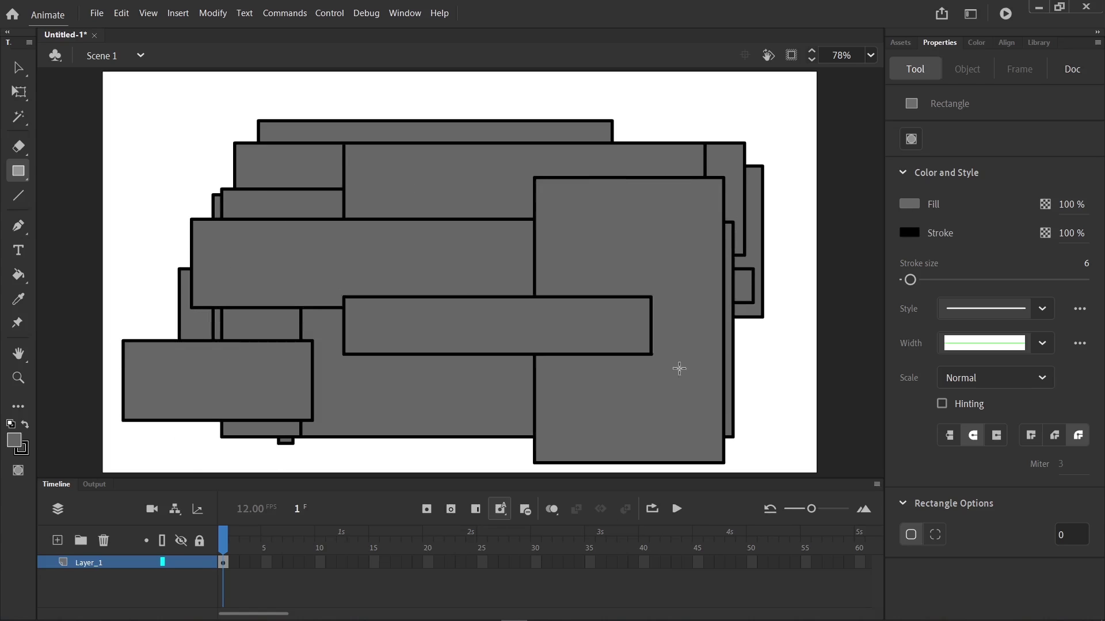
pyautogui.moveTo(229, 469); pyautogui.dragTo(317, 486)
pyautogui.moveTo(482, 259); pyautogui.dragTo(185, 391)
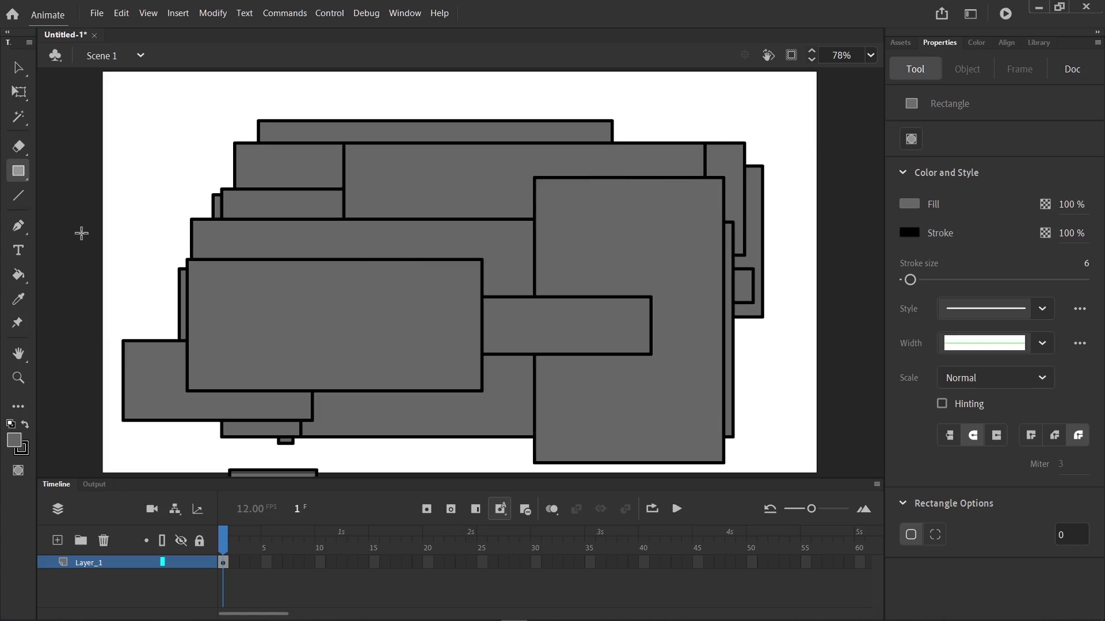
# With the Oval Tool, draw a tall narrow ellipse over the rectangles' left side and five perfect circles across the middle.
pyautogui.press('o')
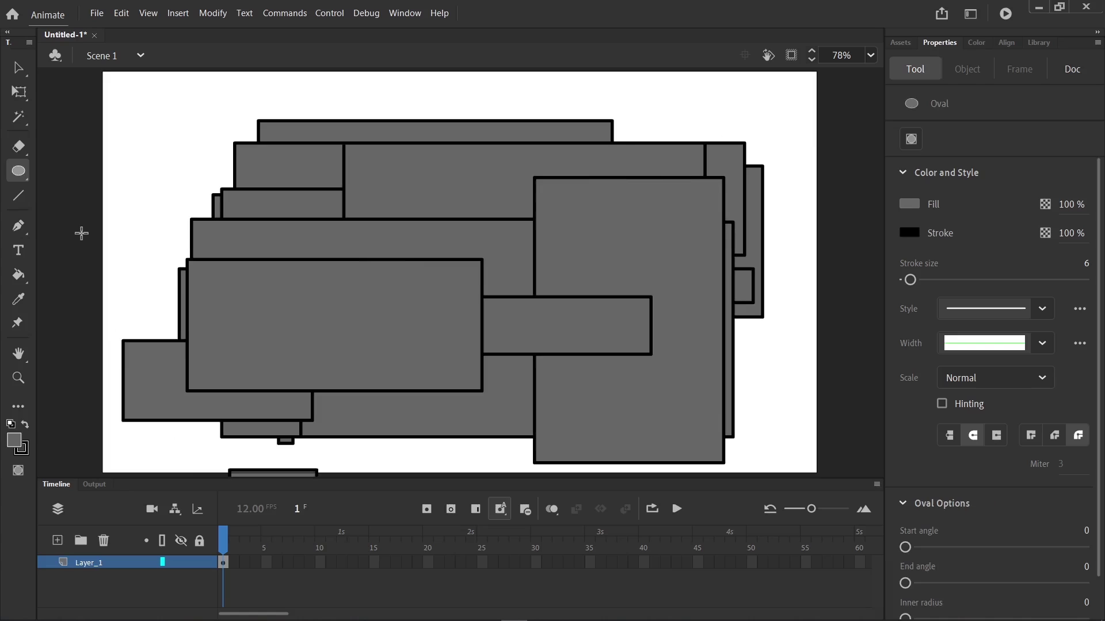
pyautogui.click(20, 172)
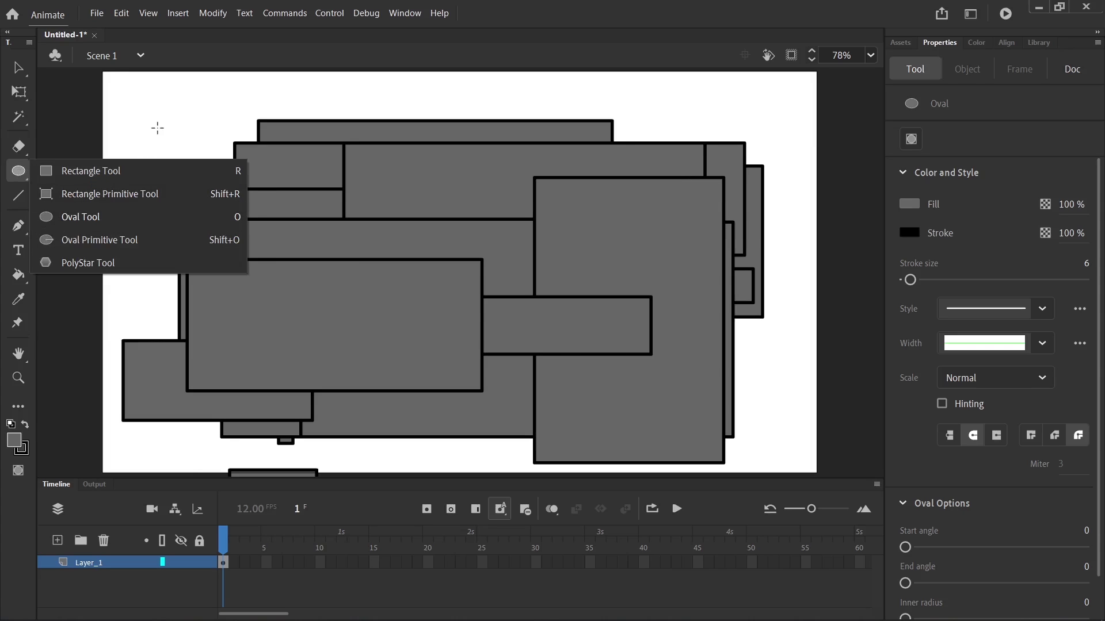
pyautogui.moveTo(157, 121); pyautogui.dragTo(279, 444)
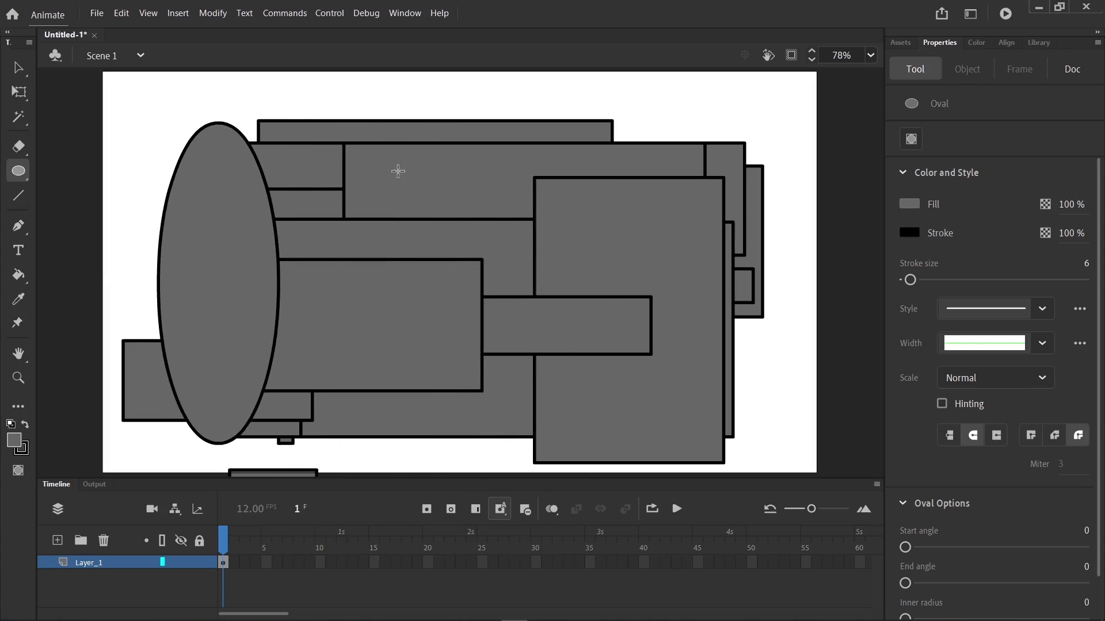
pyautogui.moveTo(398, 171); pyautogui.dragTo(648, 365)
pyautogui.moveTo(622, 104)
pyautogui.mouseDown()
pyautogui.moveTo(587, 229)
pyautogui.moveTo(401, 308)
pyautogui.mouseUp()
pyautogui.moveTo(268, 228); pyautogui.dragTo(479, 383)
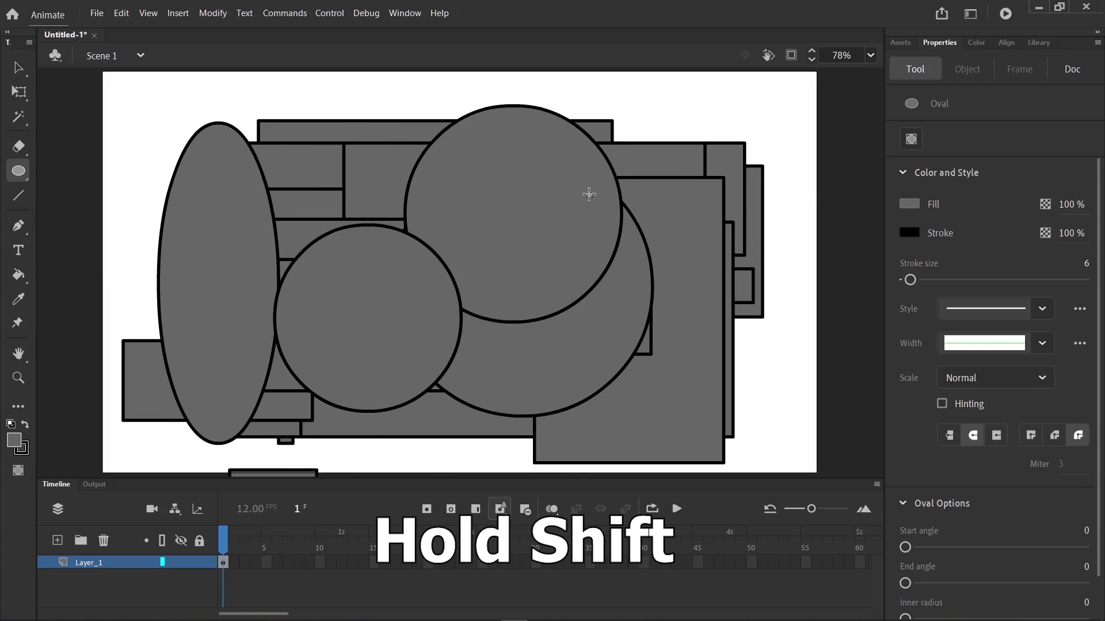
pyautogui.moveTo(589, 194); pyautogui.dragTo(271, 513)
pyautogui.moveTo(249, 180); pyautogui.dragTo(395, 326)
# Draw three perfect squares, two wide rectangles and one tall narrow rectangle over the circles with the Rectangle Tool.
pyautogui.press('r')
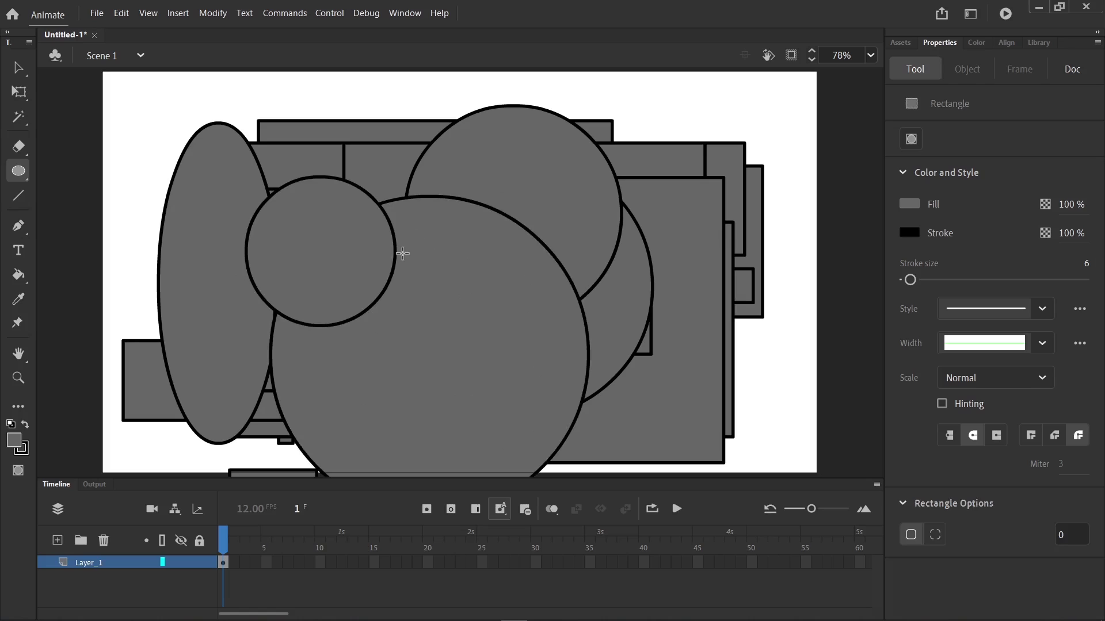
pyautogui.moveTo(293, 180); pyautogui.dragTo(505, 391)
pyautogui.moveTo(533, 151); pyautogui.dragTo(690, 309)
pyautogui.moveTo(771, 195); pyautogui.dragTo(505, 461)
pyautogui.moveTo(234, 228); pyautogui.dragTo(582, 280)
pyautogui.moveTo(431, 121); pyautogui.dragTo(373, 341)
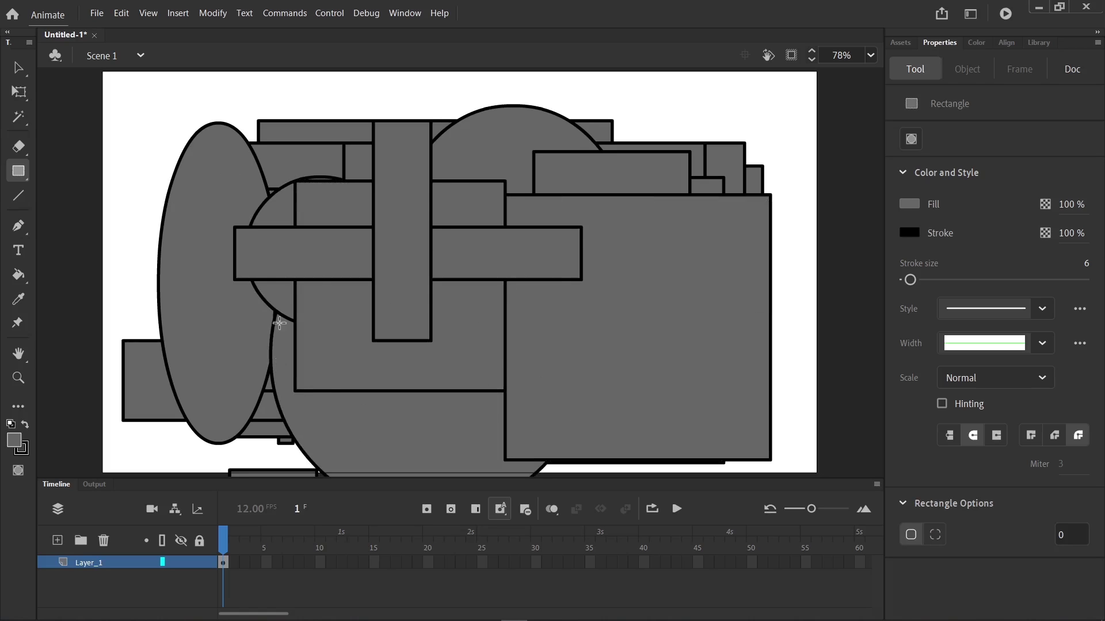
pyautogui.moveTo(252, 252); pyautogui.dragTo(505, 326)
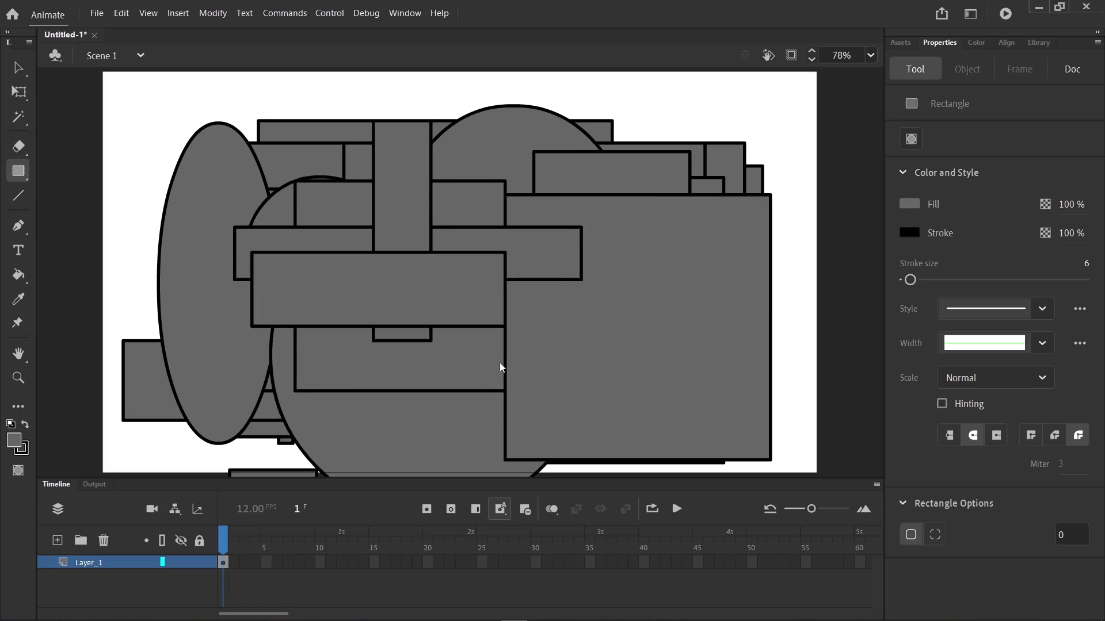
# Draw four straight black lines at different angles across the overlapping shapes with the Line Tool, stroke size 6.
pyautogui.click(18, 173)
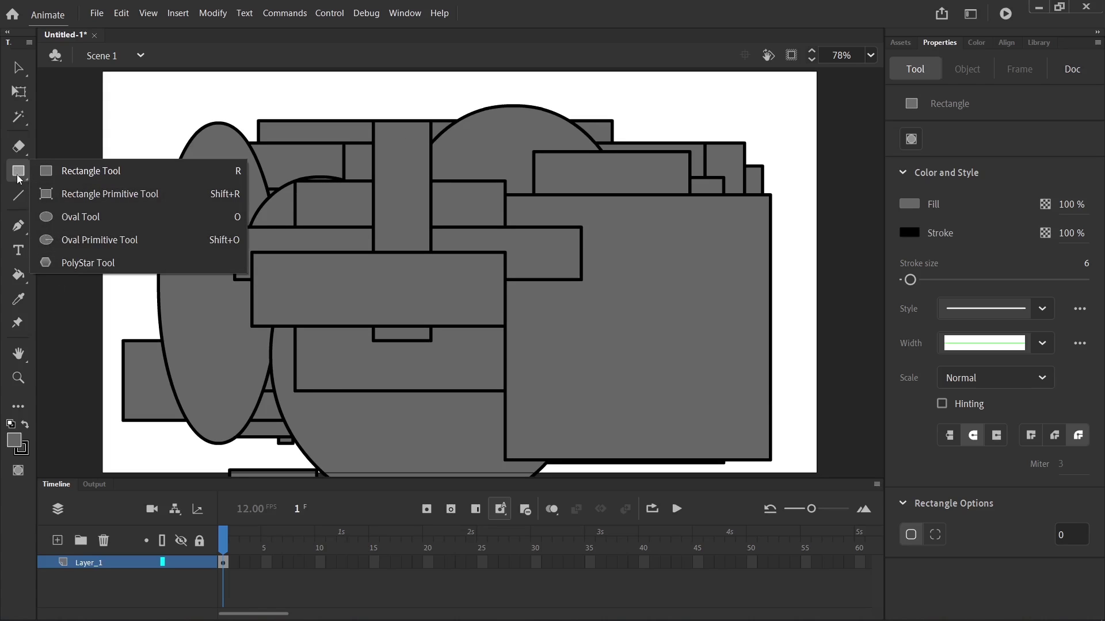
pyautogui.click(19, 196)
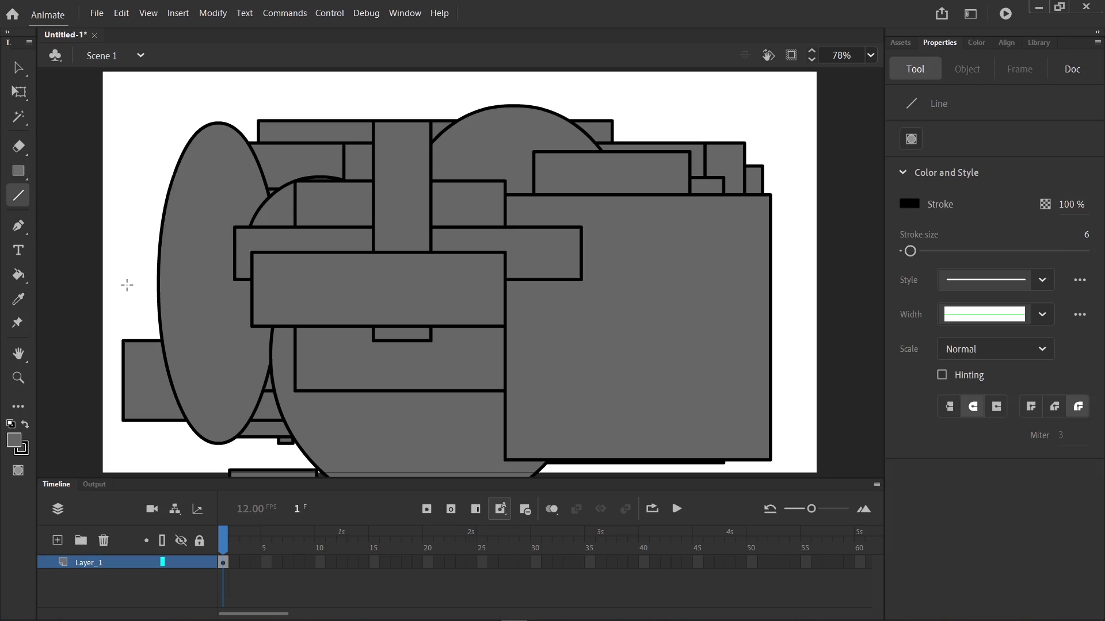
pyautogui.moveTo(127, 285); pyautogui.dragTo(455, 166)
pyautogui.moveTo(375, 154)
pyautogui.mouseDown()
pyautogui.moveTo(543, 288)
pyautogui.moveTo(635, 334)
pyautogui.mouseUp()
pyautogui.moveTo(691, 229)
pyautogui.mouseDown()
pyautogui.moveTo(641, 267)
pyautogui.moveTo(306, 426)
pyautogui.mouseUp()
pyautogui.moveTo(185, 315)
pyautogui.mouseDown()
pyautogui.moveTo(224, 283)
pyautogui.moveTo(570, 336)
pyautogui.mouseUp()
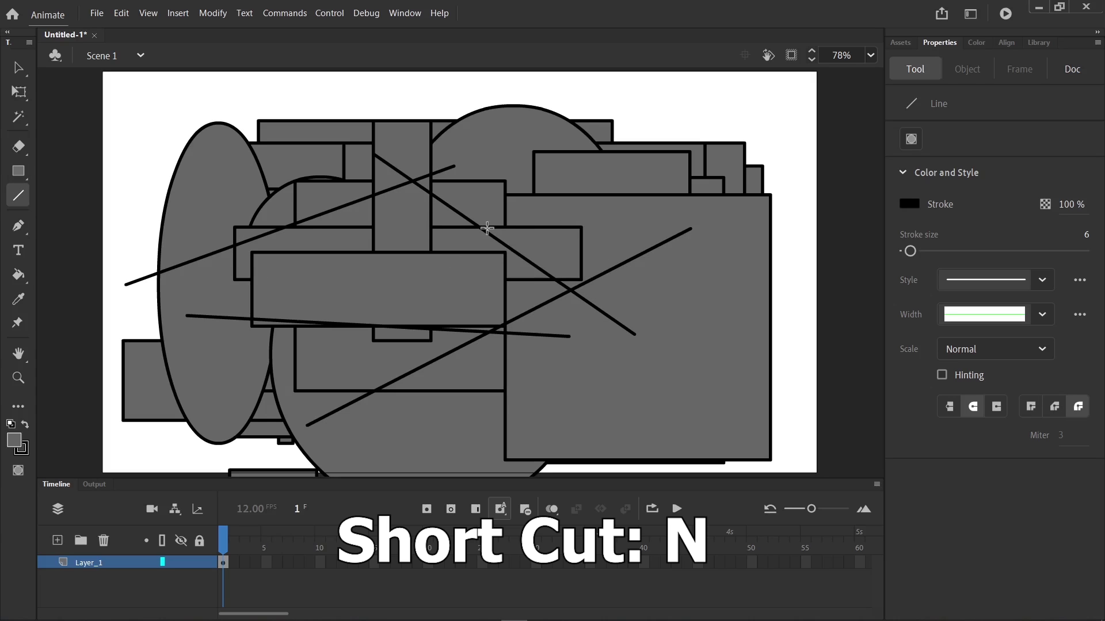
# Clear the whole stage and draw two straight black lines that cross each other near the centre.
pyautogui.hotkey('ctrl', 'a')
pyautogui.press('Delete')
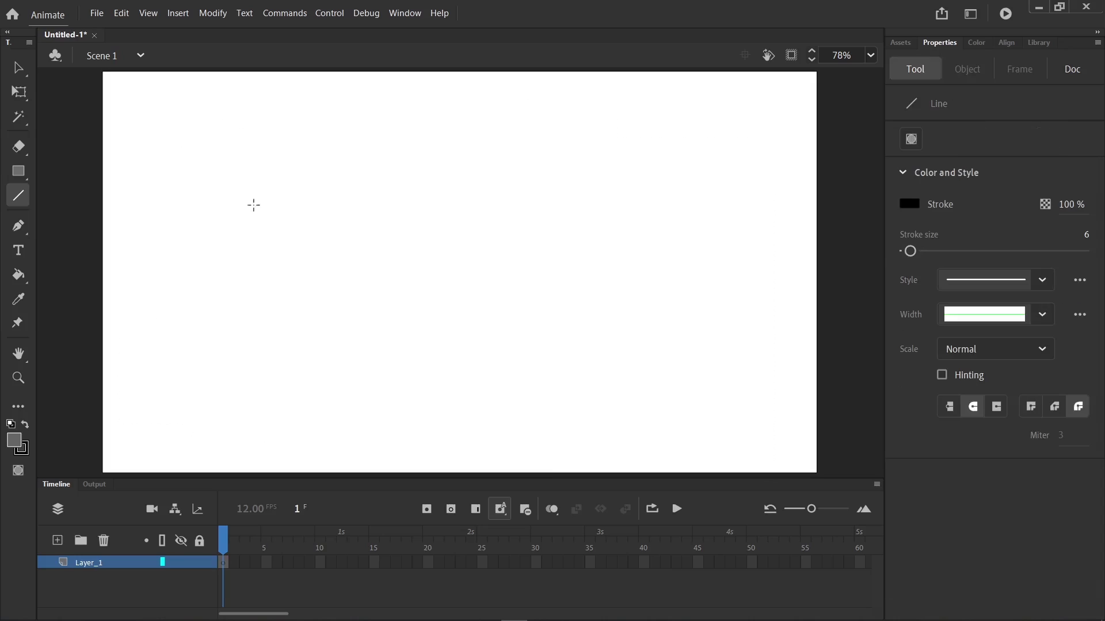
pyautogui.moveTo(247, 198); pyautogui.dragTo(546, 250)
pyautogui.moveTo(562, 178); pyautogui.dragTo(406, 381)
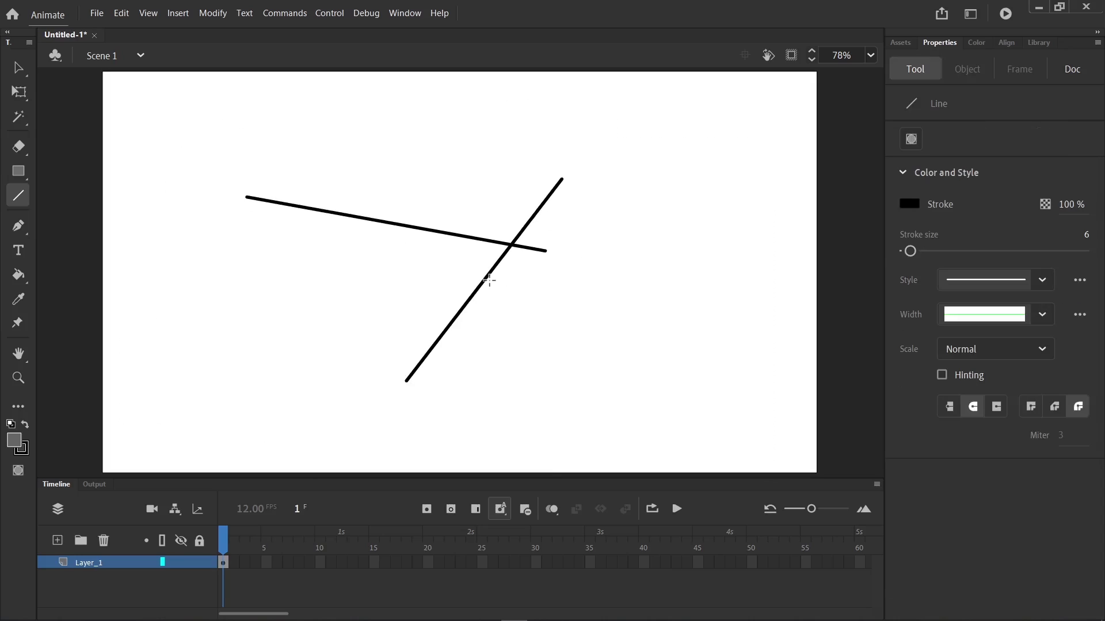
# Bend the line segment below the crossing into a curve and move the crossing's anchor point to the right with the Subselection Tool.
pyautogui.press('v')
pyautogui.moveTo(482, 288); pyautogui.dragTo(523, 307)
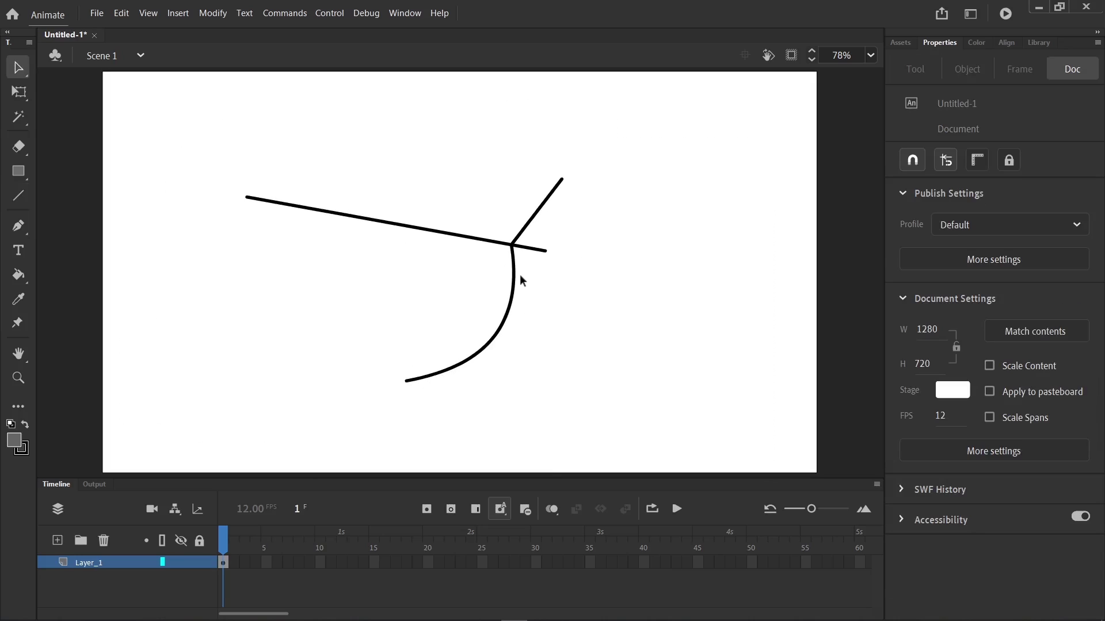
pyautogui.press('a')
pyautogui.click(512, 247)
pyautogui.moveTo(511, 245); pyautogui.dragTo(642, 219)
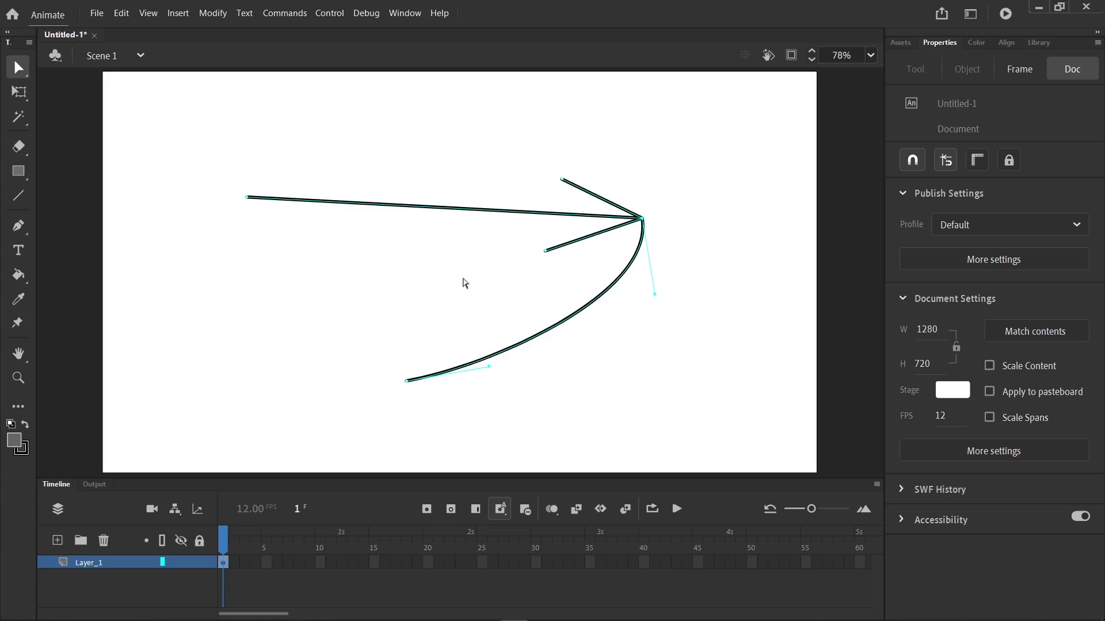
# Delete the lines and draw a closed, curved outline with a deep dip in its upper edge using the Pen Tool.
pyautogui.press('Delete')
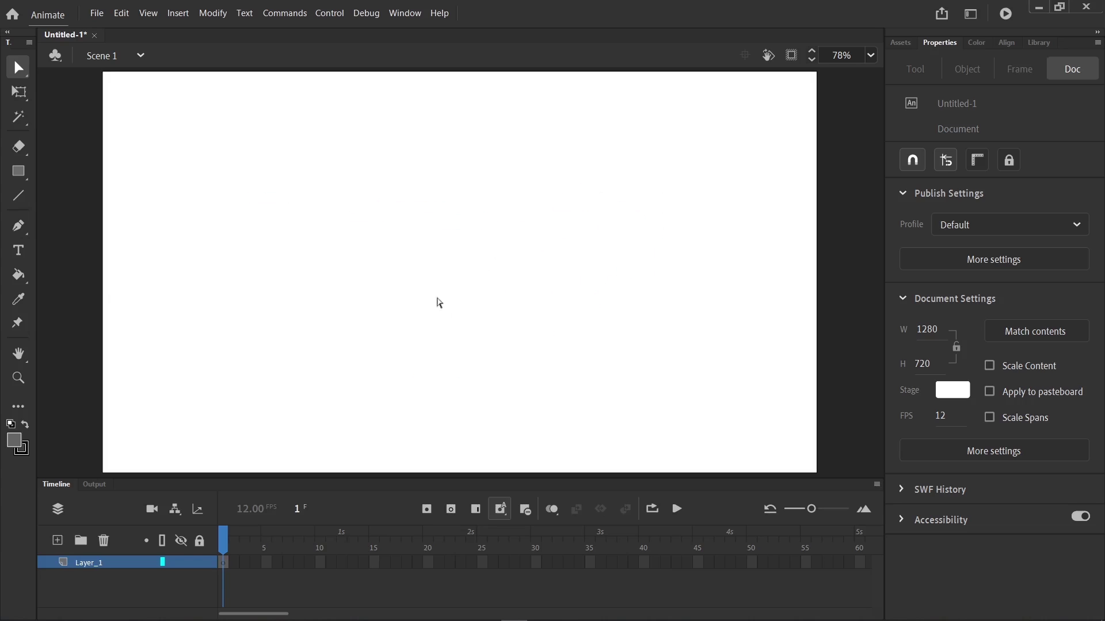
pyautogui.click(17, 227)
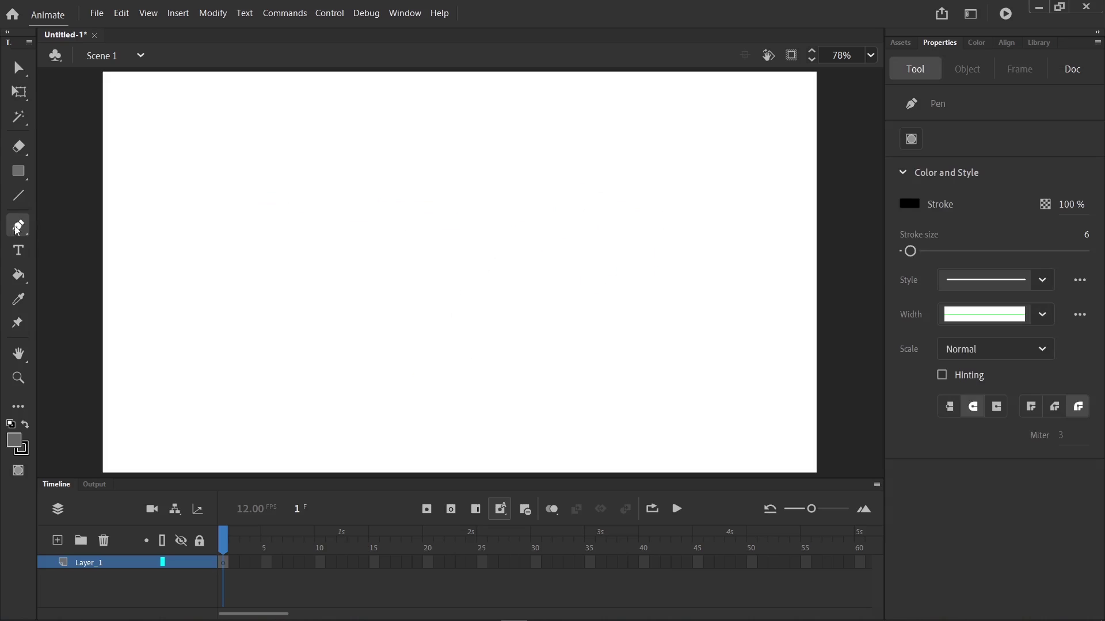
pyautogui.click(373, 174)
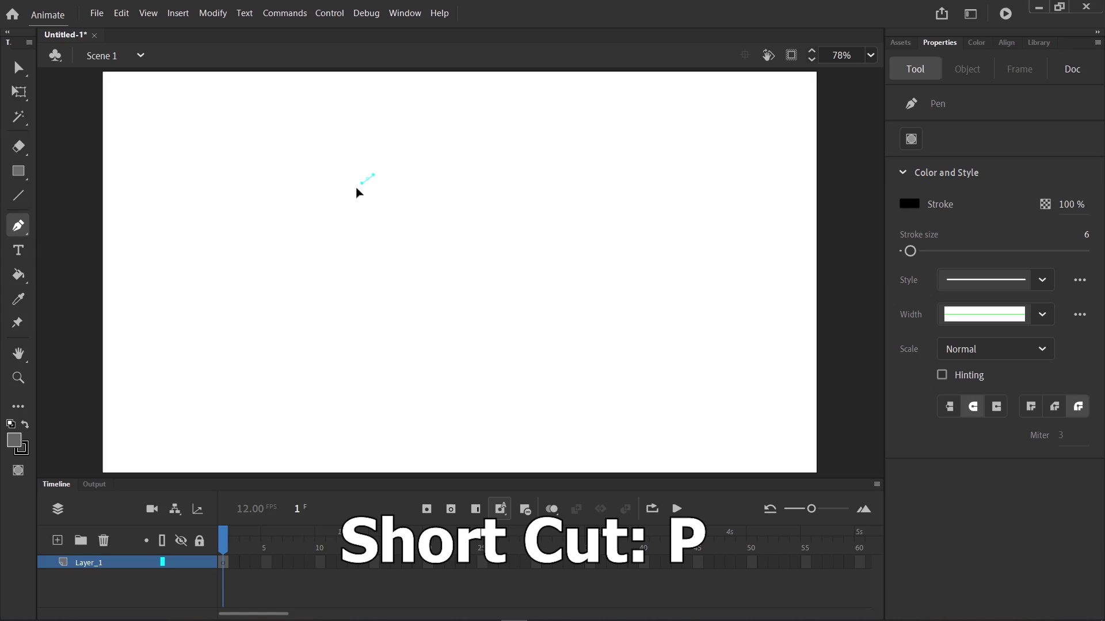
pyautogui.moveTo(356, 192); pyautogui.dragTo(311, 295)
pyautogui.moveTo(416, 259); pyautogui.dragTo(463, 230)
pyautogui.moveTo(525, 188); pyautogui.dragTo(363, 324)
pyautogui.moveTo(326, 249); pyautogui.dragTo(381, 160)
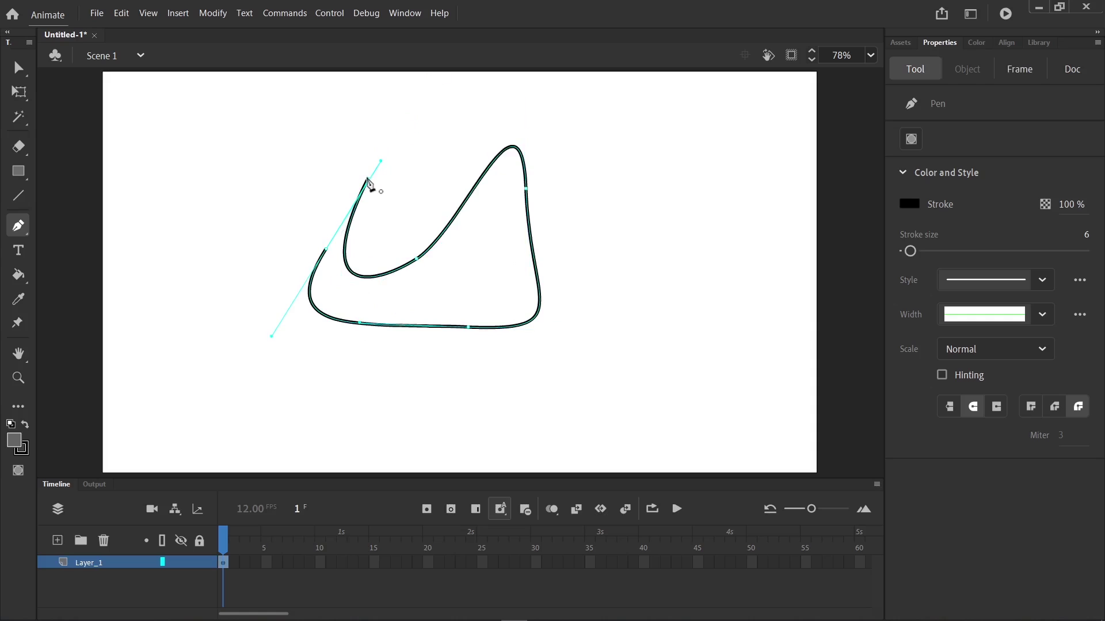
pyautogui.click(368, 179)
# Draw a second closed leaf-like outline with the Pen Tool, crossing the right edge of the first outline.
pyautogui.moveTo(530, 234); pyautogui.dragTo(603, 203)
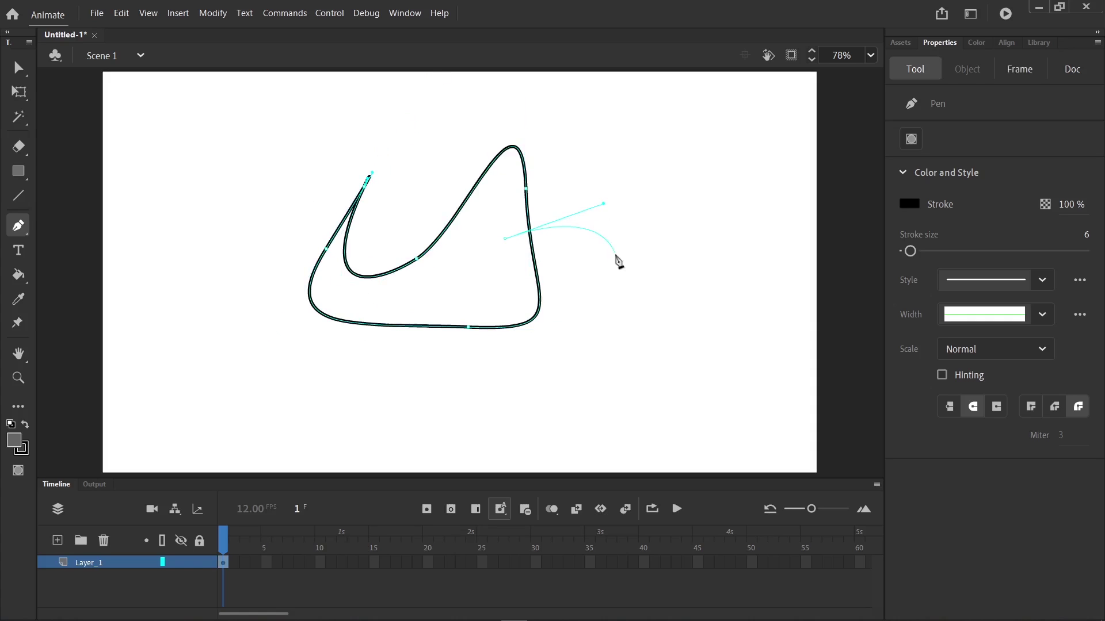
pyautogui.moveTo(615, 255); pyautogui.dragTo(538, 328)
pyautogui.click(494, 276)
pyautogui.click(504, 239)
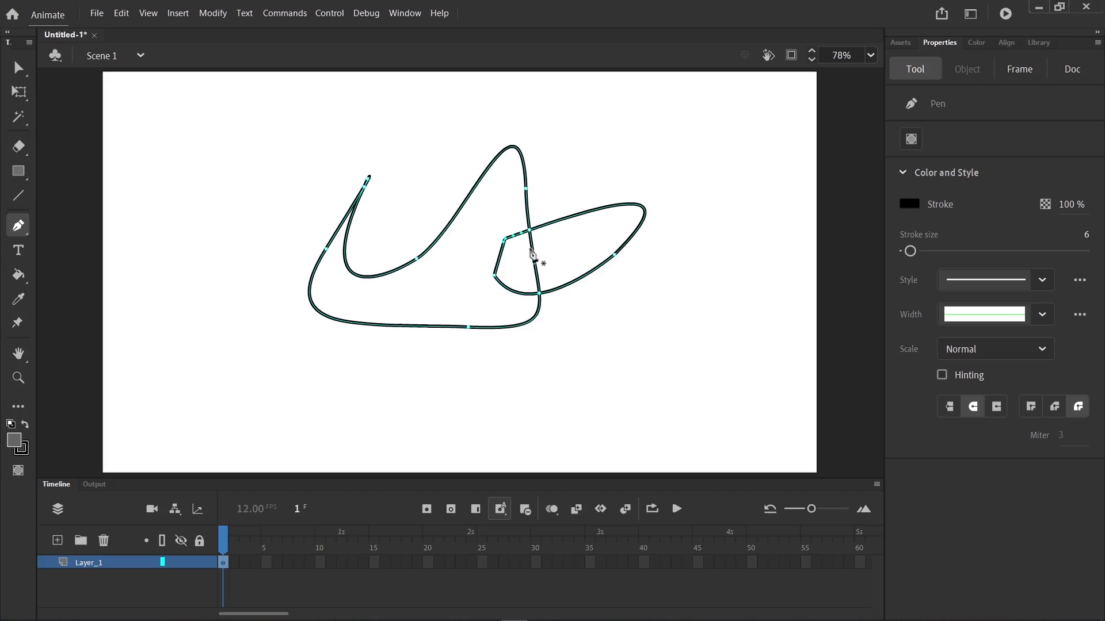
# Draw a third closed, curved Pen outline that overlaps the first outline's upper peak and the leaf-like loop.
pyautogui.moveTo(406, 190); pyautogui.dragTo(512, 311)
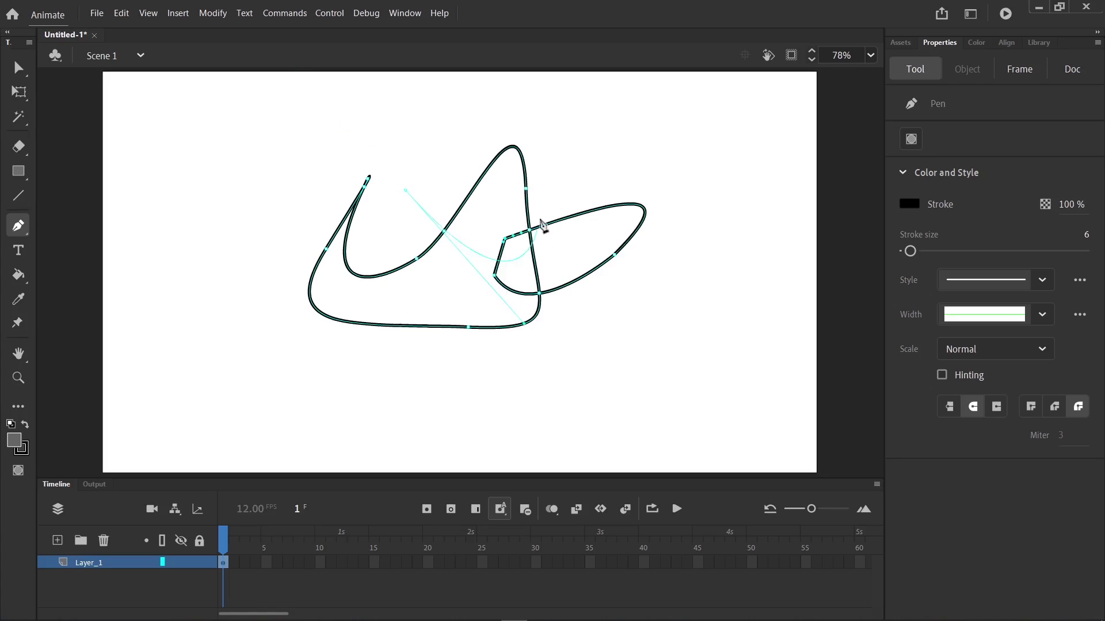
pyautogui.moveTo(544, 188); pyautogui.dragTo(420, 181)
pyautogui.click(405, 190)
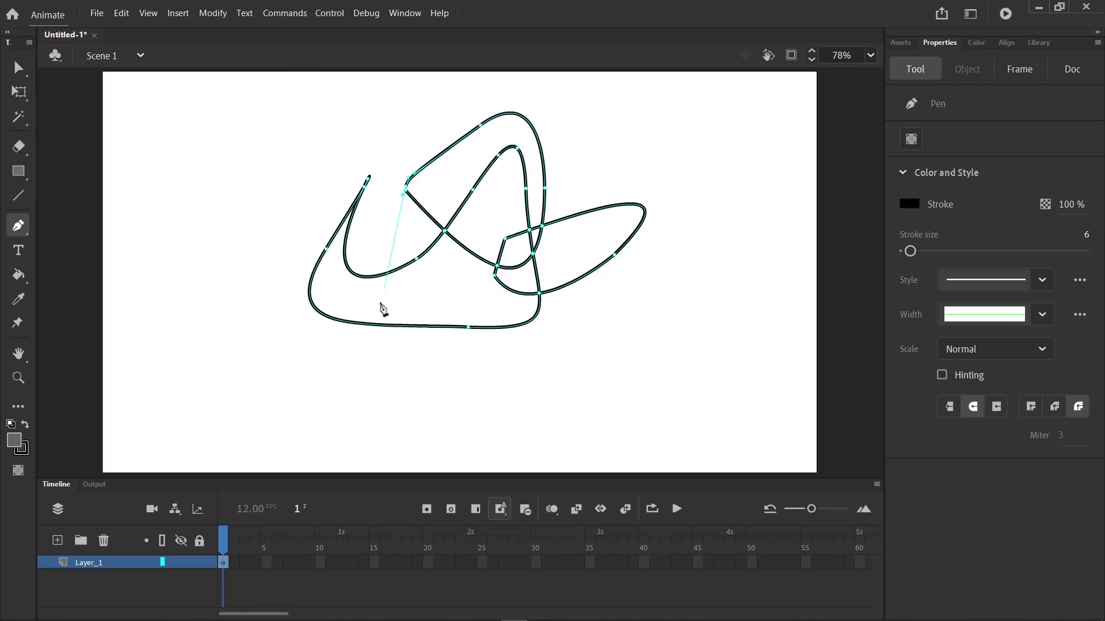
# Continue the third Pen outline with a curved loop that dips below the first outline and ends on the loop's own left side.
pyautogui.moveTo(395, 353); pyautogui.dragTo(476, 387)
pyautogui.moveTo(474, 337); pyautogui.dragTo(390, 214)
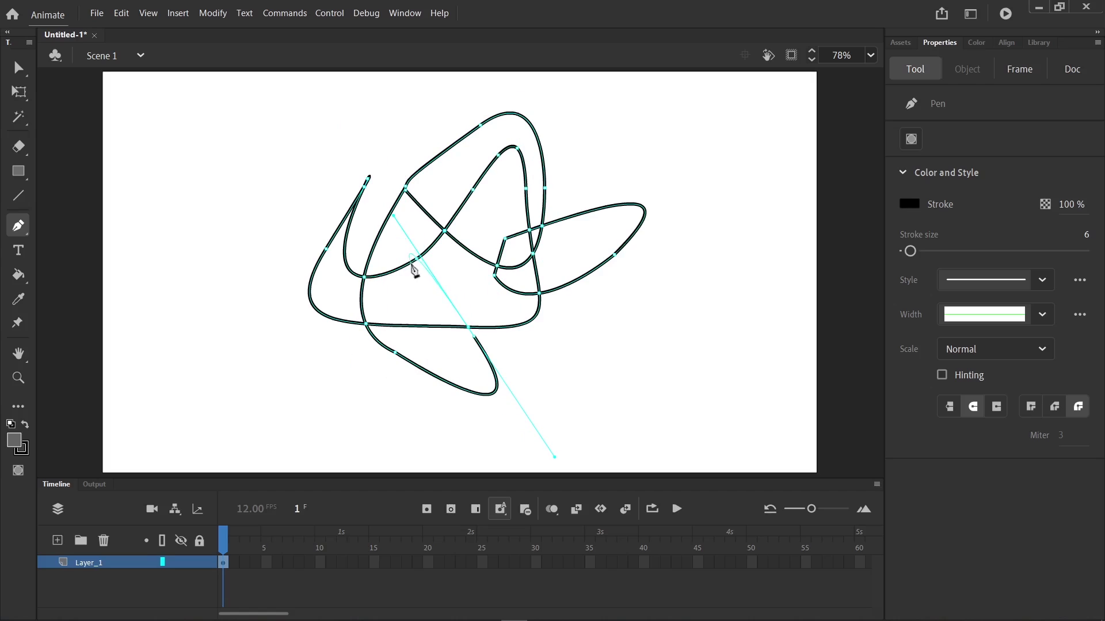
pyautogui.click(376, 240)
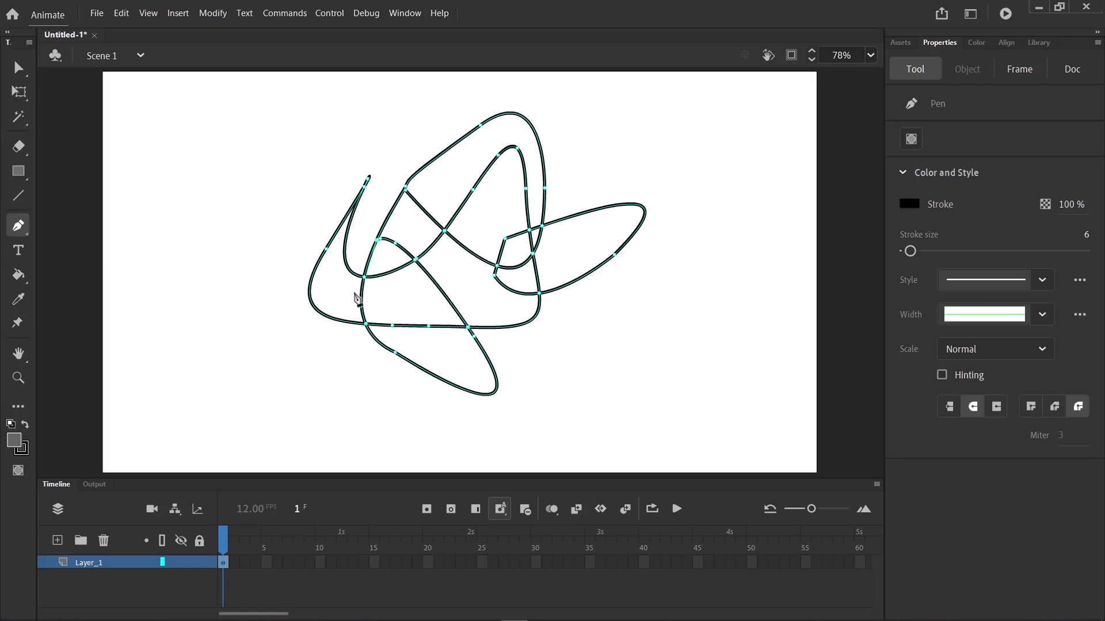
# Add an anchor point on the first outline's lower-left curve and pull it outward, down and to the left, with the Selection Tool.
pyautogui.click(19, 232)
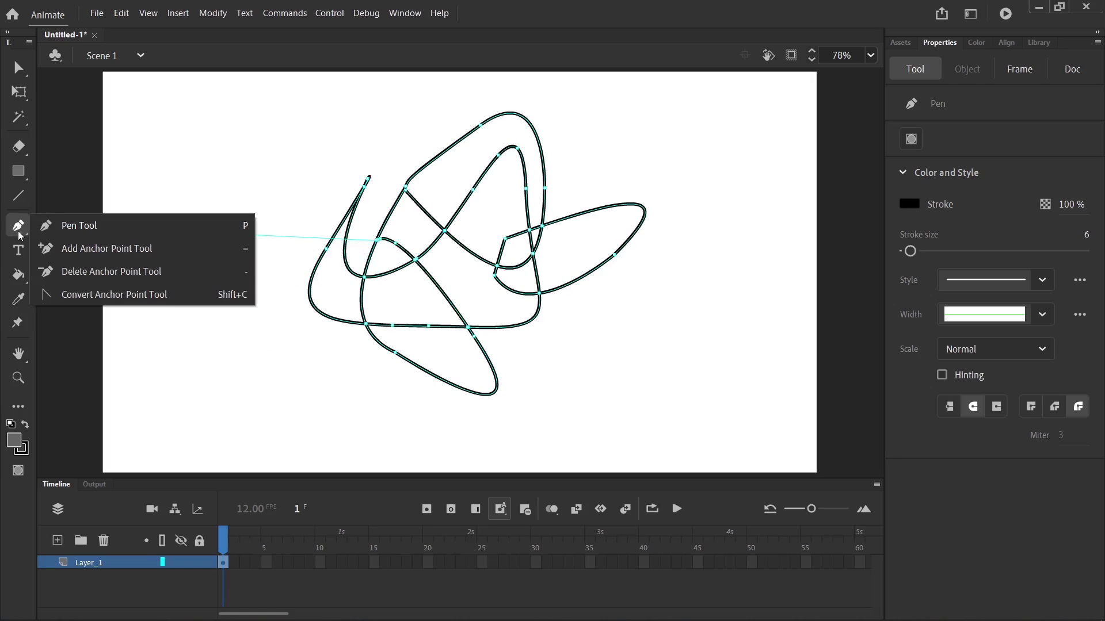
pyautogui.click(96, 253)
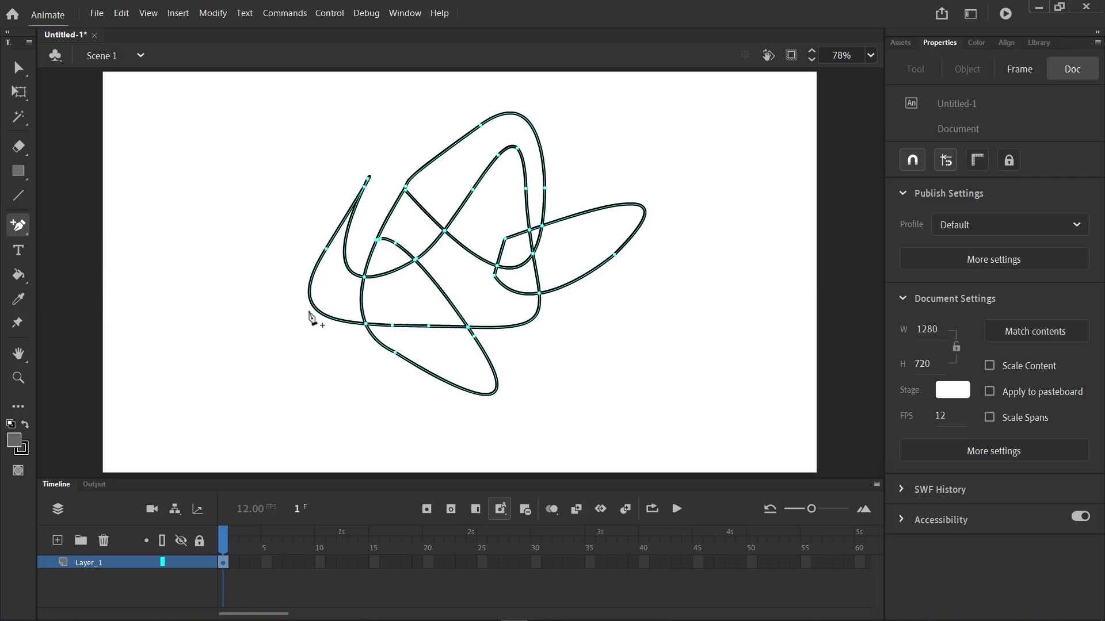
pyautogui.click(313, 307)
pyautogui.press('v')
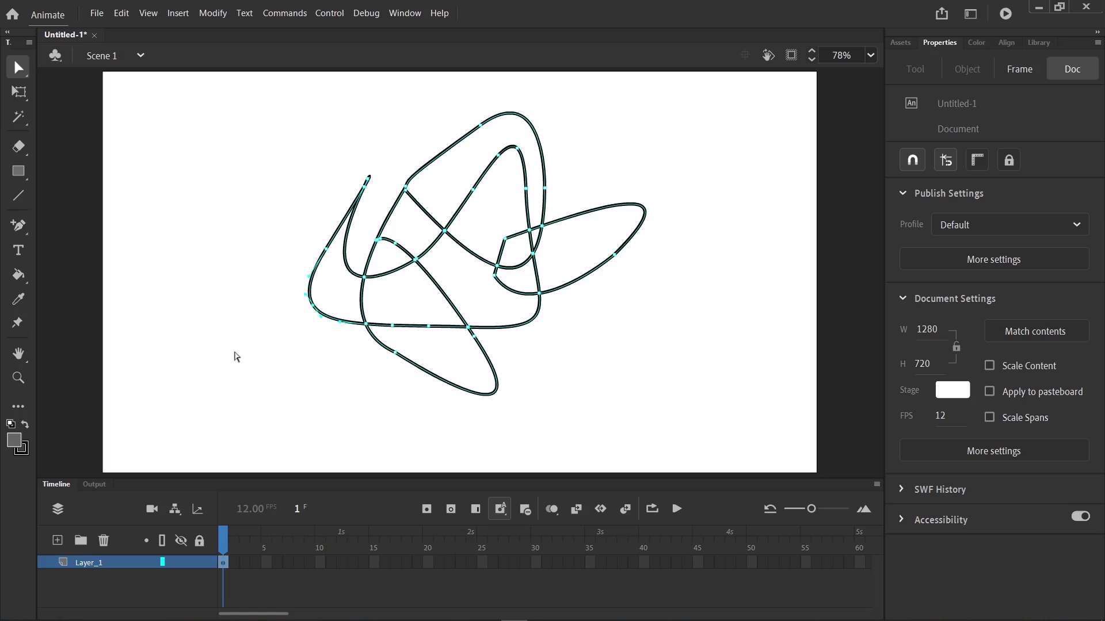
pyautogui.moveTo(282, 334)
pyautogui.mouseDown()
pyautogui.moveTo(317, 298)
pyautogui.moveTo(234, 356)
pyautogui.mouseUp()
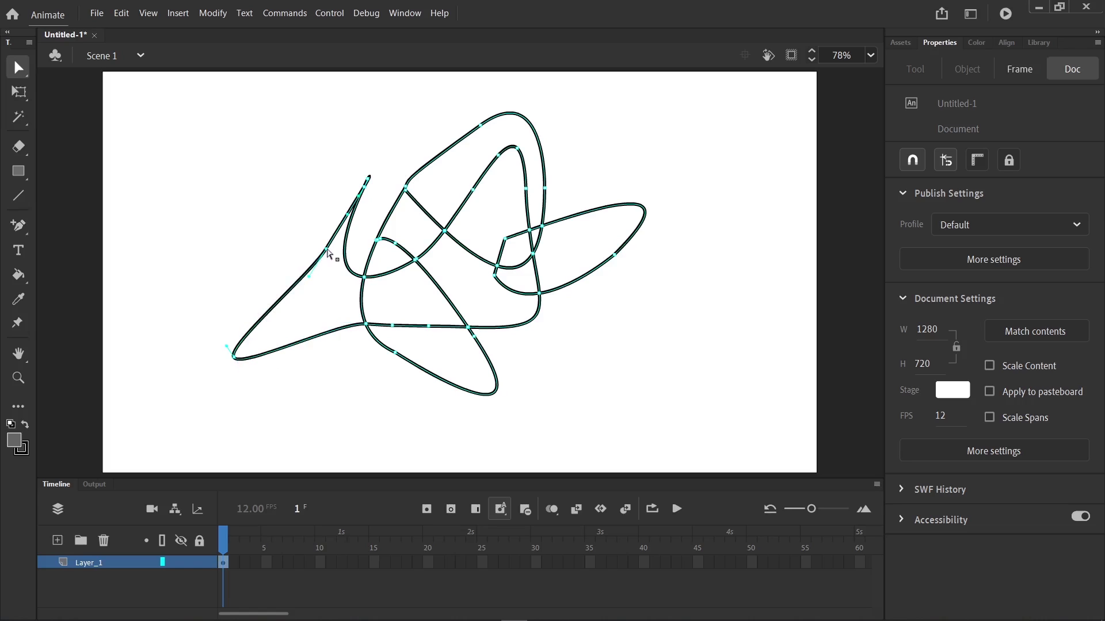
# Pull the anchor on the first outline's left edge outward, stretch its curve handle upward, and delete that anchor.
pyautogui.moveTo(327, 250); pyautogui.dragTo(262, 234)
pyautogui.moveTo(271, 190); pyautogui.dragTo(327, 105)
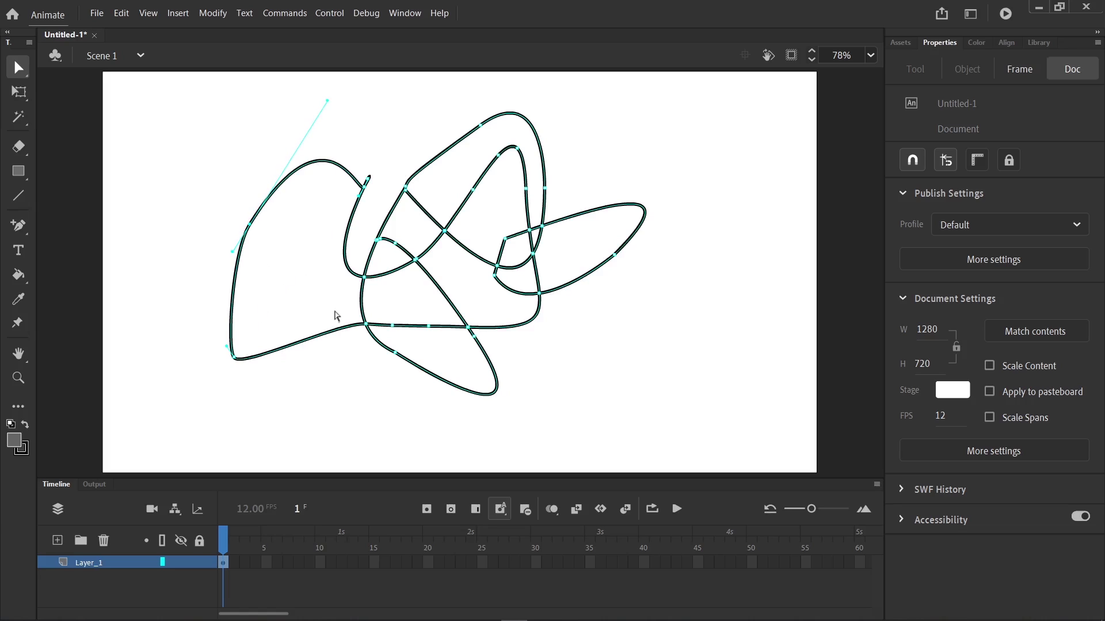
pyautogui.press('Delete')
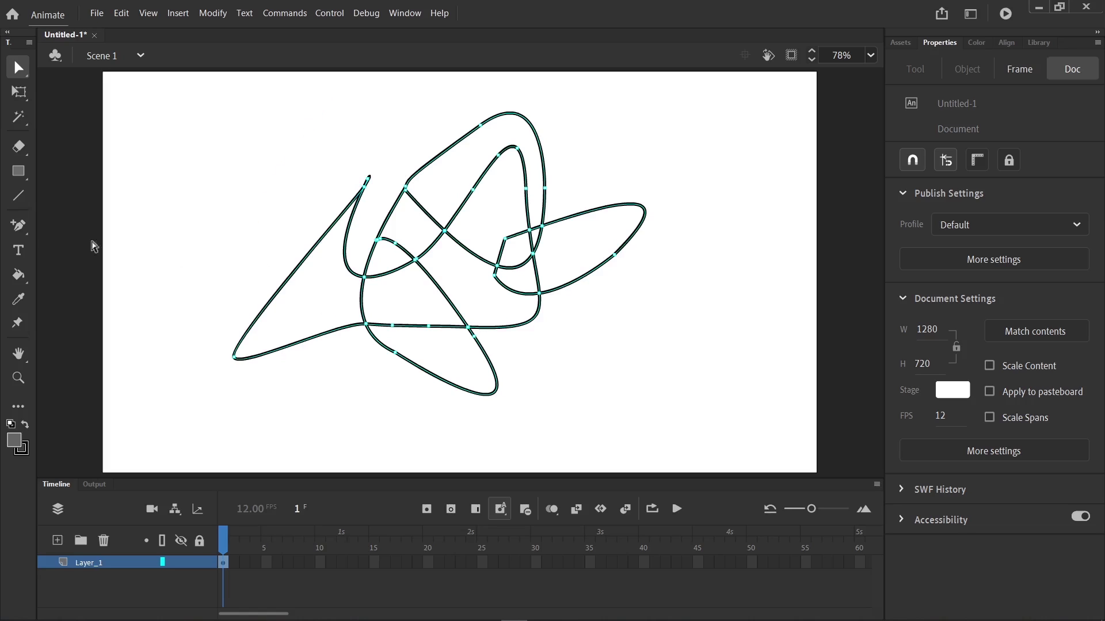
# Remove anchors at the left spike, the left and middle crossings, the lower loop and the horizontal line with the Delete Anchor Point Tool.
pyautogui.click(23, 230)
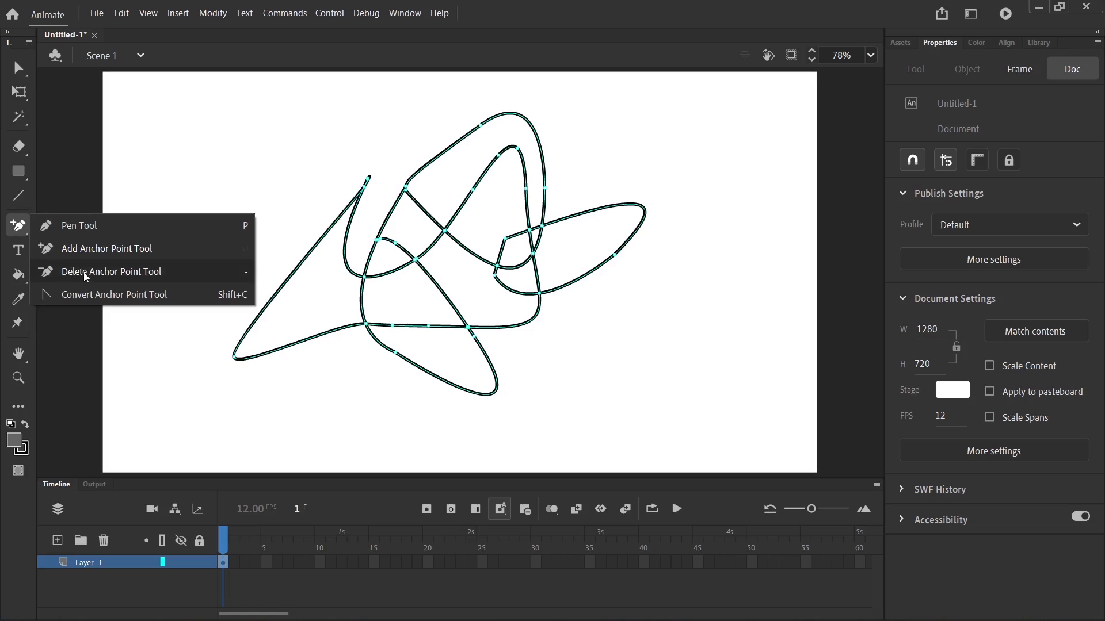
pyautogui.click(86, 277)
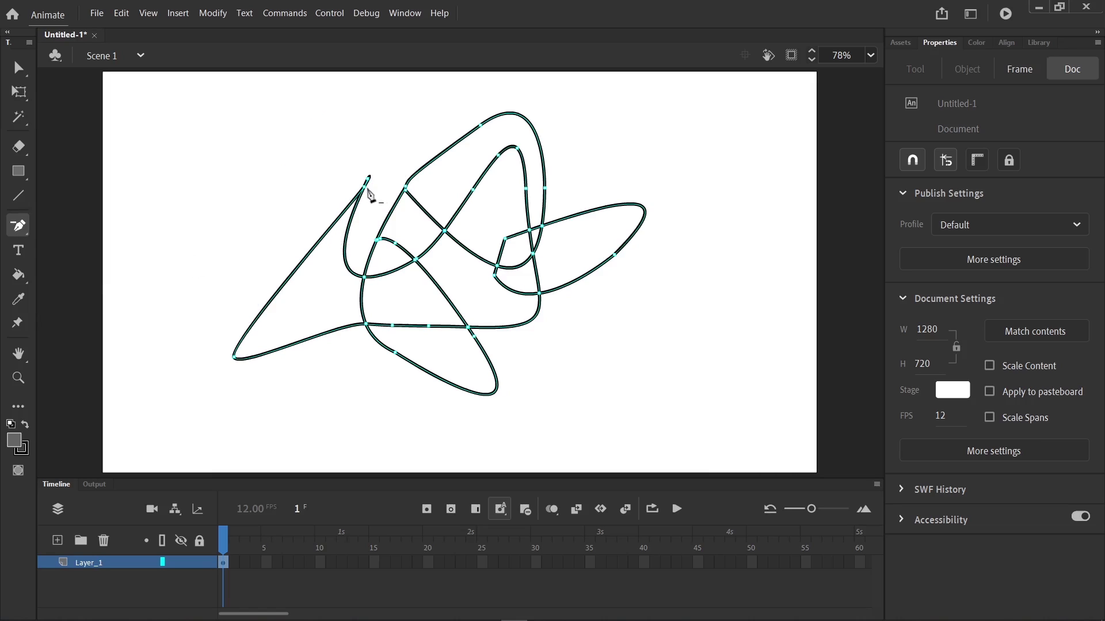
pyautogui.click(365, 186)
pyautogui.click(365, 277)
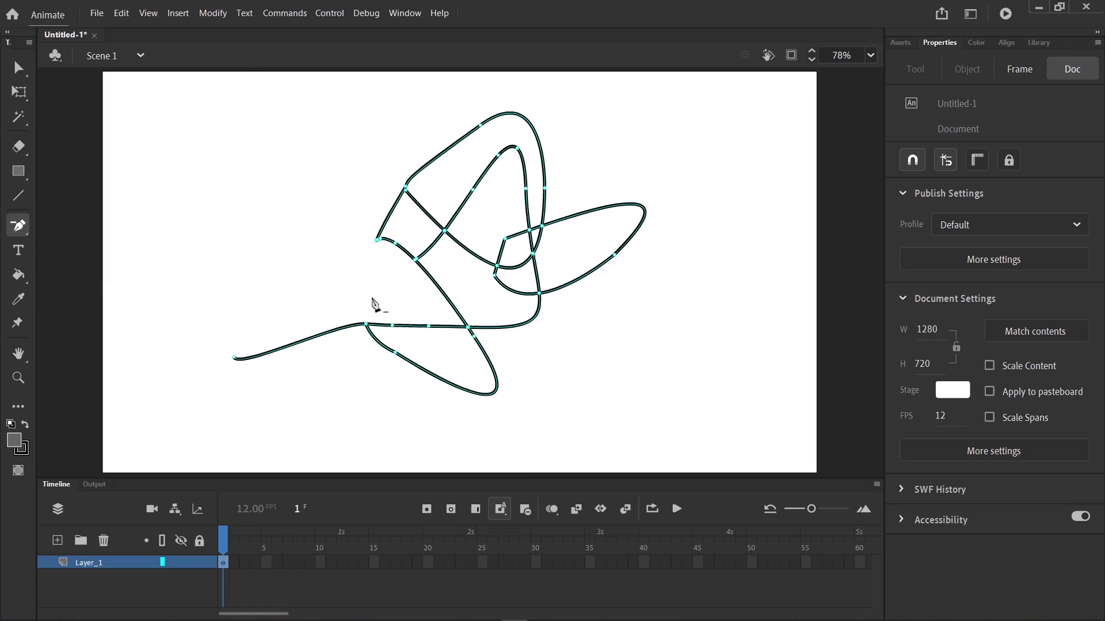
pyautogui.click(415, 260)
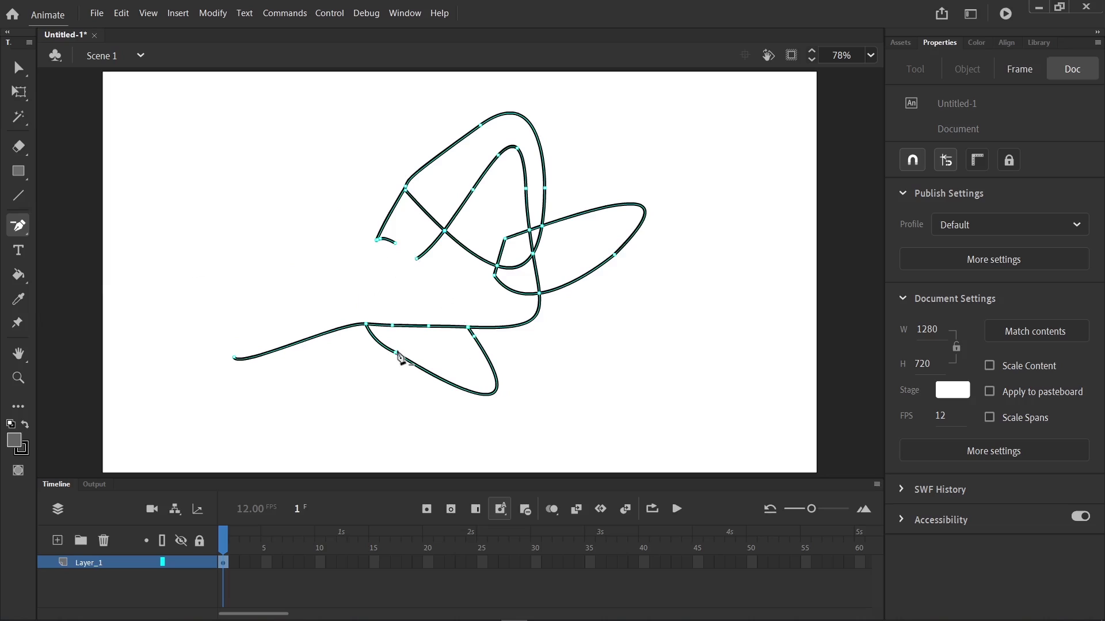
pyautogui.click(397, 353)
pyautogui.click(430, 327)
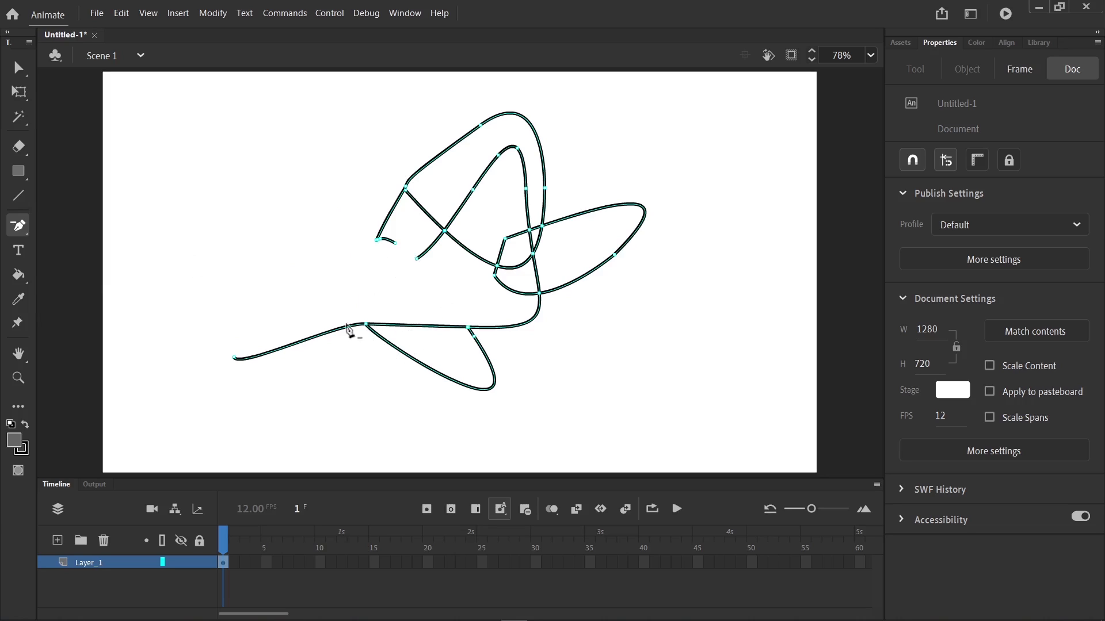
# Convert the lower line's left junction and its left end to corner points, and move that end upward.
pyautogui.click(21, 235)
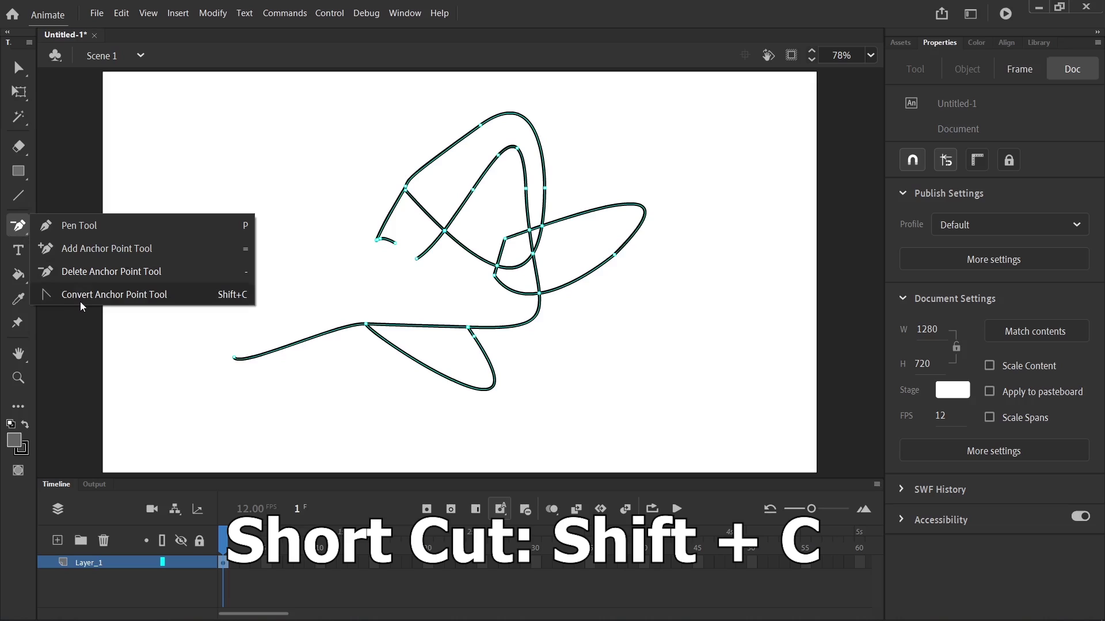
pyautogui.click(121, 299)
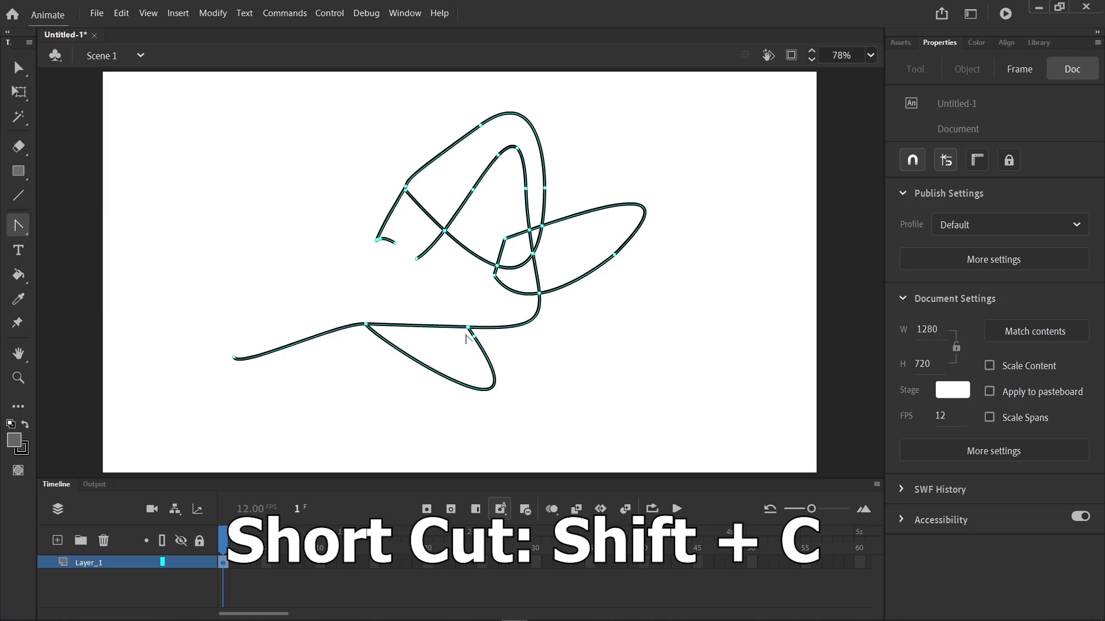
pyautogui.moveTo(366, 328); pyautogui.dragTo(358, 338)
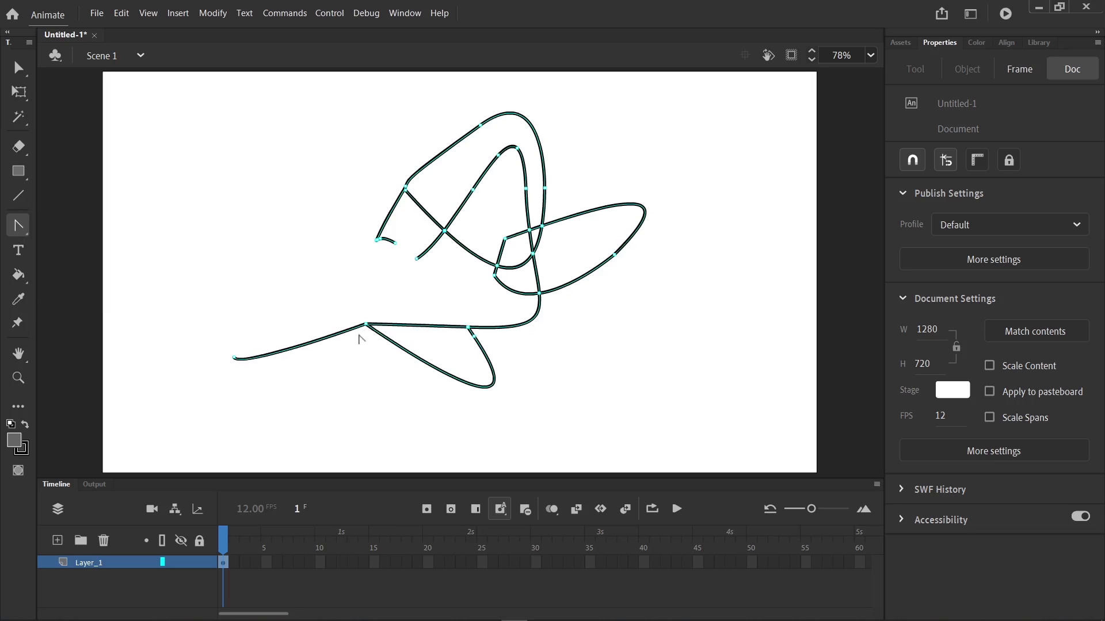
pyautogui.keyDown('alt'); pyautogui.click(234, 358); pyautogui.keyUp('alt')
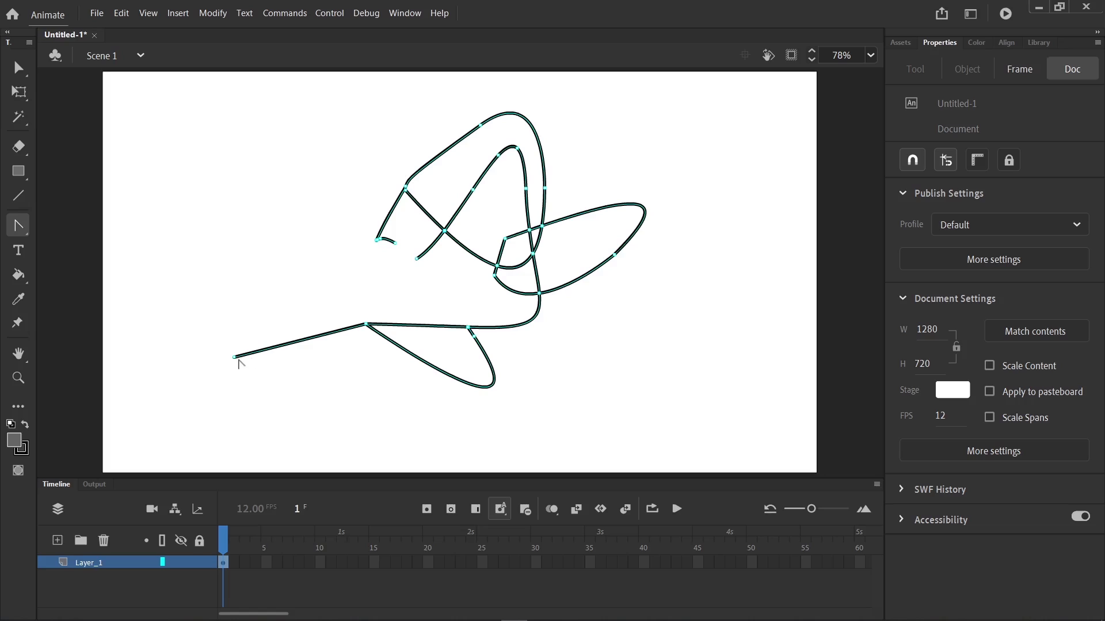
pyautogui.press('v')
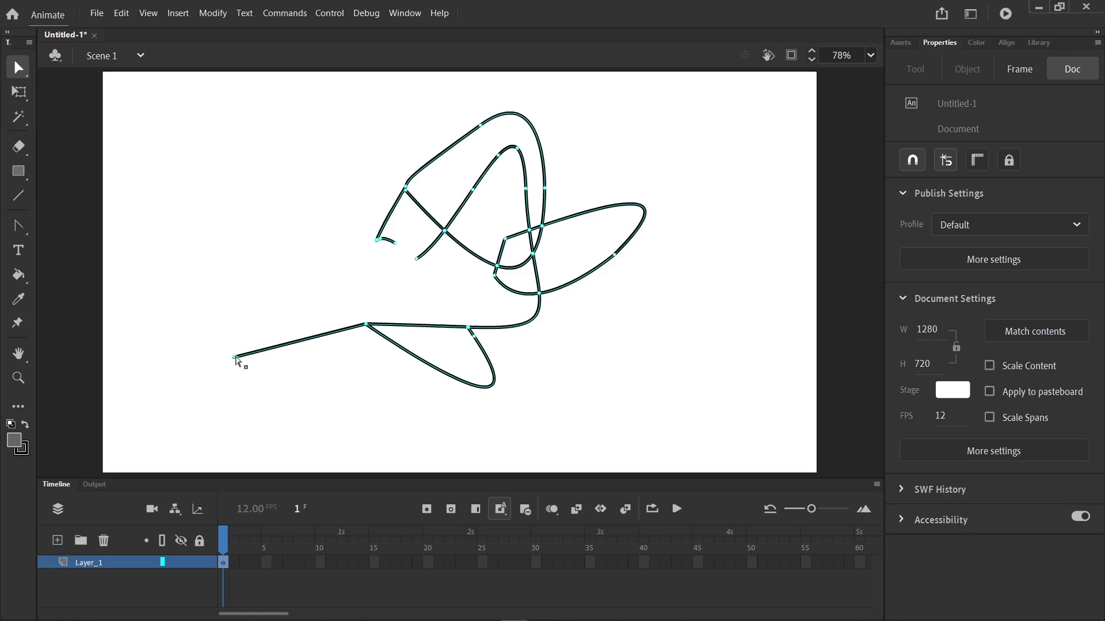
pyautogui.moveTo(235, 357); pyautogui.dragTo(242, 283)
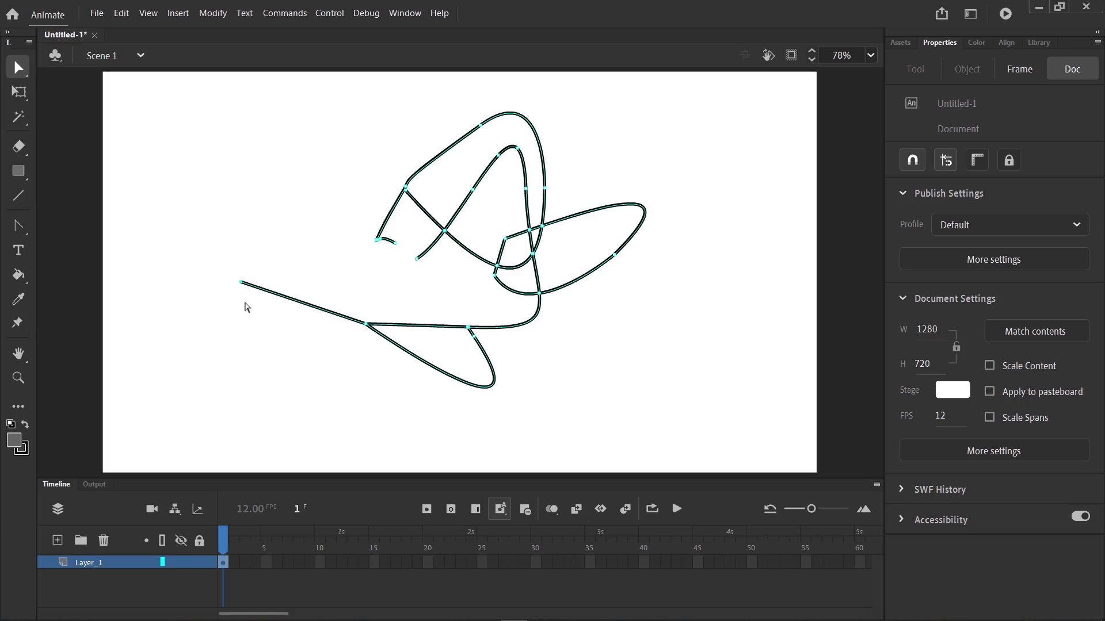
# Pull curve handles from the lower line's left end, the short stub's end and the upper arc's anchor with the Convert Anchor Point Tool.
pyautogui.press('a')
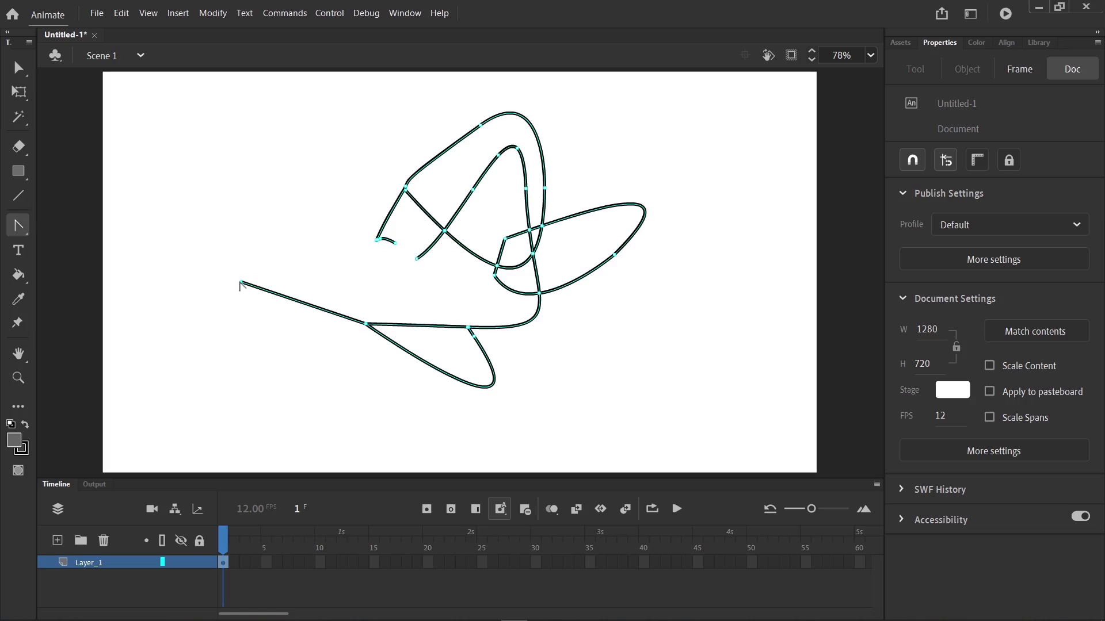
pyautogui.click(19, 232)
pyautogui.moveTo(241, 283); pyautogui.dragTo(352, 427)
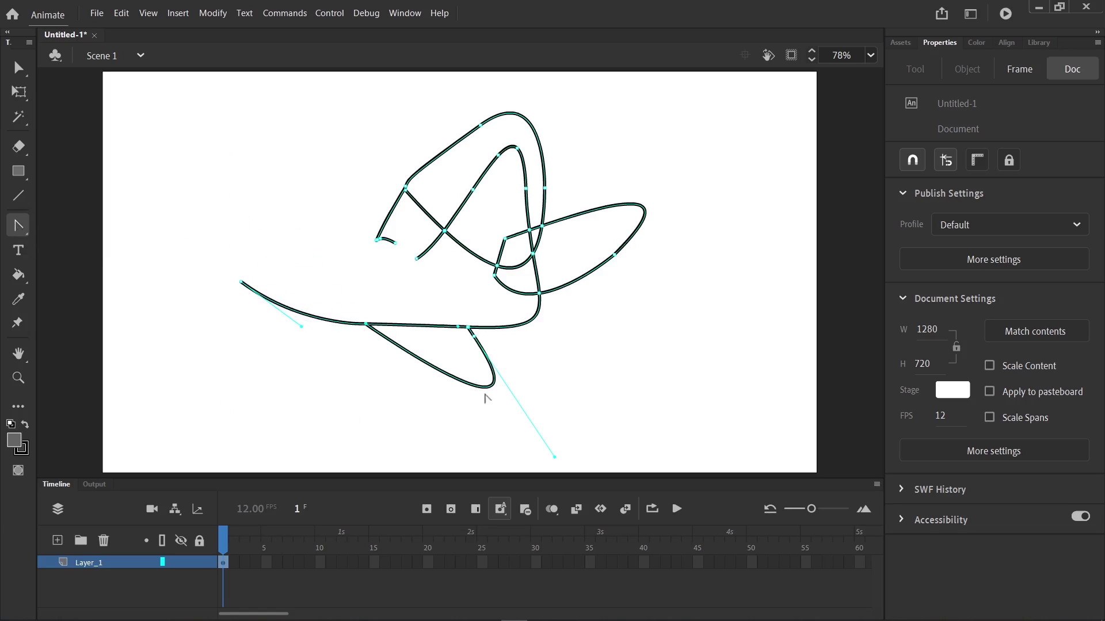
pyautogui.moveTo(394, 244); pyautogui.dragTo(401, 285)
pyautogui.moveTo(480, 126); pyautogui.dragTo(415, 198)
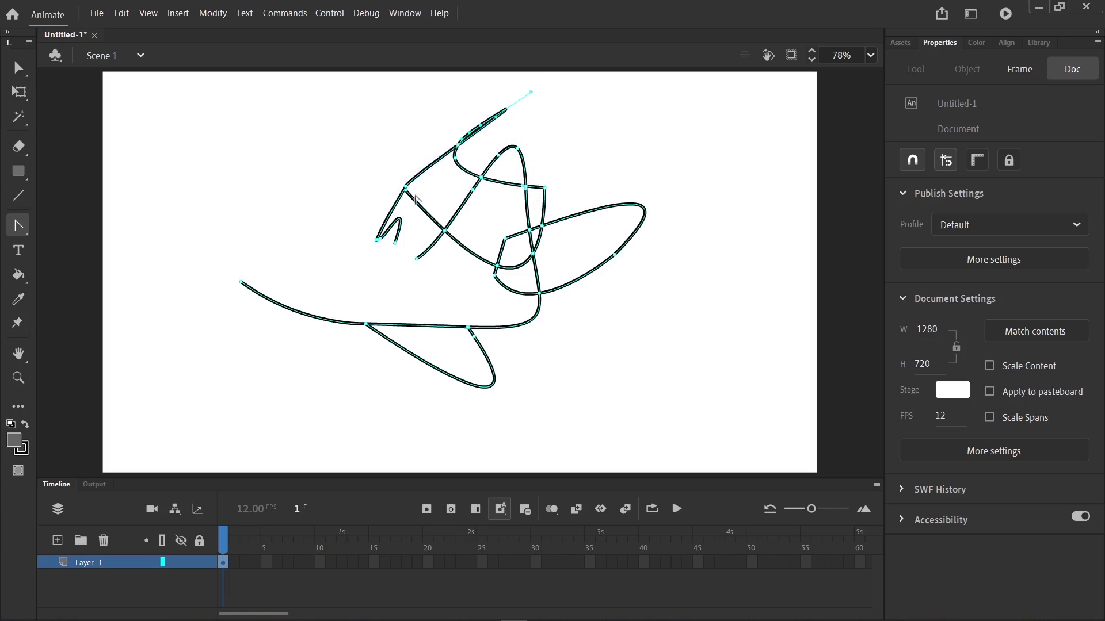
# Place a text box in the upper left of the stage and enter random letters as sample text.
pyautogui.press('t')
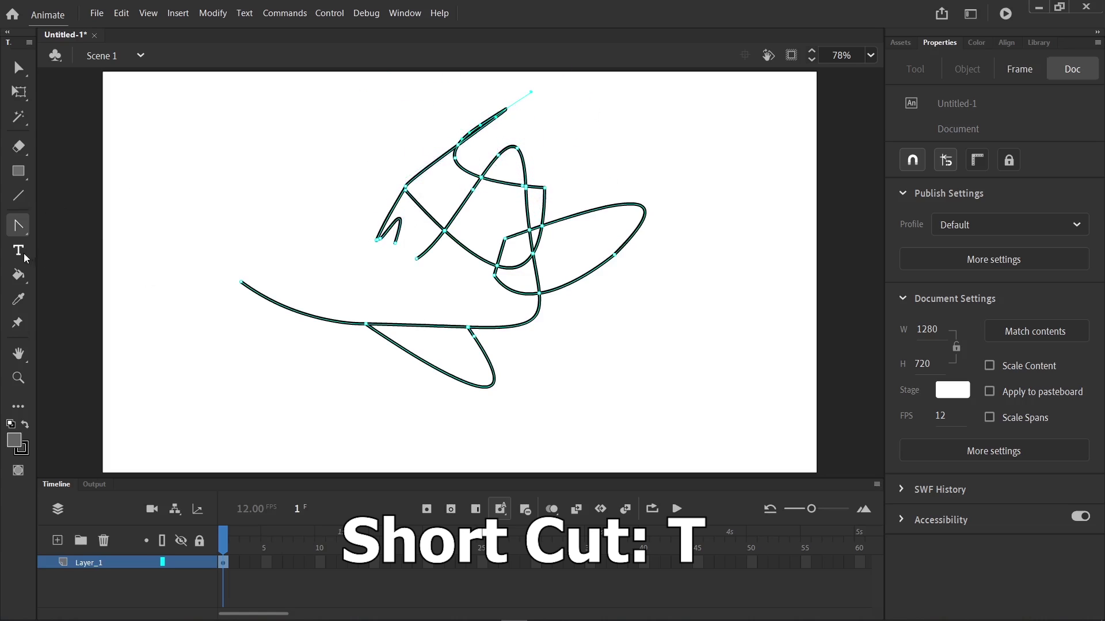
pyautogui.moveTo(151, 161); pyautogui.dragTo(338, 198)
pyautogui.write('rsxtjmzdszfdpzdjfhoarjpo')
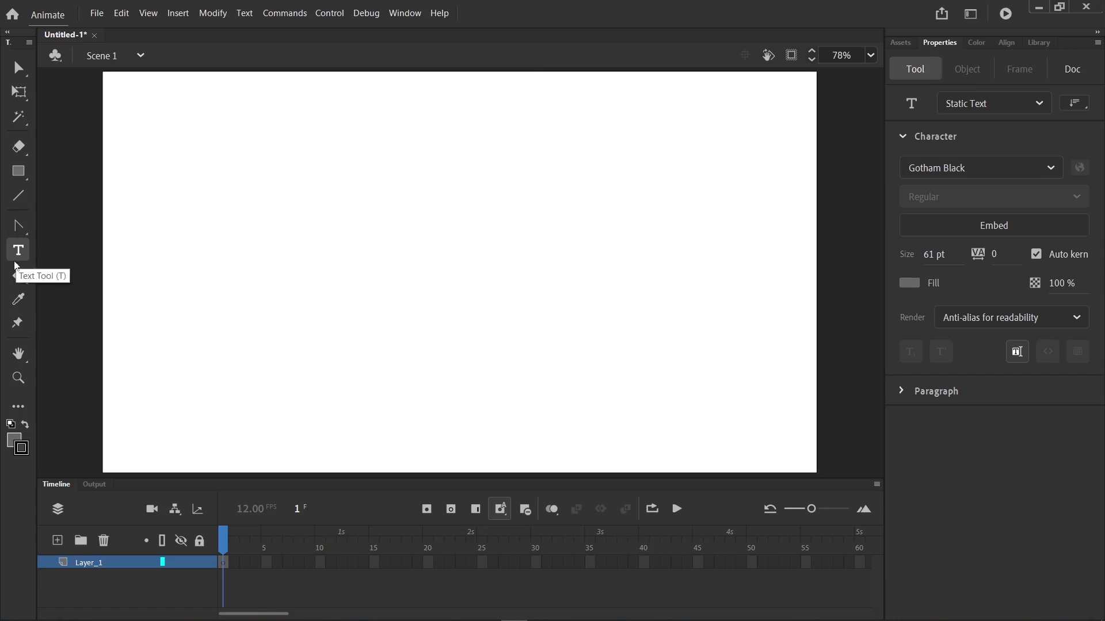
pyautogui.click(17, 278)
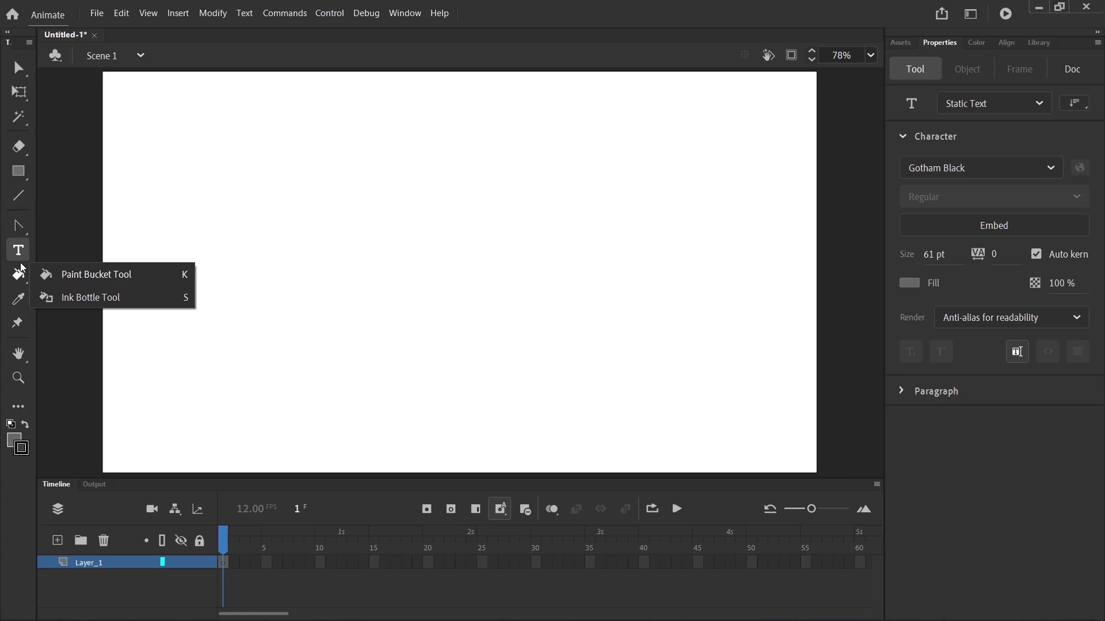
pyautogui.click(19, 147)
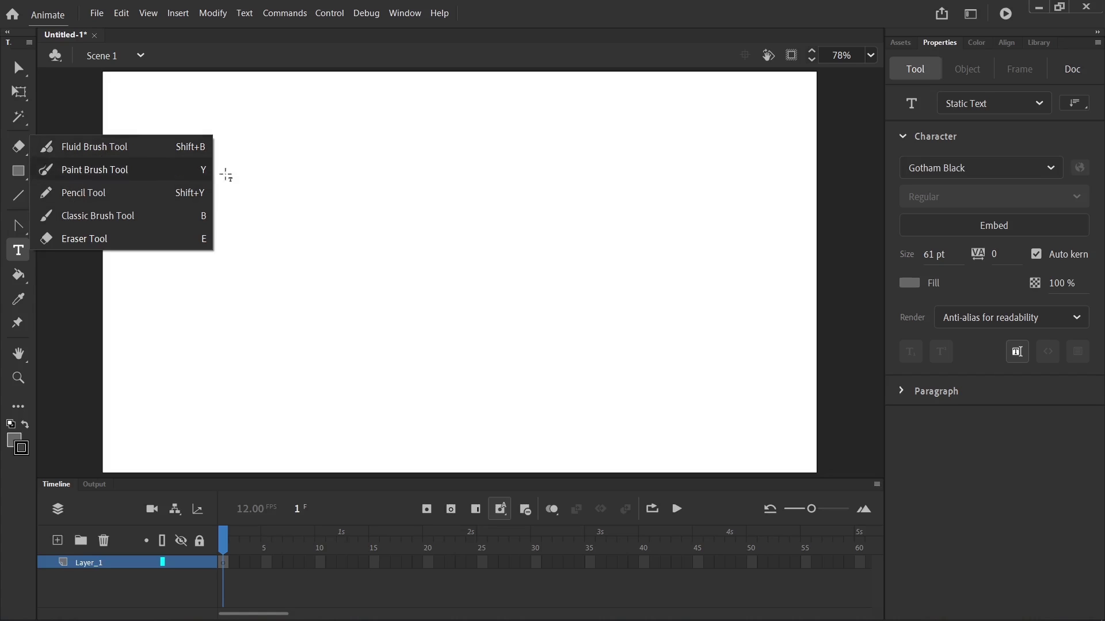
pyautogui.click(469, 198)
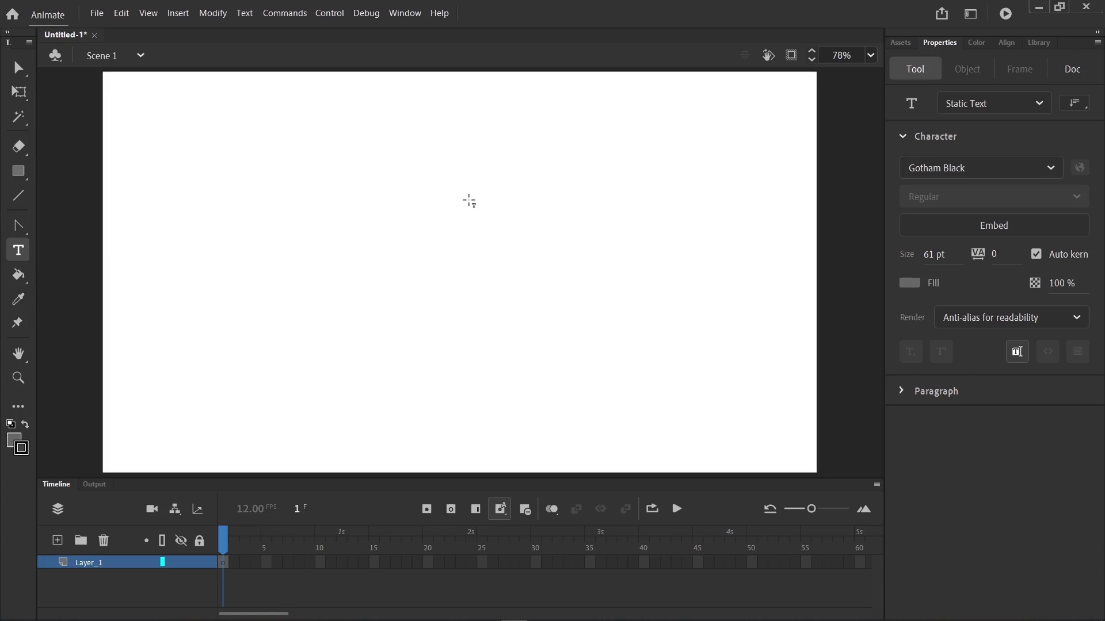
pyautogui.click(391, 245)
# Set the Classic Brush fill to black, show the detailed color settings, and paint overlapping loops across the stage.
pyautogui.press('b')
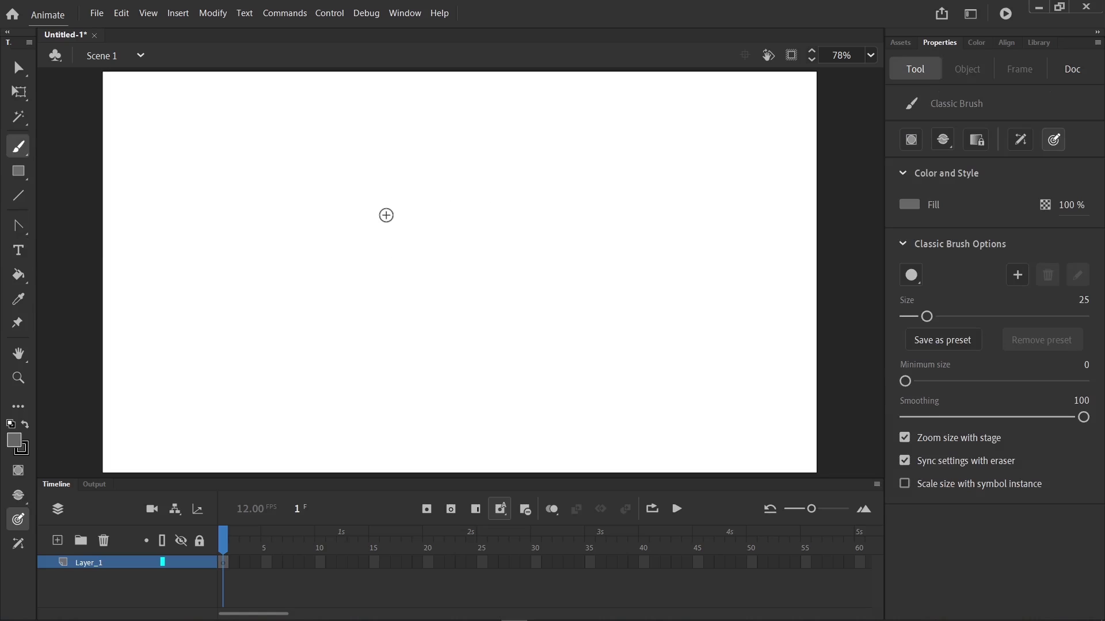
pyautogui.click(14, 442)
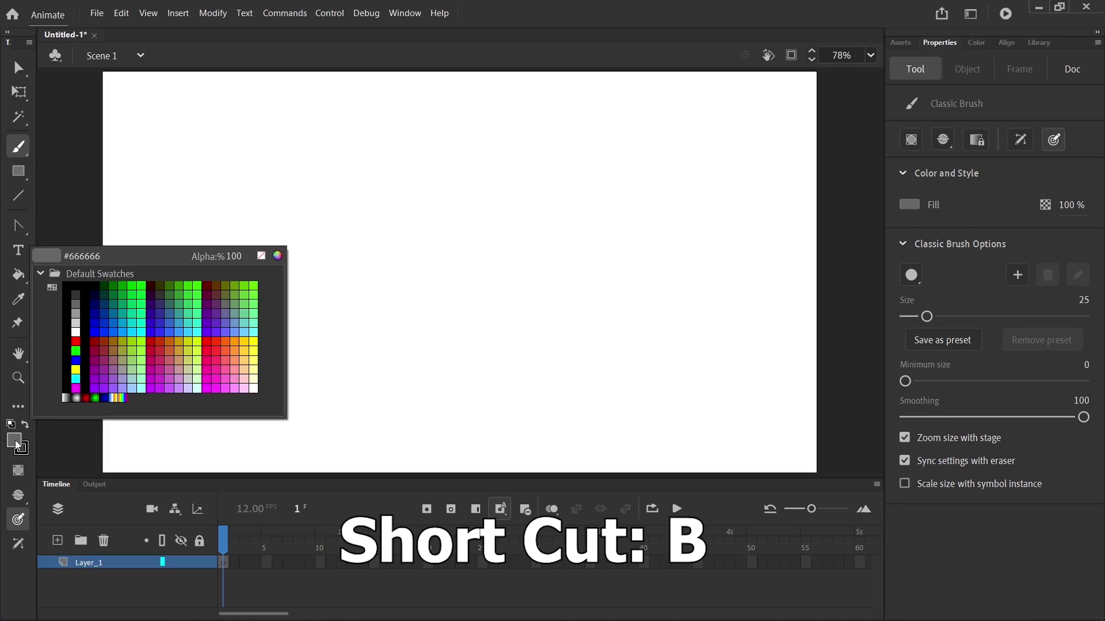
pyautogui.click(80, 284)
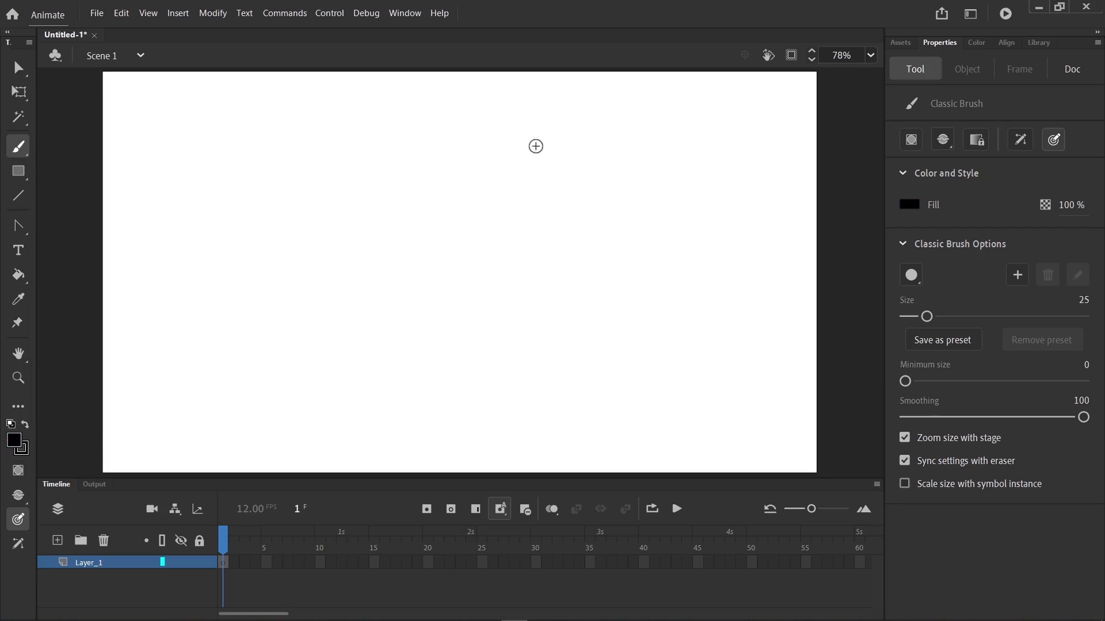
pyautogui.click(977, 43)
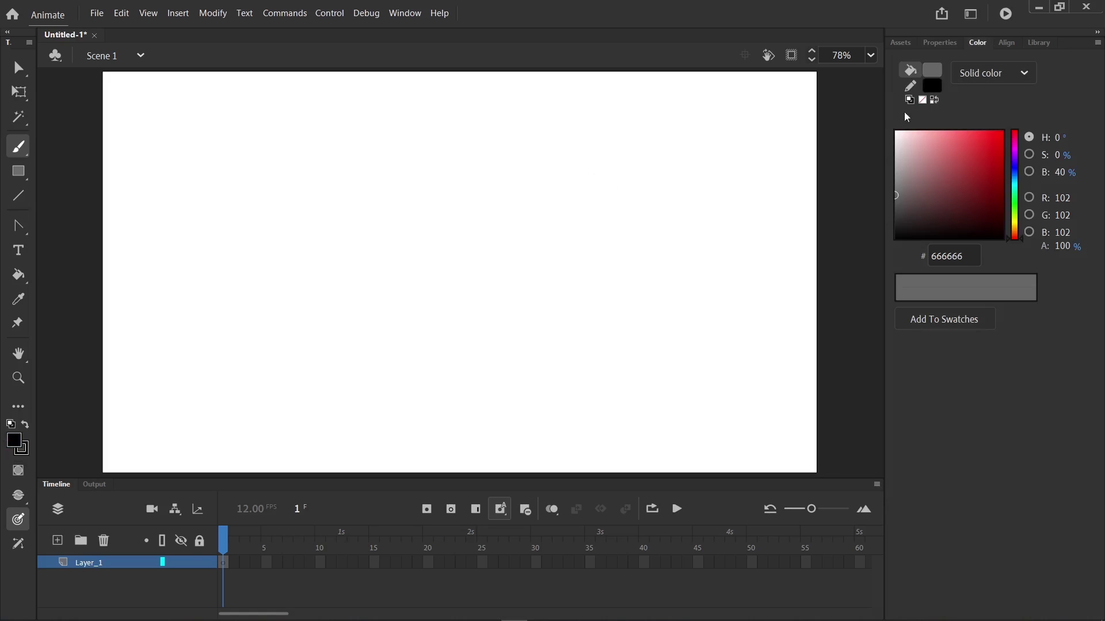
pyautogui.moveTo(568, 178)
pyautogui.mouseDown()
pyautogui.moveTo(372, 238)
pyautogui.moveTo(292, 383)
pyautogui.moveTo(534, 281)
pyautogui.moveTo(507, 341)
pyautogui.moveTo(698, 221)
pyautogui.moveTo(552, 348)
pyautogui.moveTo(274, 302)
pyautogui.moveTo(490, 315)
pyautogui.moveTo(268, 218)
pyautogui.moveTo(357, 170)
pyautogui.moveTo(339, 129)
pyautogui.moveTo(337, 152)
pyautogui.moveTo(564, 130)
pyautogui.moveTo(518, 355)
pyautogui.moveTo(606, 359)
pyautogui.moveTo(445, 375)
pyautogui.mouseUp()
# Set the brush fill to red #BC2C2C and paint two strokes across the black loops.
pyautogui.moveTo(961, 180); pyautogui.dragTo(977, 158)
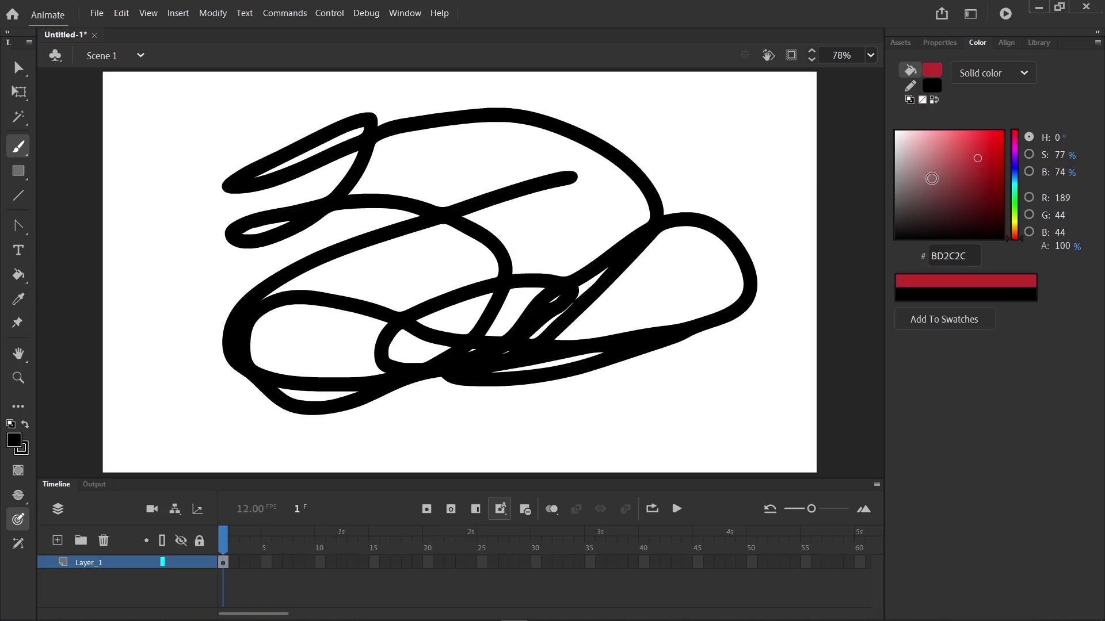
pyautogui.moveTo(701, 209)
pyautogui.mouseDown()
pyautogui.moveTo(456, 214)
pyautogui.moveTo(377, 368)
pyautogui.mouseUp()
pyautogui.moveTo(320, 345); pyautogui.dragTo(778, 213)
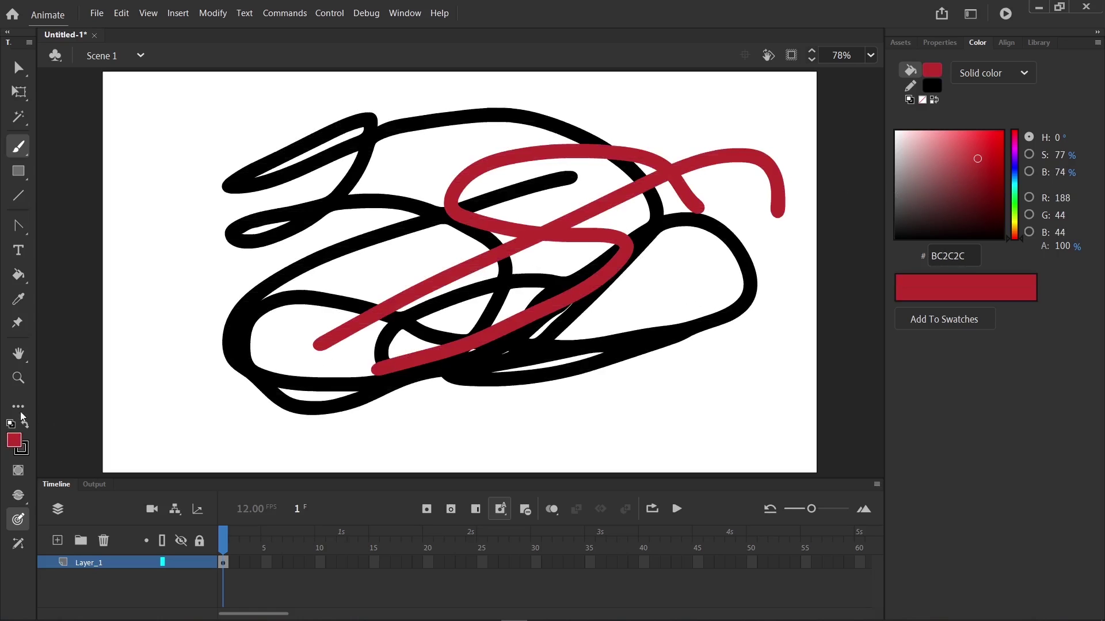
# Try different hues and shades for the brush fill in the Color Picker and cancel the dialog.
pyautogui.click(12, 443)
pyautogui.click(281, 257)
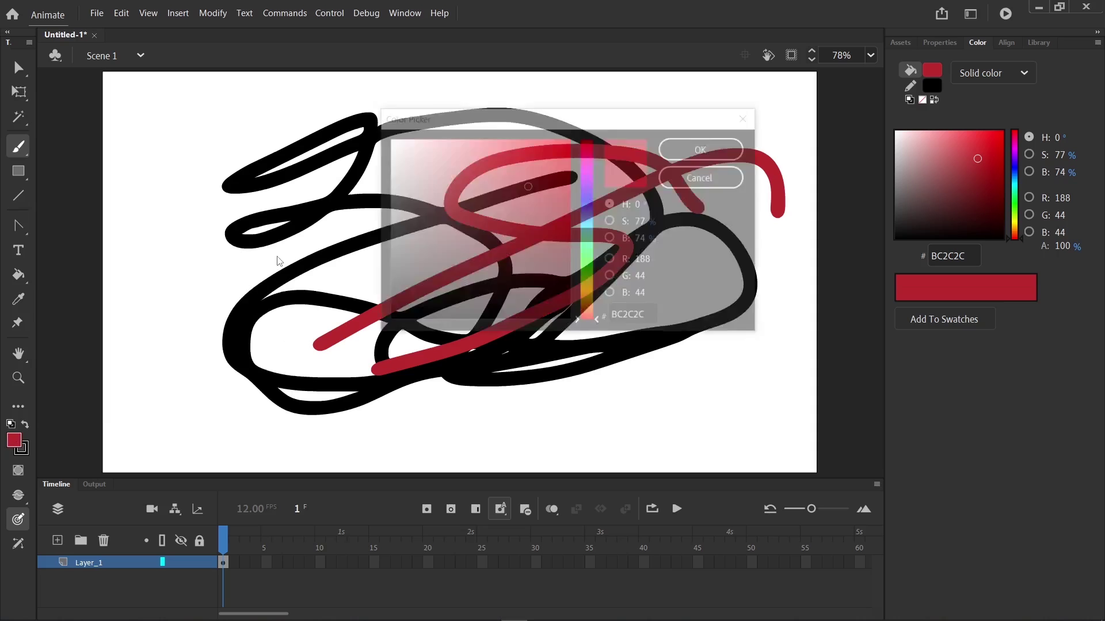
pyautogui.moveTo(434, 166); pyautogui.dragTo(438, 161)
pyautogui.moveTo(588, 227); pyautogui.dragTo(589, 299)
pyautogui.click(611, 221)
pyautogui.click(610, 238)
pyautogui.moveTo(589, 217); pyautogui.dragTo(584, 167)
pyautogui.moveTo(498, 174)
pyautogui.mouseDown()
pyautogui.moveTo(424, 271)
pyautogui.moveTo(598, 207)
pyautogui.mouseUp()
pyautogui.click(700, 175)
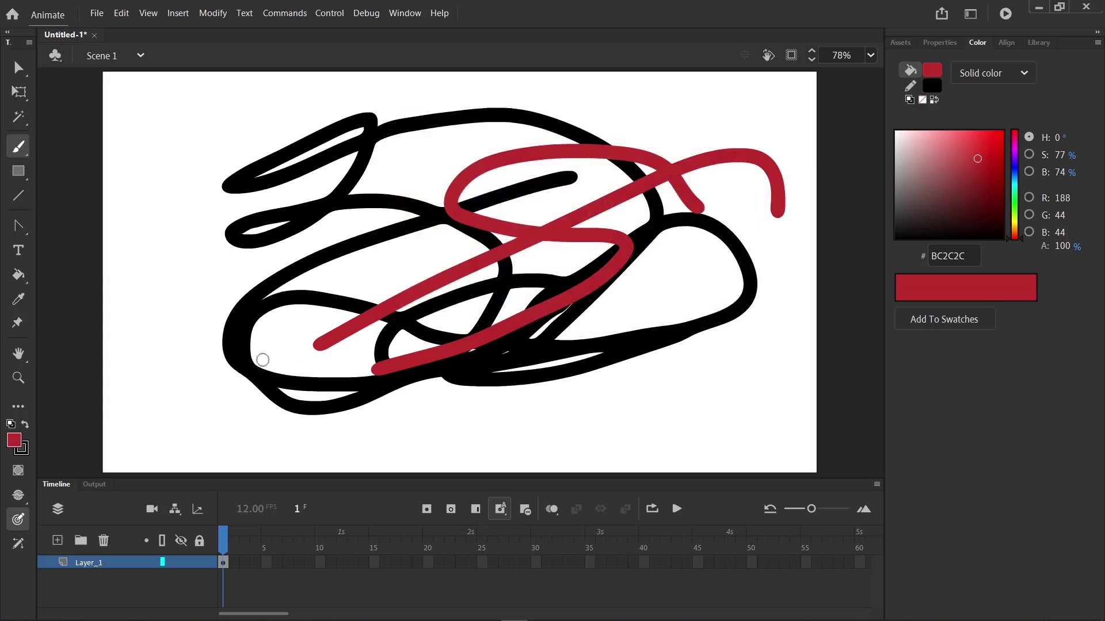
# Paint one more long looping red stroke across the artwork and clear everything from the stage.
pyautogui.moveTo(241, 369); pyautogui.dragTo(408, 172)
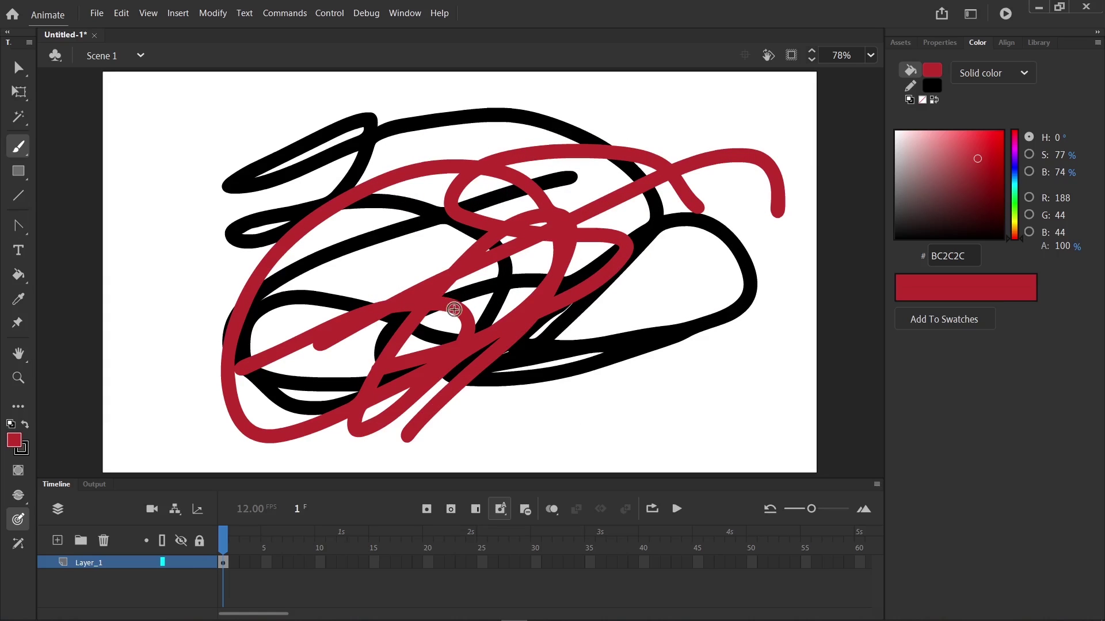
pyautogui.hotkey('ctrl', 'a')
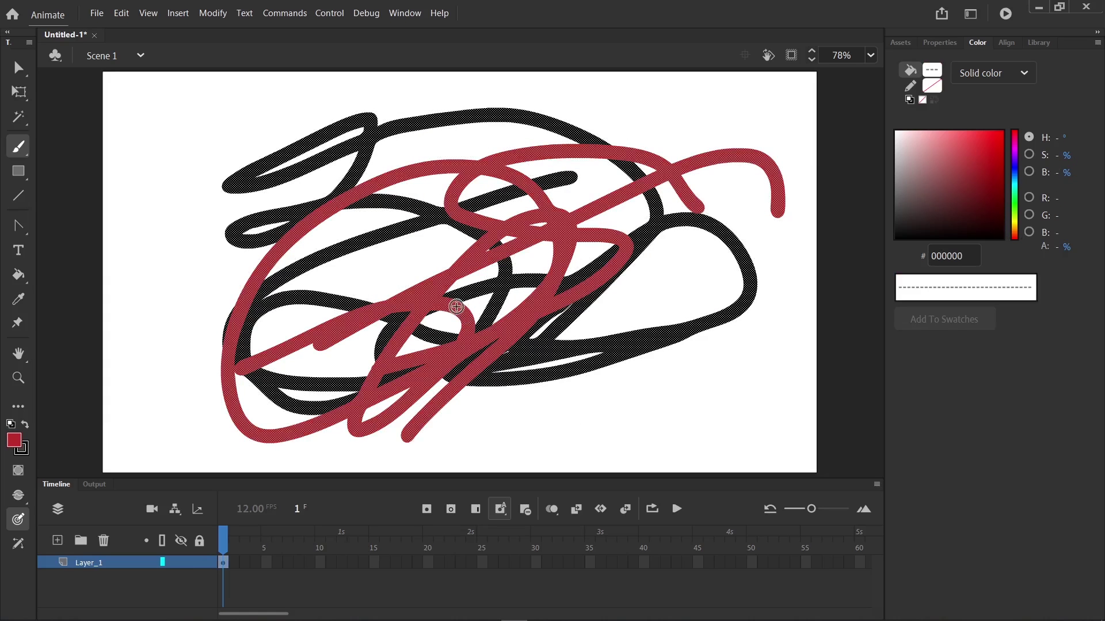
pyautogui.press('Delete')
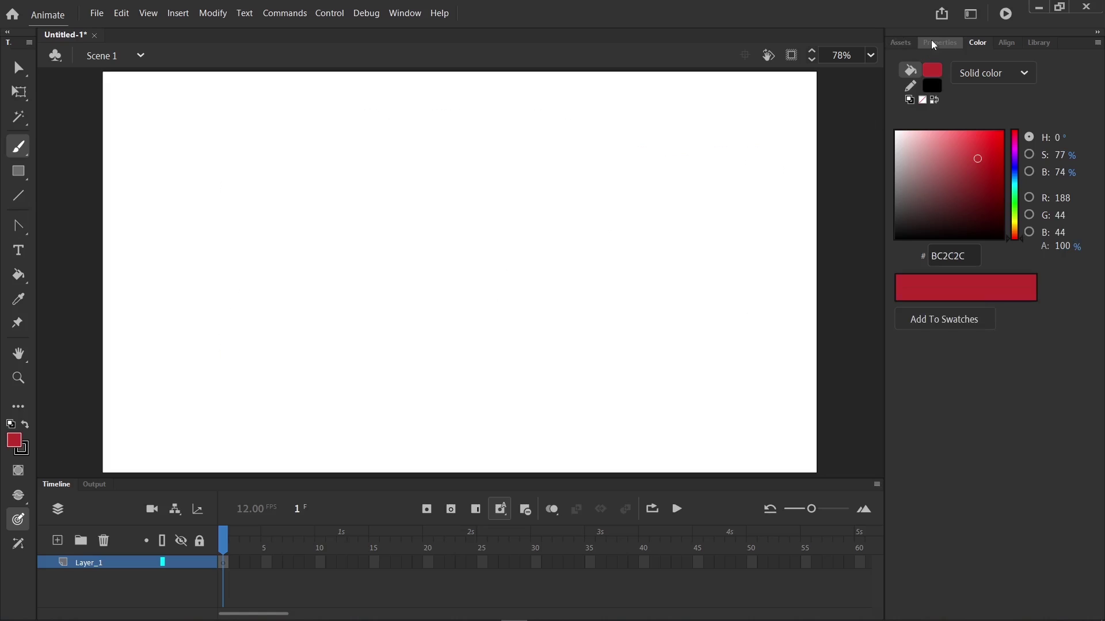
# Paint red Classic Brush strokes across the stage with pen pressure on, off, and on again to compare them.
pyautogui.click(938, 44)
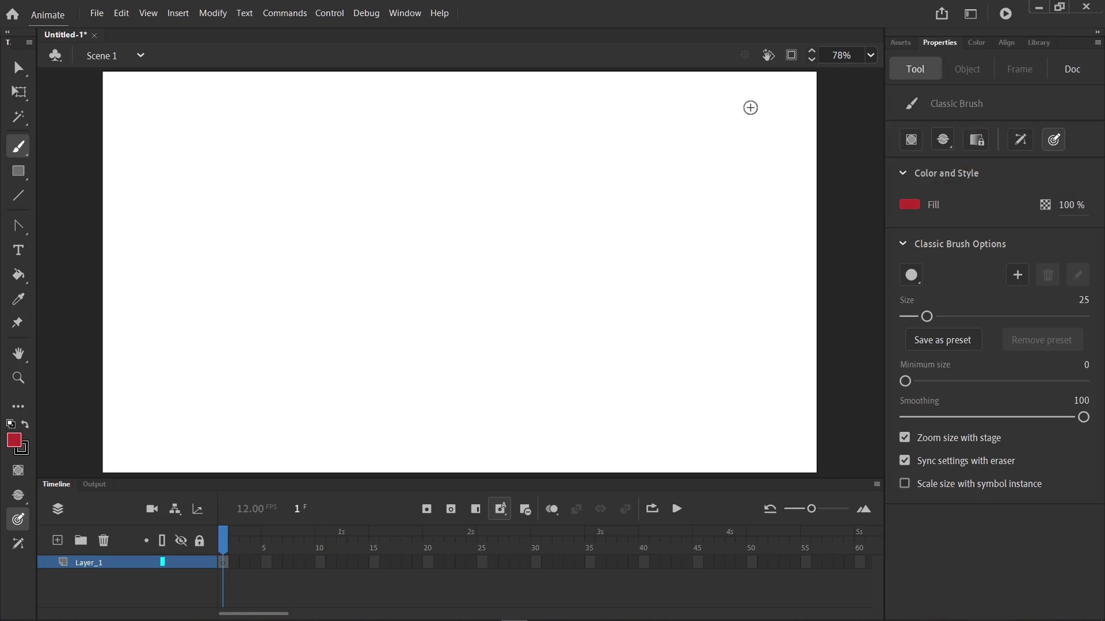
pyautogui.moveTo(605, 185)
pyautogui.mouseDown()
pyautogui.moveTo(545, 195)
pyautogui.moveTo(426, 315)
pyautogui.moveTo(429, 375)
pyautogui.mouseUp()
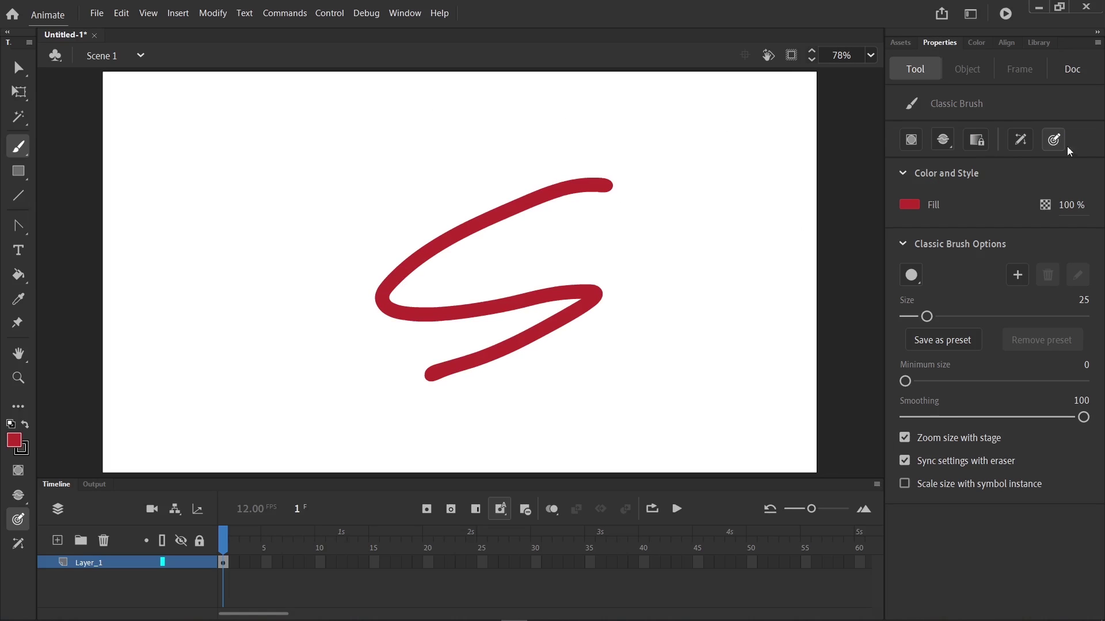
pyautogui.click(1051, 137)
pyautogui.moveTo(685, 225)
pyautogui.mouseDown()
pyautogui.moveTo(646, 276)
pyautogui.moveTo(740, 377)
pyautogui.mouseUp()
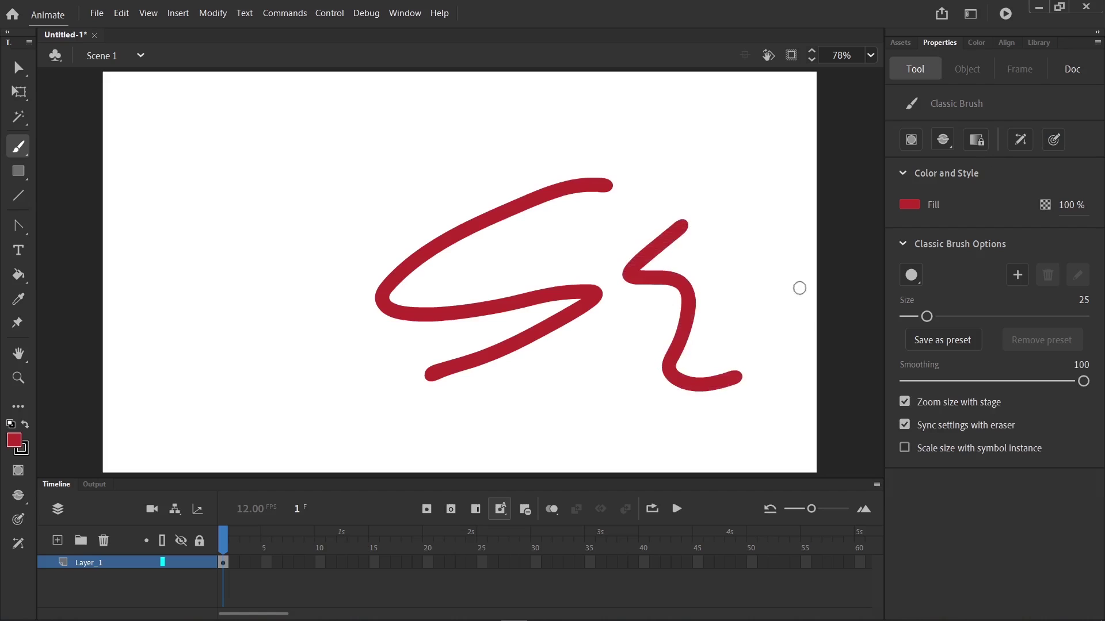
pyautogui.moveTo(794, 280)
pyautogui.mouseDown()
pyautogui.moveTo(729, 154)
pyautogui.moveTo(464, 332)
pyautogui.moveTo(192, 316)
pyautogui.moveTo(323, 195)
pyautogui.moveTo(437, 236)
pyautogui.mouseUp()
pyautogui.click(1053, 140)
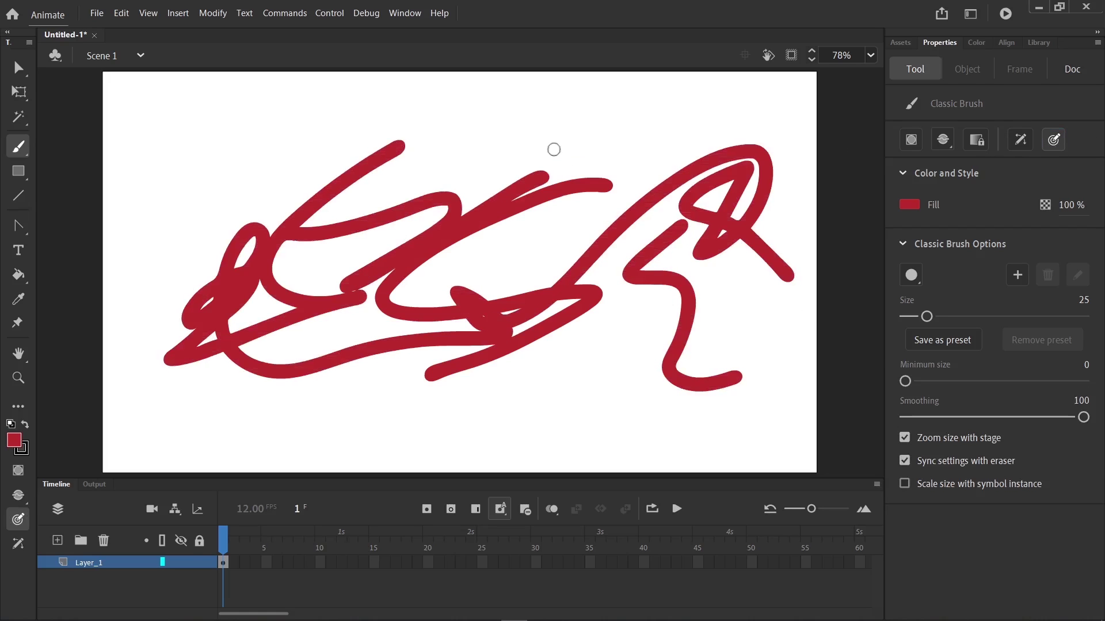
pyautogui.moveTo(554, 149); pyautogui.dragTo(679, 224)
# Paint a long looping red stroke with brush tilt turned on, and clear all artwork from the stage.
pyautogui.click(1020, 140)
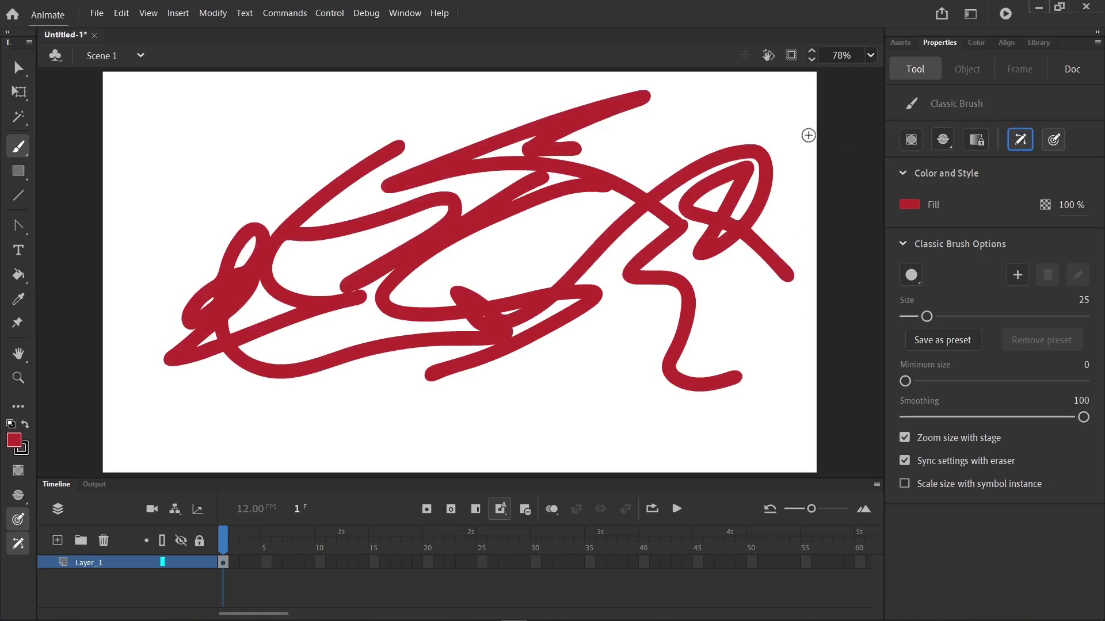
pyautogui.moveTo(768, 115)
pyautogui.mouseDown()
pyautogui.moveTo(804, 116)
pyautogui.moveTo(653, 360)
pyautogui.moveTo(726, 249)
pyautogui.mouseUp()
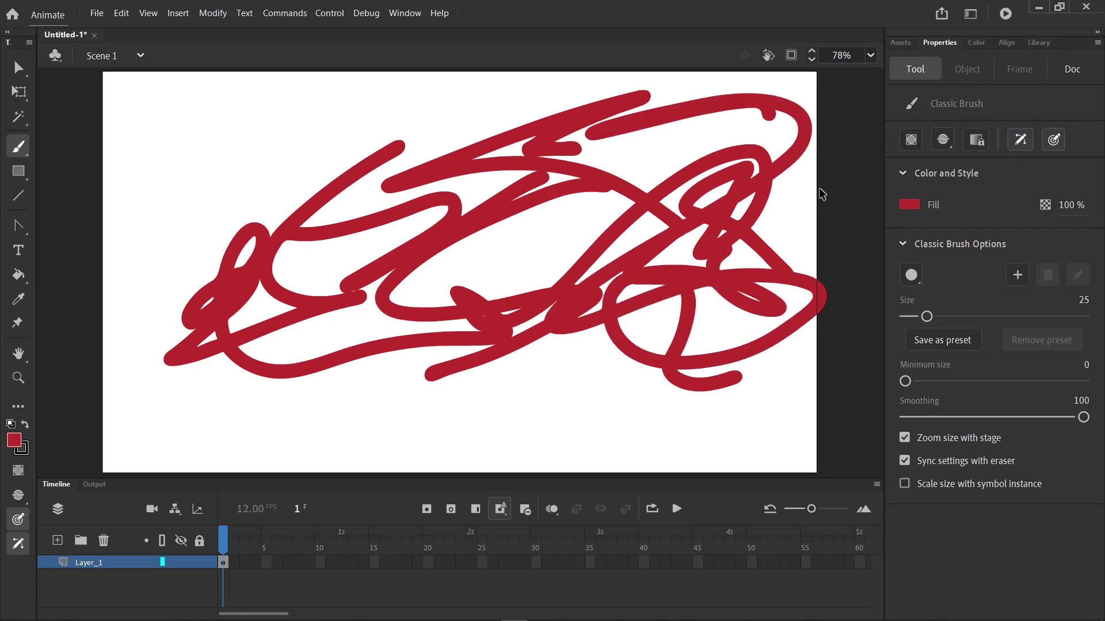
pyautogui.hotkey('ctrl', 'a')
pyautogui.press('Delete')
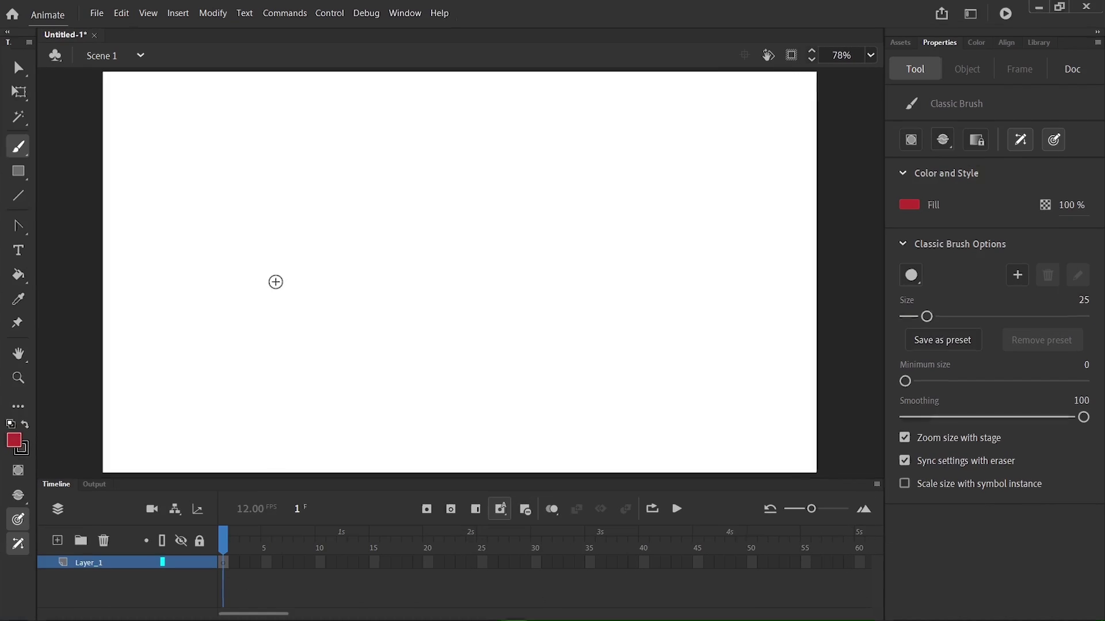
# Paint three roughly parallel red strokes rising diagonally across the middle of the stage.
pyautogui.moveTo(265, 283); pyautogui.dragTo(437, 233)
pyautogui.moveTo(542, 201); pyautogui.dragTo(657, 172)
pyautogui.moveTo(309, 326); pyautogui.dragTo(722, 181)
pyautogui.moveTo(354, 350); pyautogui.dragTo(708, 221)
# Set the brush fill to green #00FF00, and try two strokes across the red lines before undoing both.
pyautogui.click(914, 207)
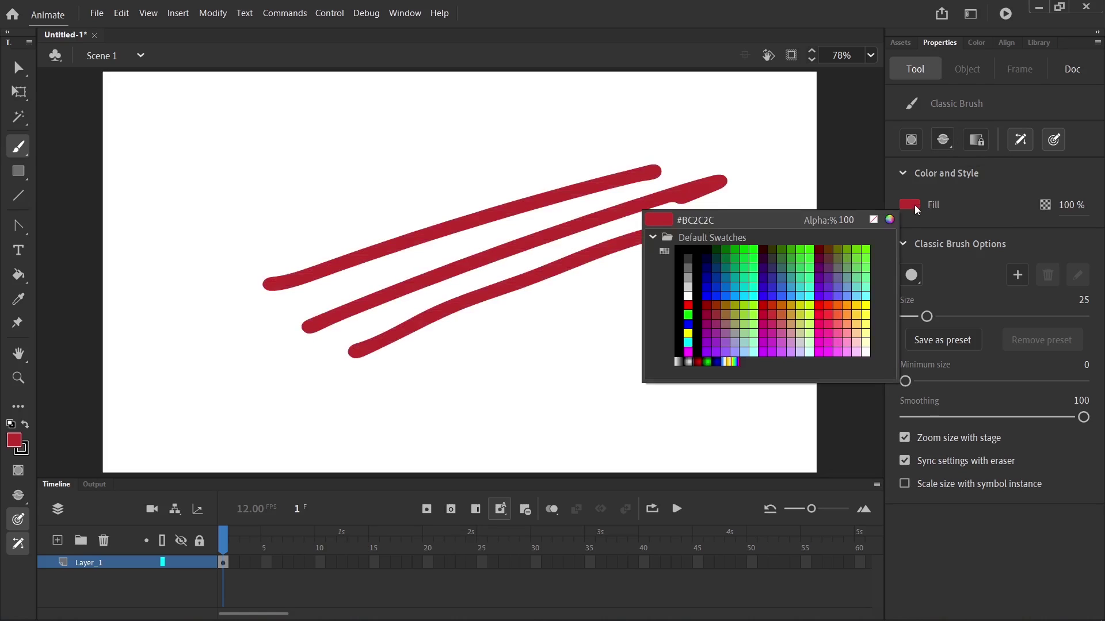
pyautogui.click(760, 247)
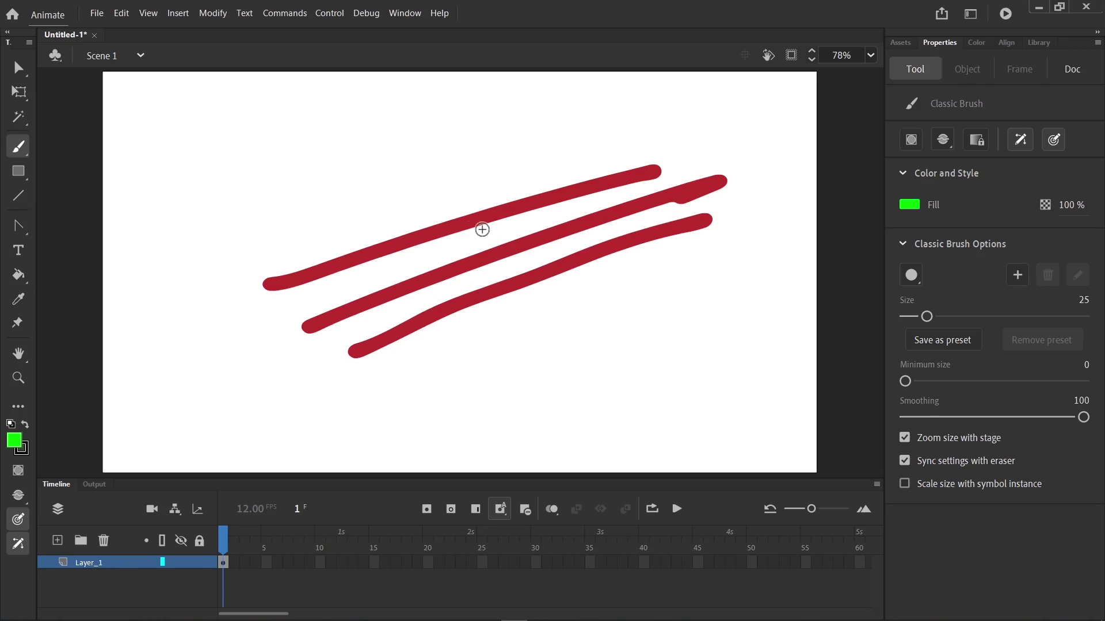
pyautogui.moveTo(456, 173); pyautogui.dragTo(521, 429)
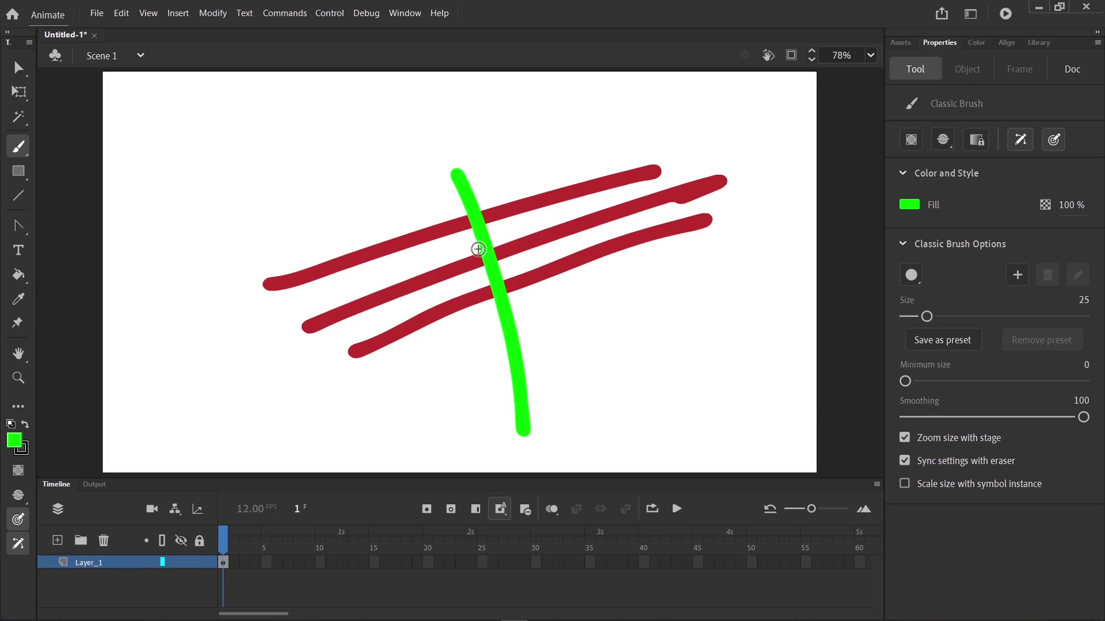
pyautogui.moveTo(524, 222); pyautogui.dragTo(457, 249)
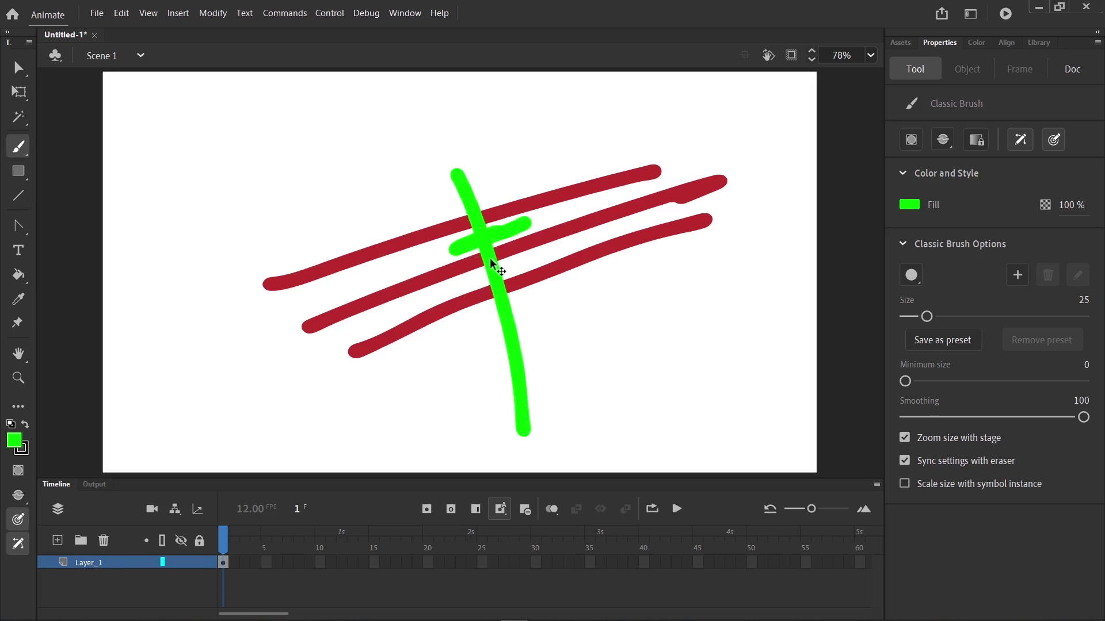
pyautogui.hotkey('ctrl', 'z')
pyautogui.hotkey('ctrl', 'z')
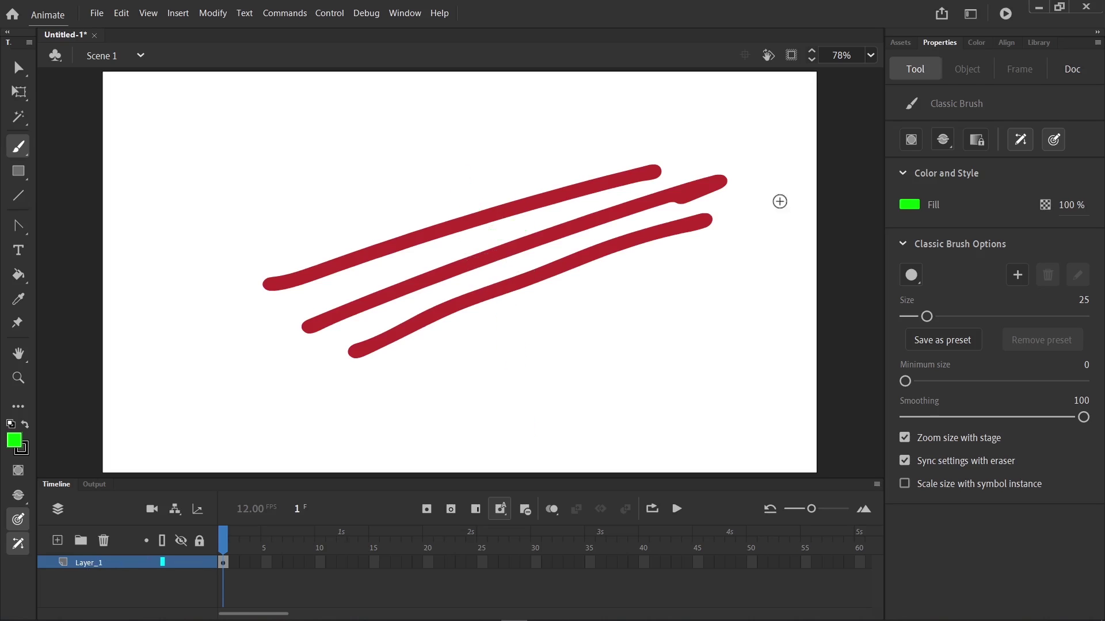
# Set the brush mode to Paint Fills Only and paint multiple green strokes across and along the three red lines.
pyautogui.click(944, 141)
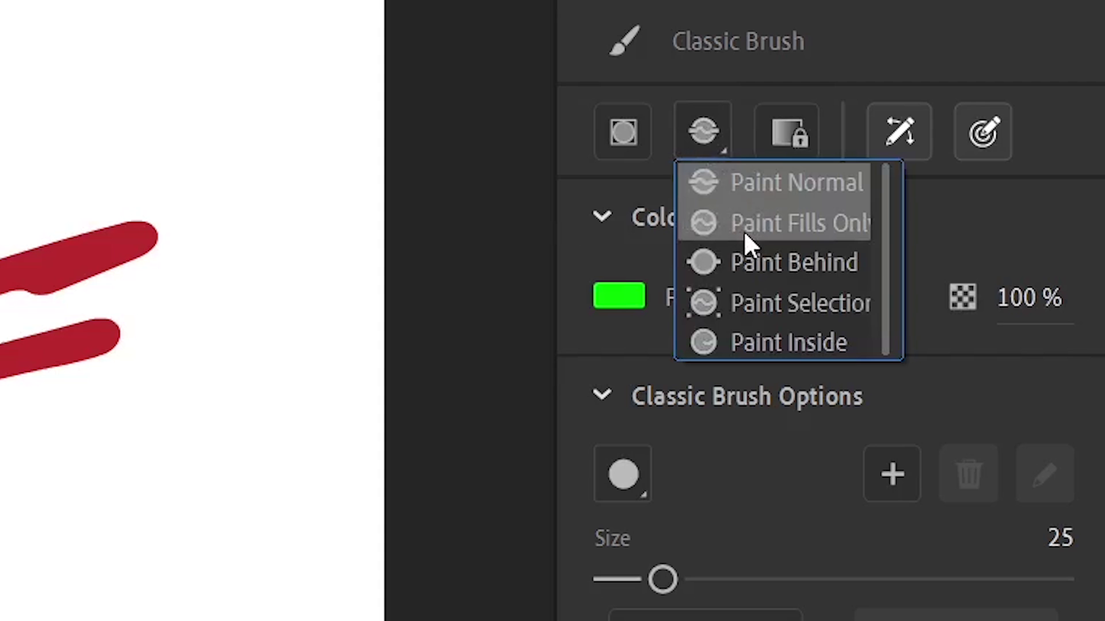
pyautogui.click(747, 230)
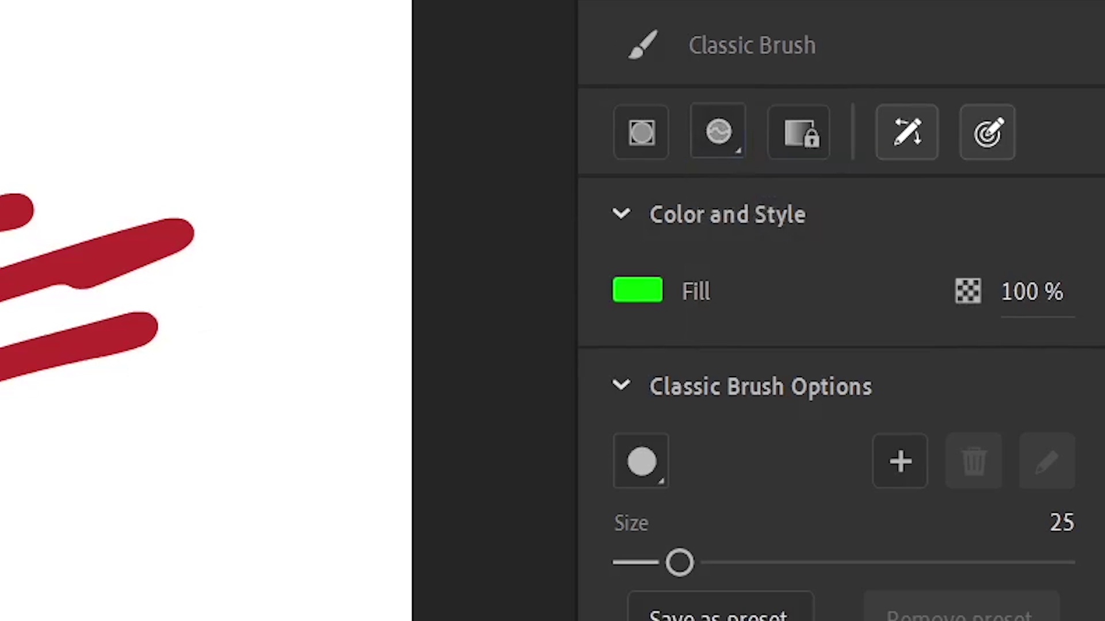
pyautogui.moveTo(42, 240); pyautogui.dragTo(159, 403)
pyautogui.moveTo(205, 192); pyautogui.dragTo(235, 363)
pyautogui.moveTo(647, 154); pyautogui.dragTo(604, 269)
pyautogui.moveTo(550, 172); pyautogui.dragTo(462, 357)
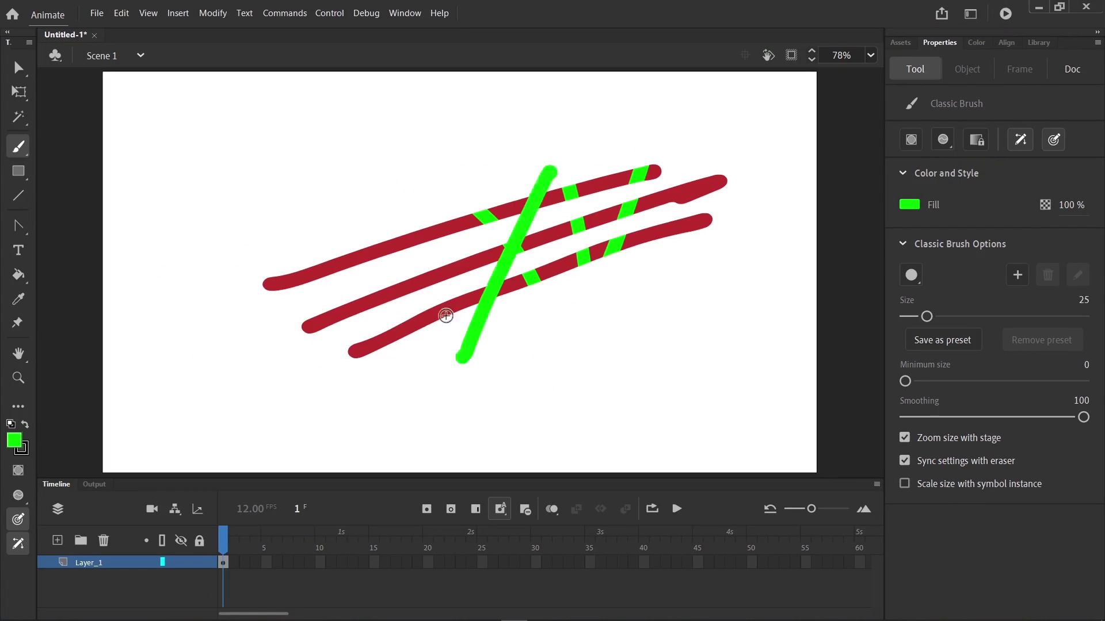
pyautogui.moveTo(463, 205); pyautogui.dragTo(381, 388)
pyautogui.moveTo(406, 201); pyautogui.dragTo(339, 411)
pyautogui.moveTo(440, 204); pyautogui.dragTo(397, 423)
pyautogui.moveTo(488, 208); pyautogui.dragTo(447, 391)
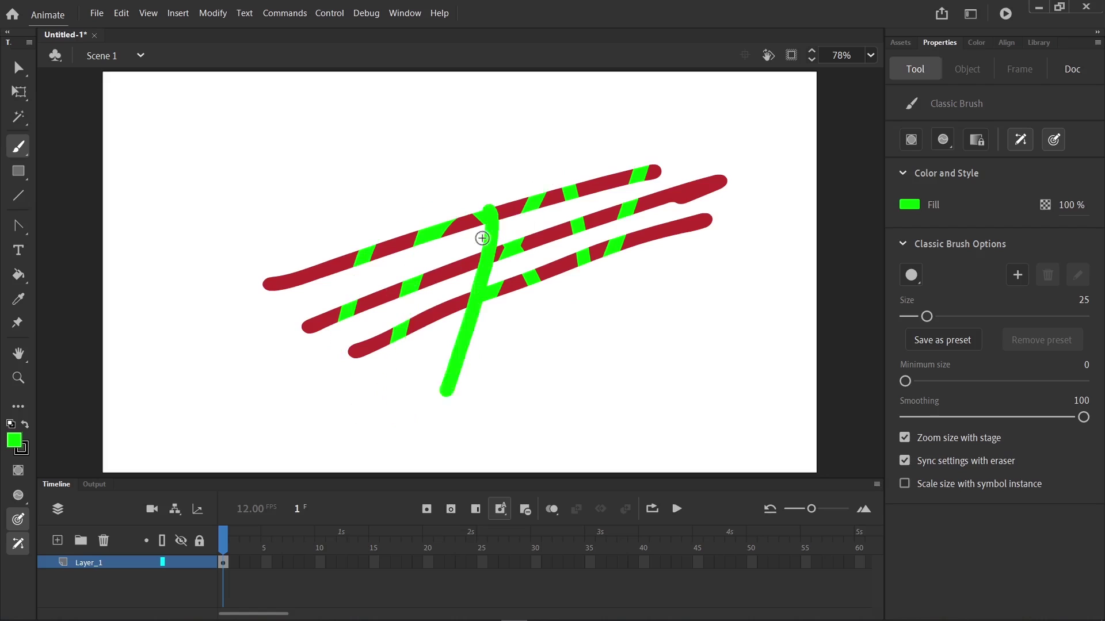
pyautogui.moveTo(473, 352)
pyautogui.mouseDown()
pyautogui.moveTo(478, 288)
pyautogui.moveTo(591, 151)
pyautogui.moveTo(610, 156)
pyautogui.mouseUp()
# Set the brush fill to blue and the brush mode to Paint Behind, and scribble strokes across and around the red and green lines.
pyautogui.click(909, 205)
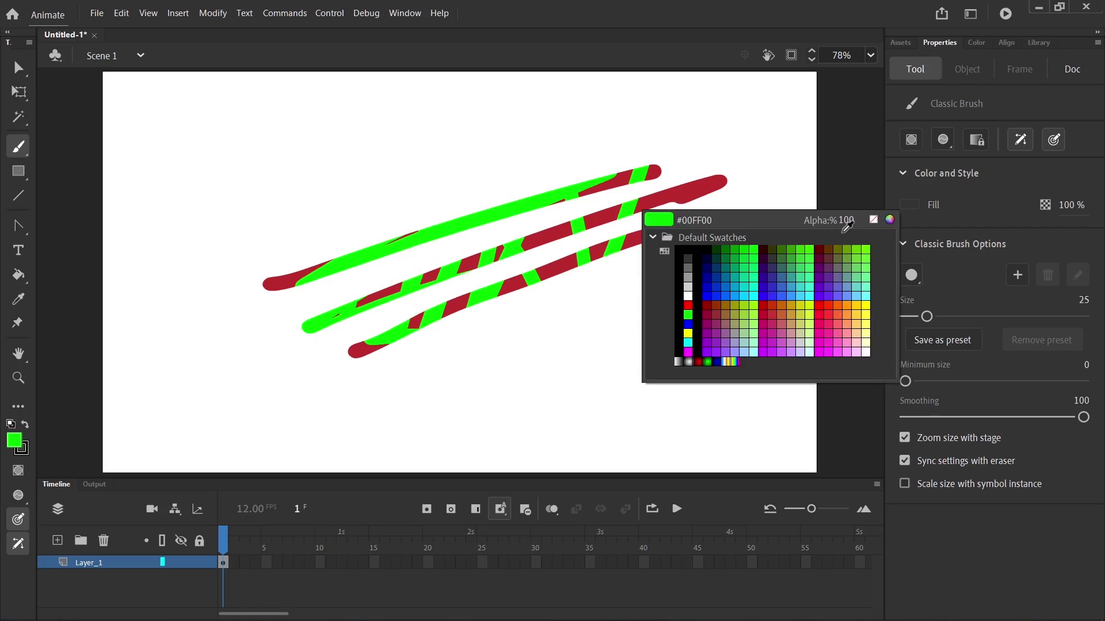
pyautogui.click(707, 295)
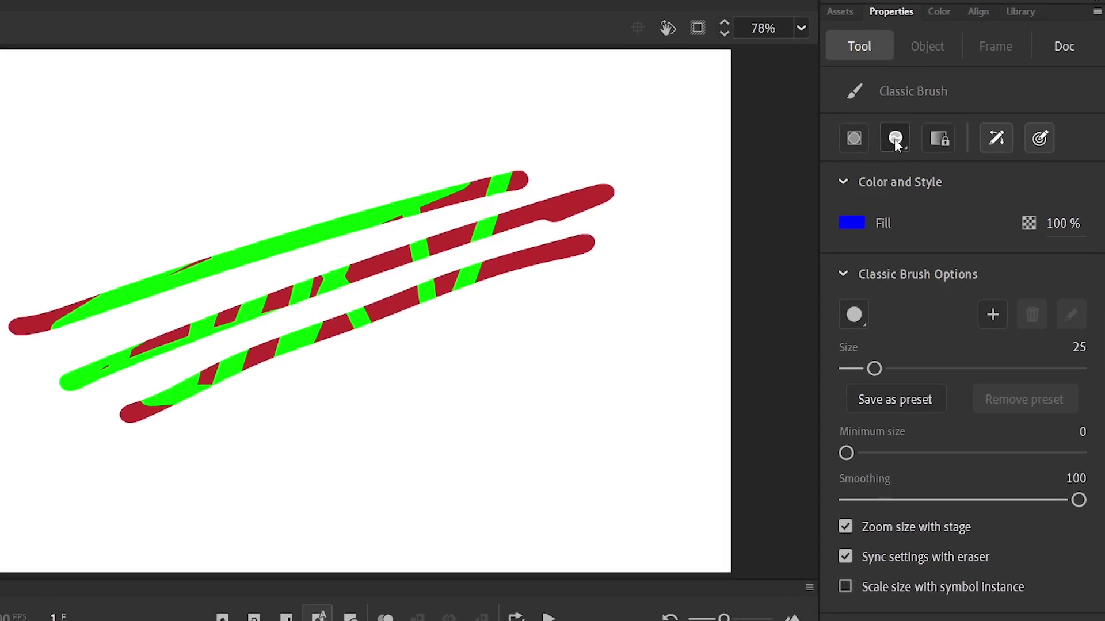
pyautogui.click(943, 139)
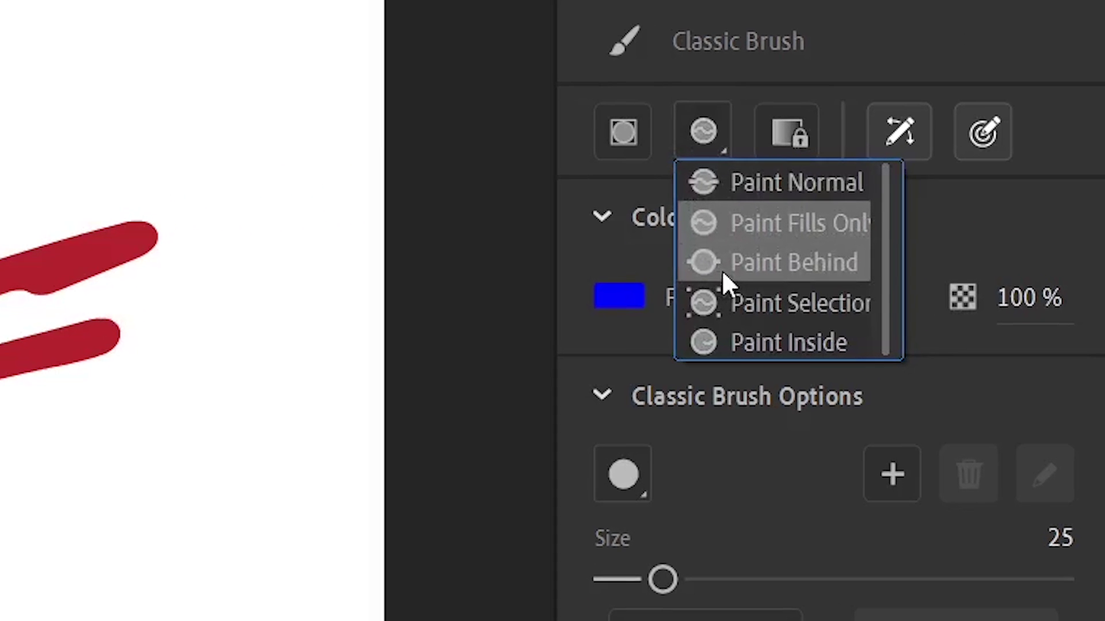
pyautogui.click(734, 272)
pyautogui.moveTo(128, 120); pyautogui.dragTo(0, 322)
pyautogui.moveTo(0, 270); pyautogui.dragTo(0, 191)
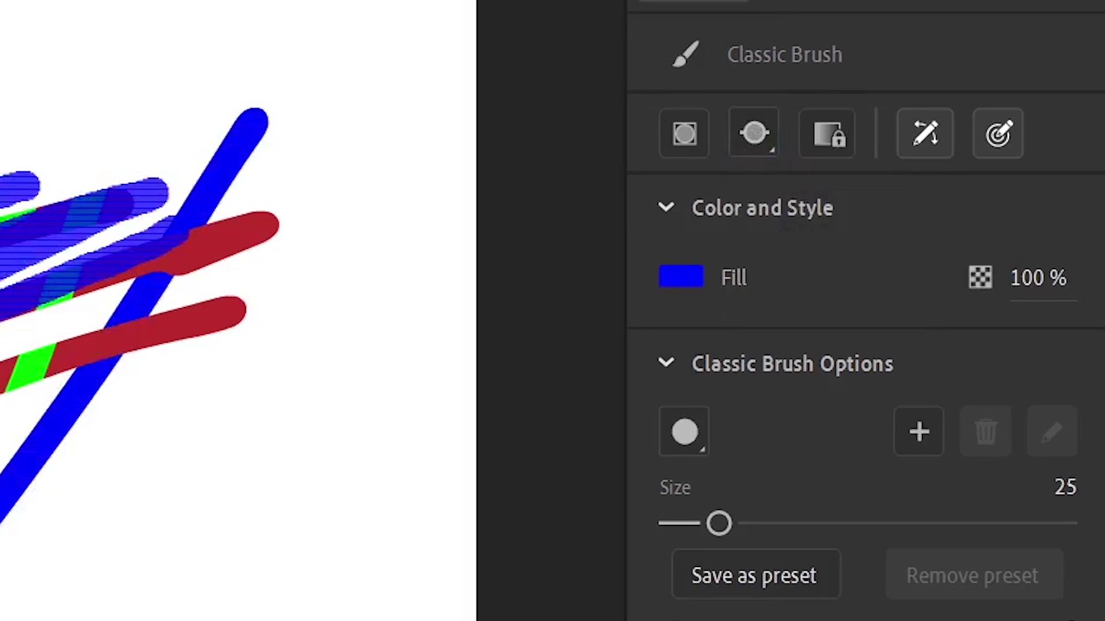
pyautogui.moveTo(0, 305); pyautogui.dragTo(173, 225)
pyautogui.moveTo(370, 153)
pyautogui.mouseDown()
pyautogui.moveTo(481, 98)
pyautogui.moveTo(452, 194)
pyautogui.mouseUp()
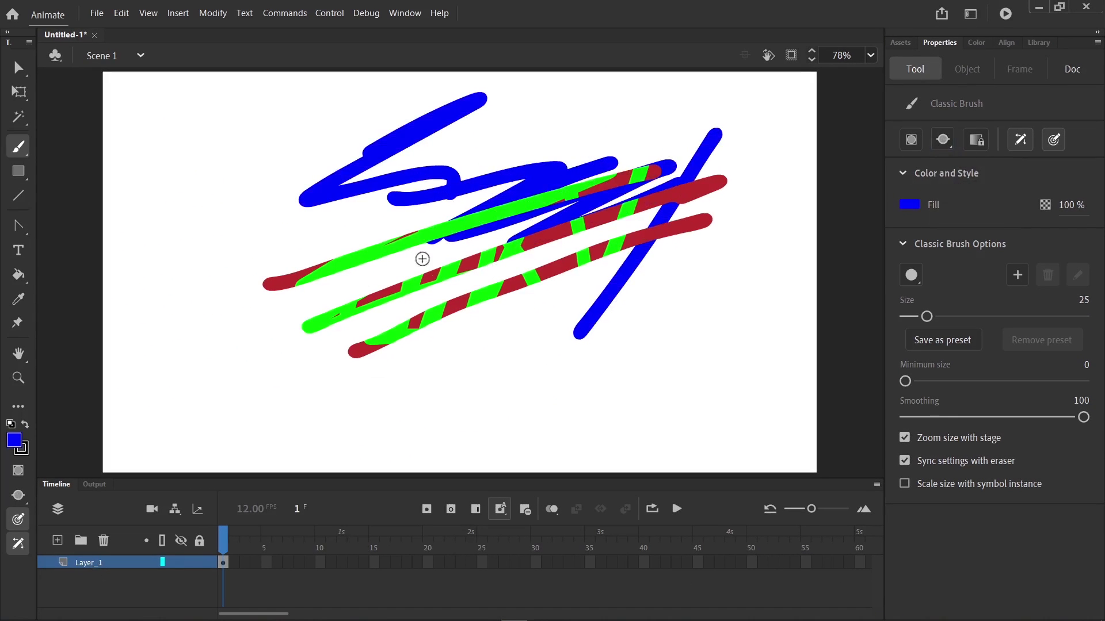
pyautogui.moveTo(362, 257); pyautogui.dragTo(506, 236)
pyautogui.moveTo(464, 380)
pyautogui.mouseDown()
pyautogui.moveTo(168, 340)
pyautogui.moveTo(143, 352)
pyautogui.mouseUp()
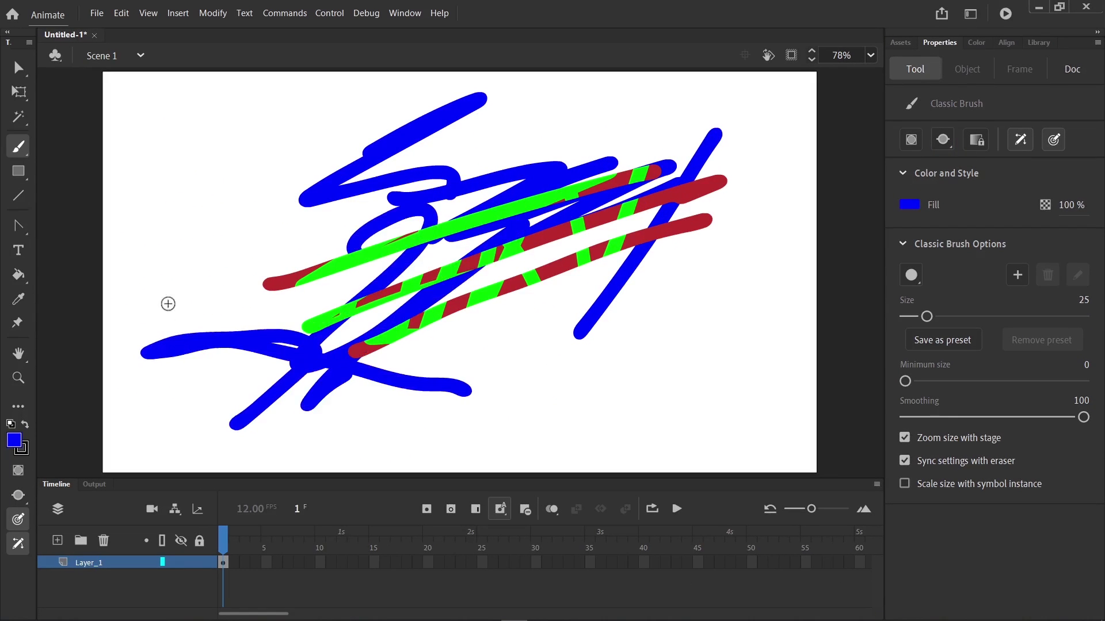
pyautogui.moveTo(177, 119)
pyautogui.mouseDown()
pyautogui.moveTo(111, 202)
pyautogui.moveTo(135, 239)
pyautogui.moveTo(93, 276)
pyautogui.mouseUp()
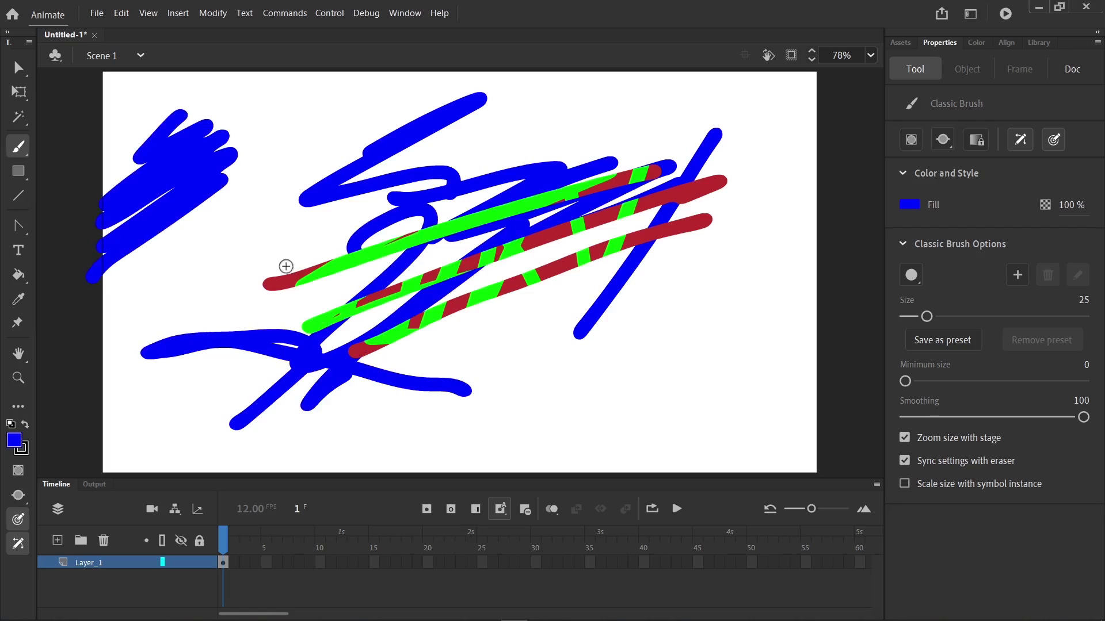
pyautogui.moveTo(265, 216); pyautogui.dragTo(368, 388)
# Set the brush mode to Paint Inside and paint a blue looping squiggle on the empty lower right of the canvas.
pyautogui.click(947, 140)
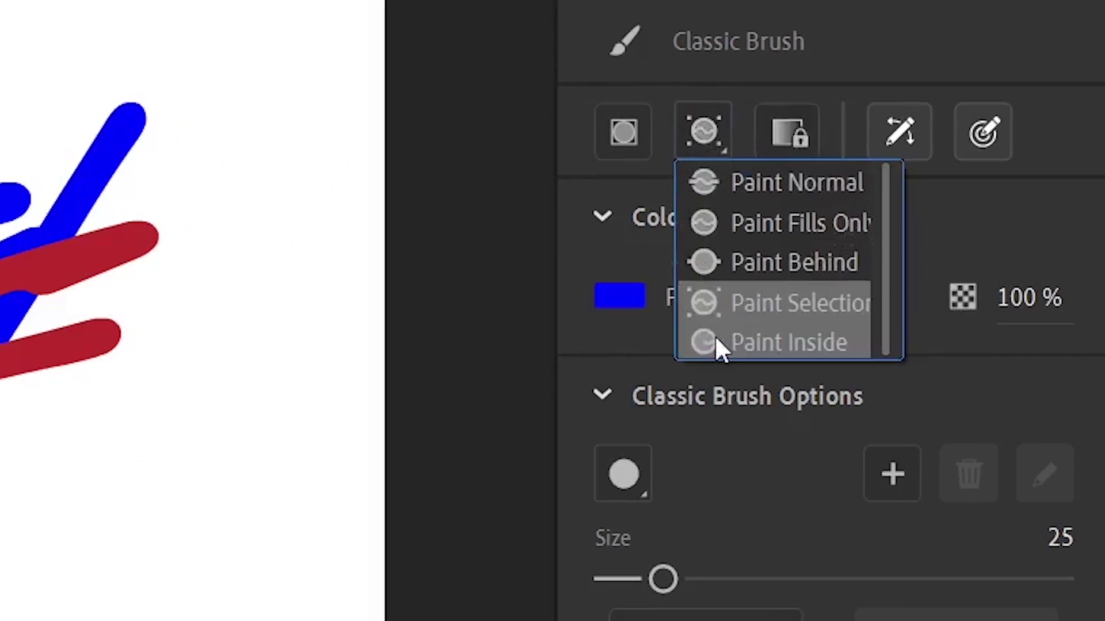
pyautogui.click(948, 226)
pyautogui.moveTo(79, 531)
pyautogui.mouseDown()
pyautogui.moveTo(32, 518)
pyautogui.moveTo(651, 313)
pyautogui.moveTo(625, 331)
pyautogui.moveTo(622, 304)
pyautogui.mouseUp()
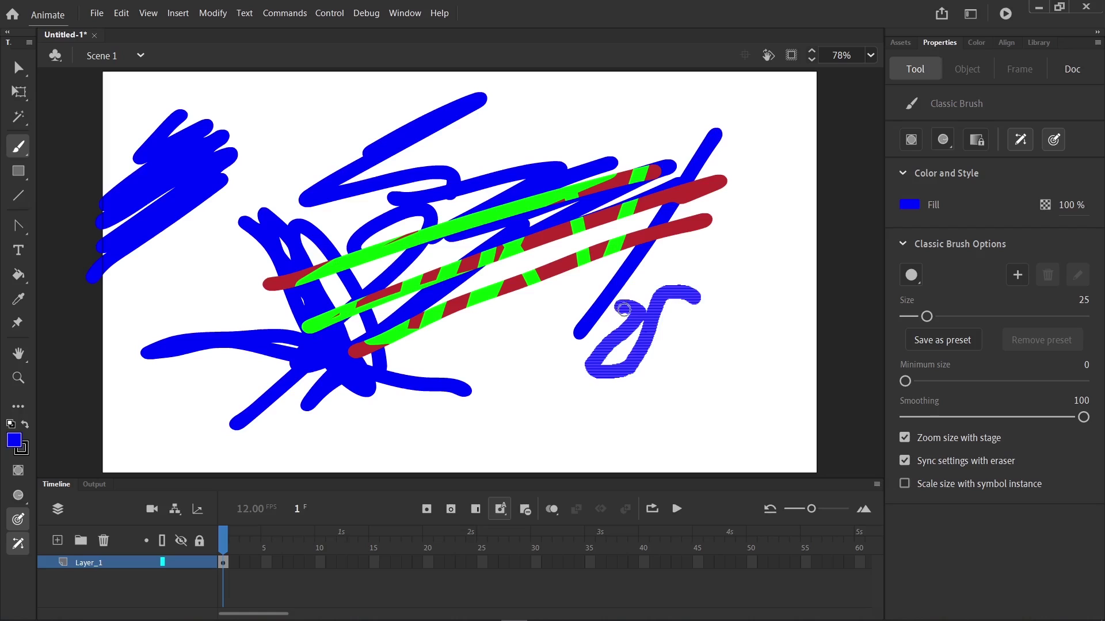
# Set the brush fill to yellow and scribble over the blue squiggle, the nearby lines and the empty area below them.
pyautogui.click(909, 205)
pyautogui.click(865, 309)
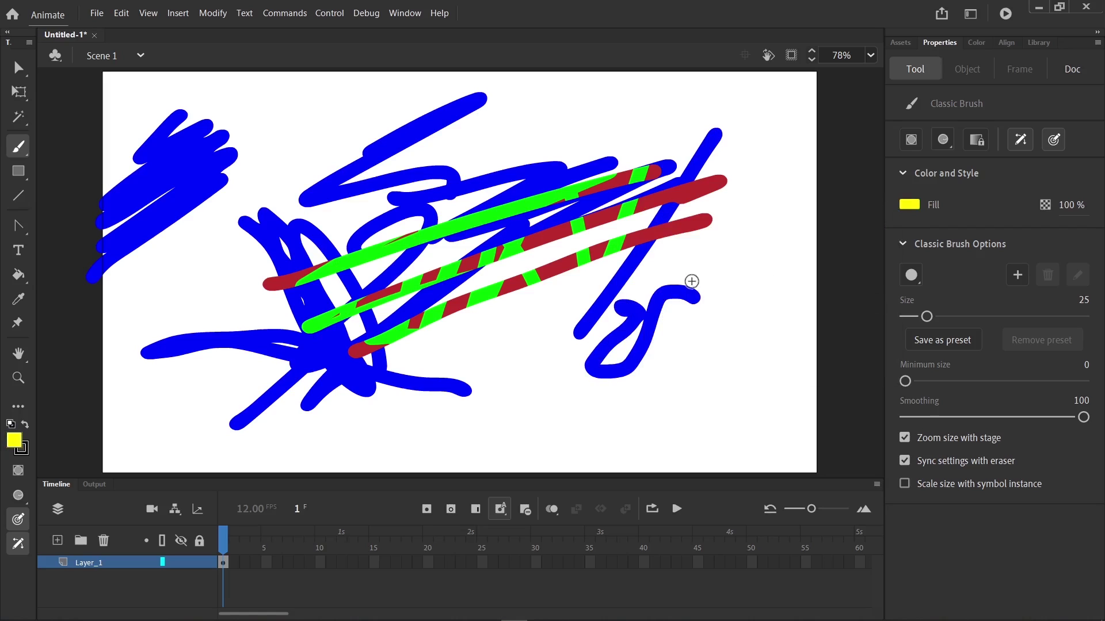
pyautogui.moveTo(710, 264)
pyautogui.mouseDown()
pyautogui.moveTo(722, 229)
pyautogui.moveTo(685, 278)
pyautogui.moveTo(643, 241)
pyautogui.moveTo(430, 325)
pyautogui.moveTo(604, 242)
pyautogui.moveTo(595, 316)
pyautogui.moveTo(506, 397)
pyautogui.mouseUp()
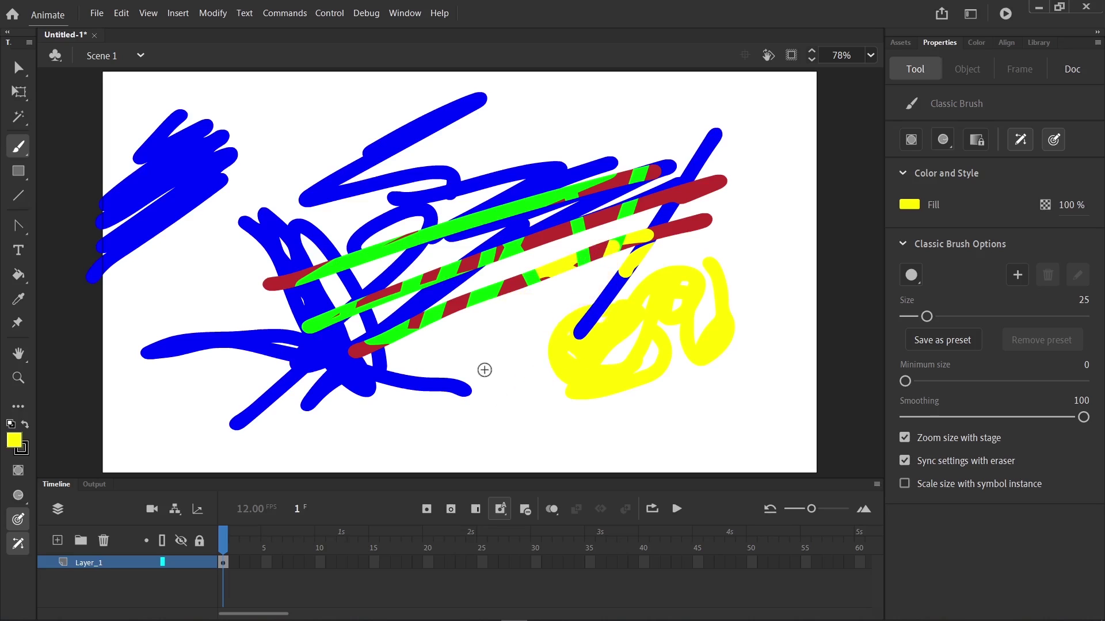
pyautogui.moveTo(431, 357)
pyautogui.mouseDown()
pyautogui.moveTo(411, 388)
pyautogui.moveTo(486, 441)
pyautogui.moveTo(437, 368)
pyautogui.moveTo(397, 397)
pyautogui.moveTo(385, 375)
pyautogui.moveTo(423, 383)
pyautogui.mouseUp()
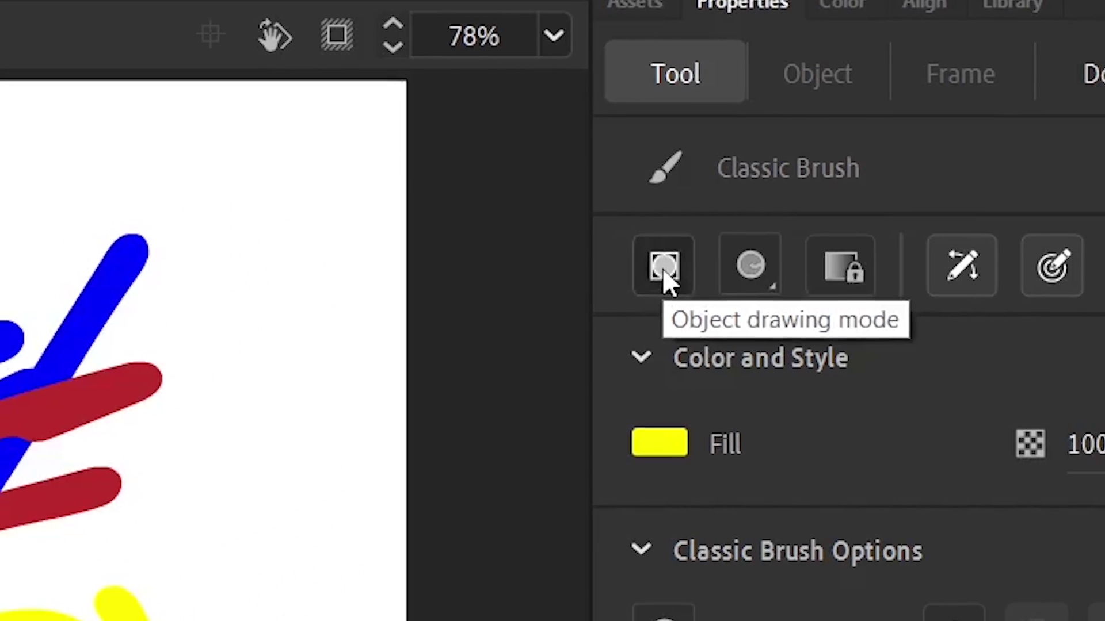
# Paint yellow strokes over the artwork with object drawing mode turned on, and clear the stage.
pyautogui.click(664, 267)
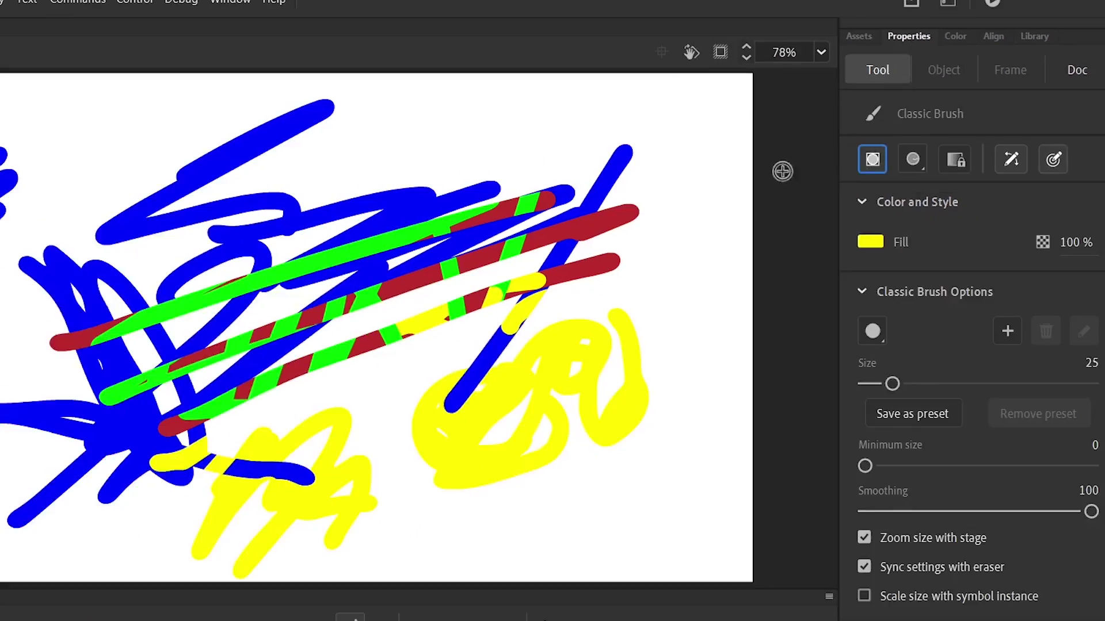
pyautogui.moveTo(331, 170)
pyautogui.mouseDown()
pyautogui.moveTo(471, 126)
pyautogui.moveTo(577, 111)
pyautogui.moveTo(558, 277)
pyautogui.mouseUp()
pyautogui.moveTo(663, 233); pyautogui.dragTo(508, 155)
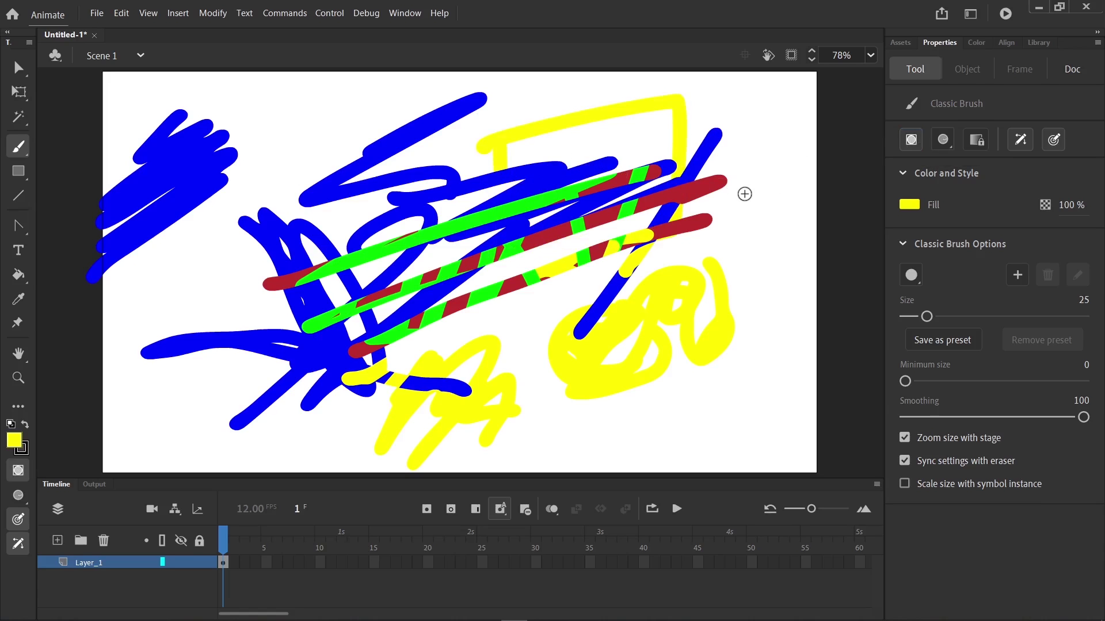
pyautogui.hotkey('ctrl', 'a')
pyautogui.press('Delete')
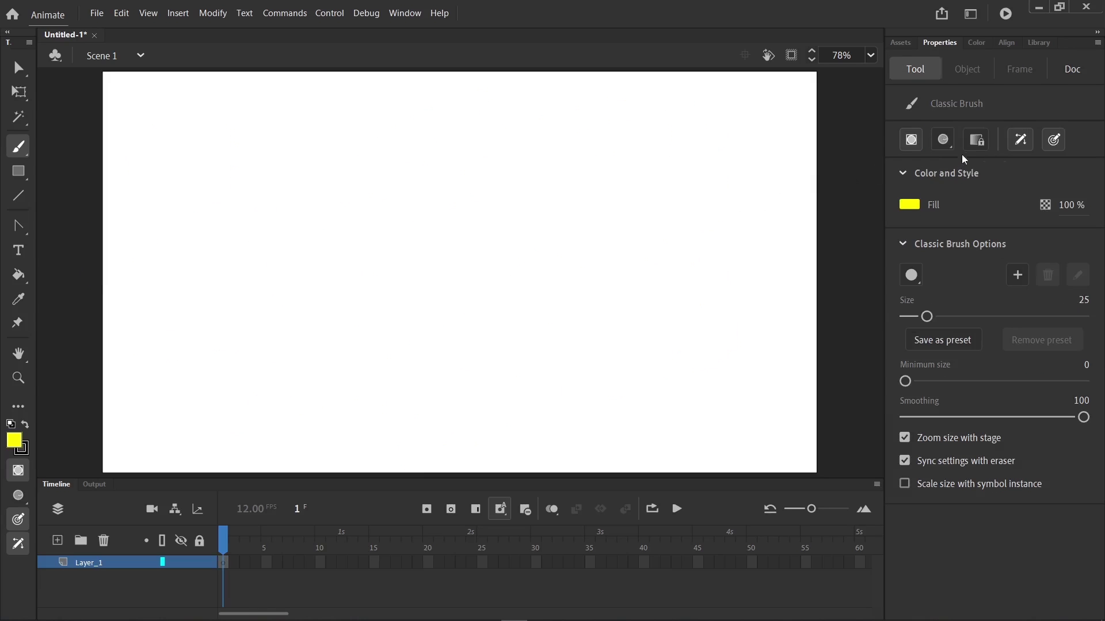
# Set the brush mode to Paint Normal and paint a tilted four-sided yellow outline in the middle of the stage.
pyautogui.click(947, 144)
pyautogui.click(951, 156)
pyautogui.moveTo(396, 177)
pyautogui.mouseDown()
pyautogui.moveTo(550, 123)
pyautogui.moveTo(495, 316)
pyautogui.moveTo(378, 157)
pyautogui.moveTo(471, 164)
pyautogui.mouseUp()
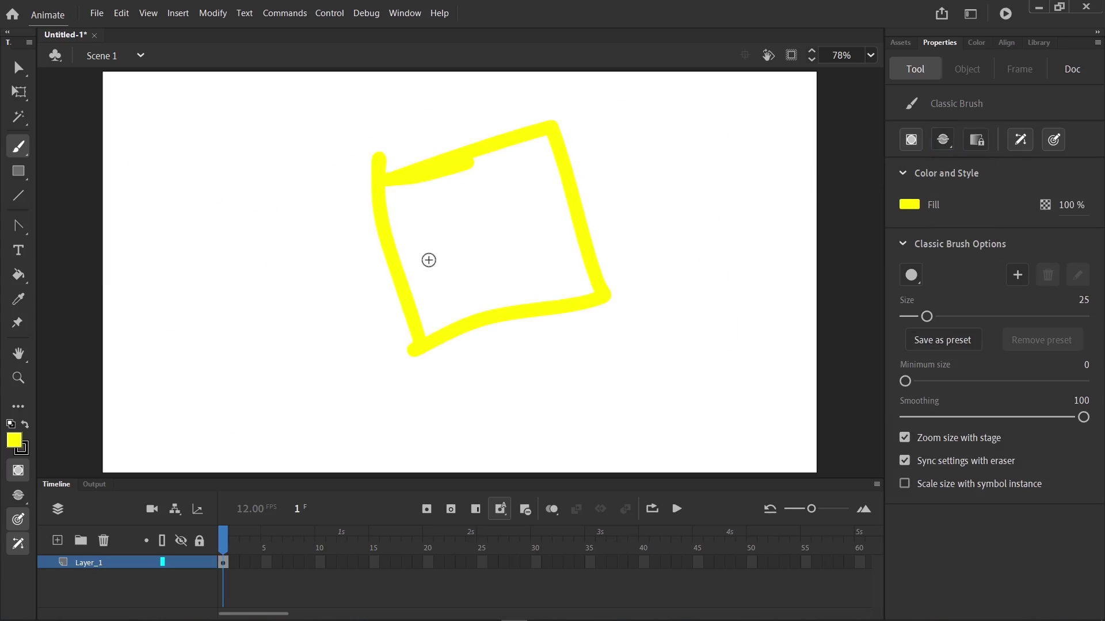
# Move the large yellow drawing object to the right and down, and place the short yellow stroke over its upper-left corner.
pyautogui.press('v')
pyautogui.click(468, 333)
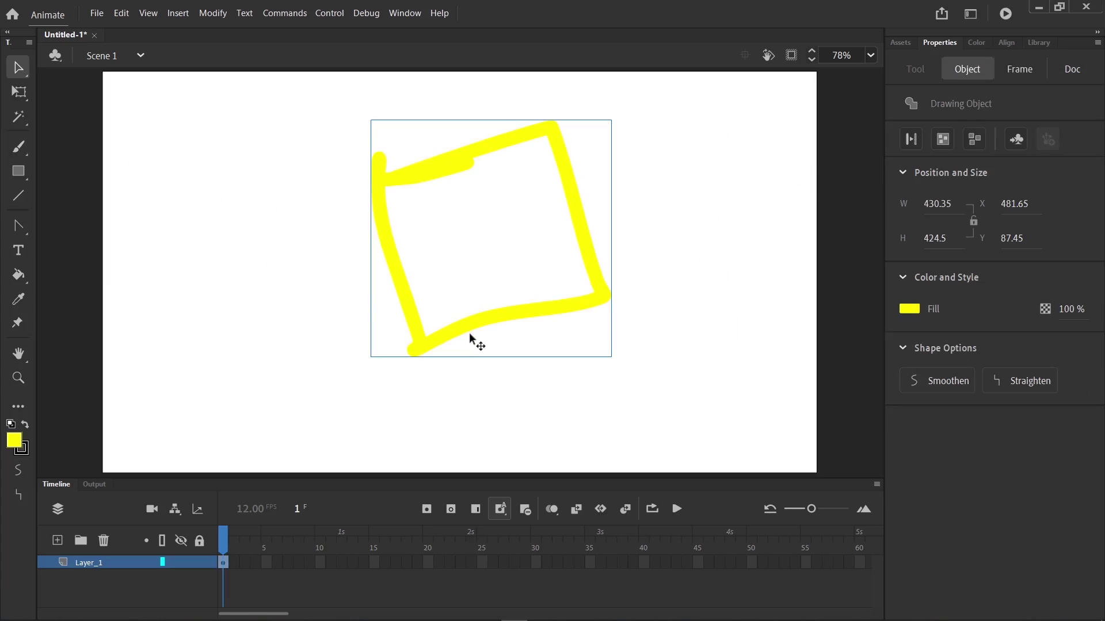
pyautogui.moveTo(459, 324)
pyautogui.mouseDown()
pyautogui.moveTo(485, 352)
pyautogui.moveTo(554, 341)
pyautogui.moveTo(602, 356)
pyautogui.mouseUp()
pyautogui.click(456, 170)
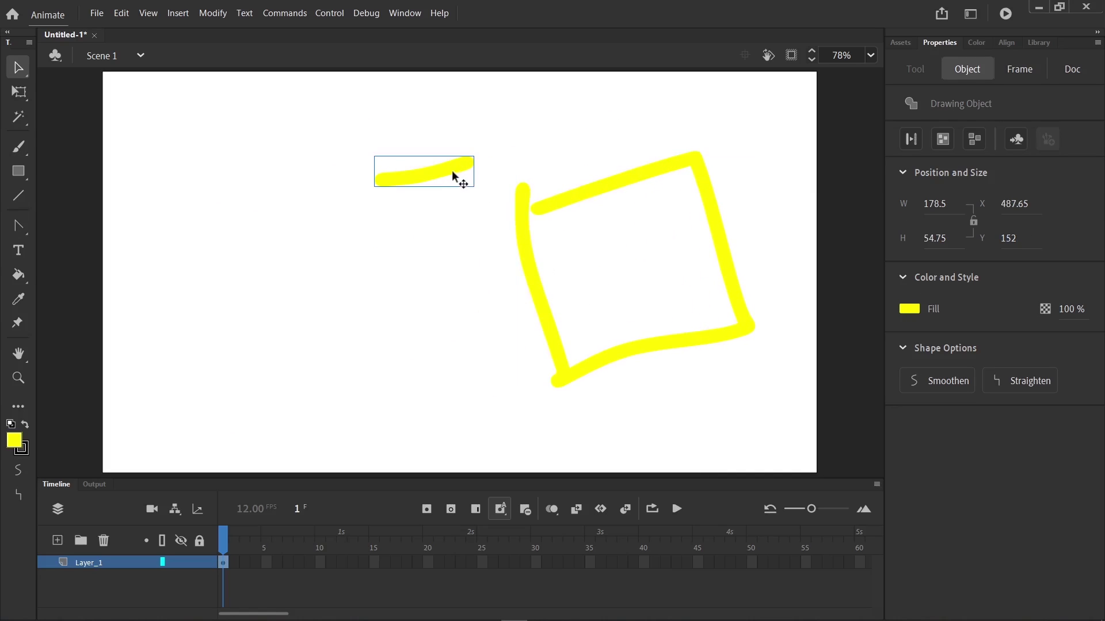
pyautogui.moveTo(457, 171)
pyautogui.mouseDown()
pyautogui.moveTo(575, 202)
pyautogui.moveTo(564, 219)
pyautogui.mouseUp()
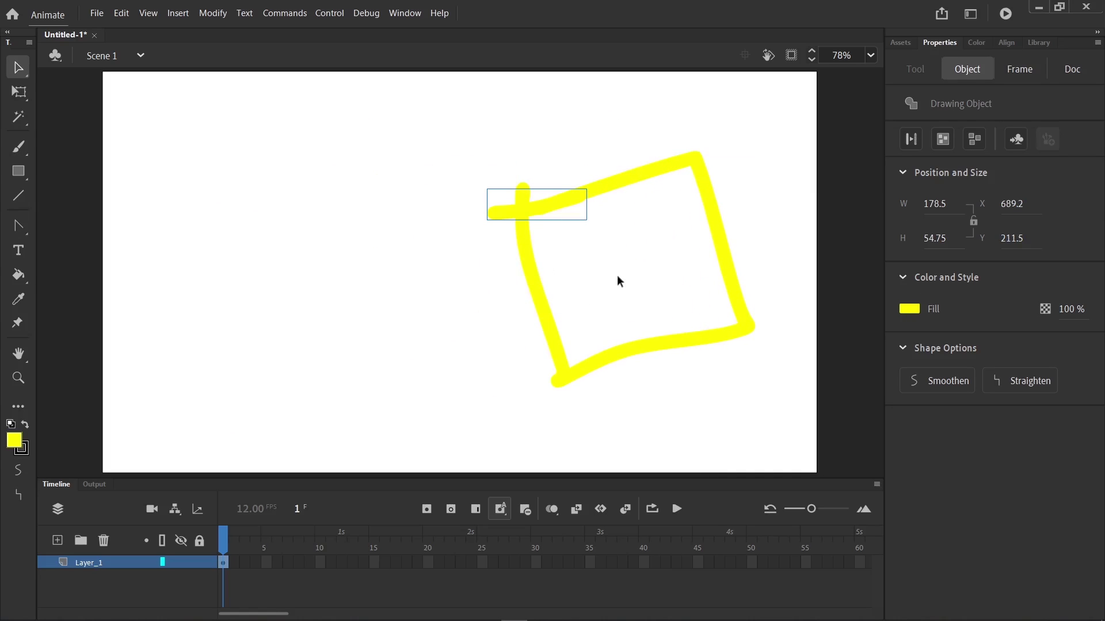
# Clear the stage and paint two curving, looping yellow strokes across it with the Fluid Brush.
pyautogui.press('k')
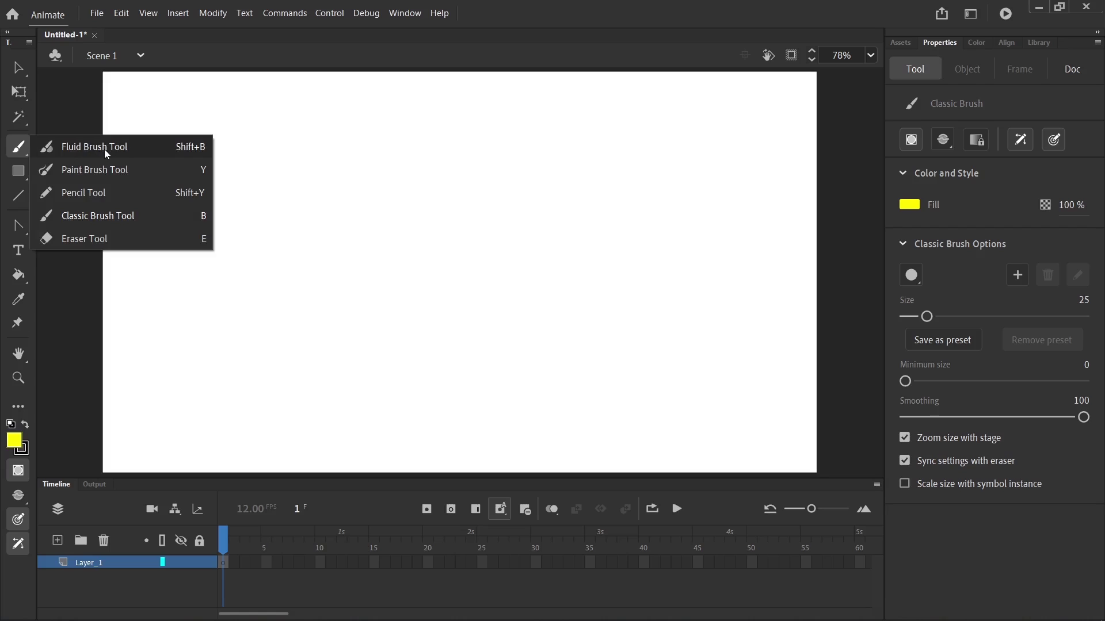
pyautogui.click(105, 149)
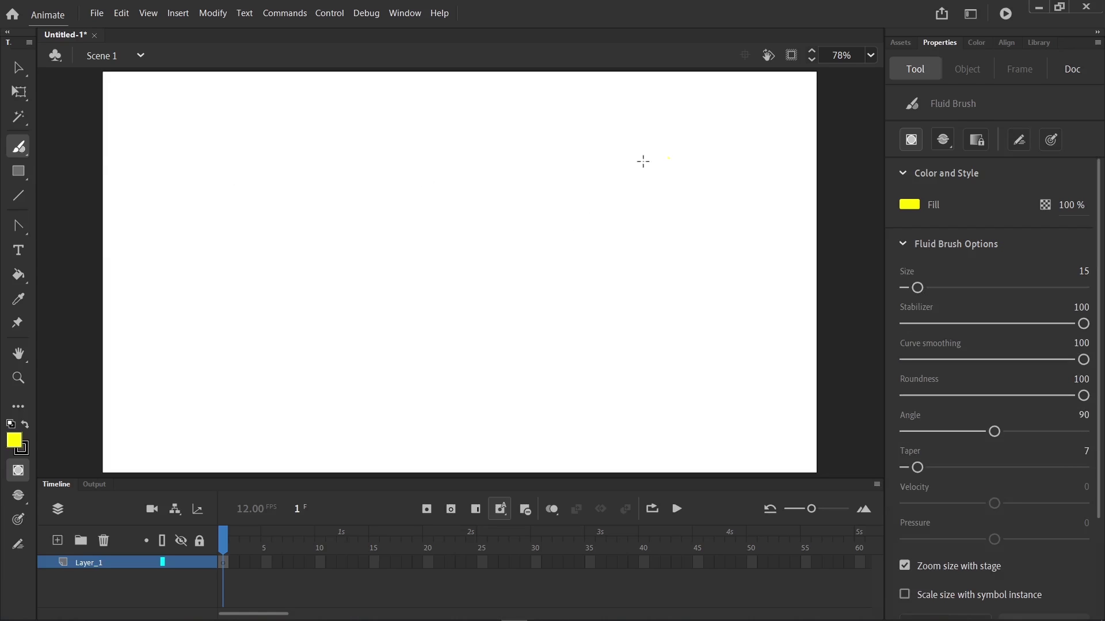
pyautogui.moveTo(643, 161)
pyautogui.mouseDown()
pyautogui.moveTo(476, 267)
pyautogui.moveTo(266, 294)
pyautogui.mouseUp()
pyautogui.moveTo(280, 249)
pyautogui.mouseDown()
pyautogui.moveTo(523, 292)
pyautogui.moveTo(601, 235)
pyautogui.moveTo(597, 361)
pyautogui.moveTo(656, 307)
pyautogui.mouseUp()
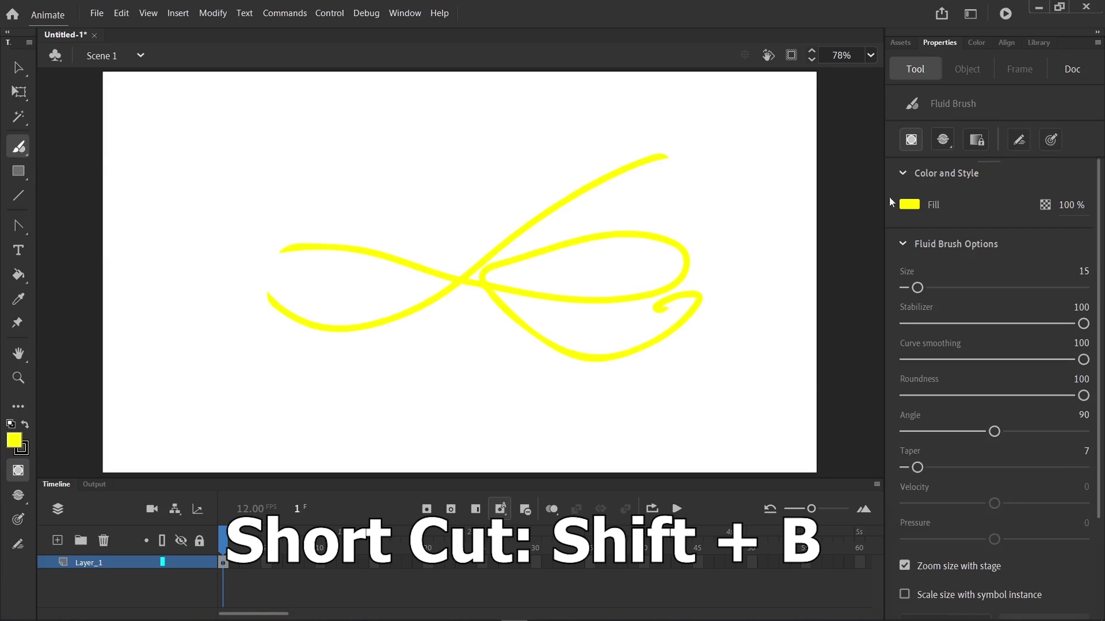
# Set the fill to dark navy and paint a large looping stroke and a long wavy stroke over the yellow ones.
pyautogui.click(906, 204)
pyautogui.click(709, 250)
pyautogui.moveTo(722, 168)
pyautogui.mouseDown()
pyautogui.moveTo(784, 212)
pyautogui.moveTo(387, 372)
pyautogui.mouseUp()
pyautogui.moveTo(368, 334)
pyautogui.mouseDown()
pyautogui.moveTo(597, 348)
pyautogui.moveTo(716, 358)
pyautogui.mouseUp()
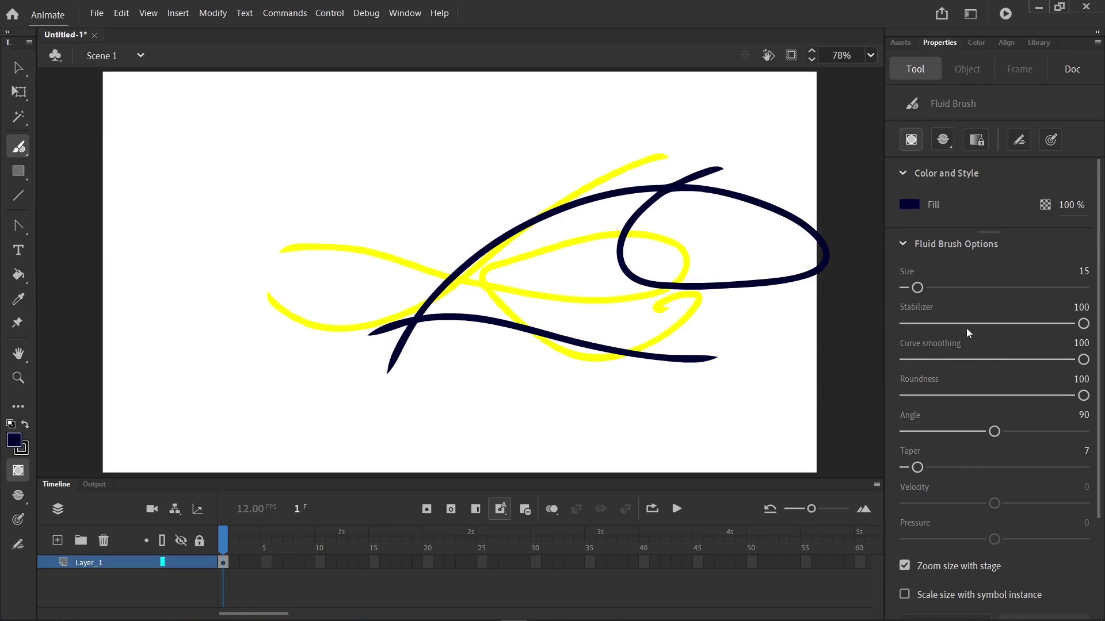
# Set the Fluid Brush size to 2 with curve smoothing 0, and paint a small looping stroke against the upper-left edge of the navy line.
pyautogui.moveTo(913, 289); pyautogui.dragTo(1016, 296)
pyautogui.moveTo(951, 323); pyautogui.dragTo(1102, 331)
pyautogui.moveTo(996, 359); pyautogui.dragTo(1093, 360)
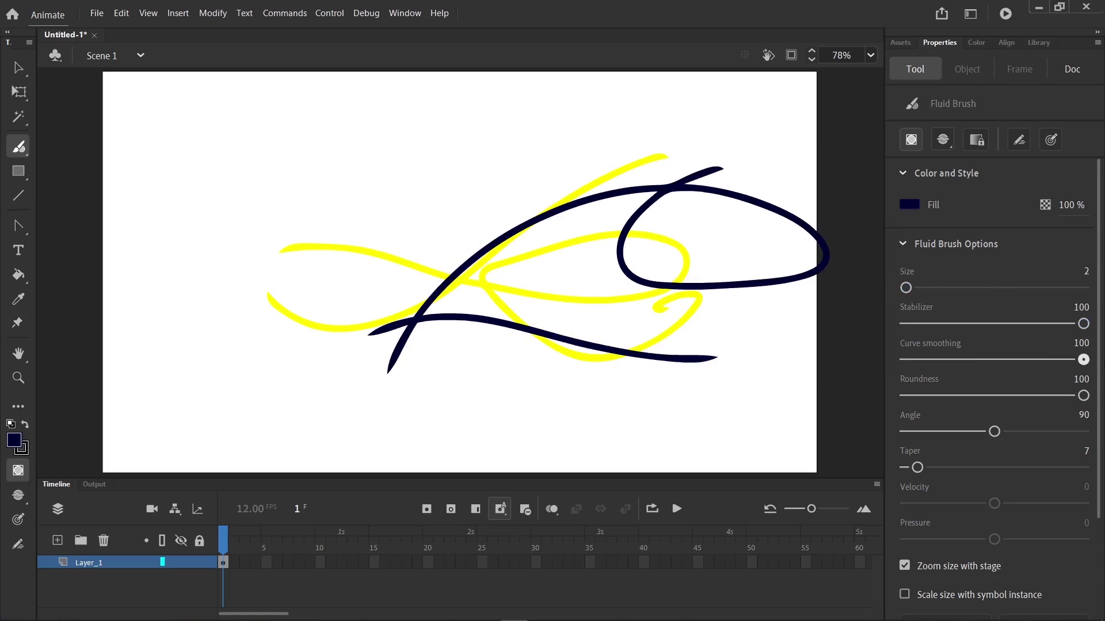
pyautogui.moveTo(928, 361); pyautogui.dragTo(901, 360)
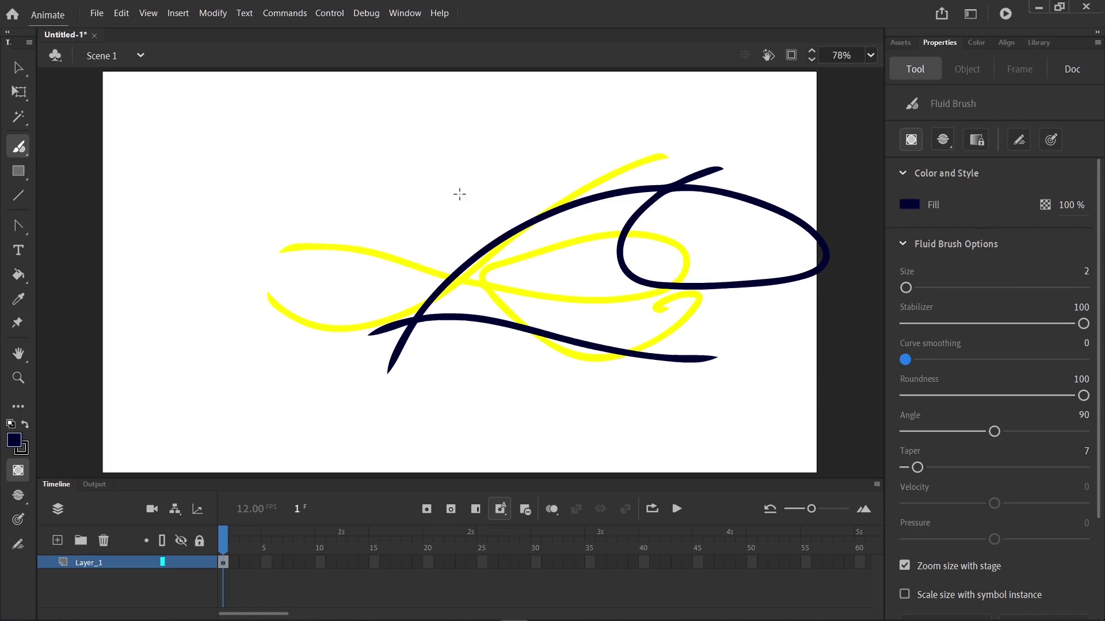
pyautogui.hotkey('ctrl', '=')
pyautogui.hotkey('ctrl', '=')
pyautogui.hotkey('ctrl', '=')
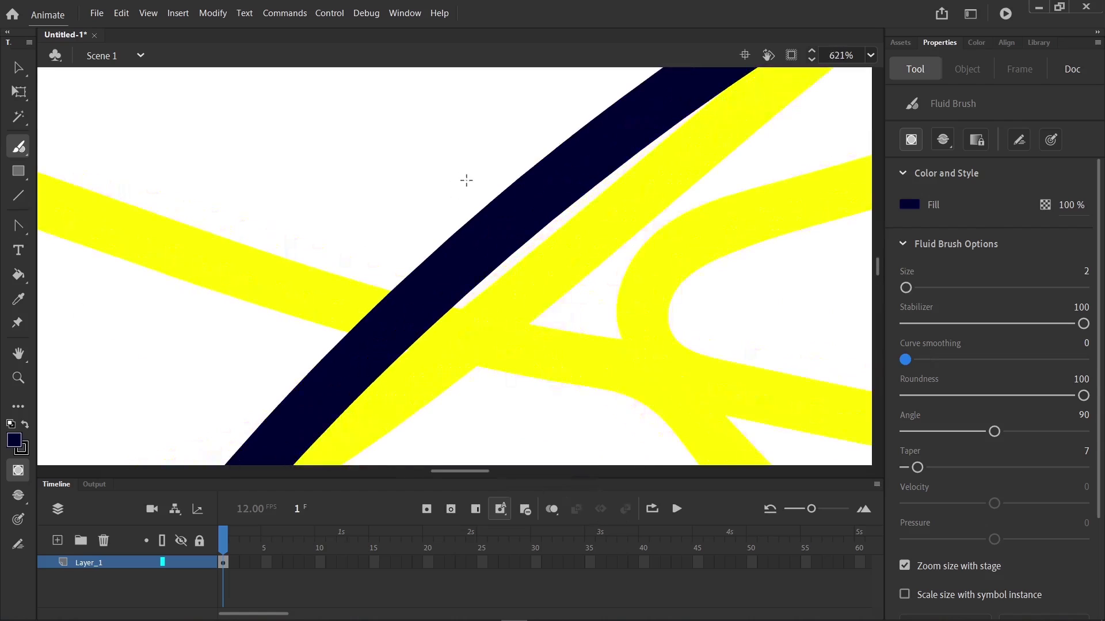
pyautogui.moveTo(466, 179)
pyautogui.mouseDown()
pyautogui.moveTo(242, 185)
pyautogui.moveTo(447, 297)
pyautogui.moveTo(288, 233)
pyautogui.moveTo(361, 303)
pyautogui.mouseUp()
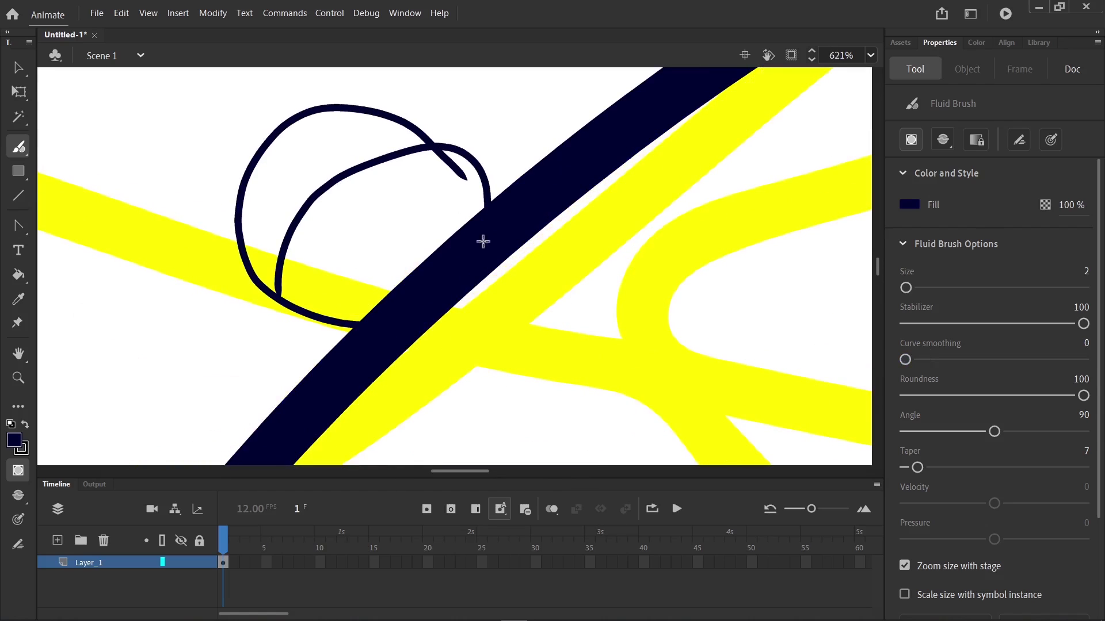
# Set curve smoothing to 100 and paint a large circle beside the looping stroke and two small circles inside it.
pyautogui.moveTo(965, 362); pyautogui.dragTo(1099, 352)
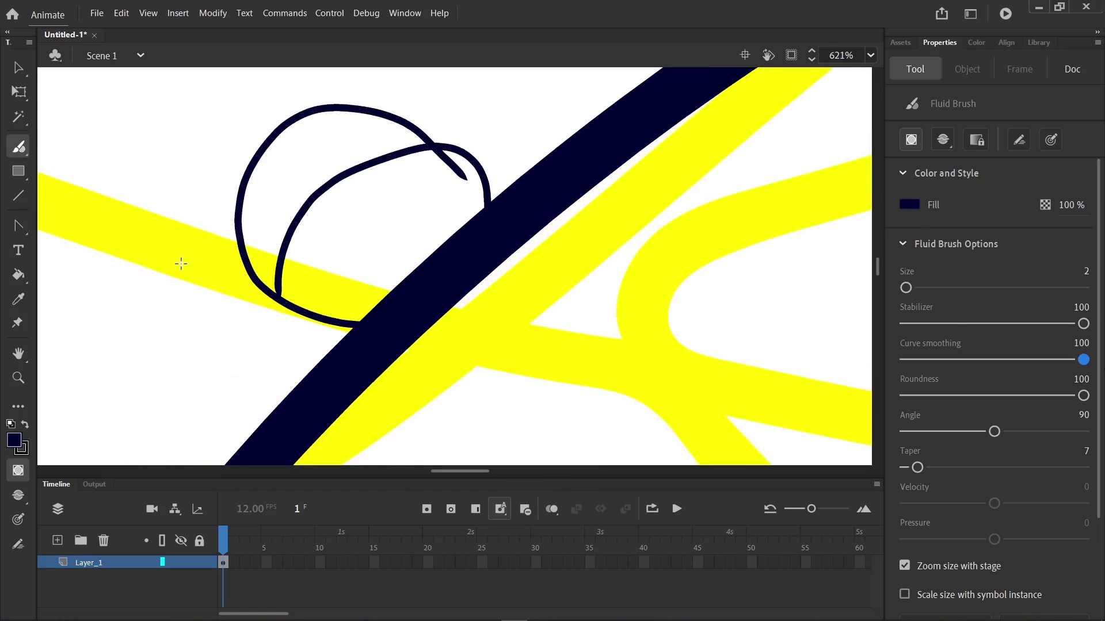
pyautogui.moveTo(205, 240)
pyautogui.mouseDown()
pyautogui.moveTo(52, 328)
pyautogui.moveTo(133, 214)
pyautogui.moveTo(158, 249)
pyautogui.mouseUp()
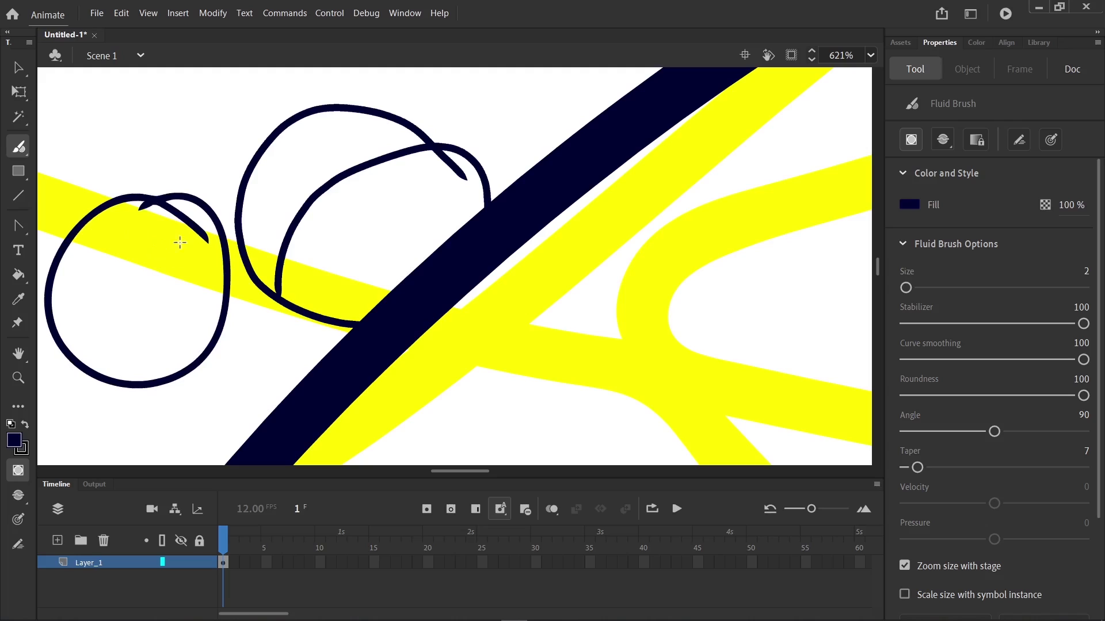
pyautogui.moveTo(278, 204)
pyautogui.mouseDown()
pyautogui.moveTo(266, 200)
pyautogui.moveTo(298, 227)
pyautogui.moveTo(282, 252)
pyautogui.mouseUp()
pyautogui.moveTo(397, 200)
pyautogui.mouseDown()
pyautogui.moveTo(374, 198)
pyautogui.moveTo(385, 240)
pyautogui.moveTo(409, 217)
pyautogui.moveTo(373, 199)
pyautogui.mouseUp()
# Paint a small circle with a dab inside at curve smoothing 0, and a dab in the neighbouring circle at curve smoothing 100.
pyautogui.moveTo(1006, 359); pyautogui.dragTo(893, 359)
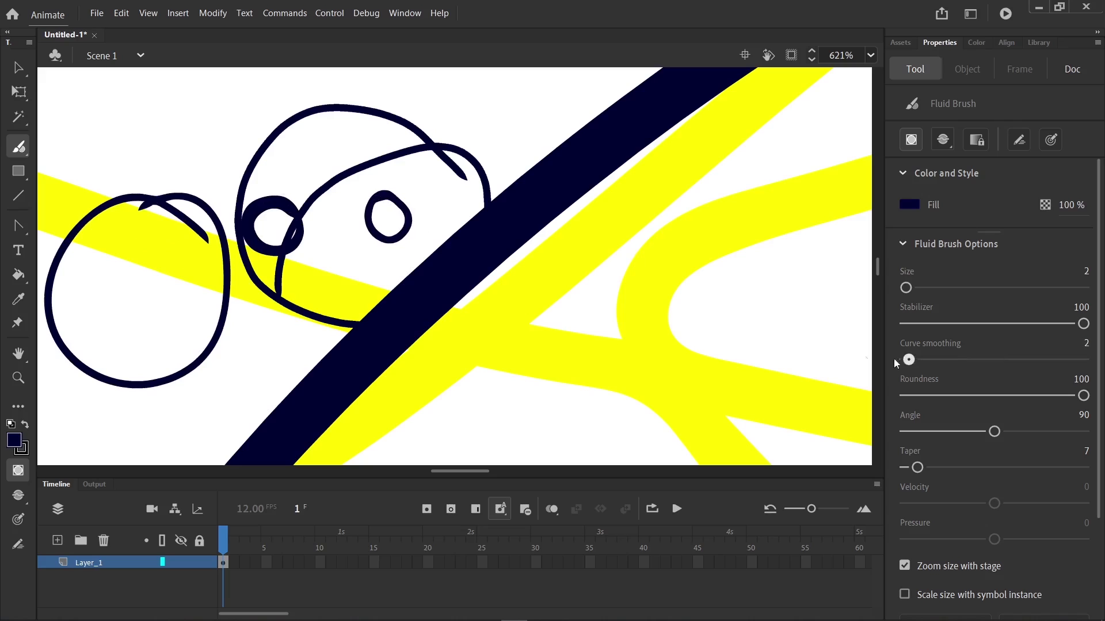
pyautogui.moveTo(450, 190)
pyautogui.mouseDown()
pyautogui.moveTo(418, 200)
pyautogui.moveTo(453, 220)
pyautogui.moveTo(445, 185)
pyautogui.moveTo(418, 218)
pyautogui.mouseUp()
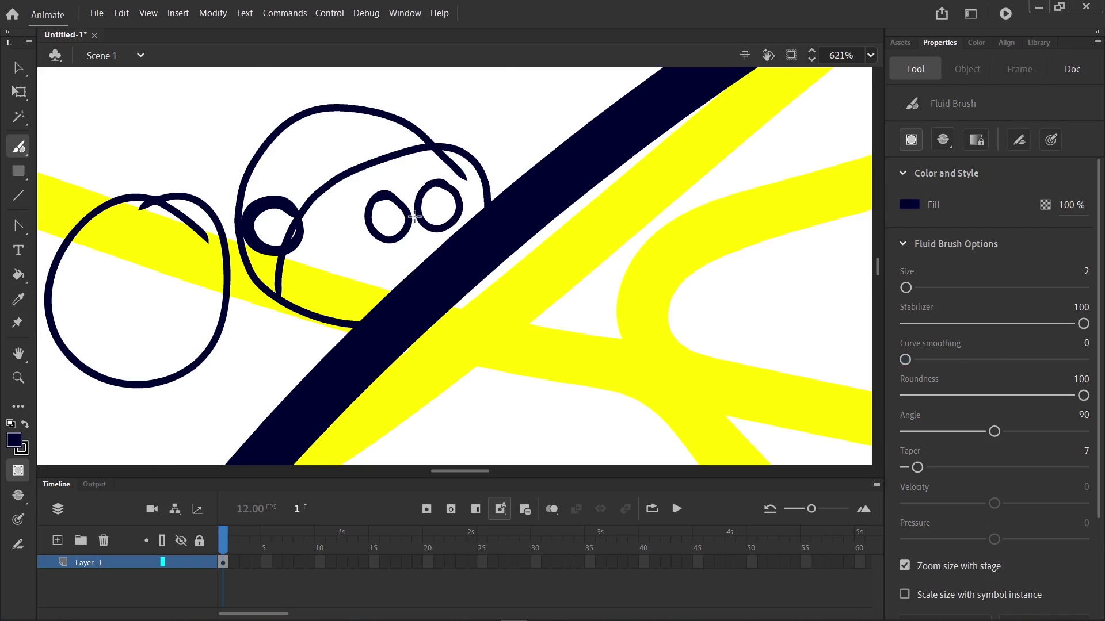
pyautogui.hotkey('ctrl', '=')
pyautogui.hotkey('ctrl', '=')
pyautogui.moveTo(348, 208); pyautogui.dragTo(394, 373)
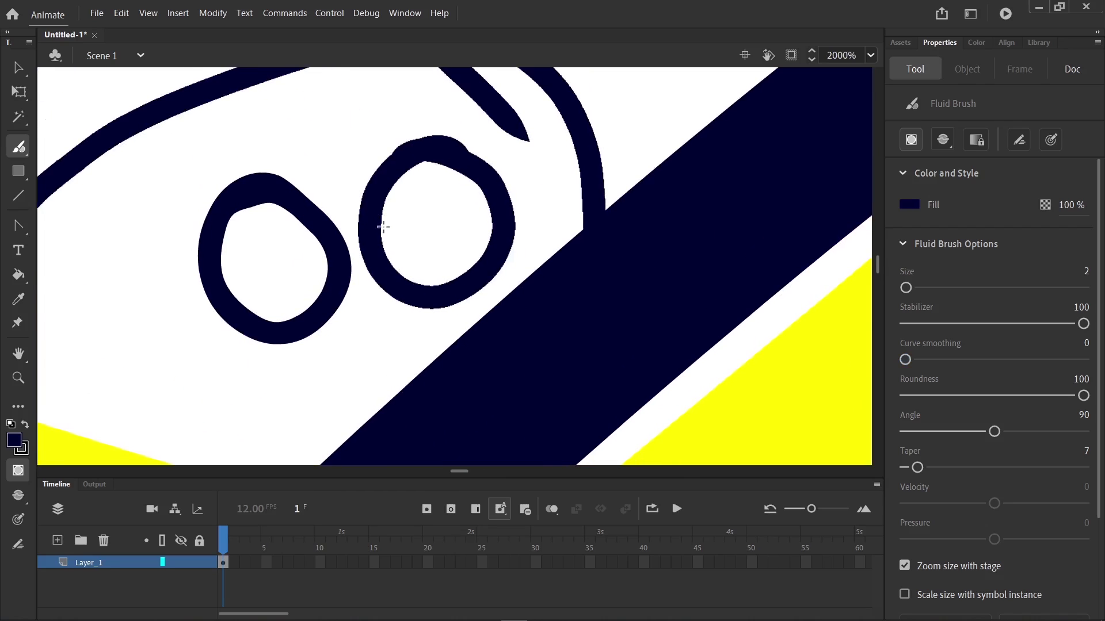
pyautogui.moveTo(450, 194); pyautogui.dragTo(401, 220)
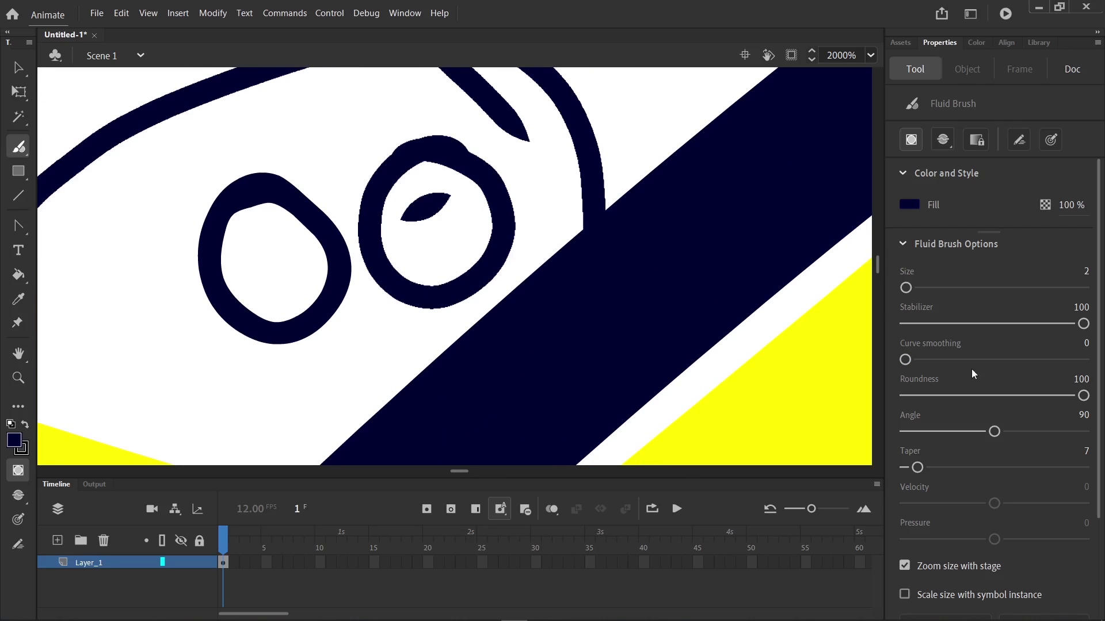
pyautogui.moveTo(974, 357); pyautogui.dragTo(1088, 360)
pyautogui.moveTo(298, 249); pyautogui.dragTo(243, 285)
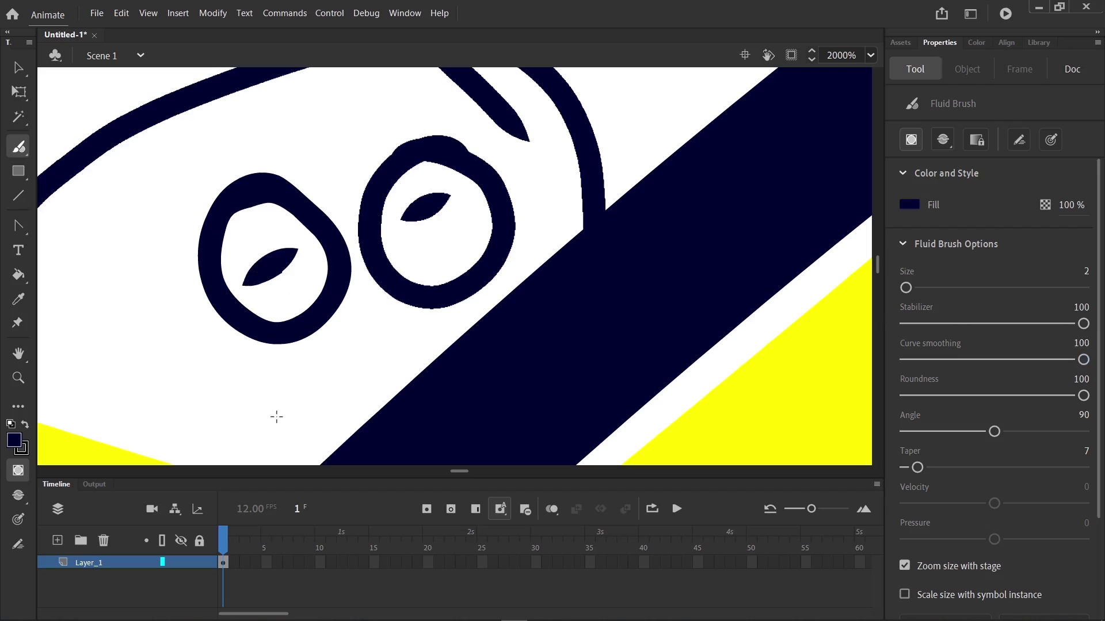
# Delete all artwork on the stage and turn off object drawing mode.
pyautogui.hotkey('ctrl', '2')
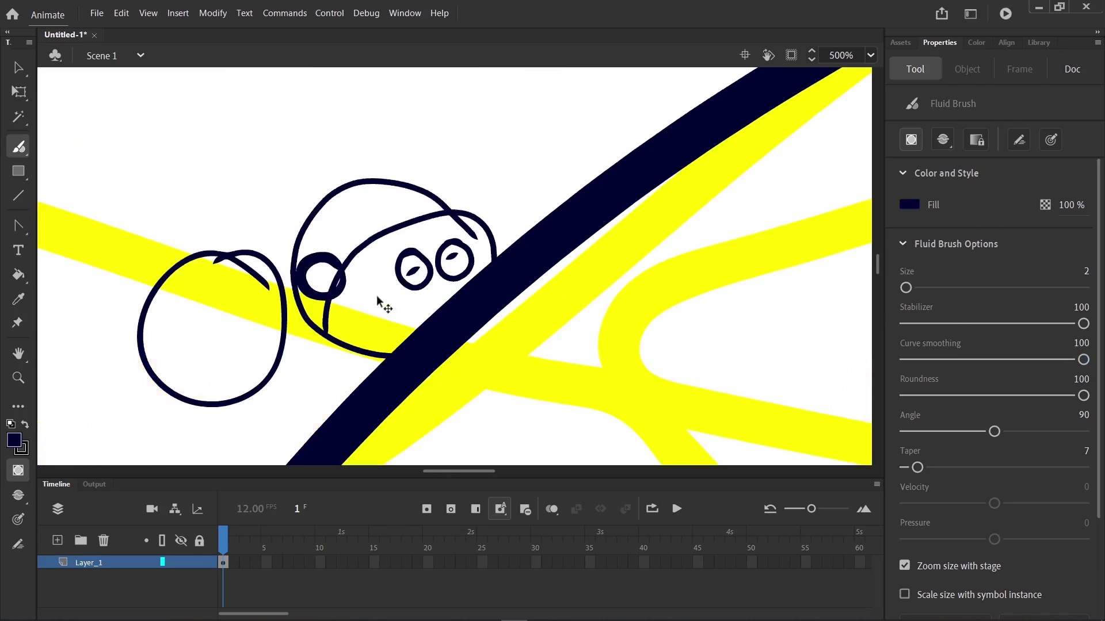
pyautogui.hotkey('ctrl', '=')
pyautogui.hotkey('ctrl', '-')
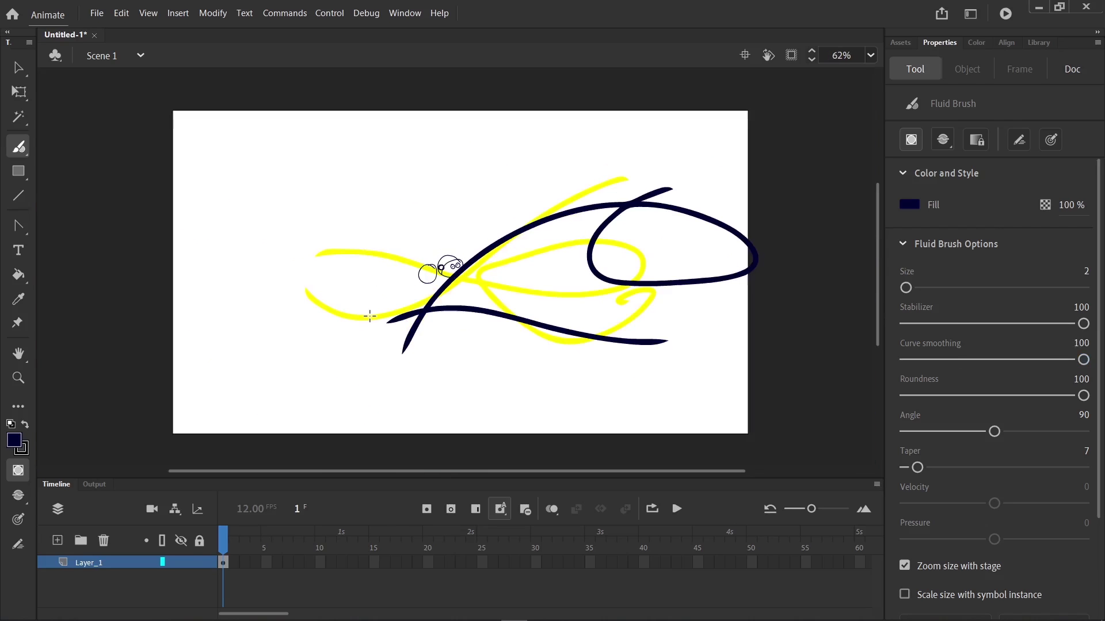
pyautogui.hotkey('ctrl', 'a')
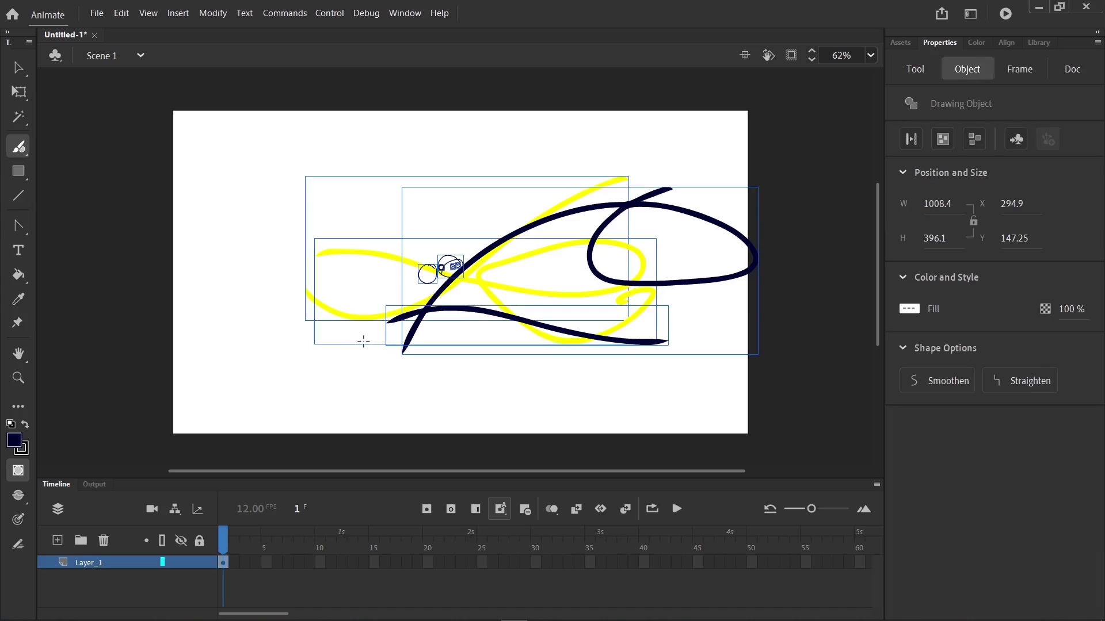
pyautogui.press('Delete')
pyautogui.click(909, 143)
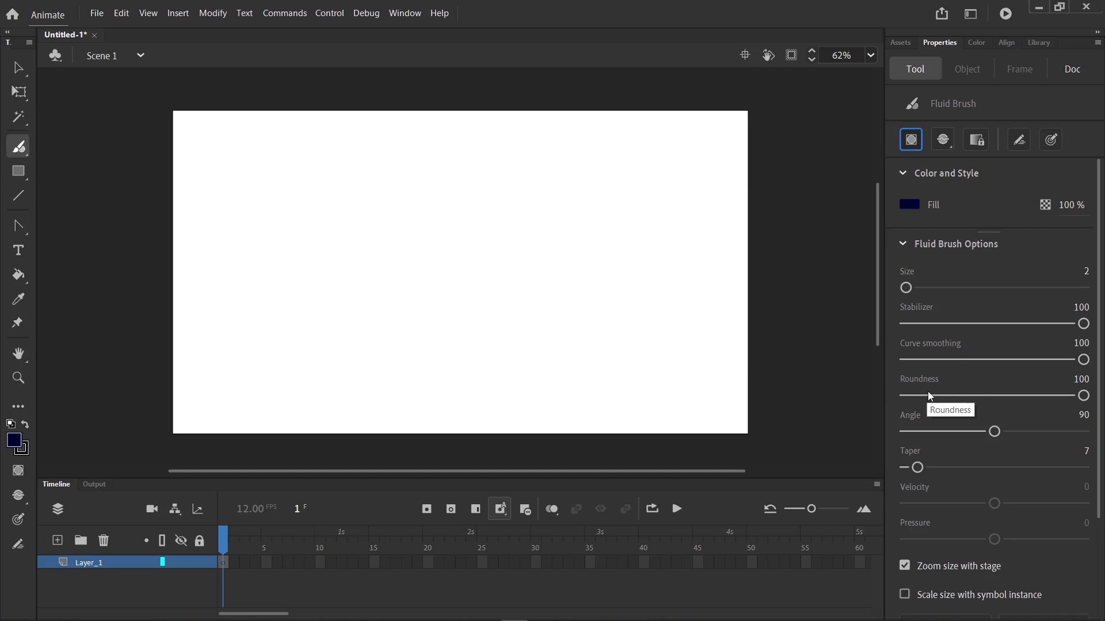
# Set the brush roundness to 37 and paint a thin winding navy stroke across the lower half of the stage.
pyautogui.moveTo(928, 395); pyautogui.dragTo(965, 395)
pyautogui.moveTo(662, 325)
pyautogui.mouseDown()
pyautogui.moveTo(371, 326)
pyautogui.moveTo(375, 381)
pyautogui.mouseUp()
pyautogui.hotkey('ctrl', '=')
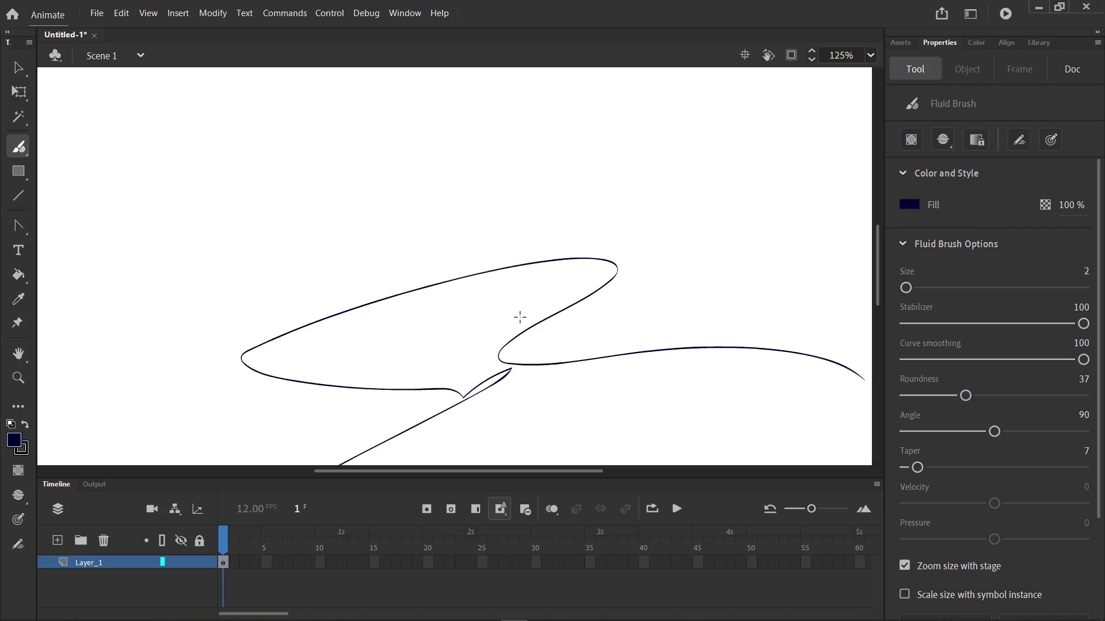
# Increase the brush size to 16 and paint a long folded stroke above the thin line and a near-vertical stroke crossing its right end.
pyautogui.press(']')
pyautogui.press(']')
pyautogui.press(']')
pyautogui.press(']')
pyautogui.press(']')
pyautogui.press(']')
pyautogui.press(']')
pyautogui.press(']')
pyautogui.press(']')
pyautogui.press(']')
pyautogui.press(']')
pyautogui.press(']')
pyautogui.press(']')
pyautogui.moveTo(616, 181)
pyautogui.mouseDown()
pyautogui.moveTo(241, 317)
pyautogui.moveTo(298, 320)
pyautogui.moveTo(806, 182)
pyautogui.mouseUp()
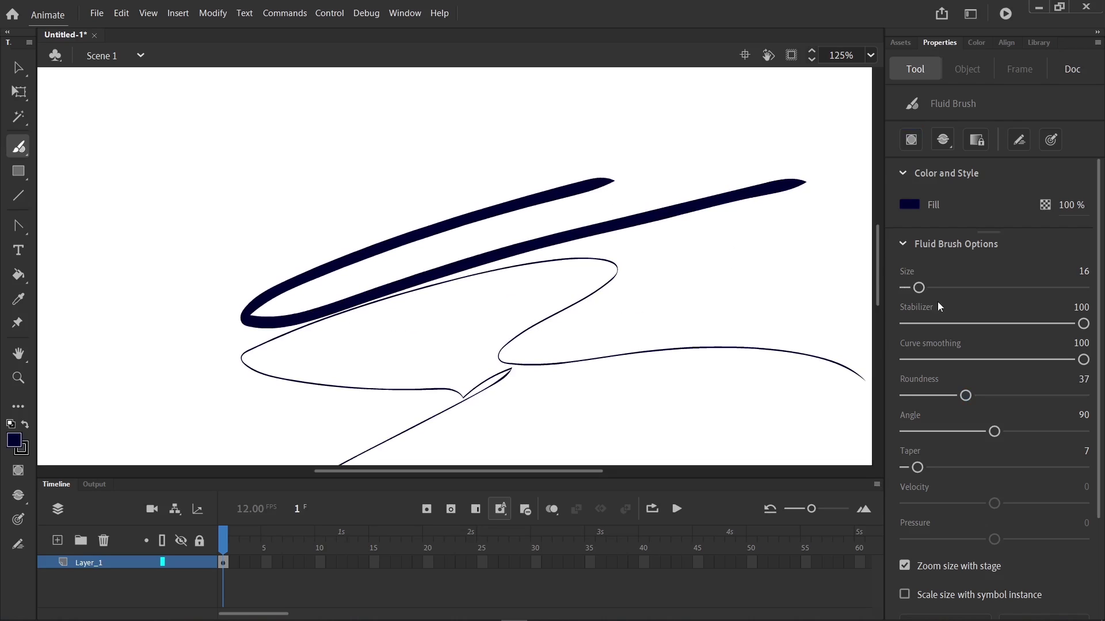
pyautogui.moveTo(780, 421); pyautogui.dragTo(791, 231)
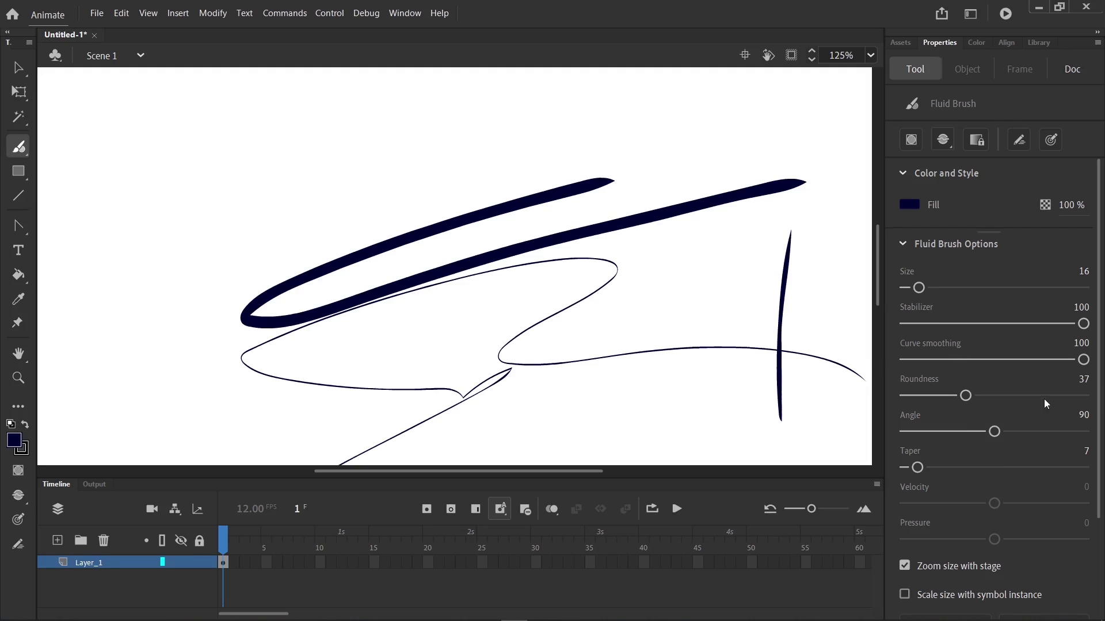
# Set the roundness to 100, paint a diagonal and several near-vertical strokes over the thin line, and clear the stage.
pyautogui.moveTo(1044, 399); pyautogui.dragTo(1084, 396)
pyautogui.moveTo(710, 286); pyautogui.dragTo(493, 413)
pyautogui.moveTo(649, 284); pyautogui.dragTo(649, 419)
pyautogui.hotkey('ctrl', 'a')
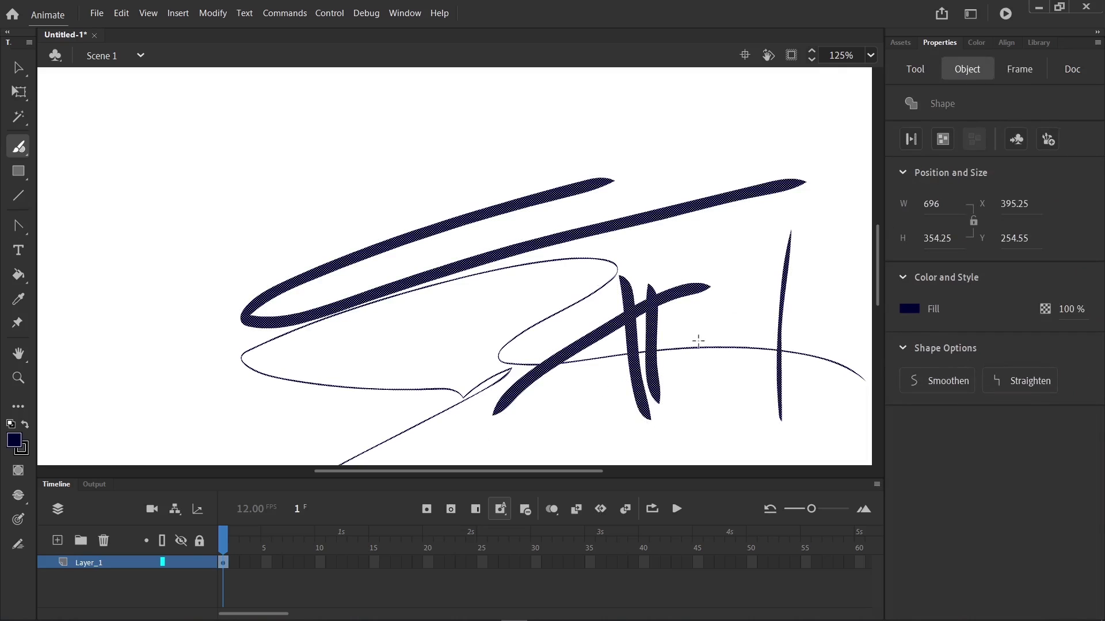
pyautogui.press('Delete')
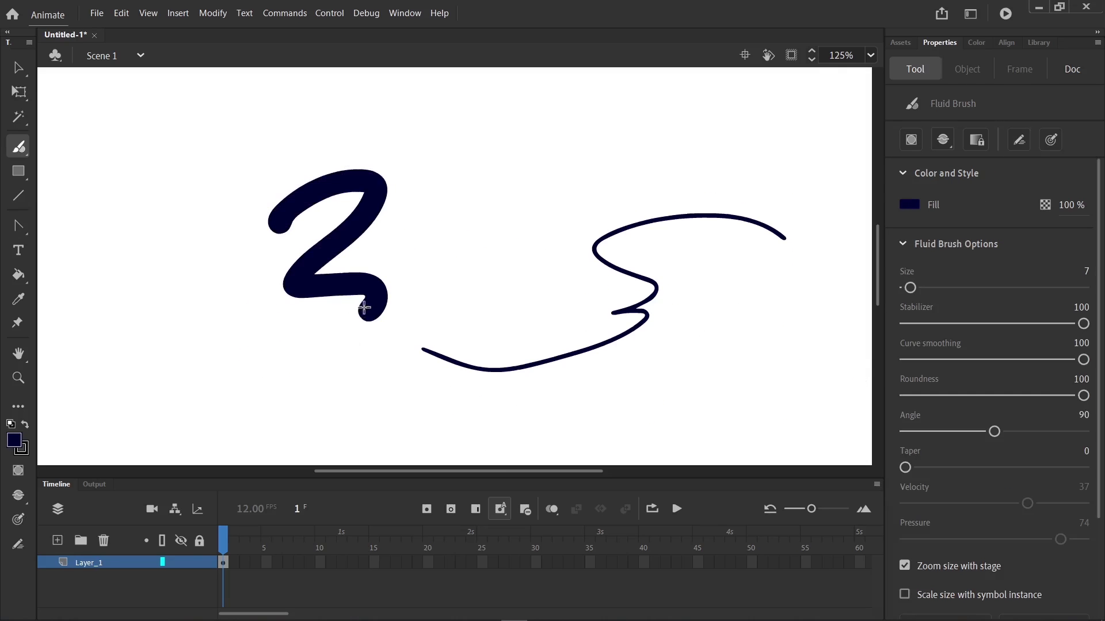
# Set the brush size to 21 and paint a zigzag between the existing strokes and a short hooked stroke at the lower left.
pyautogui.press(']')
pyautogui.moveTo(455, 165); pyautogui.dragTo(449, 363)
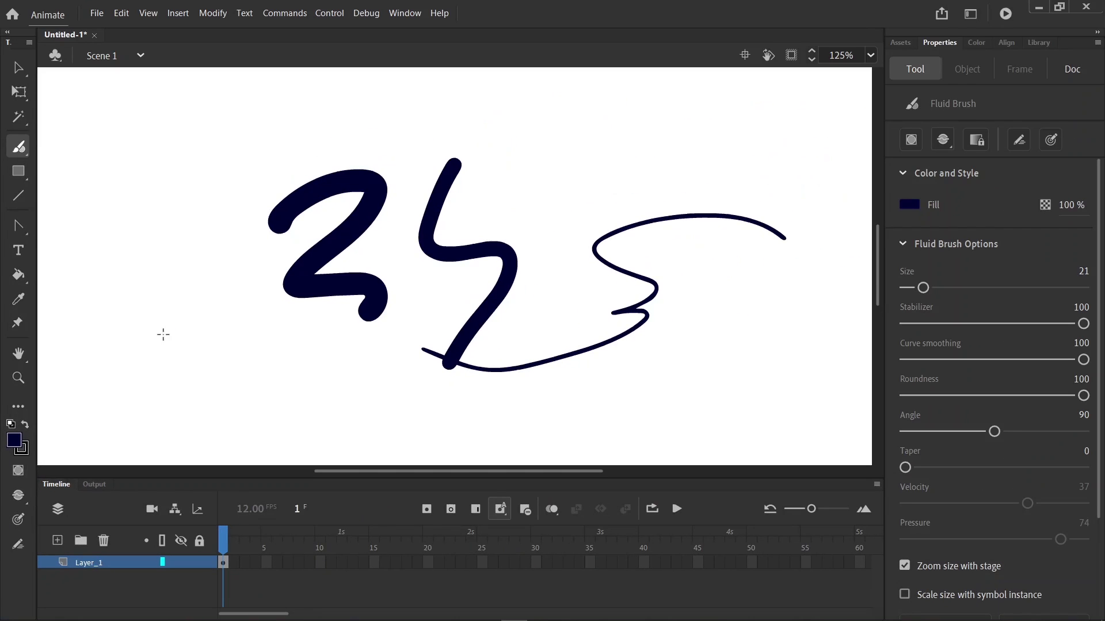
pyautogui.moveTo(163, 330); pyautogui.dragTo(226, 358)
# Paint a brown diagonal stroke on the left of the stage and a purple stroke crossing its lower end.
pyautogui.click(8, 443)
pyautogui.click(99, 373)
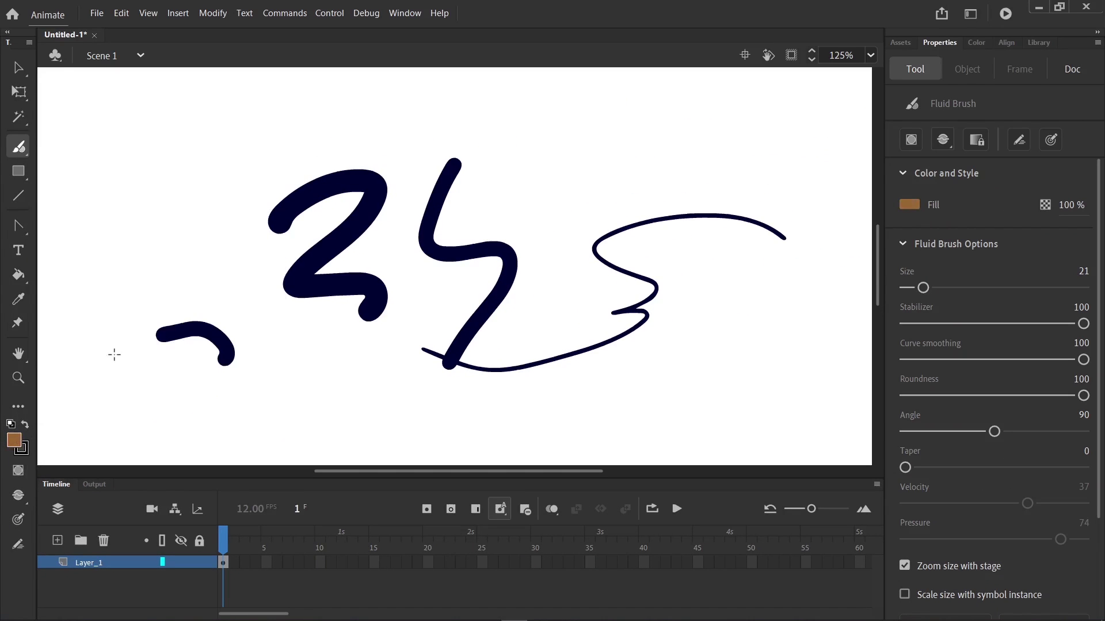
pyautogui.moveTo(123, 332); pyautogui.dragTo(234, 172)
pyautogui.click(15, 440)
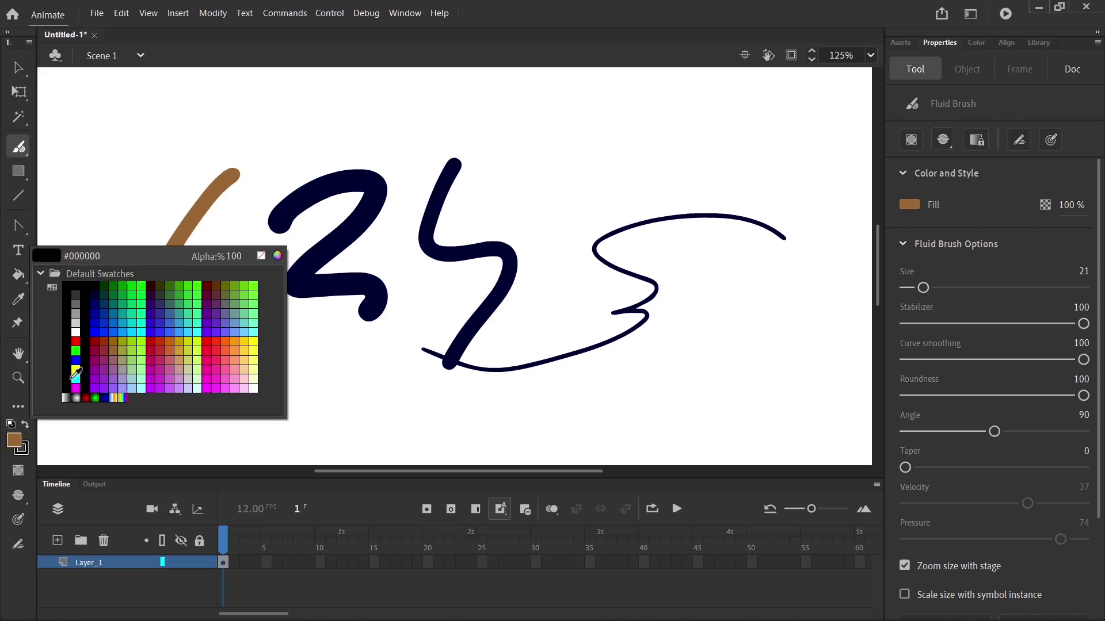
pyautogui.click(98, 366)
pyautogui.moveTo(97, 304); pyautogui.dragTo(270, 377)
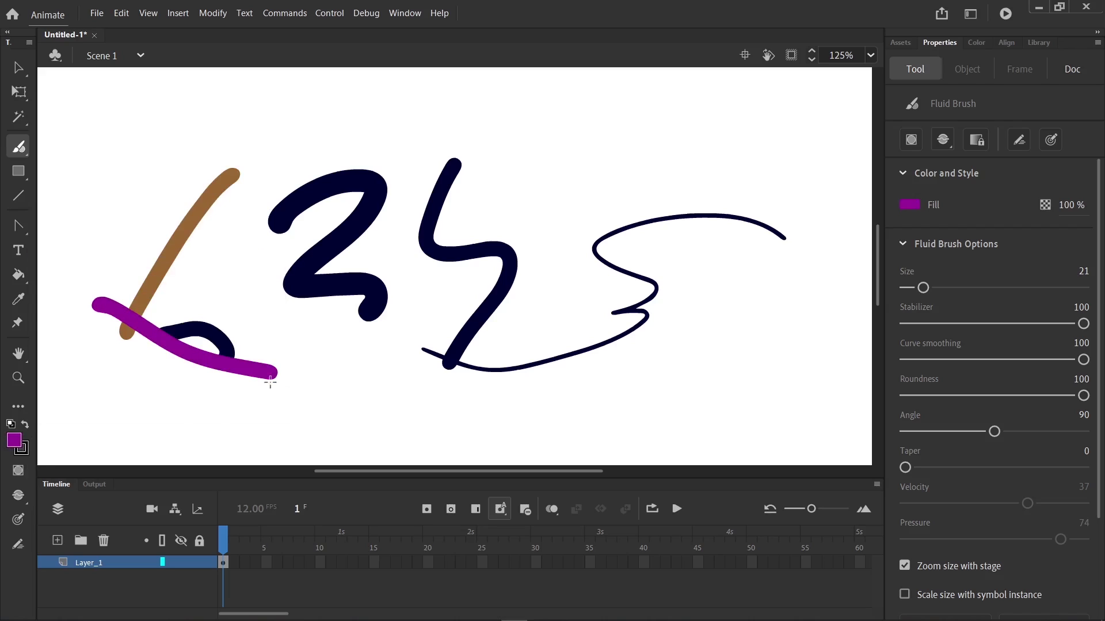
# Set the stroke color to bright green and paint purple Fluid Brush curves above, across and below the navy shapes.
pyautogui.click(28, 453)
pyautogui.click(103, 373)
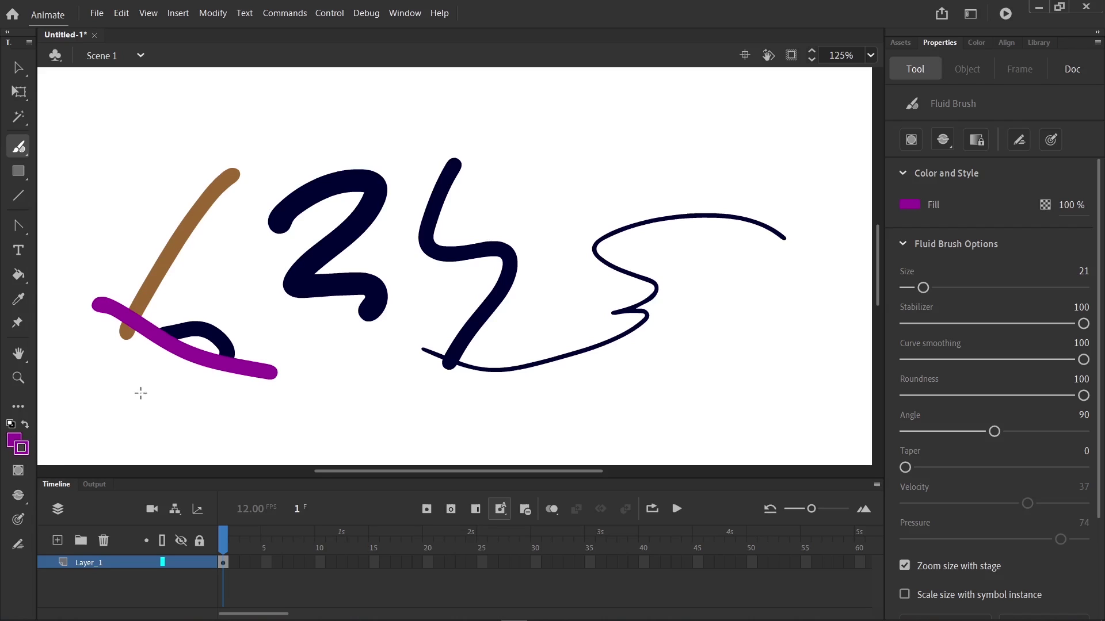
pyautogui.click(21, 448)
pyautogui.click(93, 386)
pyautogui.moveTo(282, 175)
pyautogui.mouseDown()
pyautogui.moveTo(311, 160)
pyautogui.moveTo(678, 173)
pyautogui.moveTo(403, 358)
pyautogui.mouseUp()
pyautogui.moveTo(397, 396); pyautogui.dragTo(299, 397)
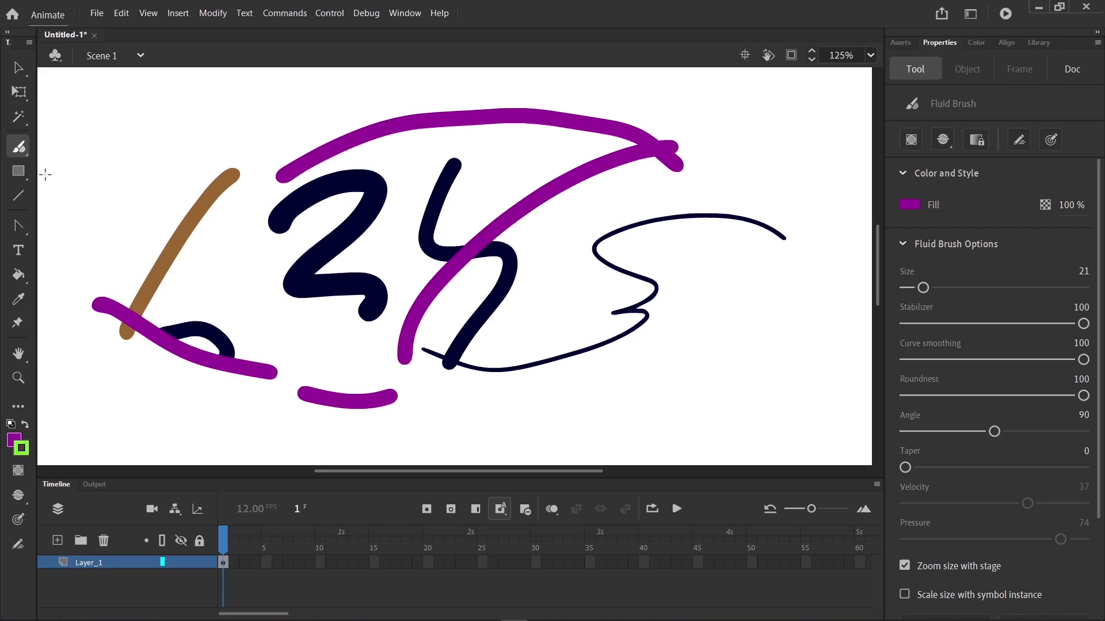
# With the Paint Brush, draw a looping green line across the artwork and a blue curve over the brown stroke.
pyautogui.press('y')
pyautogui.moveTo(96, 172)
pyautogui.mouseDown()
pyautogui.moveTo(132, 156)
pyautogui.moveTo(254, 167)
pyautogui.moveTo(459, 223)
pyautogui.moveTo(511, 133)
pyautogui.moveTo(532, 281)
pyautogui.moveTo(694, 204)
pyautogui.moveTo(413, 293)
pyautogui.moveTo(662, 328)
pyautogui.mouseUp()
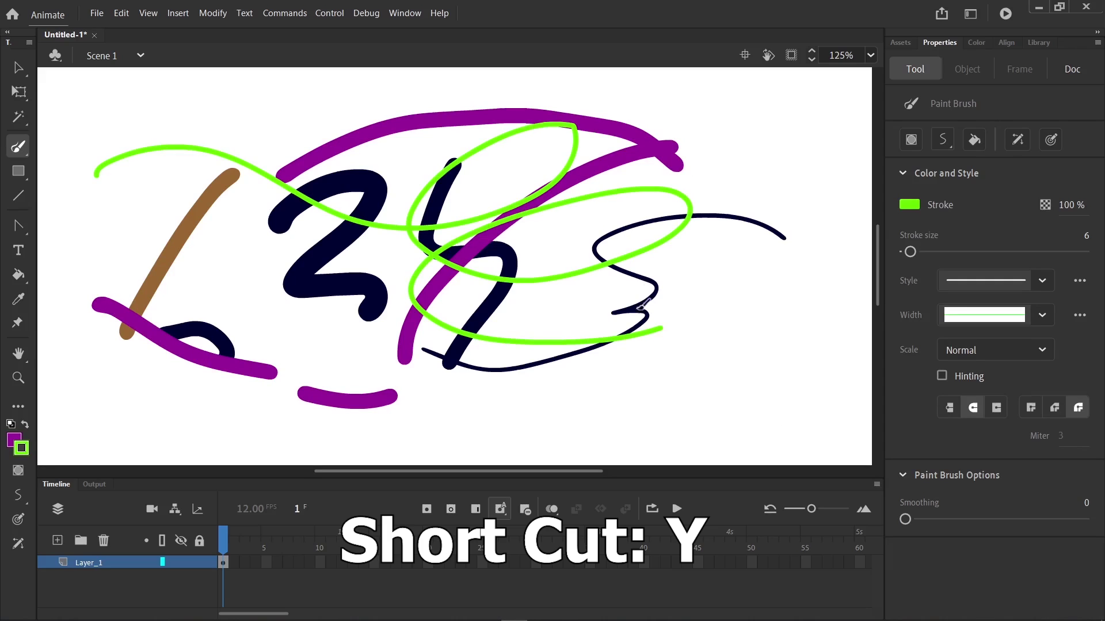
pyautogui.click(21, 448)
pyautogui.click(90, 332)
pyautogui.moveTo(95, 316)
pyautogui.mouseDown()
pyautogui.moveTo(148, 259)
pyautogui.moveTo(248, 218)
pyautogui.mouseUp()
# Draw a purple rectangle with a blue outline over the lower-left artwork, and paint blue Paint Brush scribbles beside and across it.
pyautogui.press('r')
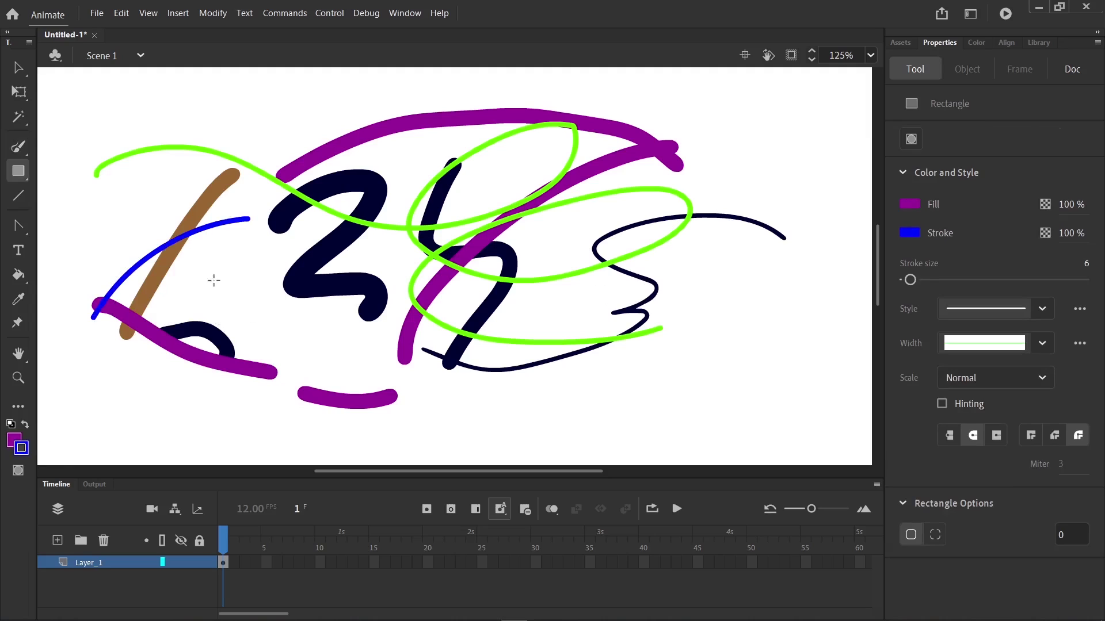
pyautogui.moveTo(208, 277); pyautogui.dragTo(365, 417)
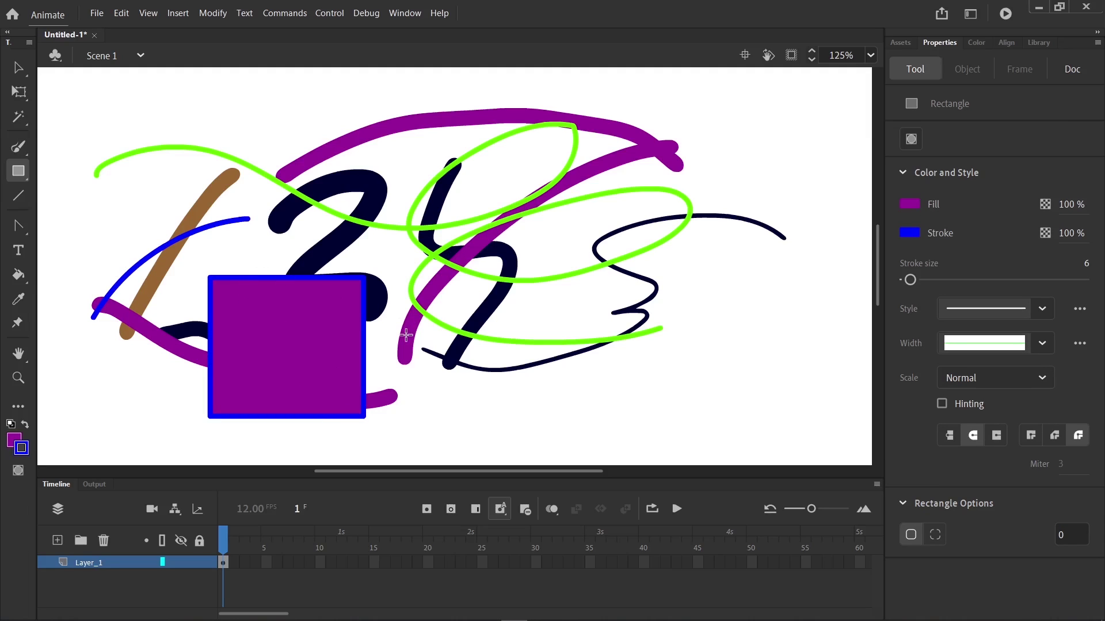
pyautogui.press('y')
pyautogui.moveTo(368, 344); pyautogui.dragTo(422, 313)
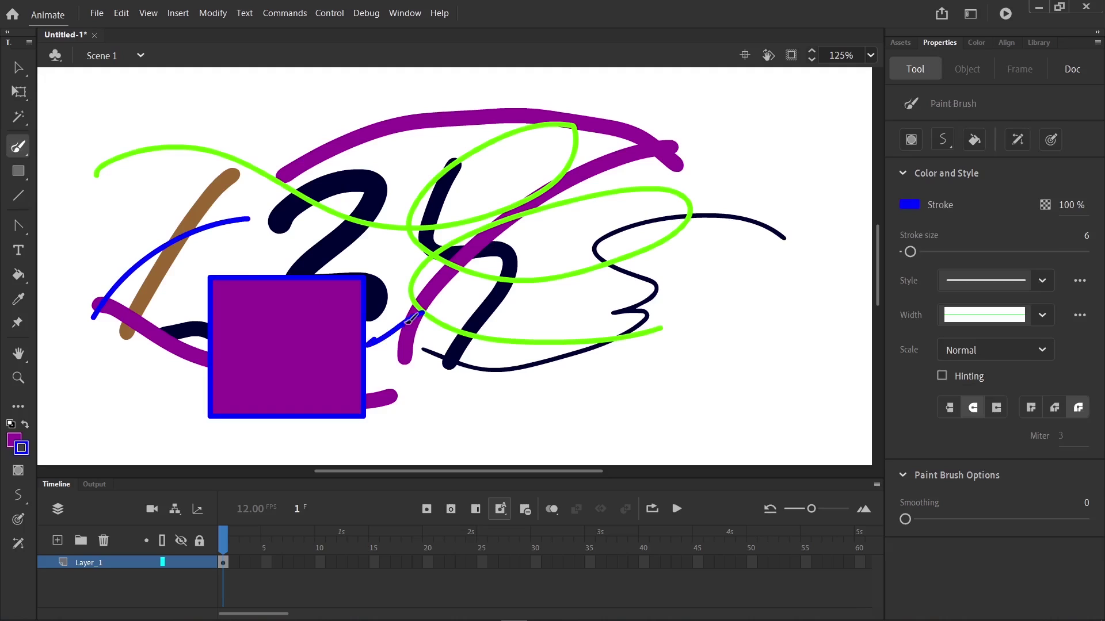
pyautogui.moveTo(359, 401)
pyautogui.mouseDown()
pyautogui.moveTo(358, 374)
pyautogui.moveTo(432, 406)
pyautogui.moveTo(417, 409)
pyautogui.moveTo(305, 364)
pyautogui.moveTo(334, 341)
pyautogui.moveTo(289, 340)
pyautogui.moveTo(318, 325)
pyautogui.moveTo(323, 363)
pyautogui.moveTo(266, 357)
pyautogui.mouseUp()
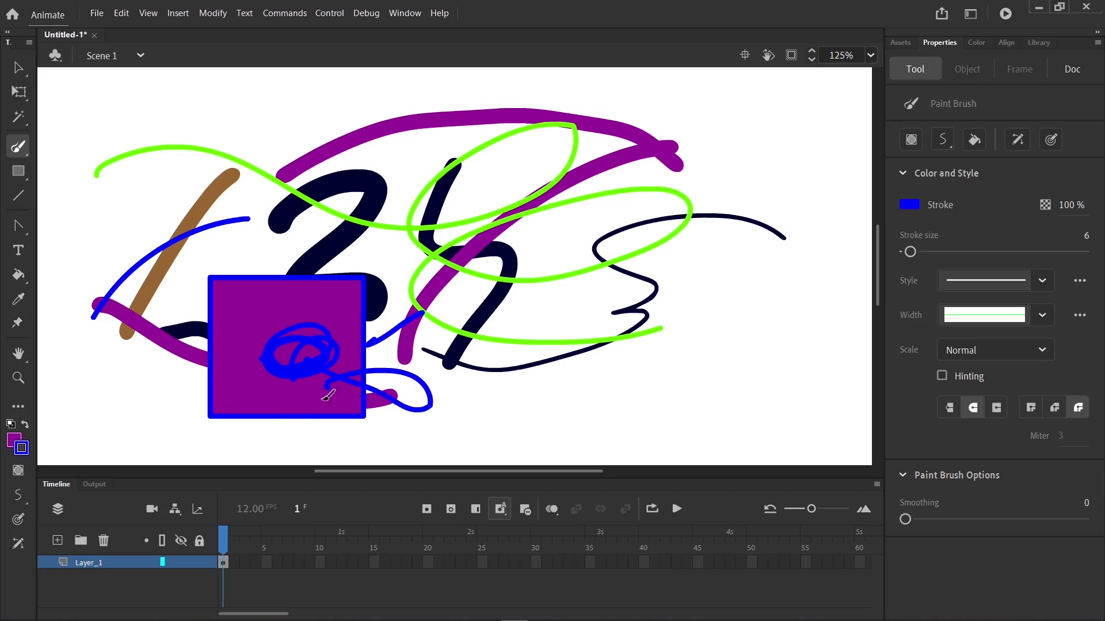
# Clear all artwork from the stage.
pyautogui.hotkey('ctrl', 'a')
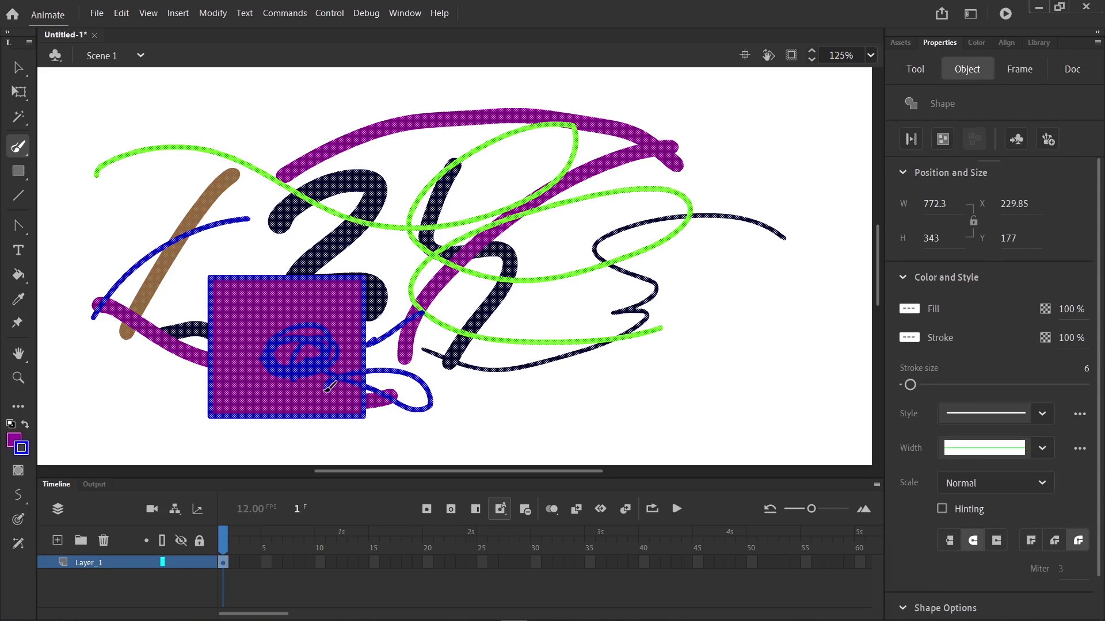
pyautogui.press('Delete')
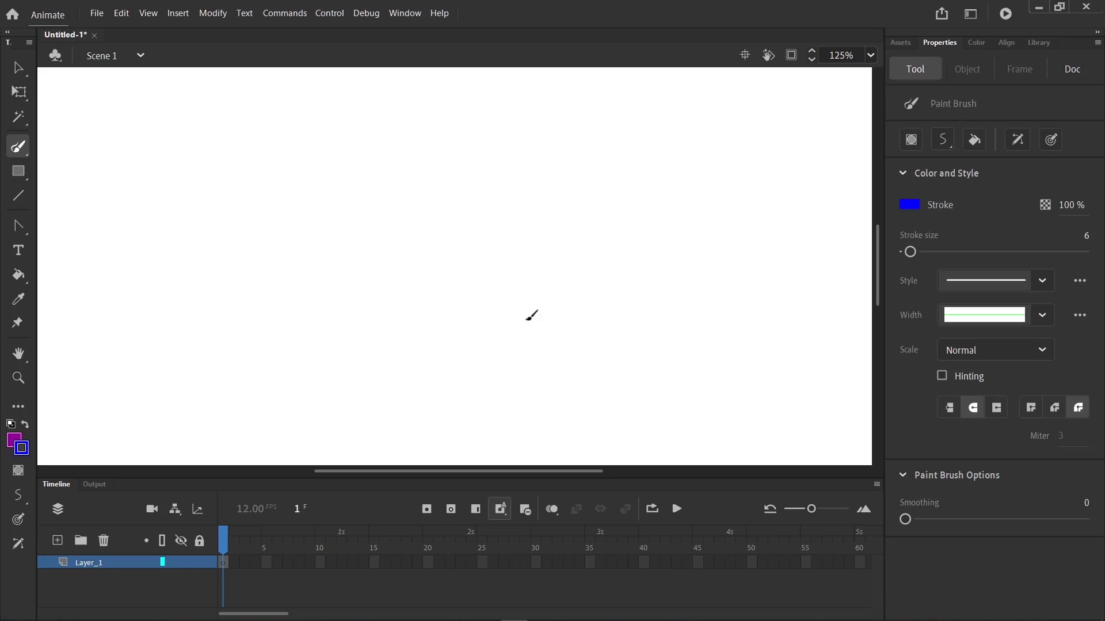
# Paint a closed purple circle with the Fluid Brush and fill its inside with the same purple using the Paint Bucket.
pyautogui.moveTo(653, 188)
pyautogui.mouseDown()
pyautogui.moveTo(686, 248)
pyautogui.moveTo(538, 198)
pyautogui.mouseUp()
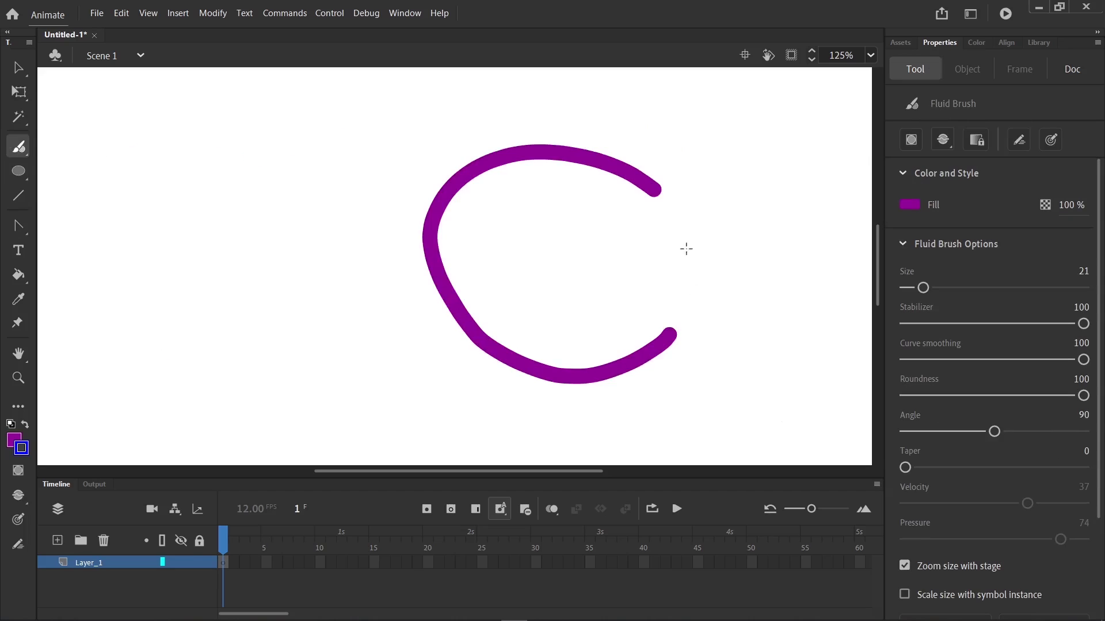
pyautogui.hotkey('ctrl', 'z')
pyautogui.moveTo(613, 180)
pyautogui.mouseDown()
pyautogui.moveTo(529, 150)
pyautogui.moveTo(550, 320)
pyautogui.moveTo(624, 173)
pyautogui.moveTo(581, 186)
pyautogui.mouseUp()
pyautogui.press('k')
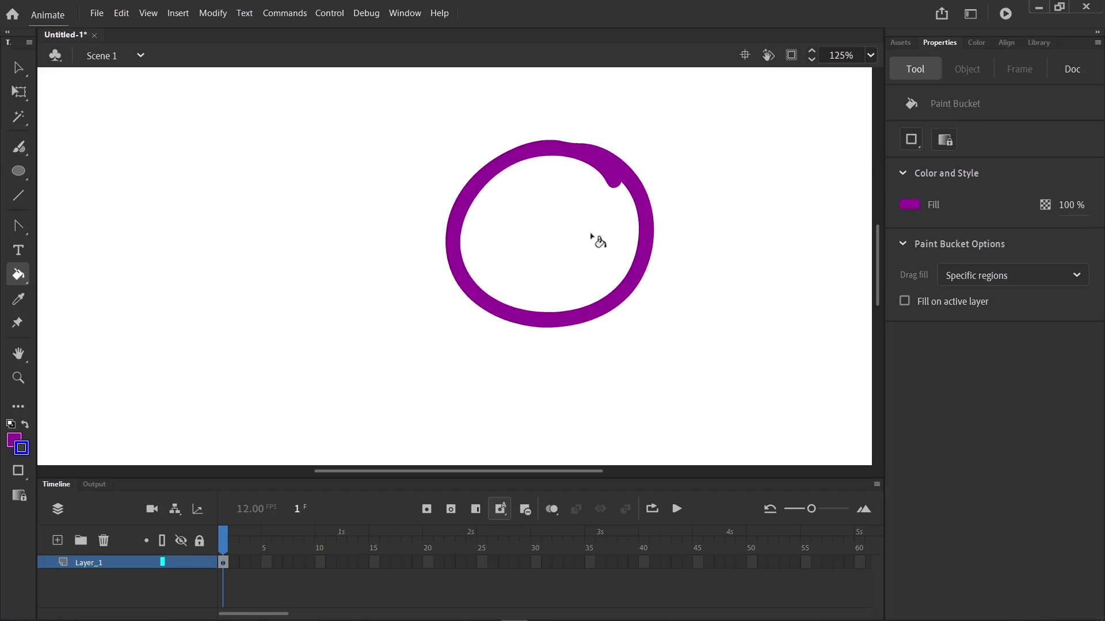
pyautogui.click(584, 273)
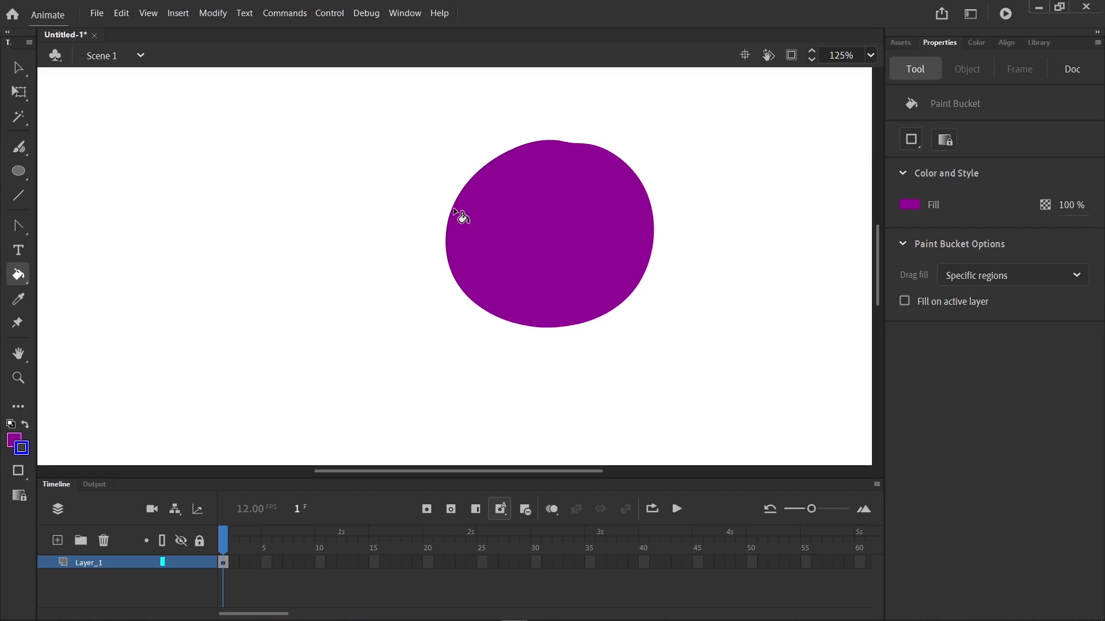
# Draw a blue Paint Brush curve across the circle's lower left and fill the cut-off area with dark purple 5C005C.
pyautogui.press('y')
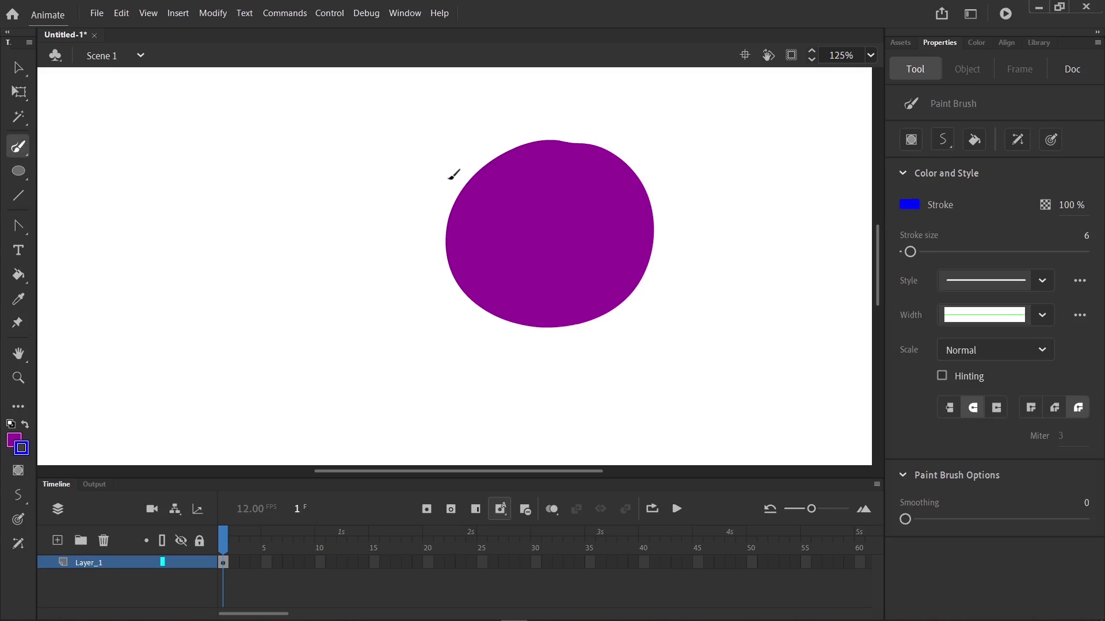
pyautogui.moveTo(448, 177)
pyautogui.mouseDown()
pyautogui.moveTo(494, 273)
pyautogui.moveTo(714, 291)
pyautogui.mouseUp()
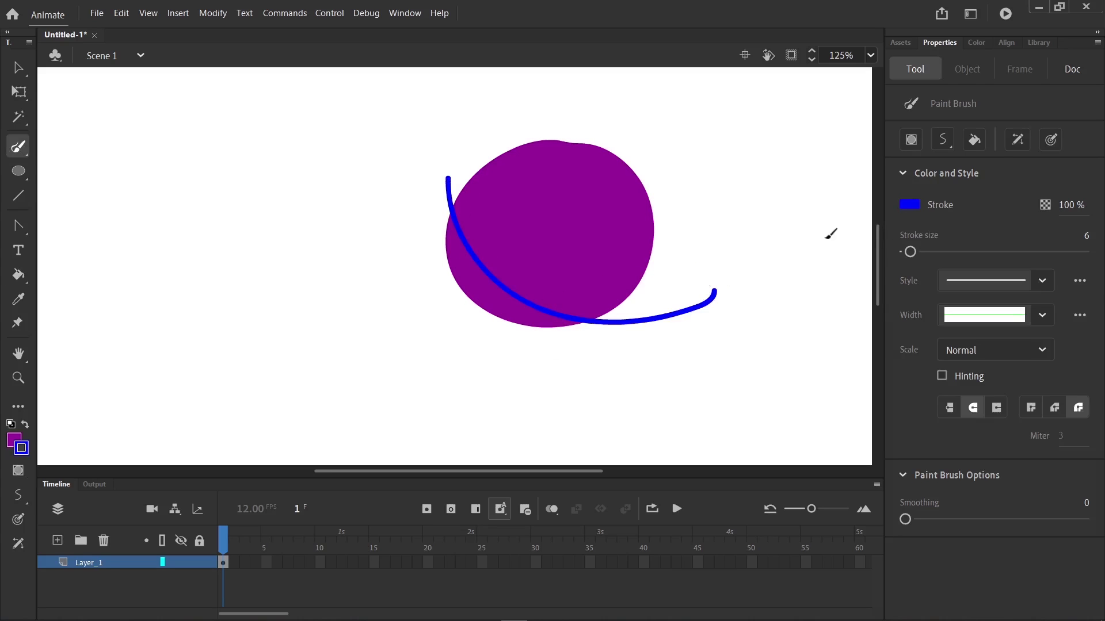
pyautogui.press('i')
pyautogui.press('k')
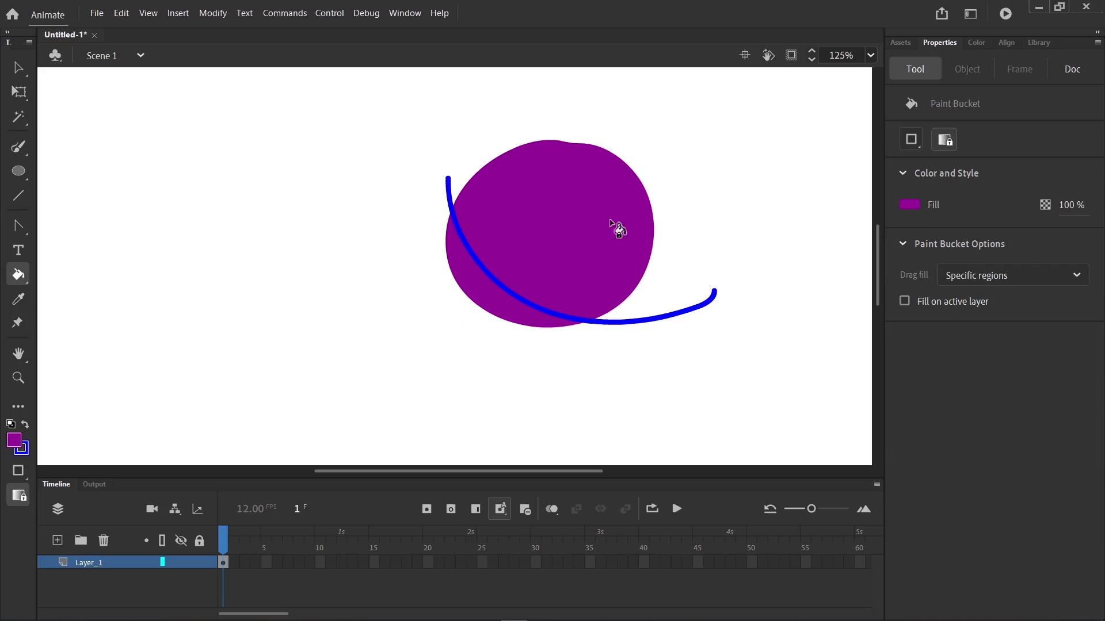
pyautogui.click(976, 43)
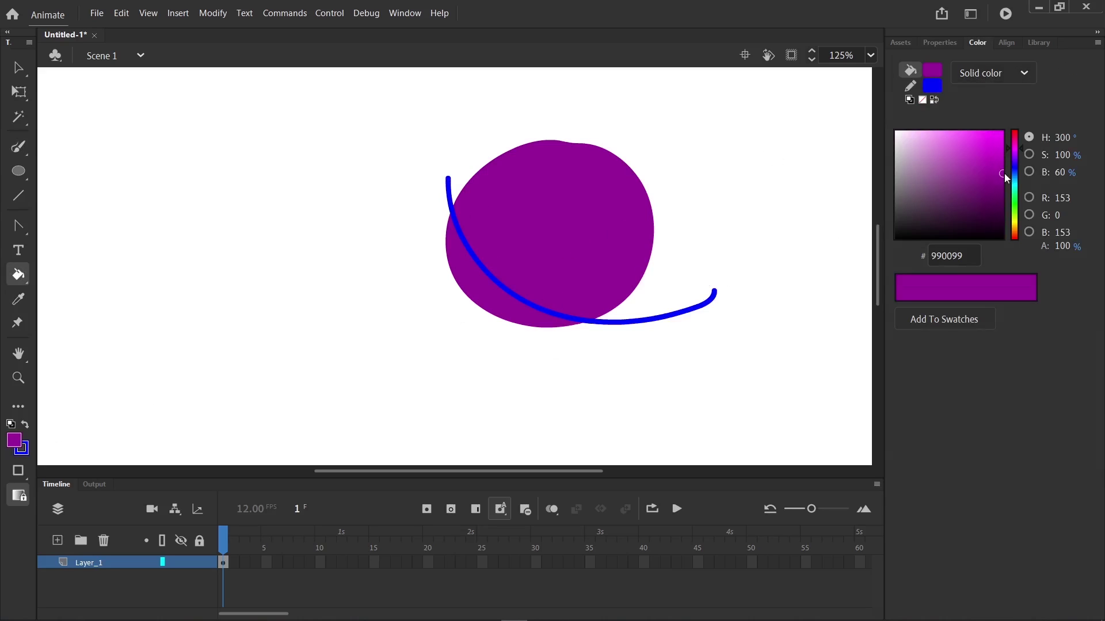
pyautogui.moveTo(1001, 174); pyautogui.dragTo(1001, 200)
pyautogui.click(523, 318)
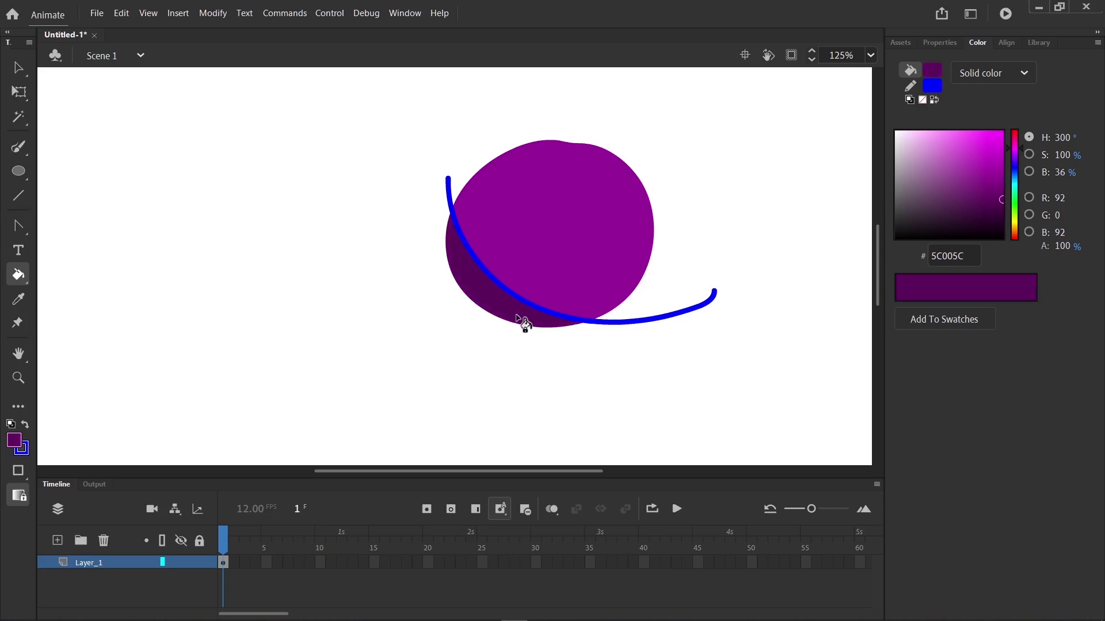
# Delete the blue guide curve and bend the shadow's inner edge outward into a thinner crescent.
pyautogui.press('v')
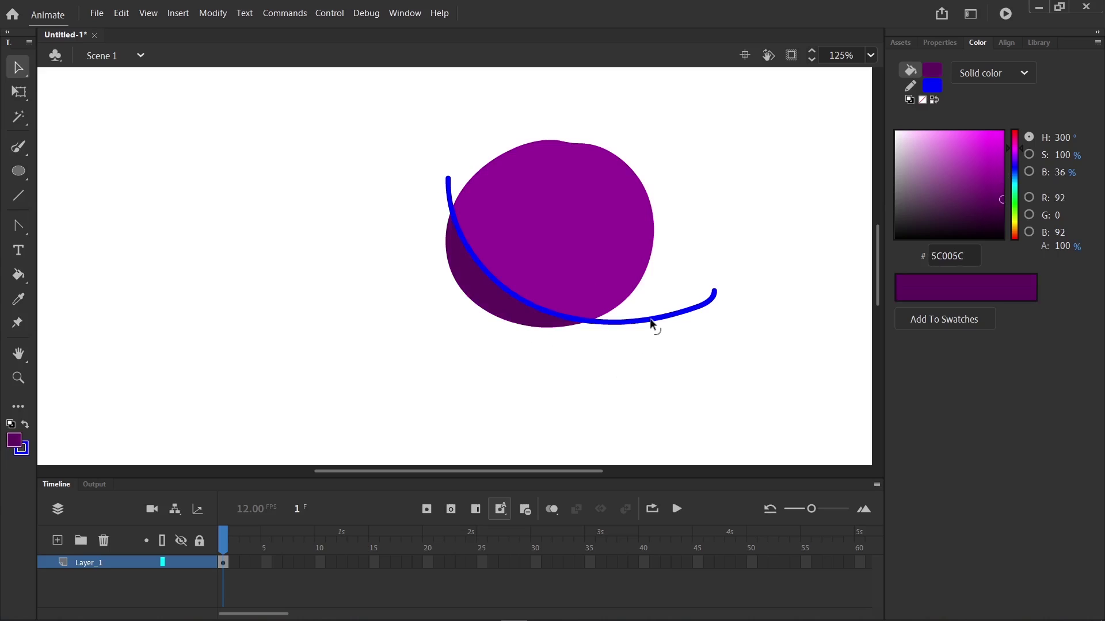
pyautogui.click(650, 319)
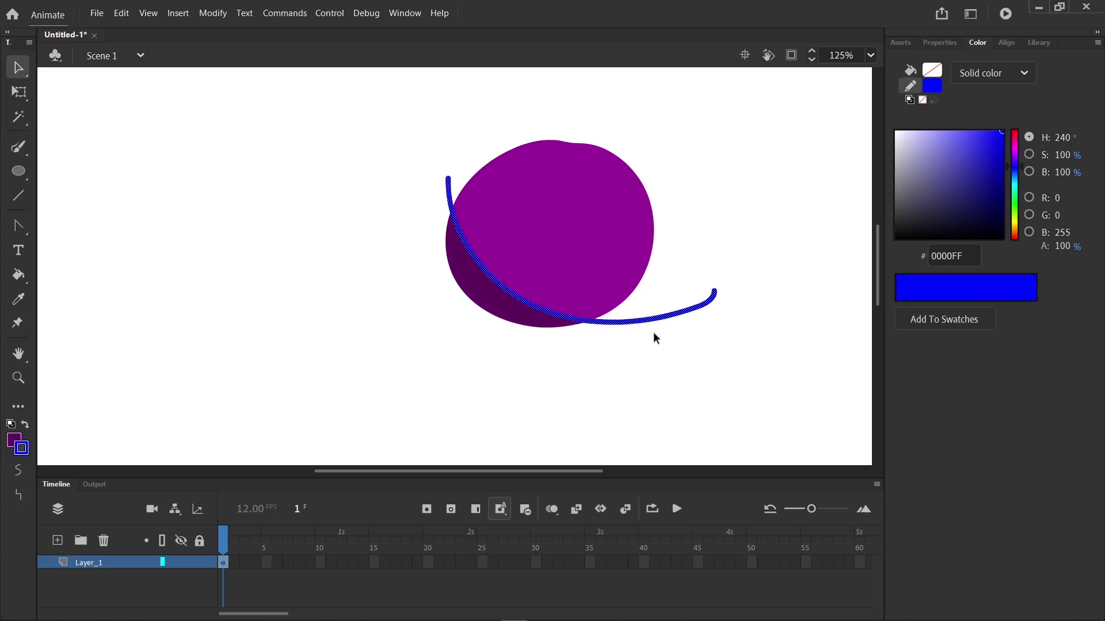
pyautogui.press('Delete')
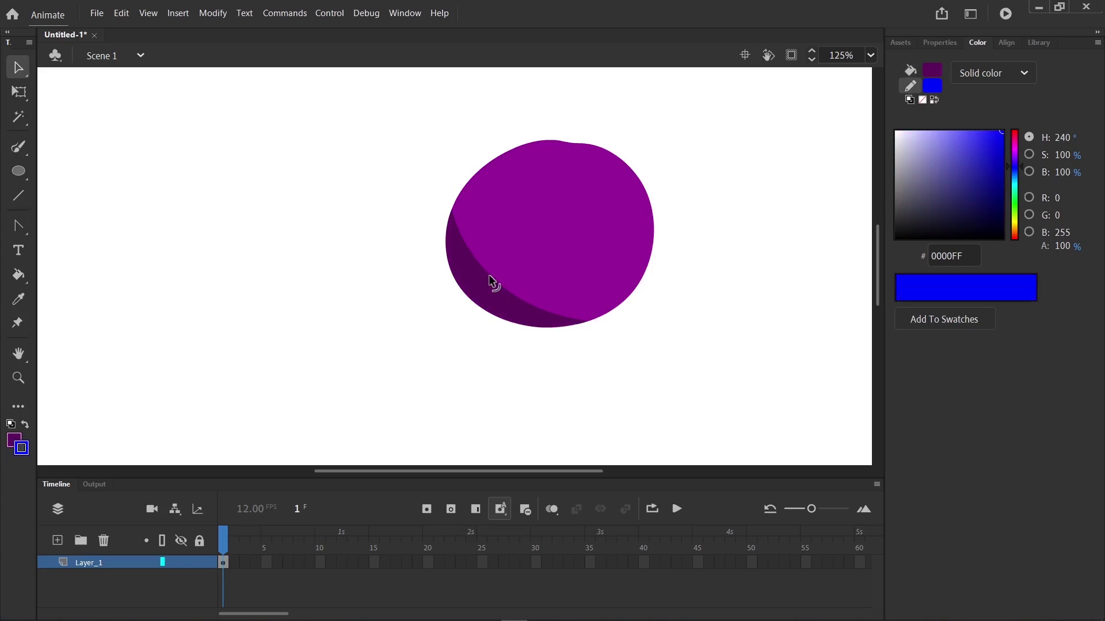
pyautogui.moveTo(491, 281); pyautogui.dragTo(520, 311)
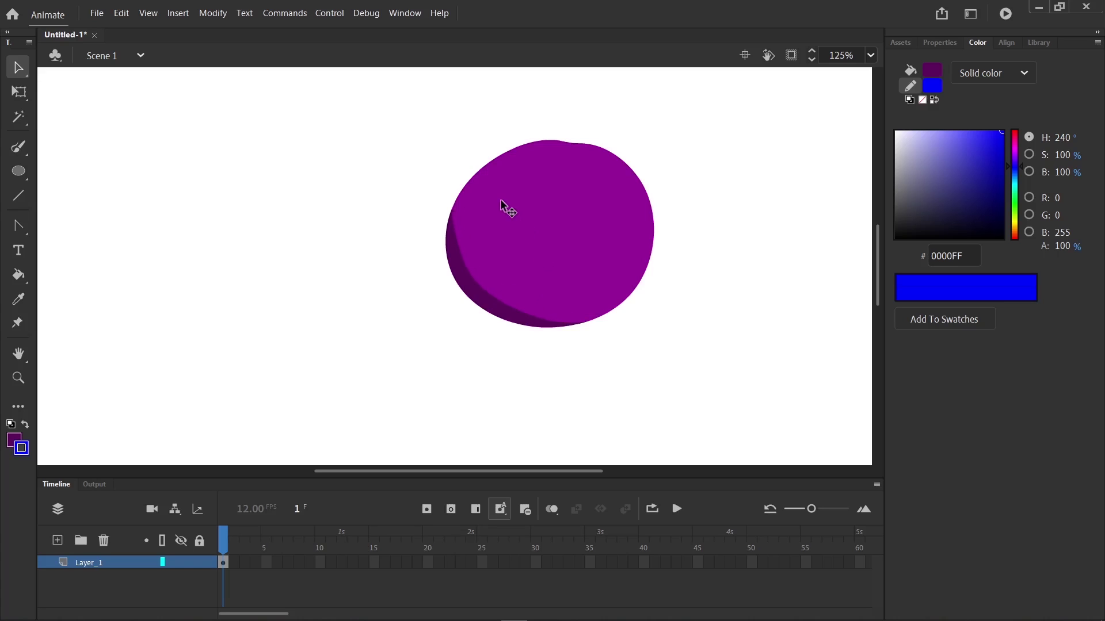
# Draw a blue curve across the circle's upper right and fill the cut-off area with bright magenta FF29FF.
pyautogui.press('b')
pyautogui.moveTo(460, 172)
pyautogui.mouseDown()
pyautogui.moveTo(511, 153)
pyautogui.moveTo(651, 195)
pyautogui.moveTo(671, 308)
pyautogui.mouseUp()
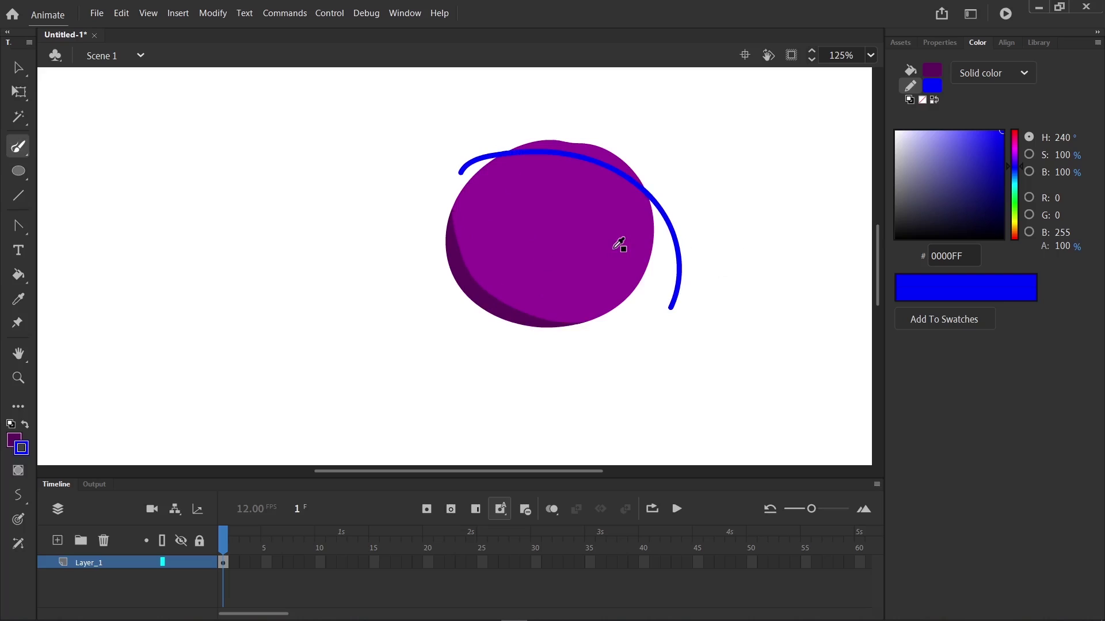
pyautogui.press('k')
pyautogui.moveTo(928, 156)
pyautogui.mouseDown()
pyautogui.moveTo(996, 150)
pyautogui.moveTo(985, 130)
pyautogui.mouseUp()
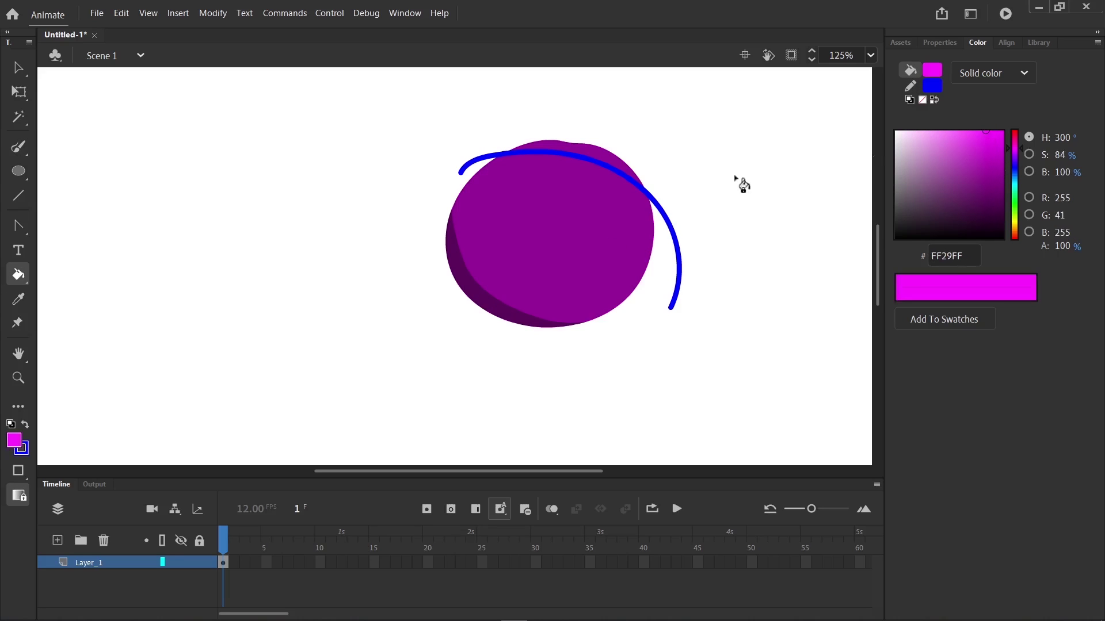
pyautogui.click(601, 160)
# Delete the blue curve beside the highlight and bend the highlight's inner edge slightly upward.
pyautogui.press('v')
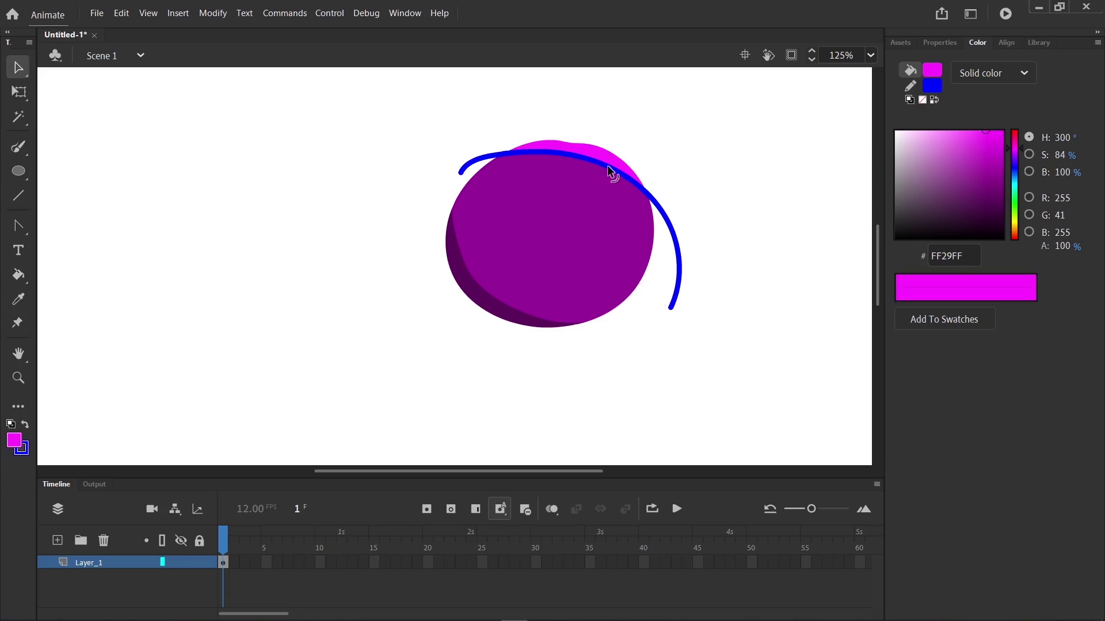
pyautogui.click(670, 235)
pyautogui.press('Delete')
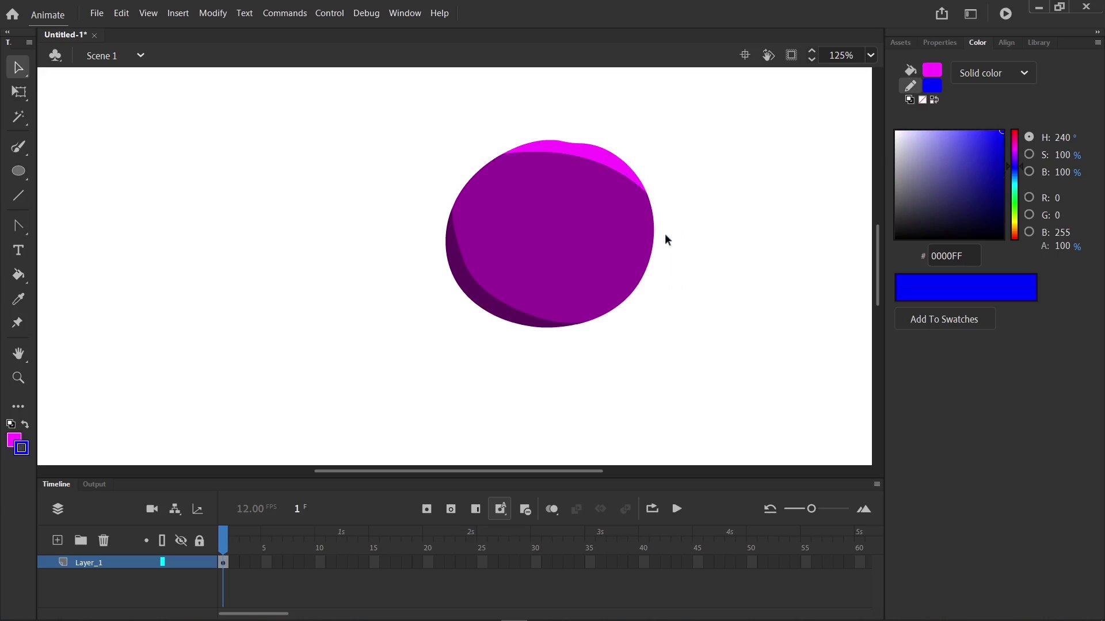
pyautogui.moveTo(592, 160)
pyautogui.mouseDown()
pyautogui.moveTo(578, 189)
pyautogui.moveTo(593, 155)
pyautogui.mouseUp()
# Pull the purple body, magenta highlight and dark shadow of the circle apart as separate pieces.
pyautogui.click(573, 234)
pyautogui.moveTo(574, 233); pyautogui.dragTo(717, 336)
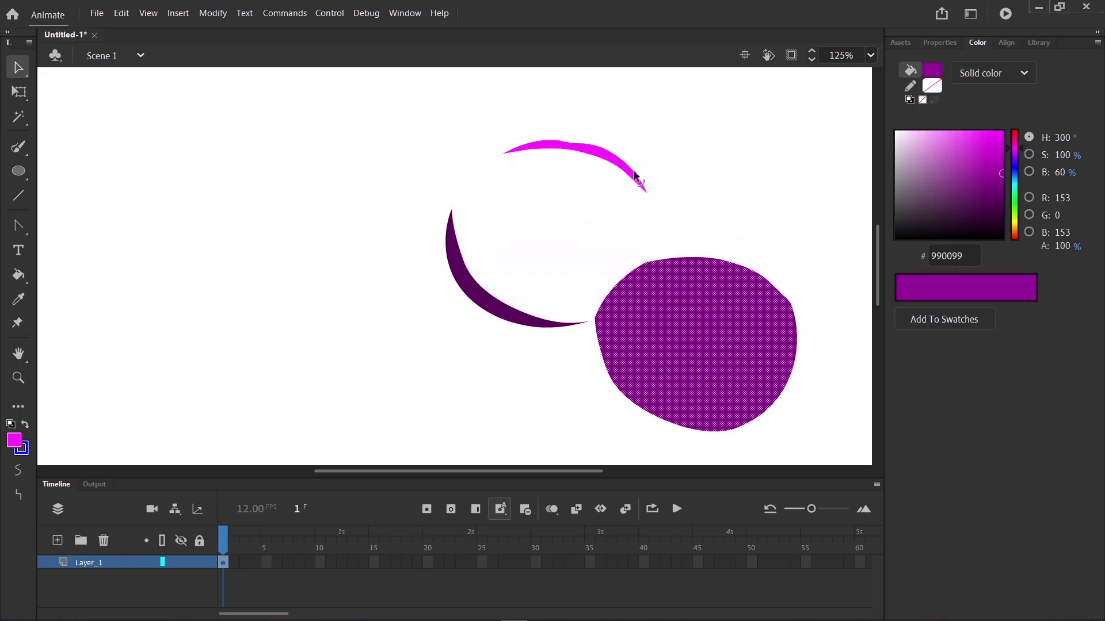
pyautogui.moveTo(624, 175); pyautogui.dragTo(685, 141)
pyautogui.moveTo(491, 298); pyautogui.dragTo(405, 349)
pyautogui.moveTo(639, 339); pyautogui.dragTo(486, 217)
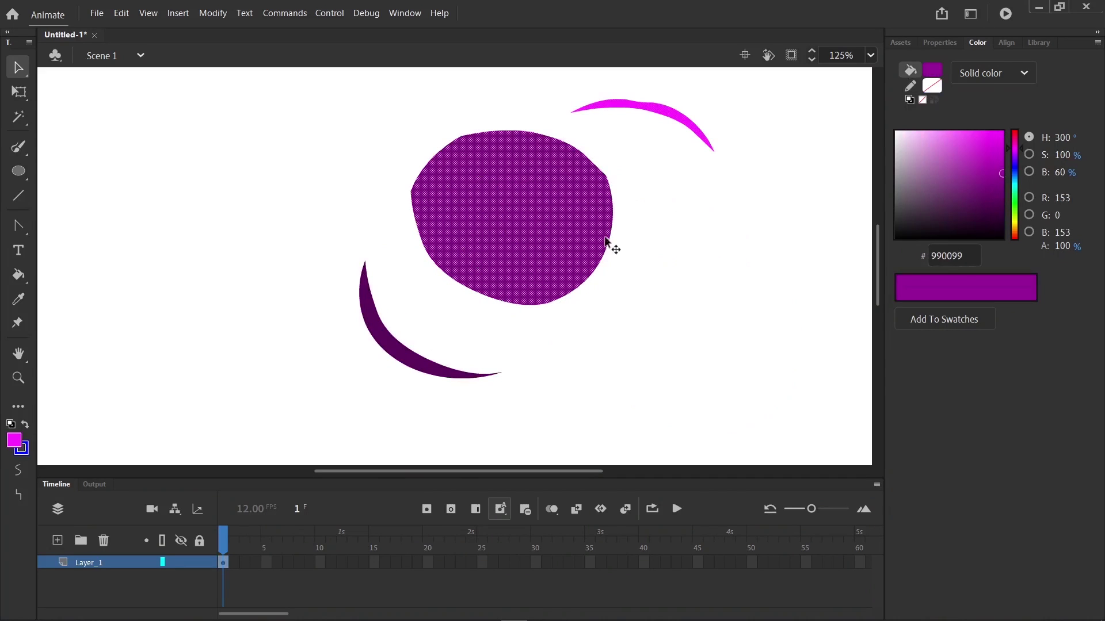
pyautogui.click(665, 112)
# Undo the moves of the circle's body, highlight and shadow.
pyautogui.hotkey('ctrl', 'z')
pyautogui.hotkey('ctrl', 'z')
pyautogui.hotkey('ctrl', 'z')
pyautogui.hotkey('ctrl', 'z')
pyautogui.hotkey('ctrl', 'z')
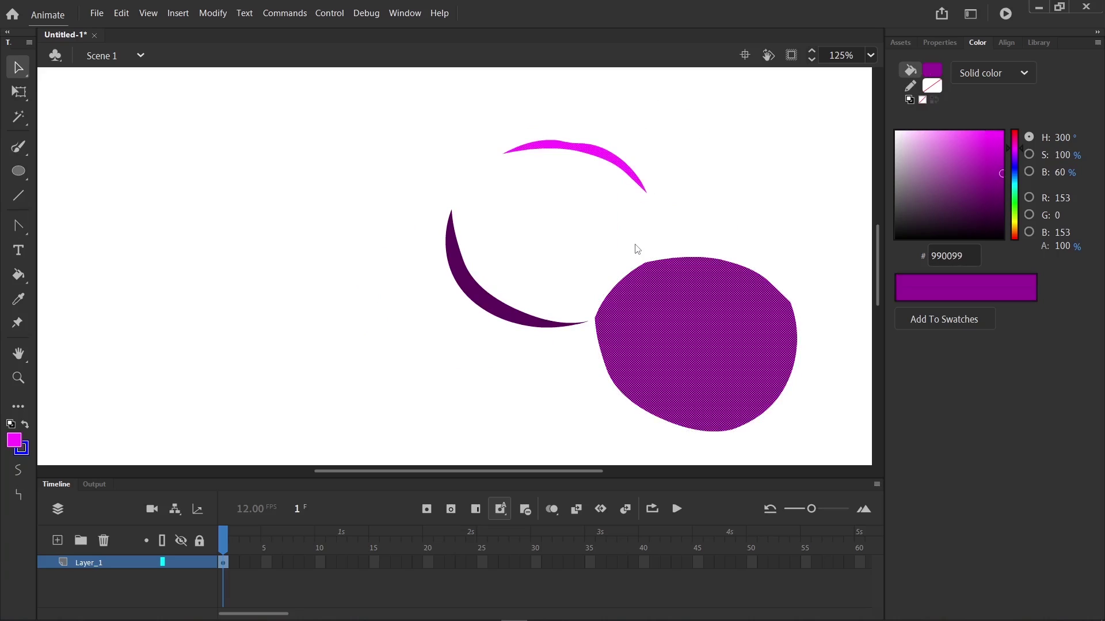
pyautogui.hotkey('ctrl', 'z')
pyautogui.click(695, 239)
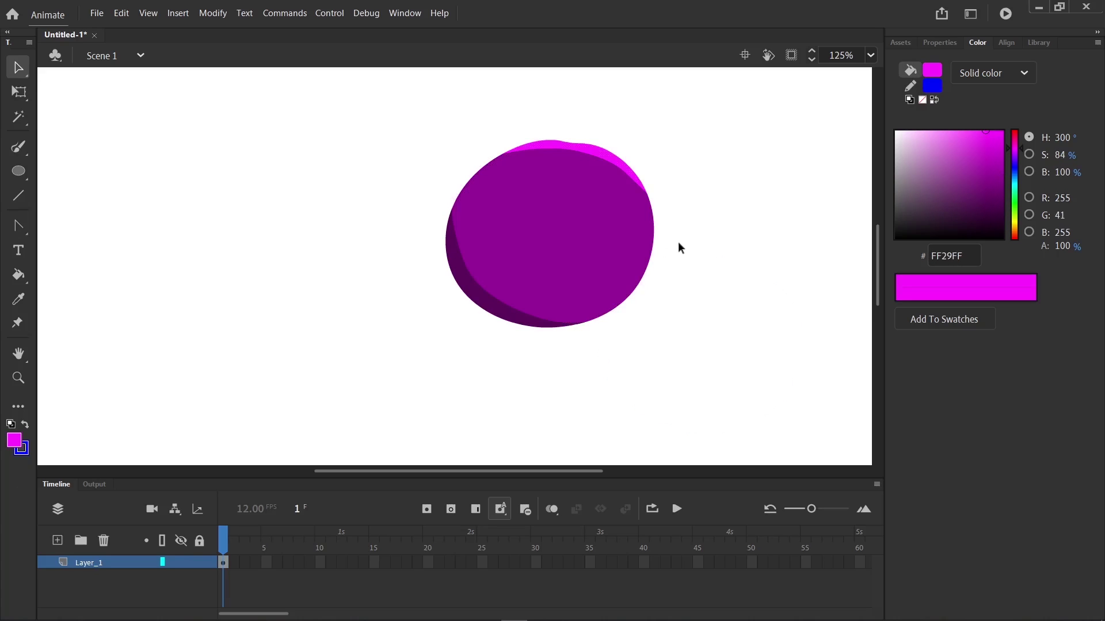
pyautogui.hotkey('ctrl', '-')
pyautogui.hotkey('ctrl', '=')
pyautogui.hotkey('ctrl', '=')
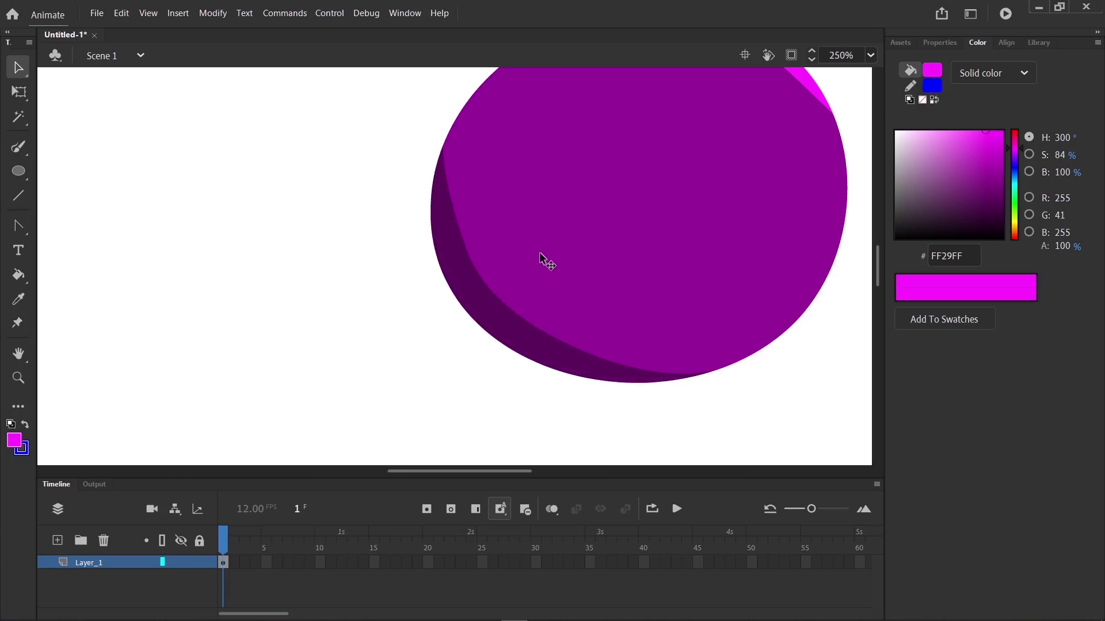
pyautogui.hotkey('ctrl', '-')
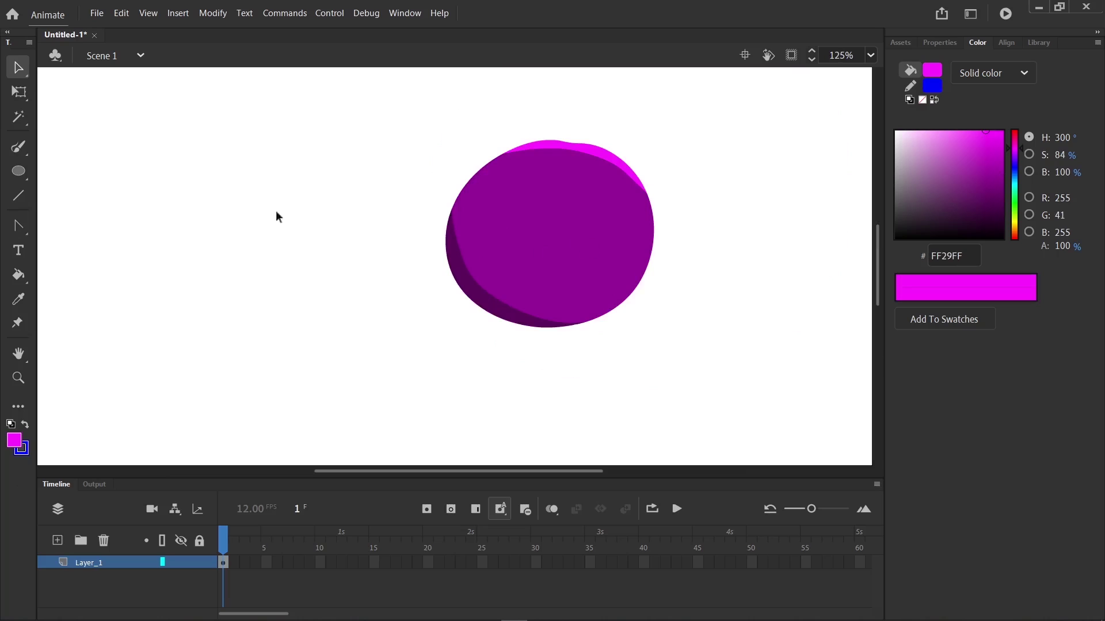
pyautogui.click(18, 150)
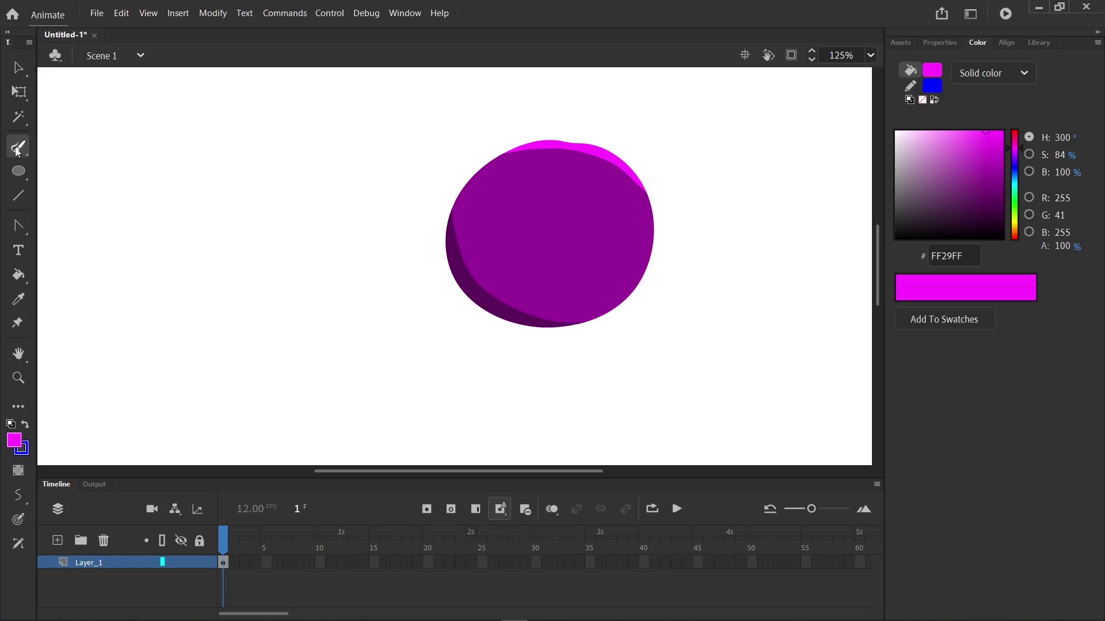
pyautogui.moveTo(259, 200)
pyautogui.mouseDown()
pyautogui.moveTo(140, 217)
pyautogui.moveTo(302, 249)
pyautogui.mouseUp()
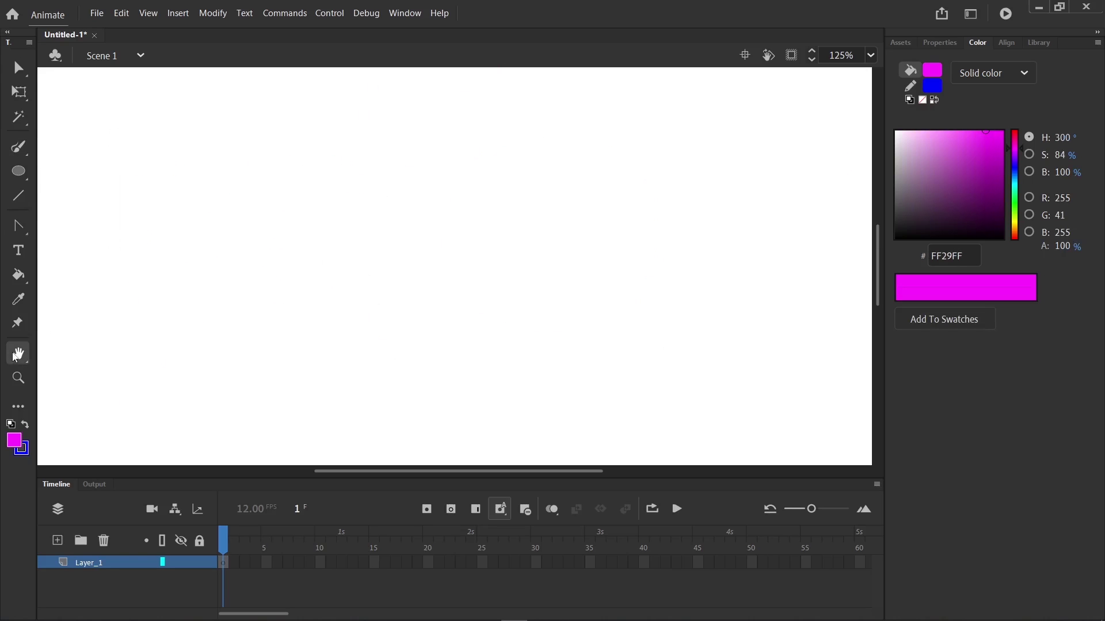
# Draw a magenta circle with a blue outline on the empty stage using the Oval tool.
pyautogui.moveTo(287, 280); pyautogui.dragTo(378, 301)
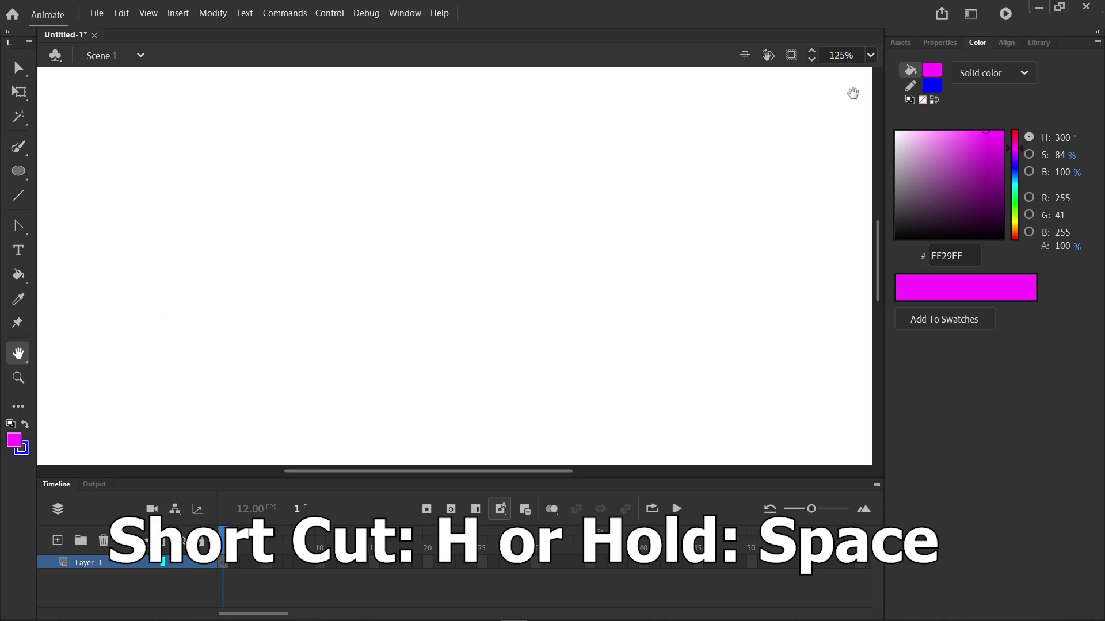
pyautogui.press('o')
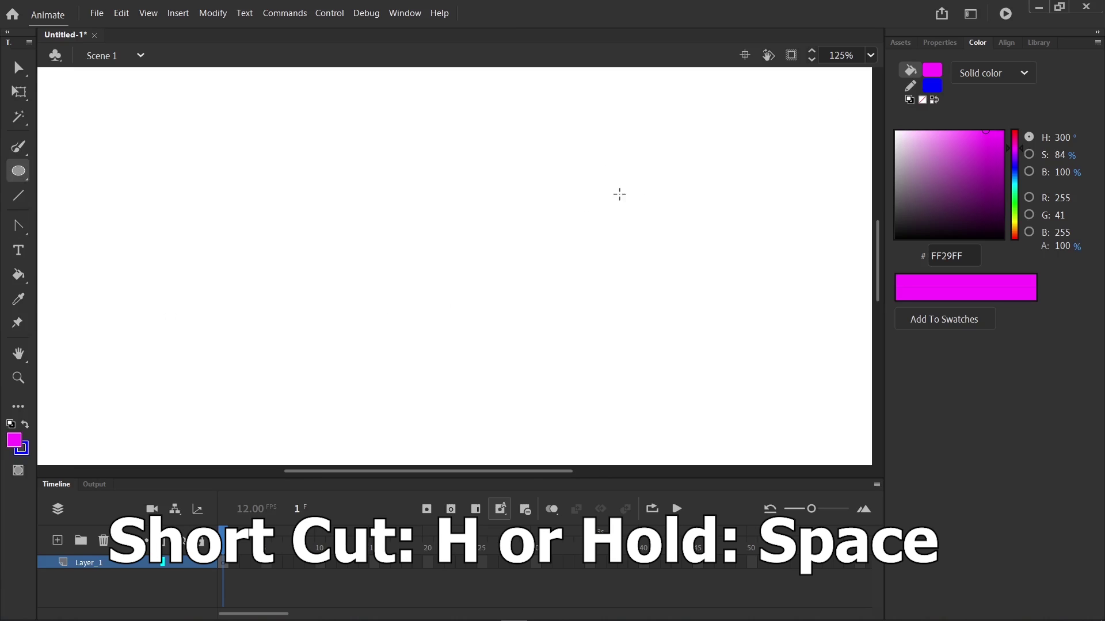
pyautogui.moveTo(625, 191); pyautogui.dragTo(469, 345)
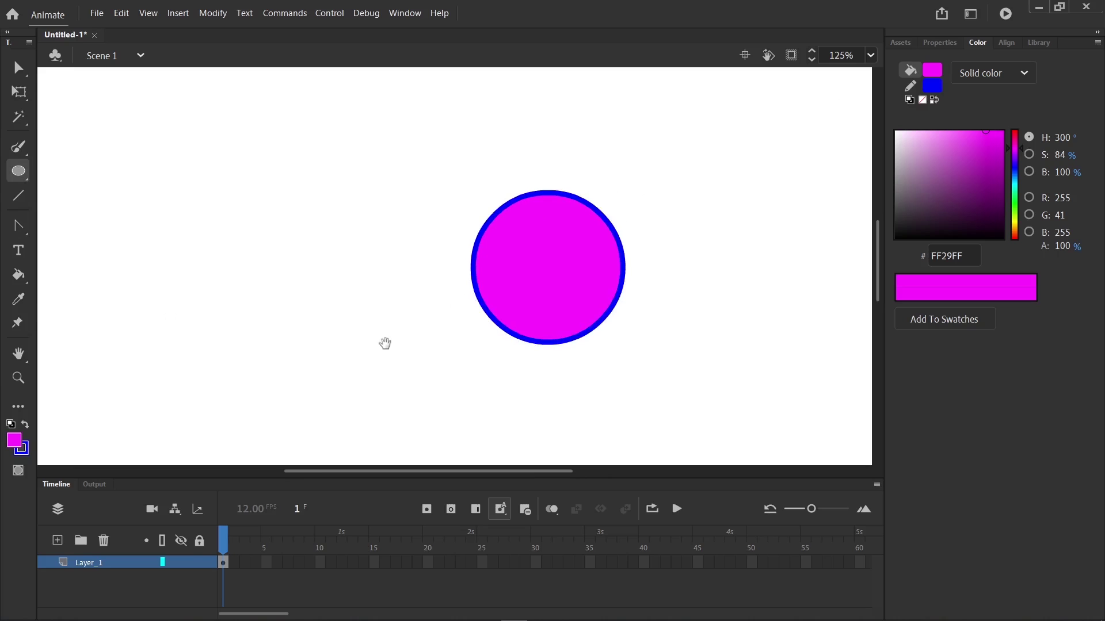
# Pan the stage in several directions around the magenta circle with the Hand tool.
pyautogui.moveTo(348, 341); pyautogui.dragTo(217, 360)
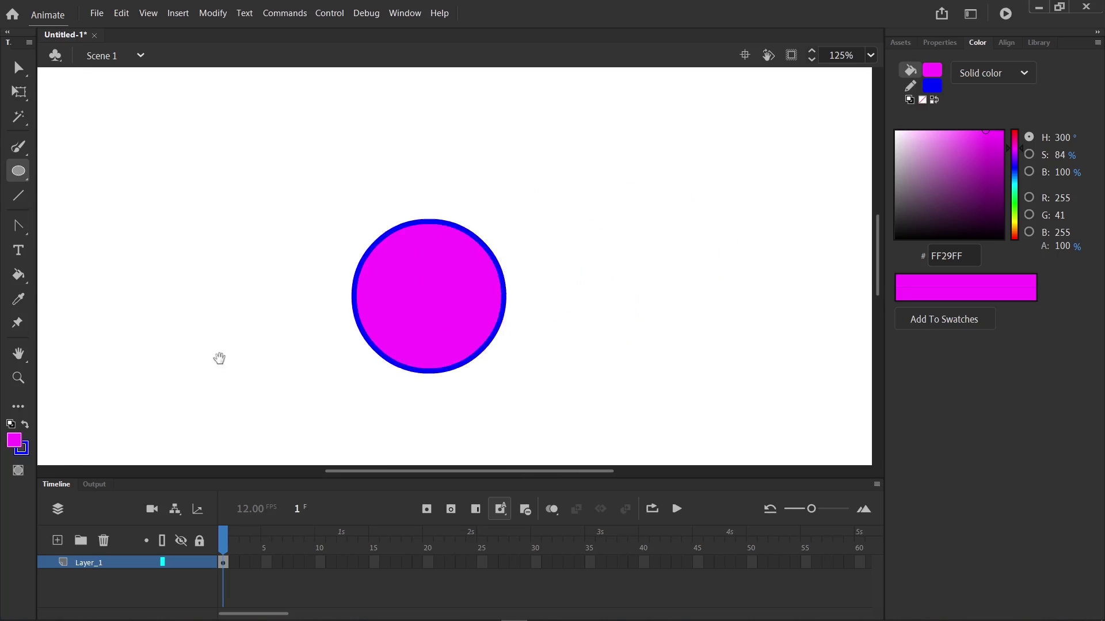
pyautogui.press('h')
pyautogui.moveTo(379, 316); pyautogui.dragTo(489, 302)
pyautogui.moveTo(377, 334); pyautogui.dragTo(414, 389)
pyautogui.moveTo(542, 349); pyautogui.dragTo(296, 310)
pyautogui.moveTo(401, 302); pyautogui.dragTo(373, 326)
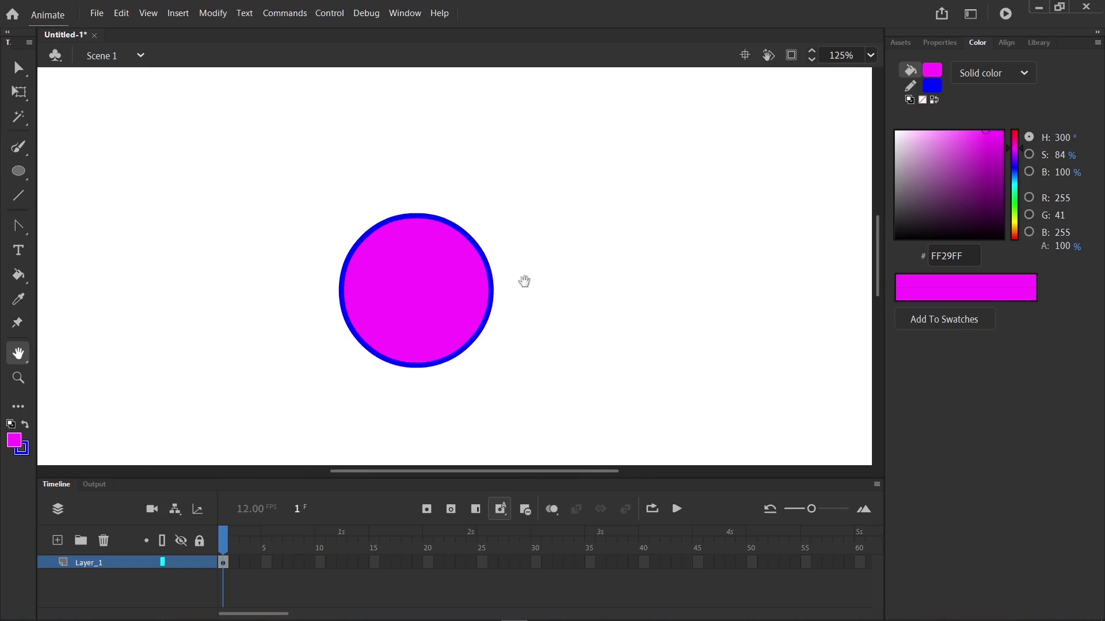
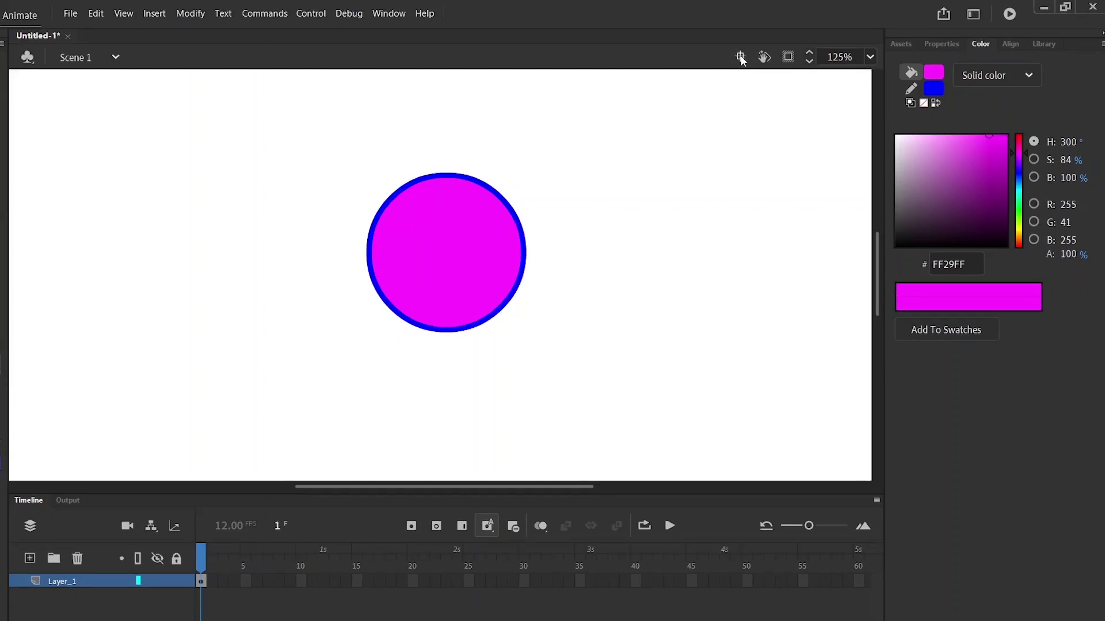
# Pan and zoom away from the magenta circle, then bring it back into view by centering the stage.
pyautogui.moveTo(806, 242); pyautogui.dragTo(673, 289)
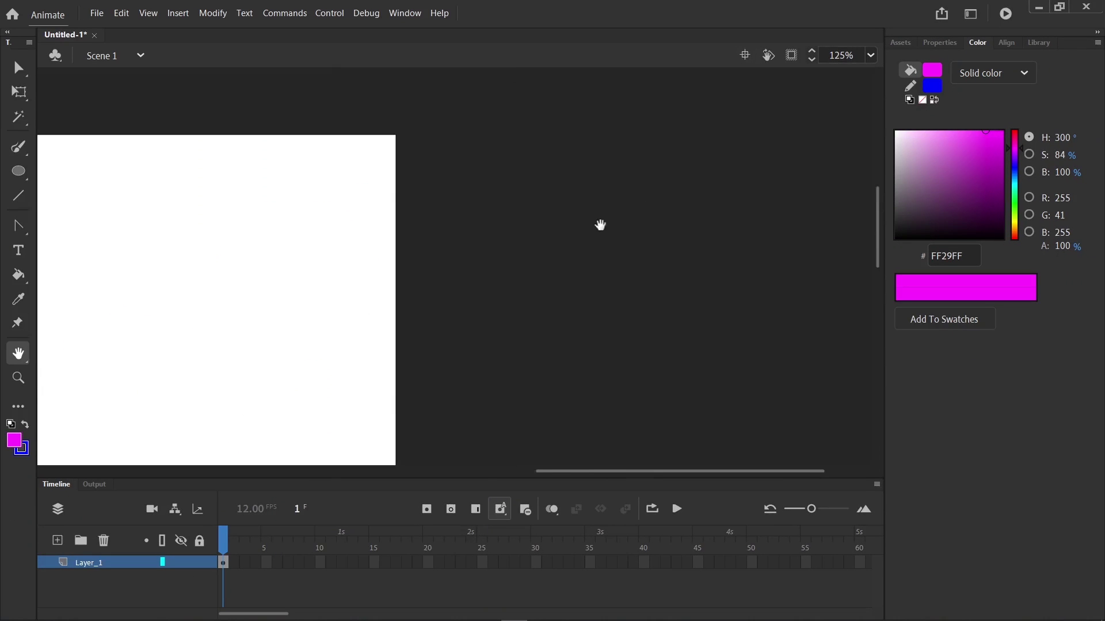
pyautogui.hotkey('ctrl', '=')
pyautogui.hotkey('ctrl', '=')
pyautogui.hotkey('ctrl', '=')
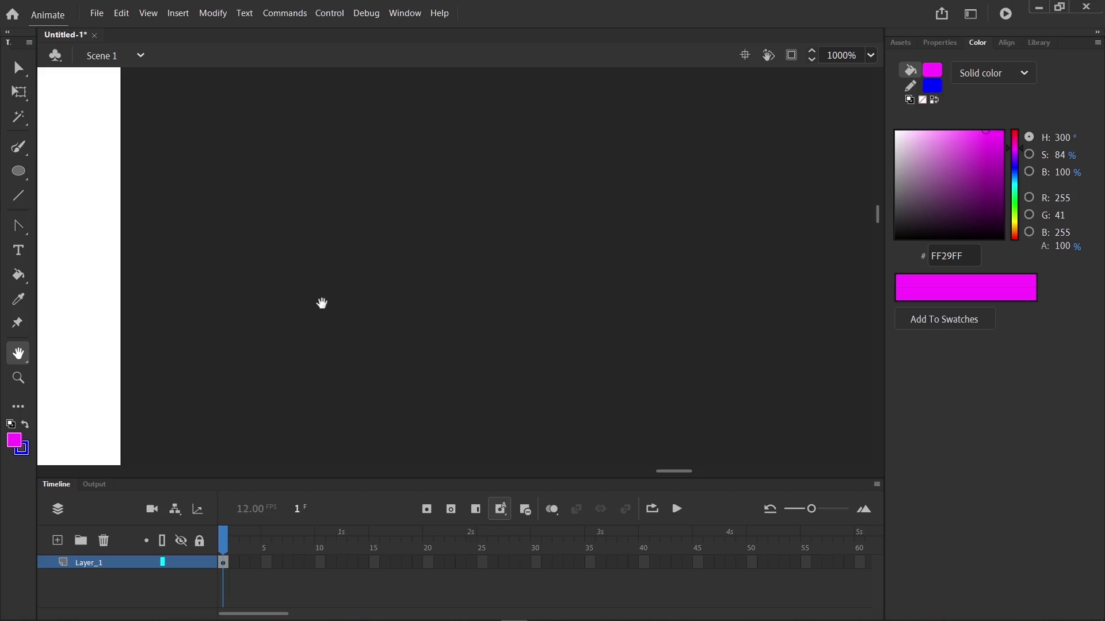
pyautogui.moveTo(309, 304); pyautogui.dragTo(530, 308)
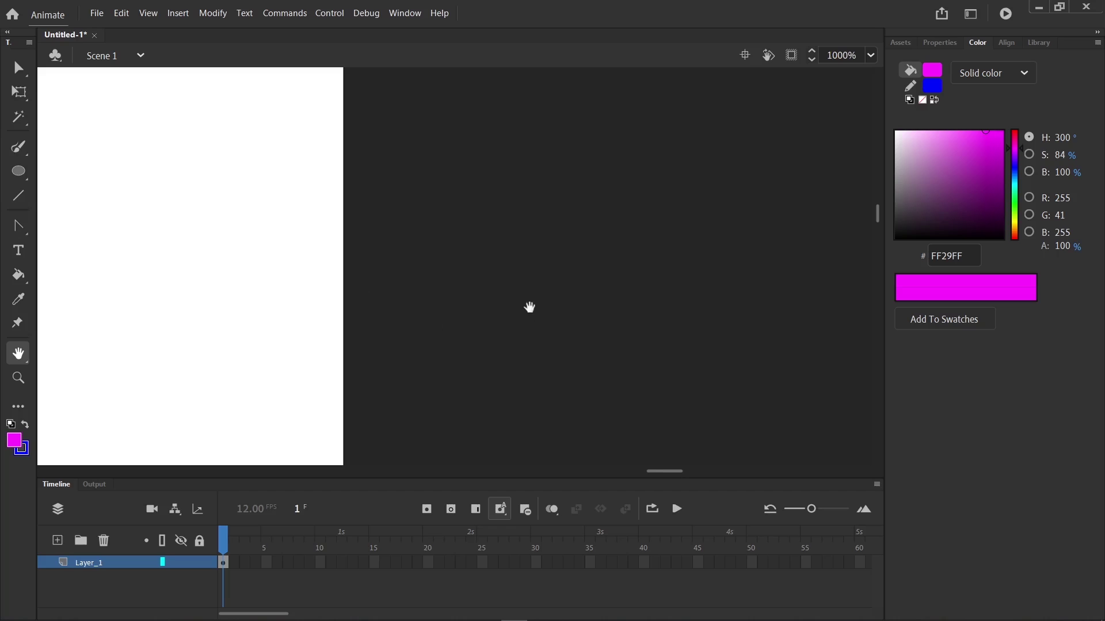
pyautogui.click(745, 57)
pyautogui.hotkey('ctrl', '2')
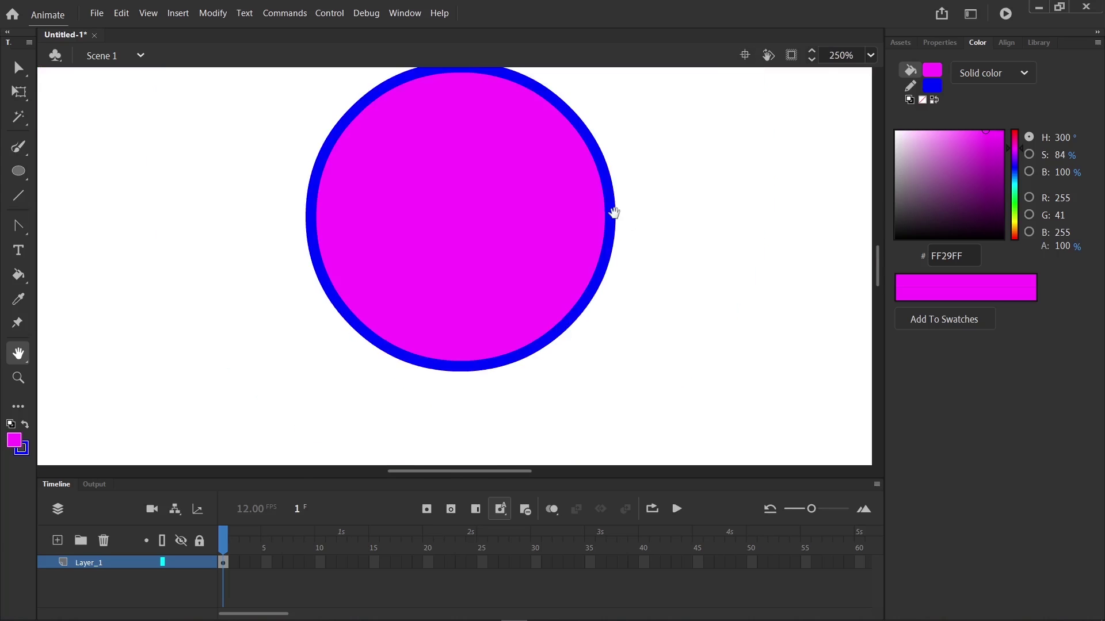
pyautogui.hotkey('ctrl', '=')
pyautogui.hotkey('ctrl', '=')
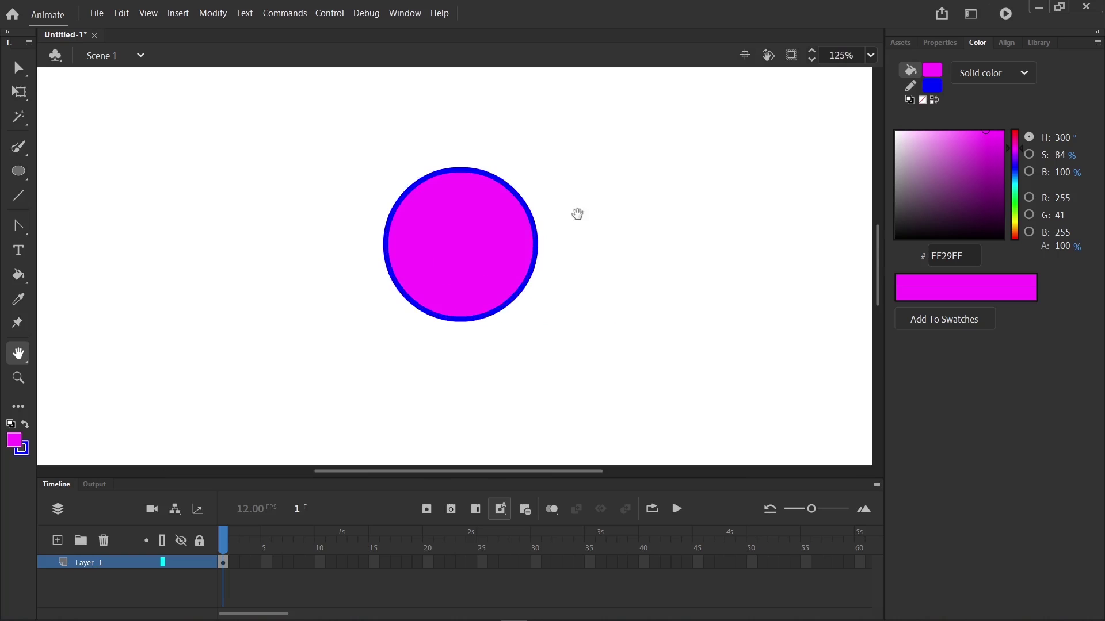
# Rotate the stage to several angles with the Rotation tool, then restore its upright, centered view.
pyautogui.click(768, 56)
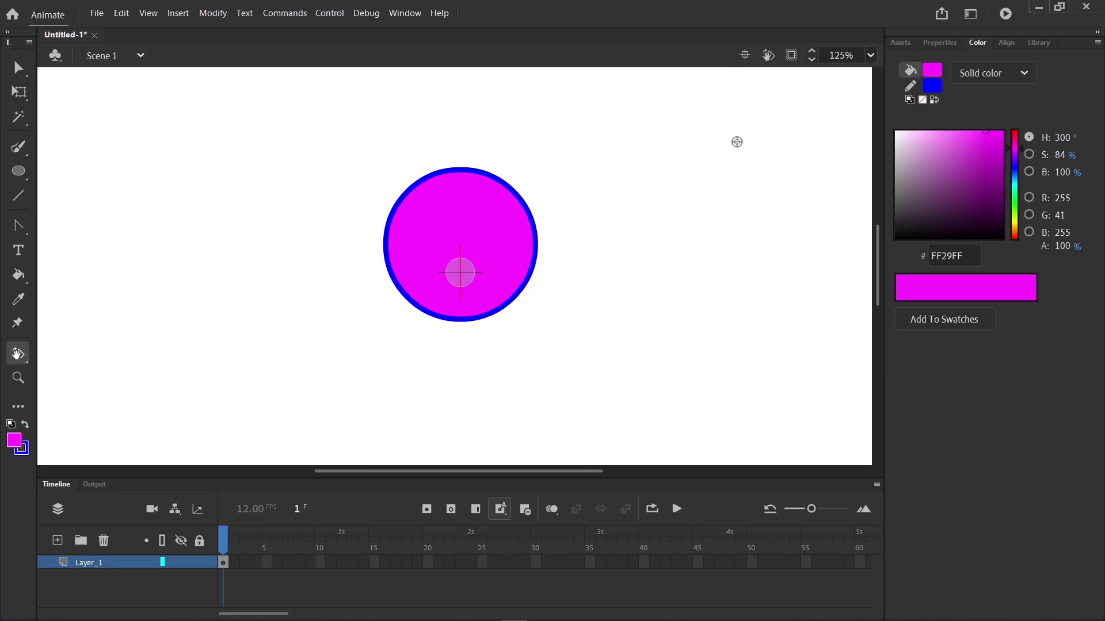
pyautogui.moveTo(735, 140); pyautogui.dragTo(594, 257)
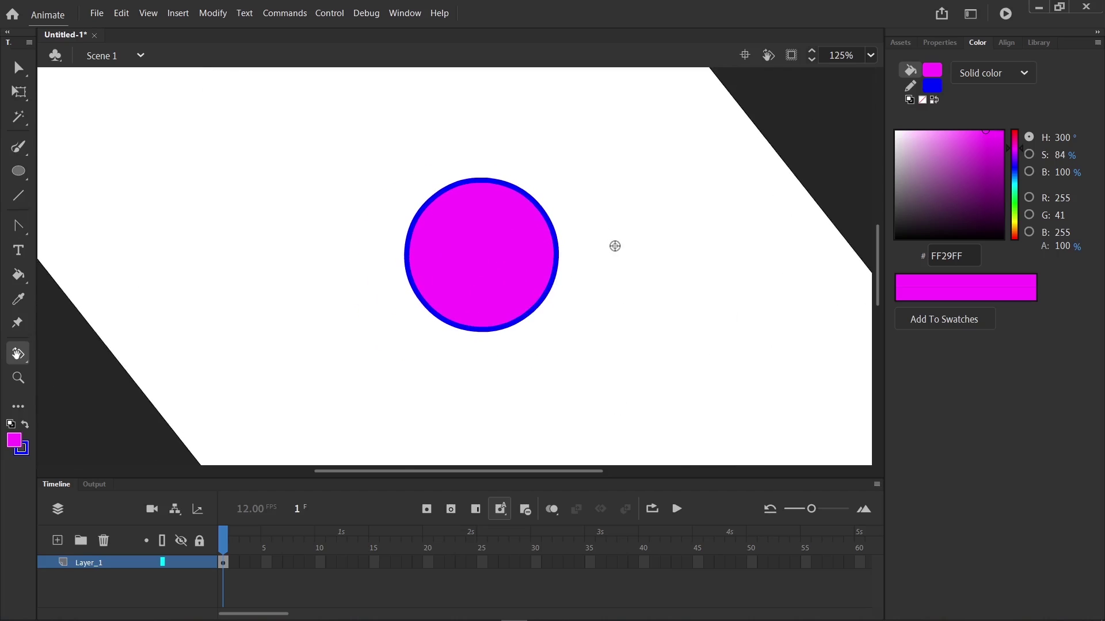
pyautogui.hotkey('ctrl', '-')
pyautogui.hotkey('ctrl', '-')
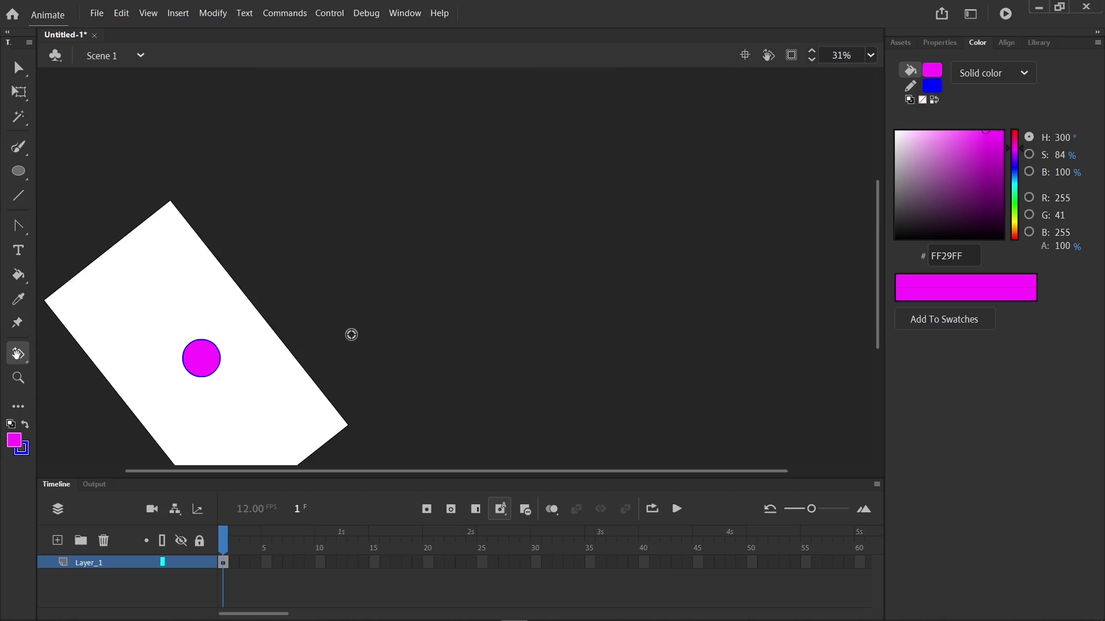
pyautogui.moveTo(409, 268); pyautogui.dragTo(547, 352)
pyautogui.moveTo(669, 395); pyautogui.dragTo(537, 185)
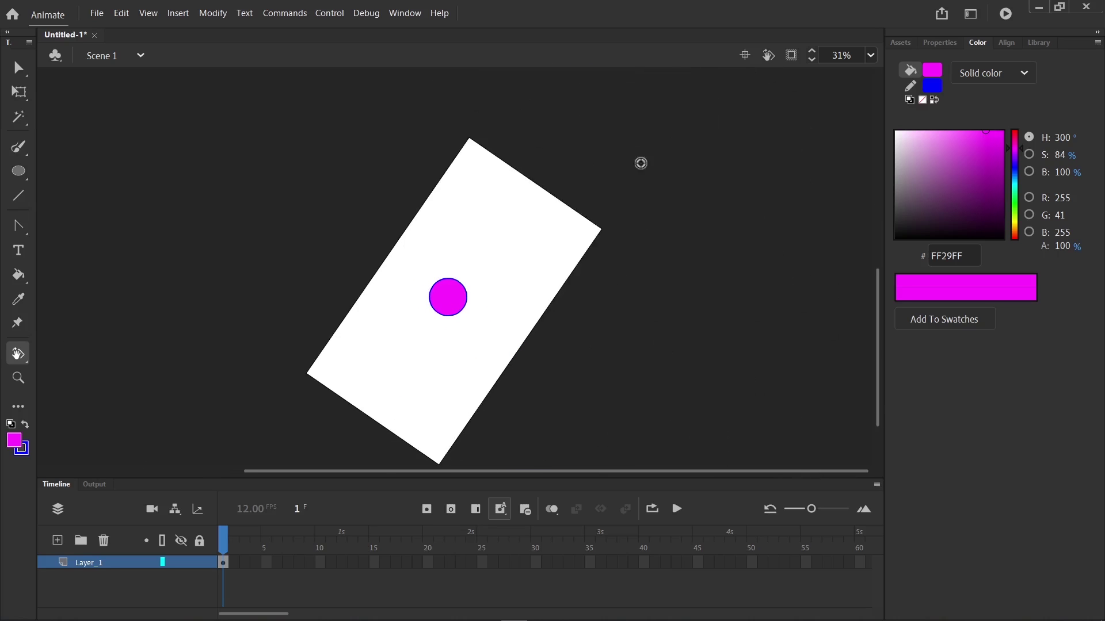
pyautogui.click(746, 56)
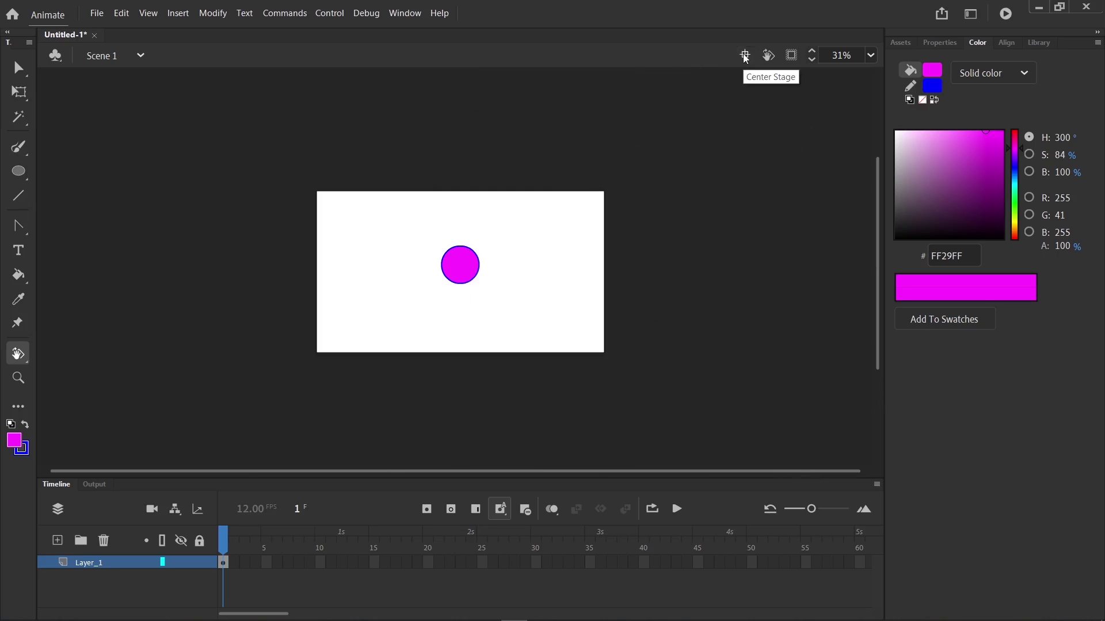
# Activate the Pen tool and temporarily pan and rotate the stage around the circle while keeping that tool active.
pyautogui.press('p')
pyautogui.hotkey('ctrl', '=')
pyautogui.hotkey('ctrl', '=')
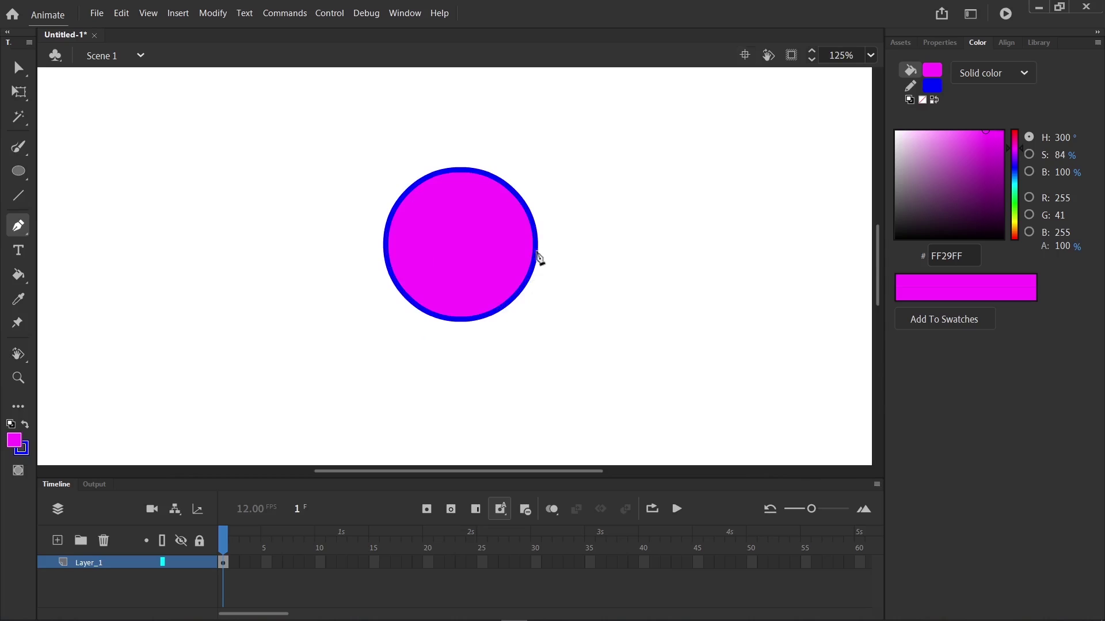
pyautogui.press('space')
pyautogui.moveTo(796, 154); pyautogui.dragTo(707, 196)
pyautogui.hotkey('shift', 'space')
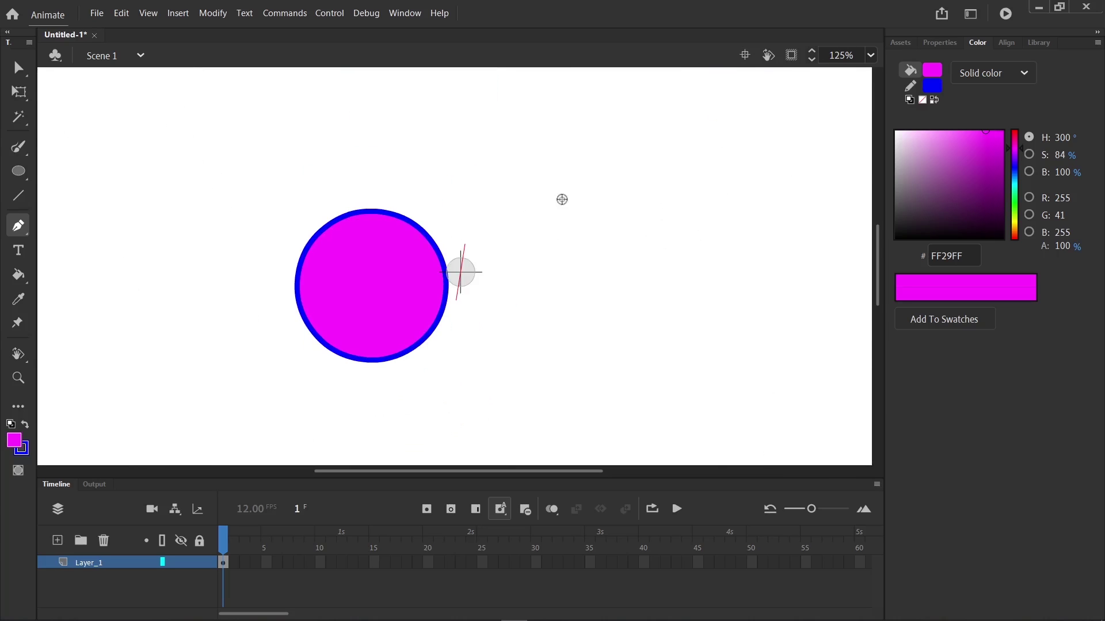
pyautogui.moveTo(562, 200); pyautogui.dragTo(589, 406)
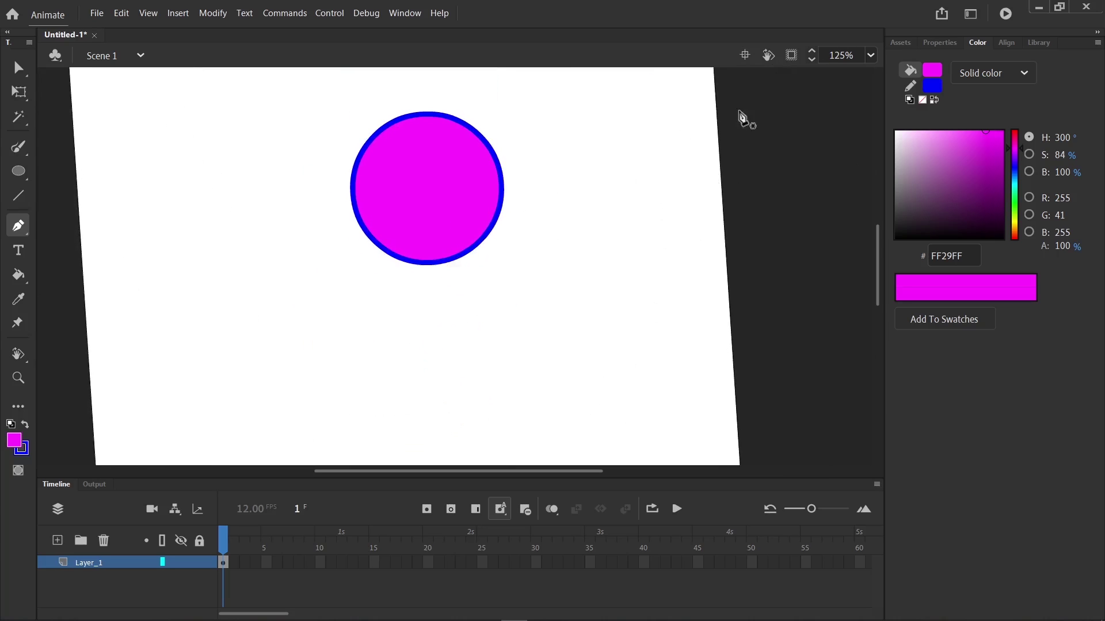
pyautogui.click(770, 56)
pyautogui.doubleClick(770, 56)
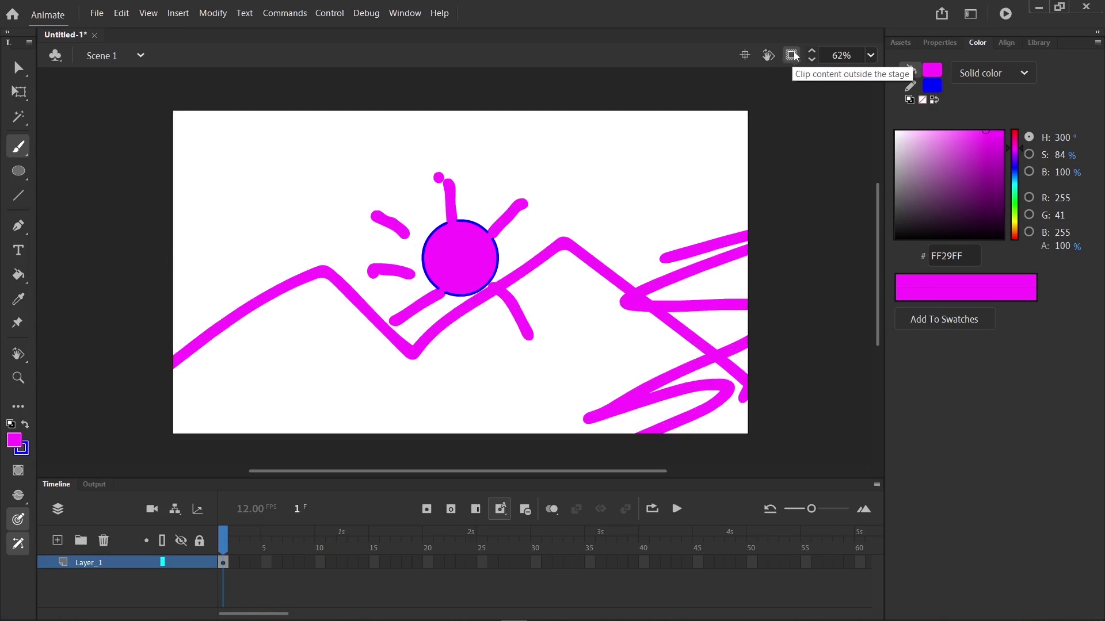
# Toggle clipping of content outside the stage on and off to compare the brush strokes beyond its edges.
pyautogui.click(793, 56)
pyautogui.click(793, 55)
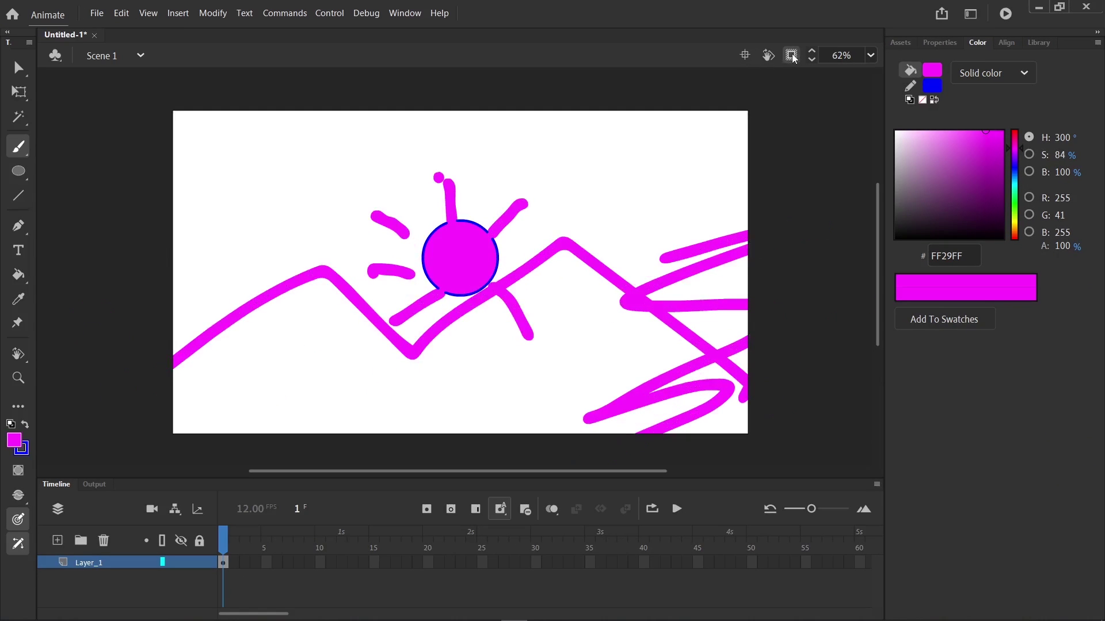
pyautogui.click(793, 56)
pyautogui.click(793, 56)
pyautogui.click(791, 55)
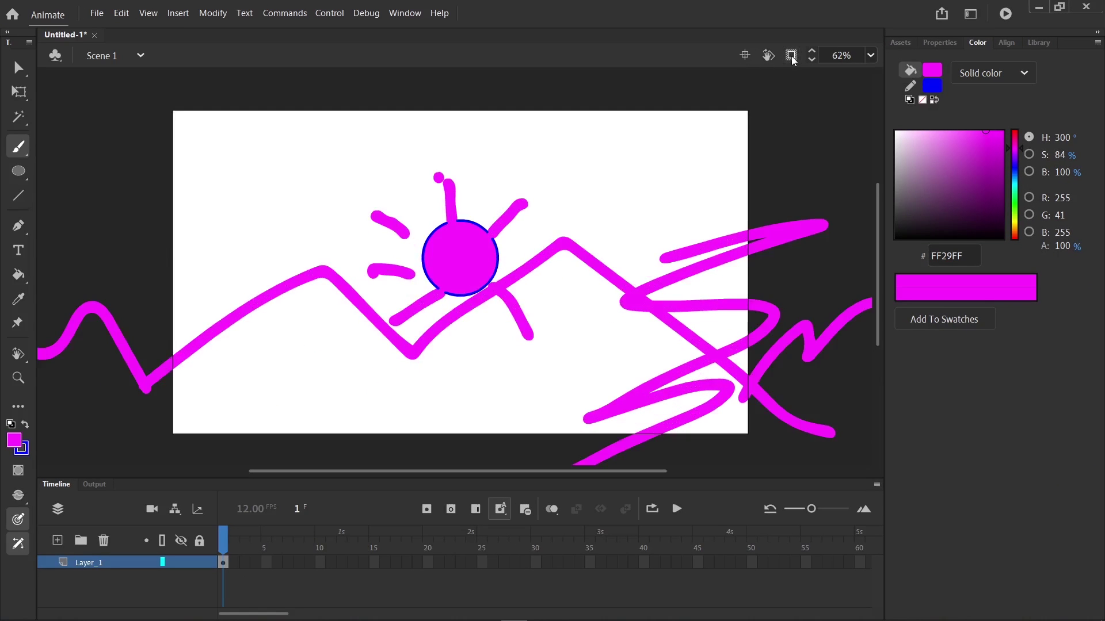
pyautogui.click(792, 55)
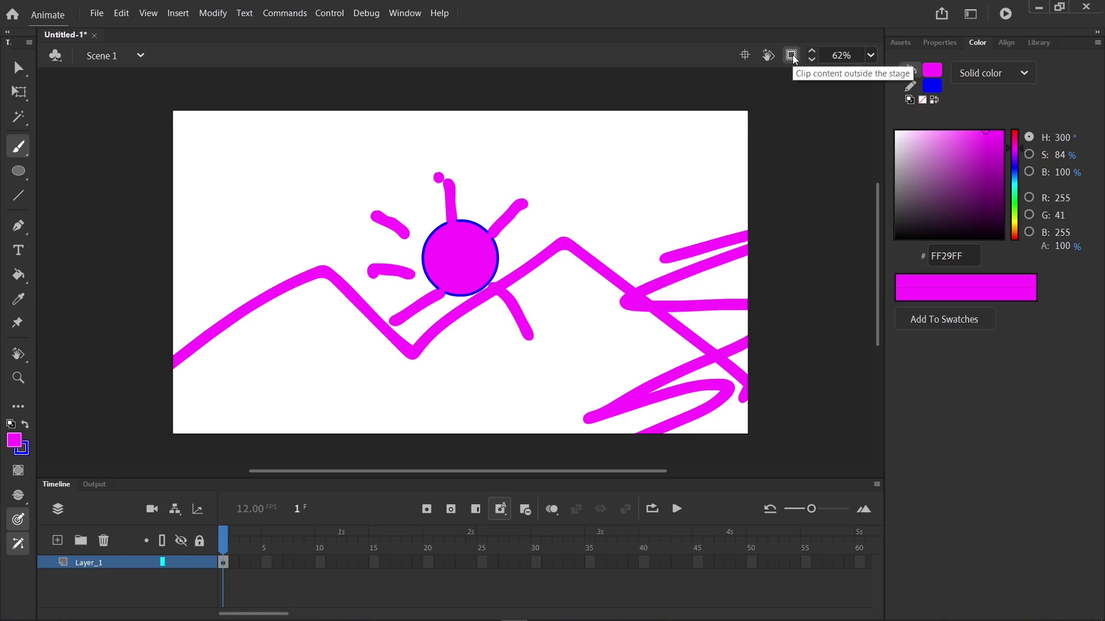
pyautogui.click(793, 56)
pyautogui.click(811, 59)
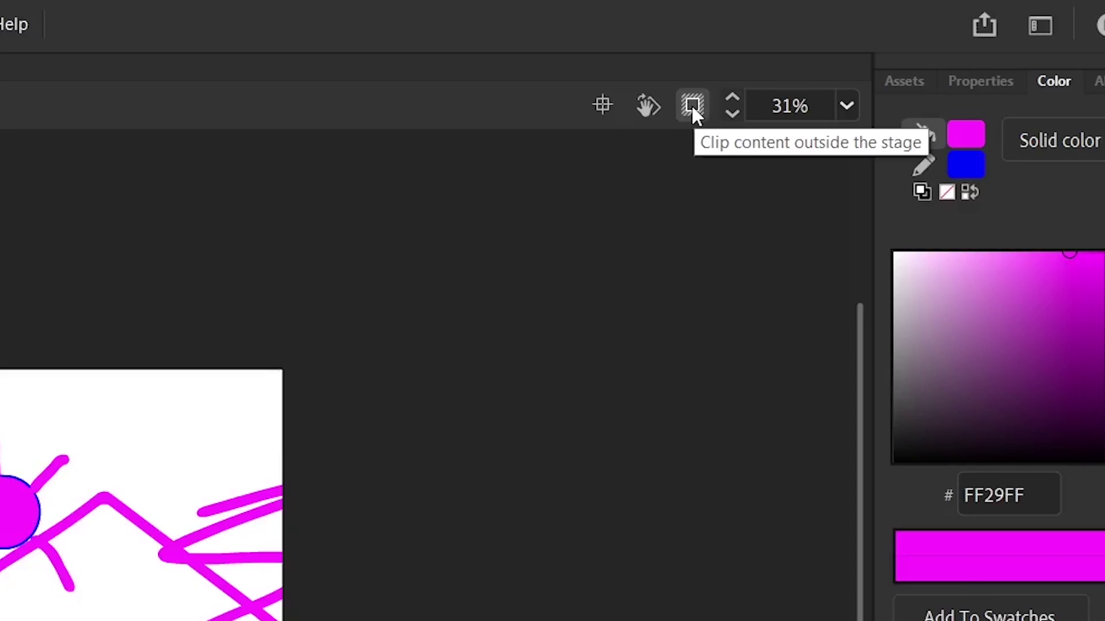
pyautogui.click(788, 56)
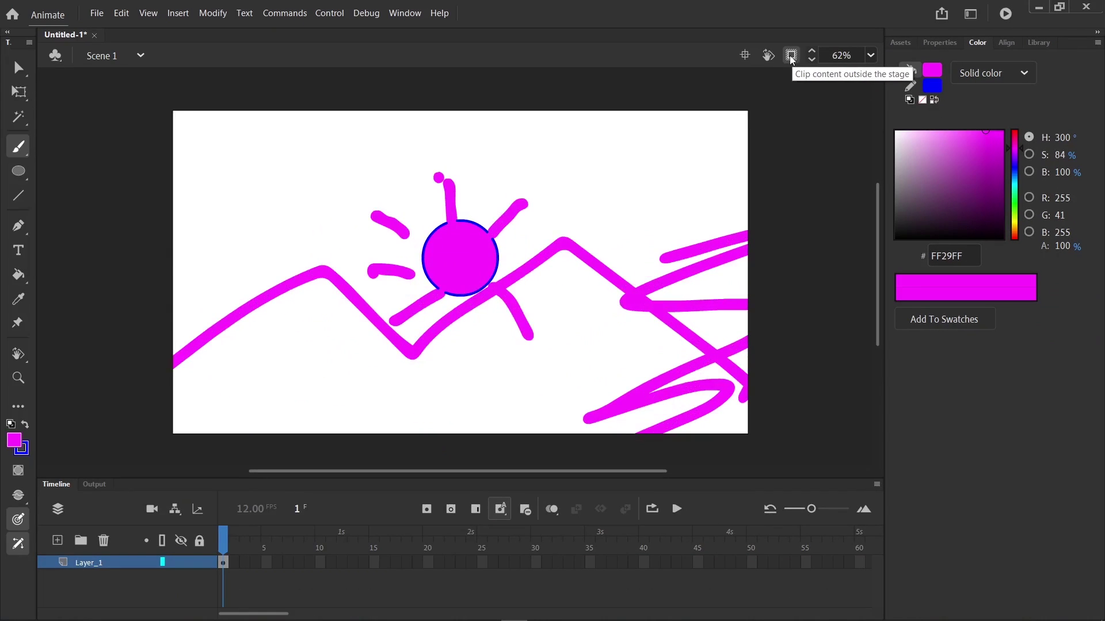
pyautogui.click(791, 55)
pyautogui.click(791, 56)
pyautogui.click(791, 55)
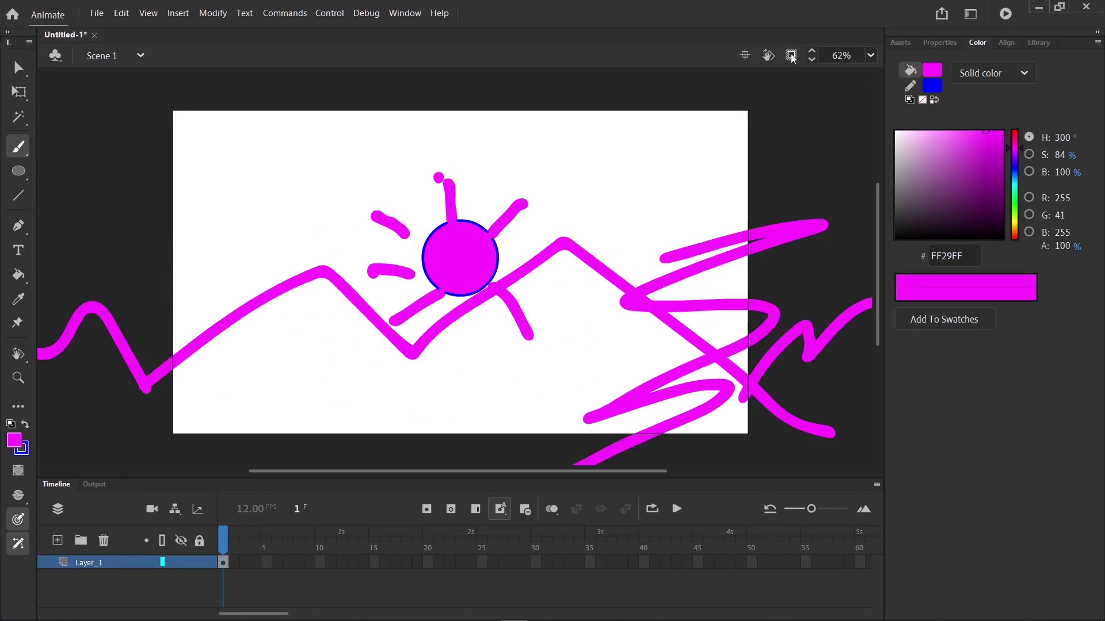
pyautogui.click(791, 56)
pyautogui.click(791, 56)
# Raise the stage zoom in single increments to 65%, then lower it back to 62%.
pyautogui.click(812, 51)
pyautogui.click(811, 51)
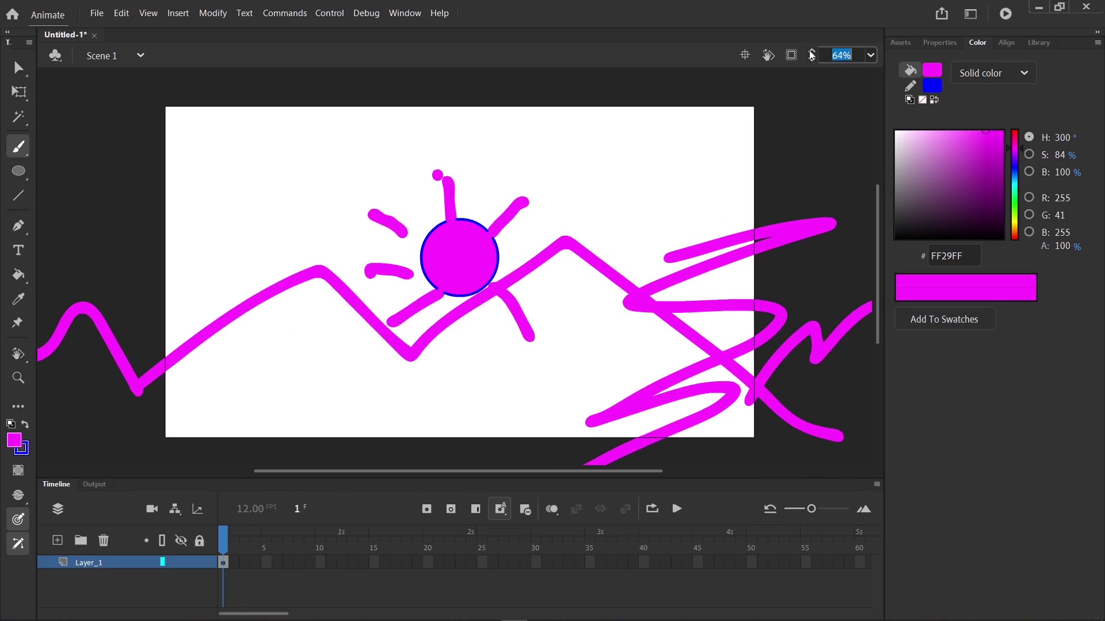
pyautogui.click(811, 51)
pyautogui.moveTo(861, 55); pyautogui.dragTo(829, 55)
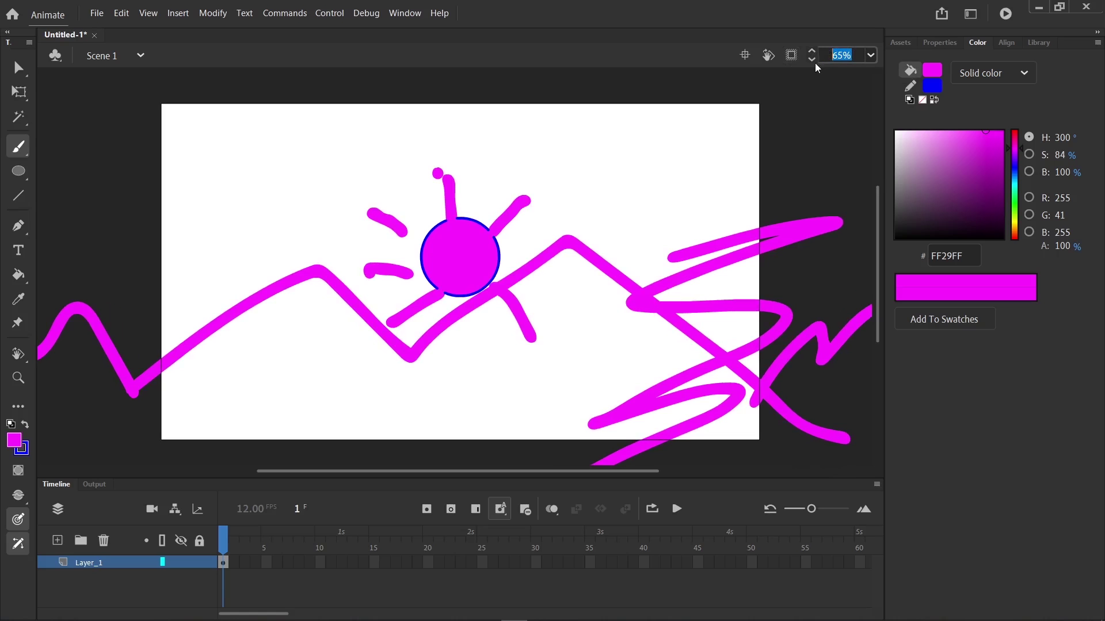
pyautogui.click(812, 60)
pyautogui.click(812, 60)
pyautogui.click(812, 60)
# Fit the stage in the window using the Fit in Window zoom preset.
pyautogui.click(871, 55)
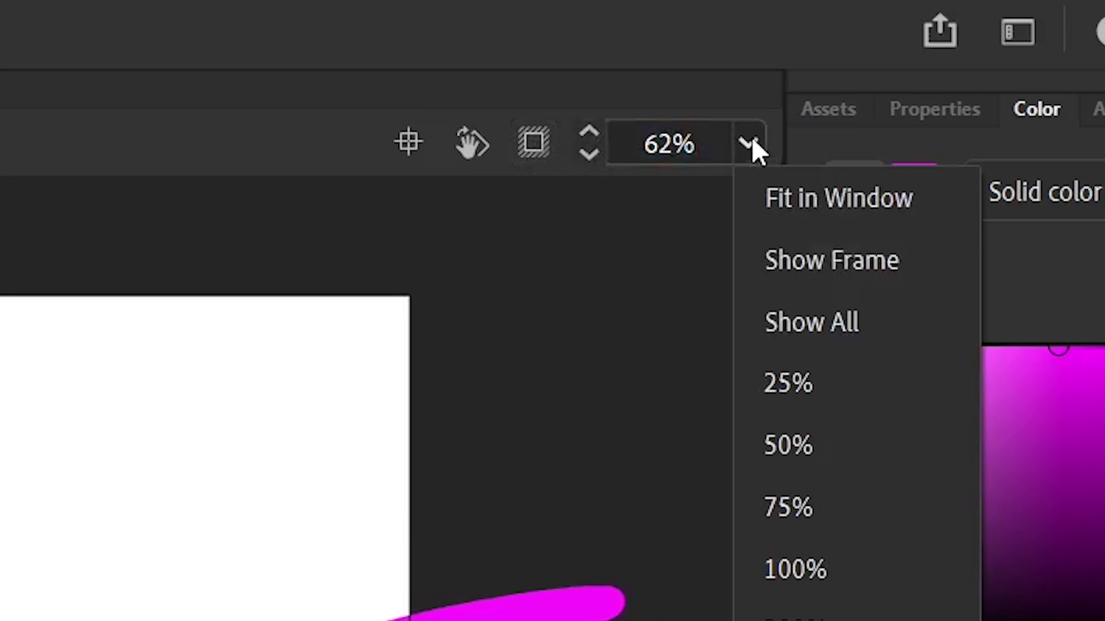
pyautogui.click(820, 201)
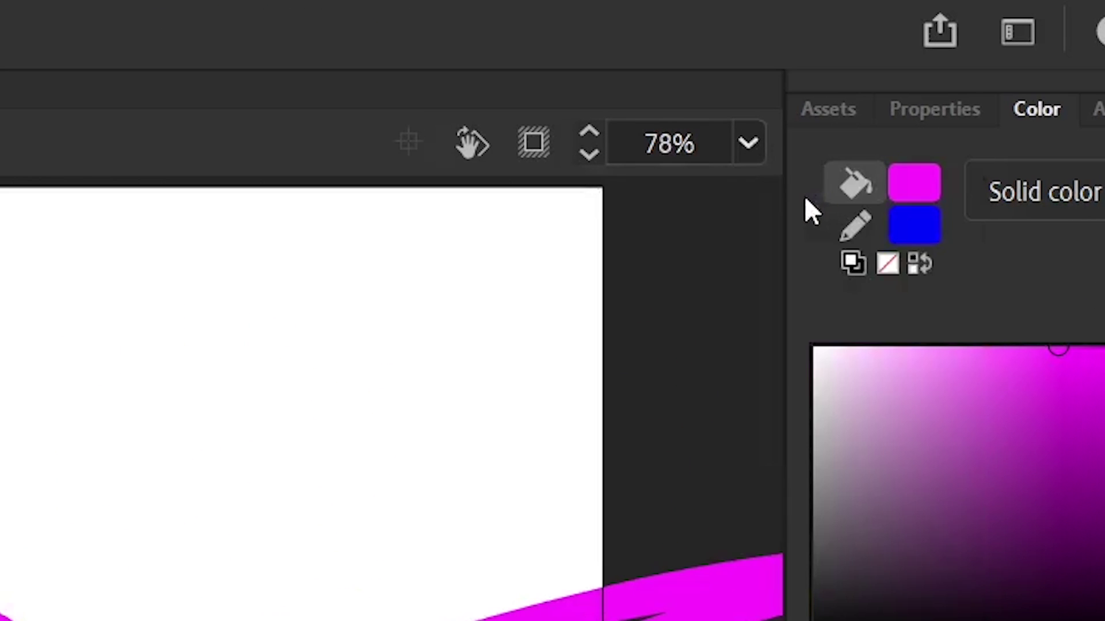
pyautogui.click(748, 146)
pyautogui.click(802, 258)
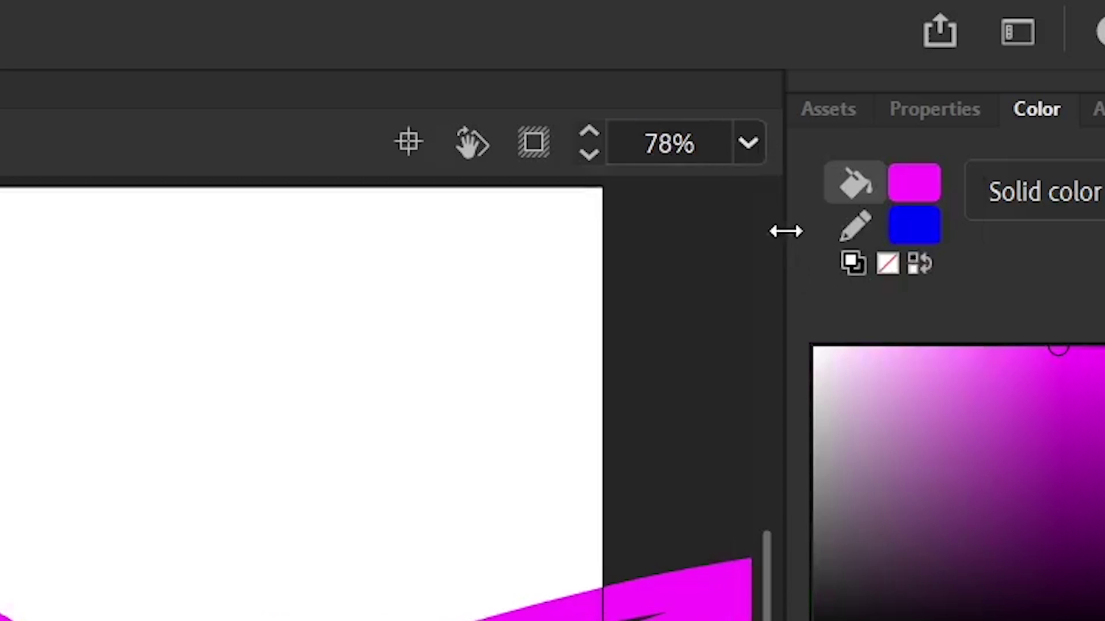
pyautogui.click(748, 144)
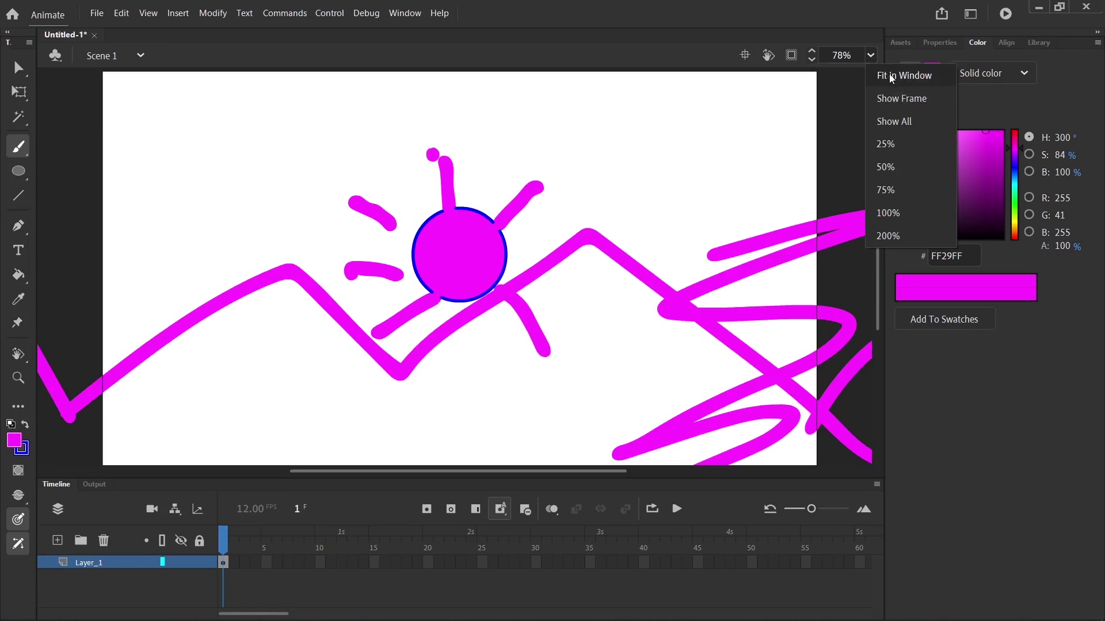
pyautogui.click(891, 78)
pyautogui.click(872, 57)
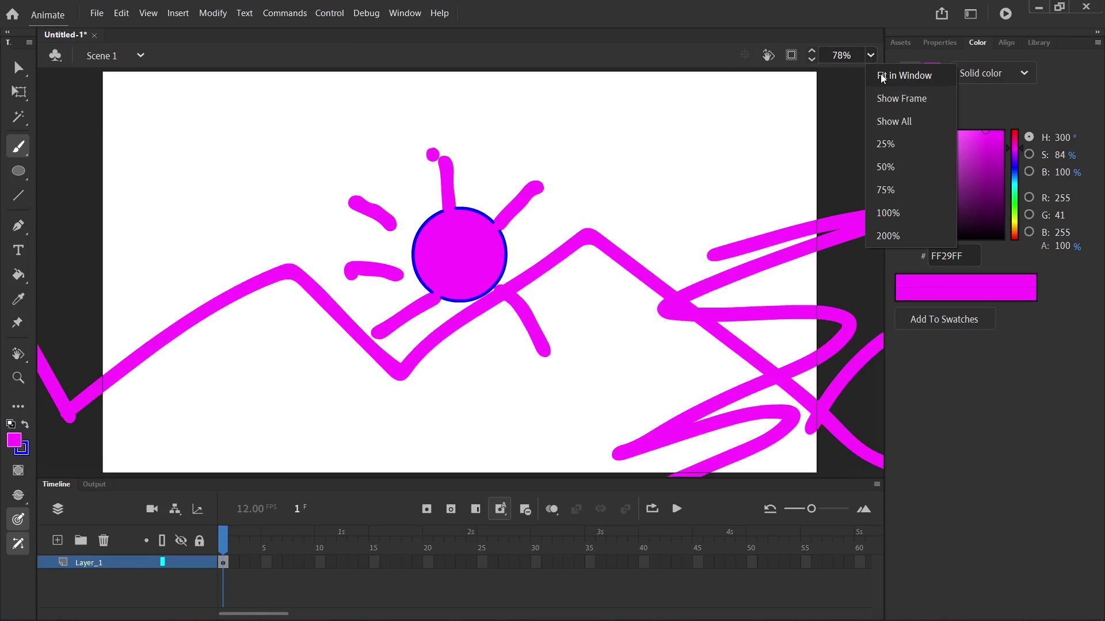
pyautogui.click(884, 80)
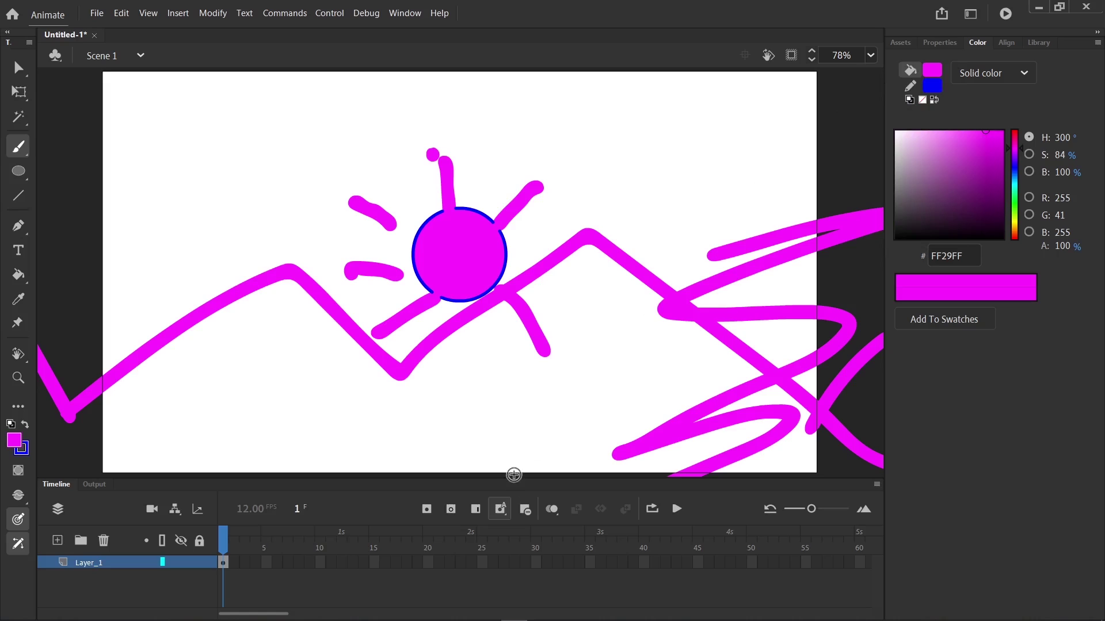
# Clip content outside the stage and resize the Timeline to test how the fitted stage rescales.
pyautogui.click(791, 55)
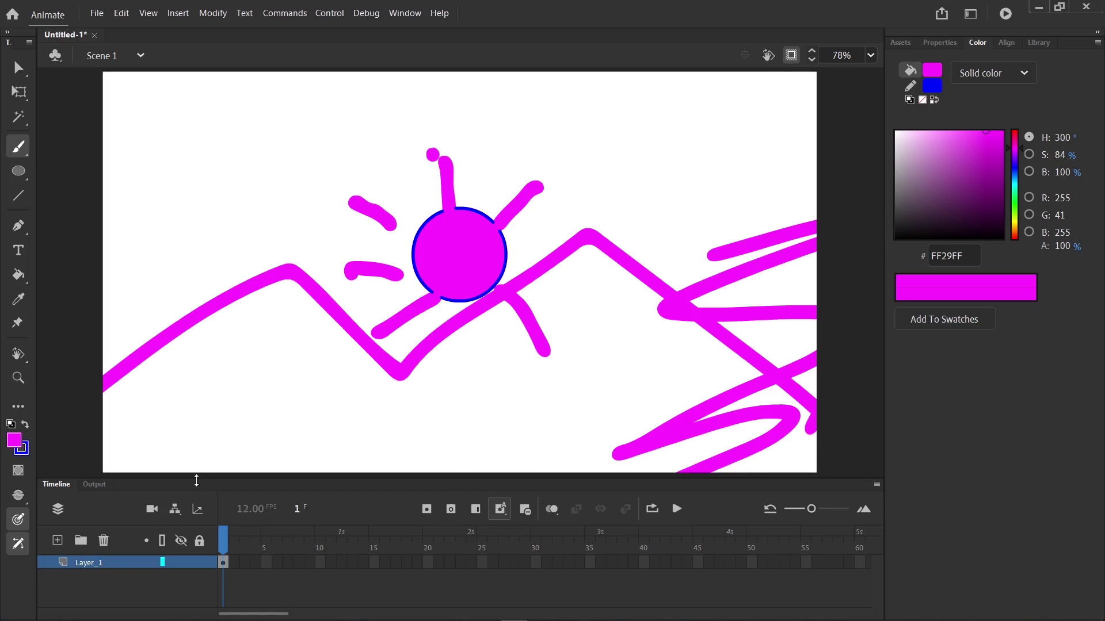
pyautogui.moveTo(195, 479); pyautogui.dragTo(245, 252)
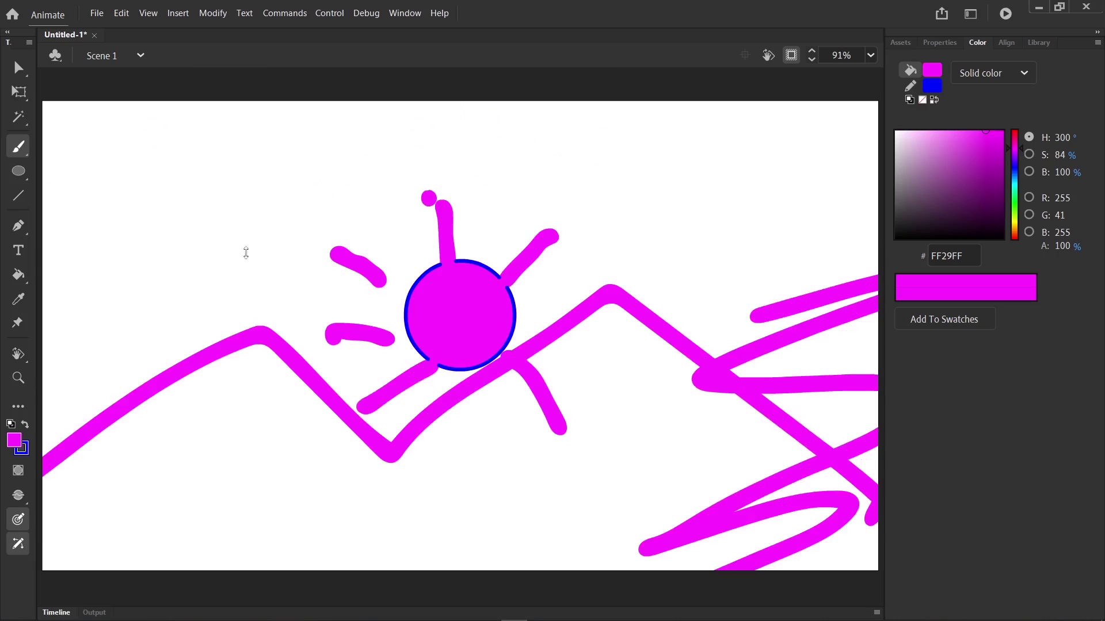
pyautogui.click(51, 613)
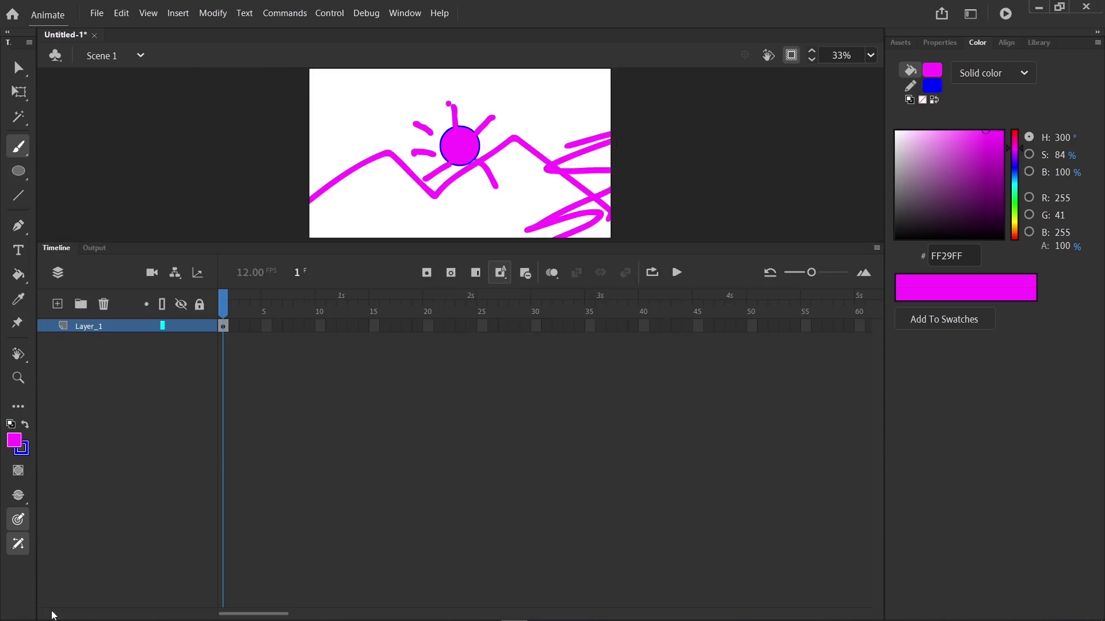
pyautogui.moveTo(345, 247); pyautogui.dragTo(320, 506)
# Set the stage view to Show Frame and shrink the Timeline to test how the stage responds.
pyautogui.click(870, 55)
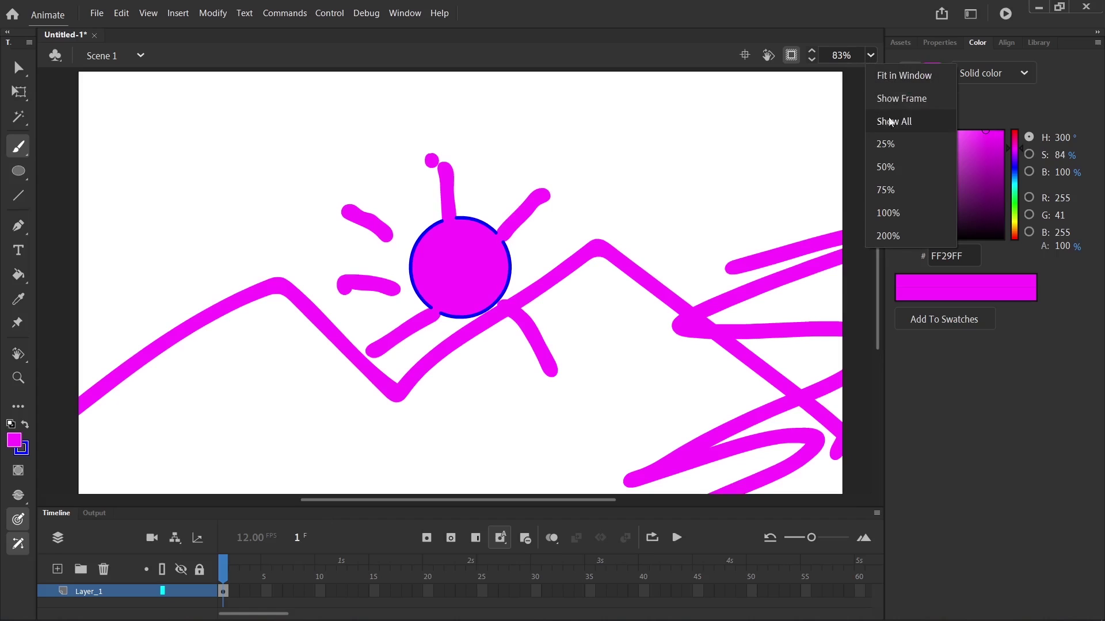
pyautogui.click(895, 99)
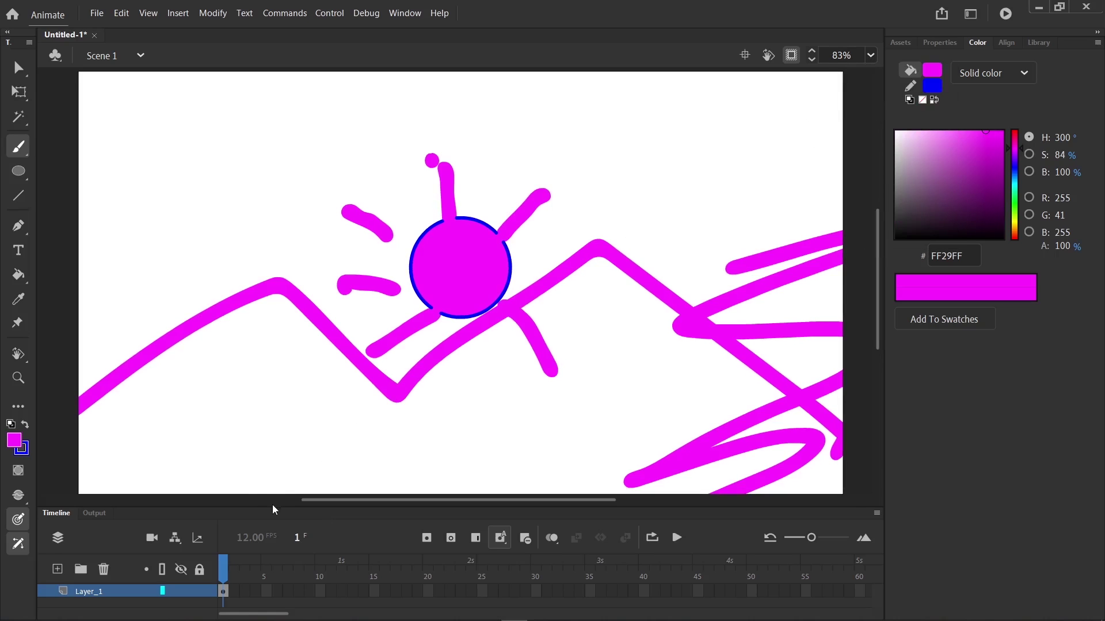
pyautogui.moveTo(273, 508); pyautogui.dragTo(316, 309)
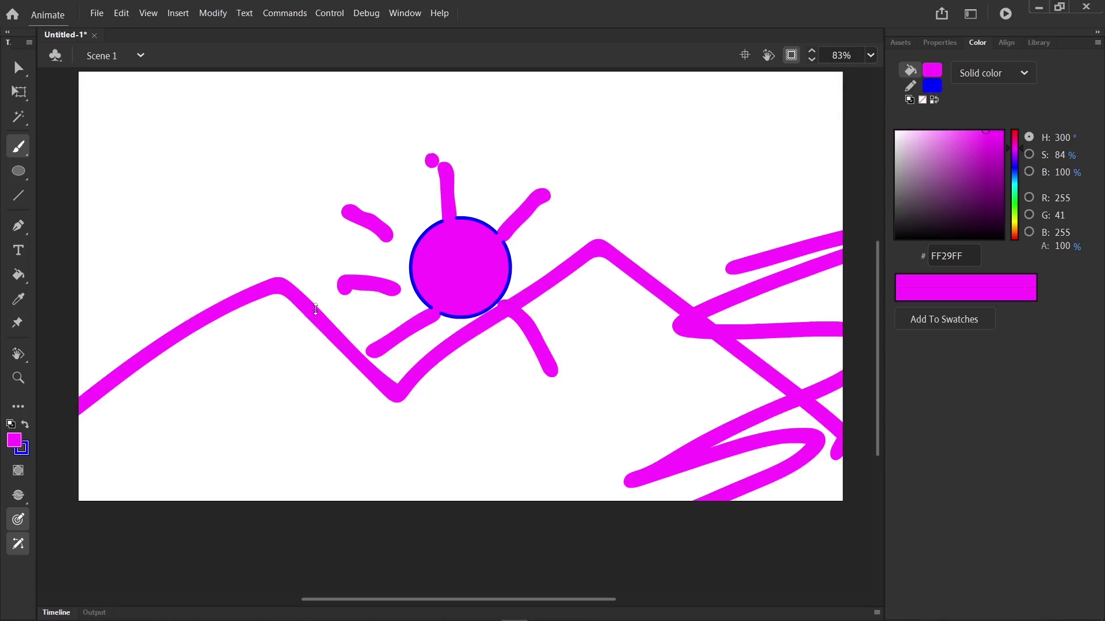
# Fit the panned stage in the window and repeatedly resize the Timeline to test how the stage rescales.
pyautogui.moveTo(408, 409); pyautogui.dragTo(467, 393)
pyautogui.click(56, 613)
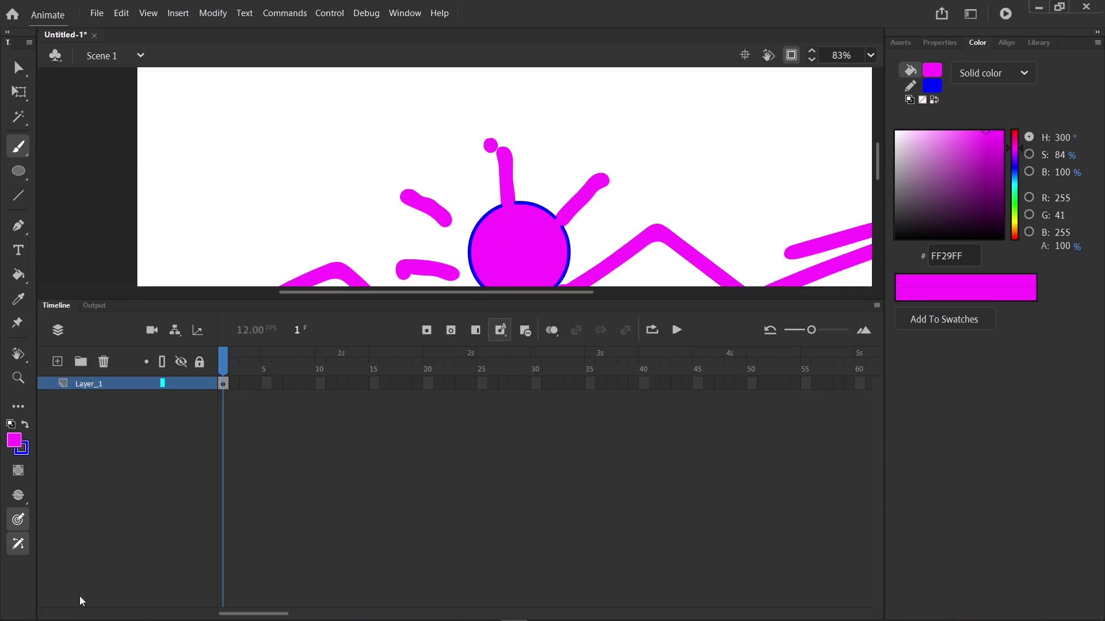
pyautogui.click(870, 55)
pyautogui.click(886, 76)
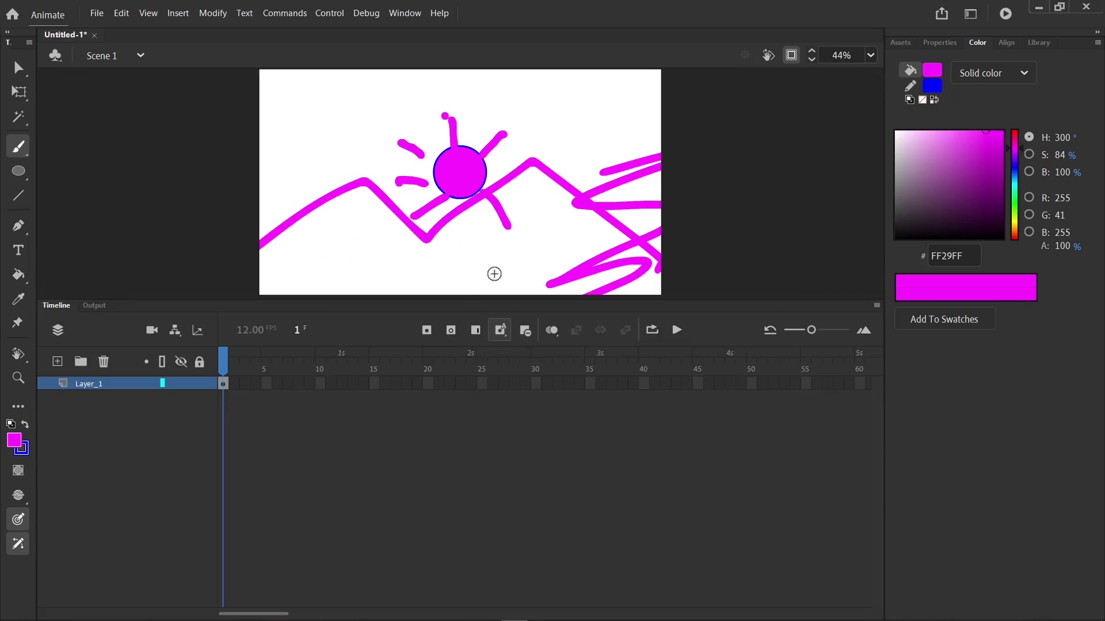
pyautogui.moveTo(463, 300); pyautogui.dragTo(463, 358)
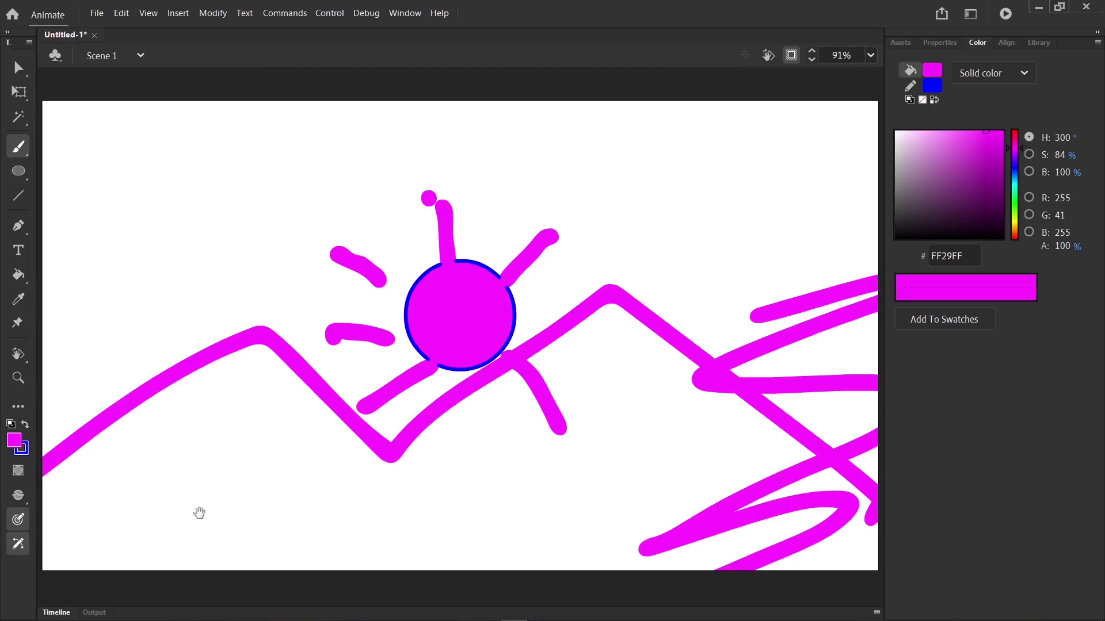
pyautogui.click(68, 612)
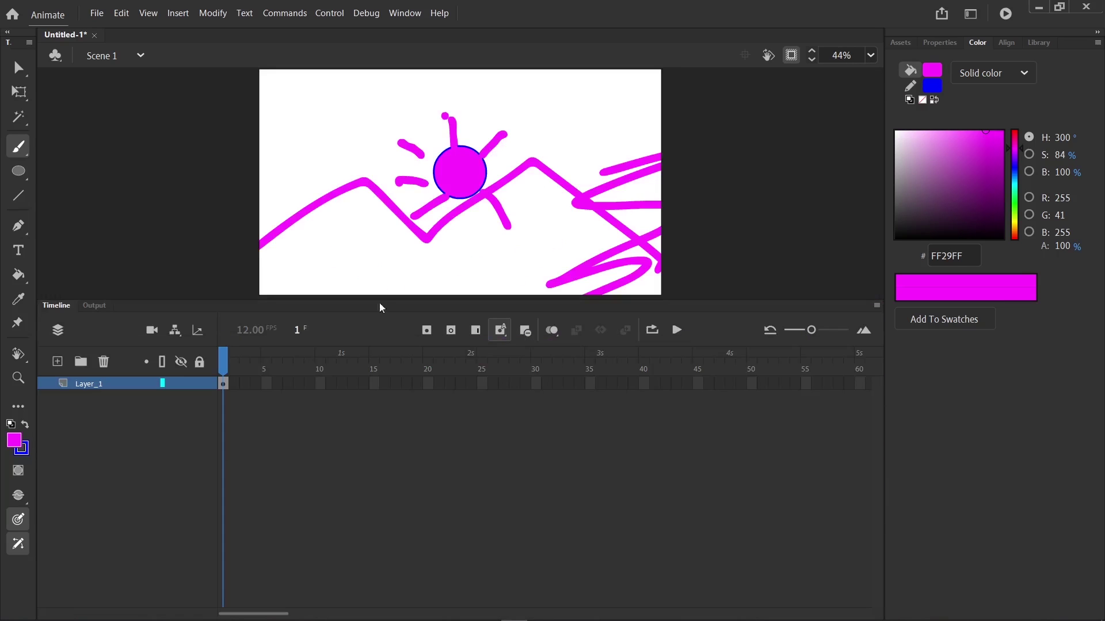
pyautogui.moveTo(405, 298); pyautogui.dragTo(406, 343)
pyautogui.moveTo(406, 300); pyautogui.dragTo(408, 372)
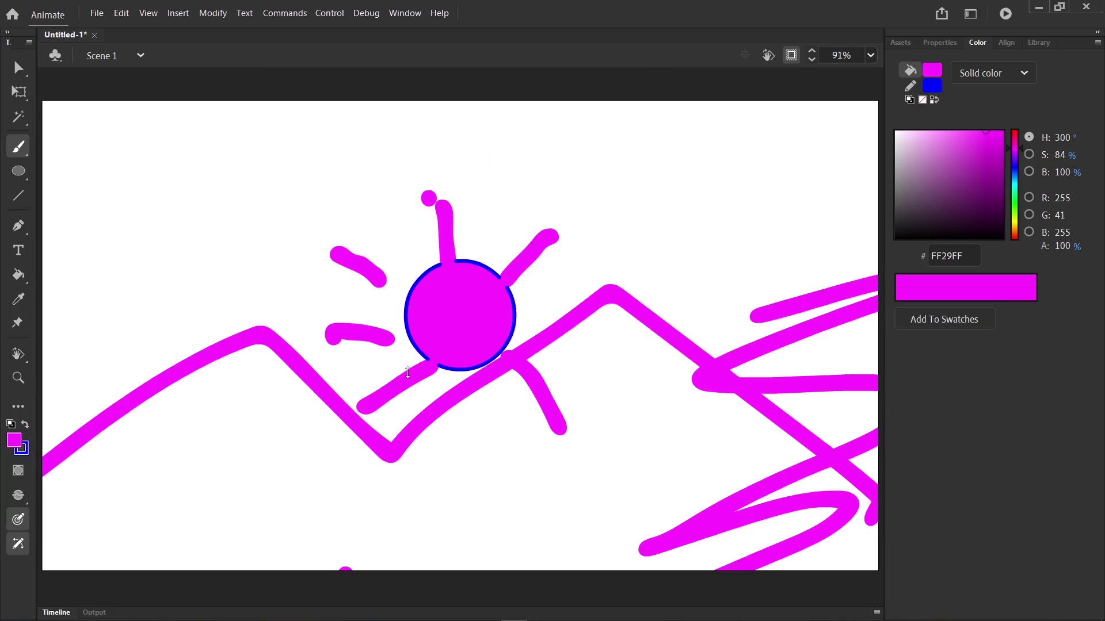
# Compare the Show Frame, 50%, 75% and Show All zoom presets on the clipped stage.
pyautogui.click(871, 56)
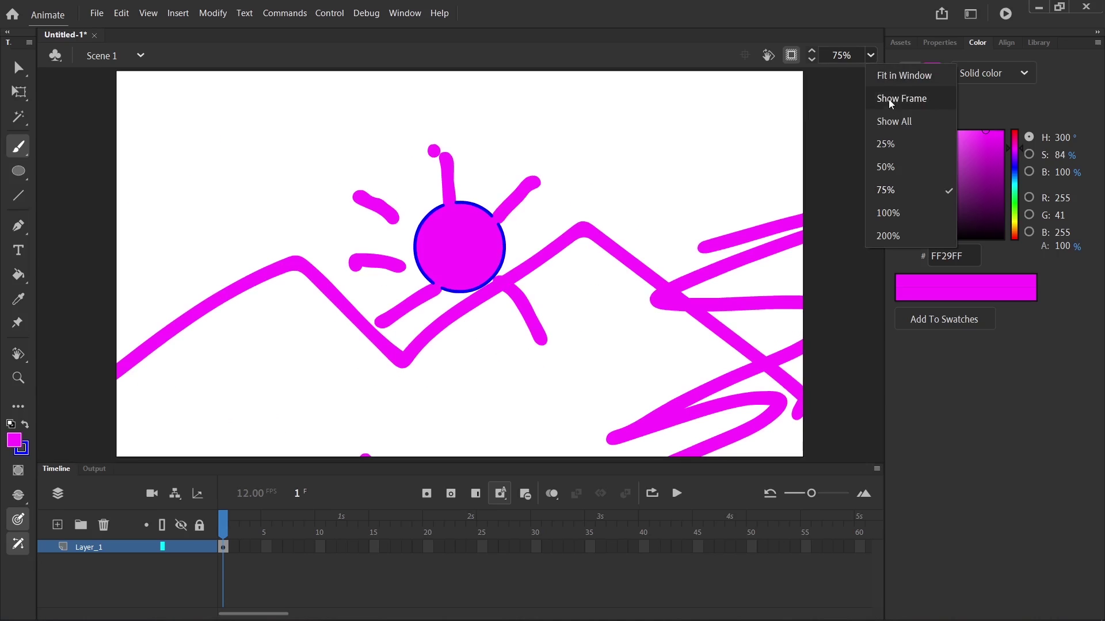
pyautogui.click(890, 100)
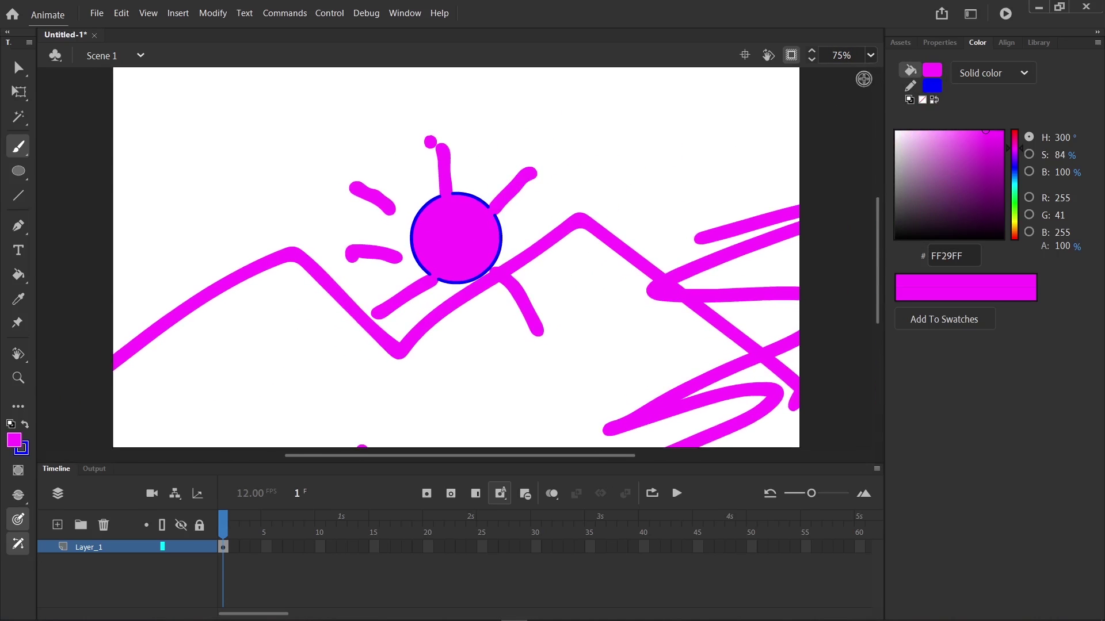
pyautogui.click(871, 55)
pyautogui.click(890, 167)
pyautogui.click(870, 55)
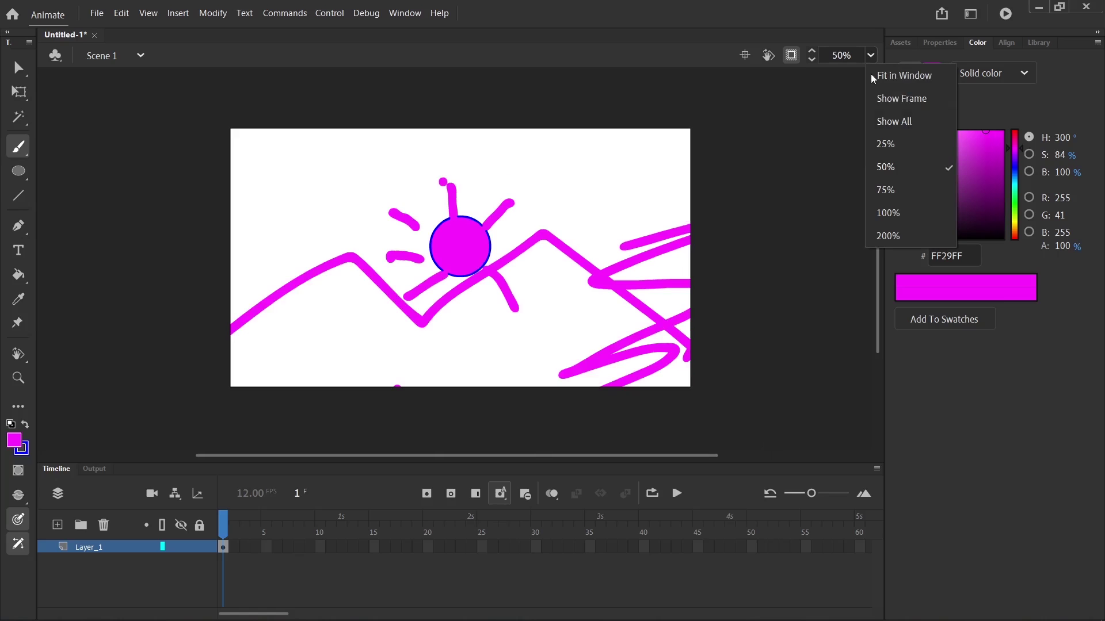
pyautogui.click(892, 194)
pyautogui.click(871, 55)
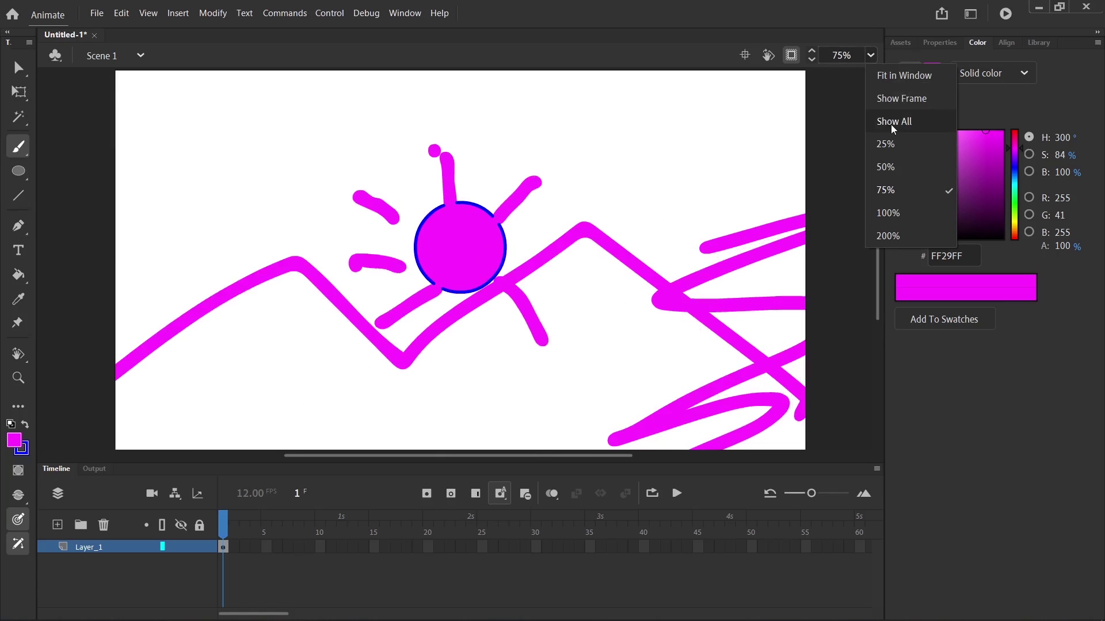
pyautogui.click(894, 124)
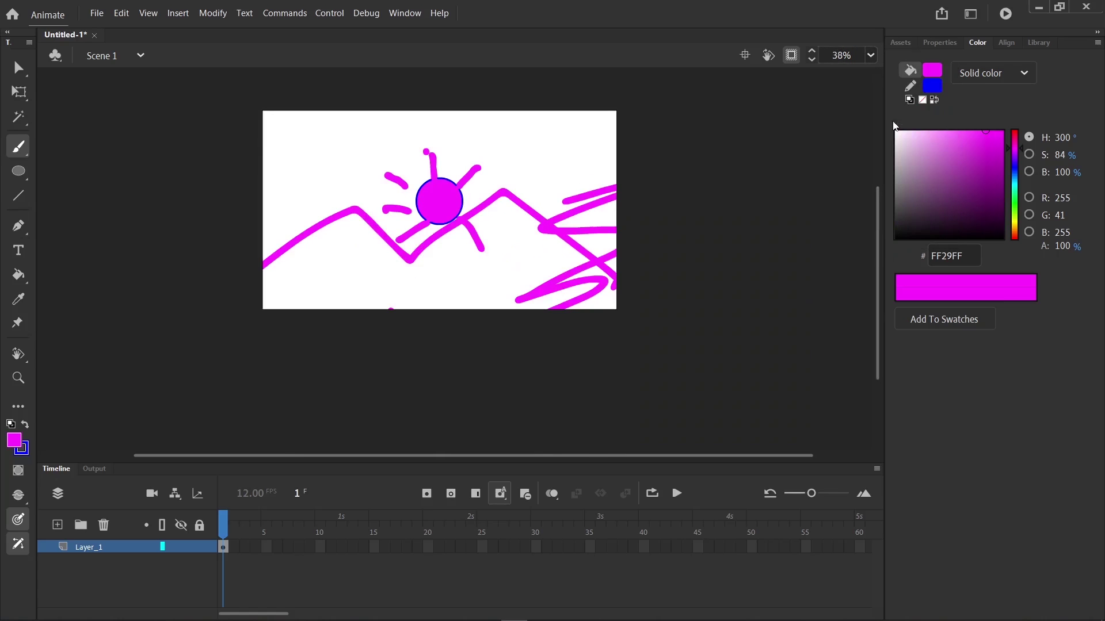
# Turn off clipping outside the stage, compare Show Frame with Show All, and finish with the stage fitted in the window.
pyautogui.click(791, 56)
pyautogui.click(871, 55)
pyautogui.click(888, 98)
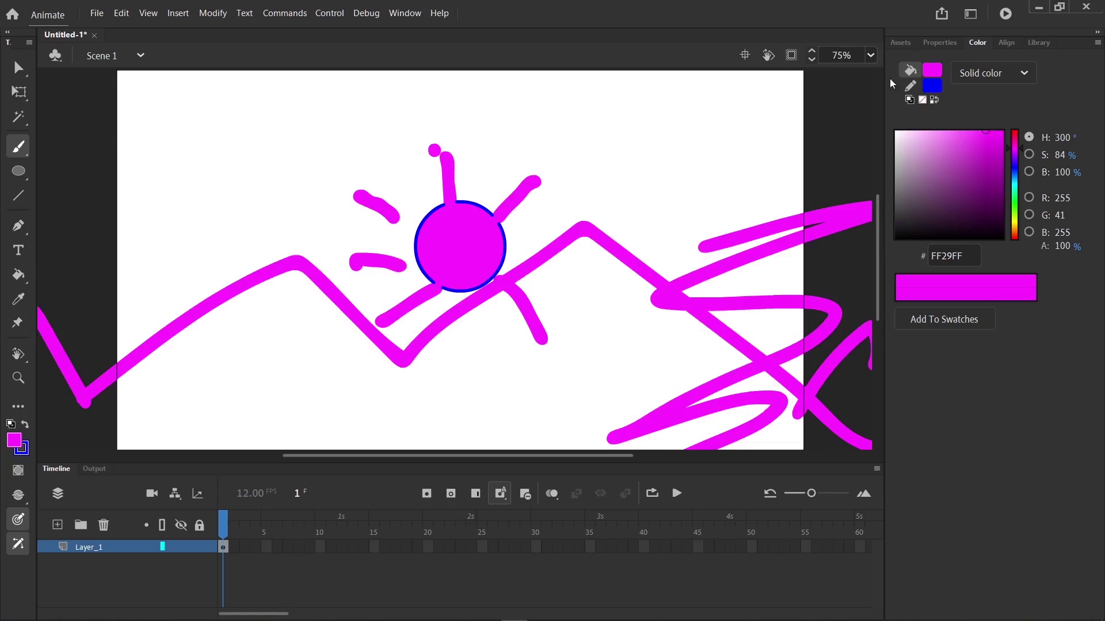
pyautogui.click(871, 55)
pyautogui.click(906, 122)
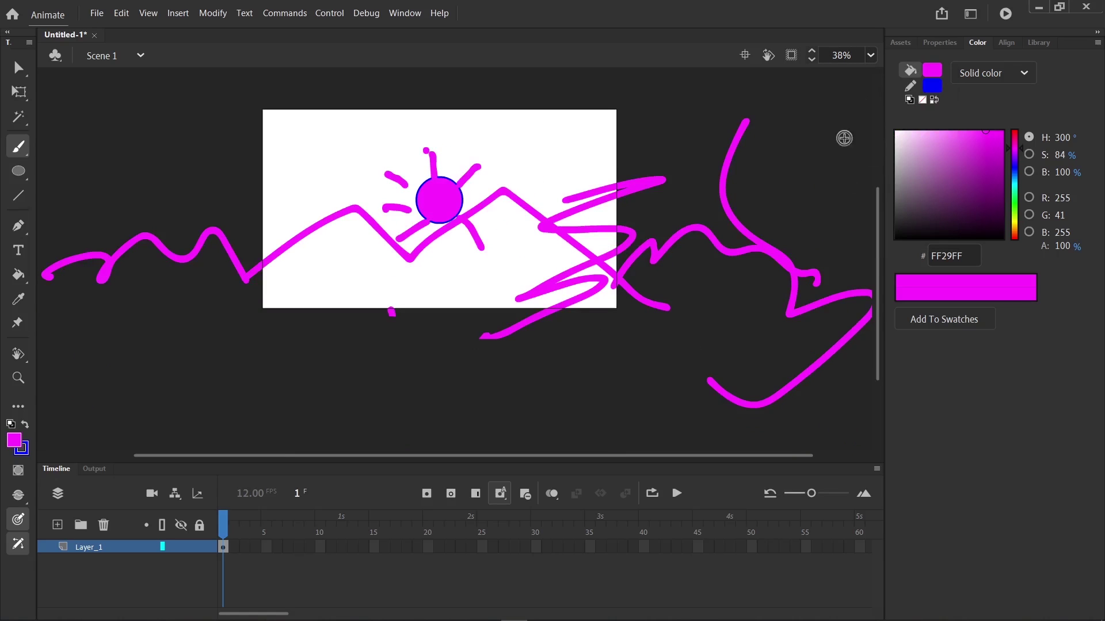
pyautogui.click(870, 55)
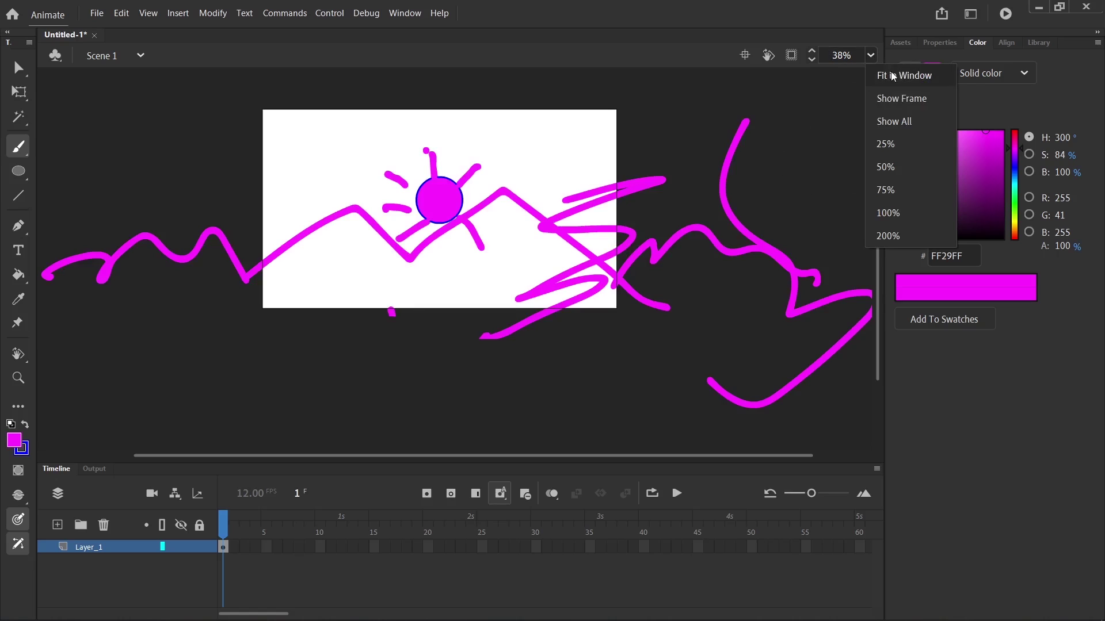
pyautogui.click(887, 98)
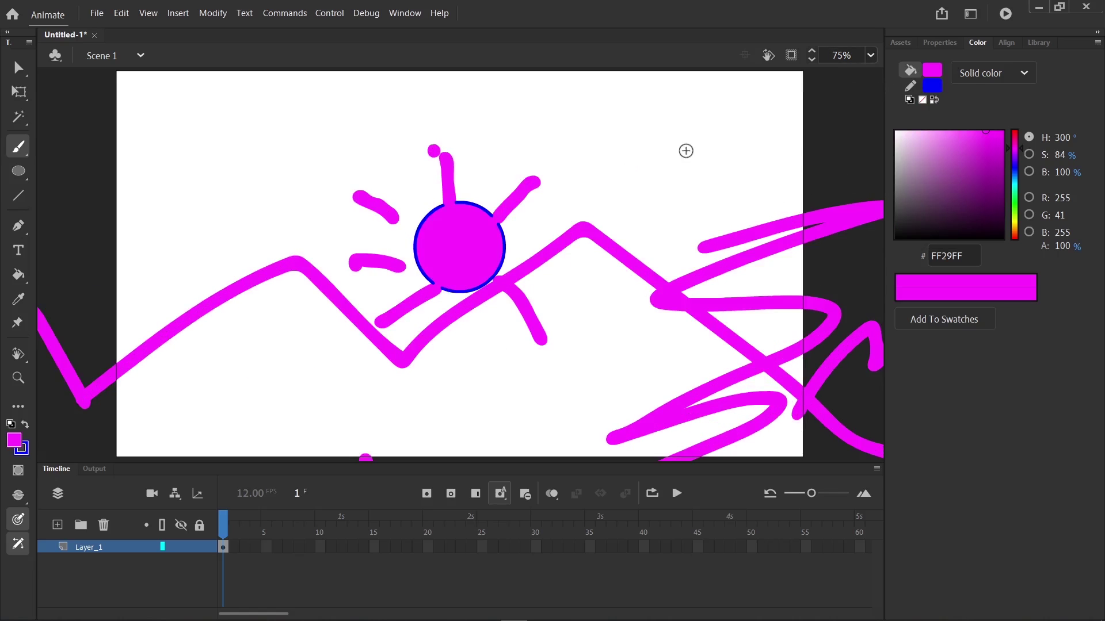
# Show the rulers from the document properties and place a horizontal guide at about 255 px and a vertical one at about 330 px.
pyautogui.click(940, 43)
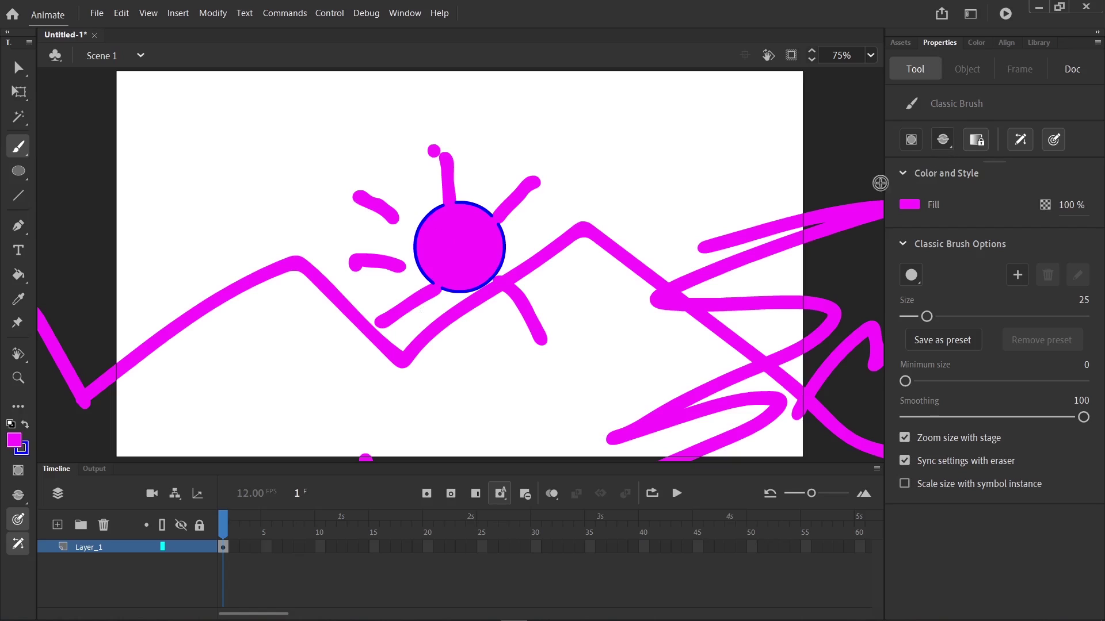
pyautogui.press('v')
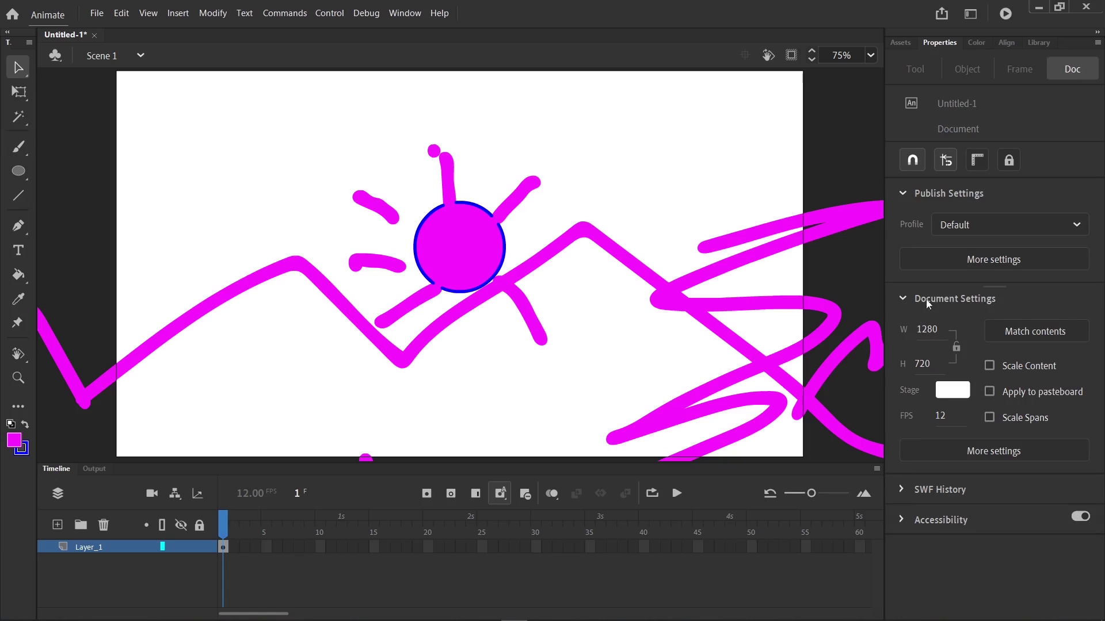
pyautogui.click(976, 161)
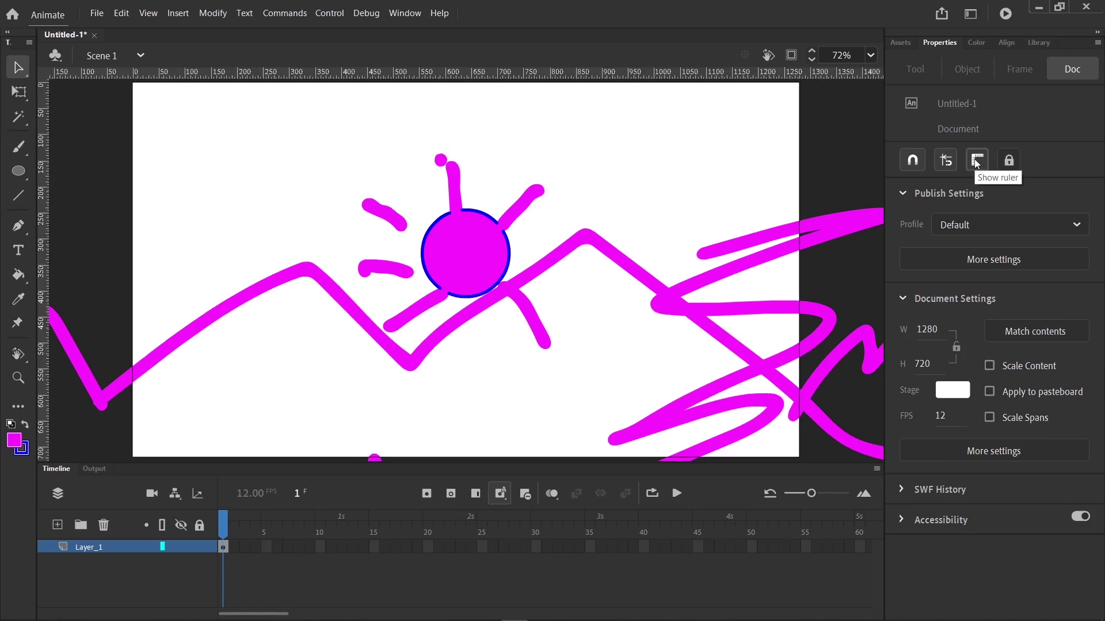
pyautogui.moveTo(719, 77); pyautogui.dragTo(693, 215)
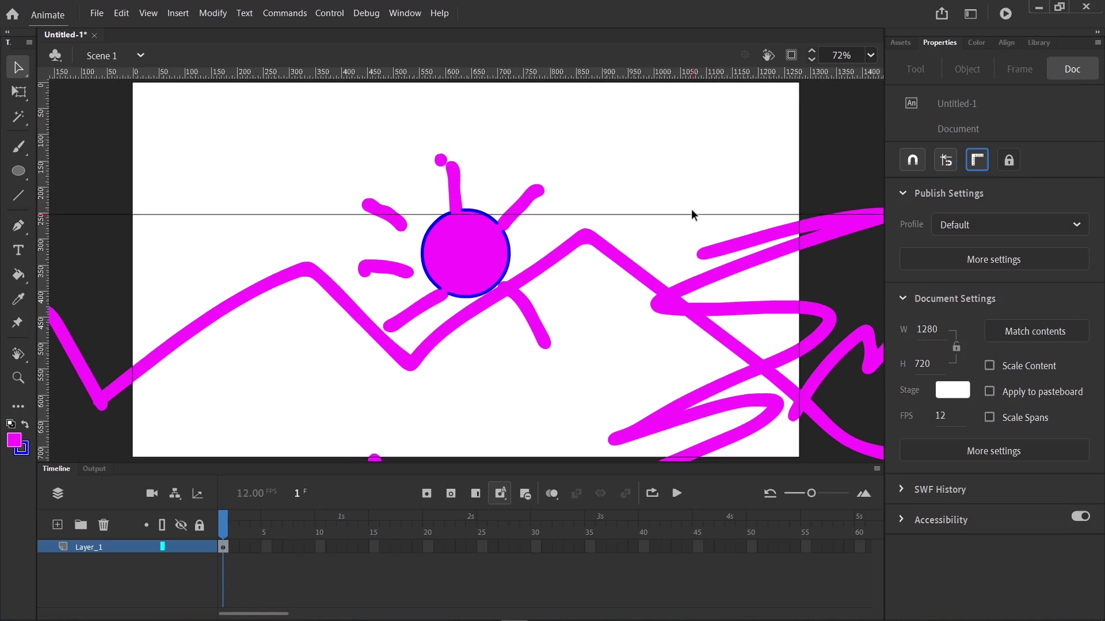
pyautogui.moveTo(47, 224); pyautogui.dragTo(598, 234)
# Try the Line tool with blue strokes beside both guides and a straight horizontal line above the mountain peak.
pyautogui.press('n')
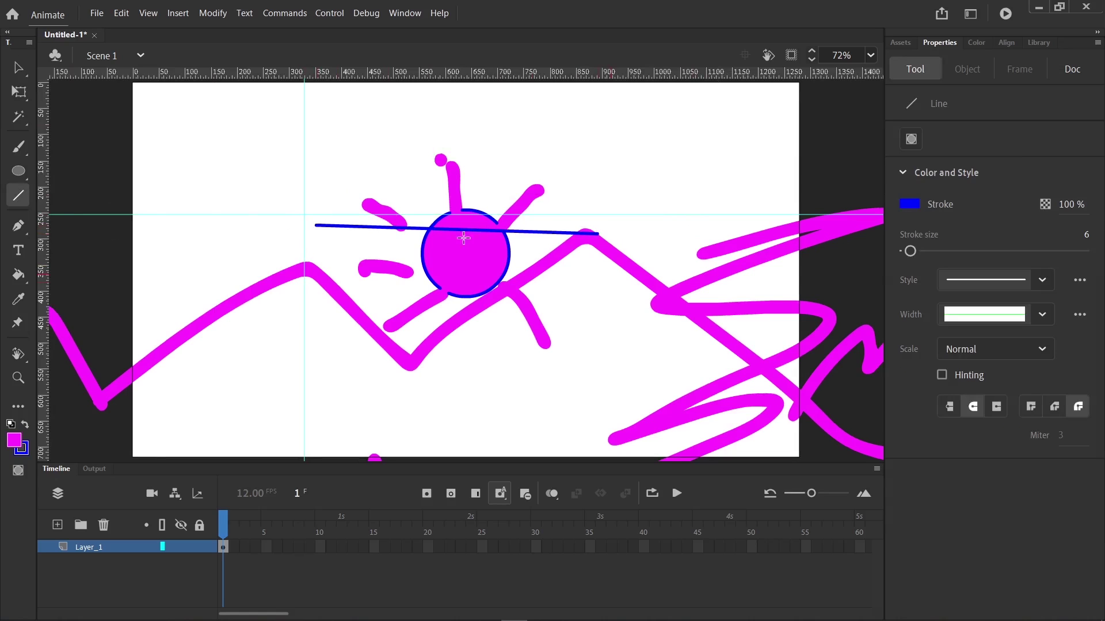
pyautogui.moveTo(323, 226); pyautogui.dragTo(319, 382)
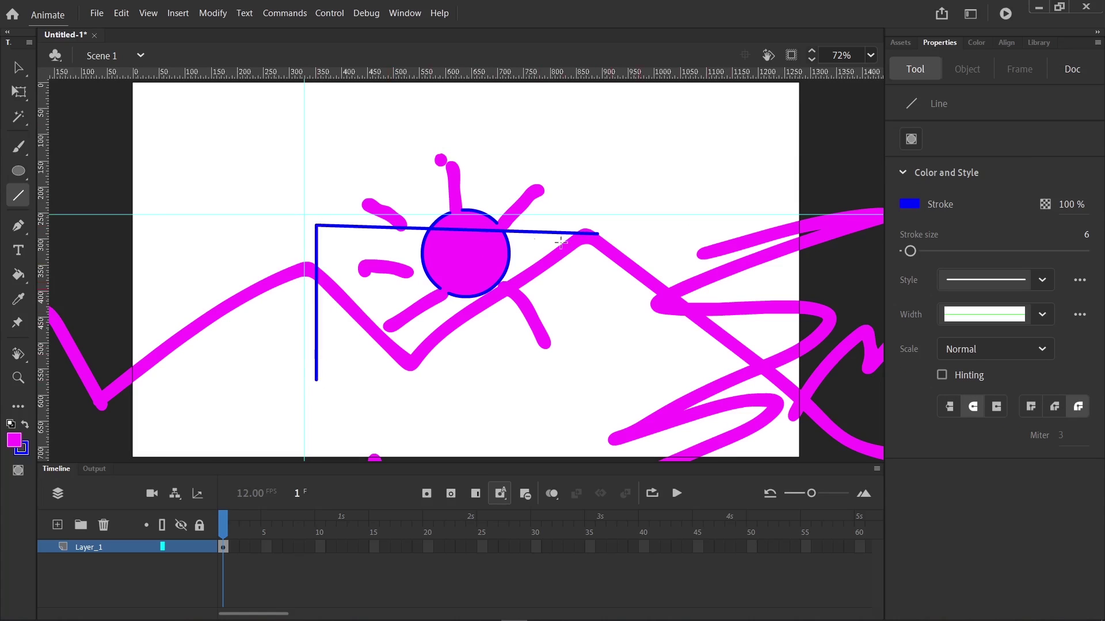
pyautogui.moveTo(598, 234); pyautogui.dragTo(575, 233)
pyautogui.moveTo(562, 153)
pyautogui.mouseDown()
pyautogui.moveTo(739, 166)
pyautogui.moveTo(742, 153)
pyautogui.mouseUp()
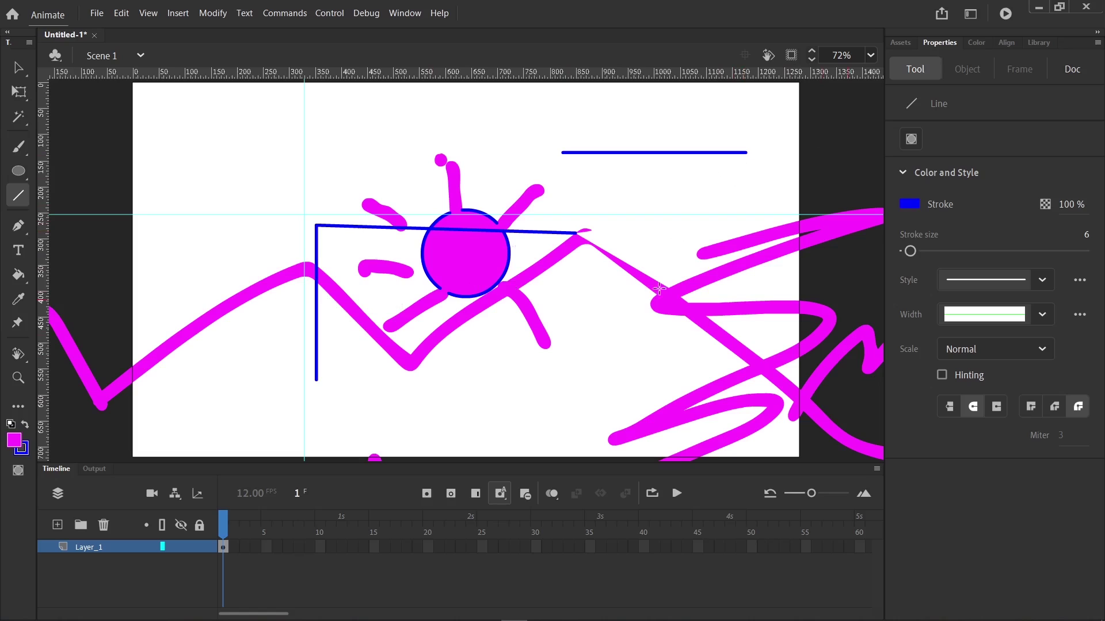
# Undo all the test edits made with the Line tool.
pyautogui.hotkey('ctrl', 'z')
pyautogui.hotkey('ctrl', 'z')
pyautogui.hotkey('ctrl', 'z')
pyautogui.hotkey('ctrl', 'z')
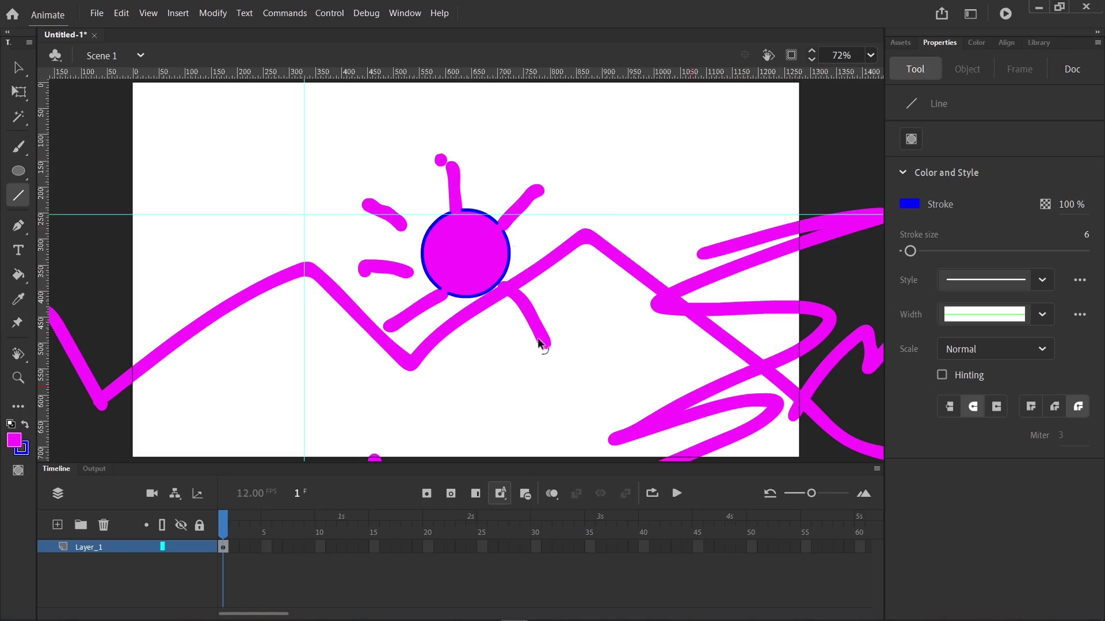
# Toggle the rulers off and on, lock the guides, and add another horizontal guide at about 170 px.
pyautogui.press('v')
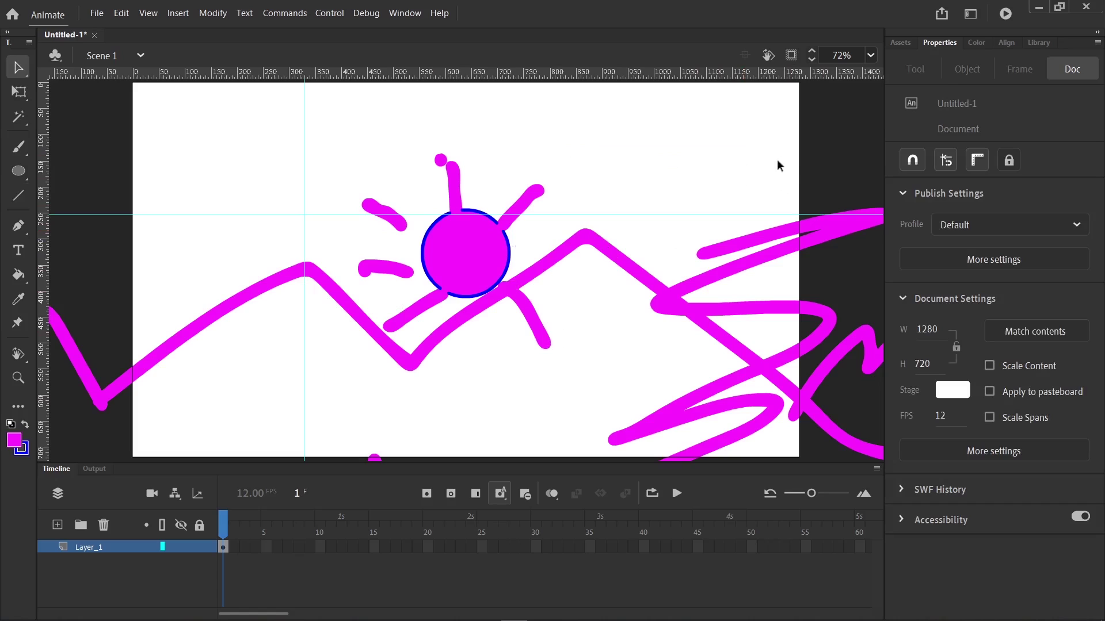
pyautogui.click(978, 167)
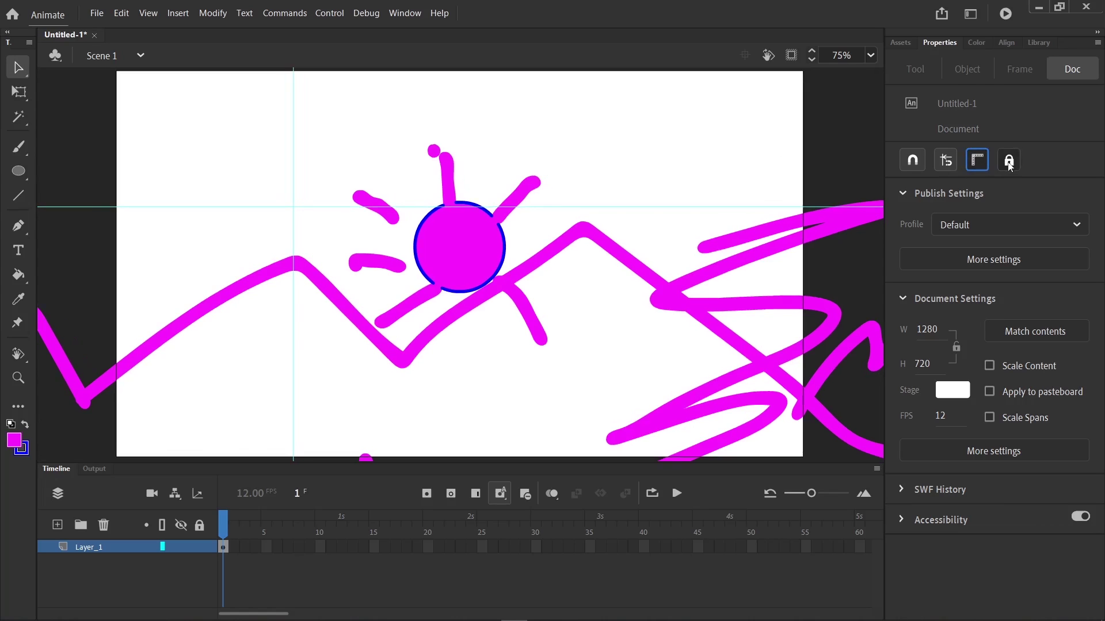
pyautogui.click(1009, 160)
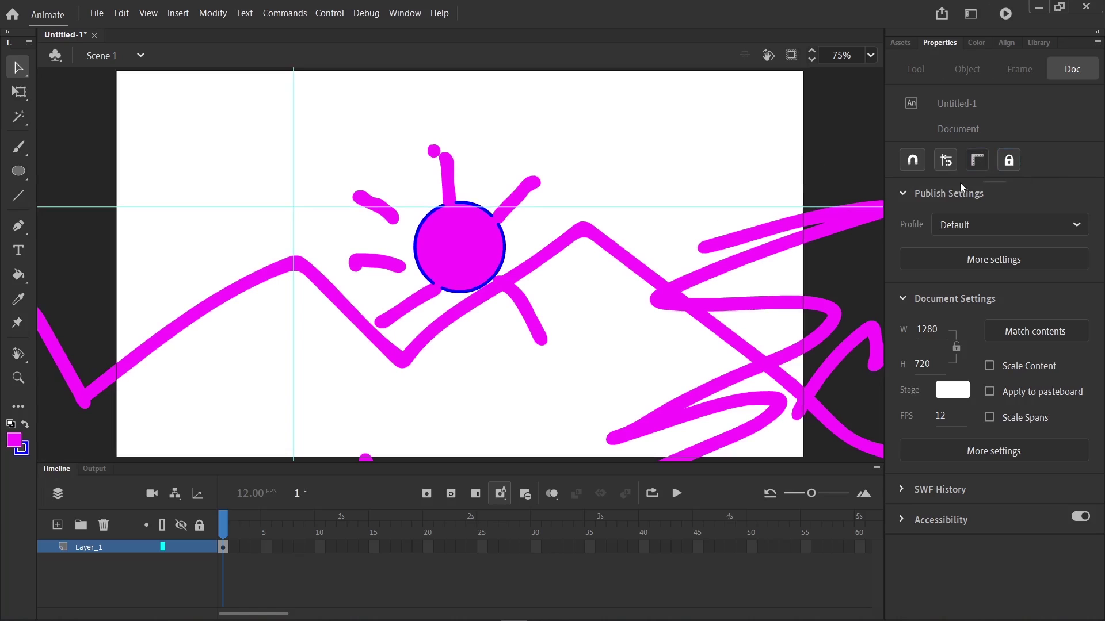
pyautogui.click(978, 164)
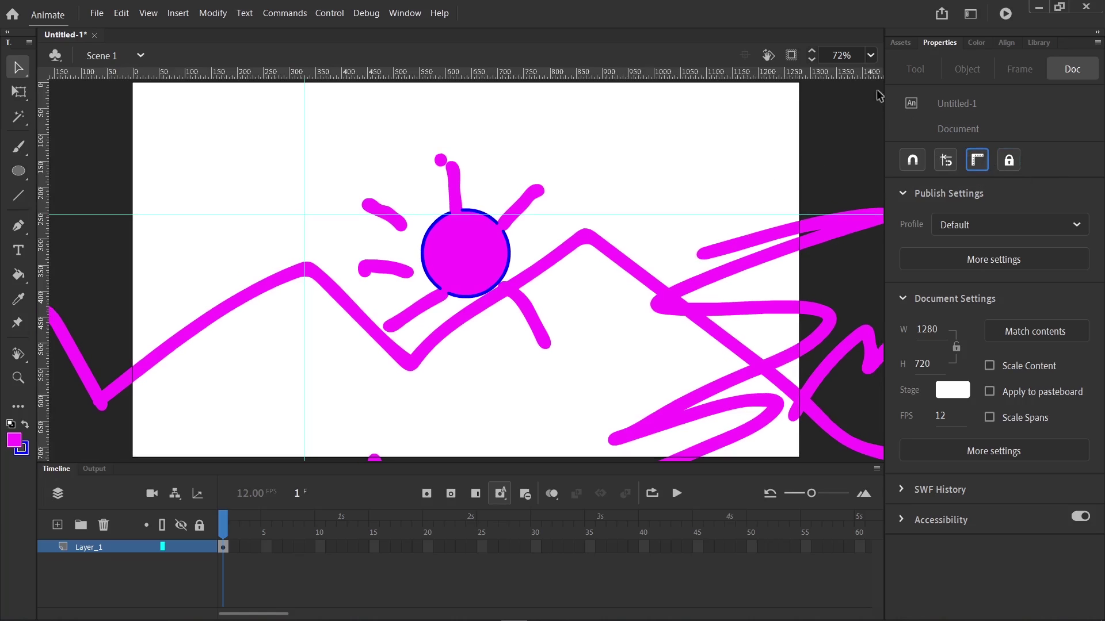
pyautogui.moveTo(830, 109); pyautogui.dragTo(827, 171)
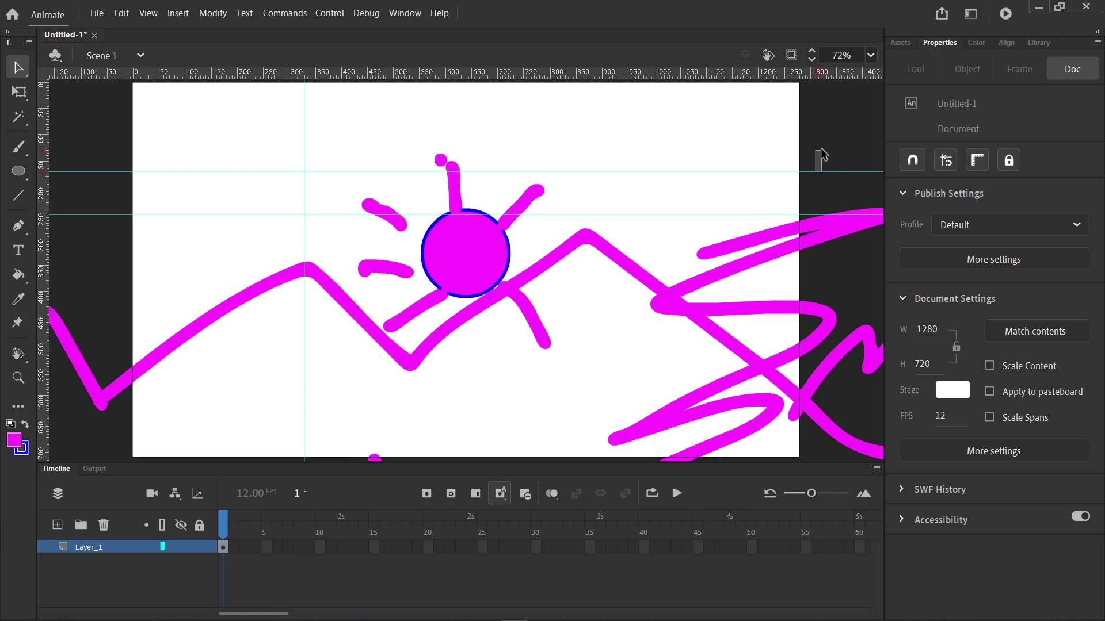
# Unlock the guides, remove all three from the stage, and hide the rulers.
pyautogui.click(1010, 162)
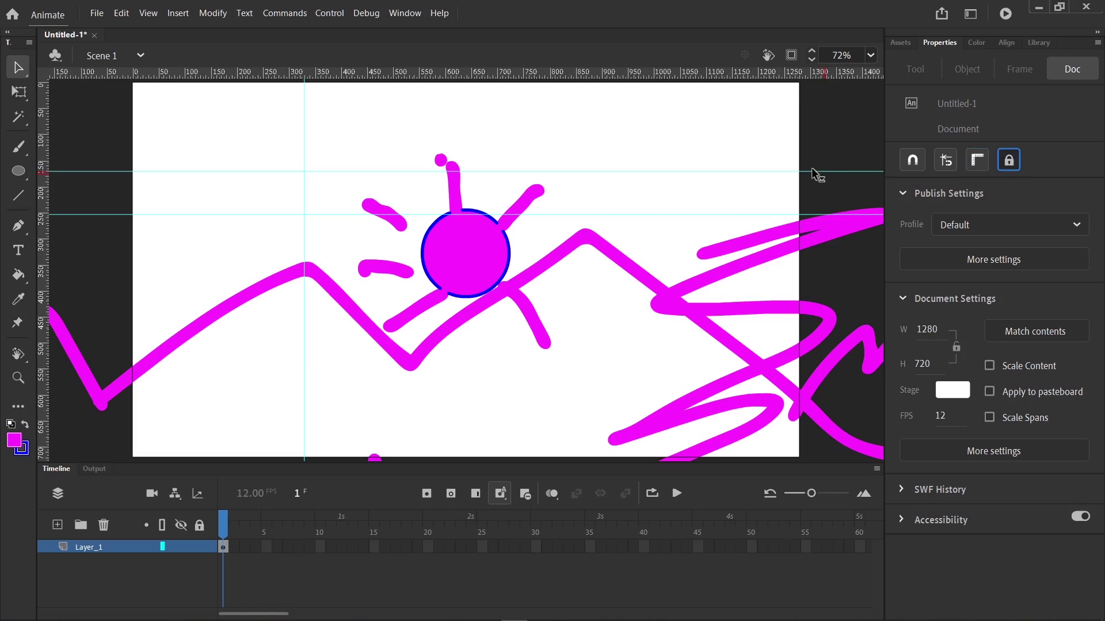
pyautogui.moveTo(817, 173); pyautogui.dragTo(841, 76)
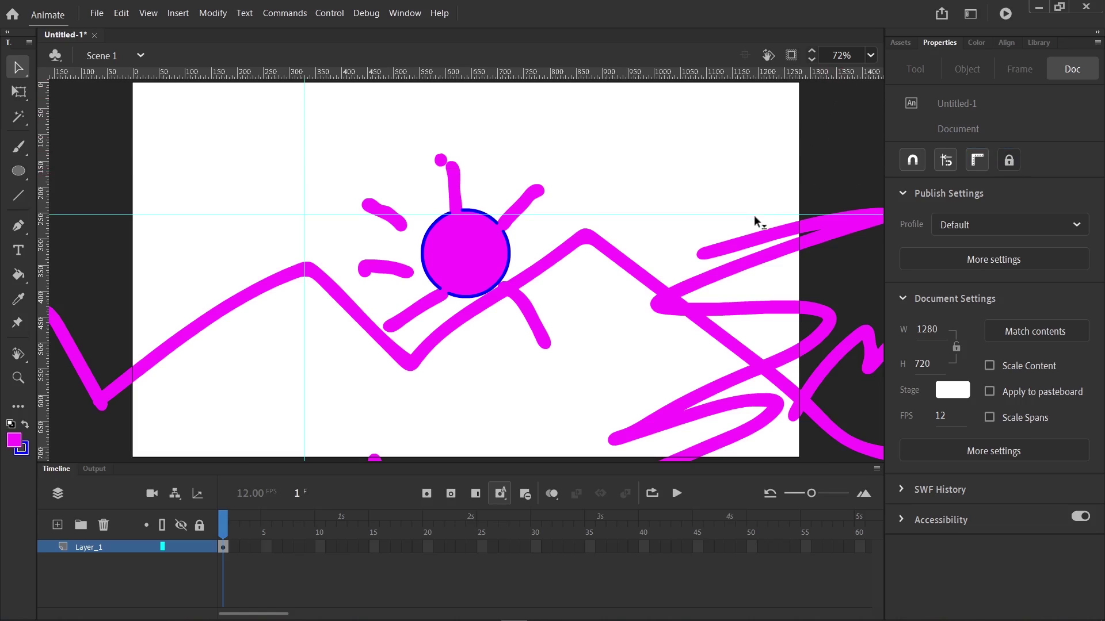
pyautogui.moveTo(756, 211); pyautogui.dragTo(759, 83)
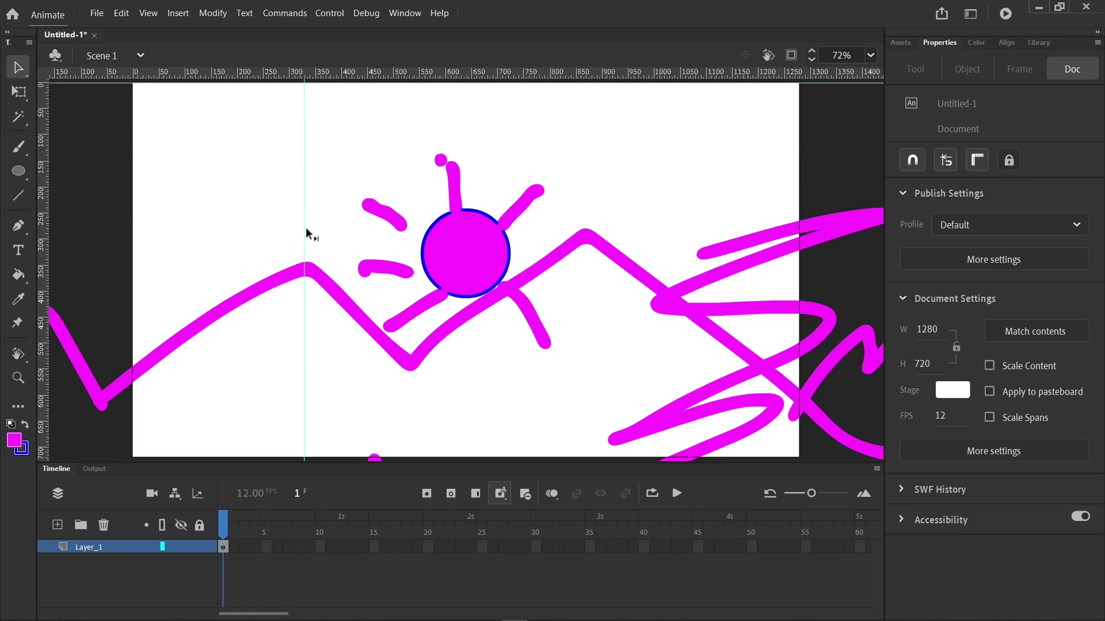
pyautogui.moveTo(304, 233); pyautogui.dragTo(44, 289)
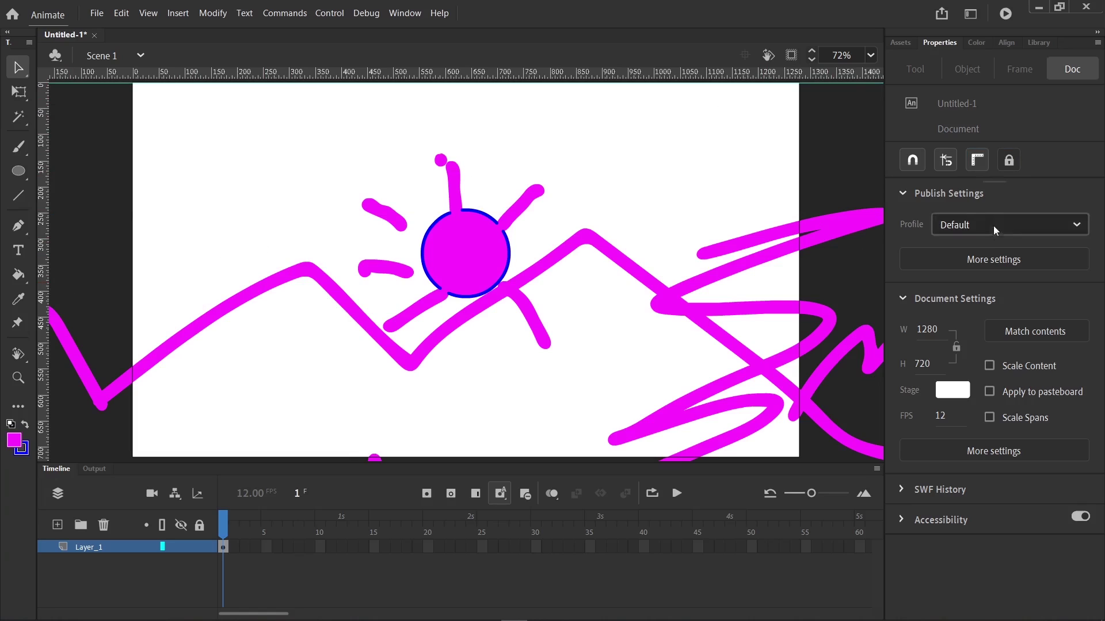
pyautogui.click(978, 159)
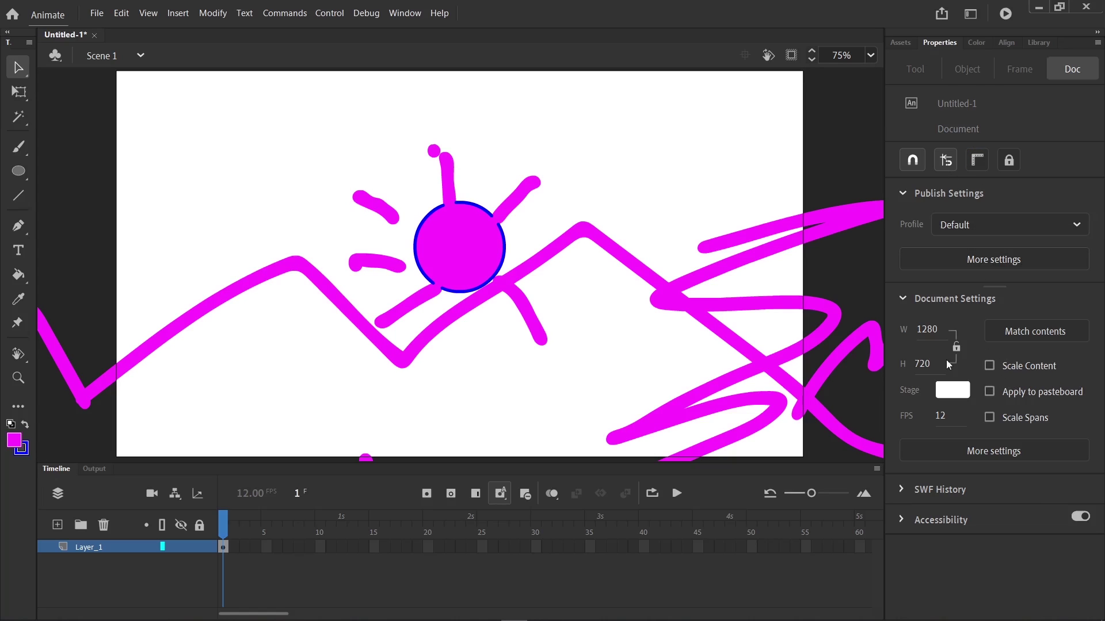
# Try narrowing the stage width to 1166 px with Scale Content off, keeping the height at 720 px.
pyautogui.click(1010, 371)
pyautogui.click(1007, 370)
pyautogui.click(957, 349)
pyautogui.moveTo(927, 329); pyautogui.dragTo(851, 338)
pyautogui.hotkey('ctrl', '-')
pyautogui.hotkey('ctrl', '-')
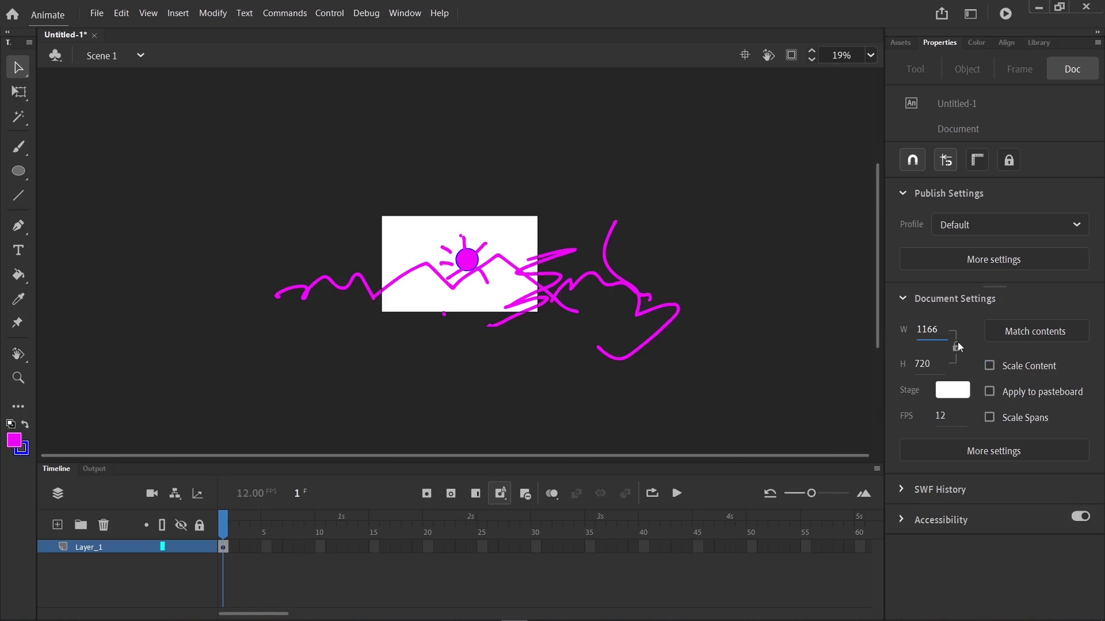
# Widen the stage to 1937 px in the document settings.
pyautogui.moveTo(923, 329); pyautogui.dragTo(1062, 330)
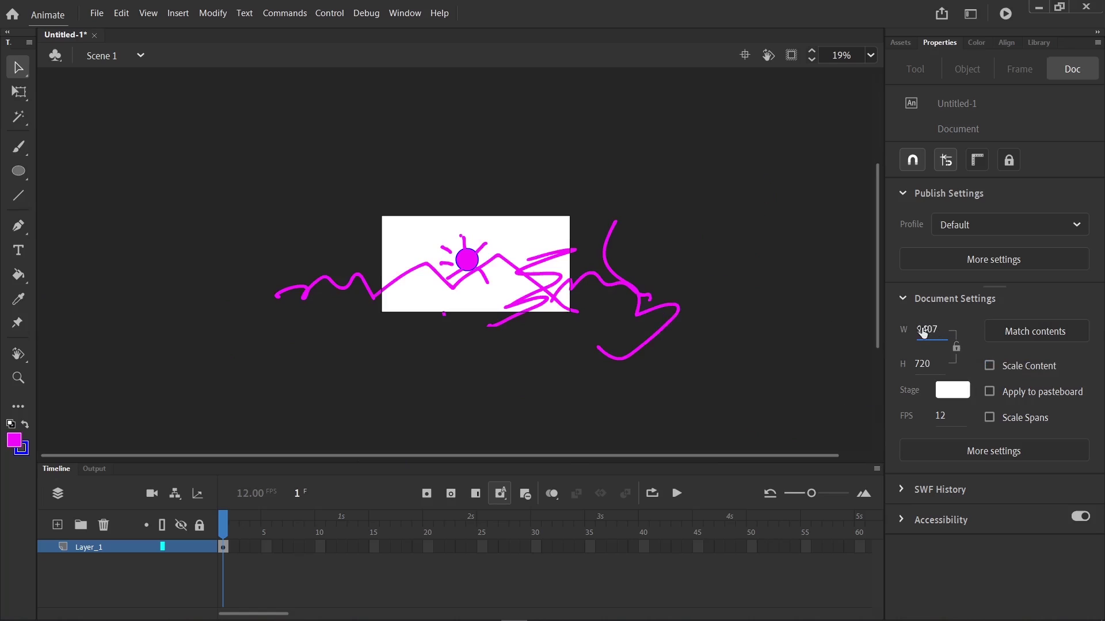
pyautogui.moveTo(923, 329); pyautogui.dragTo(1071, 330)
pyautogui.moveTo(926, 331); pyautogui.dragTo(1083, 329)
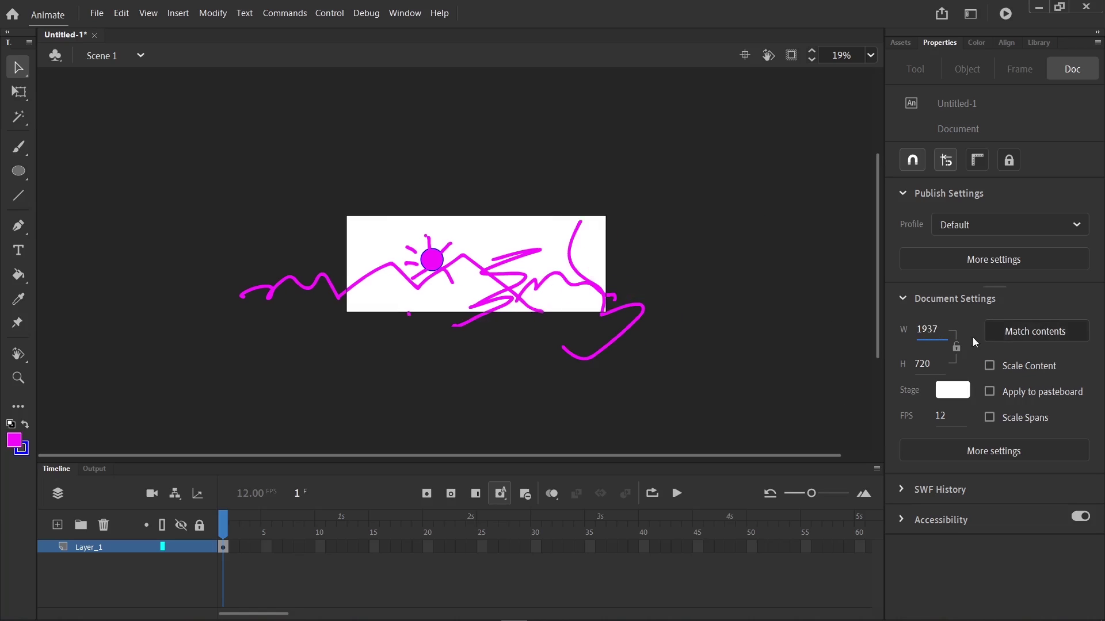
# Try enlarging the stage to 2159 px wide and 927 px high in the document settings.
pyautogui.moveTo(926, 329); pyautogui.dragTo(1054, 329)
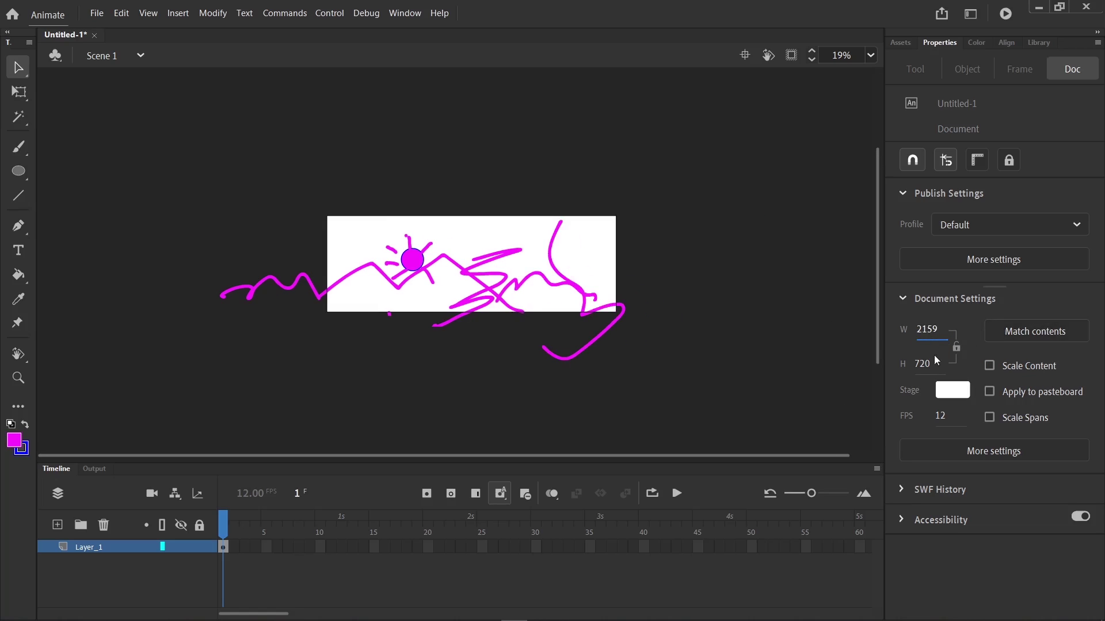
pyautogui.moveTo(918, 358); pyautogui.dragTo(972, 361)
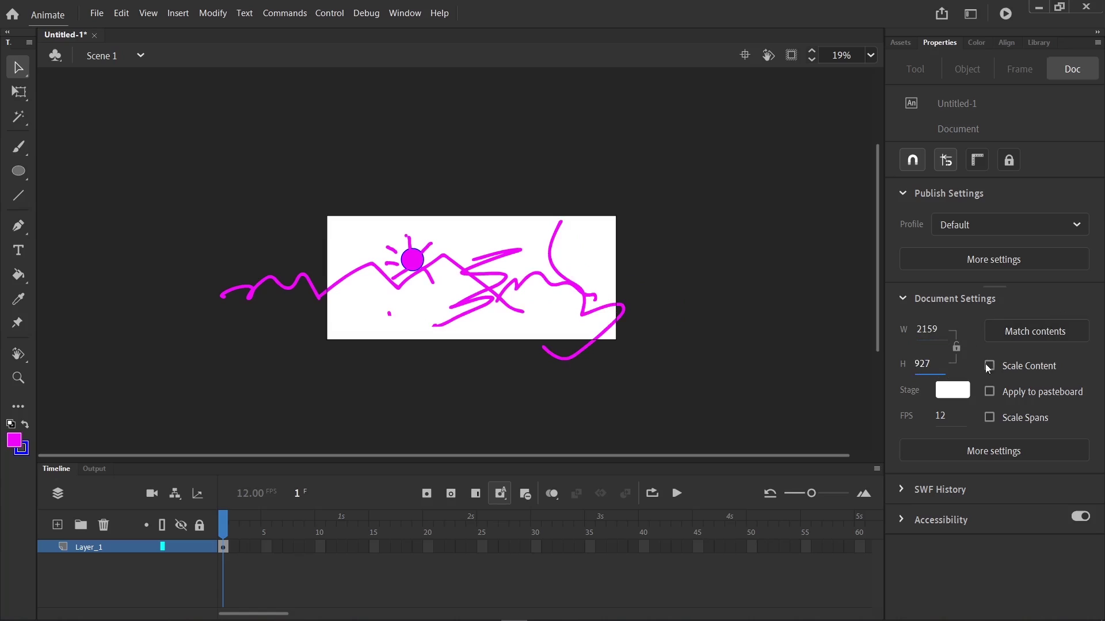
# Set the stage size to 1280 px wide and 720 px high.
pyautogui.click(927, 332)
pyautogui.click(921, 366)
pyautogui.write('720')
pyautogui.click(927, 337)
pyautogui.write('12')
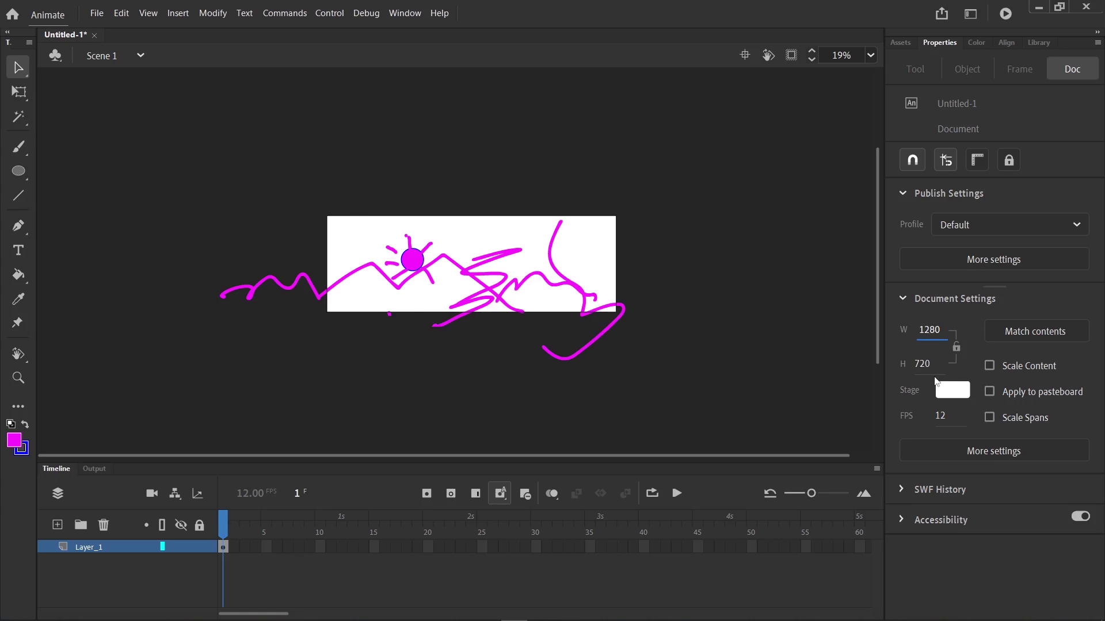
pyautogui.write('80')
pyautogui.press('Return')
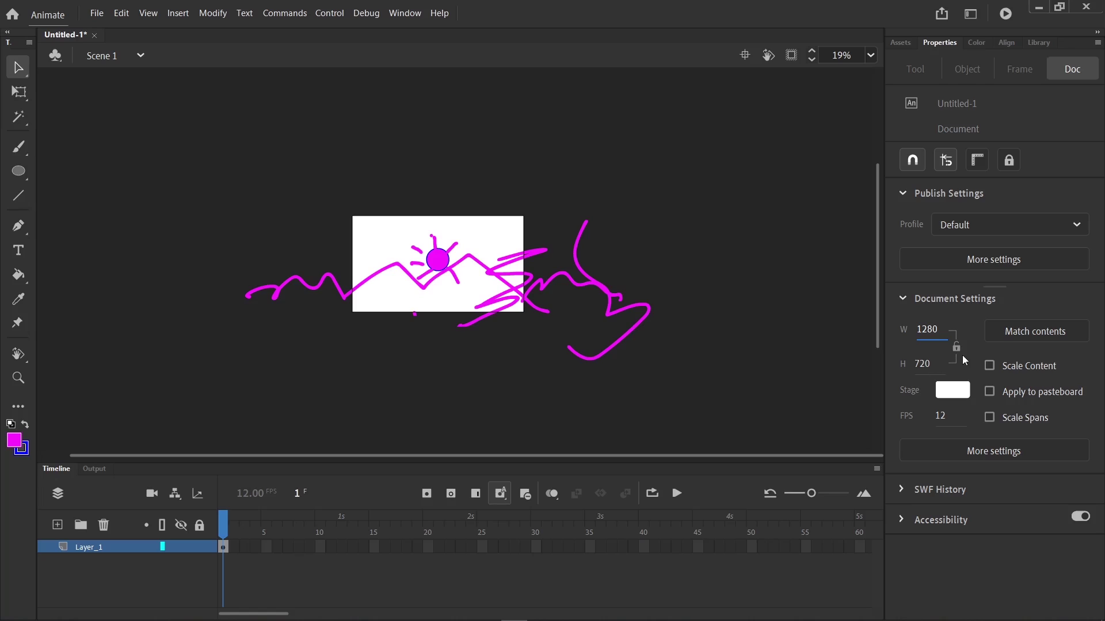
# With stage width and height linked, try a height of 738 px and set the height back to 720 px.
pyautogui.hotkey('ctrl', '=')
pyautogui.click(925, 362)
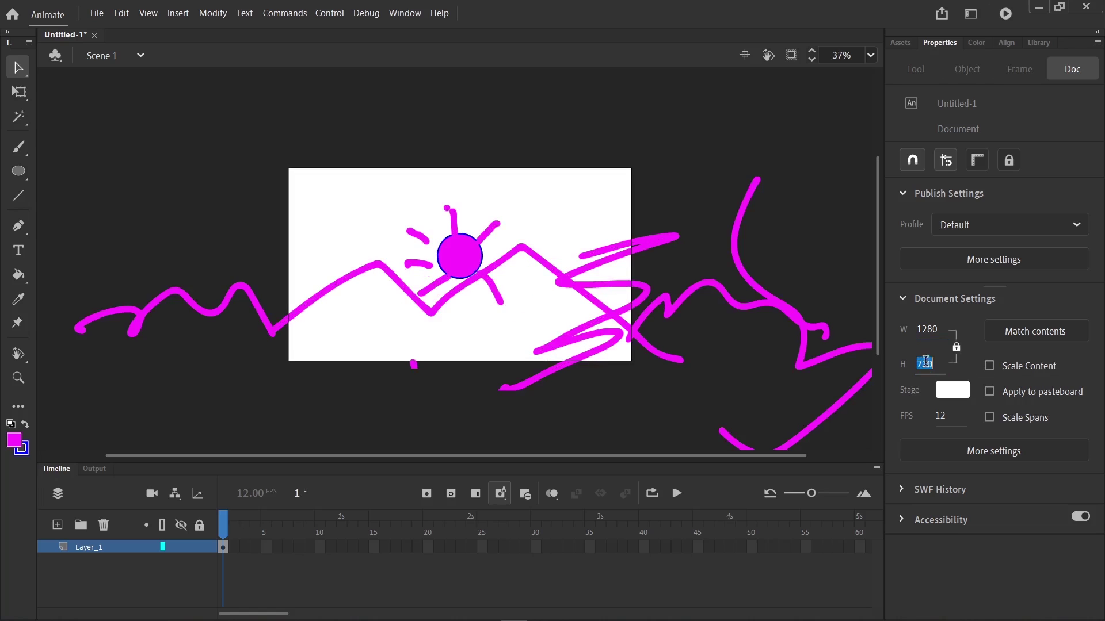
pyautogui.write('655')
pyautogui.press('Return')
pyautogui.moveTo(935, 374); pyautogui.dragTo(832, 371)
pyautogui.moveTo(923, 368)
pyautogui.mouseDown()
pyautogui.moveTo(870, 371)
pyautogui.moveTo(942, 362)
pyautogui.moveTo(922, 368)
pyautogui.mouseUp()
pyautogui.click(922, 366)
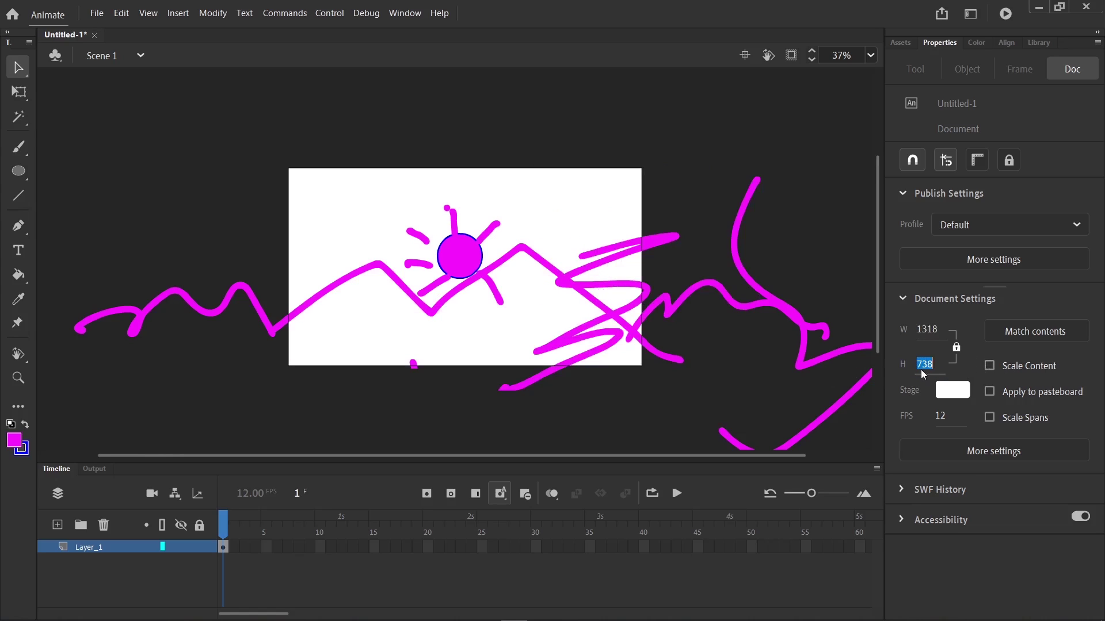
pyautogui.write('720')
pyautogui.press('Return')
# Change the stage background colour to teal and set the fill colour to blue #0000FF.
pyautogui.click(953, 389)
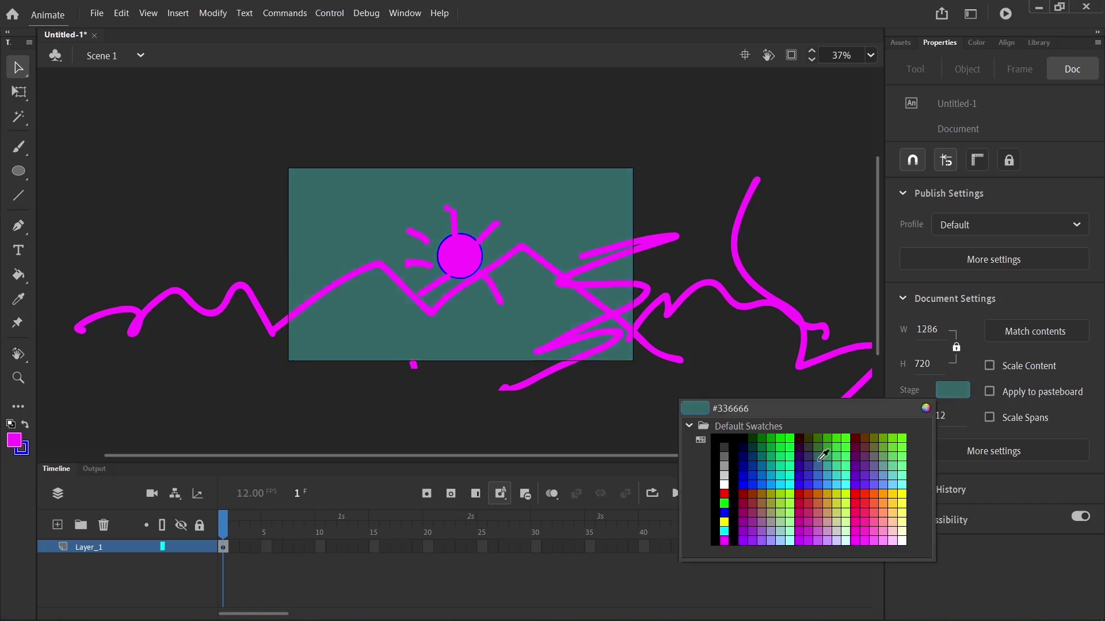
pyautogui.click(770, 456)
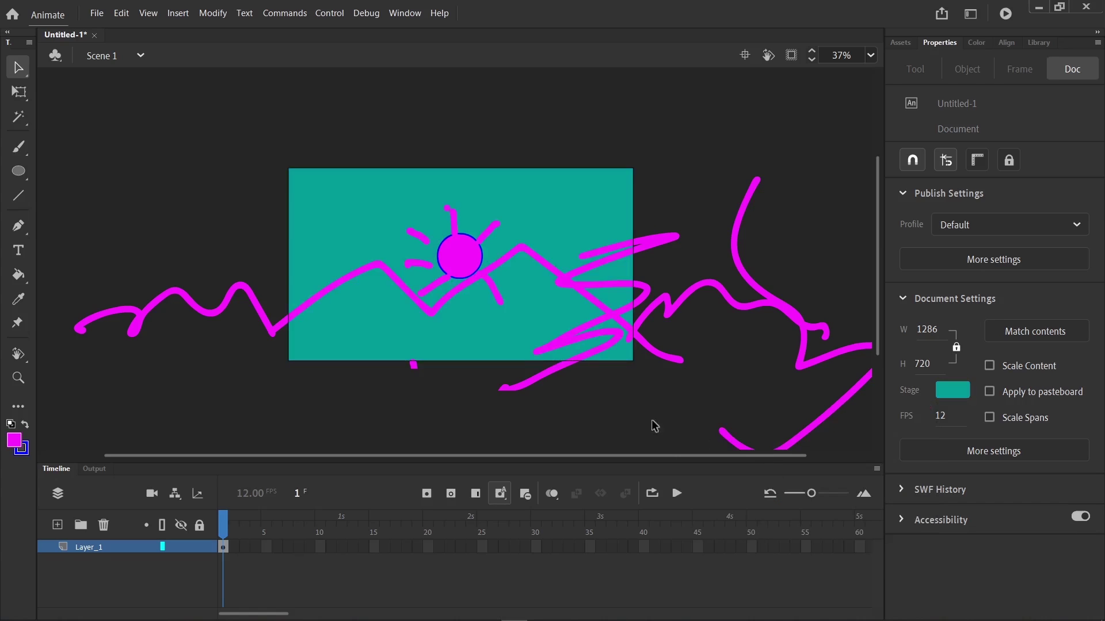
pyautogui.click(14, 440)
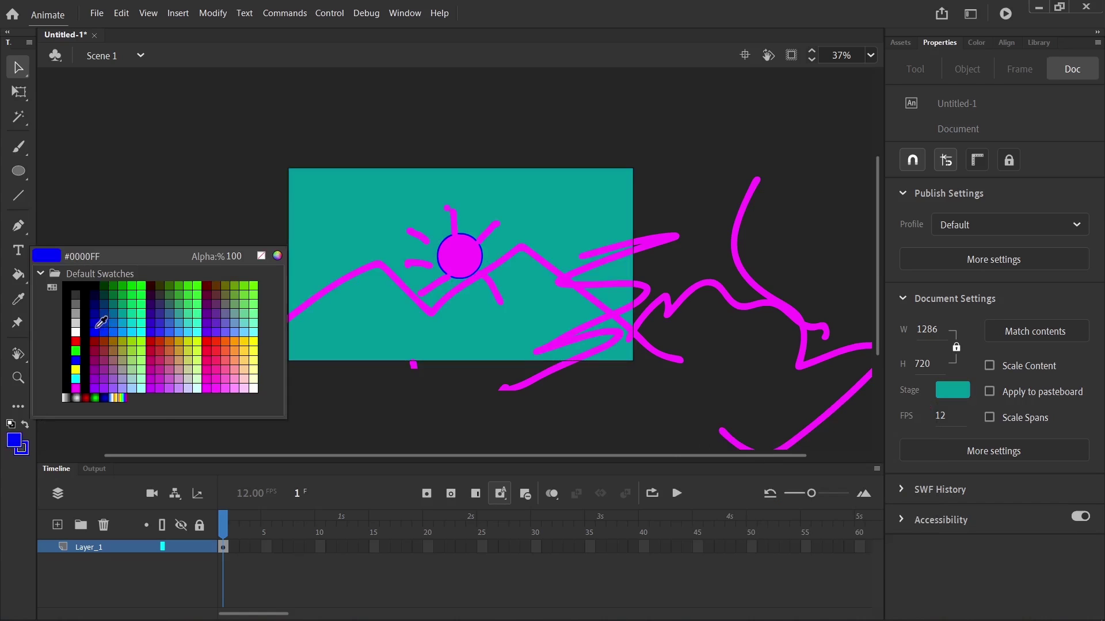
pyautogui.click(75, 360)
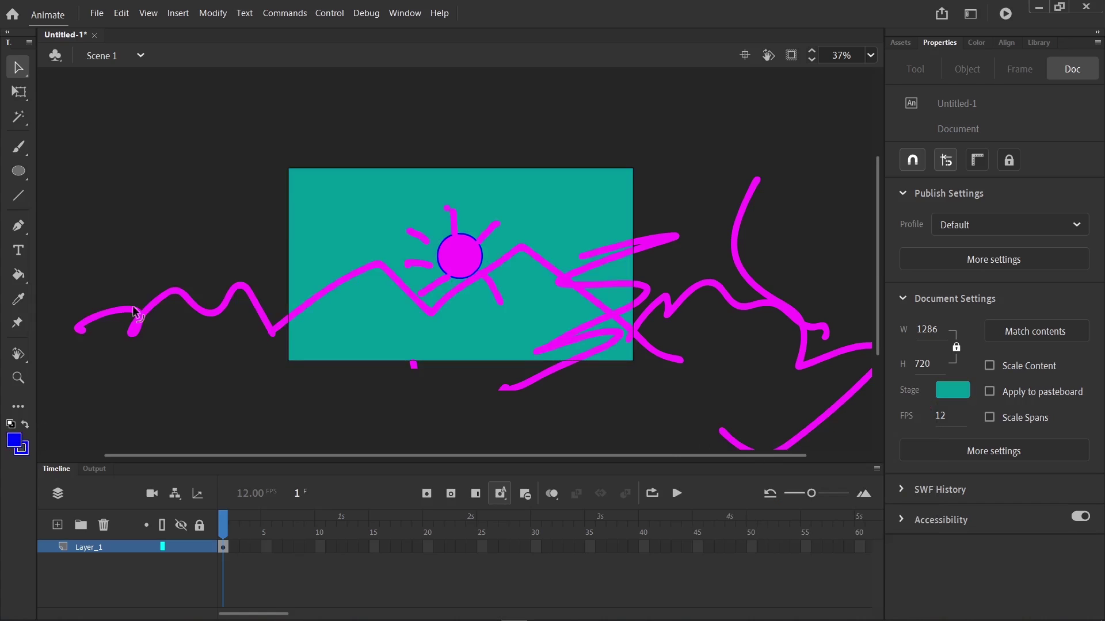
# Add a new layer beneath Layer_1 and draw a filled blue rectangle on it that extends past the stage edges.
pyautogui.click(55, 526)
pyautogui.moveTo(76, 546); pyautogui.dragTo(81, 568)
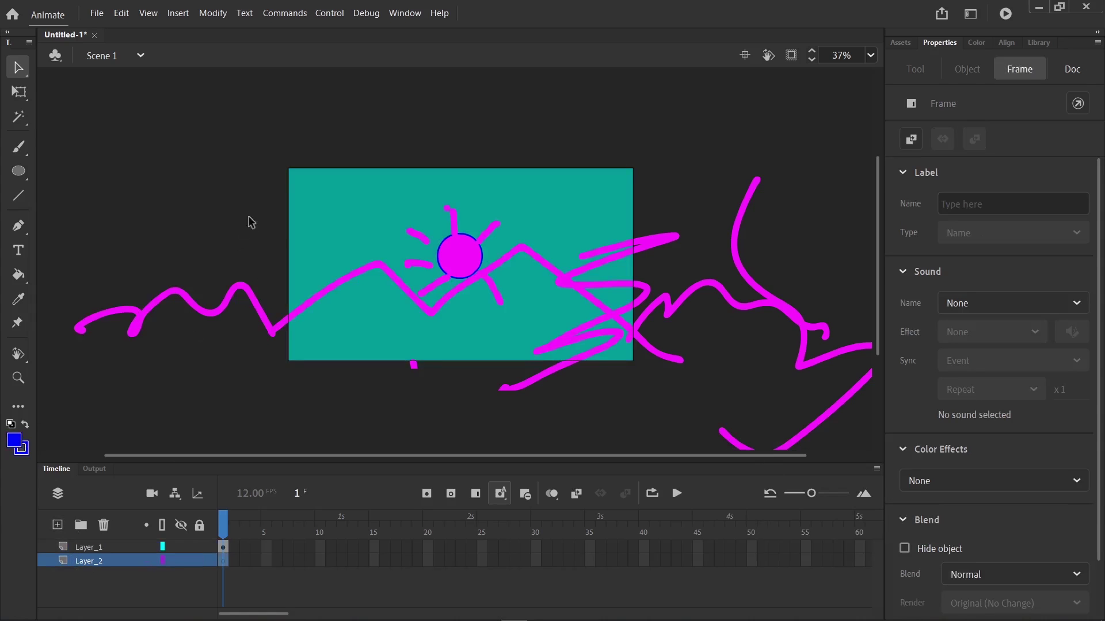
pyautogui.press('r')
pyautogui.moveTo(272, 139); pyautogui.dragTo(746, 449)
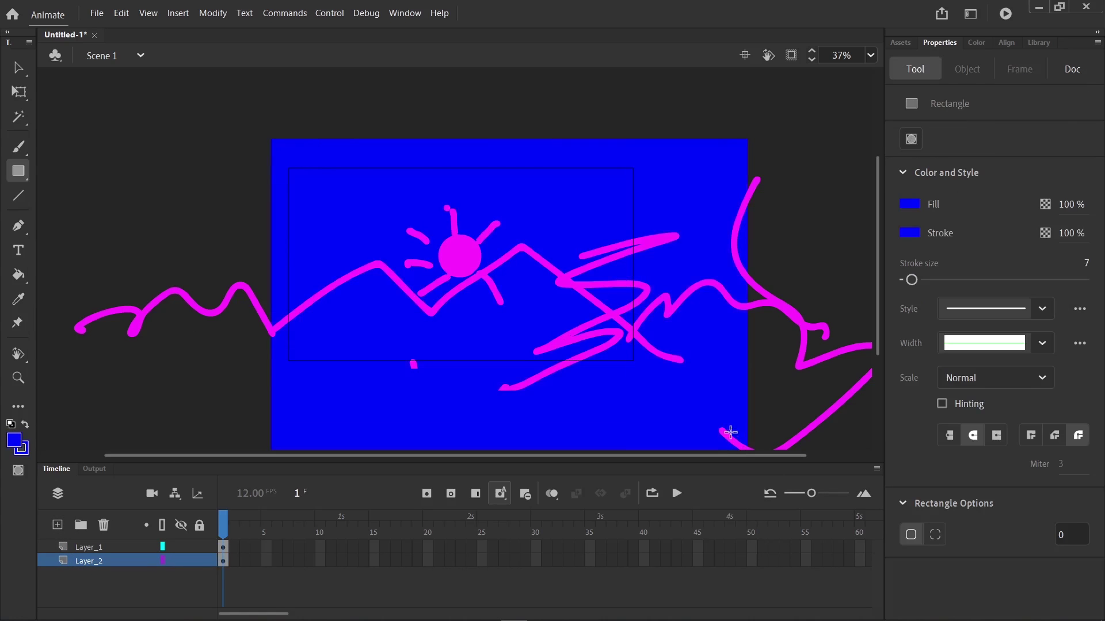
# Undo the blue rectangle, the added layer and the teal stage colour.
pyautogui.hotkey('ctrl', 'z')
pyautogui.hotkey('ctrl', 'z')
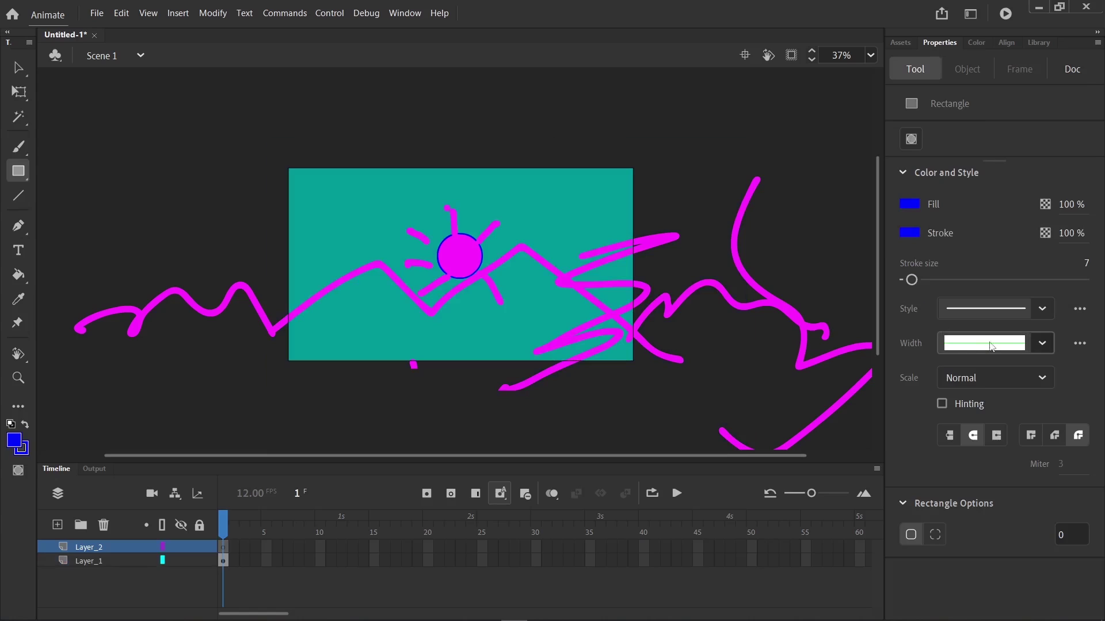
pyautogui.hotkey('ctrl', 'z')
pyautogui.hotkey('ctrl', 'z')
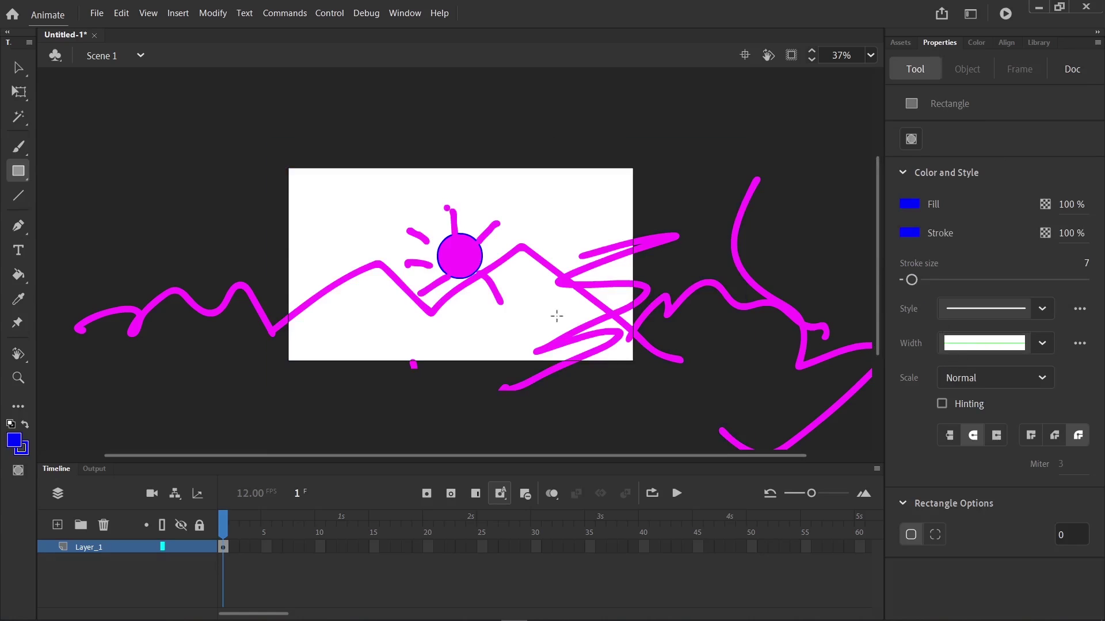
# Fit the whole stage in the window.
pyautogui.click(871, 54)
pyautogui.click(890, 71)
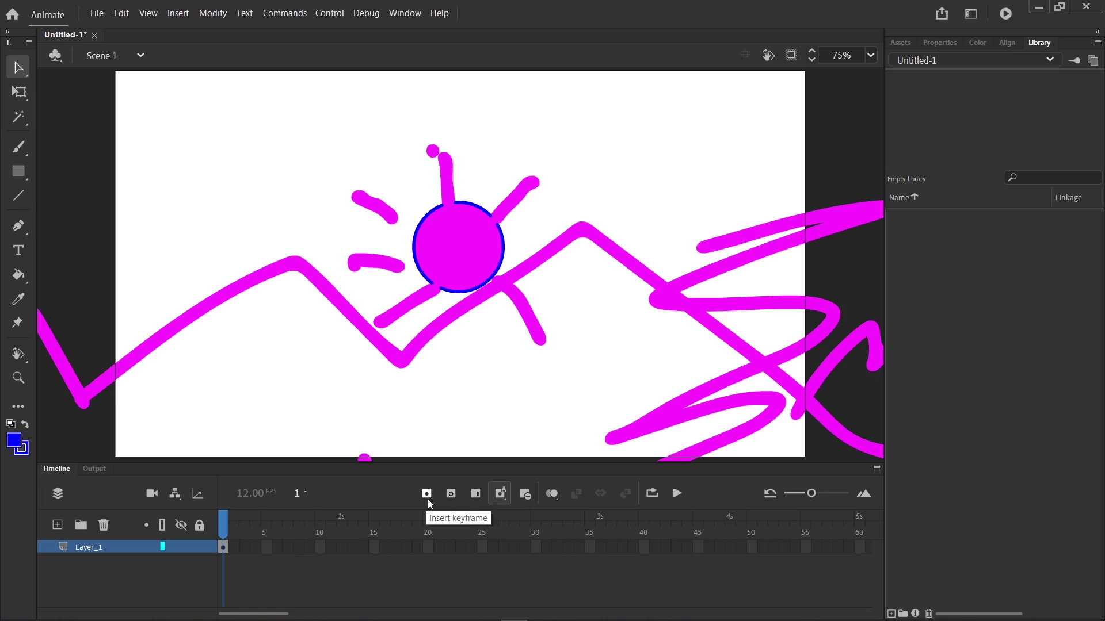
pyautogui.click(458, 497)
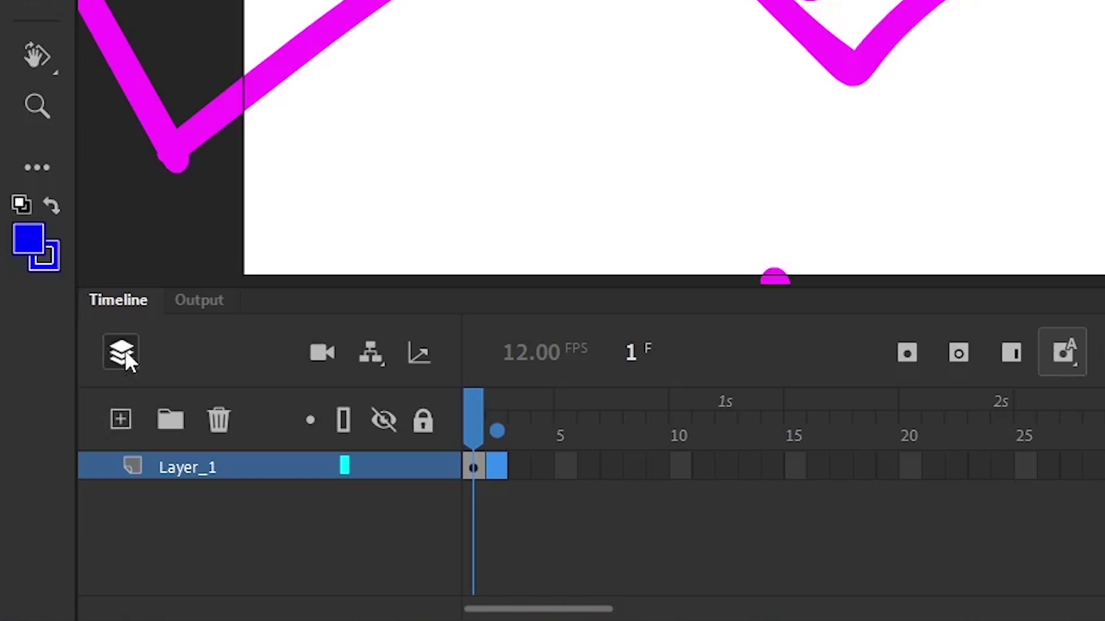
# Toggle the active-layer-only view in the timeline and add three new layers above Layer_1.
pyautogui.click(117, 353)
pyautogui.click(120, 478)
pyautogui.click(121, 420)
pyautogui.click(120, 420)
pyautogui.click(119, 419)
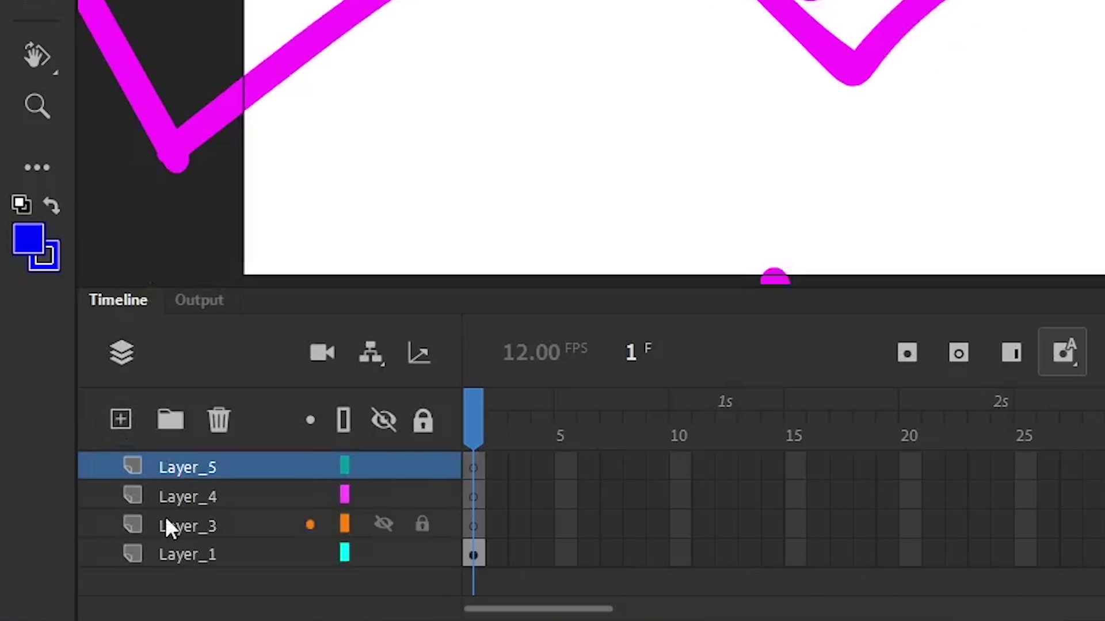
# Select Layer_4, show only that layer in the timeline, and return to viewing all layers.
pyautogui.click(179, 496)
pyautogui.click(122, 355)
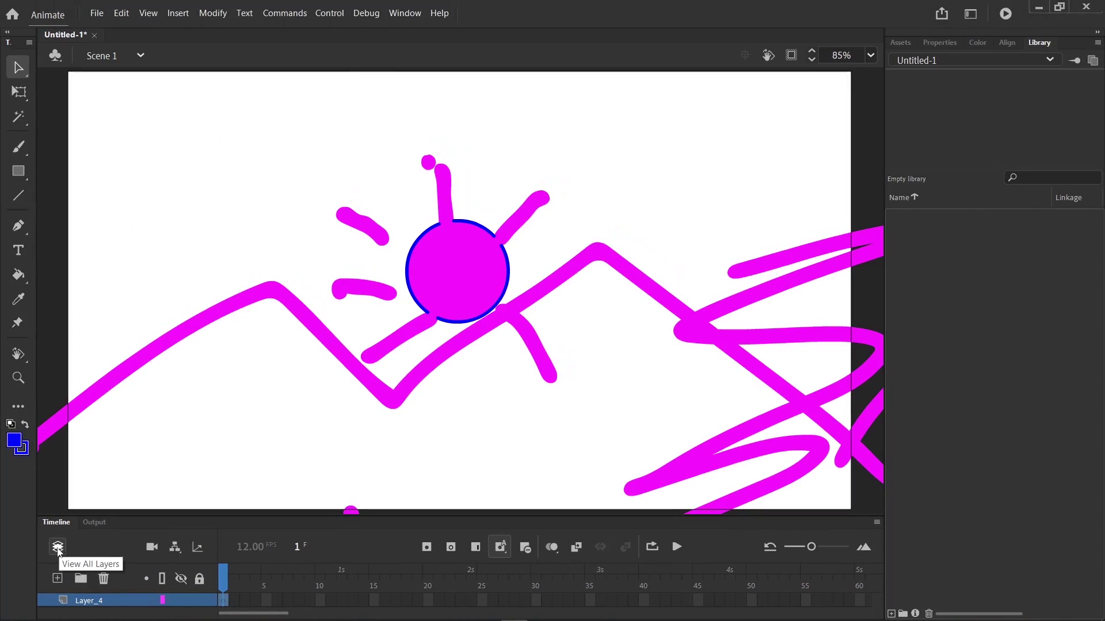
pyautogui.click(57, 548)
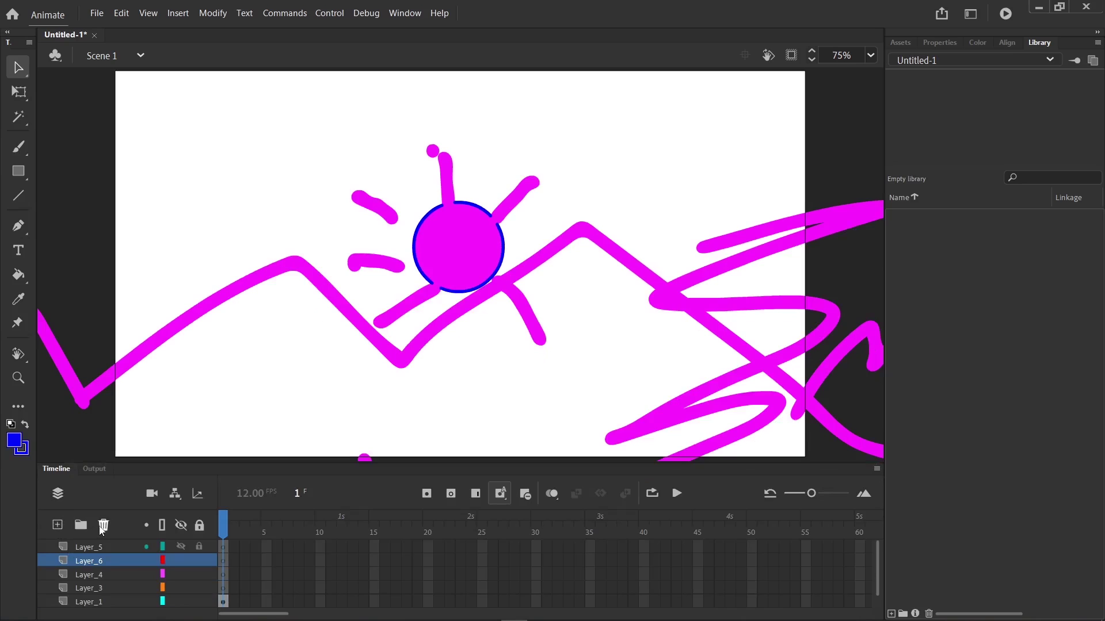
# Delete Layer_6 and Layer_4 from the timeline and select Layer_5.
pyautogui.click(103, 526)
pyautogui.click(84, 548)
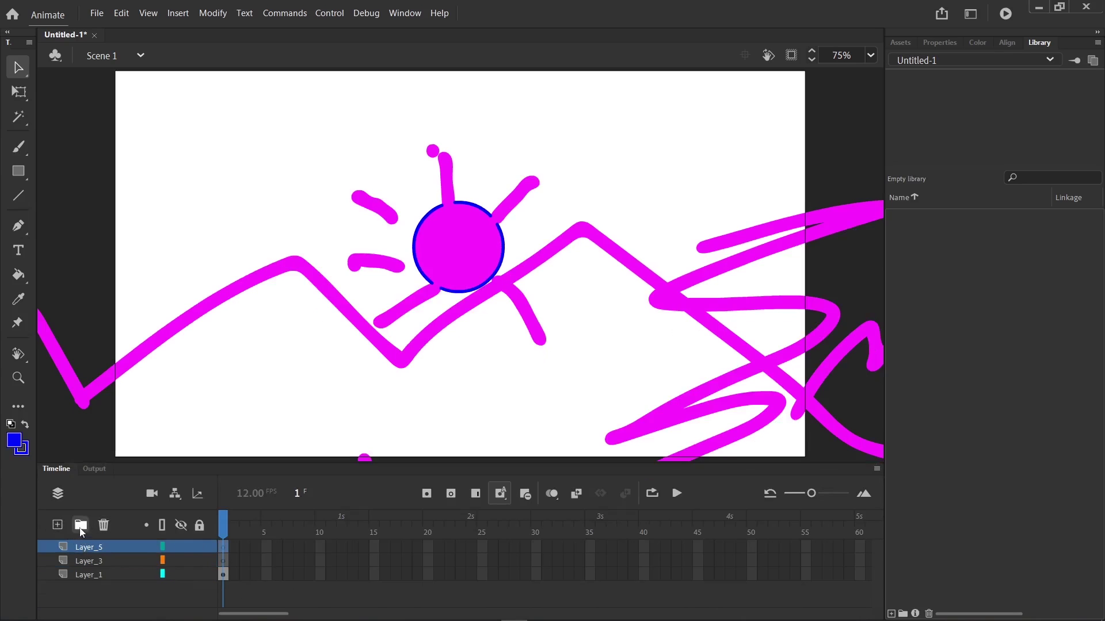
# Create a layer folder, move the three layers into it, and collapse it.
pyautogui.click(81, 525)
pyautogui.click(91, 560)
pyautogui.keyDown('shift'); pyautogui.click(90, 584); pyautogui.keyUp('shift')
pyautogui.moveTo(91, 585); pyautogui.dragTo(95, 548)
pyautogui.click(48, 547)
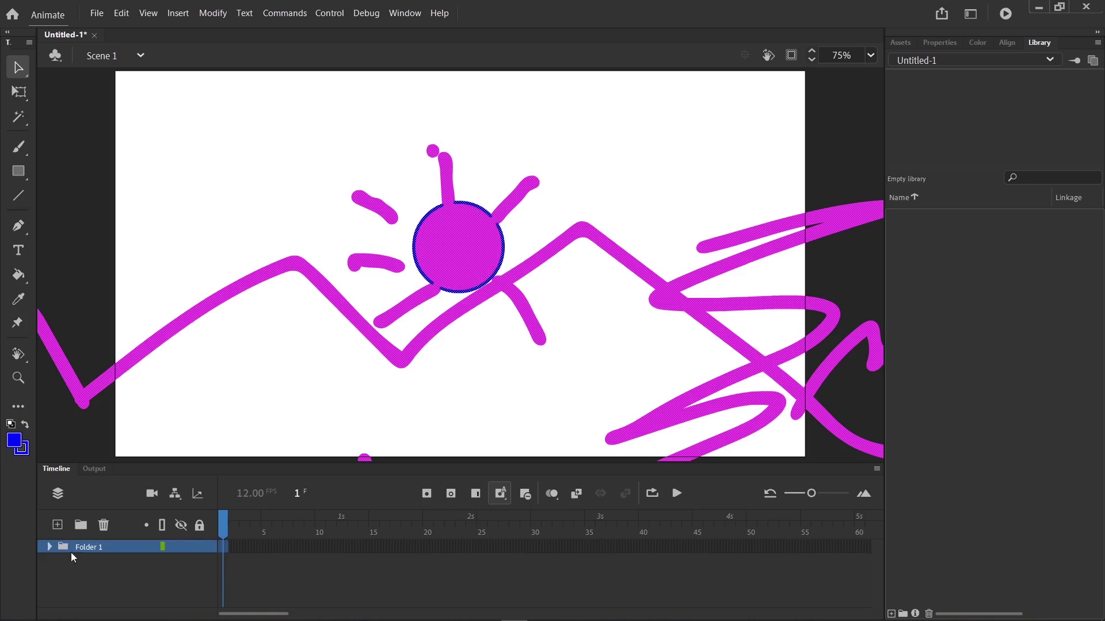
# Add a long series of empty layer folders to the timeline.
pyautogui.click(82, 525)
pyautogui.click(81, 525)
pyautogui.click(81, 525)
pyautogui.click(79, 526)
pyautogui.click(79, 526)
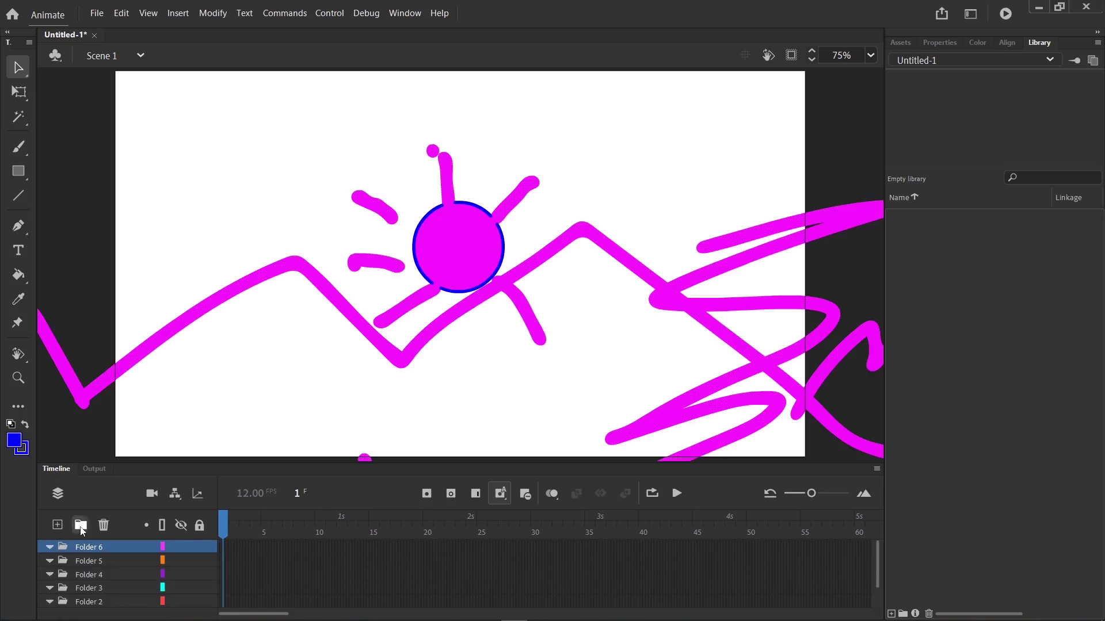
pyautogui.click(80, 526)
pyautogui.doubleClick(79, 526)
pyautogui.click(79, 526)
pyautogui.doubleClick(79, 527)
pyautogui.click(79, 527)
pyautogui.click(79, 526)
# Undo the extra folders and the grouping of the layers into Folder 1.
pyautogui.hotkey('ctrl', 'z')
pyautogui.hotkey('ctrl', 'z')
pyautogui.hotkey('ctrl', 'z')
pyautogui.hotkey('ctrl', 'z')
pyautogui.hotkey('ctrl', 'z')
pyautogui.hotkey('ctrl', 'z')
pyautogui.hotkey('ctrl', 'z')
pyautogui.hotkey('ctrl', 'z')
pyautogui.hotkey('ctrl', 'z')
pyautogui.hotkey('ctrl', 'z')
pyautogui.hotkey('ctrl', 'z')
pyautogui.hotkey('ctrl', 'z')
pyautogui.hotkey('ctrl', 'z')
pyautogui.hotkey('ctrl', 'z')
pyautogui.hotkey('ctrl', 'z')
pyautogui.hotkey('ctrl', 'z')
pyautogui.hotkey('ctrl', 'z')
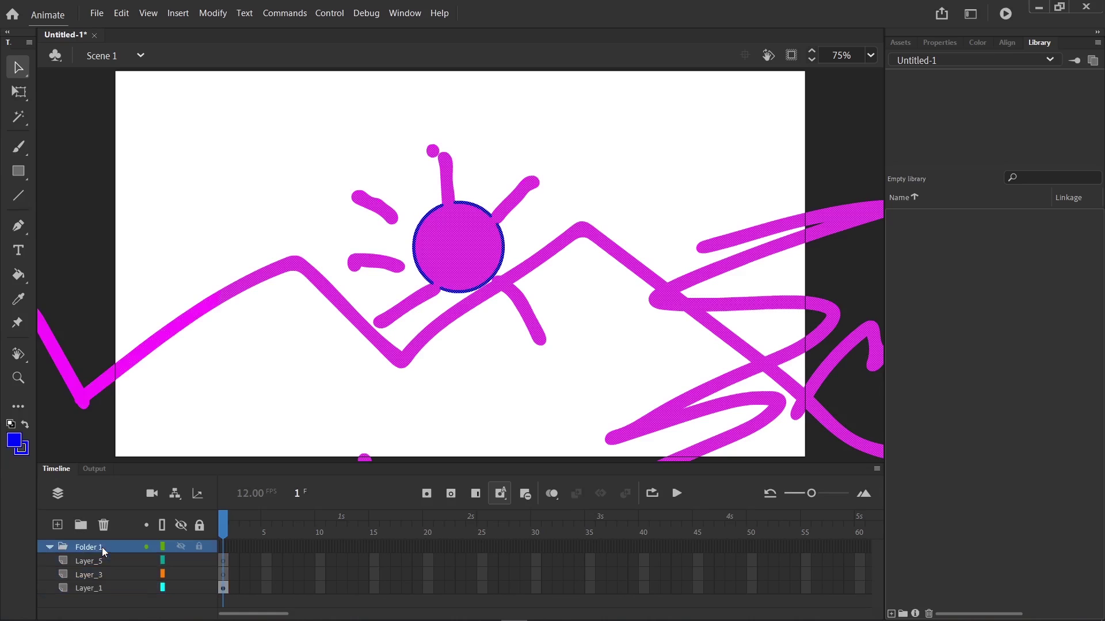
# Show all layers as outlines and draw two diagonal strokes on Layer_3 with the Brush and Paint Brush tools.
pyautogui.click(161, 526)
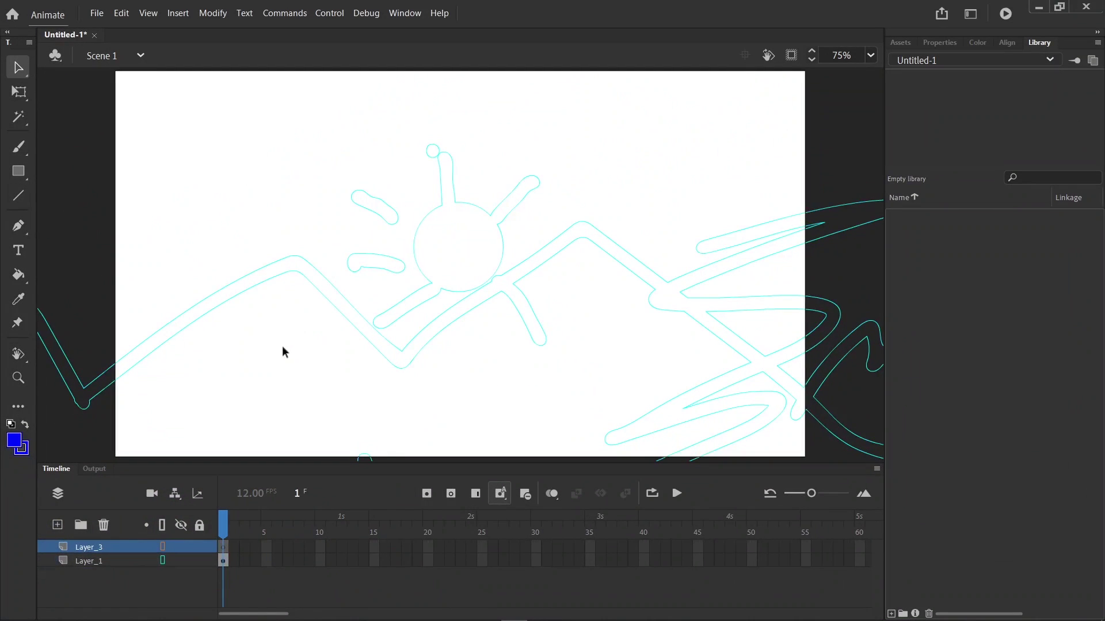
pyautogui.press('b')
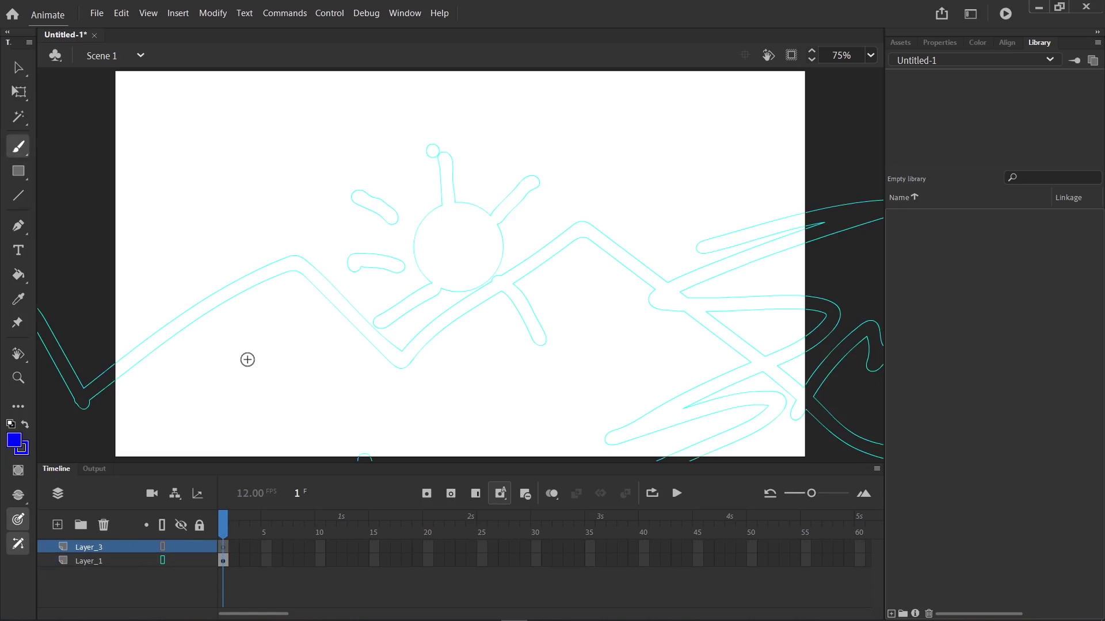
pyautogui.moveTo(152, 235); pyautogui.dragTo(465, 79)
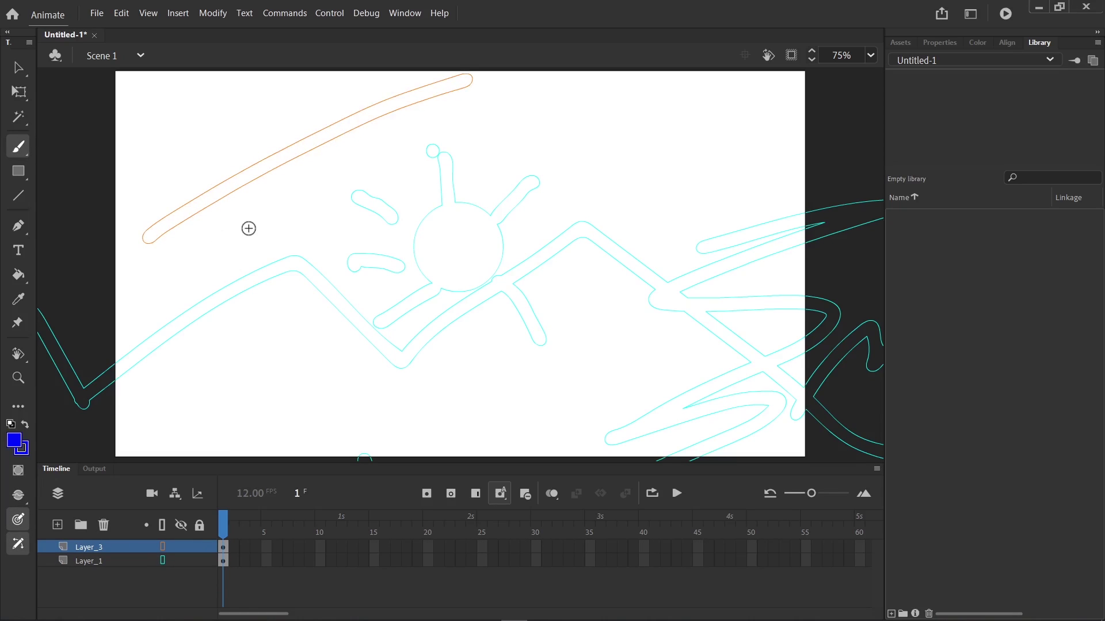
pyautogui.press('y')
pyautogui.moveTo(170, 271); pyautogui.dragTo(392, 145)
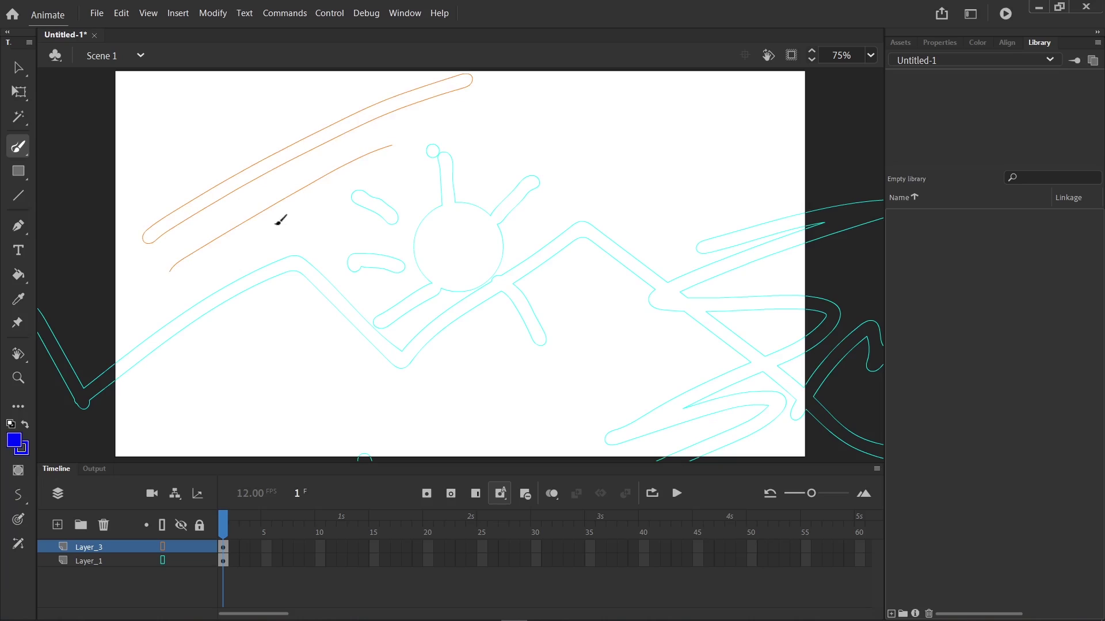
# Paint several freehand scribbles across the upper-left part of the stage on Layer_3.
pyautogui.moveTo(226, 229)
pyautogui.mouseDown()
pyautogui.moveTo(238, 214)
pyautogui.moveTo(283, 222)
pyautogui.moveTo(210, 249)
pyautogui.mouseUp()
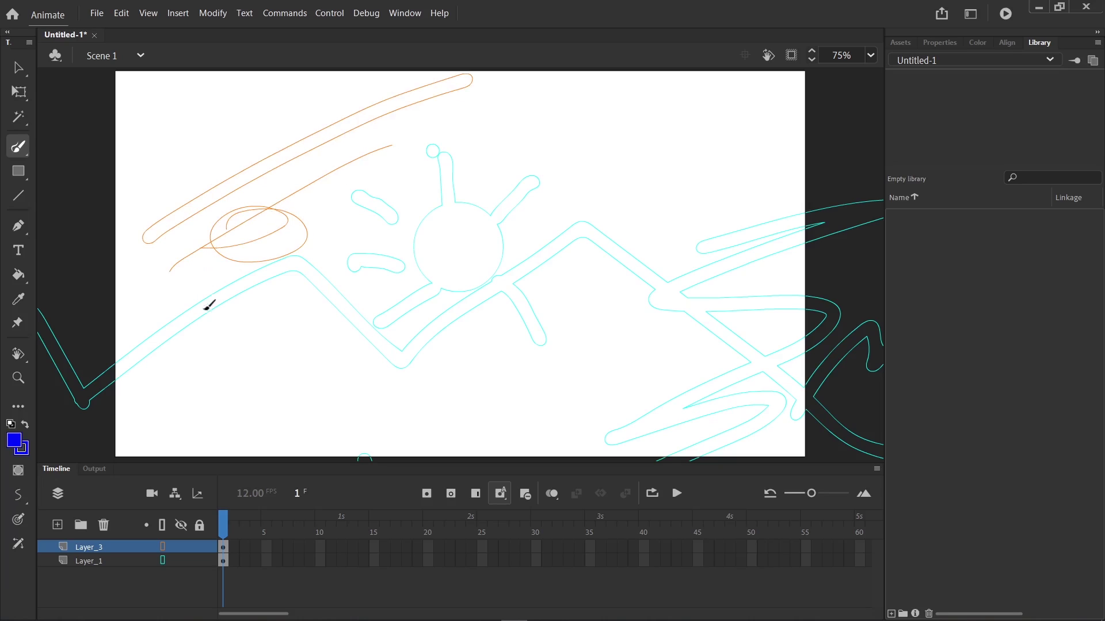
pyautogui.moveTo(174, 210)
pyautogui.mouseDown()
pyautogui.moveTo(218, 162)
pyautogui.moveTo(251, 264)
pyautogui.mouseUp()
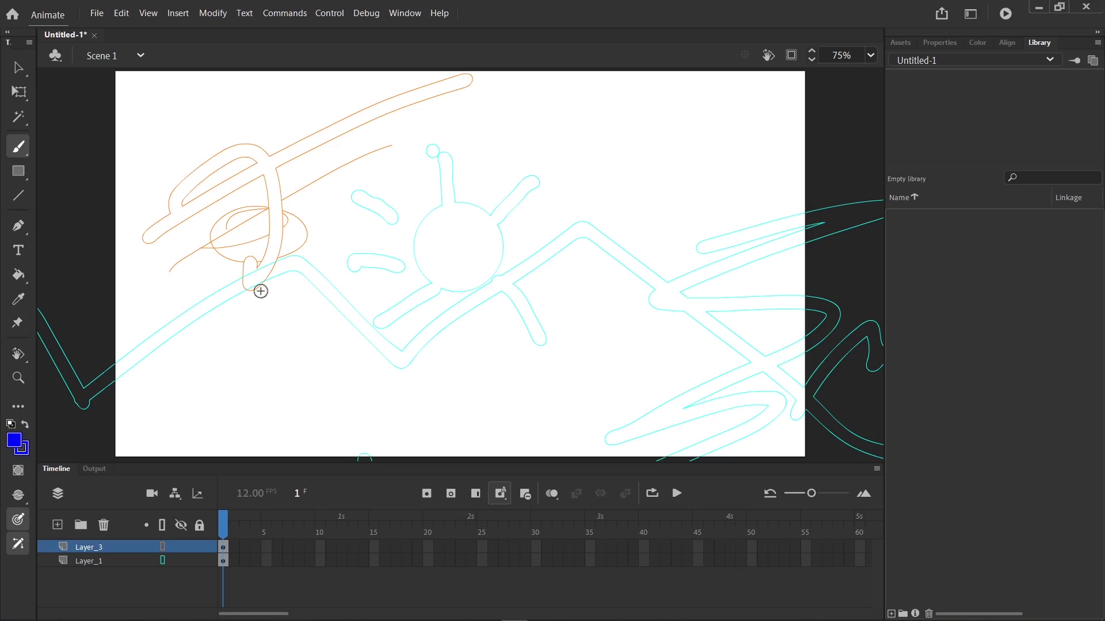
pyautogui.moveTo(276, 139); pyautogui.dragTo(381, 195)
pyautogui.moveTo(343, 235)
pyautogui.mouseDown()
pyautogui.moveTo(337, 280)
pyautogui.moveTo(431, 275)
pyautogui.mouseUp()
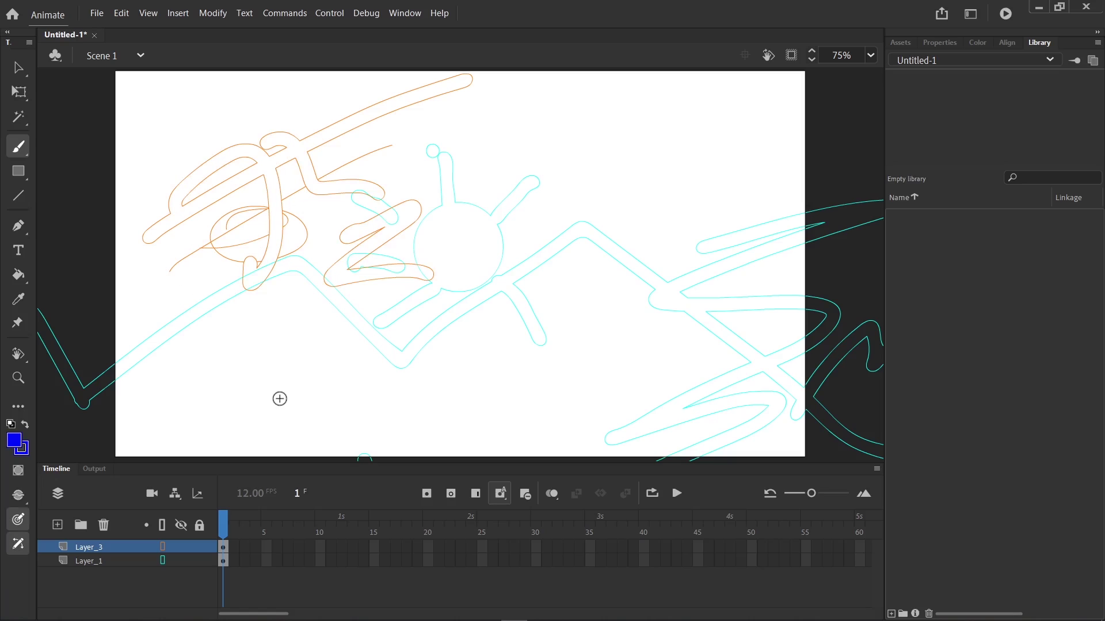
# Switch all layers from outline view back to full-color display.
pyautogui.click(161, 525)
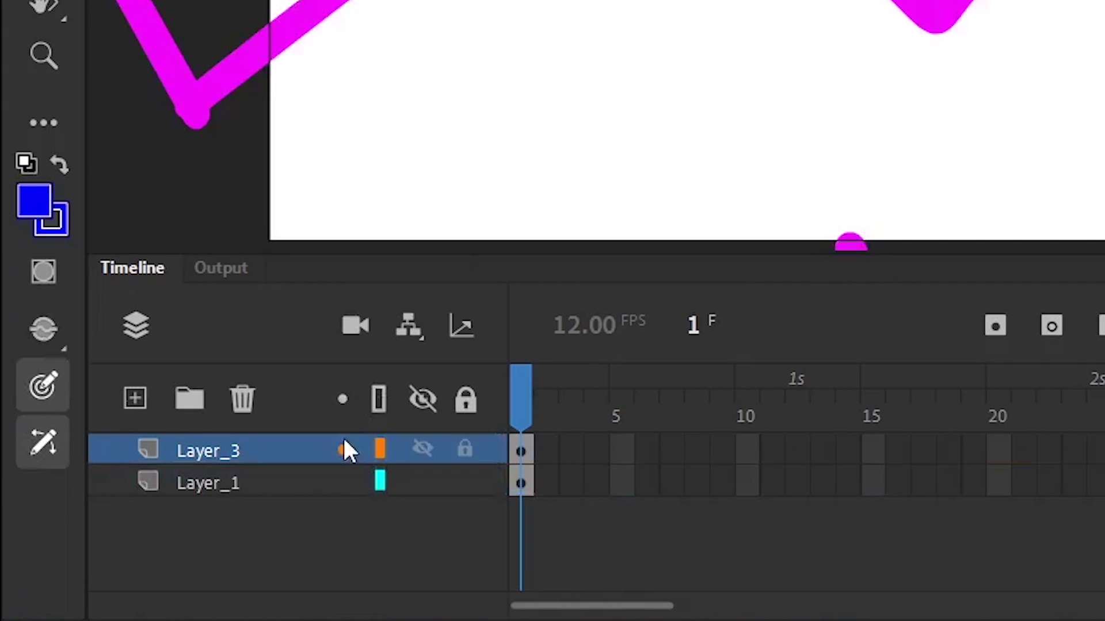
pyautogui.click(146, 545)
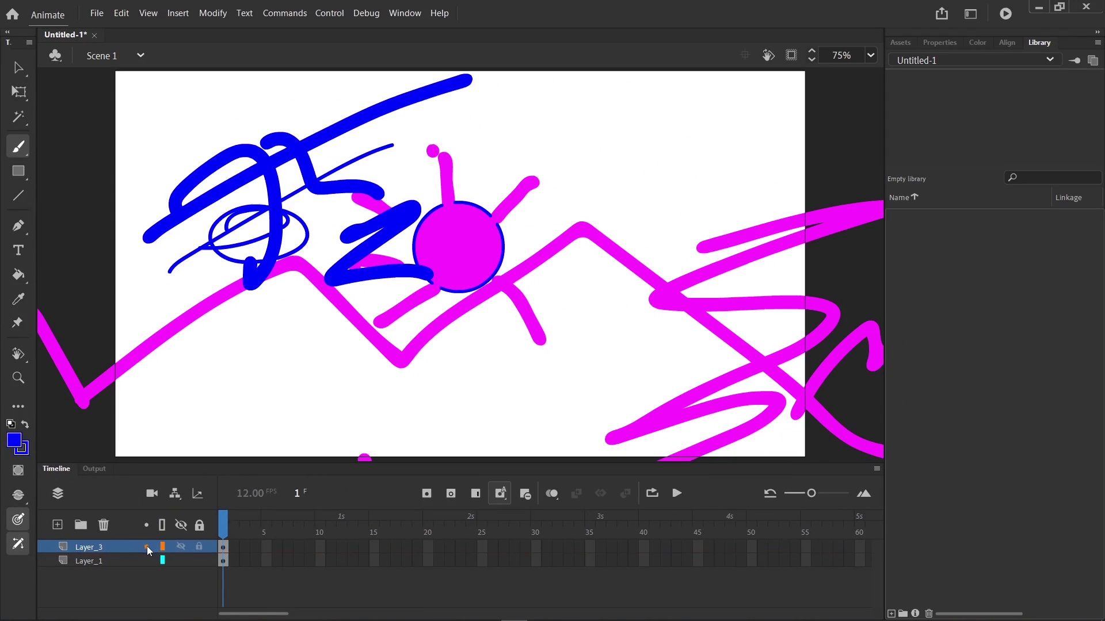
pyautogui.moveTo(249, 613); pyautogui.dragTo(666, 613)
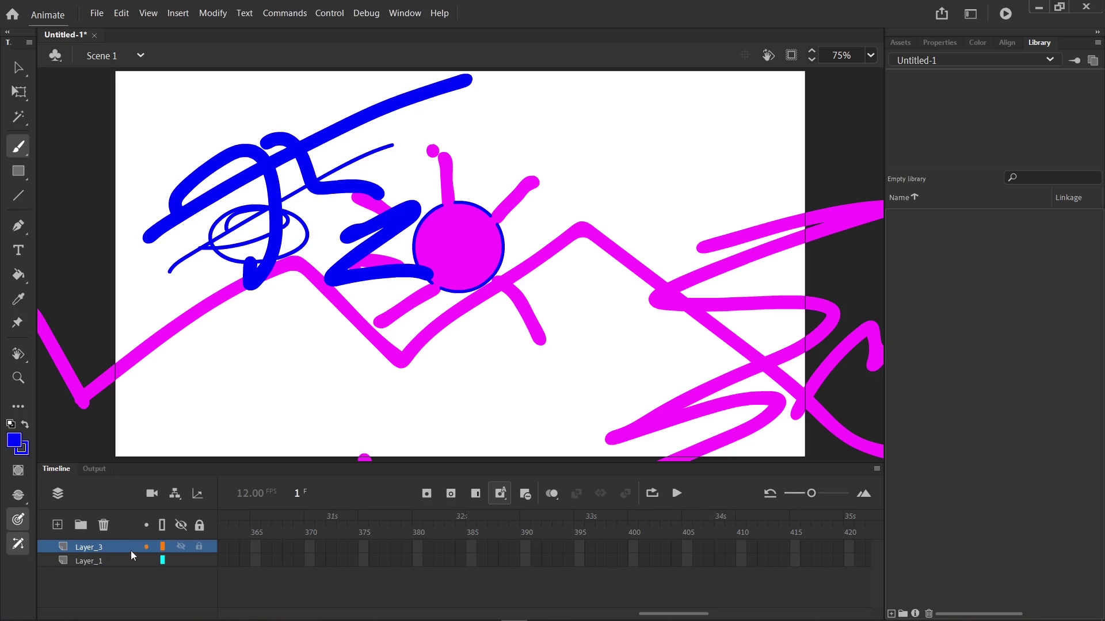
# Set Layer_3's visibility to 50% opacity and its type to Guide in the layer properties.
pyautogui.rightClick(117, 543)
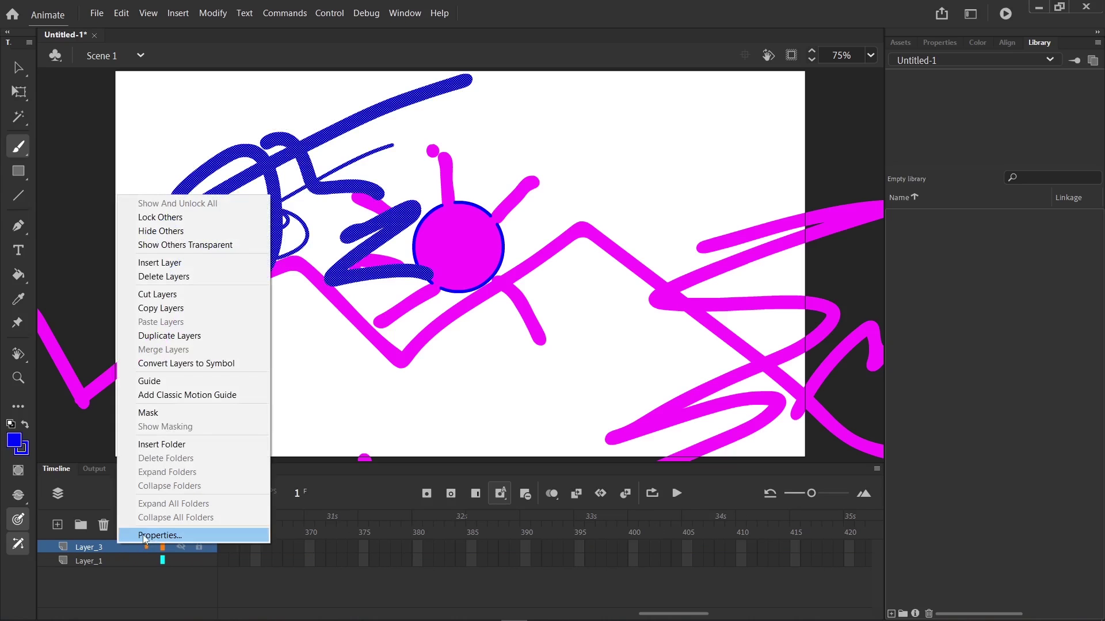
pyautogui.click(144, 533)
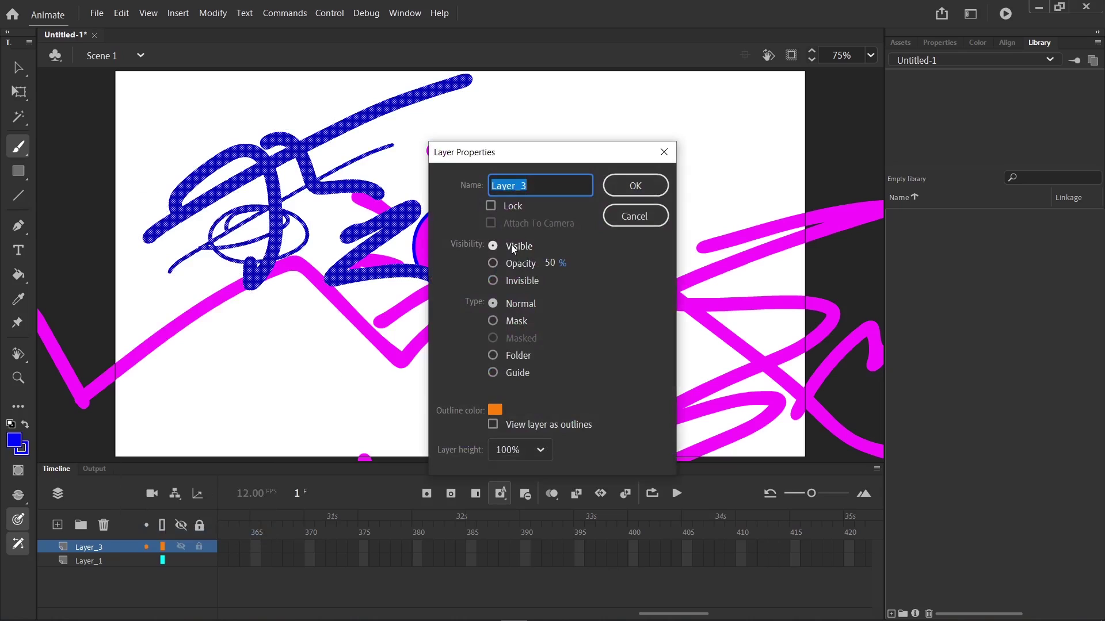
pyautogui.click(515, 264)
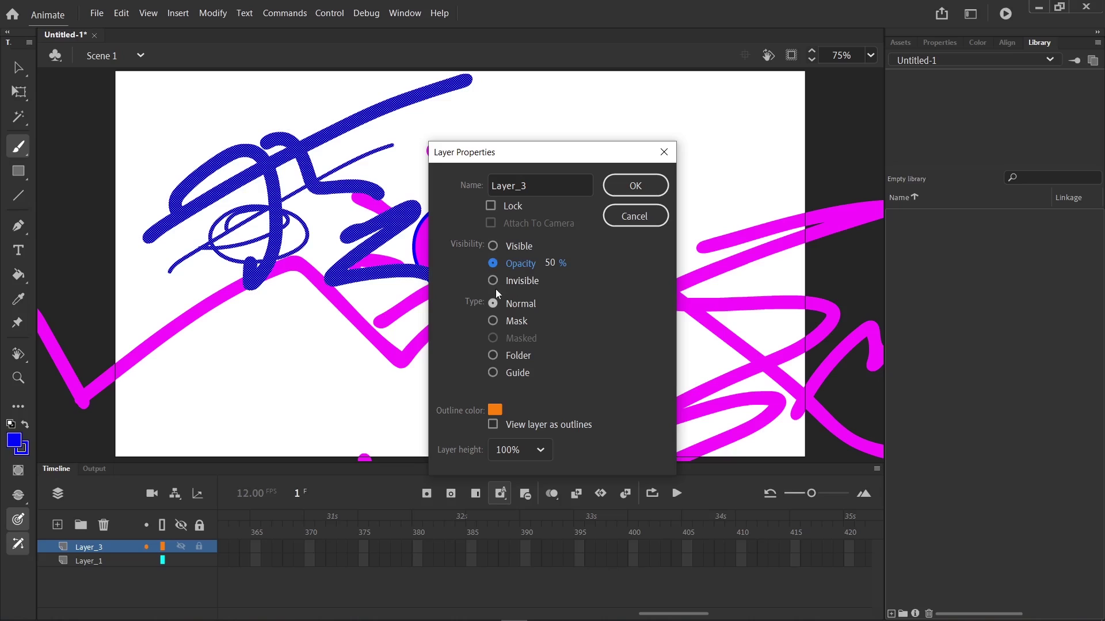
pyautogui.click(501, 372)
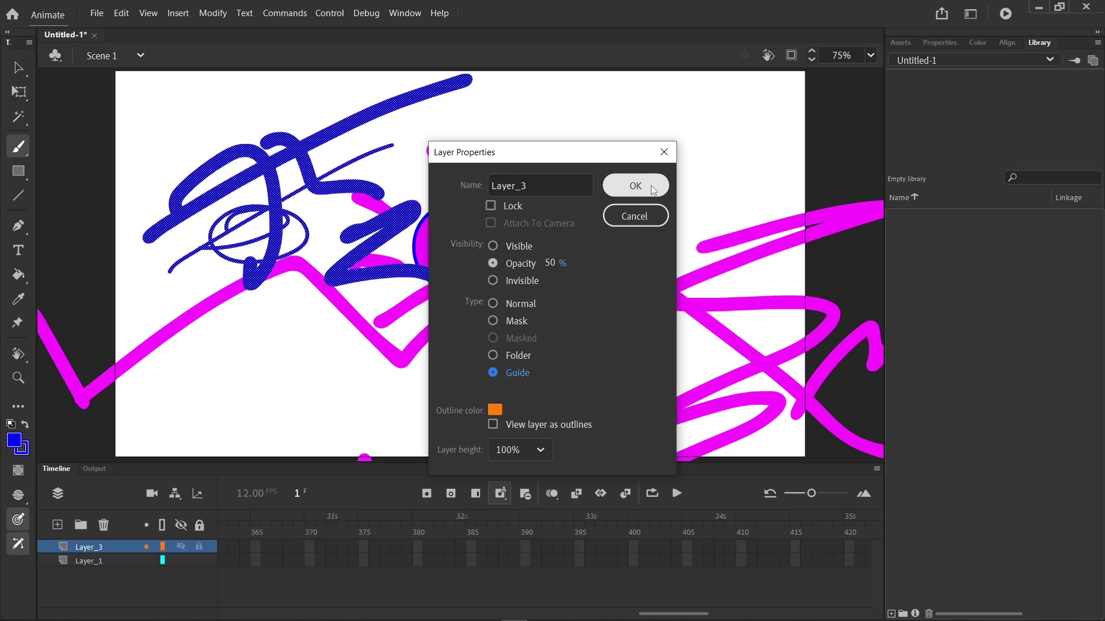
pyautogui.click(642, 184)
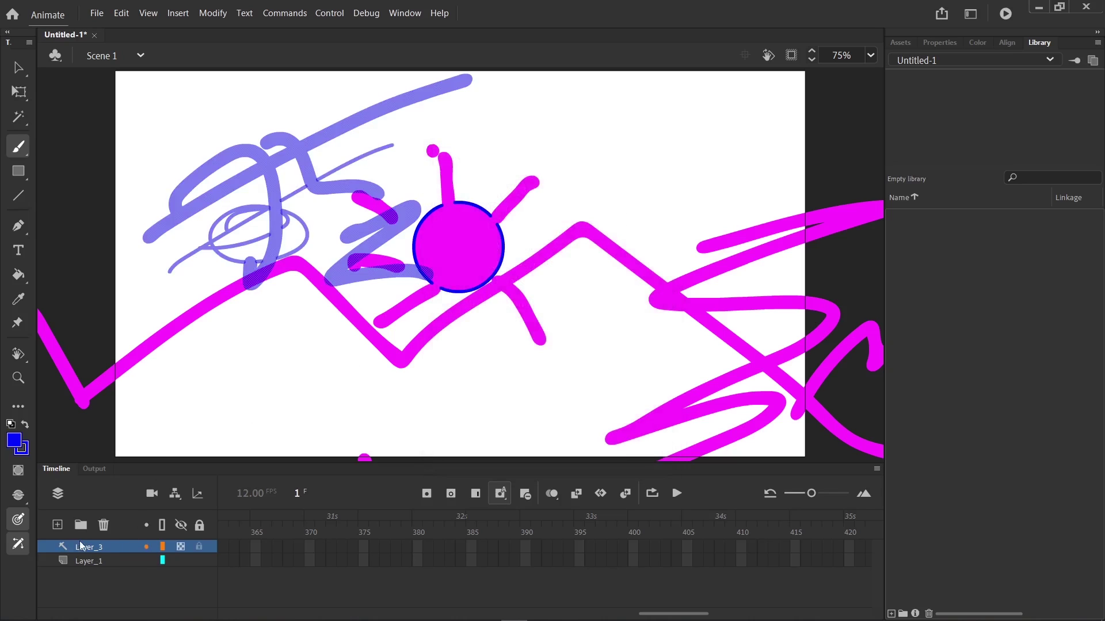
# Add a new layer above Layer_3 and paint blue strokes over the faded sketch, undoing the last stroke.
pyautogui.click(58, 526)
pyautogui.moveTo(280, 124); pyautogui.dragTo(357, 153)
pyautogui.moveTo(339, 105)
pyautogui.mouseDown()
pyautogui.moveTo(397, 126)
pyautogui.moveTo(441, 85)
pyautogui.mouseUp()
pyautogui.moveTo(343, 137)
pyautogui.mouseDown()
pyautogui.moveTo(265, 180)
pyautogui.moveTo(208, 295)
pyautogui.mouseUp()
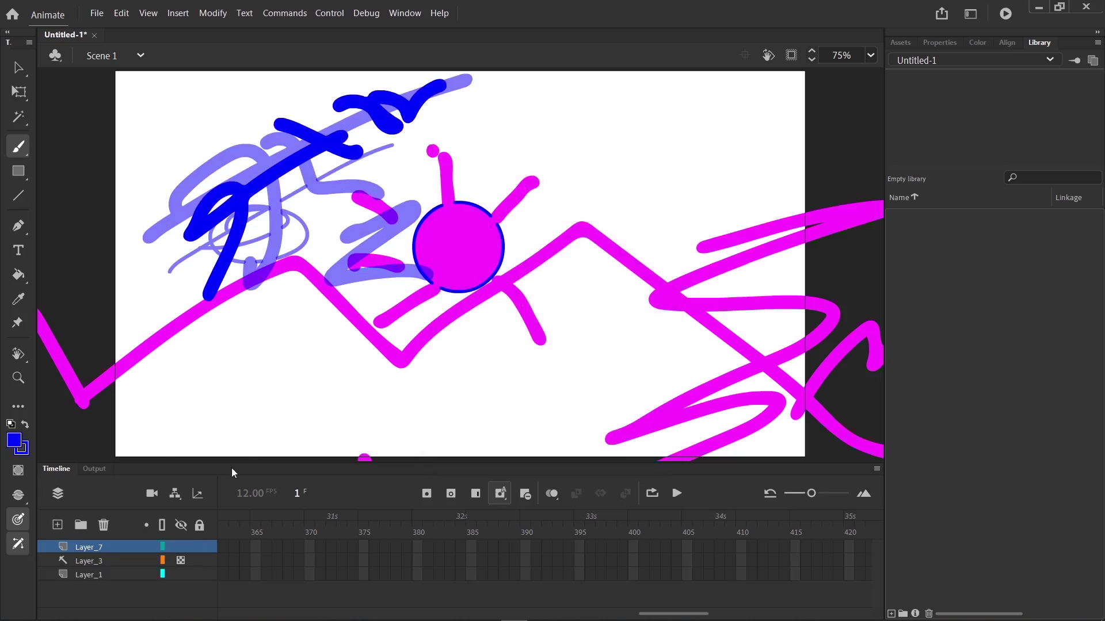
pyautogui.hotkey('ctrl', 'z')
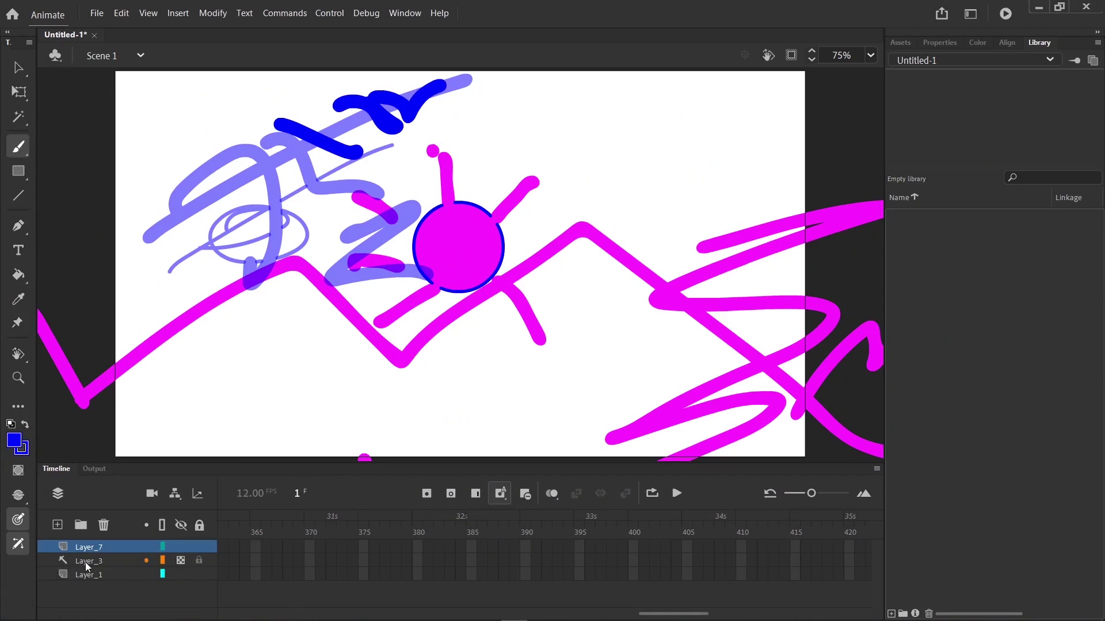
# Turn off the Guide option for Layer_3 and paint a single dot below its sketch.
pyautogui.rightClick(199, 484)
pyautogui.click(109, 556)
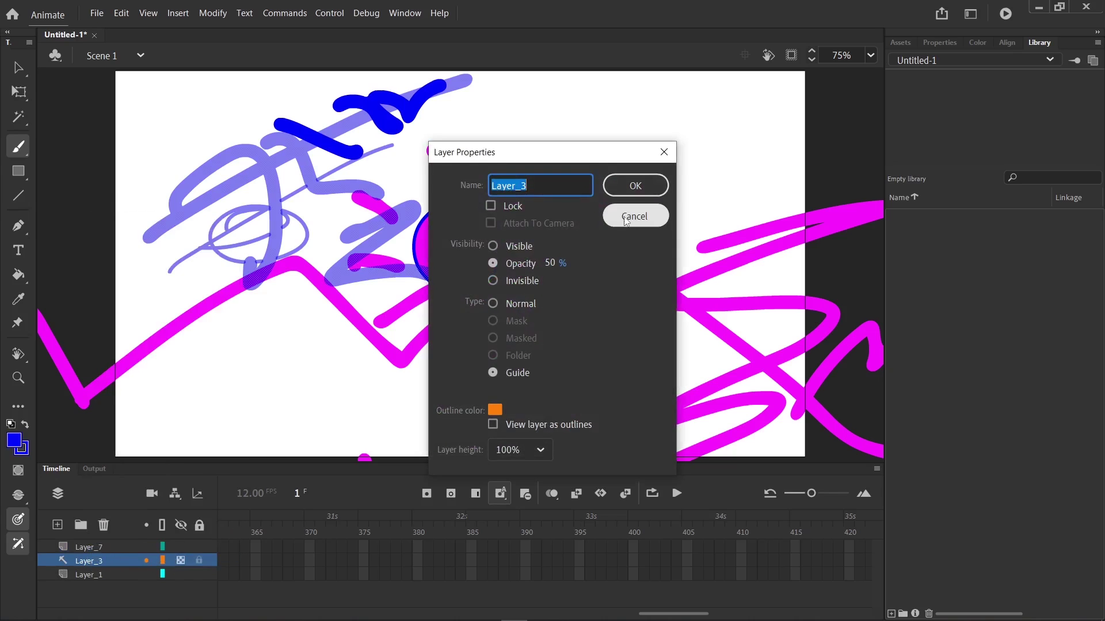
pyautogui.click(624, 216)
pyautogui.rightClick(111, 565)
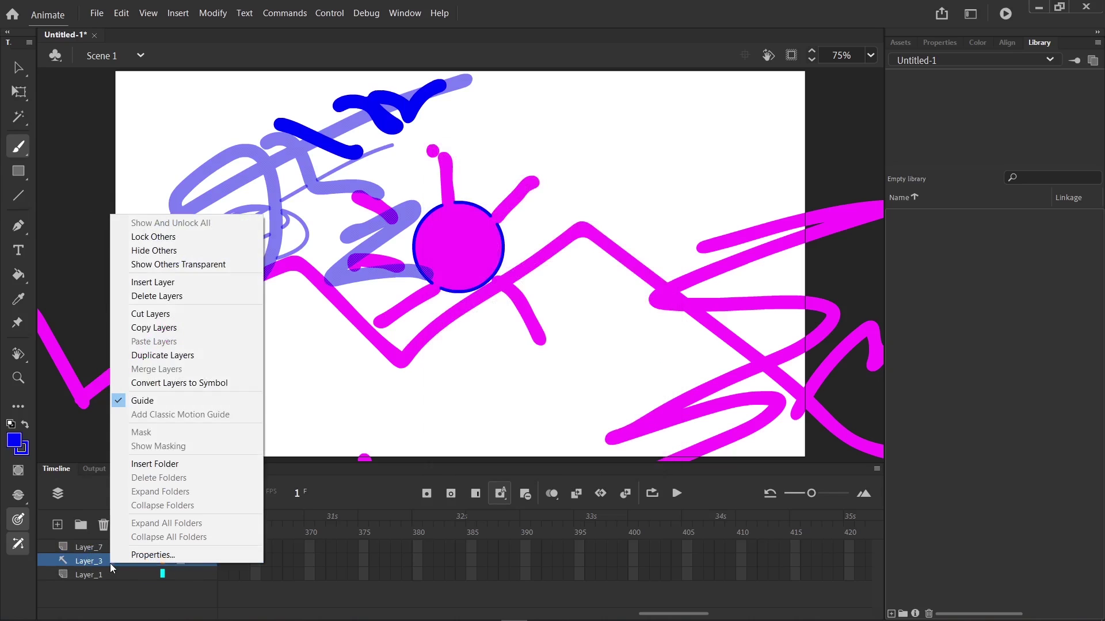
pyautogui.click(157, 402)
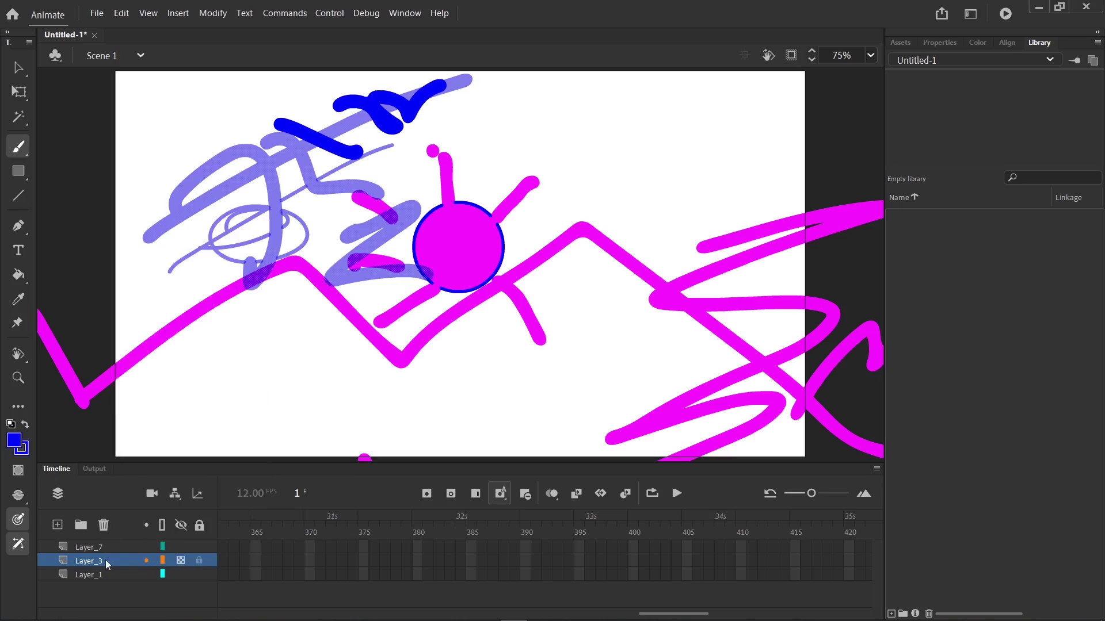
pyautogui.click(282, 375)
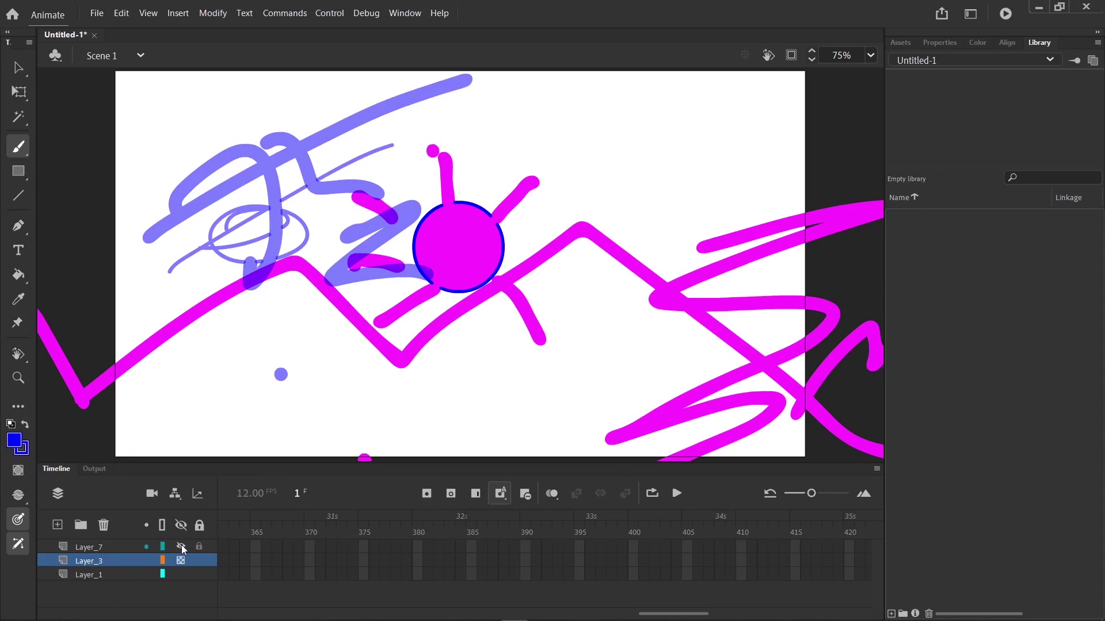
# Show Layer_7 again, and hide and redisplay all layers at once.
pyautogui.click(181, 546)
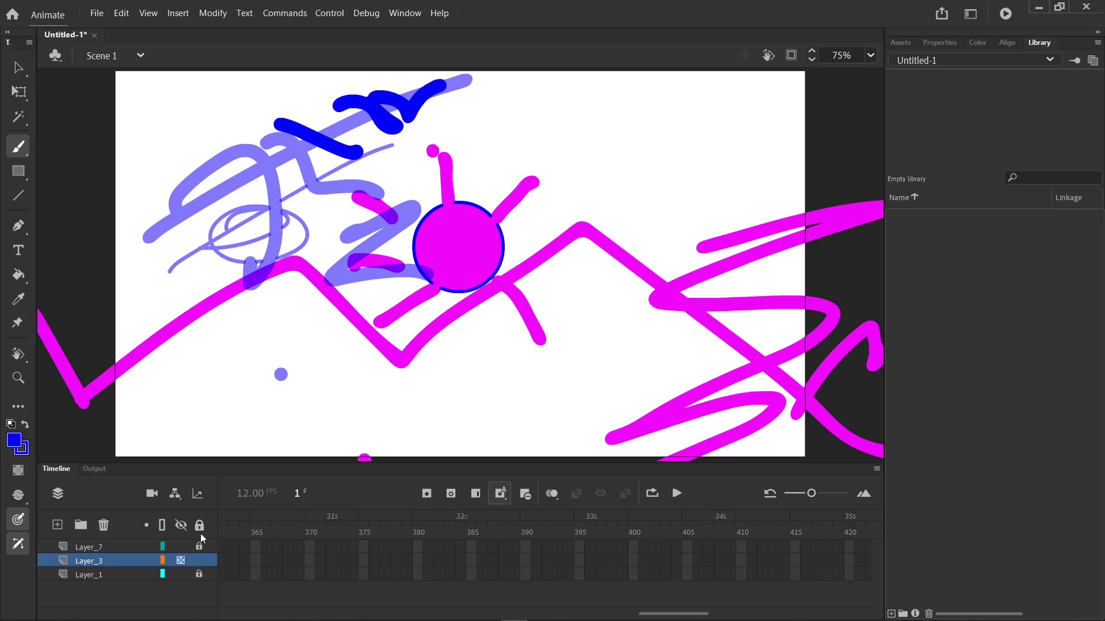
pyautogui.click(181, 528)
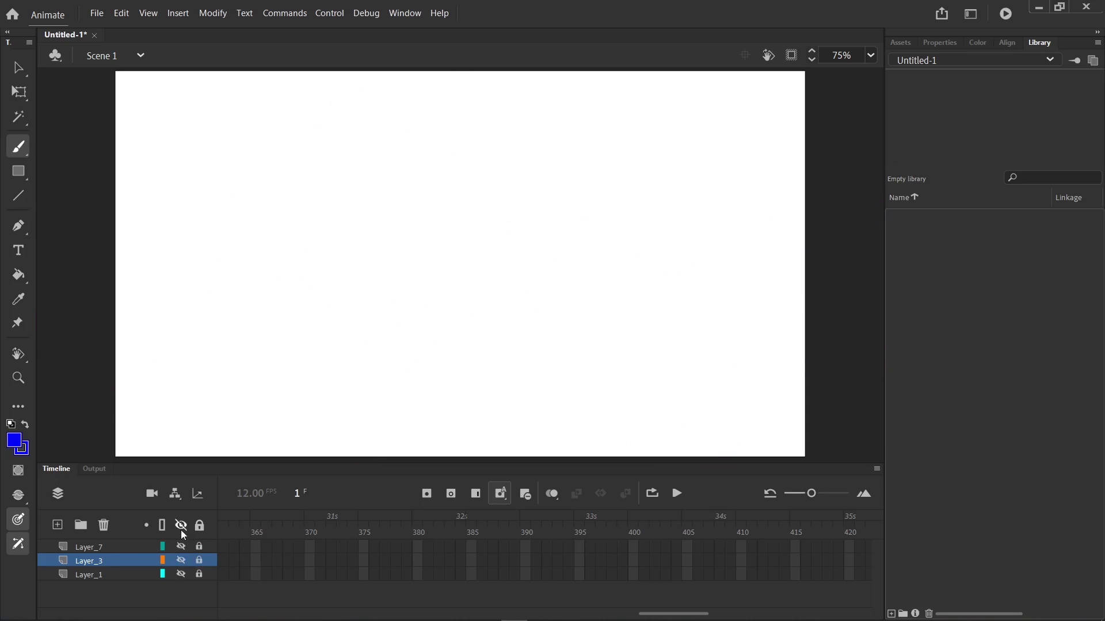
pyautogui.click(181, 529)
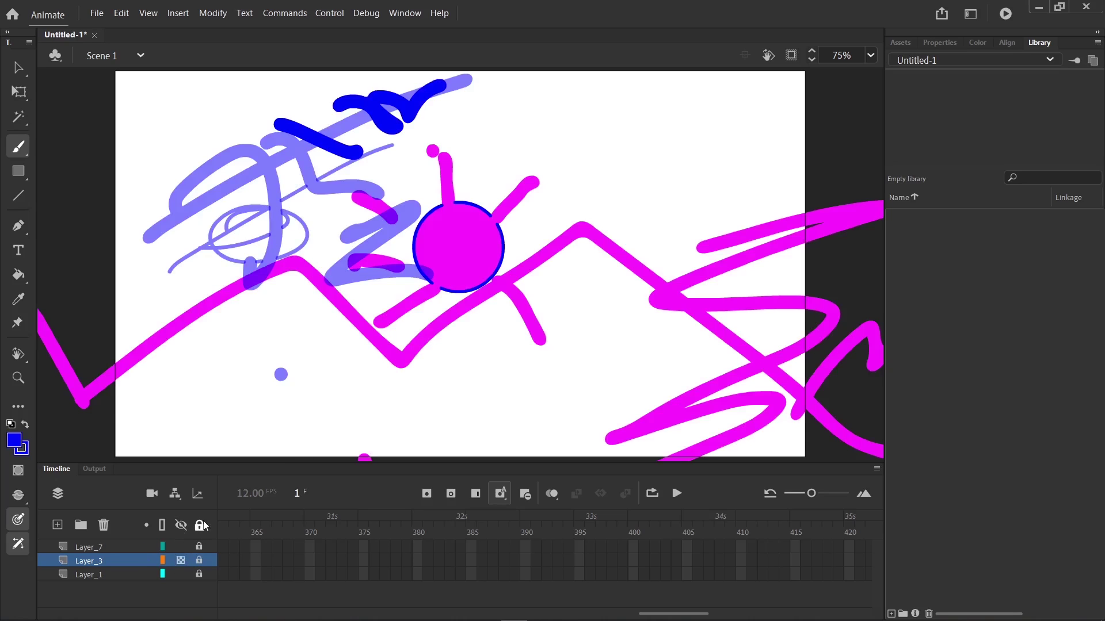
# Set Layer_3's visibility to Visible in its layer properties.
pyautogui.rightClick(125, 557)
pyautogui.click(145, 551)
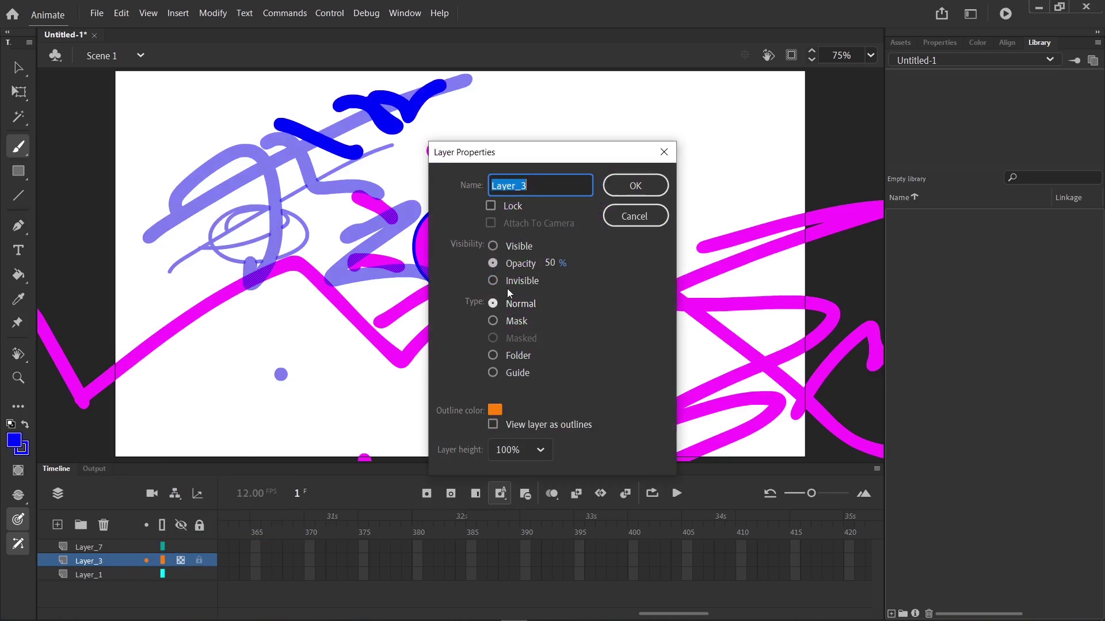
pyautogui.click(512, 247)
pyautogui.click(630, 188)
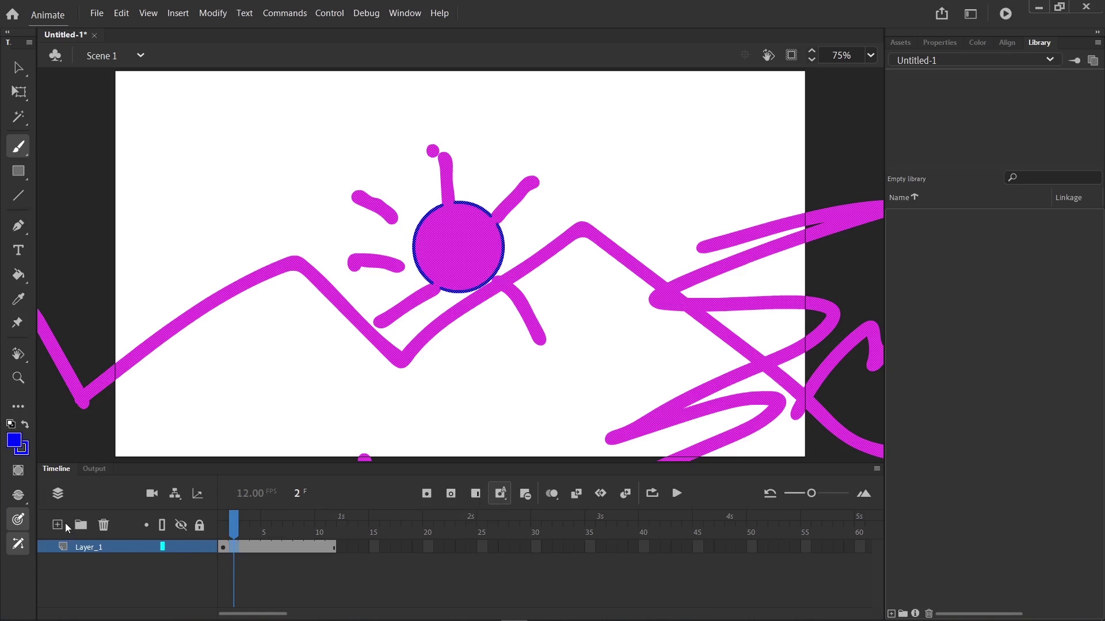
# Add a new layer above Layer_1 and hide Layer_1, working at frame 1.
pyautogui.click(60, 525)
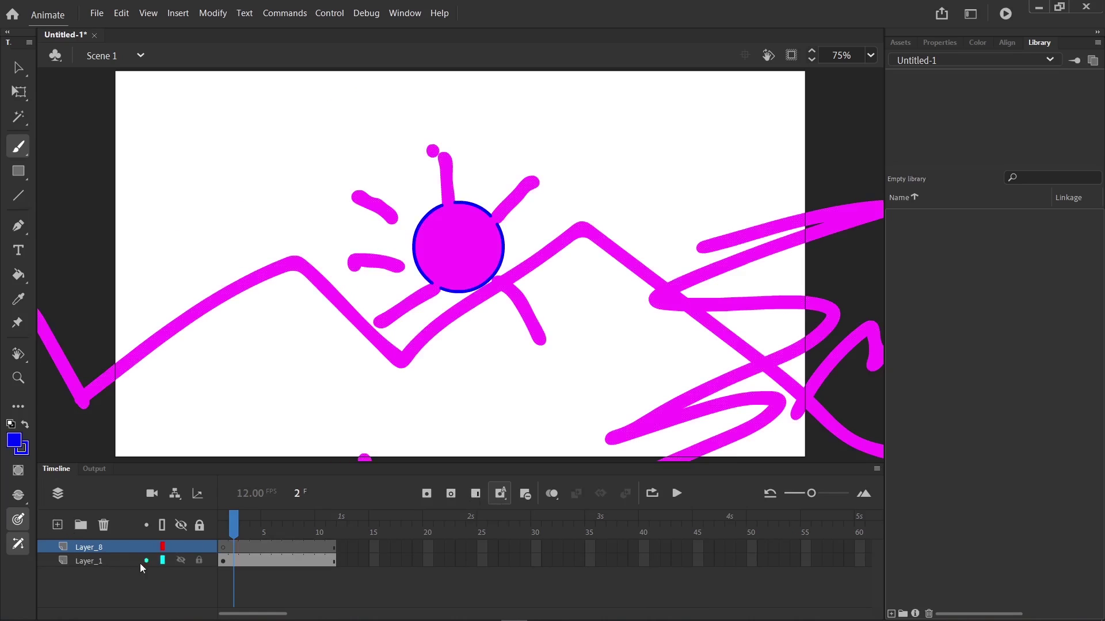
pyautogui.click(222, 547)
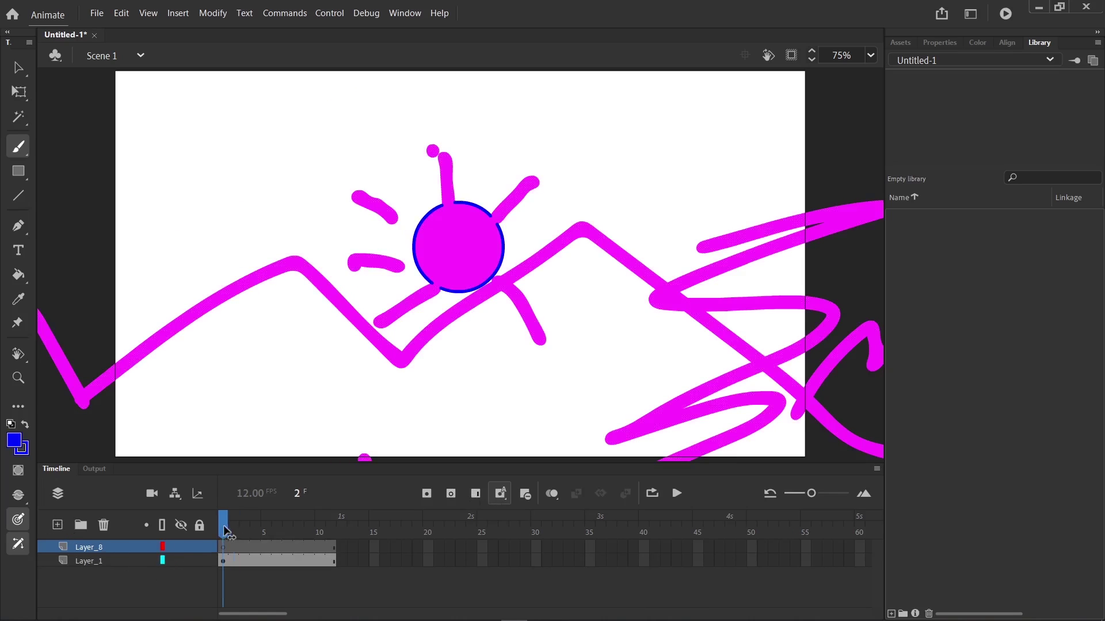
pyautogui.click(181, 563)
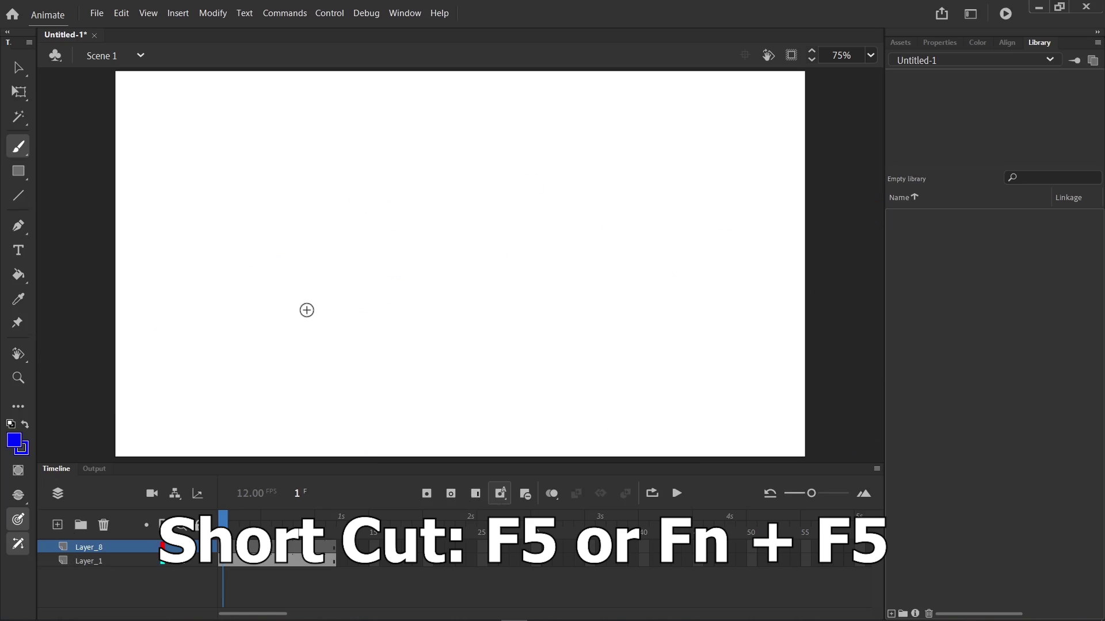
# Activate the Rectangle tool and set its fill color to mid gray.
pyautogui.press('r')
pyautogui.click(12, 446)
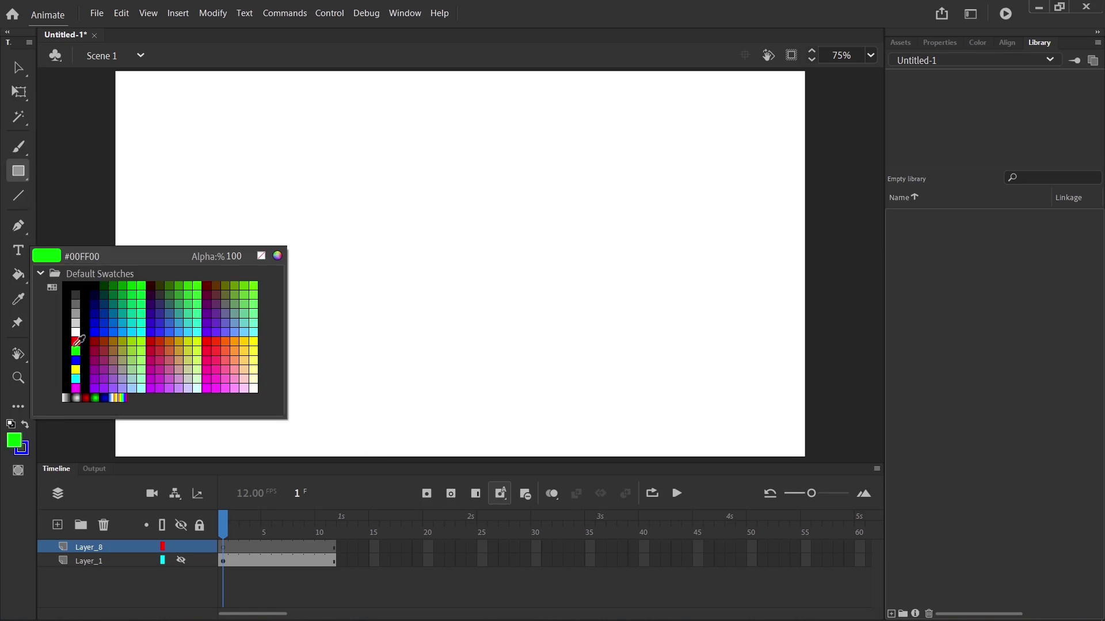
pyautogui.click(76, 313)
pyautogui.moveTo(244, 143); pyautogui.dragTo(377, 413)
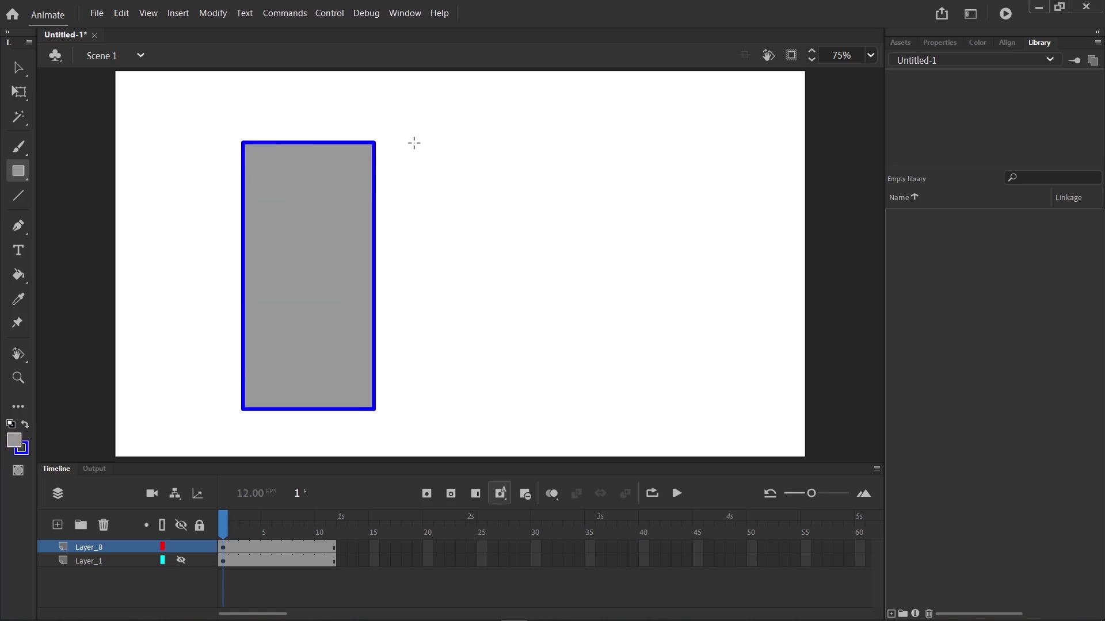
pyautogui.moveTo(413, 142); pyautogui.dragTo(552, 410)
pyautogui.hotkey('ctrl', 'z')
pyautogui.hotkey('ctrl', 'z')
# Draw a tall gray rectangle with a blue outline and copy it twice to form an evenly spaced row of three.
pyautogui.moveTo(216, 125); pyautogui.dragTo(353, 262)
pyautogui.moveTo(366, 373); pyautogui.dragTo(365, 387)
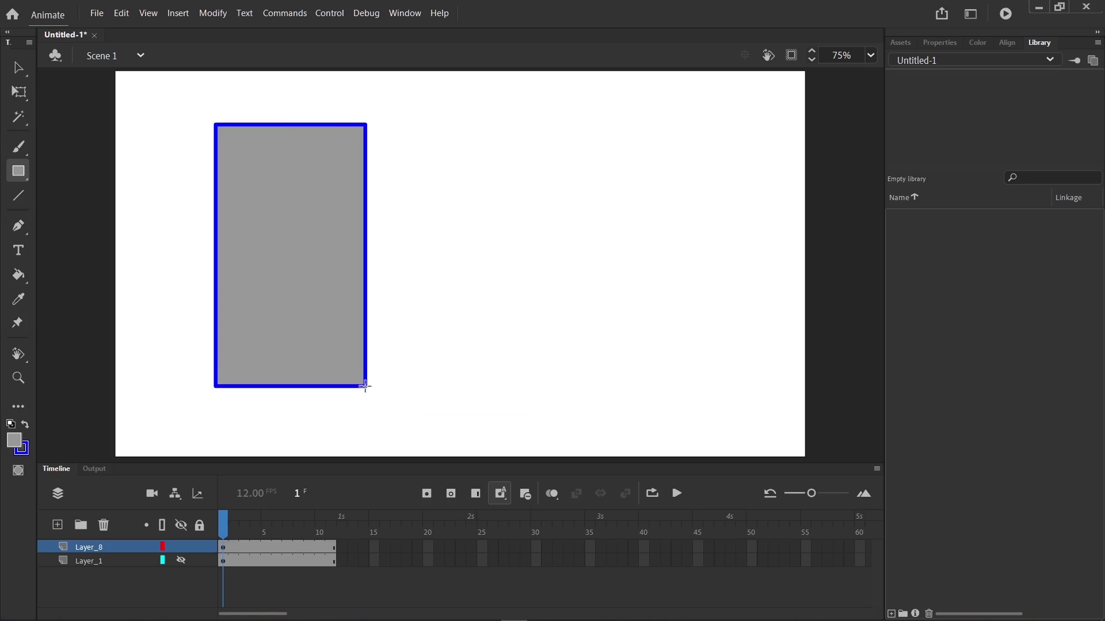
pyautogui.press('v')
pyautogui.doubleClick(234, 371)
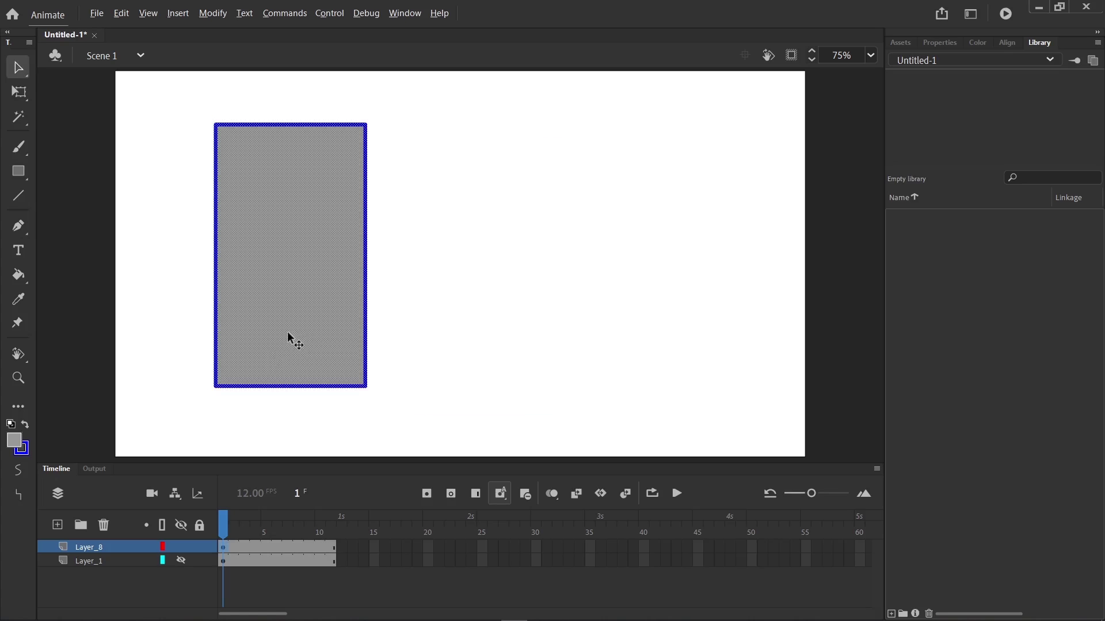
pyautogui.moveTo(291, 337); pyautogui.dragTo(650, 347)
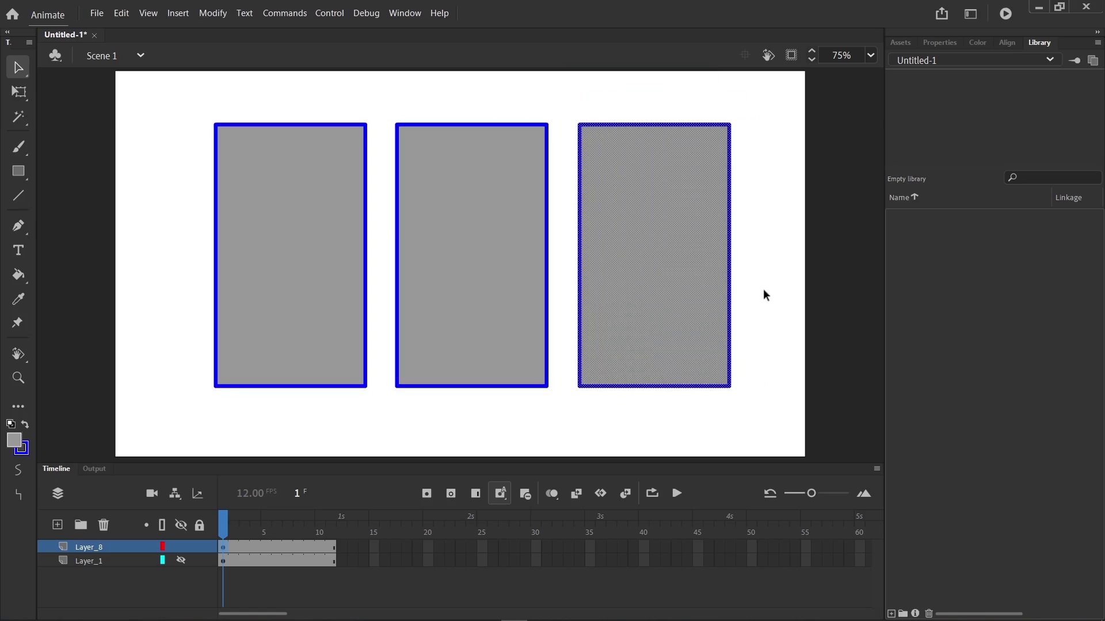
pyautogui.click(764, 288)
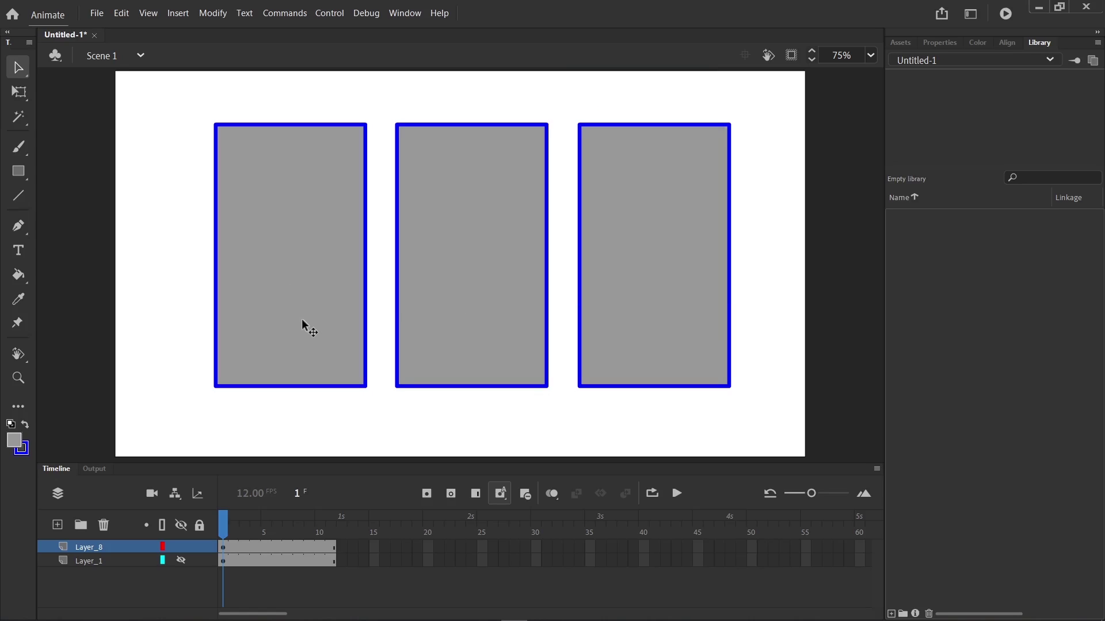
# Draw a circle low in the left and middle rectangles and a vertical line near the right rectangle's right edge.
pyautogui.press('o')
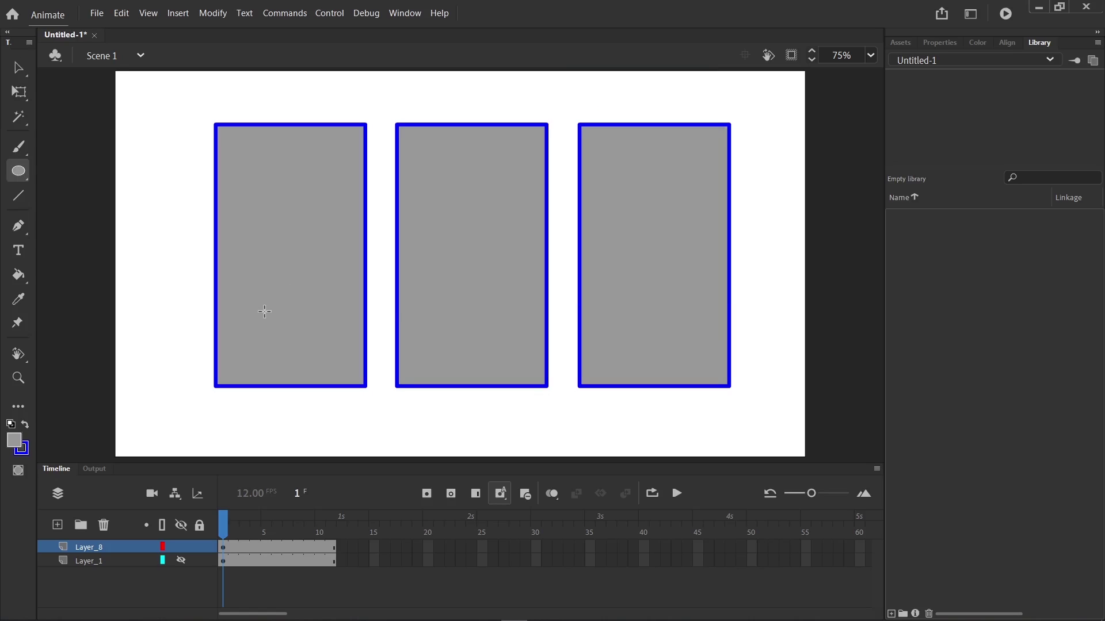
pyautogui.moveTo(255, 285); pyautogui.dragTo(322, 364)
pyautogui.moveTo(433, 288); pyautogui.dragTo(520, 375)
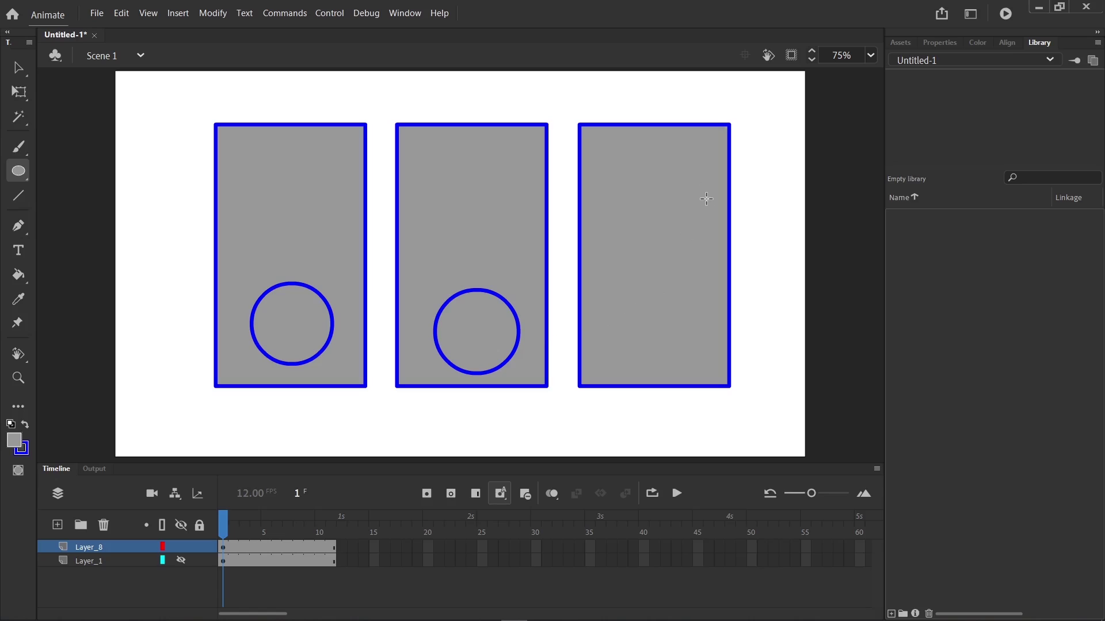
pyautogui.press('n')
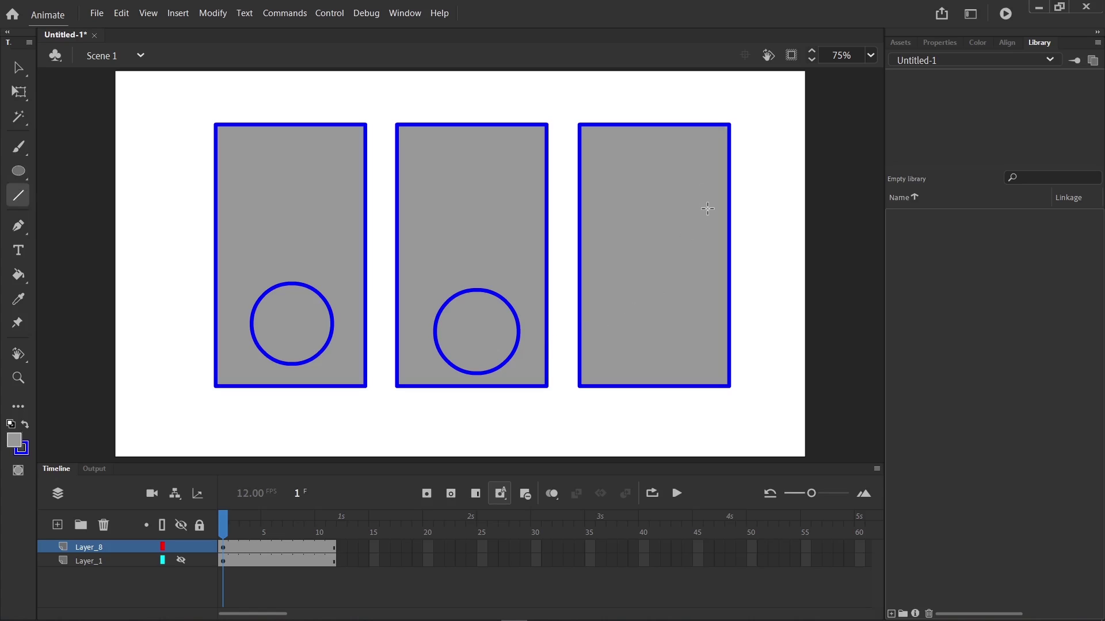
pyautogui.moveTo(696, 207); pyautogui.dragTo(694, 310)
# Brush dark gray double check marks above the left and middle rectangles using the Fluid Brush, undoing a stray stroke.
pyautogui.press('b')
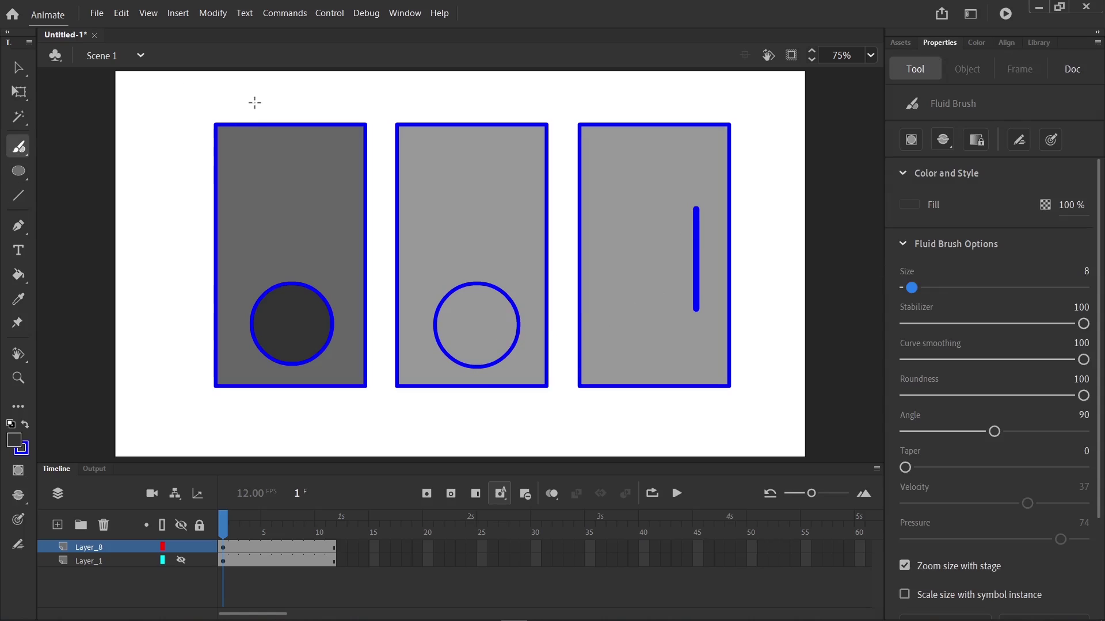
pyautogui.moveTo(247, 100)
pyautogui.mouseDown()
pyautogui.moveTo(301, 86)
pyautogui.moveTo(277, 110)
pyautogui.moveTo(330, 85)
pyautogui.mouseUp()
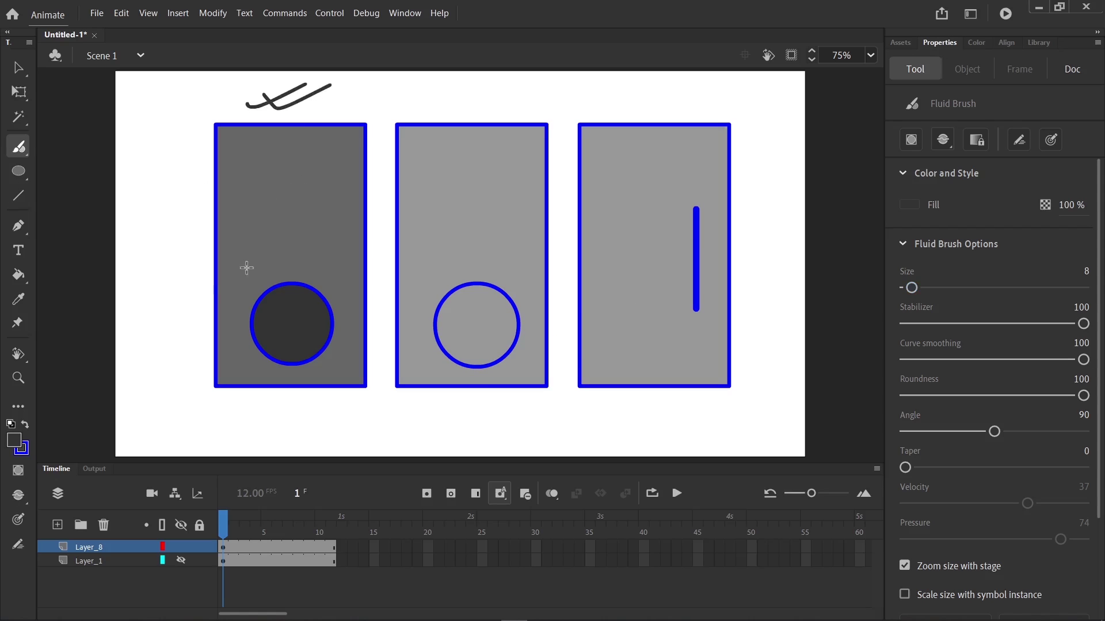
pyautogui.click(294, 191)
pyautogui.hotkey('ctrl', 'z')
pyautogui.moveTo(475, 91)
pyautogui.mouseDown()
pyautogui.moveTo(534, 83)
pyautogui.moveTo(495, 95)
pyautogui.moveTo(560, 89)
pyautogui.mouseUp()
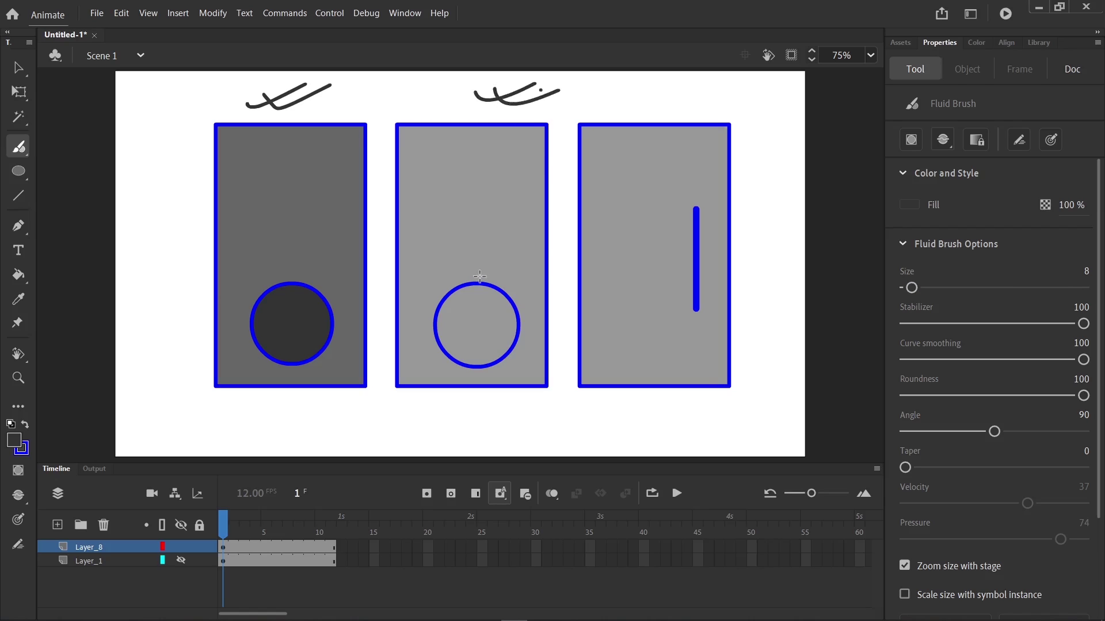
# Insert a blank keyframe at frame 8 of Layer_8.
pyautogui.click(300, 546)
pyautogui.press('F7')
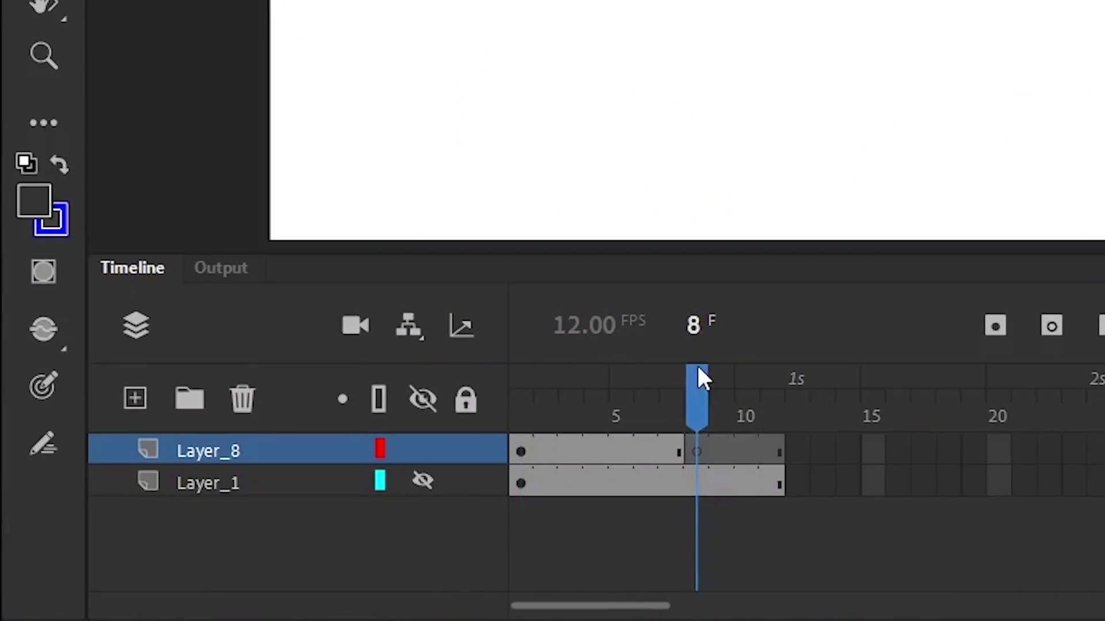
# Insert a keyframe at frame 4 of Layer_8 and brush a dark gray check mark above the right rectangle.
pyautogui.moveTo(697, 370); pyautogui.dragTo(595, 371)
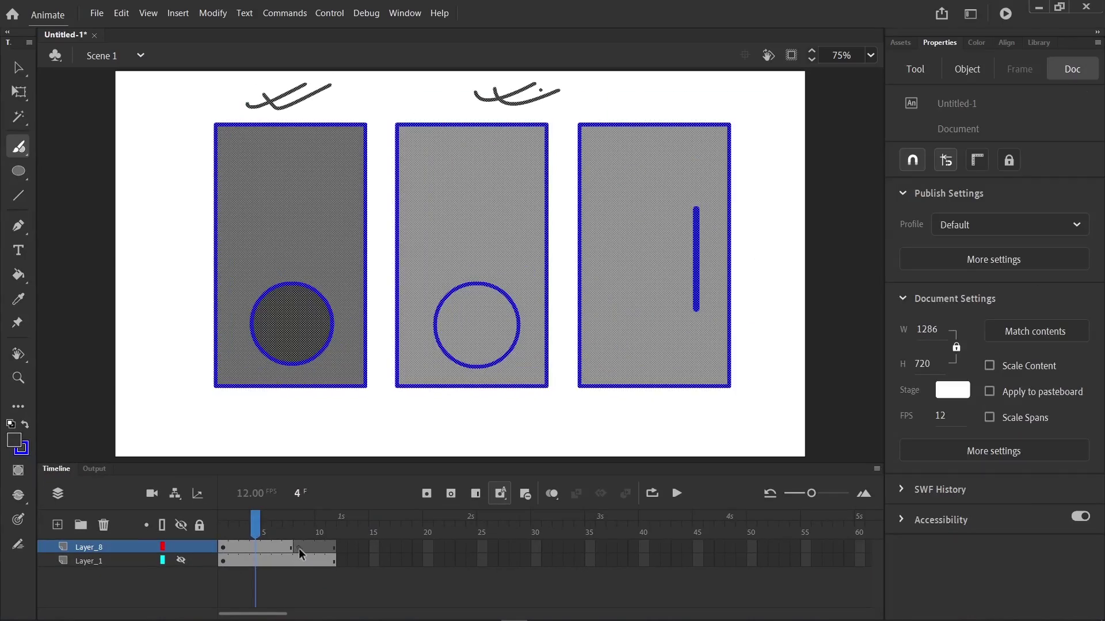
pyautogui.click(692, 238)
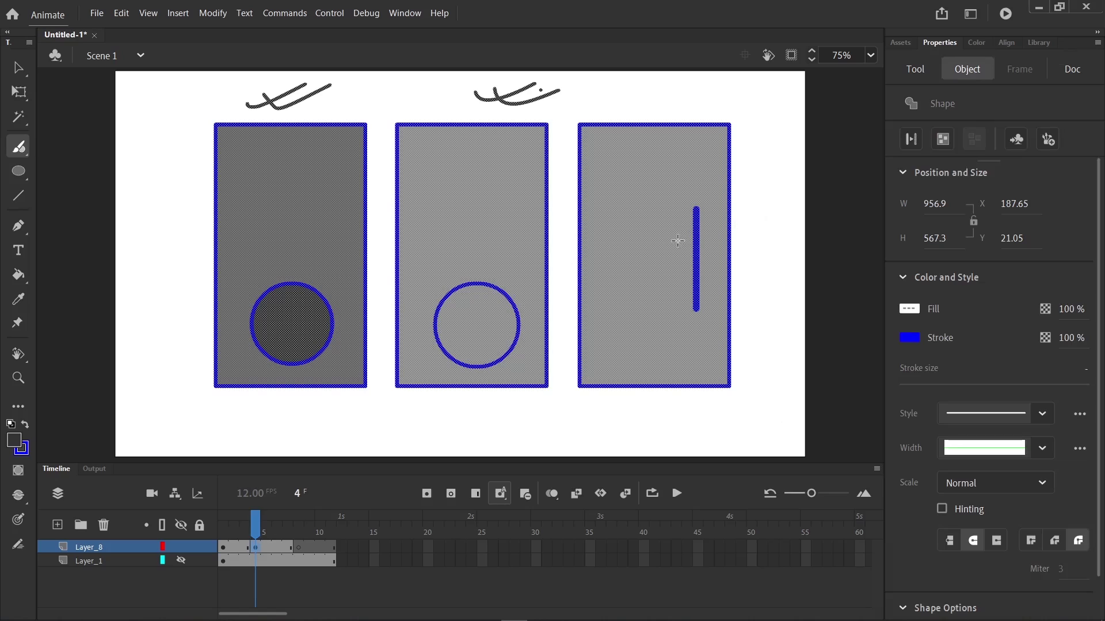
pyautogui.moveTo(658, 106)
pyautogui.mouseDown()
pyautogui.moveTo(703, 102)
pyautogui.moveTo(675, 107)
pyautogui.mouseUp()
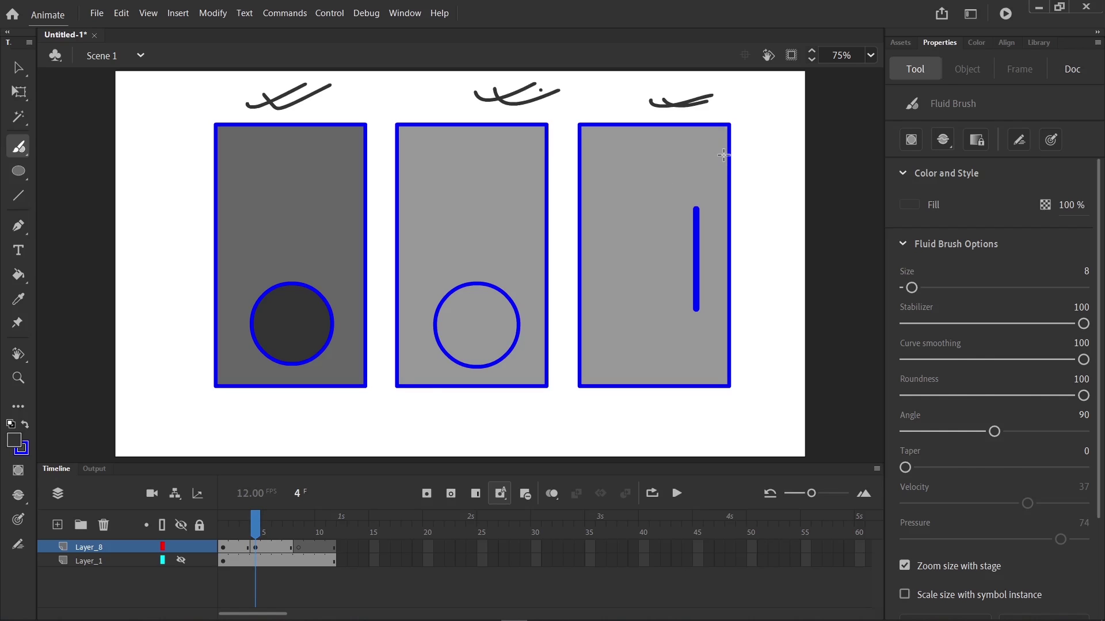
# Shift all the frame 4 artwork to the left and copy the third rectangle with its line and check mark to form a fourth.
pyautogui.press('v')
pyautogui.moveTo(774, 76); pyautogui.dragTo(159, 462)
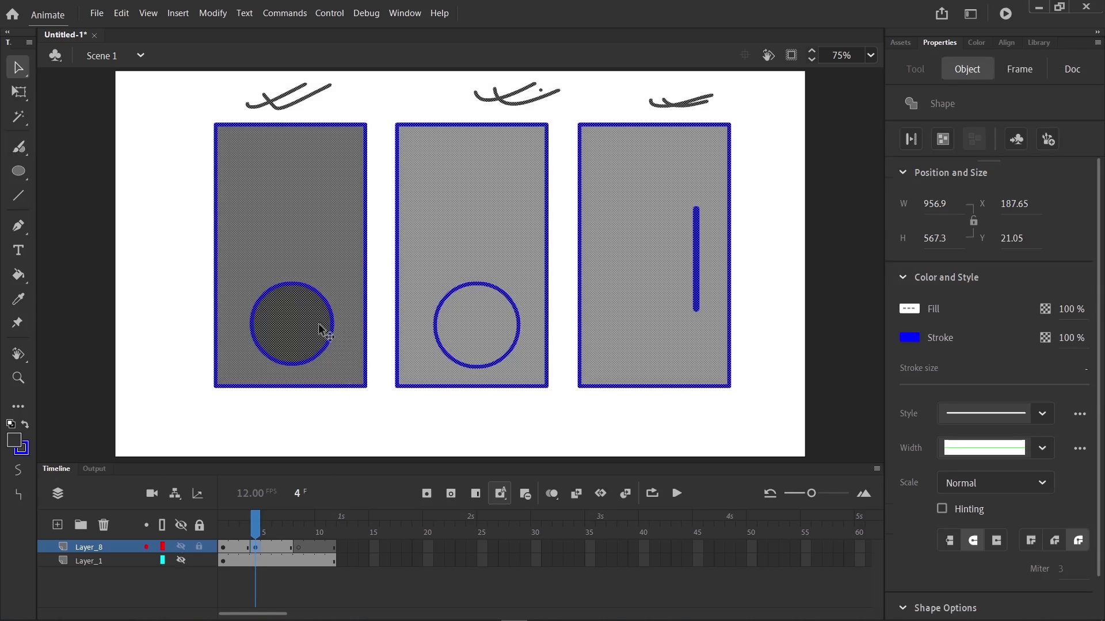
pyautogui.moveTo(345, 345); pyautogui.dragTo(218, 347)
pyautogui.moveTo(646, 79); pyautogui.dragTo(440, 423)
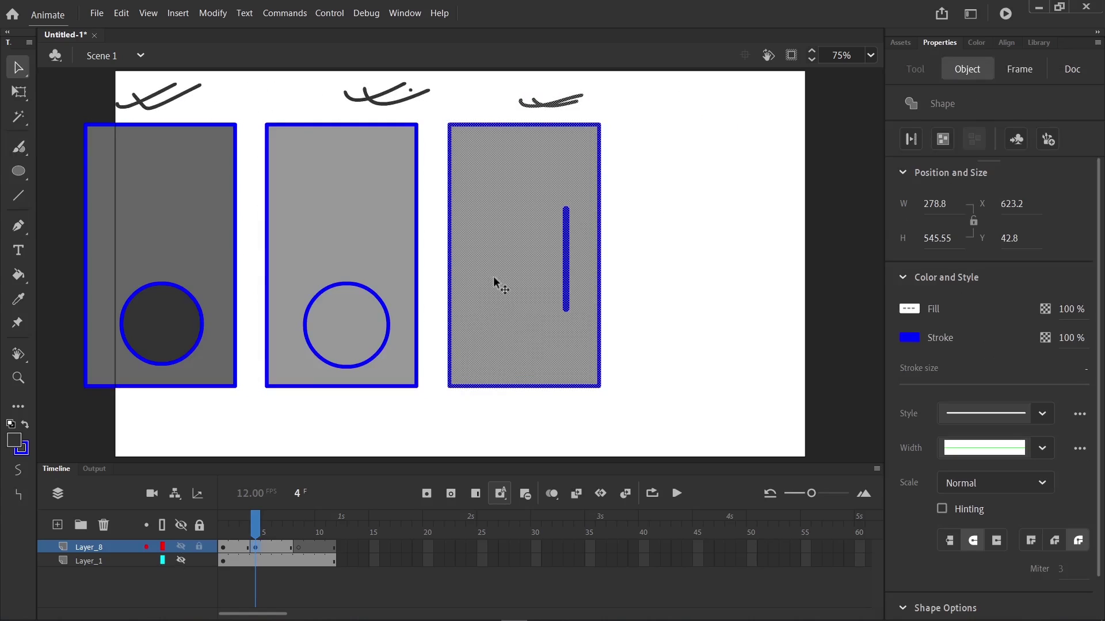
pyautogui.moveTo(513, 268)
pyautogui.mouseDown()
pyautogui.moveTo(694, 260)
pyautogui.moveTo(680, 260)
pyautogui.mouseUp()
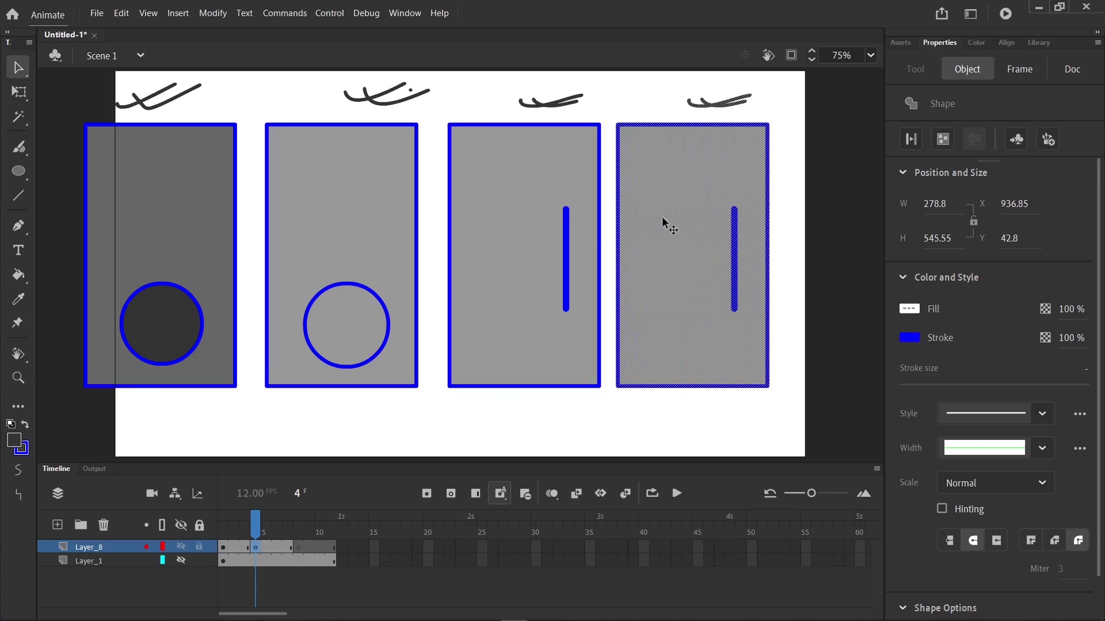
pyautogui.click(830, 196)
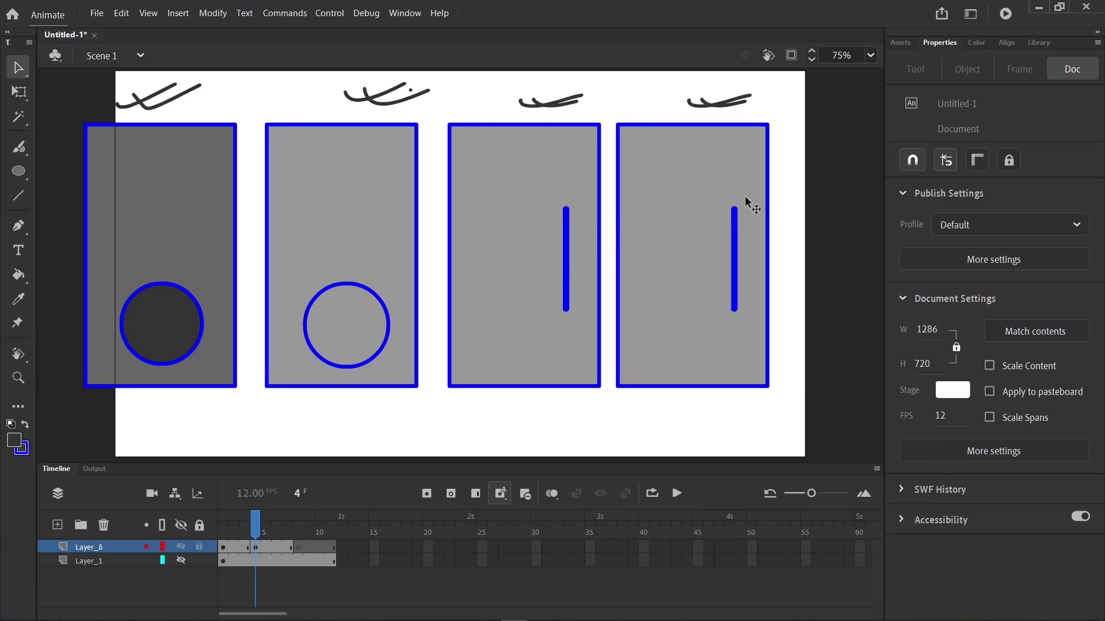
# Fill the fourth rectangle with the darker gray sampled from the first rectangle.
pyautogui.rightClick(212, 275)
pyautogui.click(167, 399)
pyautogui.press('i')
pyautogui.click(205, 256)
pyautogui.click(651, 232)
# Brush a blue check mark above the fourth rectangle, a blue oval inside it and a small blue loop in the first rectangle.
pyautogui.press('b')
pyautogui.moveTo(643, 95)
pyautogui.mouseDown()
pyautogui.moveTo(688, 86)
pyautogui.moveTo(695, 108)
pyautogui.mouseUp()
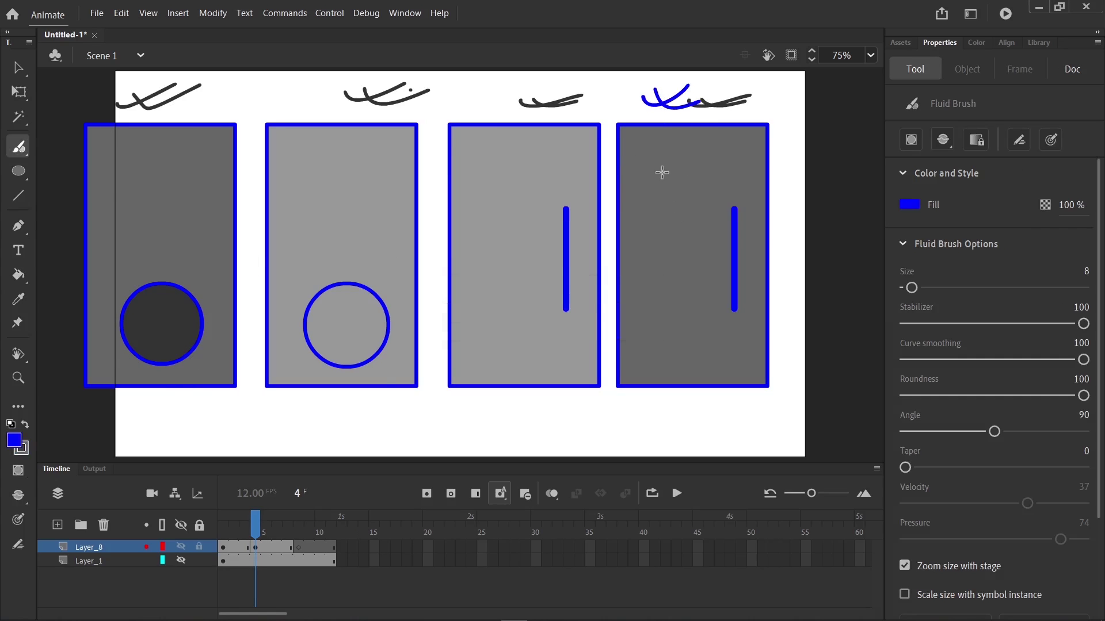
pyautogui.moveTo(706, 172)
pyautogui.mouseDown()
pyautogui.moveTo(647, 214)
pyautogui.moveTo(715, 193)
pyautogui.moveTo(678, 170)
pyautogui.mouseUp()
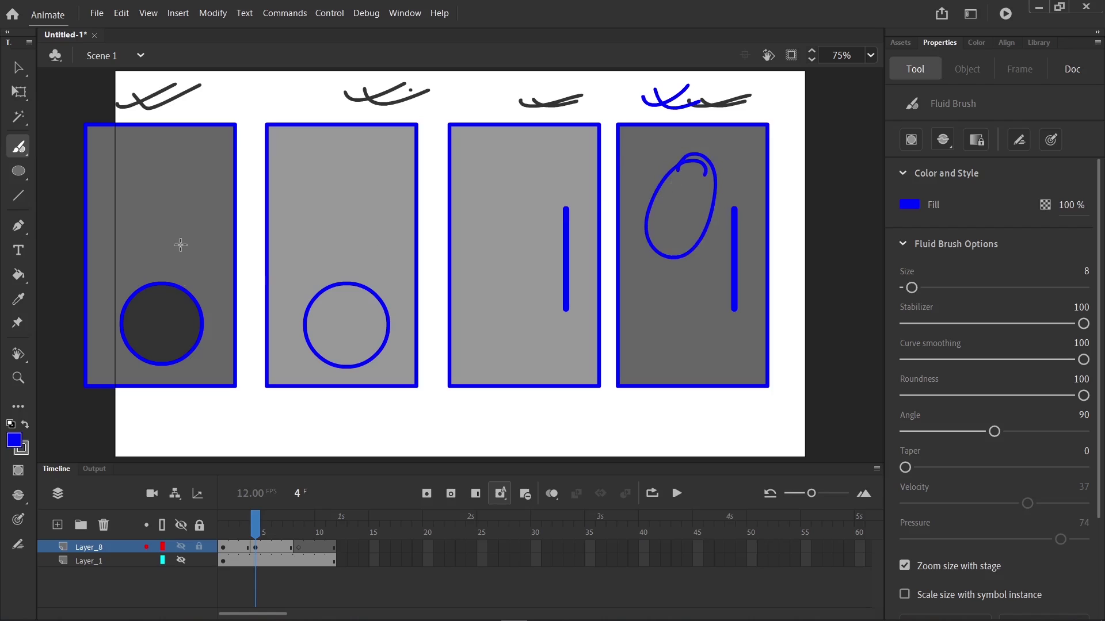
pyautogui.moveTo(198, 211)
pyautogui.mouseDown()
pyautogui.moveTo(177, 232)
pyautogui.moveTo(169, 207)
pyautogui.mouseUp()
# Compare the artwork in frames 1 to 3 of Layer_8 with the span starting at frame 8.
pyautogui.click(234, 559)
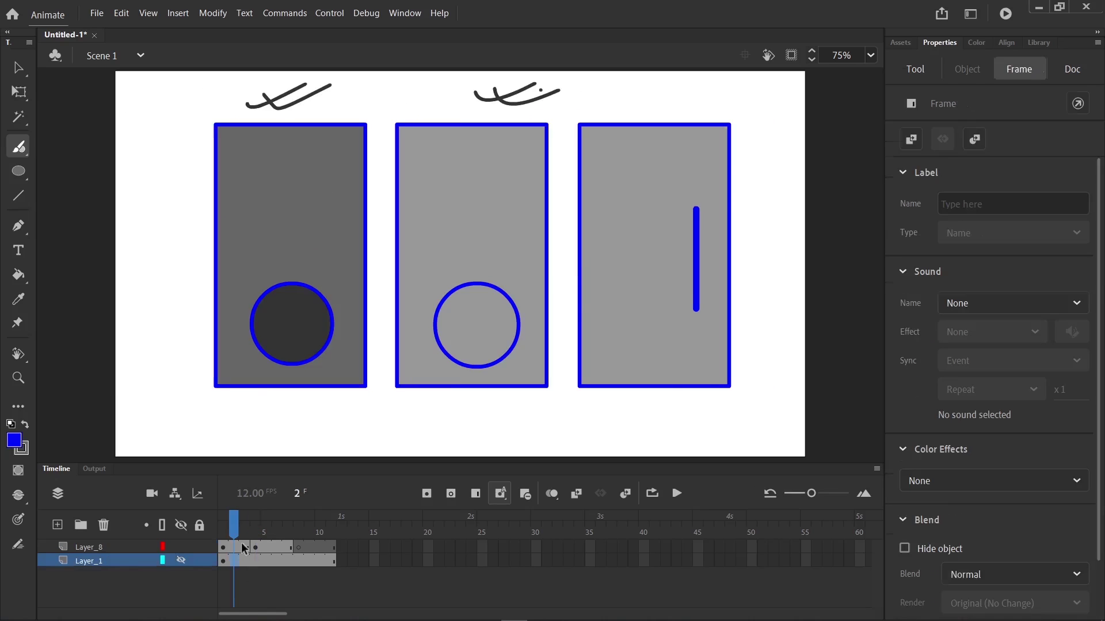
pyautogui.click(246, 547)
pyautogui.click(235, 547)
pyautogui.click(223, 547)
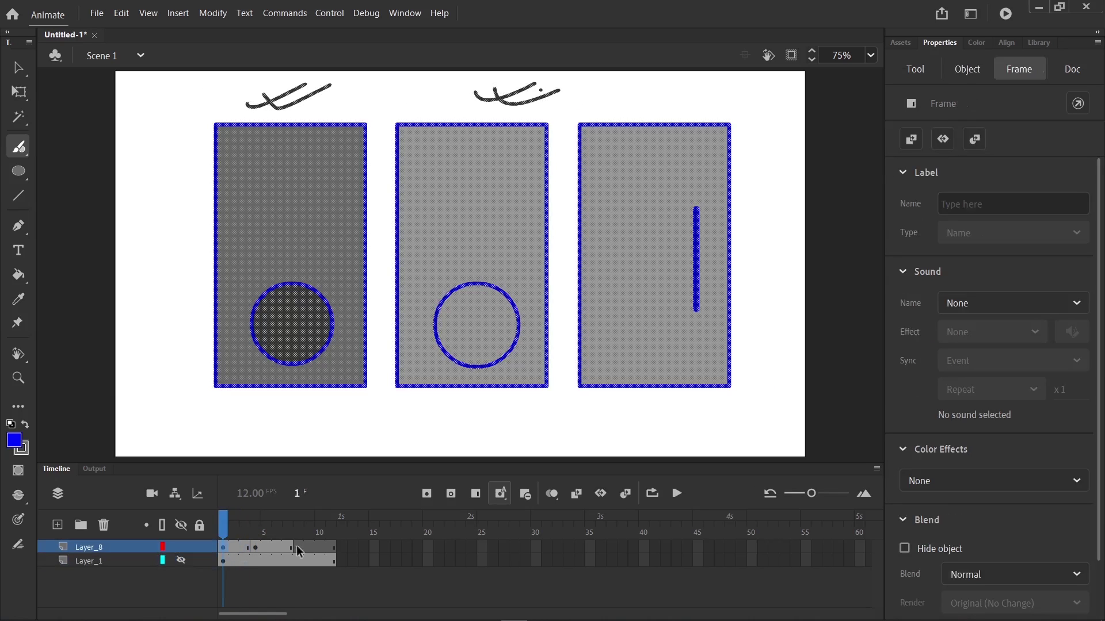
pyautogui.moveTo(335, 548); pyautogui.dragTo(300, 545)
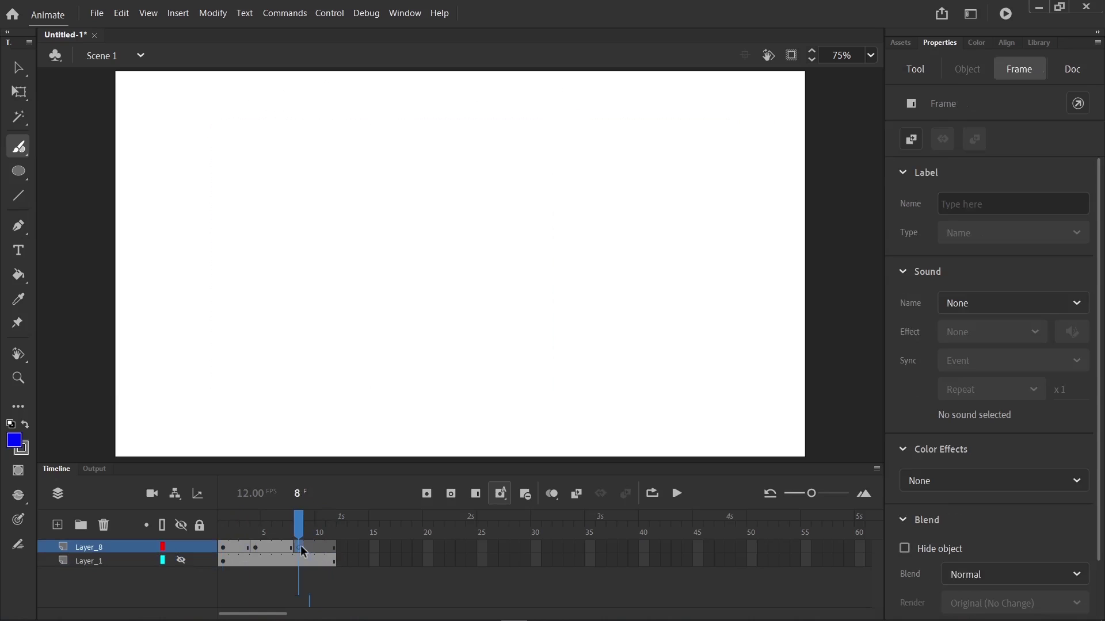
# Add blue brush marks at frame 4: a check above the third rectangle, a large circle, a long bottom loop and small loops in all four rectangles.
pyautogui.click(254, 532)
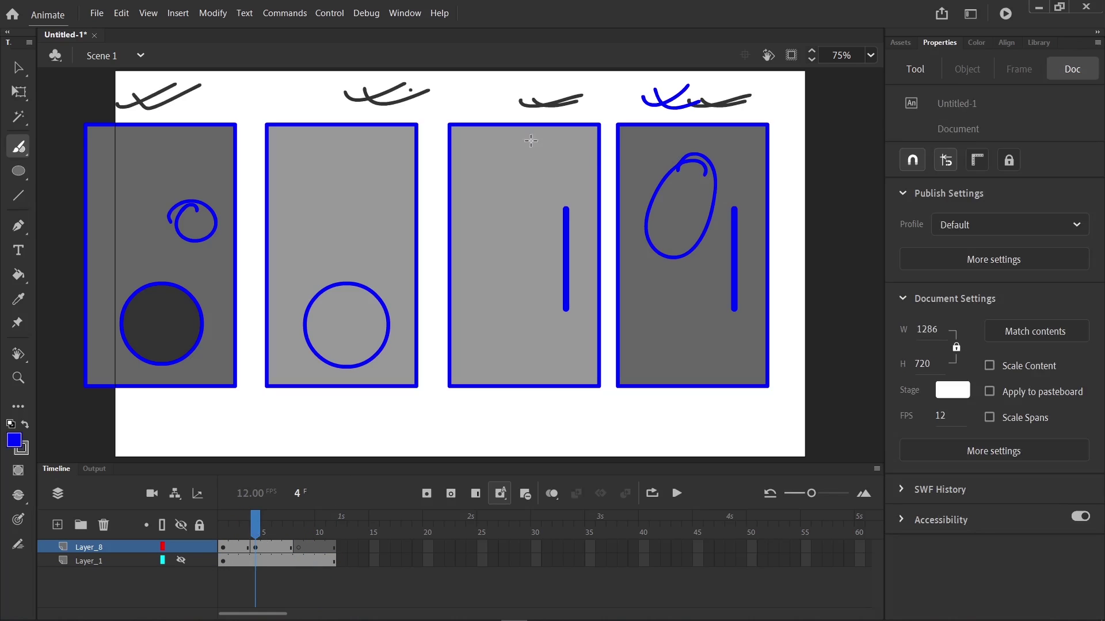
pyautogui.moveTo(489, 102)
pyautogui.mouseDown()
pyautogui.moveTo(561, 87)
pyautogui.moveTo(505, 98)
pyautogui.moveTo(584, 98)
pyautogui.mouseUp()
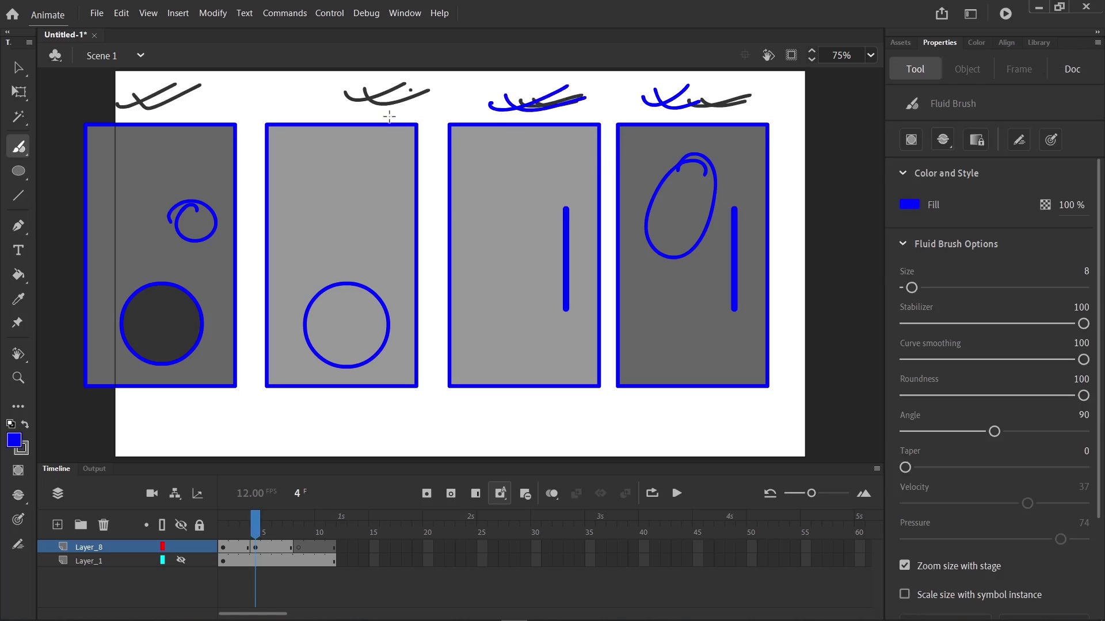
pyautogui.moveTo(389, 116)
pyautogui.mouseDown()
pyautogui.moveTo(424, 215)
pyautogui.moveTo(467, 89)
pyautogui.mouseUp()
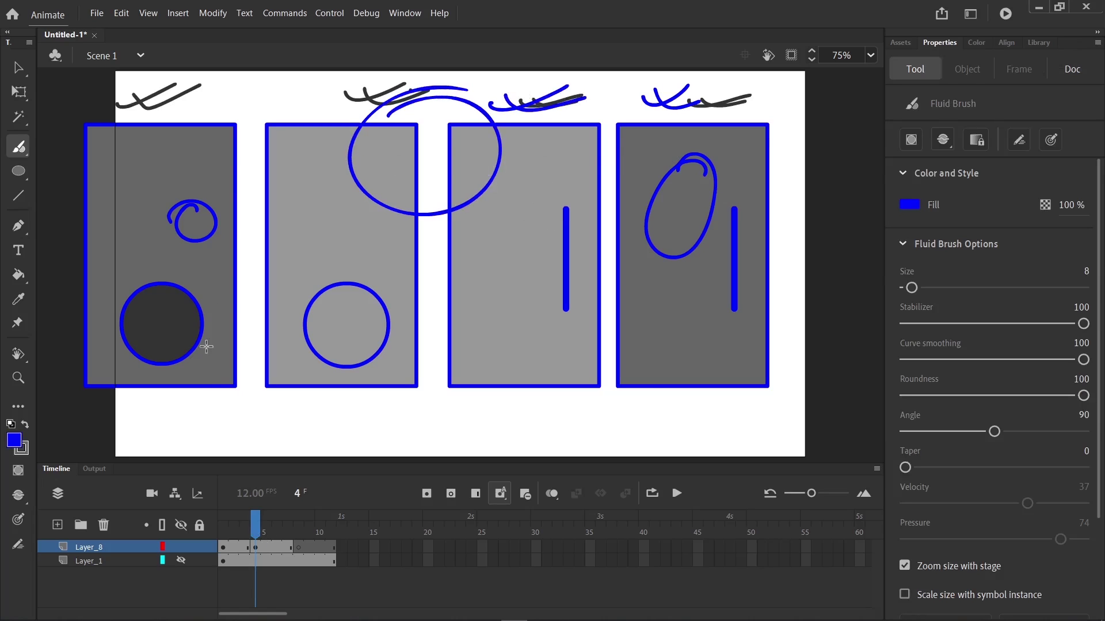
pyautogui.moveTo(206, 346)
pyautogui.mouseDown()
pyautogui.moveTo(549, 457)
pyautogui.moveTo(650, 353)
pyautogui.moveTo(534, 421)
pyautogui.moveTo(331, 416)
pyautogui.moveTo(231, 387)
pyautogui.moveTo(198, 338)
pyautogui.mouseUp()
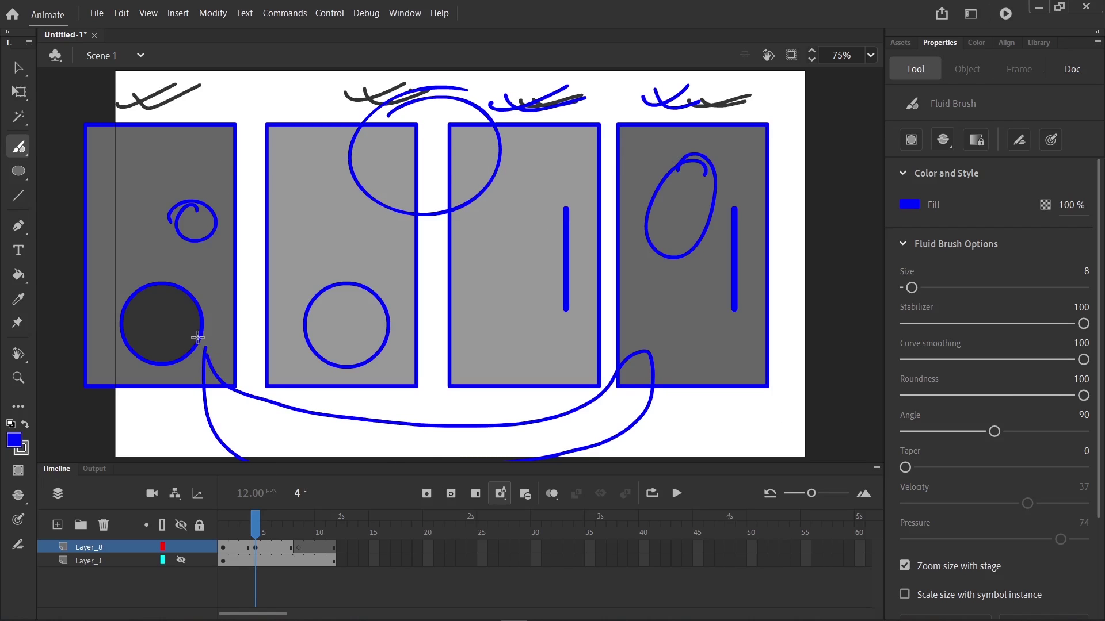
pyautogui.moveTo(192, 249)
pyautogui.mouseDown()
pyautogui.moveTo(210, 305)
pyautogui.moveTo(207, 269)
pyautogui.mouseUp()
pyautogui.moveTo(653, 301); pyautogui.dragTo(668, 282)
pyautogui.moveTo(350, 230); pyautogui.dragTo(358, 227)
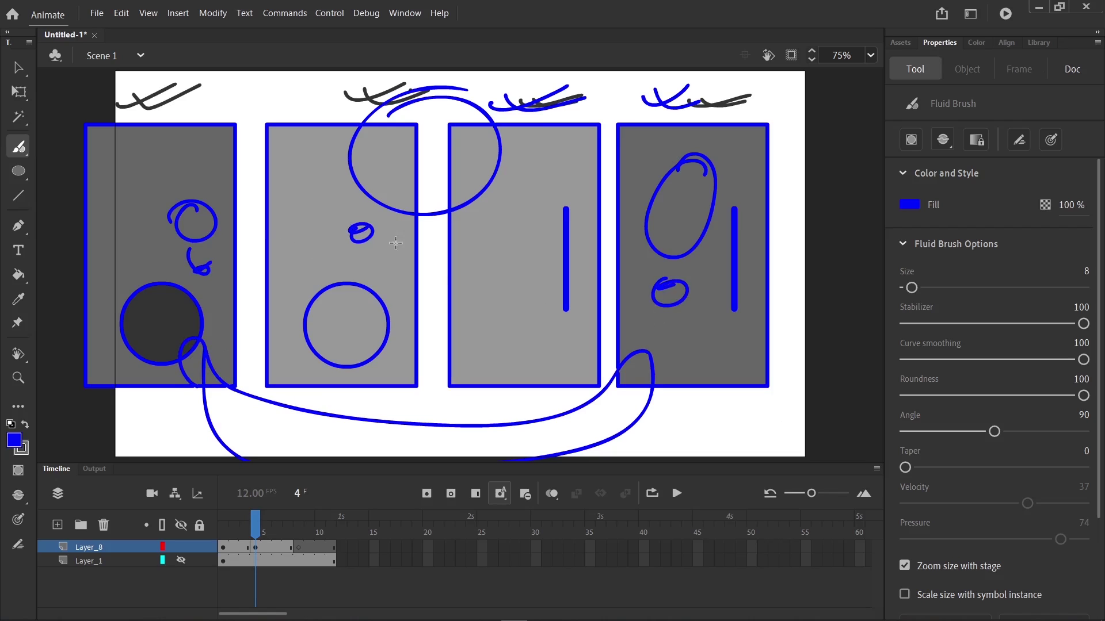
pyautogui.moveTo(505, 226)
pyautogui.mouseDown()
pyautogui.moveTo(527, 228)
pyautogui.moveTo(502, 237)
pyautogui.mouseUp()
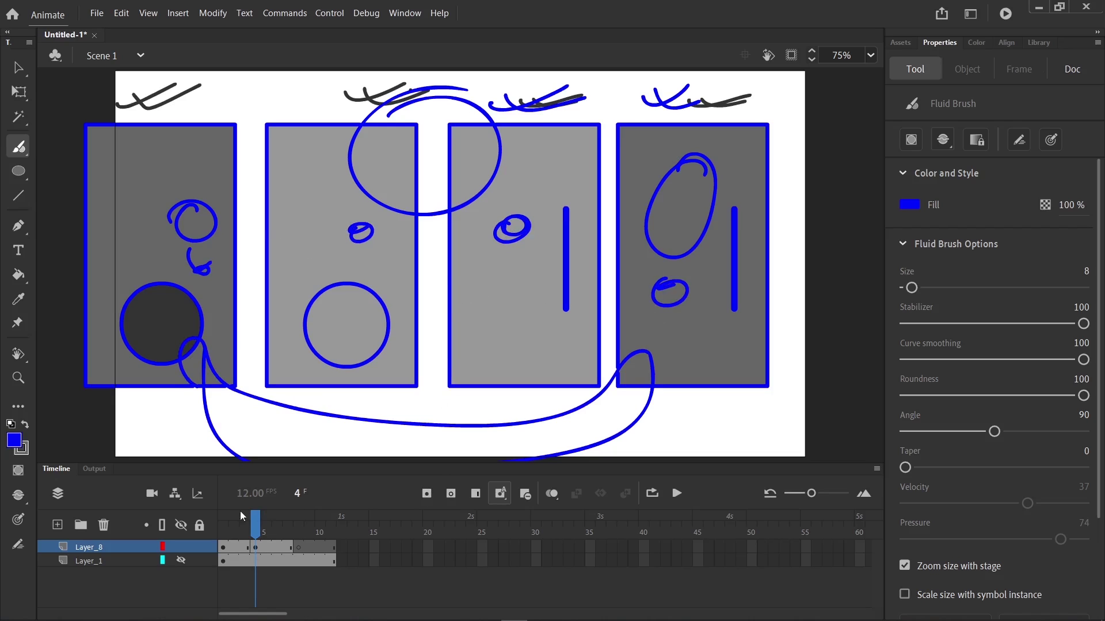
# Copy frame 6 of Layer_8 to frame 10 as a keyframe and compare the two frames.
pyautogui.click(277, 547)
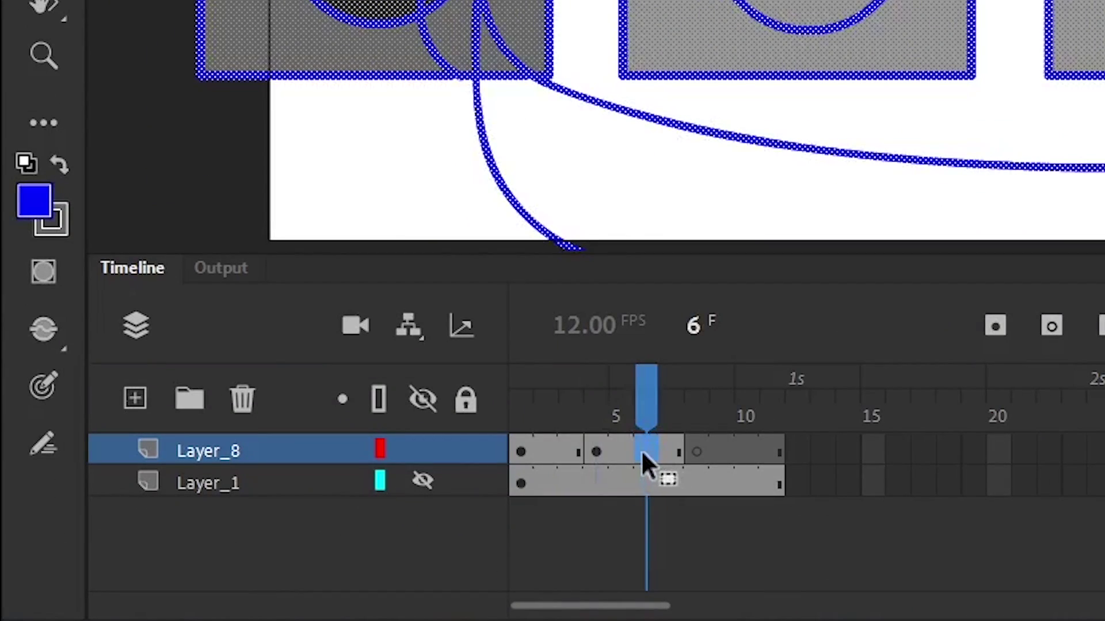
pyautogui.moveTo(647, 451); pyautogui.dragTo(751, 452)
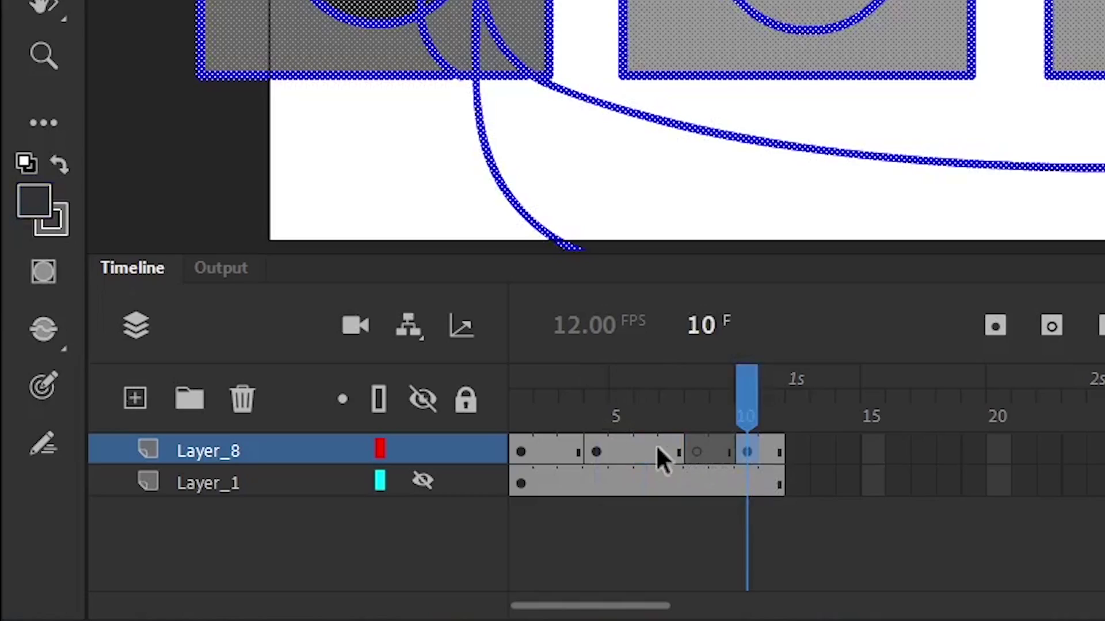
pyautogui.click(655, 451)
pyautogui.click(748, 452)
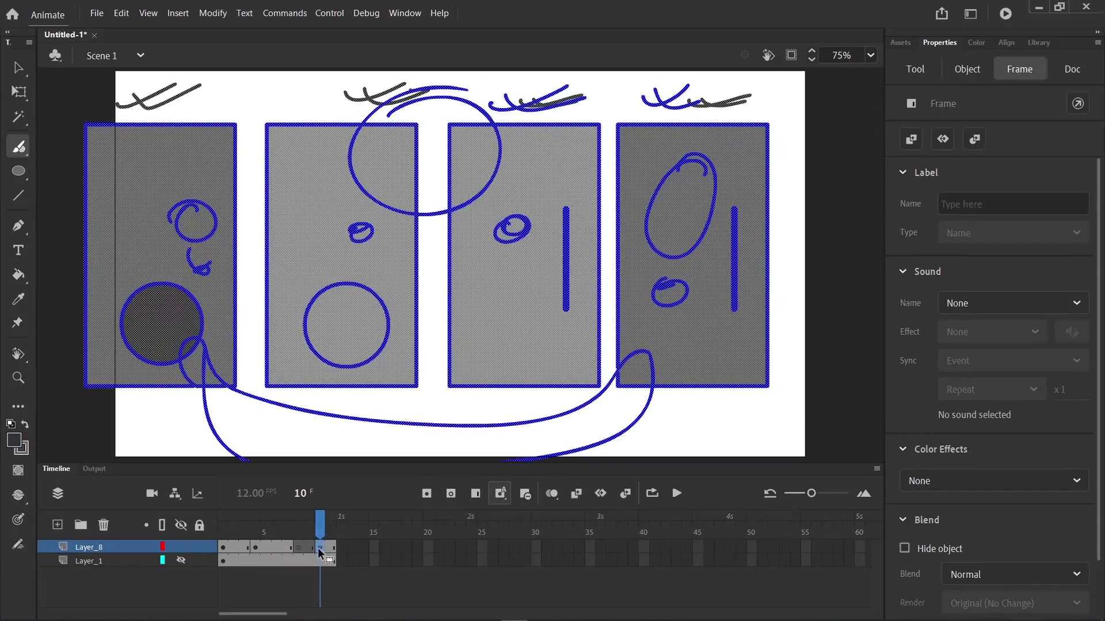
# Brush a dark diagonal line down from the first rectangle's circle at frame 10, and move that keyframe to frame 9.
pyautogui.moveTo(189, 356); pyautogui.dragTo(143, 437)
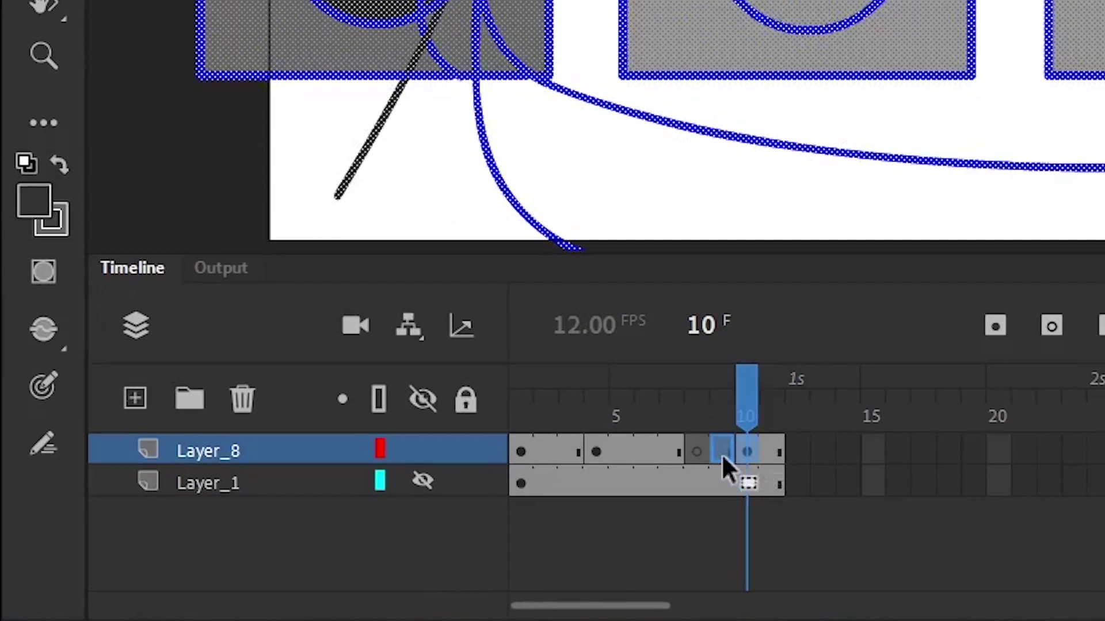
pyautogui.click(721, 454)
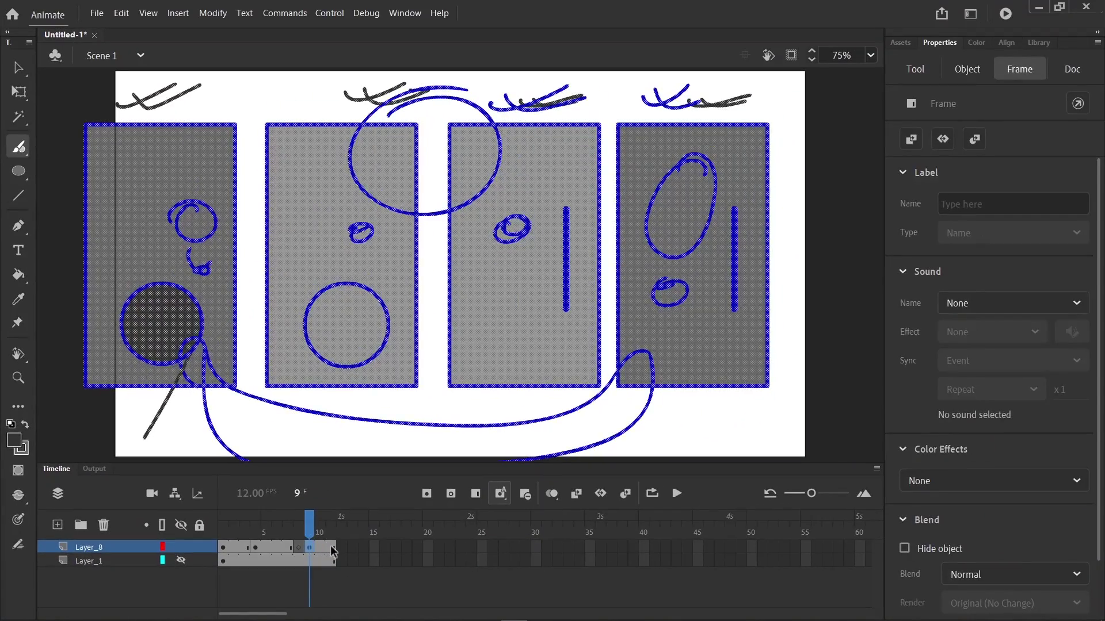
pyautogui.click(331, 547)
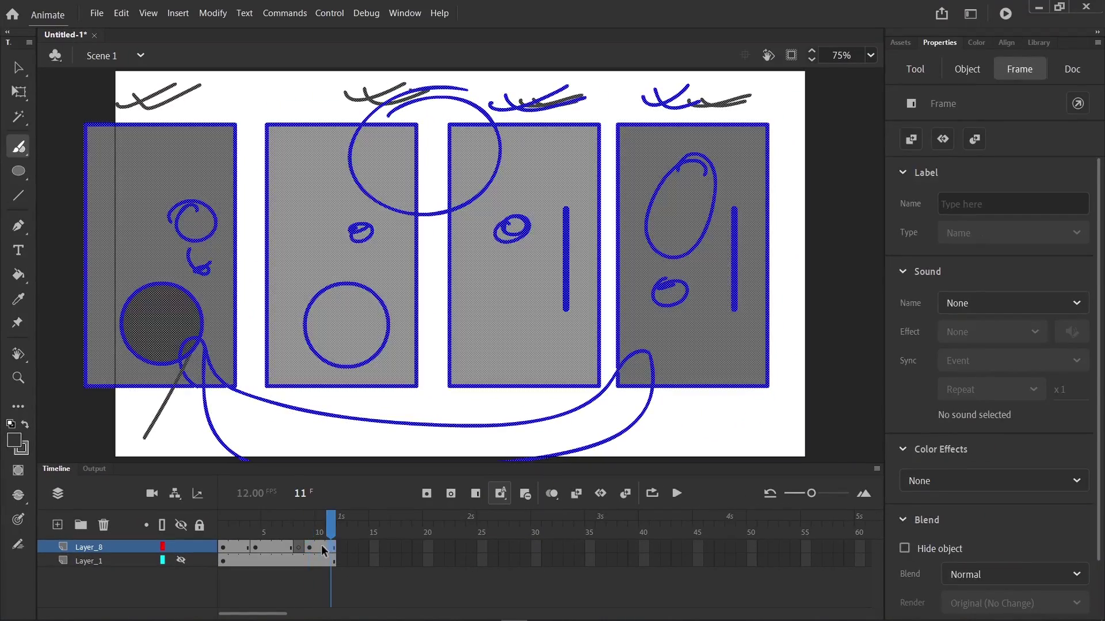
pyautogui.click(321, 547)
pyautogui.click(332, 550)
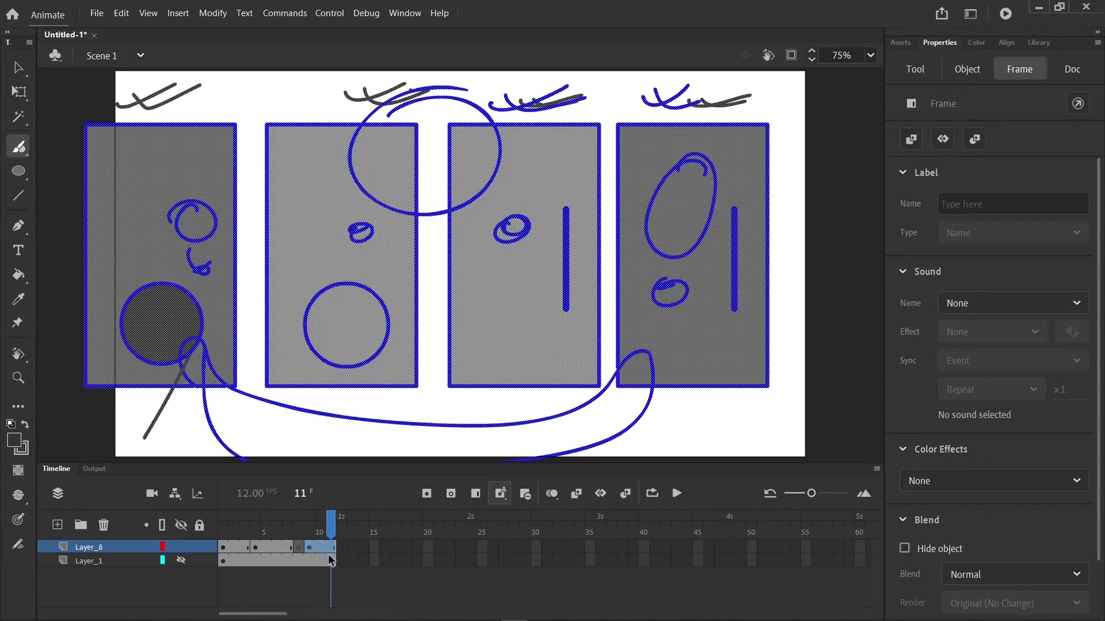
pyautogui.click(334, 529)
# Move the blank keyframe from frame 8 to frame 6 of Layer_8 and place a copy of it at frame 7.
pyautogui.click(300, 549)
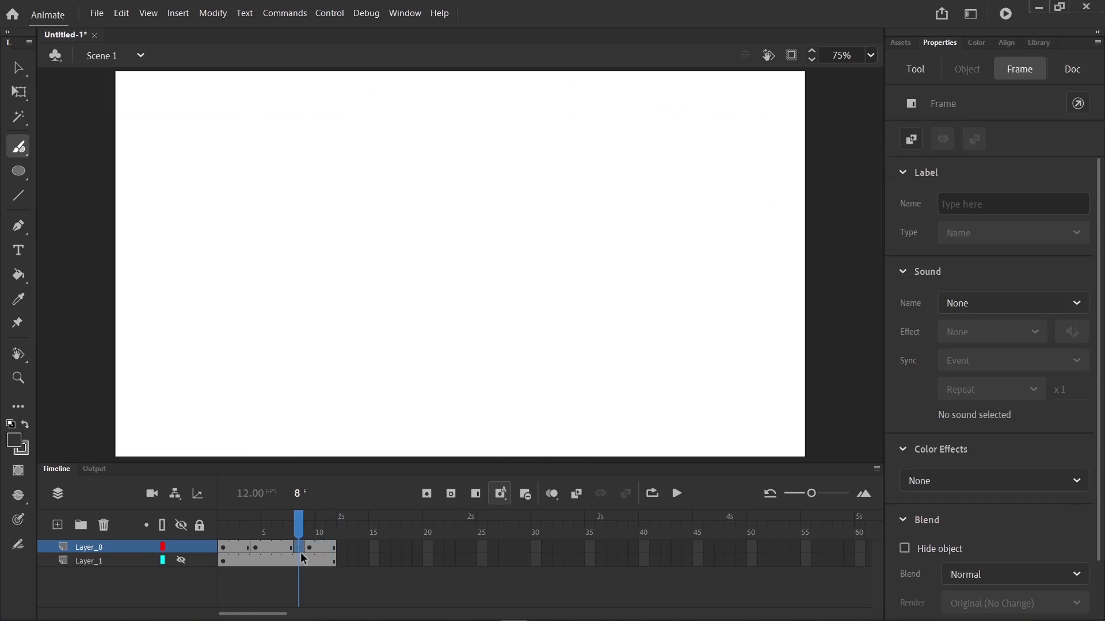
pyautogui.moveTo(300, 550); pyautogui.dragTo(278, 547)
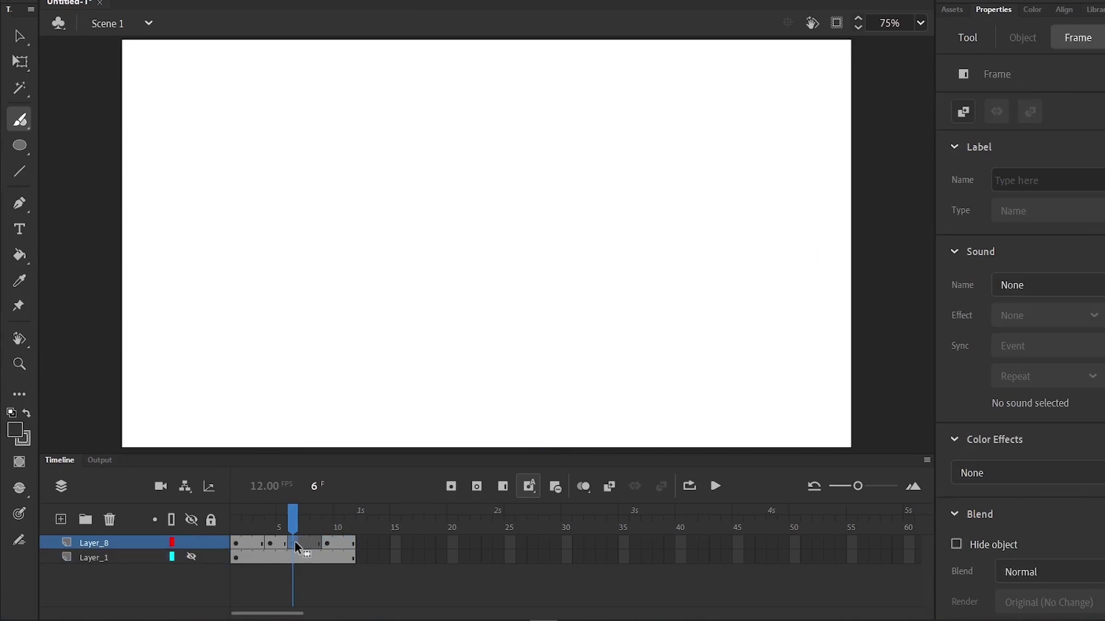
pyautogui.click(671, 449)
pyautogui.moveTo(671, 450); pyautogui.dragTo(622, 448)
pyautogui.moveTo(267, 545); pyautogui.dragTo(288, 550)
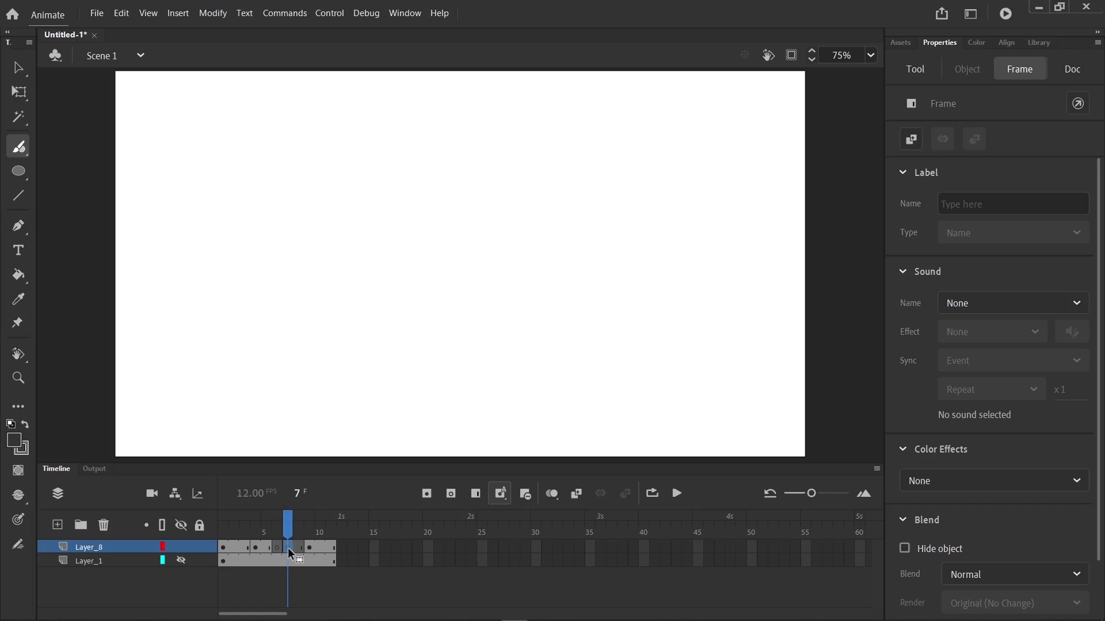
# Copy blank frame 8 of Layer_8 to frame 10 and select the keyframe at frame 9.
pyautogui.click(298, 548)
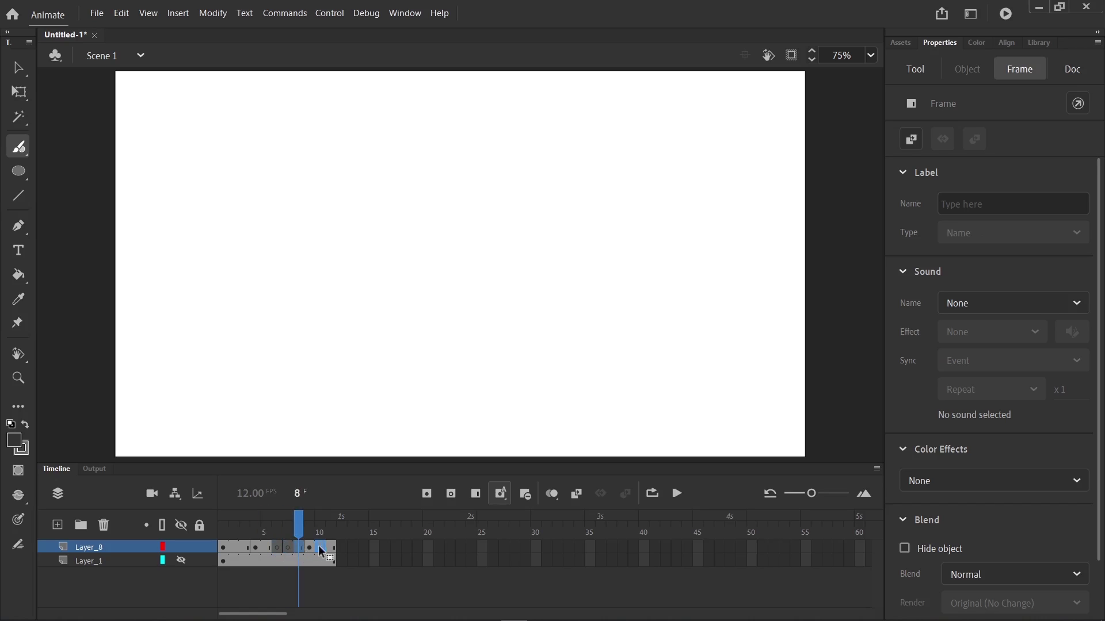
pyautogui.click(326, 547)
pyautogui.click(321, 547)
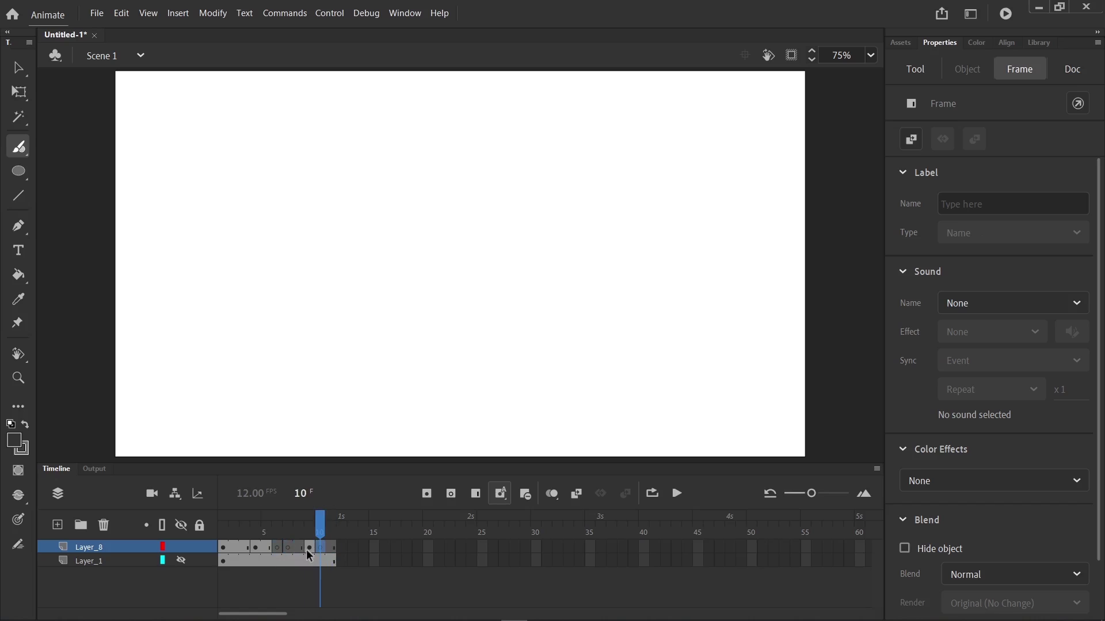
pyautogui.click(310, 547)
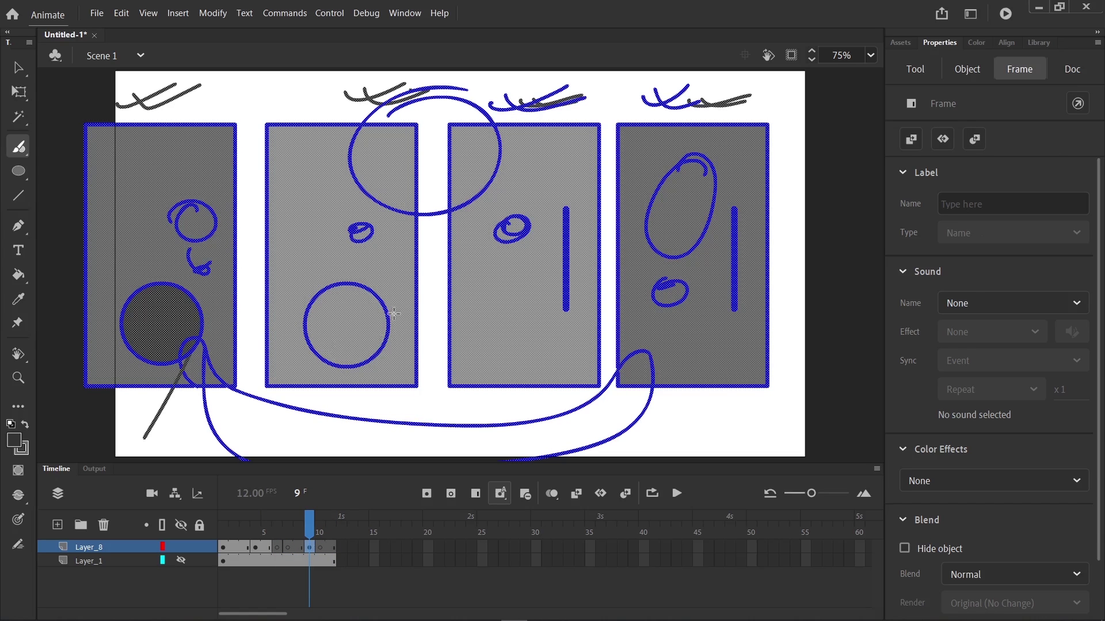
# Brush dark loops and a connecting line over the first and third rectangles at frame 9, and clear all artwork from that frame.
pyautogui.moveTo(538, 262)
pyautogui.mouseDown()
pyautogui.moveTo(508, 353)
pyautogui.moveTo(475, 290)
pyautogui.moveTo(477, 355)
pyautogui.moveTo(163, 332)
pyautogui.mouseUp()
pyautogui.moveTo(208, 258)
pyautogui.mouseDown()
pyautogui.moveTo(188, 297)
pyautogui.moveTo(199, 265)
pyautogui.mouseUp()
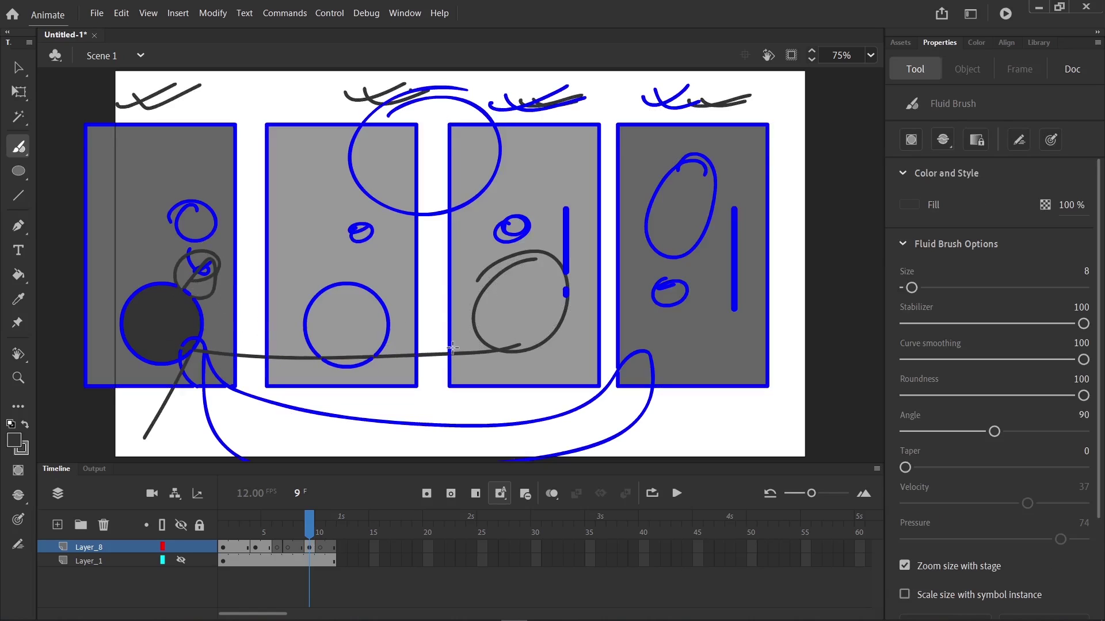
pyautogui.moveTo(513, 308); pyautogui.dragTo(450, 334)
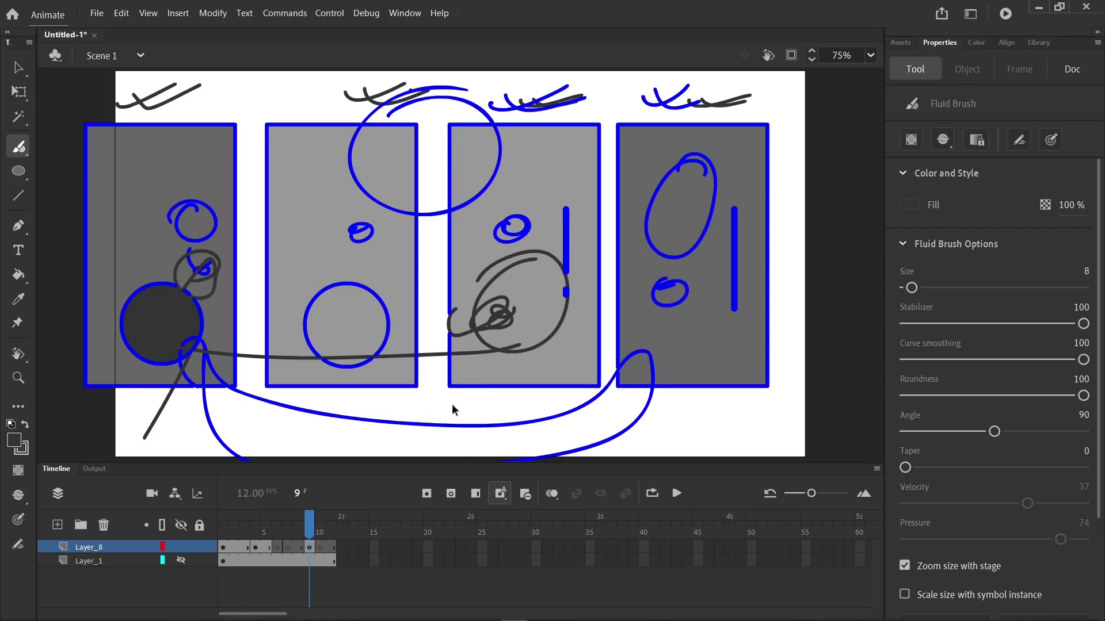
pyautogui.hotkey('ctrl', 'a')
pyautogui.press('Delete')
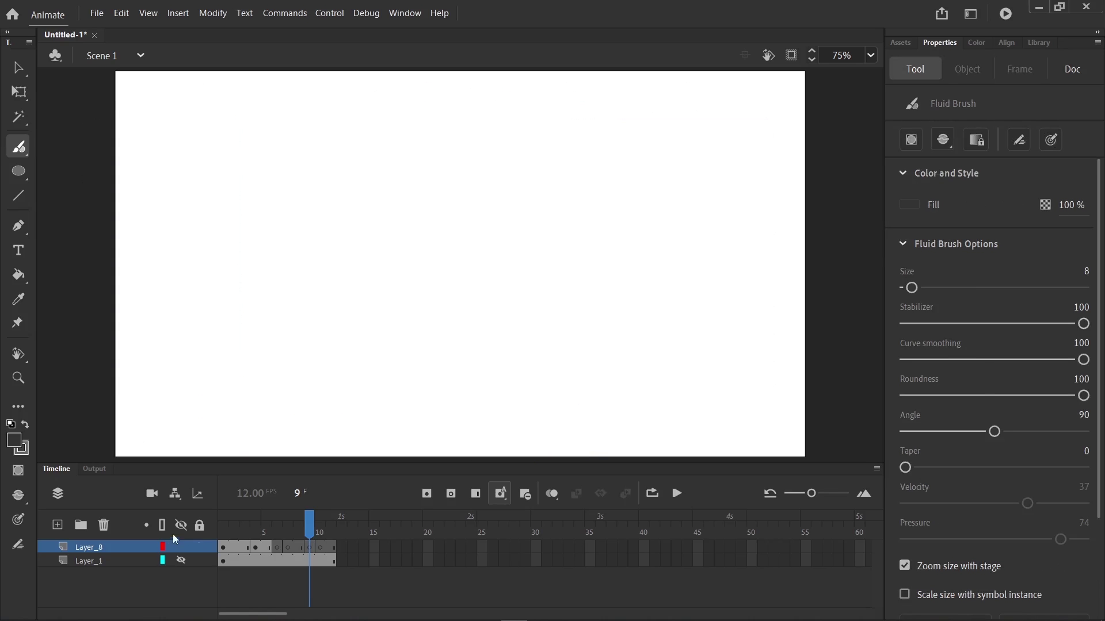
# Add a new layer above Layer_8 and hide Layer_8.
pyautogui.click(233, 521)
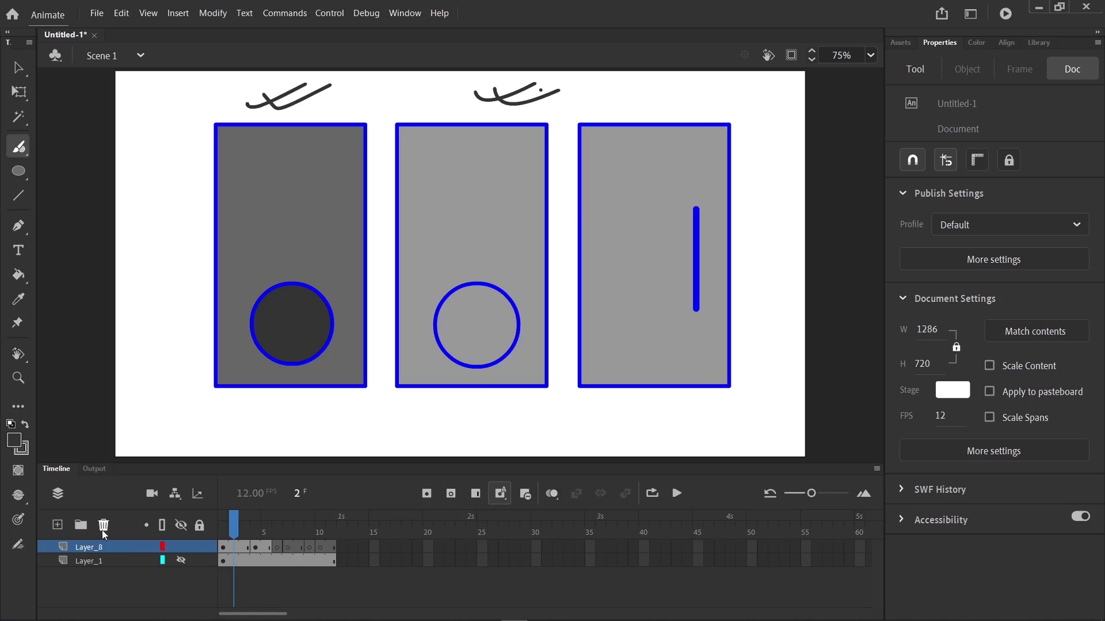
pyautogui.click(57, 524)
pyautogui.click(182, 560)
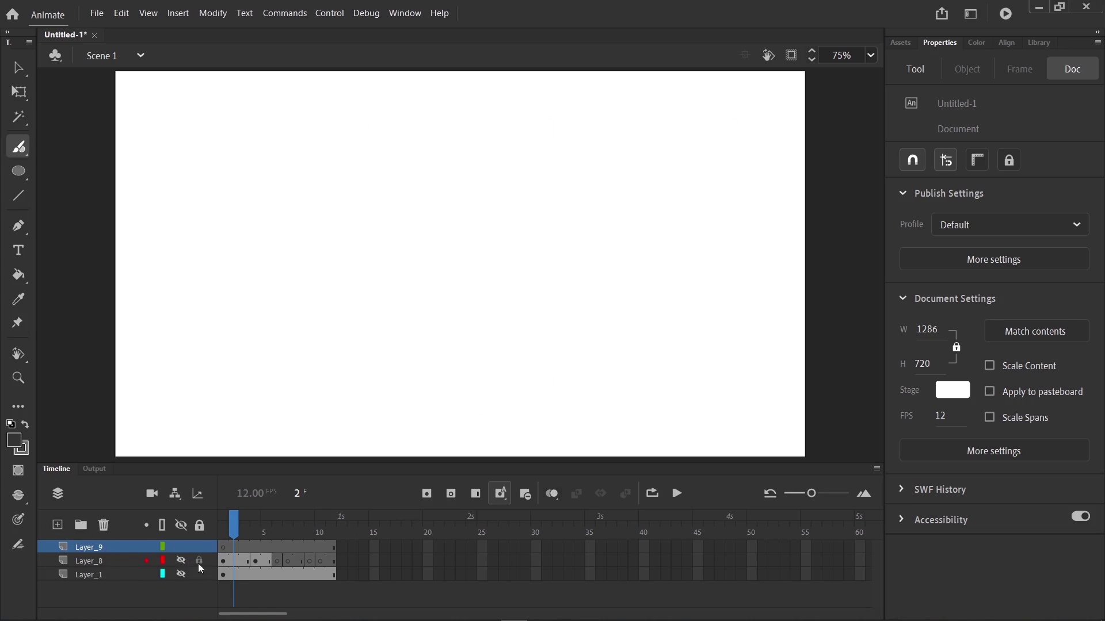
# Brush a circle outline at frame 1 of Layer_9 and shift it to the right at frame 2.
pyautogui.click(223, 547)
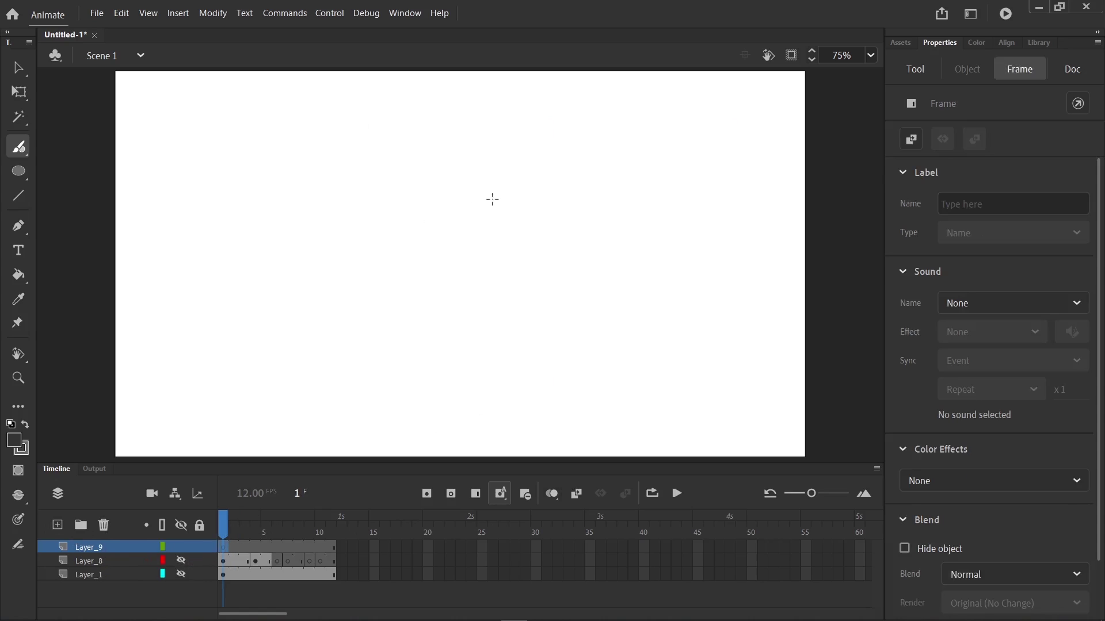
pyautogui.moveTo(492, 199)
pyautogui.mouseDown()
pyautogui.moveTo(432, 236)
pyautogui.moveTo(498, 193)
pyautogui.mouseUp()
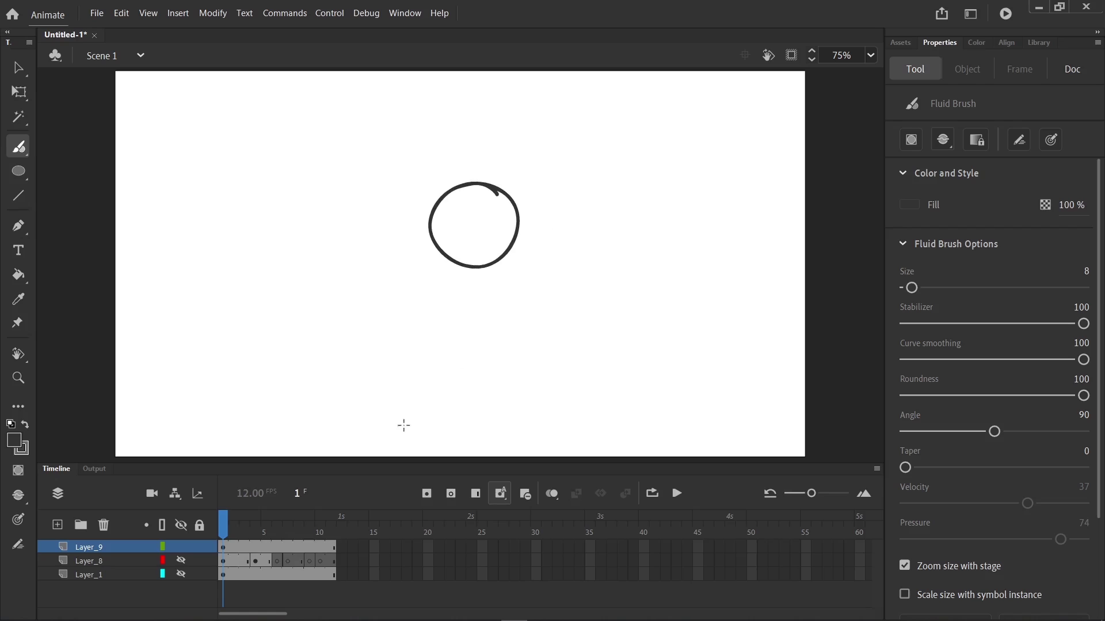
pyautogui.click(234, 547)
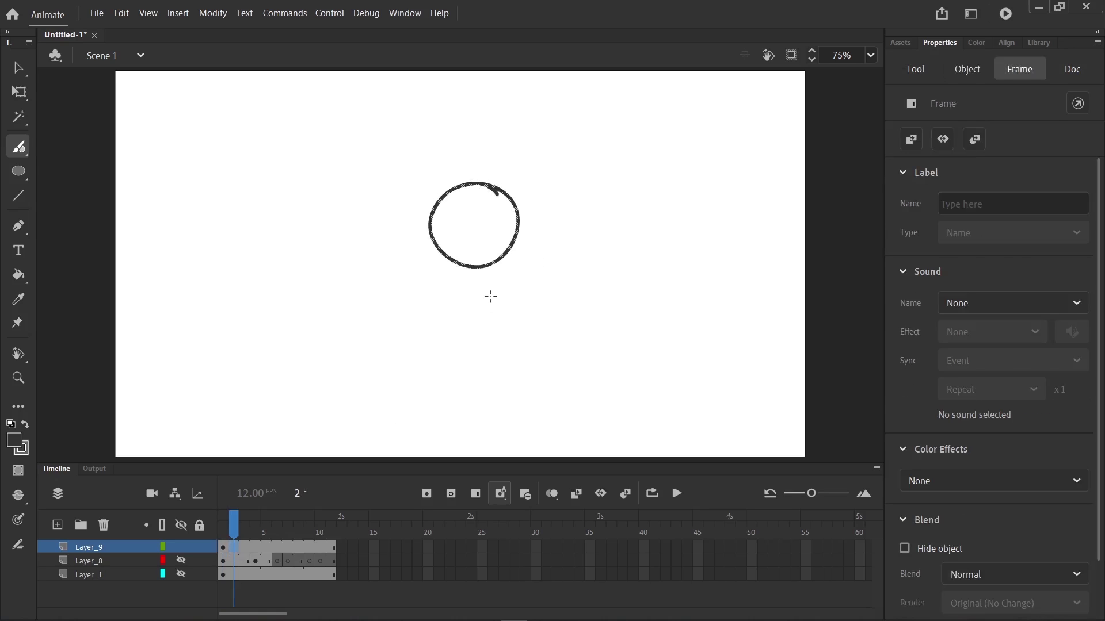
pyautogui.press('v')
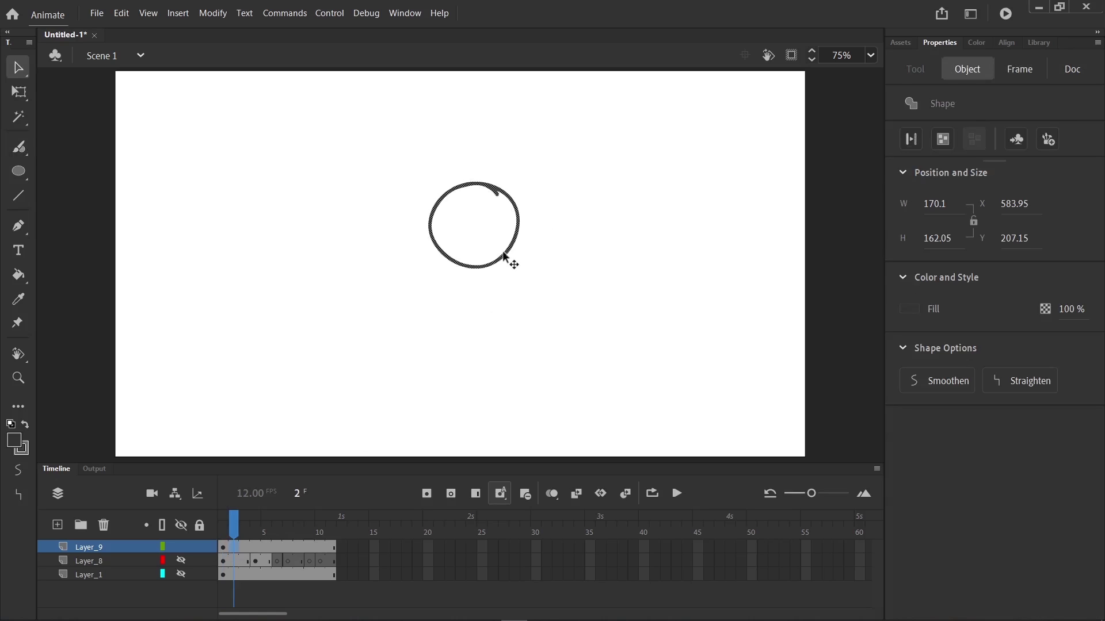
pyautogui.moveTo(503, 253); pyautogui.dragTo(670, 263)
# Add keyframes at frames 3, 4 and 5 of Layer_9, moving the circle farther right to about X 907 at frame 4 and 997 at frame 5.
pyautogui.press('.')
pyautogui.press('F6')
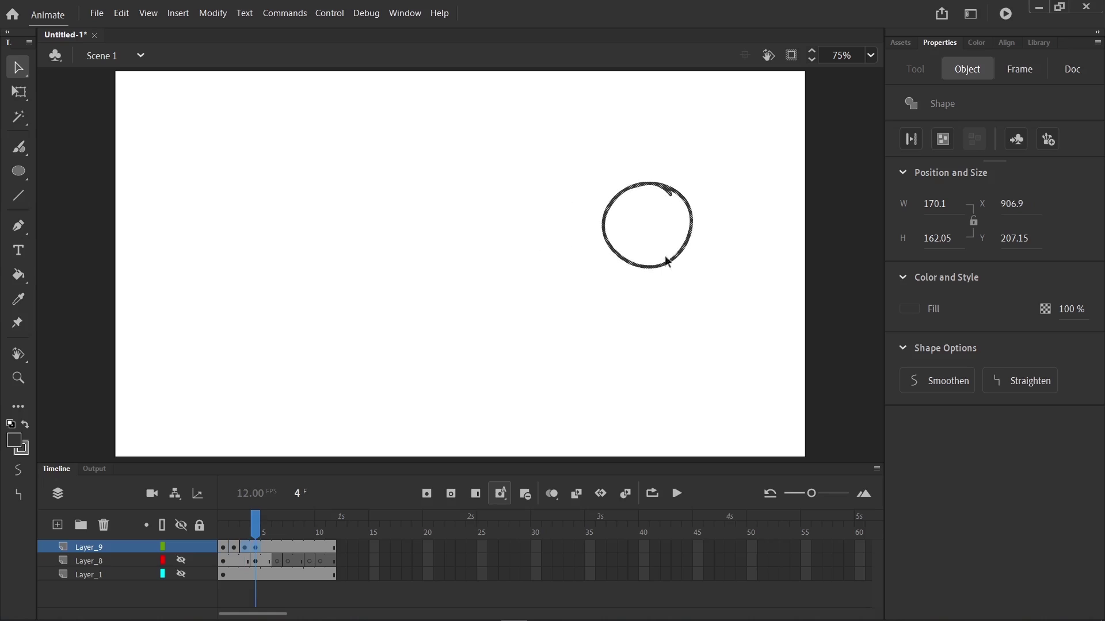
pyautogui.press('F6')
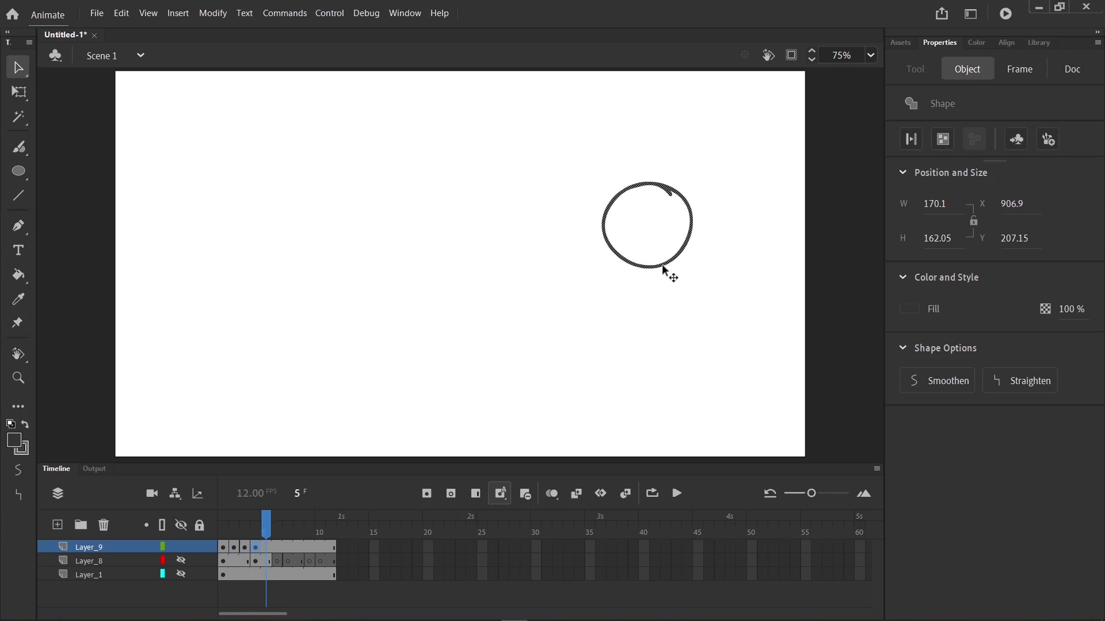
pyautogui.press('F6')
pyautogui.press(',')
pyautogui.moveTo(675, 269); pyautogui.dragTo(702, 286)
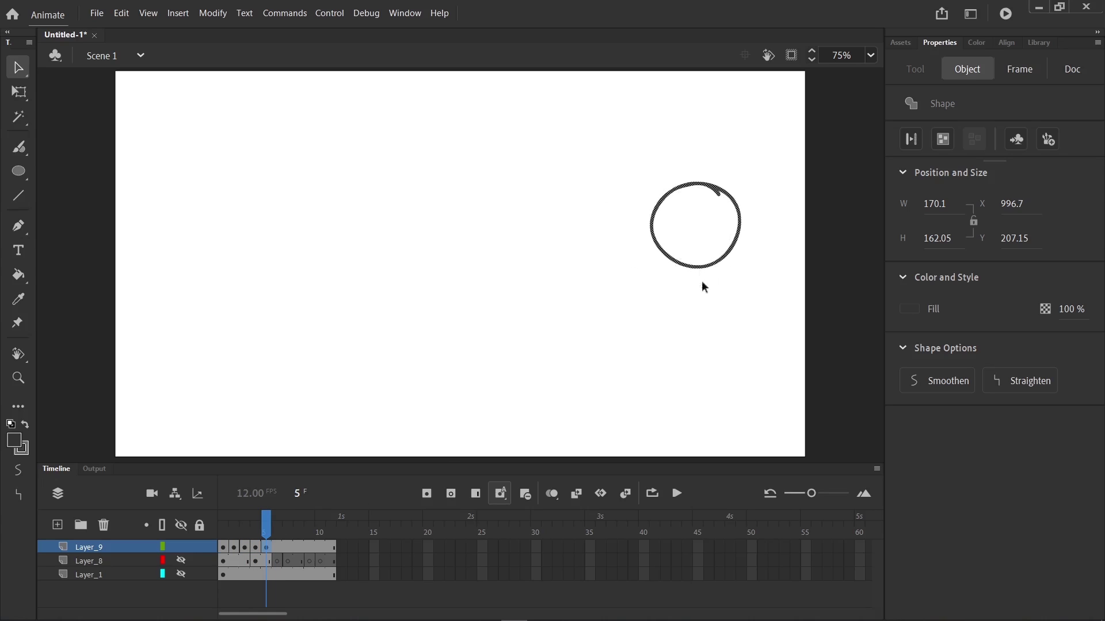
# Turn on onion skinning and adjust its range to show the neighbouring circles around frame 3.
pyautogui.click(552, 493)
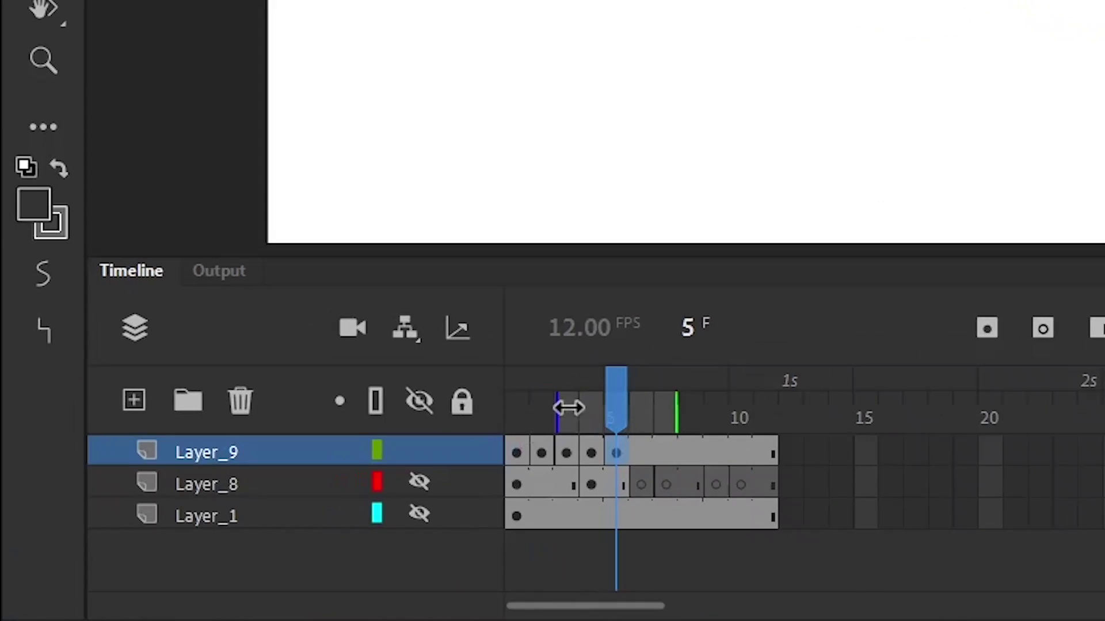
pyautogui.moveTo(242, 527)
pyautogui.mouseDown()
pyautogui.moveTo(219, 527)
pyautogui.moveTo(274, 538)
pyautogui.mouseUp()
pyautogui.click(574, 418)
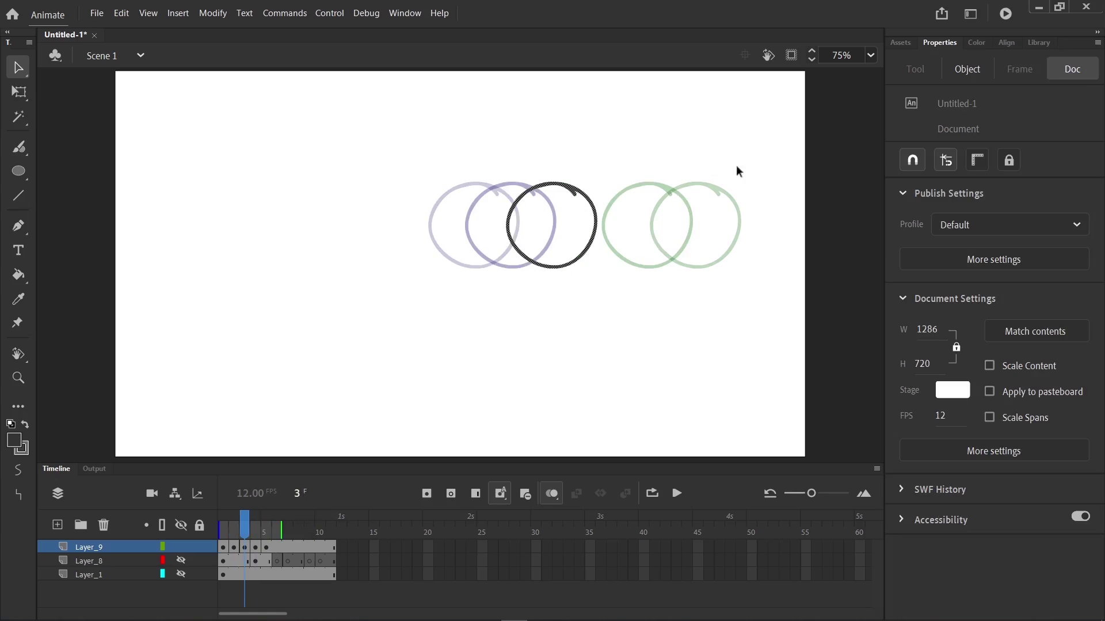
pyautogui.moveTo(750, 175); pyautogui.dragTo(637, 351)
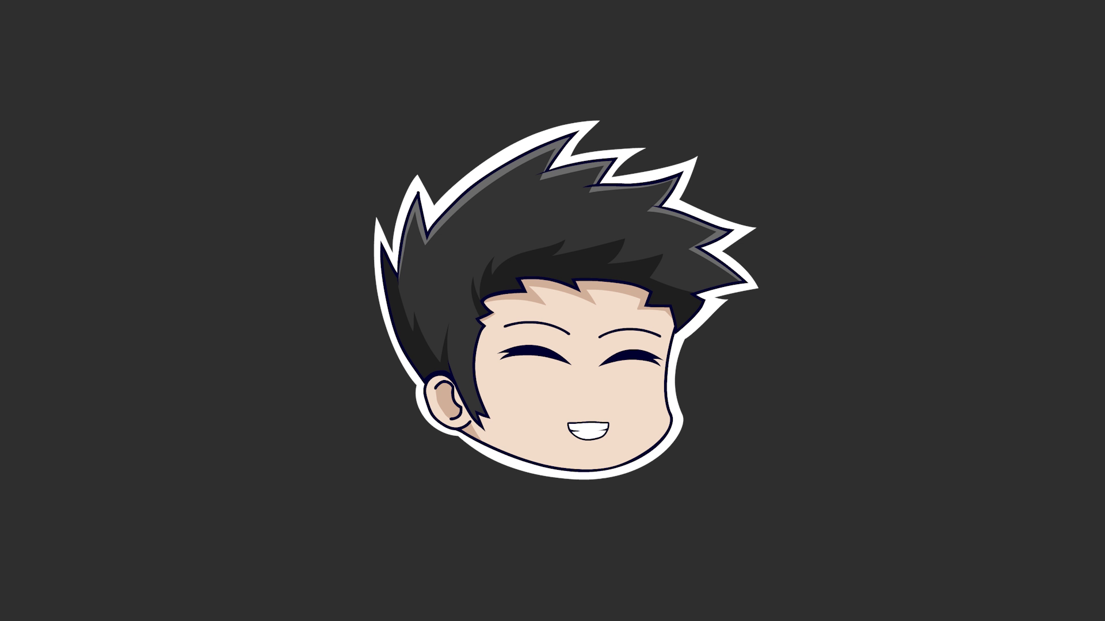
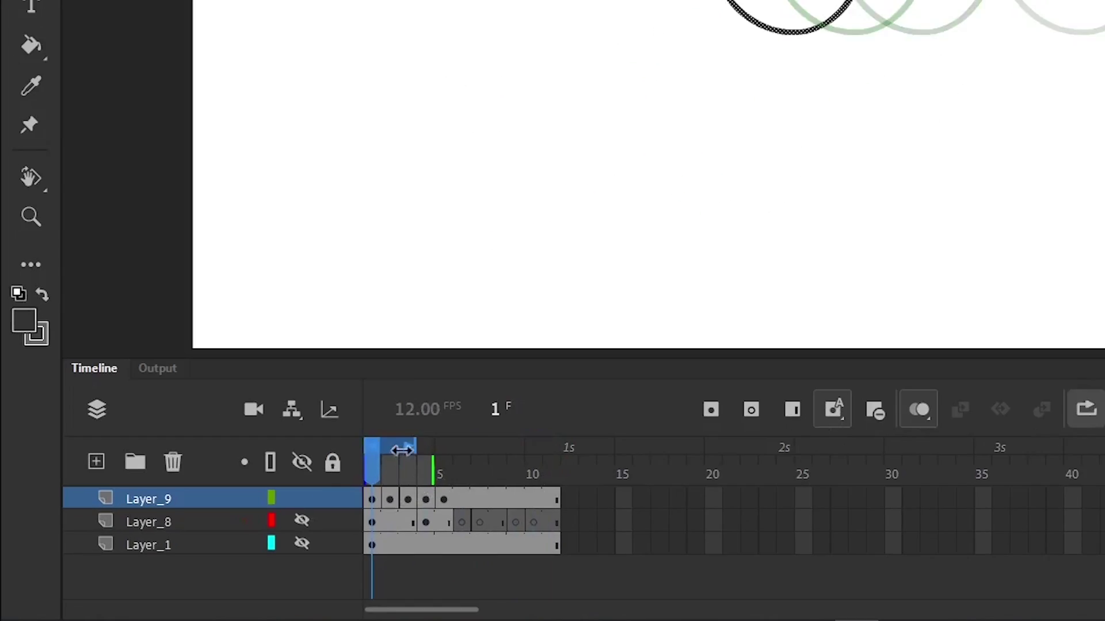
# Play the circle animation looped over frames 1 to 6, extend the loop range to frame 11, and stop playback.
pyautogui.moveTo(402, 450); pyautogui.dragTo(463, 451)
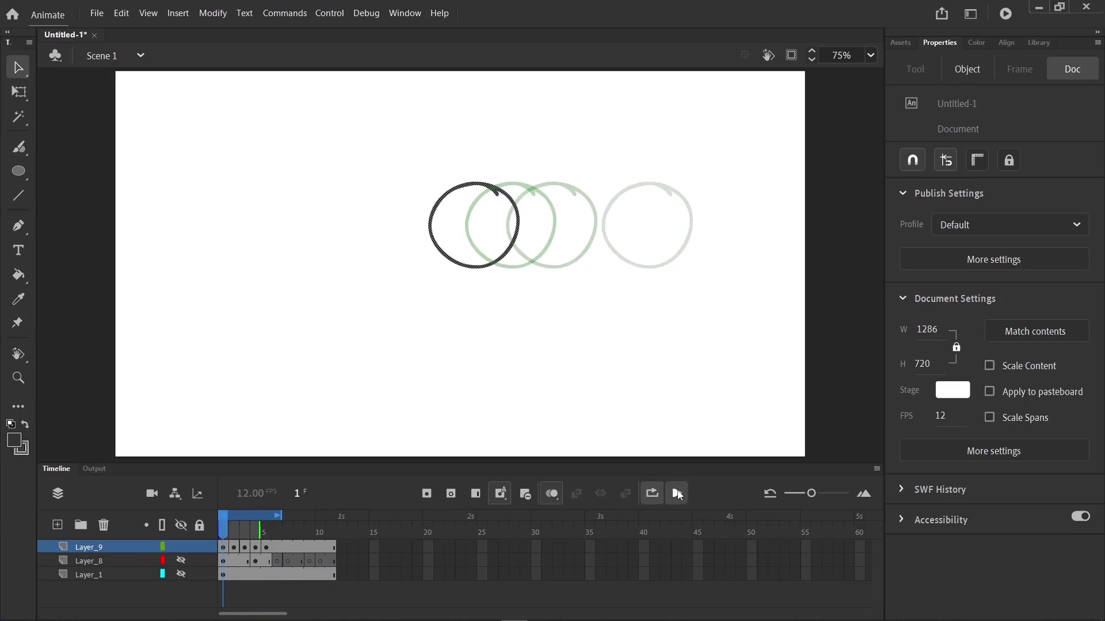
pyautogui.click(677, 494)
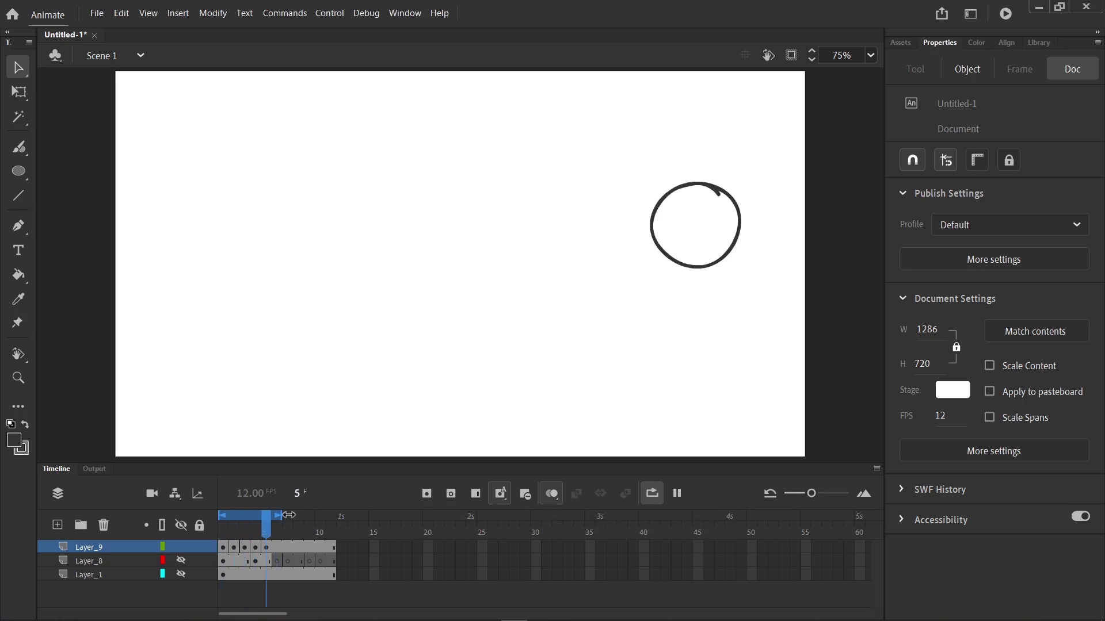
pyautogui.moveTo(278, 516); pyautogui.dragTo(361, 531)
pyautogui.click(678, 494)
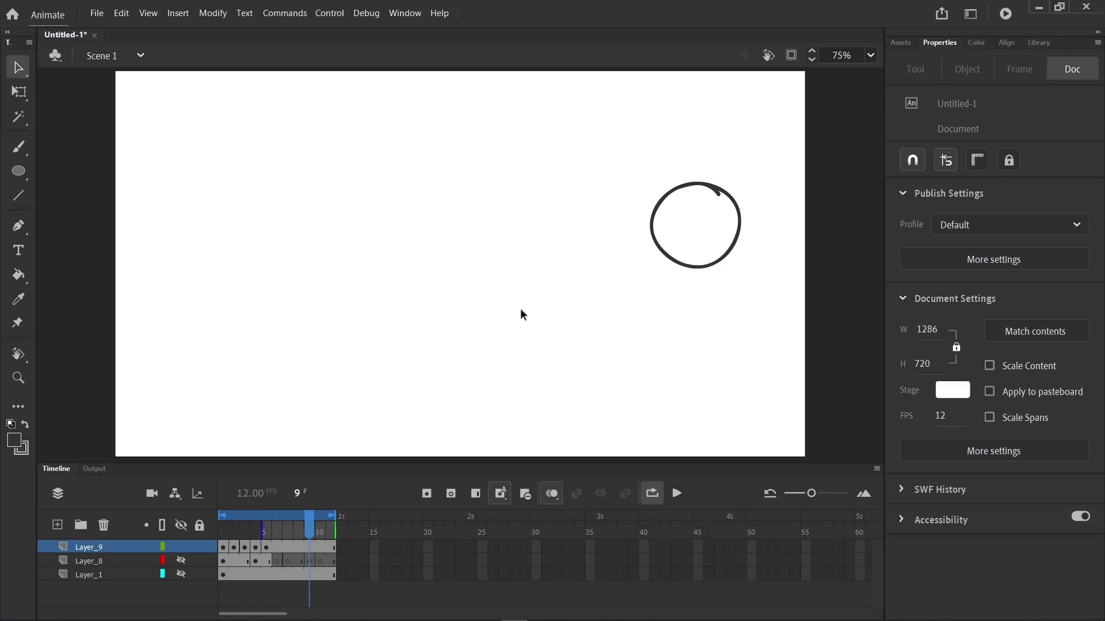
# Paint a thick squiggle at frame 9 with the Classic Brush while auto keyframe is off.
pyautogui.press('b')
pyautogui.moveTo(619, 249)
pyautogui.mouseDown()
pyautogui.moveTo(537, 304)
pyautogui.moveTo(535, 390)
pyautogui.mouseUp()
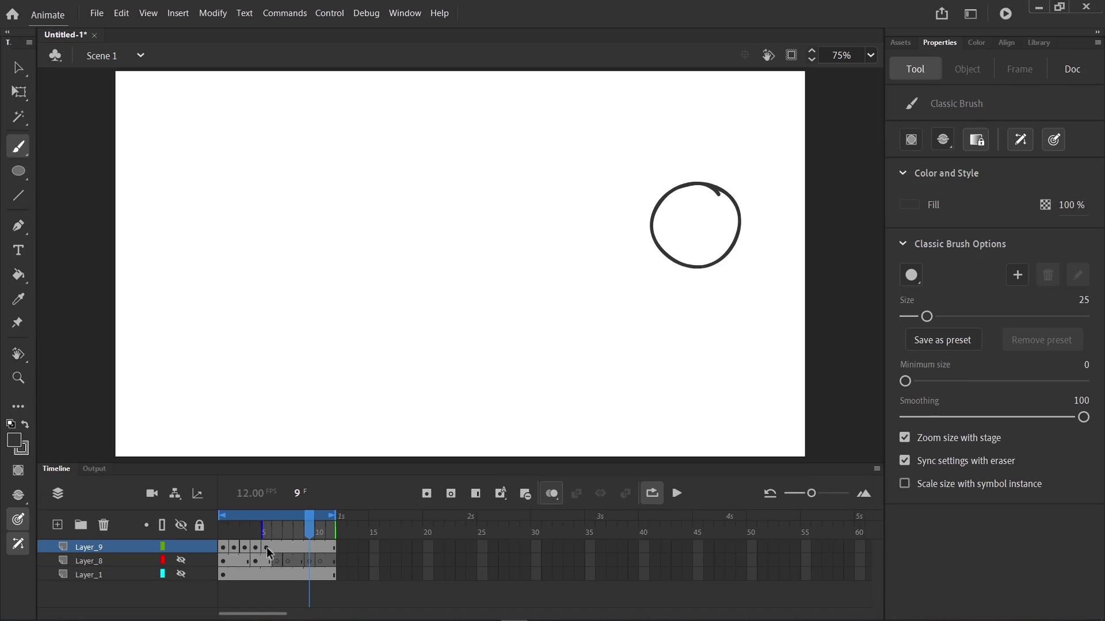
pyautogui.moveTo(481, 301)
pyautogui.mouseDown()
pyautogui.moveTo(456, 339)
pyautogui.moveTo(481, 429)
pyautogui.mouseUp()
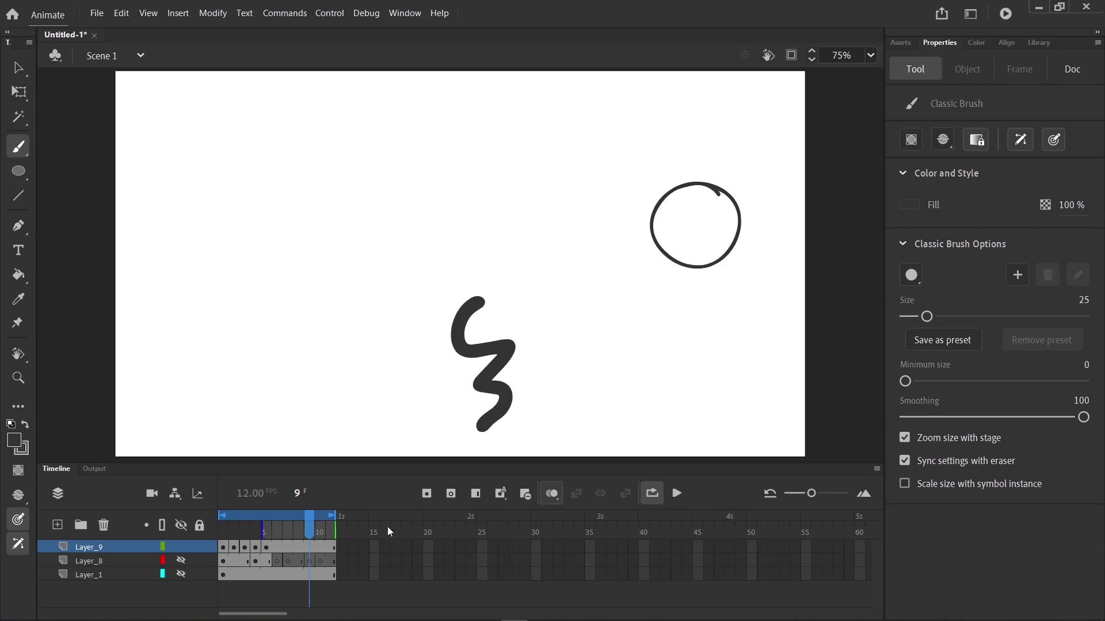
# Turn off onion skinning with the playhead kept at frame 9.
pyautogui.moveTo(308, 521)
pyautogui.mouseDown()
pyautogui.moveTo(337, 534)
pyautogui.moveTo(278, 534)
pyautogui.moveTo(325, 550)
pyautogui.moveTo(294, 538)
pyautogui.moveTo(305, 539)
pyautogui.mouseUp()
pyautogui.click(550, 496)
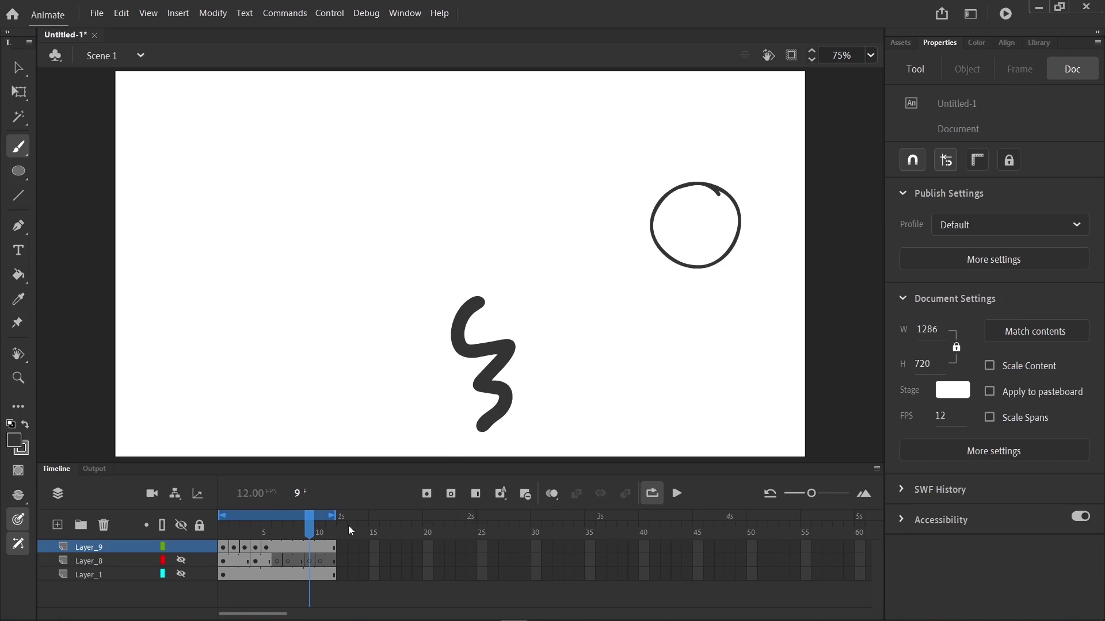
# Paint a second squiggle at frame 9 with auto keyframe on, and undo both squiggles.
pyautogui.moveTo(616, 348); pyautogui.dragTo(567, 443)
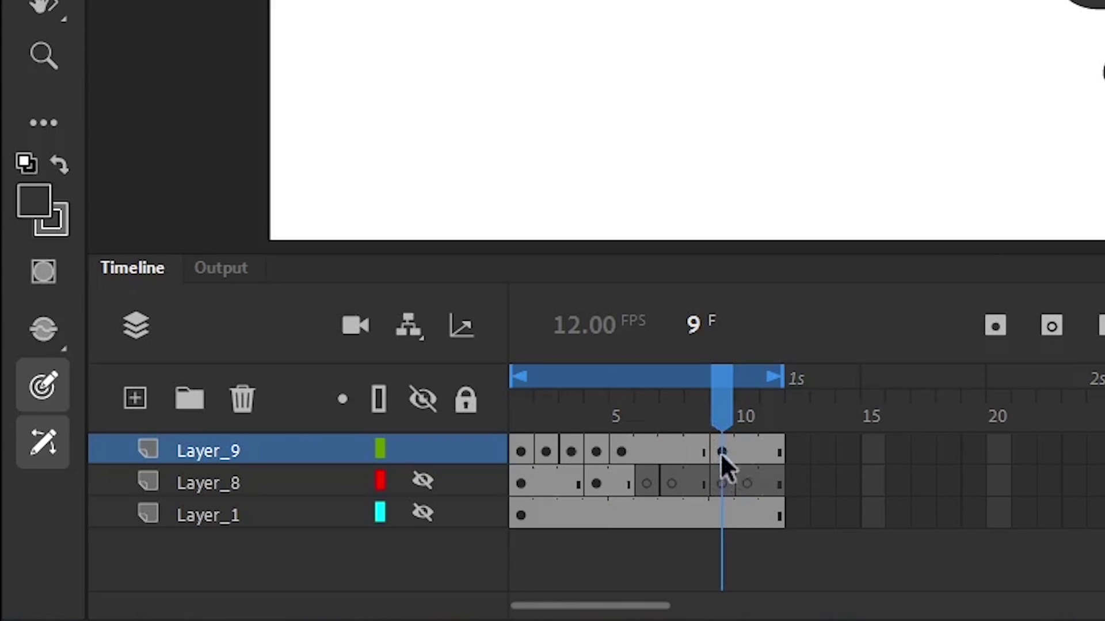
pyautogui.moveTo(722, 413)
pyautogui.mouseDown()
pyautogui.moveTo(697, 415)
pyautogui.moveTo(699, 443)
pyautogui.moveTo(747, 449)
pyautogui.mouseUp()
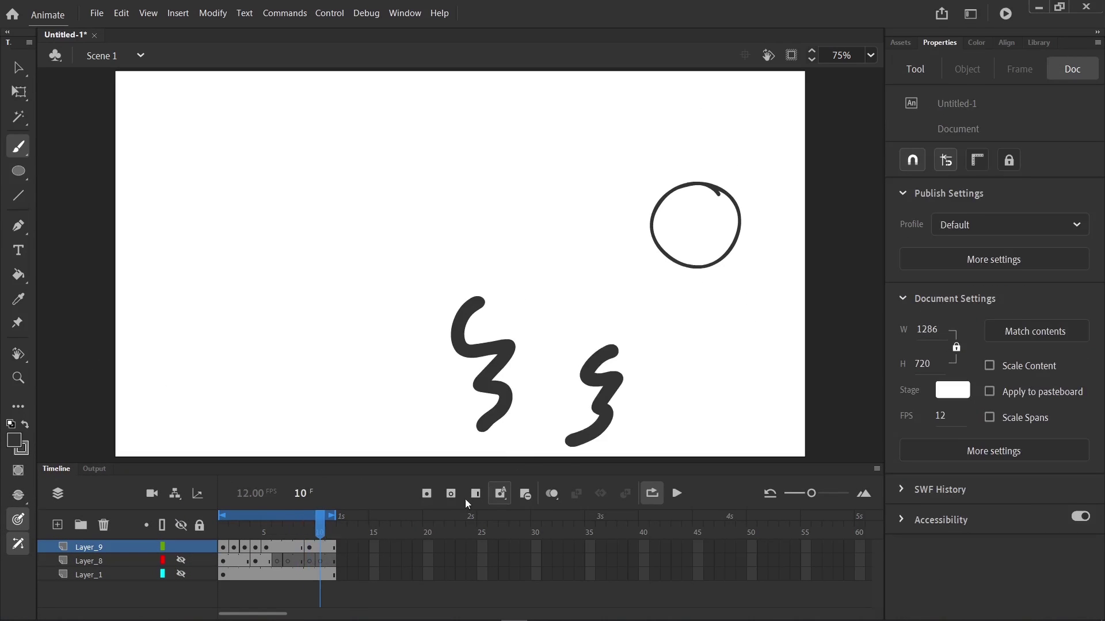
pyautogui.hotkey('ctrl', 'z')
pyautogui.press('.')
pyautogui.hotkey('ctrl', 'z')
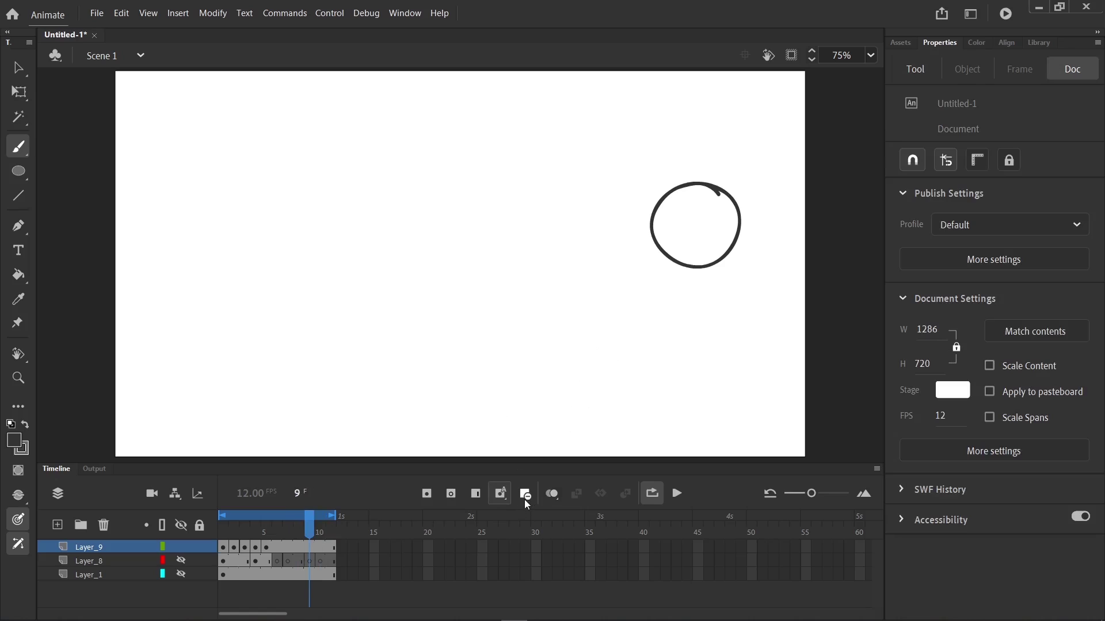
# Remove two frames from all layers at frame 9.
pyautogui.click(526, 496)
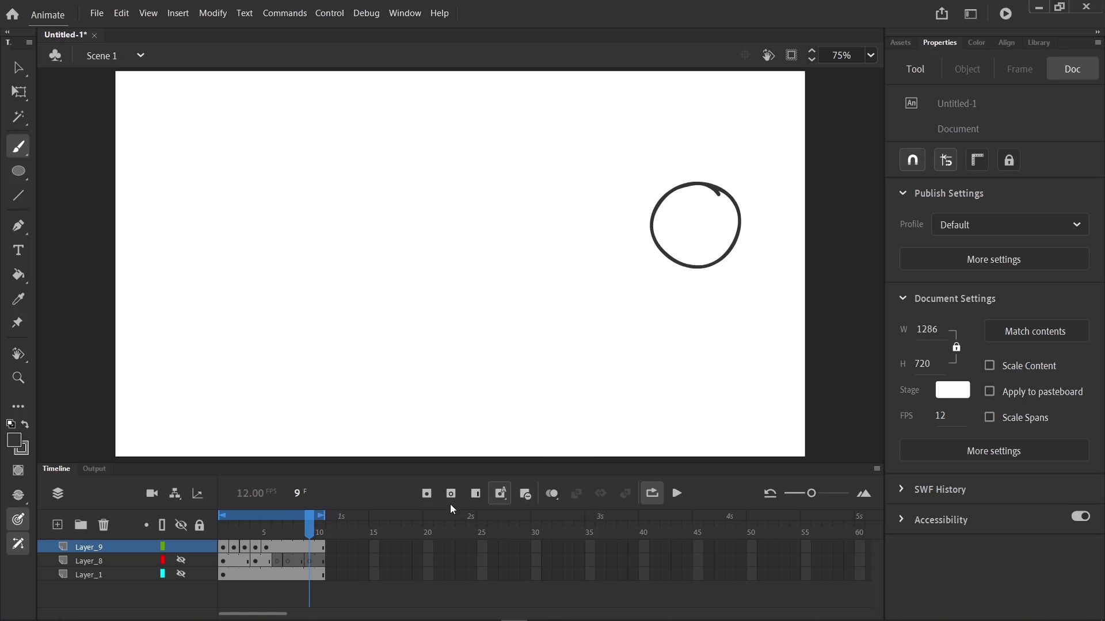
pyautogui.click(525, 495)
# Try removing the frames from frame 8 onward on all three layers, and undo the removal.
pyautogui.moveTo(293, 544); pyautogui.dragTo(318, 591)
pyautogui.hotkey('shift', 'F5')
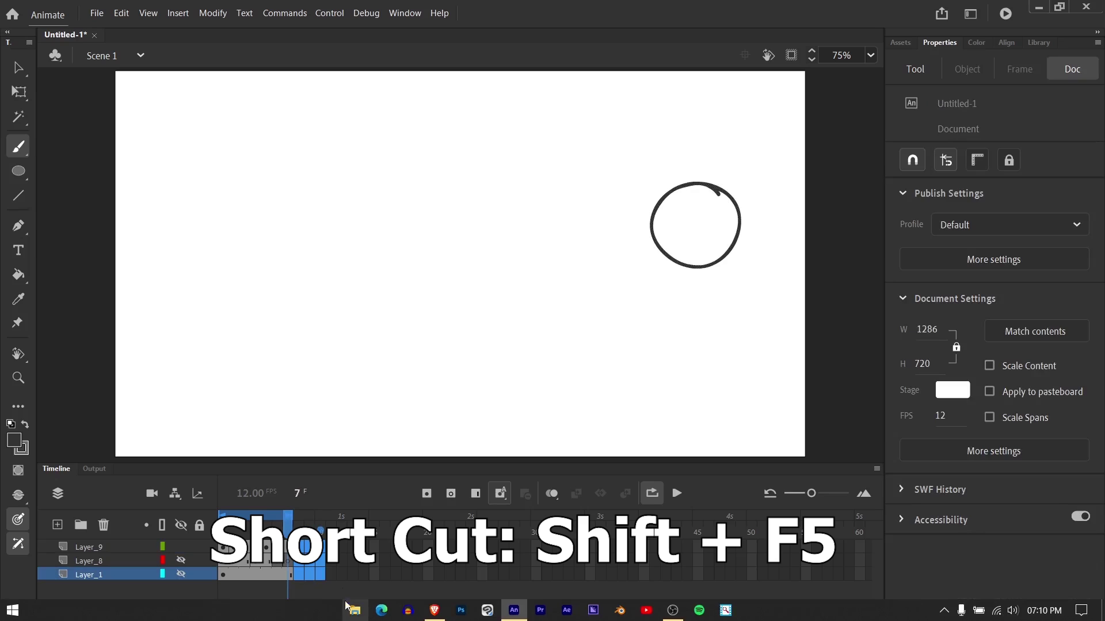
pyautogui.hotkey('ctrl', 'z')
# Insert frames to extend all layers to frame 12.
pyautogui.click(347, 545)
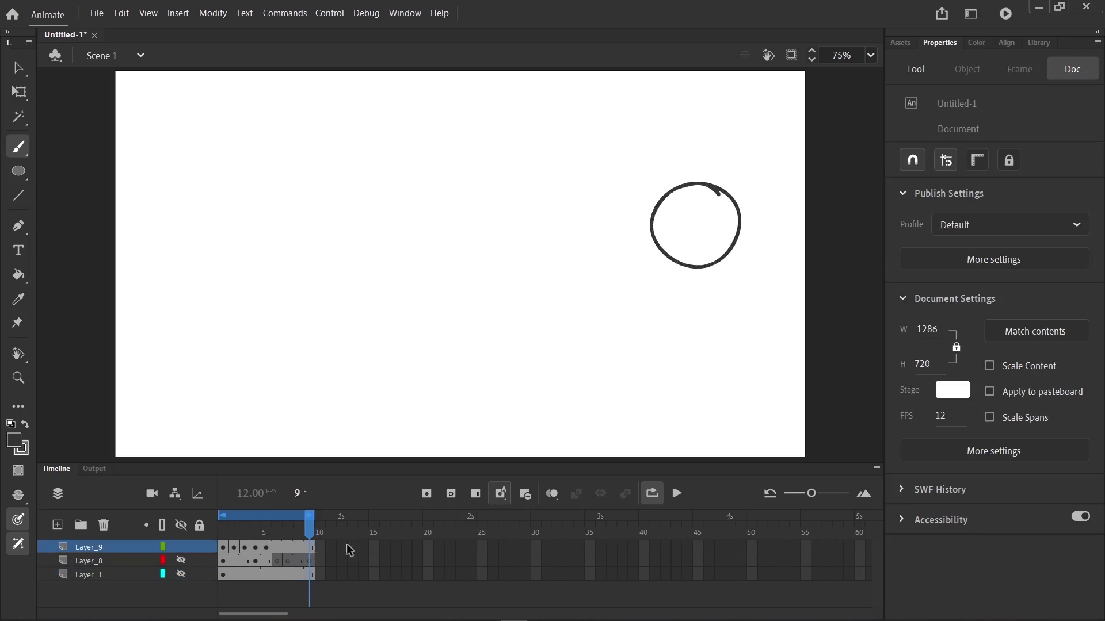
pyautogui.press('F5')
pyautogui.click(475, 495)
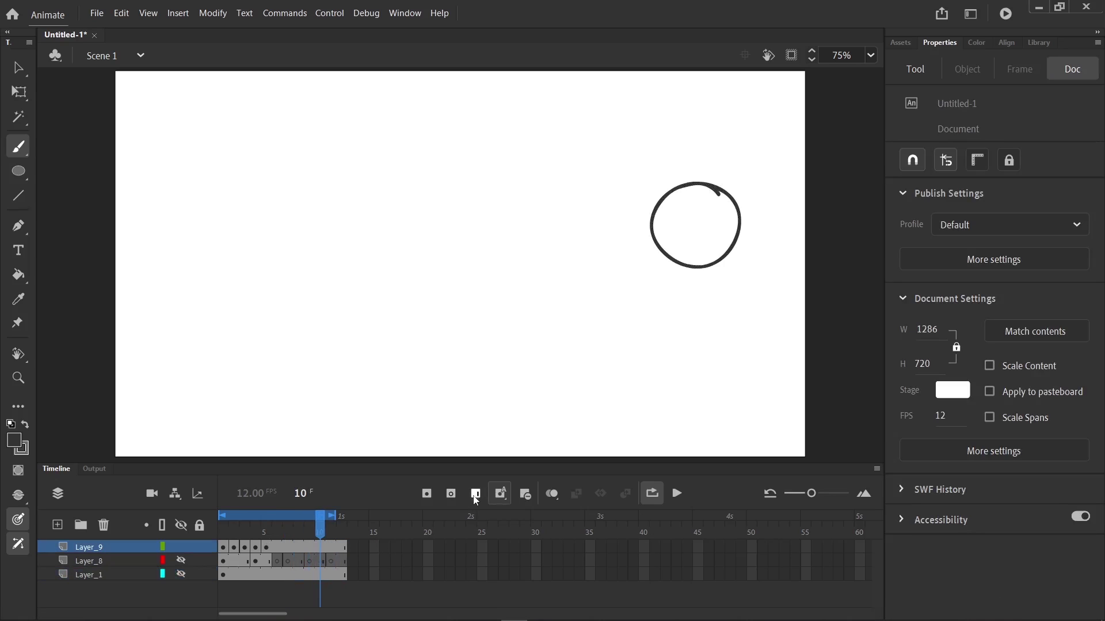
# Insert a blank keyframe at frame 10 of Layer_9 and keyframes at frames 11, 8 and 12.
pyautogui.click(452, 496)
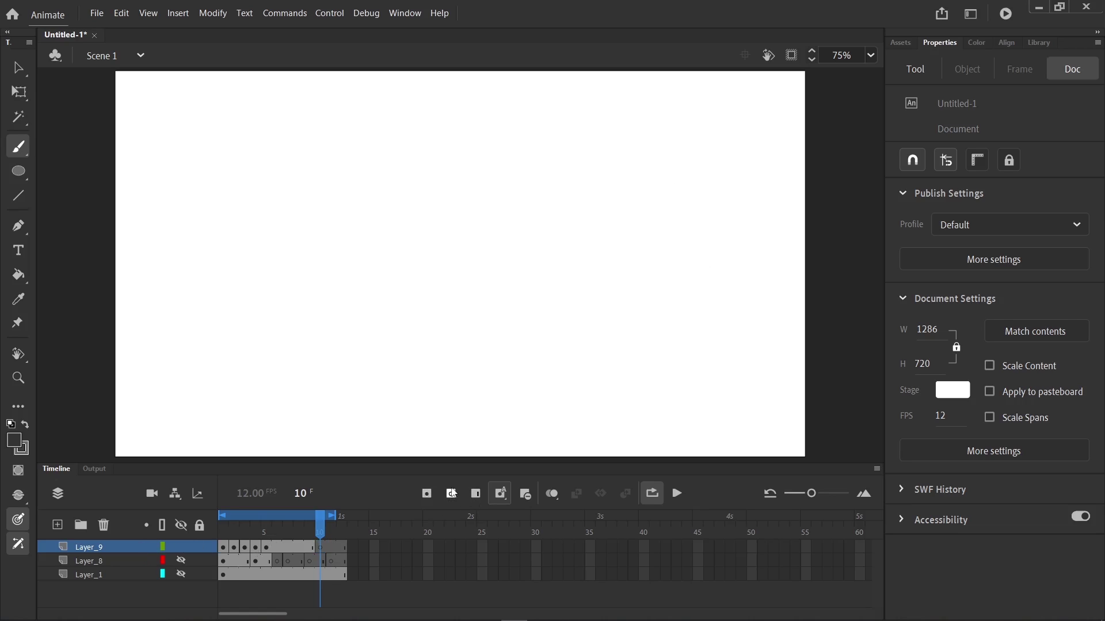
pyautogui.click(426, 495)
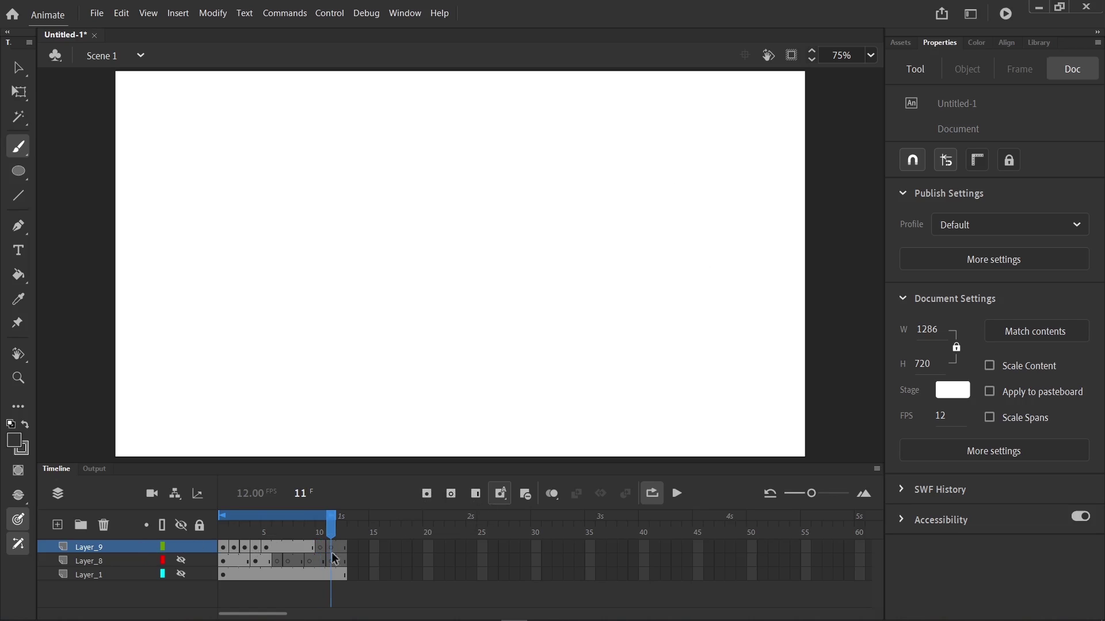
pyautogui.click(301, 530)
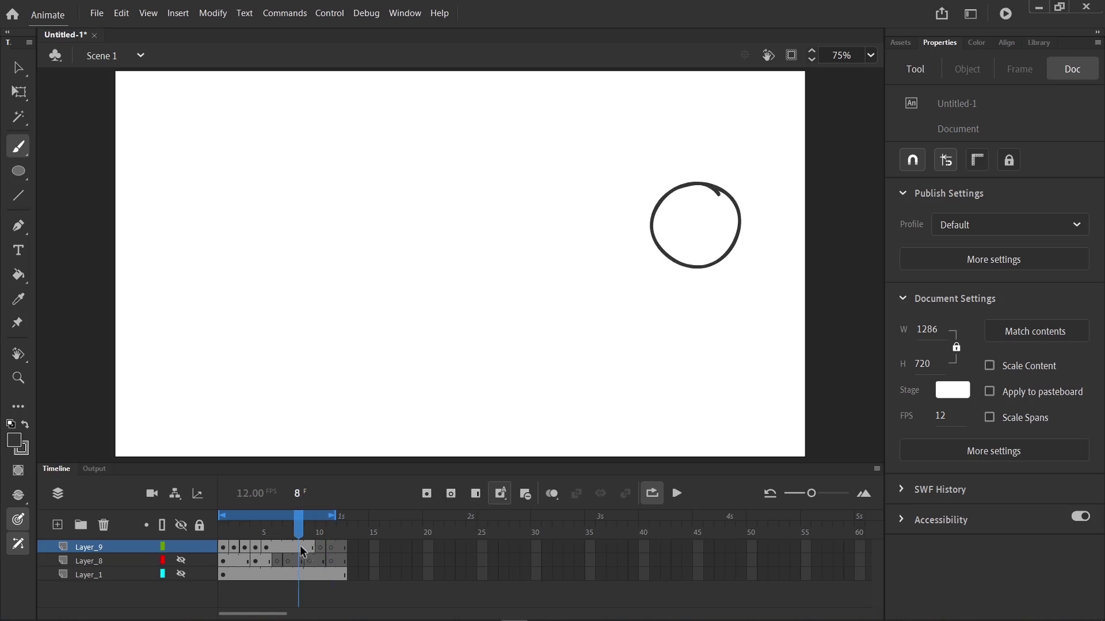
pyautogui.click(426, 498)
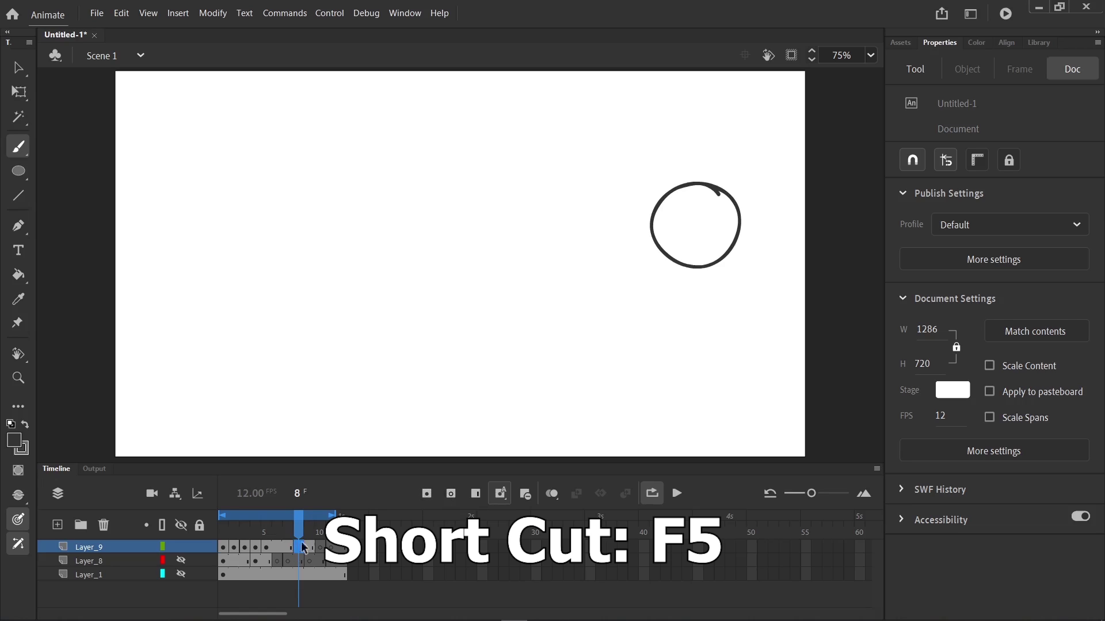
pyautogui.click(443, 521)
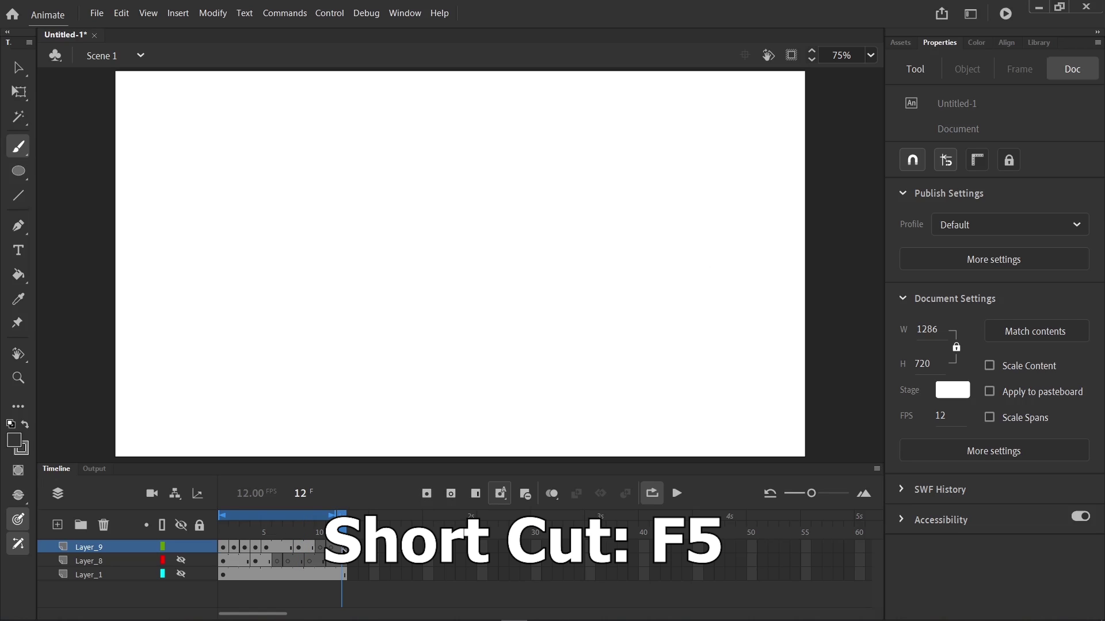
pyautogui.click(426, 499)
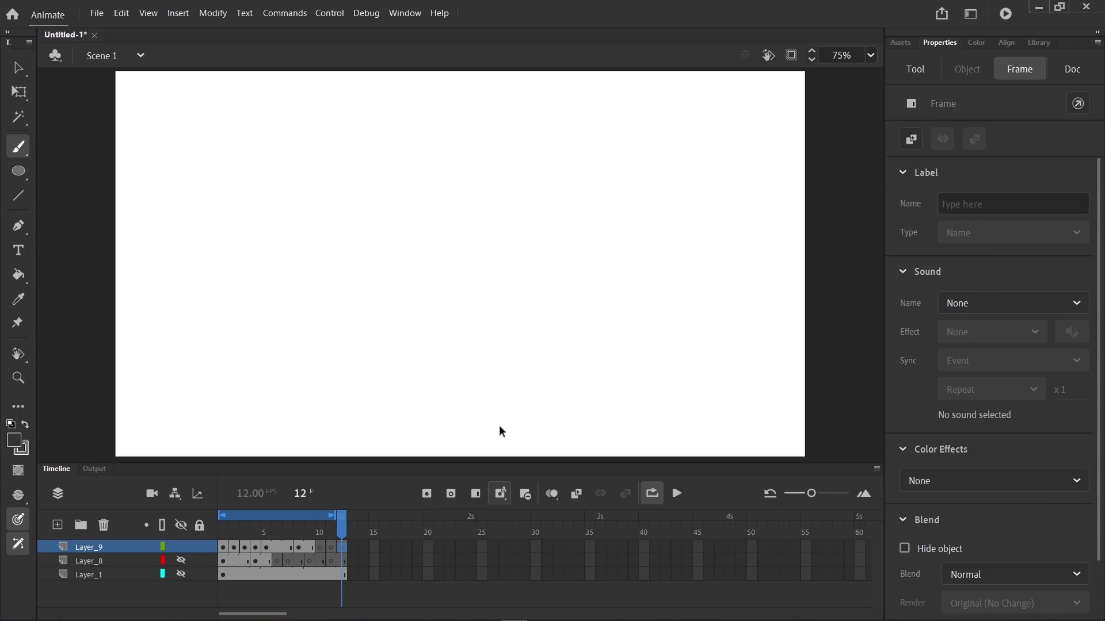
# Undo the keyframe insertions at frames 8 and 12 of Layer_9 and widen the timeline's frame cells.
pyautogui.hotkey('ctrl', 'z')
pyautogui.hotkey('ctrl', 'z')
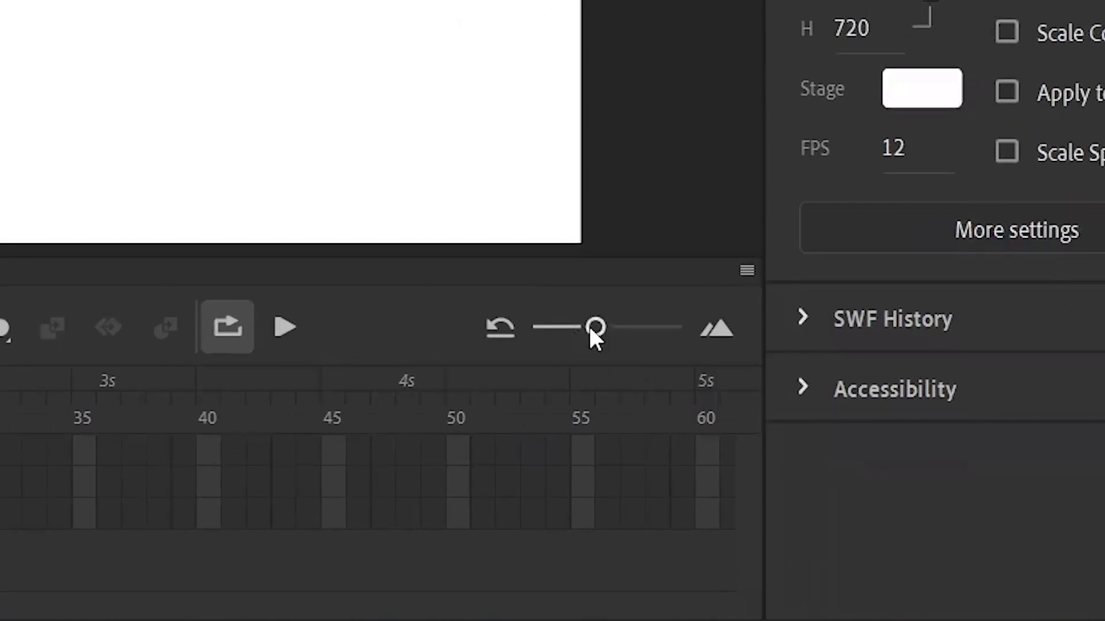
pyautogui.moveTo(812, 494)
pyautogui.mouseDown()
pyautogui.moveTo(843, 496)
pyautogui.moveTo(829, 500)
pyautogui.mouseUp()
pyautogui.moveTo(712, 400); pyautogui.dragTo(692, 397)
# Switch the timeline to Preview display, move the playhead to frame 5, and enlarge the frame thumbnails.
pyautogui.click(798, 349)
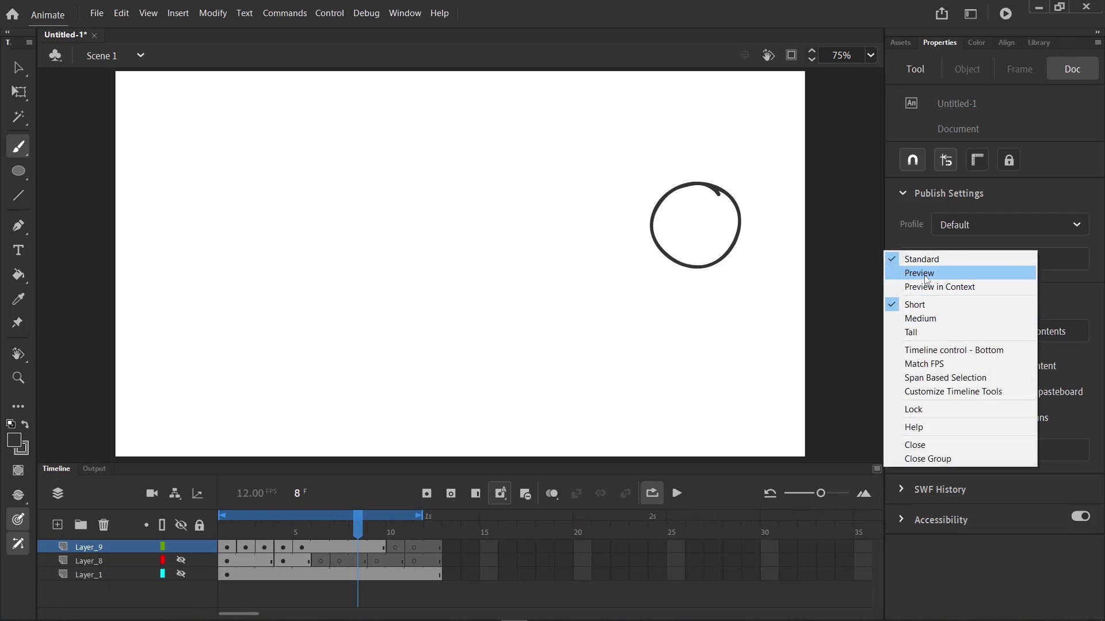
pyautogui.click(925, 274)
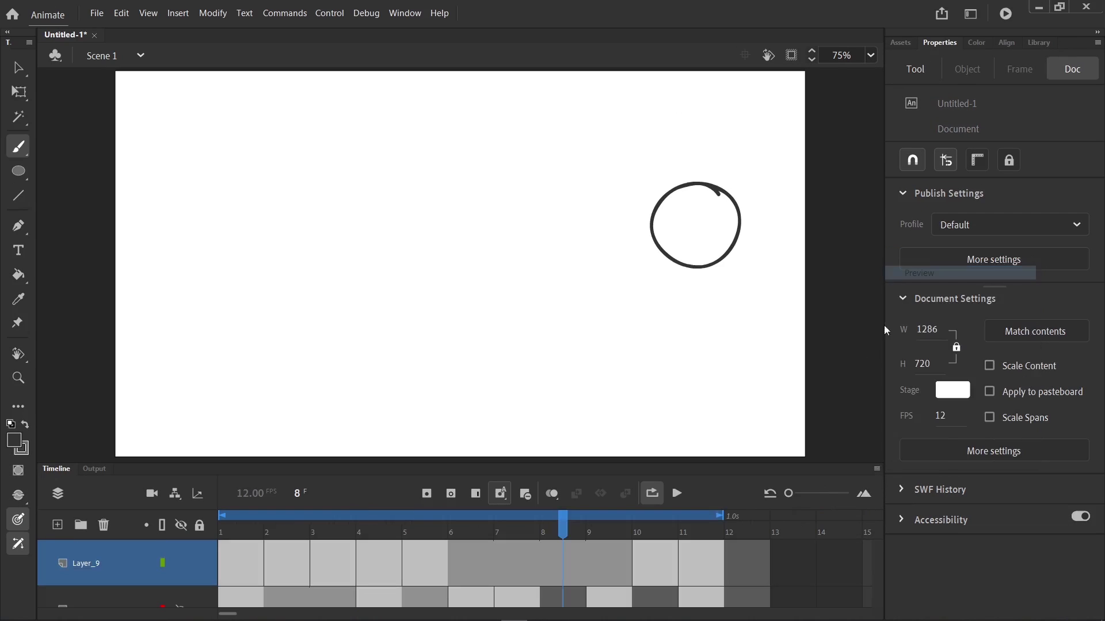
pyautogui.moveTo(557, 541); pyautogui.dragTo(408, 527)
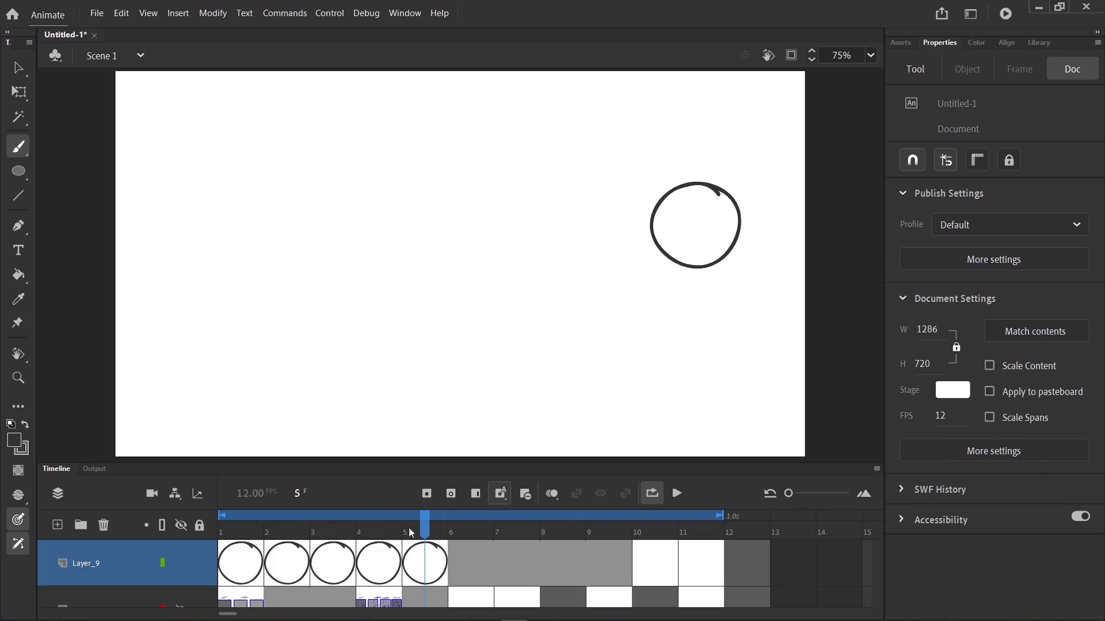
pyautogui.moveTo(789, 493); pyautogui.dragTo(845, 492)
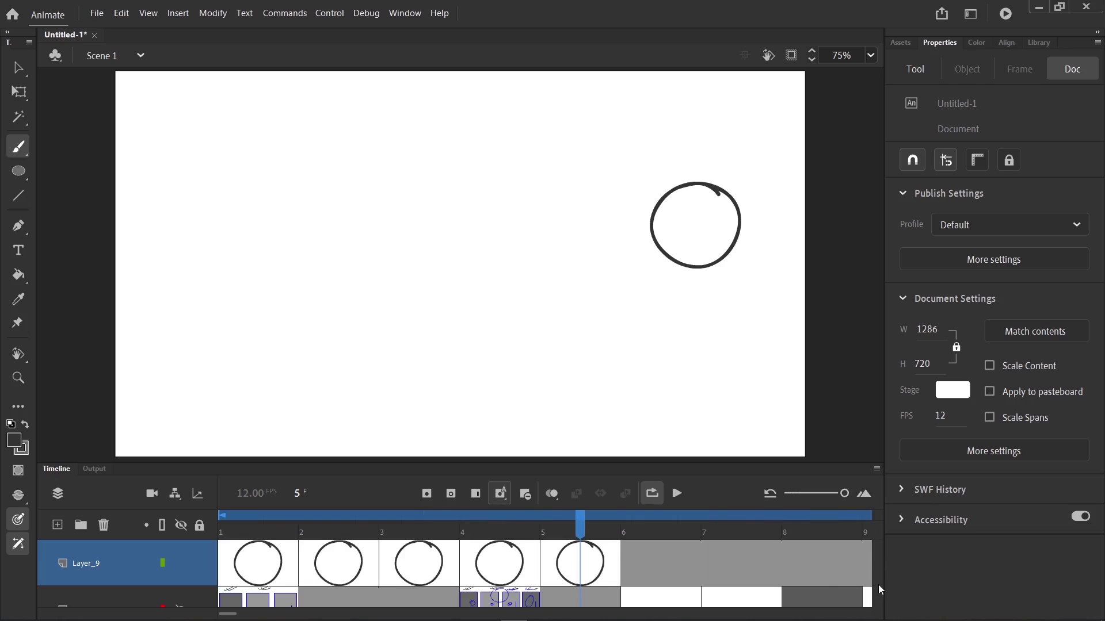
# Make the timeline panel taller so all three layers fit, and collapse and restore the panel.
pyautogui.moveTo(698, 463); pyautogui.dragTo(706, 401)
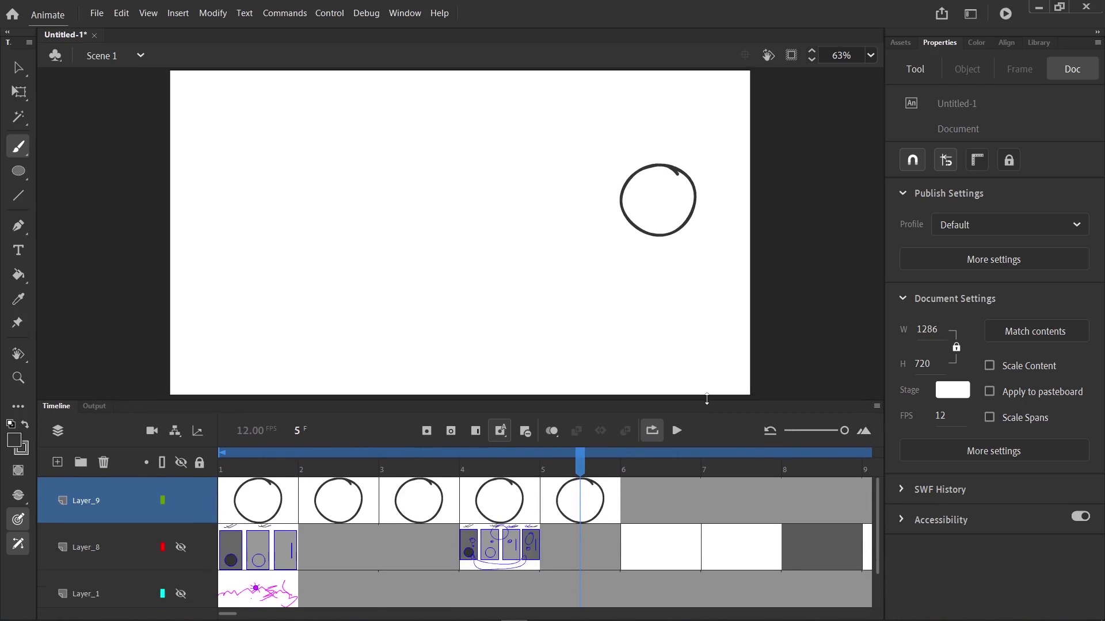
pyautogui.doubleClick(707, 406)
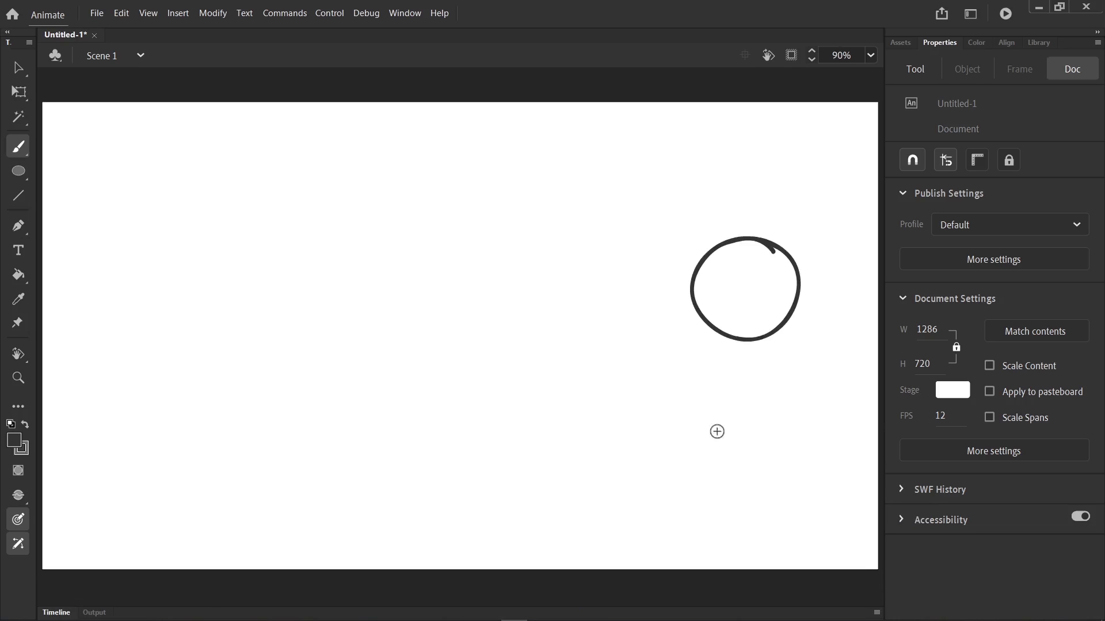
pyautogui.doubleClick(64, 613)
pyautogui.moveTo(878, 501)
pyautogui.mouseDown()
pyautogui.moveTo(893, 567)
pyautogui.moveTo(878, 496)
pyautogui.mouseUp()
# Try the Preview in Context display for the timeline, and return to Standard with narrower frame cells.
pyautogui.click(875, 407)
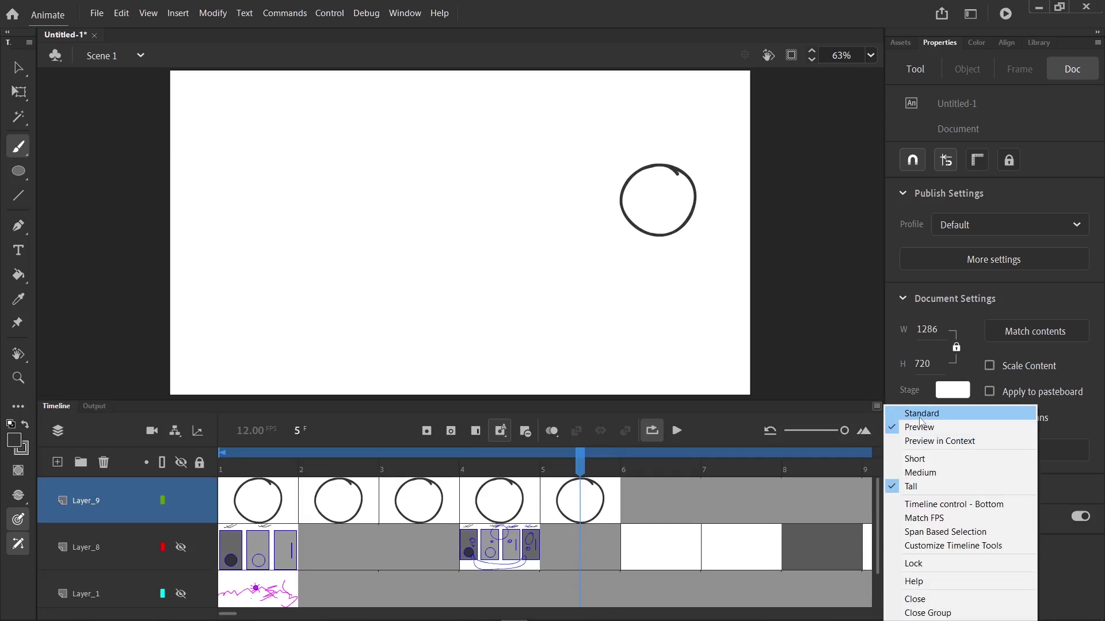
pyautogui.click(926, 440)
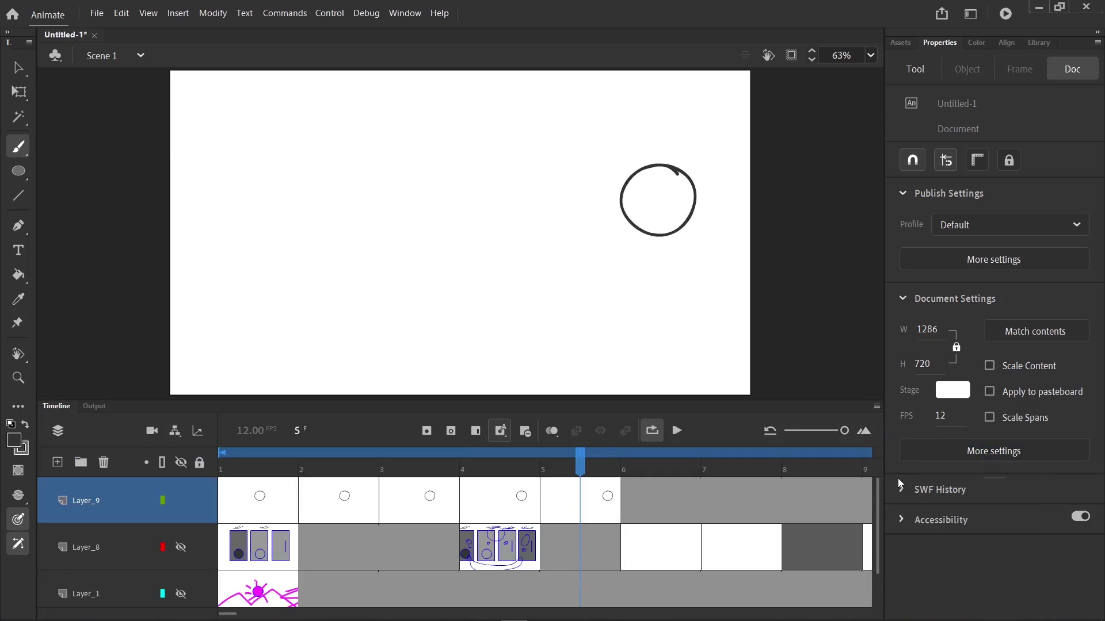
pyautogui.click(877, 406)
pyautogui.click(905, 422)
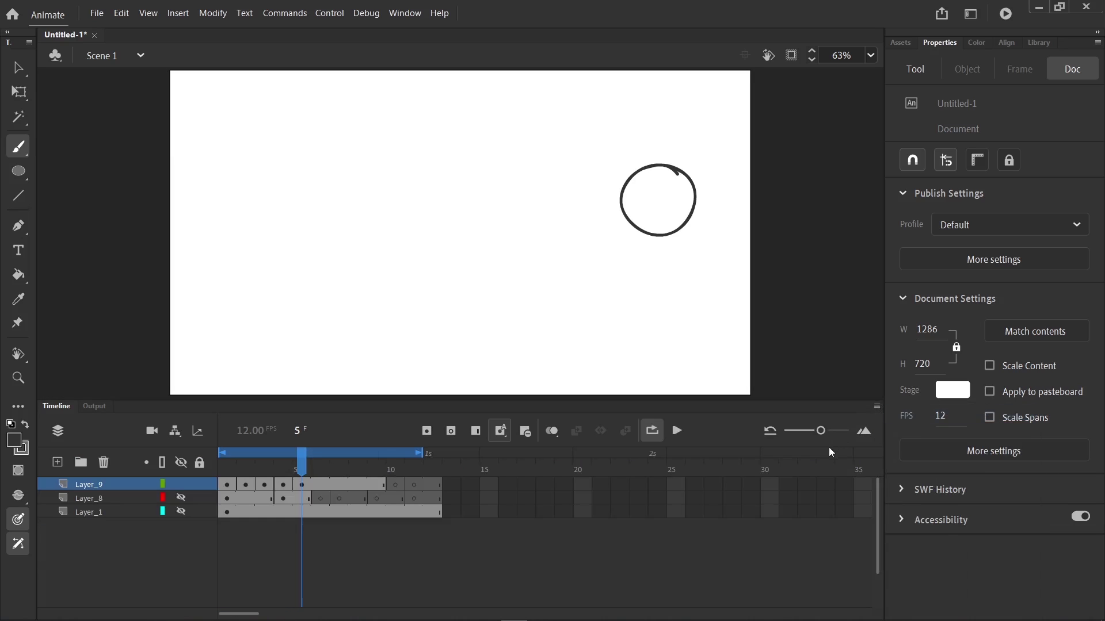
pyautogui.moveTo(819, 433); pyautogui.dragTo(798, 466)
# Try the Medium and Tall layer heights in the timeline, and set the height back to Short.
pyautogui.click(875, 472)
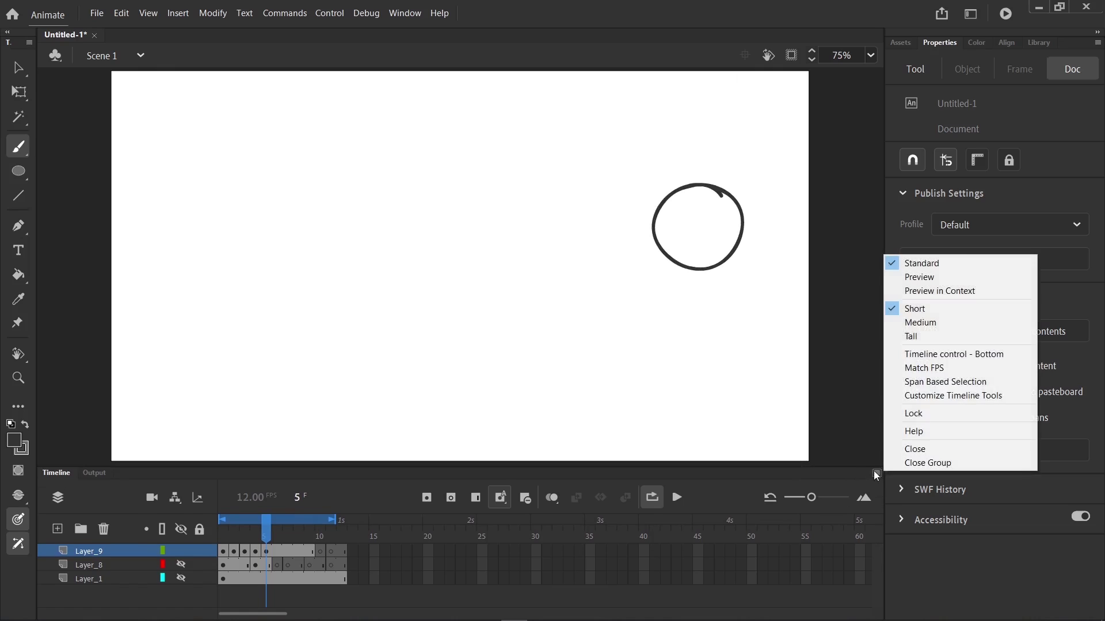
pyautogui.click(922, 324)
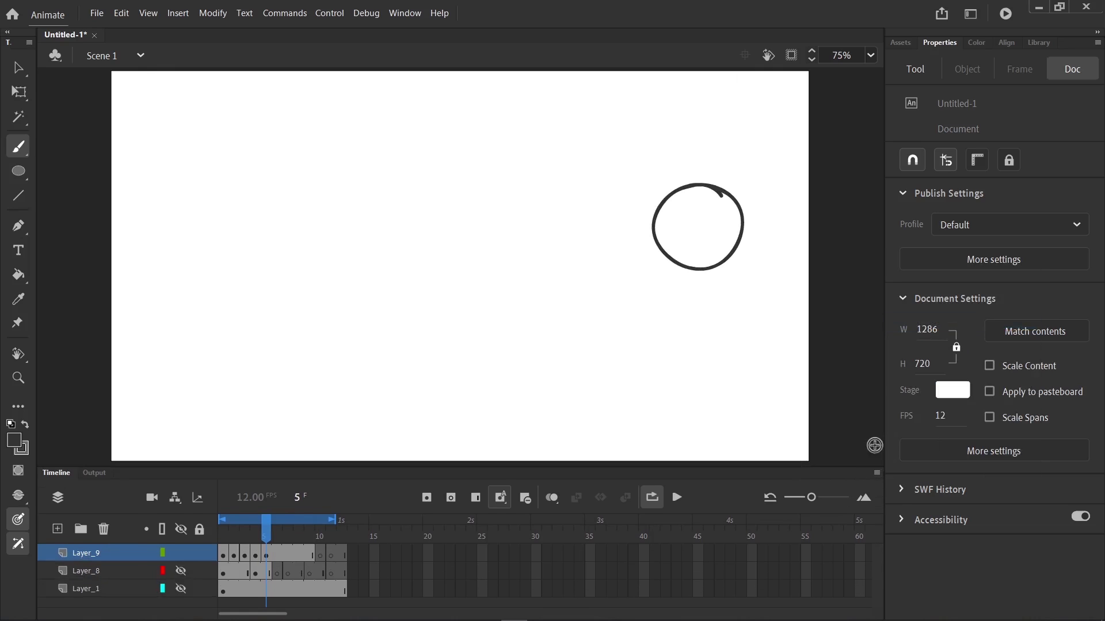
pyautogui.click(876, 472)
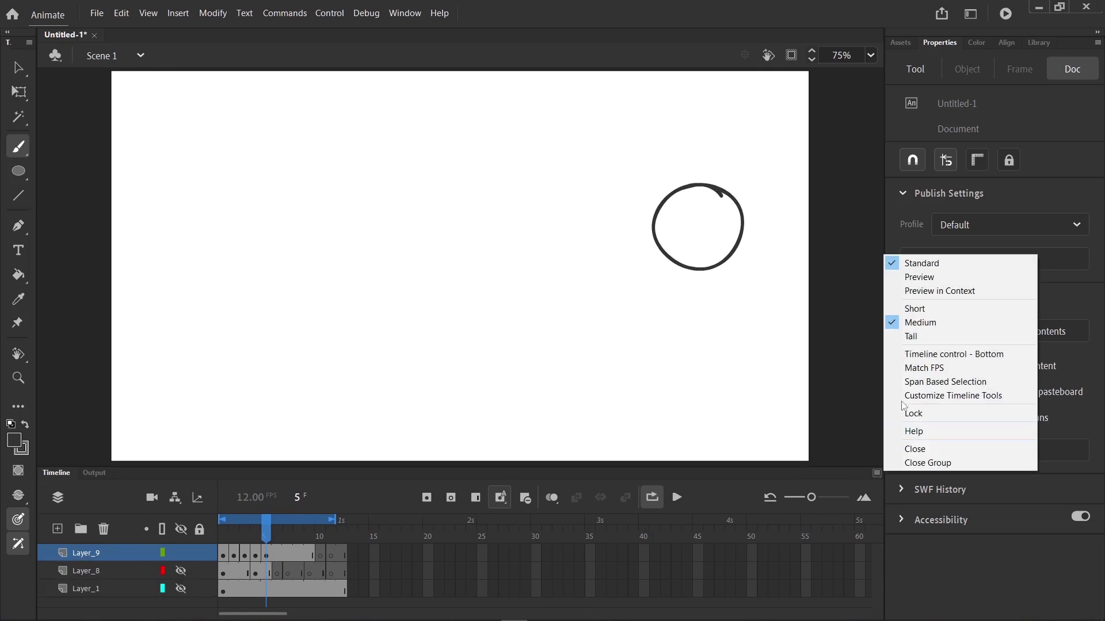
pyautogui.click(920, 336)
pyautogui.click(876, 473)
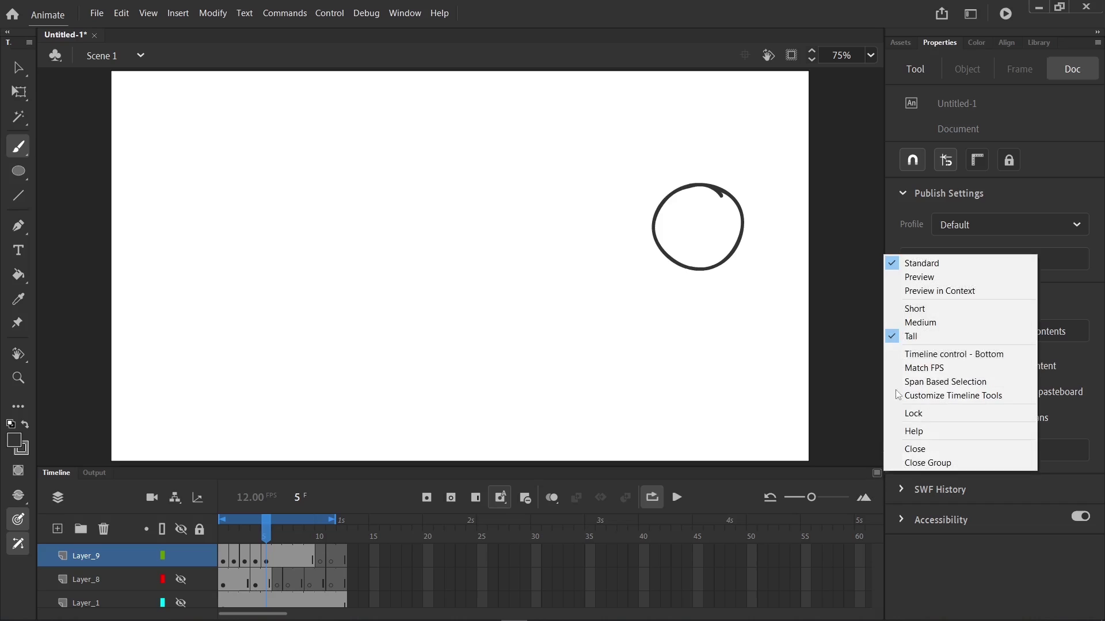
pyautogui.click(921, 311)
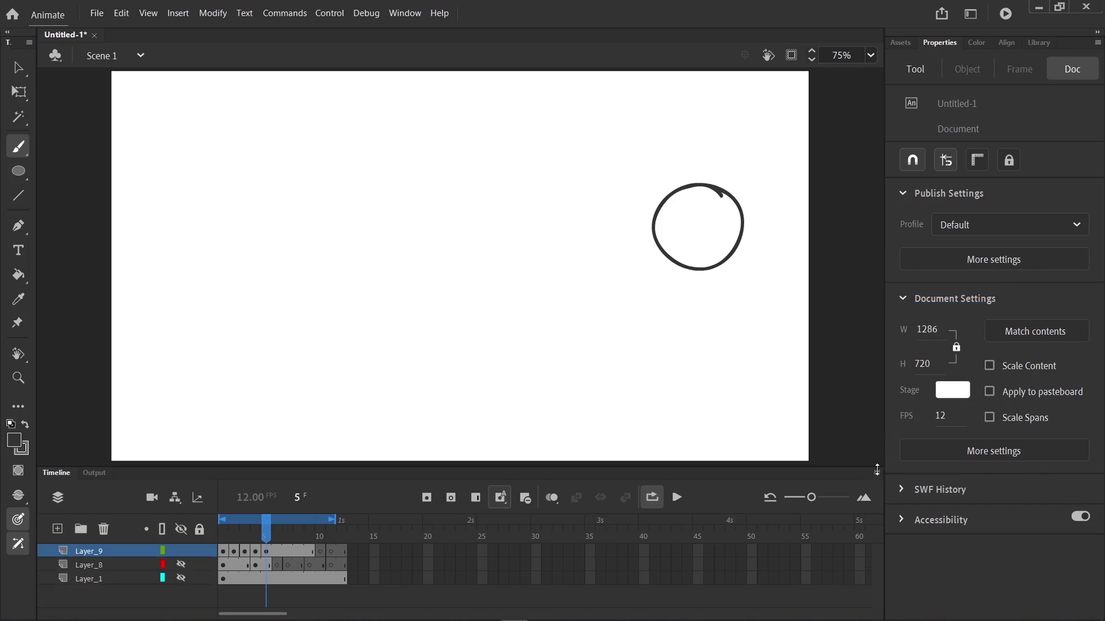
# Try placing the timeline controls below the layers, and restore them to their place above.
pyautogui.click(876, 472)
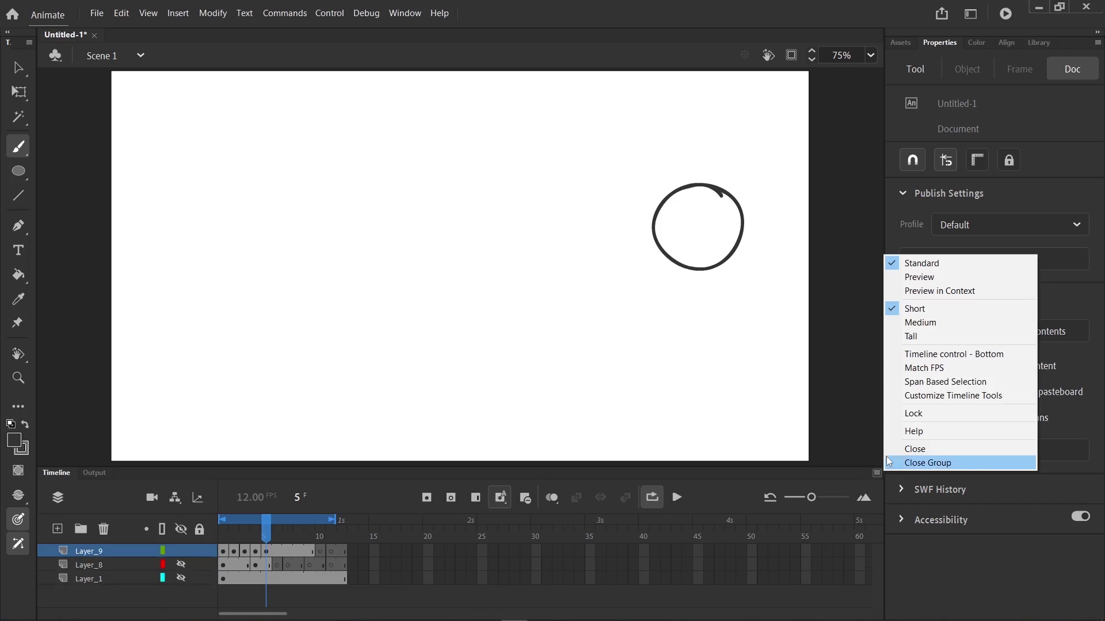
pyautogui.click(927, 360)
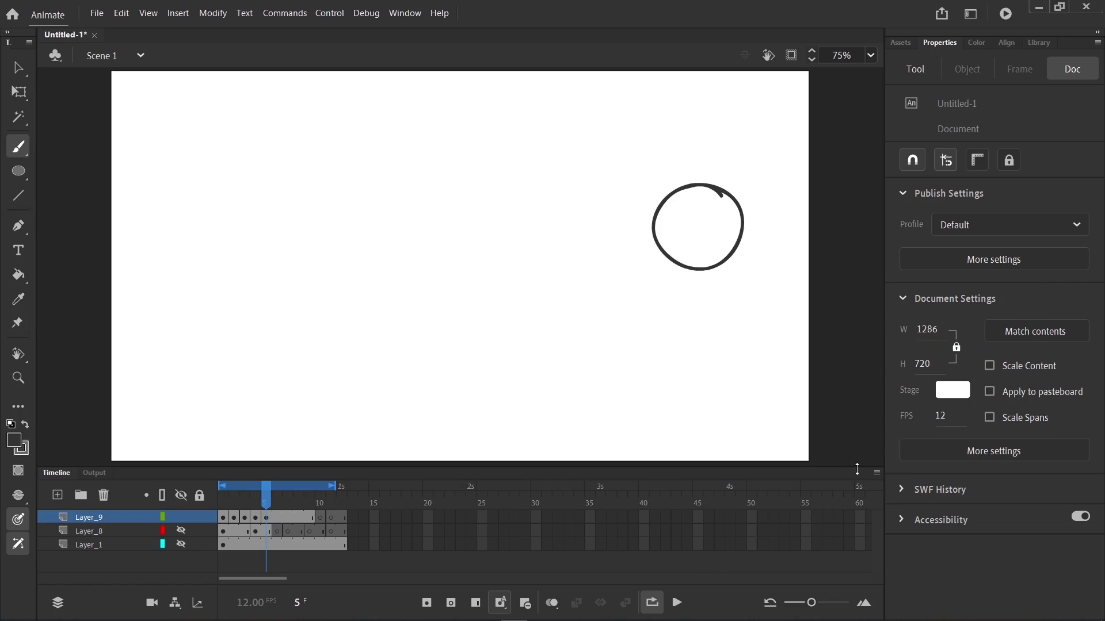
pyautogui.click(876, 473)
pyautogui.click(919, 358)
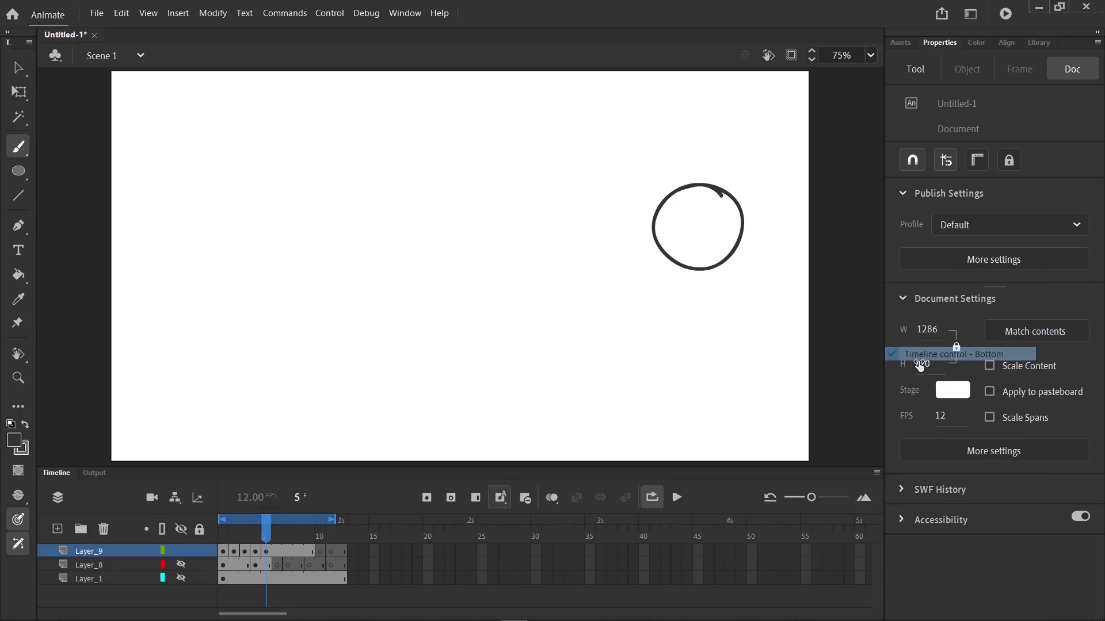
# Customize the timeline tools to include the previous and next arrows, Edit Multiple Frames, and one-frame step backward and forward.
pyautogui.click(878, 471)
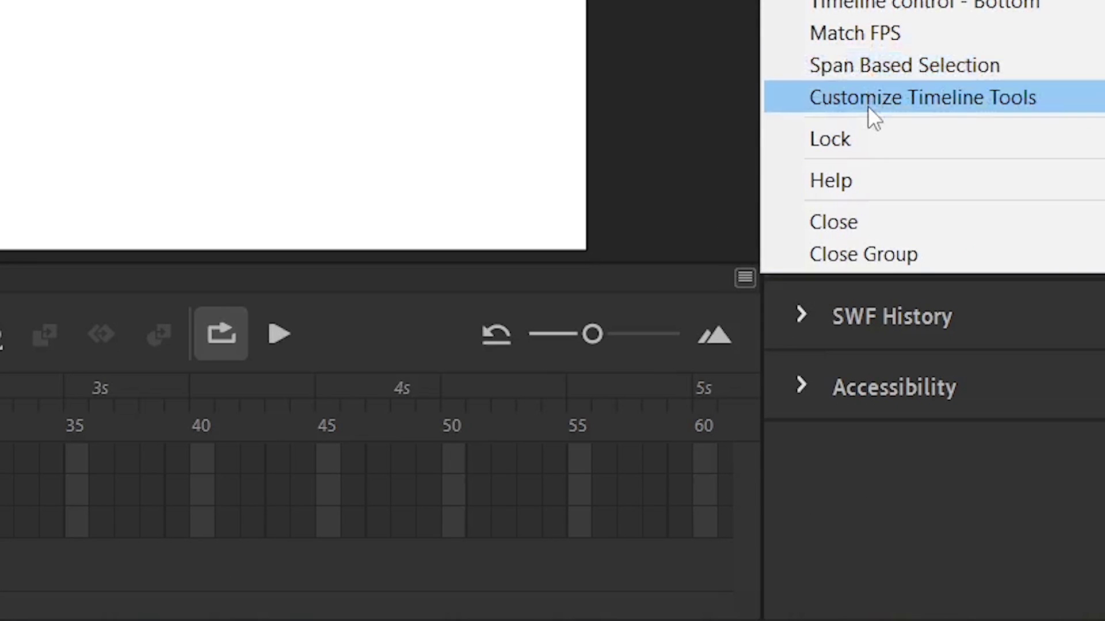
pyautogui.click(881, 117)
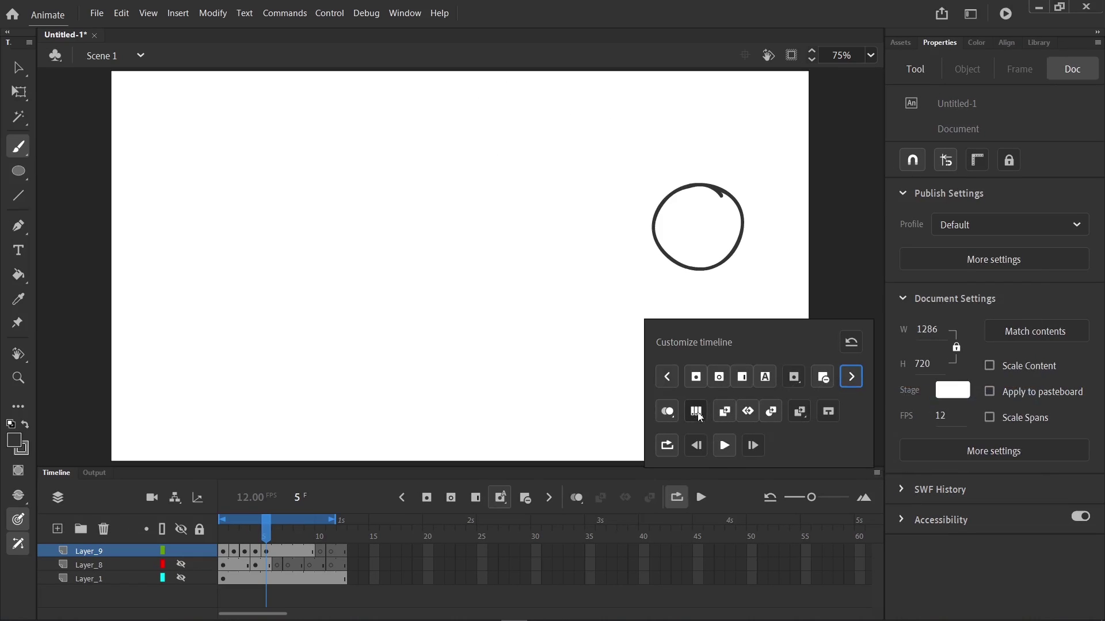
pyautogui.click(697, 413)
pyautogui.click(697, 446)
pyautogui.click(753, 447)
pyautogui.click(865, 295)
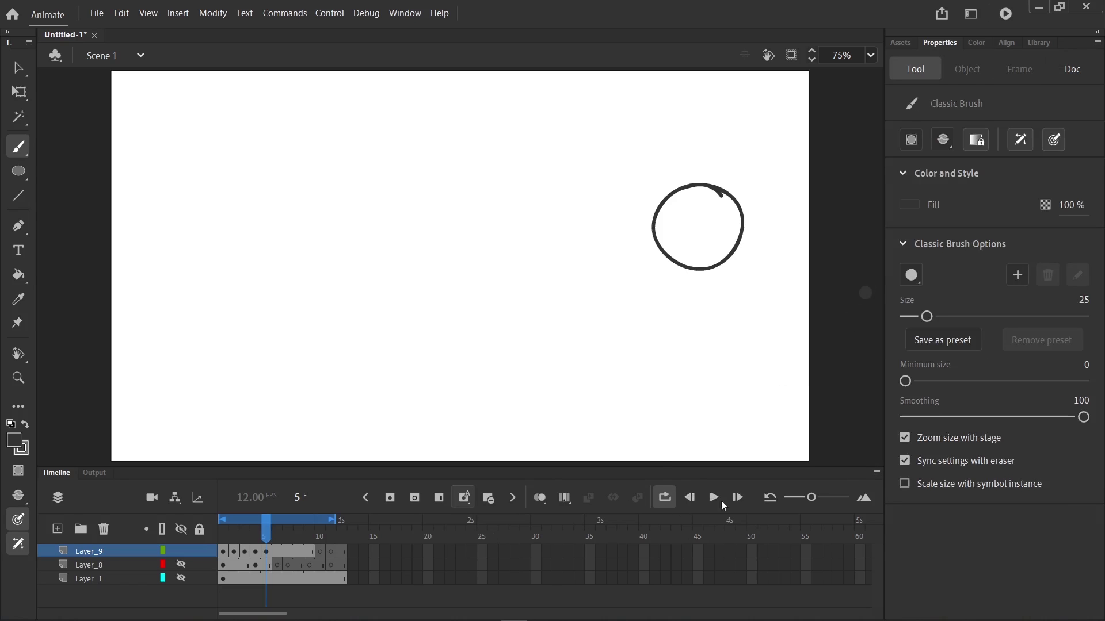
# Step the playhead back and forth one frame at a time to frame 1, and play and pause the animation.
pyautogui.click(689, 497)
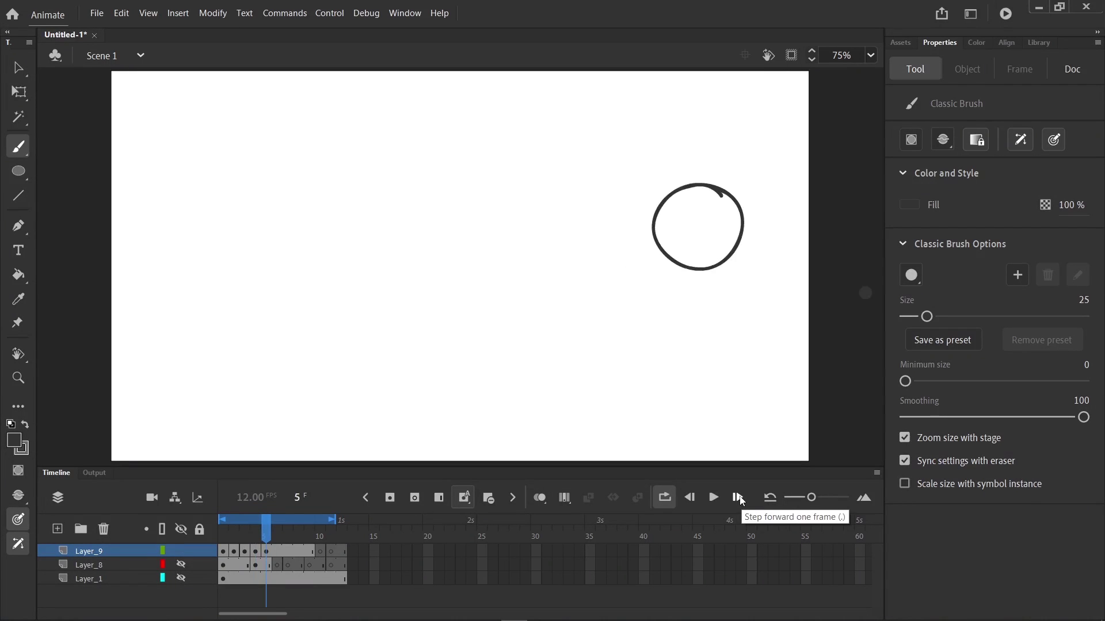
pyautogui.press(',')
pyautogui.press(',')
pyautogui.press(',')
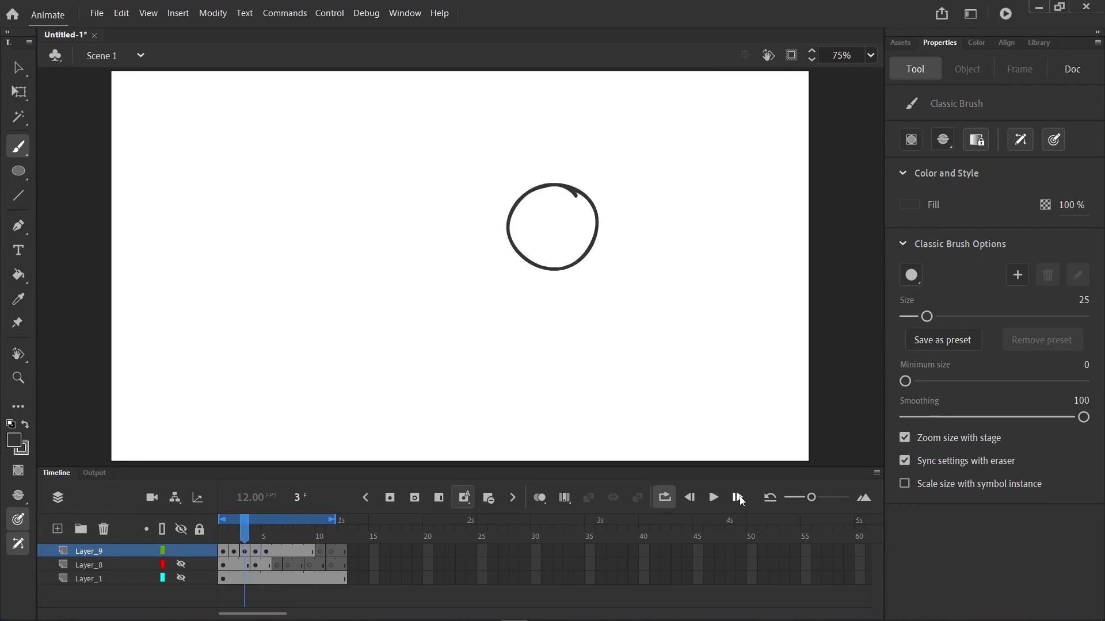
pyautogui.press('.')
pyautogui.press(',')
pyautogui.press('.')
pyautogui.press(',')
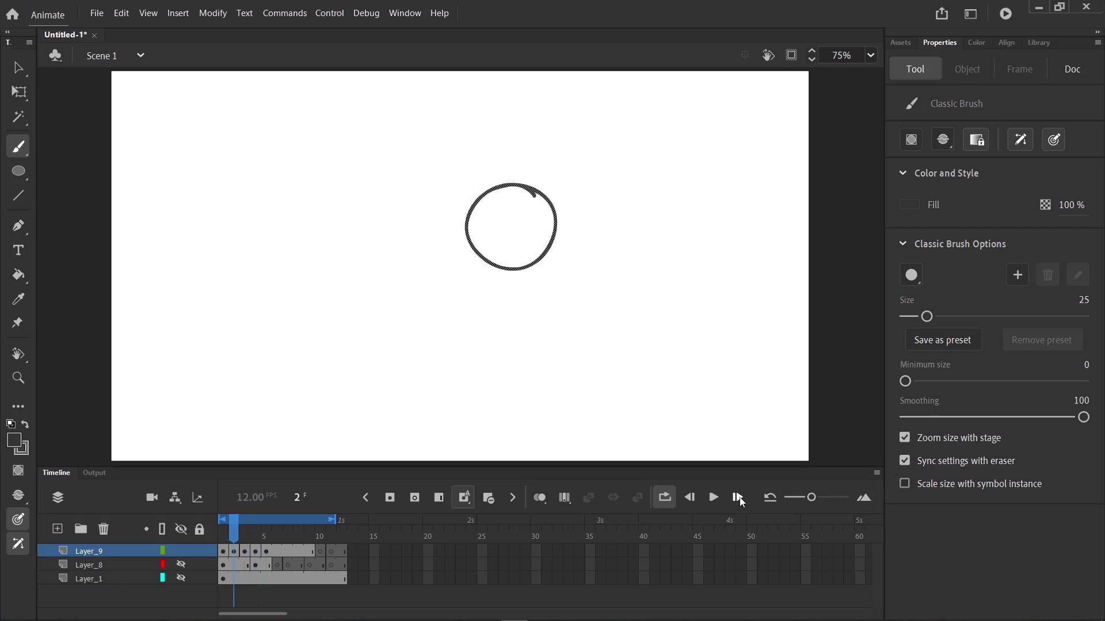
pyautogui.press(',')
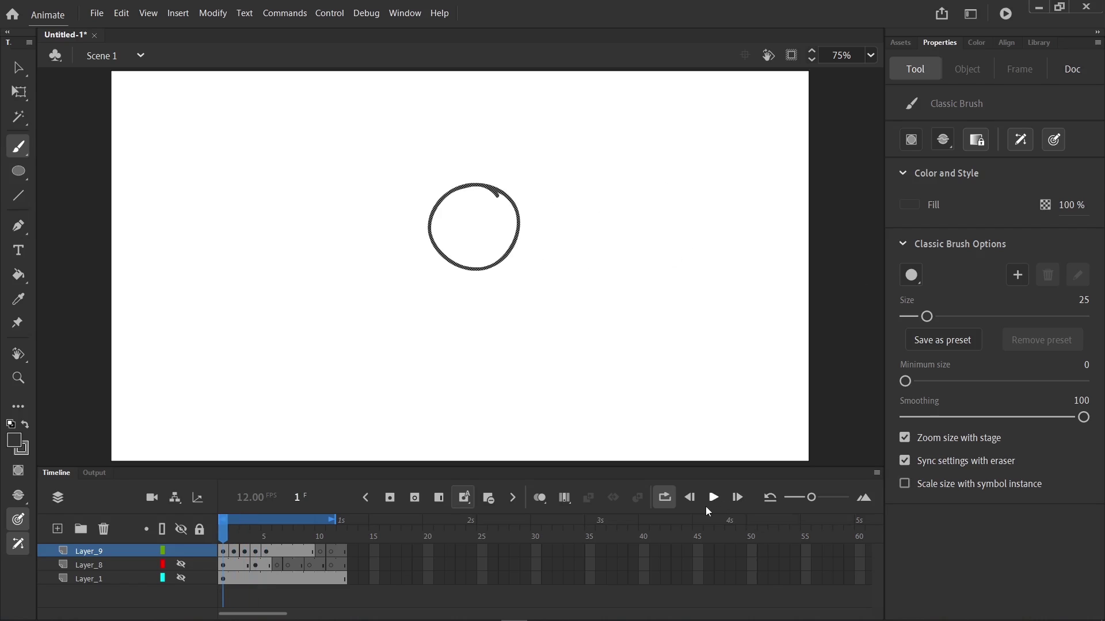
pyautogui.click(716, 498)
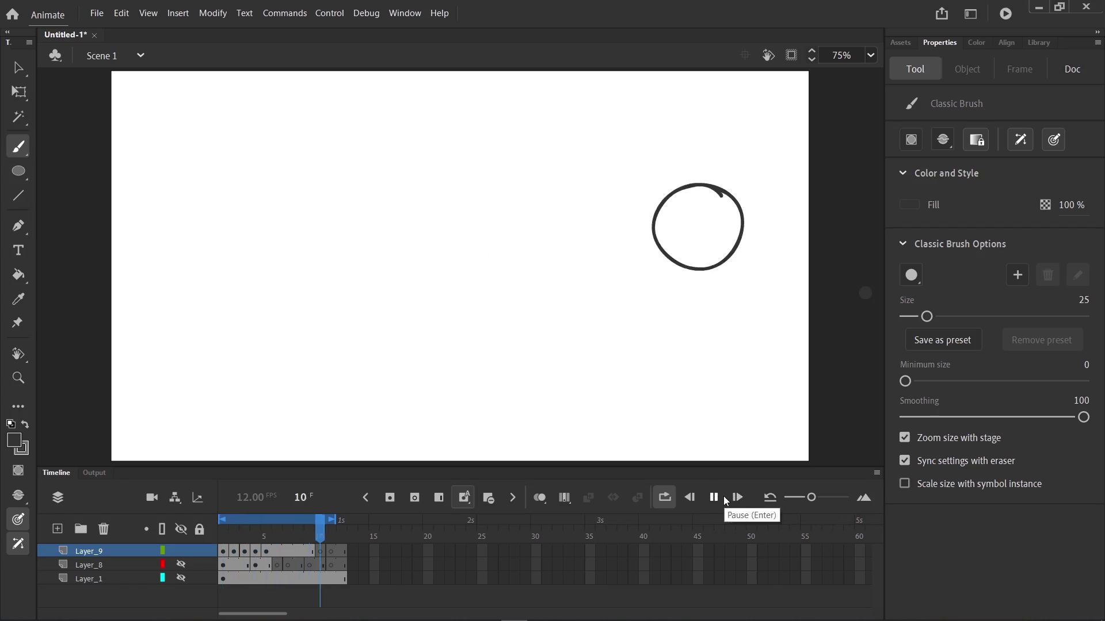
pyautogui.click(714, 498)
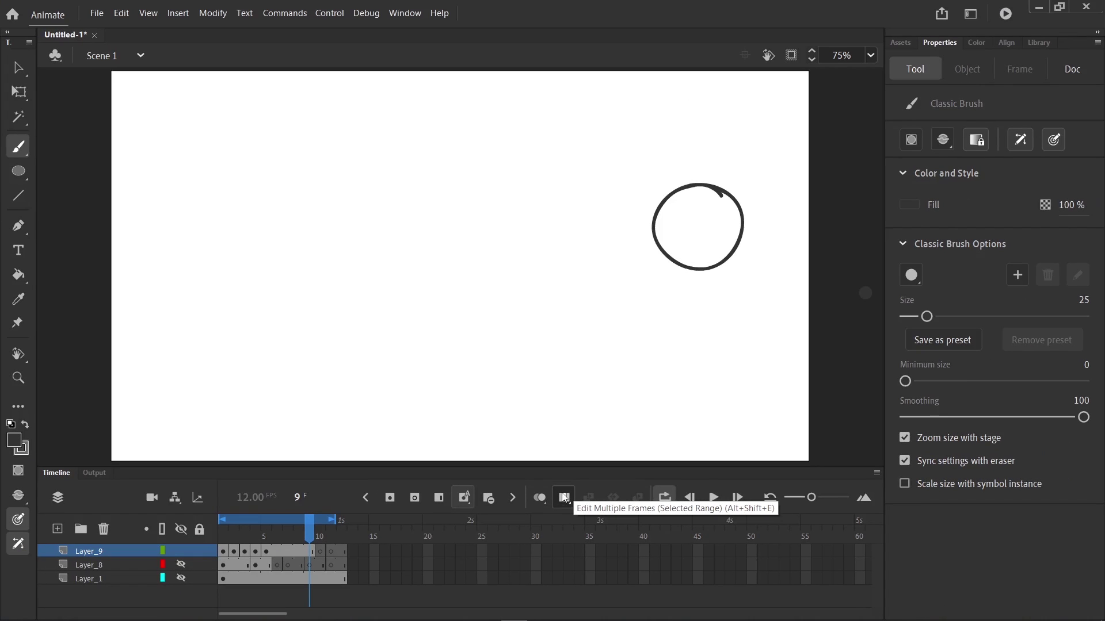
# Enable Edit Multiple Frames around frame 3 and change the fill of all five circles on Layer_9 to blue.
pyautogui.click(563, 498)
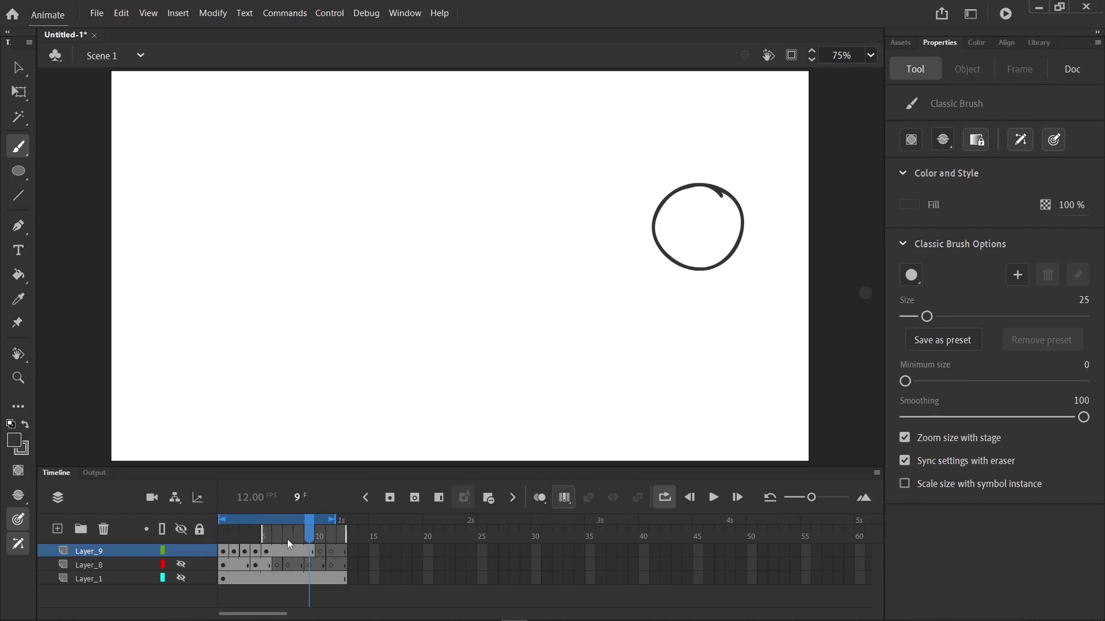
pyautogui.moveTo(308, 537); pyautogui.dragTo(249, 539)
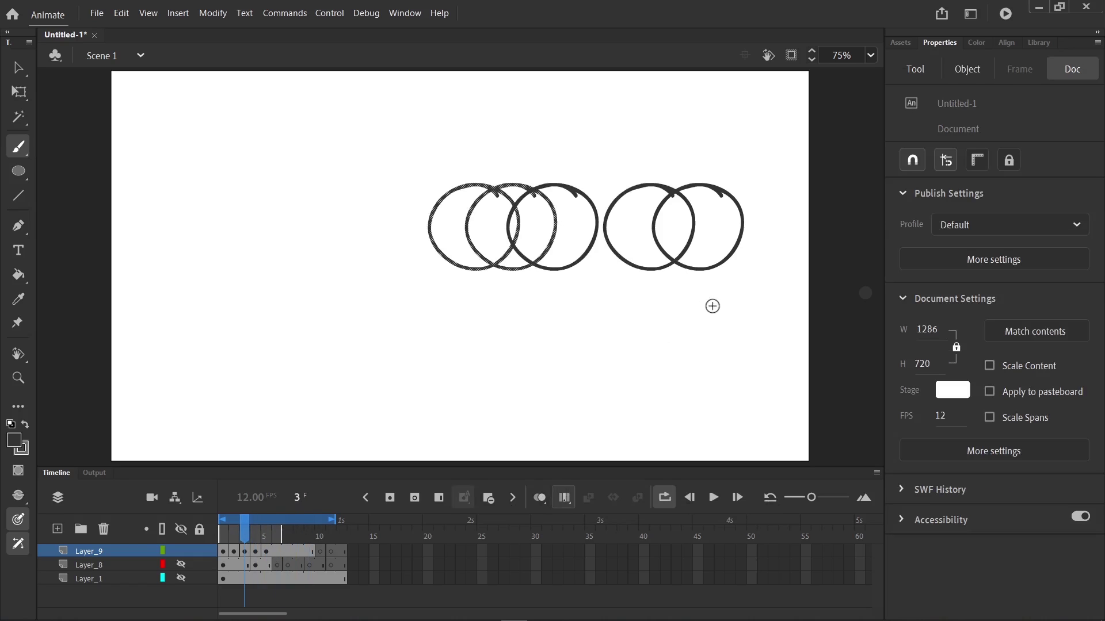
pyautogui.press('v')
pyautogui.moveTo(815, 154); pyautogui.dragTo(140, 449)
pyautogui.click(19, 441)
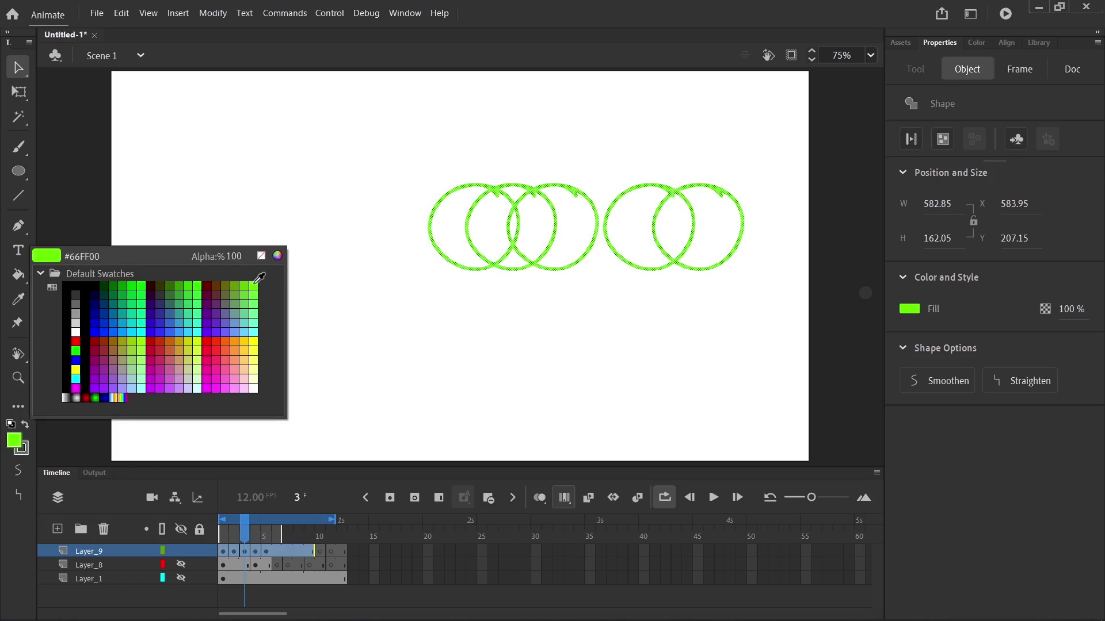
pyautogui.click(102, 328)
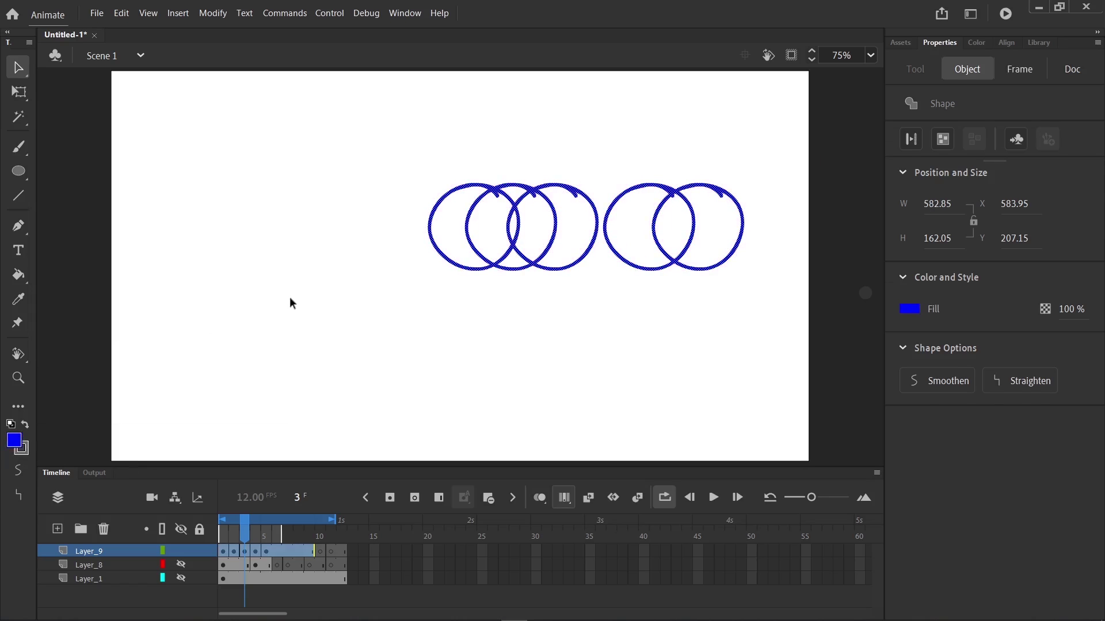
pyautogui.click(752, 295)
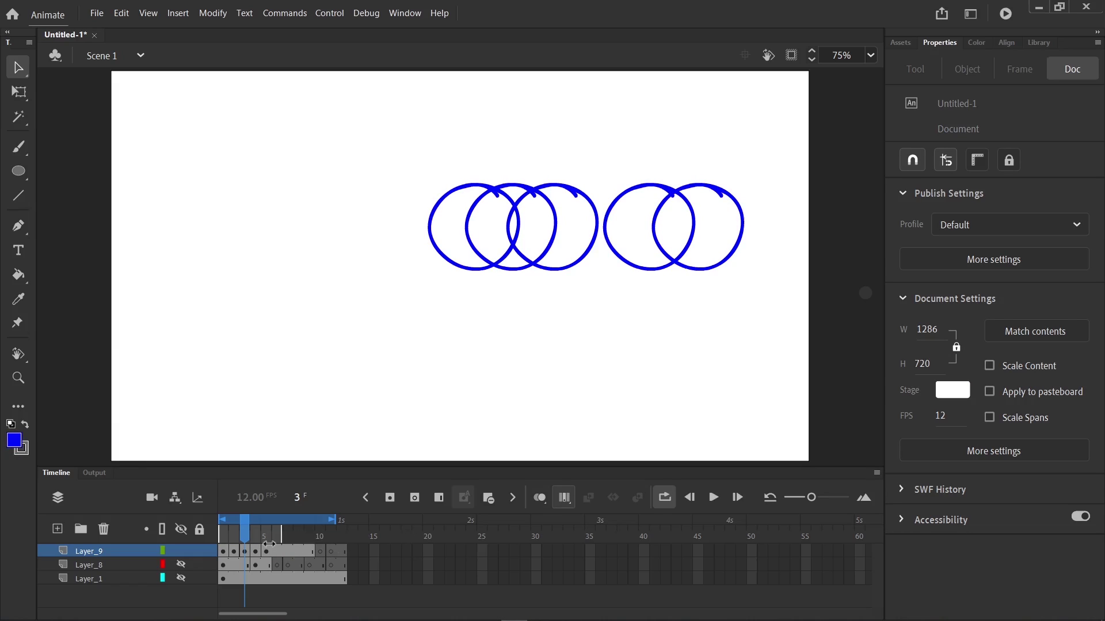
# Extend the Edit Multiple Frames range to cover frames 1 to 11, and turn the mode off.
pyautogui.moveTo(240, 544); pyautogui.dragTo(214, 540)
pyautogui.moveTo(299, 528); pyautogui.dragTo(335, 536)
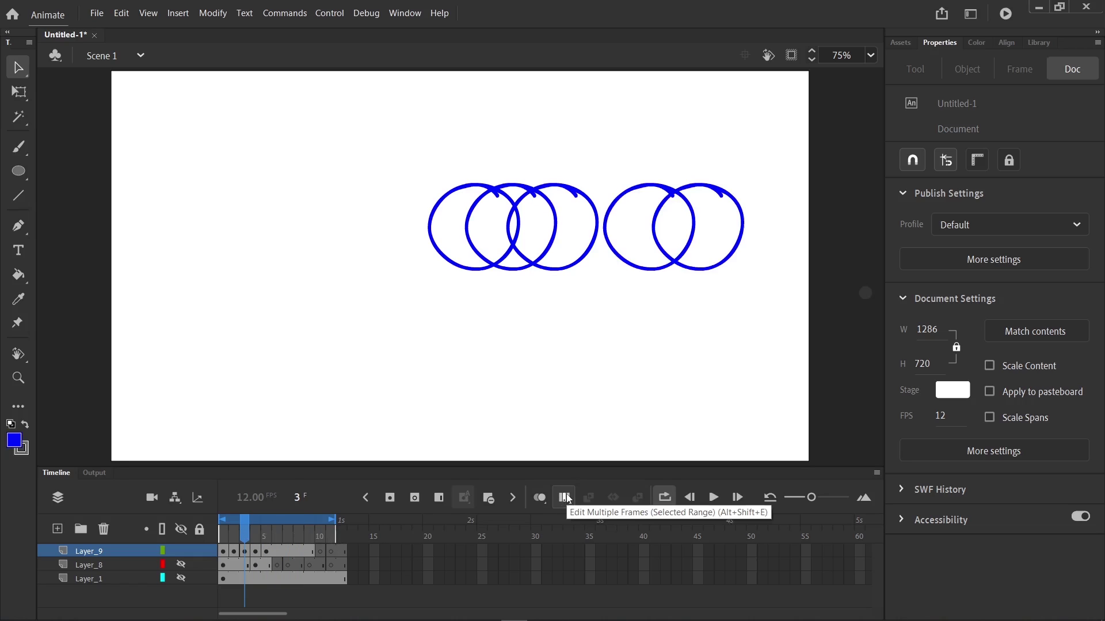
pyautogui.click(562, 500)
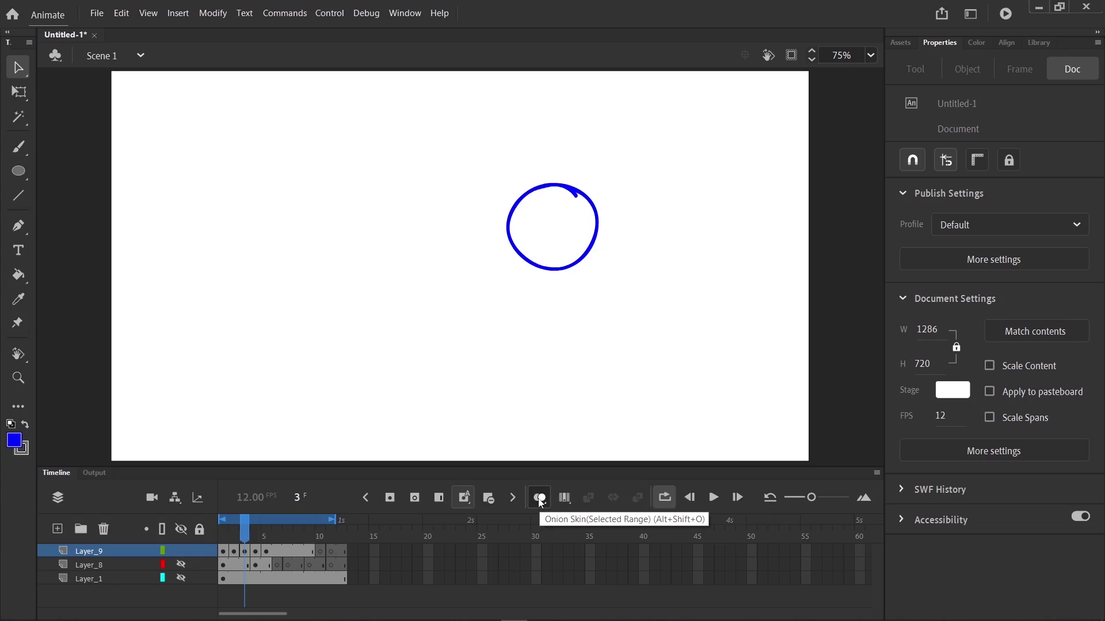
pyautogui.click(540, 499)
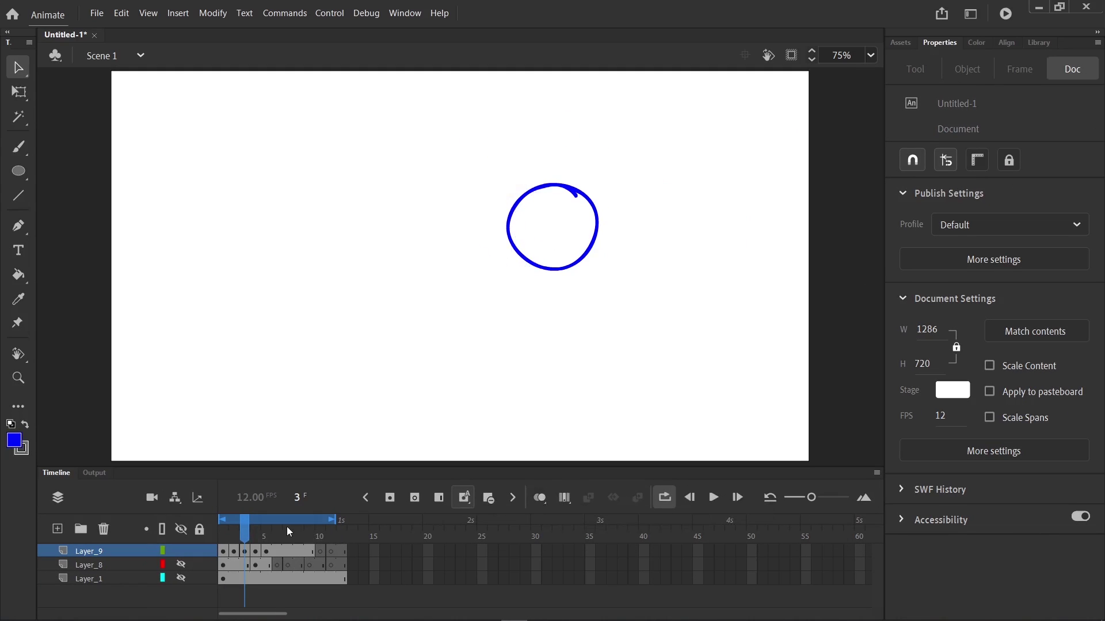
# Move the playhead to frame 7, step one frame forward and back, and jump between the next and previous keyframes on Layer_9.
pyautogui.click(288, 528)
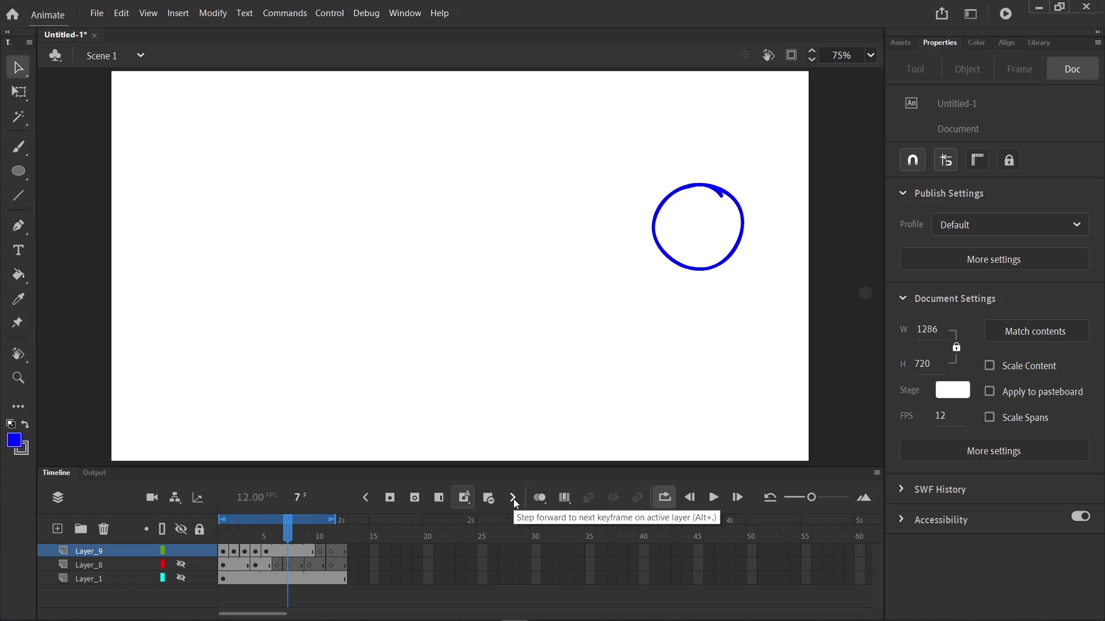
pyautogui.click(737, 500)
pyautogui.click(689, 497)
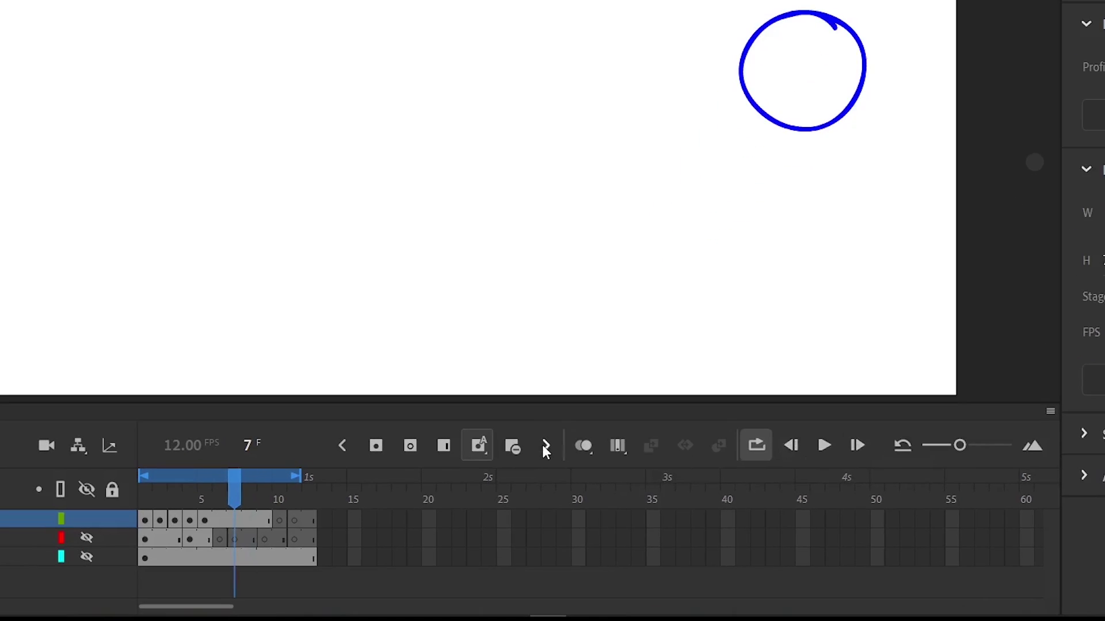
pyautogui.click(512, 497)
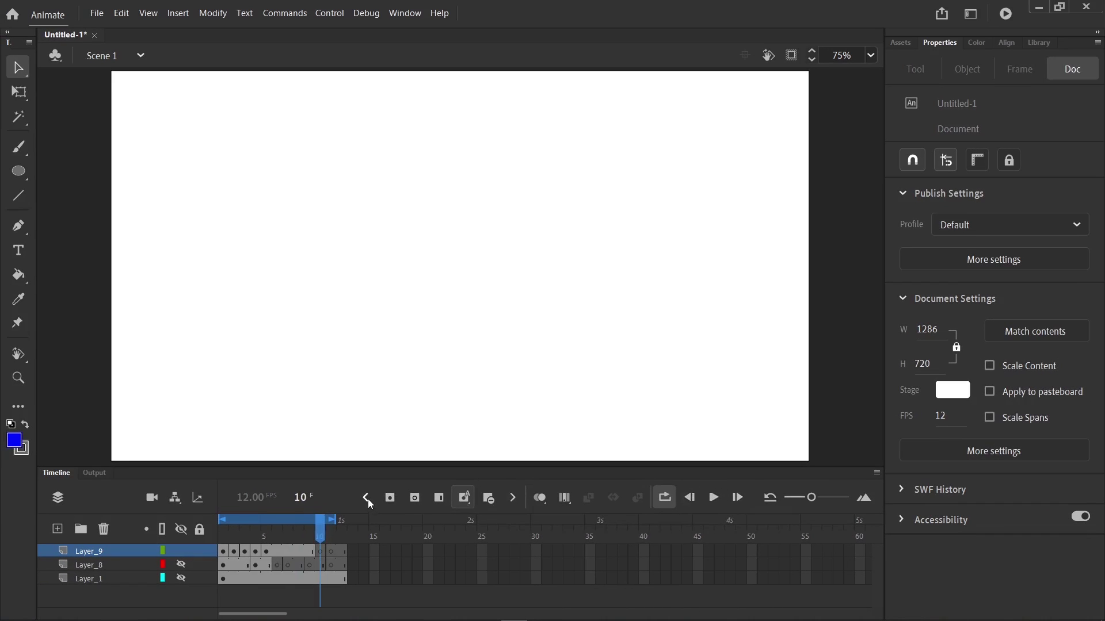
pyautogui.click(343, 411)
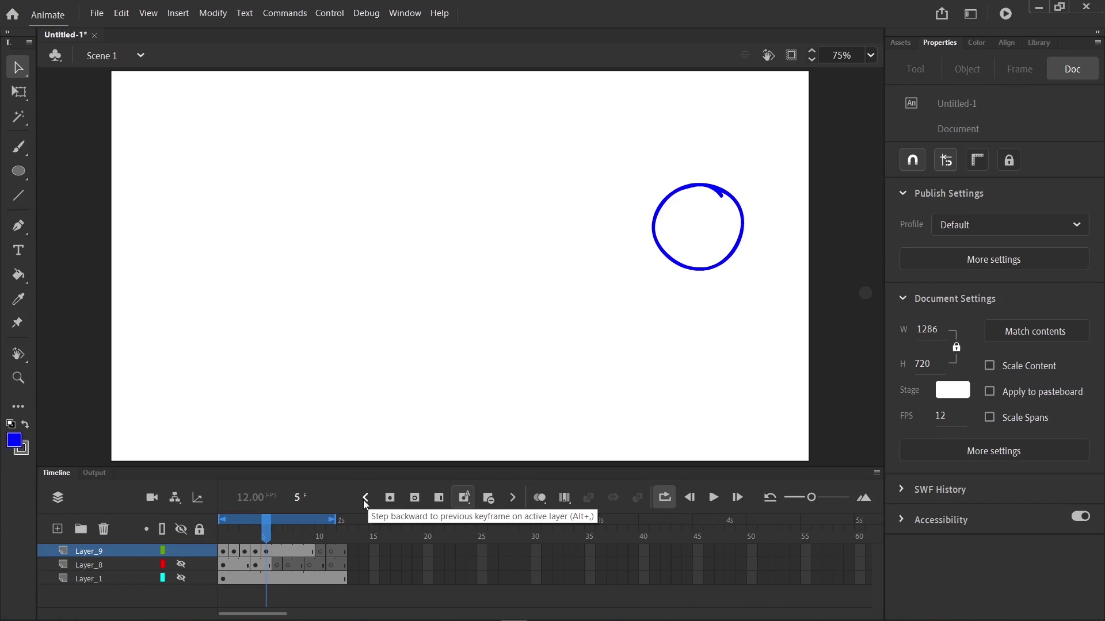
# Insert a keyframe at frame 8 of Layer_9 and step backward and forward between the keyframes at frames 5 and 8.
pyautogui.click(298, 551)
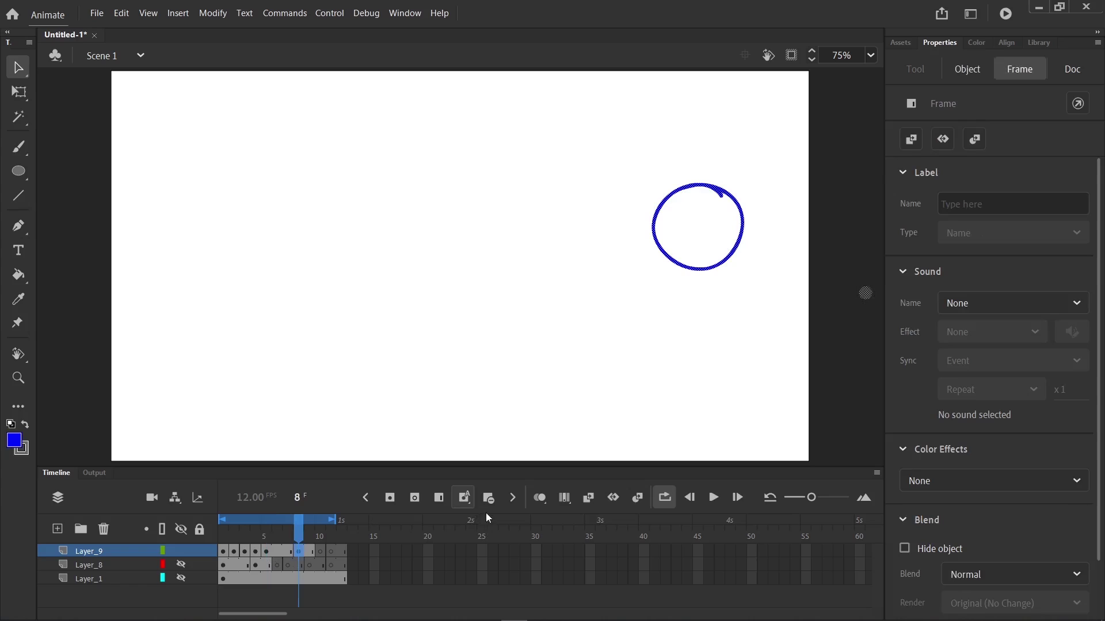
pyautogui.click(367, 502)
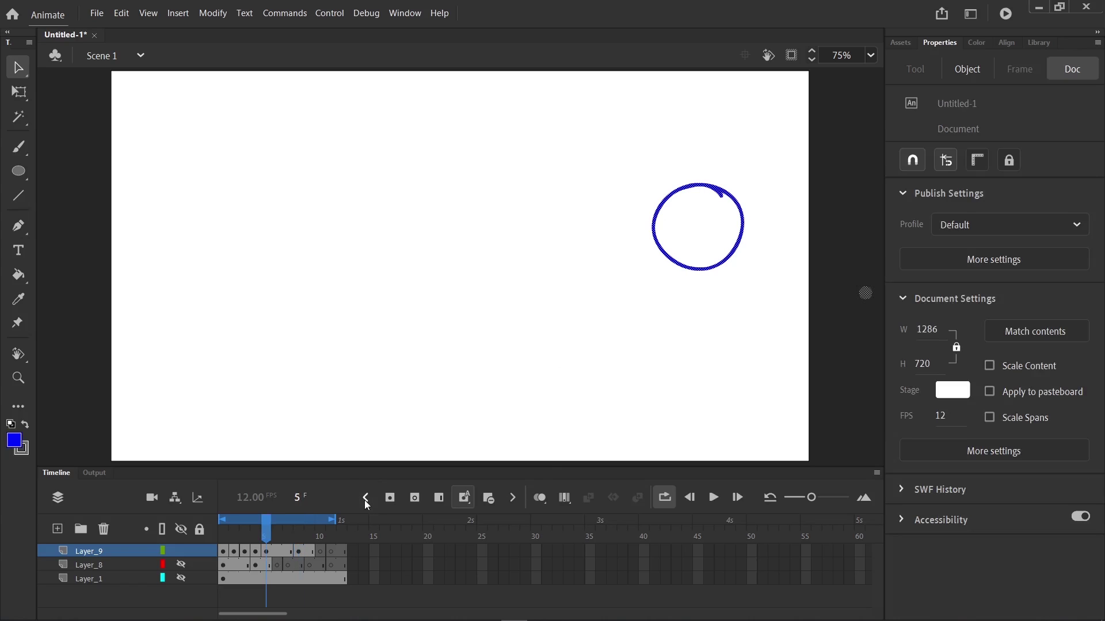
pyautogui.click(512, 499)
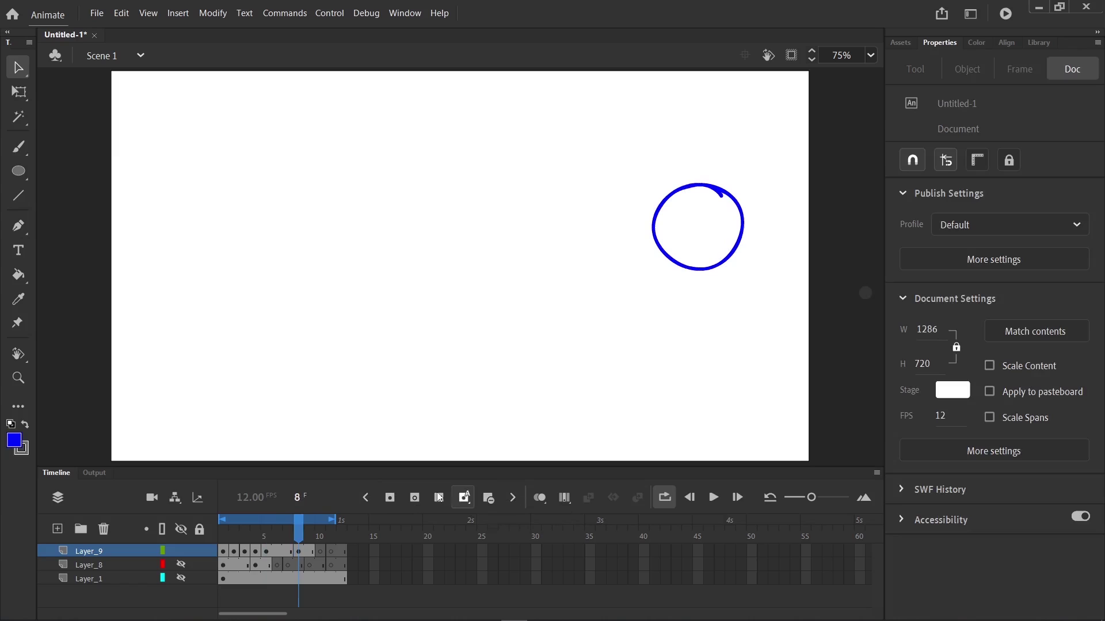
pyautogui.click(367, 500)
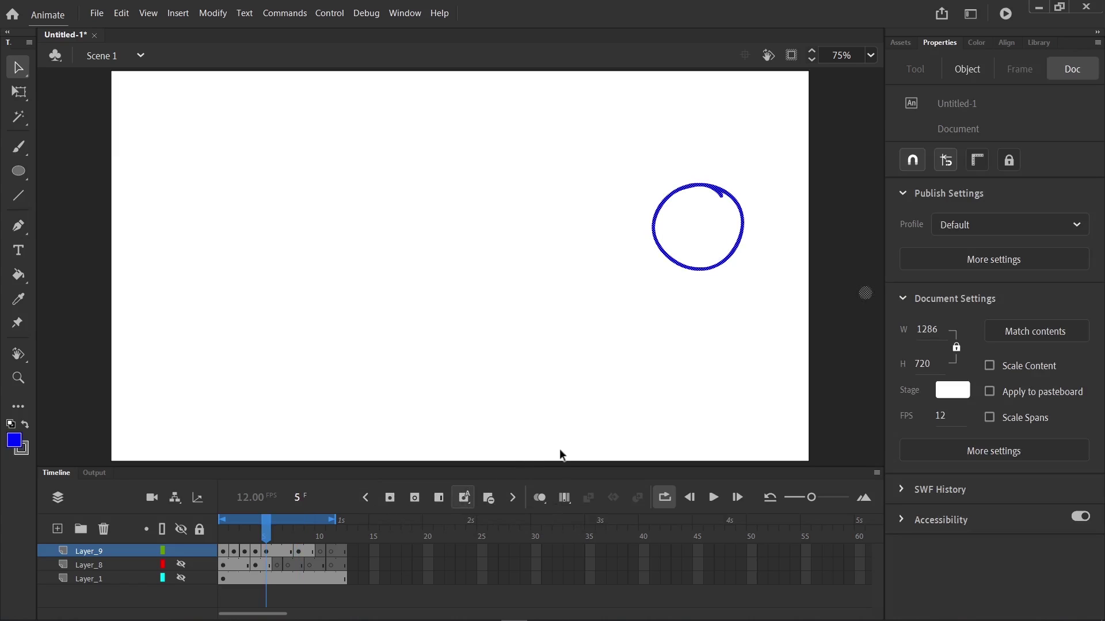
# Create a classic tween from the keyframe at frame 5 to frame 8 on Layer_9 and scrub through it.
pyautogui.rightClick(266, 552)
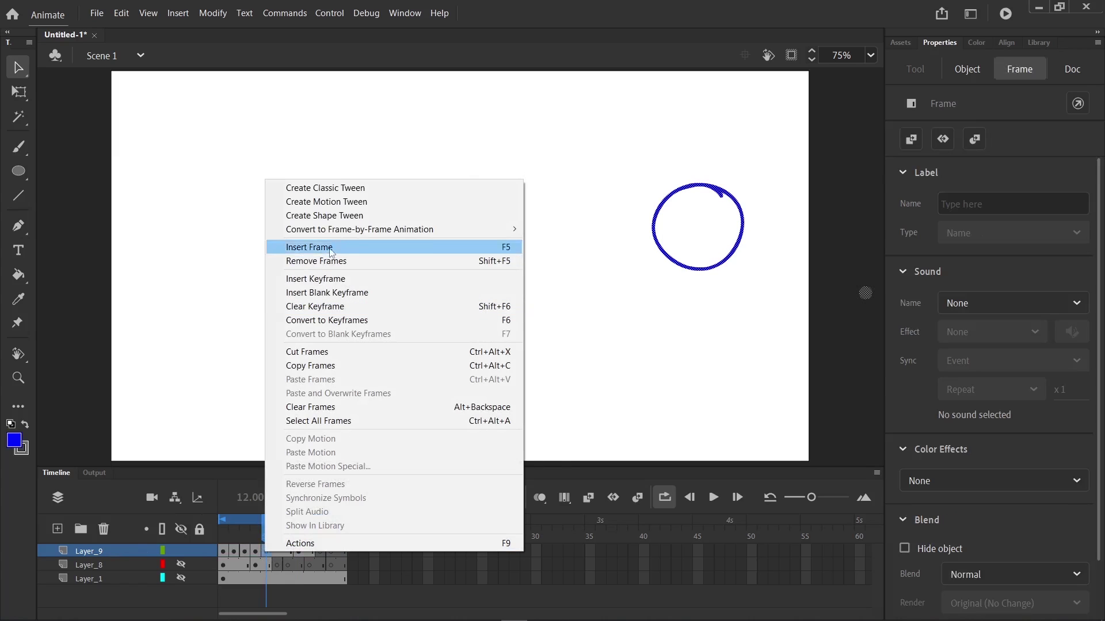
pyautogui.click(345, 189)
pyautogui.click(299, 537)
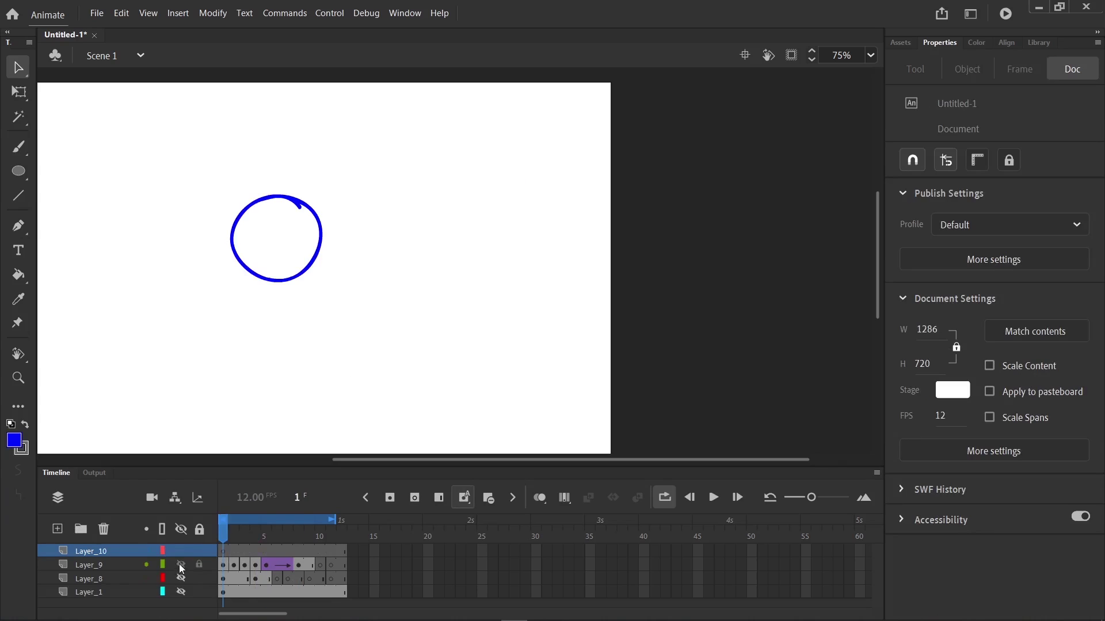
# Hide Layer_9 and draw a blue circle about 307 by 282 px on a new layer above it with the Fluid Brush.
pyautogui.click(181, 566)
pyautogui.moveTo(357, 396); pyautogui.dragTo(473, 380)
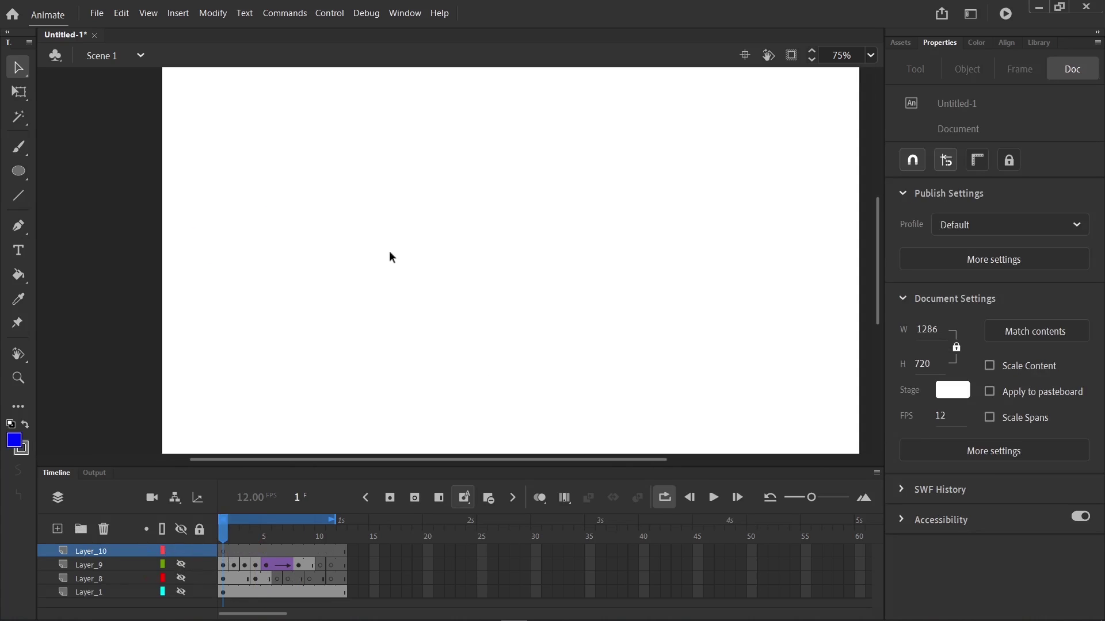
pyautogui.press('p')
pyautogui.press('b')
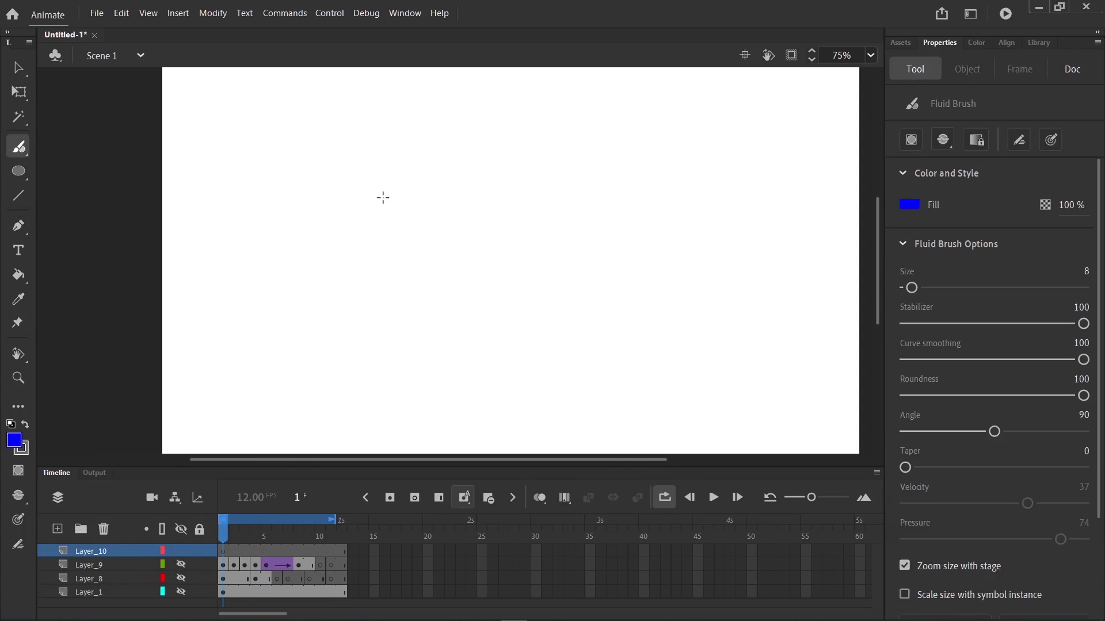
pyautogui.moveTo(345, 157)
pyautogui.mouseDown()
pyautogui.moveTo(281, 283)
pyautogui.moveTo(424, 236)
pyautogui.moveTo(396, 173)
pyautogui.moveTo(401, 186)
pyautogui.mouseUp()
pyautogui.moveTo(672, 286); pyautogui.dragTo(515, 331)
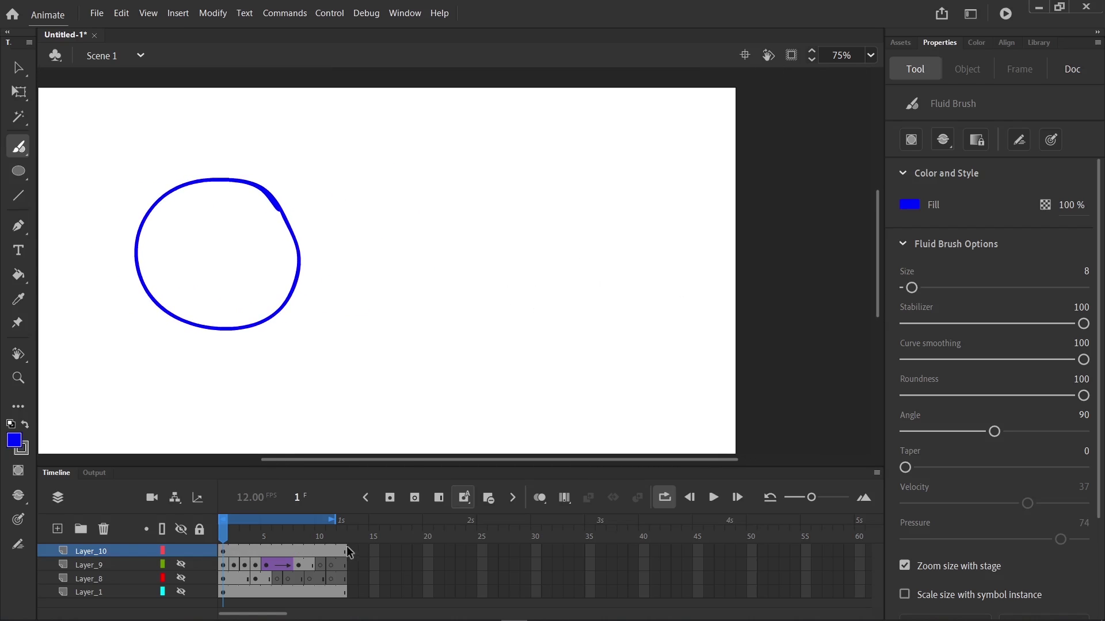
# Insert a keyframe at frame 12 of Layer_10 and move the circle horizontally past the stage's right edge.
pyautogui.click(345, 551)
pyautogui.press('v')
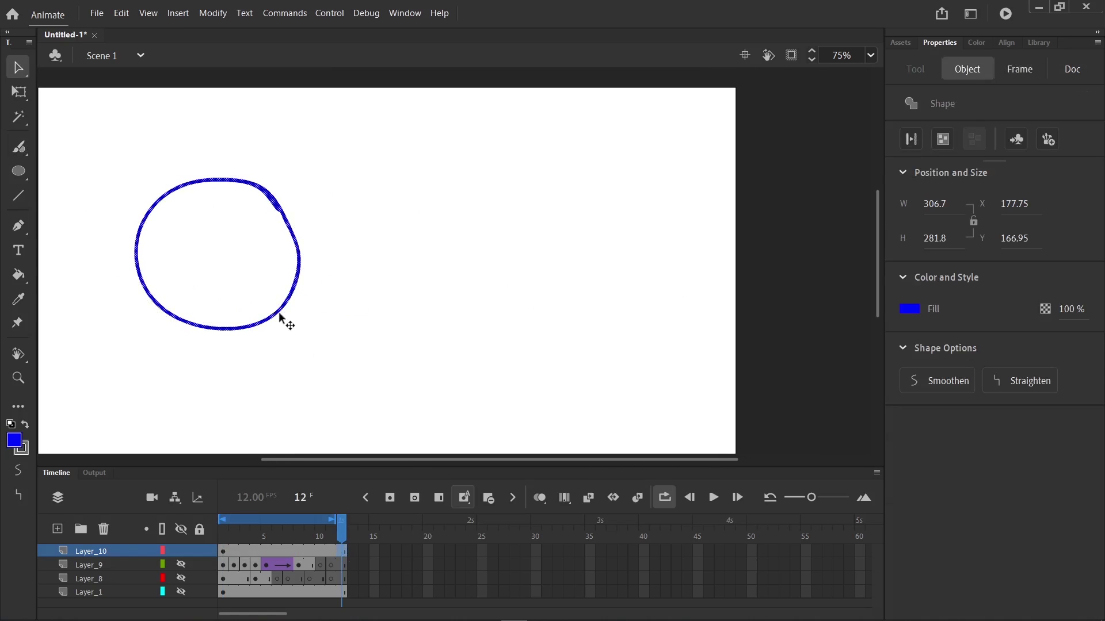
pyautogui.moveTo(278, 313); pyautogui.dragTo(831, 336)
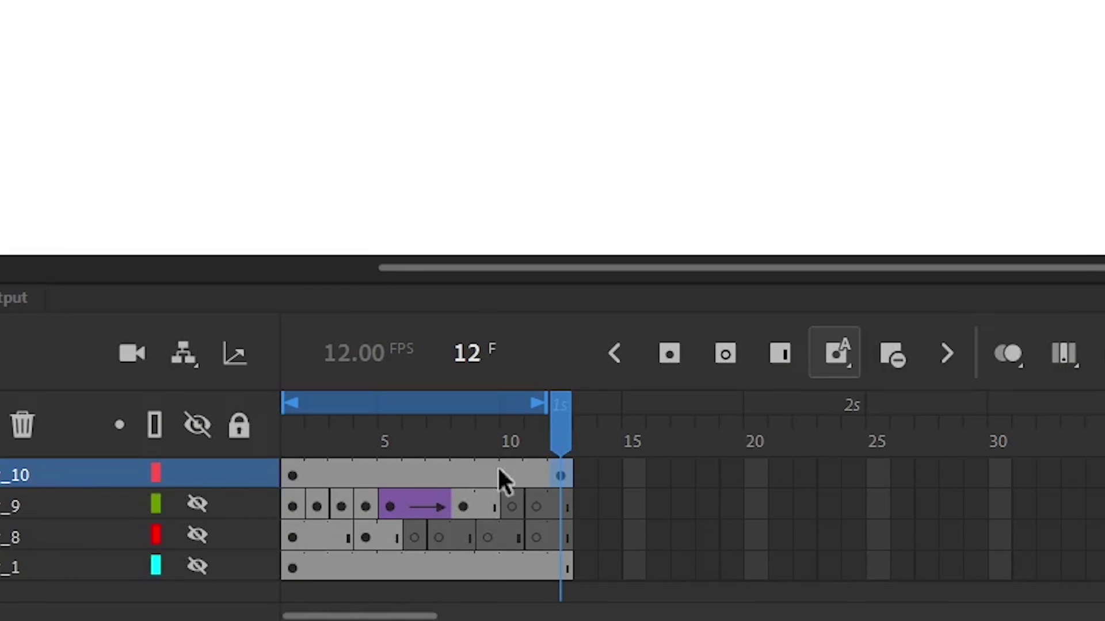
# Create a classic tween between the two keyframes on Layer_10 and scrub through it.
pyautogui.rightClick(498, 469)
pyautogui.click(429, 35)
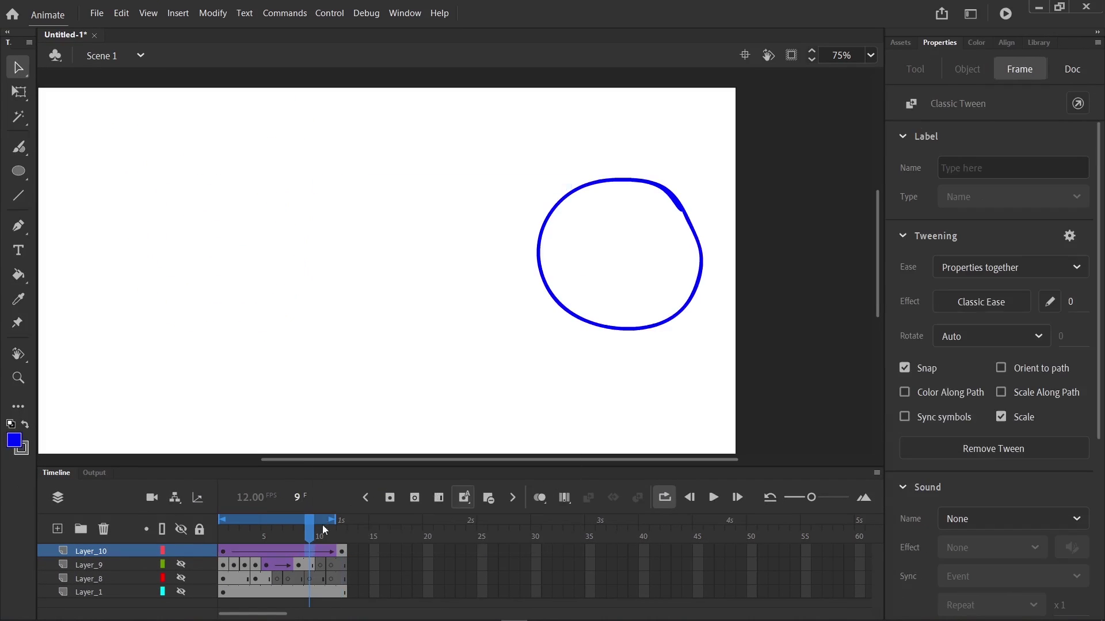
pyautogui.moveTo(308, 527); pyautogui.dragTo(266, 581)
# Turn on onion skinning and scrub the playhead across frames 4 to 6 of the Layer_10 tween.
pyautogui.click(540, 498)
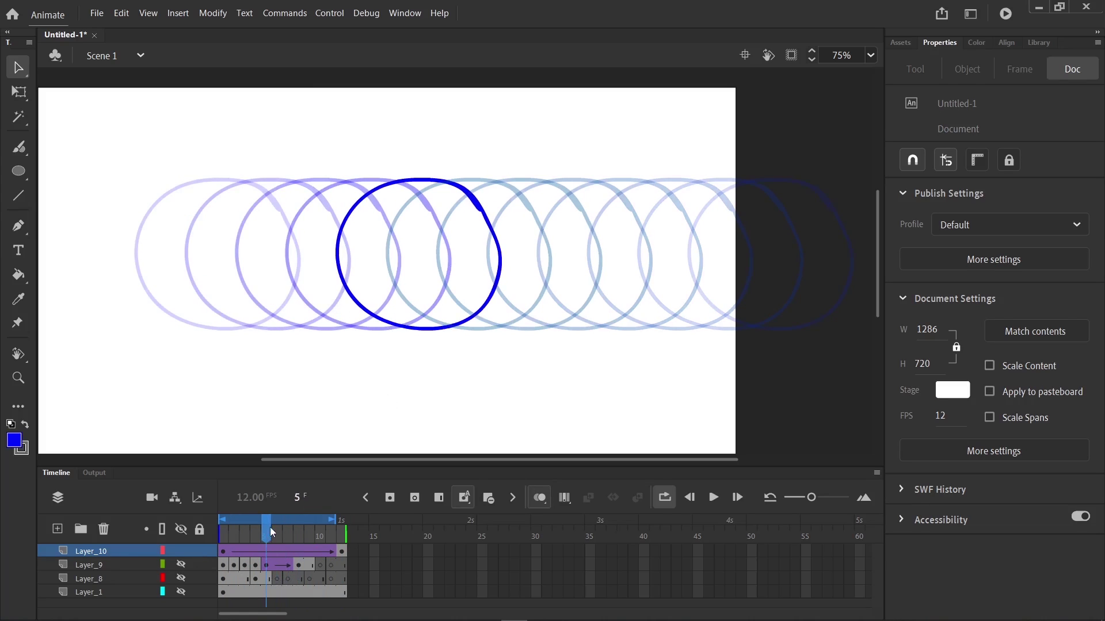
pyautogui.moveTo(270, 527); pyautogui.dragTo(277, 589)
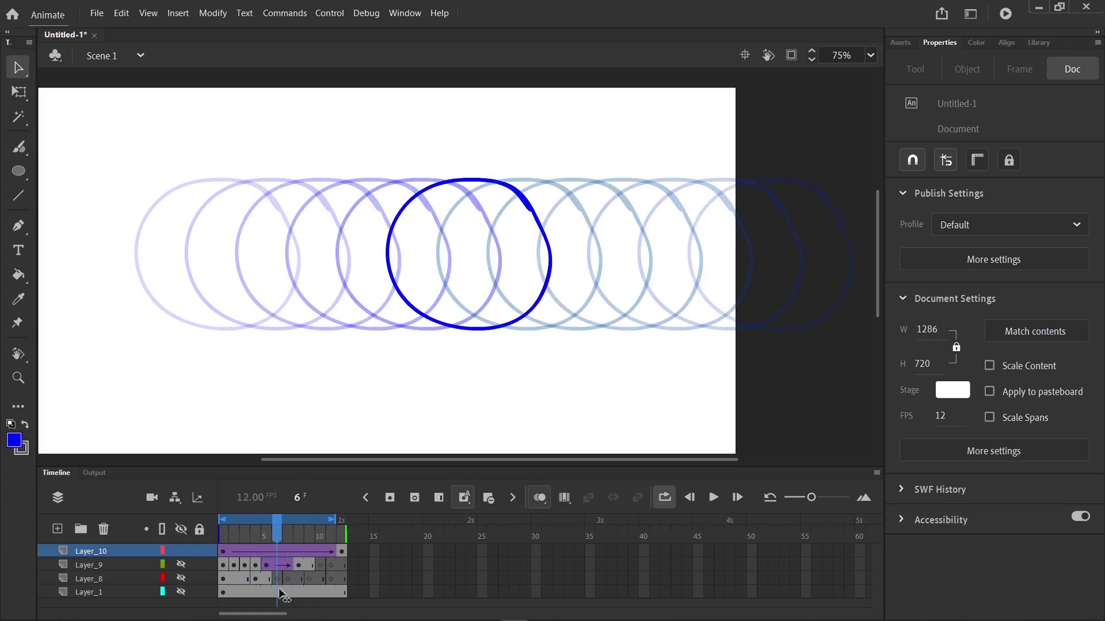
pyautogui.click(259, 552)
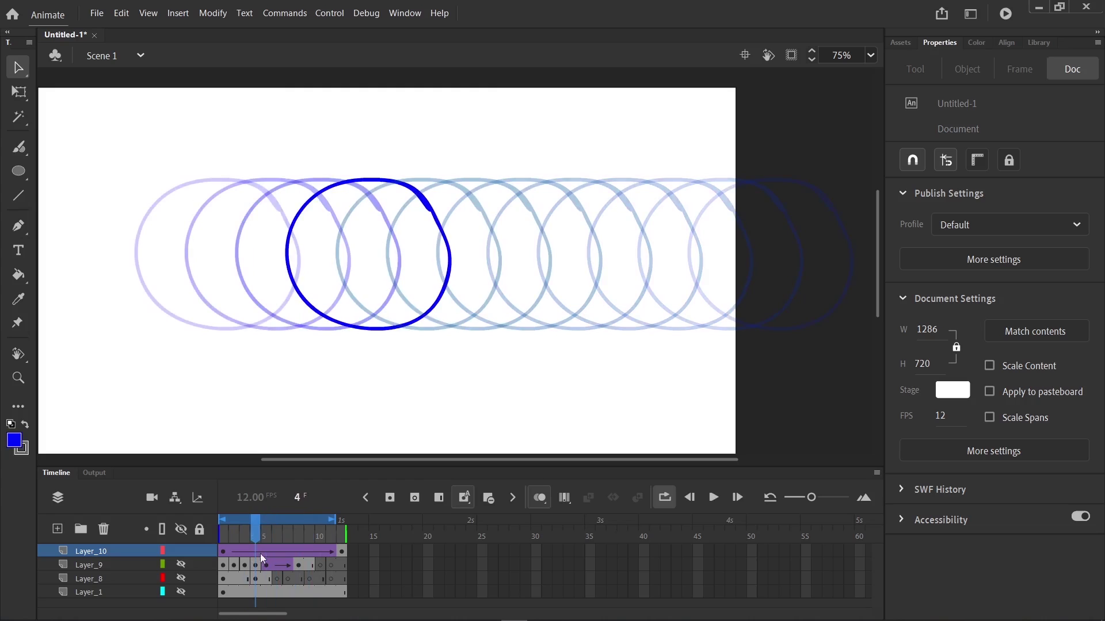
# Undo the classic tween on Layer_10 and create a motion tween on the same frame span.
pyautogui.hotkey('ctrl', 'z')
pyautogui.rightClick(260, 550)
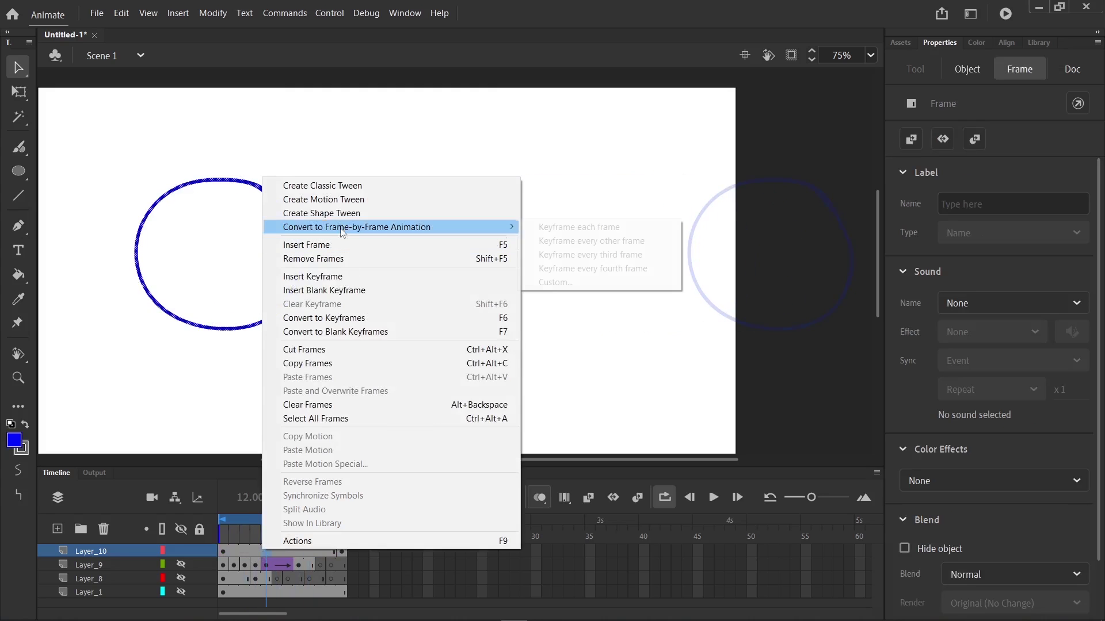
pyautogui.click(345, 199)
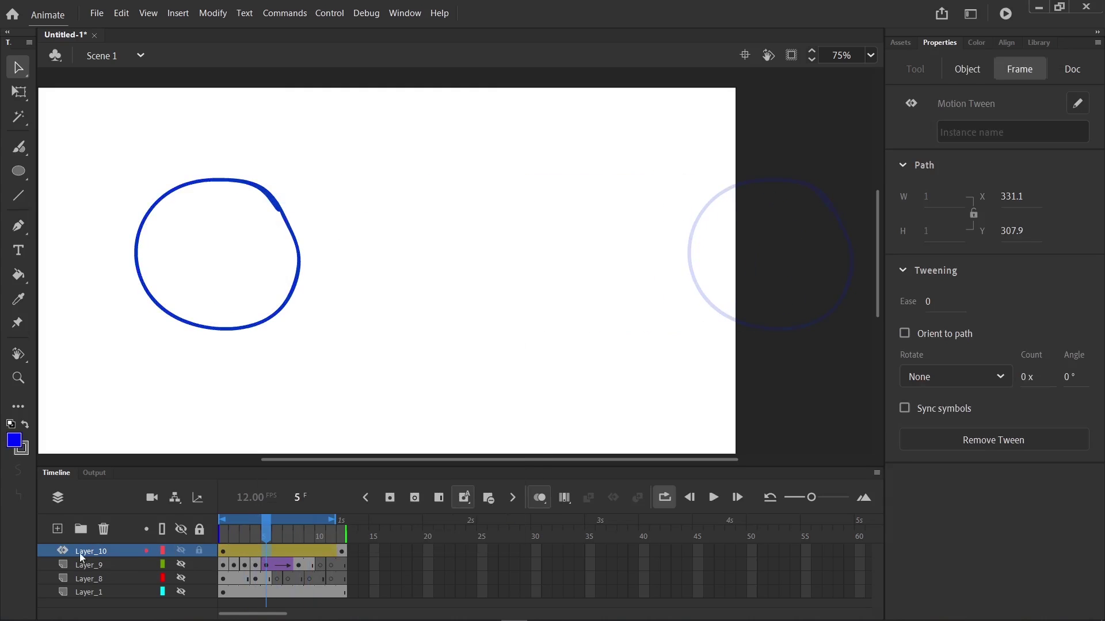
# In the Layer_10 motion tween, move the circle right to about X 249 at frame 8 and farther right at frame 10.
pyautogui.moveTo(264, 538); pyautogui.dragTo(295, 538)
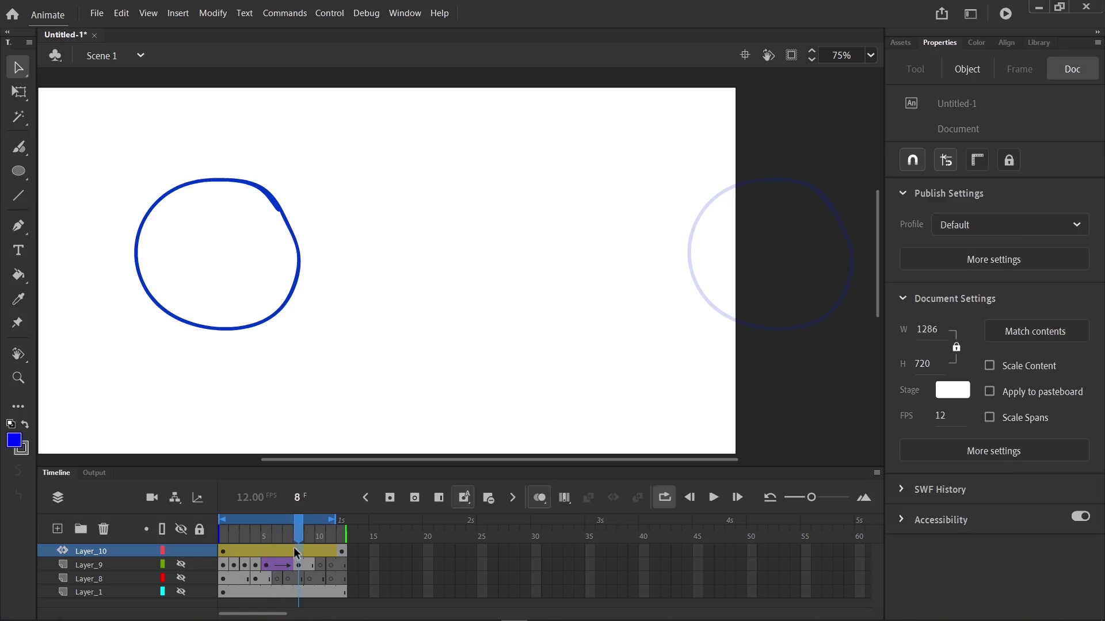
pyautogui.moveTo(293, 312); pyautogui.dragTo(323, 309)
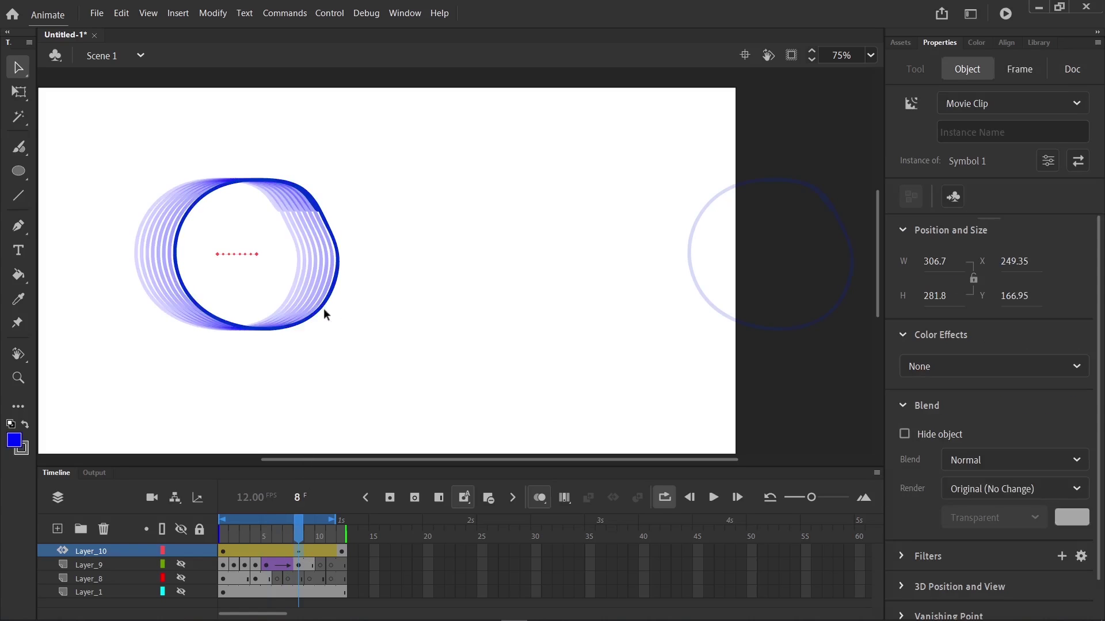
pyautogui.click(298, 537)
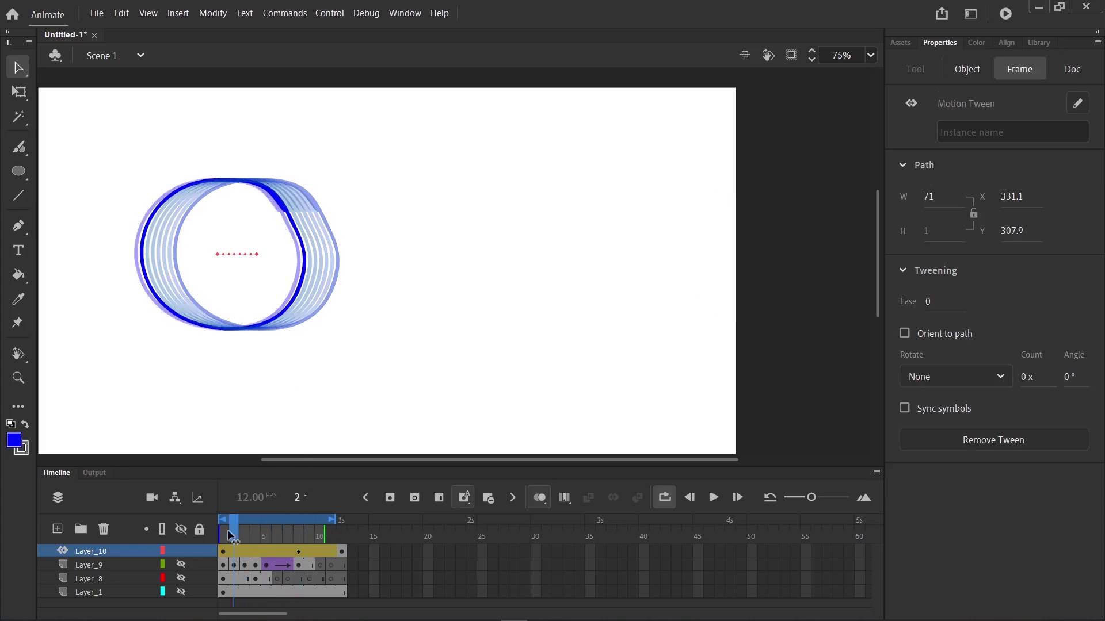
pyautogui.moveTo(304, 541); pyautogui.dragTo(320, 541)
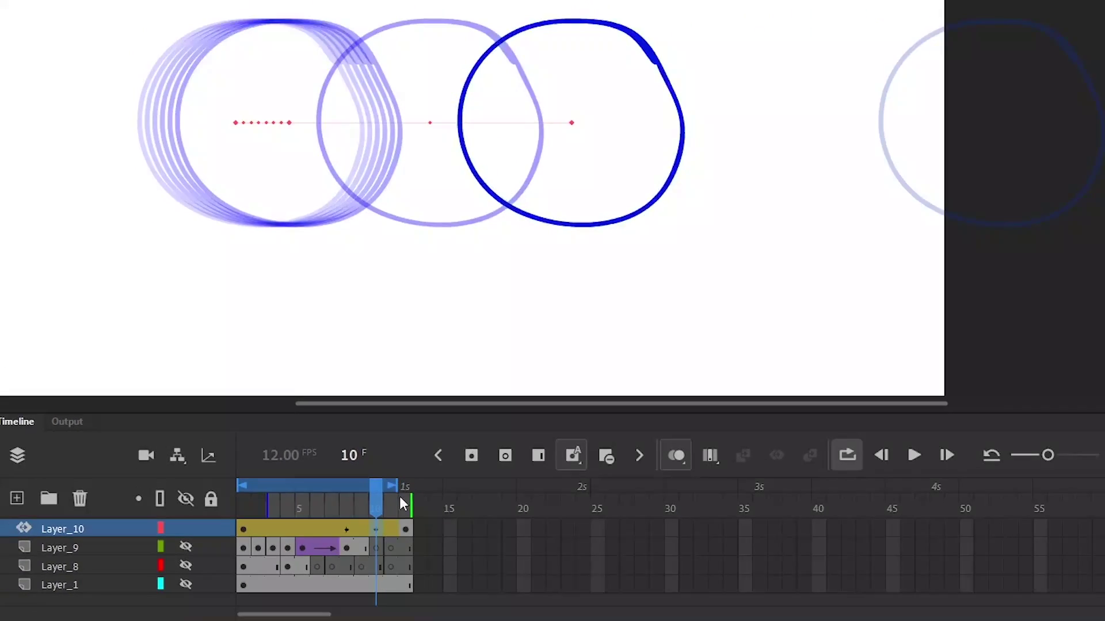
pyautogui.moveTo(511, 441); pyautogui.dragTo(592, 469)
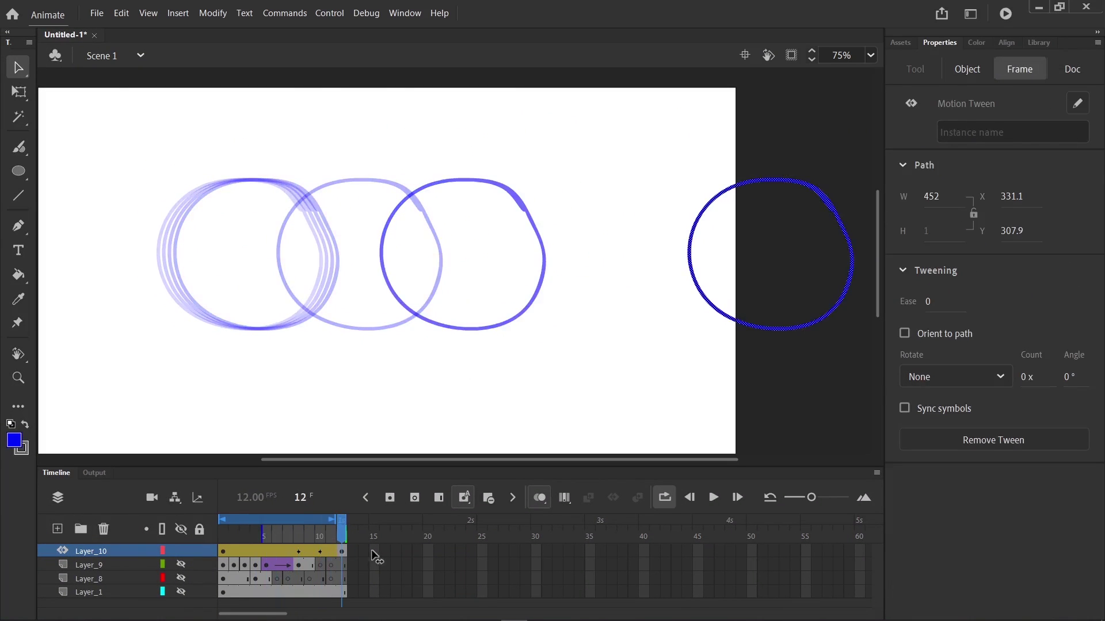
pyautogui.click(332, 557)
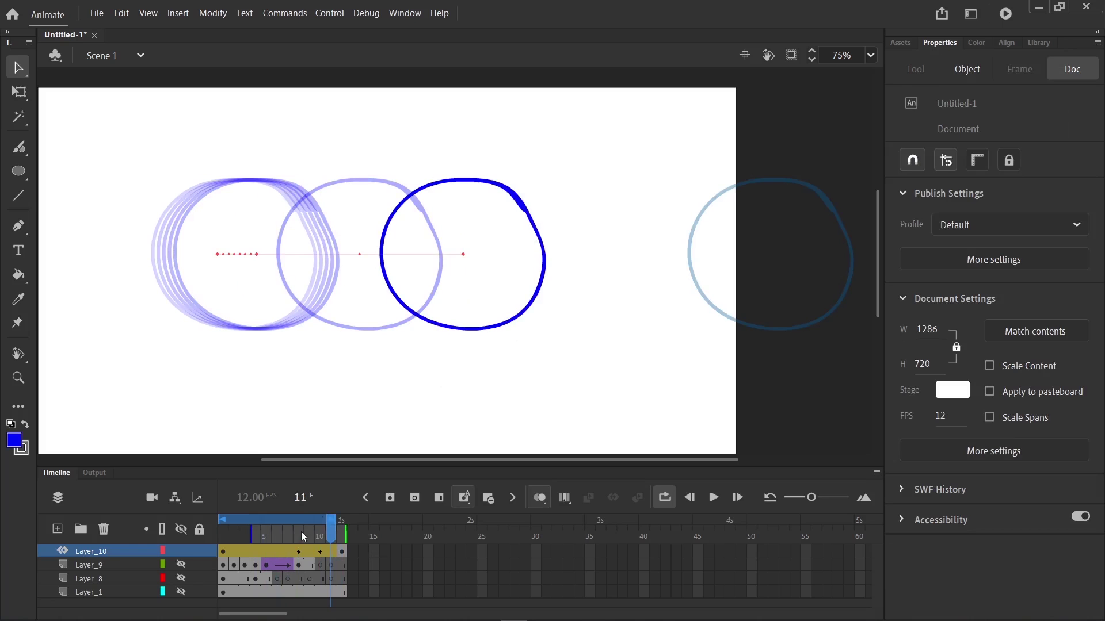
# Move the motion tween's property keyframes from frames 8 and 10 to frames 4 and 6.
pyautogui.moveTo(299, 551); pyautogui.dragTo(258, 551)
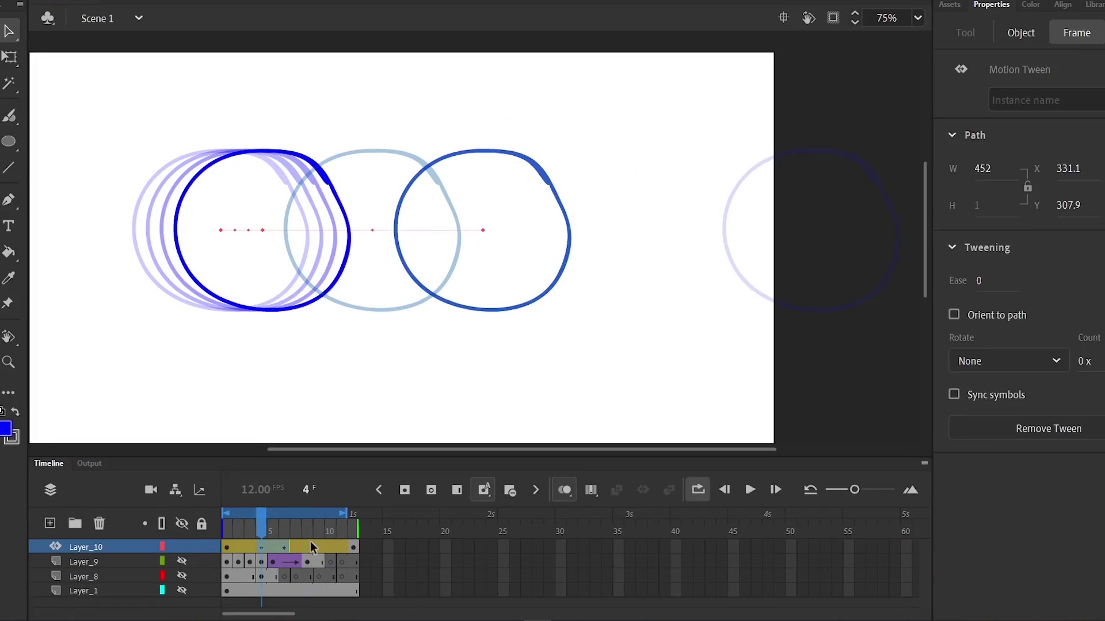
pyautogui.click(463, 475)
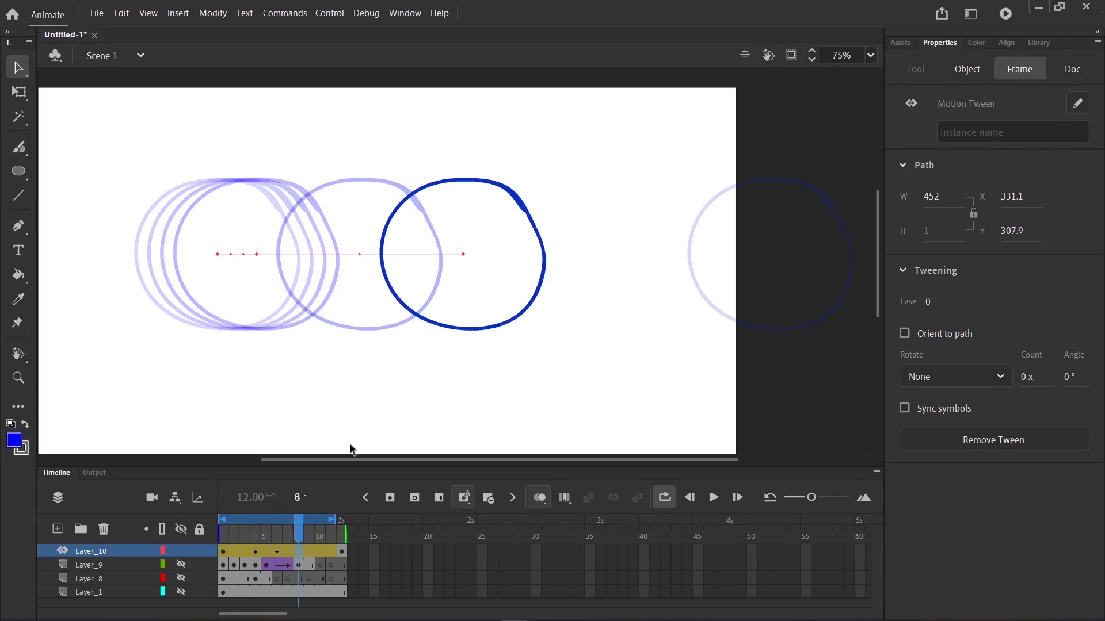
# Move the tweened circle right to about X 745 at frame 8, and farther right at frame 9.
pyautogui.click(469, 329)
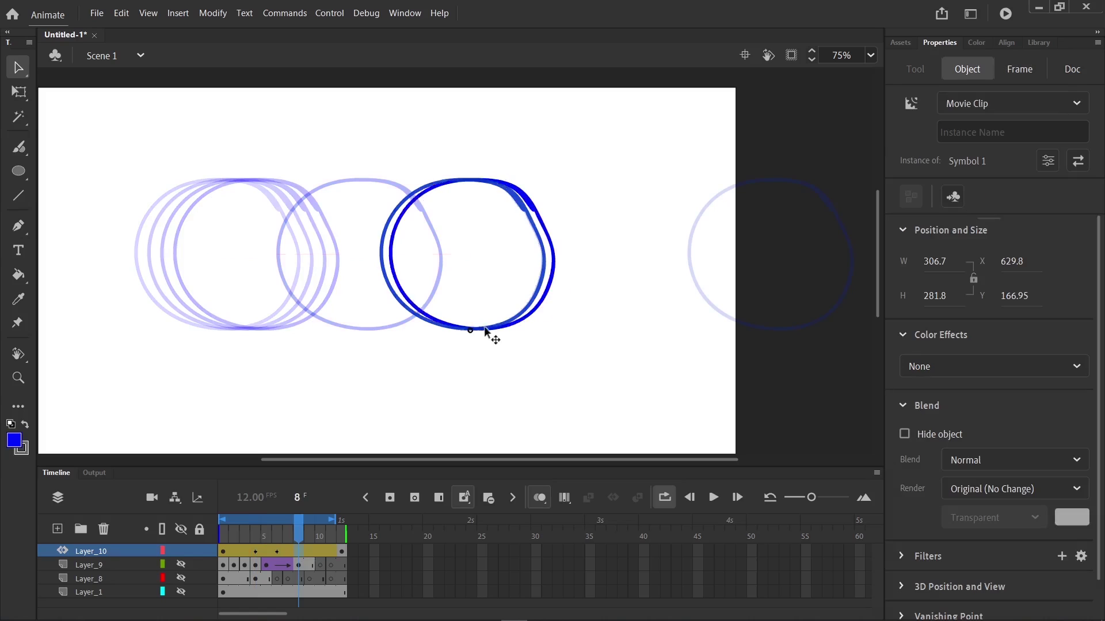
pyautogui.moveTo(484, 326); pyautogui.dragTo(531, 328)
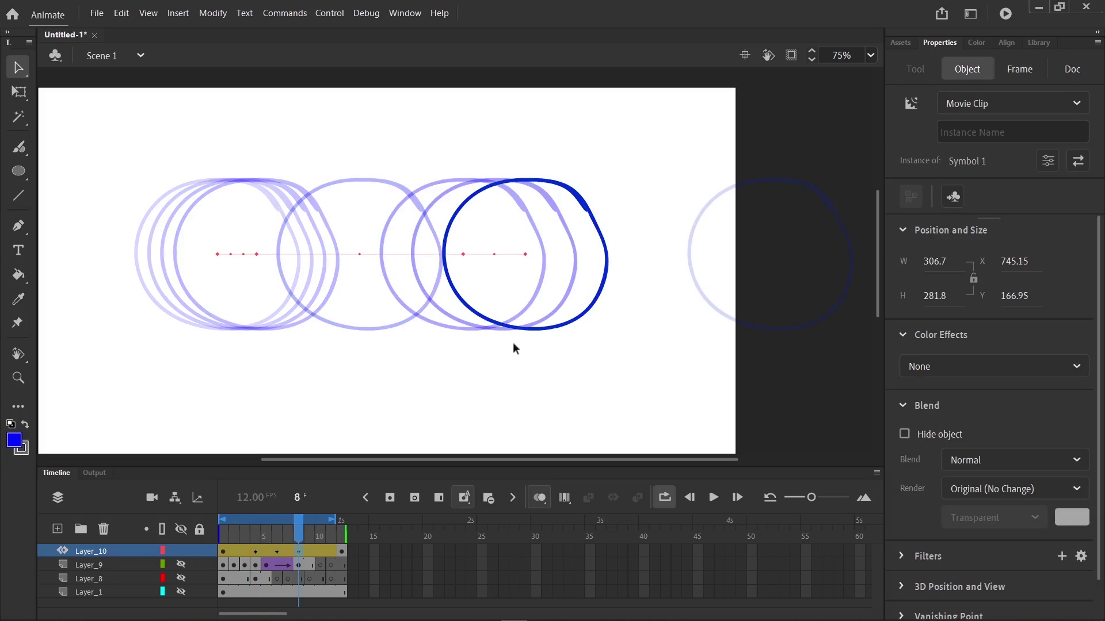
pyautogui.click(307, 551)
pyautogui.moveTo(529, 332); pyautogui.dragTo(564, 344)
pyautogui.click(481, 364)
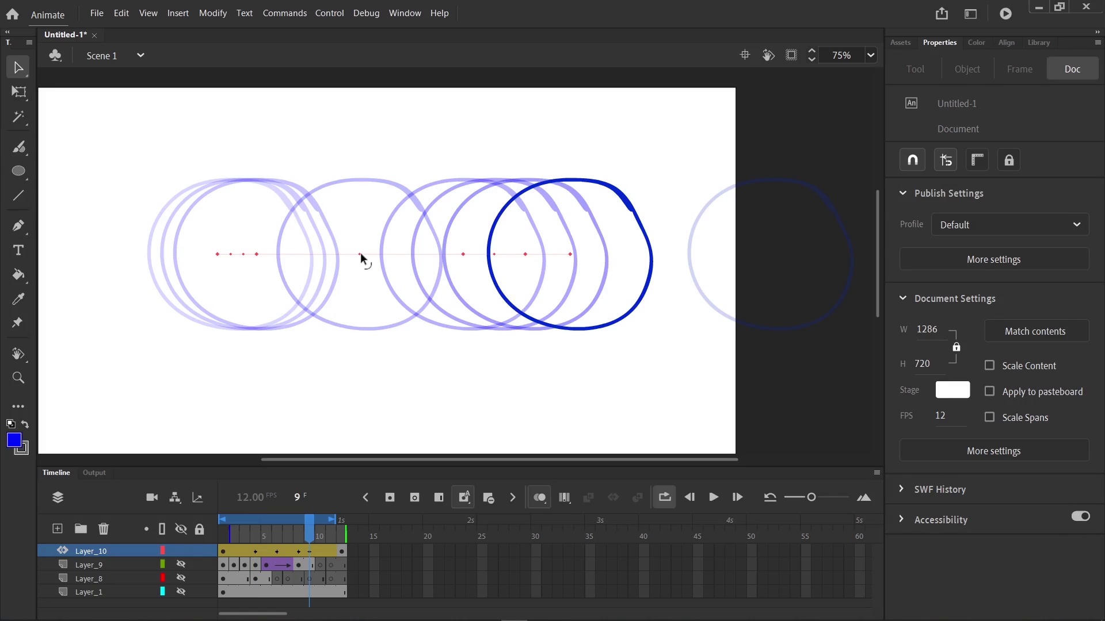
# Reshape the motion path into an upward arc by raising its points between the frame 4 and frame 9 positions.
pyautogui.moveTo(360, 253); pyautogui.dragTo(371, 181)
pyautogui.moveTo(462, 254); pyautogui.dragTo(467, 209)
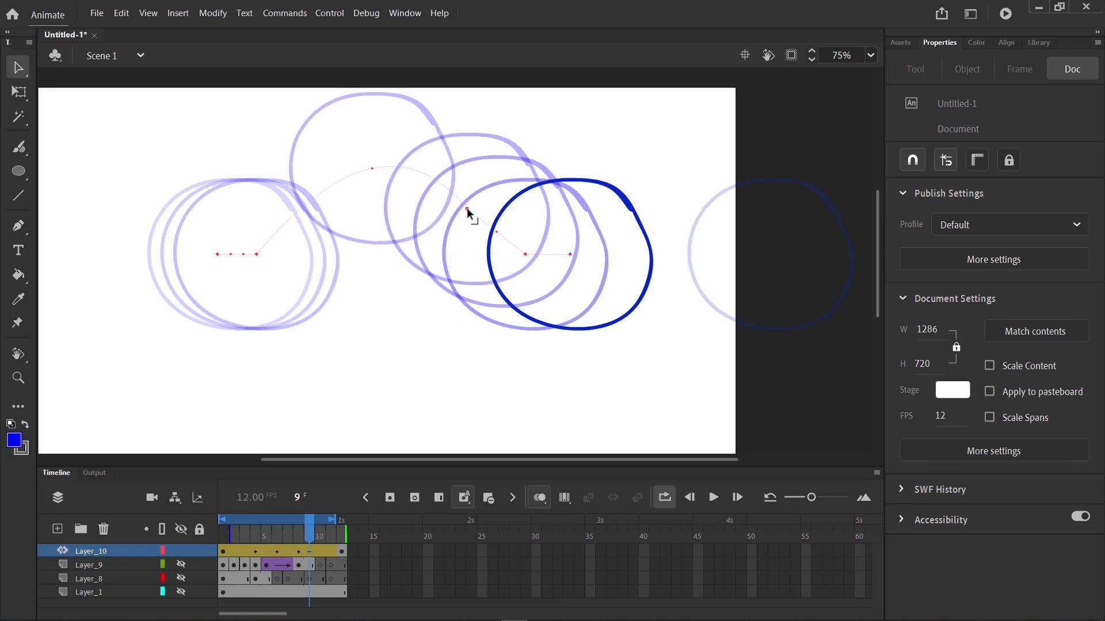
pyautogui.moveTo(525, 253); pyautogui.dragTo(533, 233)
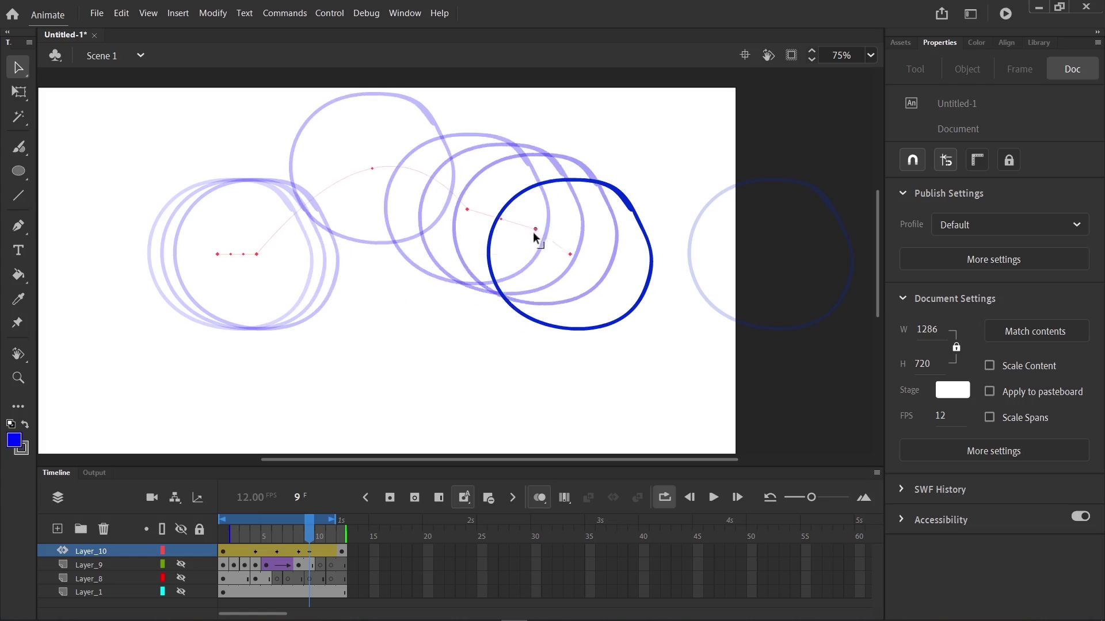
pyautogui.moveTo(468, 209); pyautogui.dragTo(471, 194)
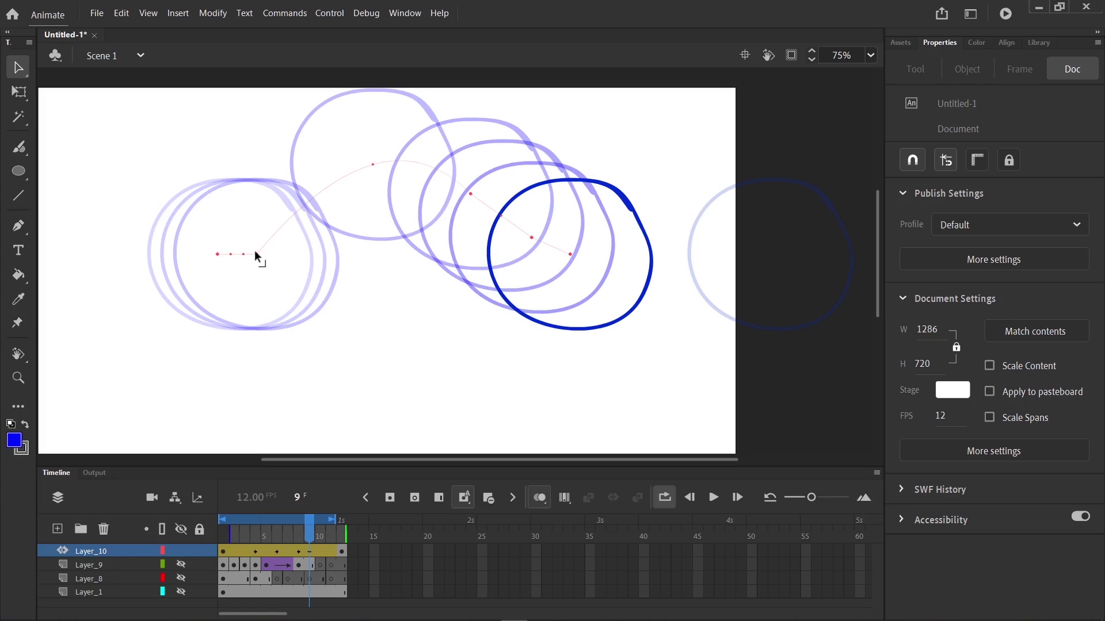
# Raise the motion path's frame 4 point above the starting position and play the Layer_10 animation from frame 1.
pyautogui.moveTo(254, 253); pyautogui.dragTo(249, 226)
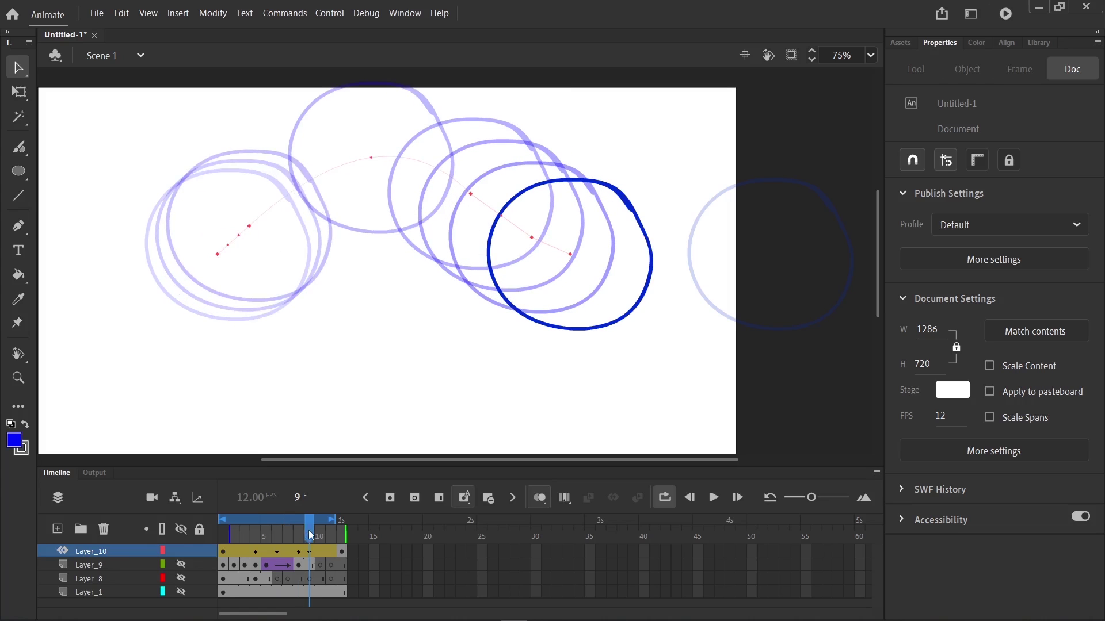
pyautogui.moveTo(309, 530); pyautogui.dragTo(213, 534)
pyautogui.click(713, 498)
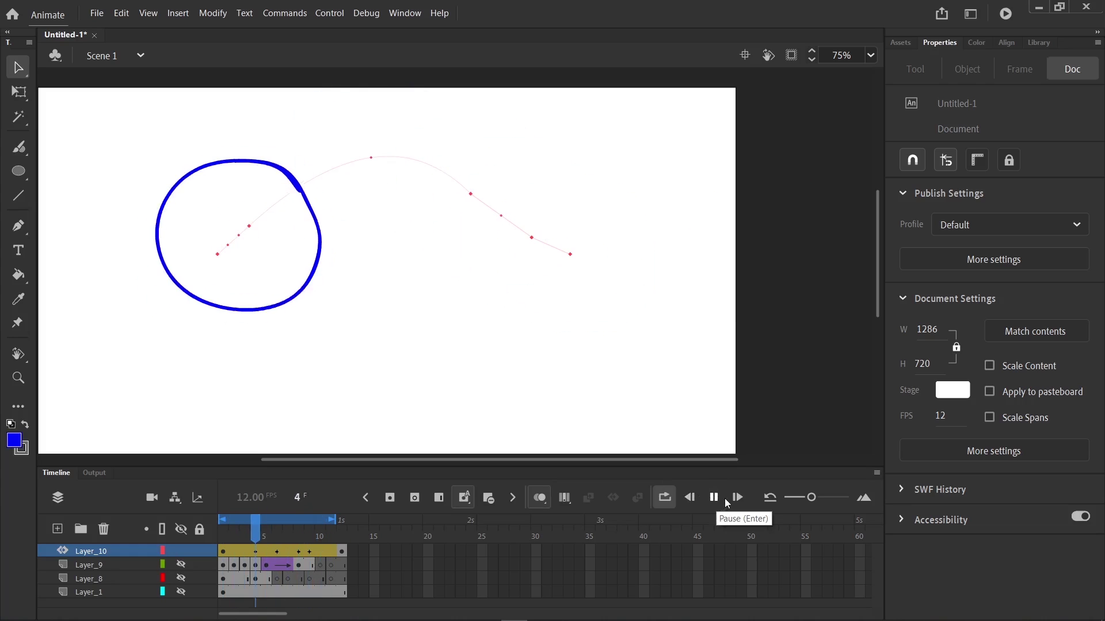
pyautogui.click(714, 498)
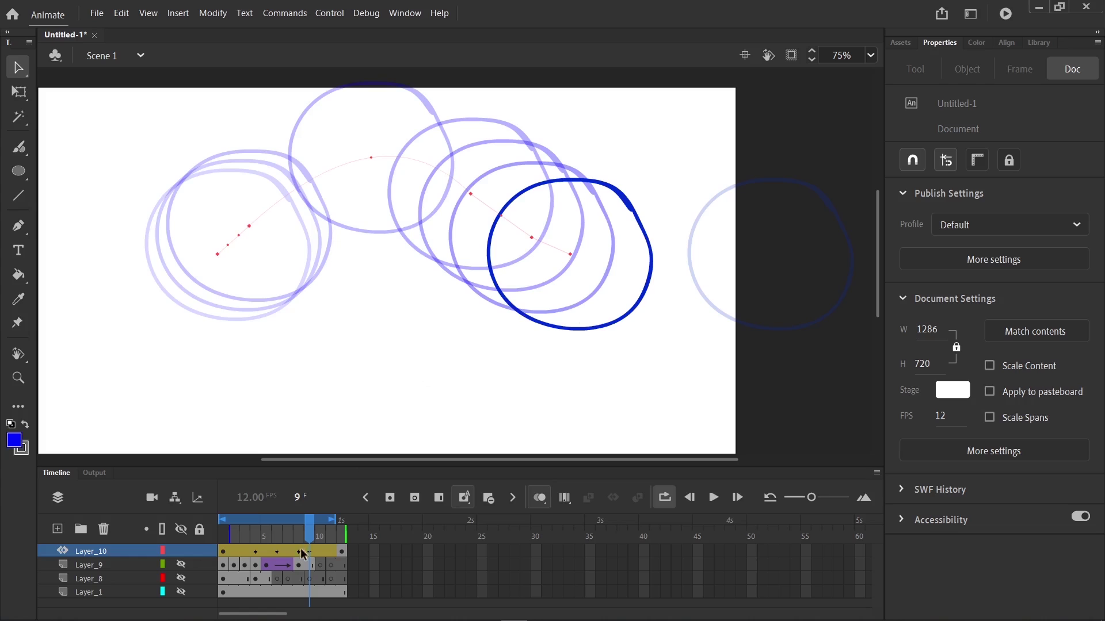
# Undo the motion path and property keyframe edits on Layer_10, including the creation of its motion tween.
pyautogui.hotkey('ctrl', 'z')
pyautogui.hotkey('ctrl', 'z')
pyautogui.hotkey('ctrl', 'z')
pyautogui.hotkey('ctrl', 'z')
pyautogui.hotkey('ctrl', 'z')
pyautogui.hotkey('ctrl', 'z')
pyautogui.hotkey('ctrl', 'z')
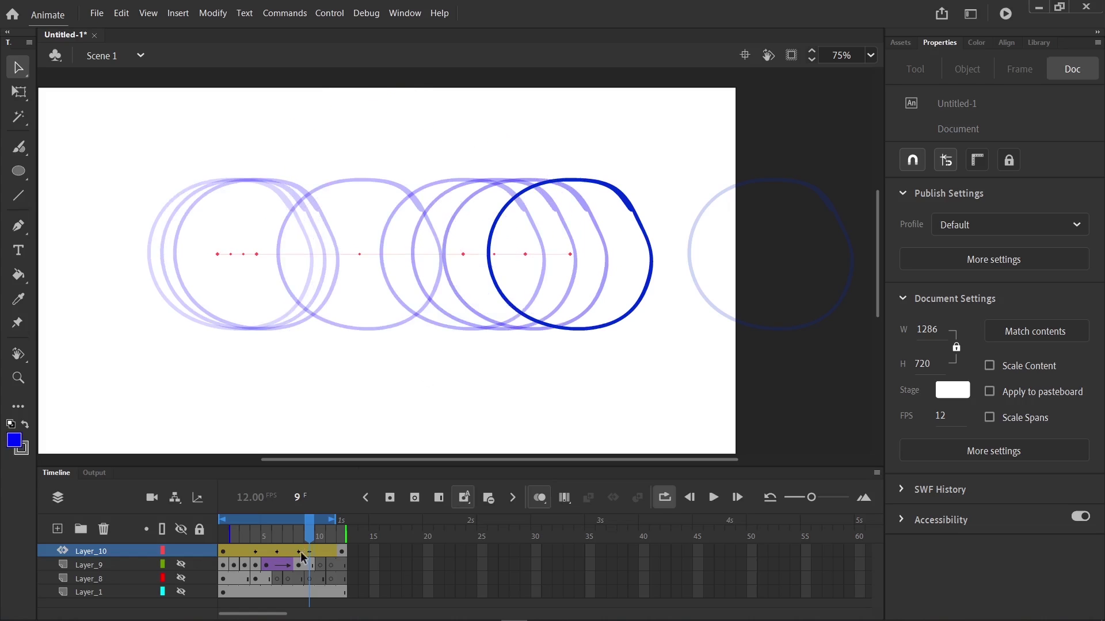
pyautogui.hotkey('ctrl', 'z')
pyautogui.hotkey('ctrl', 'z')
pyautogui.hotkey('ctrl', 'z')
pyautogui.hotkey('ctrl', 'z')
pyautogui.hotkey('ctrl', 'z')
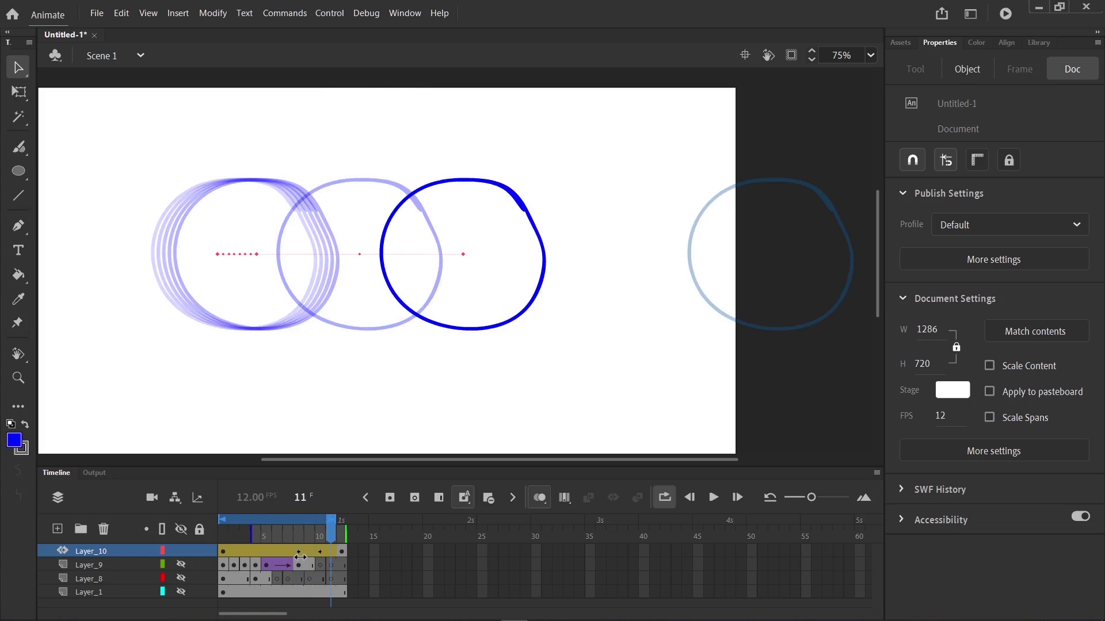
pyautogui.hotkey('ctrl', 'z')
pyautogui.hotkey('ctrl', 'z')
pyautogui.hotkey('ctrl', 'z')
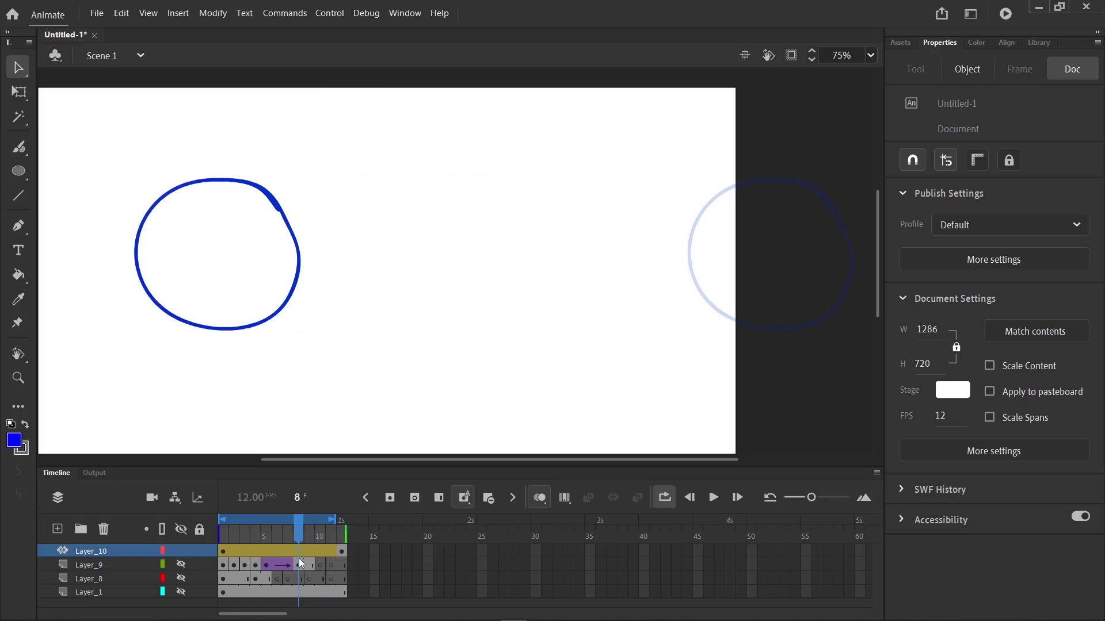
pyautogui.hotkey('ctrl', 'z')
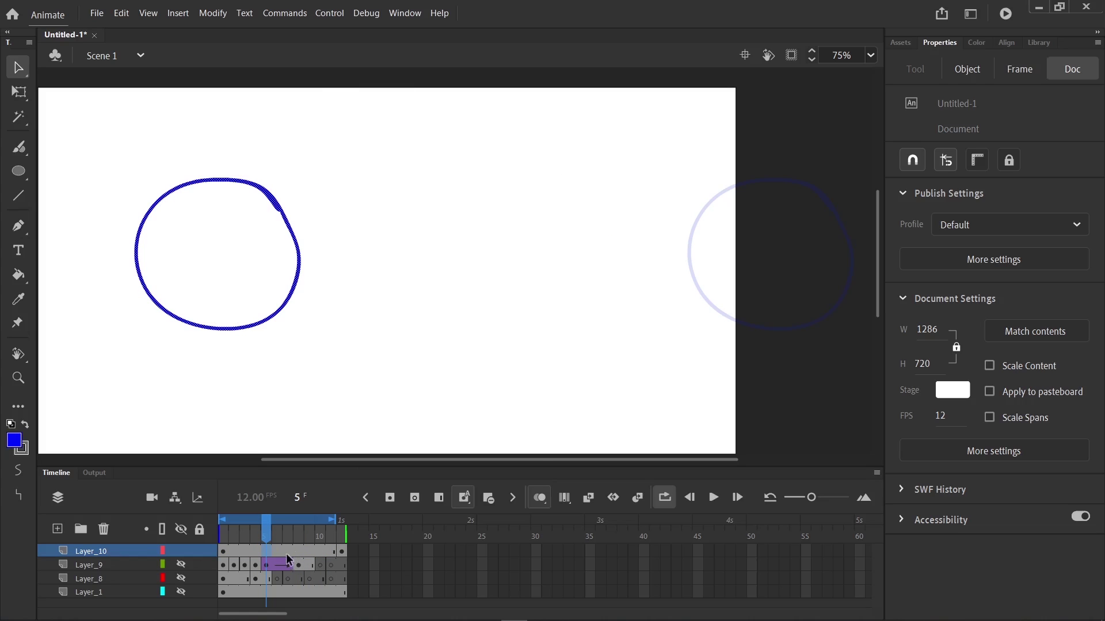
pyautogui.rightClick(287, 554)
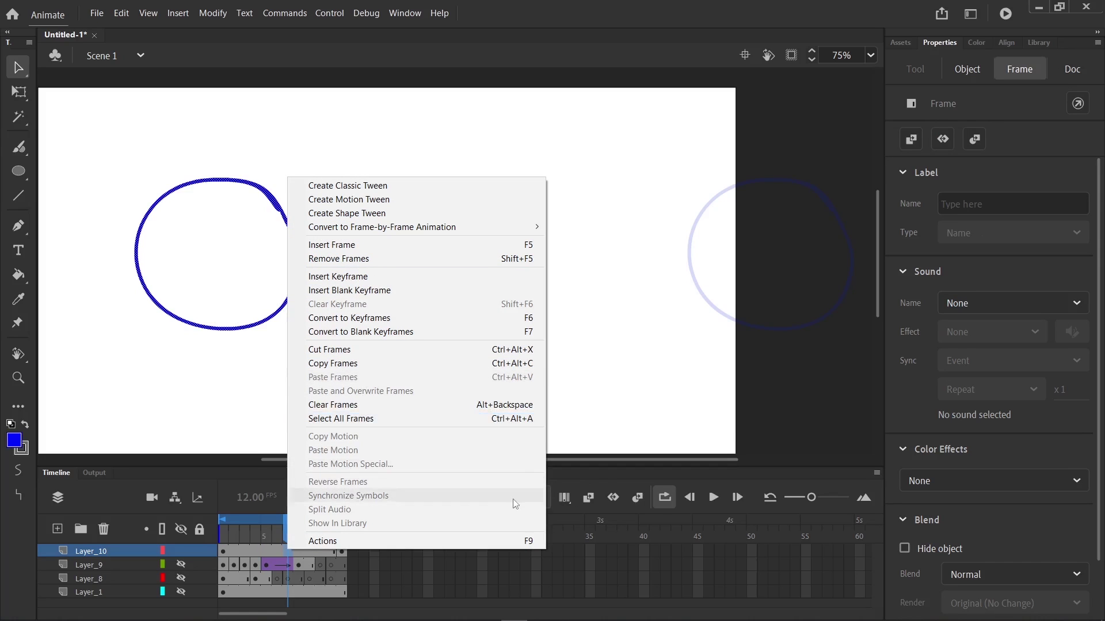
pyautogui.click(702, 260)
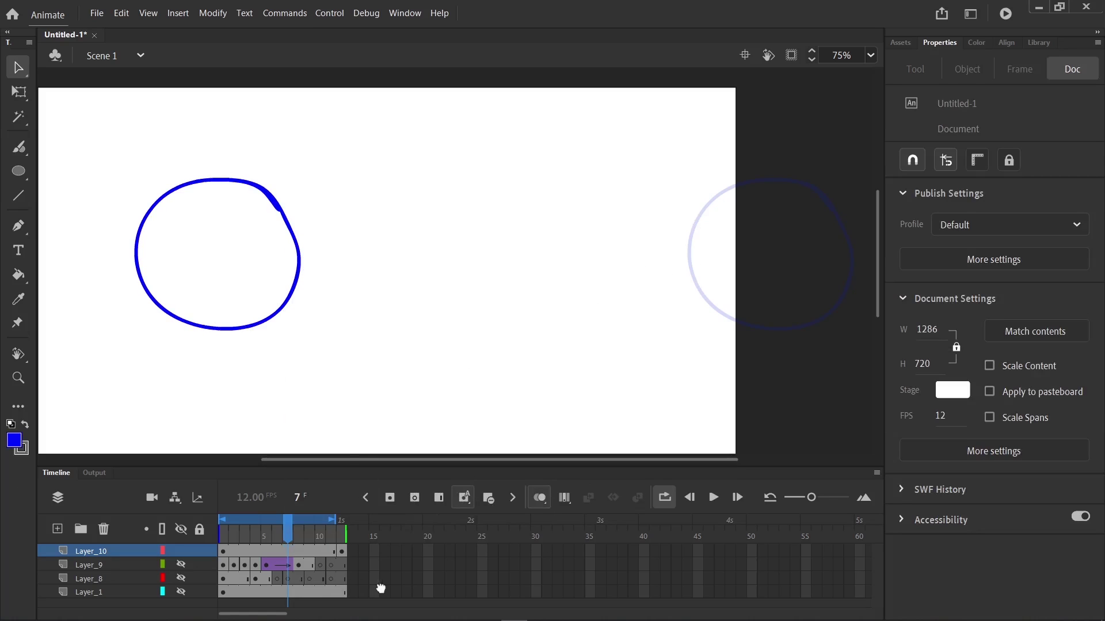
pyautogui.moveTo(348, 377); pyautogui.dragTo(349, 347)
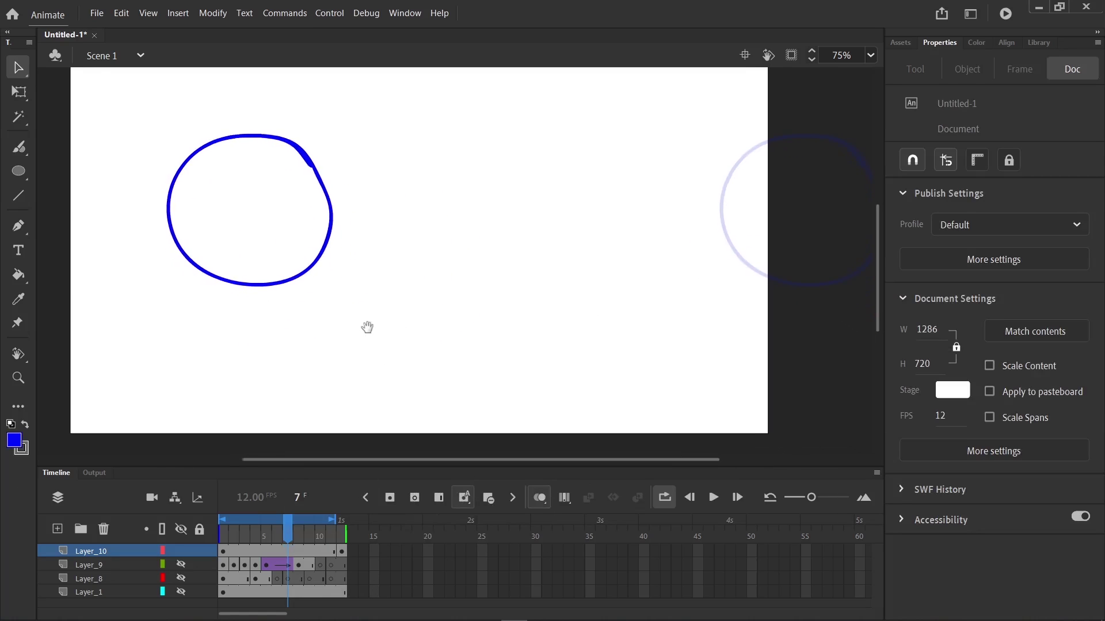
# Hide Layer_10, show Layer_1, and turn off onion skinning and loop playback with the playhead at frame 1.
pyautogui.click(180, 550)
pyautogui.click(183, 594)
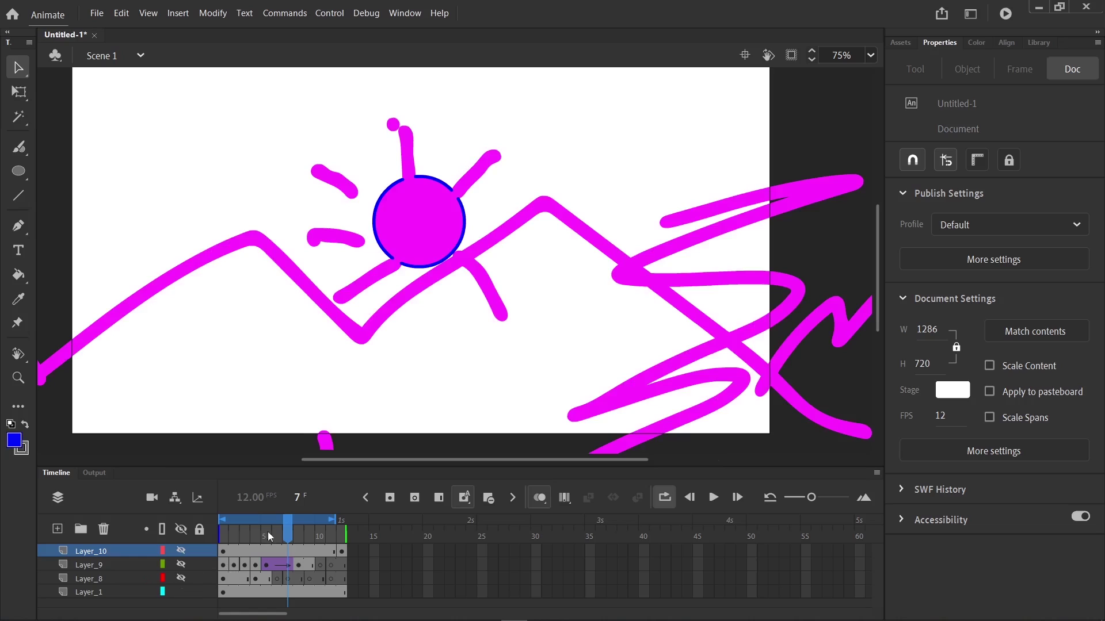
pyautogui.moveTo(278, 534); pyautogui.dragTo(201, 531)
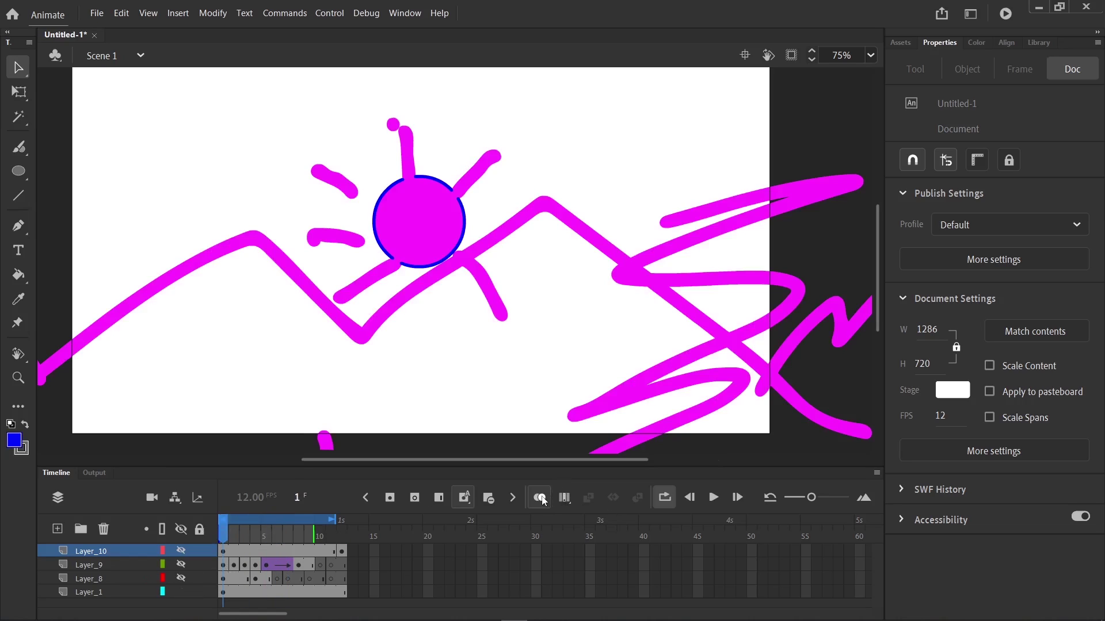
pyautogui.click(664, 501)
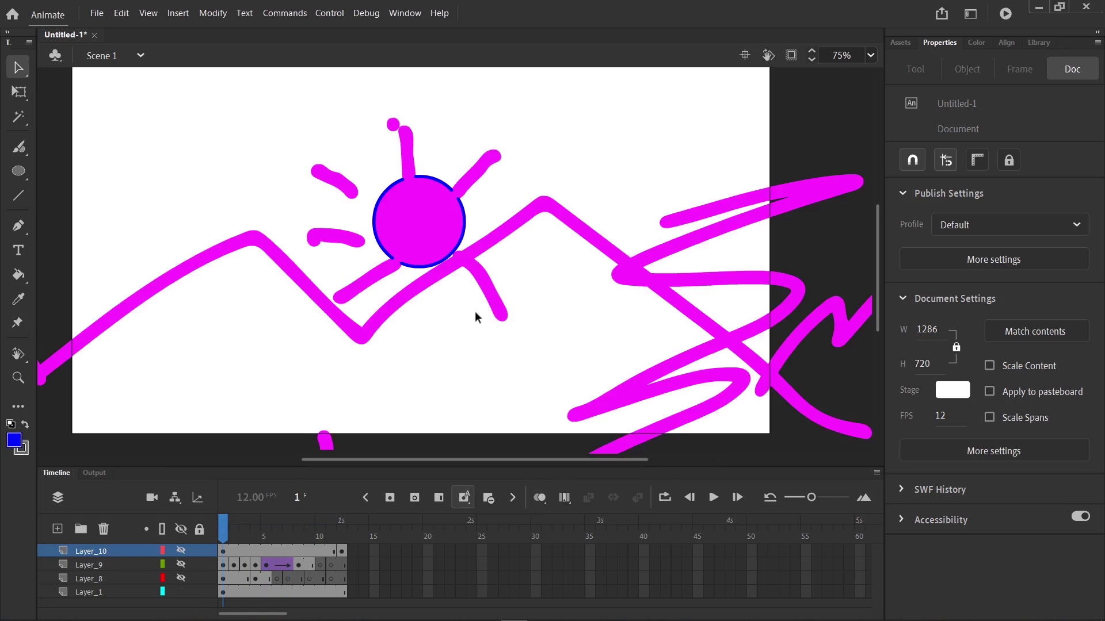
# Activate the Camera tool to add a camera layer to the scene.
pyautogui.scroll(-2, 471, 322)
pyautogui.scroll(1, 465, 334)
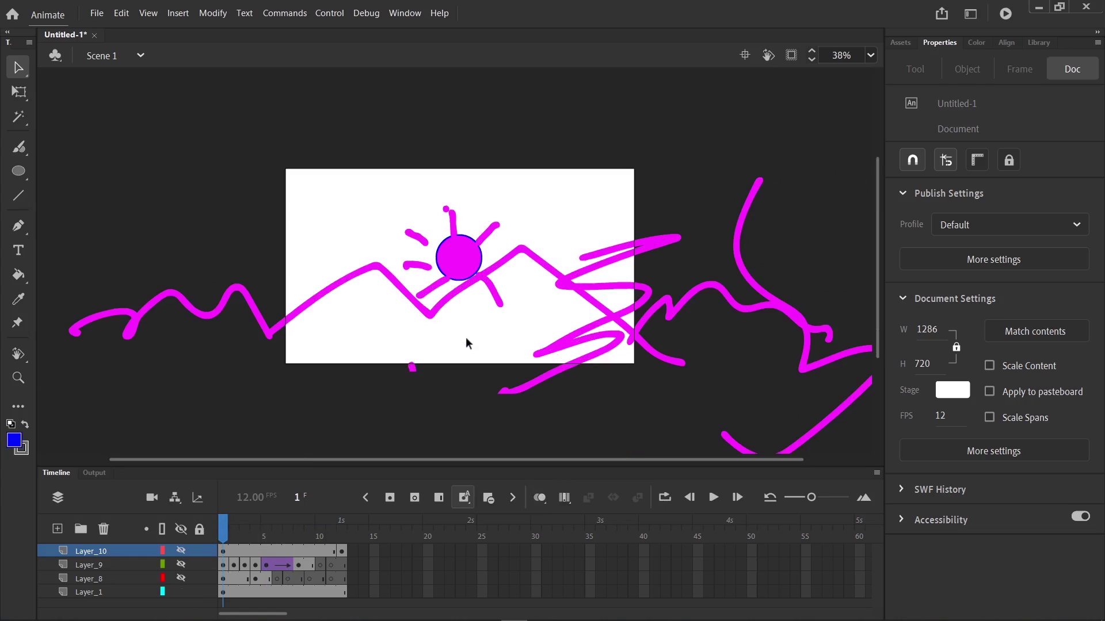
pyautogui.press('c')
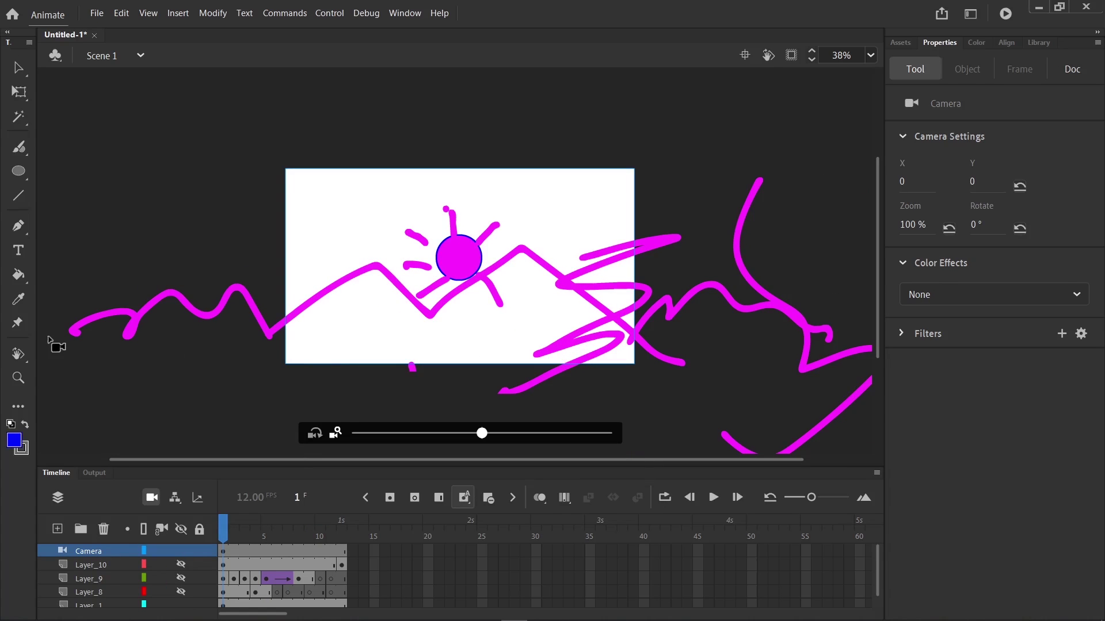
pyautogui.click(16, 355)
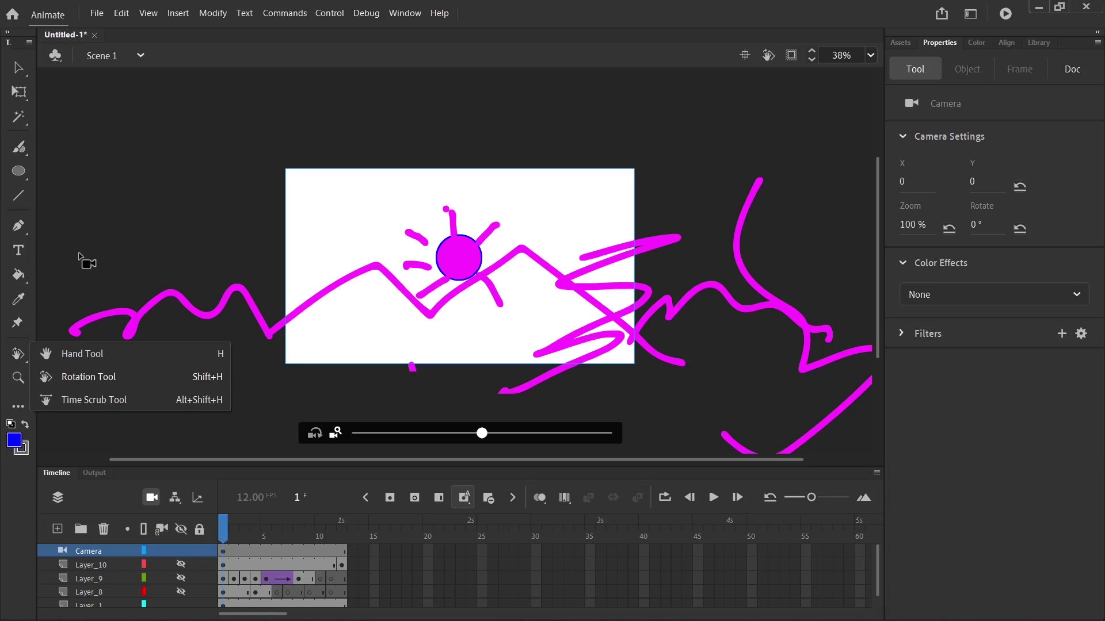
pyautogui.click(435, 391)
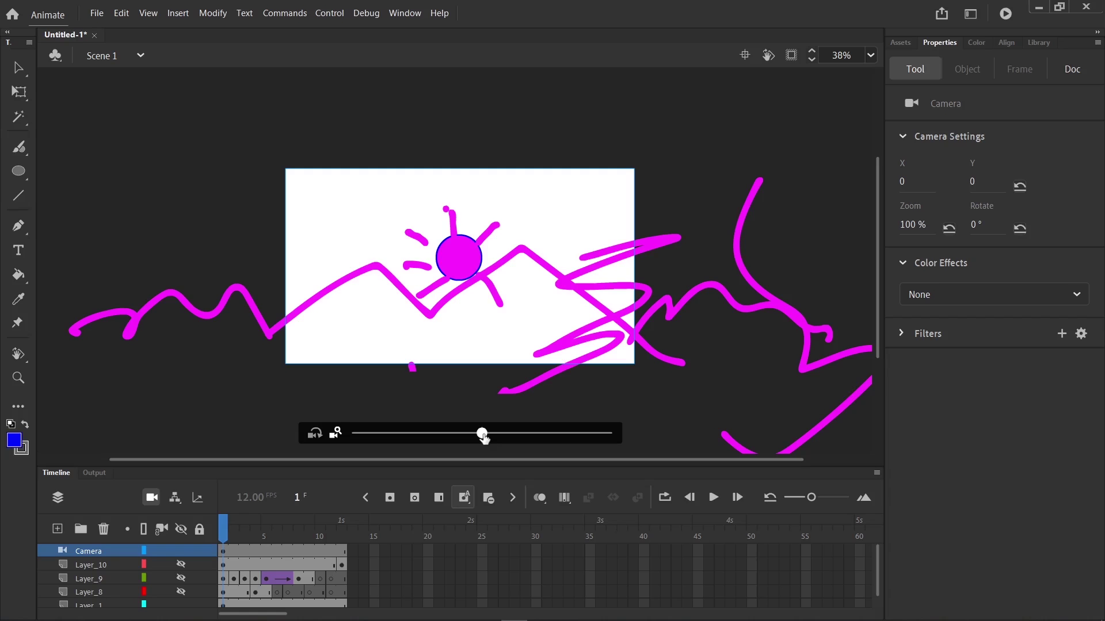
# Try zooming the camera in, bring its zoom back to about 99%, and rotate it to about 5°.
pyautogui.moveTo(489, 439)
pyautogui.mouseDown()
pyautogui.moveTo(616, 446)
pyautogui.moveTo(352, 438)
pyautogui.moveTo(638, 434)
pyautogui.moveTo(373, 435)
pyautogui.moveTo(613, 433)
pyautogui.moveTo(377, 436)
pyautogui.moveTo(555, 426)
pyautogui.moveTo(481, 433)
pyautogui.mouseUp()
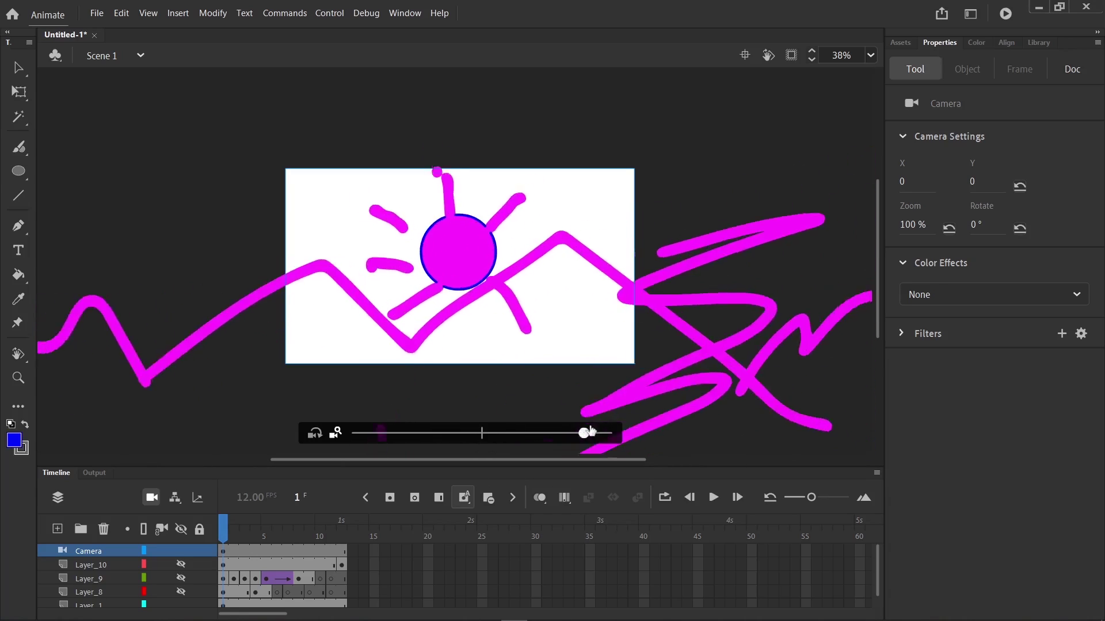
pyautogui.moveTo(591, 432); pyautogui.dragTo(455, 443)
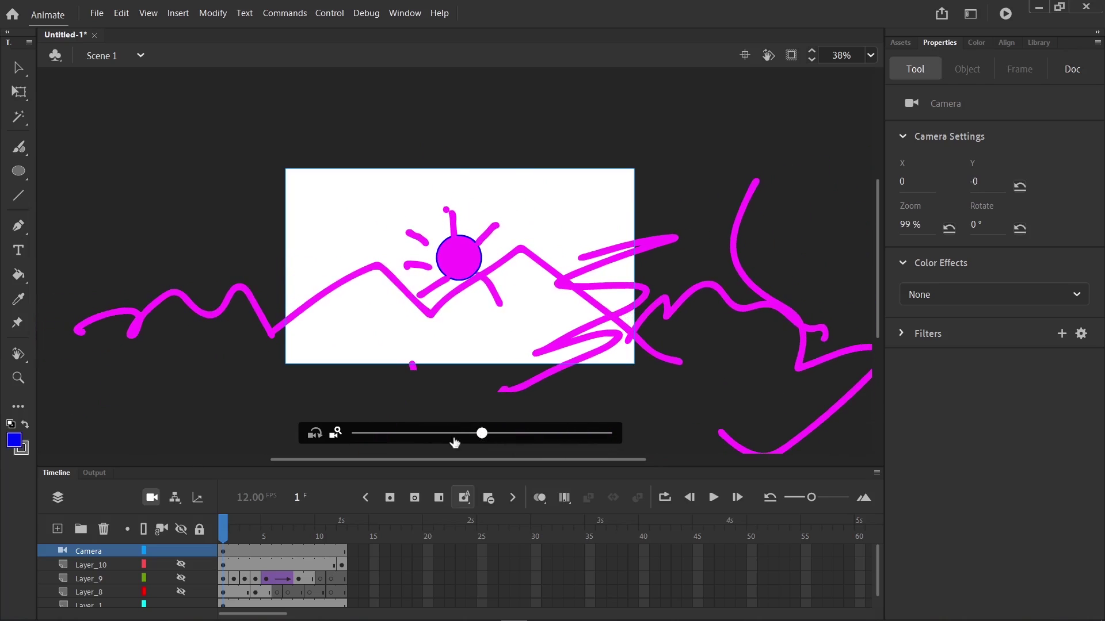
pyautogui.click(315, 435)
pyautogui.moveTo(497, 437); pyautogui.dragTo(460, 433)
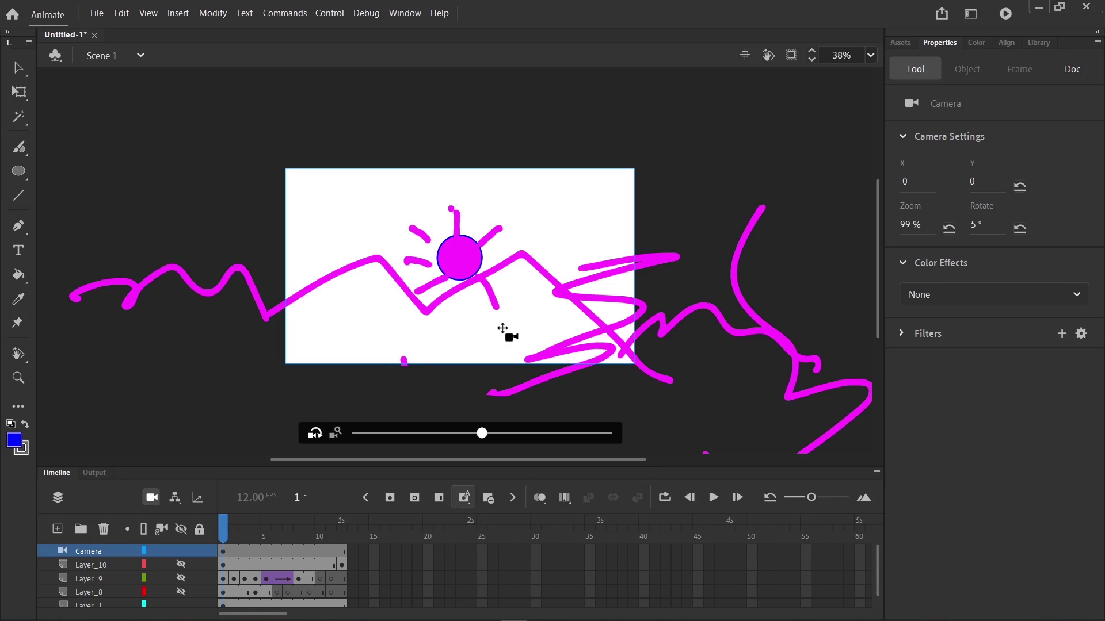
# Move the camera to about X 236, Y 581 at frame 1 and about X 247, Y -432 at frame 12.
pyautogui.moveTo(502, 331); pyautogui.dragTo(435, 169)
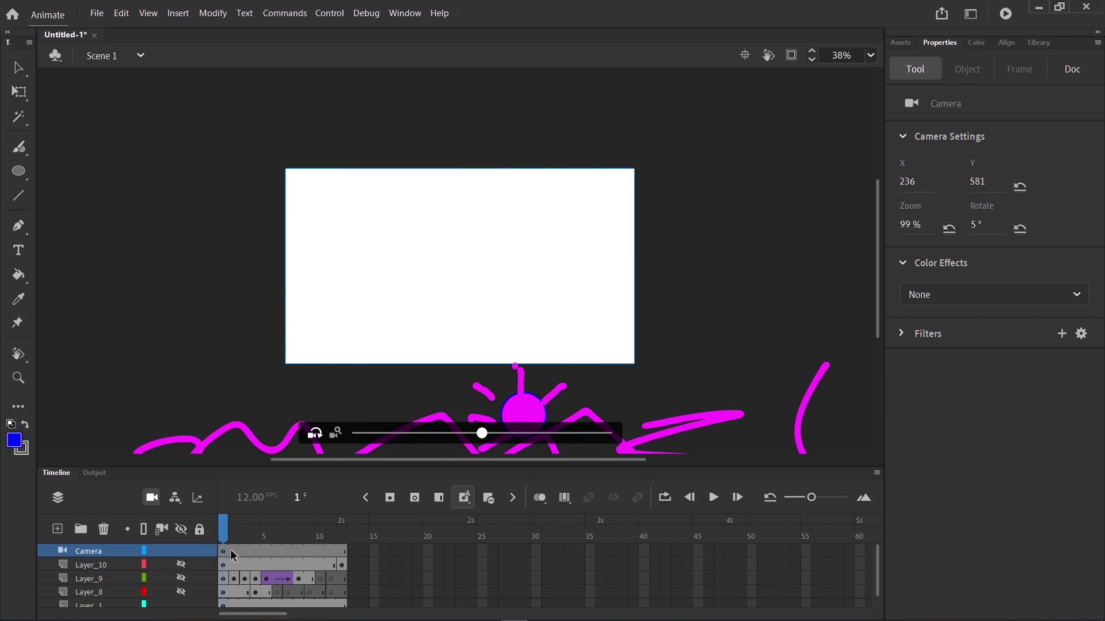
pyautogui.click(341, 550)
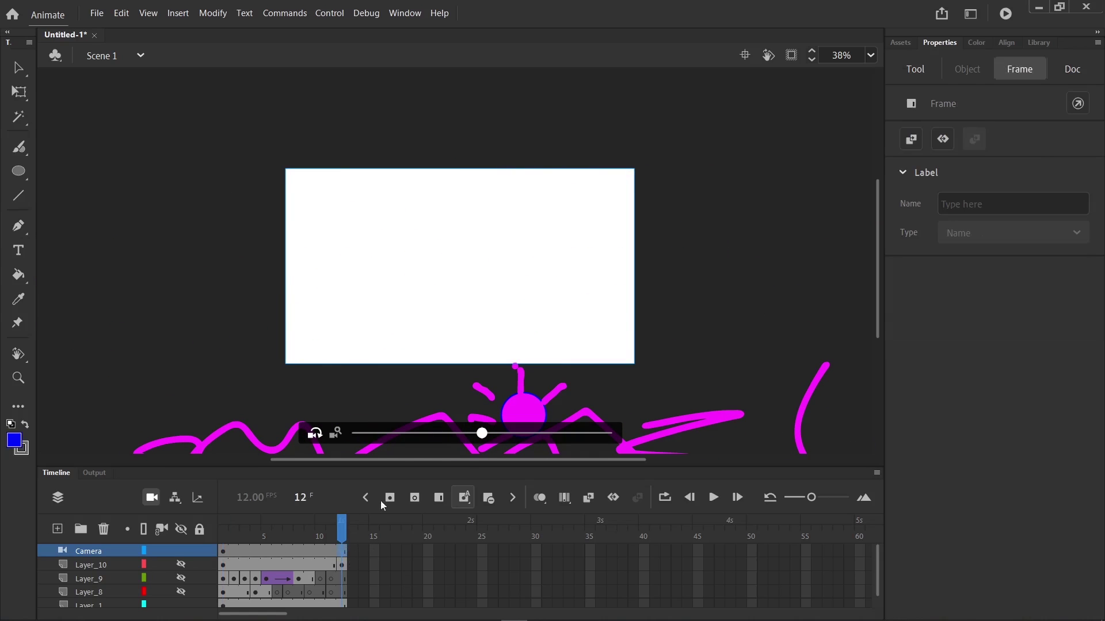
pyautogui.moveTo(521, 340); pyautogui.dragTo(518, 611)
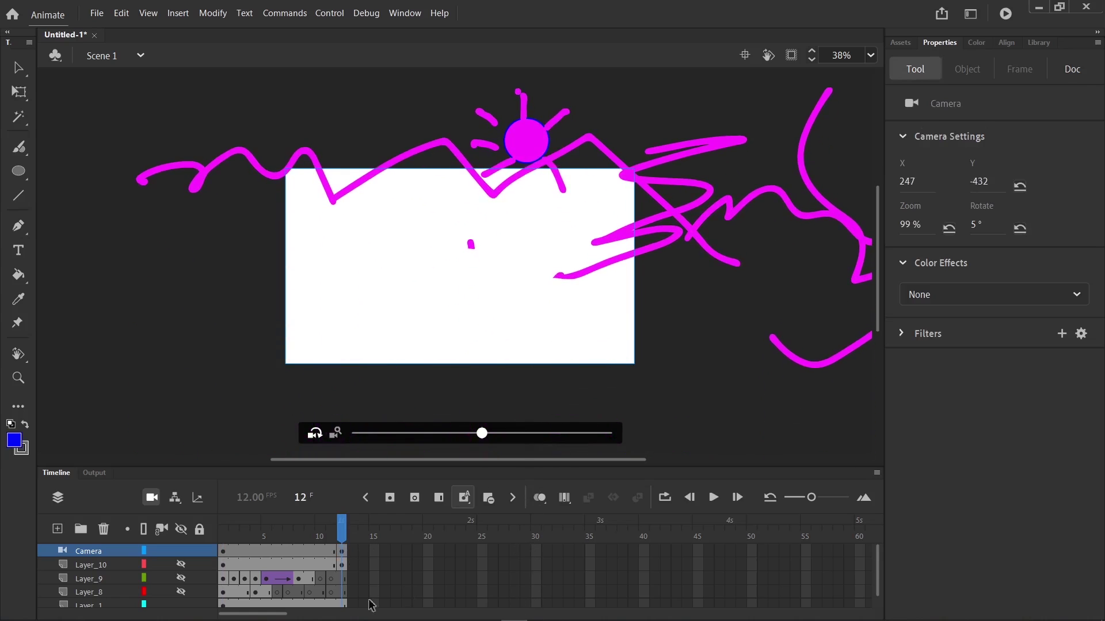
# Create a classic tween between the camera's frame 1 and frame 12 keyframes and play it from frame 1.
pyautogui.rightClick(291, 551)
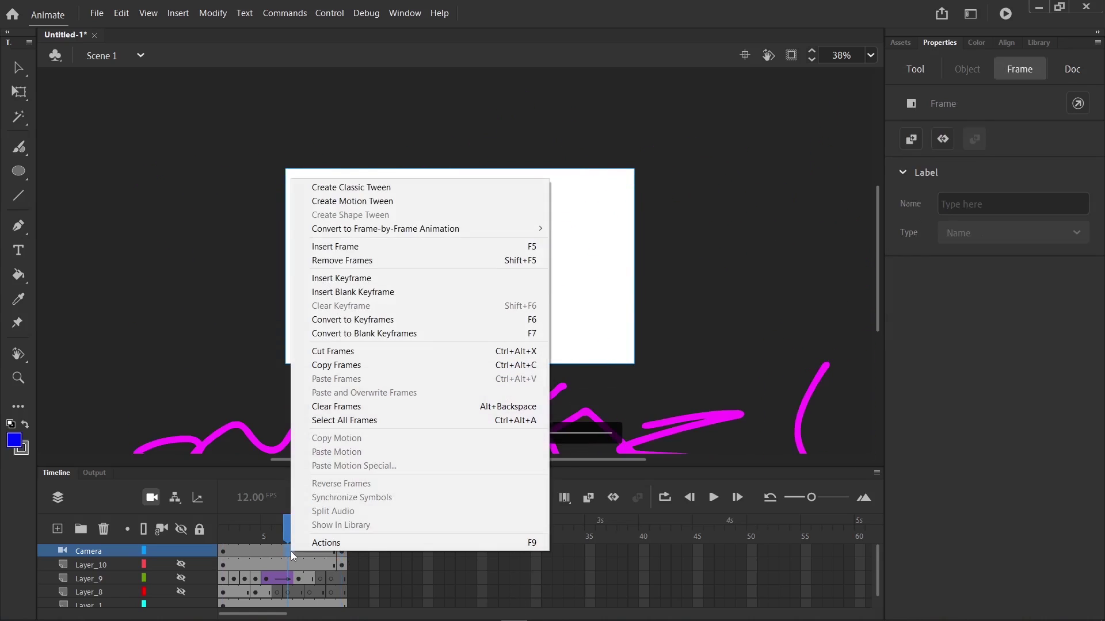
pyautogui.click(391, 186)
pyautogui.moveTo(289, 522); pyautogui.dragTo(223, 522)
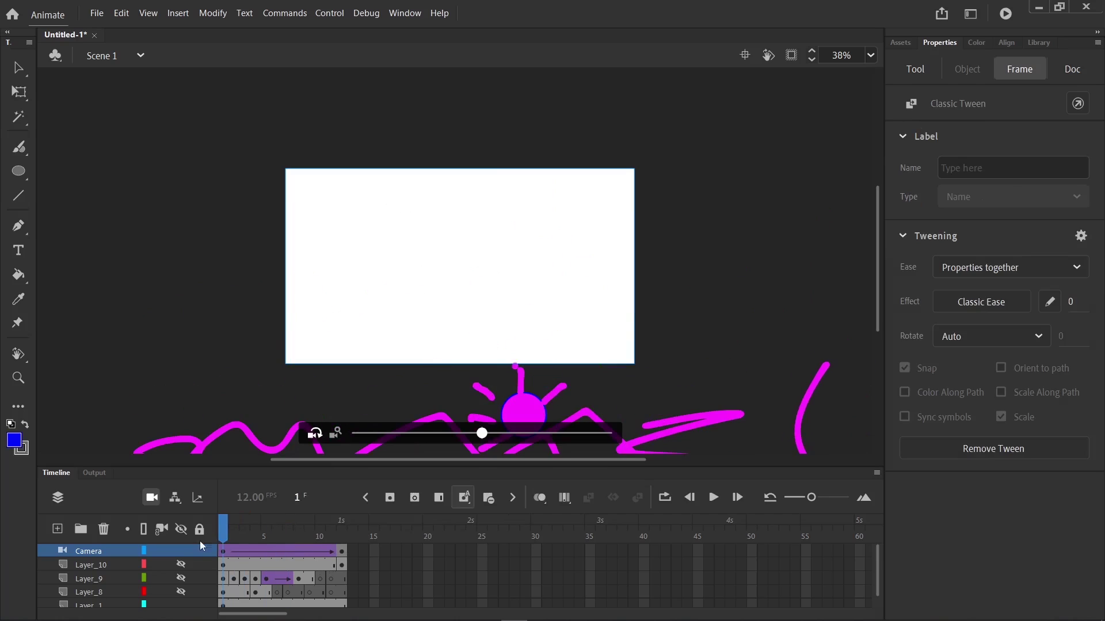
pyautogui.click(712, 499)
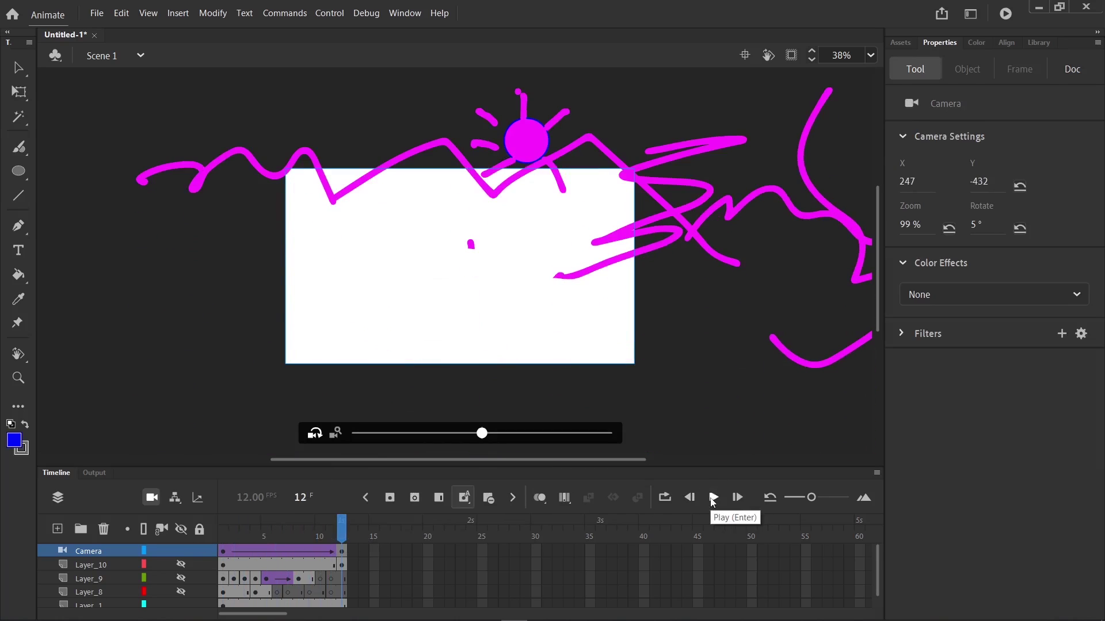
pyautogui.click(713, 498)
# Clip the content outside the stage, turn on loop playback, and play the camera move.
pyautogui.click(791, 55)
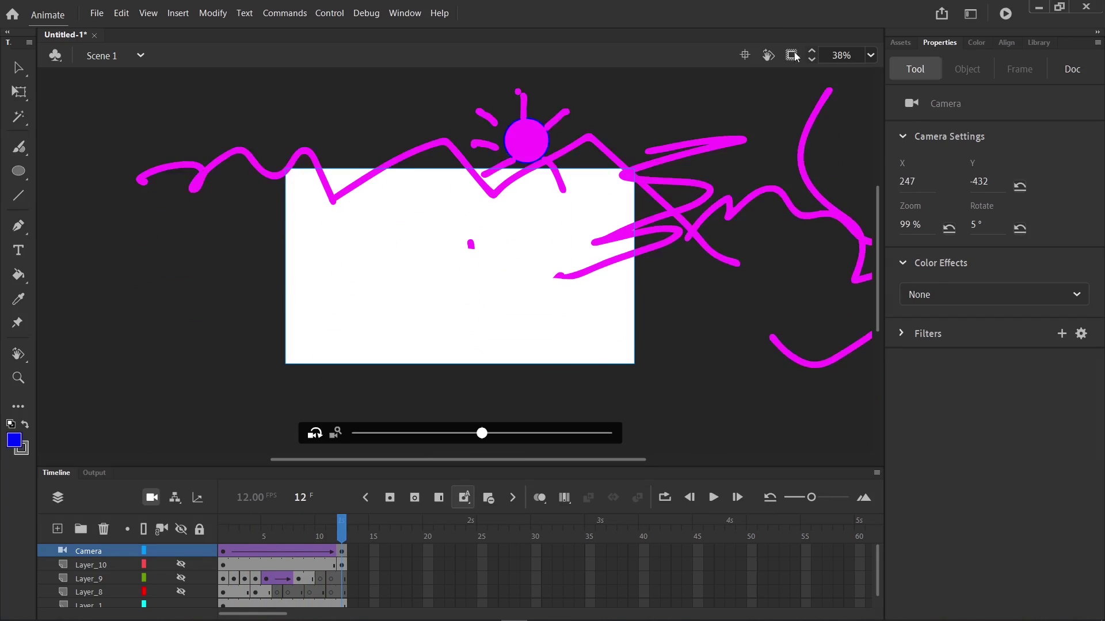
pyautogui.click(664, 497)
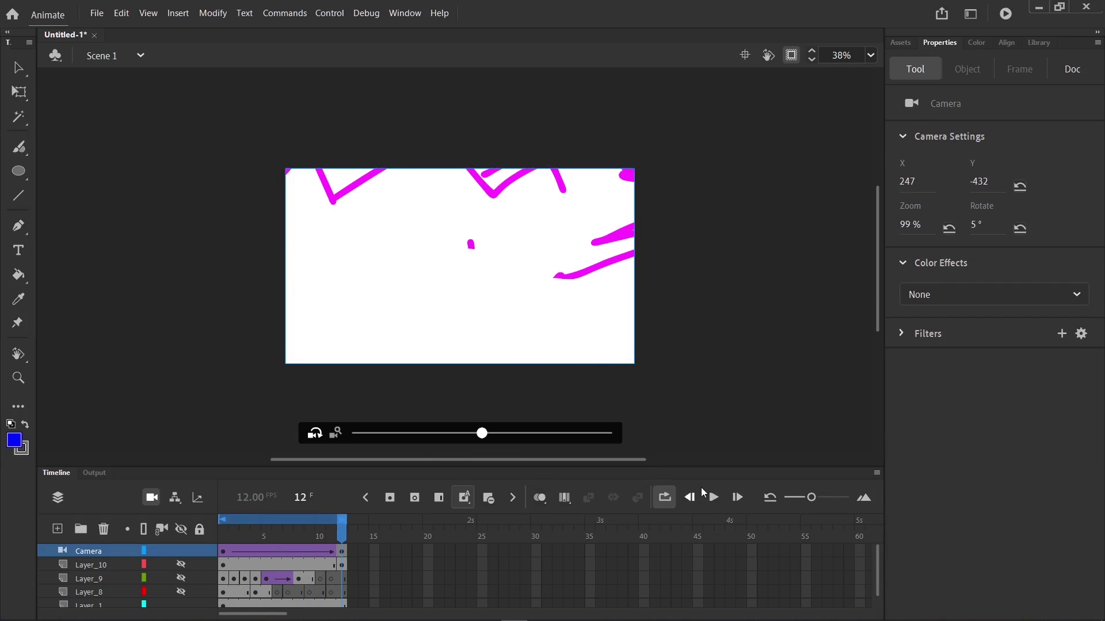
pyautogui.click(712, 498)
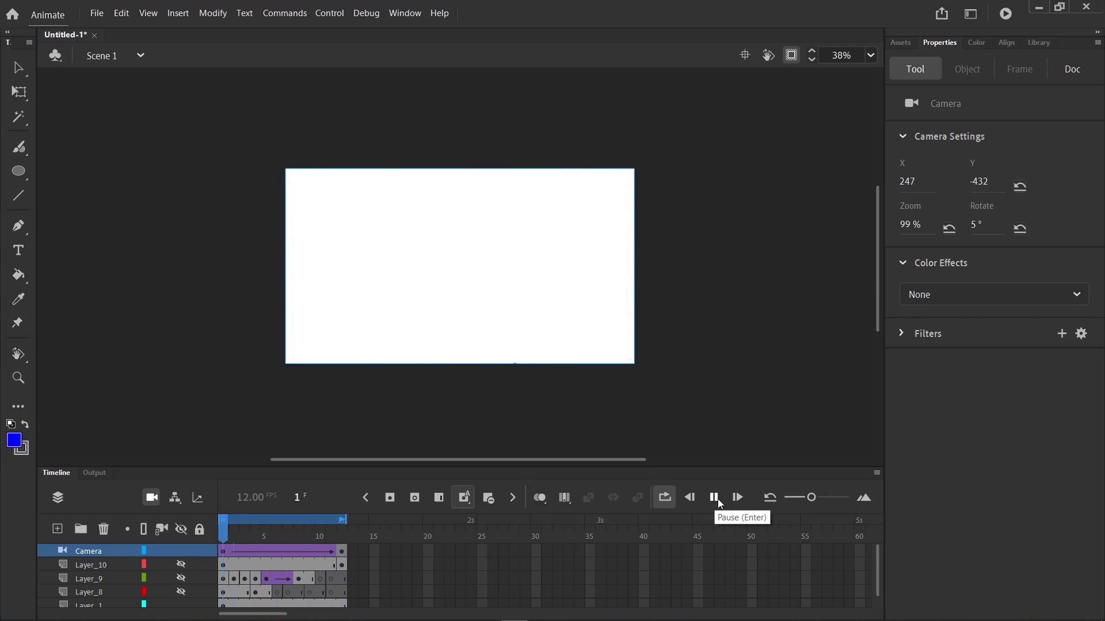
pyautogui.click(719, 498)
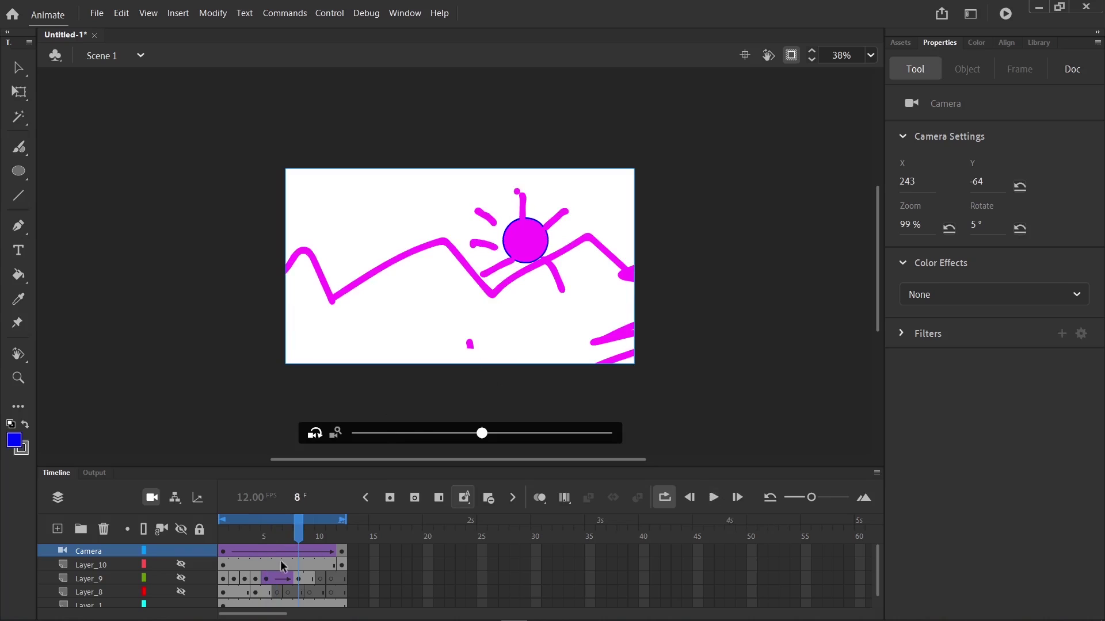
# Undo the camera's classic tween, delete the Camera layer, and return to frame 1.
pyautogui.hotkey('ctrl', 'z')
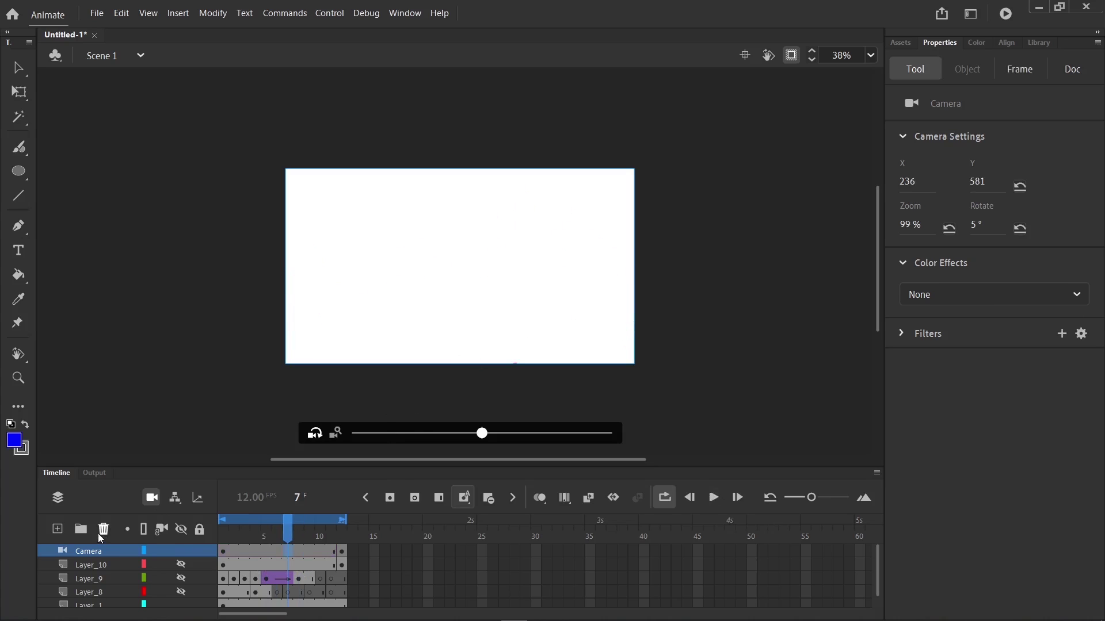
pyautogui.click(101, 531)
pyautogui.click(231, 539)
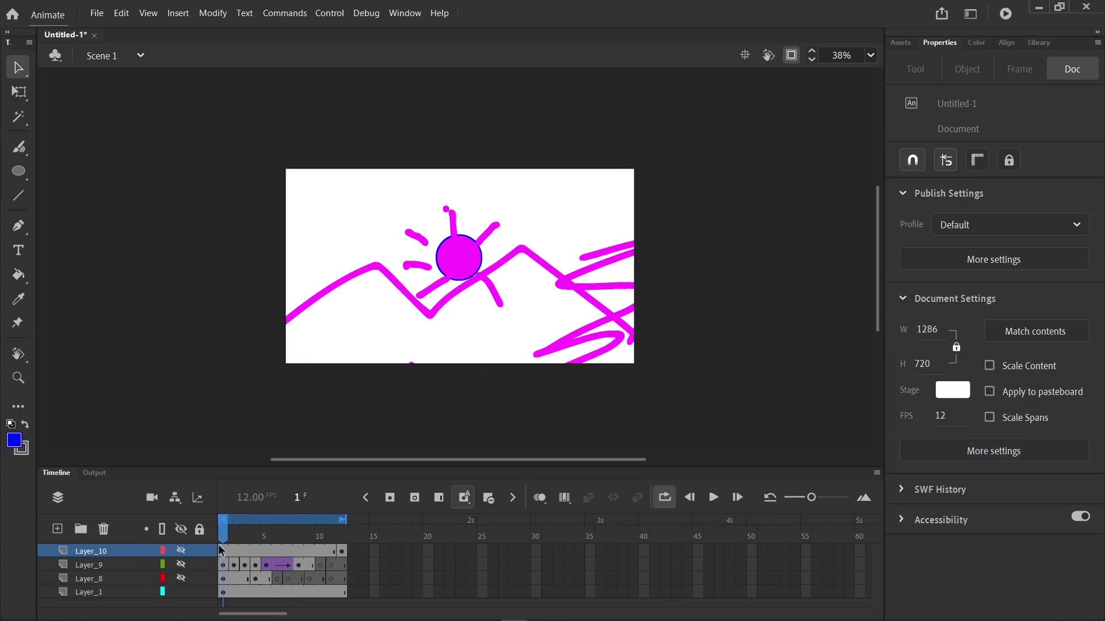
# Hide Layer_1 and set the stage magnification to Show Frame.
pyautogui.click(180, 594)
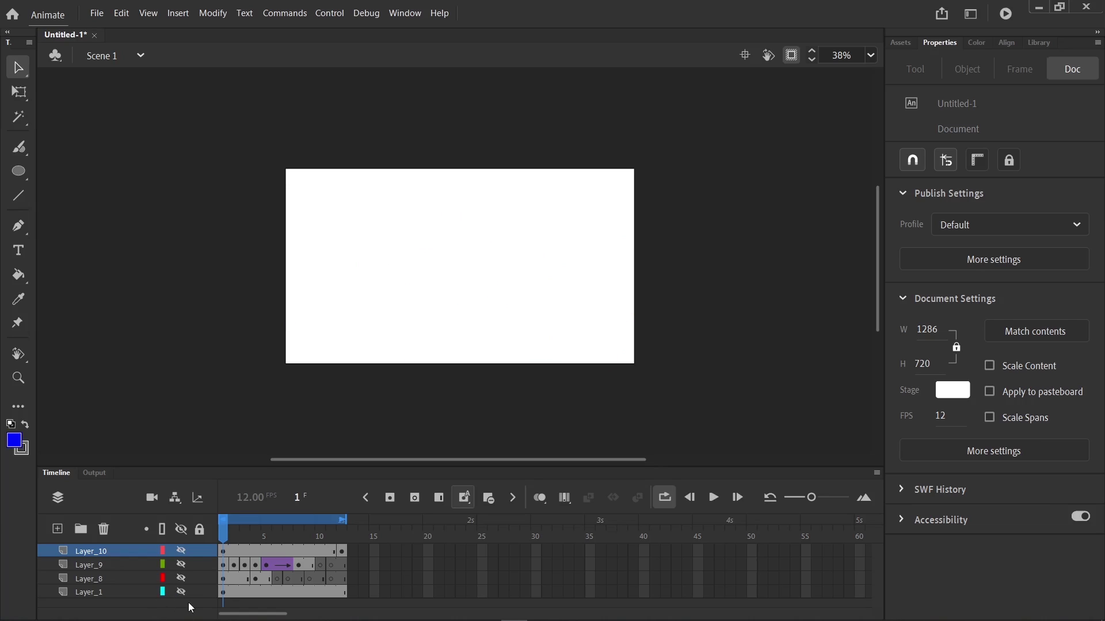
pyautogui.click(872, 57)
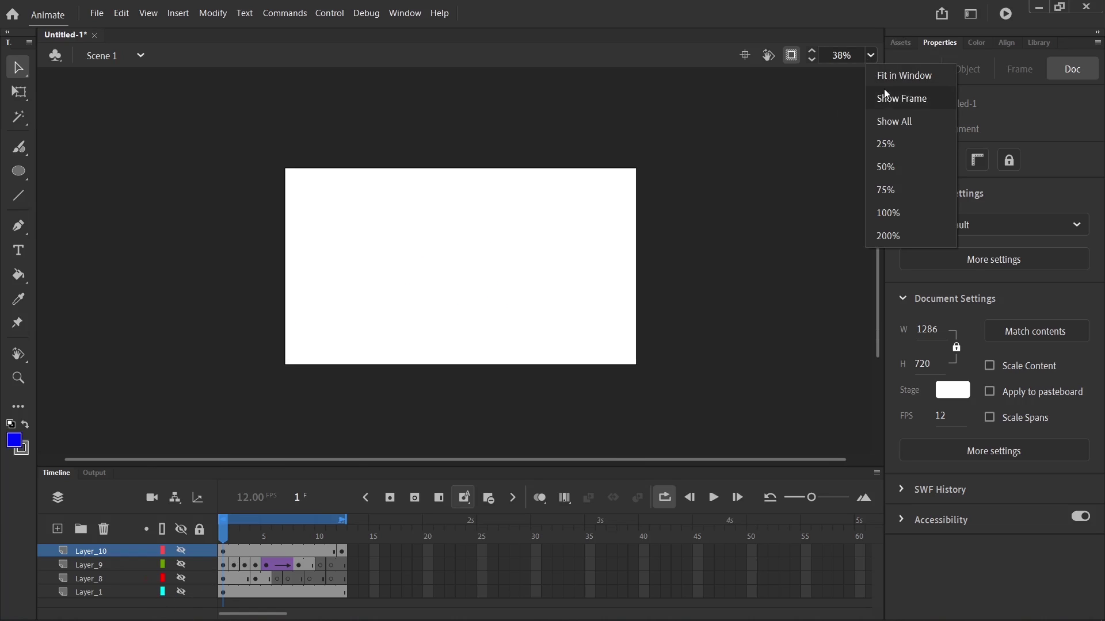
pyautogui.click(880, 98)
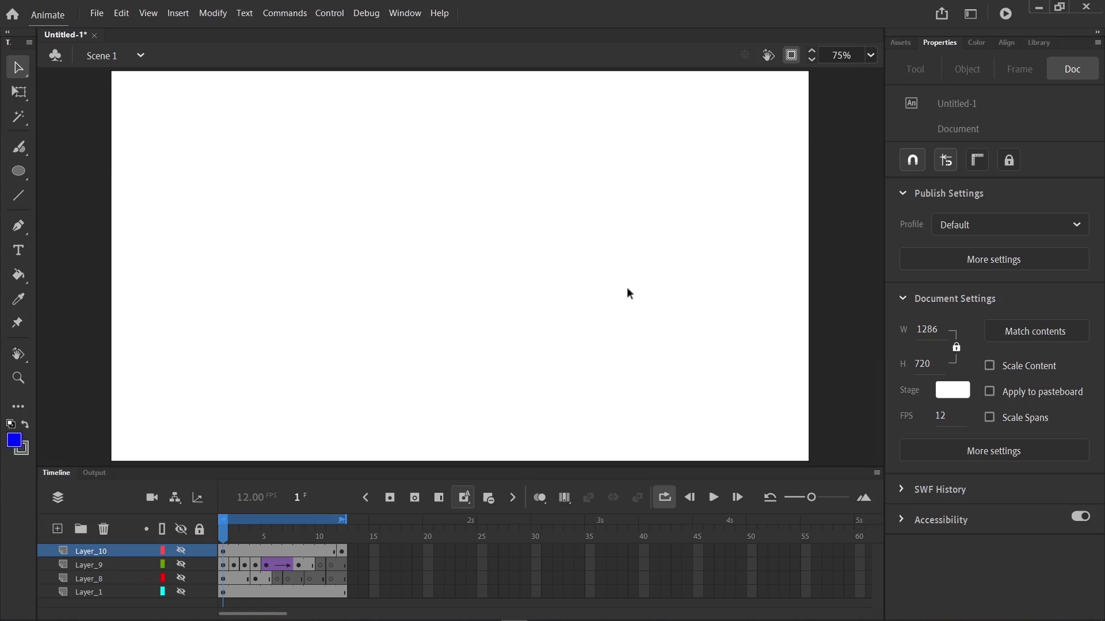
# Add a new layer above Layer_10 and draw a blue spiral on its first frame with the Fluid Brush.
pyautogui.press('b')
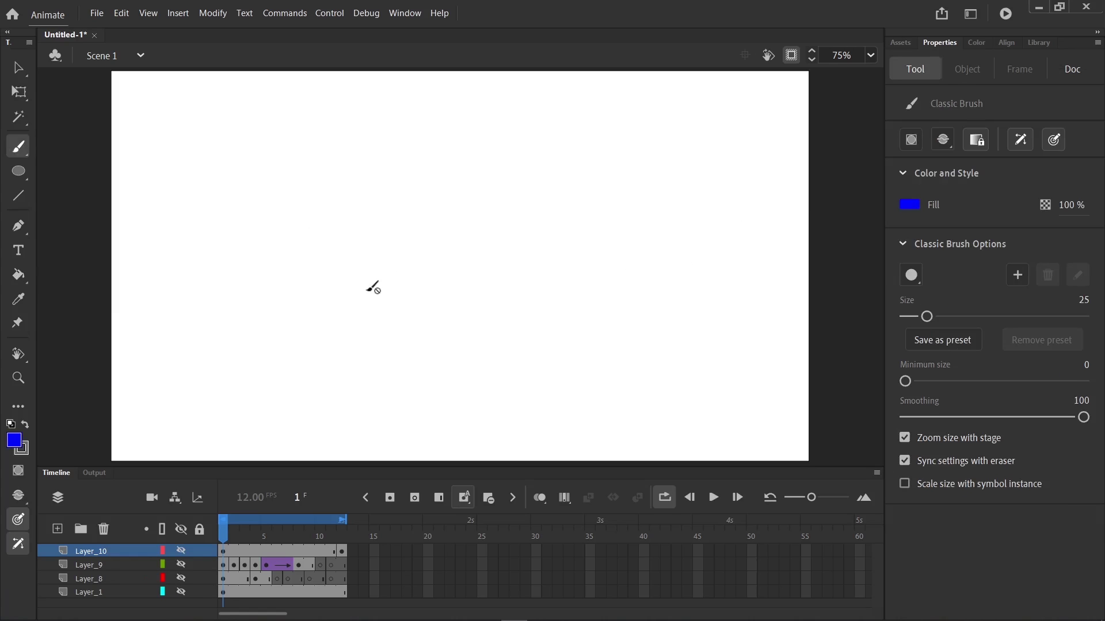
pyautogui.press('b')
pyautogui.click(57, 528)
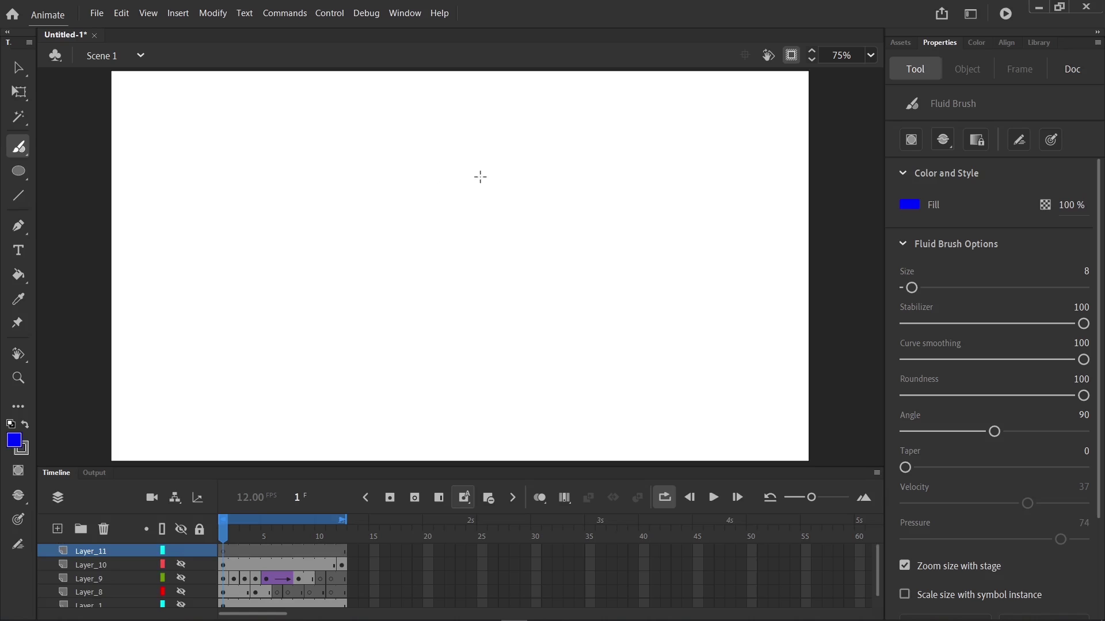
pyautogui.moveTo(506, 165)
pyautogui.mouseDown()
pyautogui.moveTo(355, 283)
pyautogui.moveTo(434, 156)
pyautogui.moveTo(520, 218)
pyautogui.mouseUp()
pyautogui.click(83, 554)
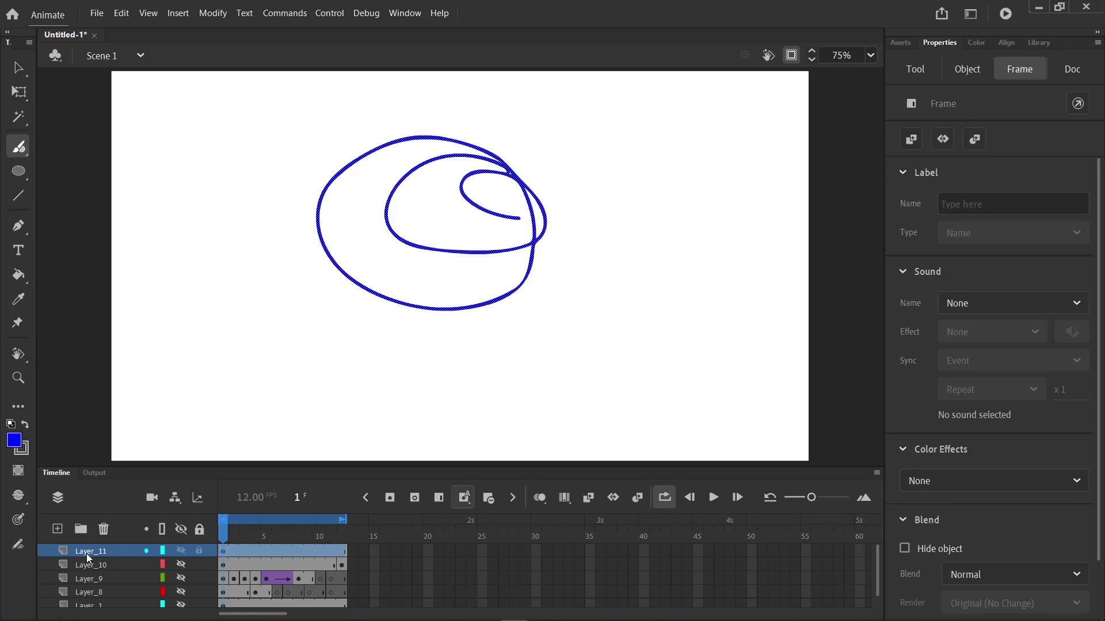
pyautogui.doubleClick(104, 552)
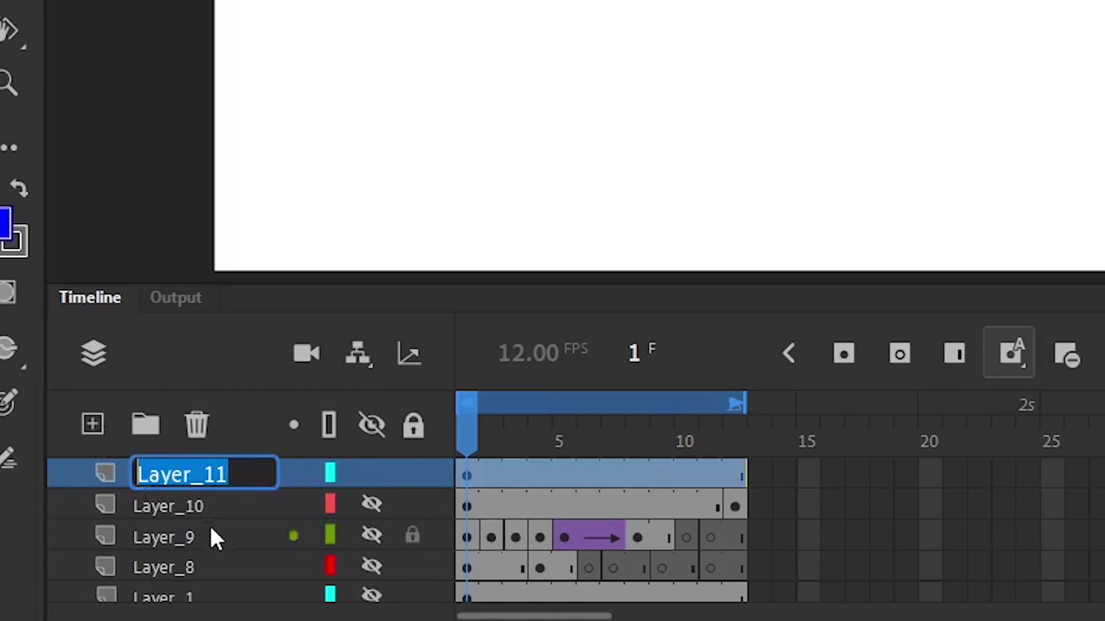
pyautogui.click(197, 475)
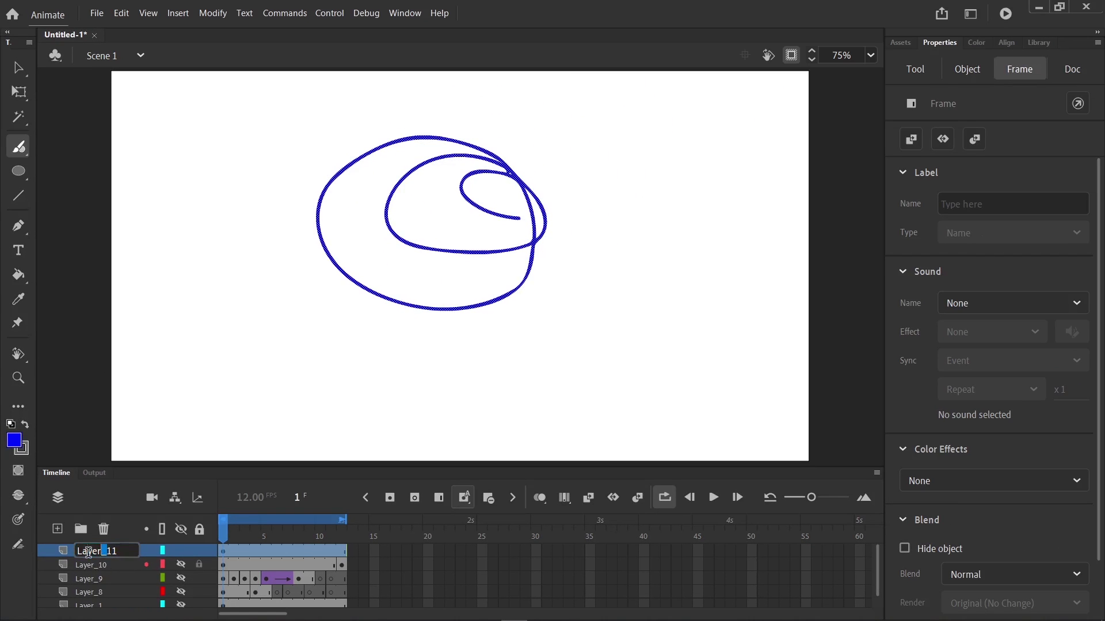
# Draw a small blue dot near the stage's lower-left corner and several overlapping loops and strokes across the spiral's right side.
pyautogui.click(179, 401)
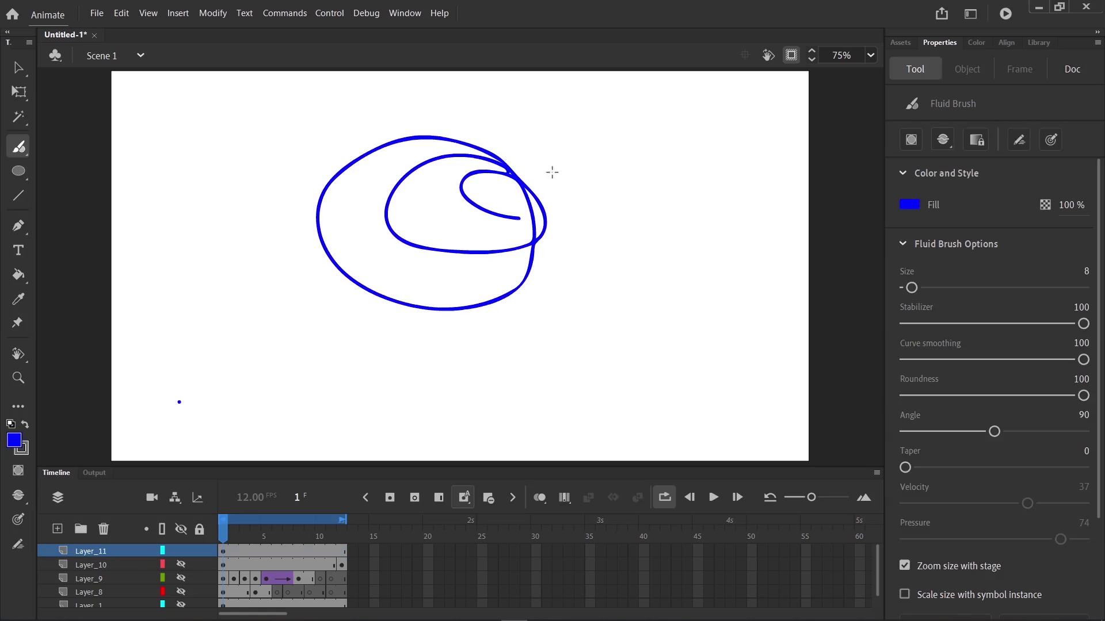
pyautogui.moveTo(571, 220); pyautogui.dragTo(620, 223)
pyautogui.moveTo(620, 258); pyautogui.dragTo(555, 275)
pyautogui.moveTo(482, 236)
pyautogui.mouseDown()
pyautogui.moveTo(491, 202)
pyautogui.moveTo(542, 287)
pyautogui.mouseUp()
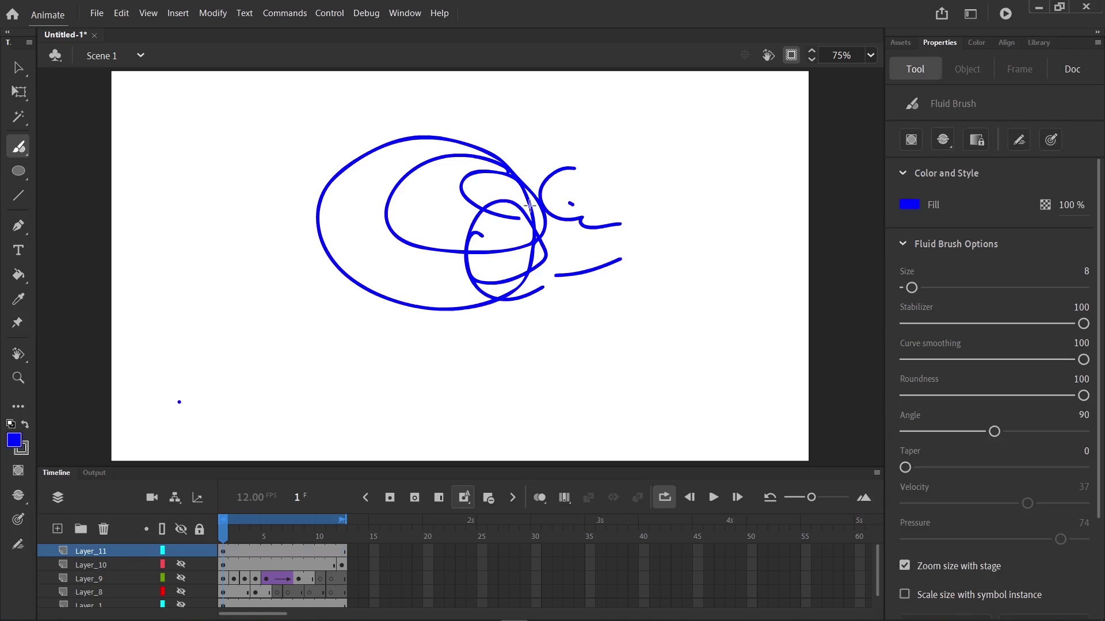
pyautogui.moveTo(572, 204)
pyautogui.mouseDown()
pyautogui.moveTo(465, 260)
pyautogui.moveTo(528, 191)
pyautogui.mouseUp()
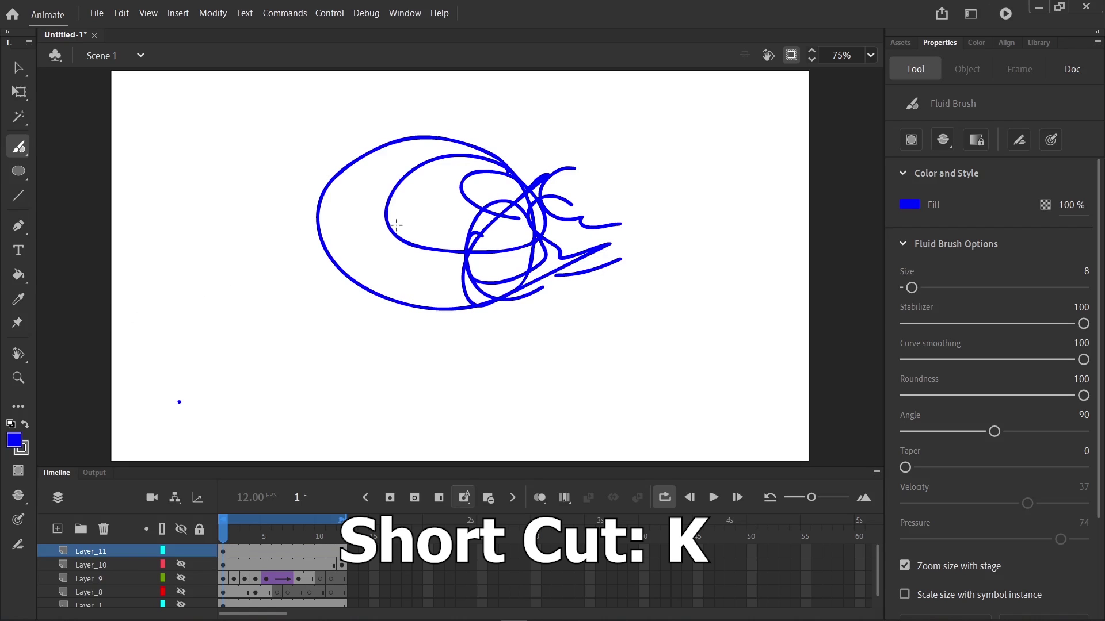
# Fill three enclosed regions of the blue spiral drawing with bright green using the Paint Bucket.
pyautogui.press('k')
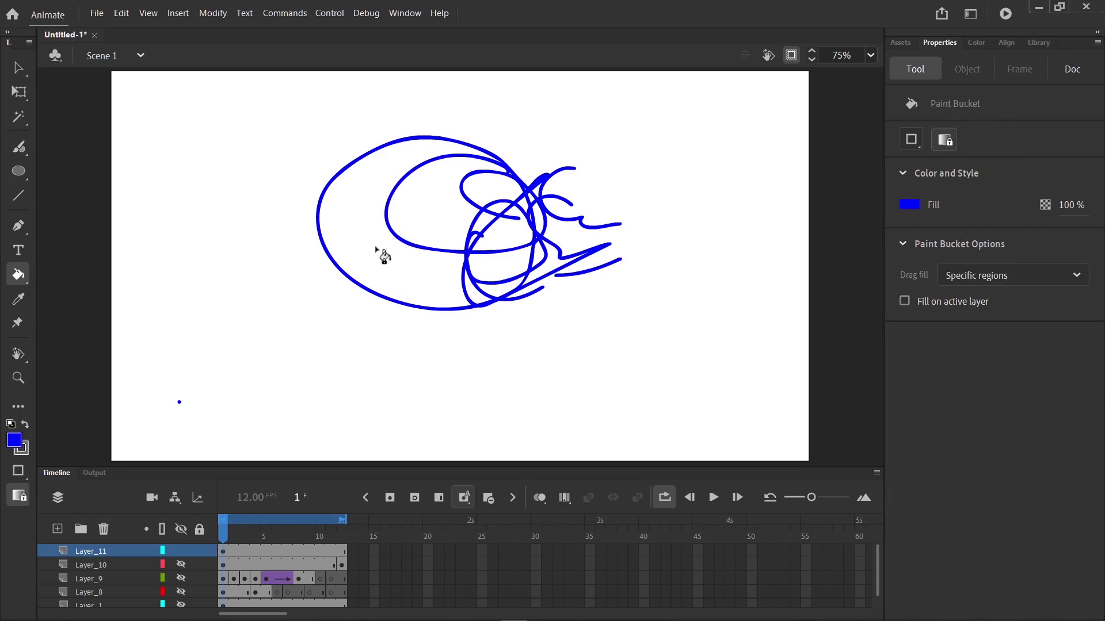
pyautogui.click(15, 447)
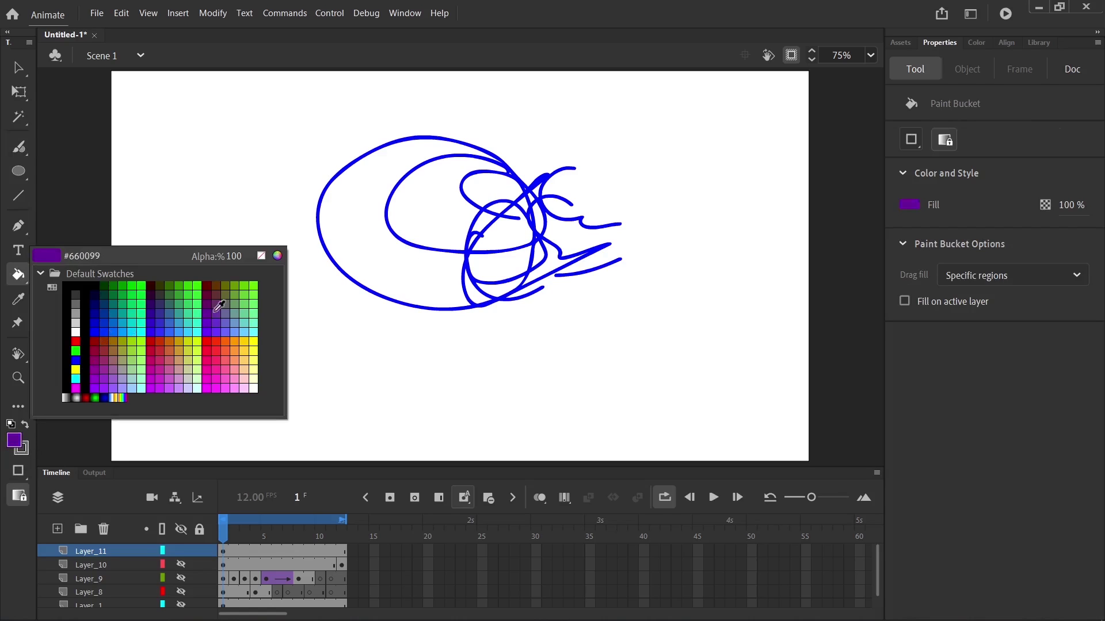
pyautogui.click(254, 286)
pyautogui.click(402, 262)
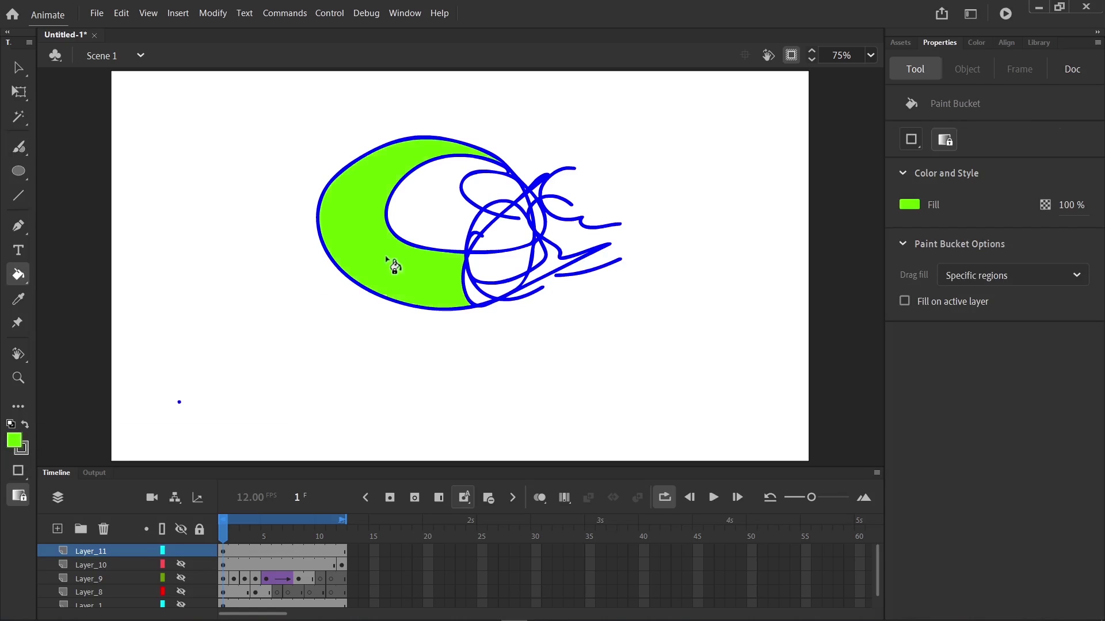
pyautogui.click(462, 235)
pyautogui.click(506, 246)
# Try the green Paint Bucket on the blue Fluid Brush lines themselves and undo each recoloring.
pyautogui.click(500, 283)
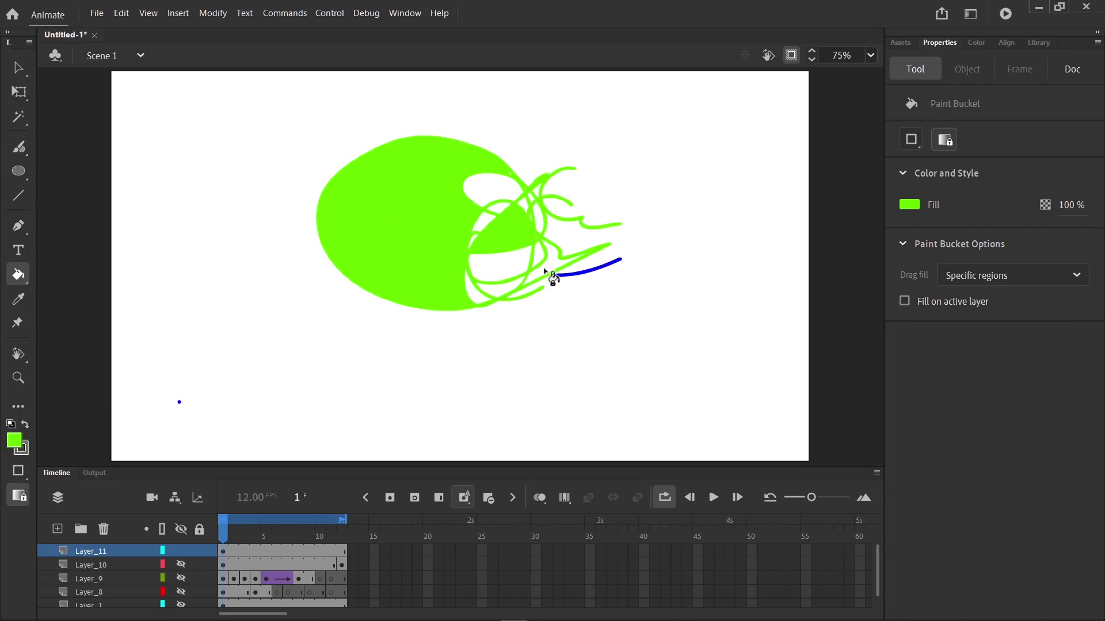
pyautogui.click(544, 274)
pyautogui.hotkey('ctrl', 'z')
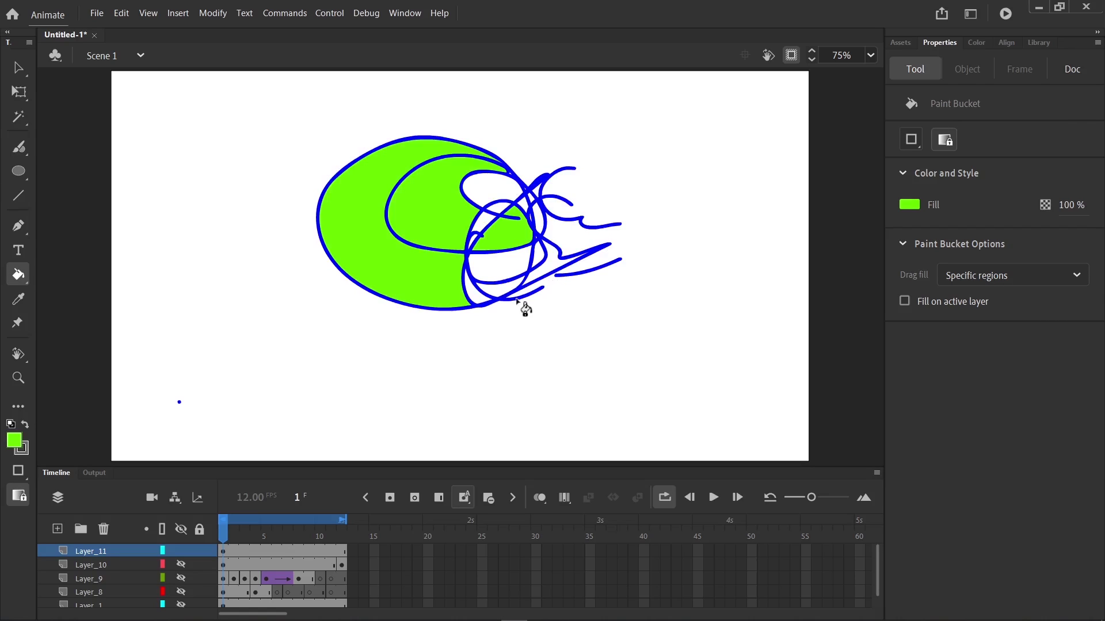
pyautogui.click(517, 302)
pyautogui.hotkey('ctrl', '=')
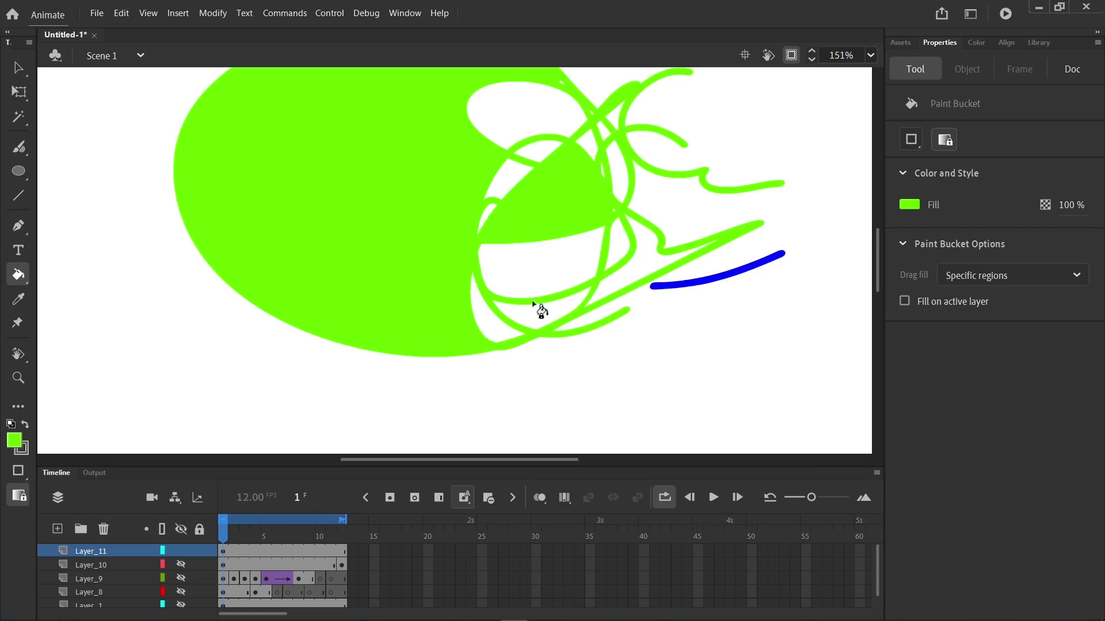
pyautogui.hotkey('ctrl', 'z')
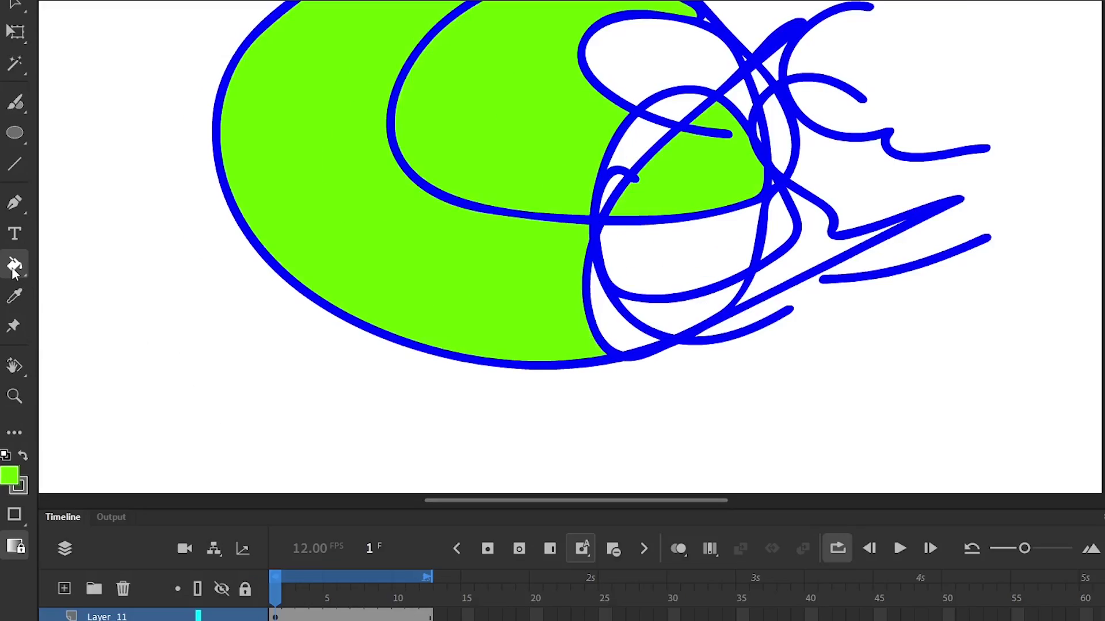
# Draw a blue hook-shaped stroke below the green shape with the Paint Brush at stroke size 7.
pyautogui.click(18, 276)
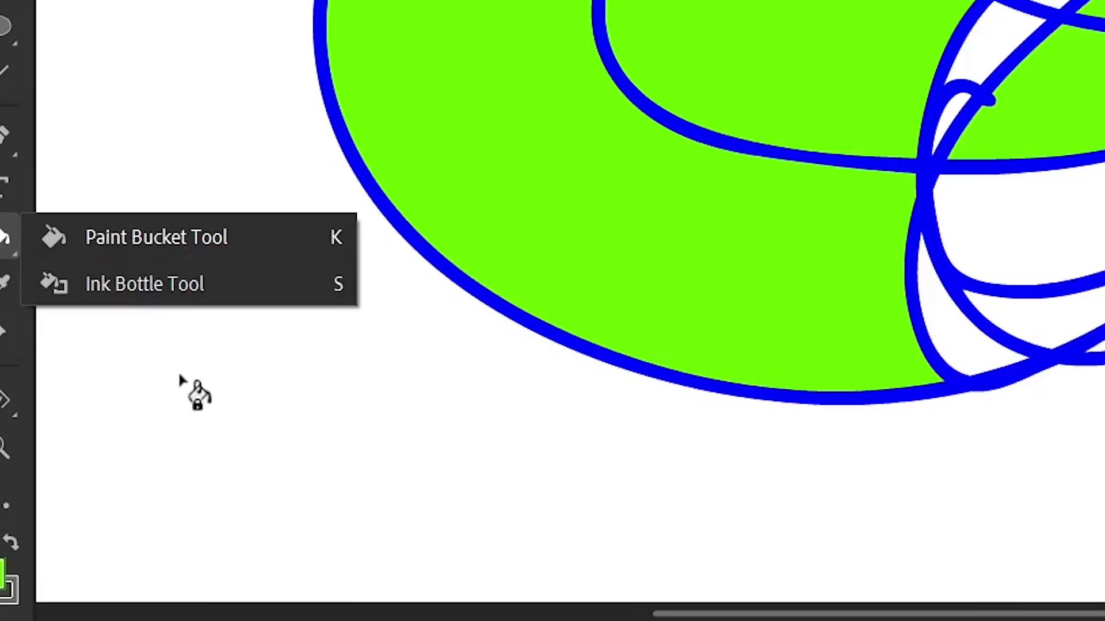
pyautogui.click(383, 417)
pyautogui.press('y')
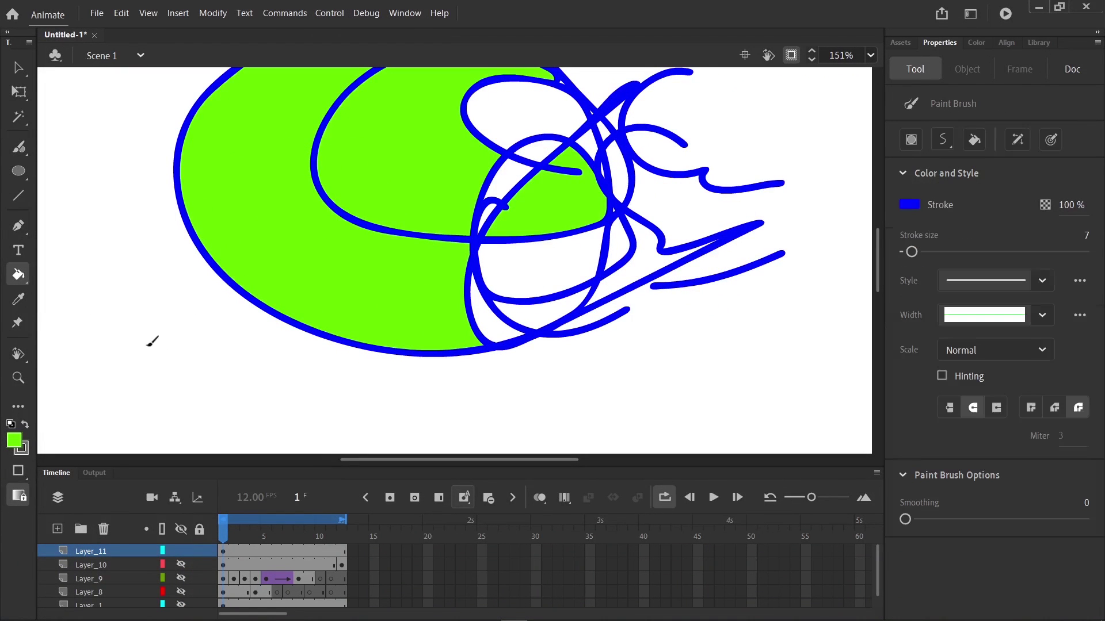
pyautogui.moveTo(224, 426); pyautogui.dragTo(124, 390)
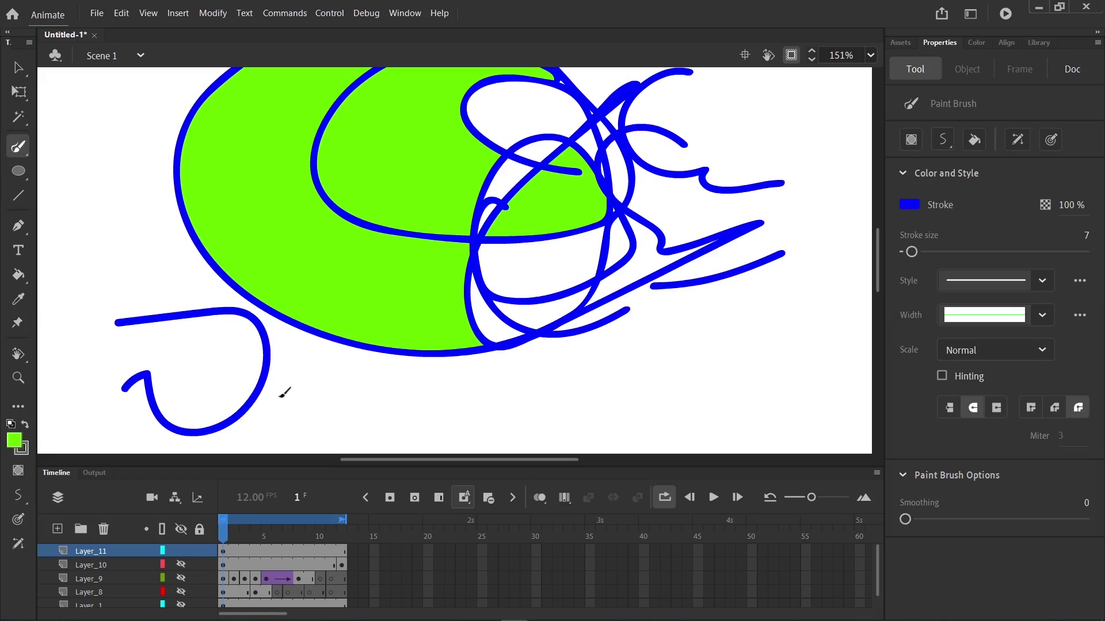
# Recolor the hook-shaped Paint Brush stroke dark red with the Ink Bottle.
pyautogui.press('k')
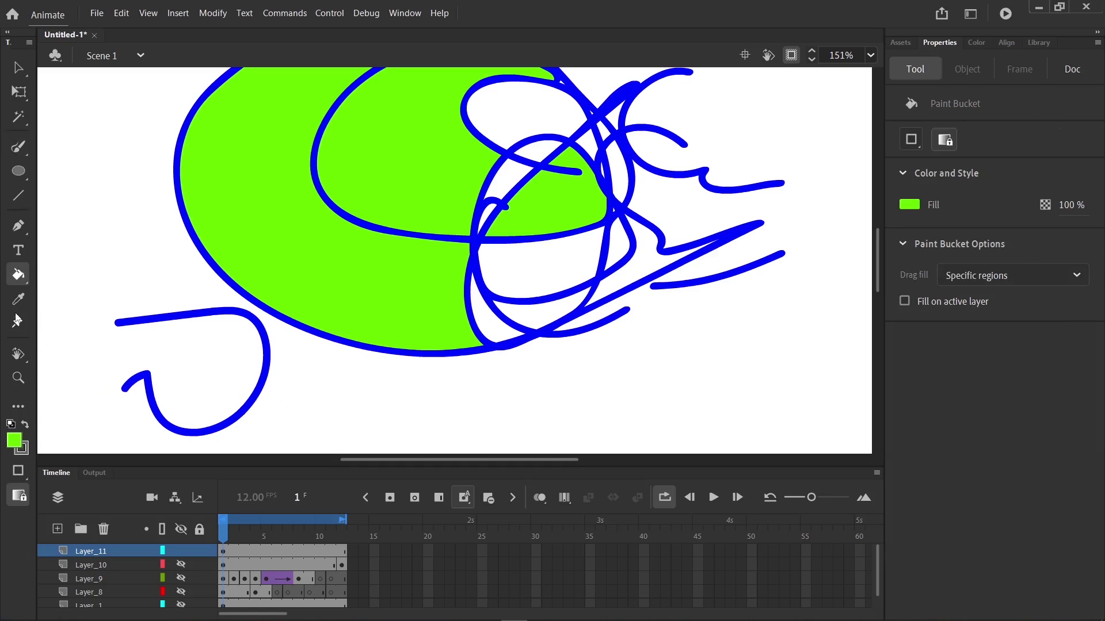
pyautogui.click(21, 277)
pyautogui.click(104, 304)
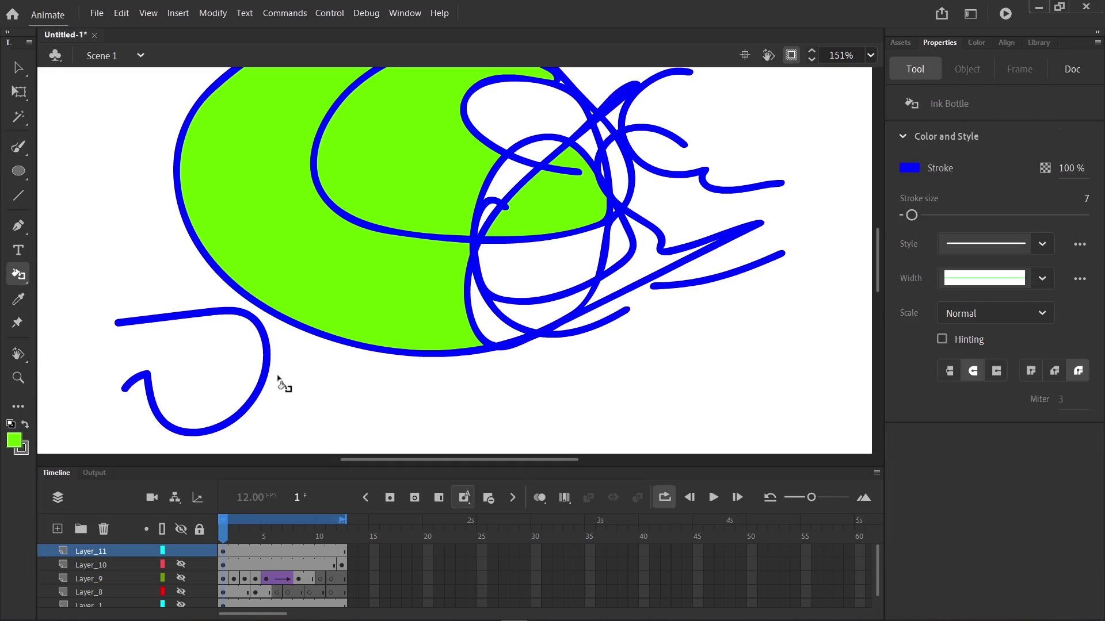
pyautogui.click(23, 455)
pyautogui.click(113, 368)
pyautogui.click(256, 397)
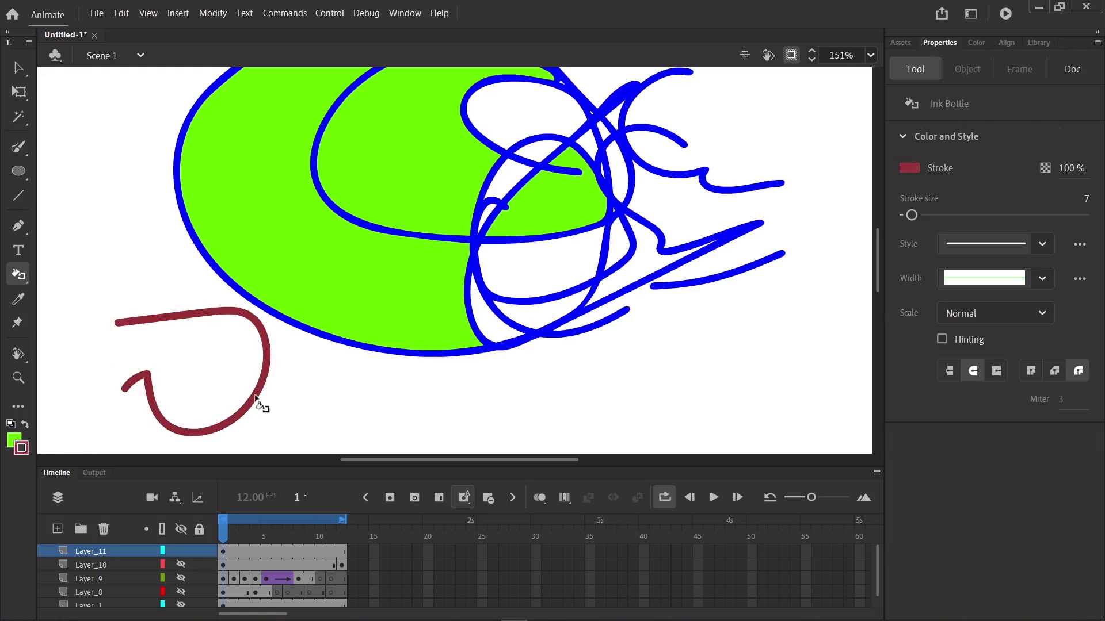
# Try adding dark red Ink Bottle outlines to the blue brush lines, the green fill and an enclosed white region.
pyautogui.click(332, 344)
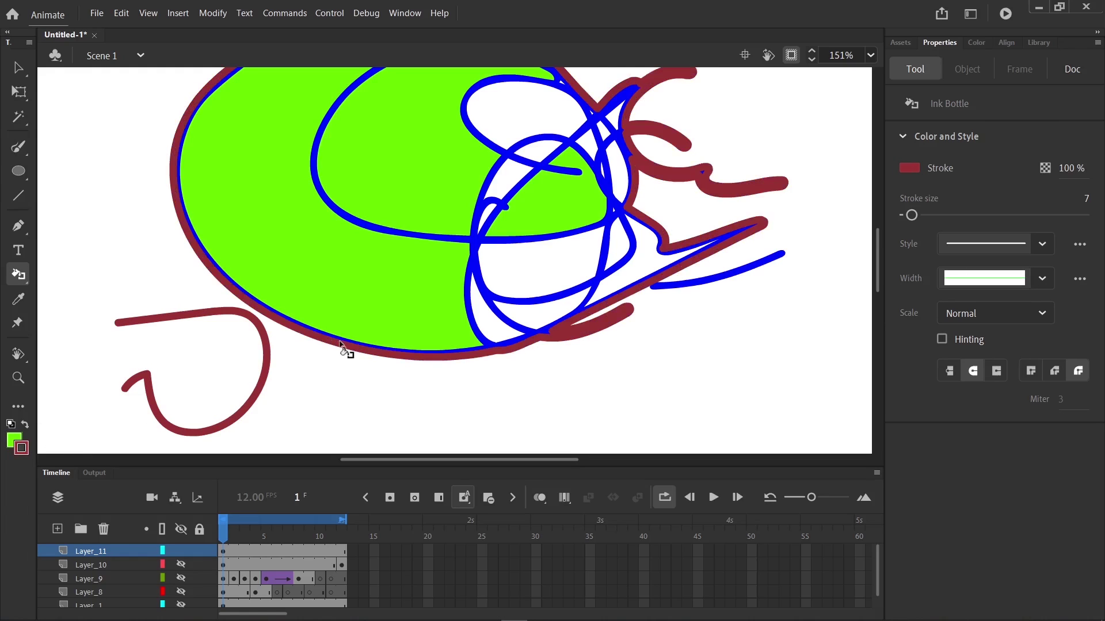
pyautogui.click(341, 346)
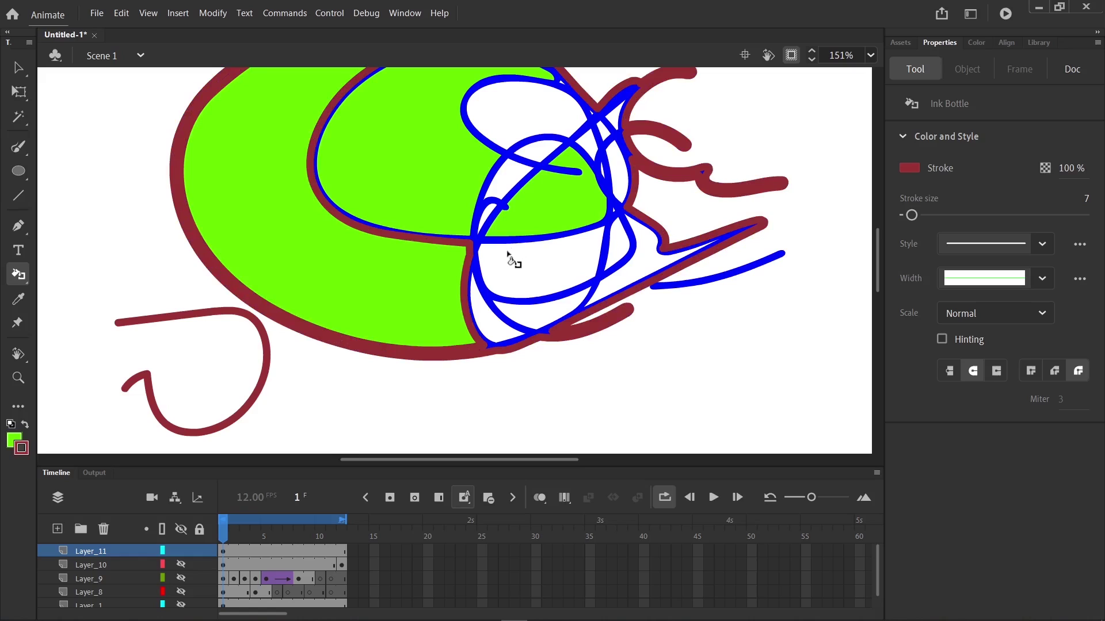
pyautogui.hotkey('ctrl', 'z')
pyautogui.click(527, 252)
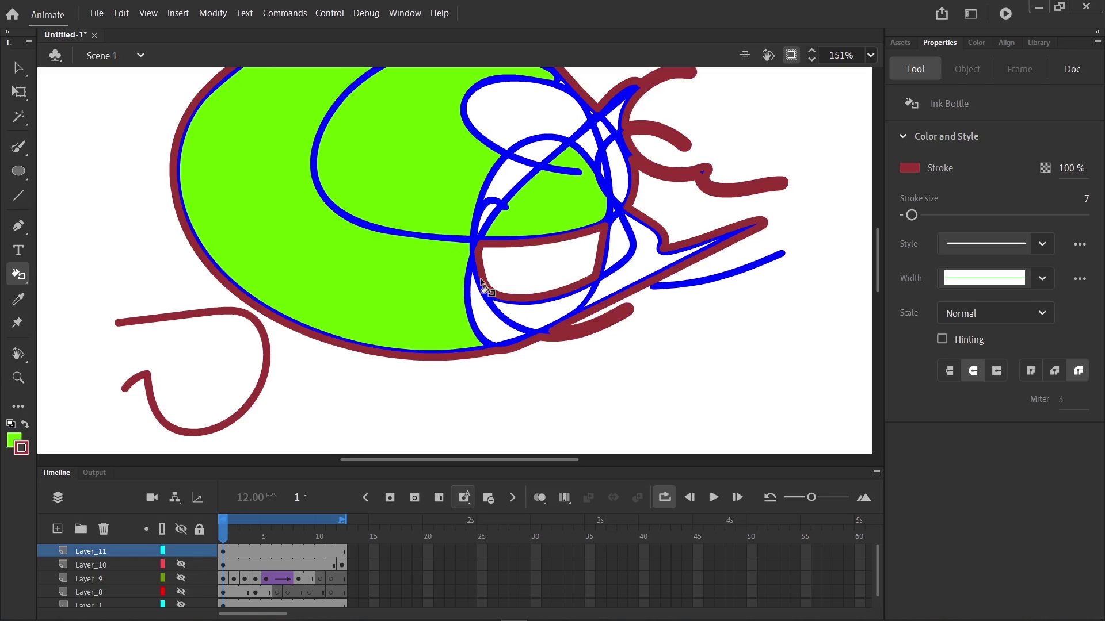
pyautogui.hotkey('ctrl', 'z')
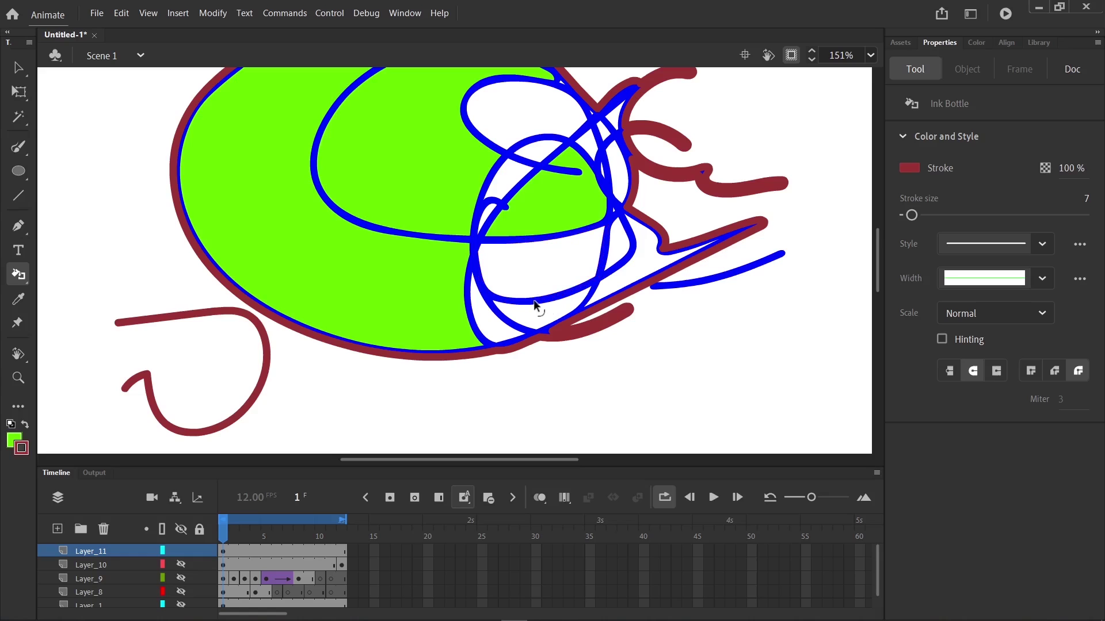
# Compare the selected artwork's fill and stroke properties before and after undoing the dark red outline.
pyautogui.press('v')
pyautogui.moveTo(702, 414); pyautogui.dragTo(222, 141)
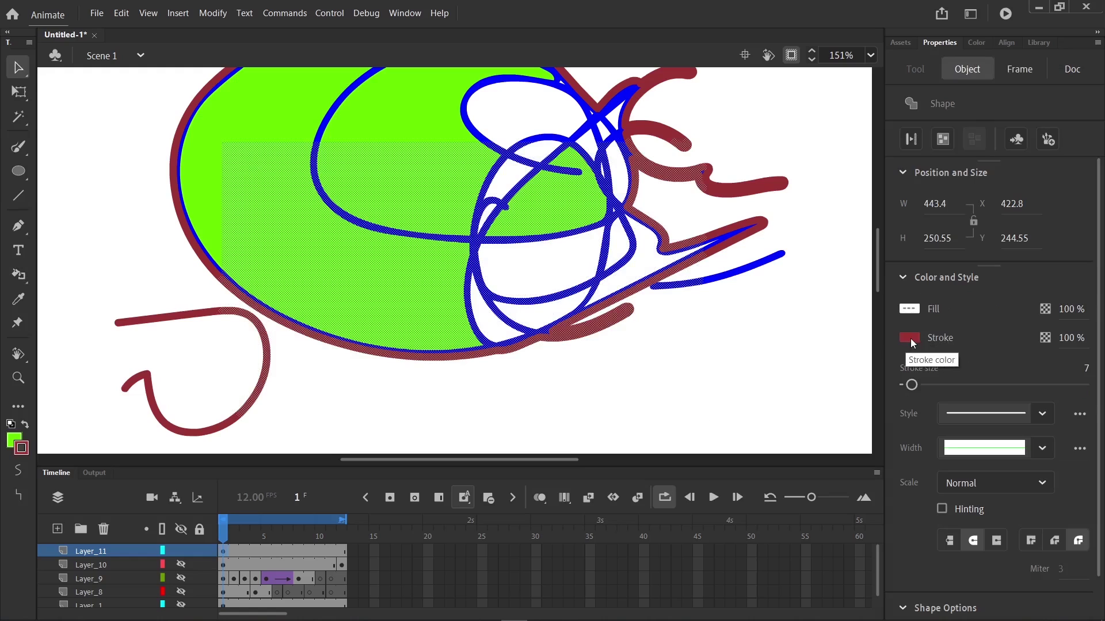
pyautogui.click(791, 371)
pyautogui.hotkey('ctrl', 'z')
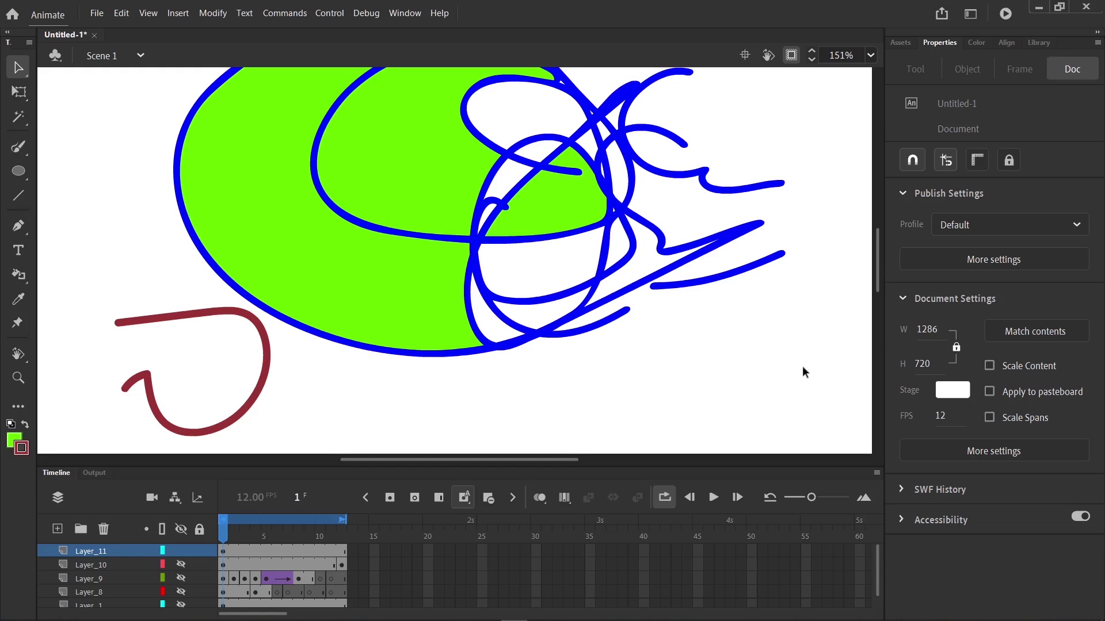
pyautogui.moveTo(801, 354); pyautogui.dragTo(404, 160)
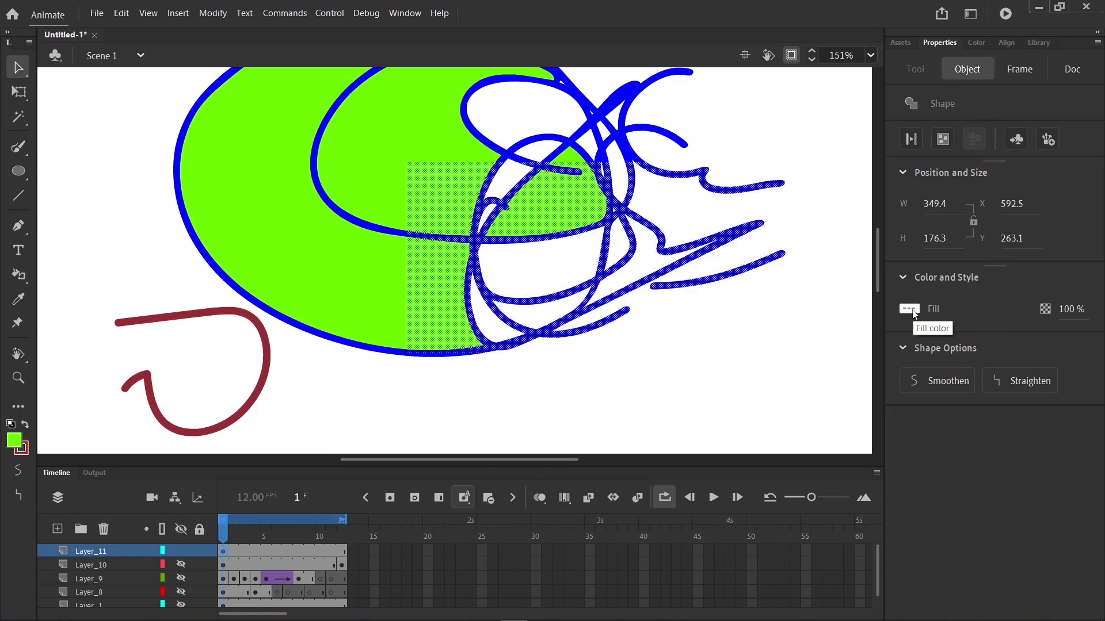
# Fill the enclosed white regions below the inner green area with bright green using the Paint Bucket.
pyautogui.press('k')
pyautogui.click(618, 246)
pyautogui.click(567, 260)
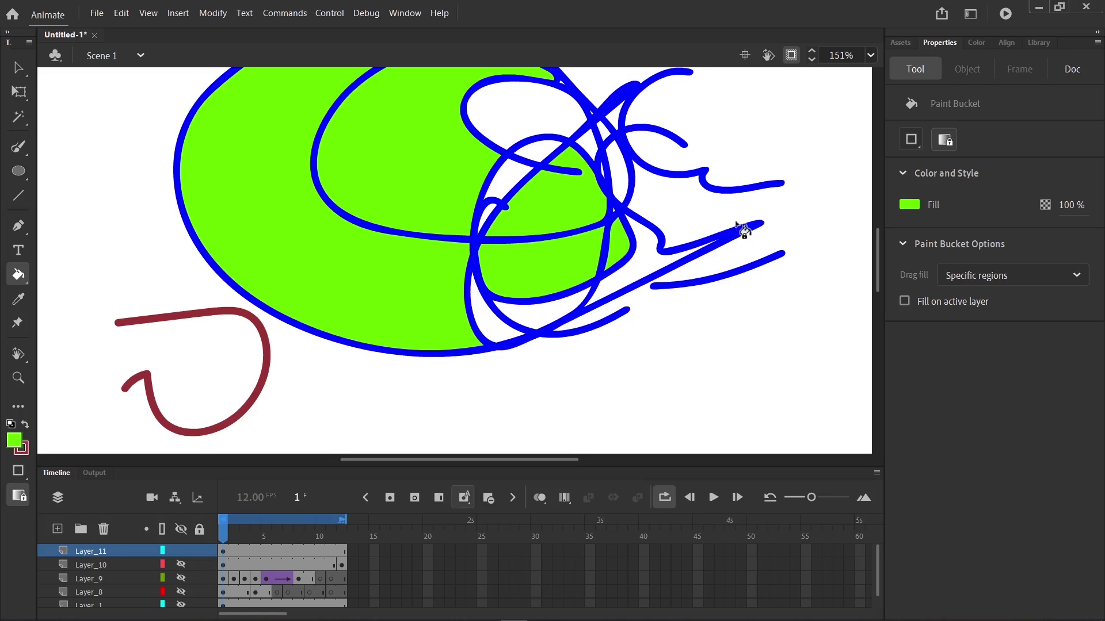
# Close the gap at the drawing's right tip with a green Classic Brush stroke and fill the enclosed region green.
pyautogui.press('b')
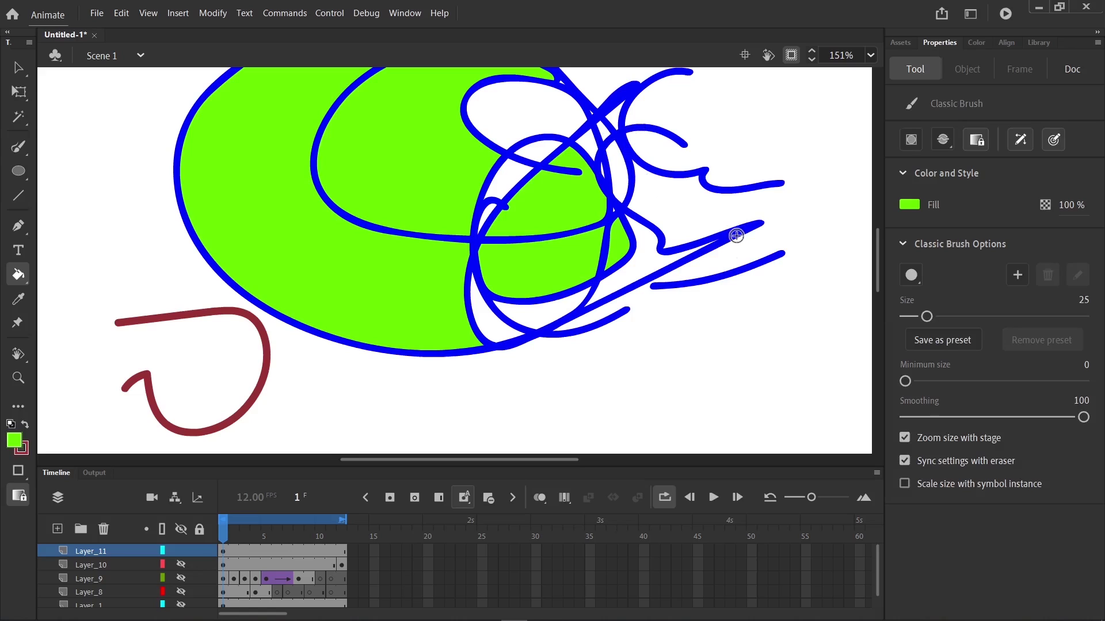
pyautogui.moveTo(760, 215); pyautogui.dragTo(755, 234)
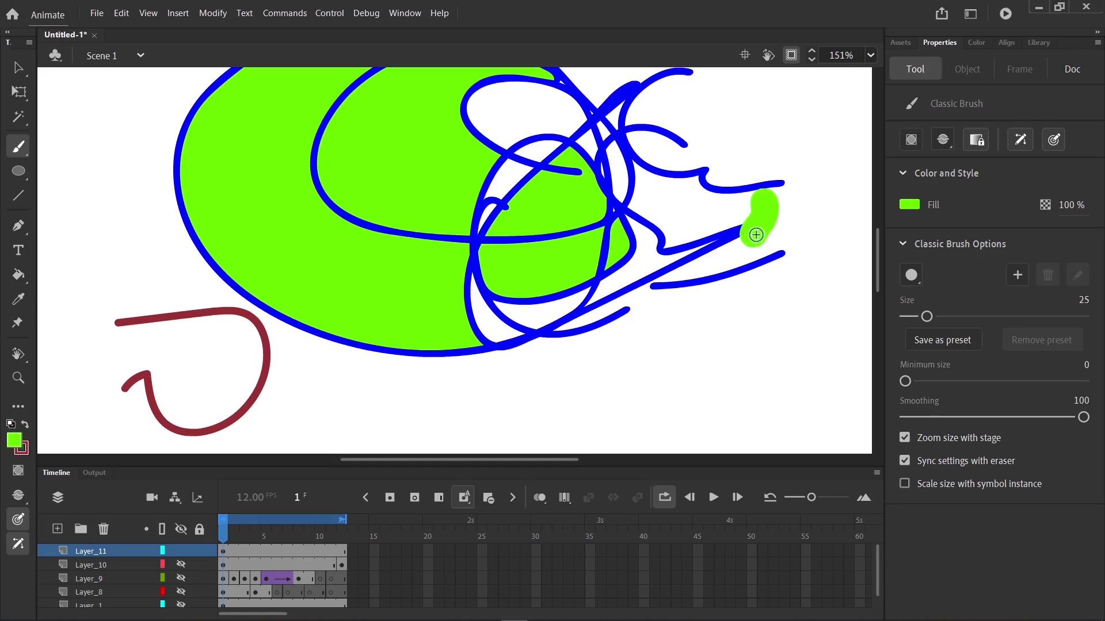
pyautogui.press('k')
pyautogui.click(715, 230)
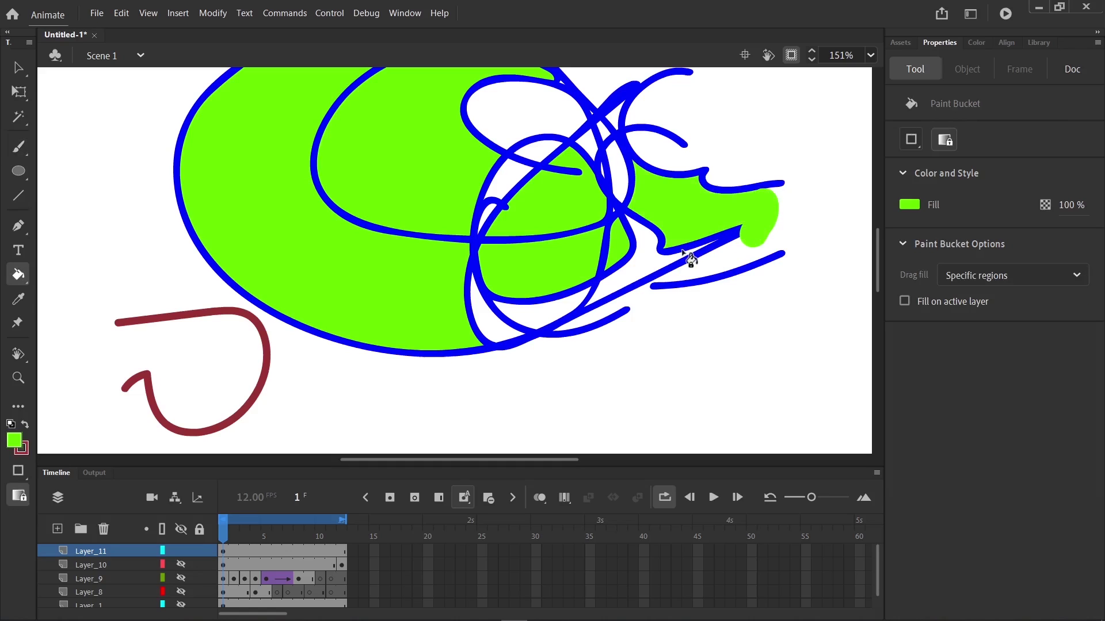
pyautogui.moveTo(702, 227)
pyautogui.mouseDown()
pyautogui.moveTo(670, 259)
pyautogui.moveTo(636, 251)
pyautogui.mouseUp()
# Draw a short green Fluid Brush stroke from the open end of the blue loop toward the line below it.
pyautogui.hotkey('ctrl', '=')
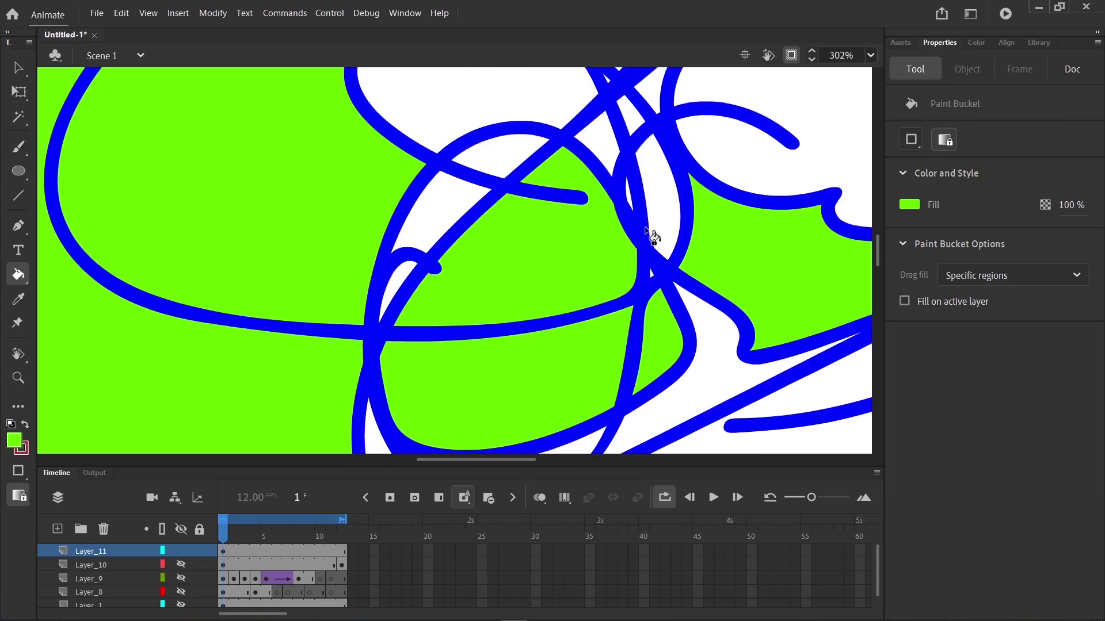
pyautogui.press('b')
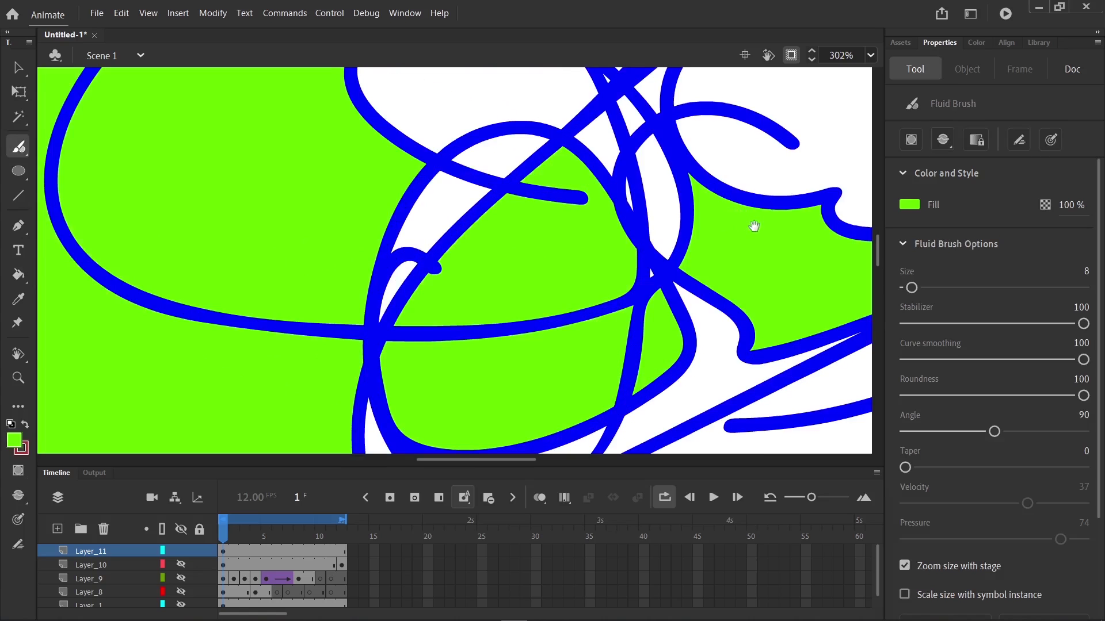
pyautogui.hscroll(4, 632, 196)
pyautogui.moveTo(580, 166); pyautogui.dragTo(604, 189)
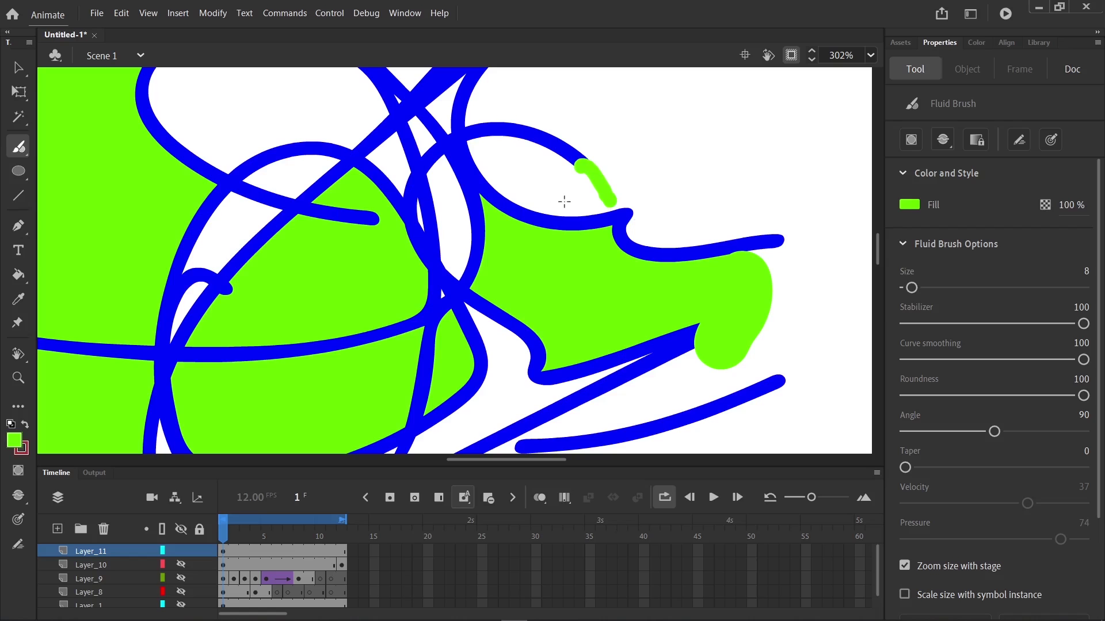
# Fill the gapped blue loop with green using the Paint Bucket set to Close Medium Gaps, and undo the fill.
pyautogui.press('k')
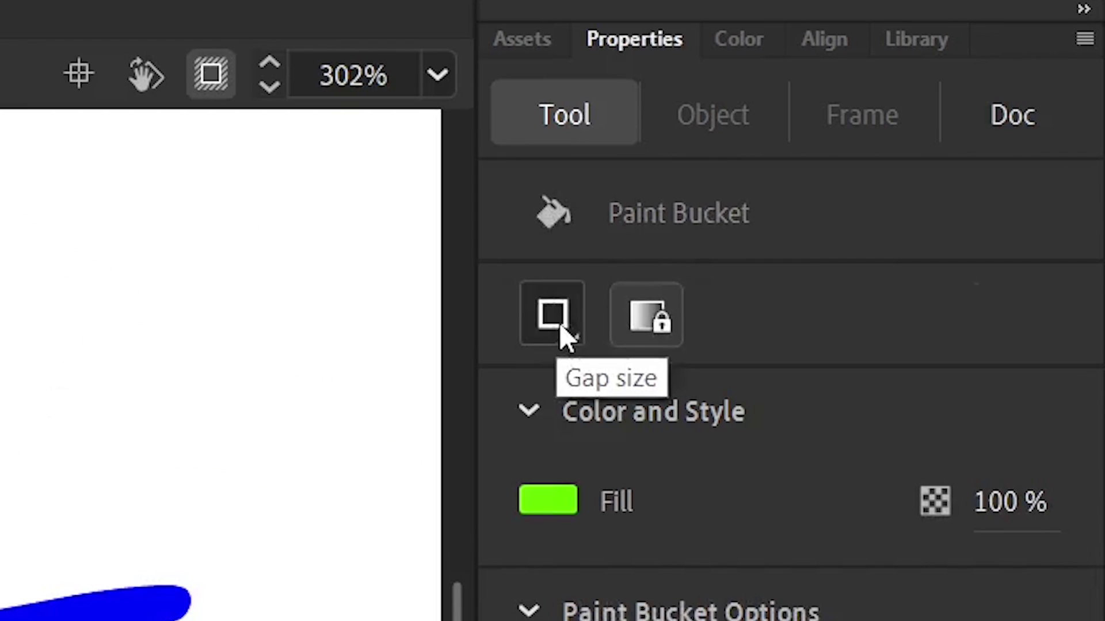
pyautogui.click(564, 320)
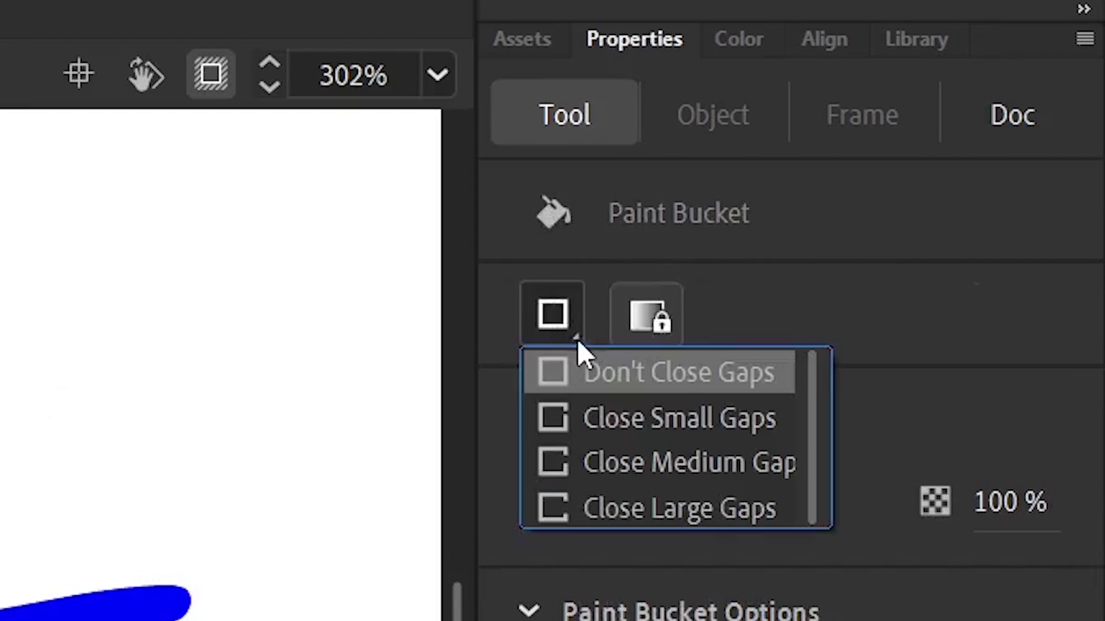
pyautogui.click(623, 462)
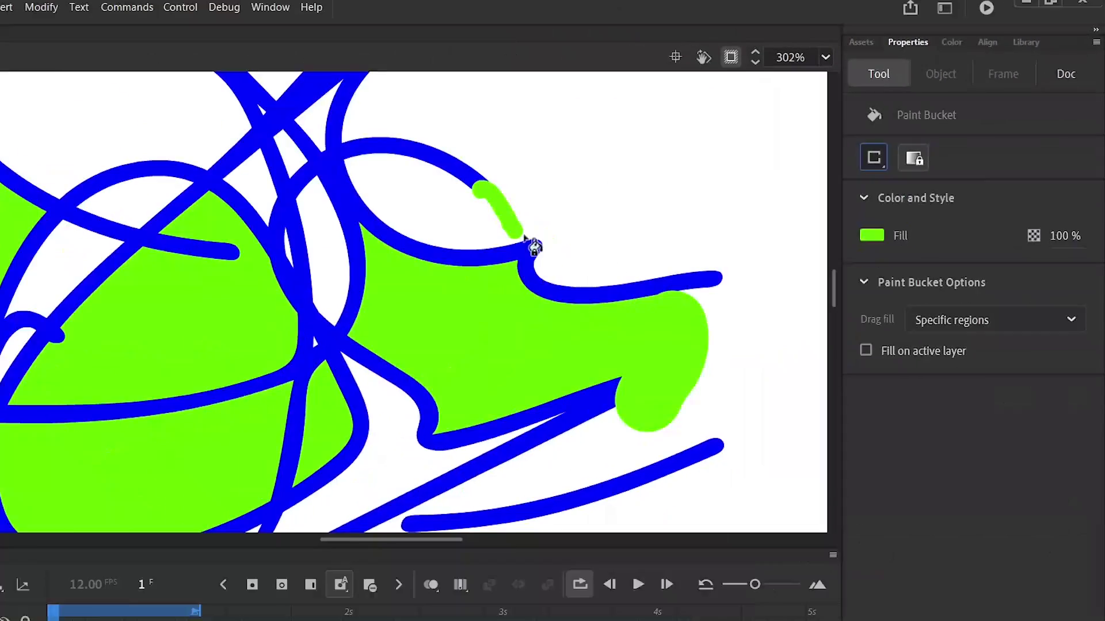
pyautogui.click(565, 209)
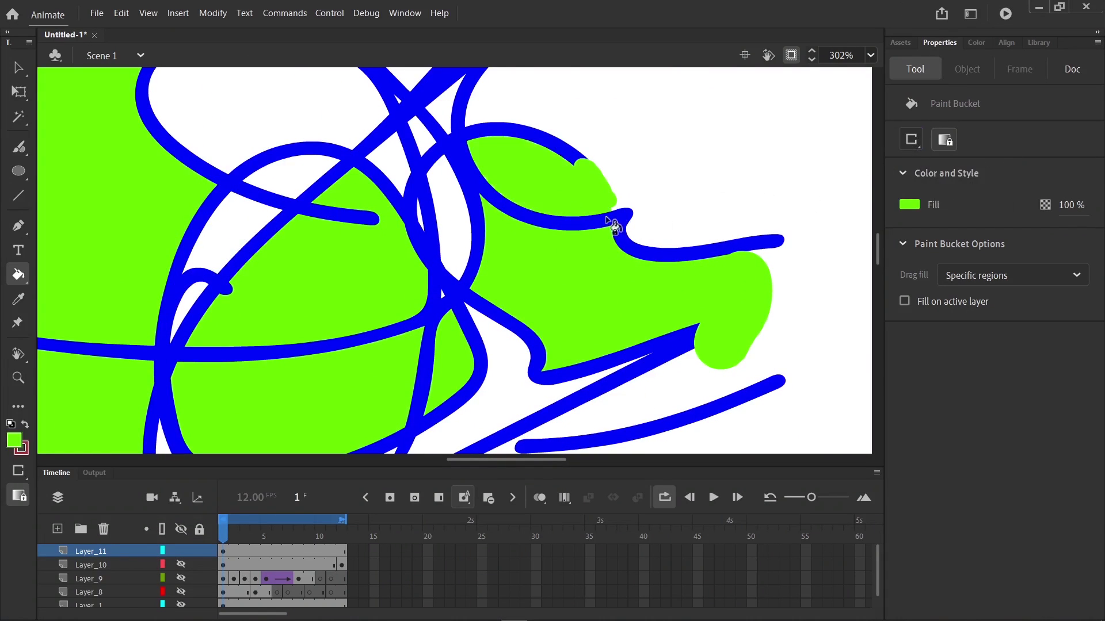
pyautogui.hotkey('ctrl', 'z')
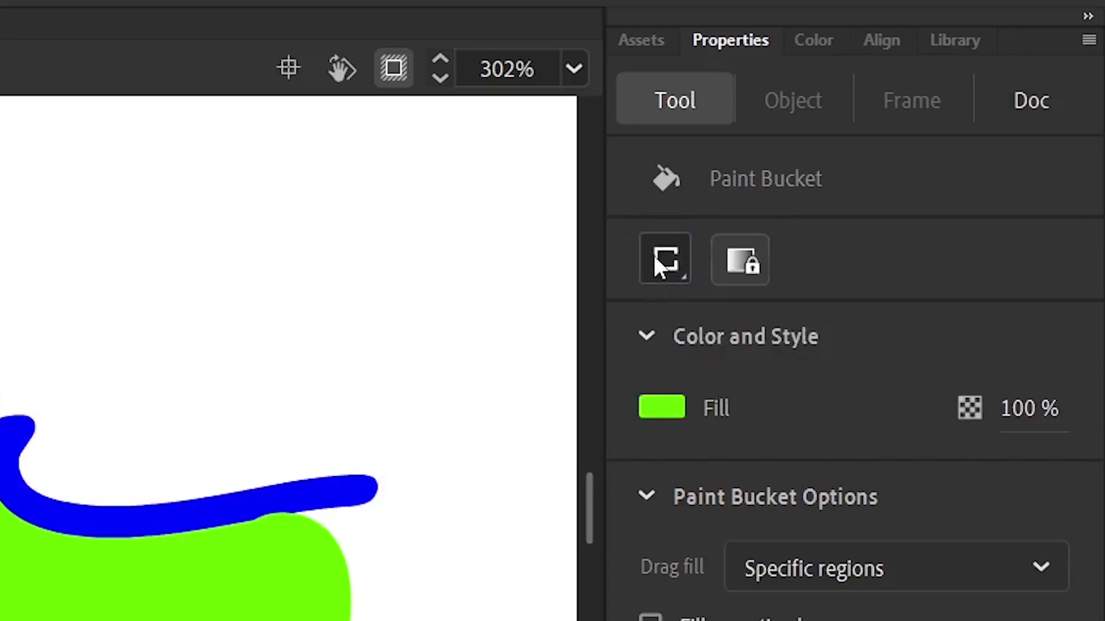
# Compare filling the gapped loop in green with the gap size set to Close Large Gaps and to Close Small Gaps.
pyautogui.click(655, 254)
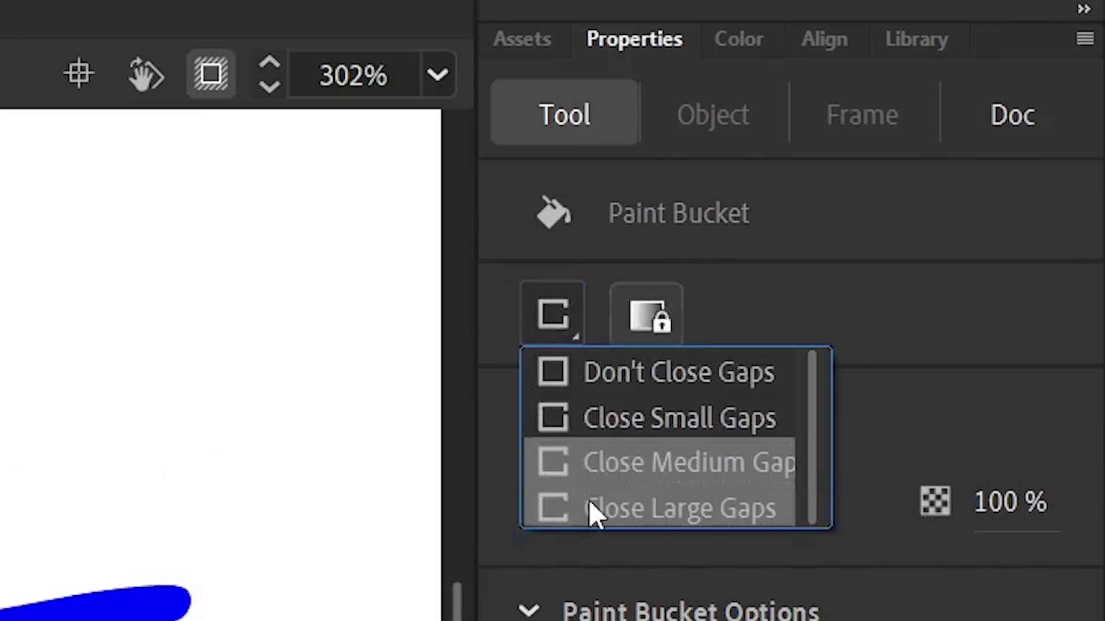
pyautogui.click(697, 414)
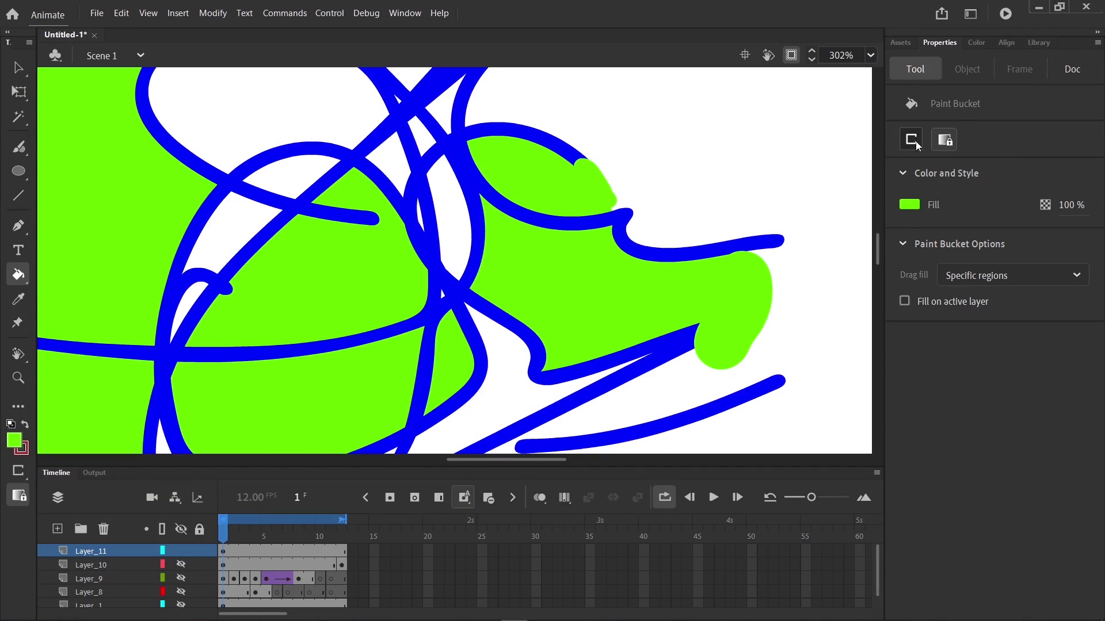
pyautogui.click(915, 142)
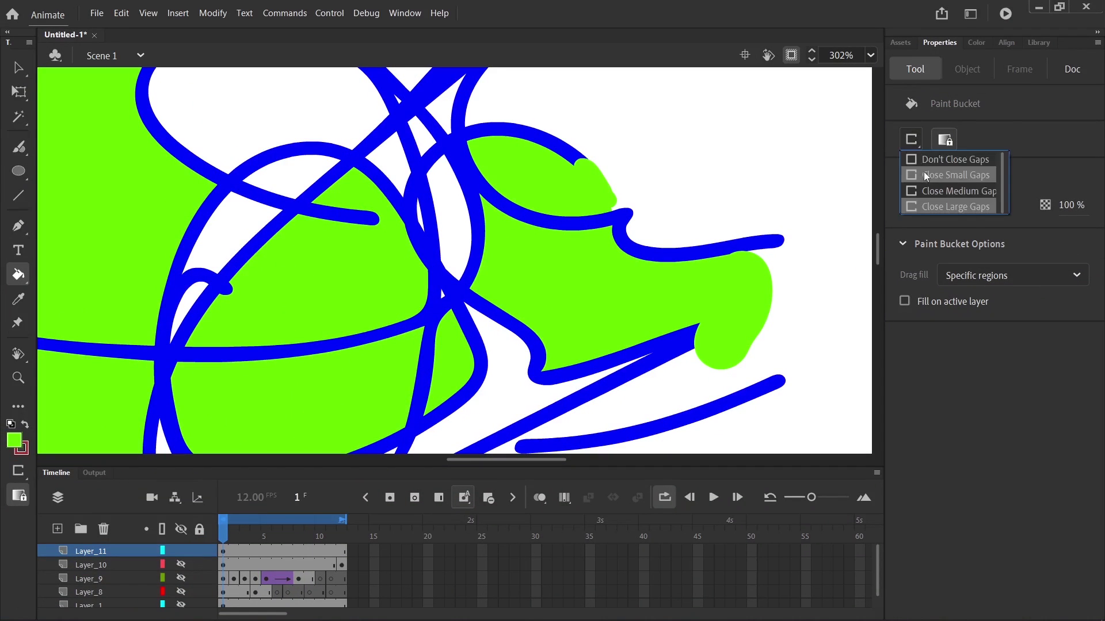
pyautogui.click(925, 175)
pyautogui.hotkey('ctrl', 'z')
pyautogui.click(551, 219)
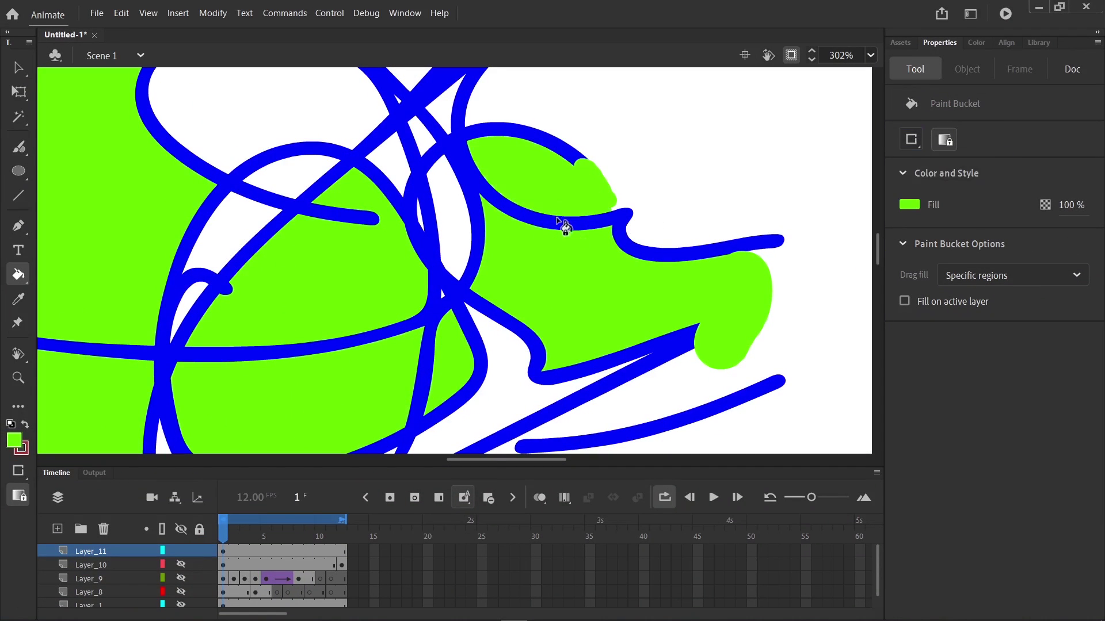
# Undo the loop's green fill and set the Paint Bucket's gap size to Don't Close Gaps.
pyautogui.hotkey('ctrl', 'z')
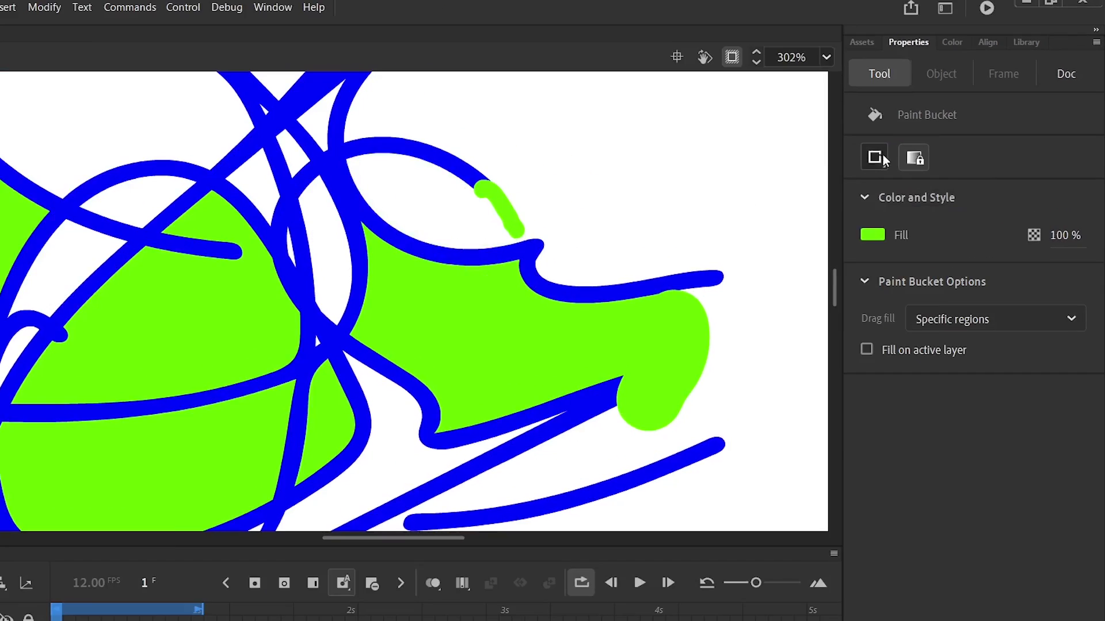
pyautogui.click(919, 146)
pyautogui.click(614, 371)
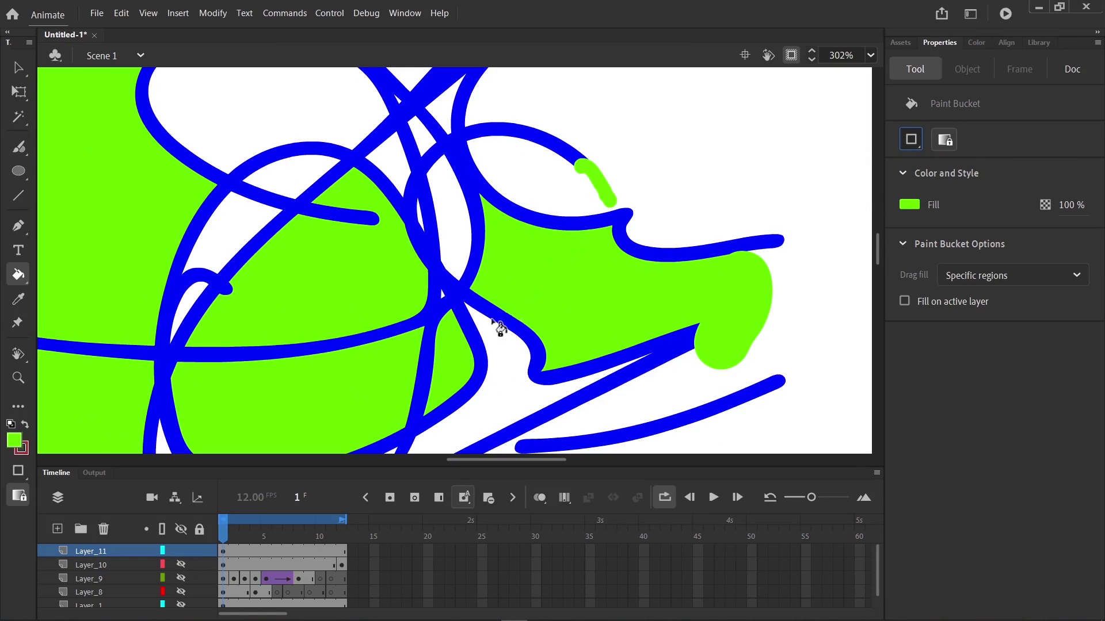
# Delete all the visible artwork from the stage at frame 1 of Layer_11.
pyautogui.hotkey('ctrl', '-')
pyautogui.hotkey('ctrl', '-')
pyautogui.moveTo(595, 299); pyautogui.dragTo(693, 266)
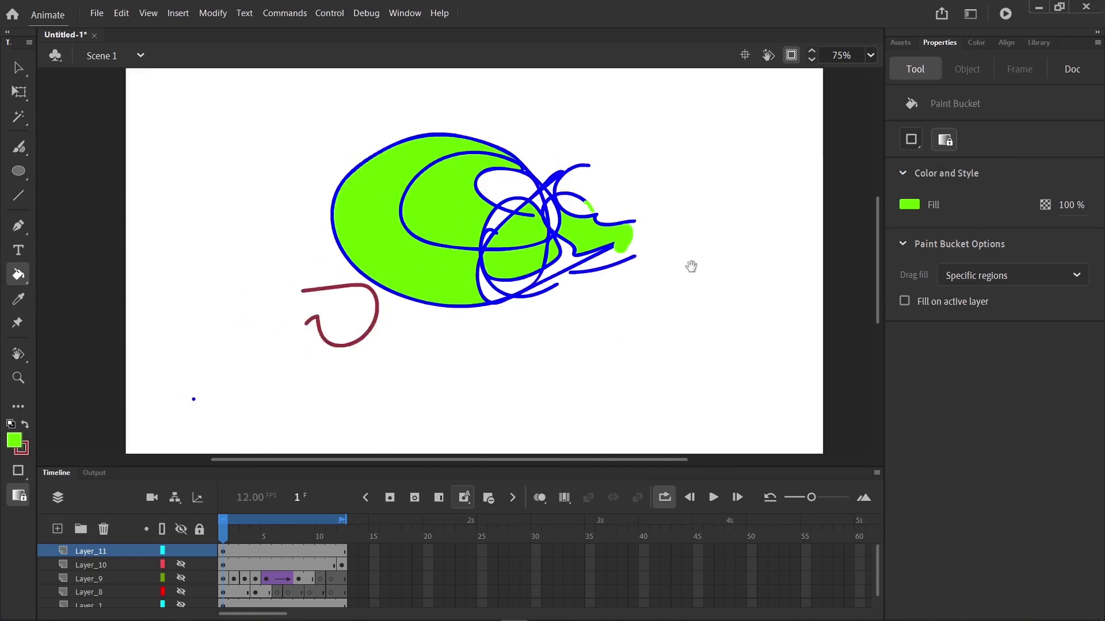
pyautogui.click(870, 55)
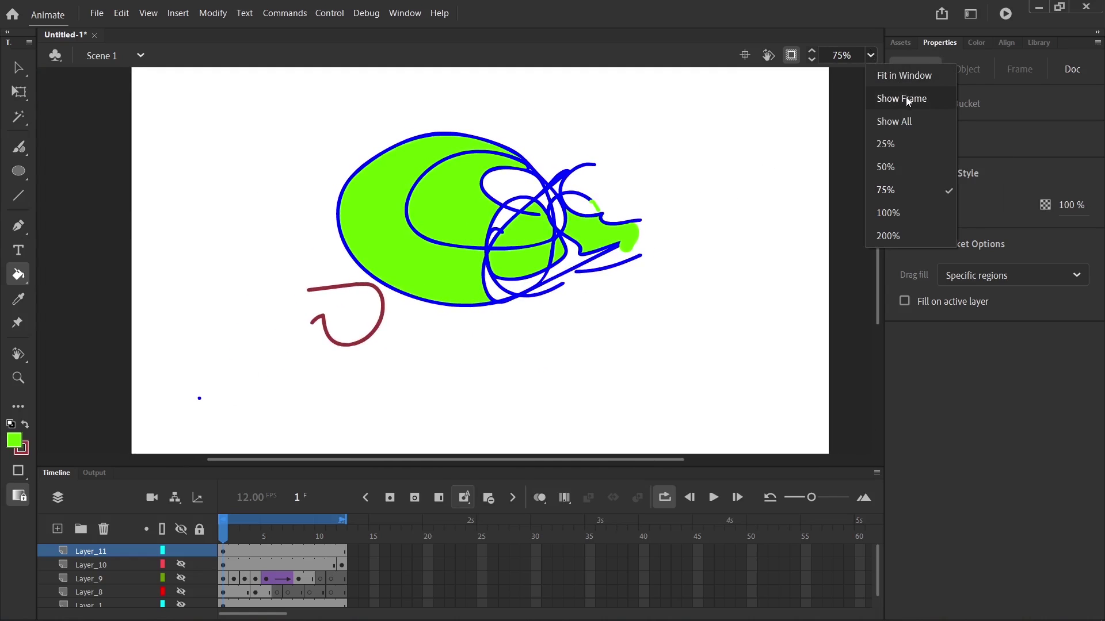
pyautogui.click(902, 99)
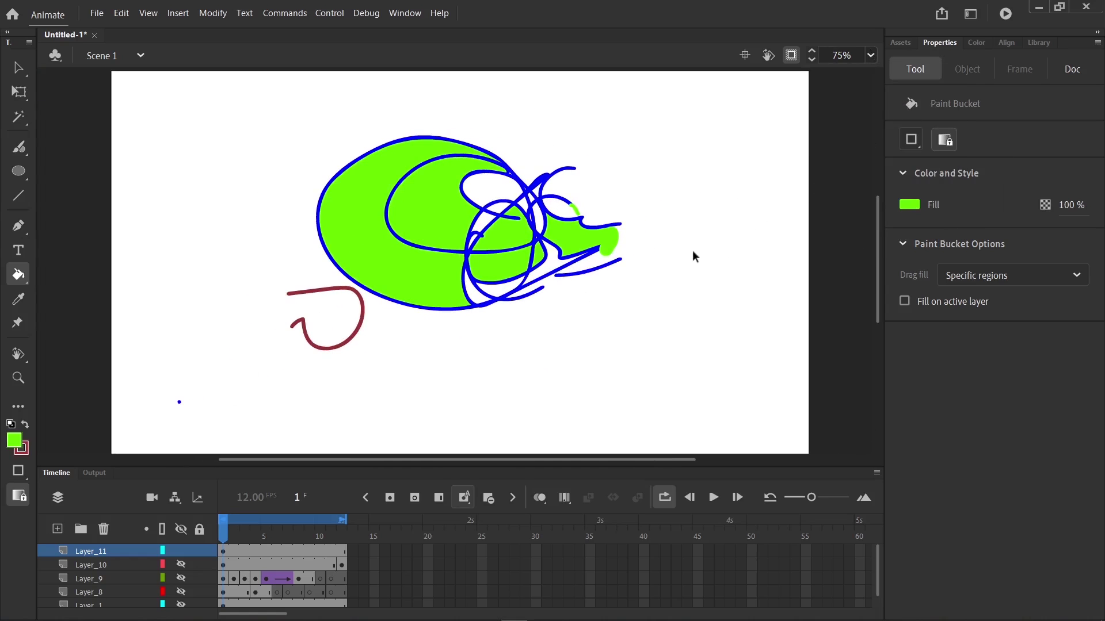
pyautogui.hotkey('ctrl', 'a')
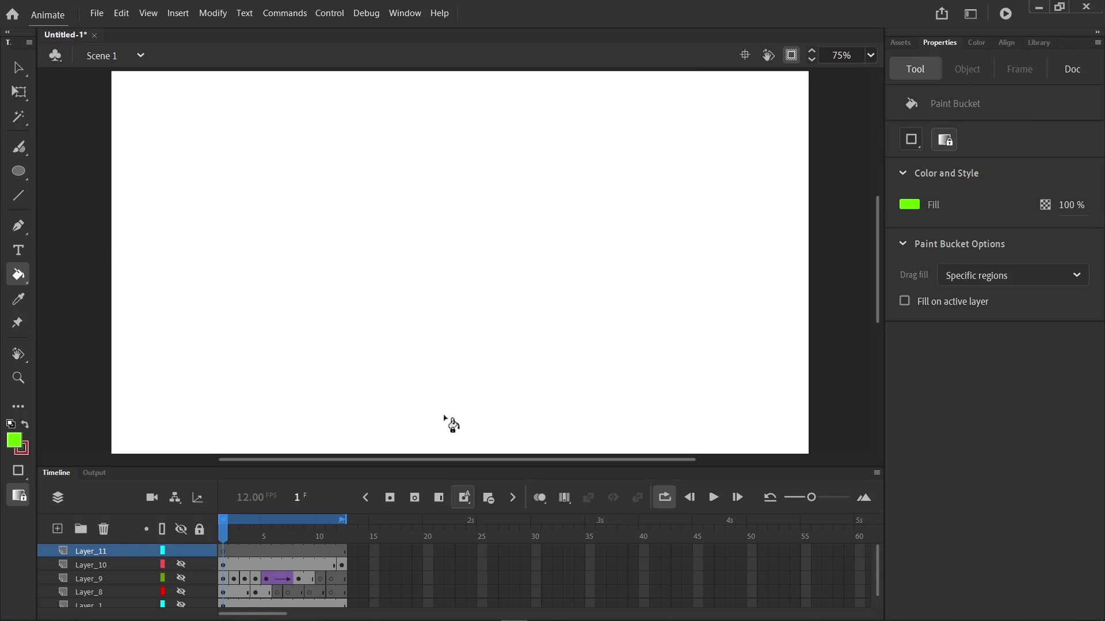
pyautogui.press('b')
pyautogui.moveTo(435, 269); pyautogui.dragTo(394, 265)
pyautogui.hotkey('ctrl', 'z')
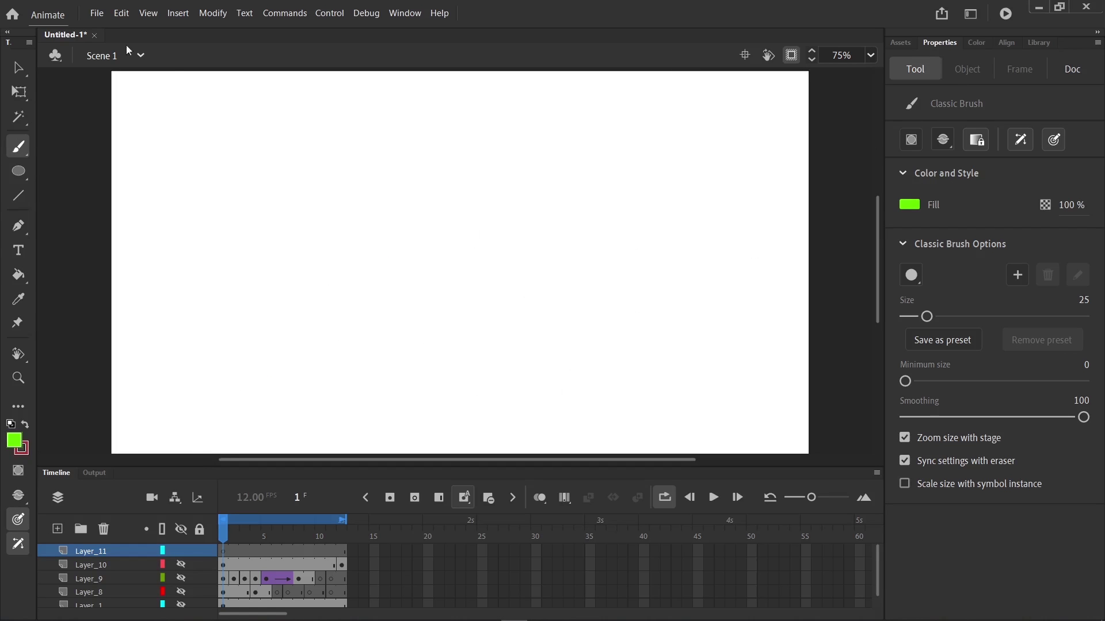
# Open the assets.fla document.
pyautogui.click(96, 12)
pyautogui.click(133, 59)
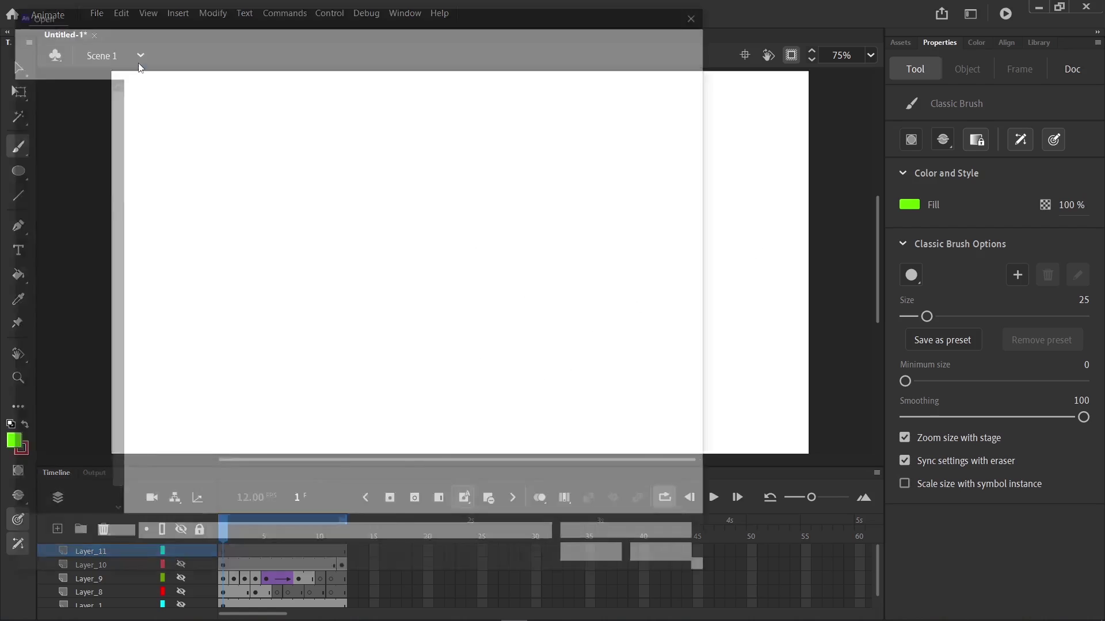
pyautogui.click(334, 153)
pyautogui.doubleClick(336, 155)
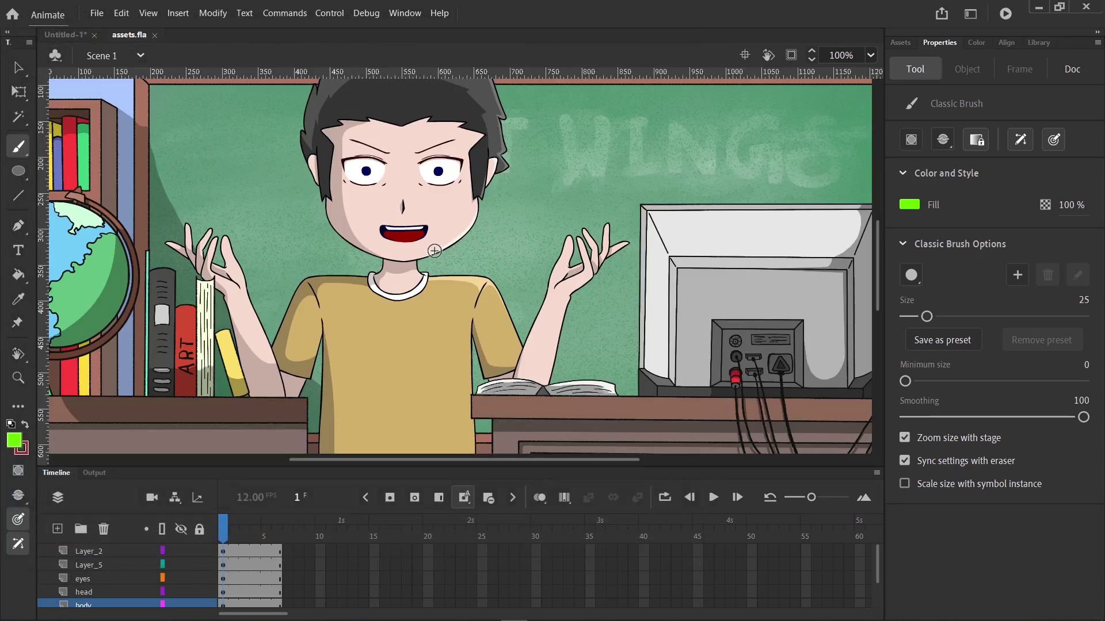
# Lock Layer_2 and select the character's mouth symbol on the stage.
pyautogui.press('v')
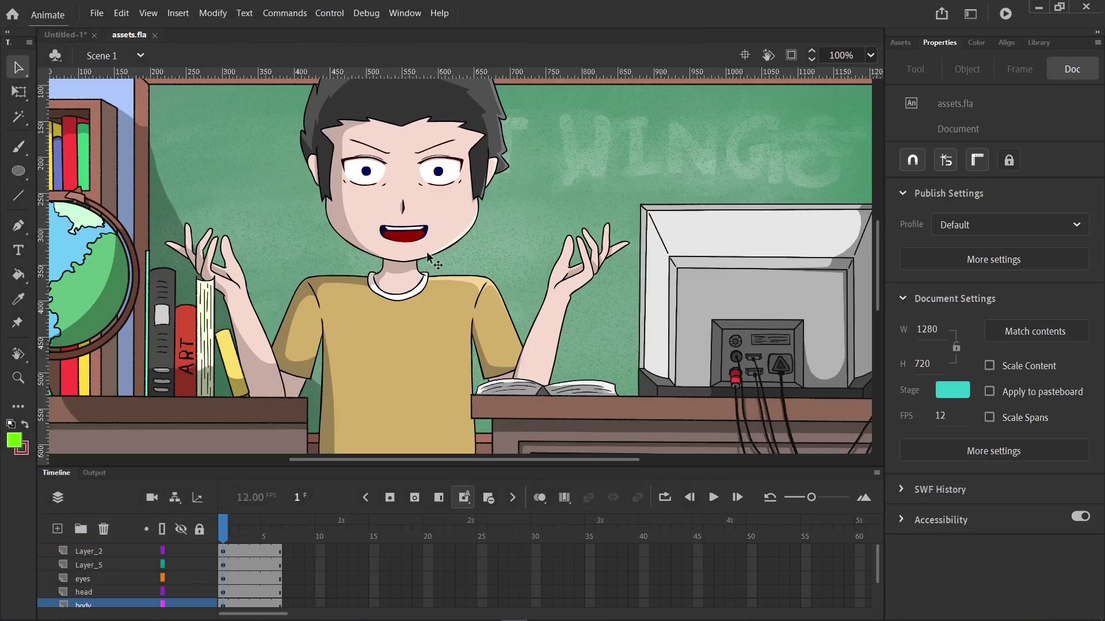
pyautogui.click(423, 245)
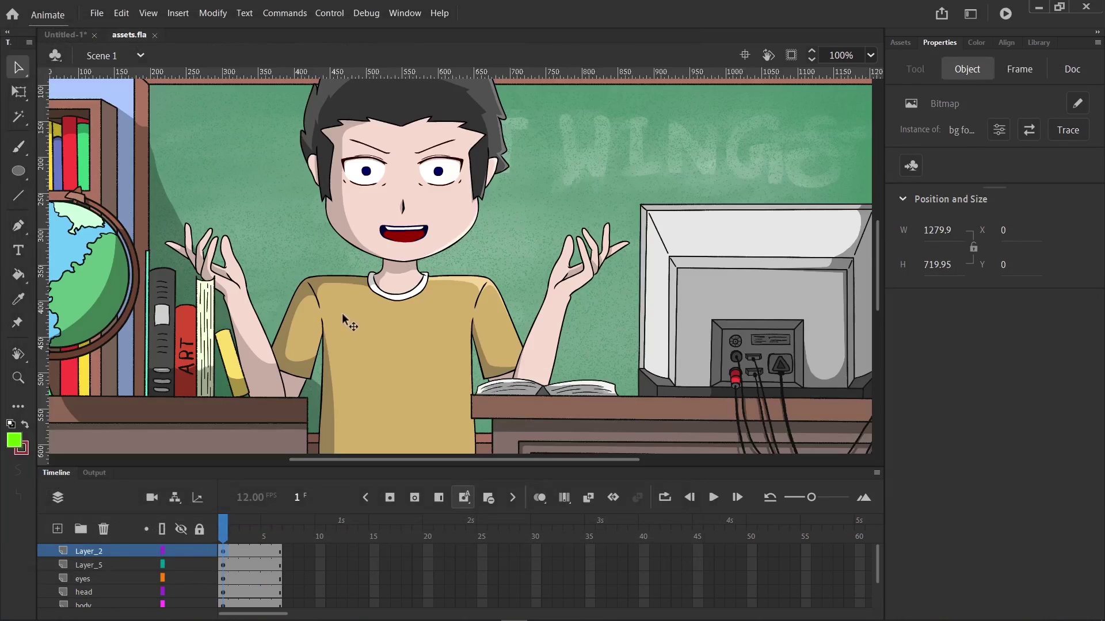
pyautogui.click(199, 551)
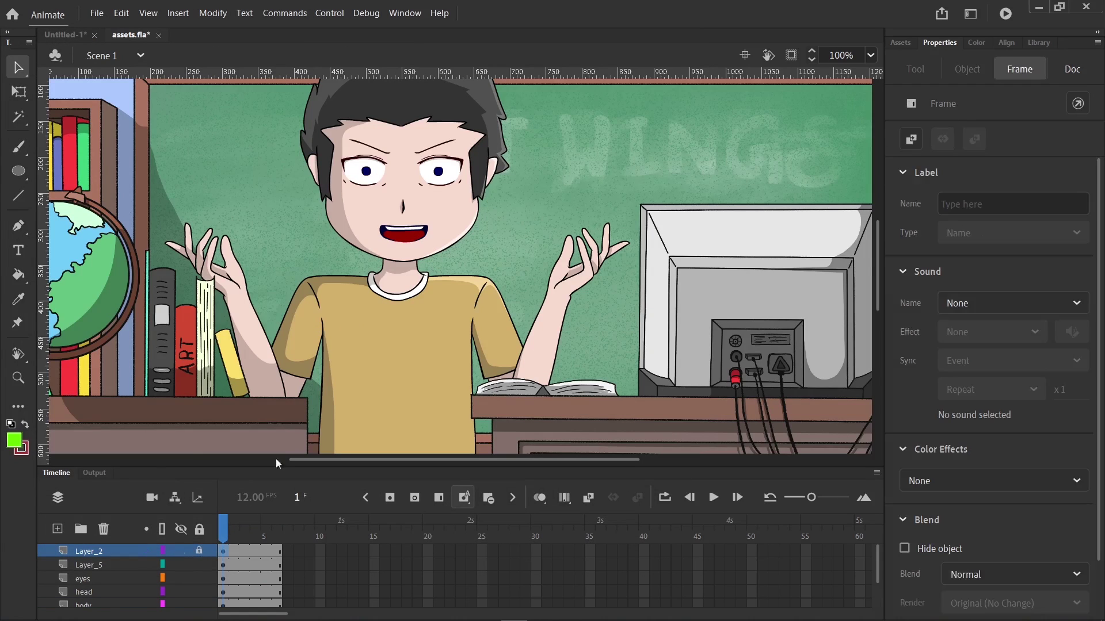
pyautogui.click(403, 234)
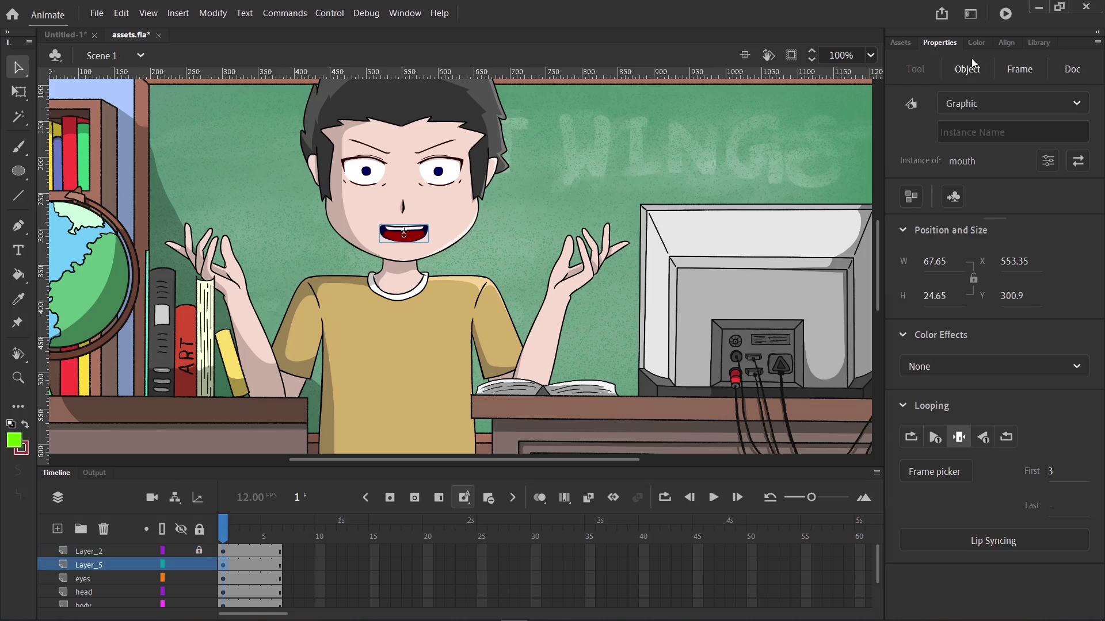
# Open the Frame Picker for the mouth symbol and place it beside the character's face.
pyautogui.click(405, 13)
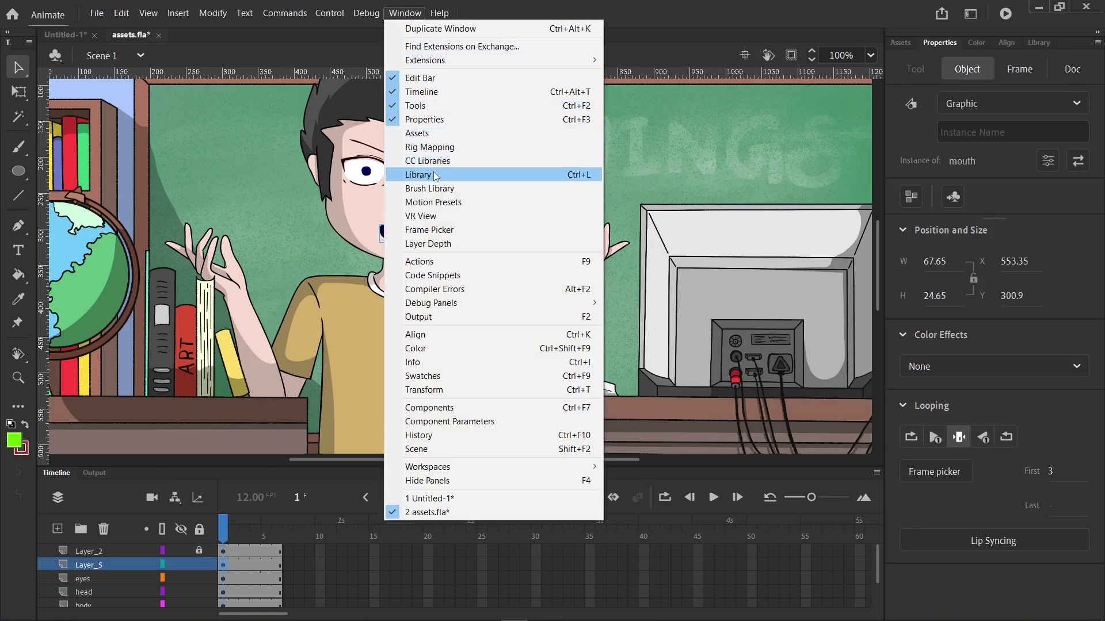
pyautogui.click(432, 230)
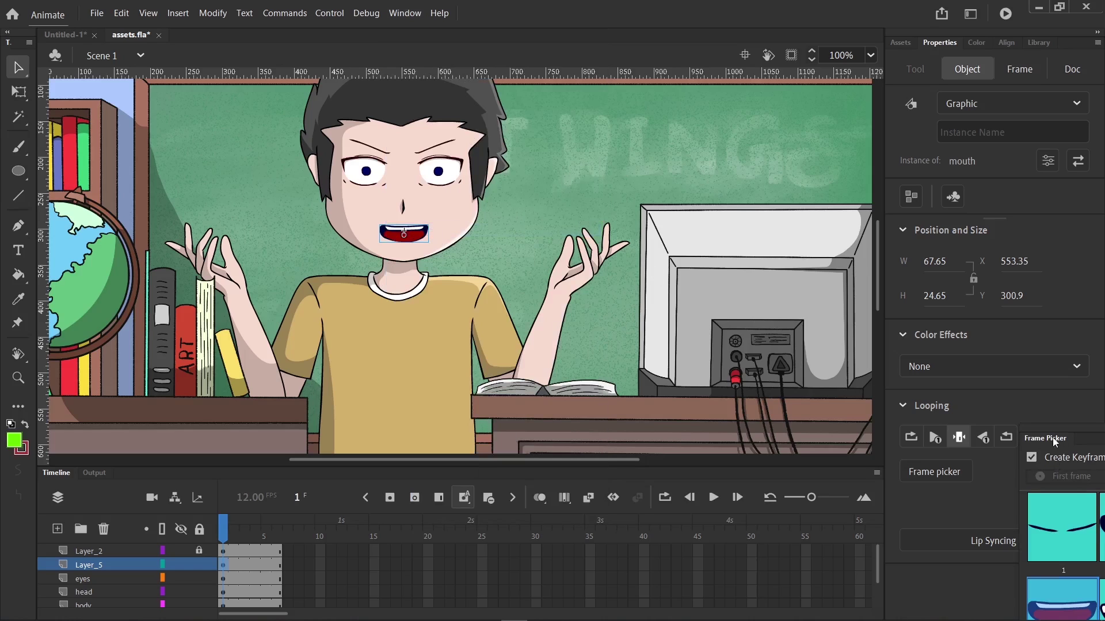
pyautogui.moveTo(1055, 441); pyautogui.dragTo(550, 185)
# Cycle the mouth symbol through Frame Picker poses 1 to 6, leave it on frame 6, and dock the Frame Picker beside the Library.
pyautogui.click(561, 274)
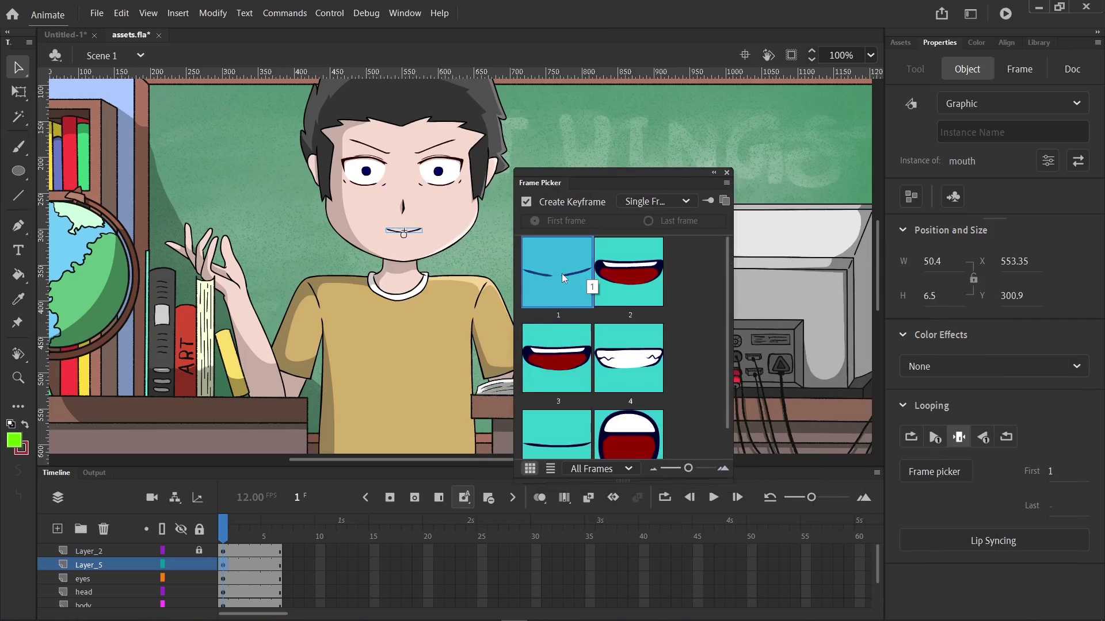
pyautogui.click(565, 340)
pyautogui.click(615, 336)
pyautogui.click(617, 279)
pyautogui.click(567, 275)
pyautogui.click(564, 358)
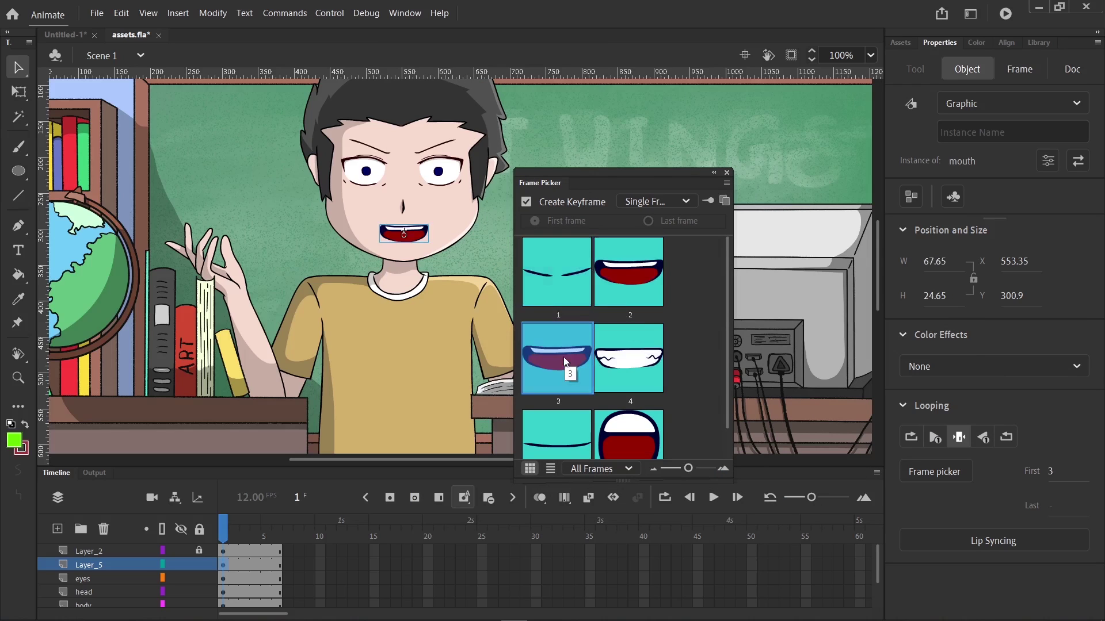
pyautogui.click(628, 357)
pyautogui.click(557, 435)
pyautogui.click(628, 434)
pyautogui.moveTo(622, 182); pyautogui.dragTo(909, 71)
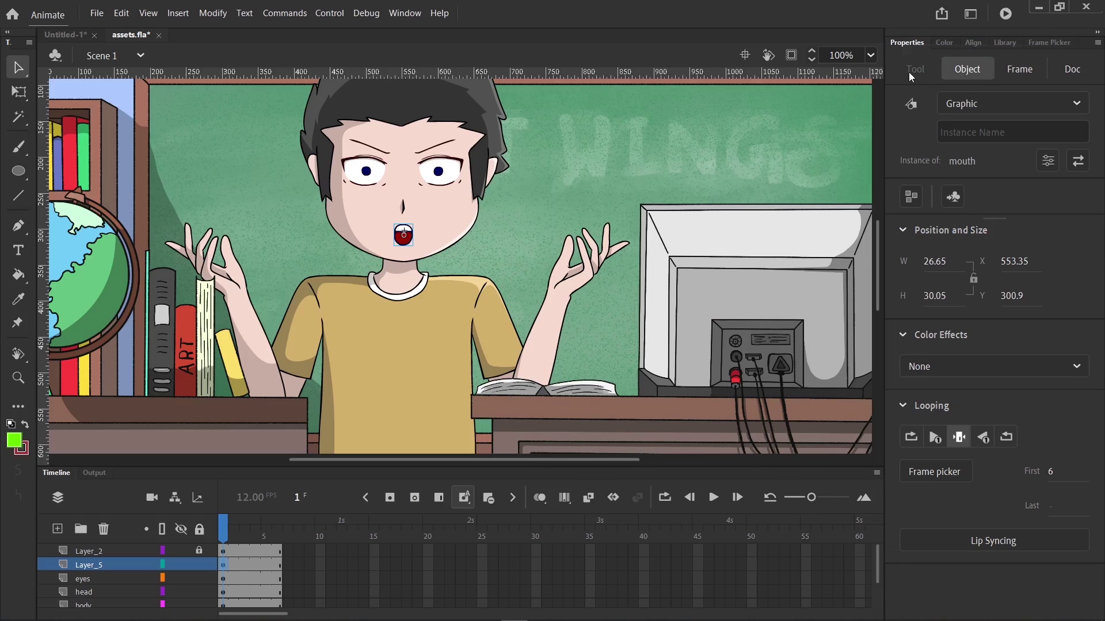
# Examine the bitmaps and the body, mouth and head symbols in the assets.fla library.
pyautogui.click(1004, 43)
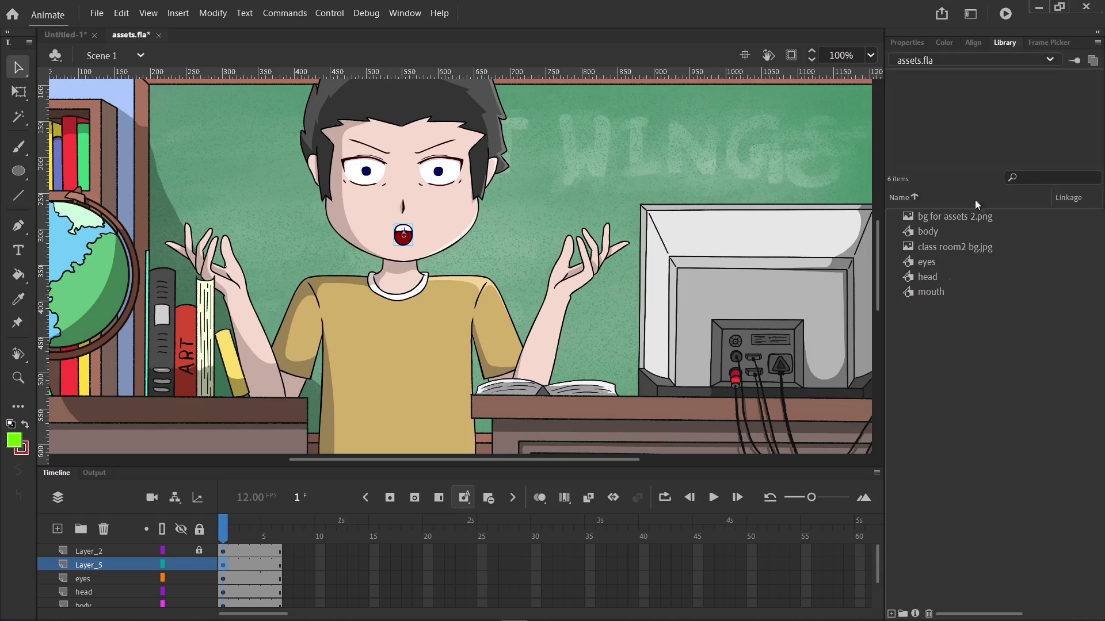
pyautogui.click(949, 233)
pyautogui.click(945, 222)
pyautogui.click(940, 247)
pyautogui.click(922, 295)
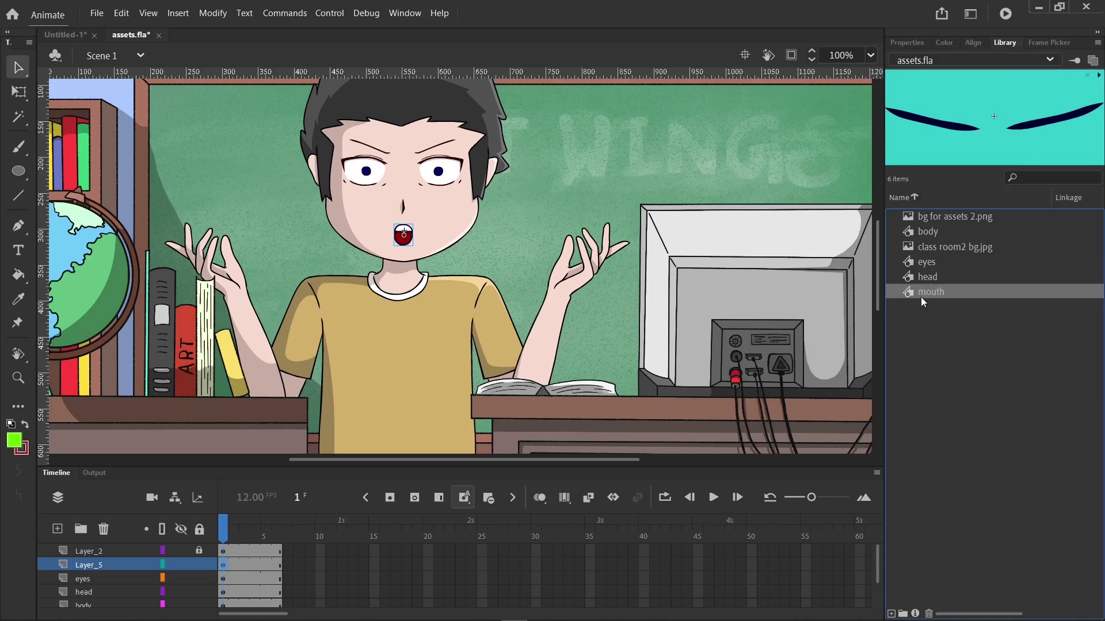
pyautogui.click(921, 276)
# Switch to the Untitled-1 document and preview the Tween 1 to Tween 4 symbols in its library.
pyautogui.click(65, 34)
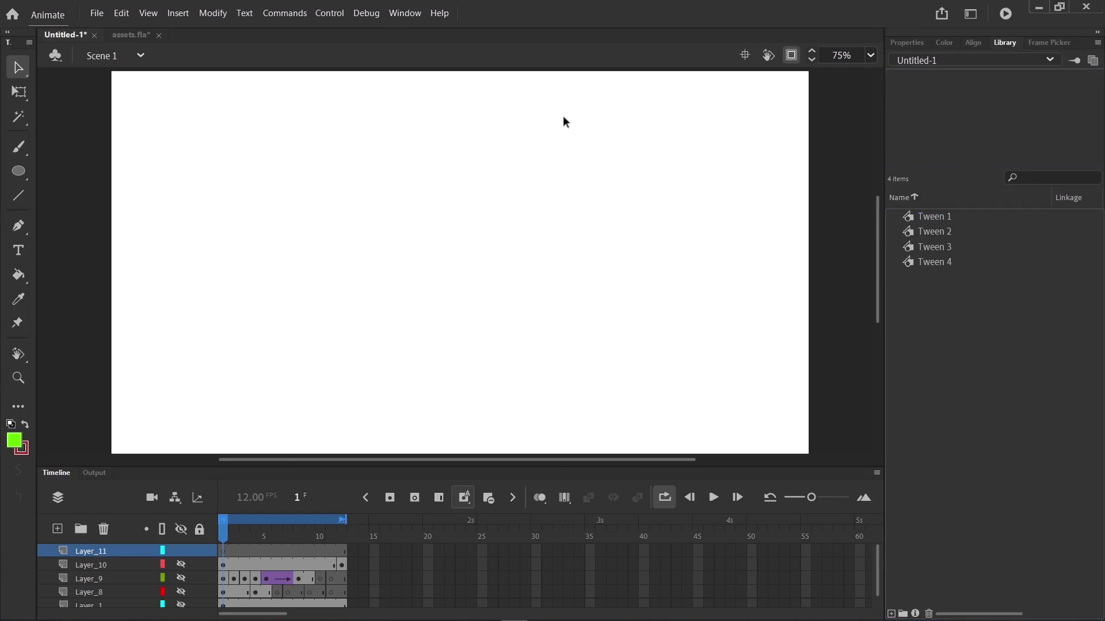
pyautogui.click(937, 247)
pyautogui.click(939, 217)
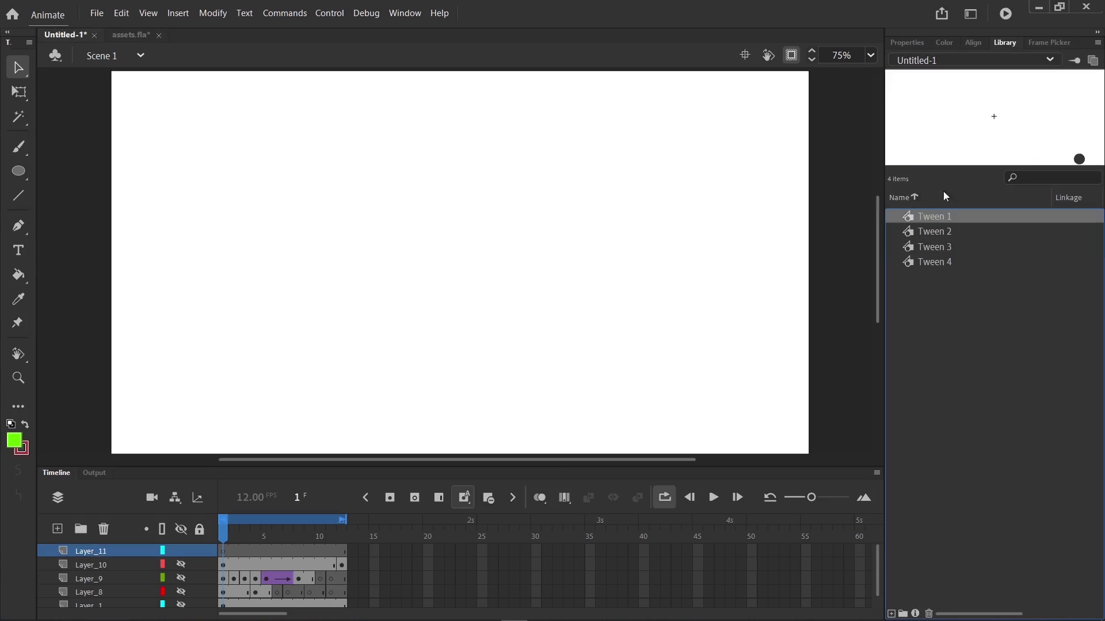
pyautogui.click(922, 249)
pyautogui.click(926, 232)
pyautogui.click(931, 218)
pyautogui.click(926, 261)
pyautogui.click(924, 233)
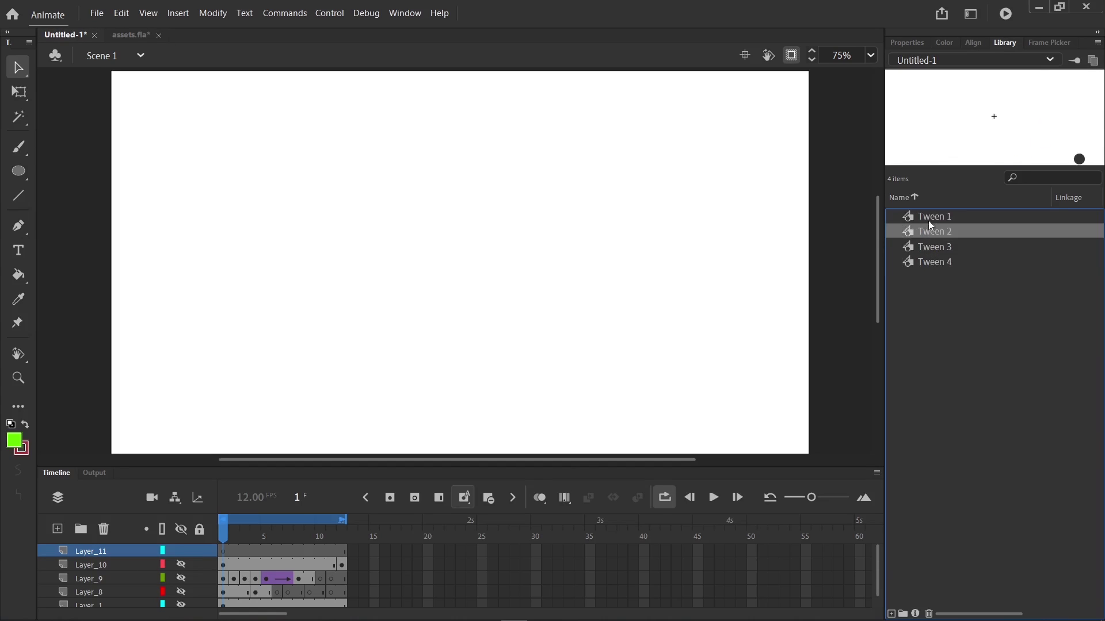
pyautogui.click(927, 218)
# Place bg for assets 2.png from the assets.fla library onto Untitled-1's stage in Layer_11.
pyautogui.click(947, 57)
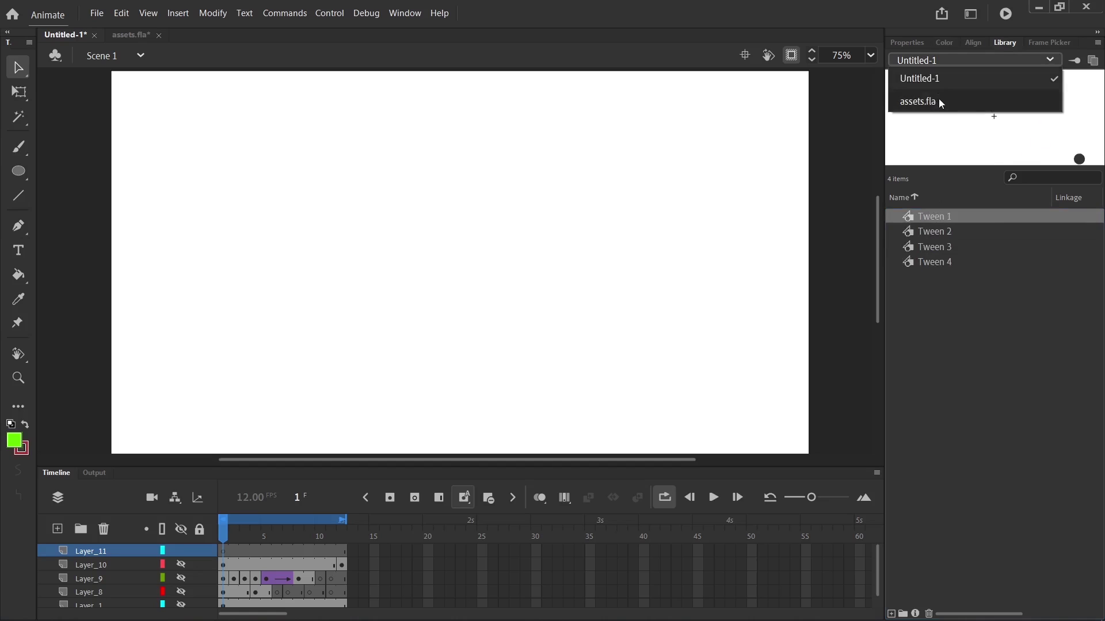
pyautogui.click(938, 98)
pyautogui.click(938, 248)
pyautogui.click(943, 218)
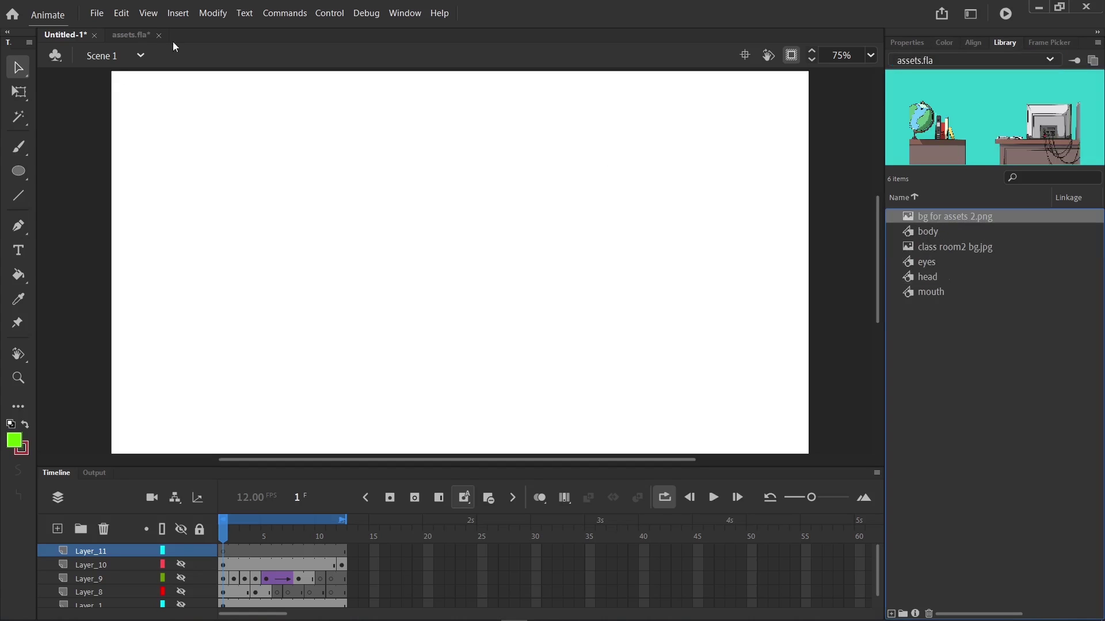
pyautogui.moveTo(618, 198); pyautogui.dragTo(489, 253)
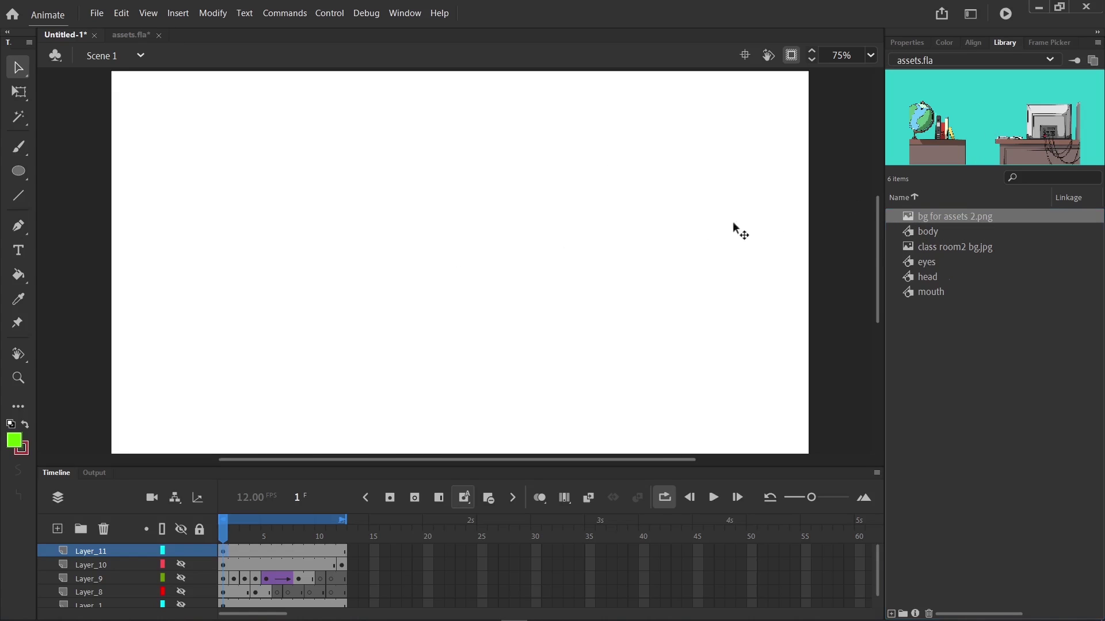
# Place the body symbol from the assets.fla library near the middle of the stage in Layer_11.
pyautogui.click(938, 232)
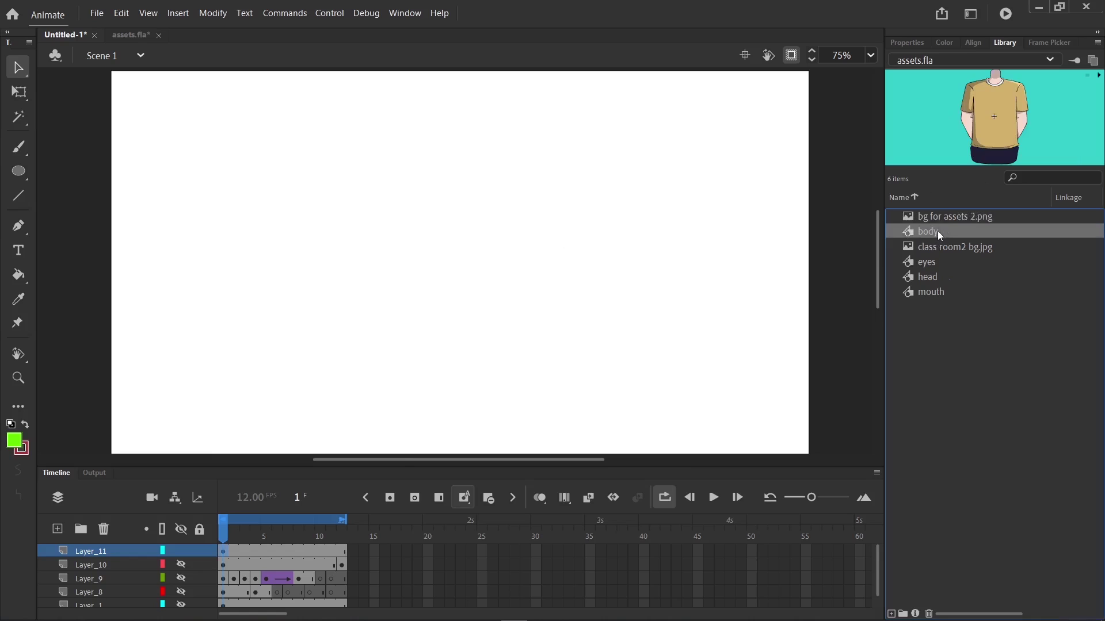
pyautogui.moveTo(959, 140); pyautogui.dragTo(516, 286)
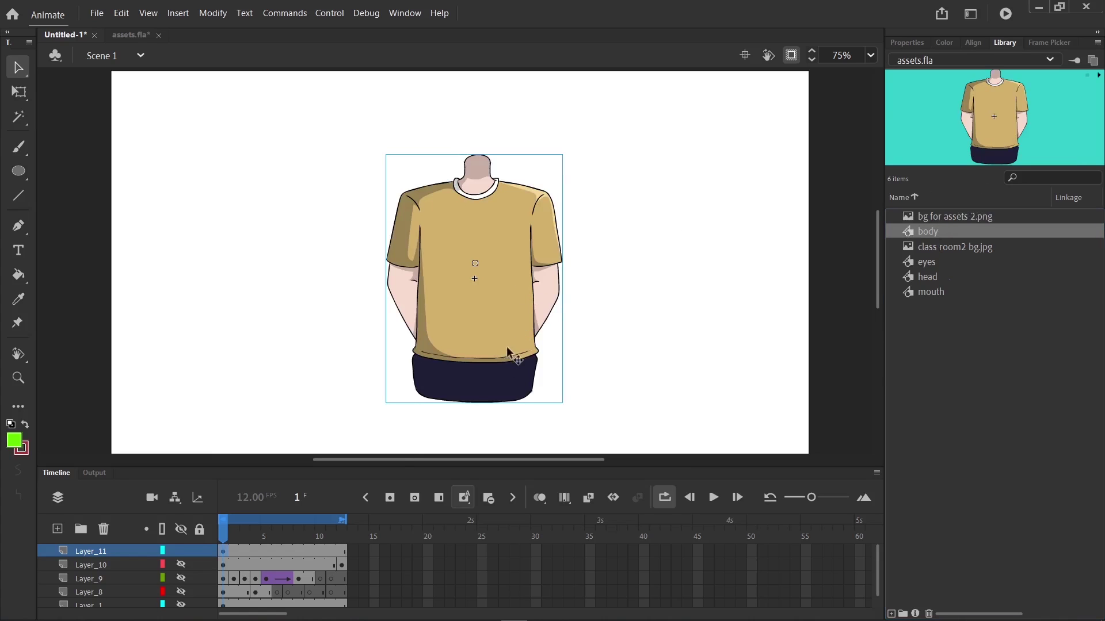
pyautogui.moveTo(508, 344)
pyautogui.mouseDown()
pyautogui.moveTo(541, 352)
pyautogui.moveTo(524, 334)
pyautogui.mouseUp()
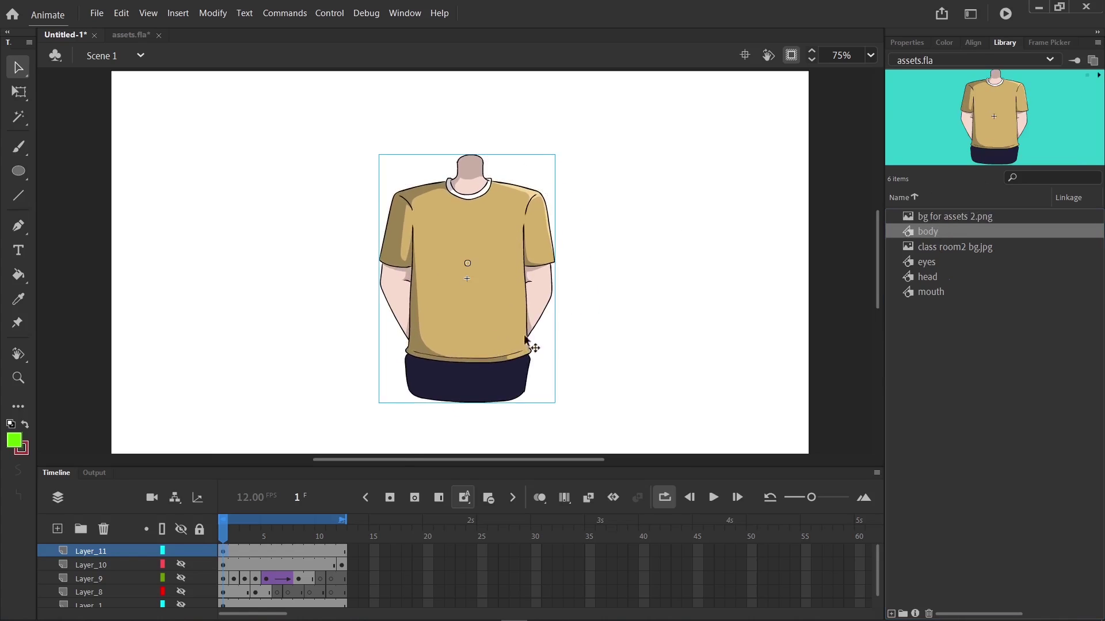
# Add a new layer above Layer_11 and place the head symbol on it, over the body's neck.
pyautogui.click(928, 292)
pyautogui.click(57, 529)
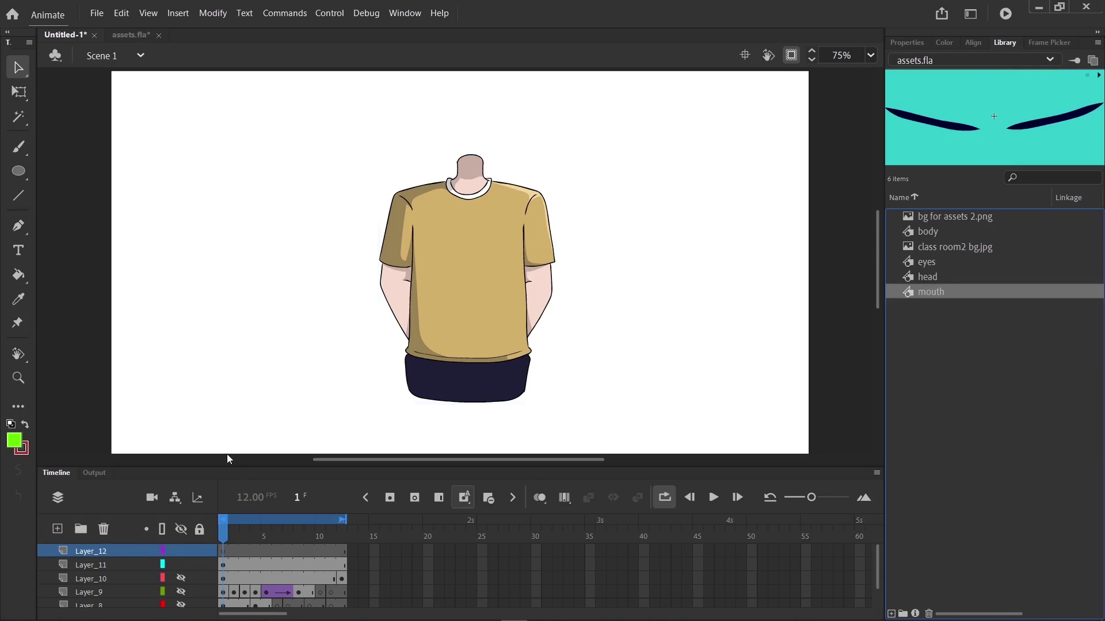
pyautogui.click(937, 280)
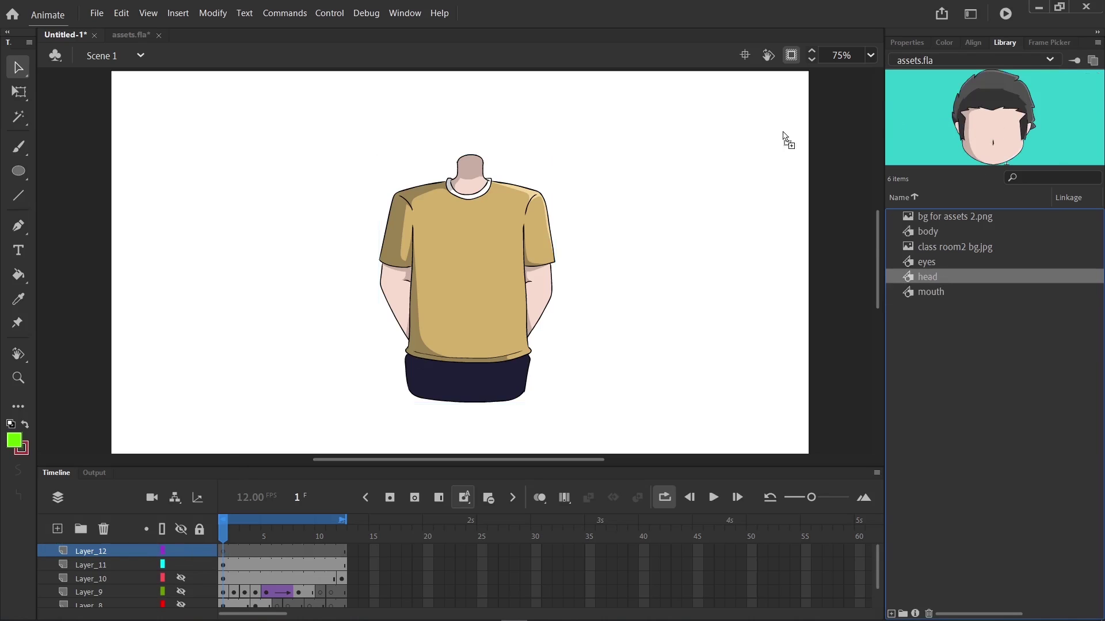
pyautogui.moveTo(783, 135); pyautogui.dragTo(514, 155)
# Place the eyes and mouth symbols beside the head, each on its own new layer.
pyautogui.click(57, 529)
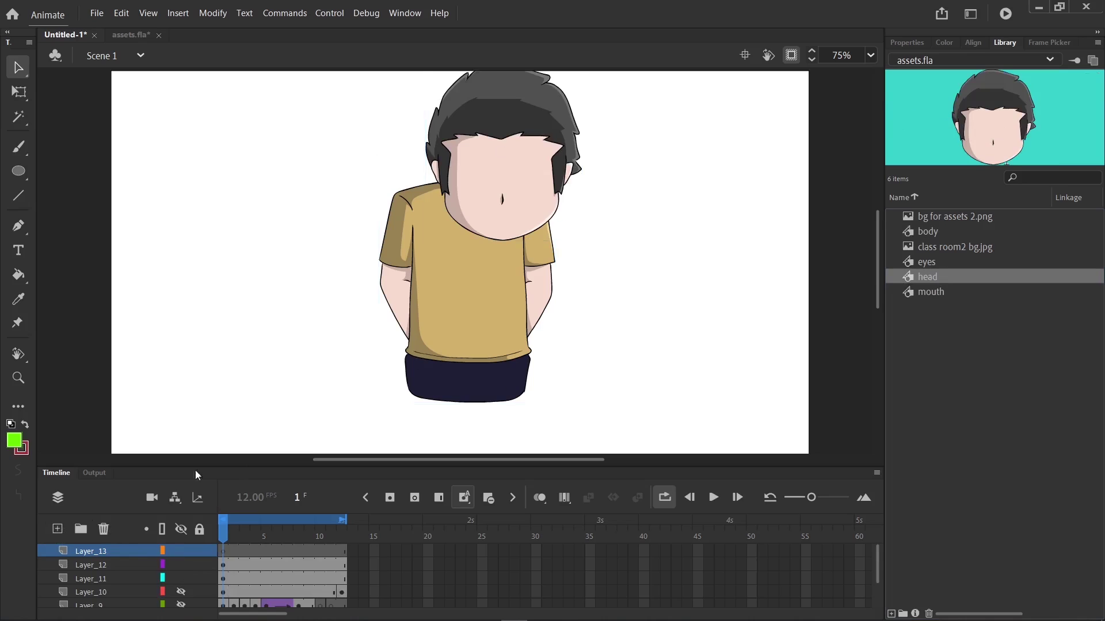
pyautogui.click(940, 264)
pyautogui.moveTo(782, 149); pyautogui.dragTo(620, 190)
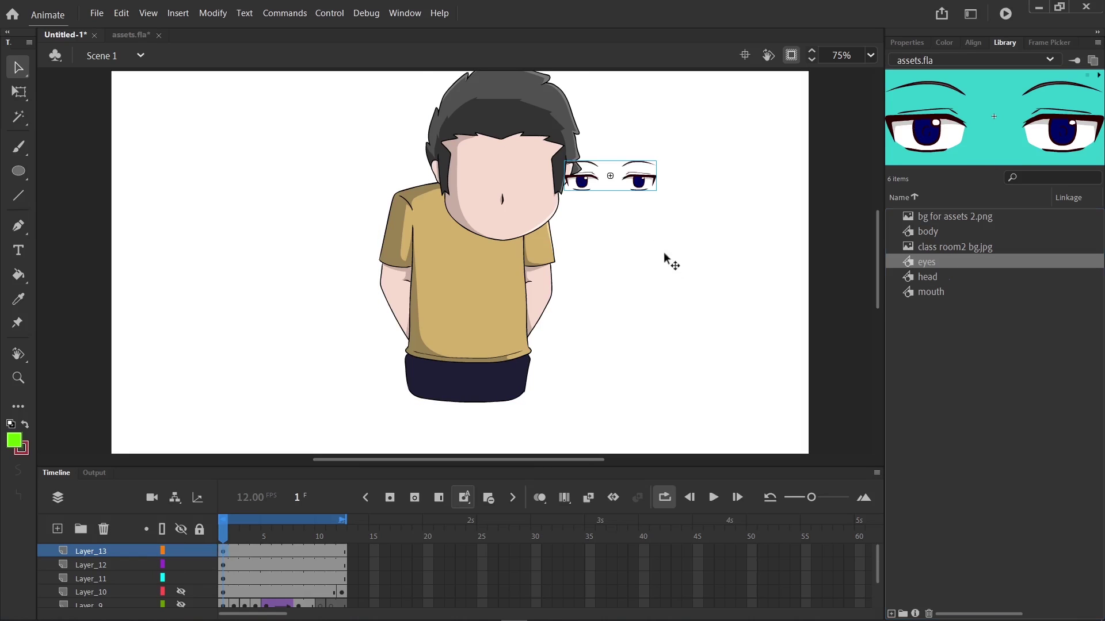
pyautogui.click(57, 529)
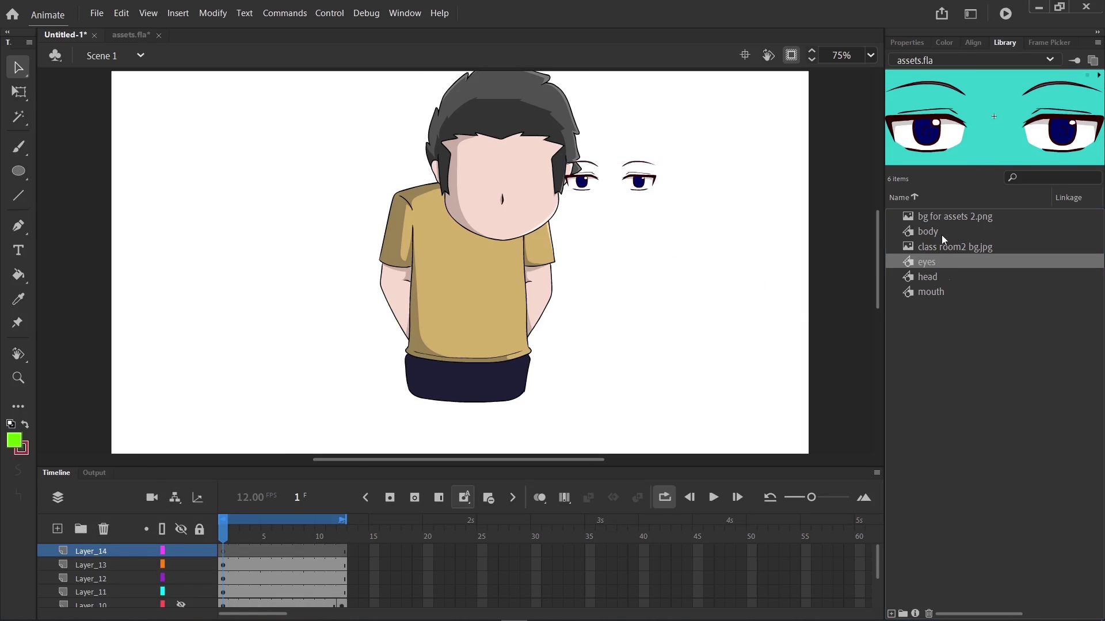
pyautogui.click(930, 292)
pyautogui.moveTo(985, 132); pyautogui.dragTo(615, 230)
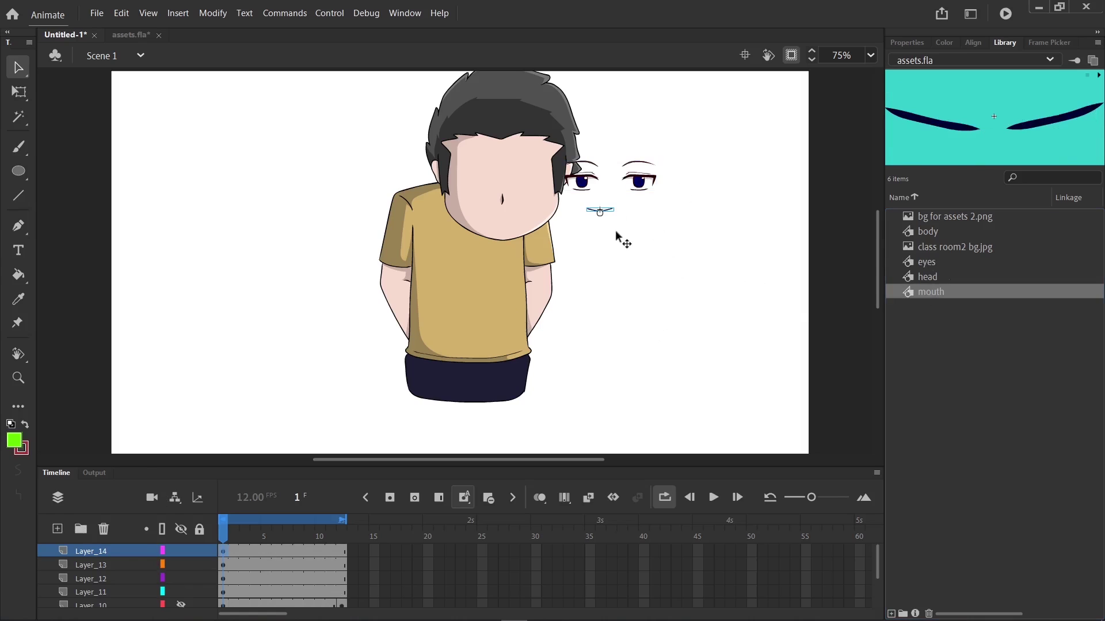
# Play through the placed symbols' frames and enlarge the mouth symbol with Free Transform, moving it over the lower body.
pyautogui.moveTo(225, 534); pyautogui.dragTo(362, 544)
pyautogui.press('Return')
pyautogui.moveTo(601, 213); pyautogui.dragTo(774, 155)
pyautogui.press('q')
pyautogui.click(648, 260)
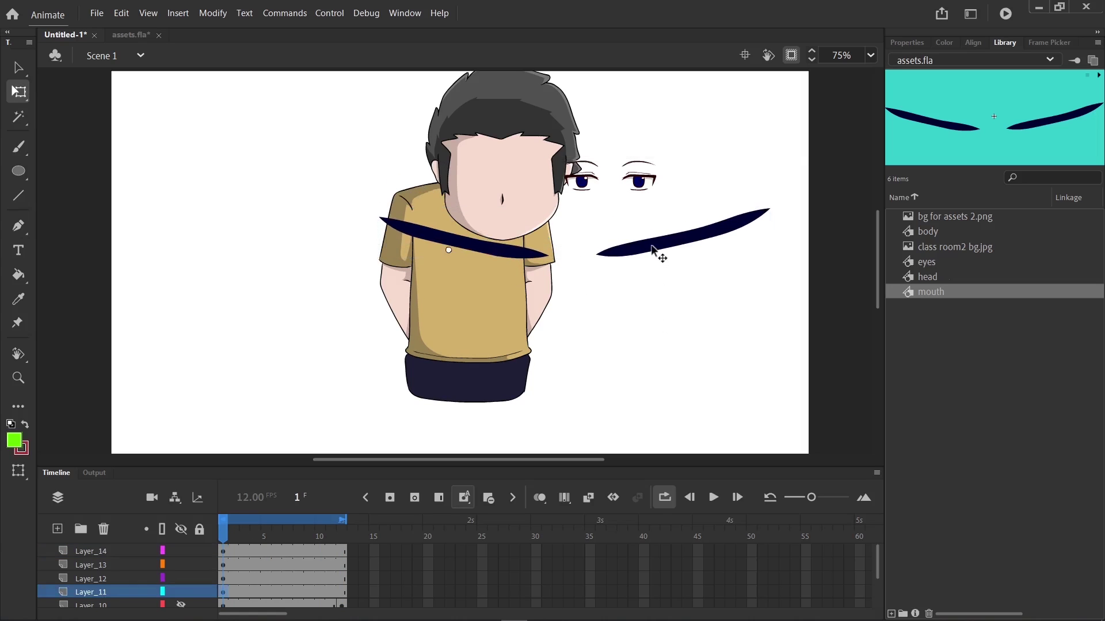
pyautogui.moveTo(656, 249)
pyautogui.mouseDown()
pyautogui.moveTo(523, 348)
pyautogui.moveTo(494, 355)
pyautogui.mouseUp()
# Hide Layer_13, Layer_12 and Layer_11 and move the enlarged mouth up to the middle of the stage at frame 1.
pyautogui.click(234, 536)
pyautogui.moveTo(235, 537)
pyautogui.mouseDown()
pyautogui.moveTo(278, 536)
pyautogui.moveTo(255, 536)
pyautogui.mouseUp()
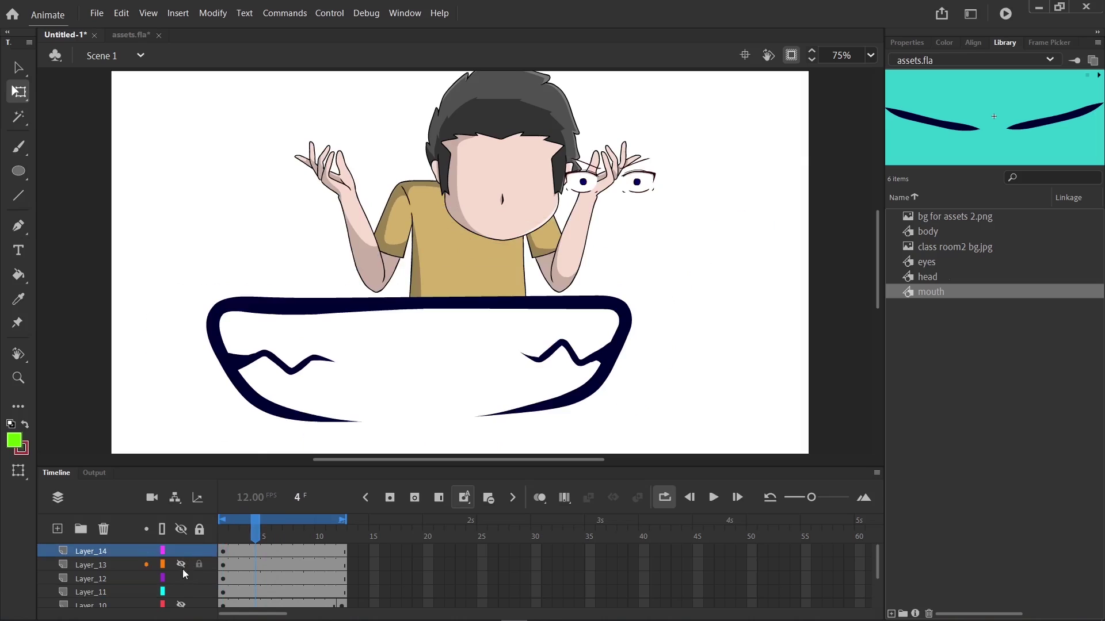
pyautogui.moveTo(181, 566); pyautogui.dragTo(182, 578)
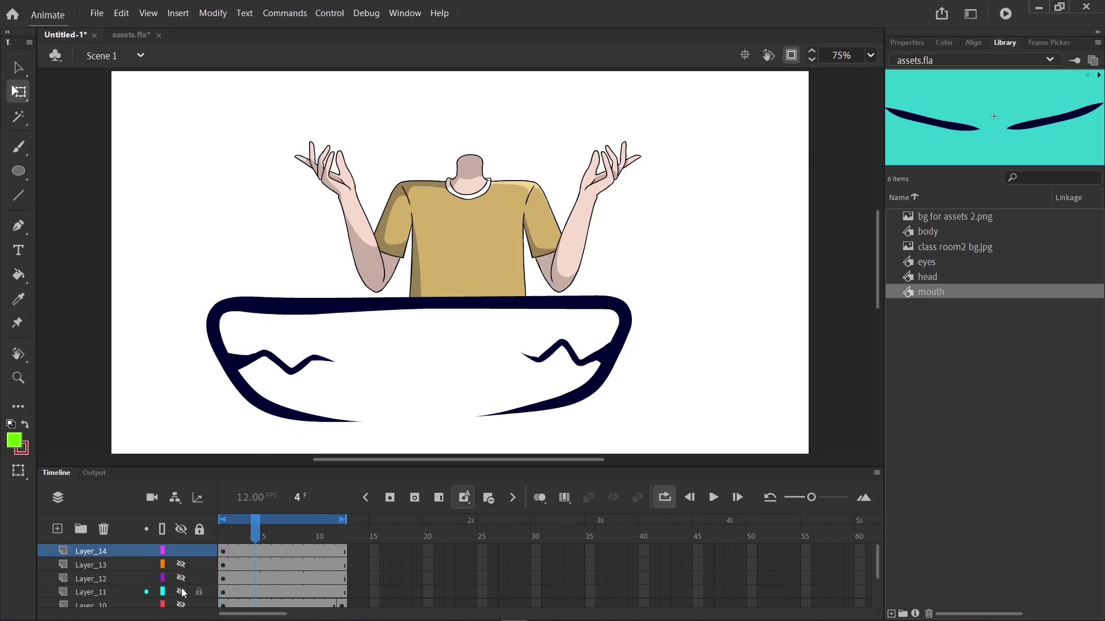
pyautogui.click(181, 592)
pyautogui.moveTo(256, 536); pyautogui.dragTo(223, 535)
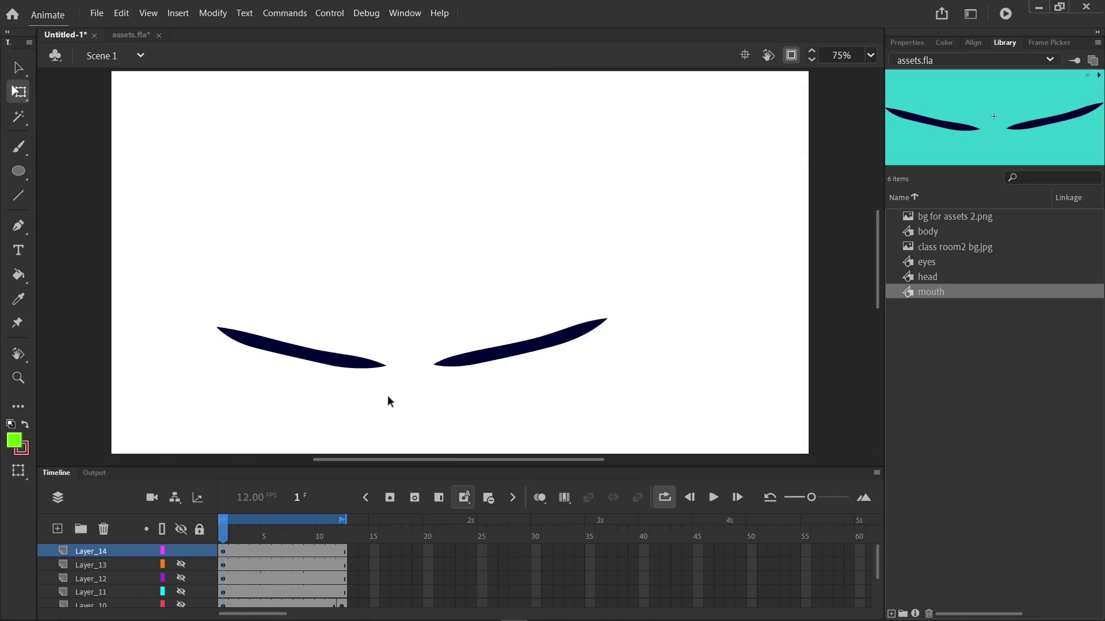
pyautogui.moveTo(489, 356); pyautogui.dragTo(561, 239)
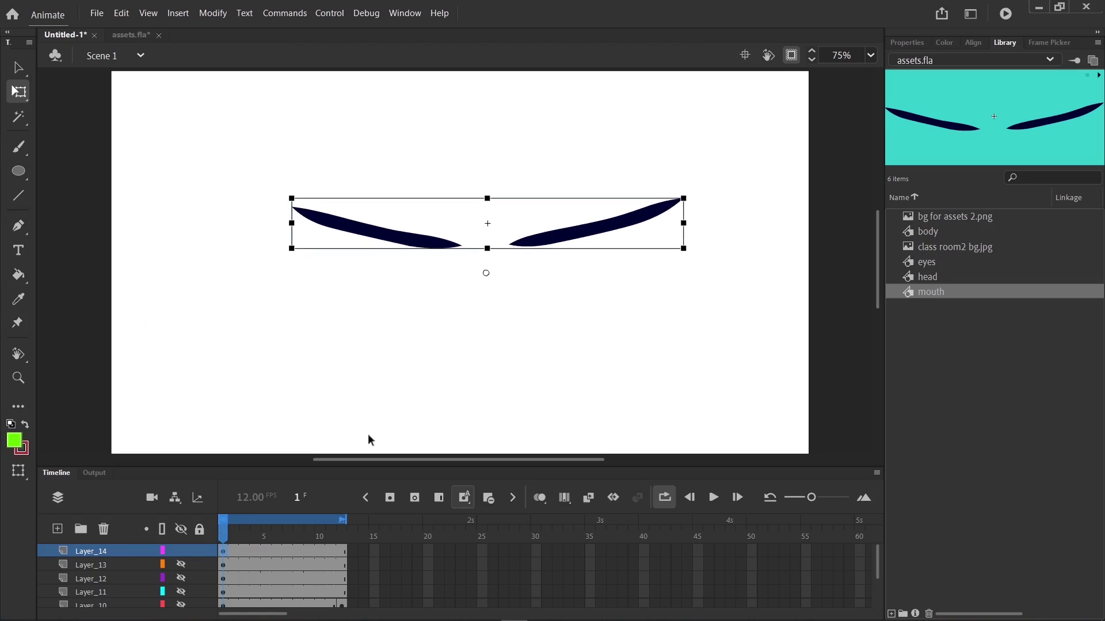
pyautogui.moveTo(227, 533); pyautogui.dragTo(204, 579)
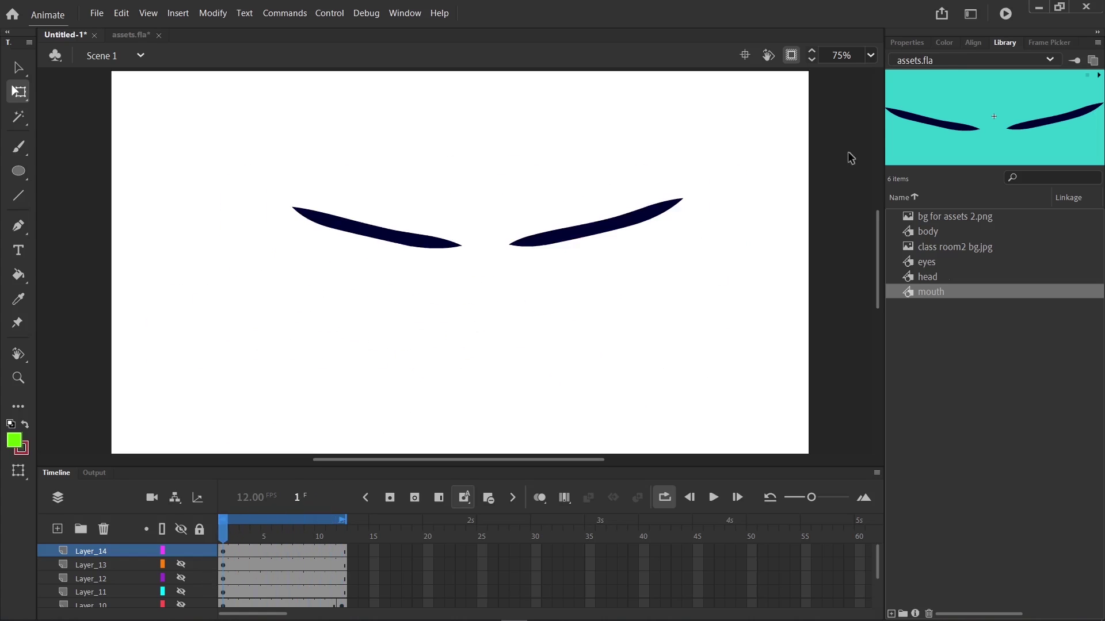
# Try mouth poses 2, 3, 5, 6 and 4 in the Frame Picker and return the mouth to pose 1.
pyautogui.click(1042, 43)
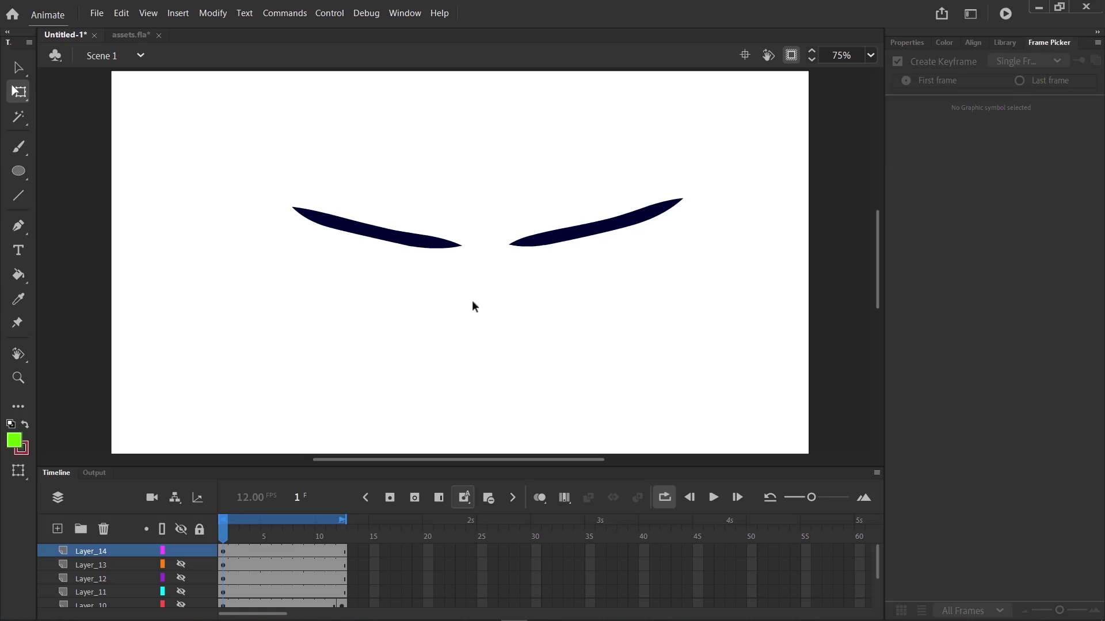
pyautogui.click(557, 240)
pyautogui.click(1011, 152)
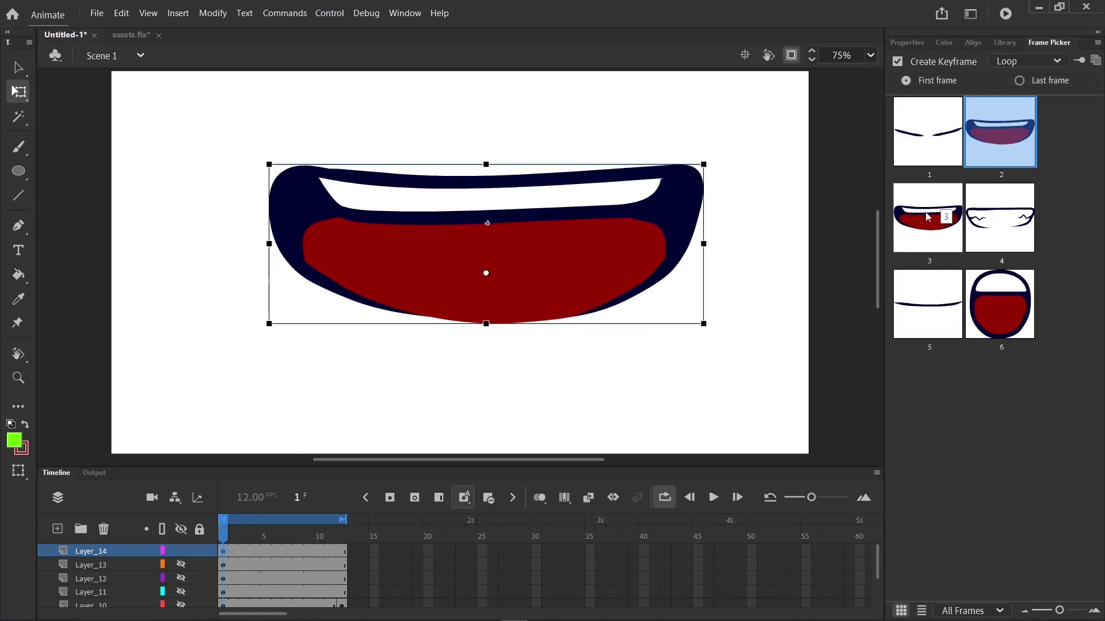
pyautogui.click(928, 217)
pyautogui.click(928, 304)
pyautogui.click(1000, 304)
pyautogui.click(998, 214)
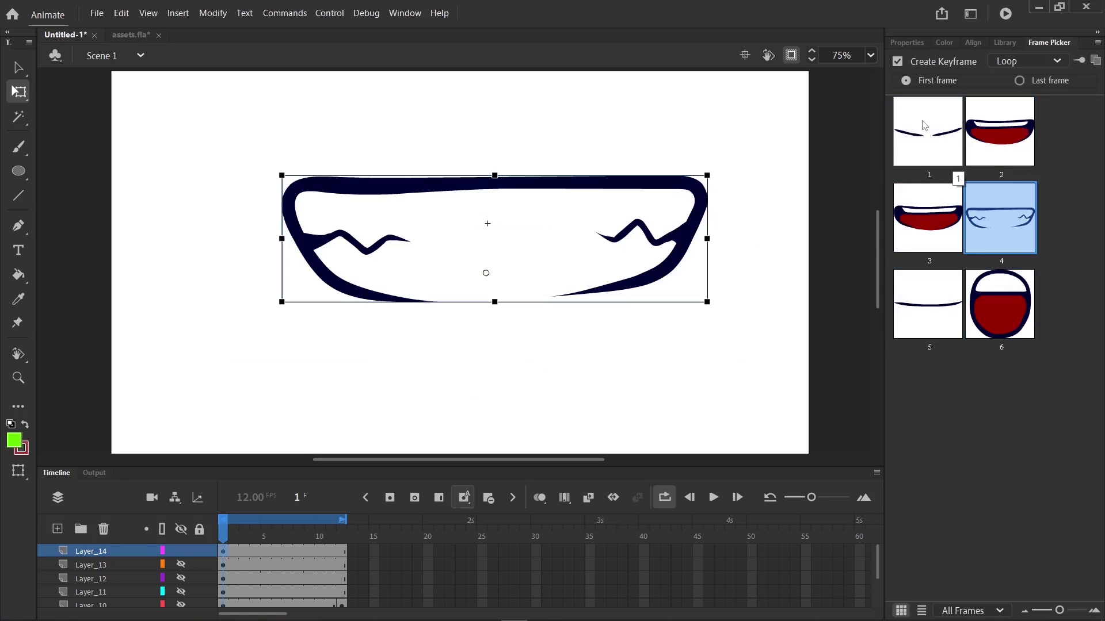
pyautogui.click(952, 162)
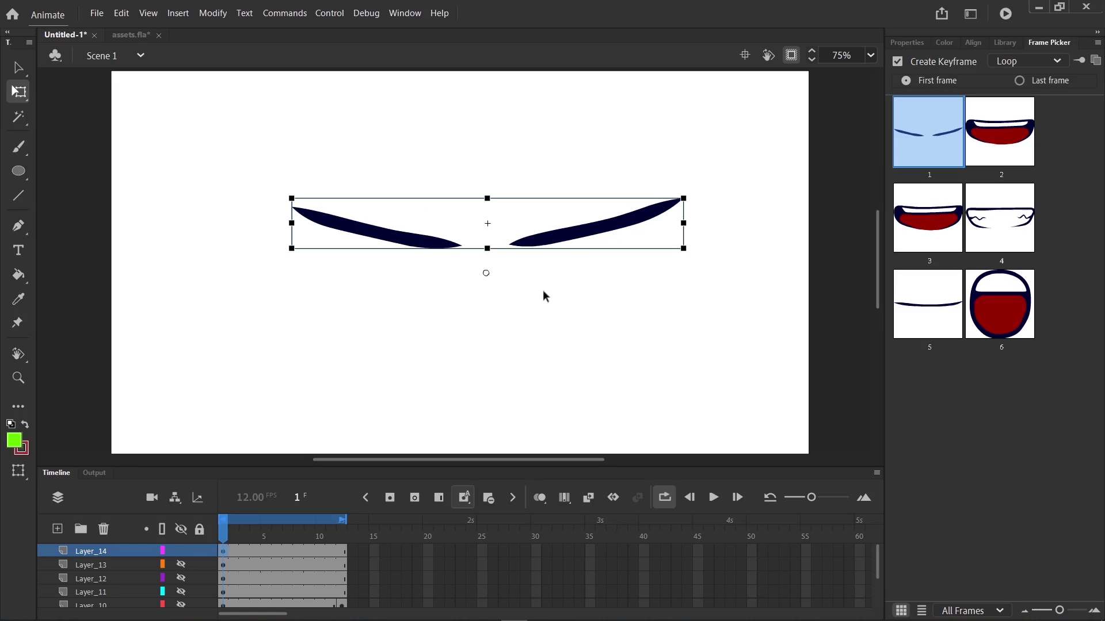
# Open the mouth symbol for editing, go to frame 6 and display its timeline frames in Preview view.
pyautogui.doubleClick(572, 236)
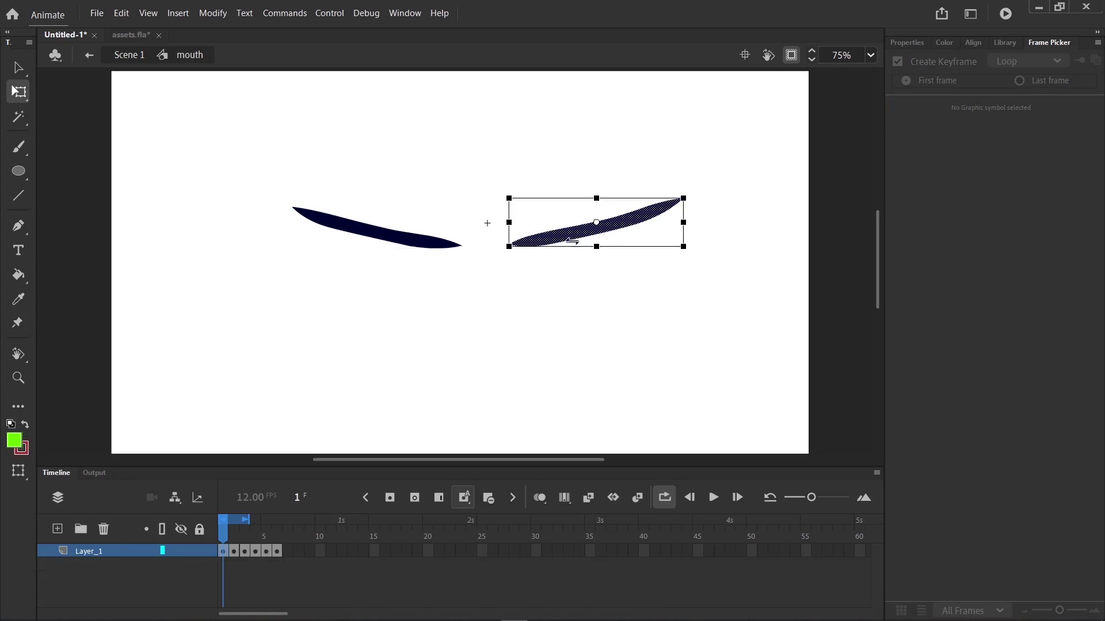
pyautogui.moveTo(223, 539)
pyautogui.mouseDown()
pyautogui.moveTo(242, 543)
pyautogui.moveTo(226, 554)
pyautogui.moveTo(233, 541)
pyautogui.moveTo(277, 541)
pyautogui.mouseUp()
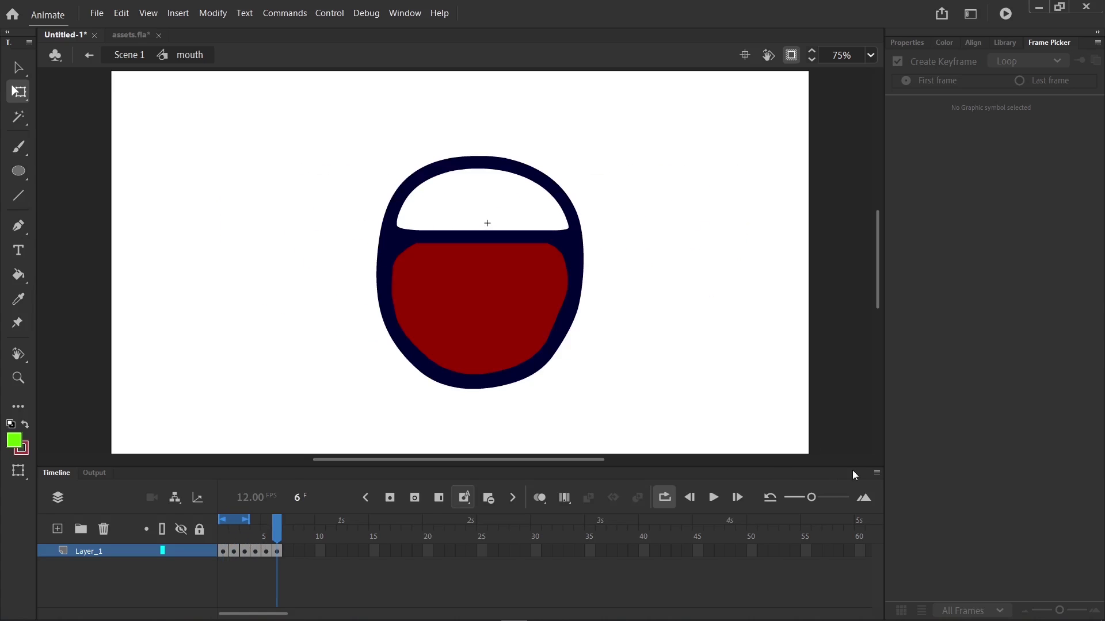
pyautogui.click(876, 473)
pyautogui.click(919, 278)
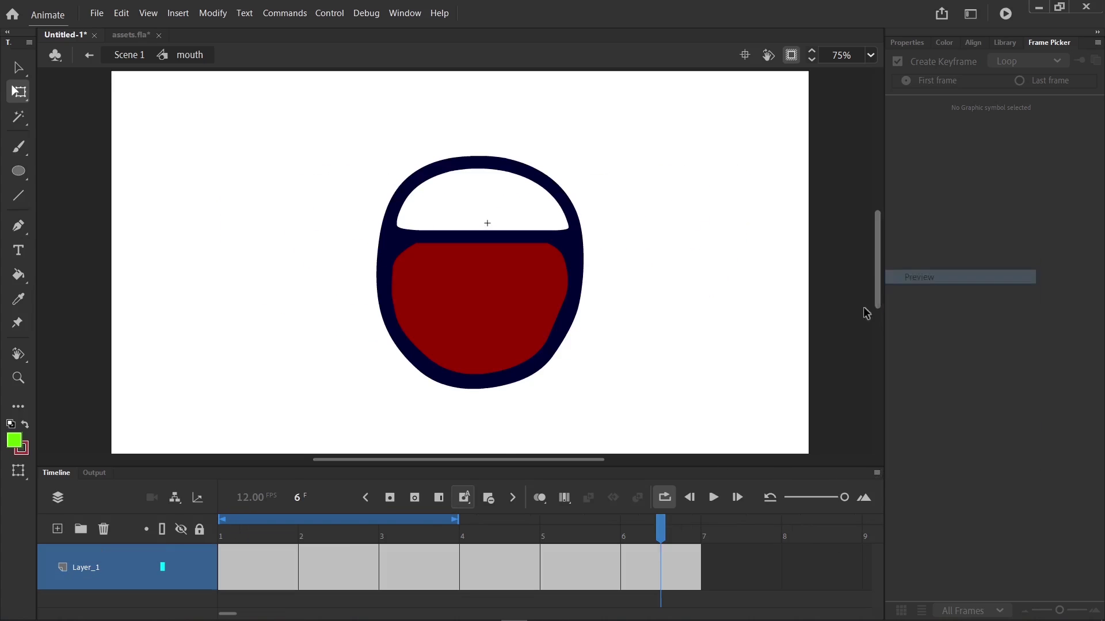
pyautogui.moveTo(278, 535)
pyautogui.mouseDown()
pyautogui.moveTo(418, 559)
pyautogui.moveTo(696, 572)
pyautogui.moveTo(506, 564)
pyautogui.moveTo(305, 590)
pyautogui.moveTo(279, 588)
pyautogui.moveTo(661, 564)
pyautogui.mouseUp()
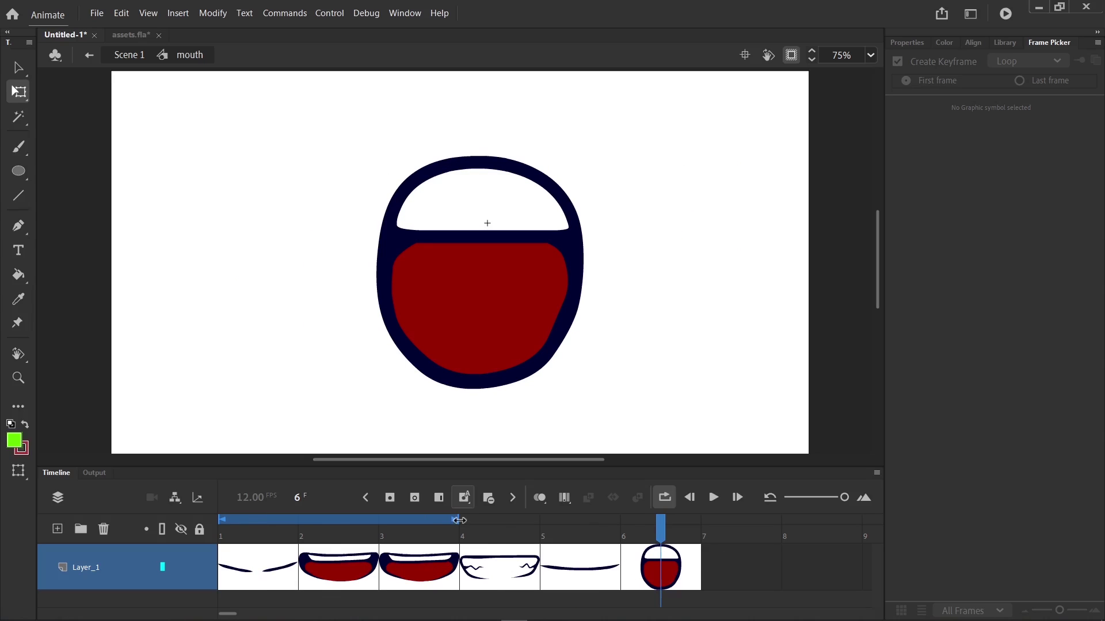
# Extend the loop range to cover frames 1 to 6 of the mouth symbol and play the loop.
pyautogui.moveTo(459, 520); pyautogui.dragTo(699, 521)
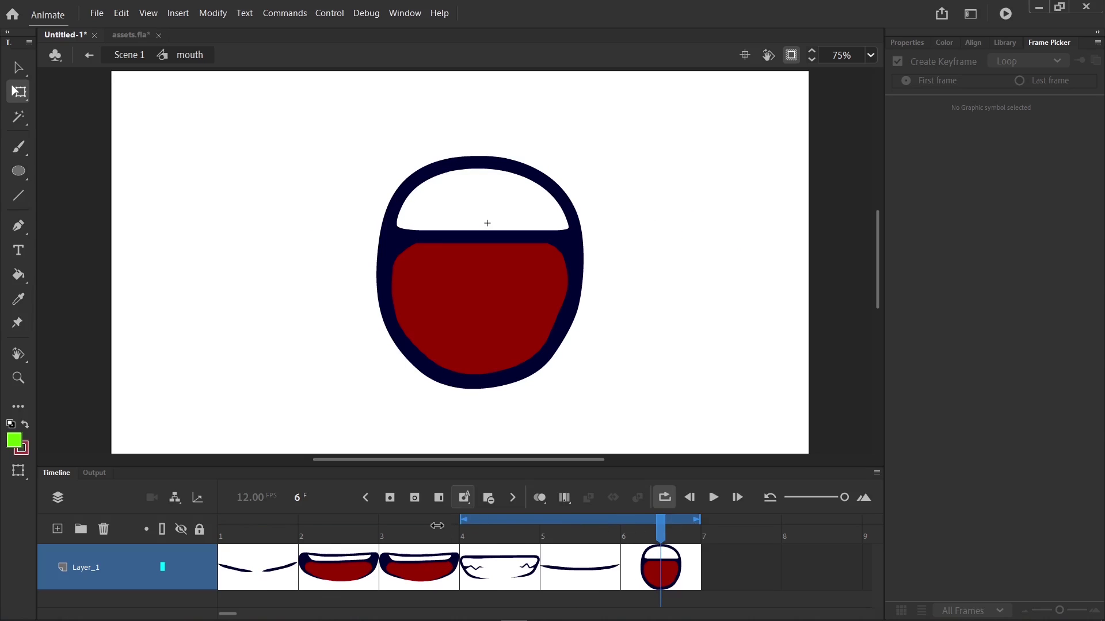
pyautogui.moveTo(438, 525); pyautogui.dragTo(228, 526)
pyautogui.click(713, 498)
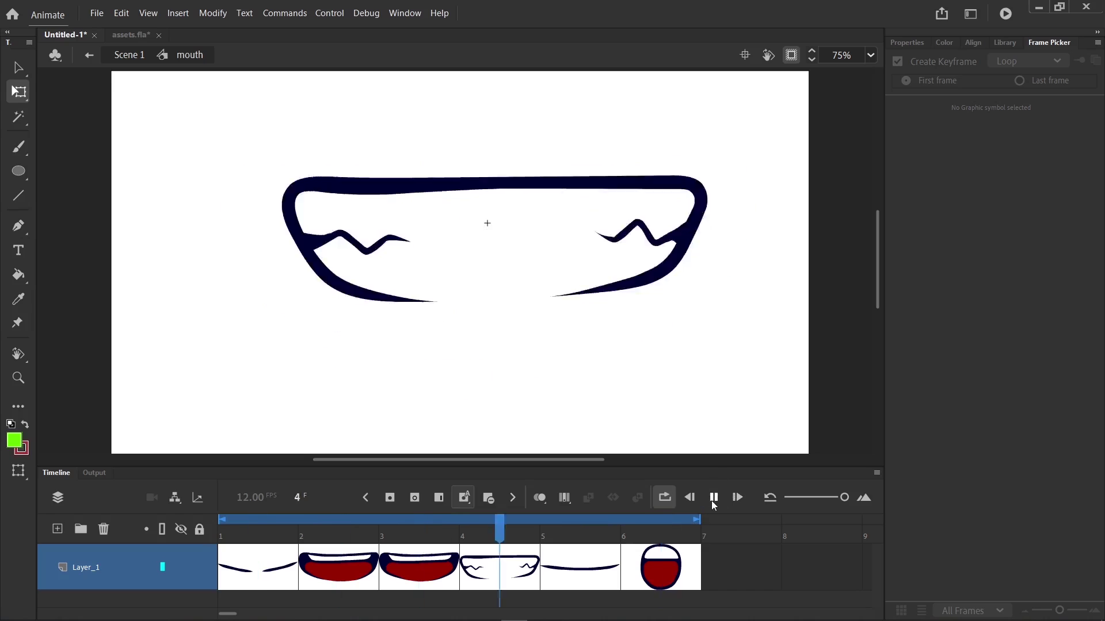
pyautogui.click(713, 498)
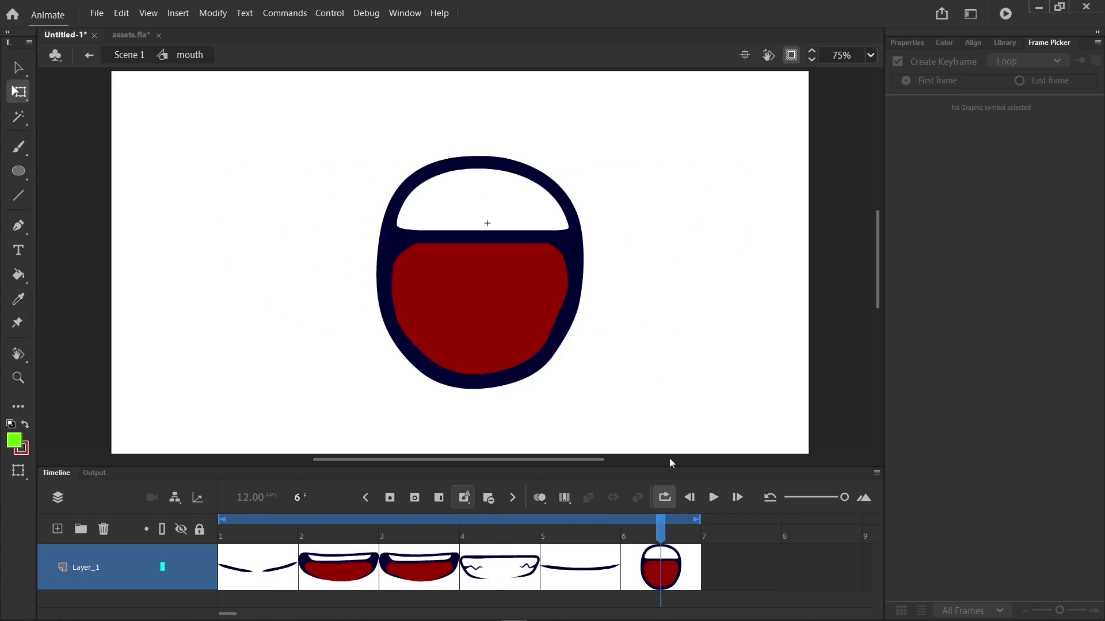
# Return to Scene 1 and set the timeline frame view to Standard.
pyautogui.doubleClick(661, 415)
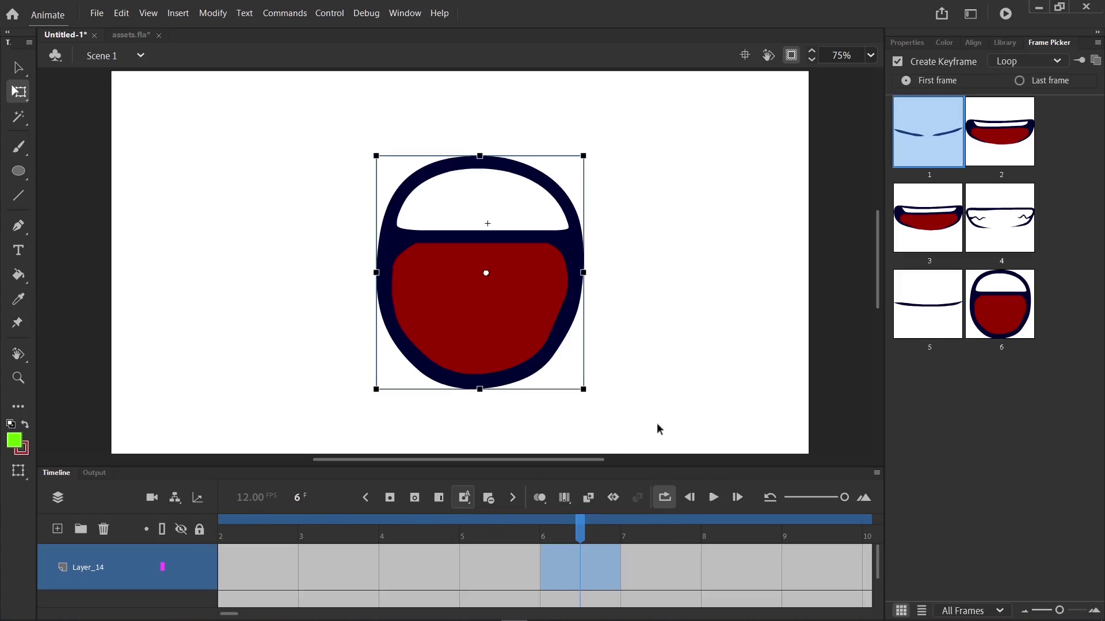
pyautogui.click(876, 474)
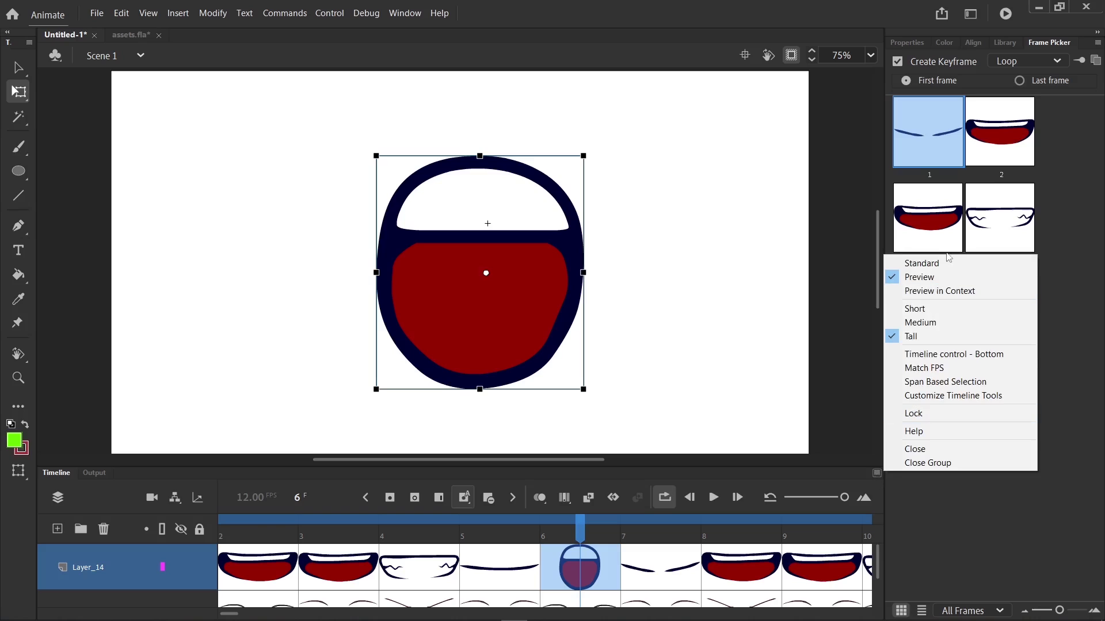
pyautogui.click(918, 263)
# Go to frame 1, look at the mouth symbol's internal timeline and return to Scene 1.
pyautogui.moveTo(263, 539); pyautogui.dragTo(223, 539)
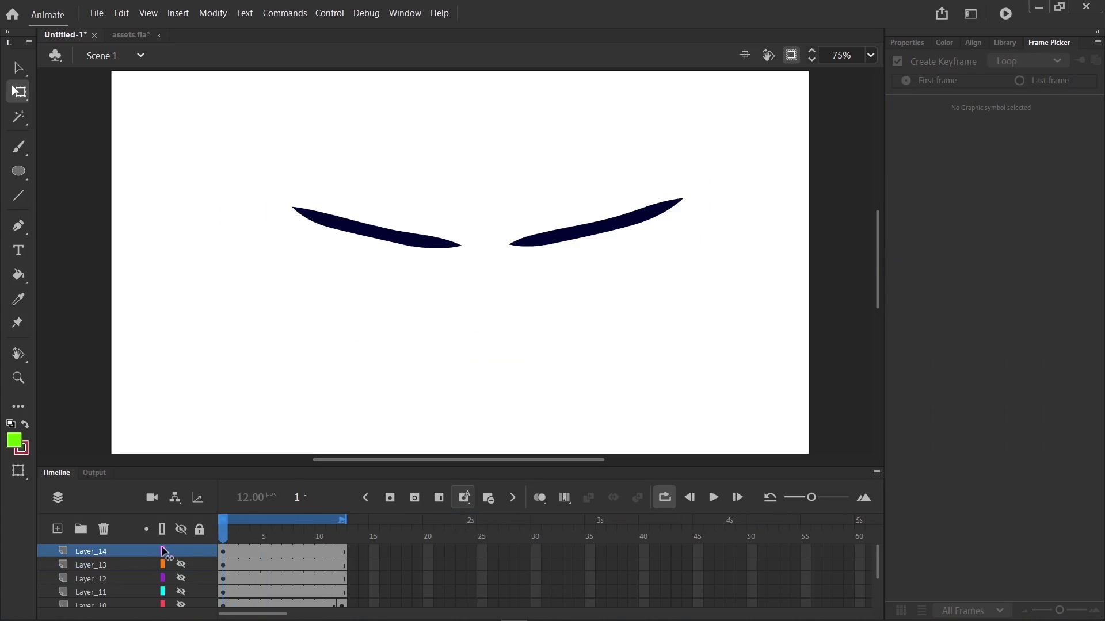
pyautogui.doubleClick(441, 245)
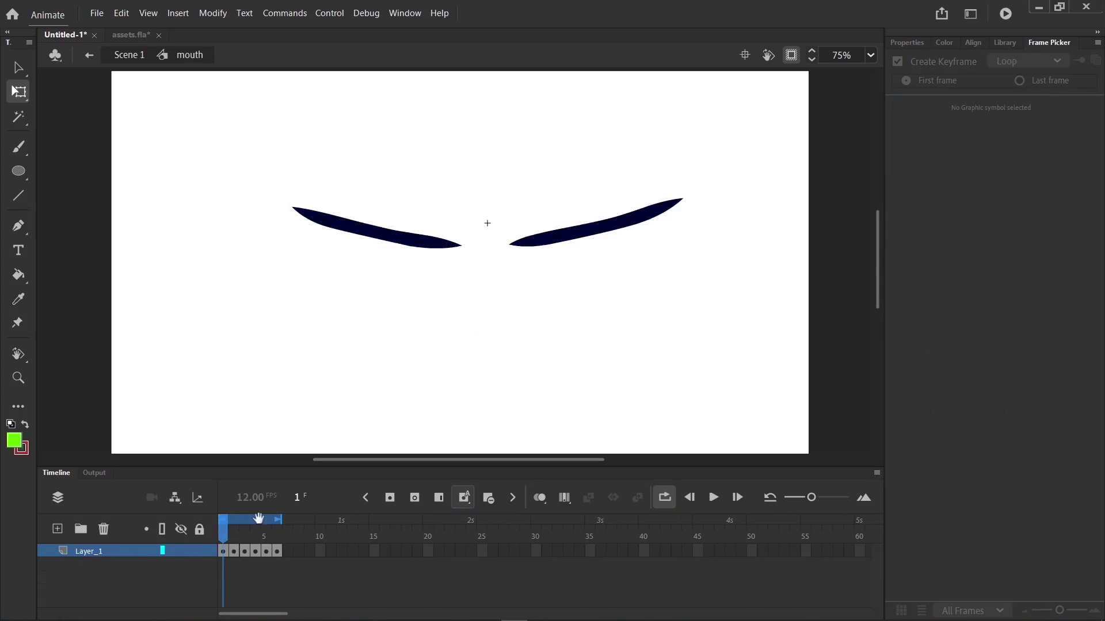
pyautogui.doubleClick(405, 330)
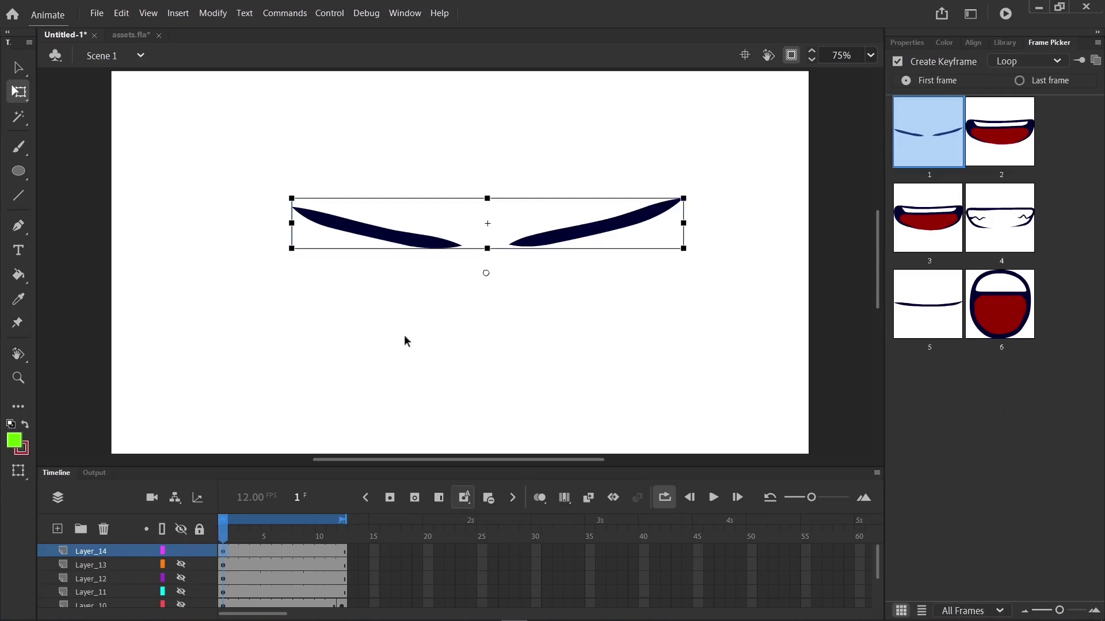
# Hide Layer_14 and add a new layer above it.
pyautogui.click(181, 552)
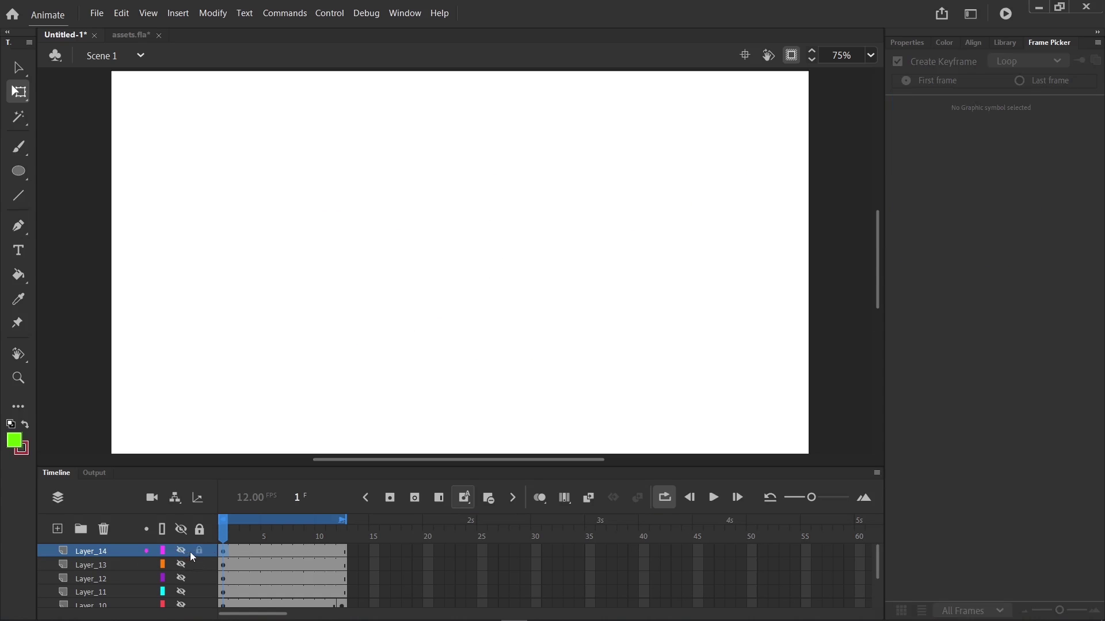
pyautogui.click(58, 529)
# Set the fill colour to dark navy and draw a closed circle outline with the brush in the stage's upper-left area.
pyautogui.click(19, 442)
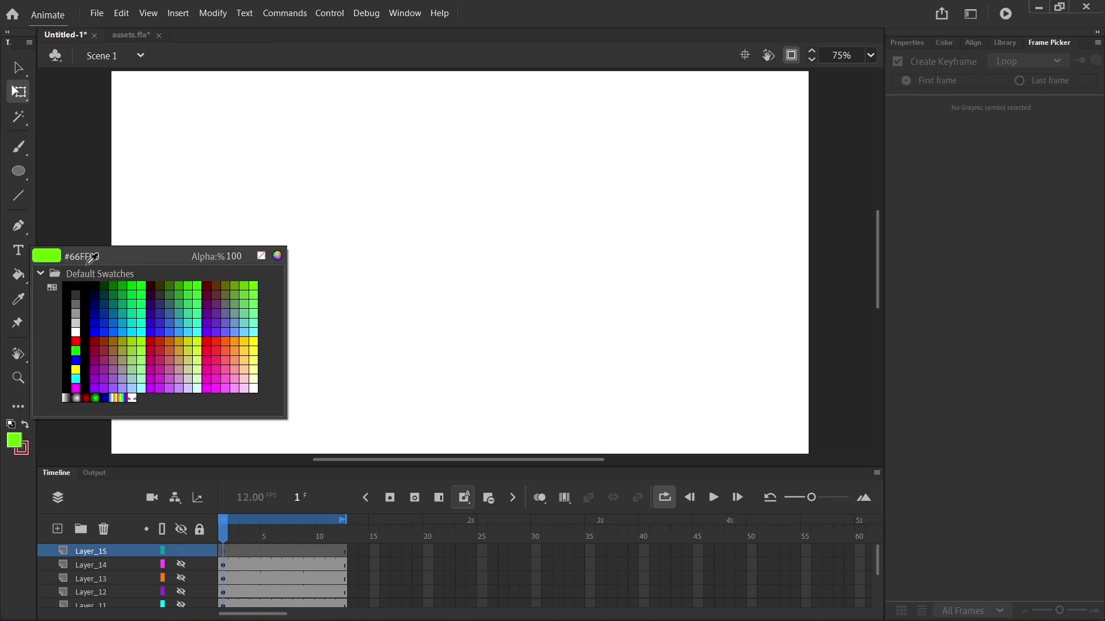
pyautogui.click(101, 286)
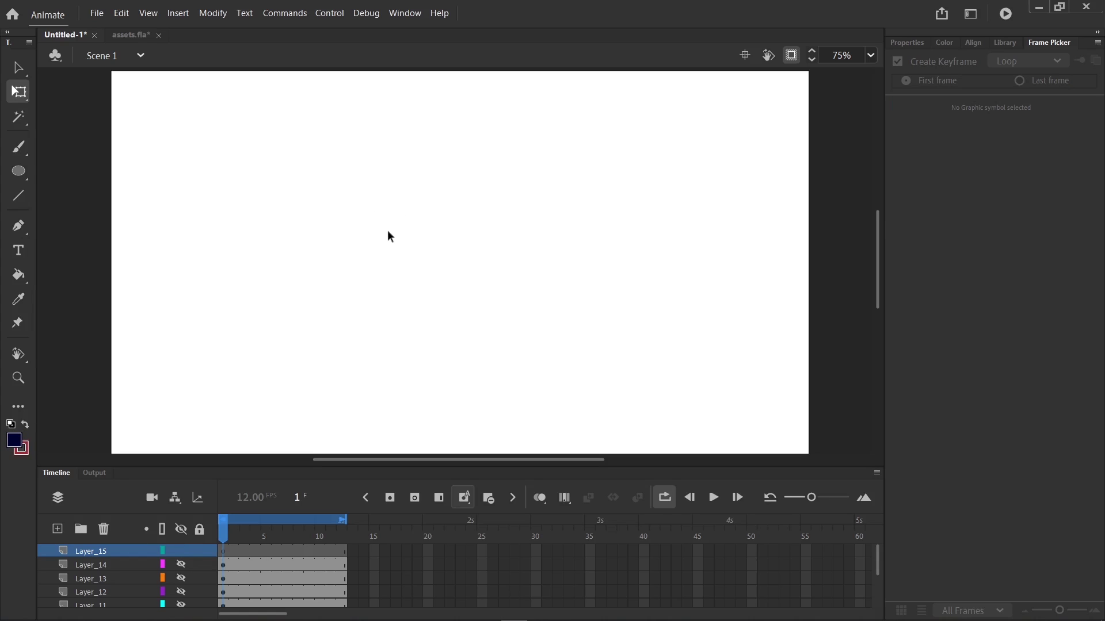
pyautogui.press('b')
pyautogui.moveTo(317, 121); pyautogui.dragTo(214, 137)
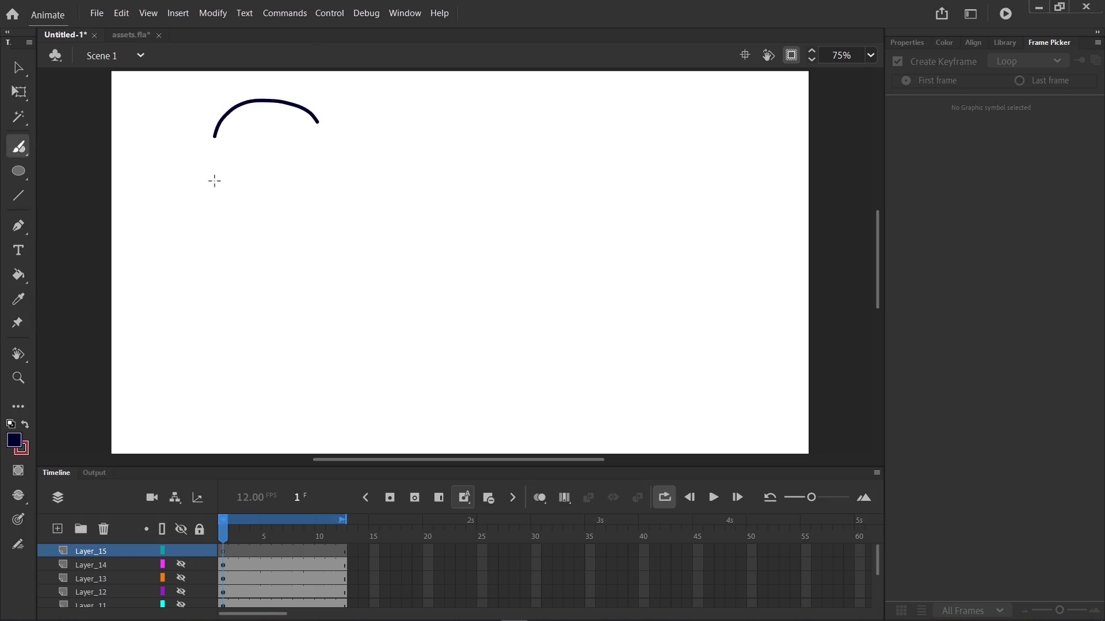
pyautogui.moveTo(214, 181)
pyautogui.mouseDown()
pyautogui.moveTo(290, 201)
pyautogui.moveTo(317, 144)
pyautogui.moveTo(297, 106)
pyautogui.moveTo(260, 114)
pyautogui.moveTo(273, 109)
pyautogui.moveTo(248, 190)
pyautogui.moveTo(354, 182)
pyautogui.moveTo(332, 118)
pyautogui.mouseUp()
pyautogui.hotkey('ctrl', 'z')
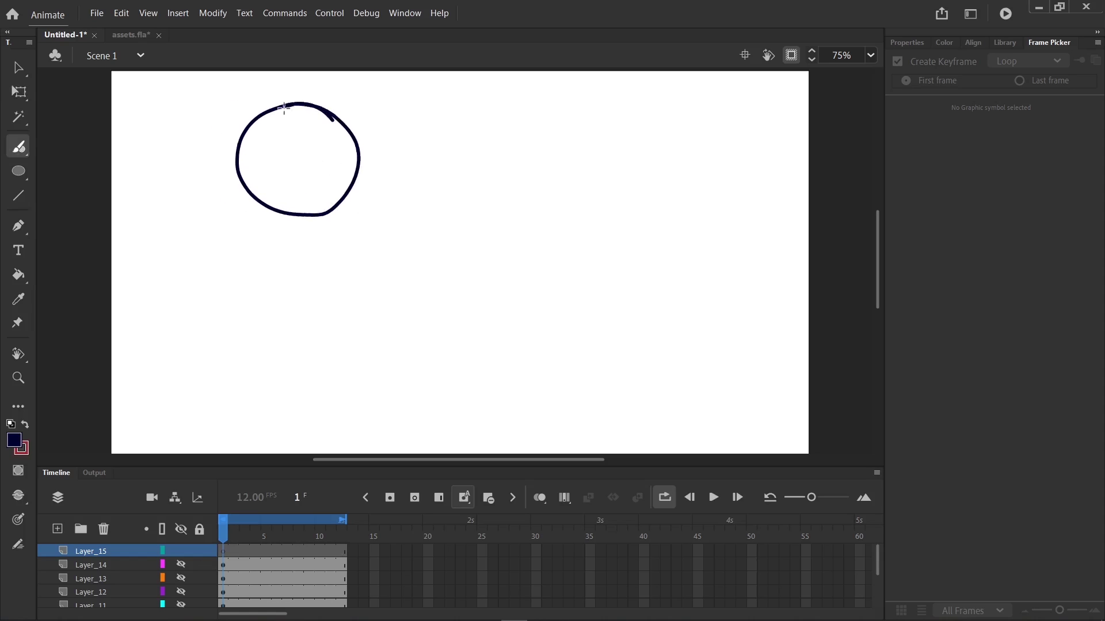
# Fill the circle with dark red using the Paint Bucket, trying out the swap between fill and stroke colours.
pyautogui.press('k')
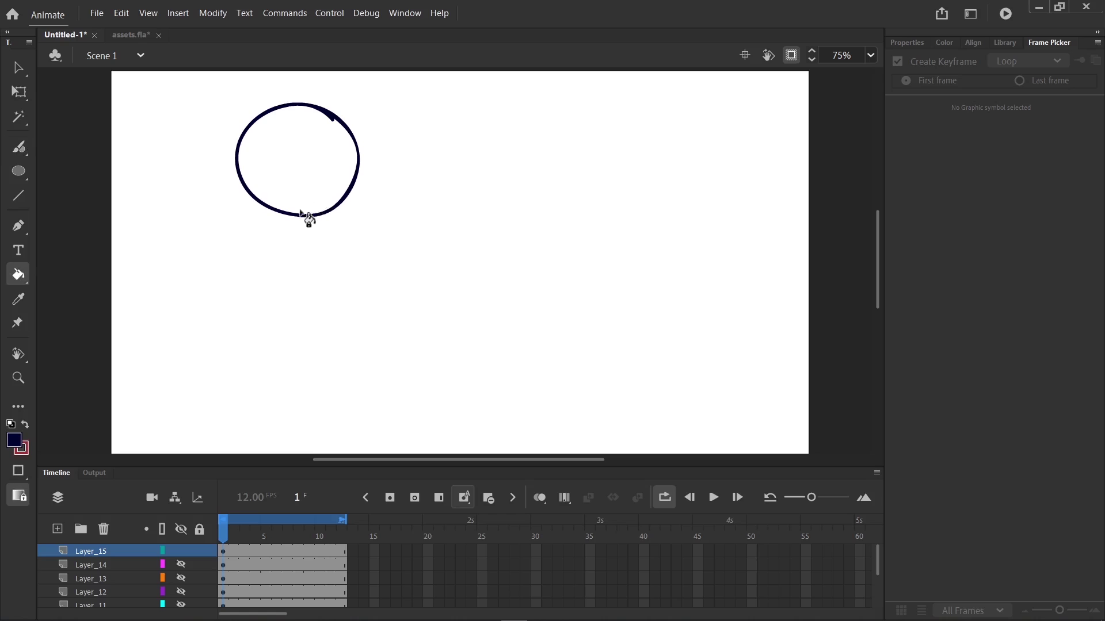
pyautogui.click(318, 164)
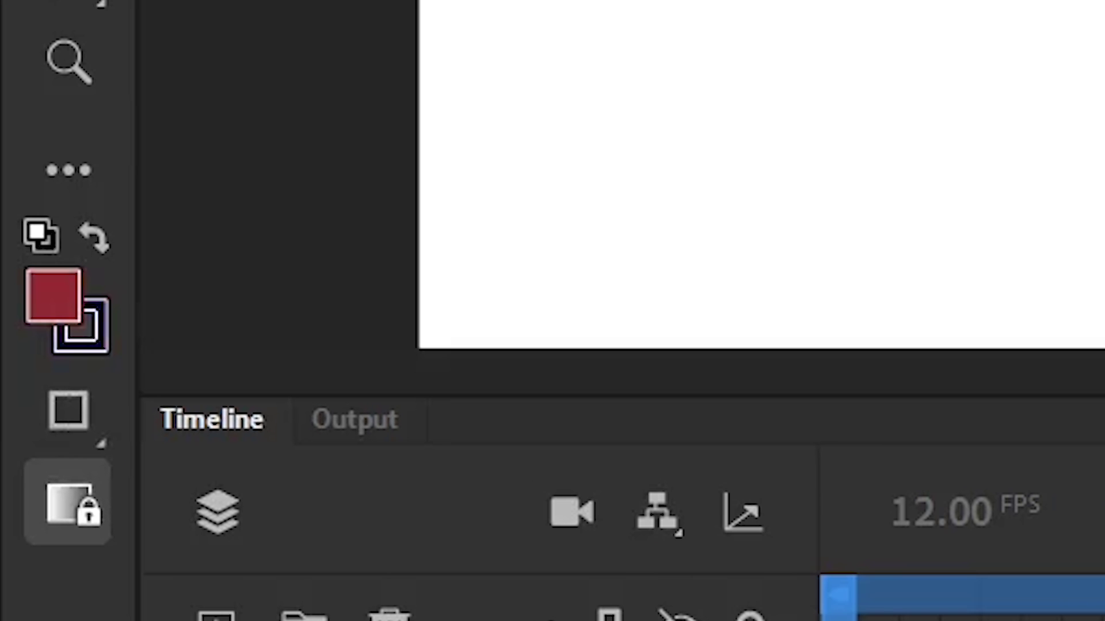
pyautogui.press('x')
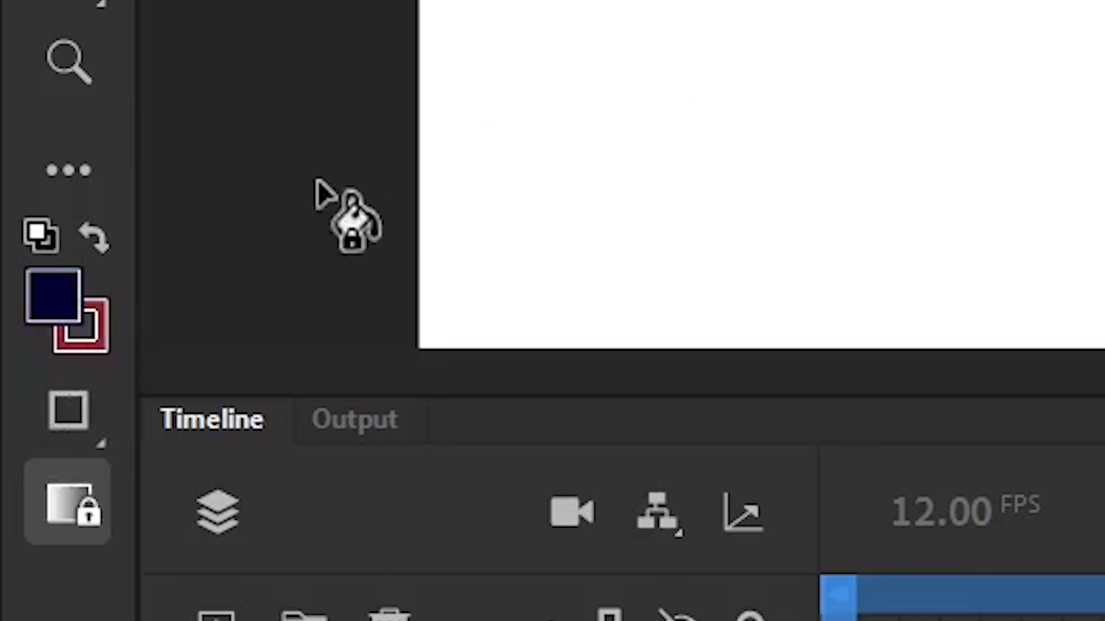
pyautogui.press('x')
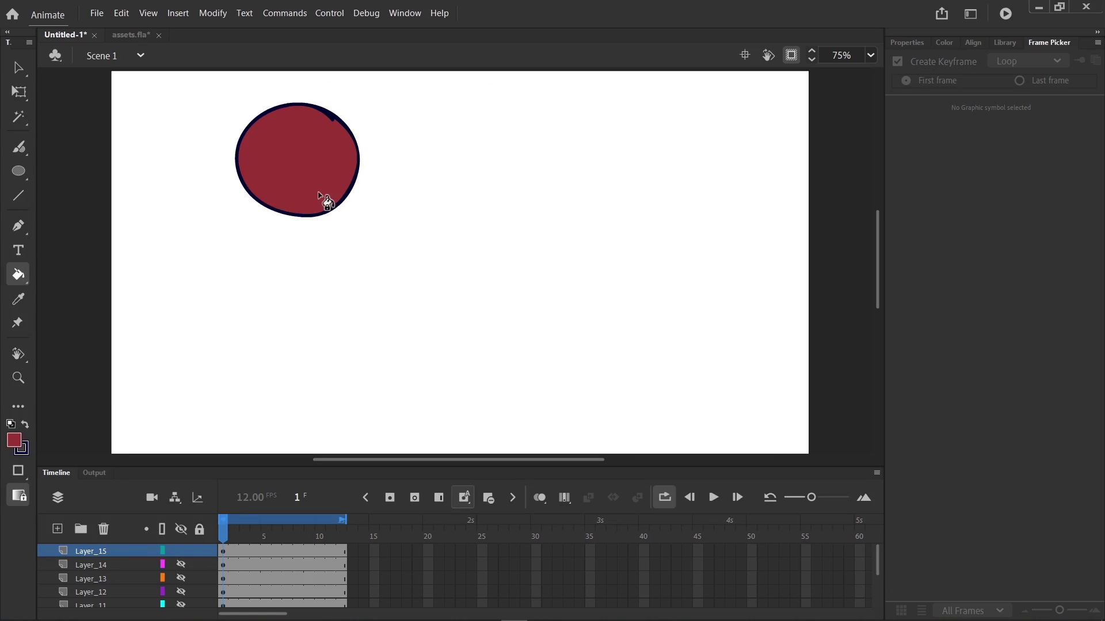
# Select the whole circle drawing on Layer_15 and convert it to a Graphic symbol named "ball".
pyautogui.click(76, 552)
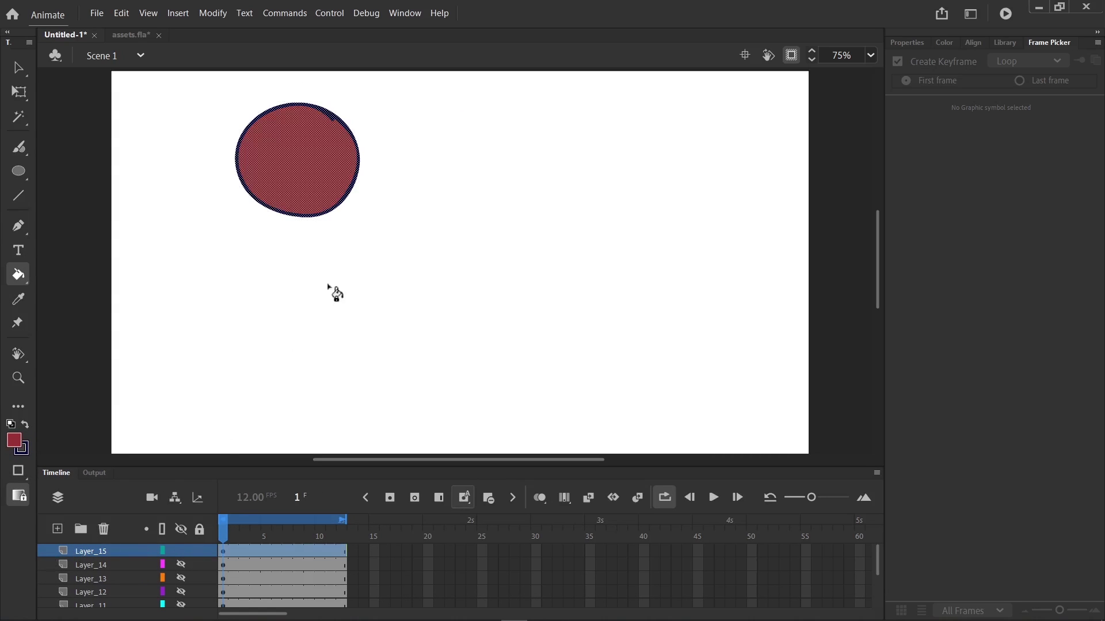
pyautogui.press('v')
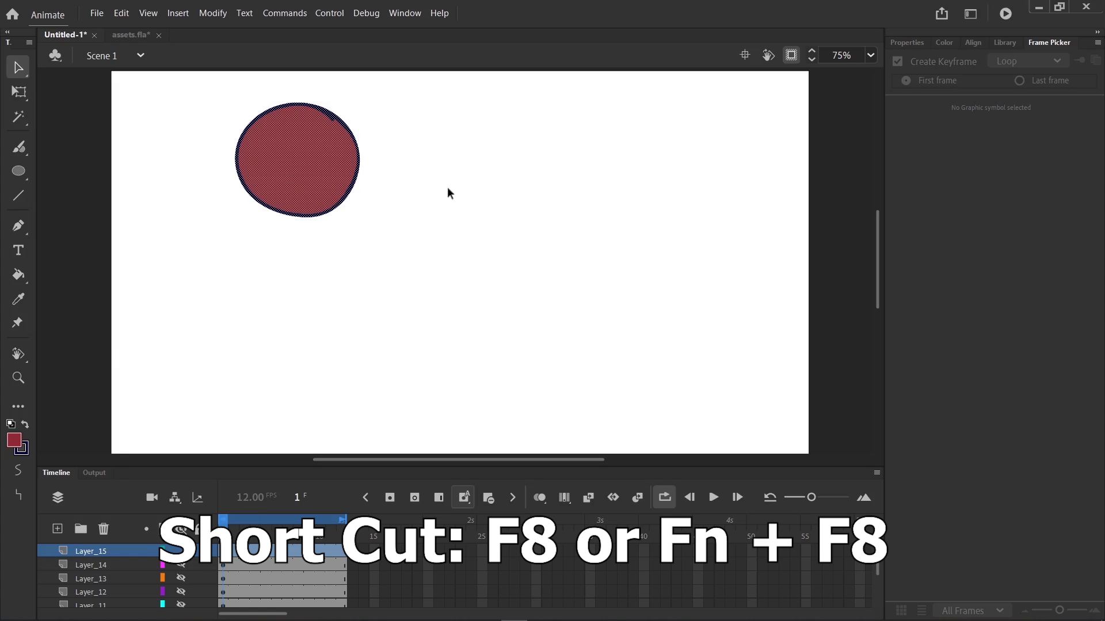
pyautogui.press('F8')
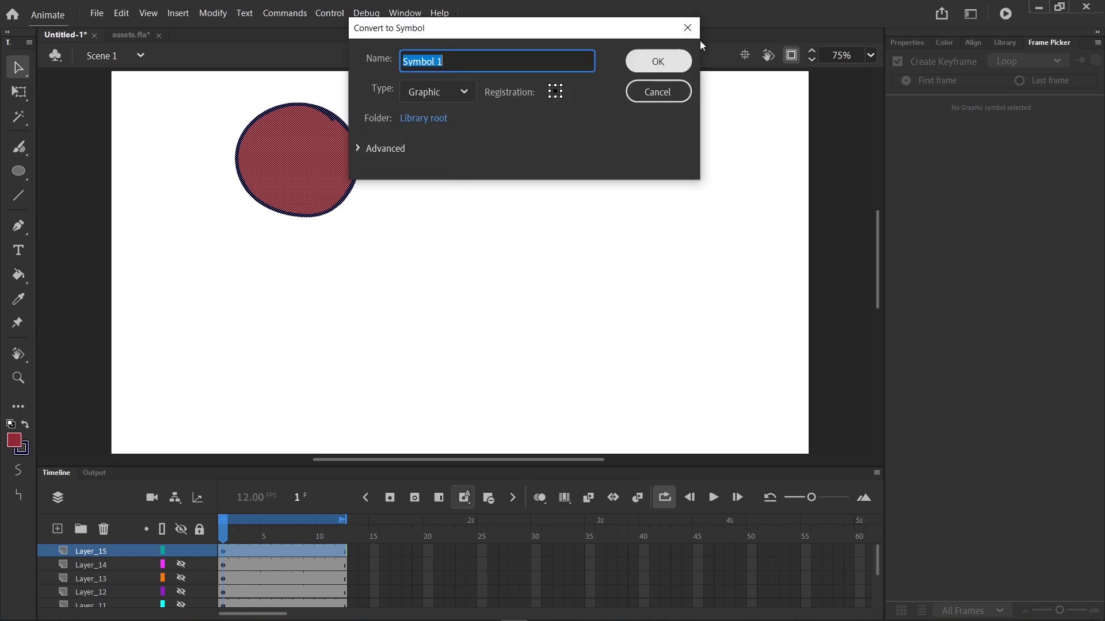
pyautogui.click(445, 91)
pyautogui.click(447, 115)
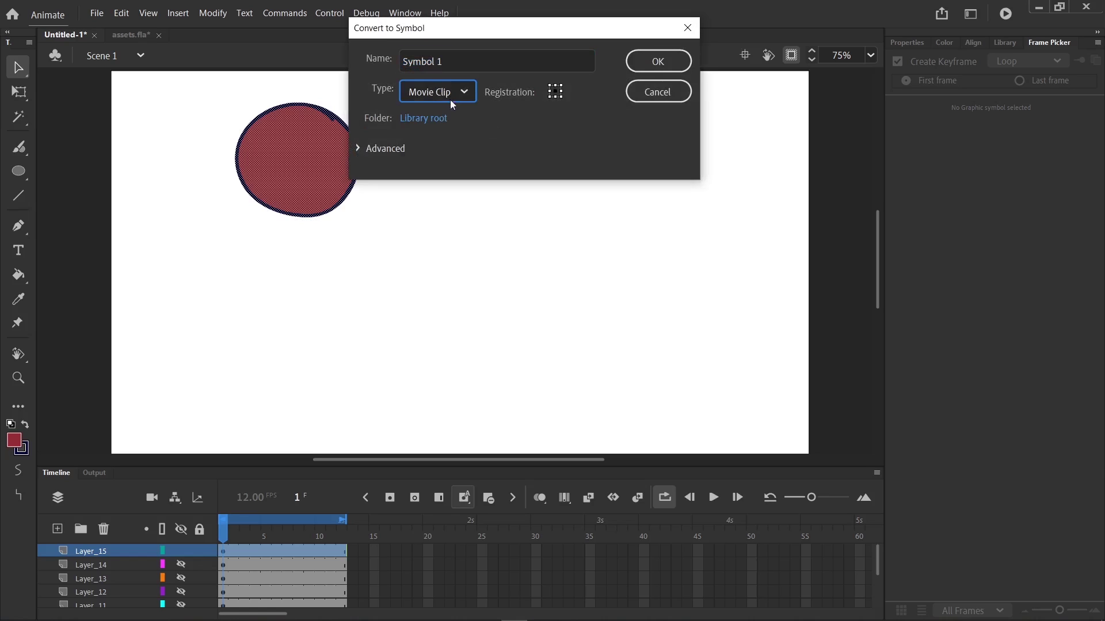
pyautogui.click(450, 99)
pyautogui.click(443, 139)
pyautogui.click(451, 98)
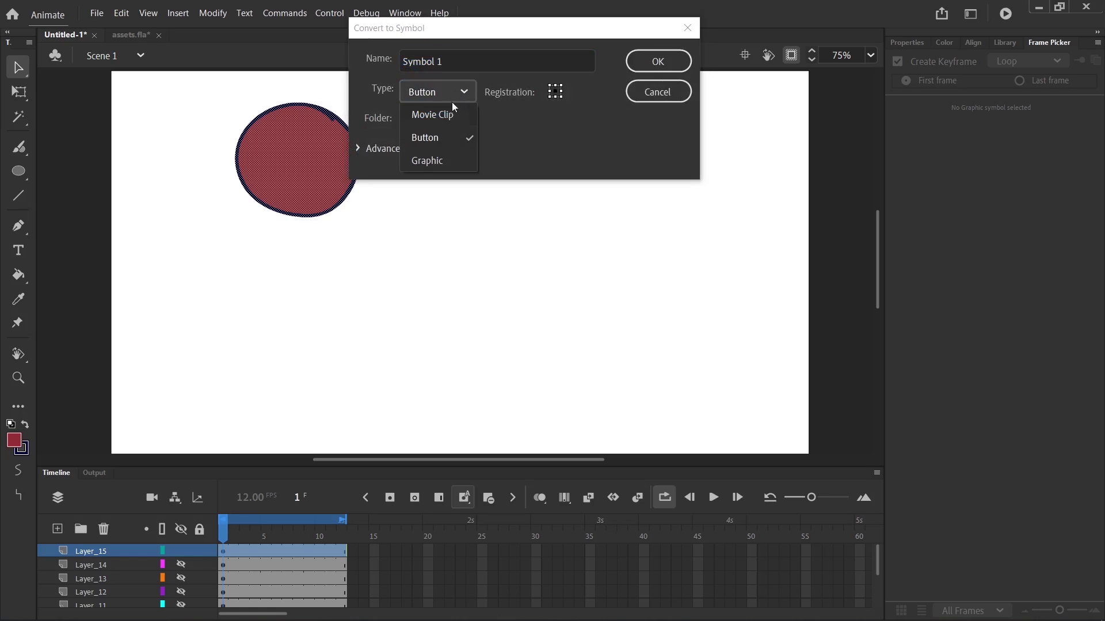
pyautogui.click(440, 161)
pyautogui.hotkey('shift', 'Tab')
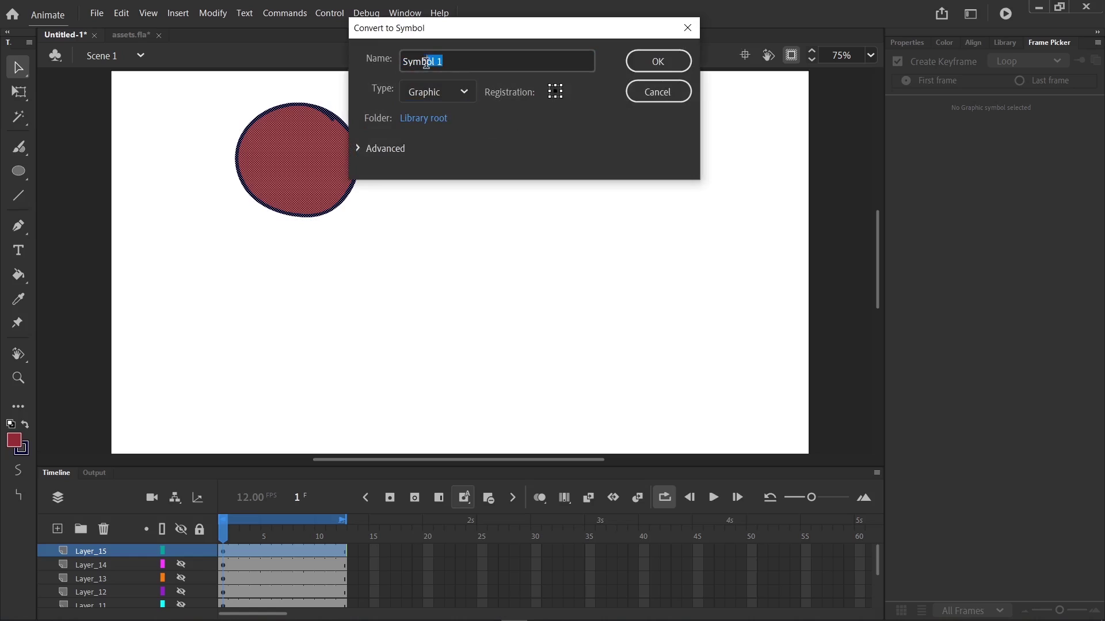
pyautogui.write('ball')
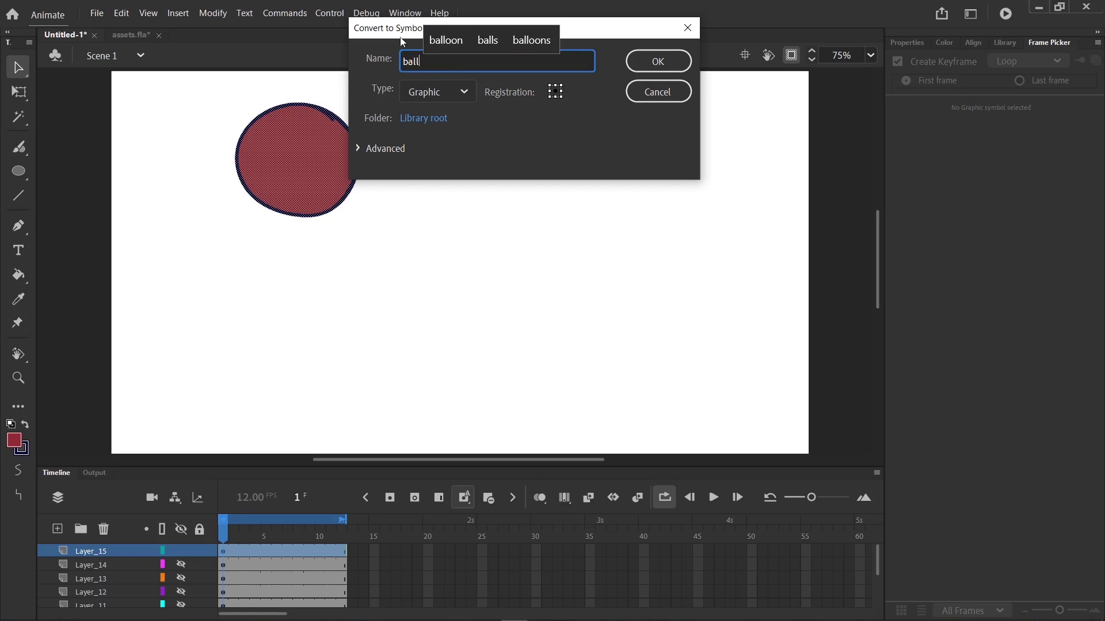
pyautogui.press('Return')
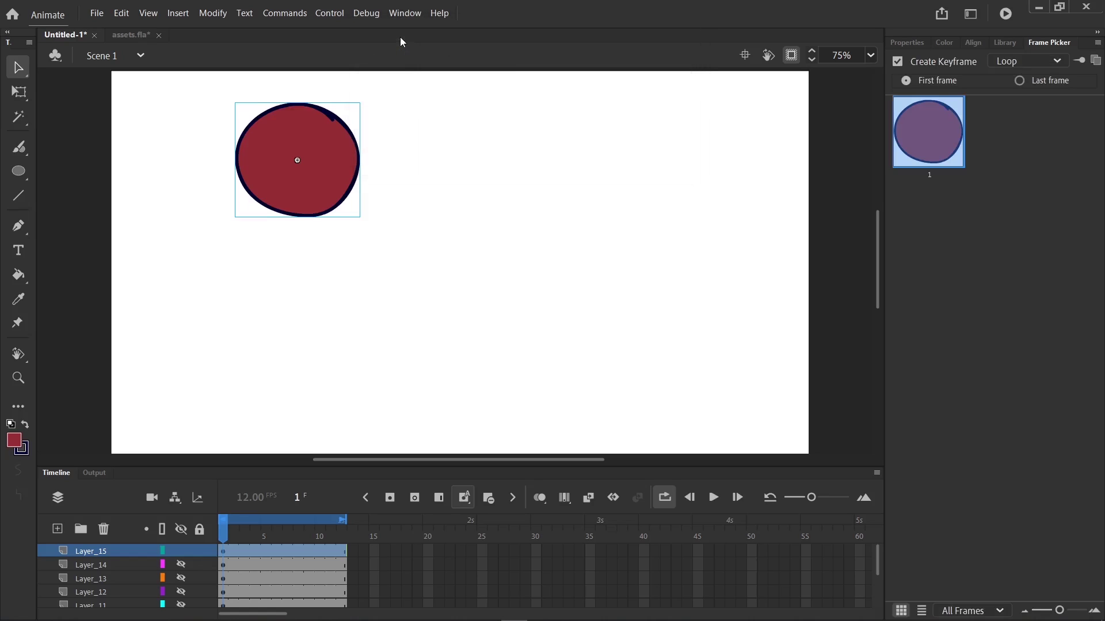
# Open the ball symbol for editing and pull sections of its raw shape apart, bending one piece's edge outward.
pyautogui.doubleClick(307, 161)
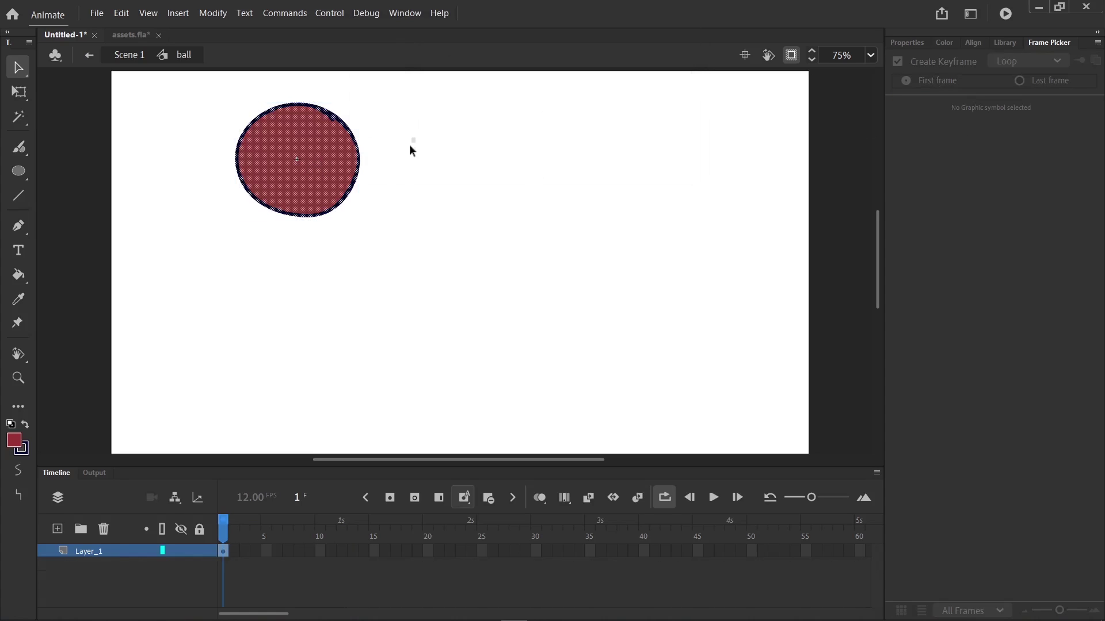
pyautogui.moveTo(414, 137); pyautogui.dragTo(161, 279)
pyautogui.moveTo(315, 179); pyautogui.dragTo(393, 292)
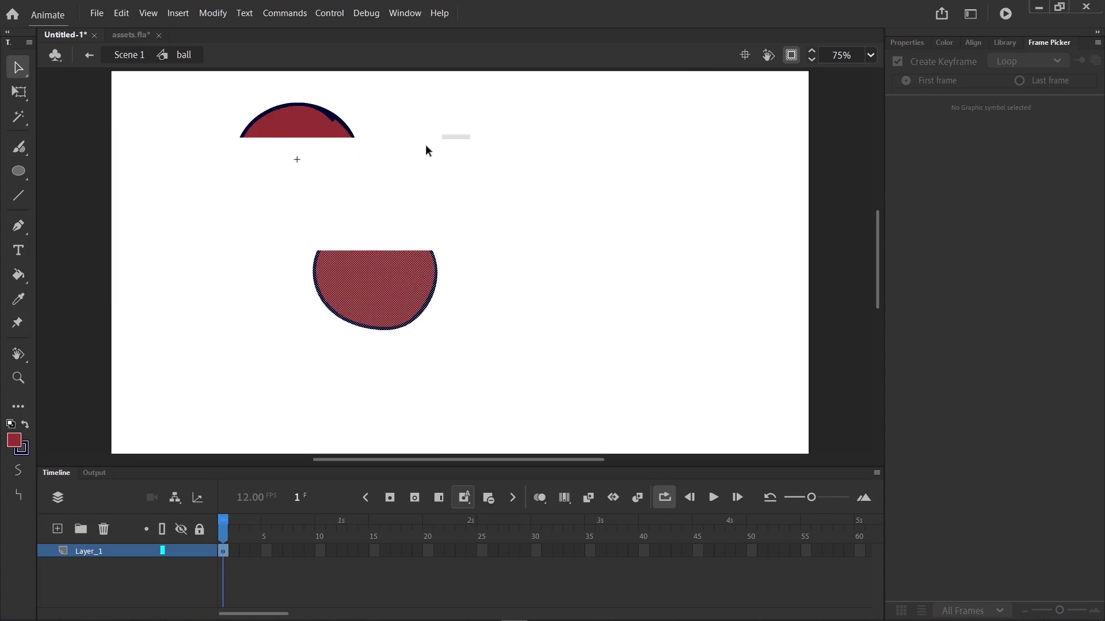
pyautogui.moveTo(425, 150); pyautogui.dragTo(245, 317)
pyautogui.moveTo(382, 260); pyautogui.dragTo(630, 175)
pyautogui.moveTo(634, 130); pyautogui.dragTo(482, 261)
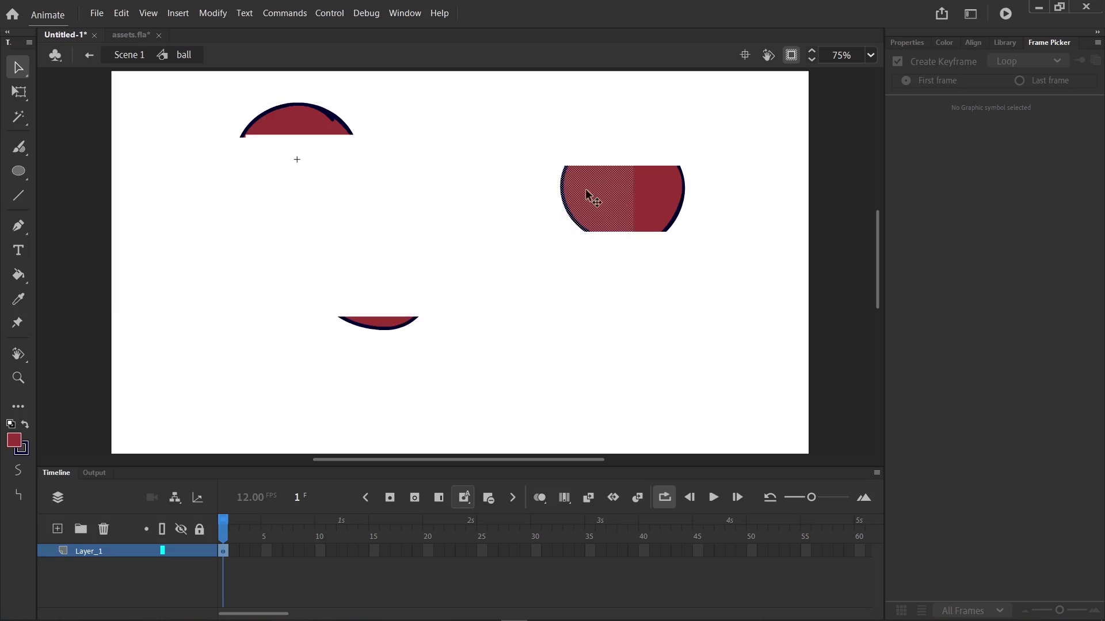
pyautogui.moveTo(588, 196)
pyautogui.mouseDown()
pyautogui.moveTo(338, 239)
pyautogui.moveTo(477, 238)
pyautogui.mouseUp()
pyautogui.click(423, 229)
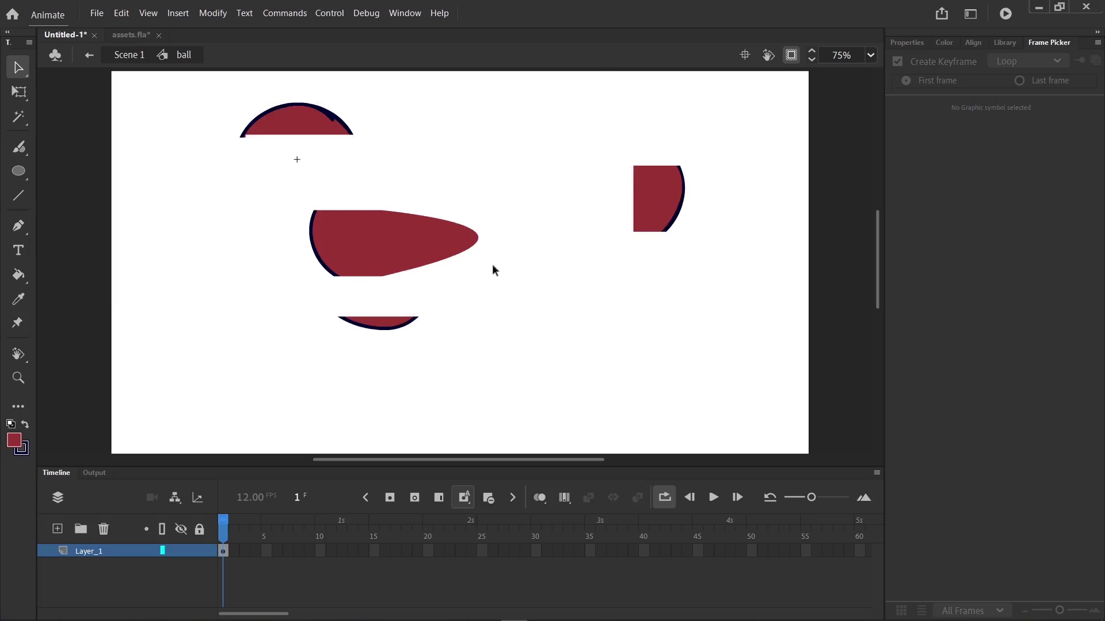
# Undo the edge bend and the piece moves inside the ball symbol until the circle is whole.
pyautogui.hotkey('ctrl', 'z')
pyautogui.hotkey('ctrl', 'z')
pyautogui.hotkey('ctrl', 'z')
pyautogui.hotkey('ctrl', 'z')
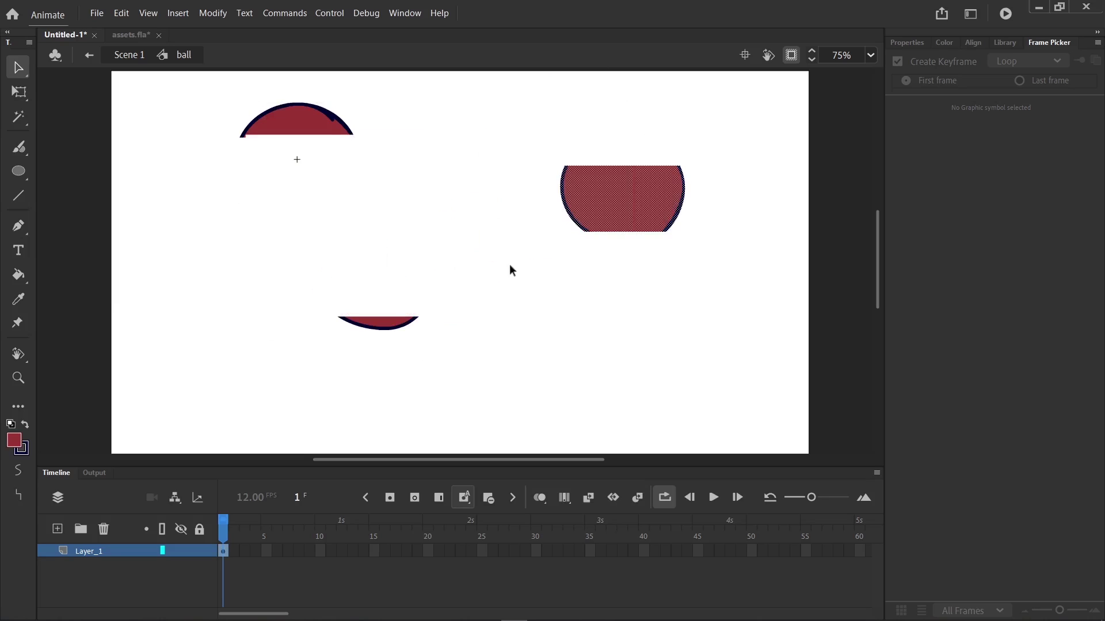
pyautogui.hotkey('ctrl', 'z')
pyautogui.click(509, 235)
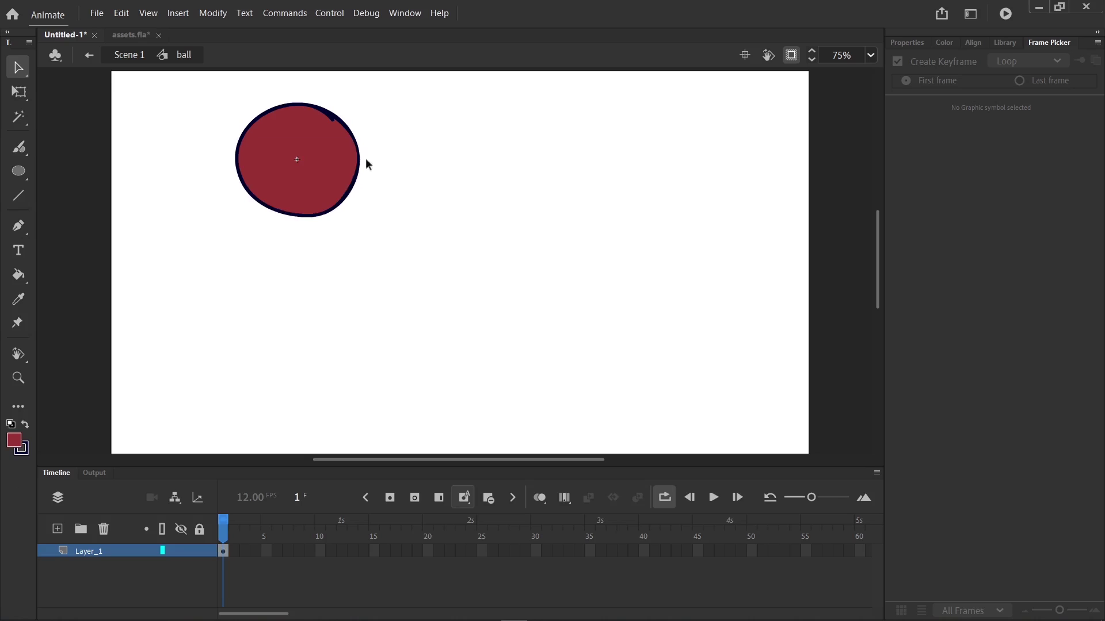
# Return to Scene 1, reopen the ball symbol briefly, and select the ball instance back on the main stage.
pyautogui.moveTo(380, 148); pyautogui.dragTo(250, 235)
pyautogui.doubleClick(409, 229)
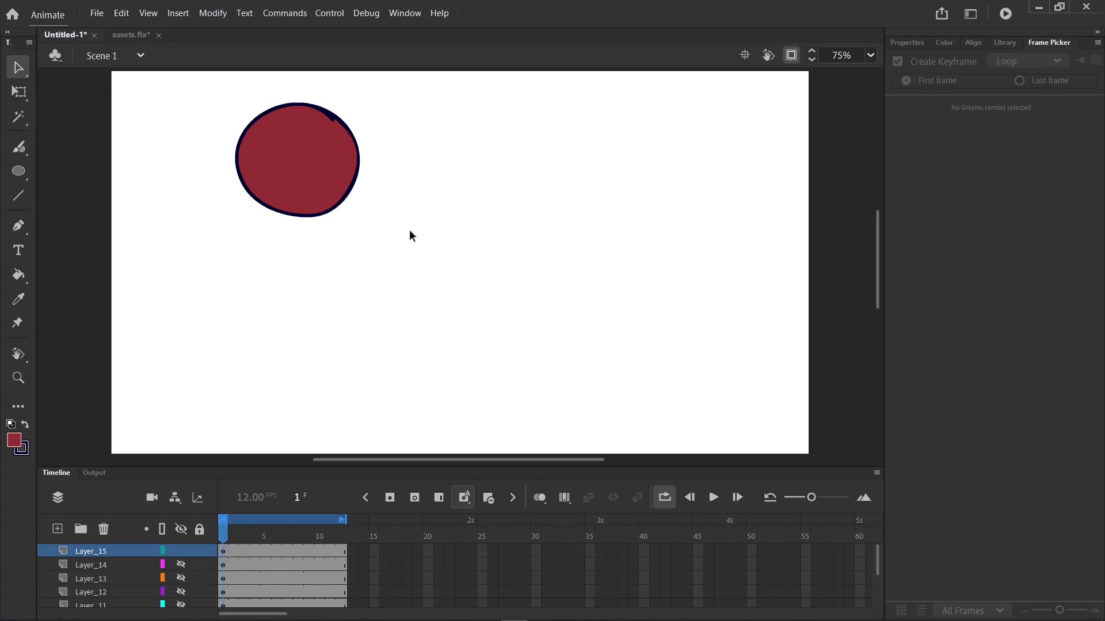
pyautogui.doubleClick(314, 174)
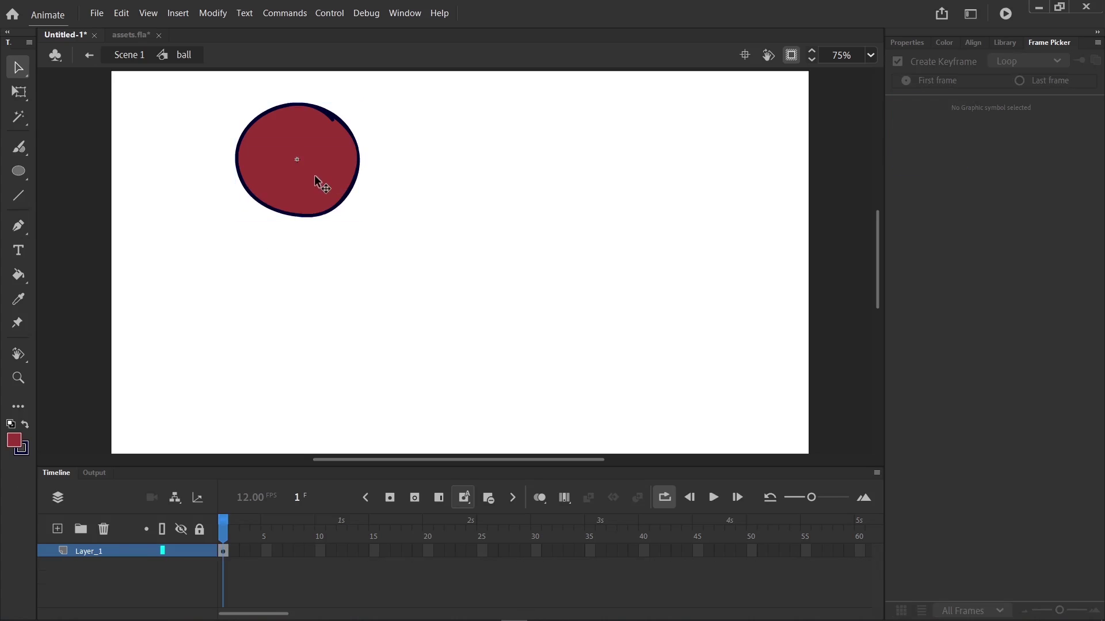
pyautogui.click(128, 56)
pyautogui.click(338, 183)
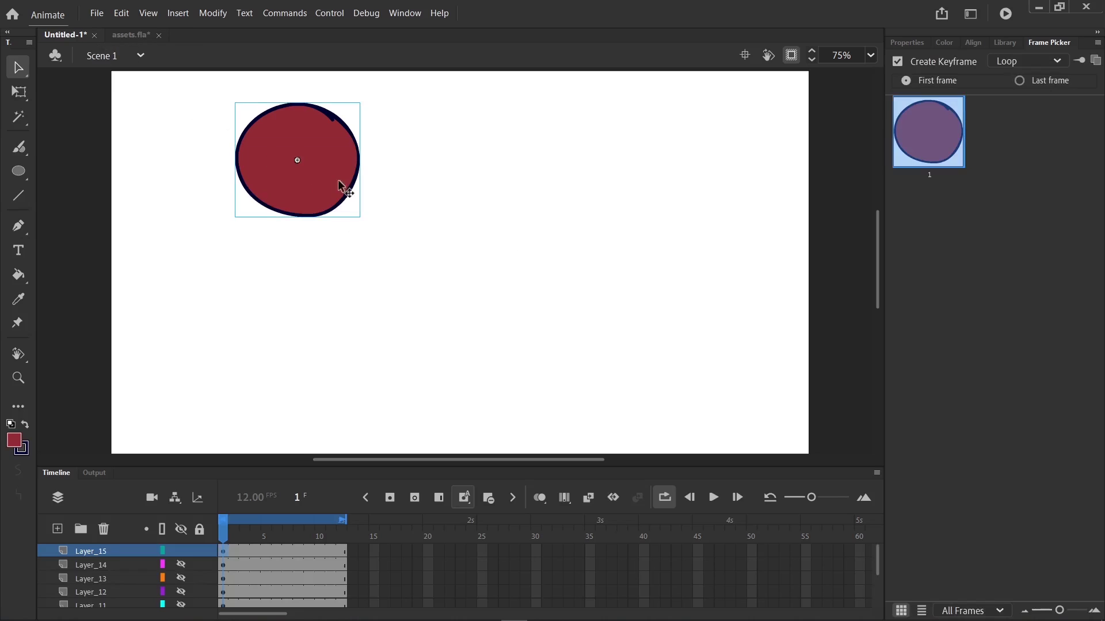
# Move the red ball instance from the stage's upper-left area to its upper middle.
pyautogui.moveTo(322, 193); pyautogui.dragTo(526, 243)
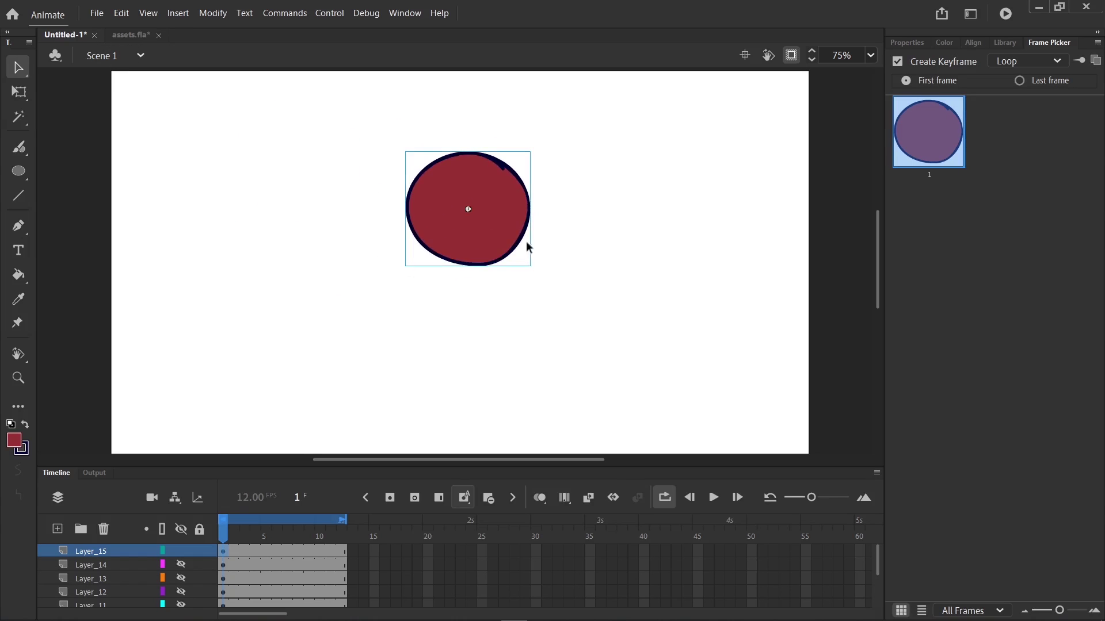
# Open the ball symbol, try moving part of its artwork away, undo that move and return to Scene 1.
pyautogui.doubleClick(493, 206)
pyautogui.moveTo(296, 122); pyautogui.dragTo(480, 269)
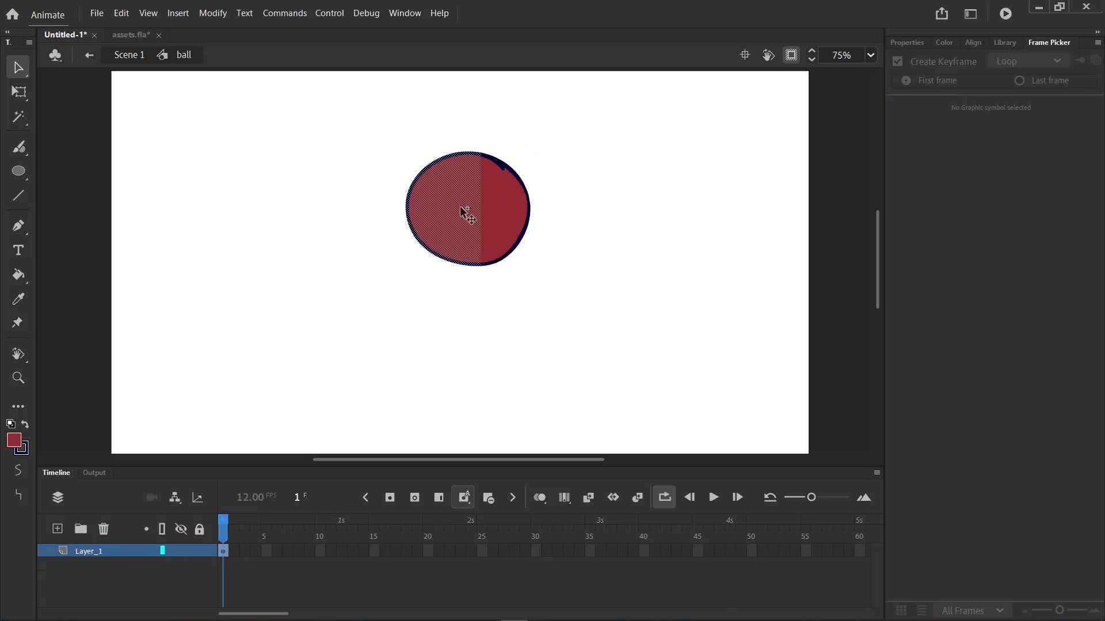
pyautogui.moveTo(462, 207); pyautogui.dragTo(152, 380)
pyautogui.hotkey('ctrl', 'z')
pyautogui.doubleClick(652, 205)
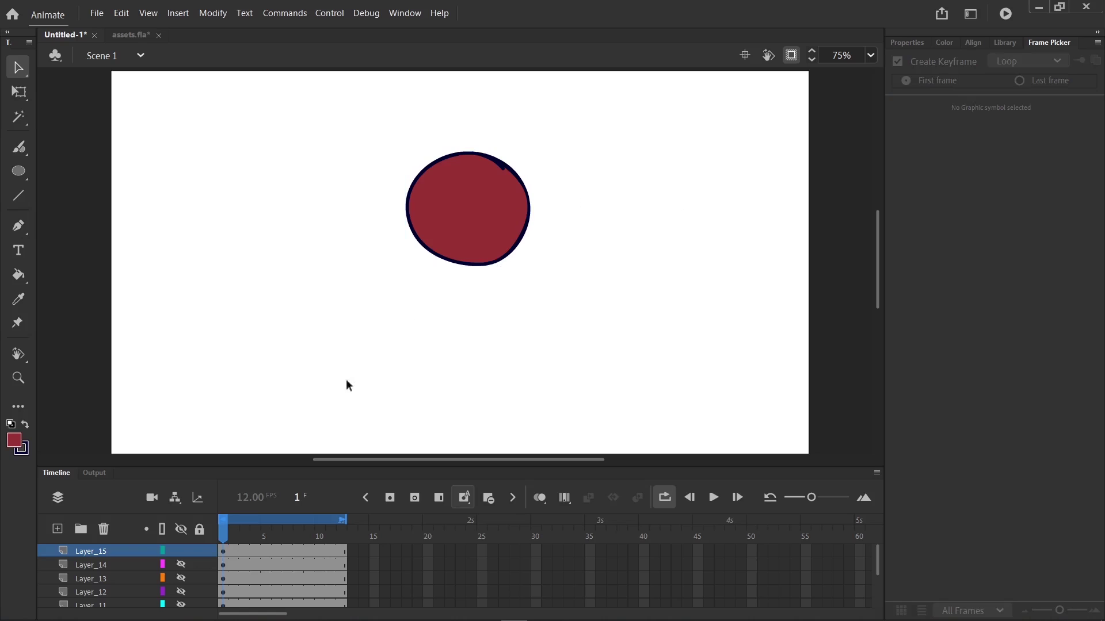
# Make Layer_11 visible and move the character's body to the left of the ball.
pyautogui.click(181, 578)
pyautogui.click(182, 578)
pyautogui.click(182, 592)
pyautogui.click(182, 592)
pyautogui.click(182, 604)
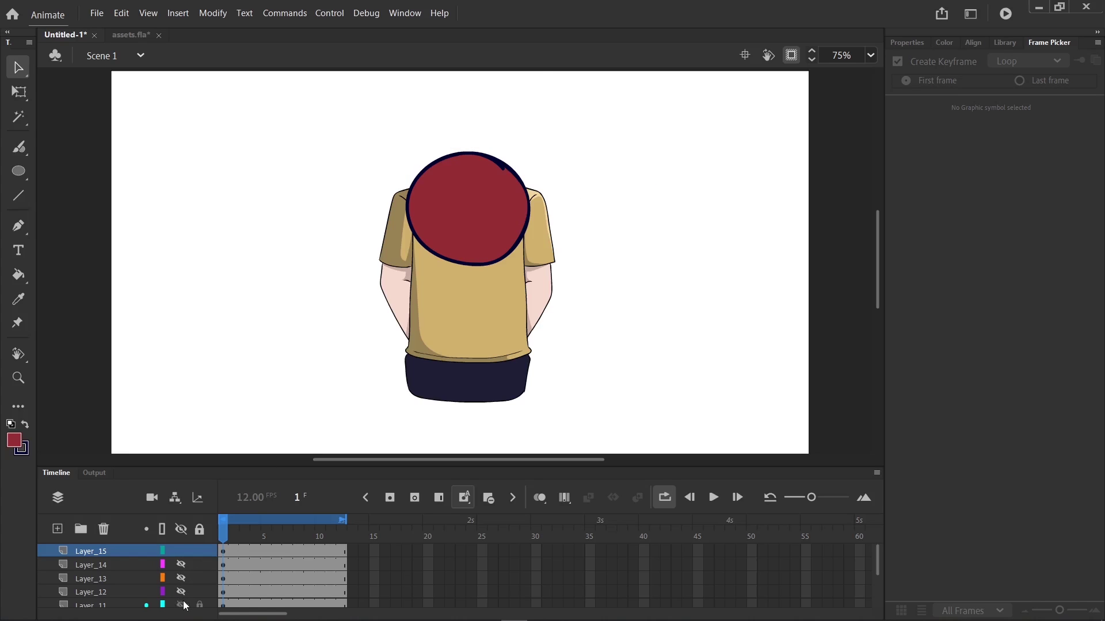
pyautogui.moveTo(481, 305); pyautogui.dragTo(268, 320)
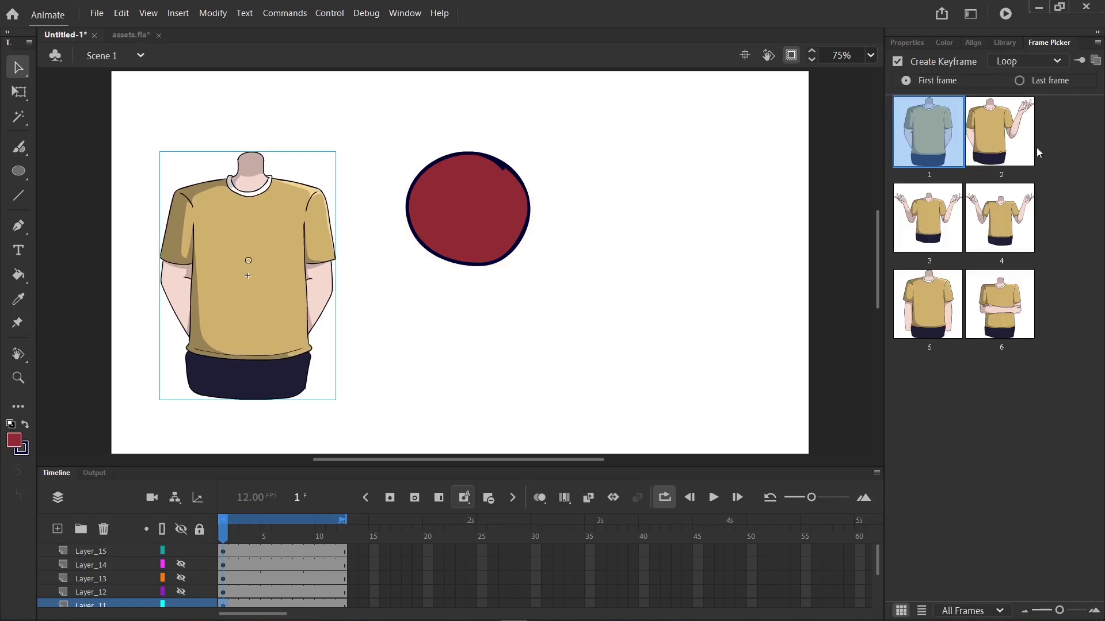
# Preview the body symbol's different poses with the Frame Picker, ending on pose 1, and hide Layer_11.
pyautogui.click(1000, 132)
pyautogui.click(928, 217)
pyautogui.click(999, 218)
pyautogui.click(999, 304)
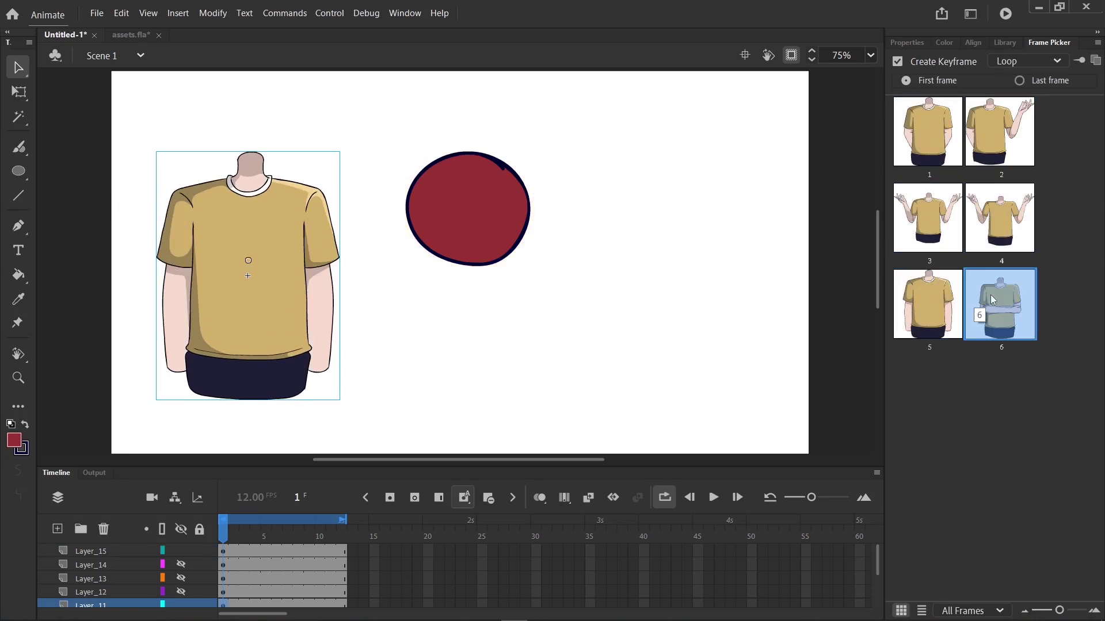
pyautogui.click(1001, 149)
pyautogui.click(931, 141)
pyautogui.click(652, 278)
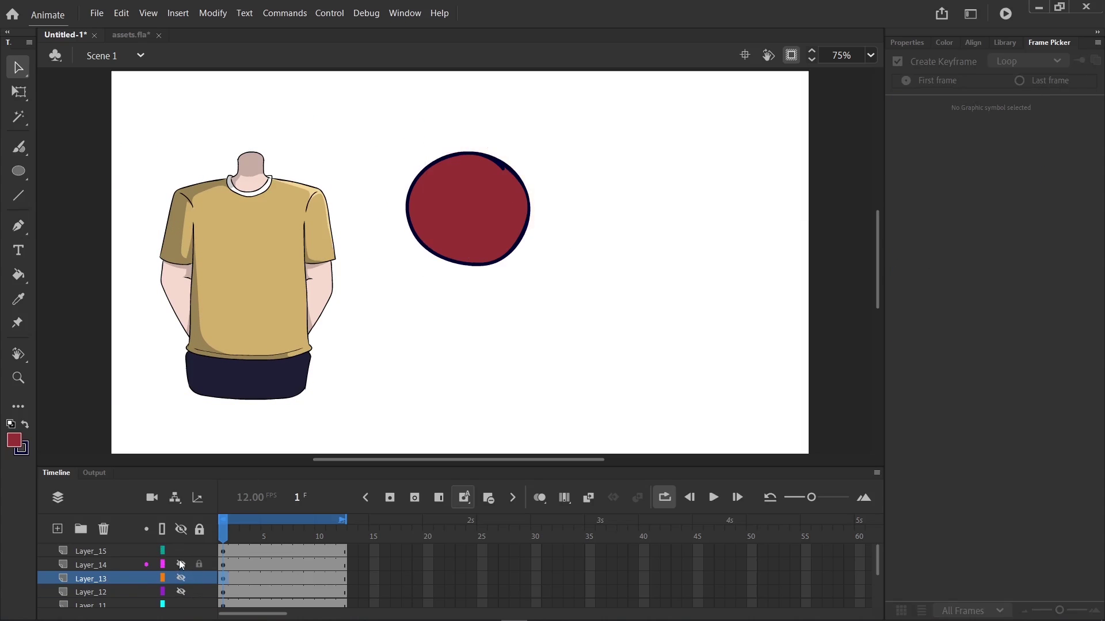
pyautogui.click(181, 604)
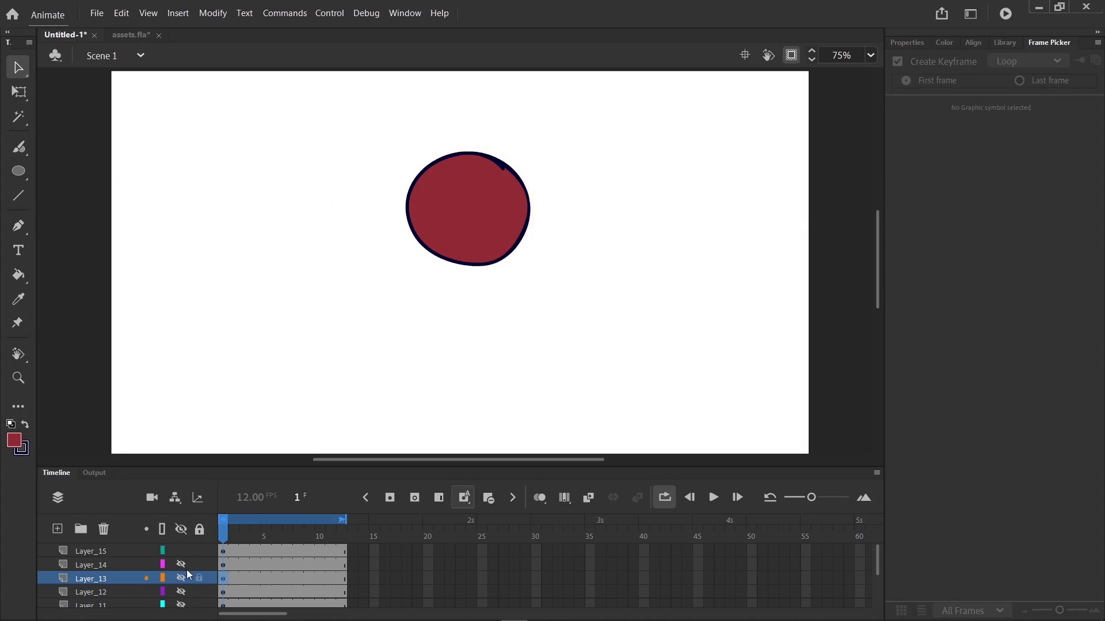
# Inside the ball symbol, insert a blank keyframe at frame 2 and turn on onion skinning.
pyautogui.click(464, 250)
pyautogui.doubleClick(469, 247)
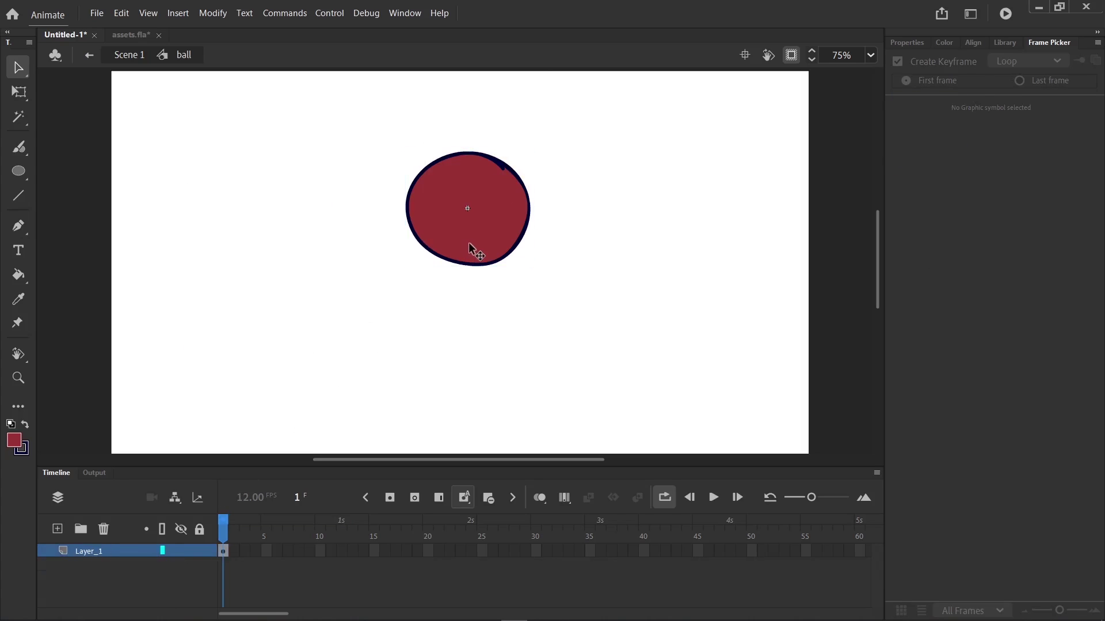
pyautogui.click(224, 552)
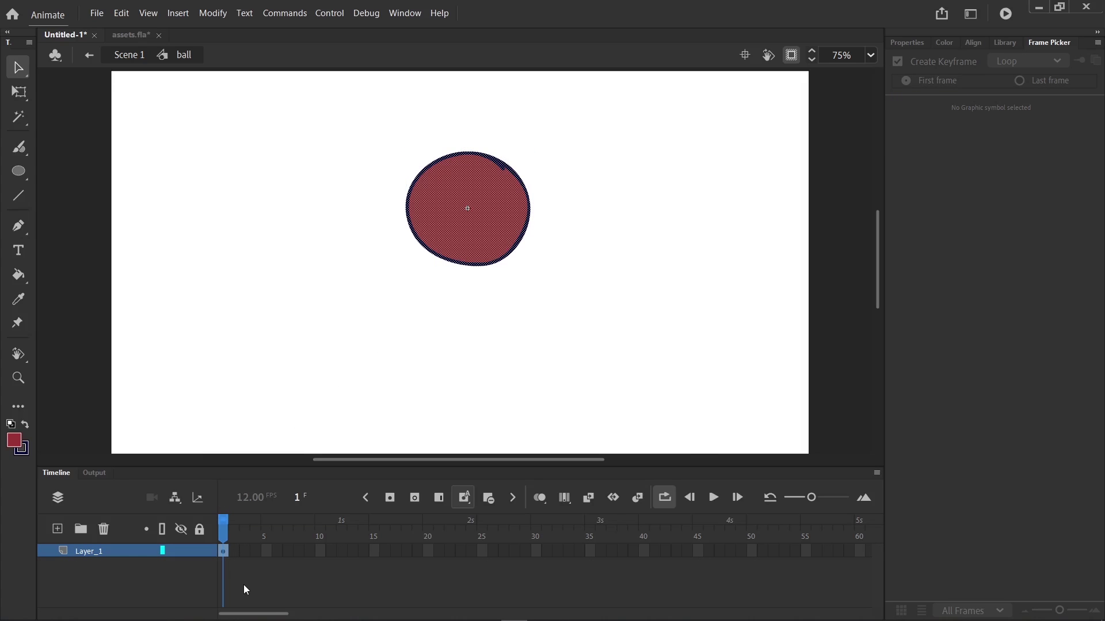
pyautogui.press('F7')
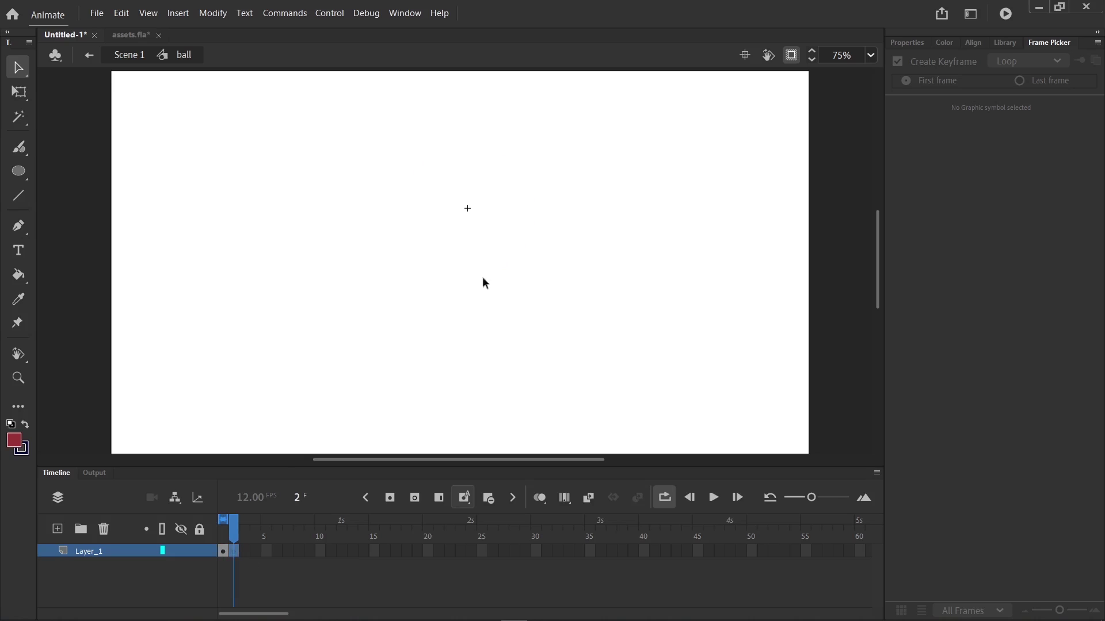
pyautogui.click(540, 498)
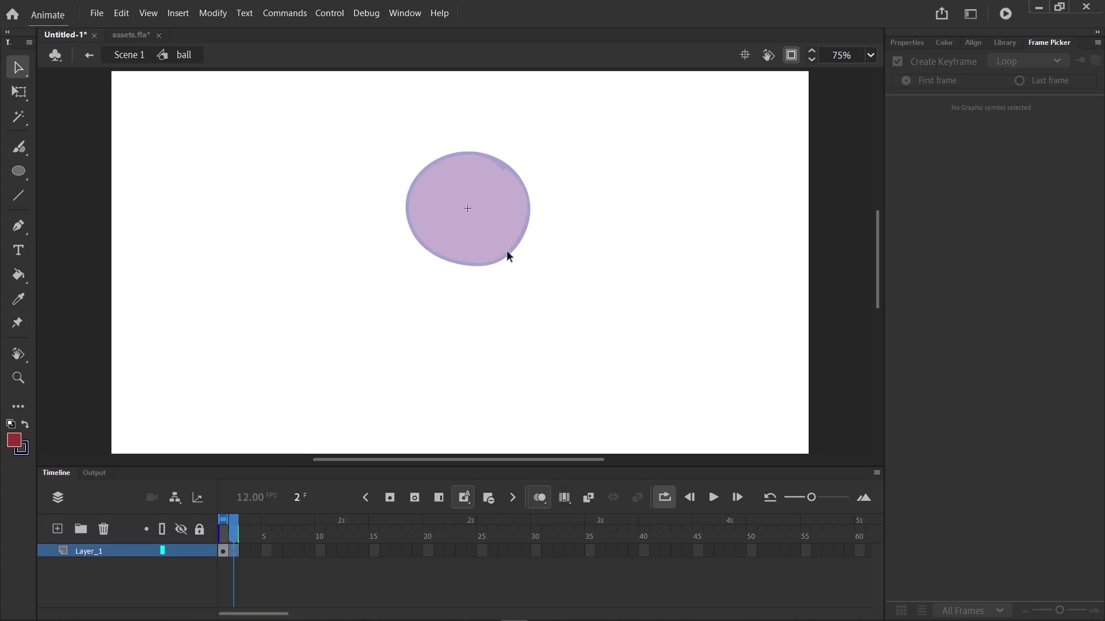
# Draw a circle about 223 by 223 beside the onion-skinned ball on frame 2 and fill it with bright yellow-green.
pyautogui.press('o')
pyautogui.moveTo(645, 193)
pyautogui.mouseDown()
pyautogui.moveTo(499, 240)
pyautogui.moveTo(541, 320)
pyautogui.moveTo(506, 309)
pyautogui.moveTo(526, 318)
pyautogui.mouseUp()
pyautogui.click(14, 441)
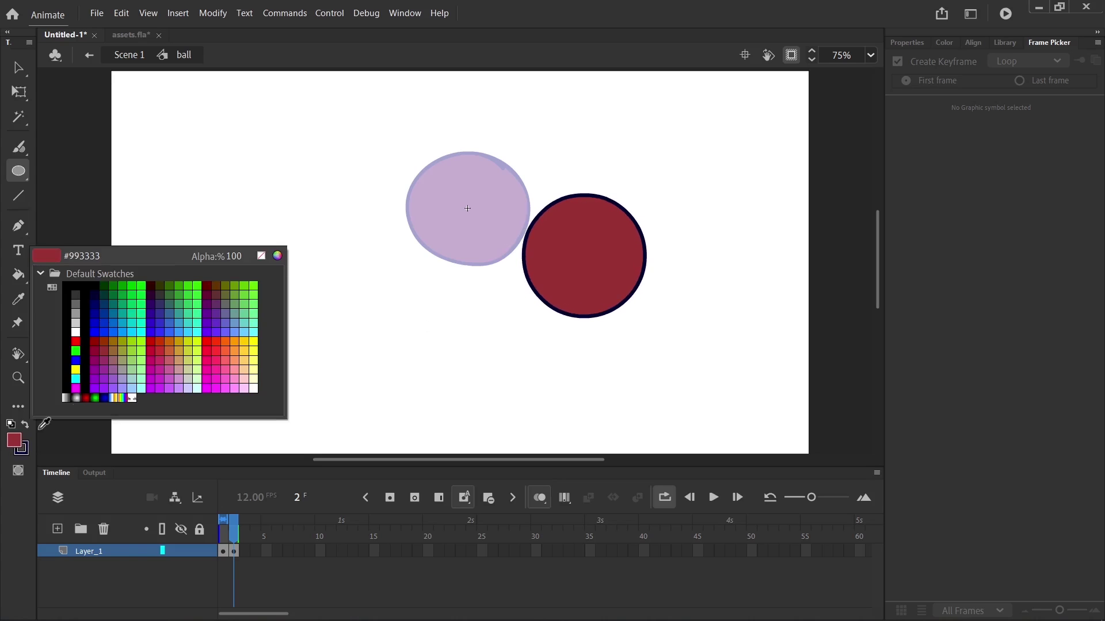
pyautogui.click(144, 388)
pyautogui.press('k')
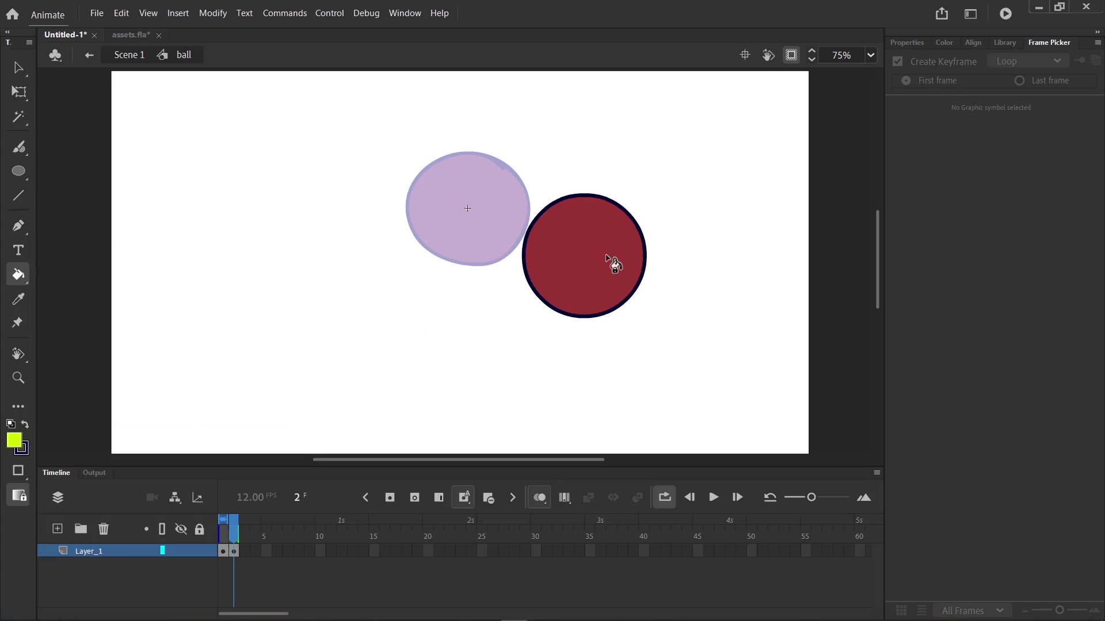
pyautogui.click(612, 275)
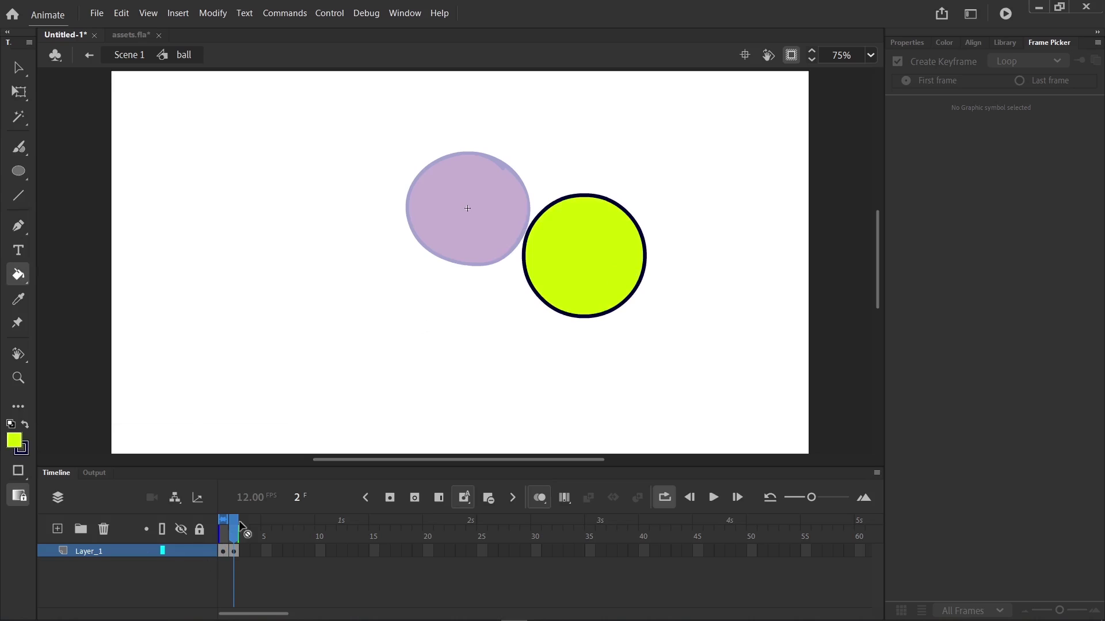
# Return to Scene 1 and assign the symbol's frame 2, the yellow-green circle, to the ball at timeline frame 2.
pyautogui.moveTo(235, 524); pyautogui.dragTo(241, 528)
pyautogui.press('v')
pyautogui.doubleClick(462, 345)
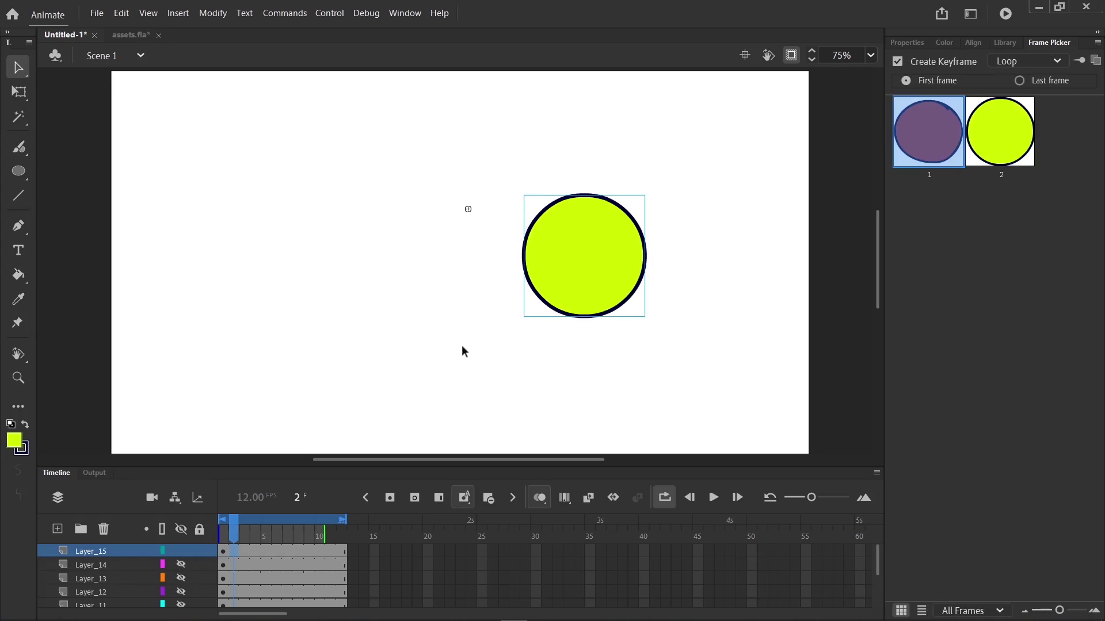
pyautogui.click(1027, 153)
pyautogui.click(935, 154)
pyautogui.click(1002, 154)
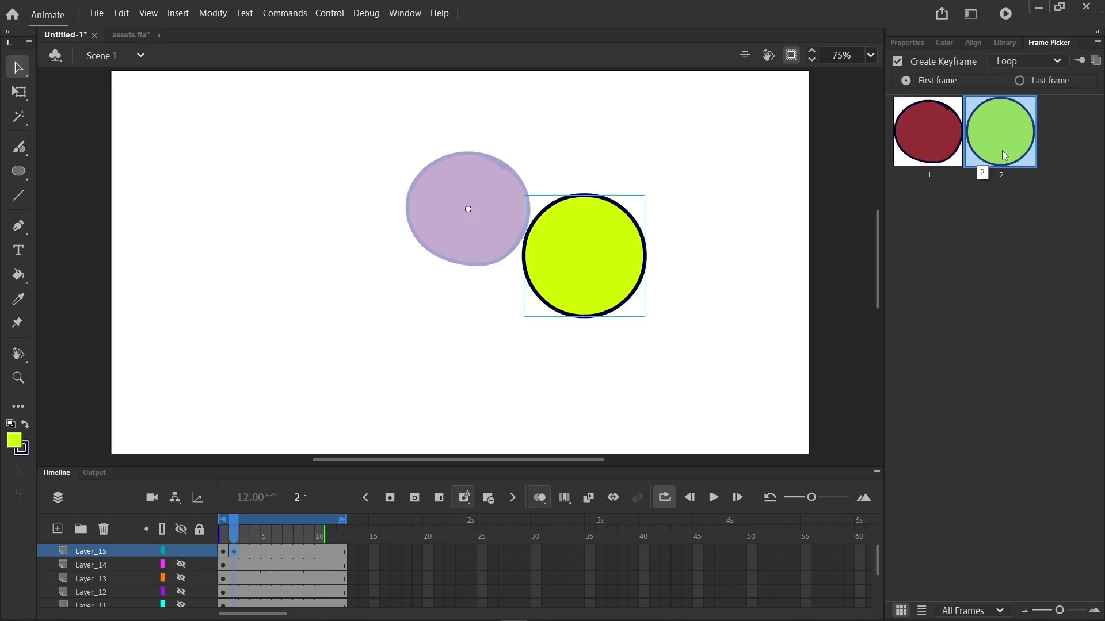
# Compare the ball's picked symbol frame at keyframes 1 and 2 of Layer_15.
pyautogui.moveTo(237, 535)
pyautogui.mouseDown()
pyautogui.moveTo(321, 535)
pyautogui.moveTo(238, 536)
pyautogui.mouseUp()
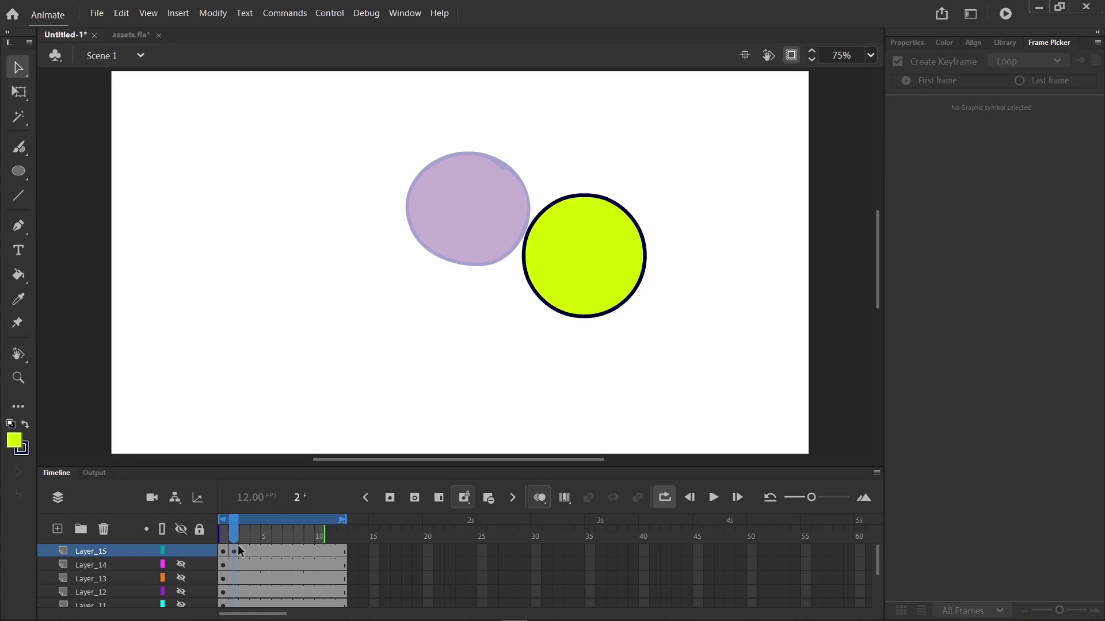
pyautogui.click(230, 551)
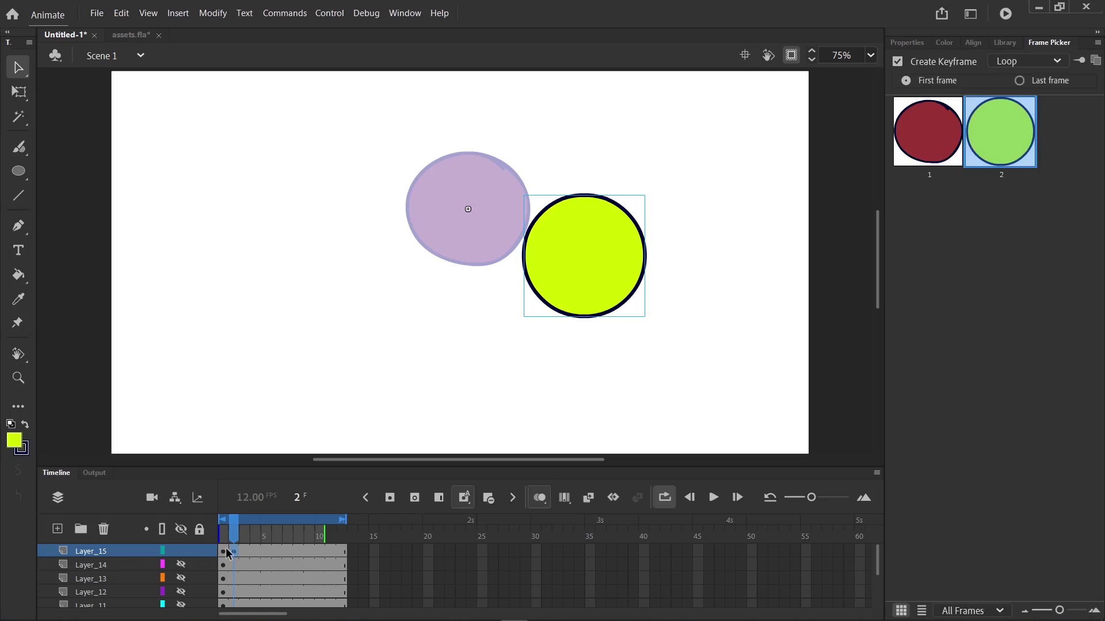
pyautogui.click(226, 552)
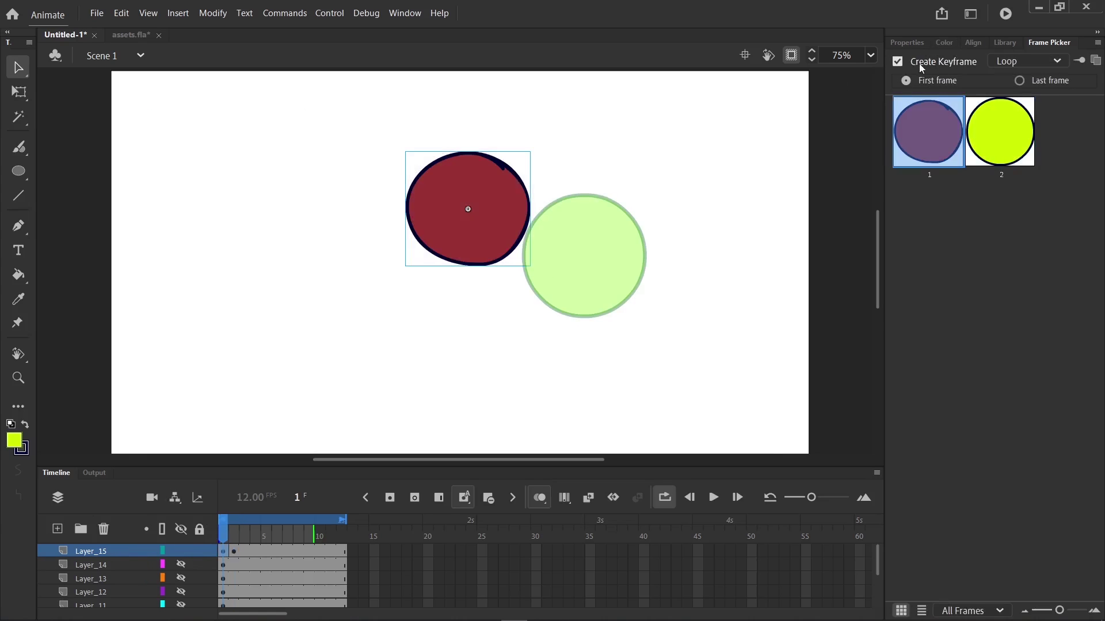
pyautogui.click(233, 552)
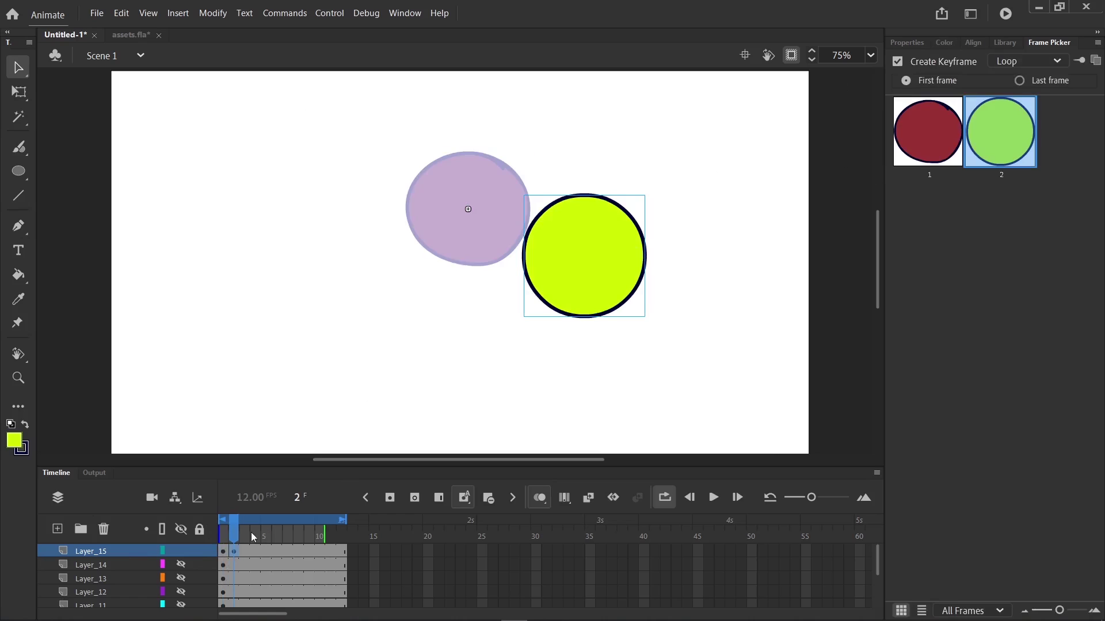
pyautogui.moveTo(245, 532)
pyautogui.mouseDown()
pyautogui.moveTo(371, 538)
pyautogui.moveTo(238, 542)
pyautogui.mouseUp()
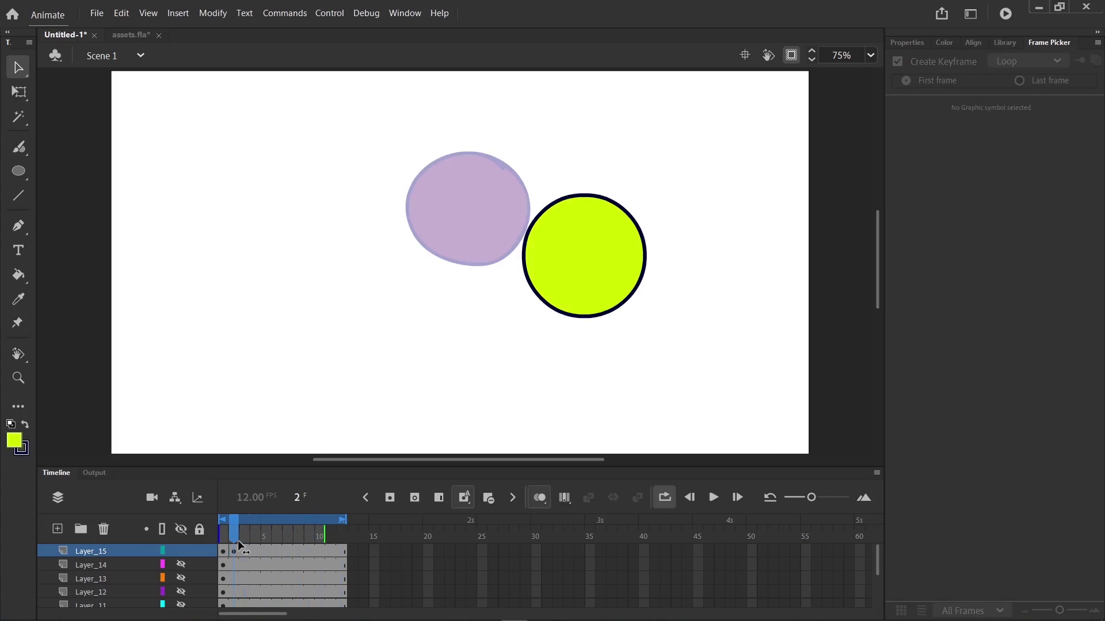
pyautogui.click(233, 553)
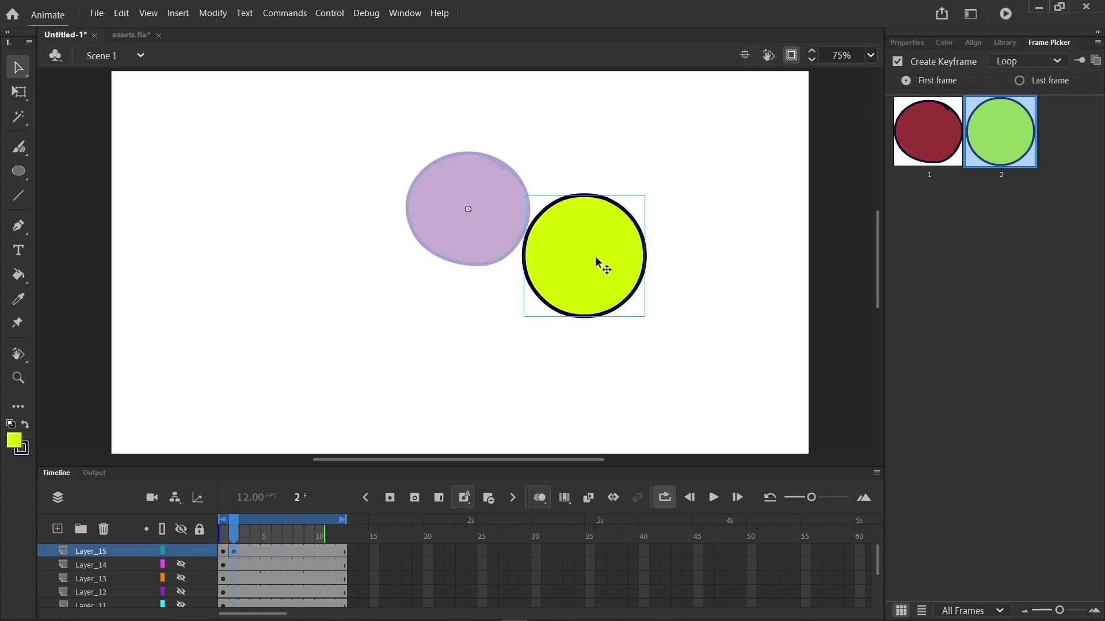
# Set the looping of the ball at keyframe 2 to single frame and play the timeline.
pyautogui.click(909, 45)
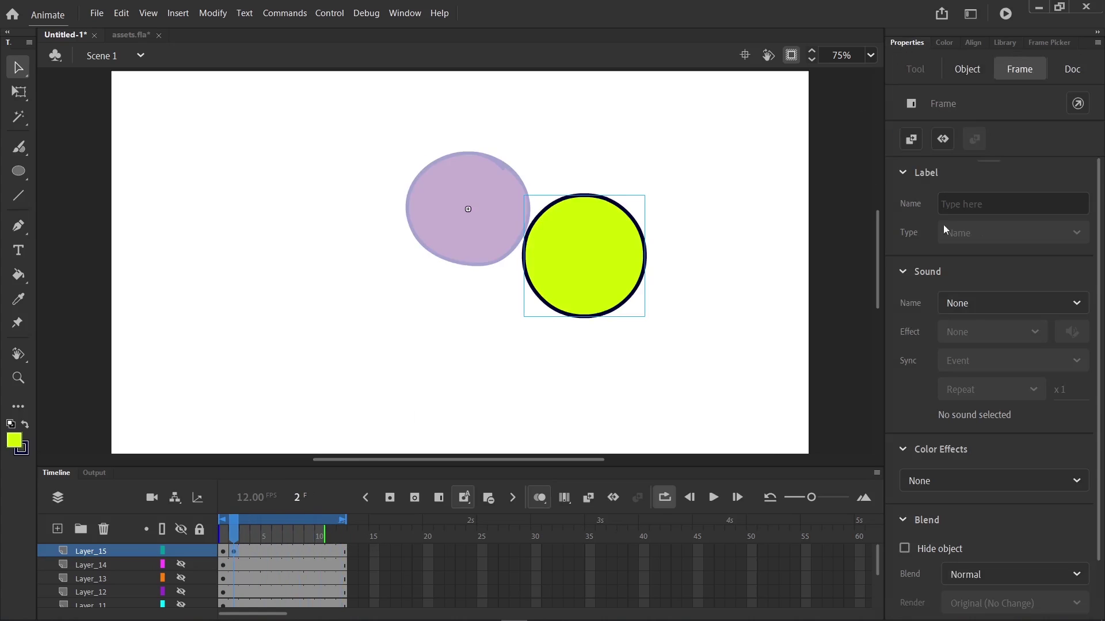
pyautogui.click(969, 70)
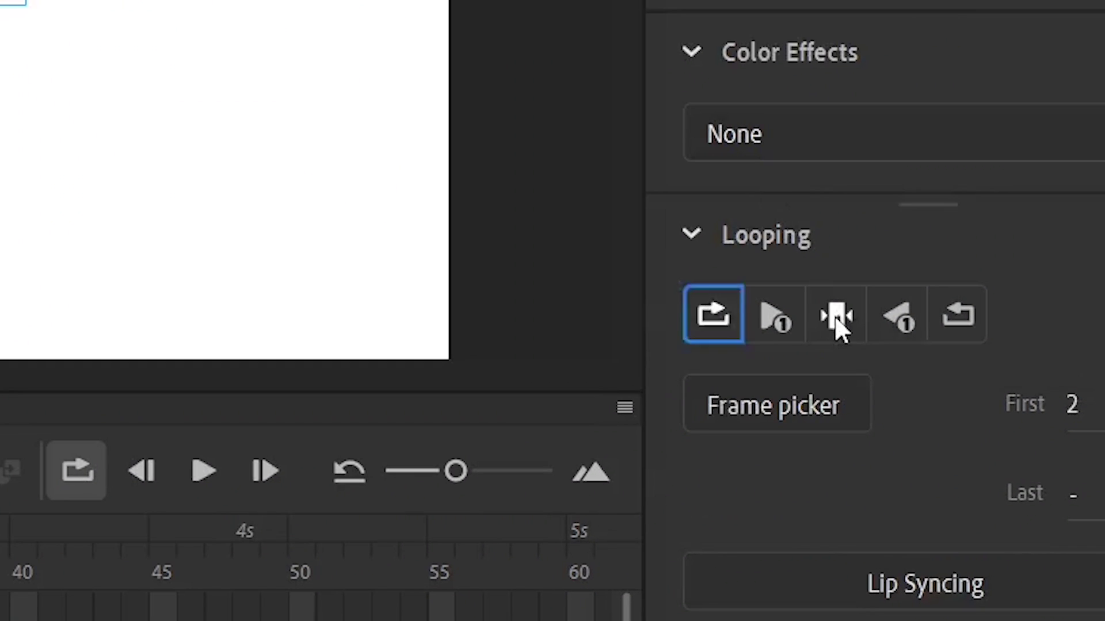
pyautogui.click(835, 316)
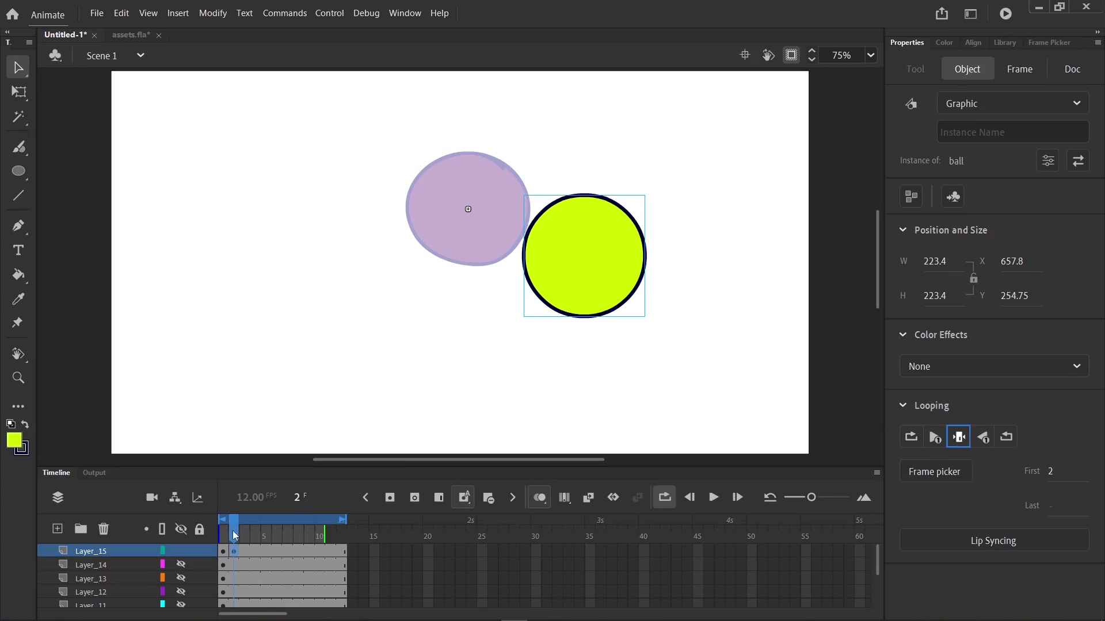
pyautogui.press('Return')
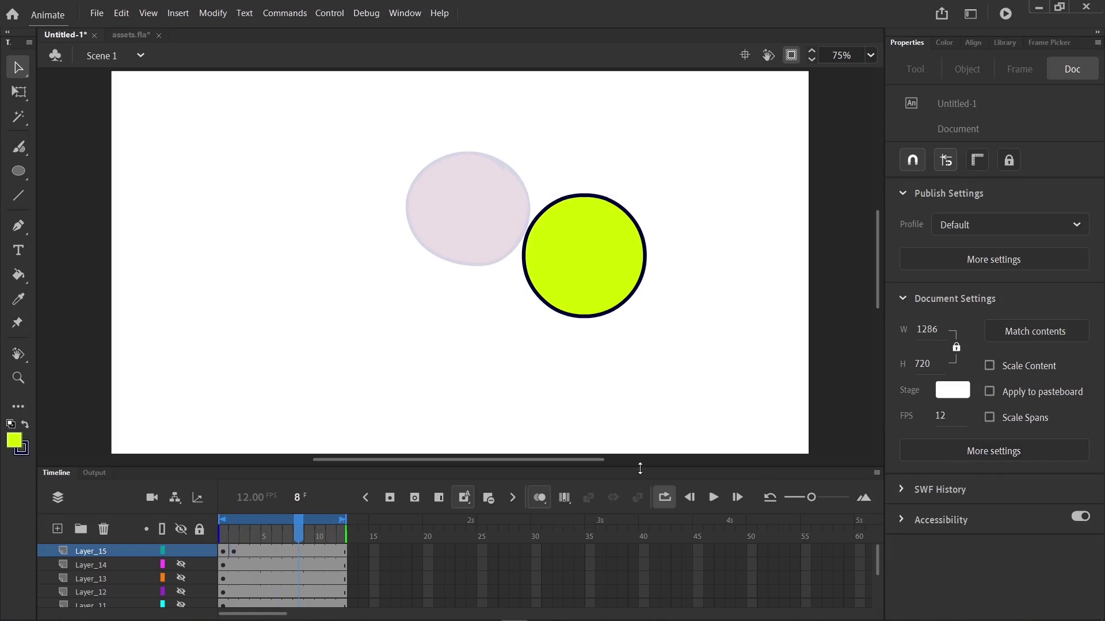
# Set the looping of the ball at keyframe 2 to play once, and check frames 1 and 2.
pyautogui.click(235, 551)
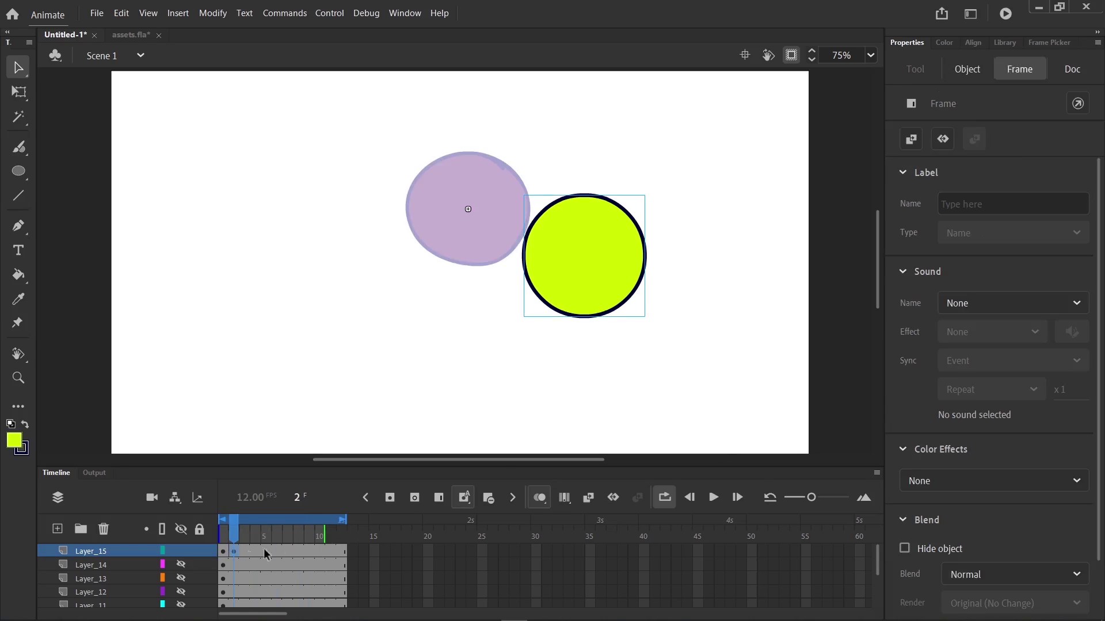
pyautogui.click(967, 69)
pyautogui.click(934, 431)
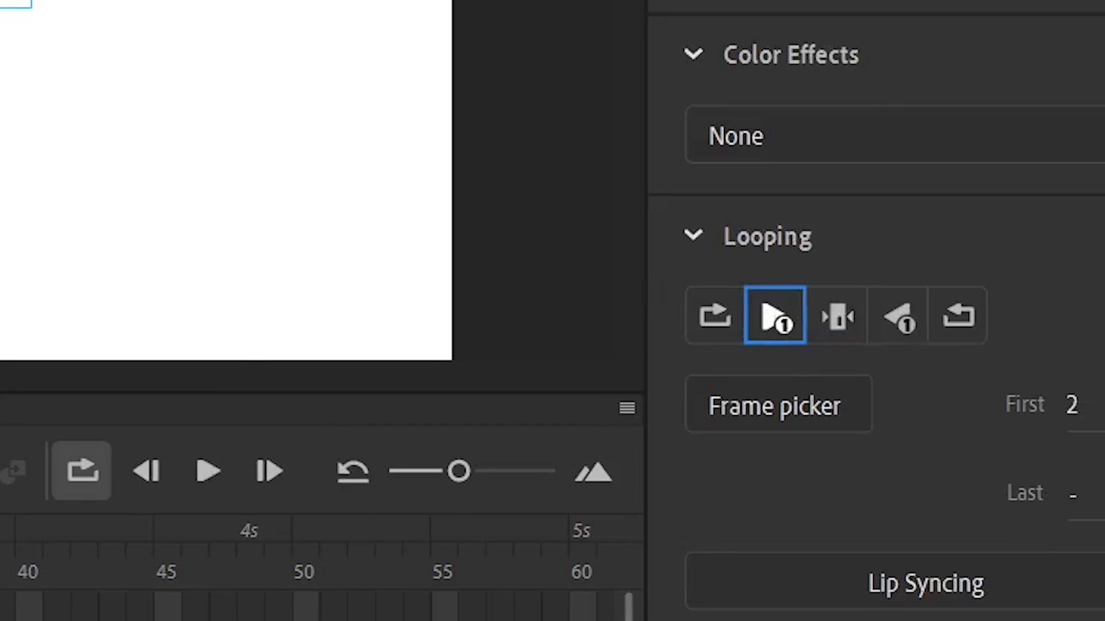
pyautogui.moveTo(235, 537)
pyautogui.mouseDown()
pyautogui.moveTo(313, 547)
pyautogui.moveTo(221, 549)
pyautogui.mouseUp()
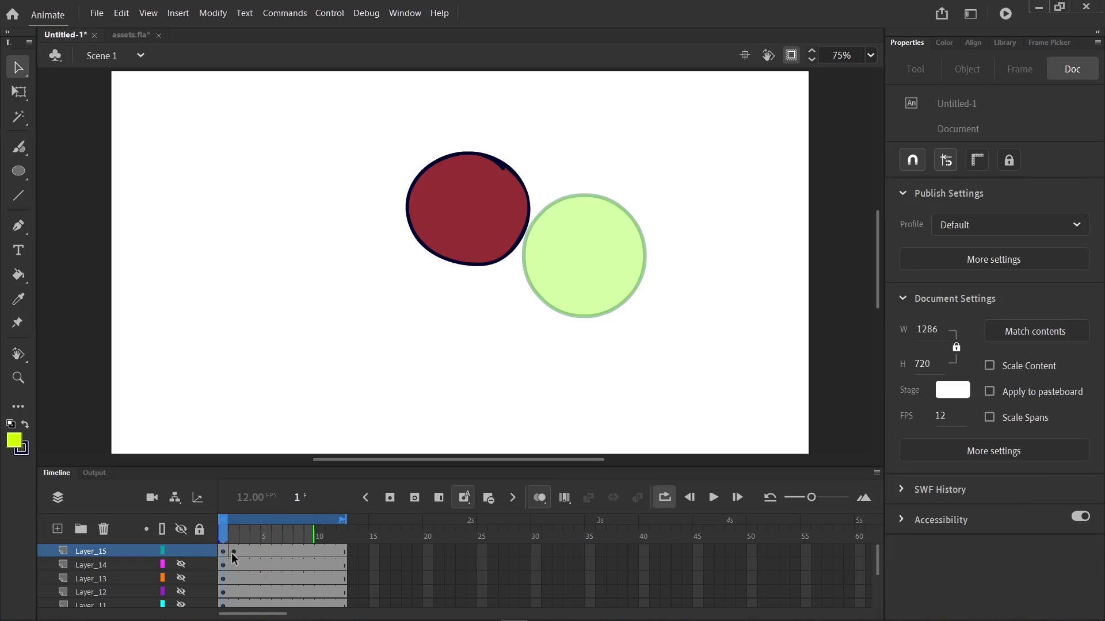
pyautogui.click(233, 552)
pyautogui.click(968, 75)
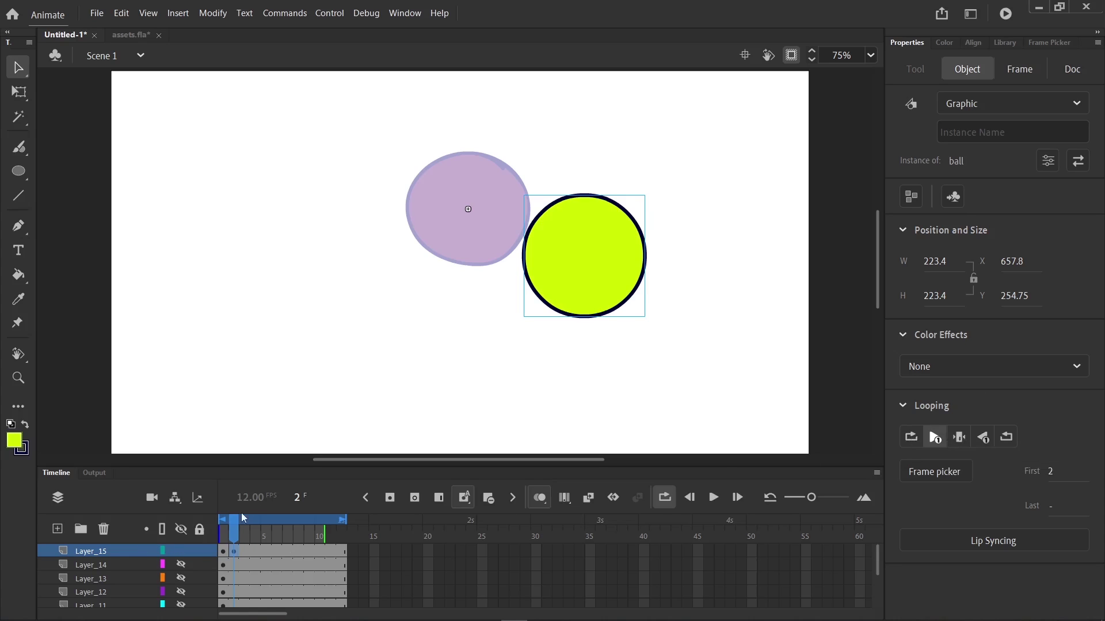
# Show Layer_11 and set the body graphic's looping to single frame at frame 1.
pyautogui.click(143, 605)
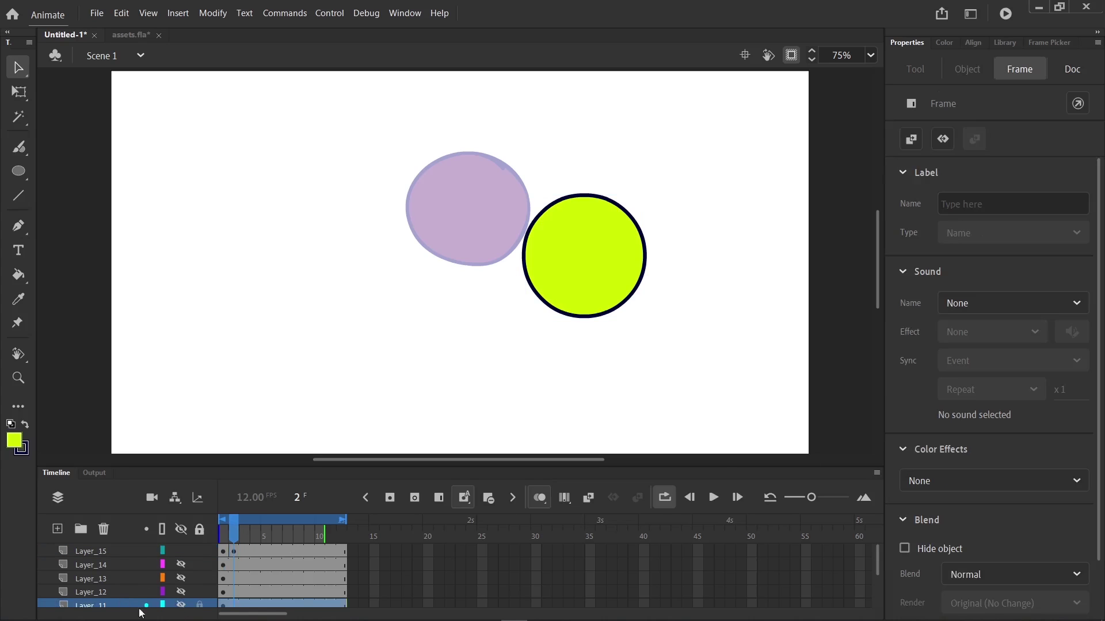
pyautogui.click(180, 605)
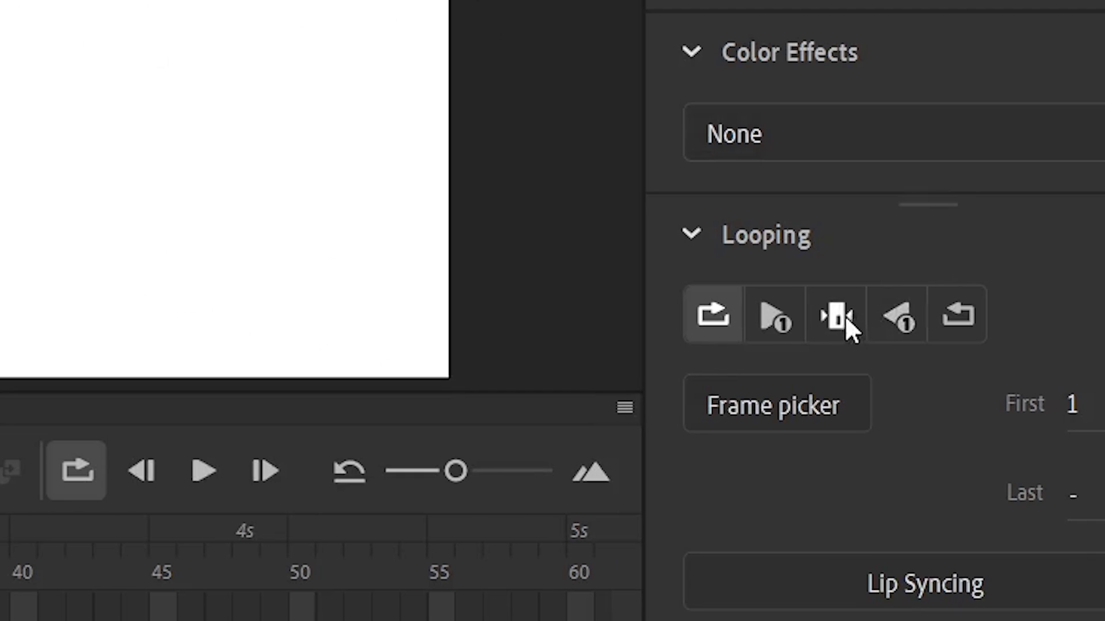
pyautogui.click(958, 435)
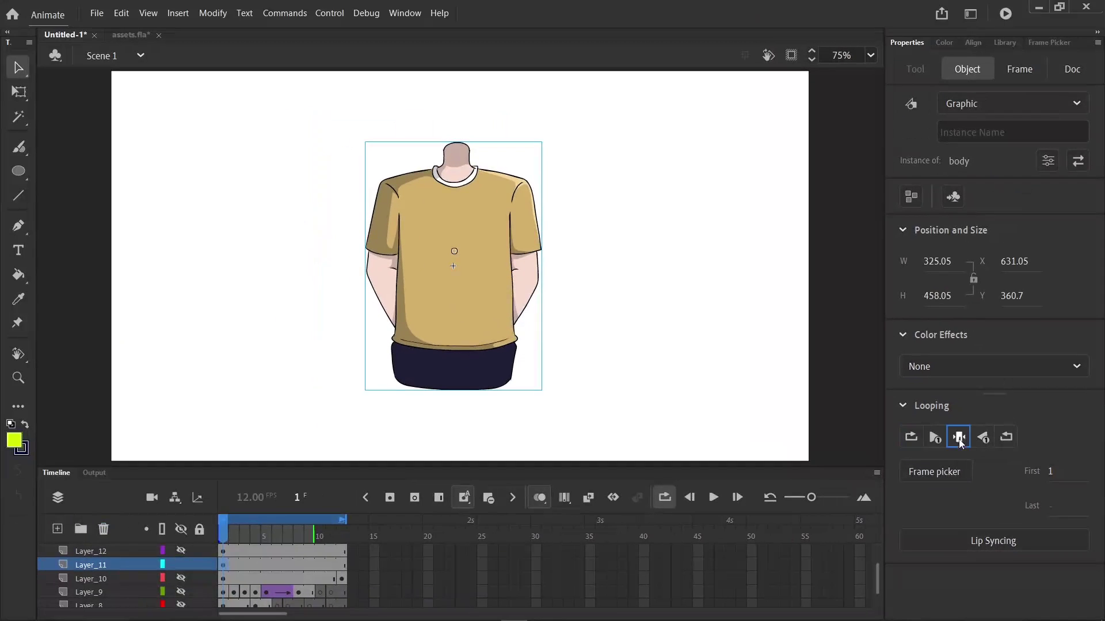
pyautogui.moveTo(237, 533); pyautogui.dragTo(211, 546)
pyautogui.click(222, 566)
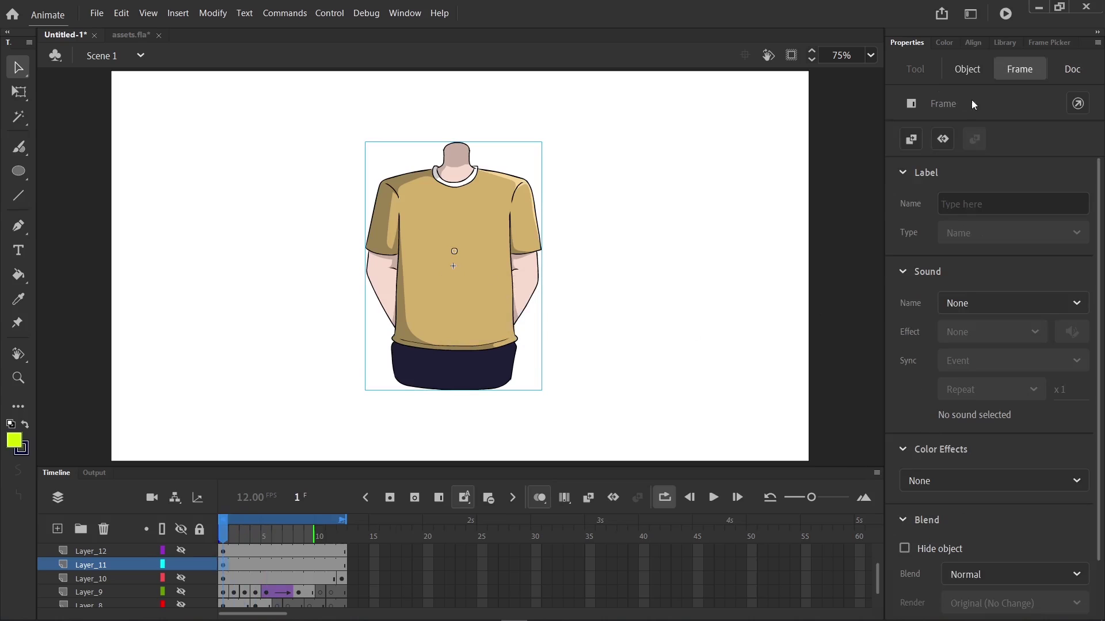
# Set the body graphic's looping to loop and move the playhead between frames 1 and 2.
pyautogui.click(967, 69)
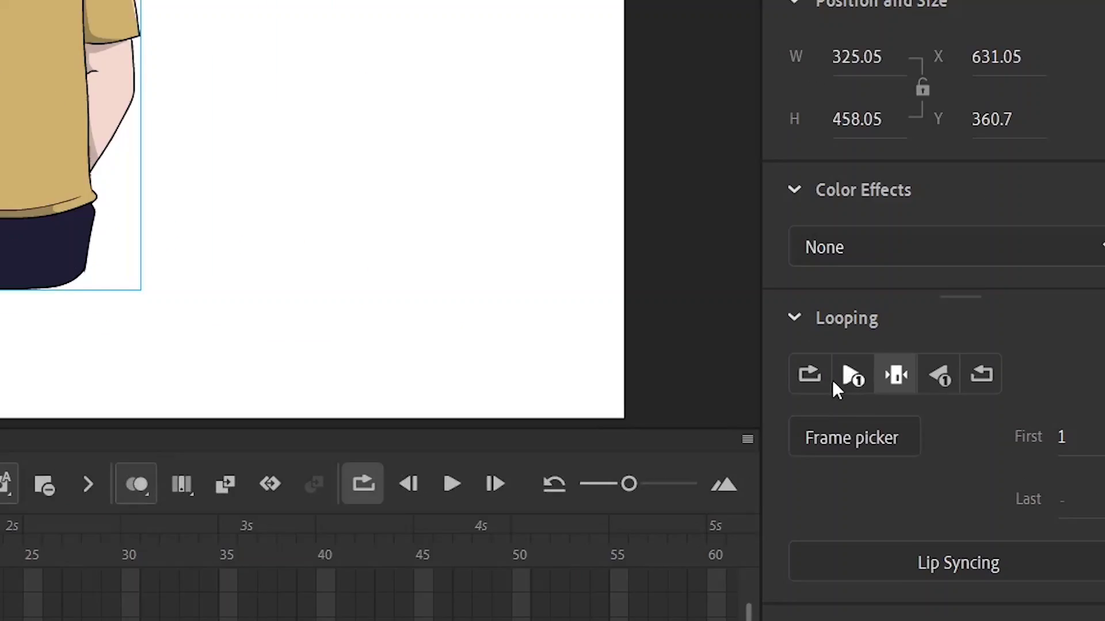
pyautogui.click(907, 435)
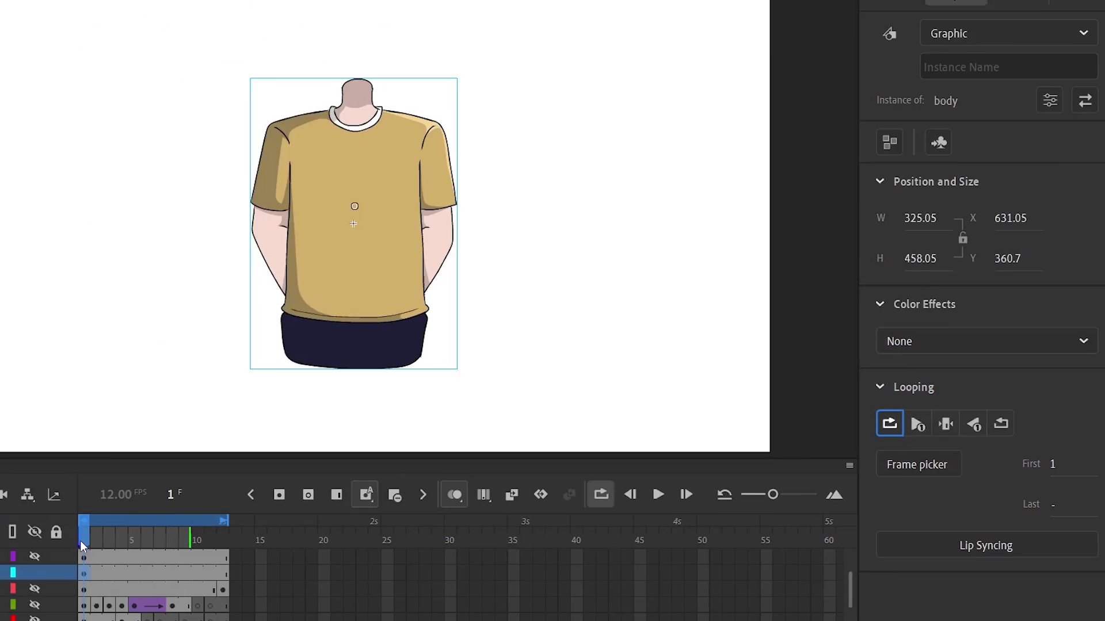
pyautogui.moveTo(224, 540)
pyautogui.mouseDown()
pyautogui.moveTo(320, 543)
pyautogui.moveTo(234, 543)
pyautogui.mouseUp()
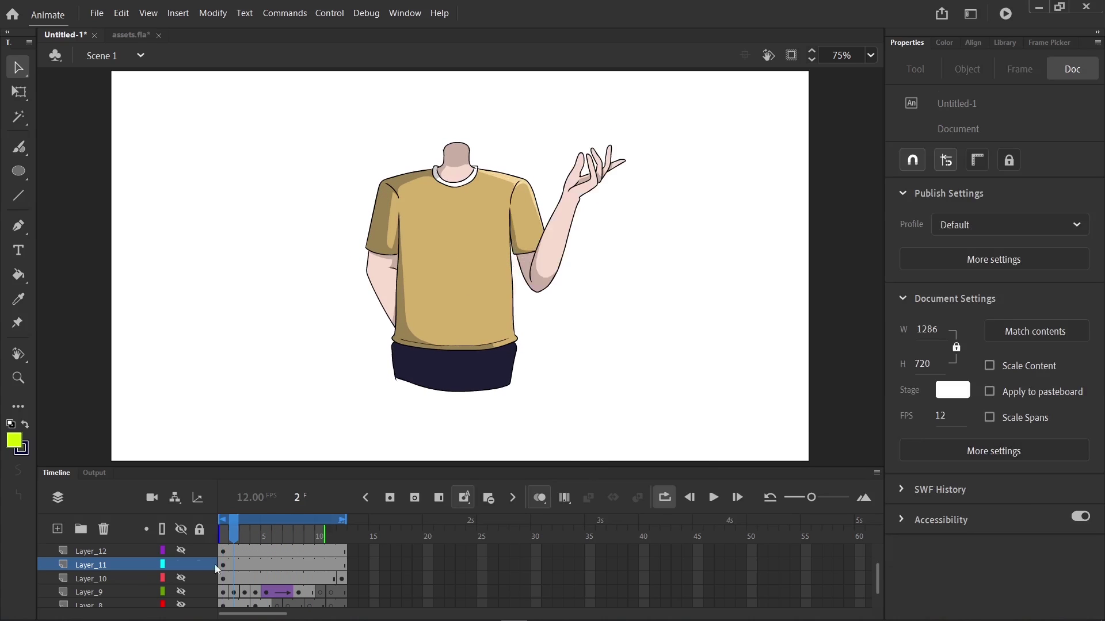
# Set the looping of the body at frame 1 of Layer_11 to reverse loop, and scrub the first frames.
pyautogui.click(224, 564)
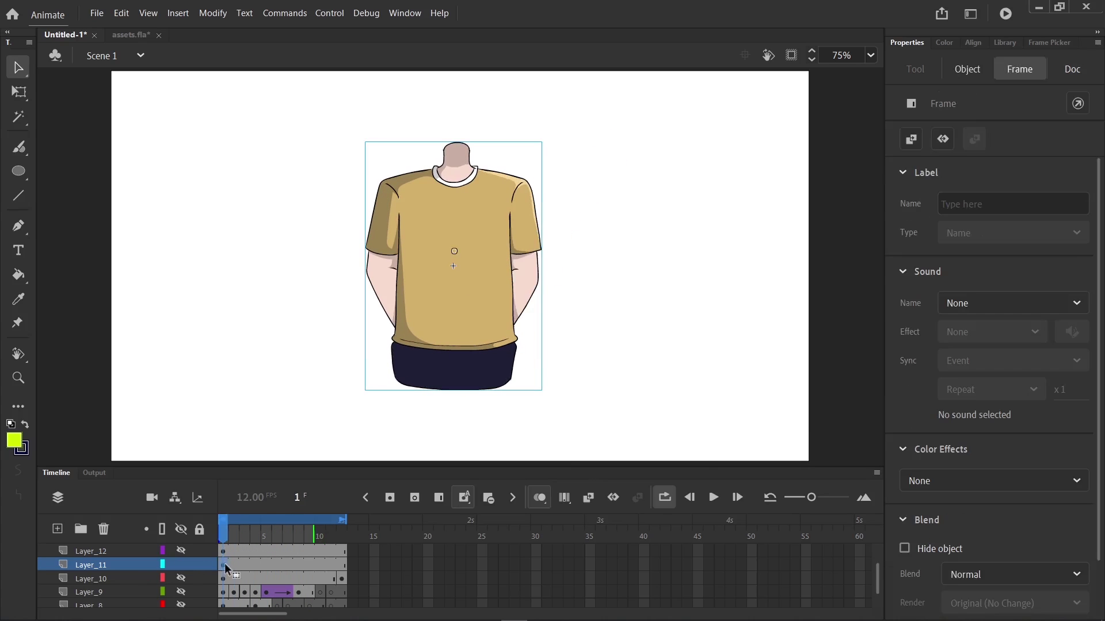
pyautogui.click(967, 69)
pyautogui.click(1007, 423)
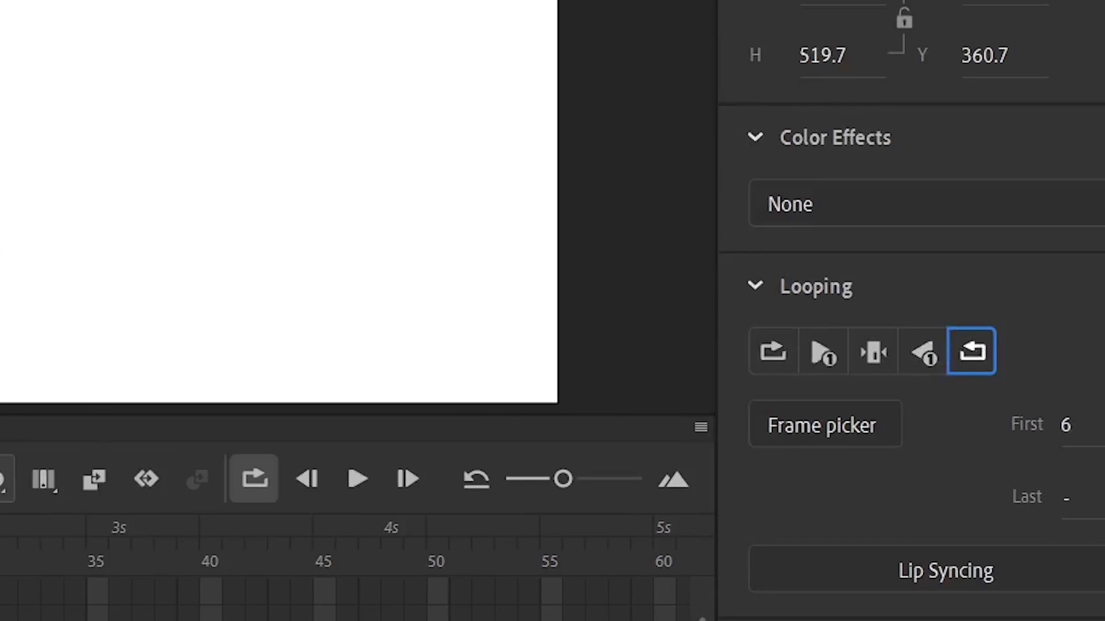
pyautogui.moveTo(225, 540)
pyautogui.mouseDown()
pyautogui.moveTo(289, 542)
pyautogui.moveTo(223, 540)
pyautogui.mouseUp()
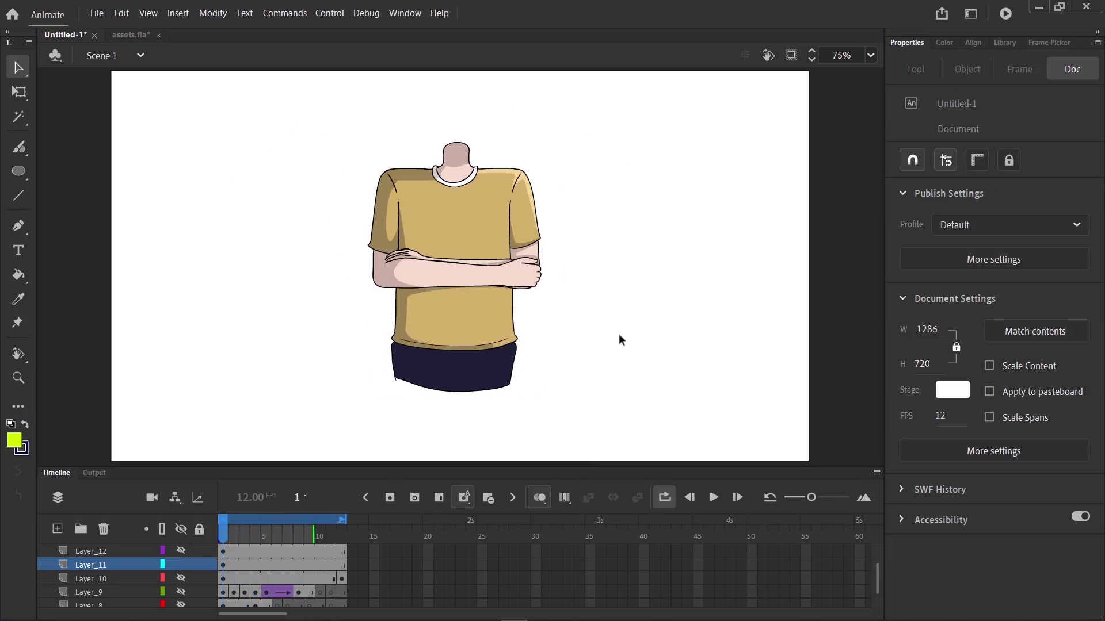
# Try the body's symbol frames 1 to 6 in the Frame Picker, ending on frame 2 as the first frame.
pyautogui.click(1048, 43)
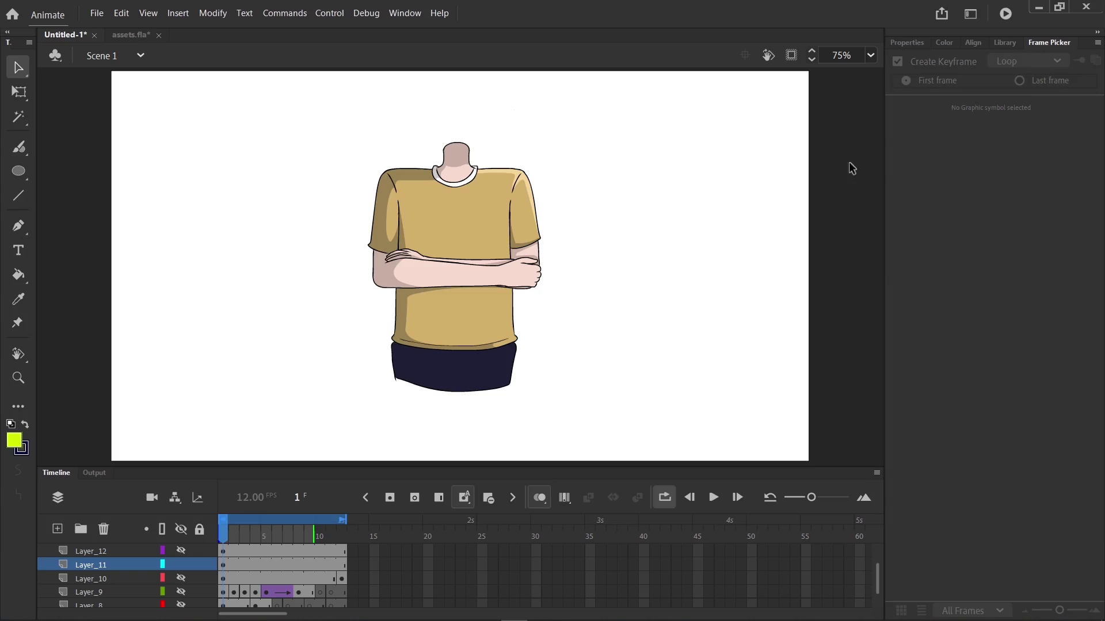
pyautogui.click(511, 292)
pyautogui.click(999, 291)
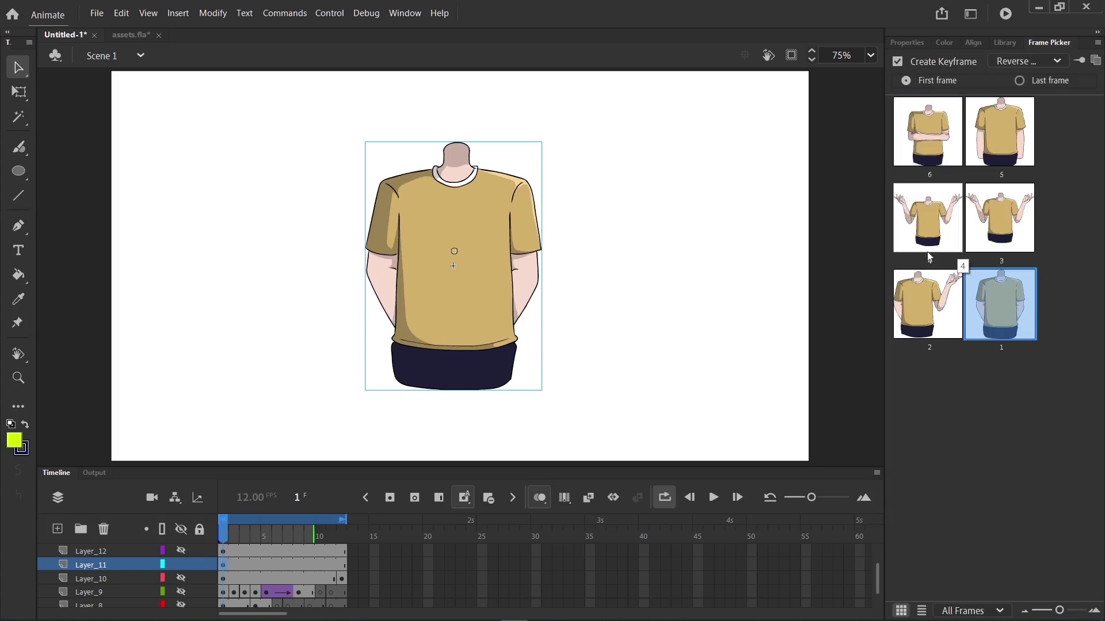
pyautogui.click(927, 303)
pyautogui.click(927, 217)
pyautogui.click(999, 131)
pyautogui.click(941, 147)
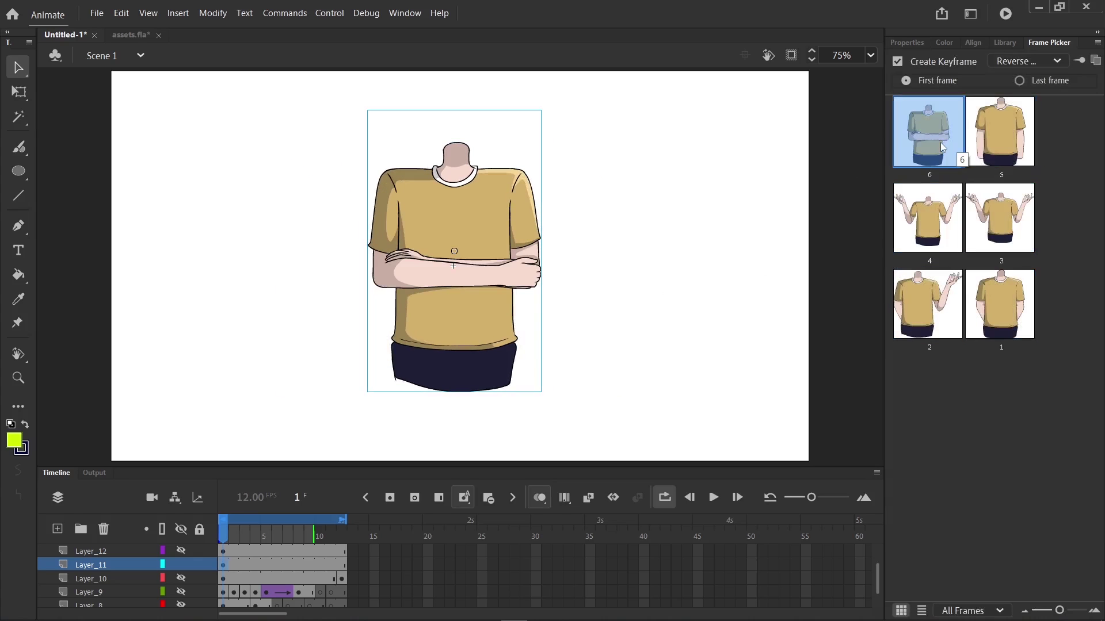
pyautogui.click(999, 131)
pyautogui.click(928, 217)
pyautogui.click(999, 217)
pyautogui.click(927, 303)
pyautogui.click(999, 304)
pyautogui.click(927, 303)
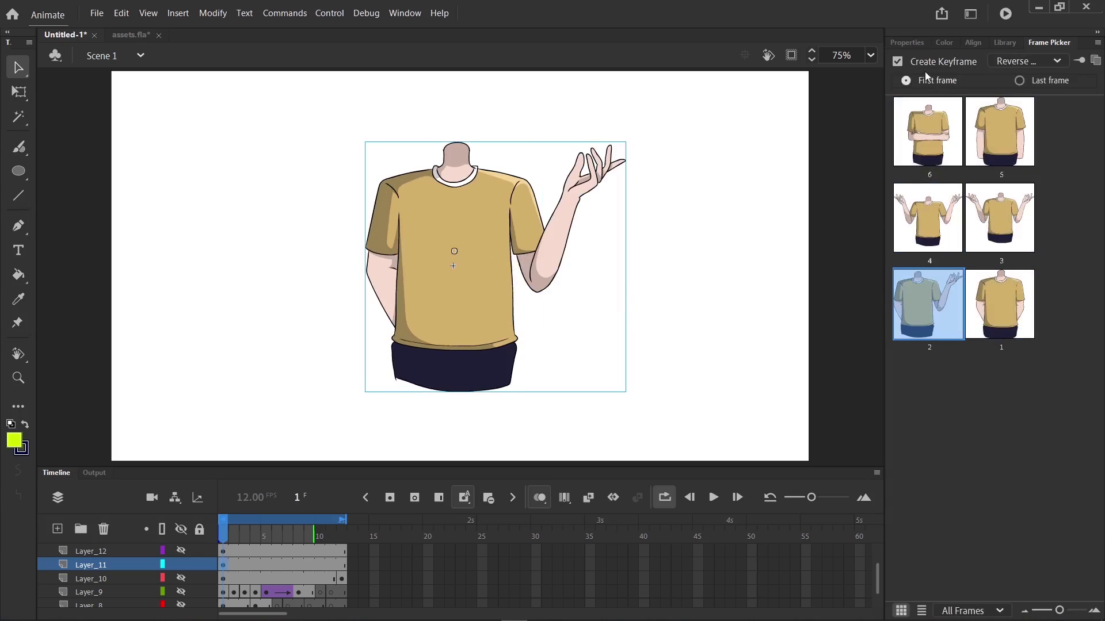
# Set the body's looping to play once and scrub the timeline from frame 3 back to frame 1.
pyautogui.click(907, 43)
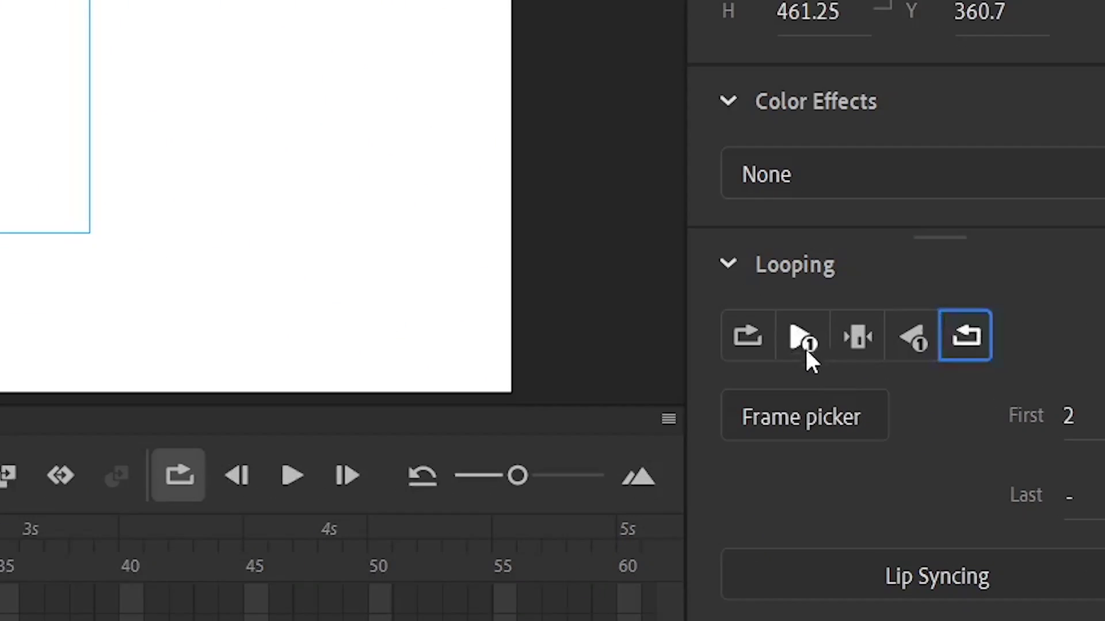
pyautogui.click(934, 436)
pyautogui.click(244, 536)
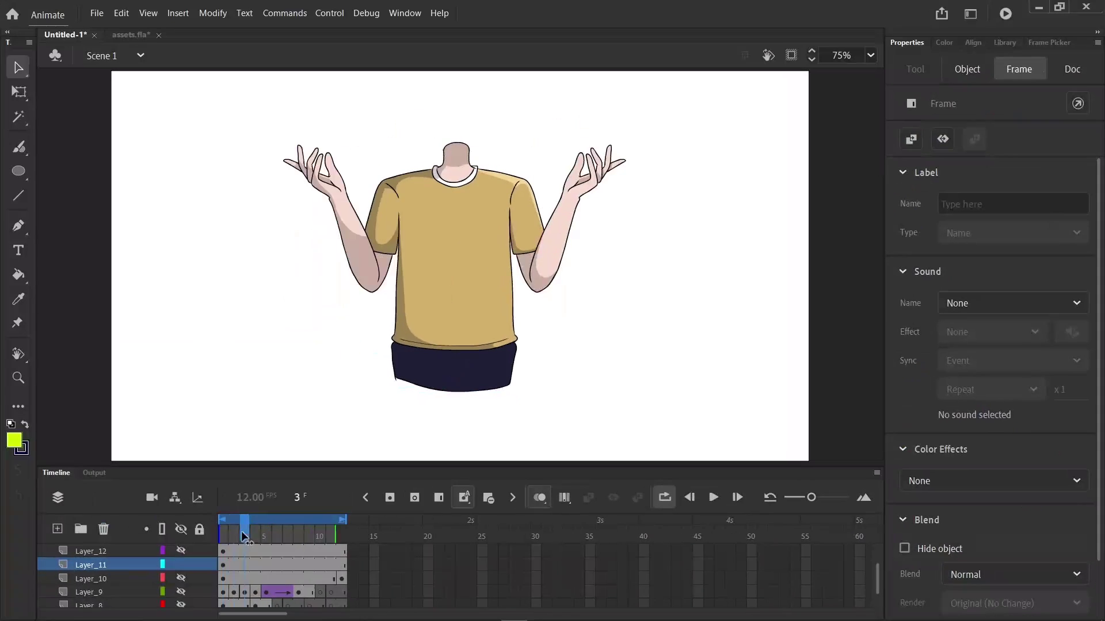
pyautogui.moveTo(244, 536); pyautogui.dragTo(219, 570)
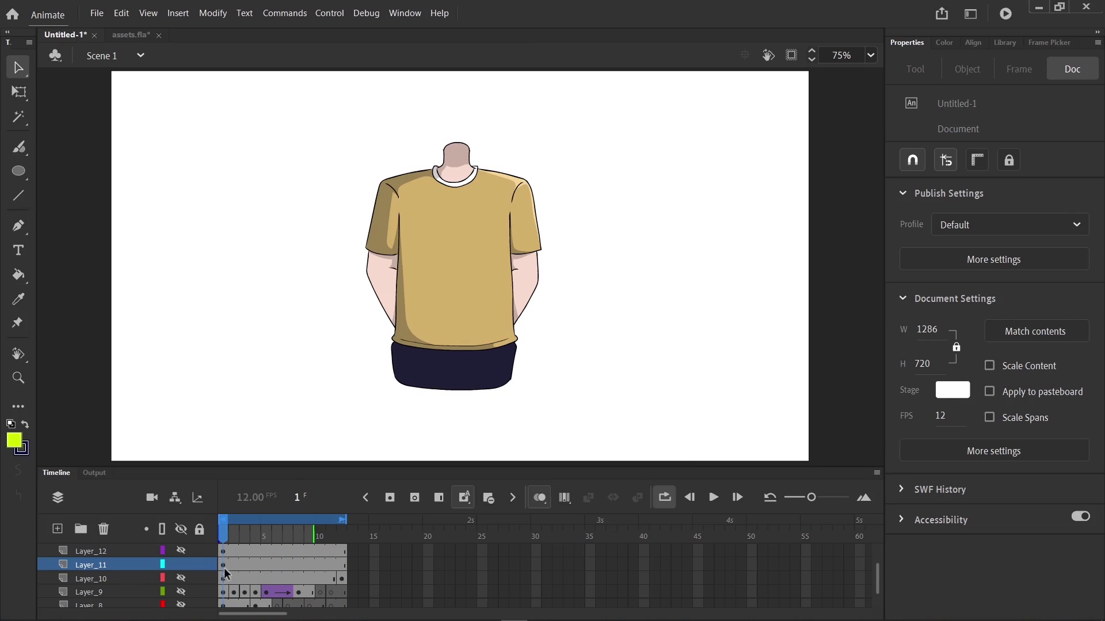
# Set the looping of the body at frame 1 of Layer_11 to single frame, and step through the timeline to frame 4.
pyautogui.click(224, 566)
pyautogui.click(970, 79)
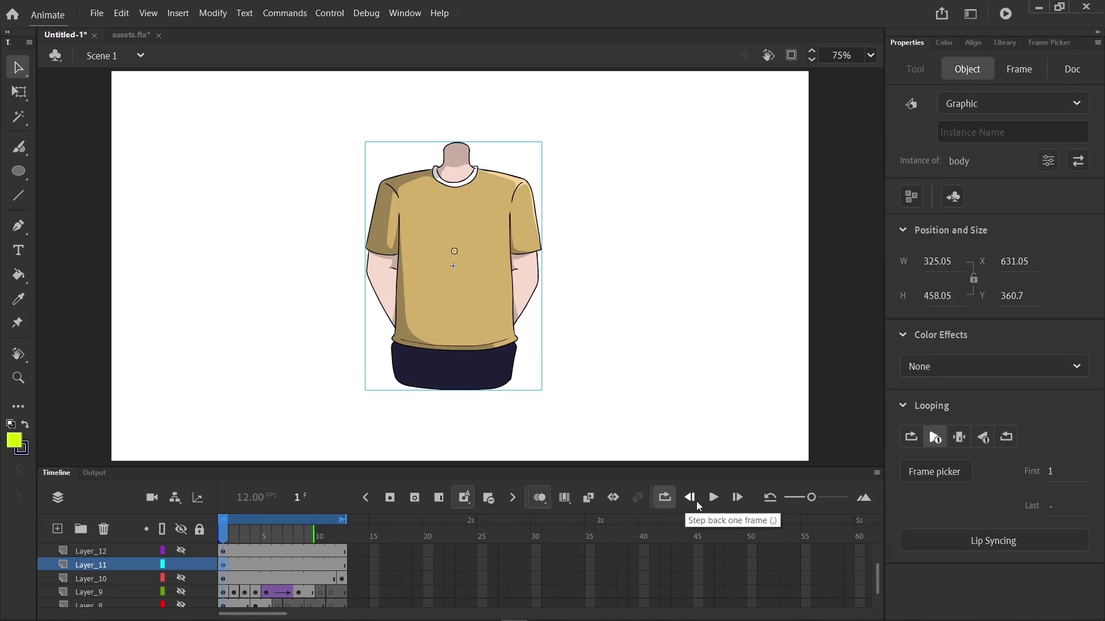
pyautogui.click(959, 440)
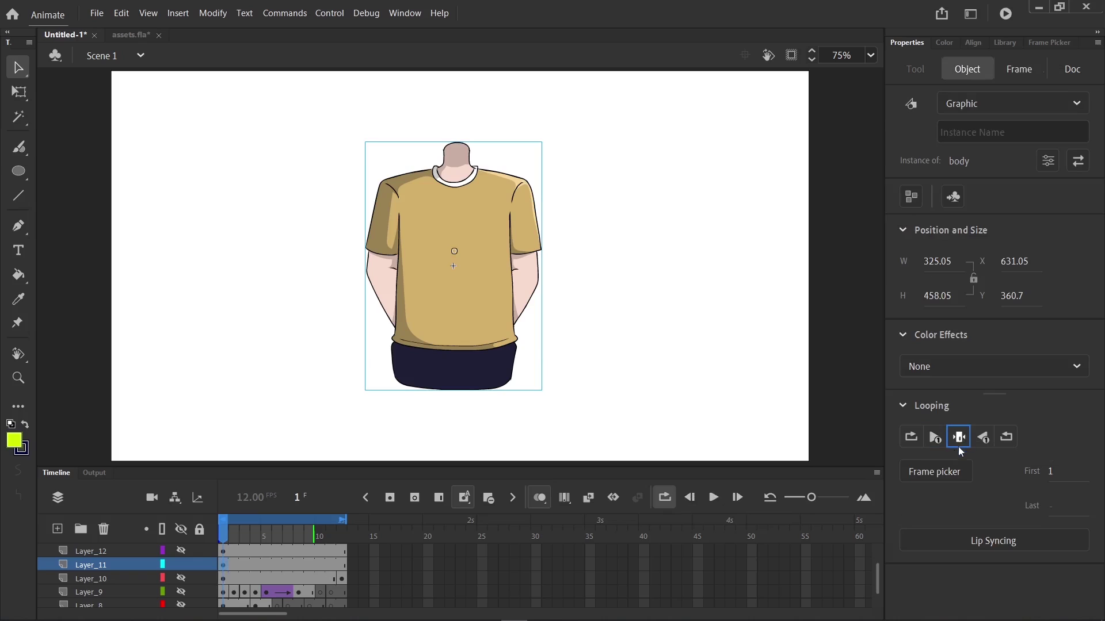
pyautogui.press('.')
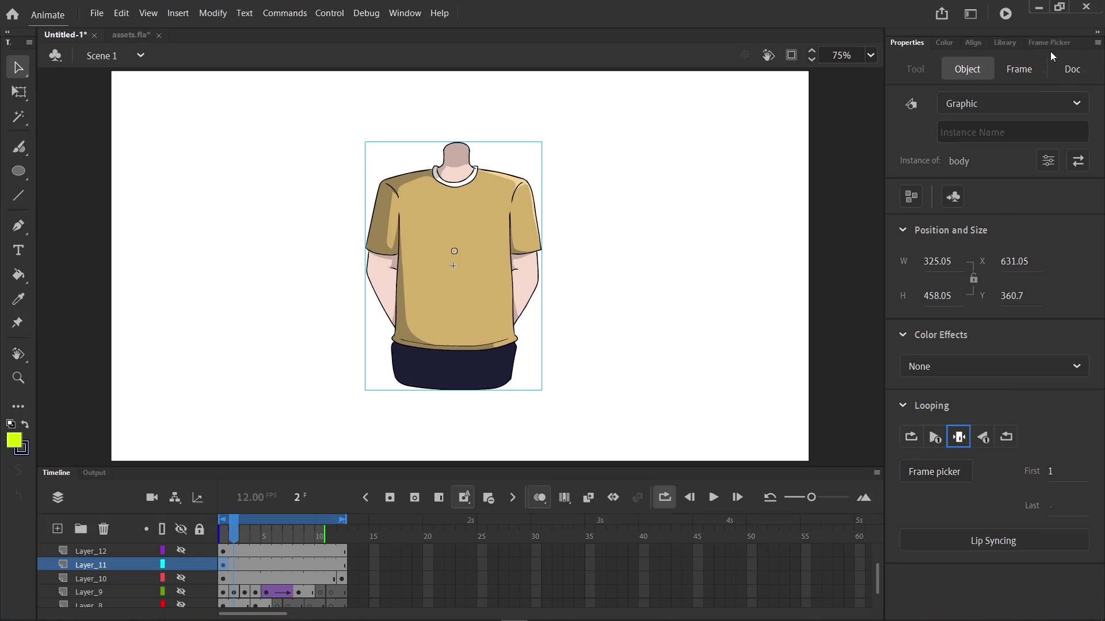
pyautogui.press('.')
pyautogui.press(',')
pyautogui.press('.')
pyautogui.press('.')
pyautogui.press(',')
pyautogui.press('.')
# Keyframe the body at frame 4 by trying symbol frames 2 to 6 in the Frame Picker, ending on frame 6.
pyautogui.click(1049, 43)
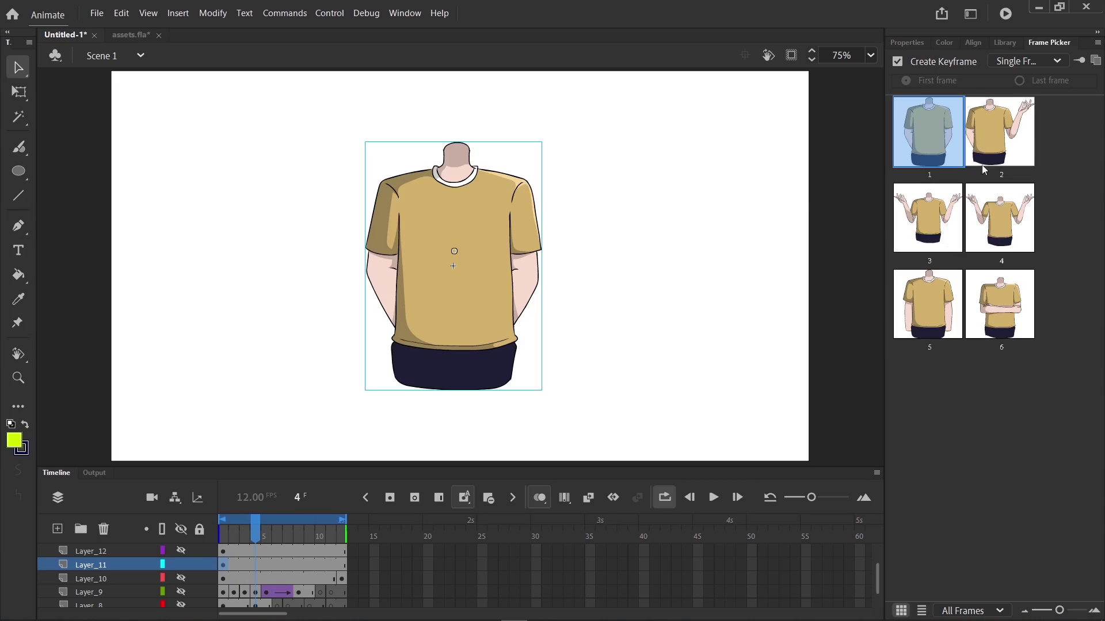
pyautogui.click(991, 151)
pyautogui.click(942, 221)
pyautogui.click(989, 236)
pyautogui.click(952, 307)
pyautogui.click(976, 311)
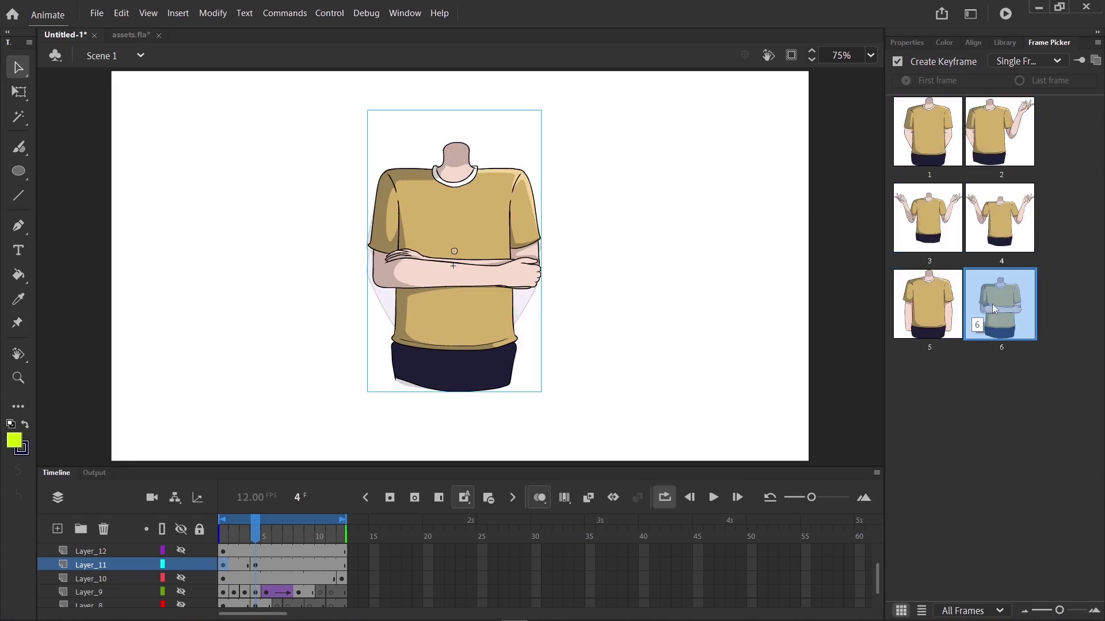
# Open the body symbol for editing, go to its frame 1 and turn off onion skinning.
pyautogui.click(184, 579)
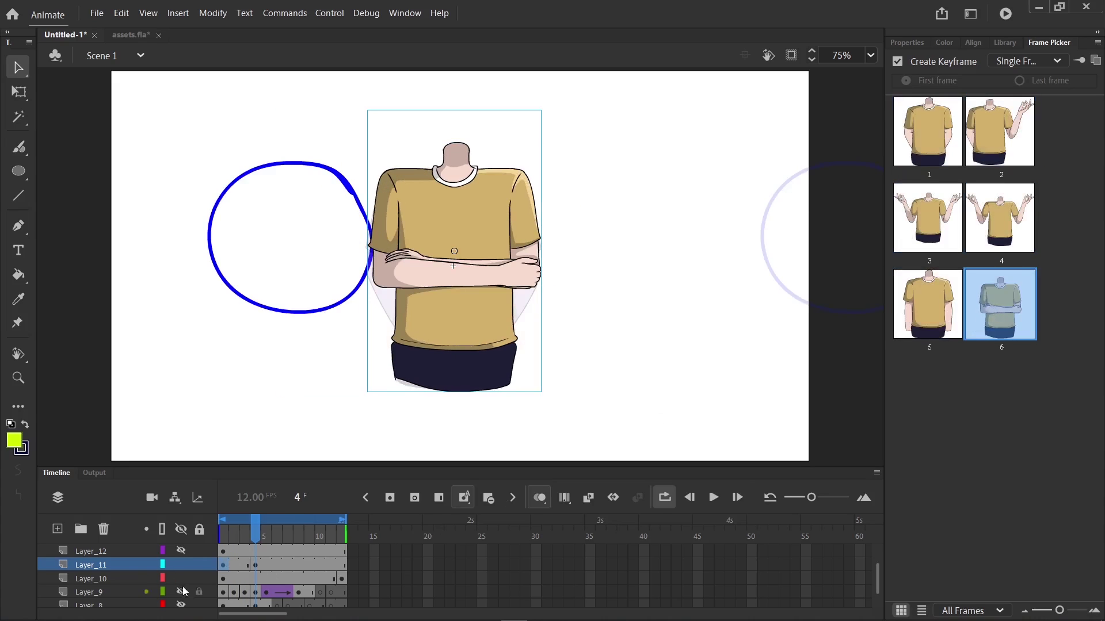
pyautogui.click(182, 579)
pyautogui.doubleClick(462, 327)
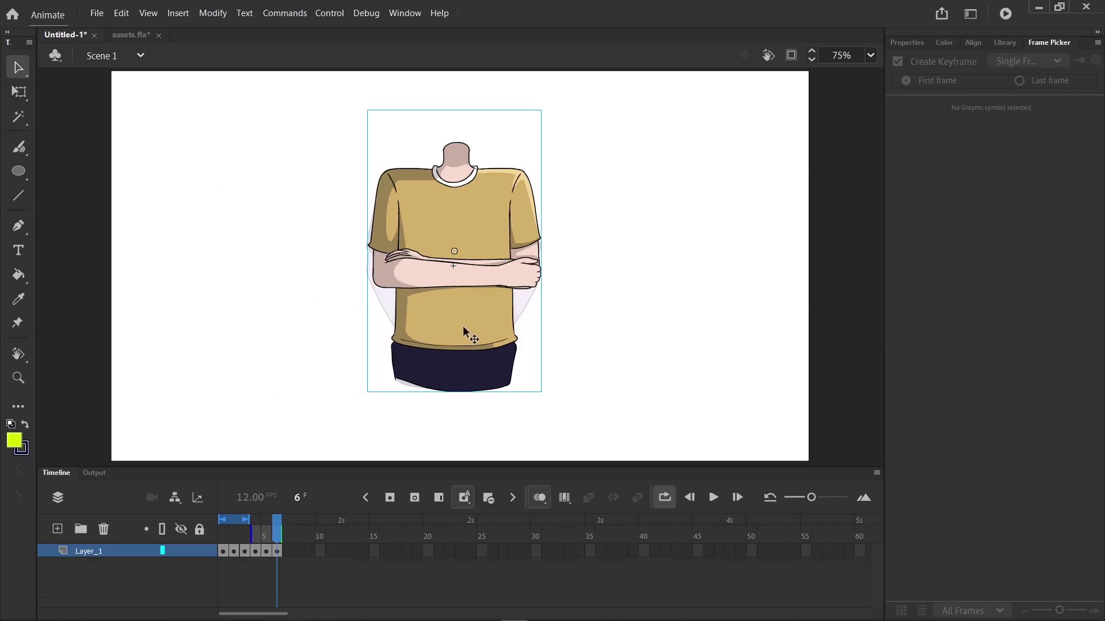
pyautogui.click(223, 537)
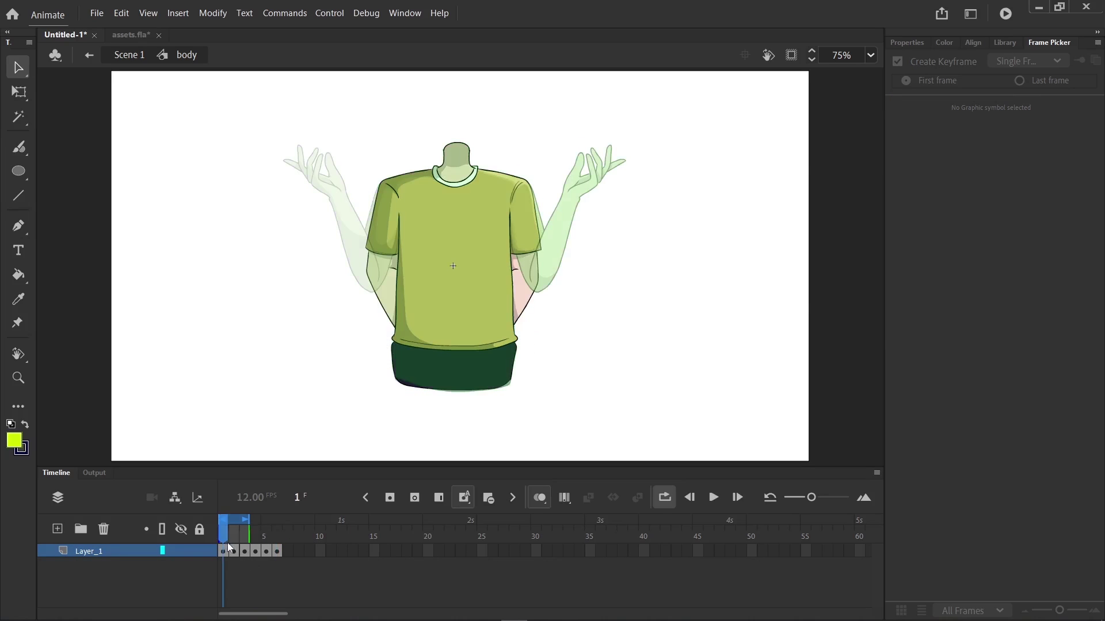
pyautogui.click(539, 497)
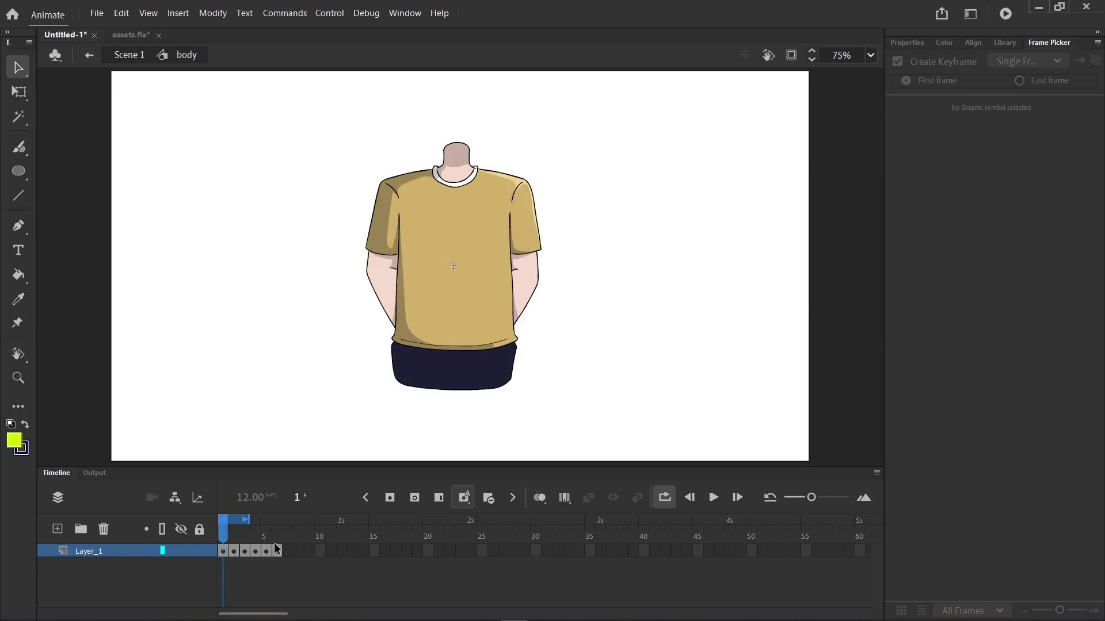
# Review the poses on frames 2 to 6 inside the body symbol and return to Scene 1.
pyautogui.click(233, 535)
pyautogui.click(244, 532)
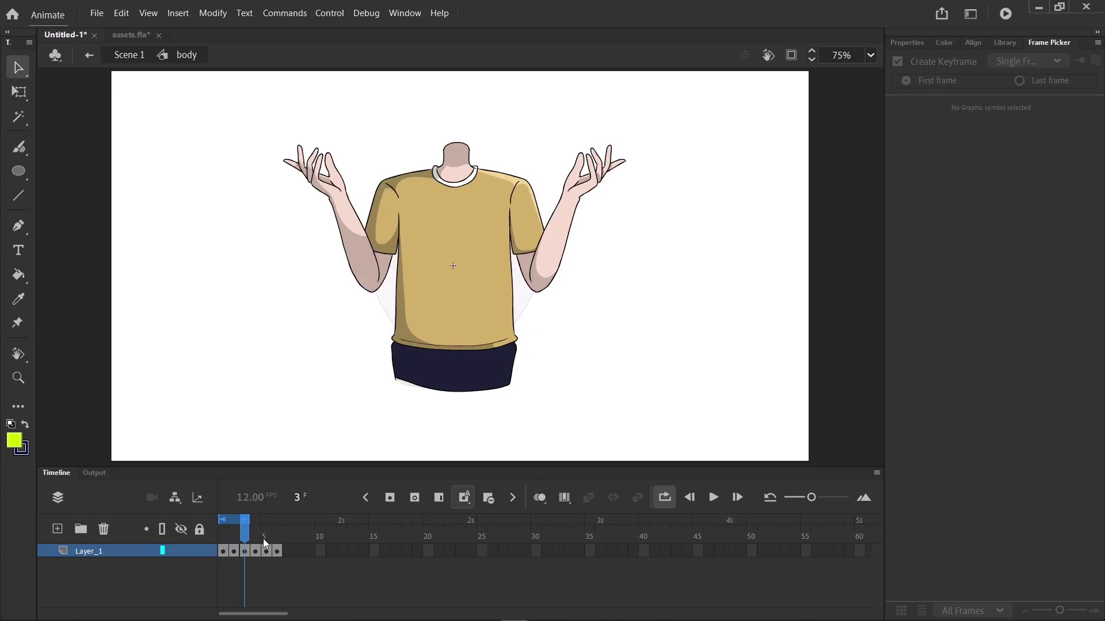
pyautogui.click(257, 538)
pyautogui.click(267, 540)
pyautogui.click(277, 540)
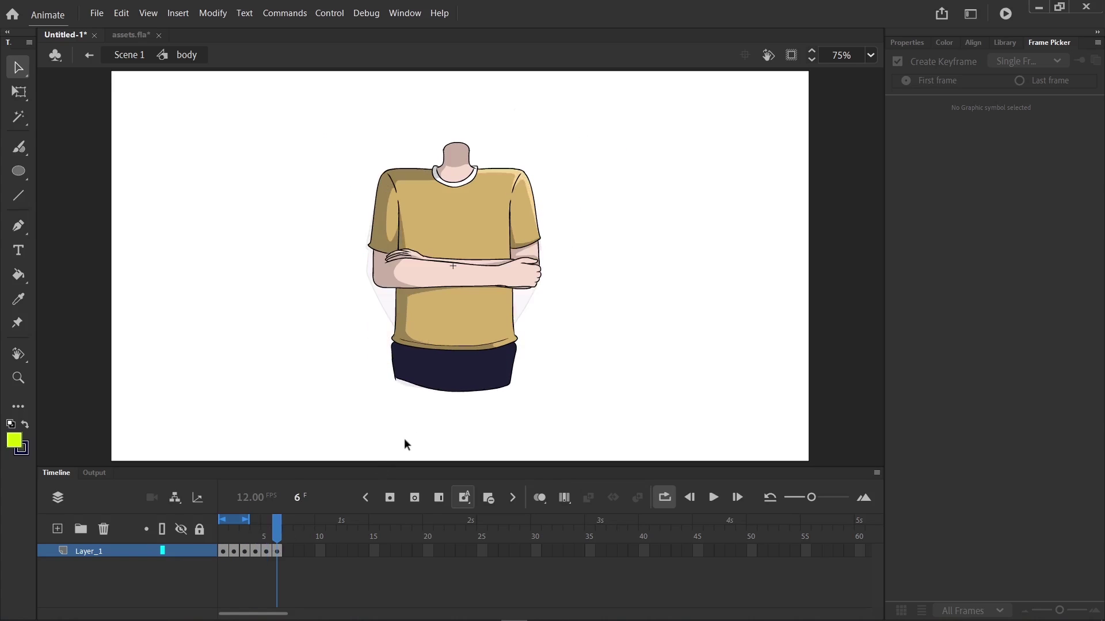
pyautogui.doubleClick(404, 434)
# Compare symbol frames 2 and 3 for the body at frame 4, and keep frame 3.
pyautogui.click(943, 225)
pyautogui.click(983, 168)
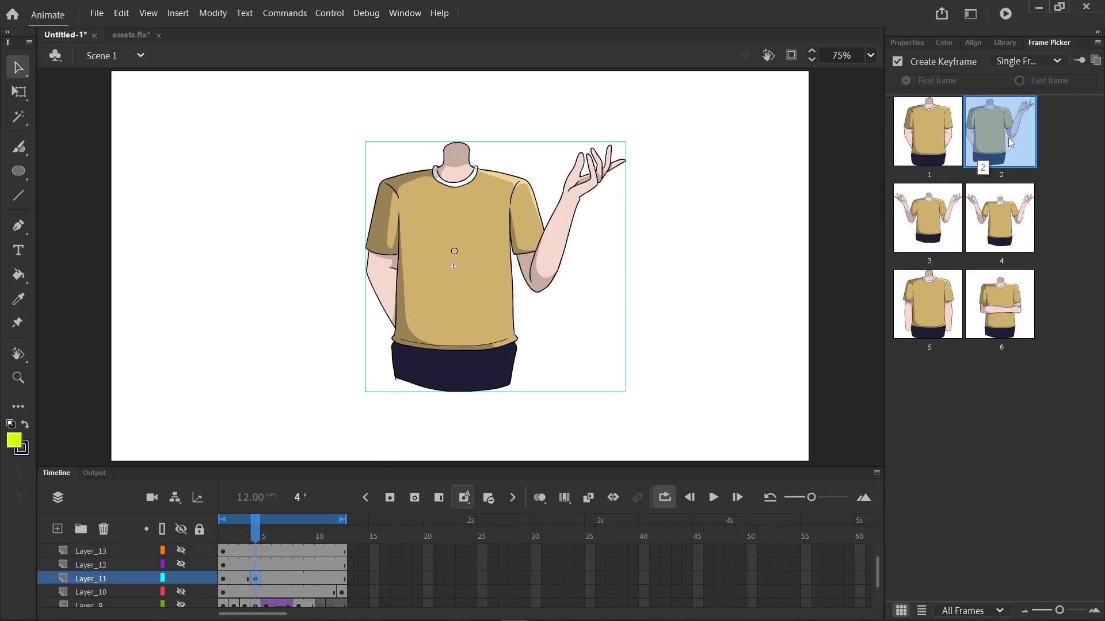
pyautogui.click(955, 224)
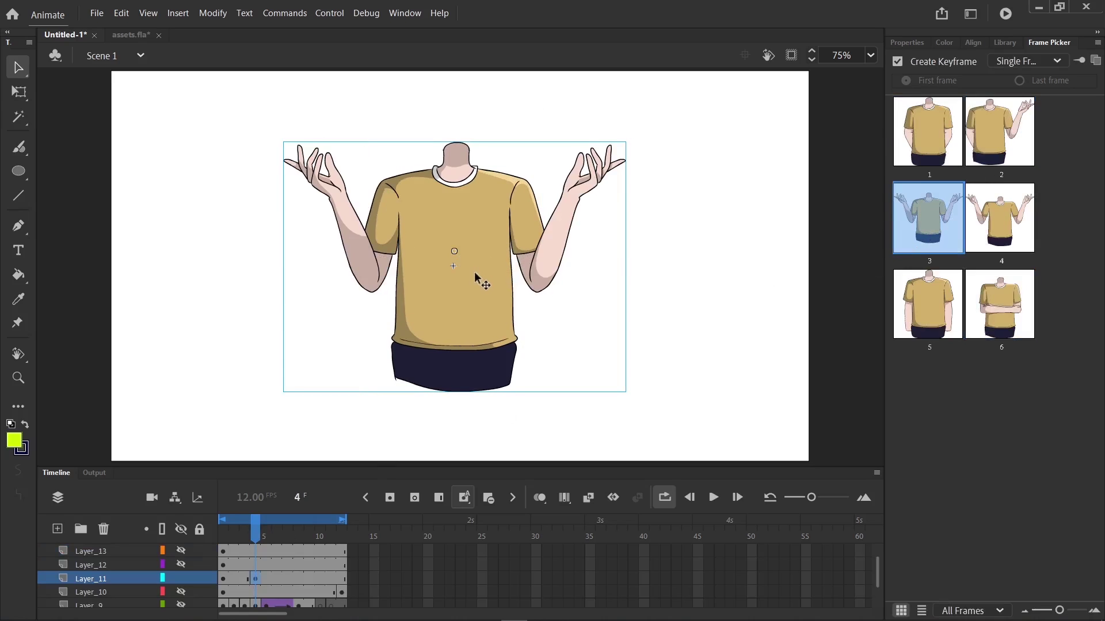
# Move the body's transformation point to its bottom centre and rotate the body slightly clockwise with Free Transform.
pyautogui.press('q')
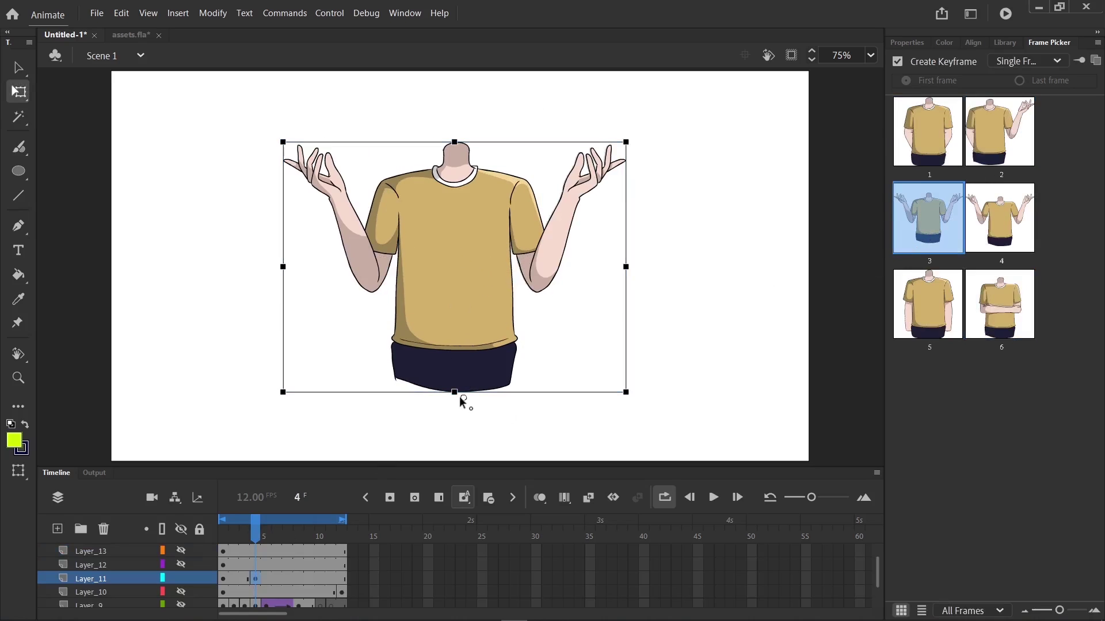
pyautogui.moveTo(454, 389); pyautogui.dragTo(454, 391)
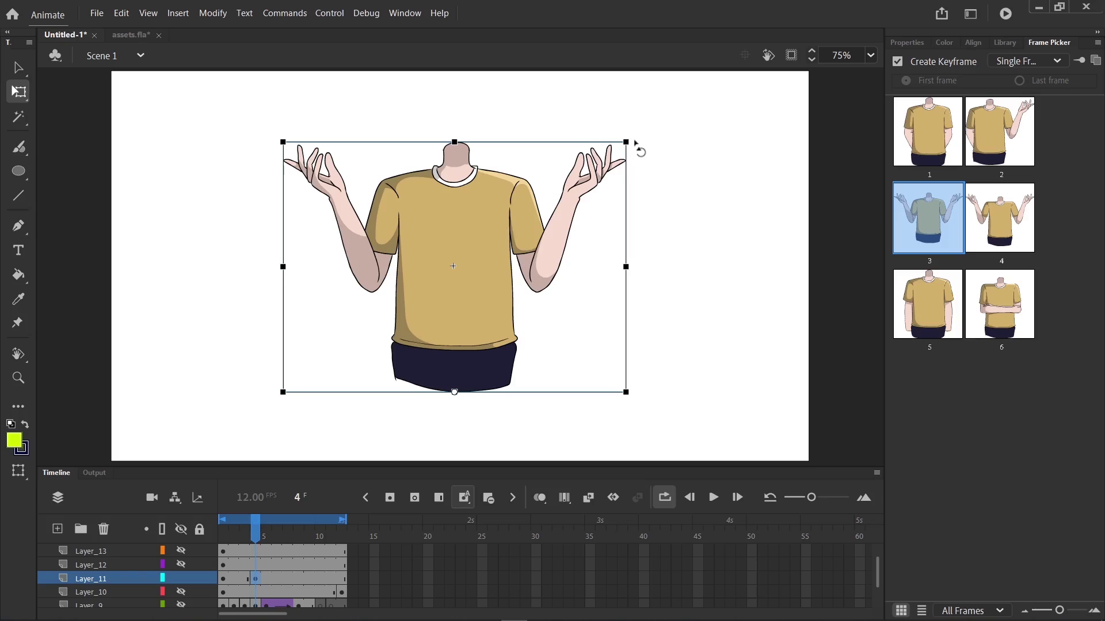
pyautogui.moveTo(635, 141); pyautogui.dragTo(646, 165)
pyautogui.click(695, 174)
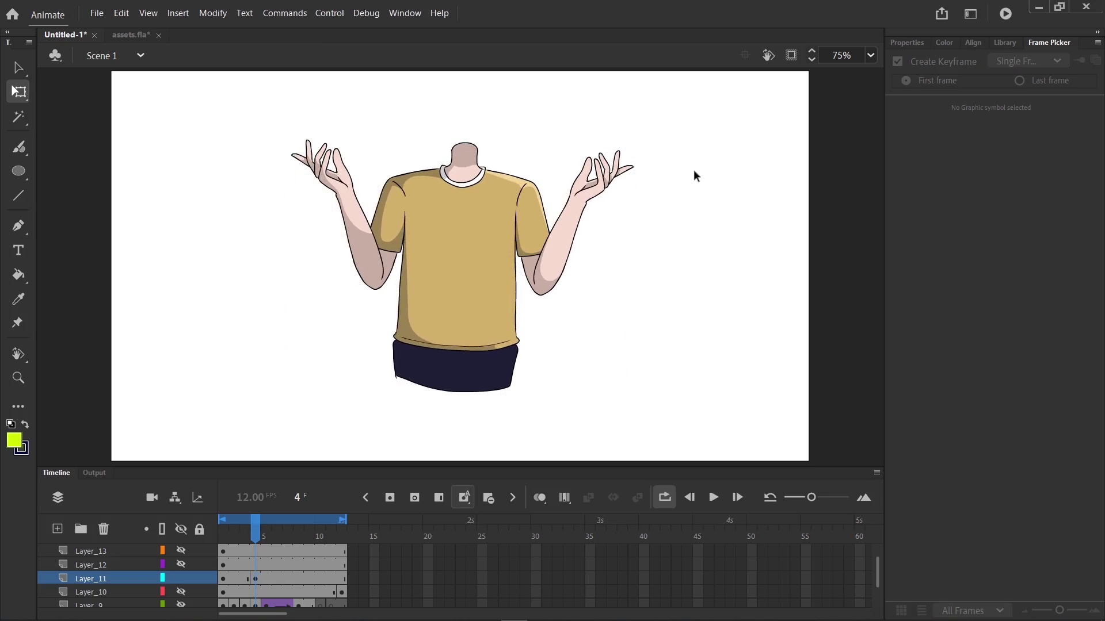
pyautogui.click(578, 252)
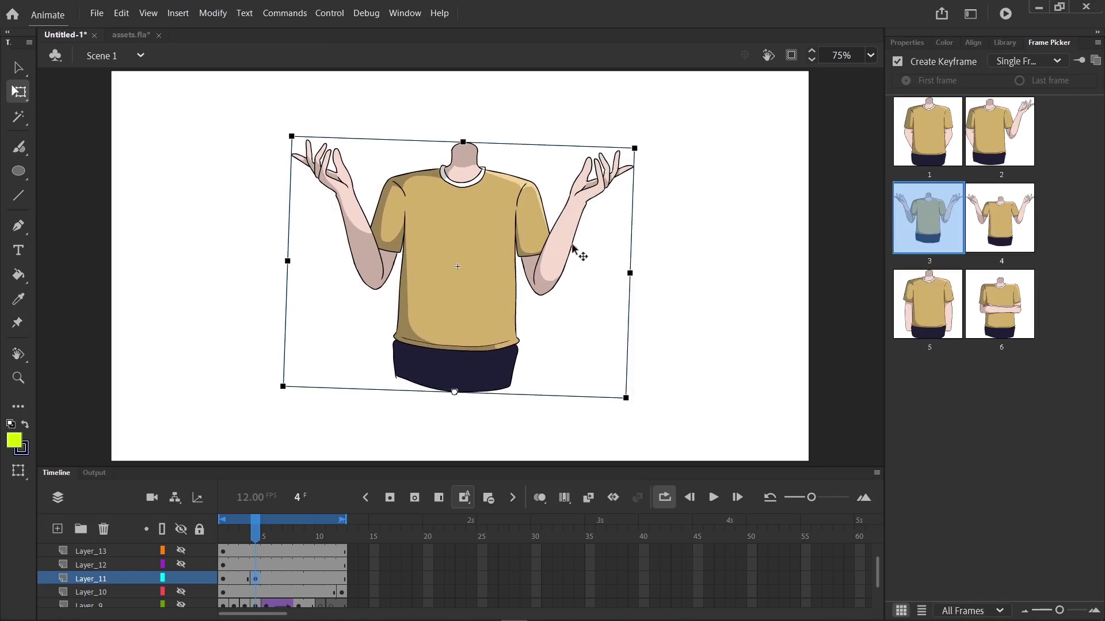
pyautogui.click(436, 420)
# Add a new layer above Layer_13 and draw a large yellow-green circle beside the body's raised hand at frame 4.
pyautogui.click(109, 549)
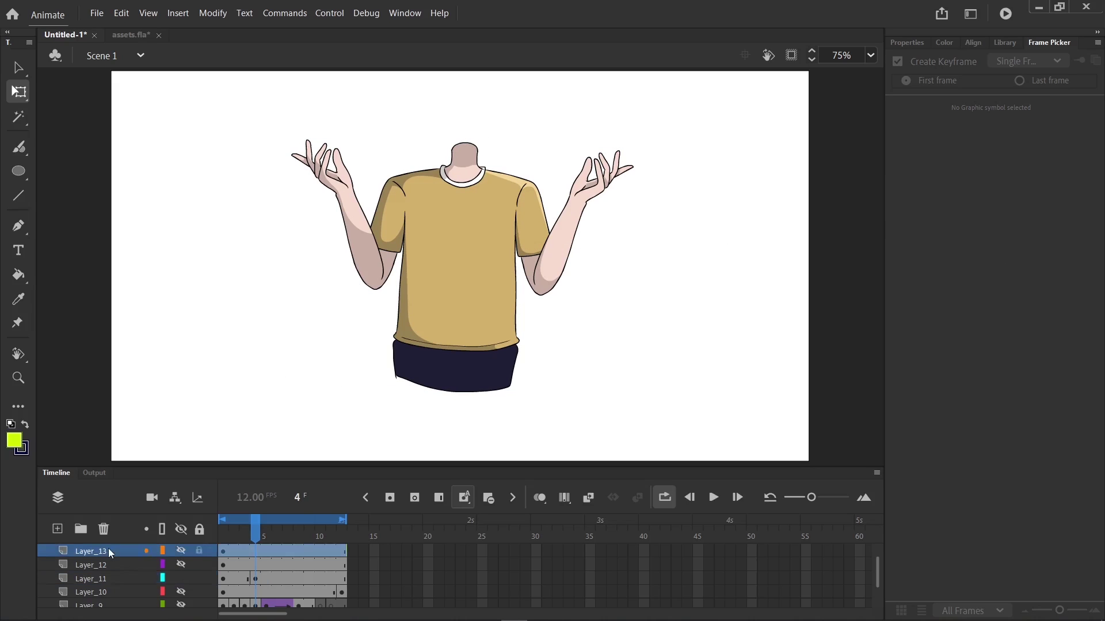
pyautogui.click(57, 528)
pyautogui.press('o')
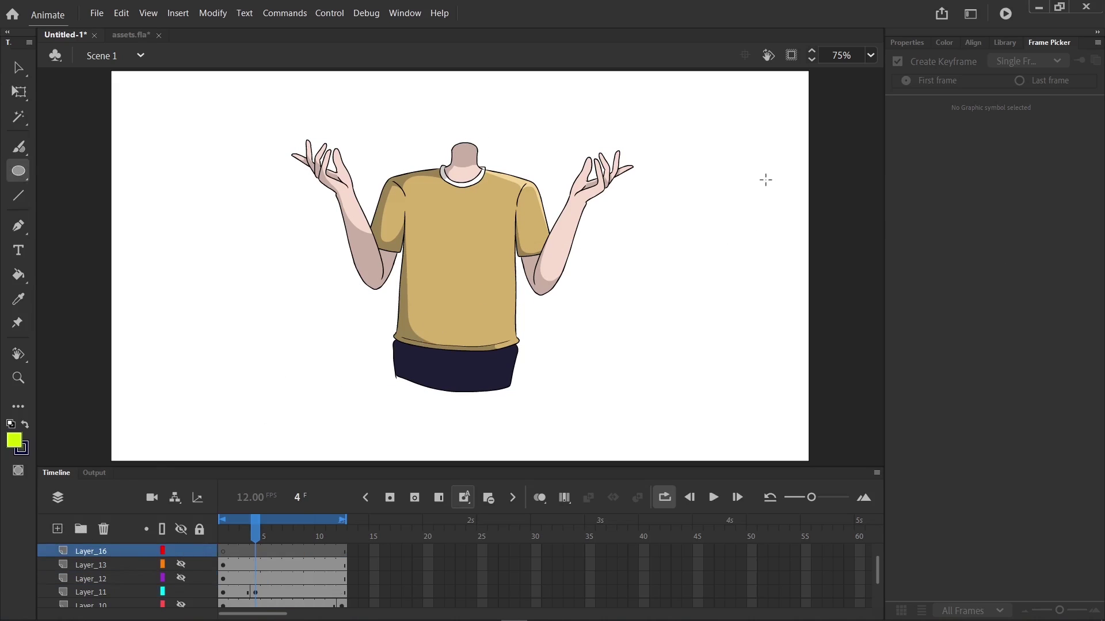
pyautogui.moveTo(781, 152); pyautogui.dragTo(610, 323)
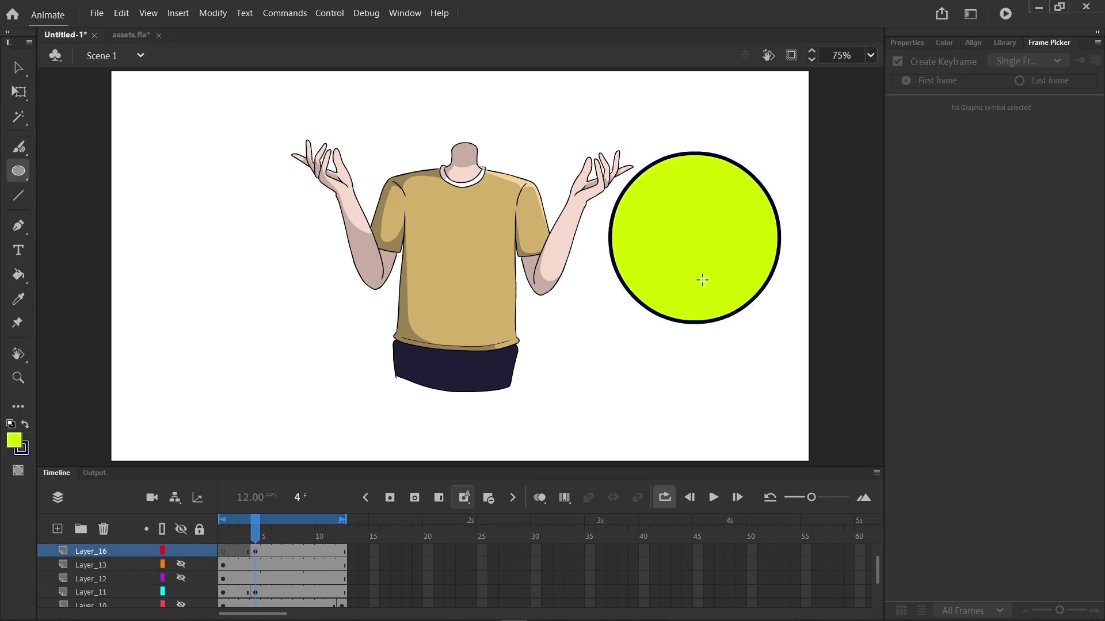
# Select the body and the circle together with Free Transform, and clear the selection.
pyautogui.press('q')
pyautogui.moveTo(812, 121); pyautogui.dragTo(564, 412)
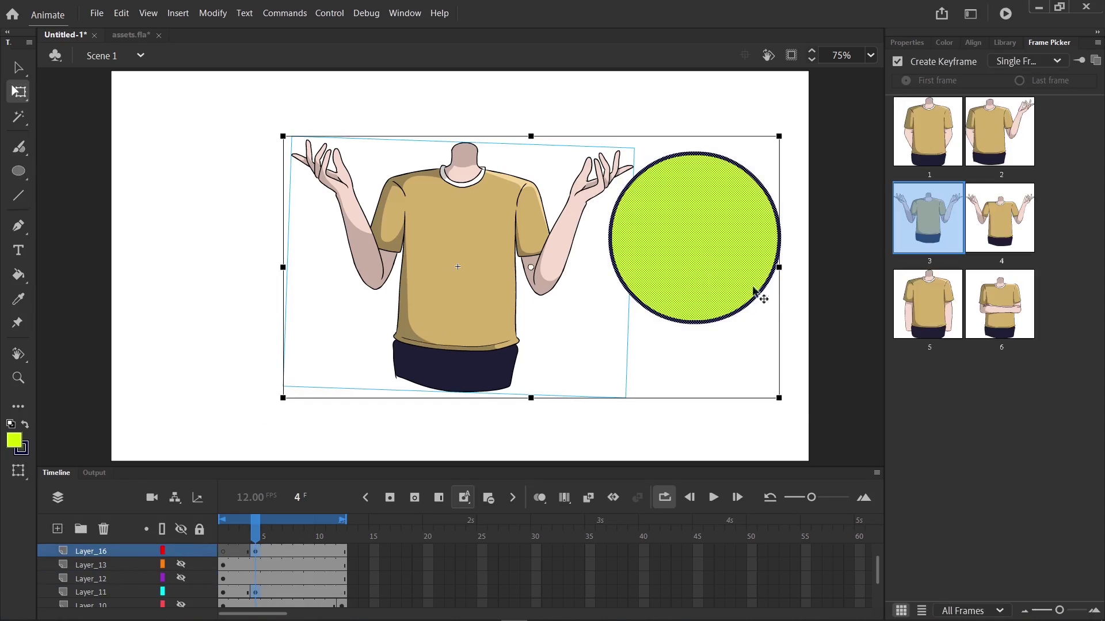
pyautogui.click(485, 416)
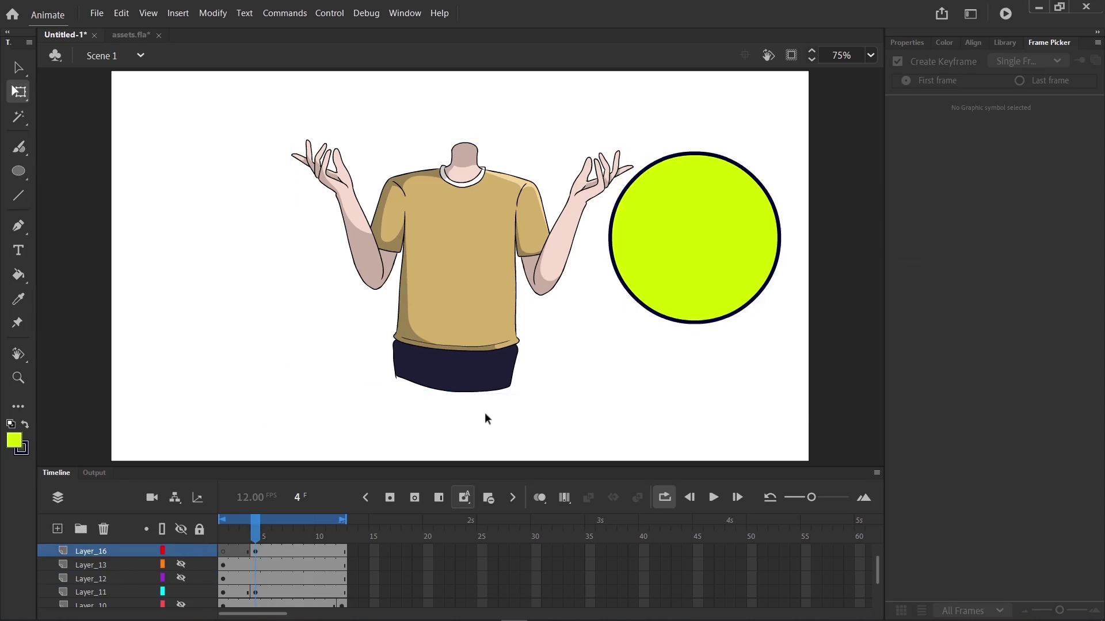
# Lower the yellow-green circle using Free Transform with Layer_11 locked, and move the body away from the circle after unlocking its layer.
pyautogui.click(199, 592)
pyautogui.moveTo(859, 120); pyautogui.dragTo(494, 401)
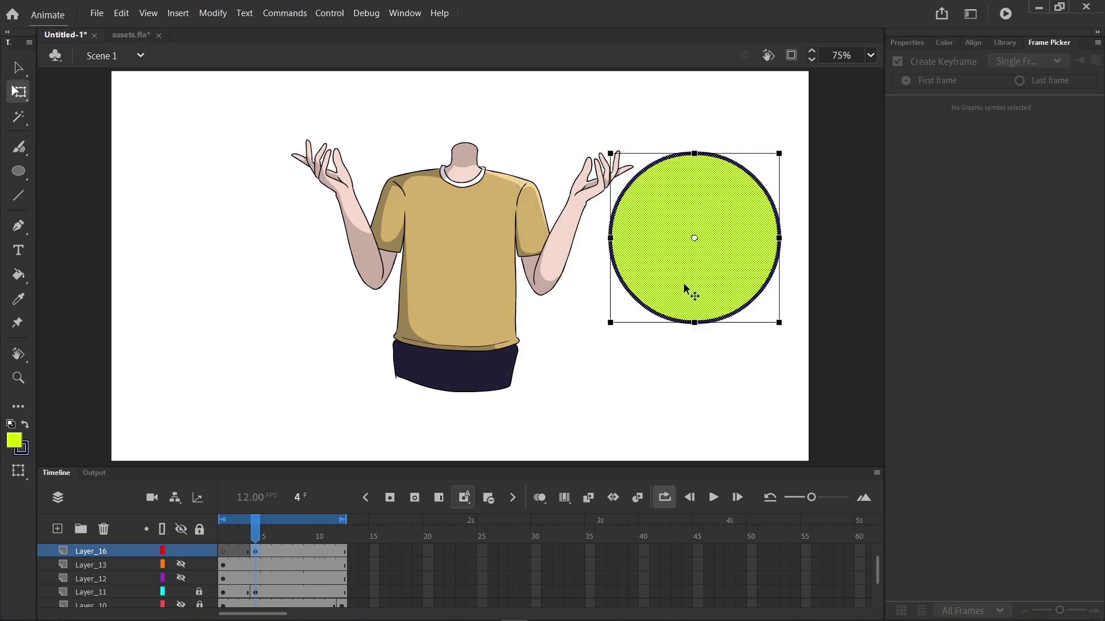
pyautogui.moveTo(688, 289); pyautogui.dragTo(648, 303)
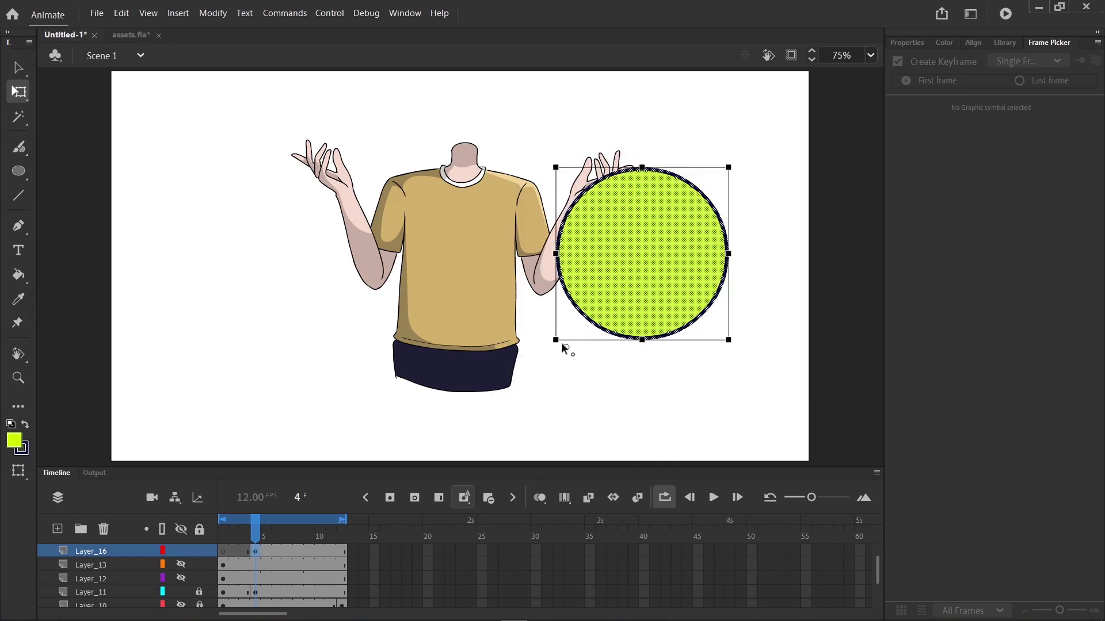
pyautogui.moveTo(740, 167); pyautogui.dragTo(761, 261)
pyautogui.moveTo(855, 174); pyautogui.dragTo(456, 485)
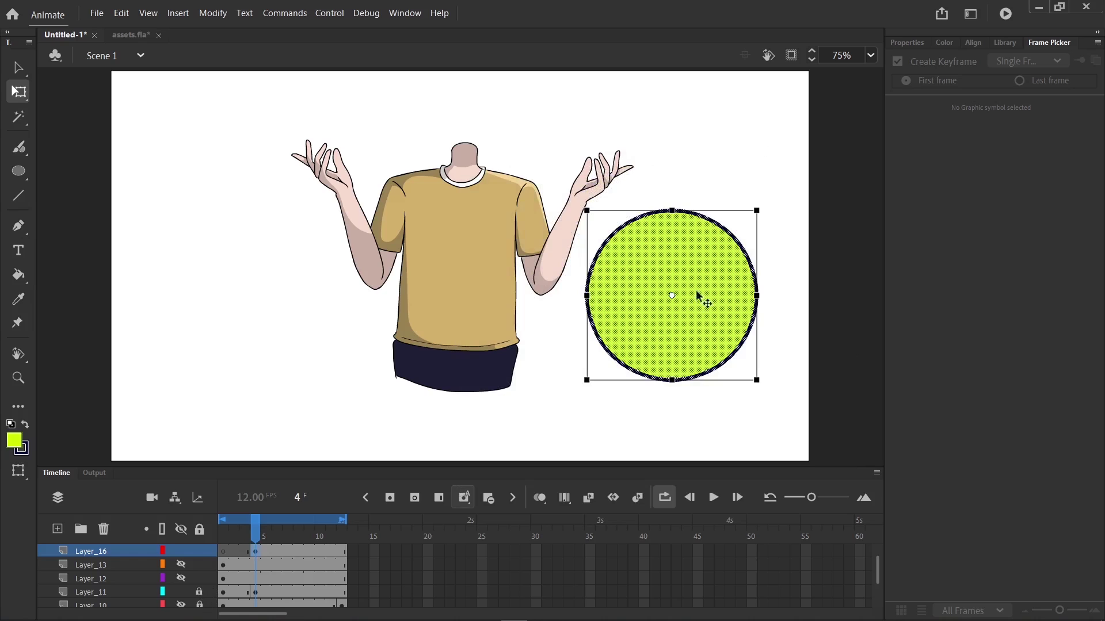
pyautogui.moveTo(674, 295)
pyautogui.mouseDown()
pyautogui.moveTo(609, 382)
pyautogui.moveTo(653, 295)
pyautogui.moveTo(683, 275)
pyautogui.mouseUp()
pyautogui.click(469, 340)
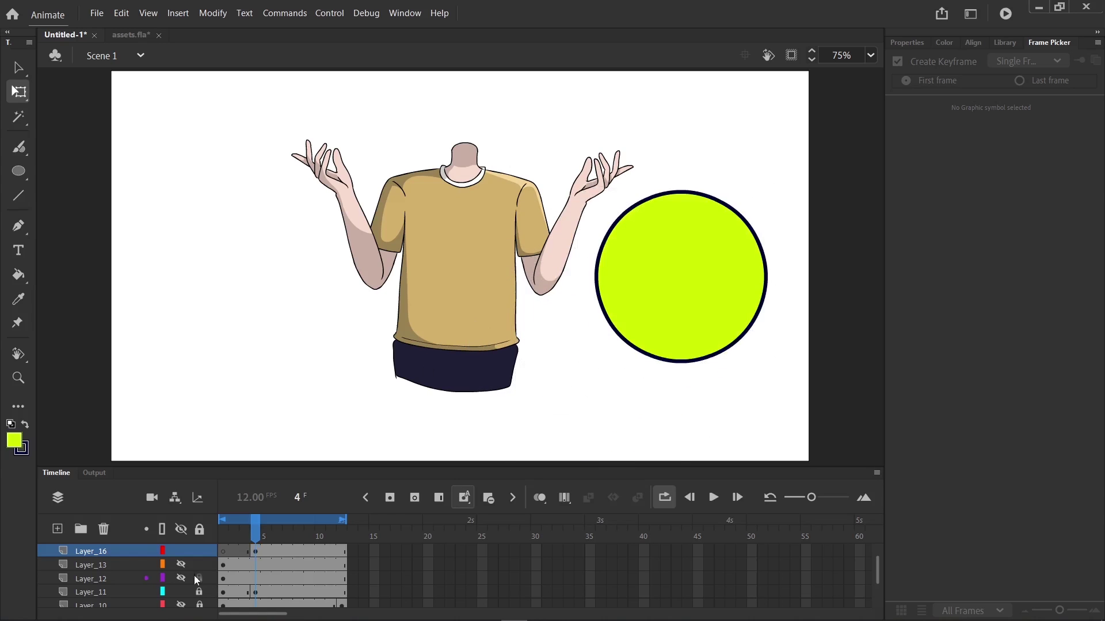
pyautogui.click(468, 327)
pyautogui.moveTo(467, 327); pyautogui.dragTo(412, 295)
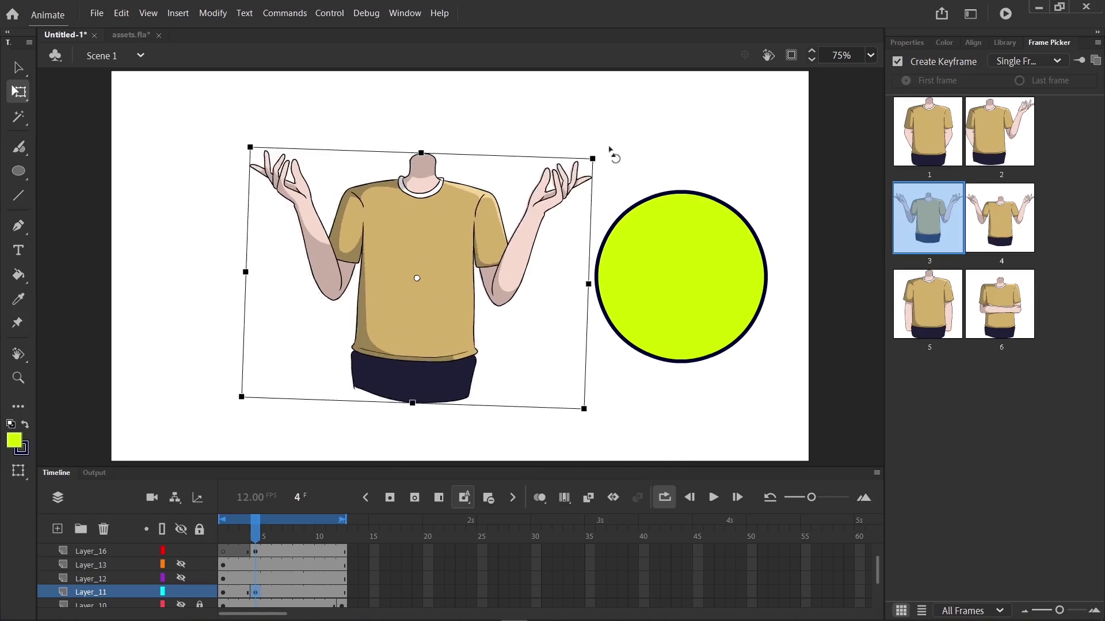
# Rotate the body strongly clockwise around its centre and scale it down with Free Transform.
pyautogui.moveTo(609, 163); pyautogui.dragTo(629, 289)
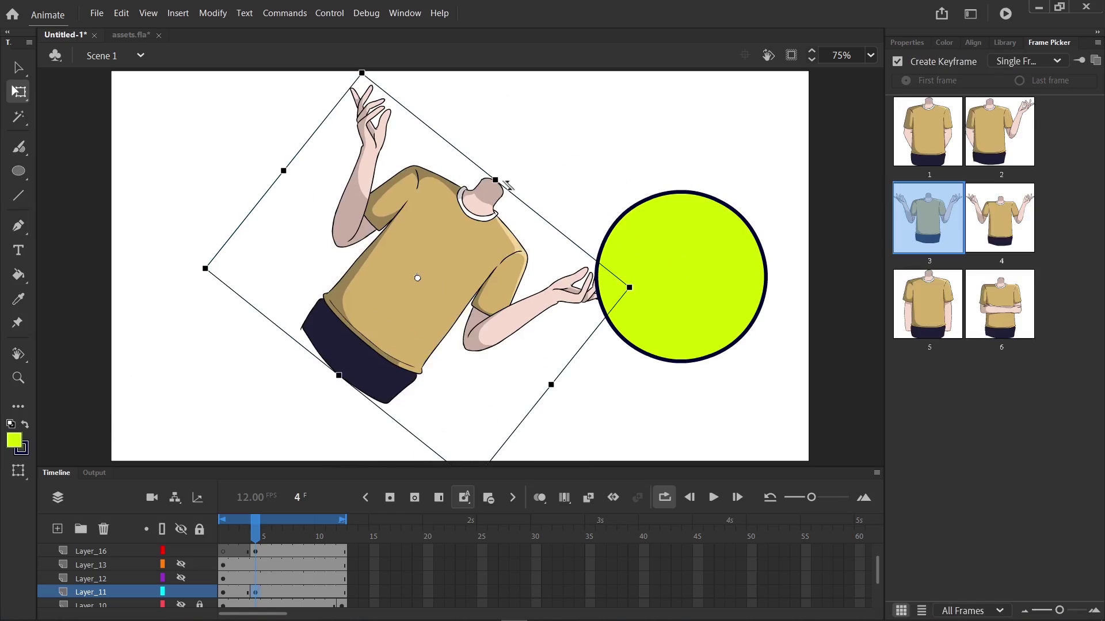
pyautogui.moveTo(205, 268); pyautogui.dragTo(267, 276)
# Select the whole circle, stretch it into an upright ellipse, and skew it into a slanted oval with Free Transform.
pyautogui.moveTo(547, 404); pyautogui.dragTo(596, 420)
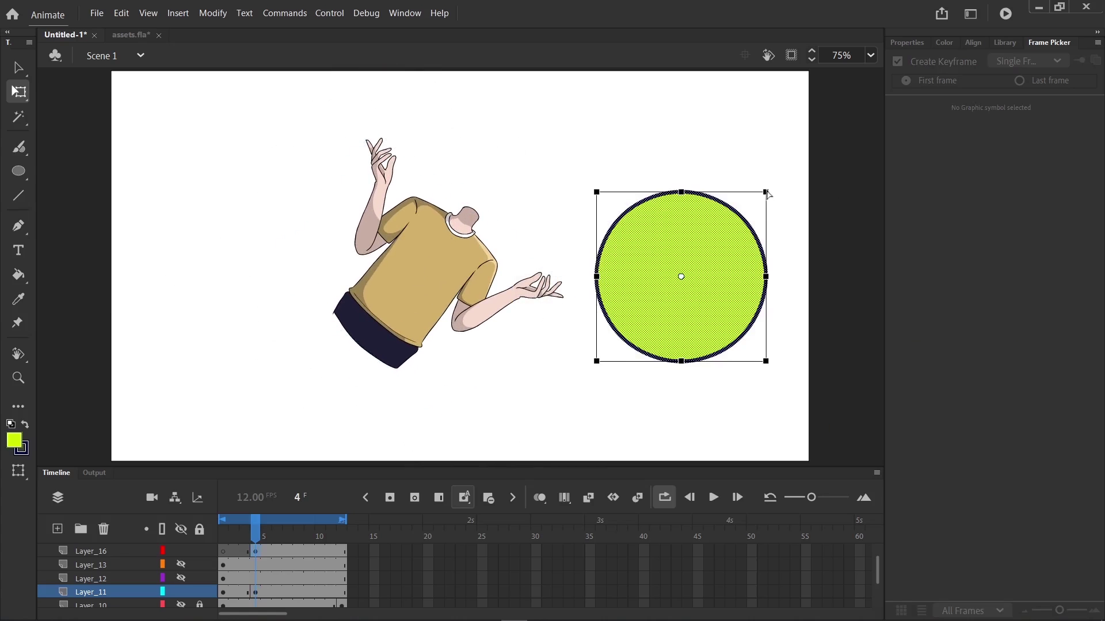
pyautogui.moveTo(767, 194); pyautogui.dragTo(730, 149)
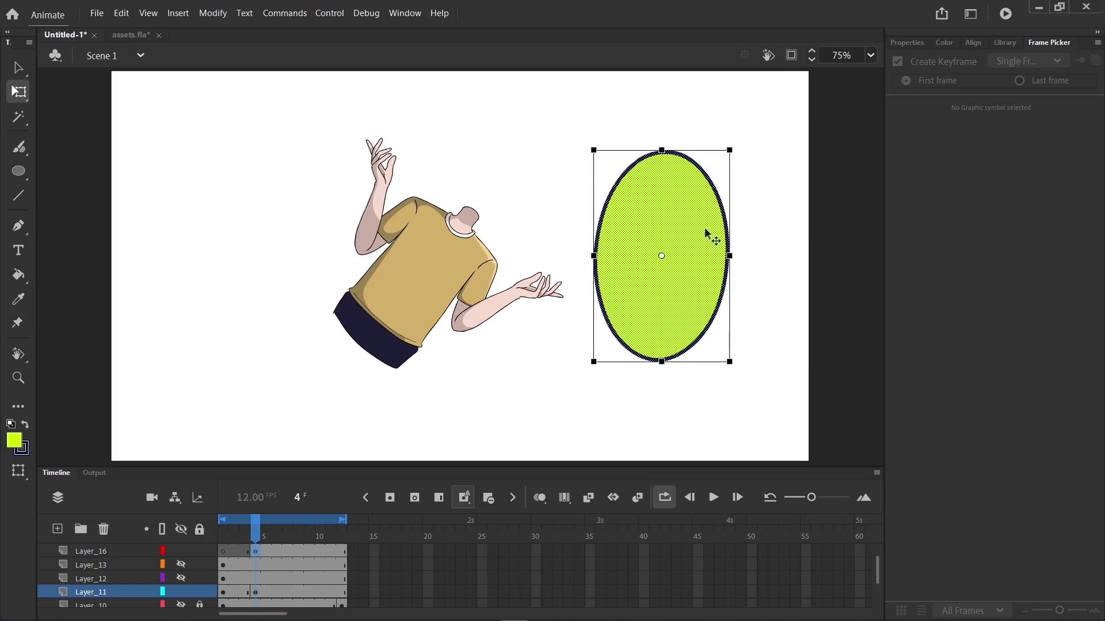
pyautogui.moveTo(730, 255); pyautogui.dragTo(775, 161)
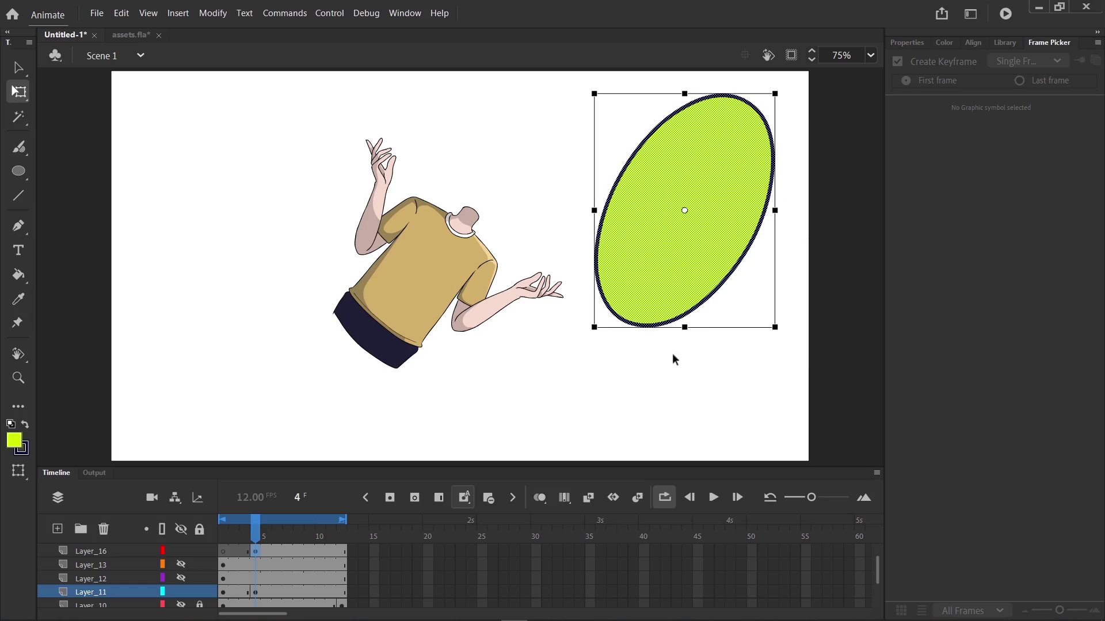
pyautogui.moveTo(690, 329); pyautogui.dragTo(634, 220)
pyautogui.click(619, 261)
# Add an elongated darker yellow-green patch on the disc's upper face by brushing a closed outline, filling it, and deleting the outline.
pyautogui.press('n')
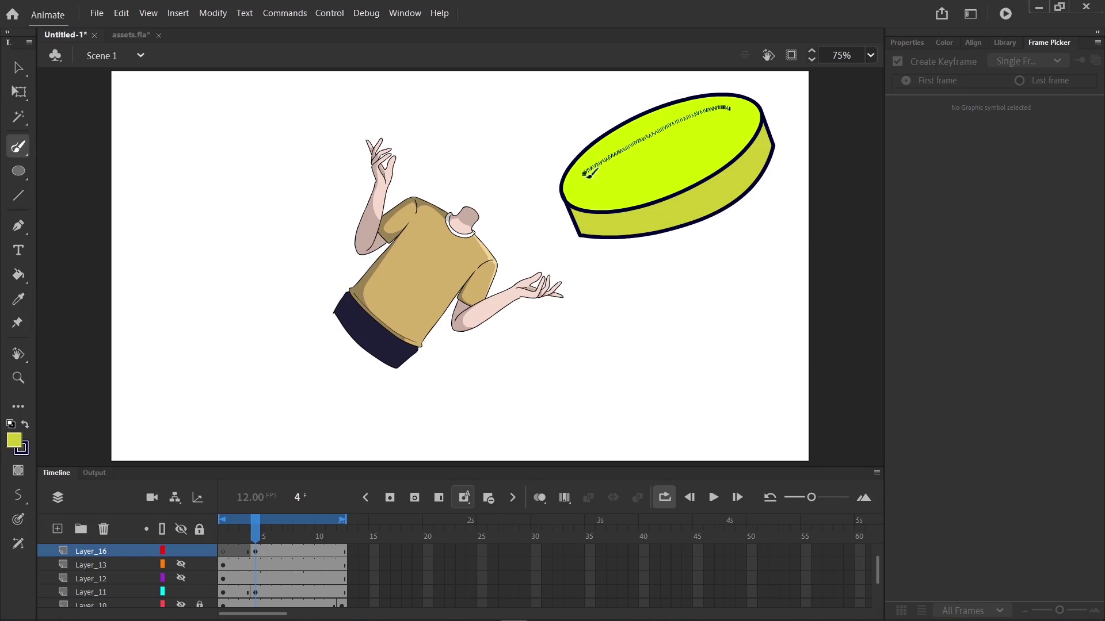
pyautogui.moveTo(583, 175)
pyautogui.mouseDown()
pyautogui.moveTo(632, 190)
pyautogui.moveTo(725, 139)
pyautogui.moveTo(730, 110)
pyautogui.mouseUp()
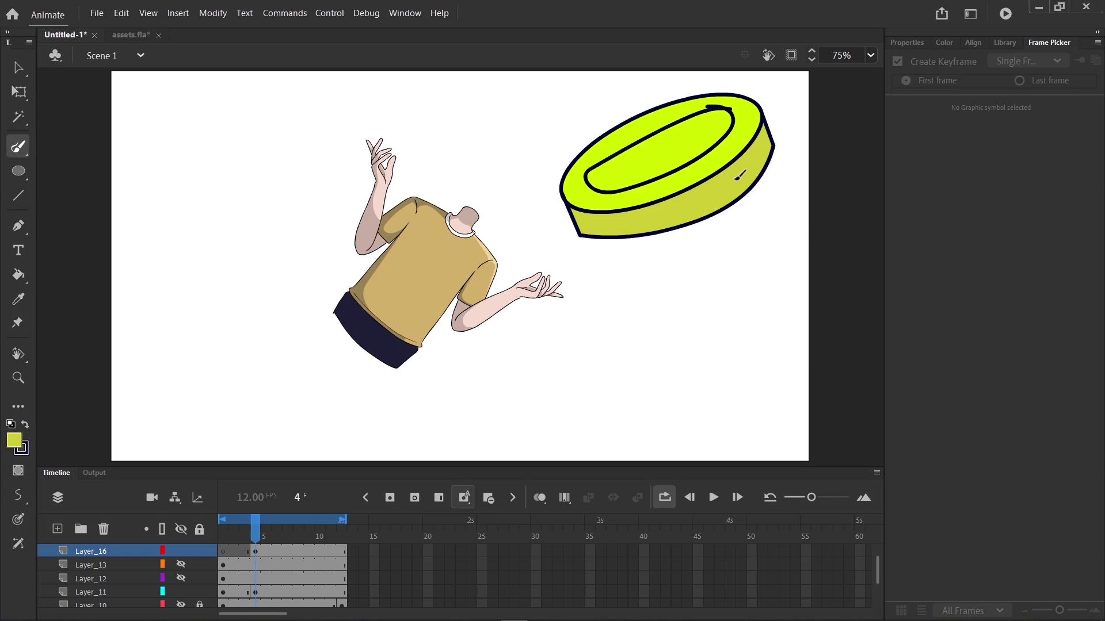
pyautogui.press('k')
pyautogui.click(693, 160)
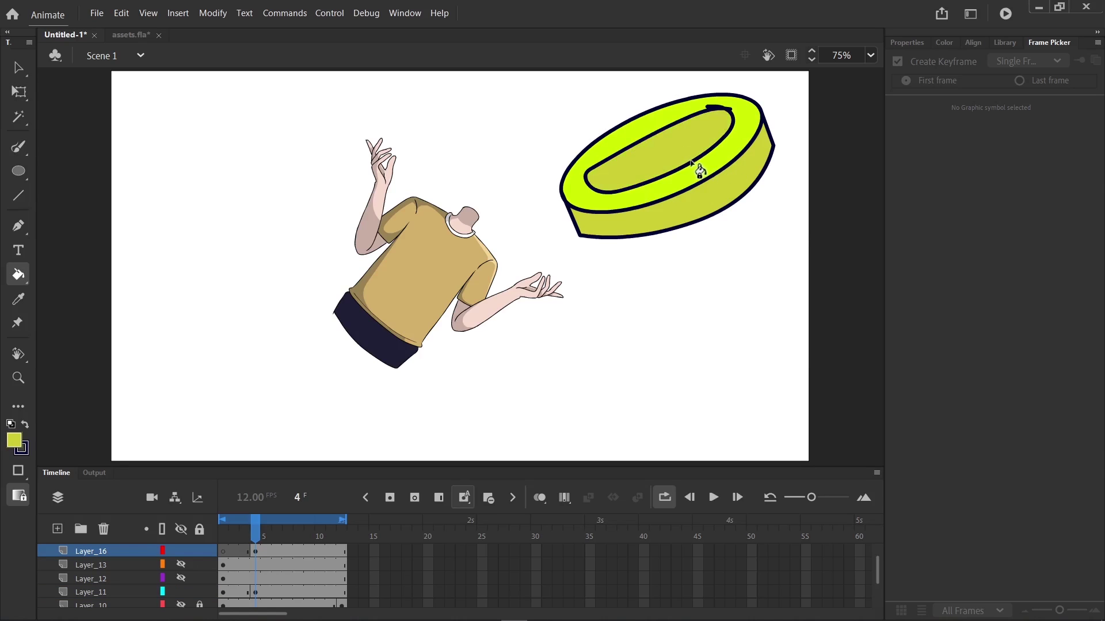
pyautogui.press('v')
pyautogui.click(691, 160)
pyautogui.press('Delete')
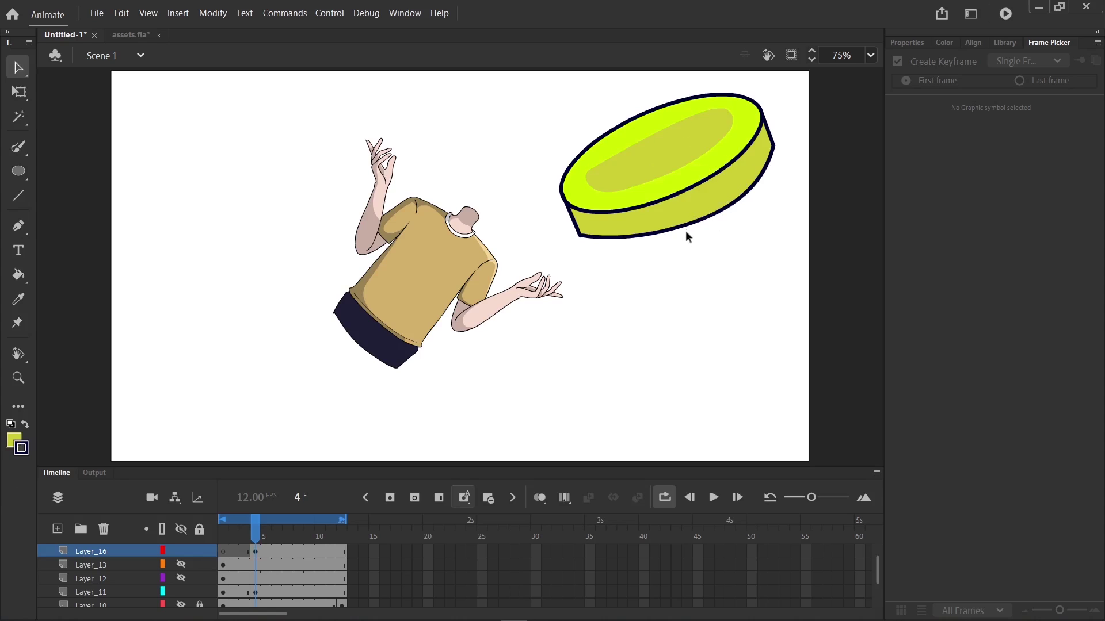
# Open the body symbol for editing and examine the outline and shading at the shirt's lower corner up close.
pyautogui.click(385, 296)
pyautogui.doubleClick(385, 296)
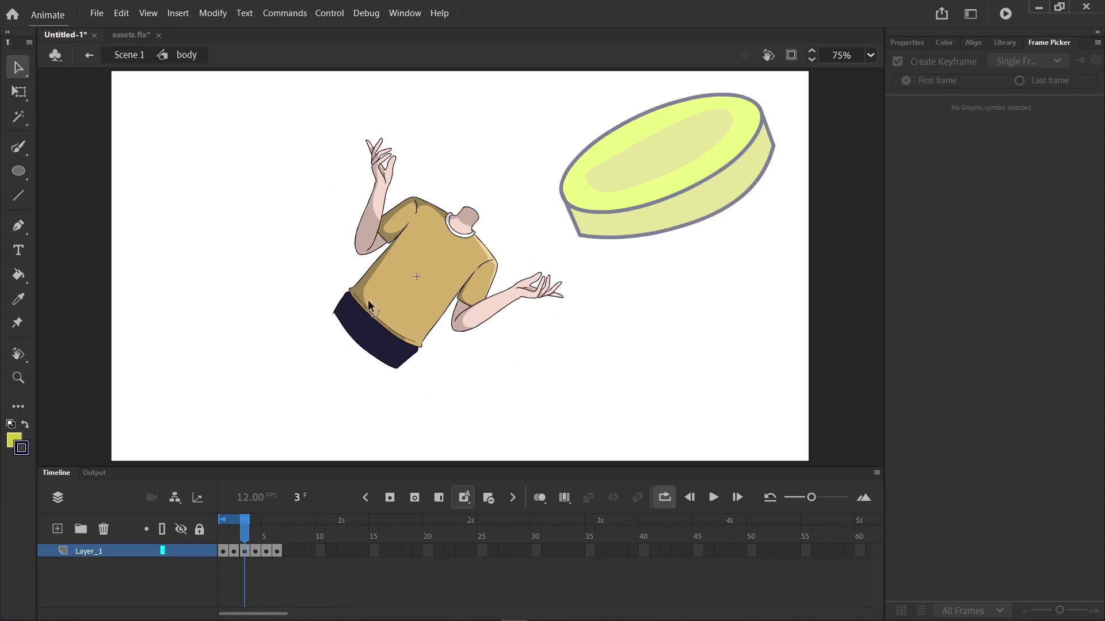
pyautogui.hotkey('ctrl', '=')
pyautogui.hotkey('ctrl', '=')
pyautogui.hotkey('ctrl', '=')
pyautogui.moveTo(199, 349); pyautogui.dragTo(773, 232)
pyautogui.moveTo(251, 296); pyautogui.dragTo(311, 278)
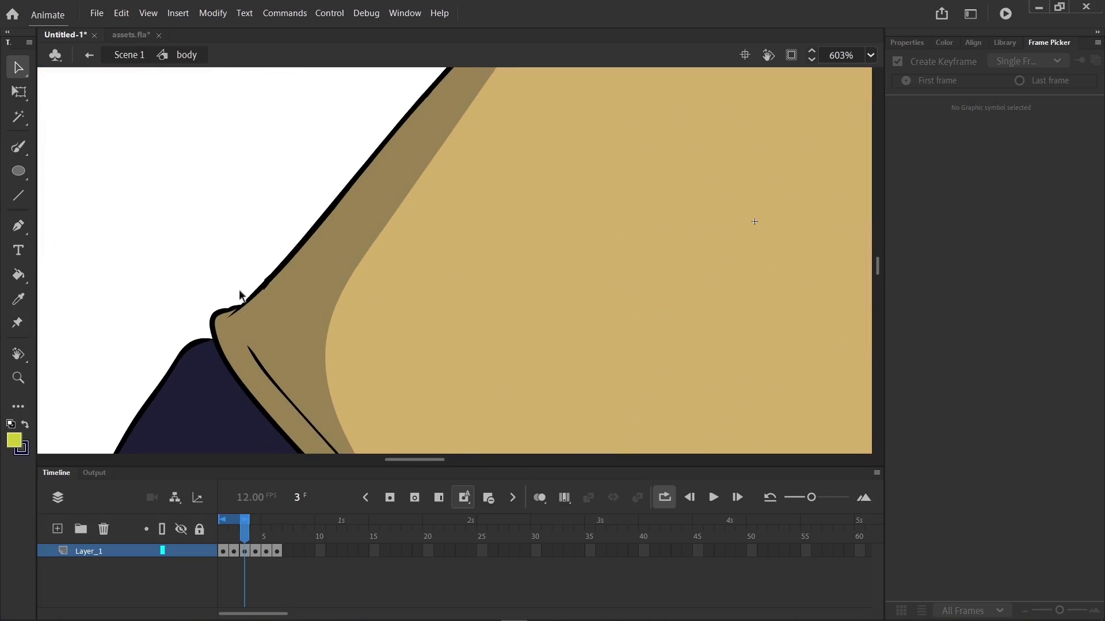
# Fill the shirt's light area with the brown sampled from its shadow using the Paint Bucket, and undo the fill.
pyautogui.press('i')
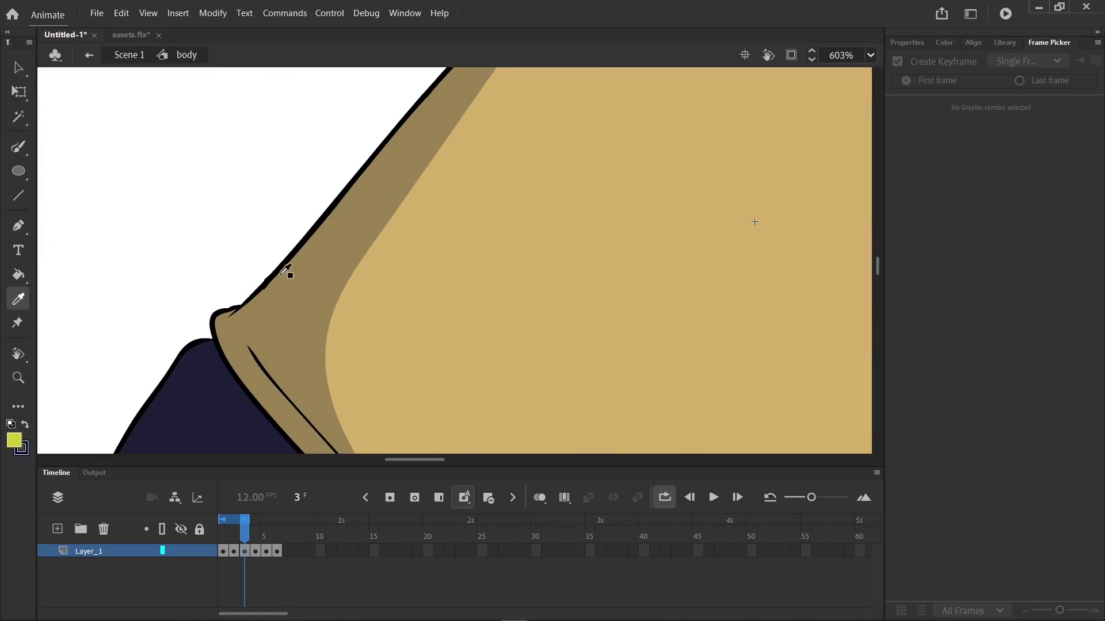
pyautogui.click(320, 281)
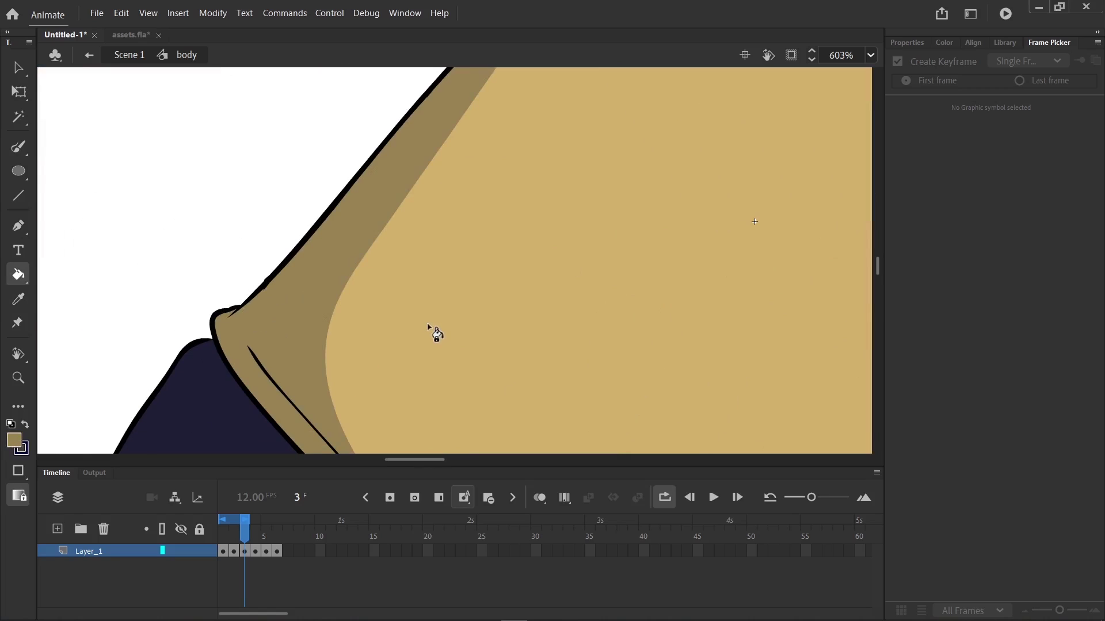
pyautogui.click(436, 339)
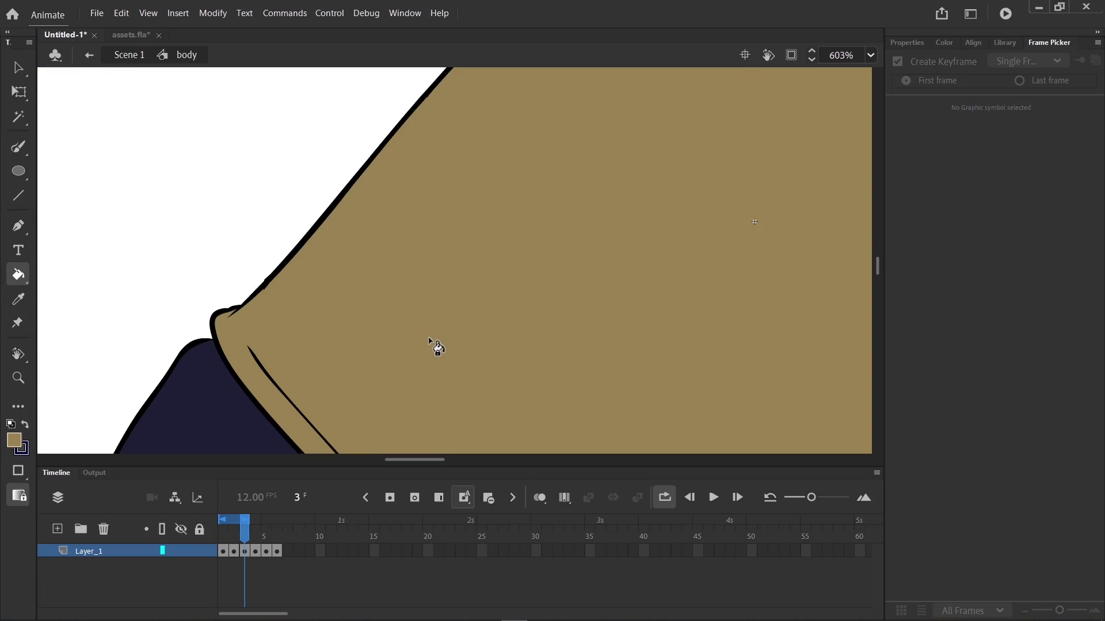
pyautogui.hotkey('ctrl', 'z')
# Fill the shirt's shadow area with the light tan sampled from the shirt, and fit the artwork in the window.
pyautogui.press('i')
pyautogui.click(426, 342)
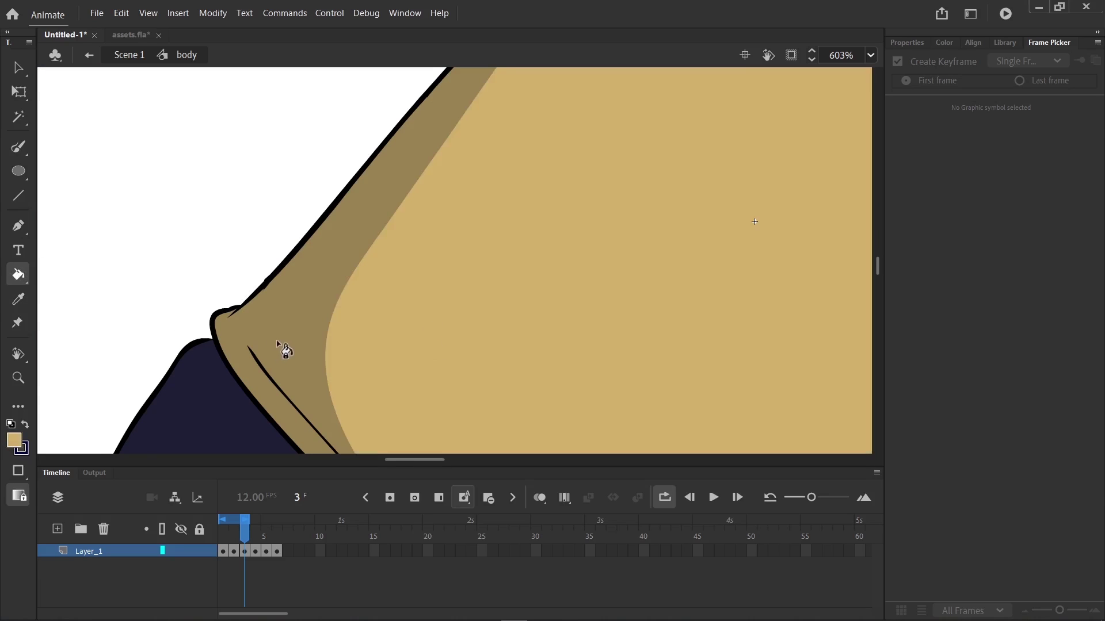
pyautogui.click(284, 350)
pyautogui.click(870, 55)
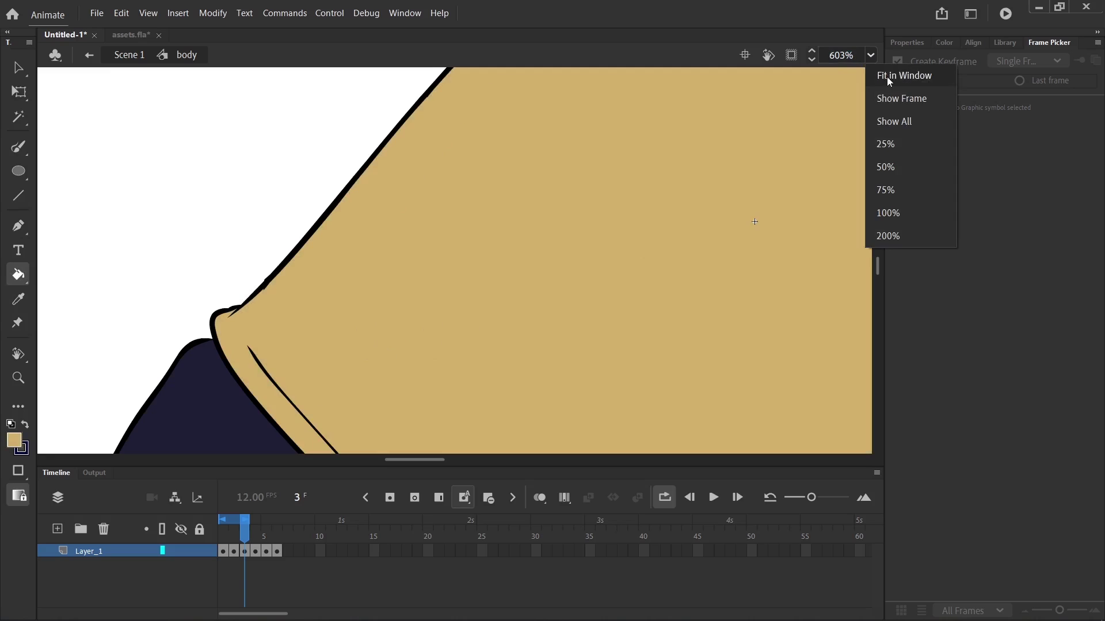
pyautogui.click(890, 79)
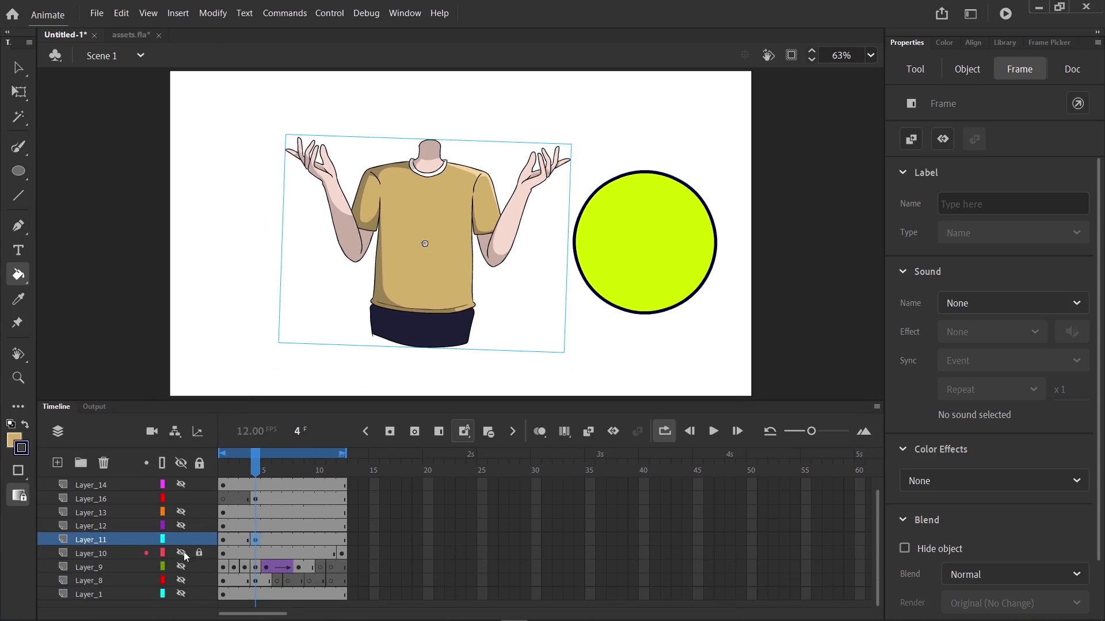
# Preview Layer_10 and hide it again, show Layer_14, Layer_13 and Layer_12, and select the mouth on the stage.
pyautogui.click(181, 553)
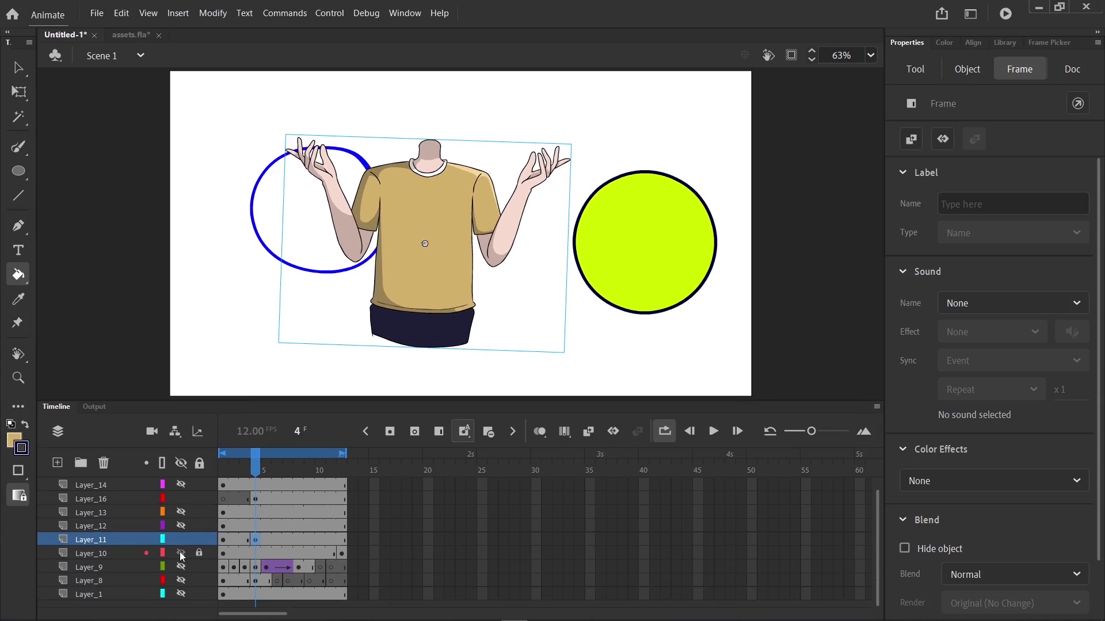
pyautogui.click(178, 551)
pyautogui.moveTo(181, 485); pyautogui.dragTo(182, 544)
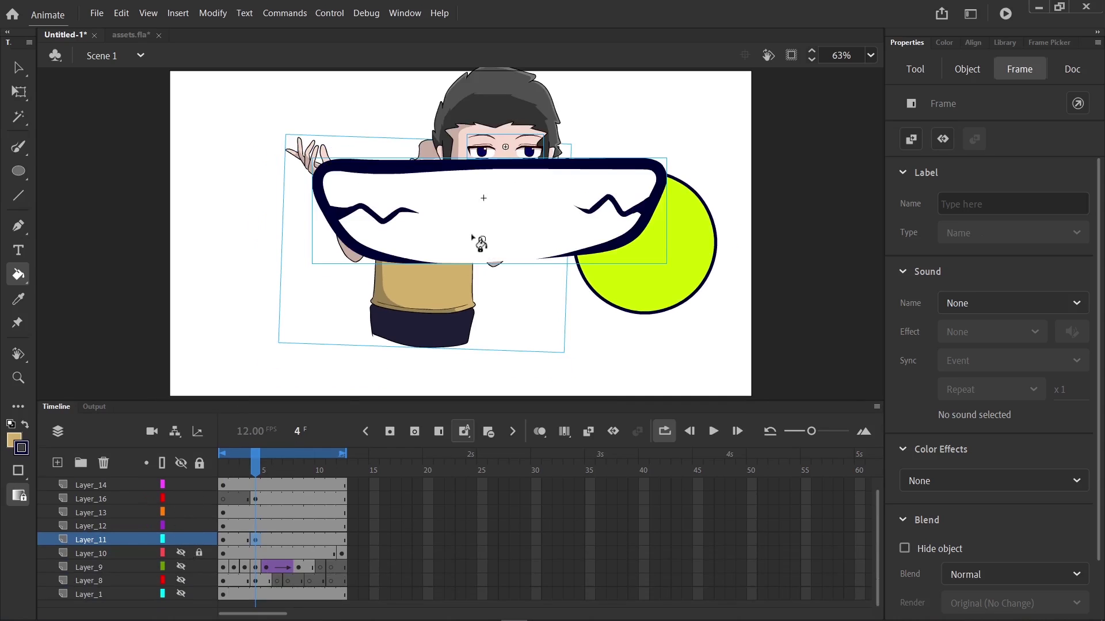
pyautogui.press('v')
pyautogui.click(797, 124)
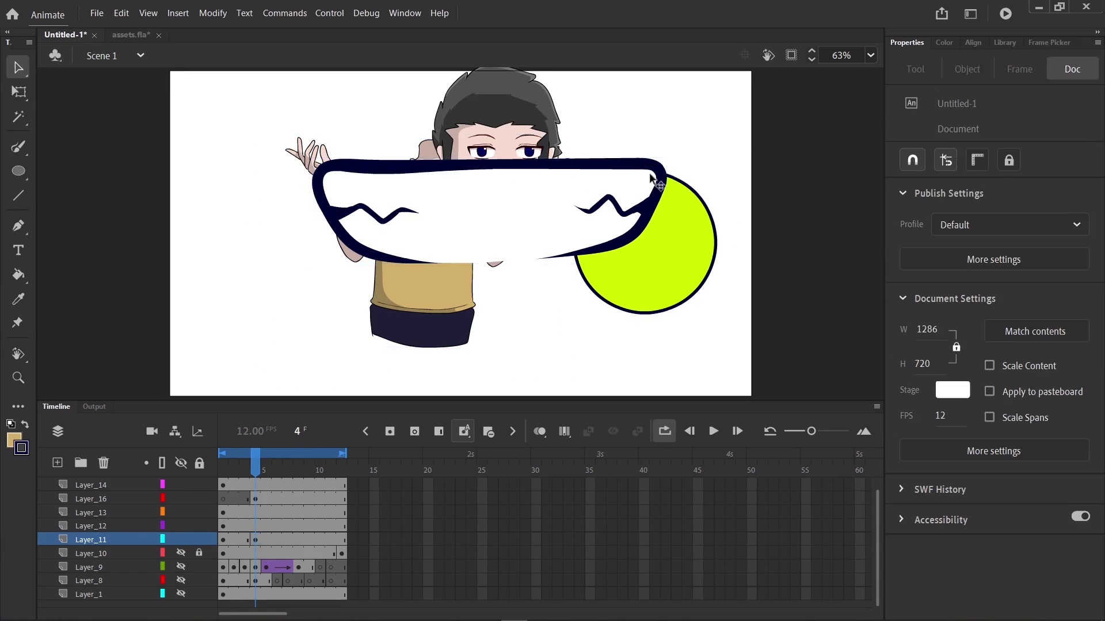
pyautogui.click(651, 178)
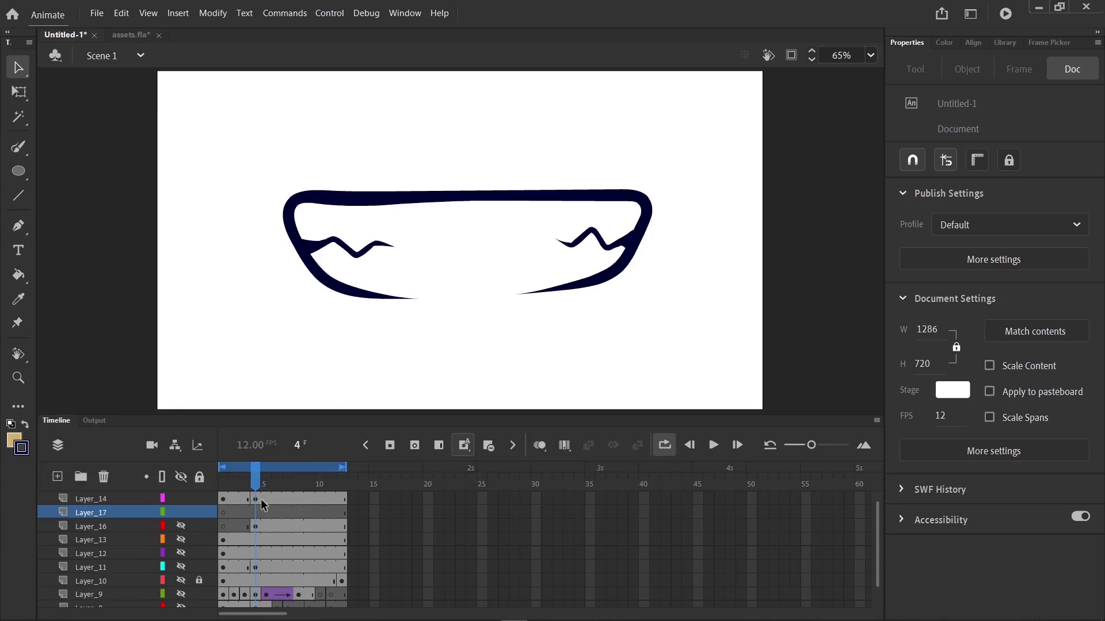
# Select the mouth symbol at frame 1 of Layer_14 and open its Lip Syncing settings.
pyautogui.click(256, 499)
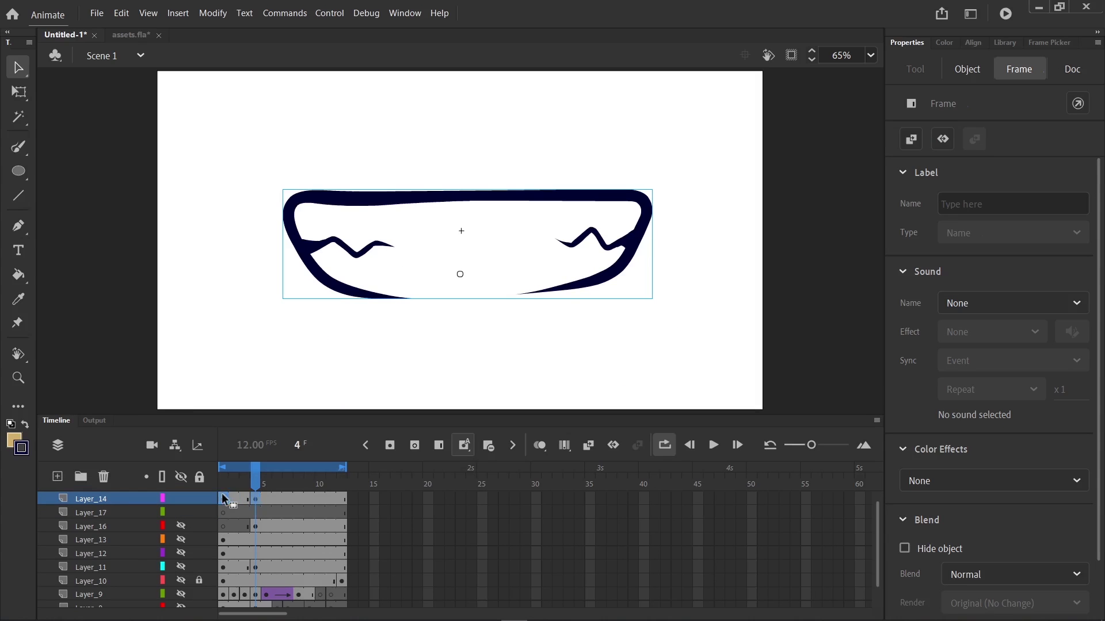
pyautogui.moveTo(223, 498); pyautogui.dragTo(224, 500)
pyautogui.click(224, 512)
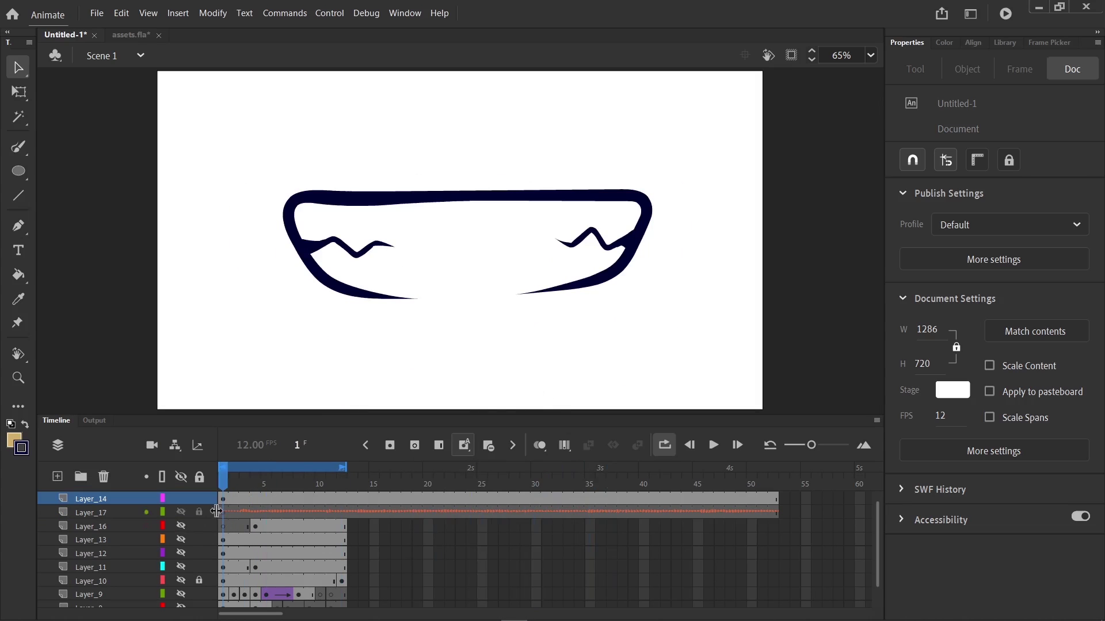
pyautogui.click(227, 503)
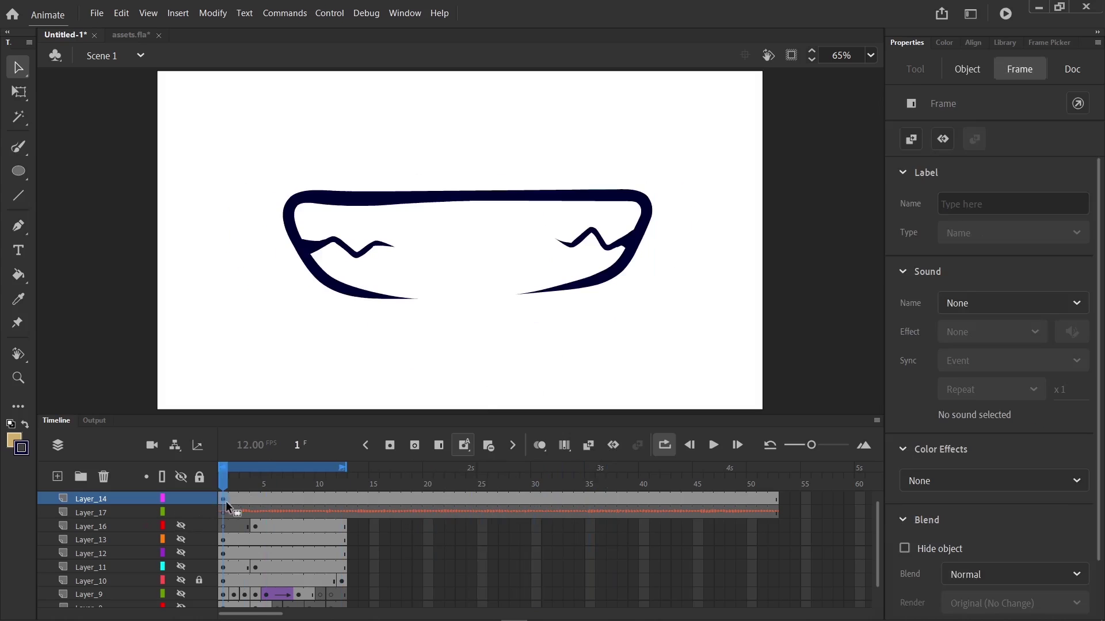
pyautogui.click(225, 500)
pyautogui.click(967, 69)
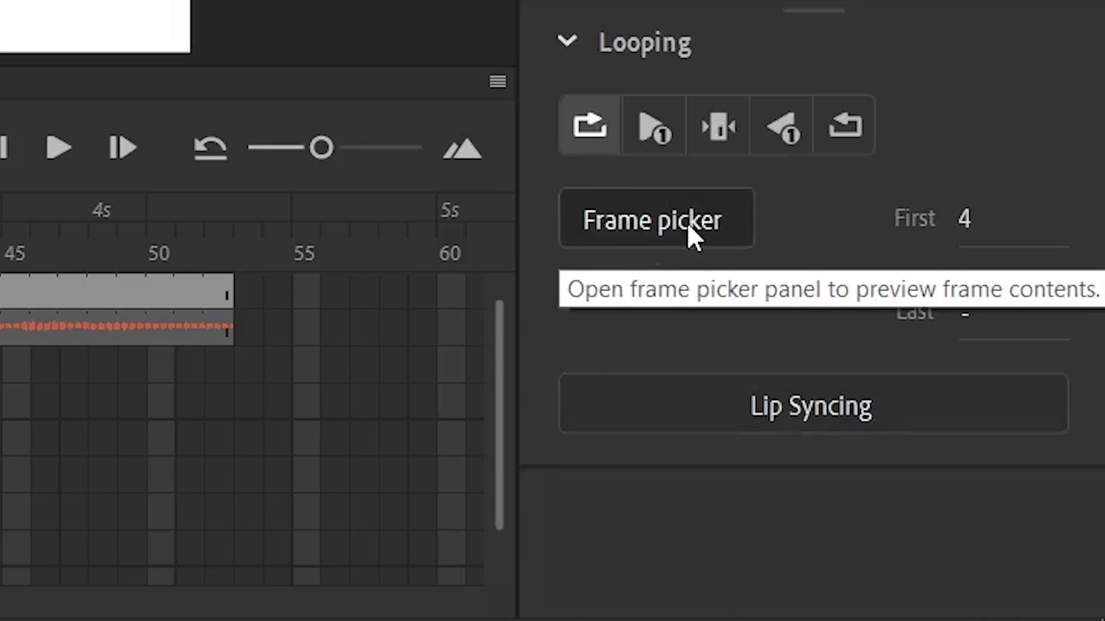
pyautogui.click(753, 414)
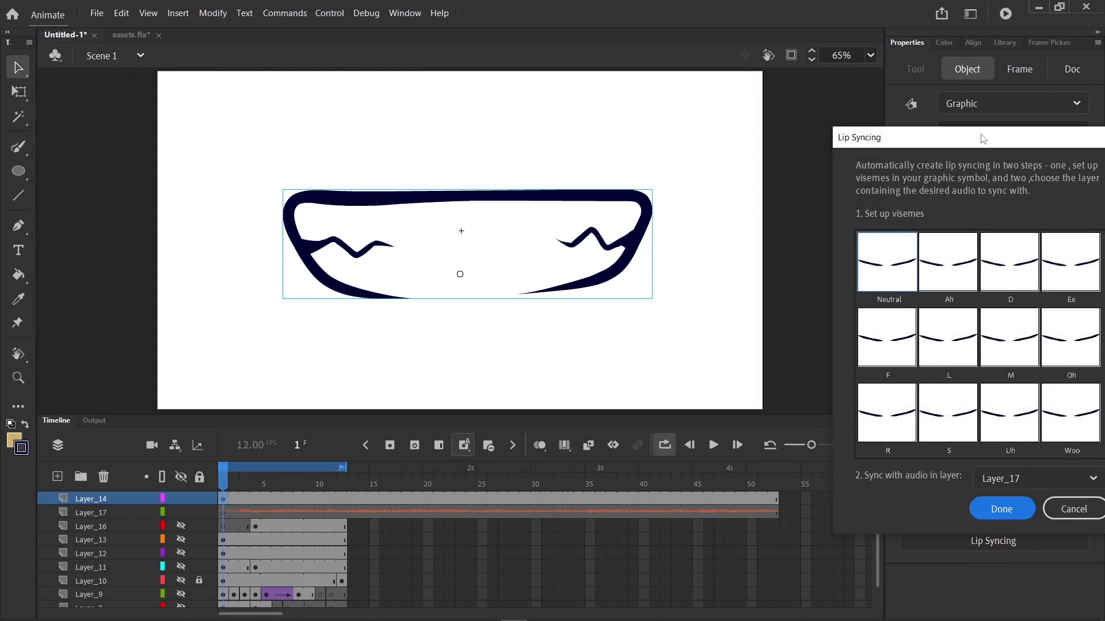
pyautogui.moveTo(983, 139); pyautogui.dragTo(767, 94)
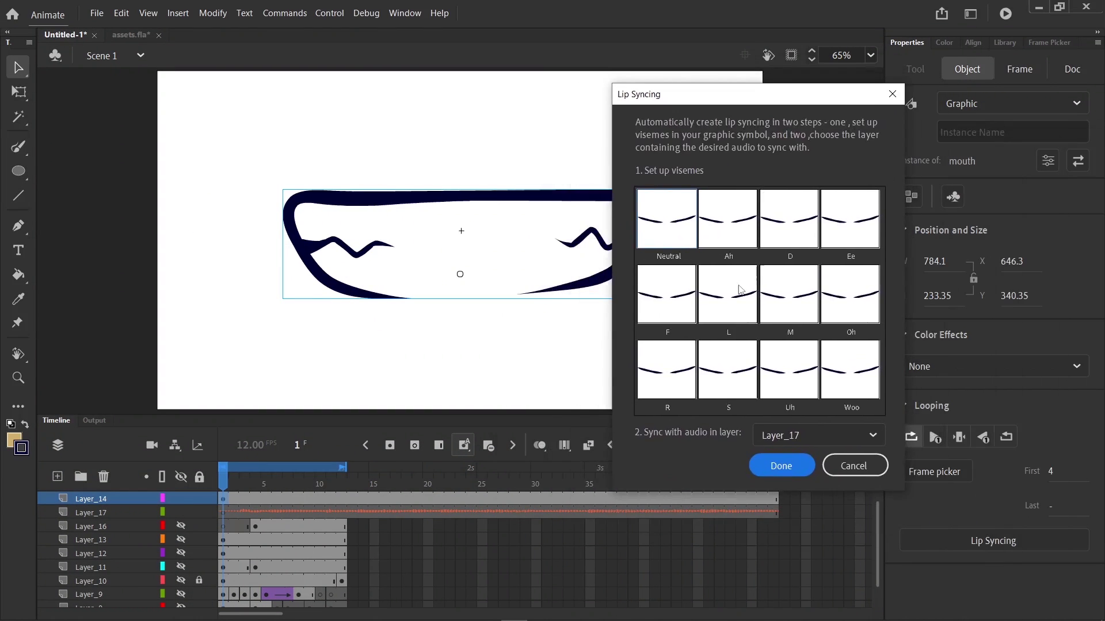
# Assign an open red mouth pose to viseme D, frame 6 to Ee, frame 3 to L, and frame 4 to F.
pyautogui.click(799, 234)
pyautogui.click(893, 281)
pyautogui.click(849, 222)
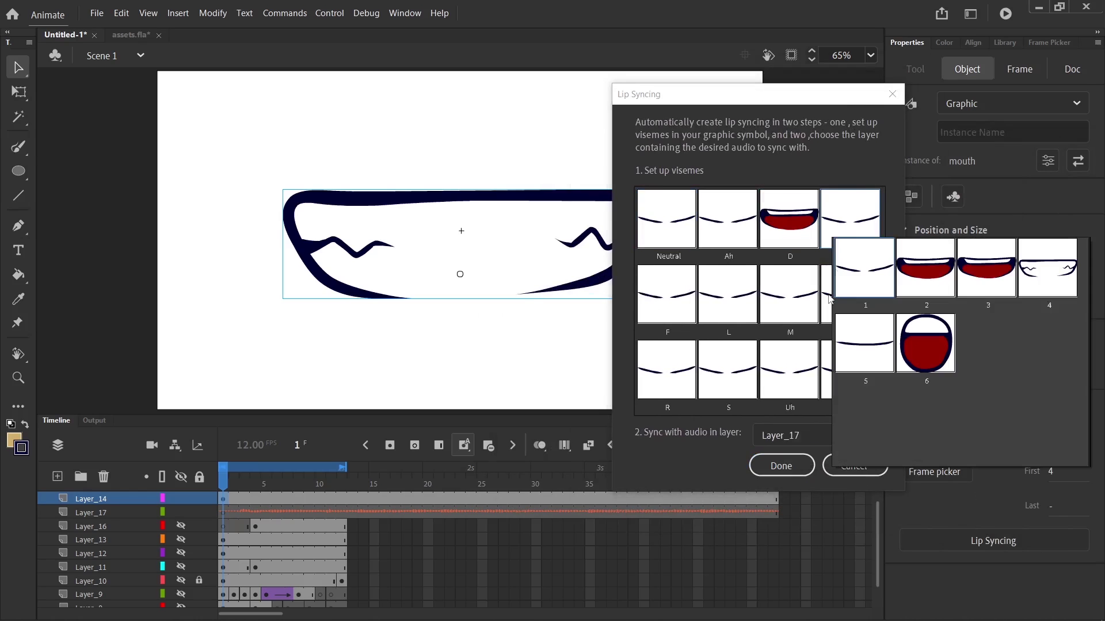
pyautogui.click(917, 356)
pyautogui.click(721, 294)
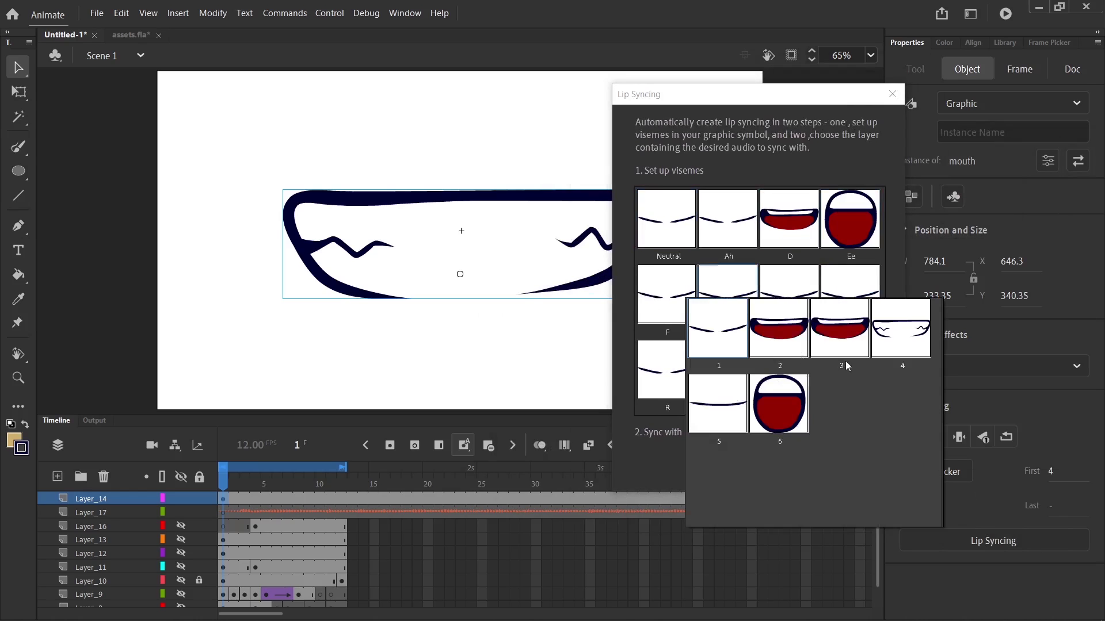
pyautogui.click(821, 344)
pyautogui.click(663, 301)
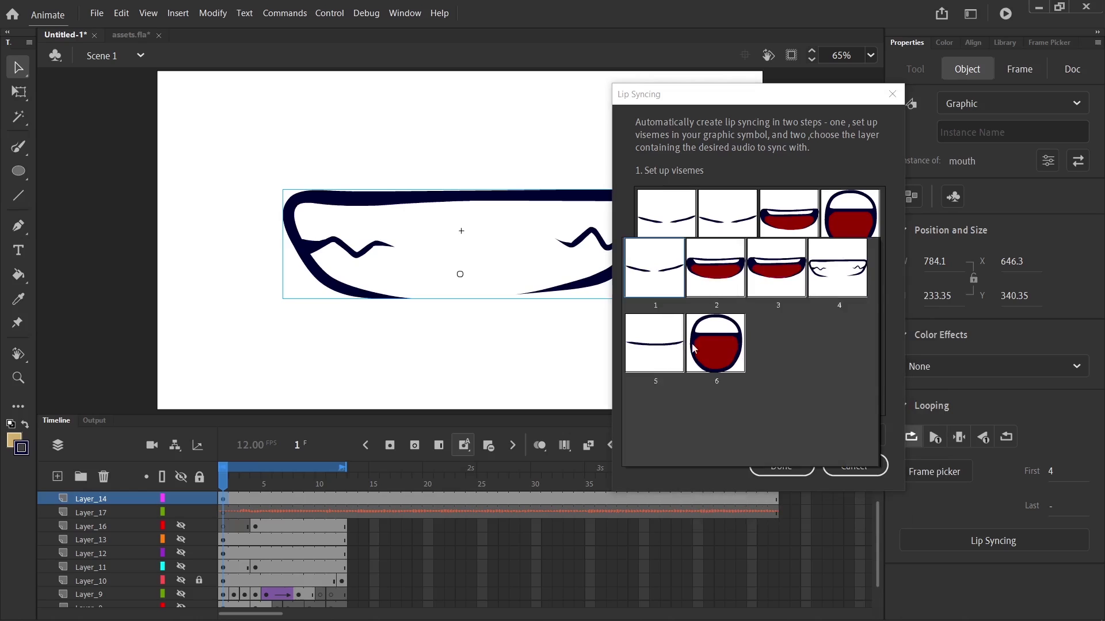
pyautogui.click(844, 276)
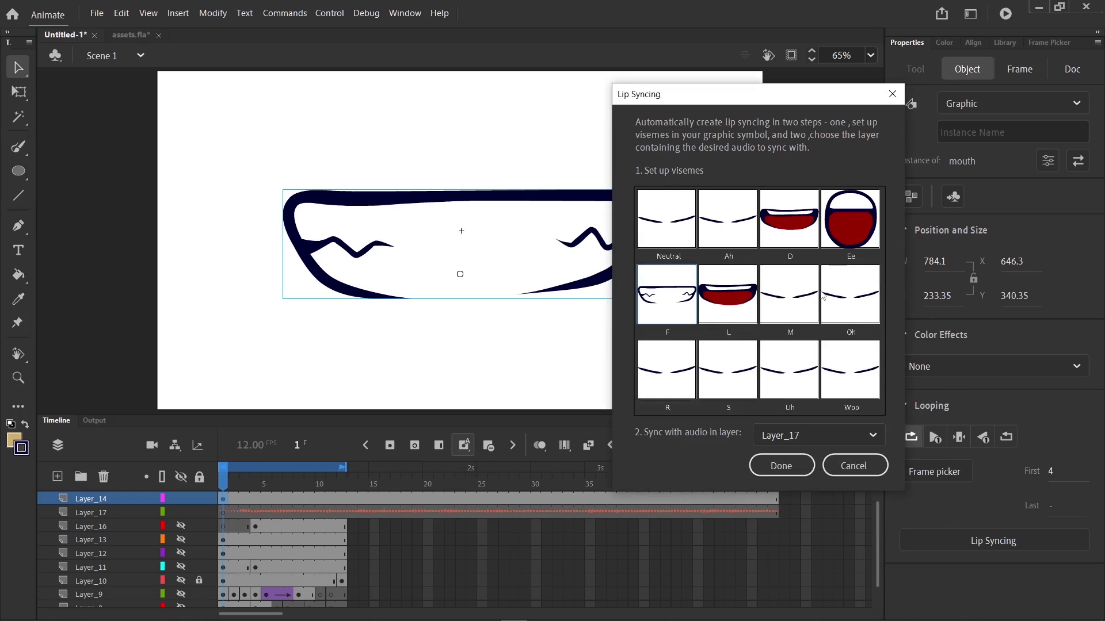
# Assign mouth frame 6 to visemes Uh and Woo, and an open red mouth pose to R.
pyautogui.click(776, 368)
pyautogui.click(786, 450)
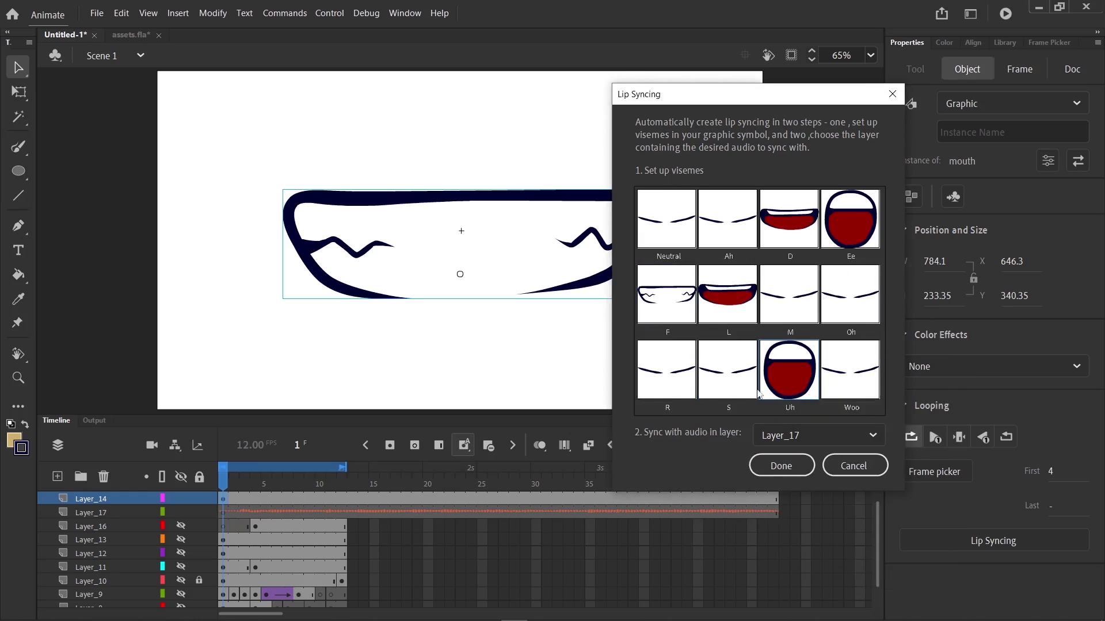
pyautogui.click(824, 378)
pyautogui.click(835, 466)
pyautogui.click(689, 364)
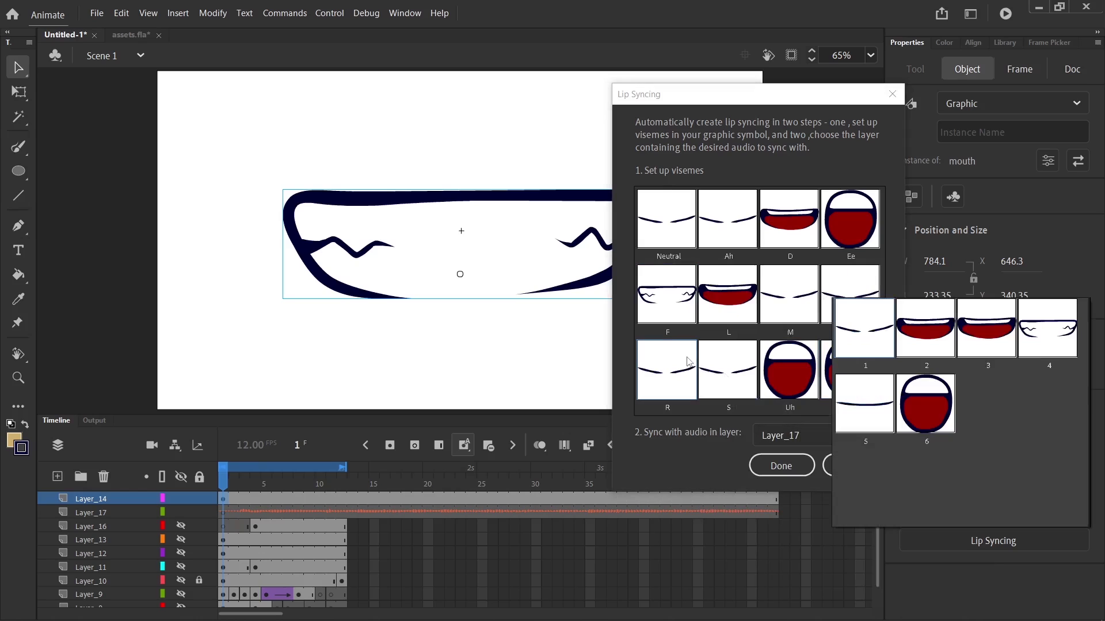
pyautogui.click(972, 346)
# Assign mouth frame 6 to viseme Oh, frame 5 to M, and open red mouth poses to Ah and D.
pyautogui.click(876, 293)
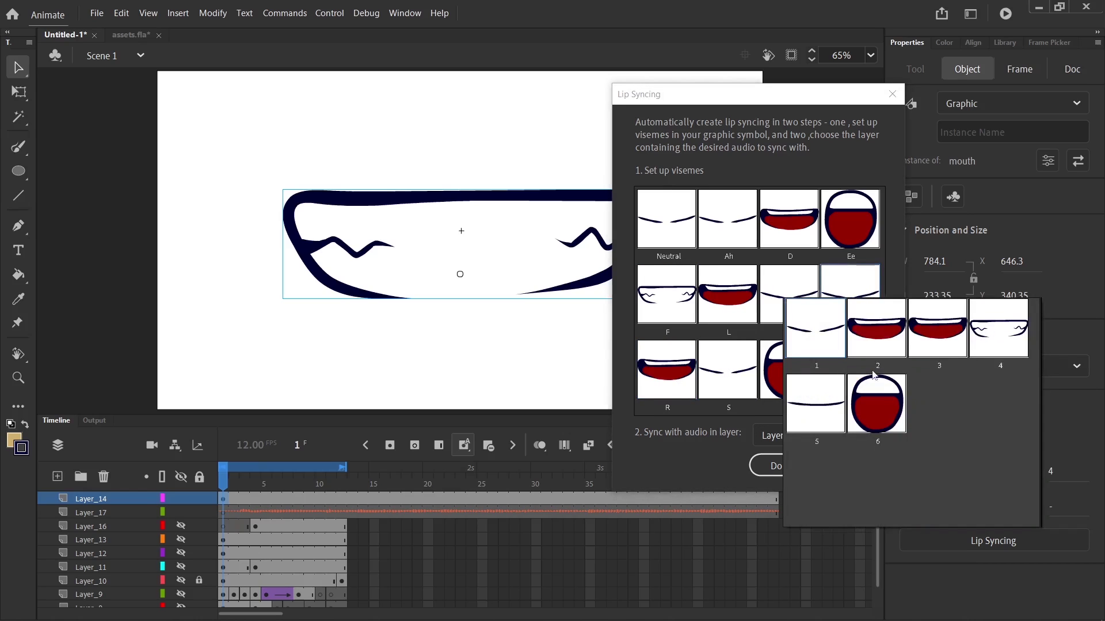
pyautogui.click(881, 410)
pyautogui.click(793, 301)
pyautogui.click(775, 403)
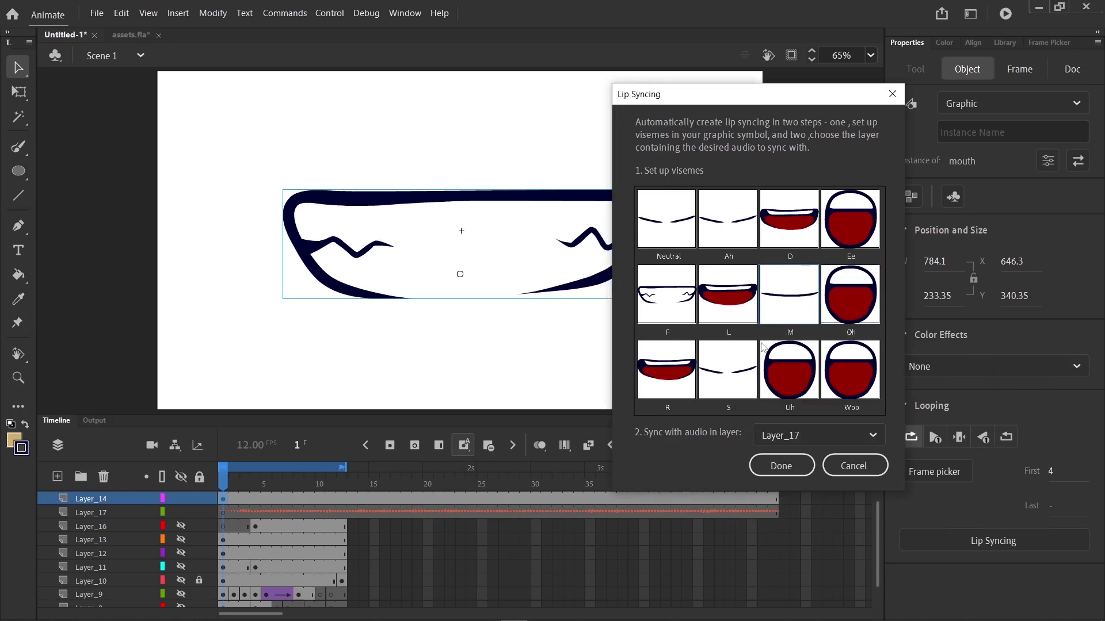
pyautogui.click(734, 221)
pyautogui.click(835, 281)
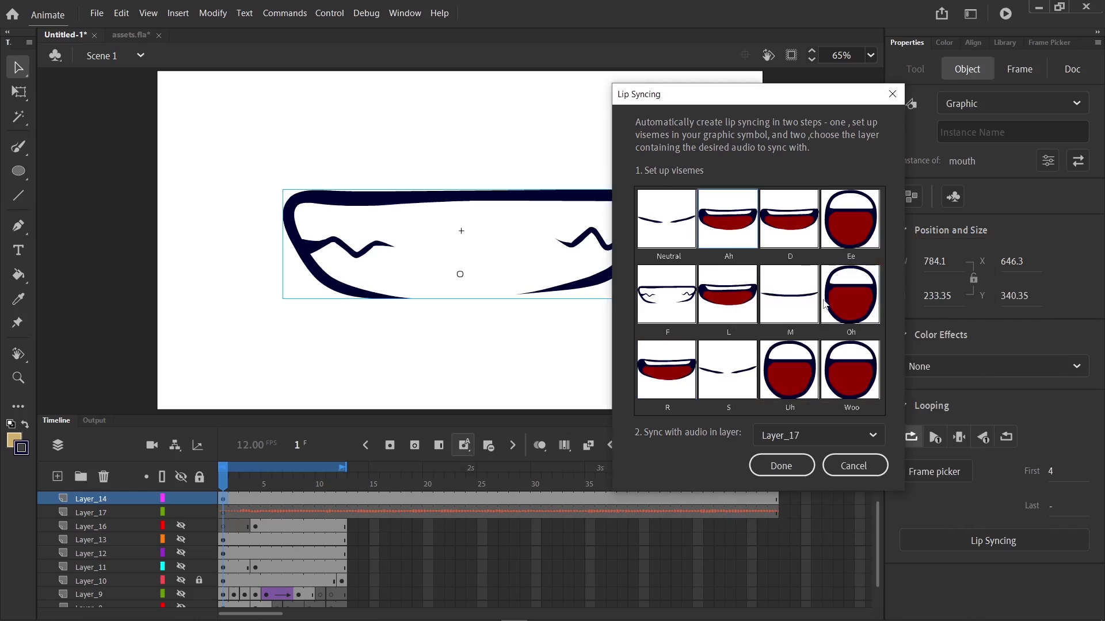
pyautogui.click(790, 243)
pyautogui.click(851, 325)
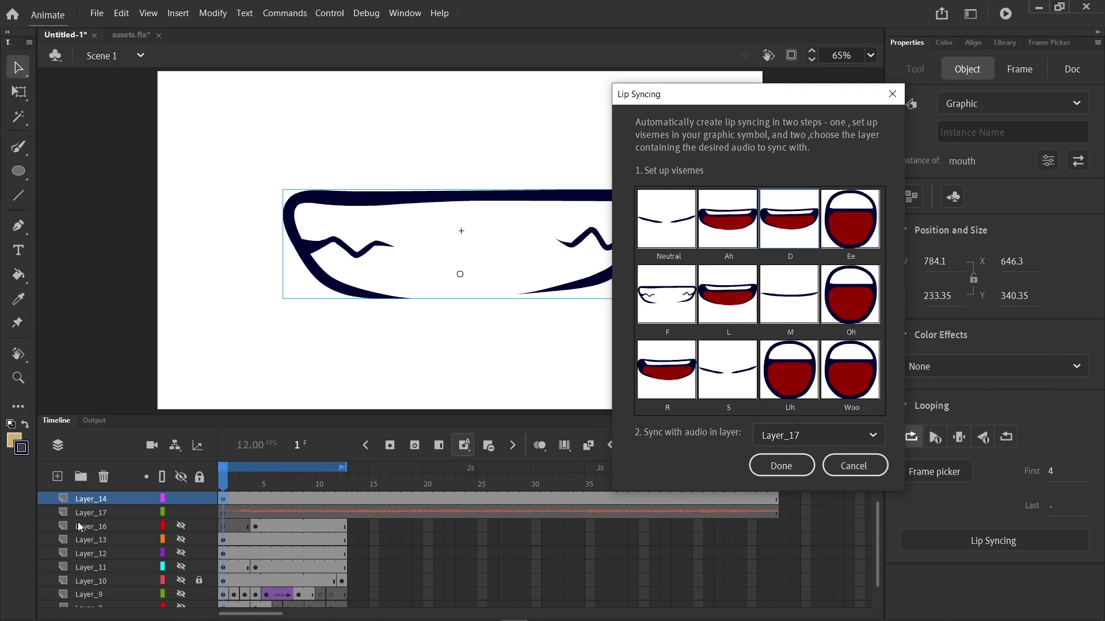
# Set Layer_17 as the audio layer to sync with and apply the lip syncing.
pyautogui.click(797, 438)
pyautogui.click(793, 454)
pyautogui.click(788, 467)
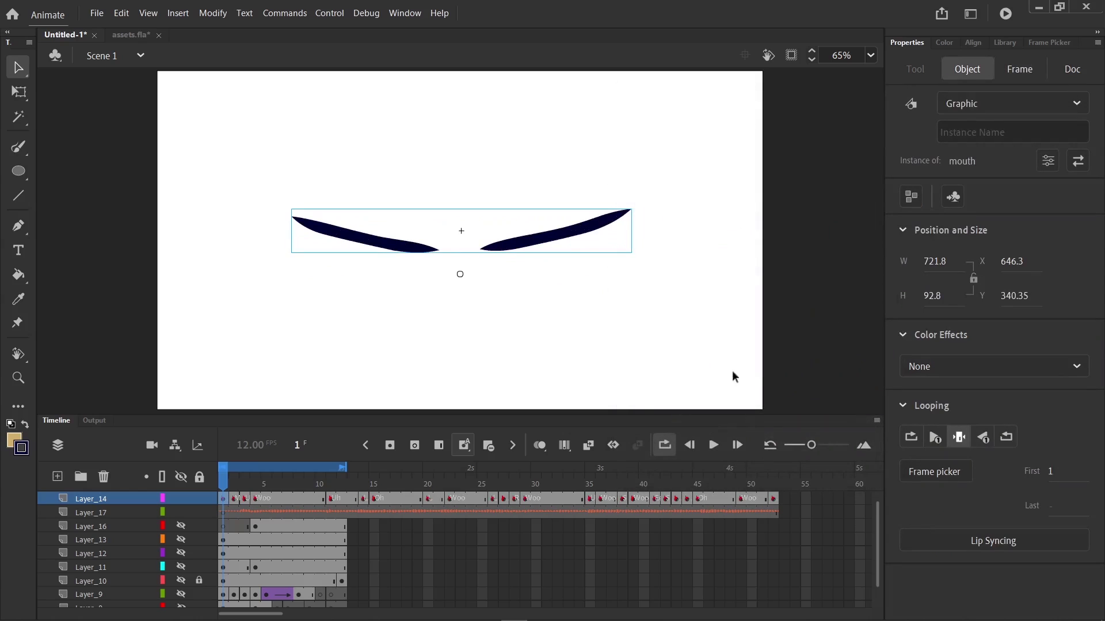
# Extend the loop range to the end of Layer_14's frames and play back the lip-synced mouth.
pyautogui.moveTo(223, 480)
pyautogui.mouseDown()
pyautogui.moveTo(456, 510)
pyautogui.moveTo(223, 500)
pyautogui.mouseUp()
pyautogui.moveTo(343, 467); pyautogui.dragTo(773, 467)
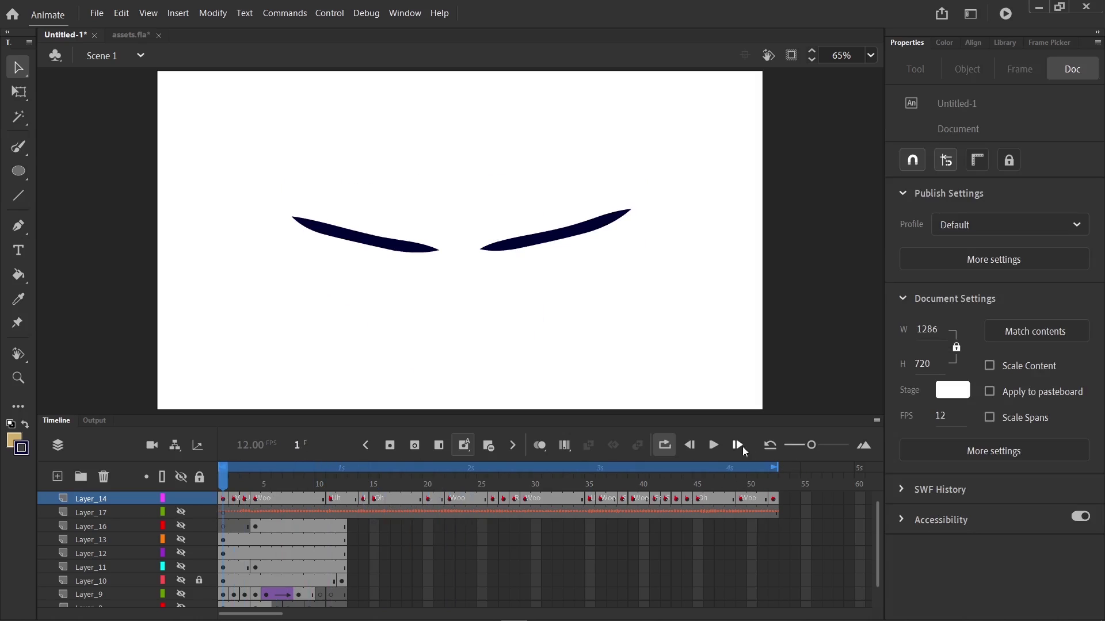
pyautogui.click(713, 446)
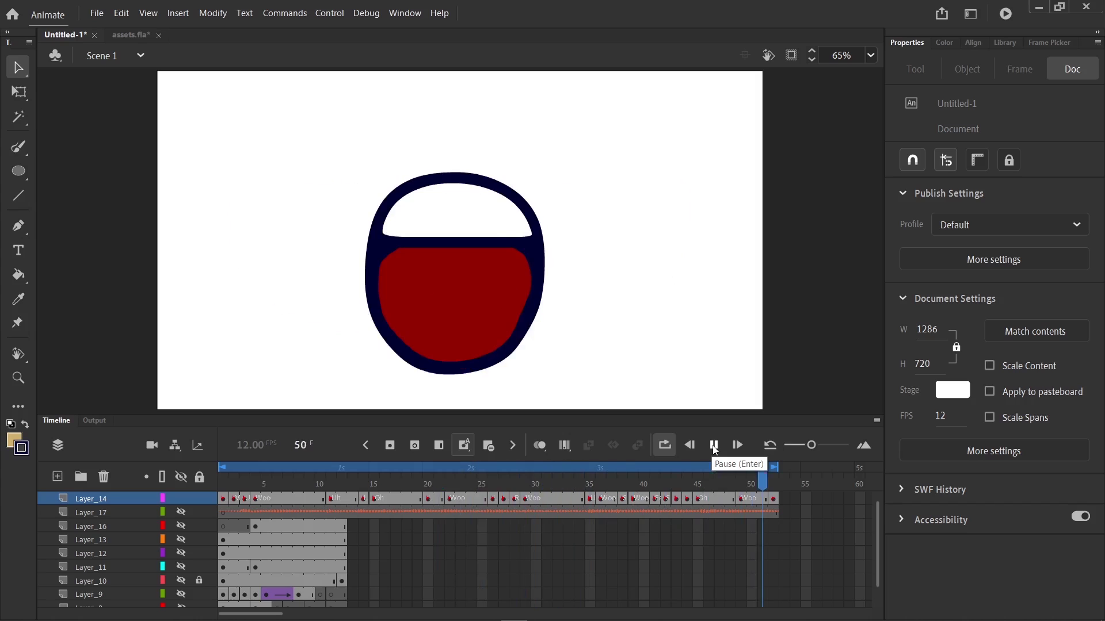
pyautogui.click(713, 446)
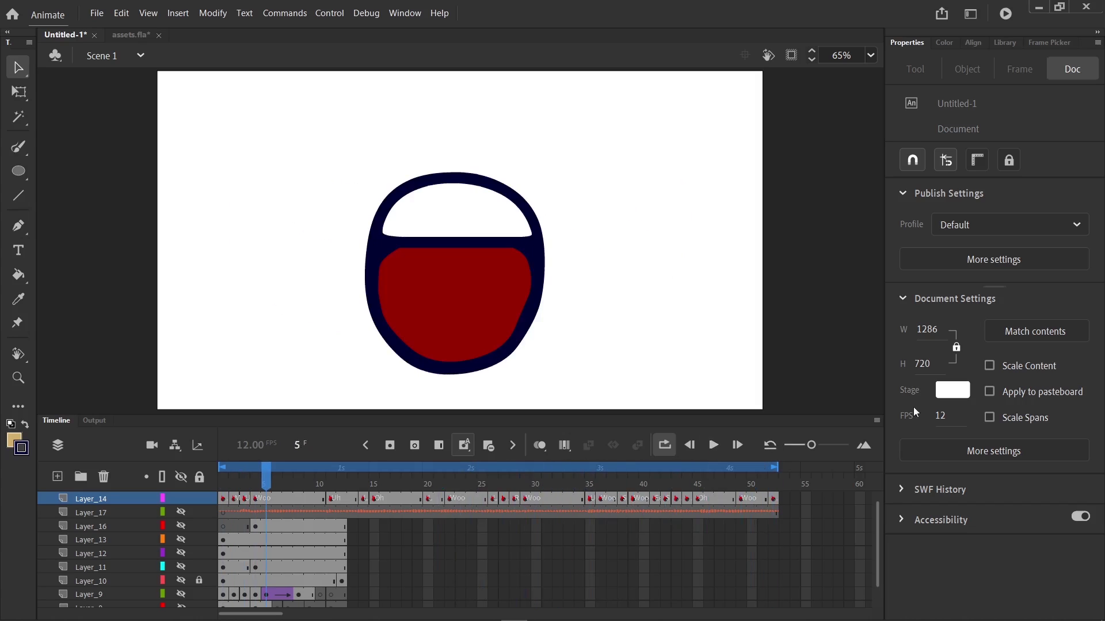
# Select the Woo keyframe at frame 4 of Layer_14, review the mouth's Lip Syncing settings, and close them.
pyautogui.click(256, 498)
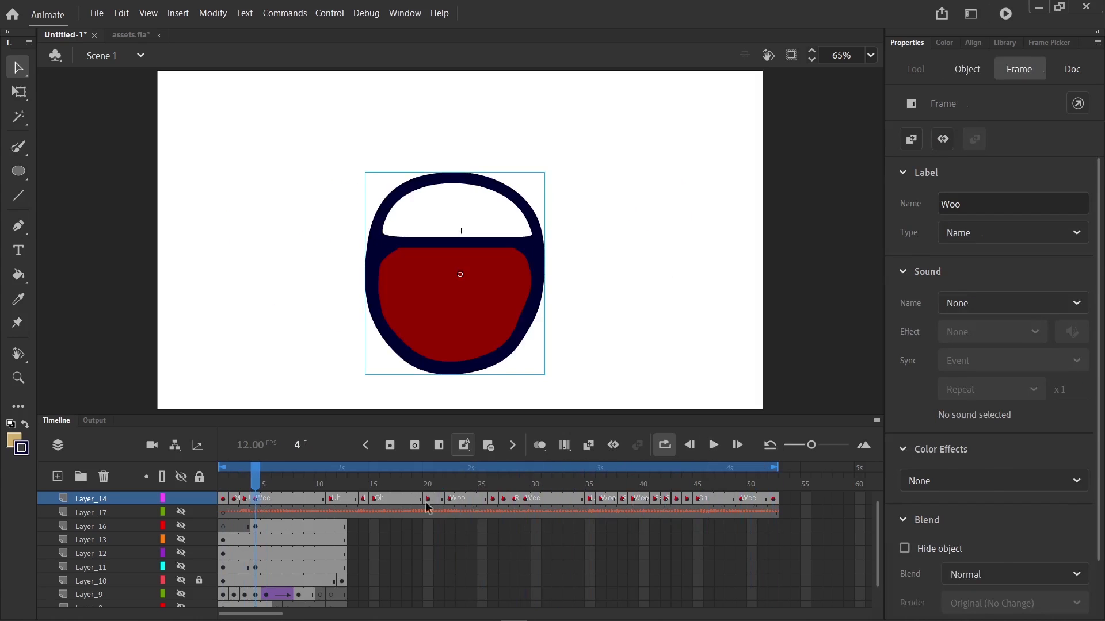
pyautogui.click(967, 69)
pyautogui.click(990, 549)
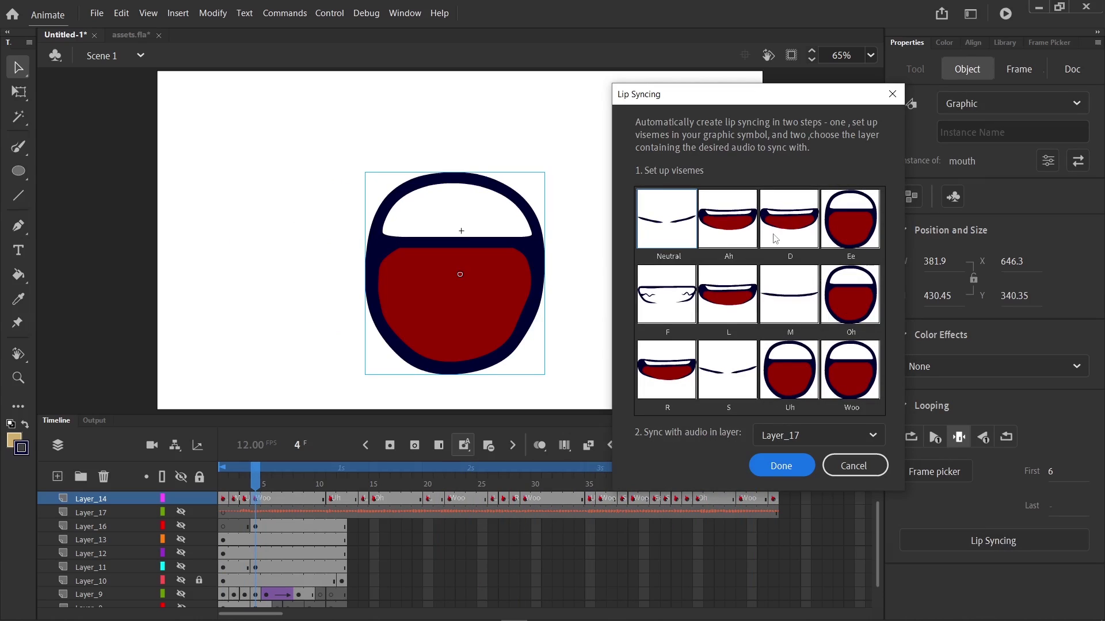
pyautogui.click(891, 96)
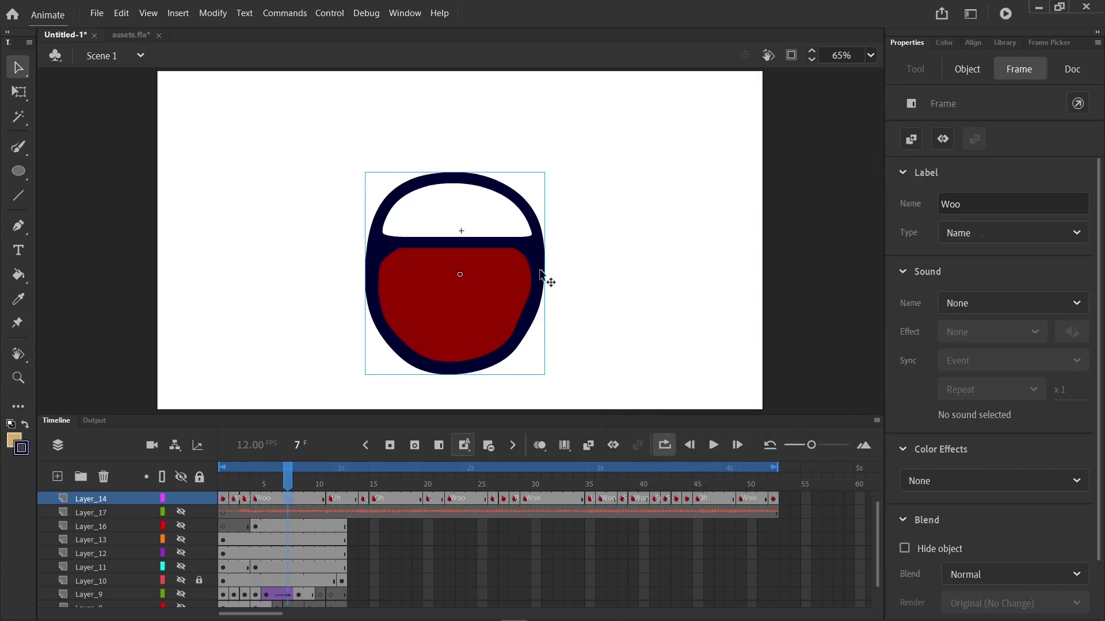
# Use the Frame Picker to set the Layer_14 mouth to pose 2 at frame 7 and pose 1 at frame 8.
pyautogui.click(972, 78)
pyautogui.click(1054, 42)
pyautogui.click(994, 150)
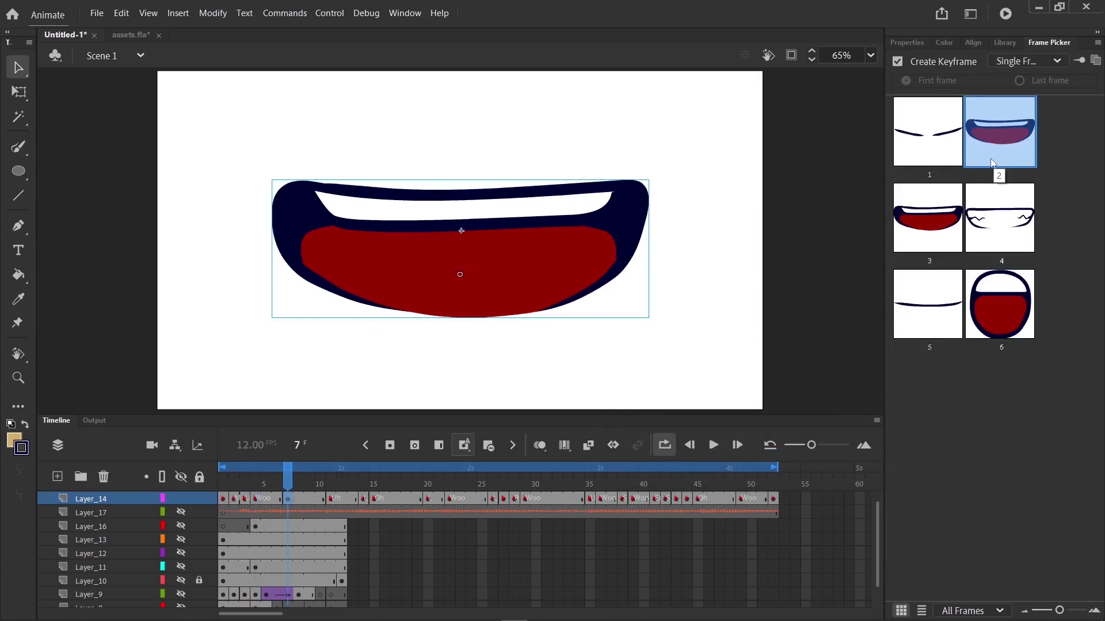
pyautogui.click(302, 499)
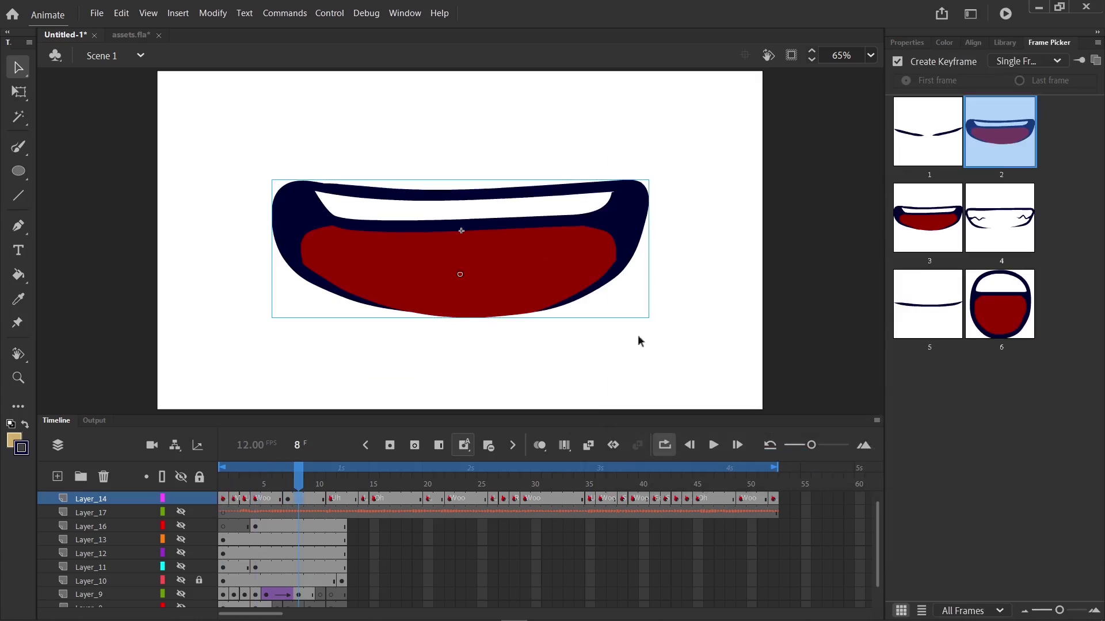
pyautogui.click(935, 134)
# Set the Layer_14 mouth to pose 3 at frame 9 and scrub back to frame 7.
pyautogui.moveTo(298, 478)
pyautogui.mouseDown()
pyautogui.moveTo(291, 486)
pyautogui.moveTo(308, 486)
pyautogui.moveTo(283, 488)
pyautogui.moveTo(309, 489)
pyautogui.mouseUp()
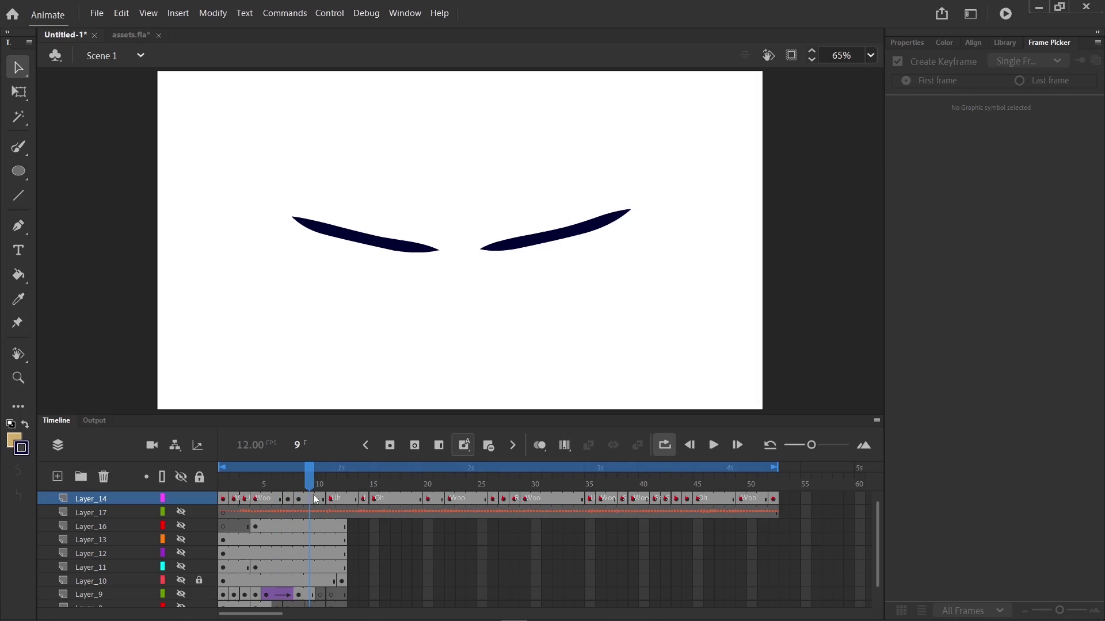
pyautogui.click(312, 497)
pyautogui.click(941, 237)
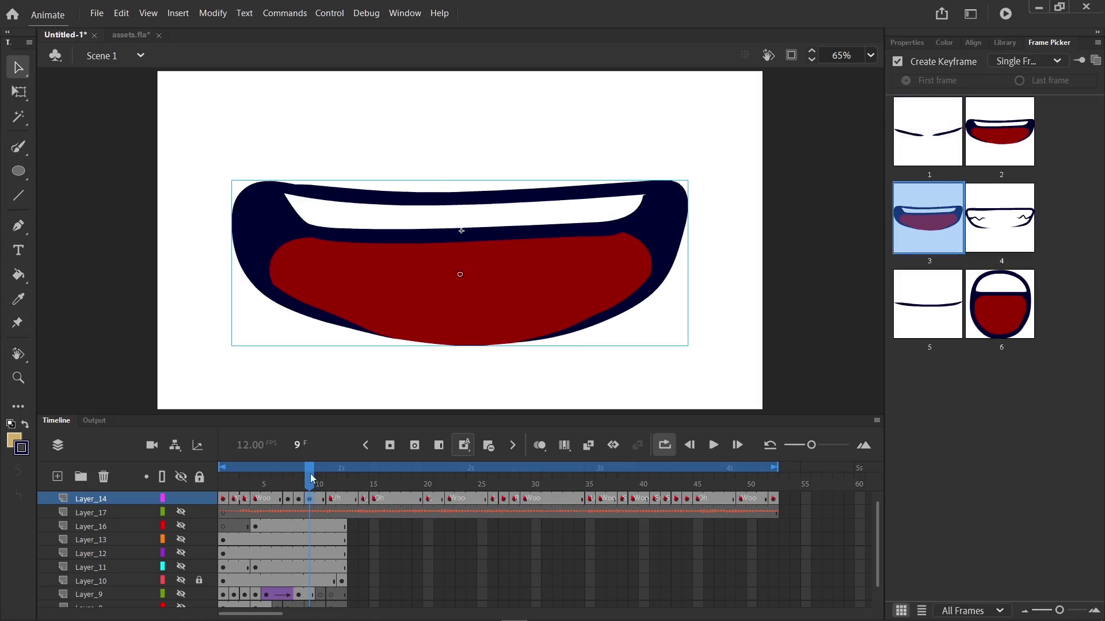
pyautogui.moveTo(309, 474); pyautogui.dragTo(287, 477)
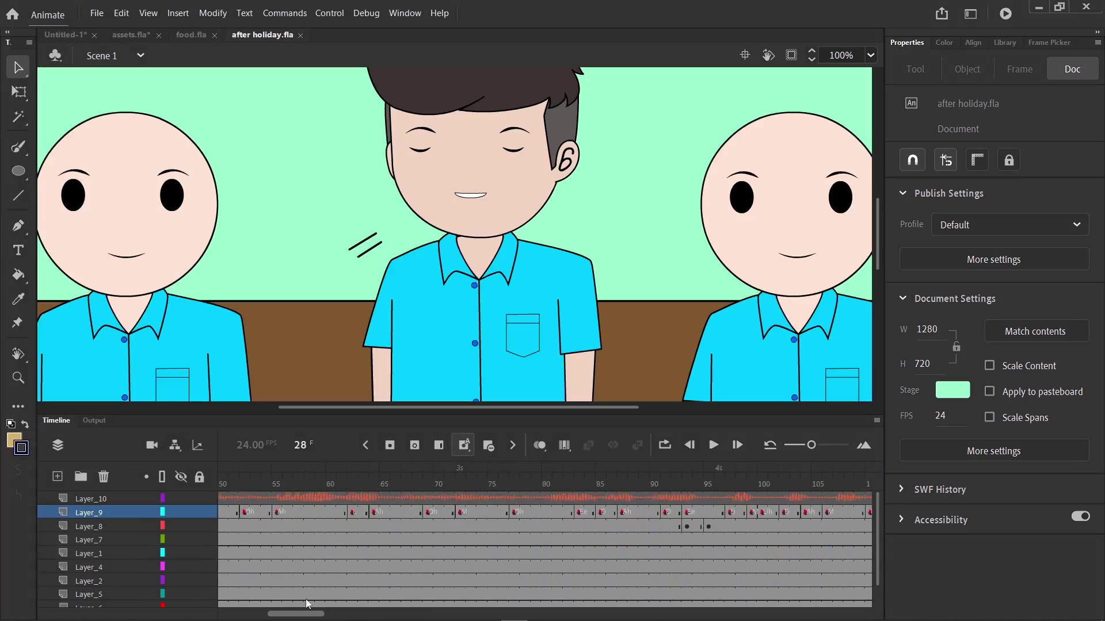
# Play the after holiday.fla scene from frame 1, with the stage fitted in the window and outside content clipped.
pyautogui.moveTo(306, 599); pyautogui.dragTo(278, 591)
pyautogui.moveTo(332, 480); pyautogui.dragTo(219, 482)
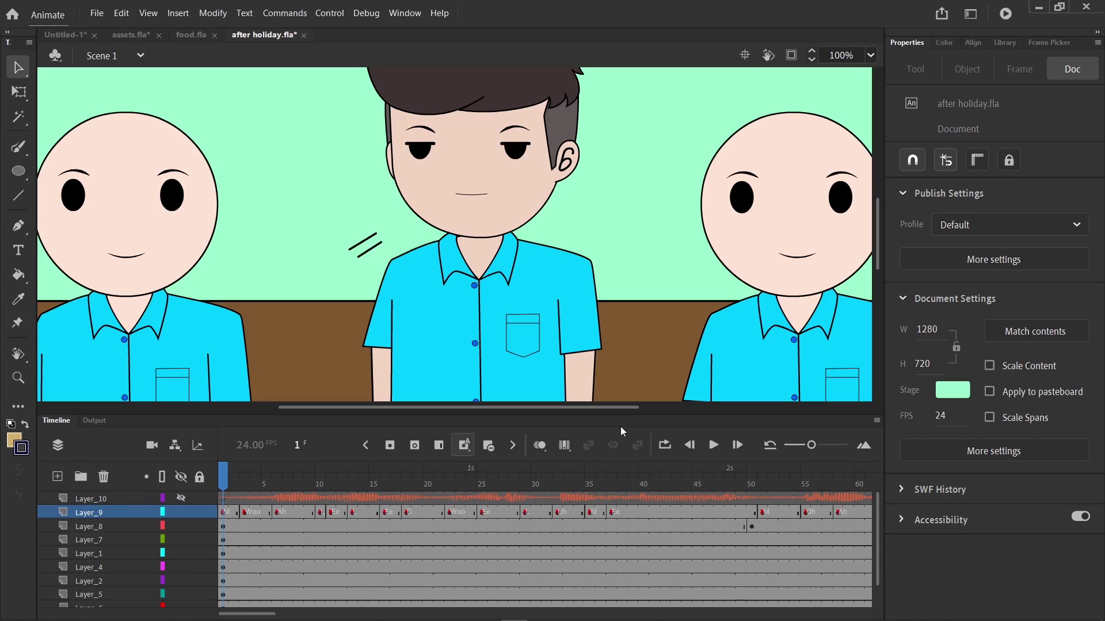
pyautogui.click(713, 445)
pyautogui.click(870, 54)
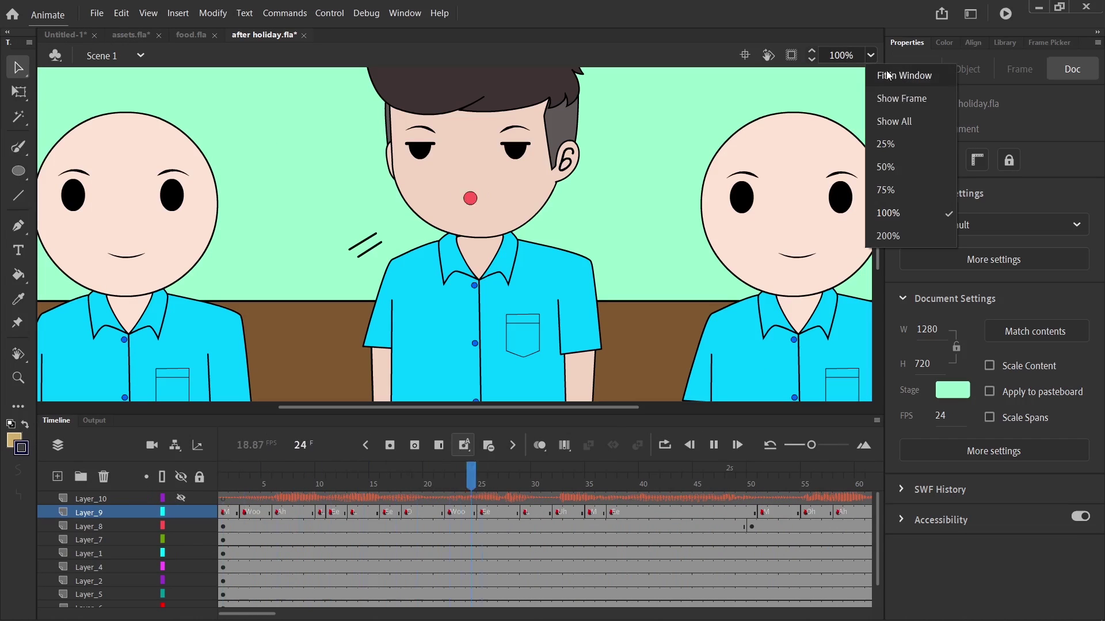
pyautogui.click(887, 74)
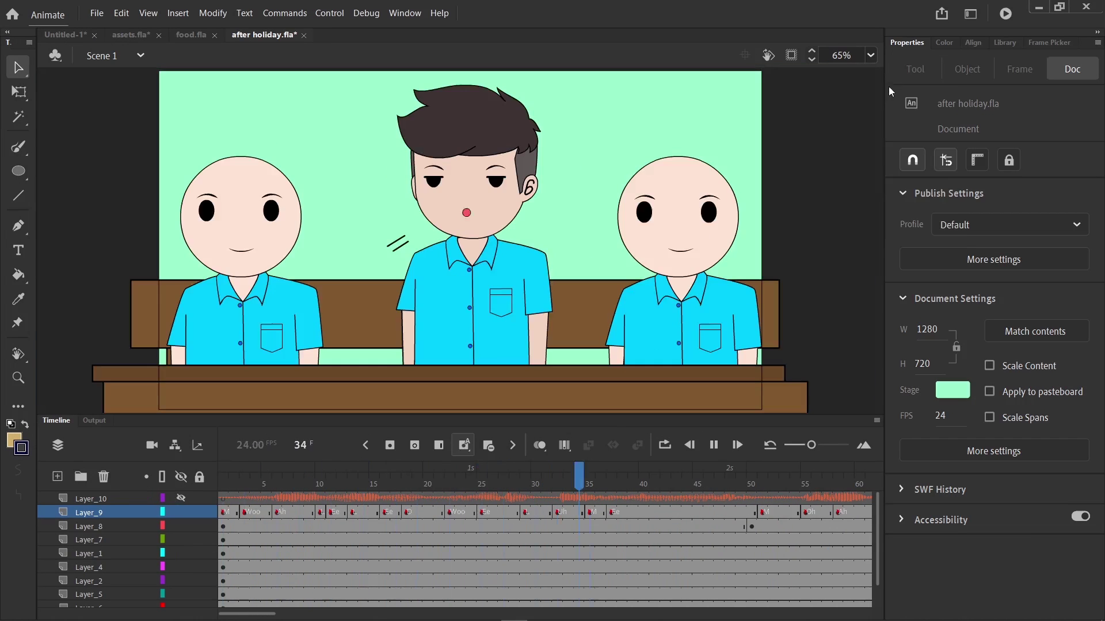
pyautogui.click(791, 56)
pyautogui.press('Return')
# Examine the middle character's mouth at frame 82: its viseme assignments in Lip Syncing and its poses in the Frame Picker.
pyautogui.click(965, 544)
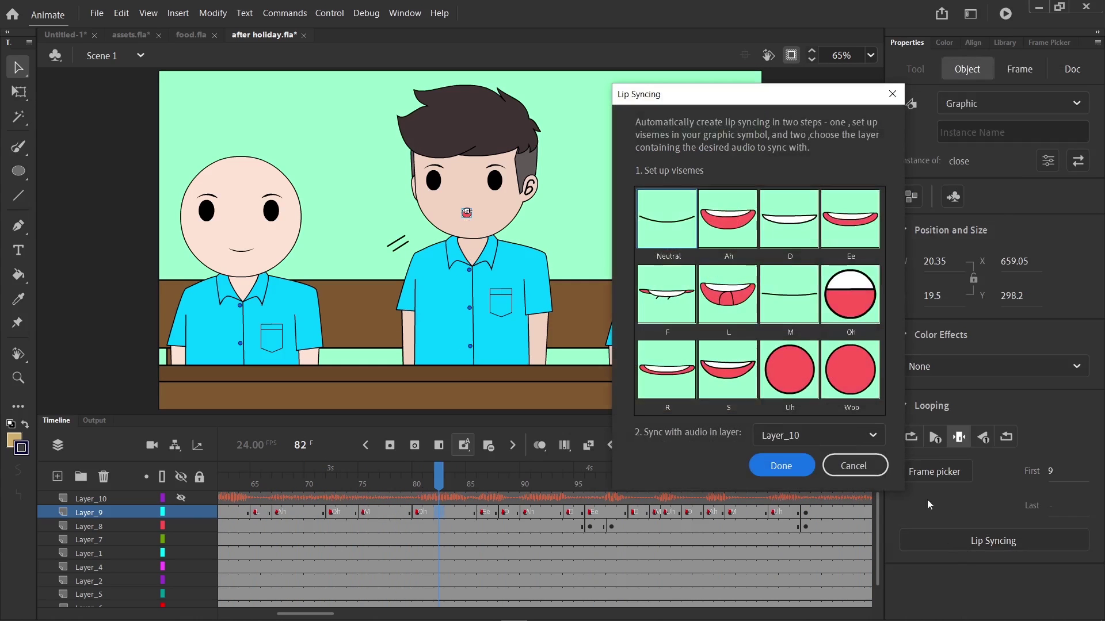
pyautogui.click(853, 466)
pyautogui.click(1049, 42)
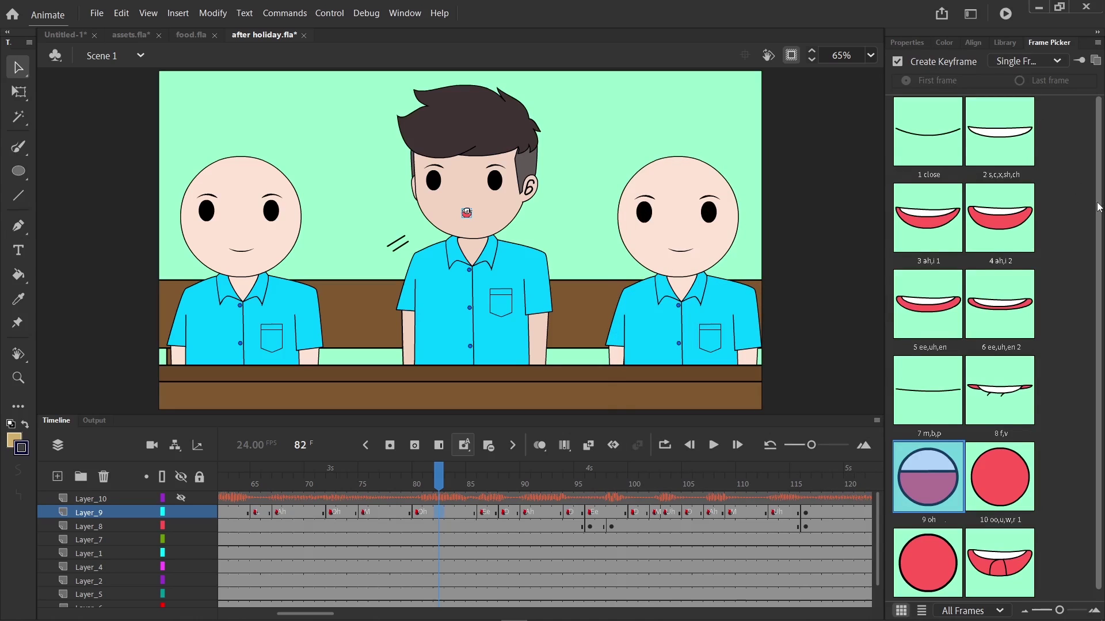
pyautogui.scroll(-1, 1102, 229)
pyautogui.scroll(1, 1098, 293)
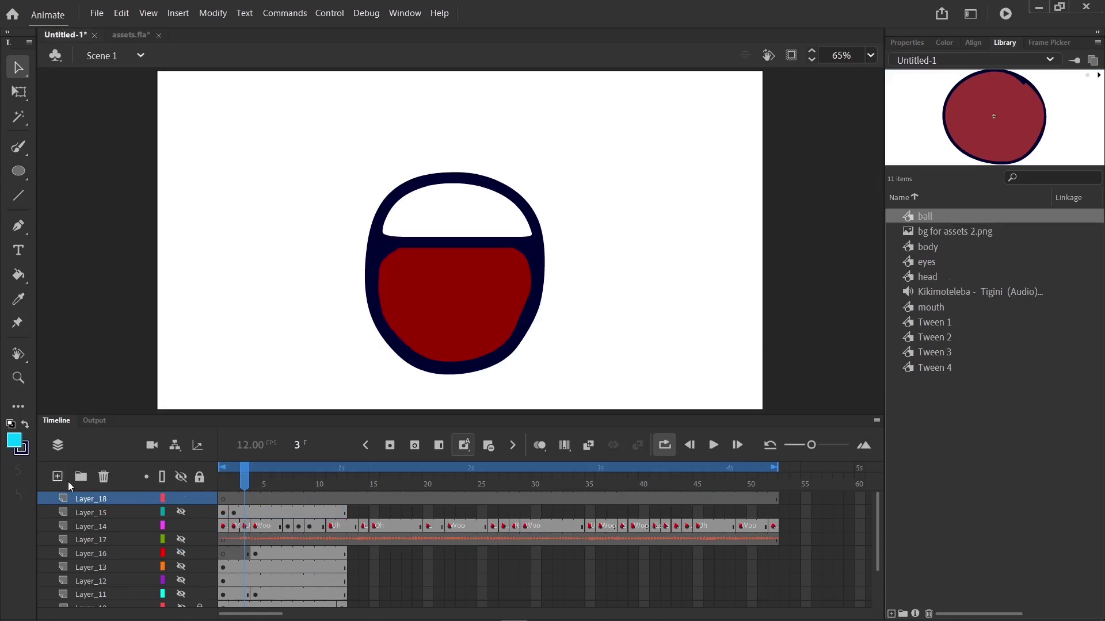
# Paste the copied body symbol into frame 3 of Layer_18 and move it right across the stage.
pyautogui.hotkey('ctrl', 'v')
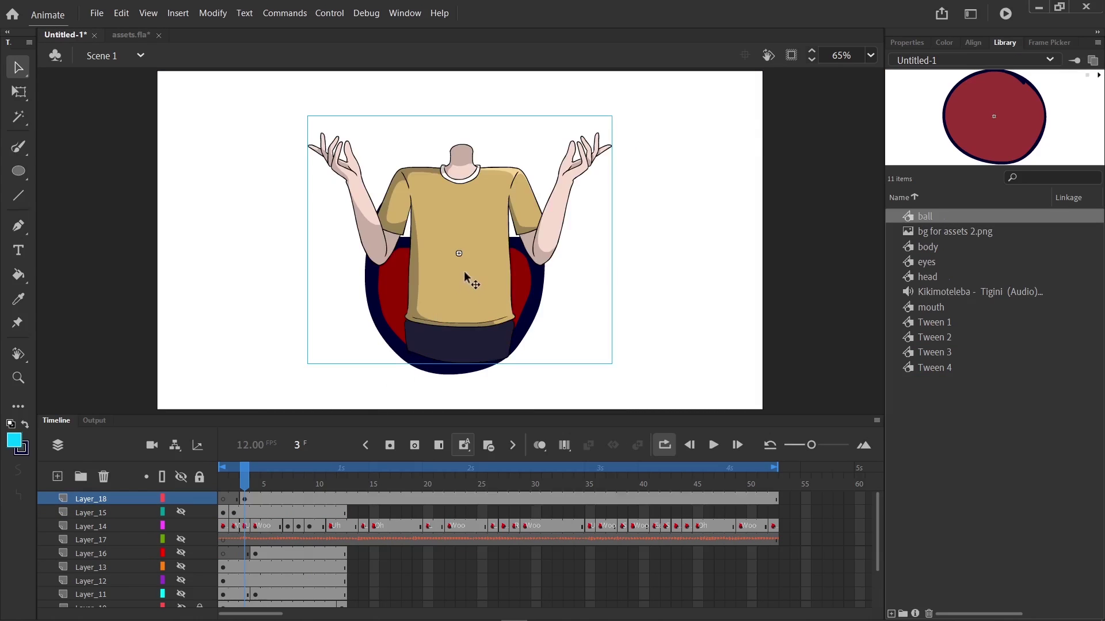
pyautogui.moveTo(458, 288); pyautogui.dragTo(653, 291)
pyautogui.moveTo(270, 463)
pyautogui.mouseDown()
pyautogui.moveTo(259, 466)
pyautogui.moveTo(362, 465)
pyautogui.moveTo(266, 466)
pyautogui.mouseUp()
# In assets.fla, move the desk foreground image on Layer_2 down and left, off the classroom background, and copy it.
pyautogui.click(136, 39)
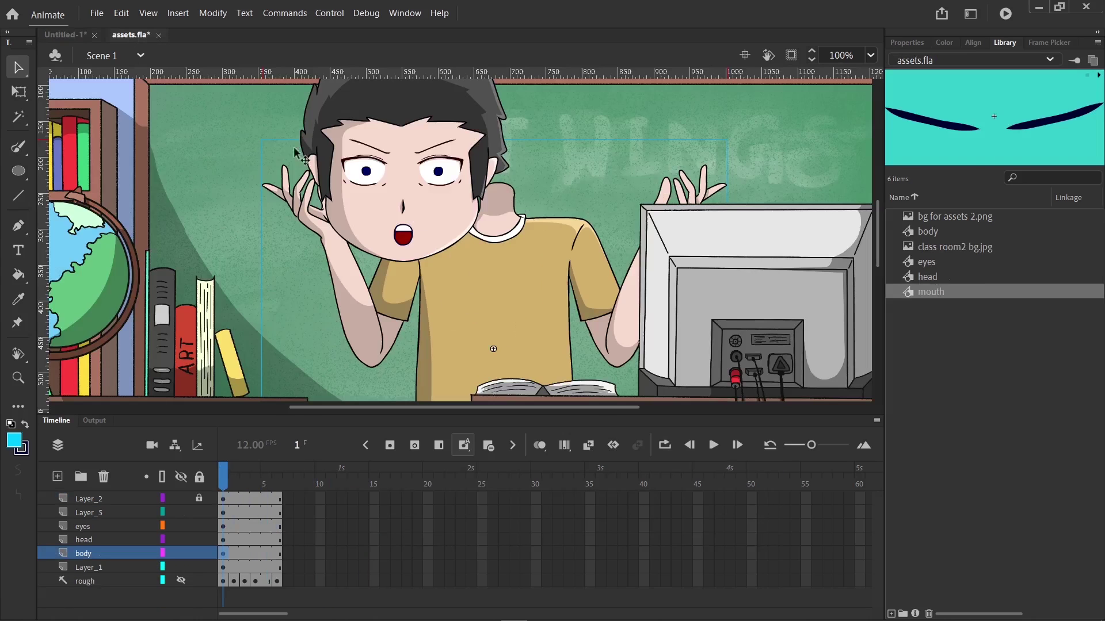
pyautogui.hotkey('ctrl', '-')
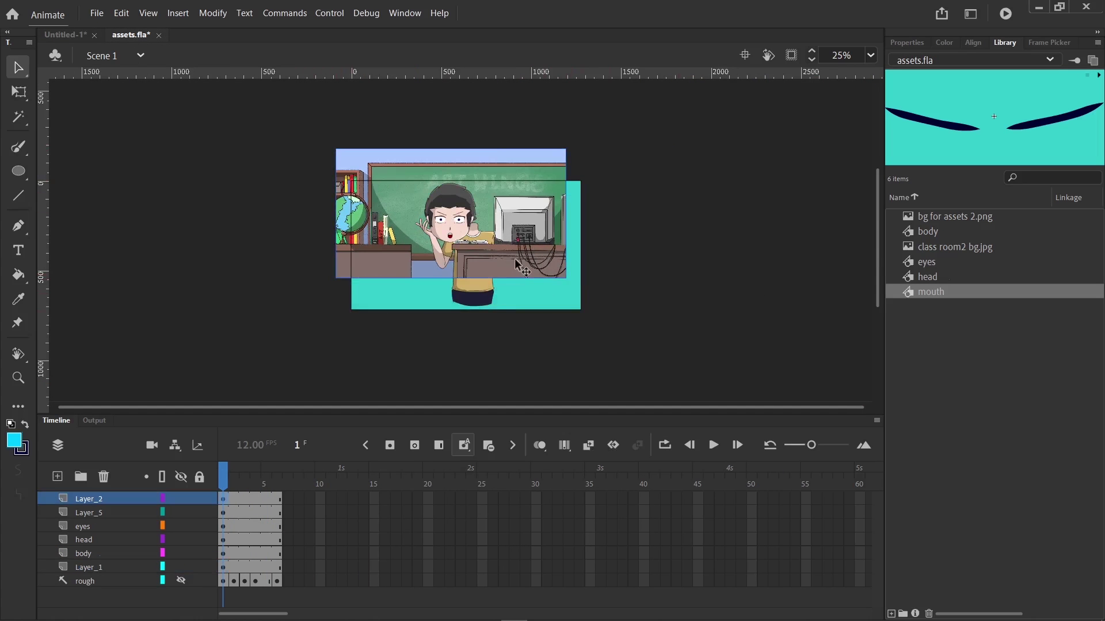
pyautogui.moveTo(516, 261); pyautogui.dragTo(455, 310)
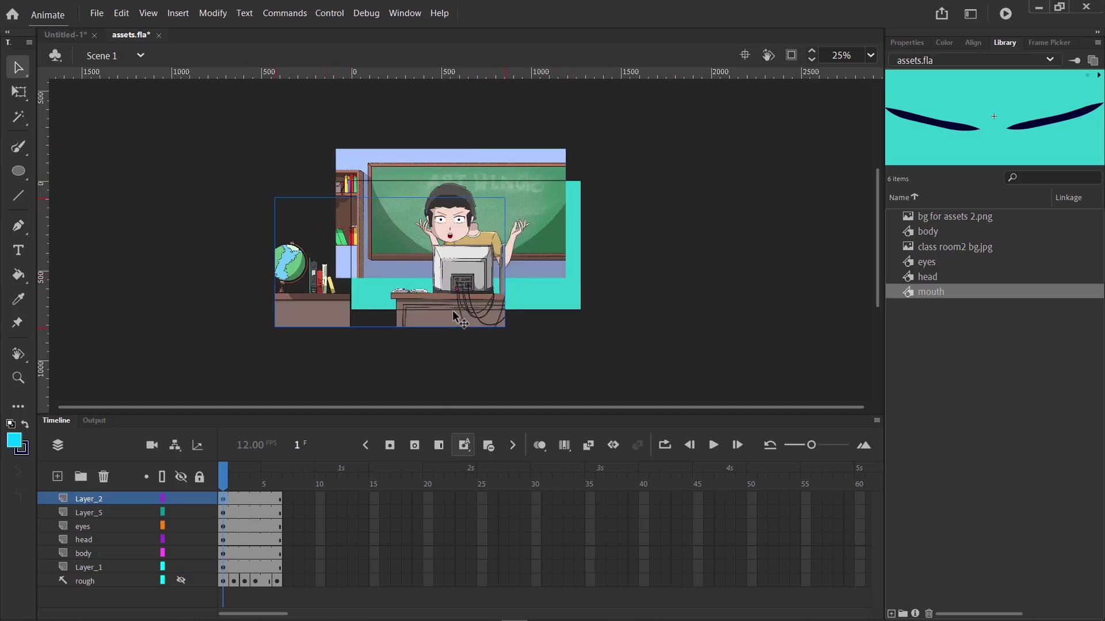
# Paste the desk foreground image into frame 3 of Layer_18 in Untitled-1 and move it slightly upward.
pyautogui.click(55, 36)
pyautogui.hotkey('ctrl', 'v')
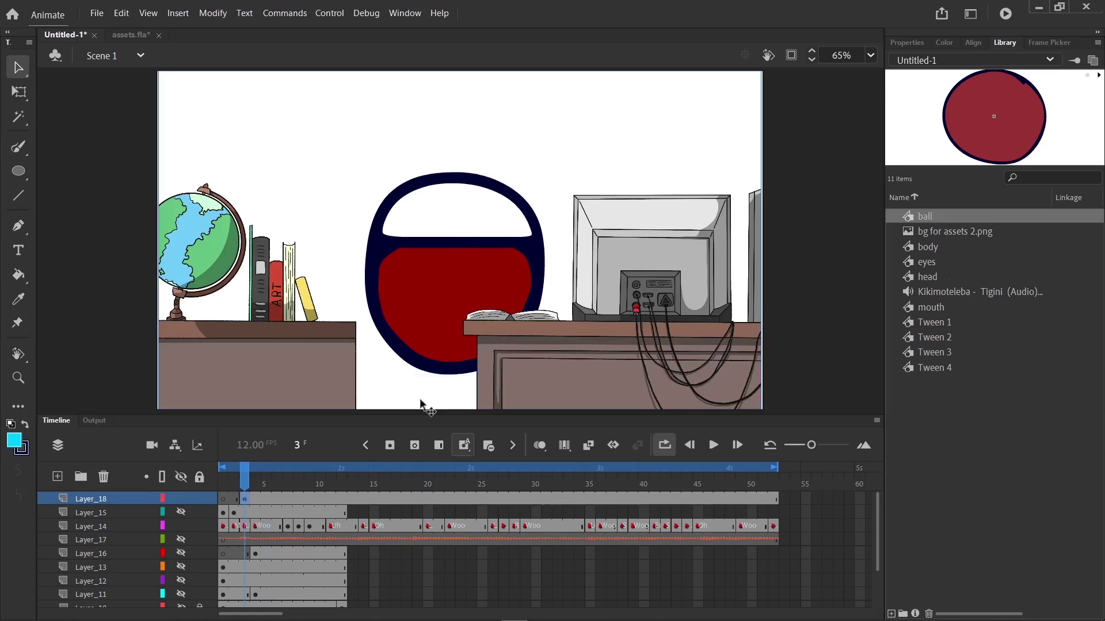
pyautogui.moveTo(573, 349); pyautogui.dragTo(571, 315)
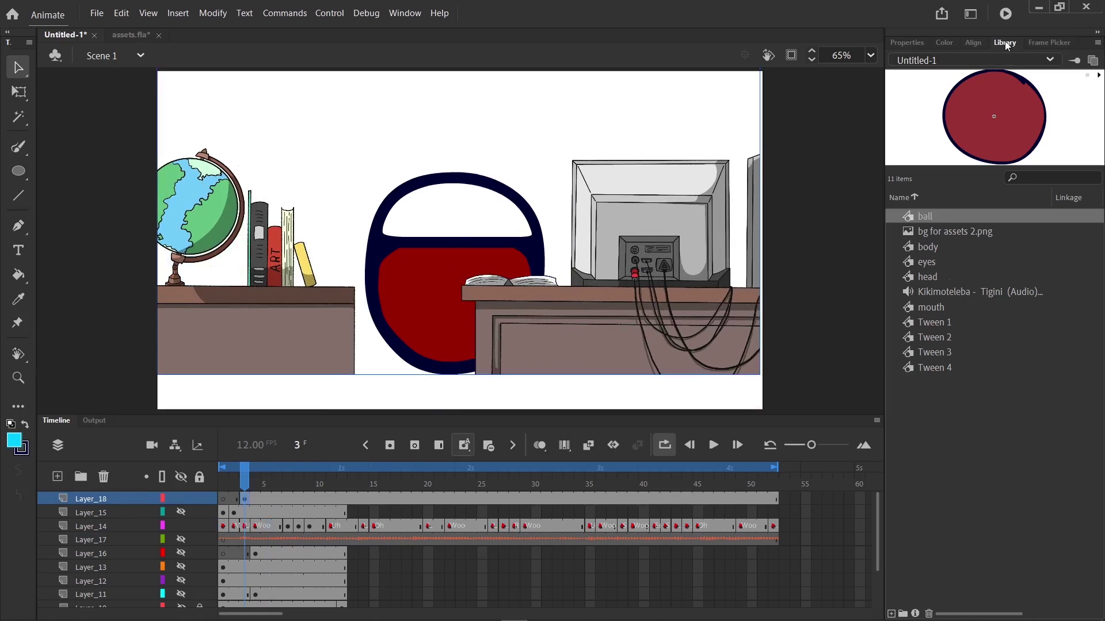
# Place bg for assets 2.png from the assets.fla library onto the stage of Untitled-1.
pyautogui.click(955, 57)
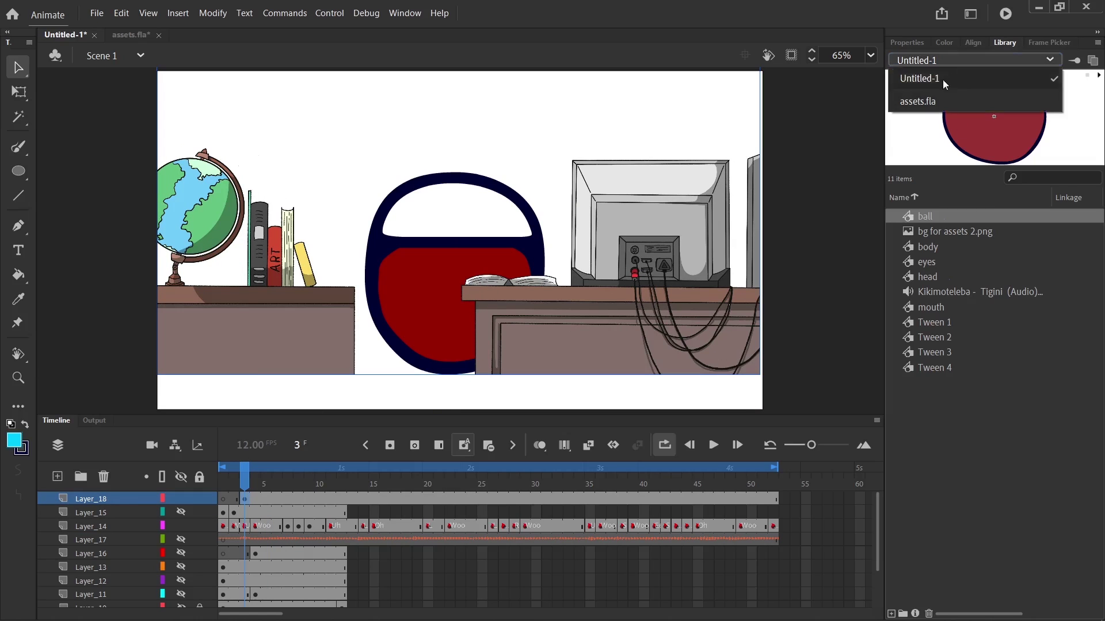
pyautogui.click(926, 98)
pyautogui.click(940, 218)
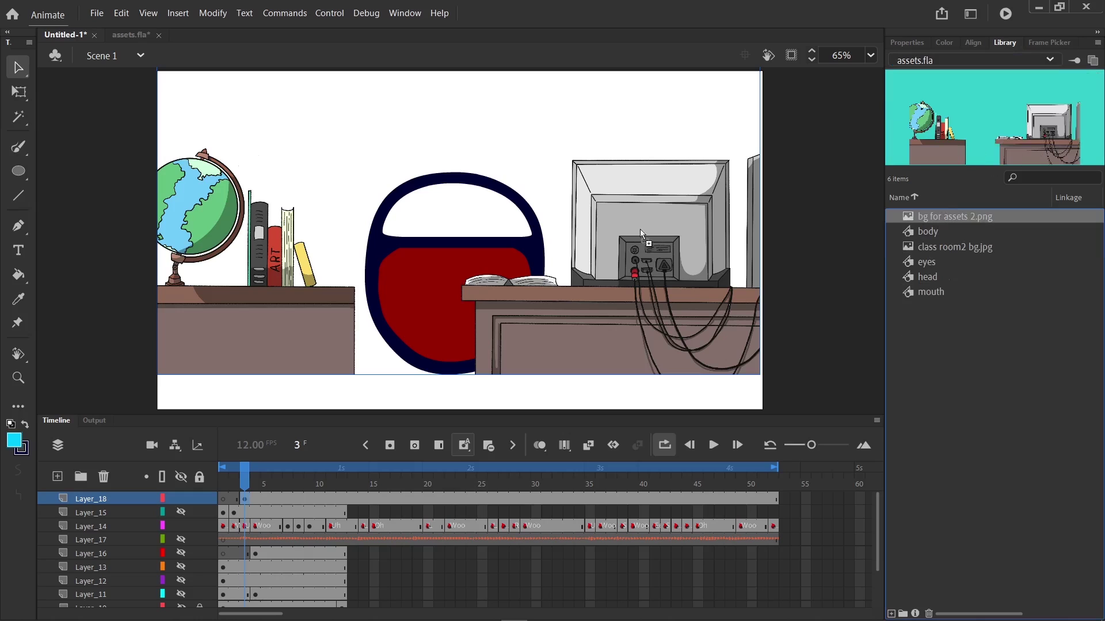
pyautogui.moveTo(640, 230); pyautogui.dragTo(496, 275)
# Scale the newly placed desk image down to about half its size with Free Transform.
pyautogui.hotkey('ctrl', '-')
pyautogui.hotkey('ctrl', '-')
pyautogui.hotkey('ctrl', '-')
pyautogui.hotkey('ctrl', '-')
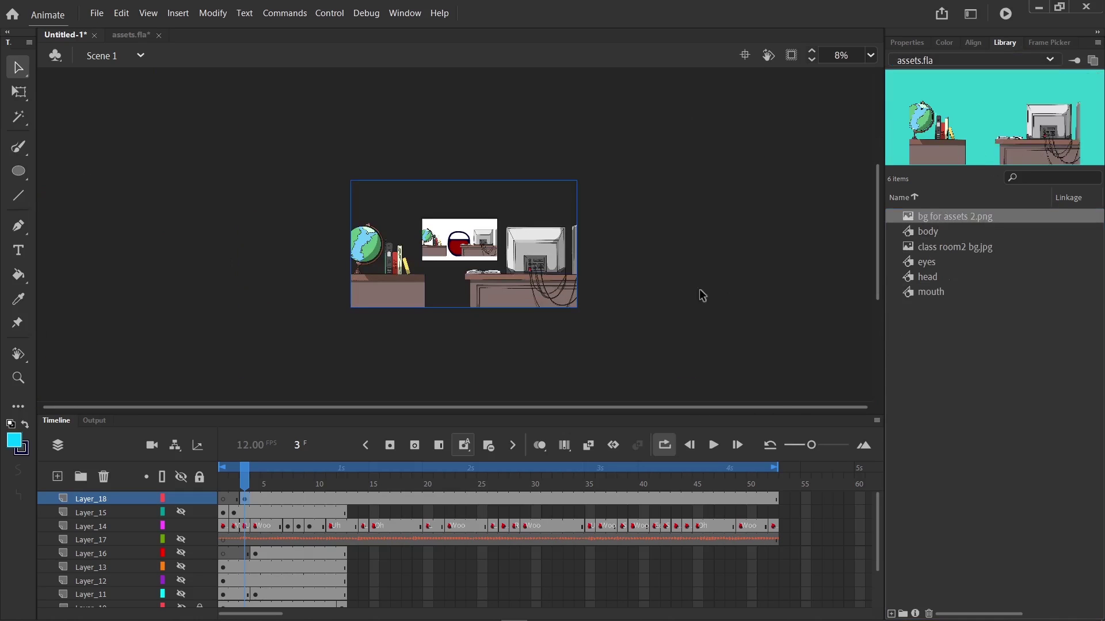
pyautogui.press('q')
pyautogui.click(563, 257)
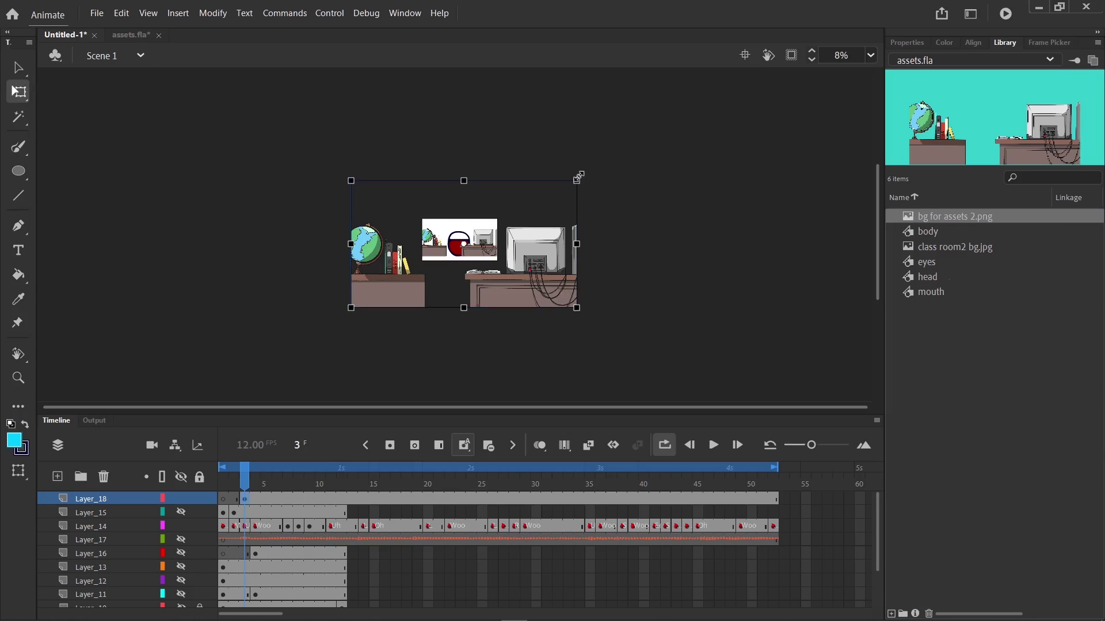
pyautogui.moveTo(578, 178); pyautogui.dragTo(518, 223)
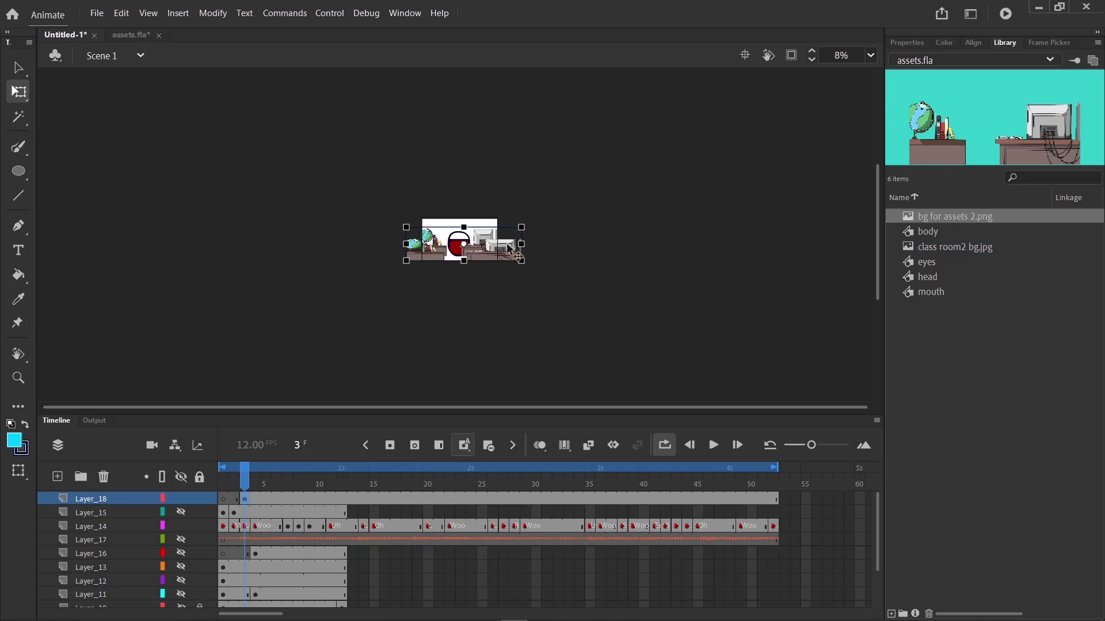
# In assets.fla, move the desk foreground image to the right of the classroom background and save the file.
pyautogui.hotkey('ctrl', '=')
pyautogui.hotkey('ctrl', '=')
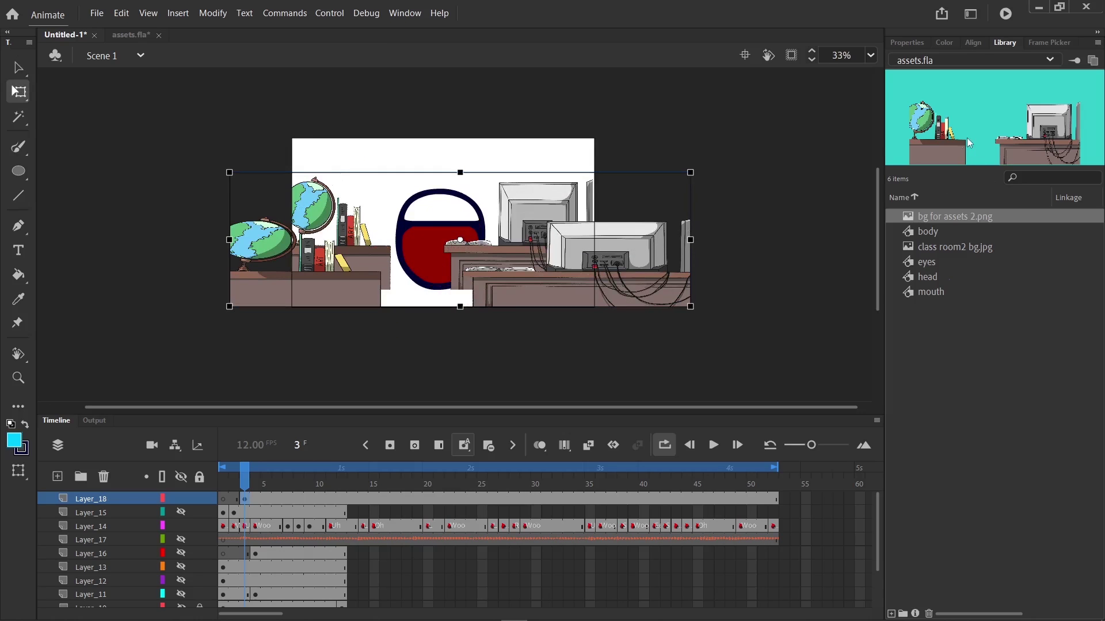
pyautogui.click(131, 35)
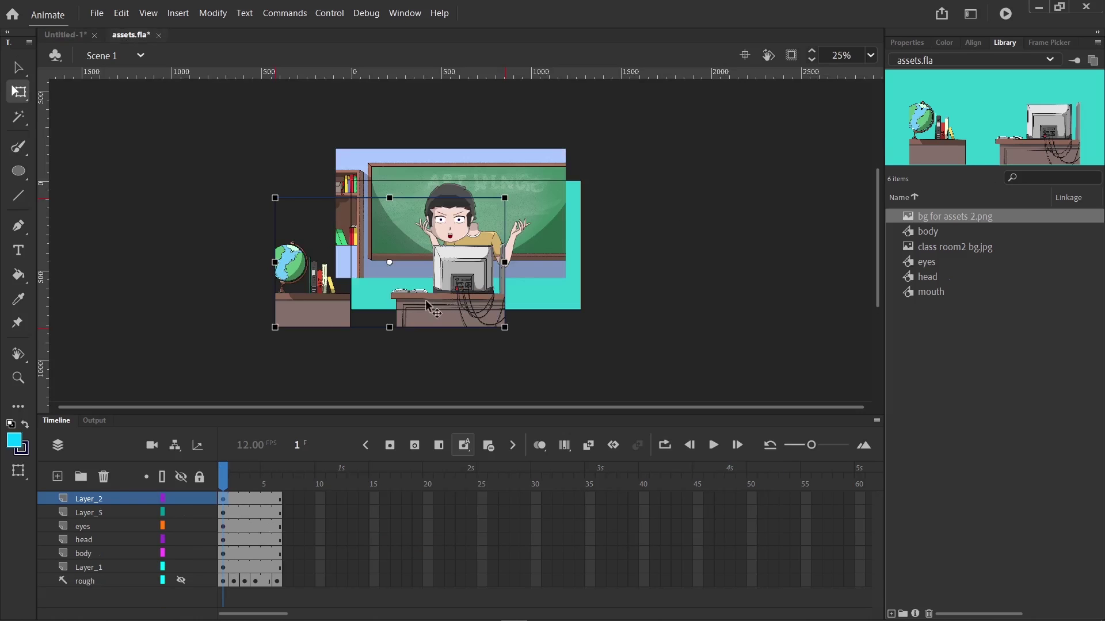
pyautogui.moveTo(429, 308); pyautogui.dragTo(727, 293)
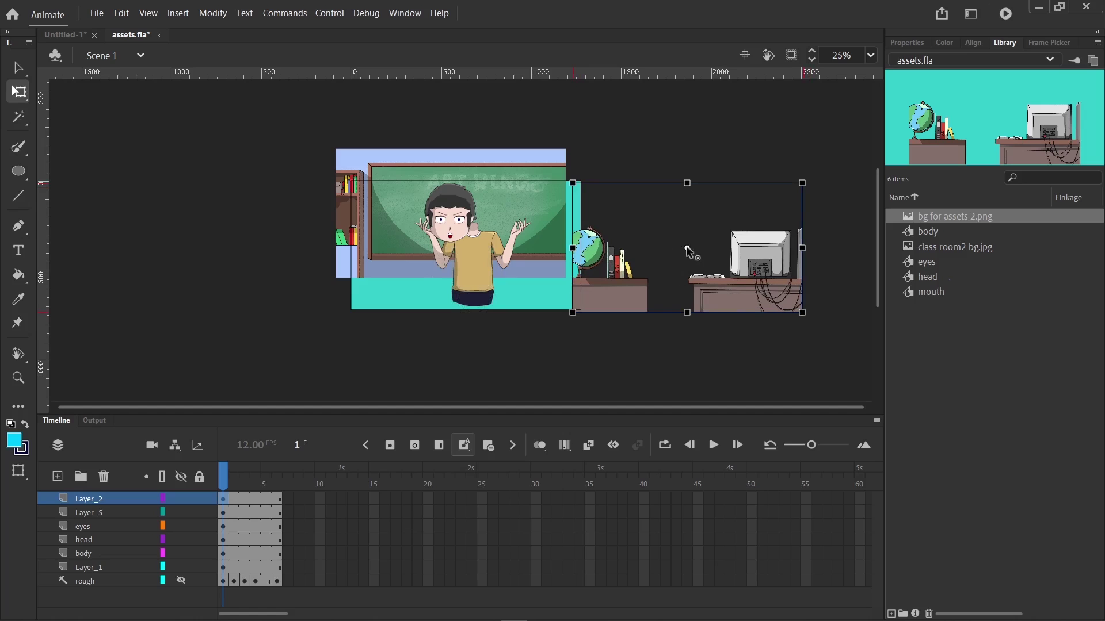
pyautogui.moveTo(688, 251); pyautogui.dragTo(654, 236)
pyautogui.hotkey('ctrl', 's')
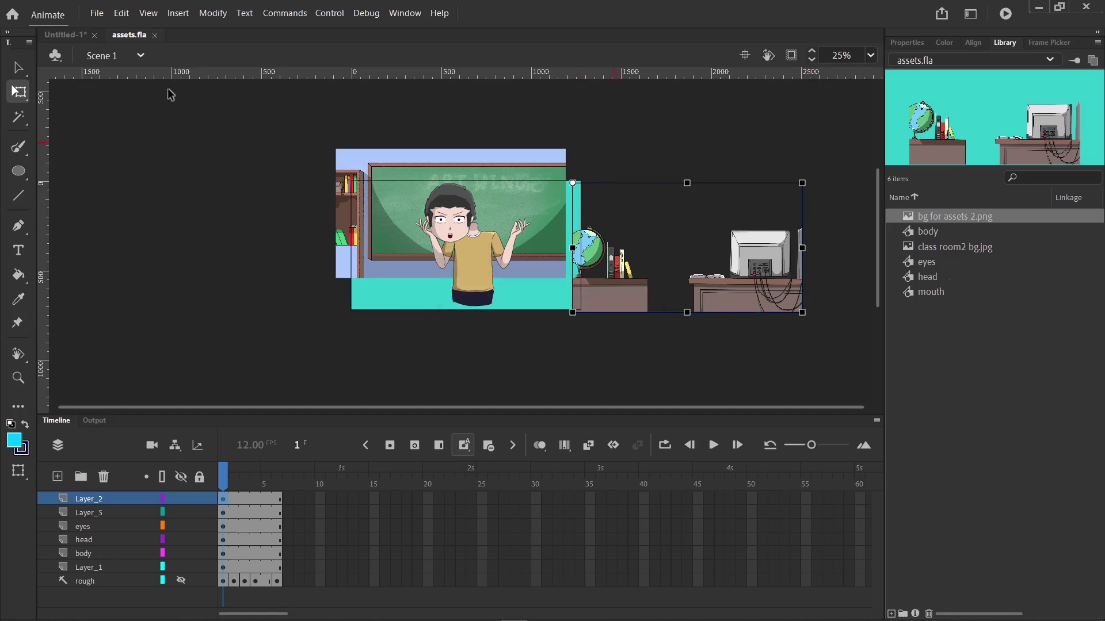
# Delete both desk foreground images from frame 3 of Layer_18 in Untitled-1.
pyautogui.click(65, 35)
pyautogui.moveTo(516, 283); pyautogui.dragTo(516, 363)
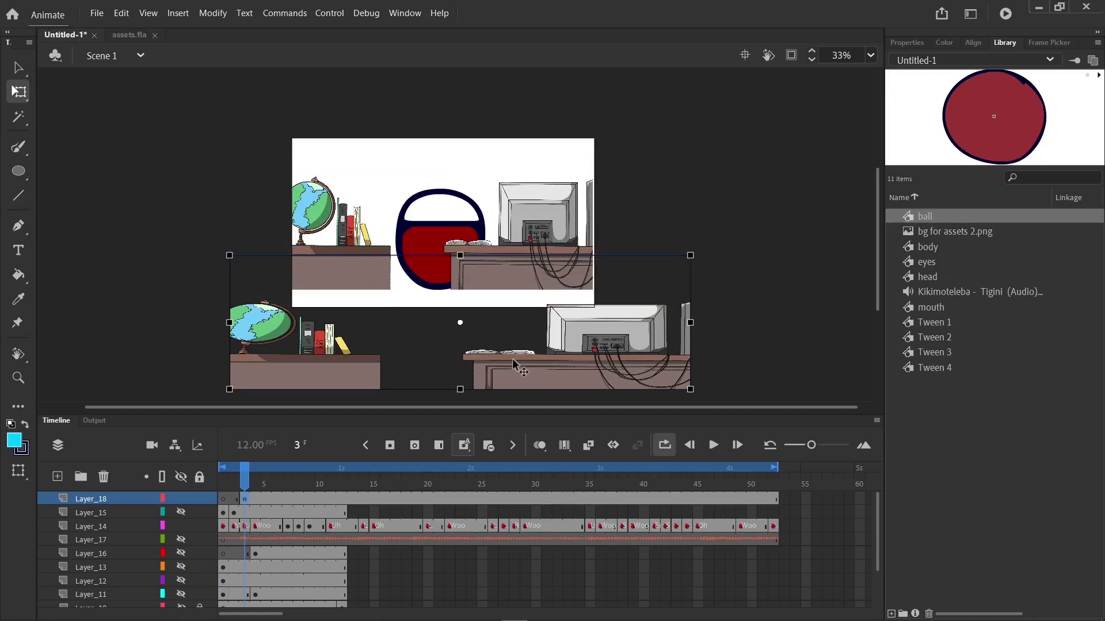
pyautogui.press('Delete')
pyautogui.click(514, 279)
pyautogui.press('Delete')
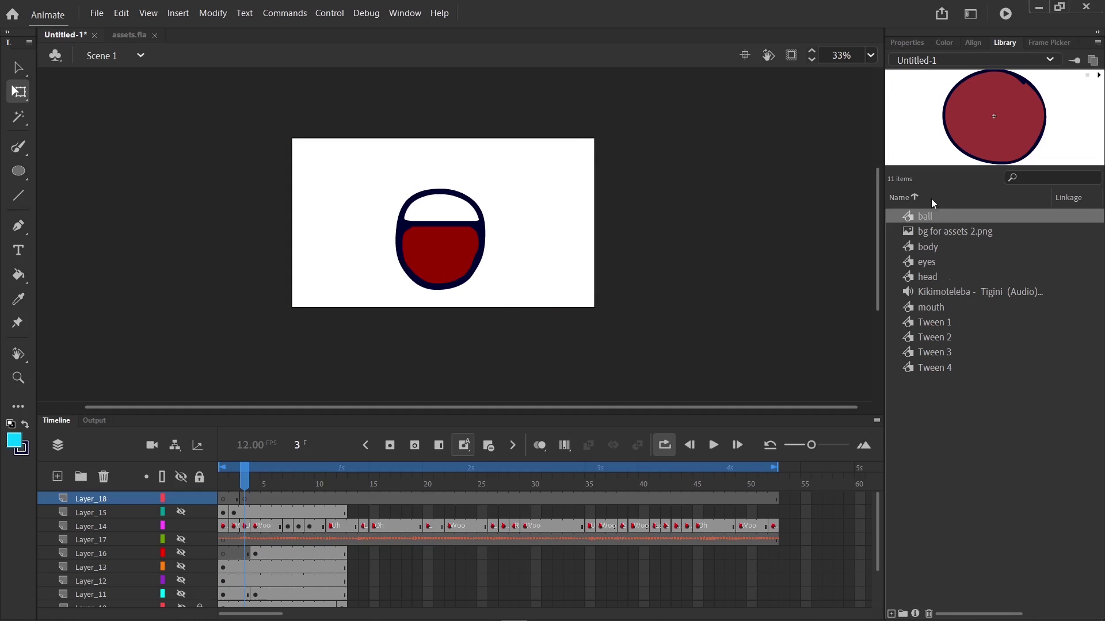
# Add class room2 bg.jpg from the assets.fla library to the stage of Untitled-1.
pyautogui.click(972, 60)
pyautogui.click(909, 99)
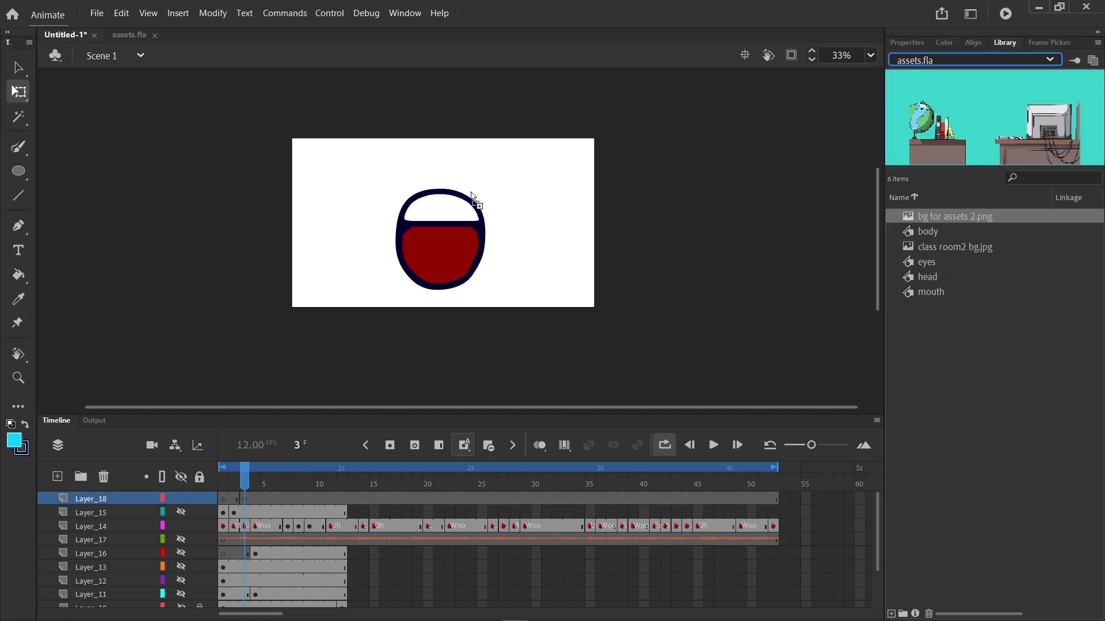
pyautogui.moveTo(422, 201); pyautogui.dragTo(537, 264)
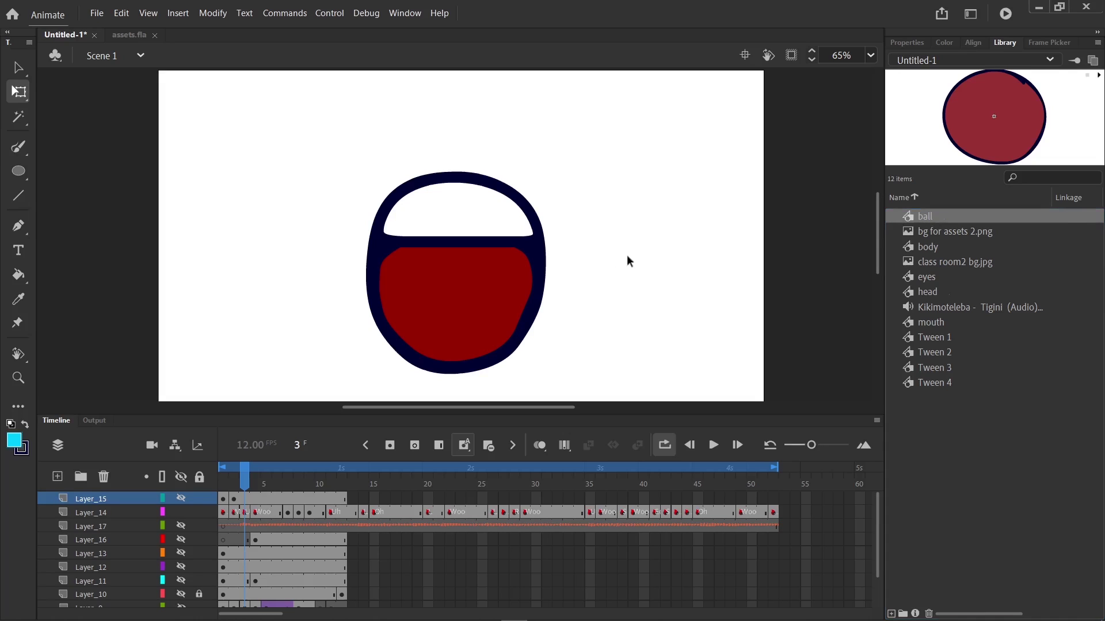
# Unhide Layer_15, move the yellow-green ball in frame 3 to the right of the mouth, and set its looping to single frame.
pyautogui.click(181, 499)
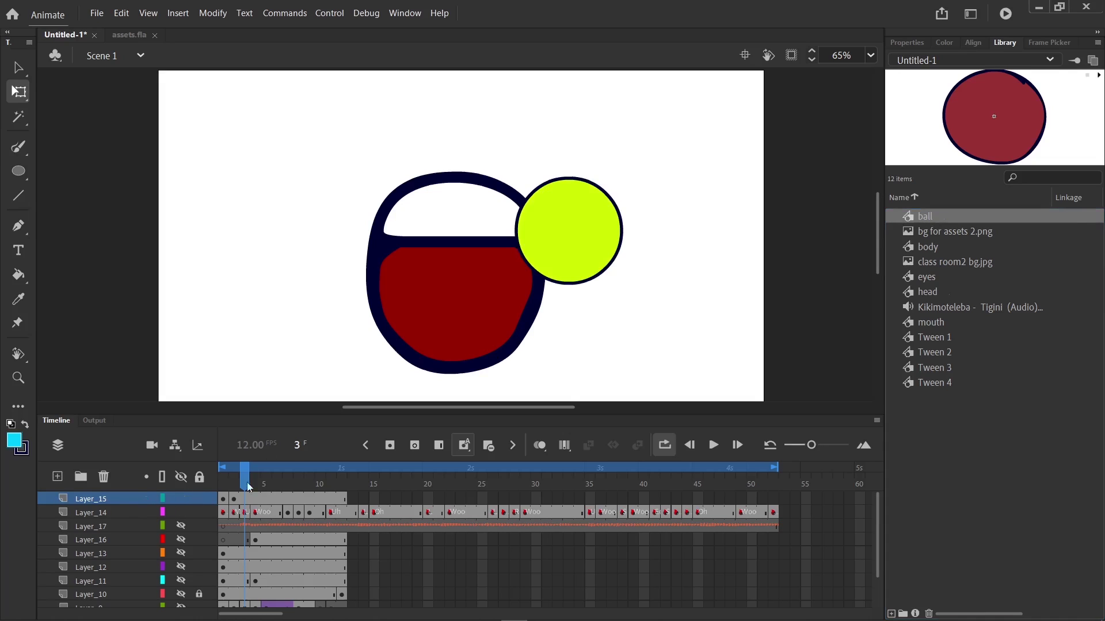
pyautogui.moveTo(574, 260)
pyautogui.mouseDown()
pyautogui.moveTo(683, 246)
pyautogui.moveTo(652, 260)
pyautogui.mouseUp()
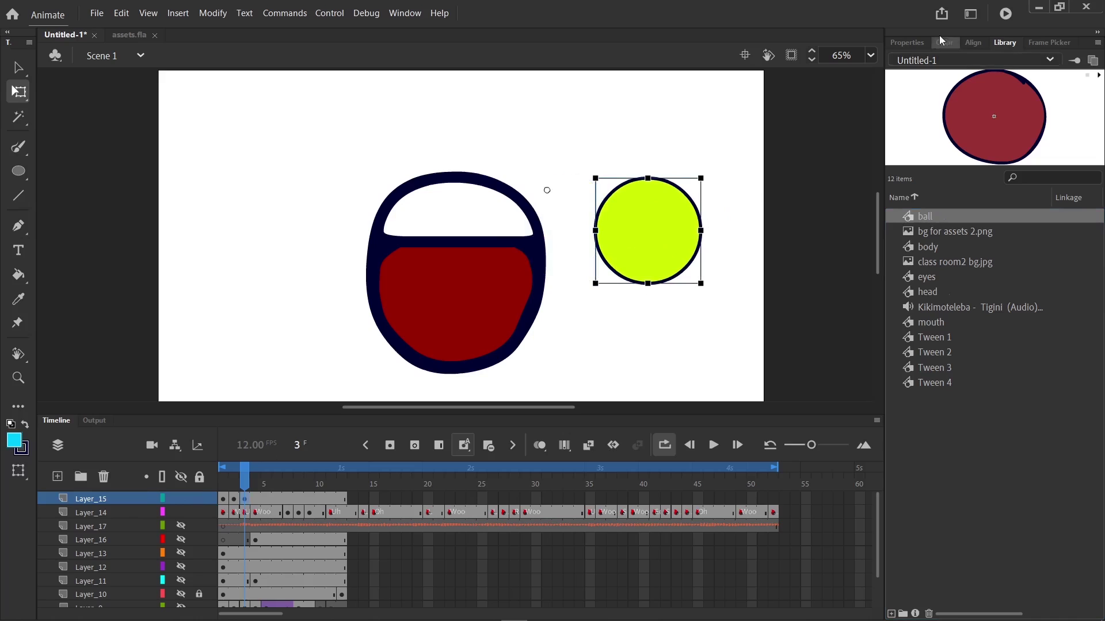
pyautogui.click(915, 43)
pyautogui.click(964, 443)
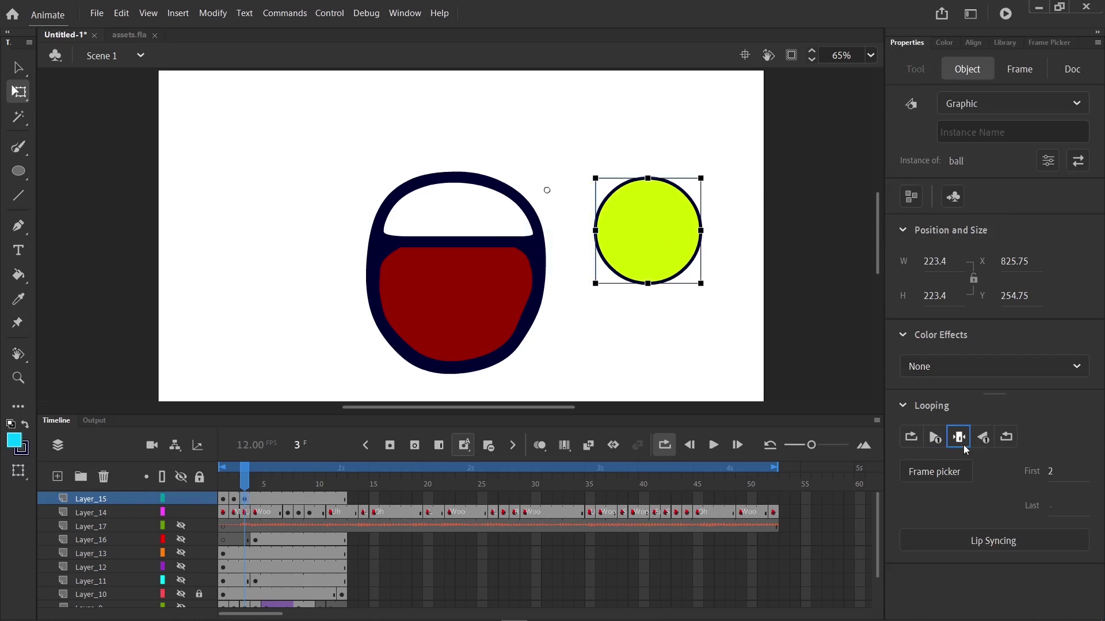
# Look inside the ball symbol from its instance on the stage and return to Scene 1.
pyautogui.click(710, 313)
pyautogui.click(644, 236)
pyautogui.click(1002, 43)
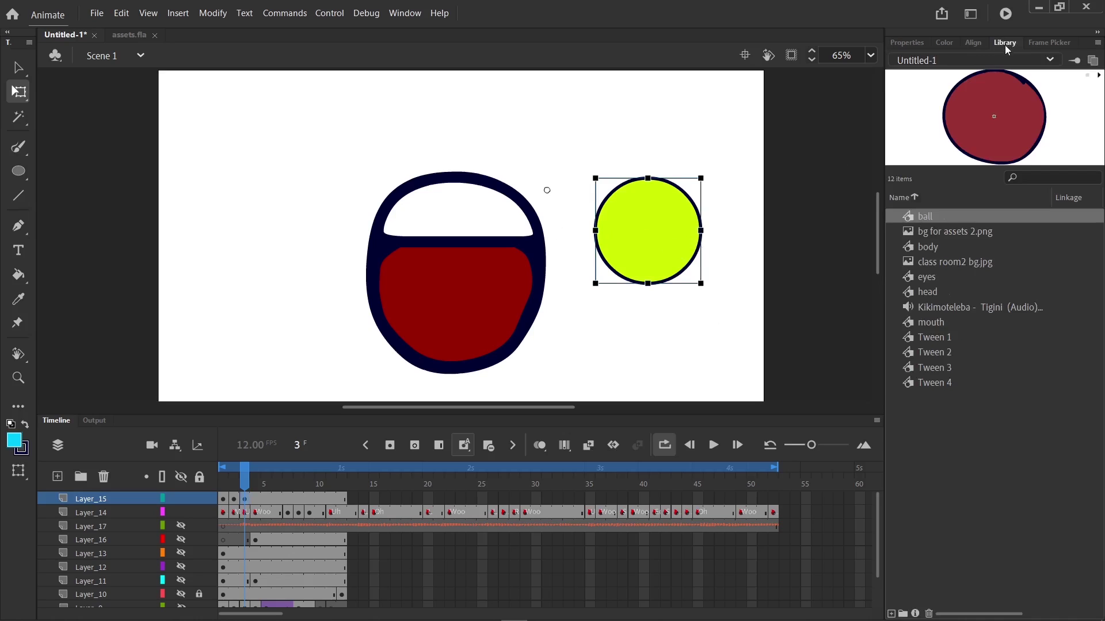
pyautogui.doubleClick(674, 236)
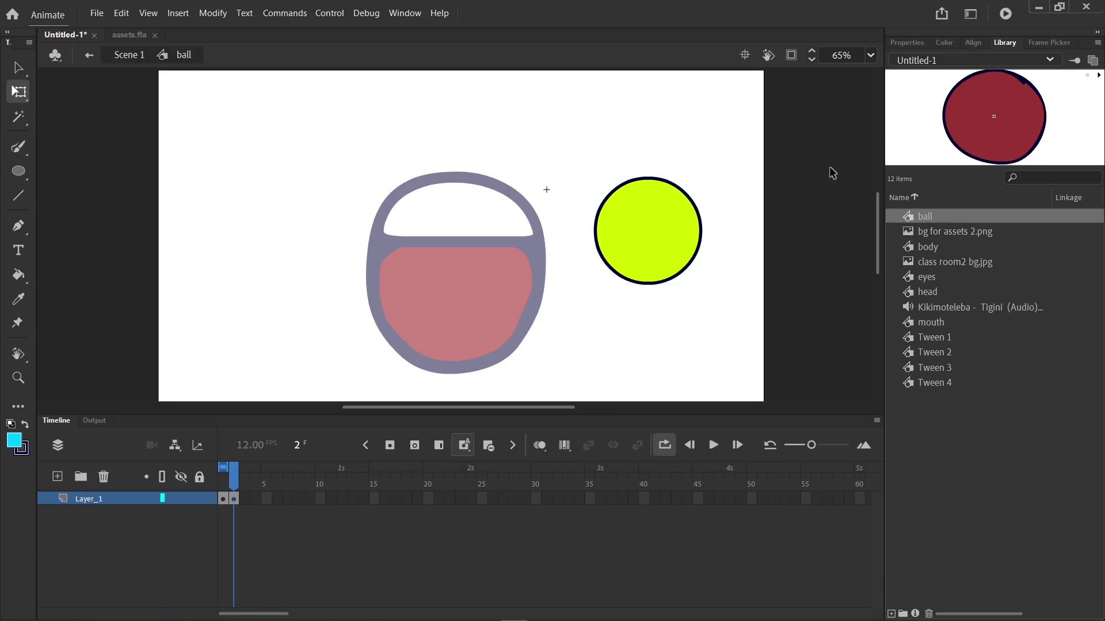
pyautogui.doubleClick(805, 173)
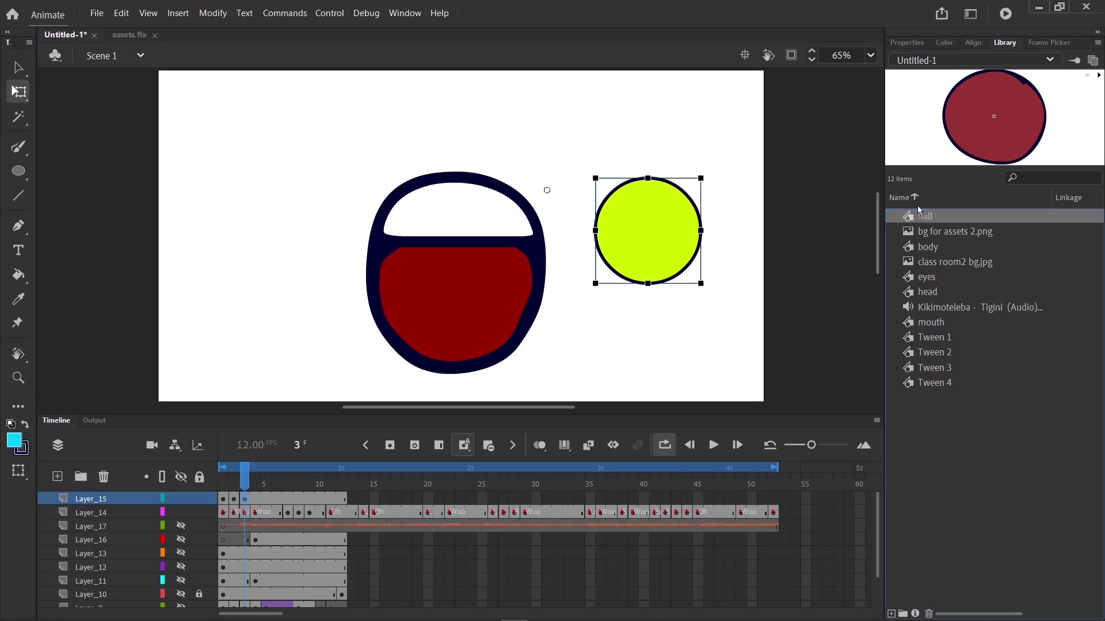
# Place a second ball instance left of the mouth, then switch the yellow-green ball to frame 1 with the Frame Picker and move it right.
pyautogui.moveTo(944, 224); pyautogui.dragTo(282, 304)
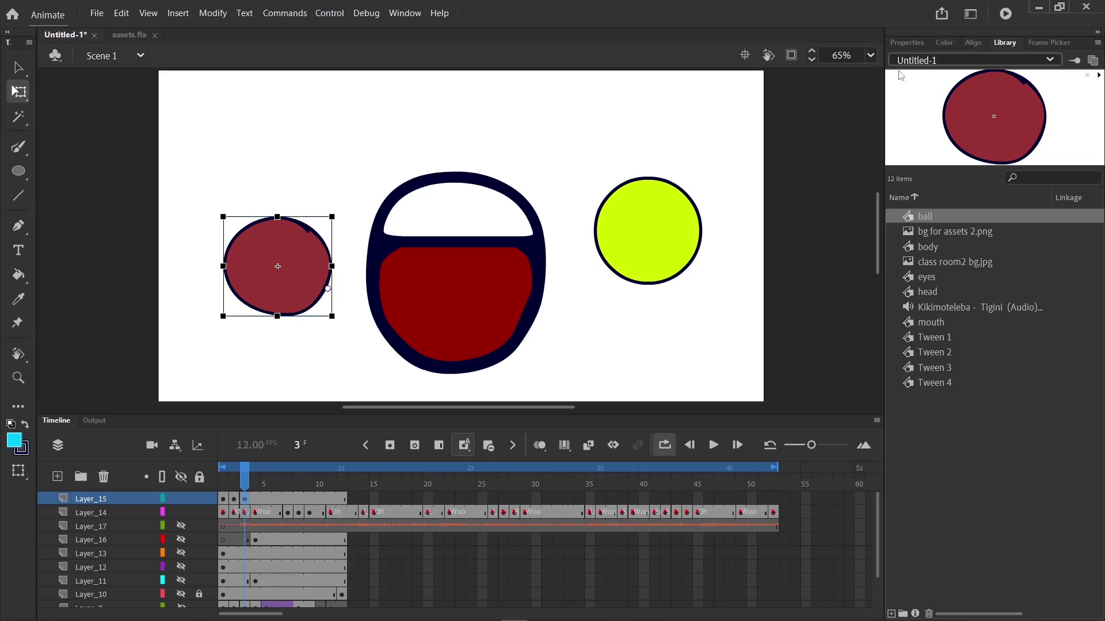
pyautogui.click(647, 225)
pyautogui.click(1047, 40)
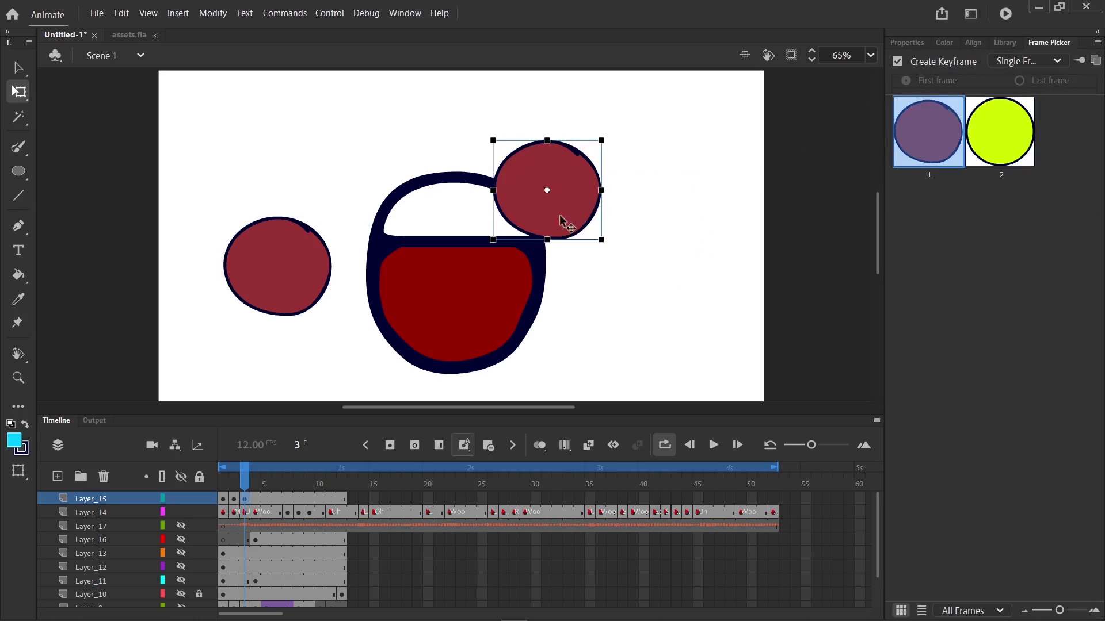
pyautogui.moveTo(579, 208); pyautogui.dragTo(657, 216)
# Edit the ball symbol by filling frame 1 with blue using the Paint Bucket, and return to Scene 1.
pyautogui.click(281, 286)
pyautogui.doubleClick(659, 207)
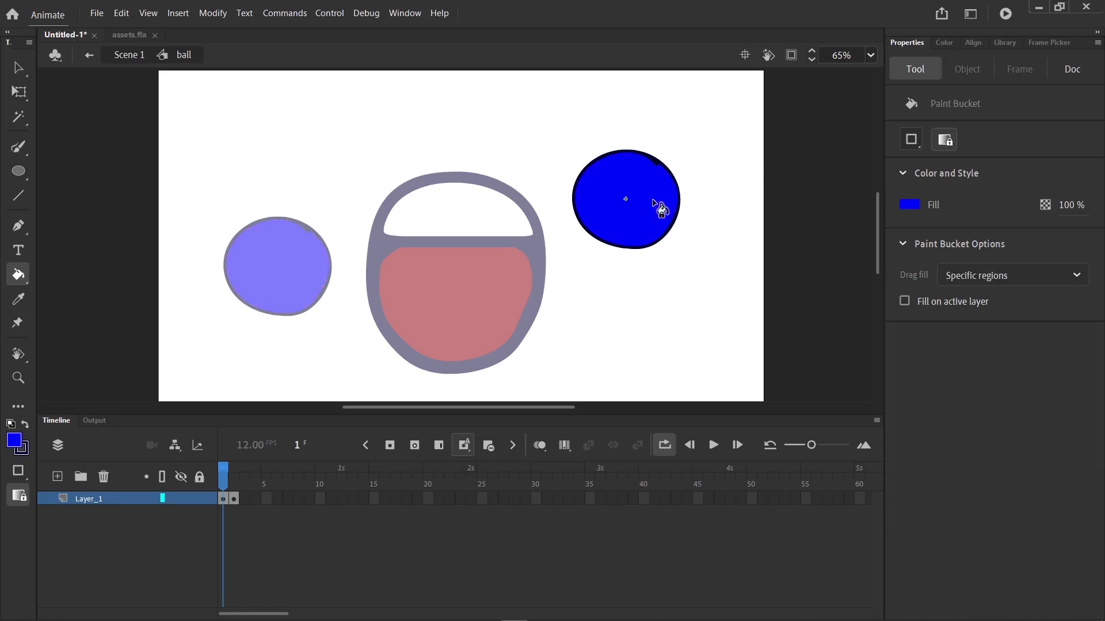
pyautogui.press('v')
pyautogui.doubleClick(718, 212)
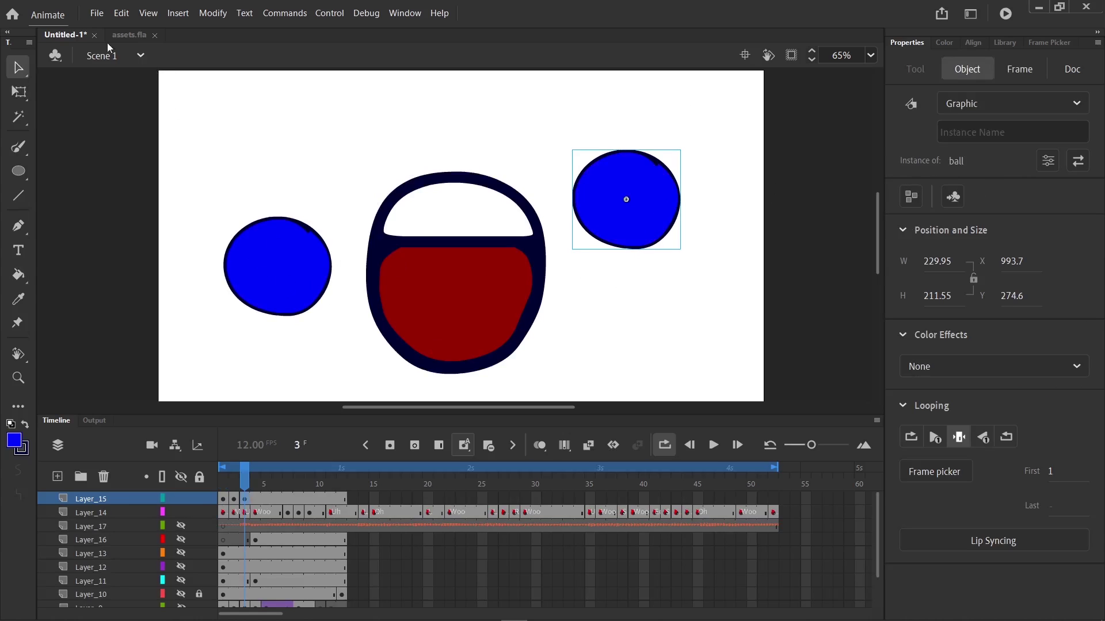
# Move the ball right of the mouth slightly down and the ball left of the mouth slightly left.
pyautogui.click(127, 39)
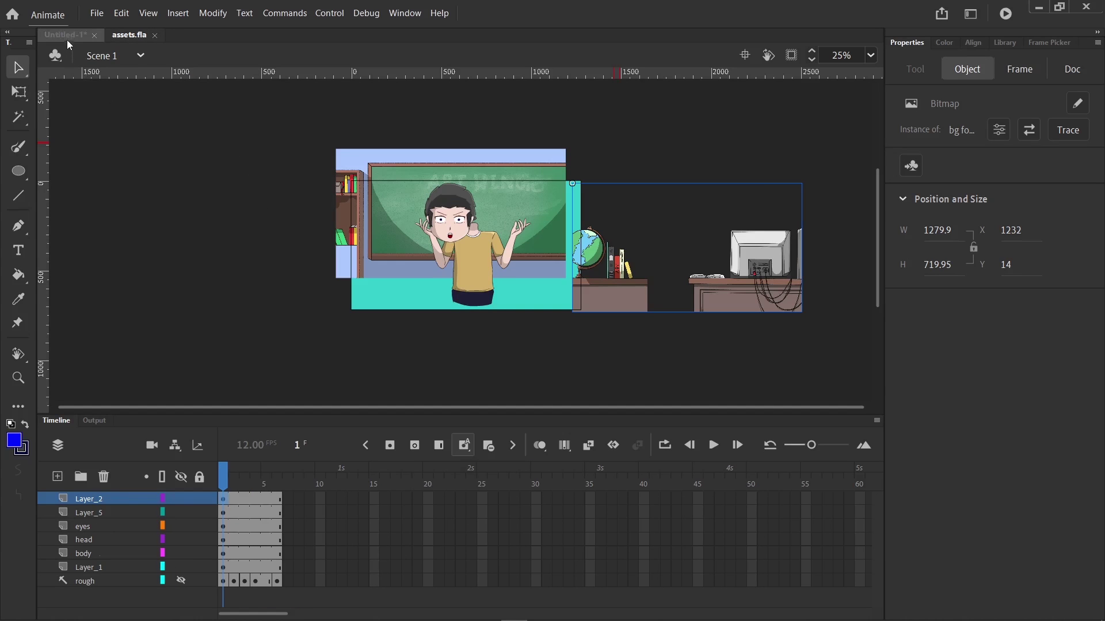
pyautogui.click(67, 36)
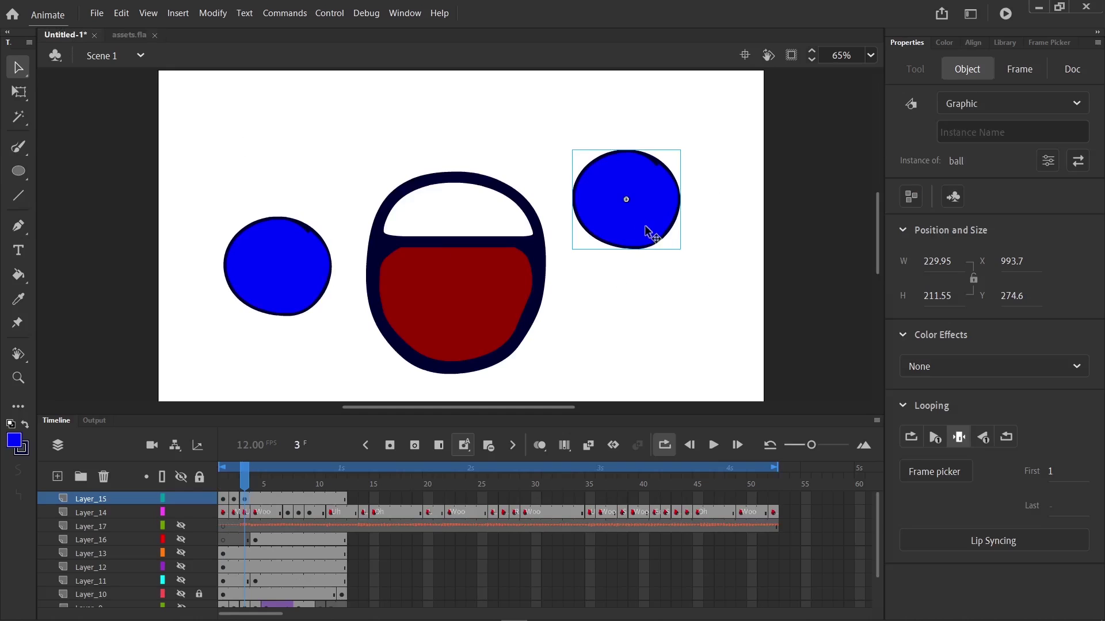
pyautogui.moveTo(649, 230)
pyautogui.mouseDown()
pyautogui.moveTo(673, 288)
pyautogui.moveTo(648, 249)
pyautogui.mouseUp()
pyautogui.moveTo(290, 294); pyautogui.dragTo(280, 293)
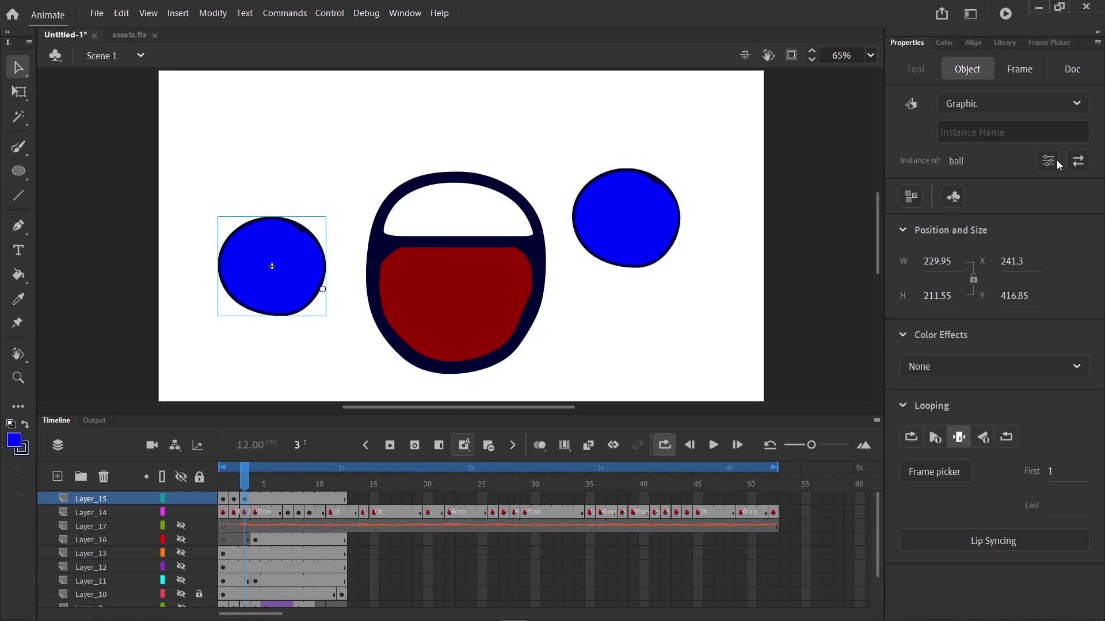
# Duplicate the ball symbol in the library as a graphic symbol named ball 2.
pyautogui.click(1004, 43)
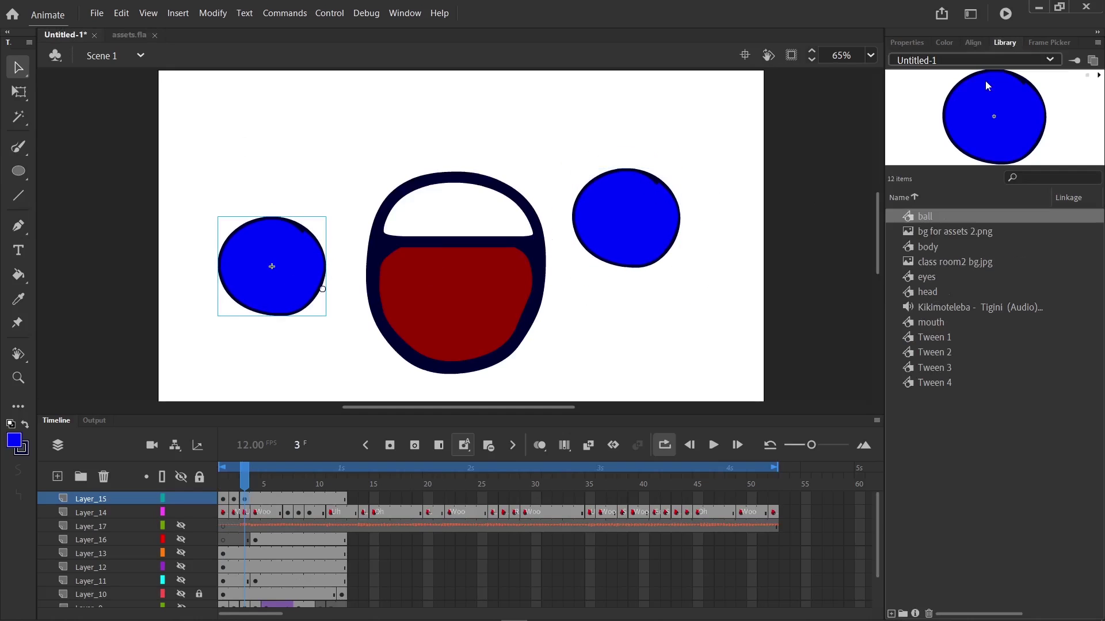
pyautogui.rightClick(947, 217)
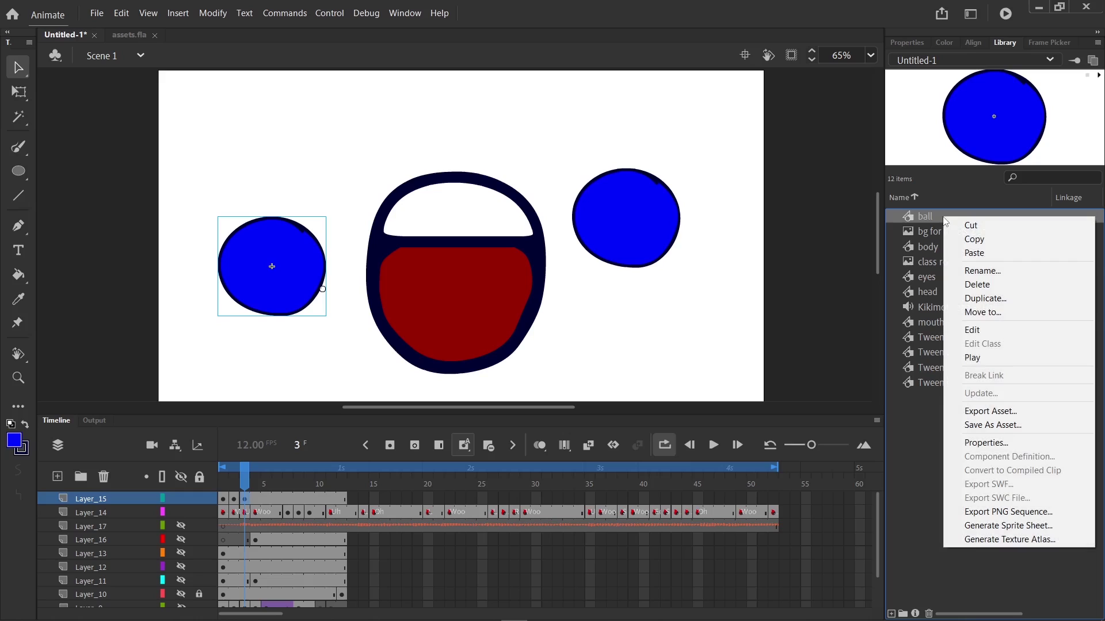
pyautogui.click(1005, 300)
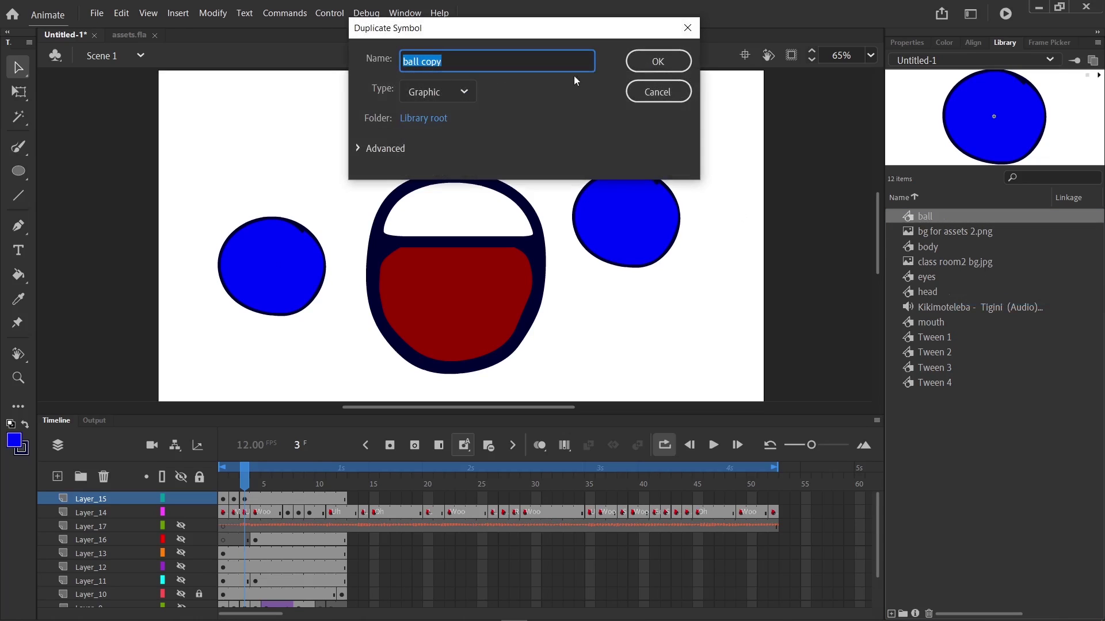
pyautogui.doubleClick(428, 64)
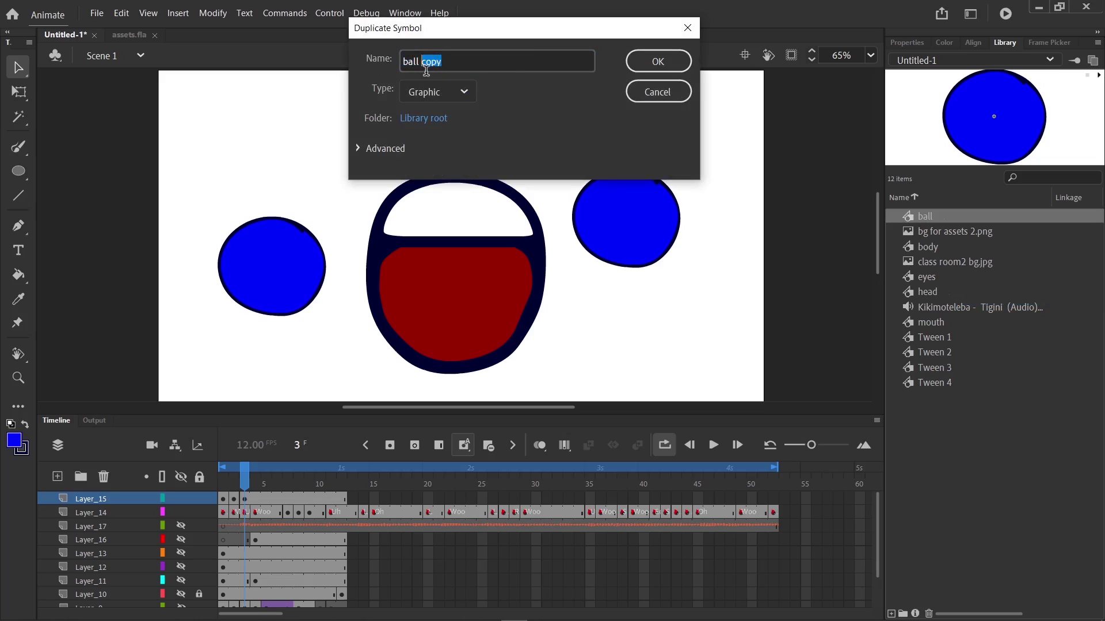
pyautogui.write('2')
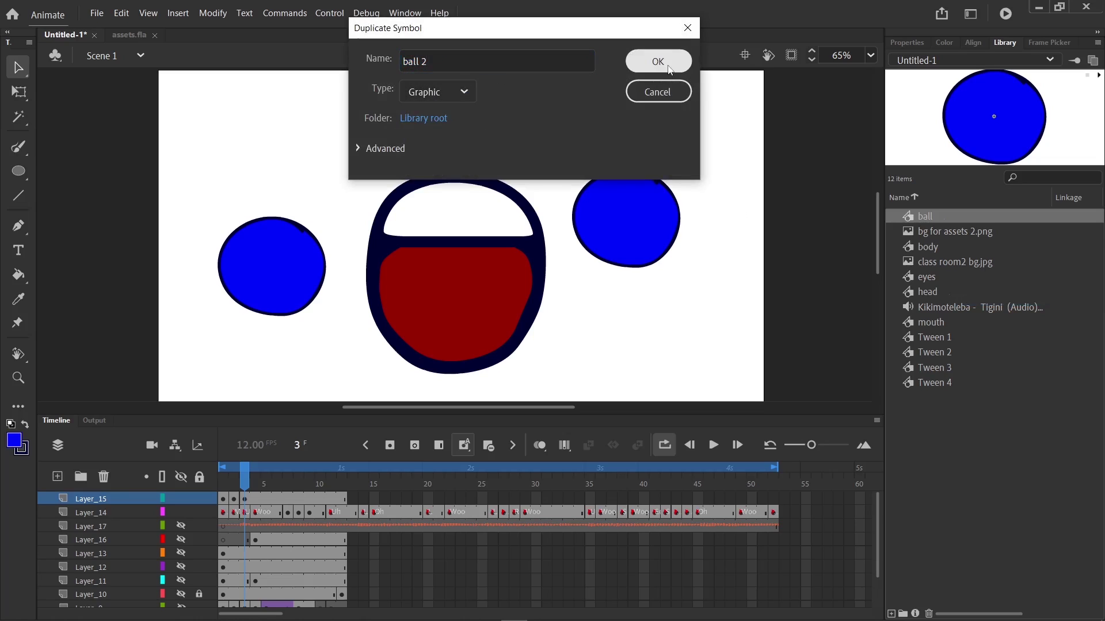
pyautogui.click(658, 62)
# Place ball 2 above the right blue ball and fill it dark red inside its symbol, then return to Scene 1.
pyautogui.moveTo(978, 233); pyautogui.dragTo(578, 128)
pyautogui.doubleClick(613, 160)
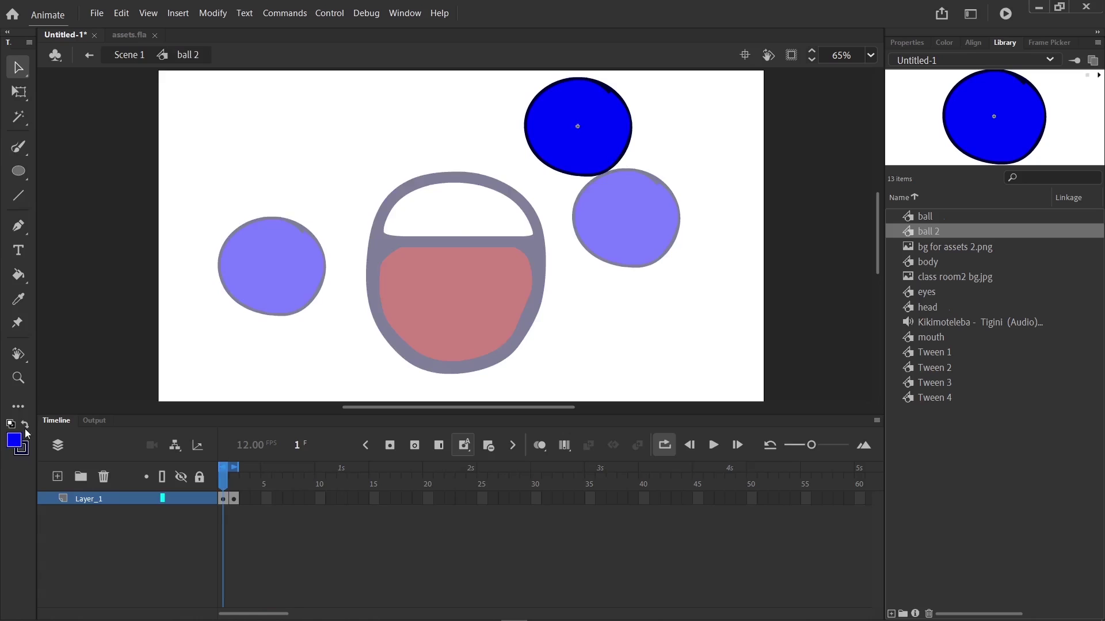
pyautogui.click(14, 440)
pyautogui.click(98, 354)
pyautogui.press('k')
pyautogui.click(584, 164)
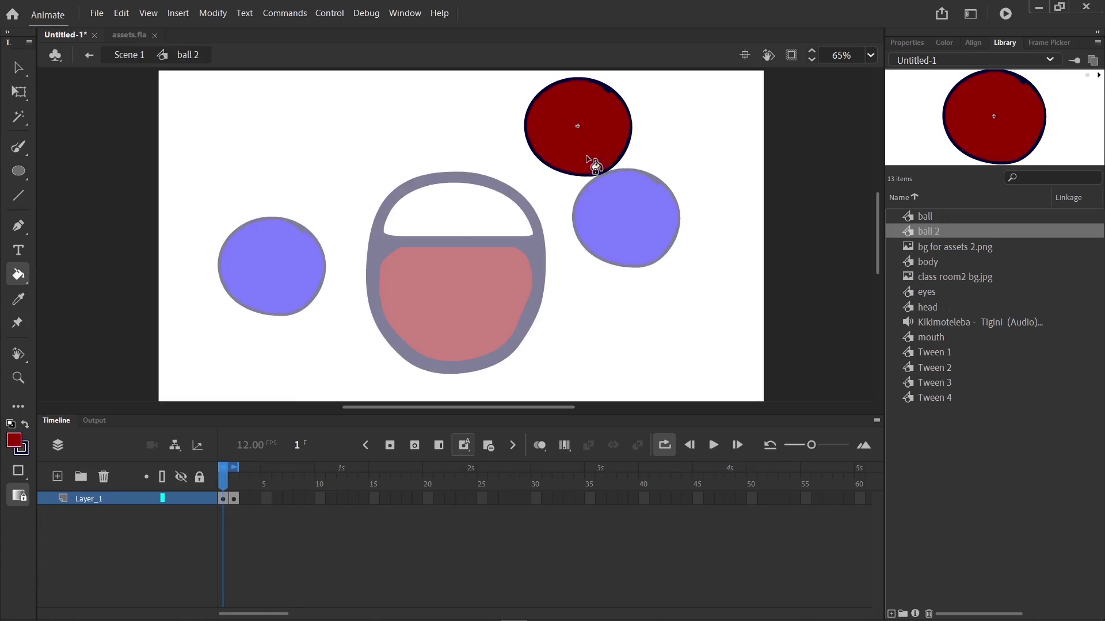
pyautogui.press('v')
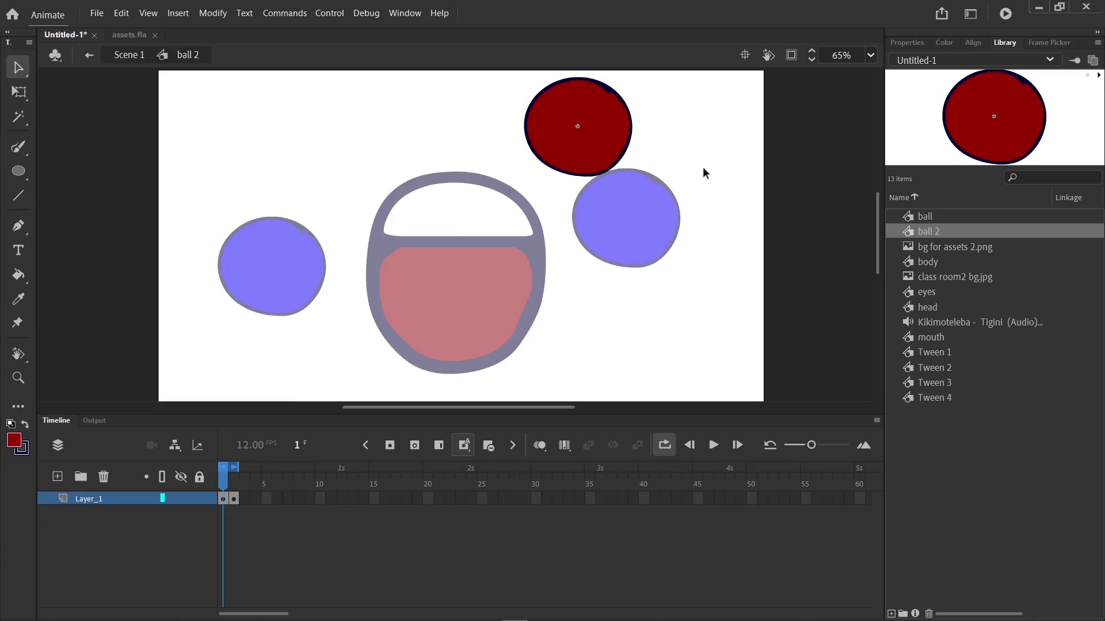
pyautogui.doubleClick(702, 169)
# Compare the library previews of the ball and ball 2 symbols.
pyautogui.click(956, 217)
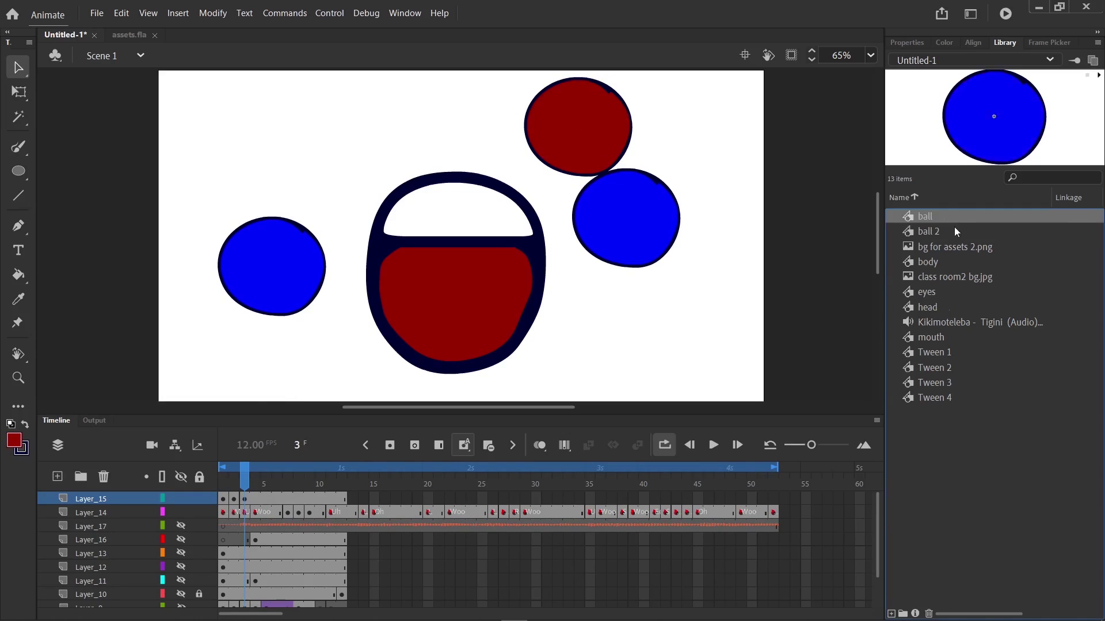
pyautogui.click(957, 230)
pyautogui.click(957, 217)
pyautogui.click(958, 230)
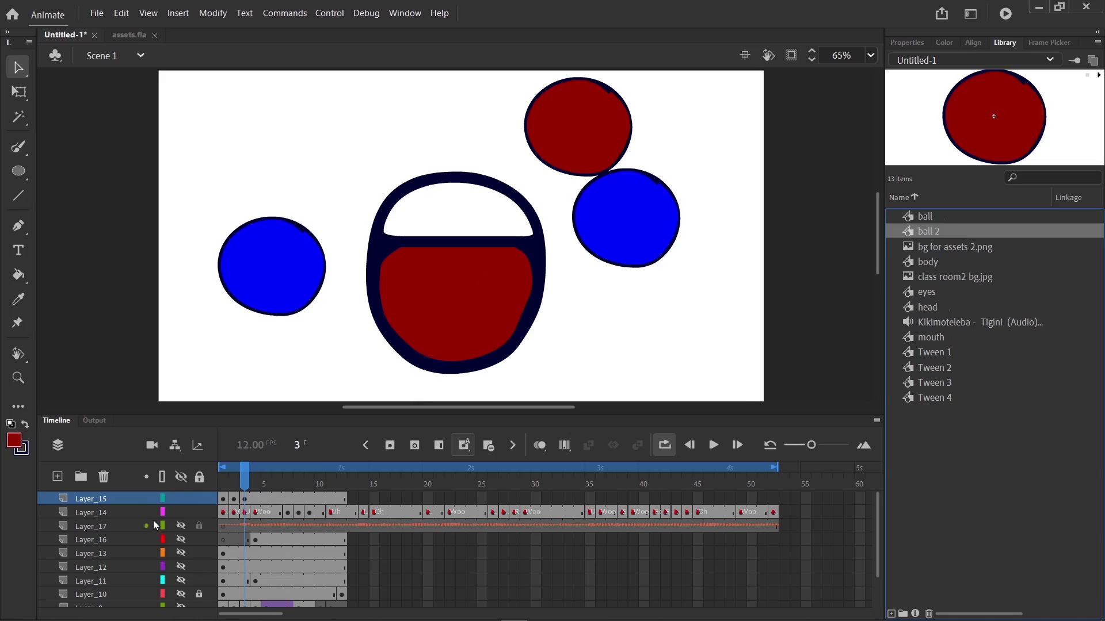
# Add a new layer and draw a long, thin dark red rectangle with a size 7 stroke across the full stage width in frame 1.
pyautogui.click(57, 477)
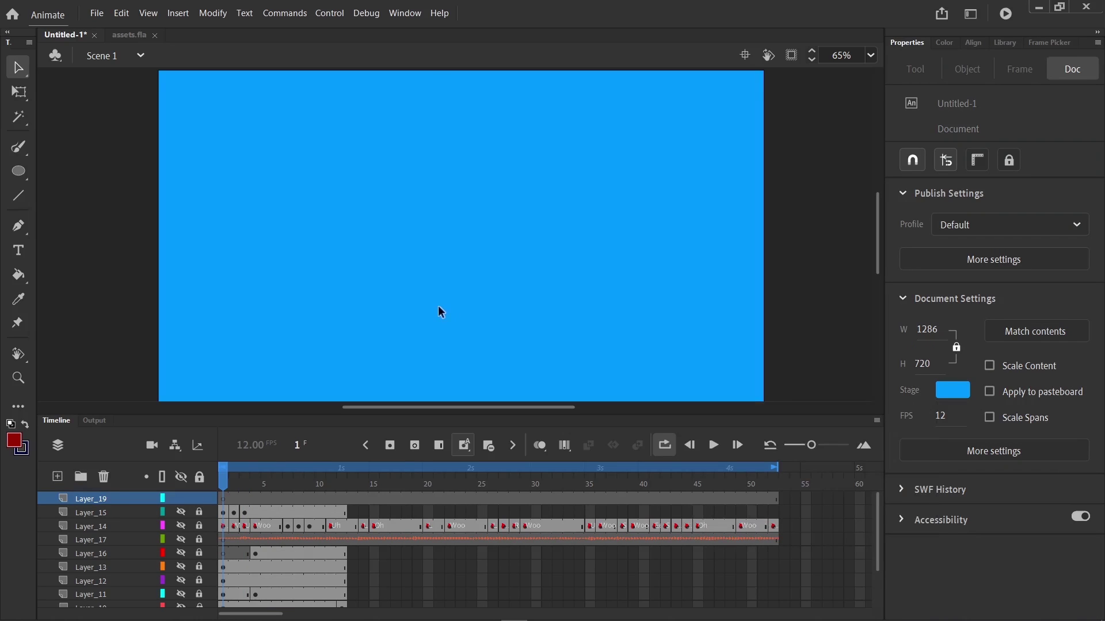
pyautogui.press('r')
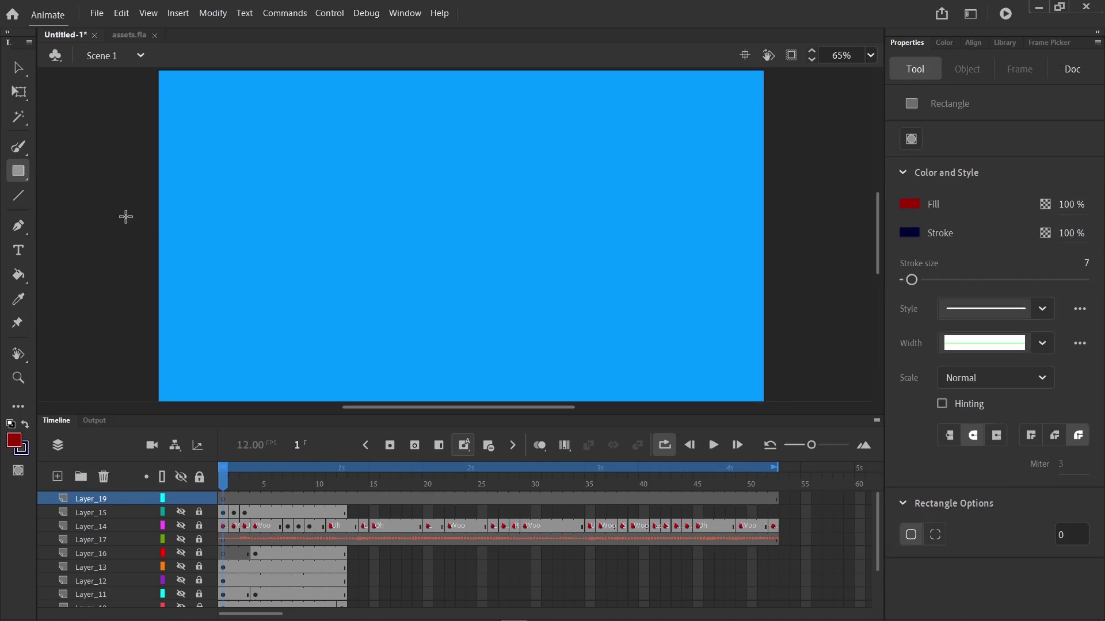
pyautogui.moveTo(121, 215)
pyautogui.mouseDown()
pyautogui.moveTo(812, 256)
pyautogui.moveTo(804, 248)
pyautogui.mouseUp()
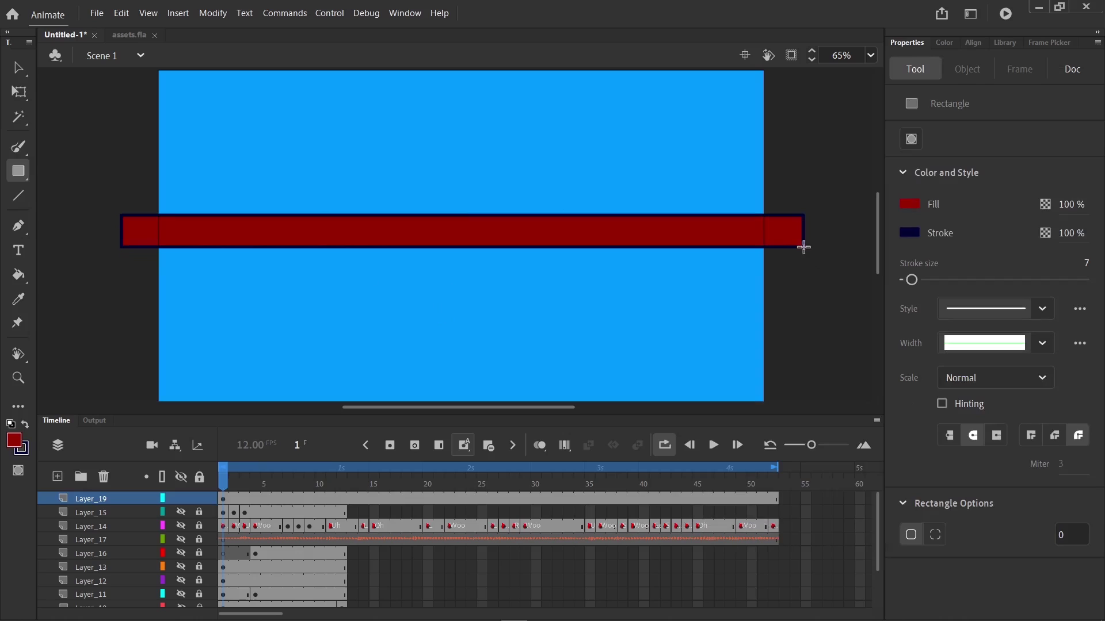
# Draw a bright green rectangle covering the stage below the dark red bar, and add a new layer above it.
pyautogui.click(13, 443)
pyautogui.click(132, 296)
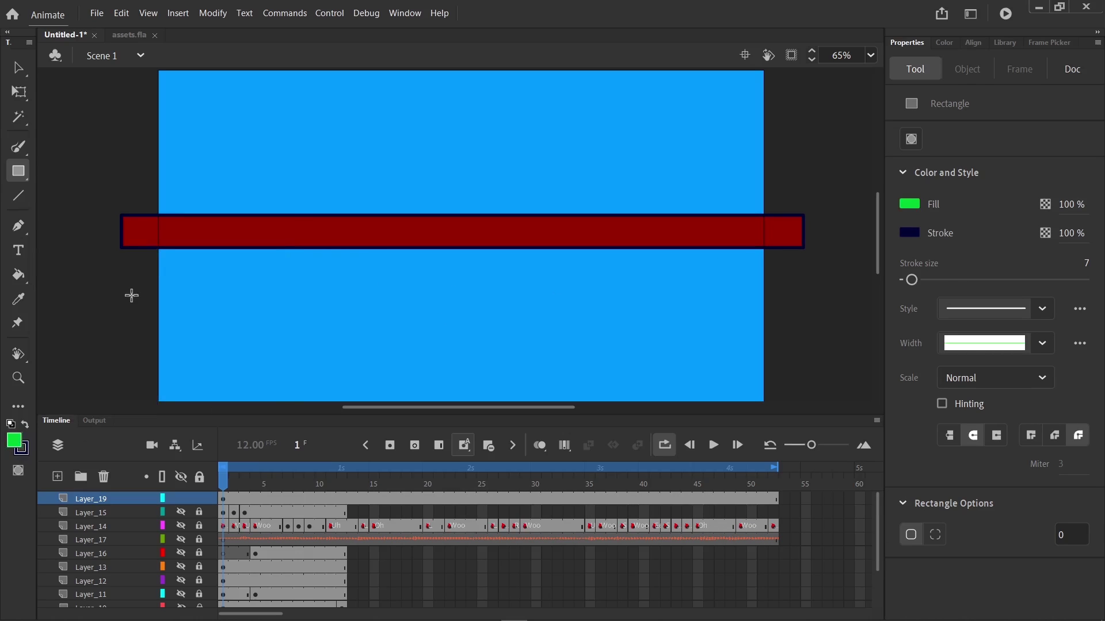
pyautogui.moveTo(146, 249)
pyautogui.mouseDown()
pyautogui.moveTo(302, 375)
pyautogui.moveTo(723, 490)
pyautogui.moveTo(791, 484)
pyautogui.mouseUp()
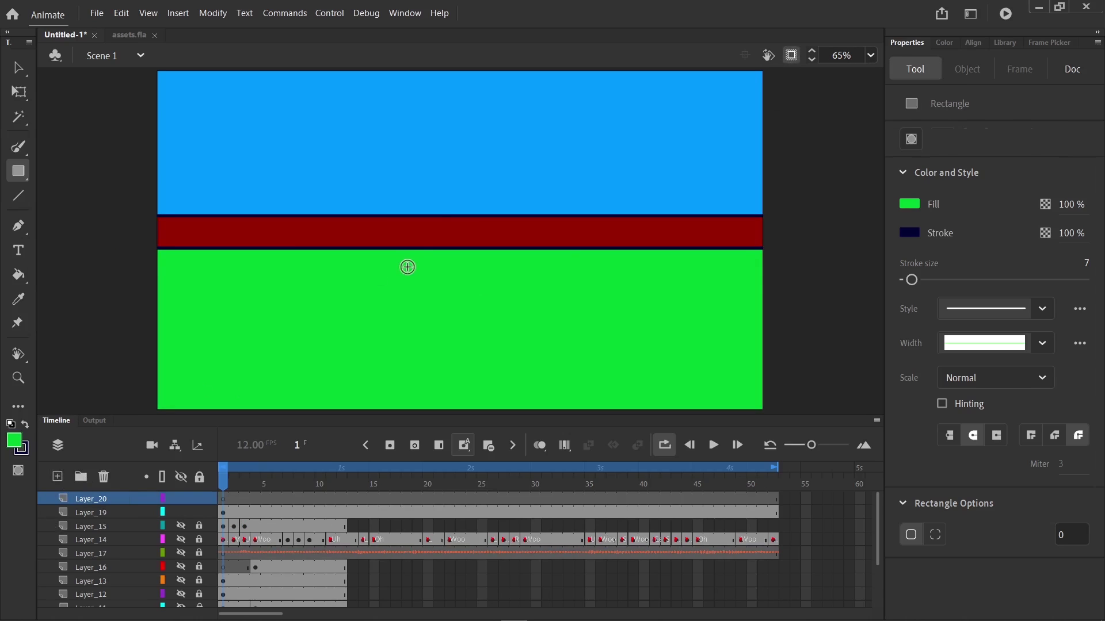
# Set the Classic Brush to size 200 with pressure and tilt turned off.
pyautogui.press('b')
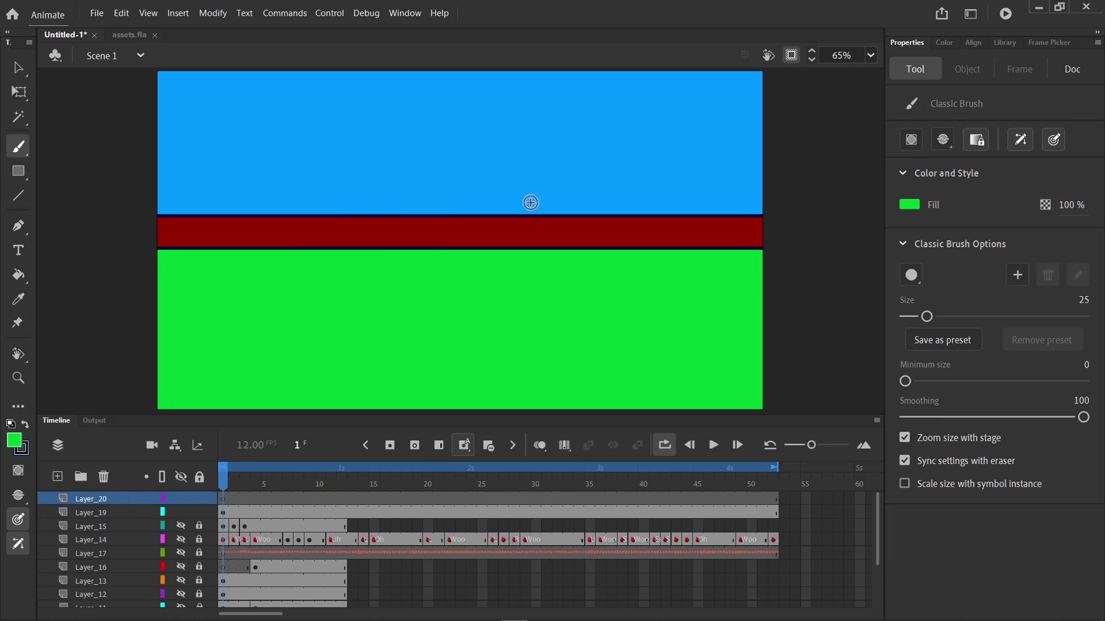
pyautogui.click(1053, 140)
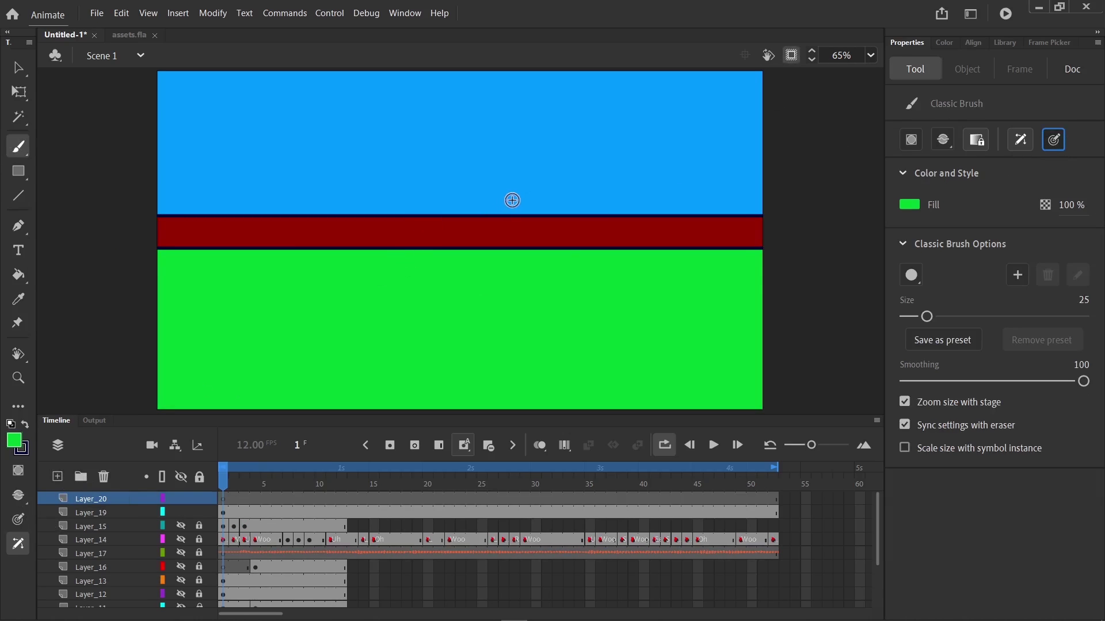
pyautogui.click(1020, 140)
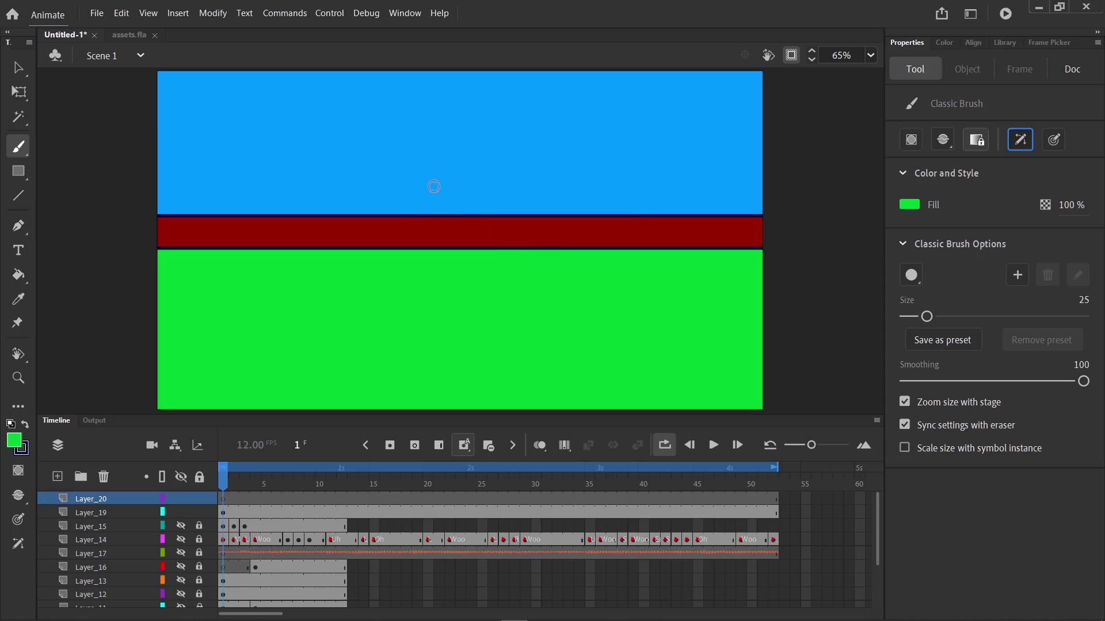
pyautogui.press(']')
pyautogui.press(']')
pyautogui.press(']')
pyautogui.press(']')
pyautogui.press(']')
pyautogui.press(']')
pyautogui.press(']')
pyautogui.press(']')
pyautogui.press(']')
pyautogui.press(']')
pyautogui.press(']')
pyautogui.press(']')
pyautogui.press(']')
pyautogui.press(']')
pyautogui.press(']')
pyautogui.press(']')
pyautogui.press(']')
pyautogui.press(']')
pyautogui.press(']')
pyautogui.press(']')
pyautogui.moveTo(1007, 317); pyautogui.dragTo(1103, 321)
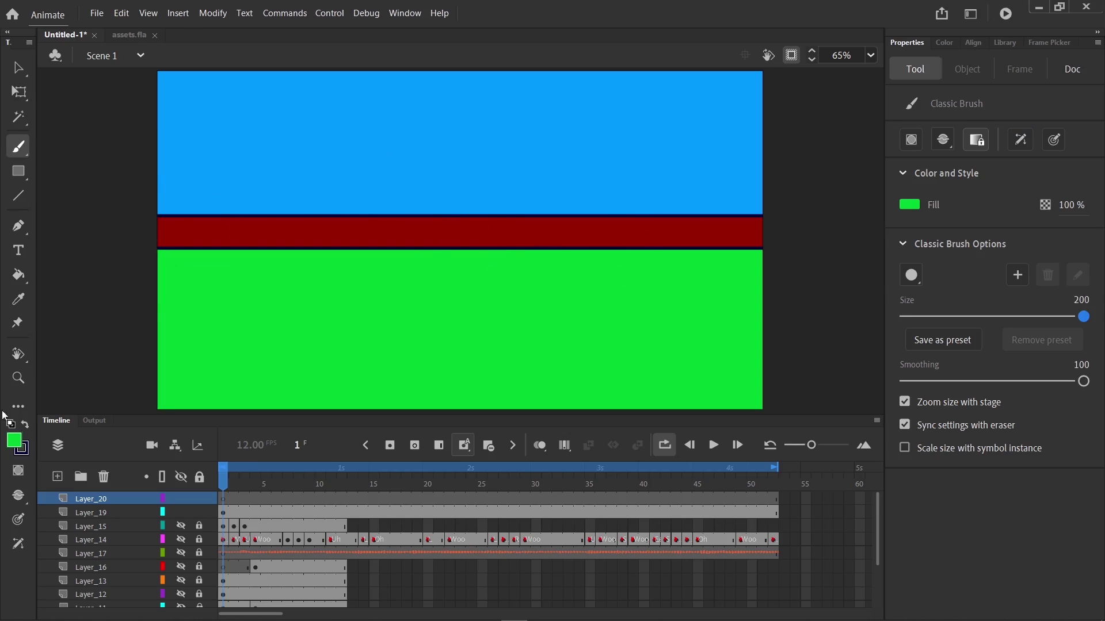
# Paint broad white brush strokes on Layer_20 over the upper part of the stage and part of the dark red bar.
pyautogui.click(12, 439)
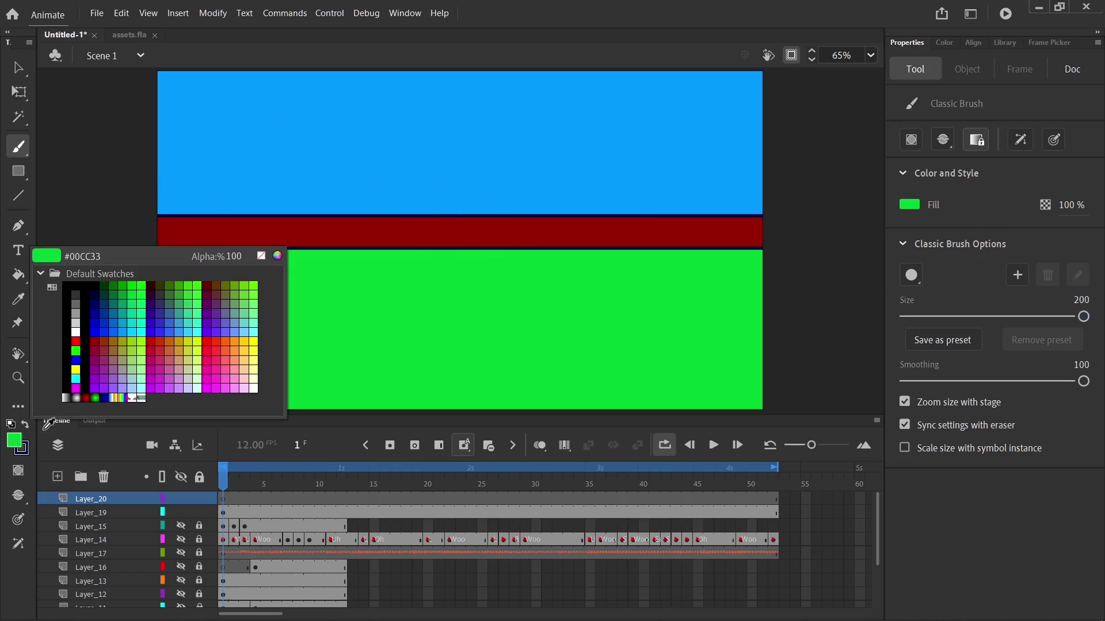
pyautogui.click(74, 334)
pyautogui.moveTo(158, 80); pyautogui.dragTo(828, 101)
pyautogui.moveTo(464, 201)
pyautogui.mouseDown()
pyautogui.moveTo(395, 180)
pyautogui.moveTo(714, 167)
pyautogui.mouseUp()
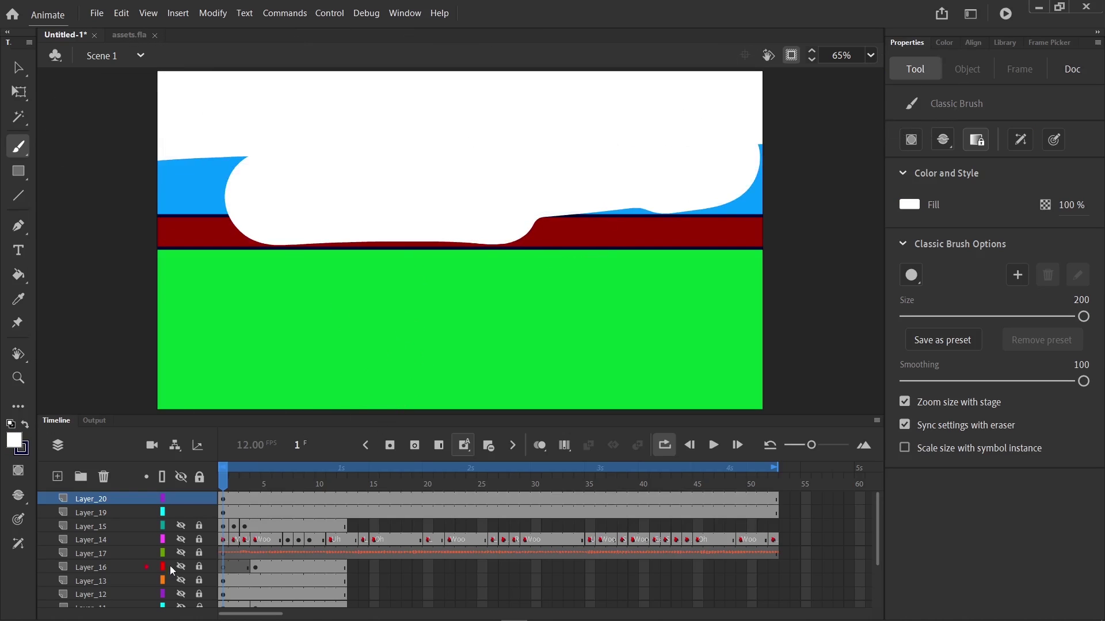
# Apply an Alpha color effect of 42% to the frame of Layer_20.
pyautogui.click(116, 500)
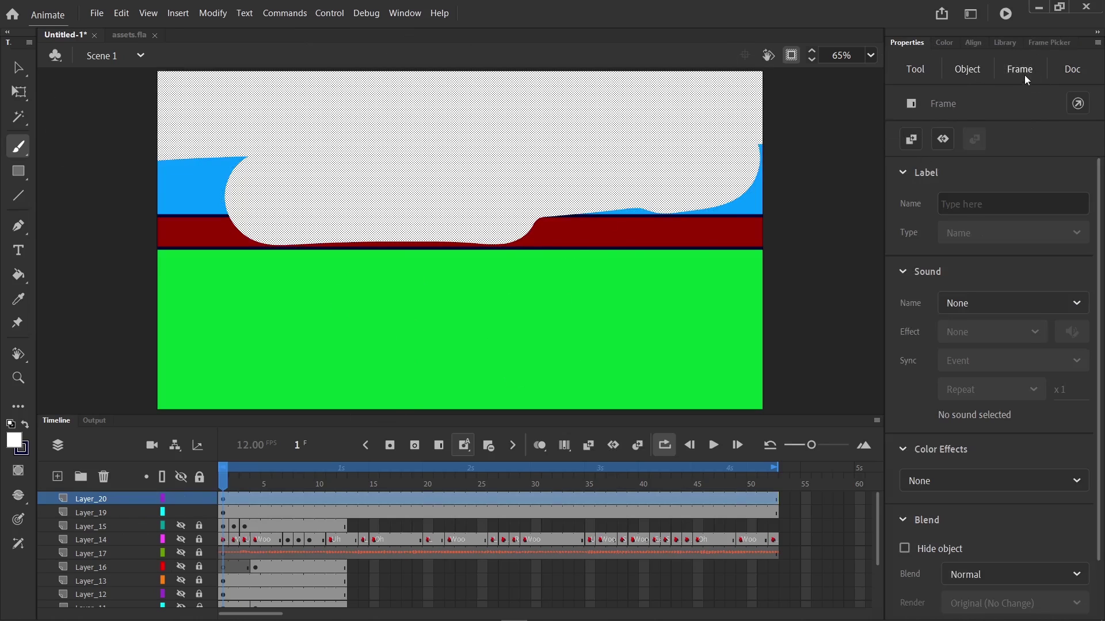
pyautogui.scroll(-2, 1006, 409)
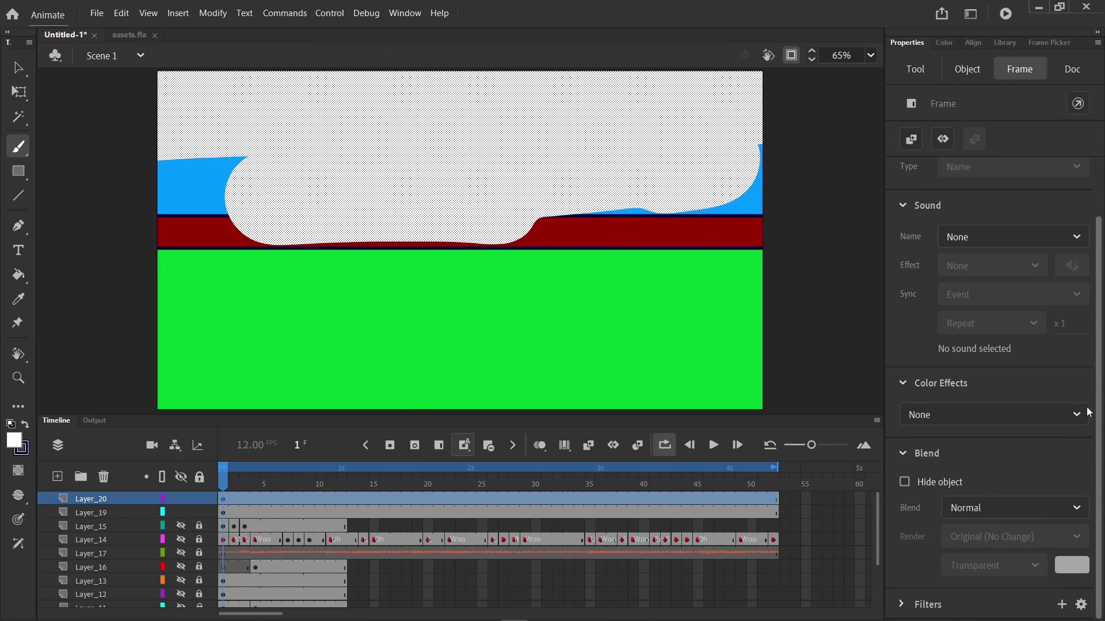
pyautogui.click(1008, 414)
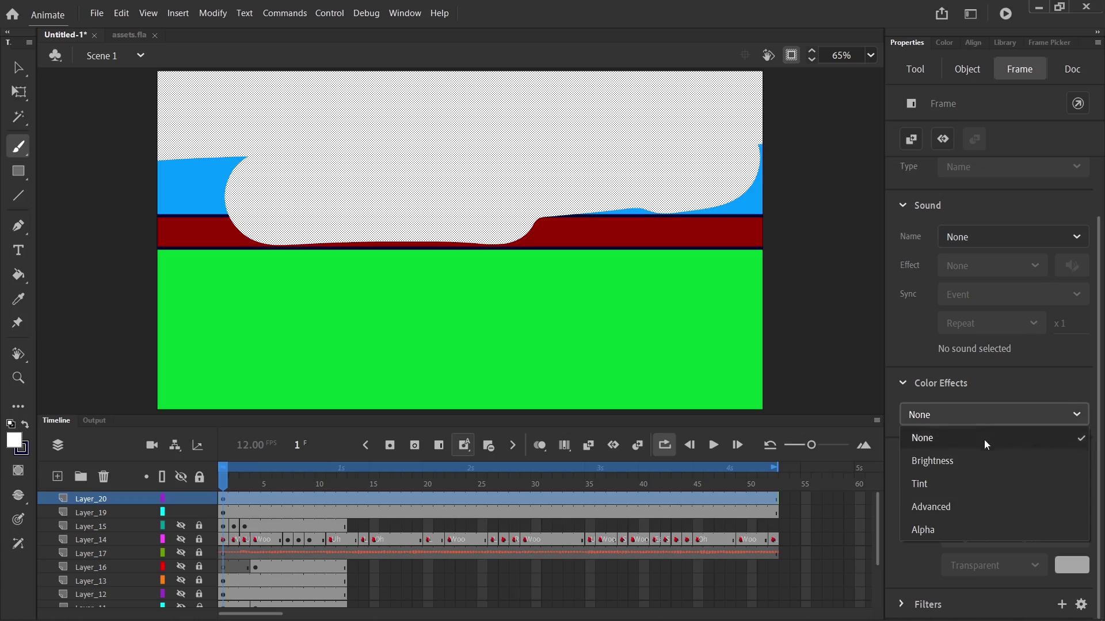
pyautogui.click(974, 460)
pyautogui.moveTo(905, 456)
pyautogui.mouseDown()
pyautogui.moveTo(1087, 455)
pyautogui.moveTo(905, 455)
pyautogui.mouseUp()
pyautogui.click(960, 415)
pyautogui.click(932, 528)
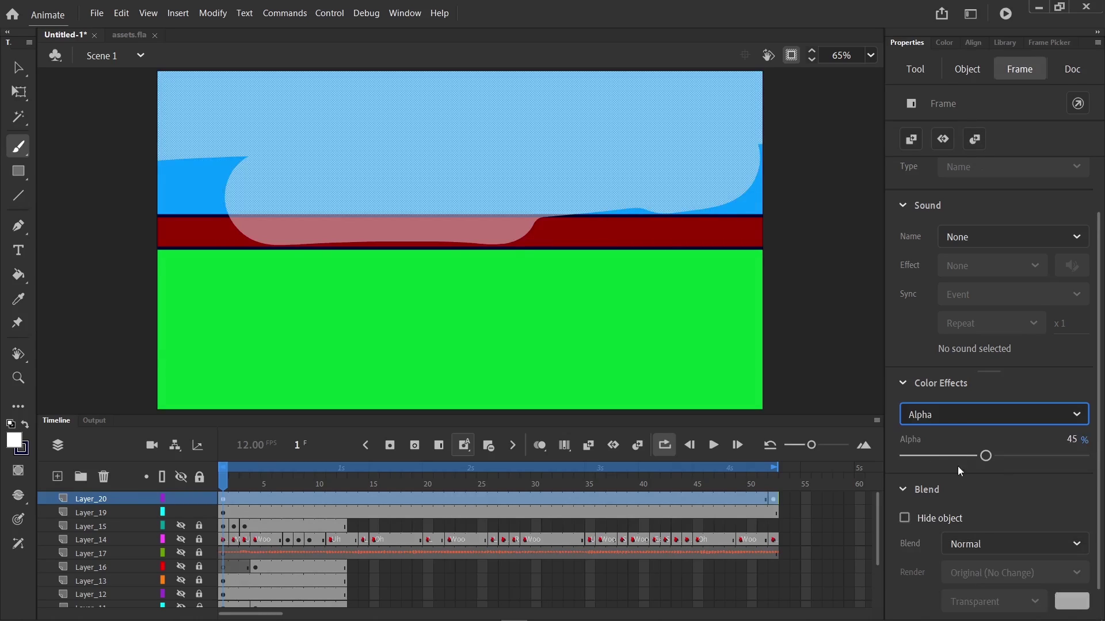
pyautogui.moveTo(978, 461)
pyautogui.mouseDown()
pyautogui.moveTo(1030, 460)
pyautogui.moveTo(977, 460)
pyautogui.mouseUp()
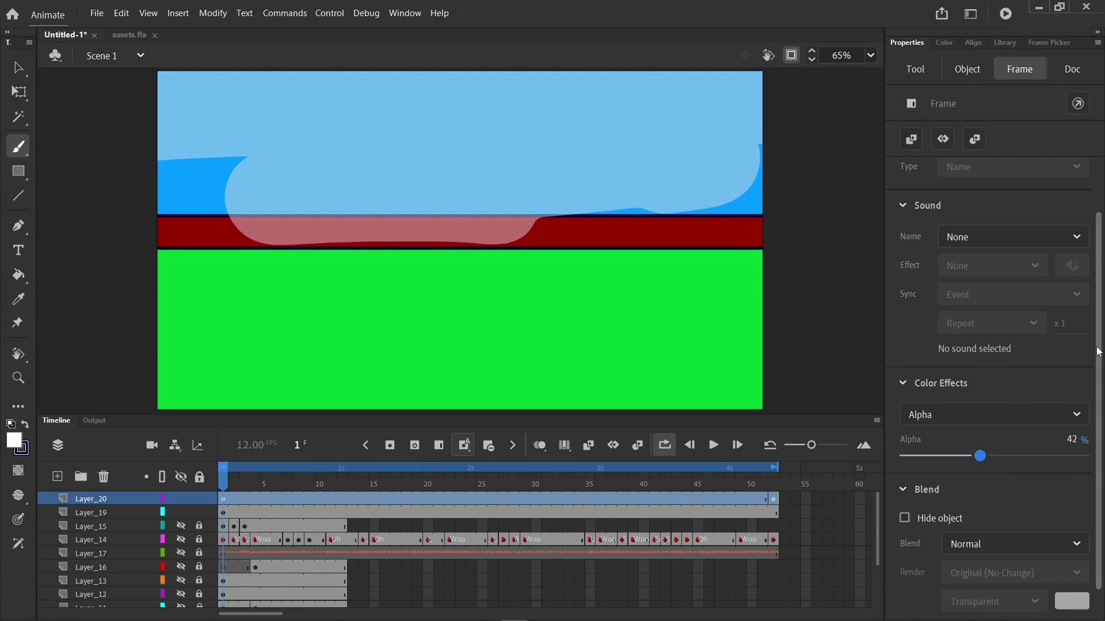
# Try the Multiply blend mode on the Layer_20 frame, and set its blend to Screen.
pyautogui.scroll(-1, 1100, 421)
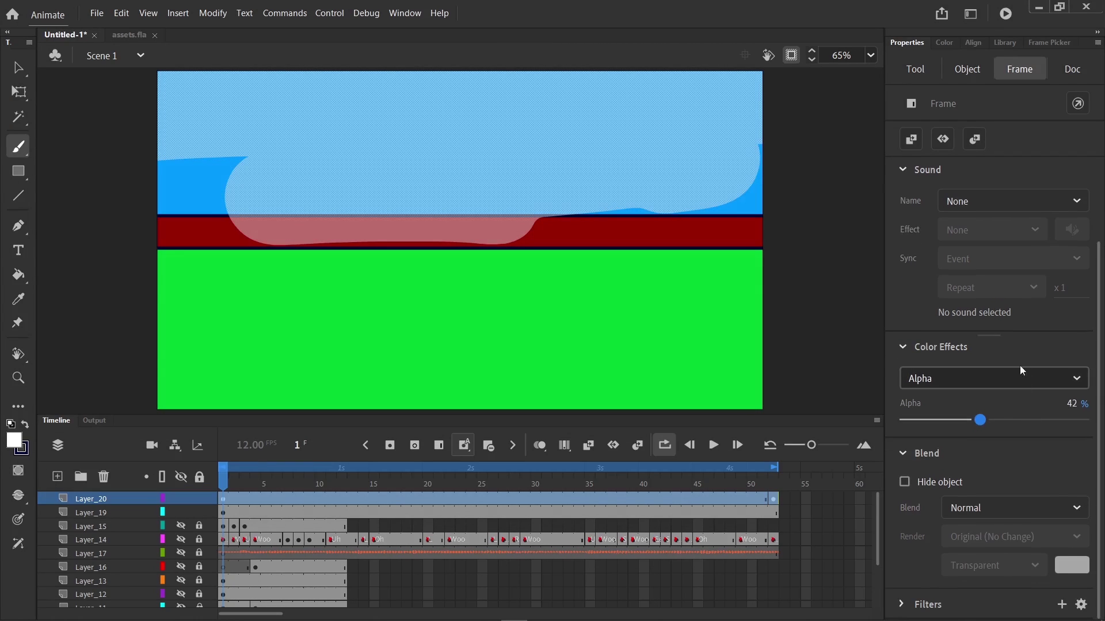
pyautogui.click(984, 515)
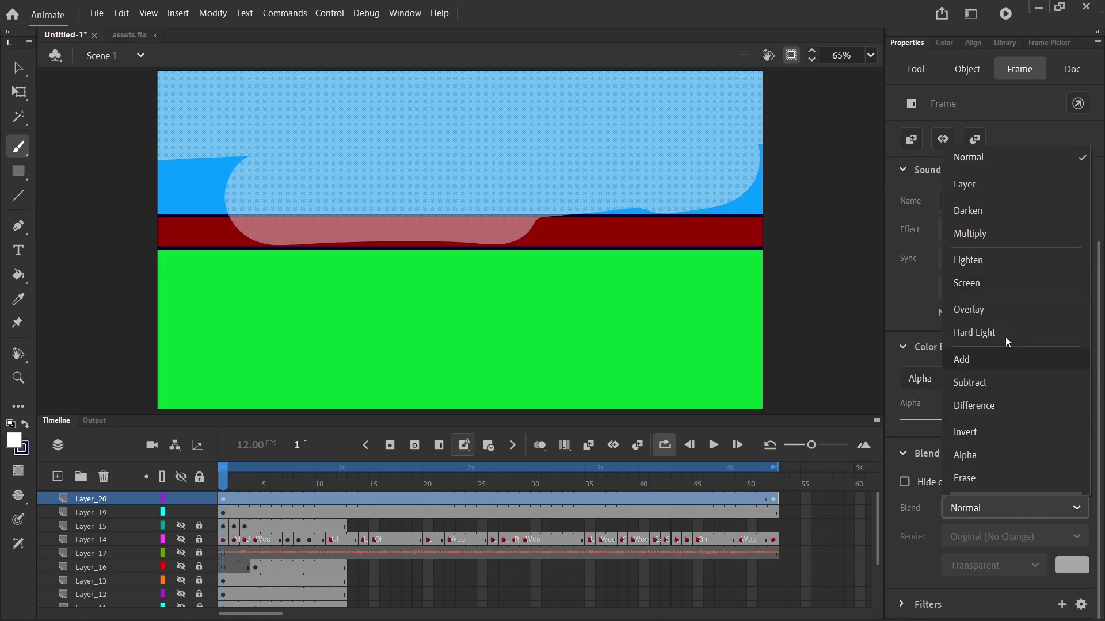
pyautogui.click(1003, 233)
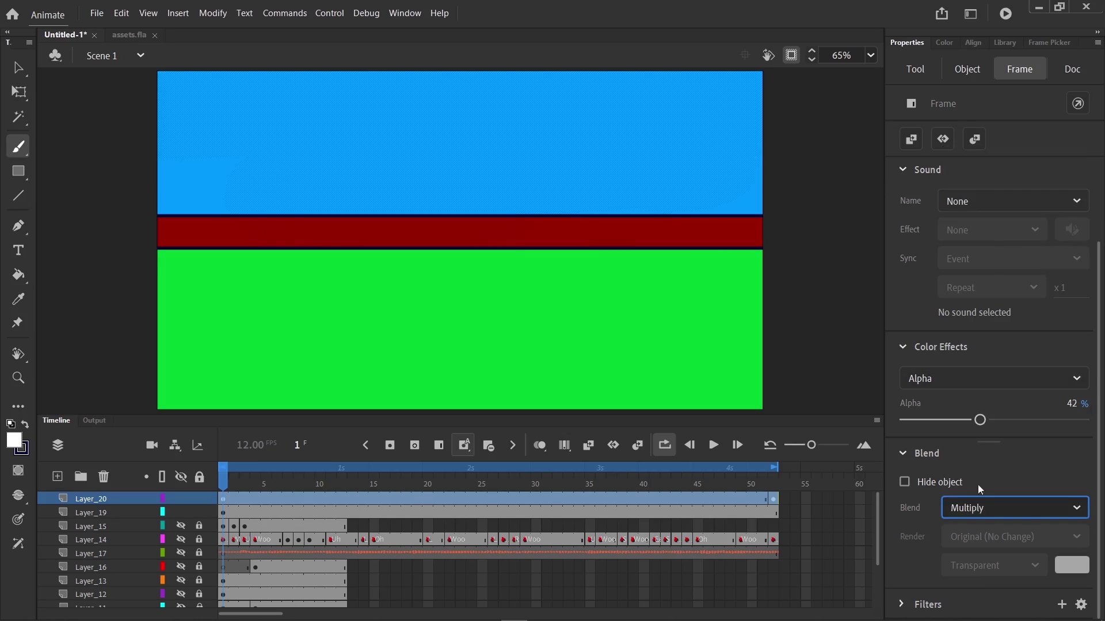
pyautogui.click(979, 511)
pyautogui.click(980, 284)
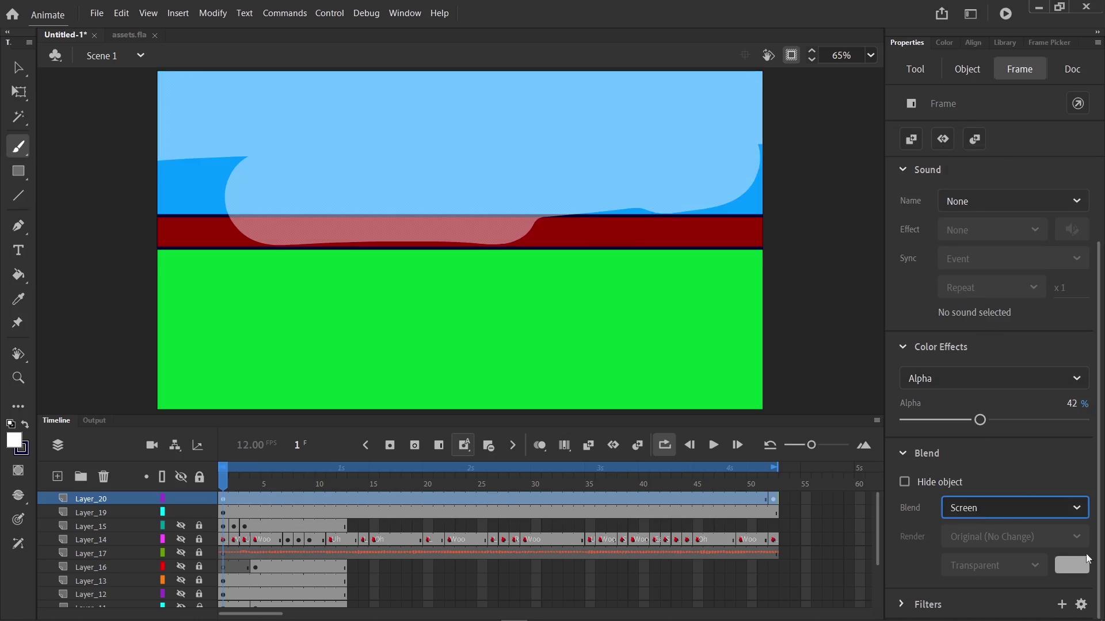
# Add a Blur filter to the Layer_20 frame with High quality and a blur of 209 in X and Y.
pyautogui.click(1061, 604)
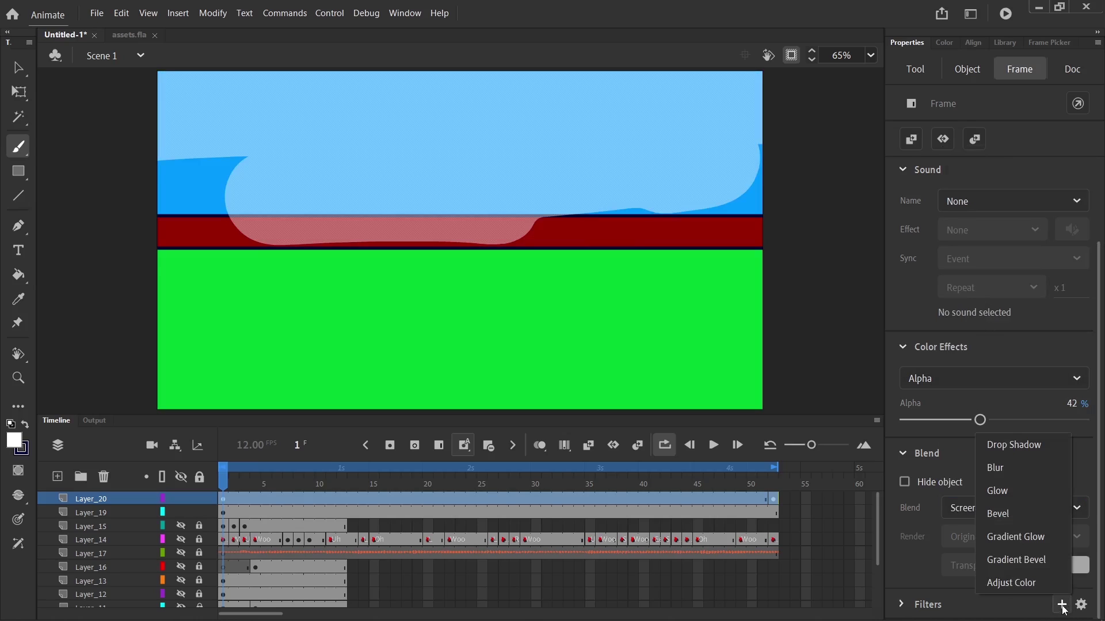
pyautogui.click(1003, 472)
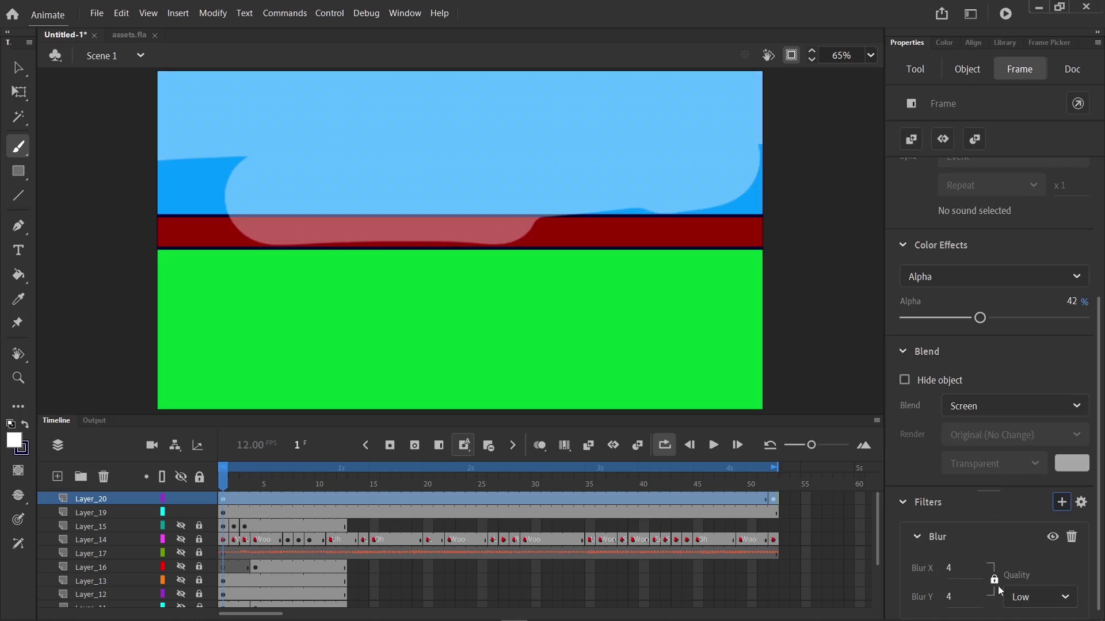
pyautogui.click(1023, 596)
pyautogui.click(1025, 584)
pyautogui.moveTo(951, 567); pyautogui.dragTo(1099, 567)
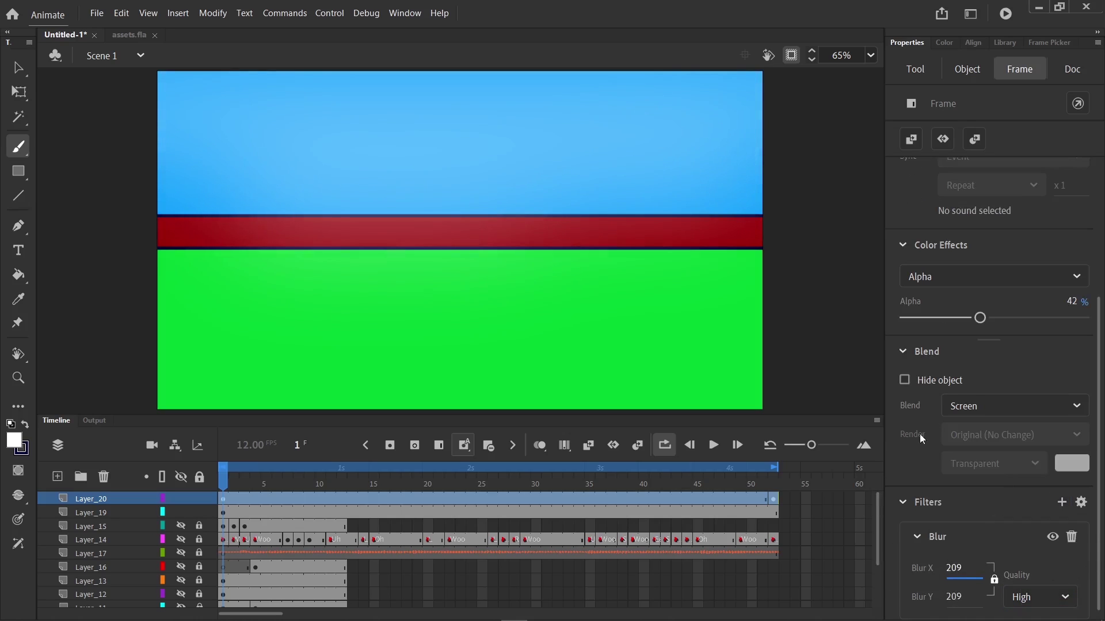
# Set the Layer_20 frame's alpha to 86% and paint more white glow across the sky, the bar and the upper green area.
pyautogui.moveTo(986, 315); pyautogui.dragTo(1058, 320)
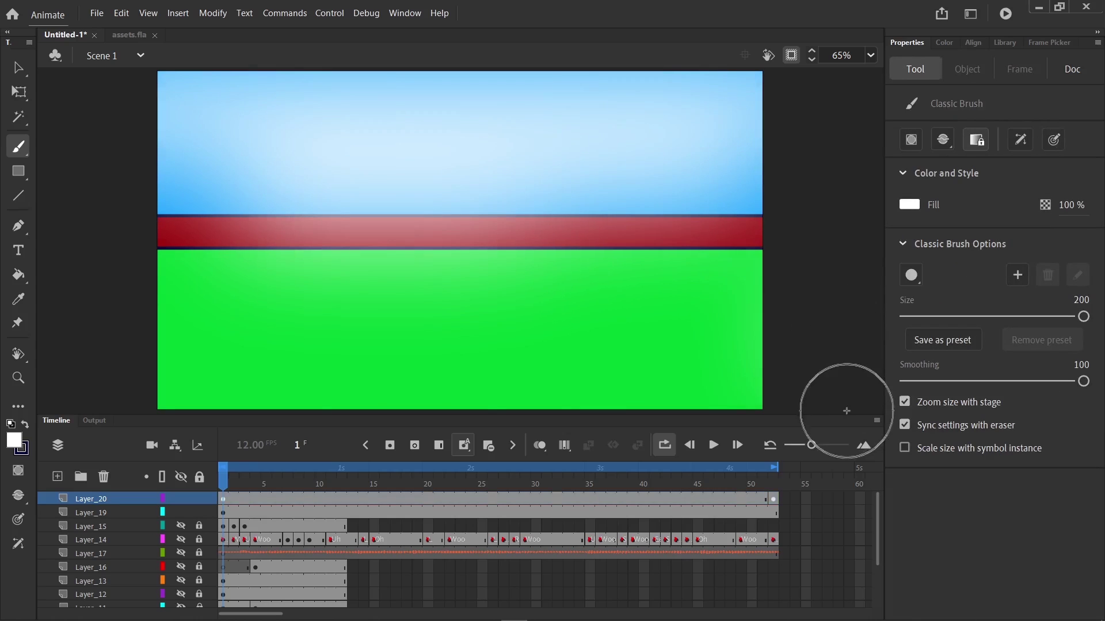
pyautogui.moveTo(783, 92); pyautogui.dragTo(82, 80)
pyautogui.moveTo(136, 201)
pyautogui.mouseDown()
pyautogui.moveTo(352, 222)
pyautogui.moveTo(827, 239)
pyautogui.mouseUp()
pyautogui.moveTo(449, 279); pyautogui.dragTo(264, 313)
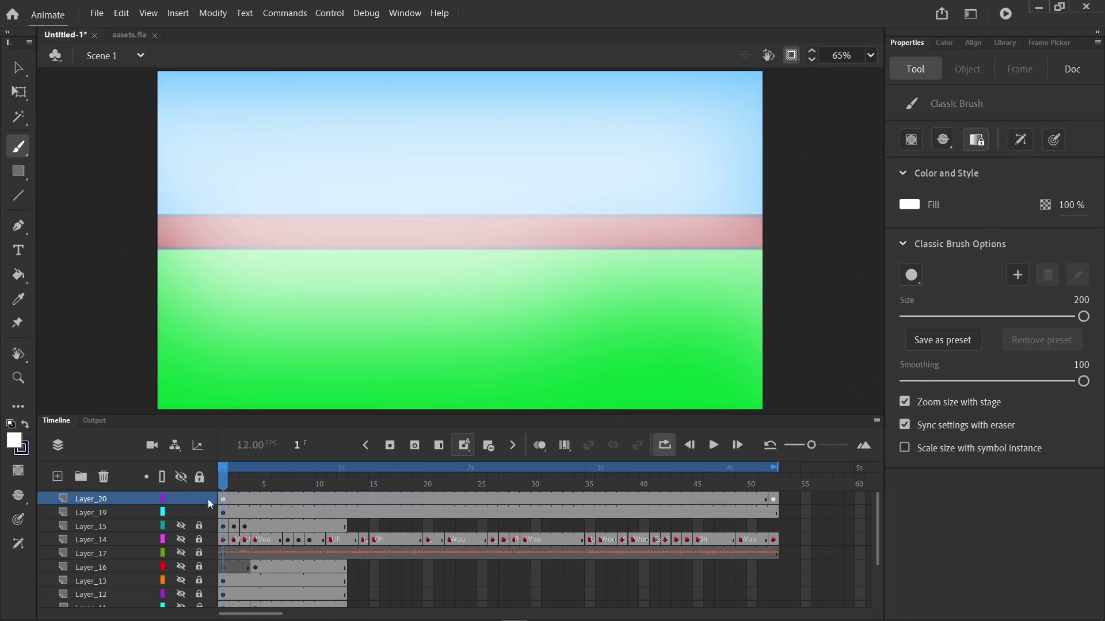
# Toggle the visibility of Layer_20 to compare the scene with and without the glow.
pyautogui.click(180, 498)
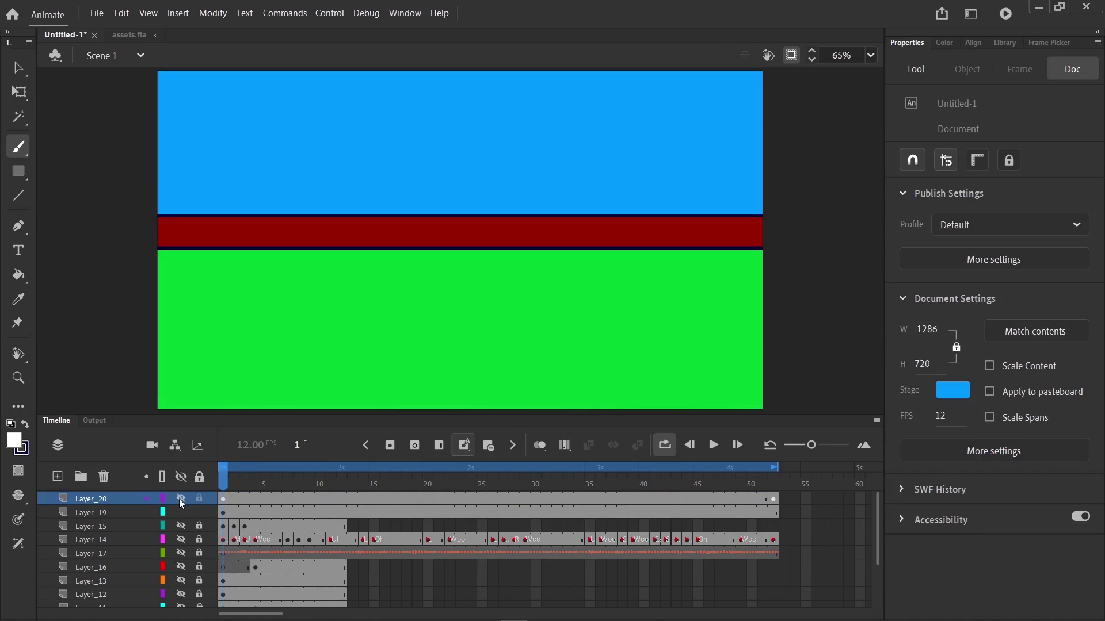
pyautogui.click(180, 499)
pyautogui.click(181, 498)
pyautogui.click(180, 498)
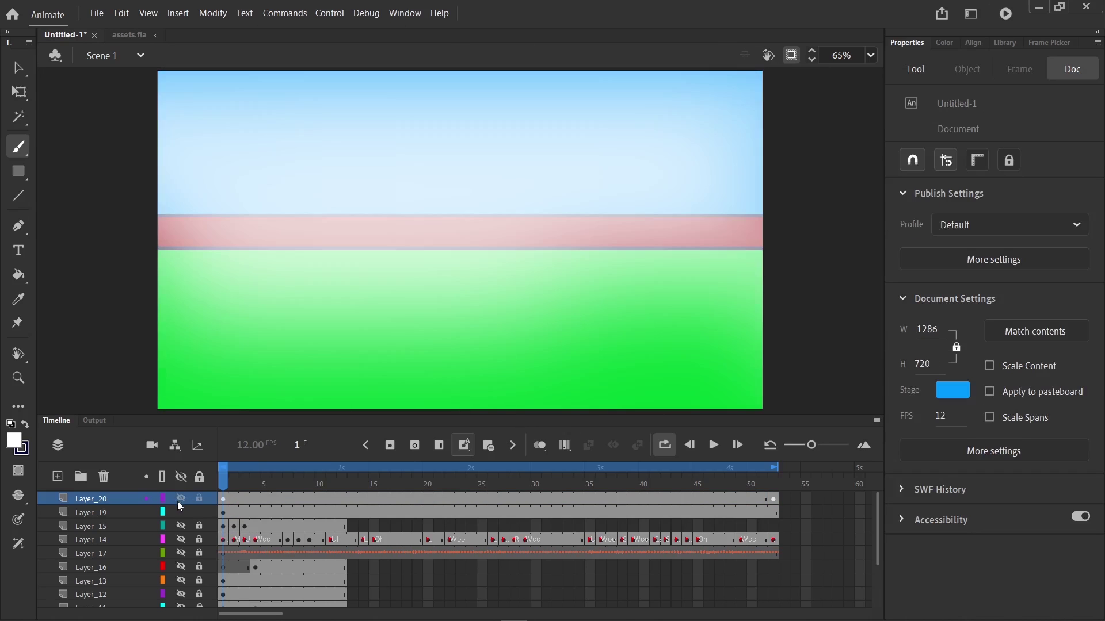
# Try yellow #FFFF00 and lime green as the fill of the glow in frame 1 of Layer_20.
pyautogui.click(223, 498)
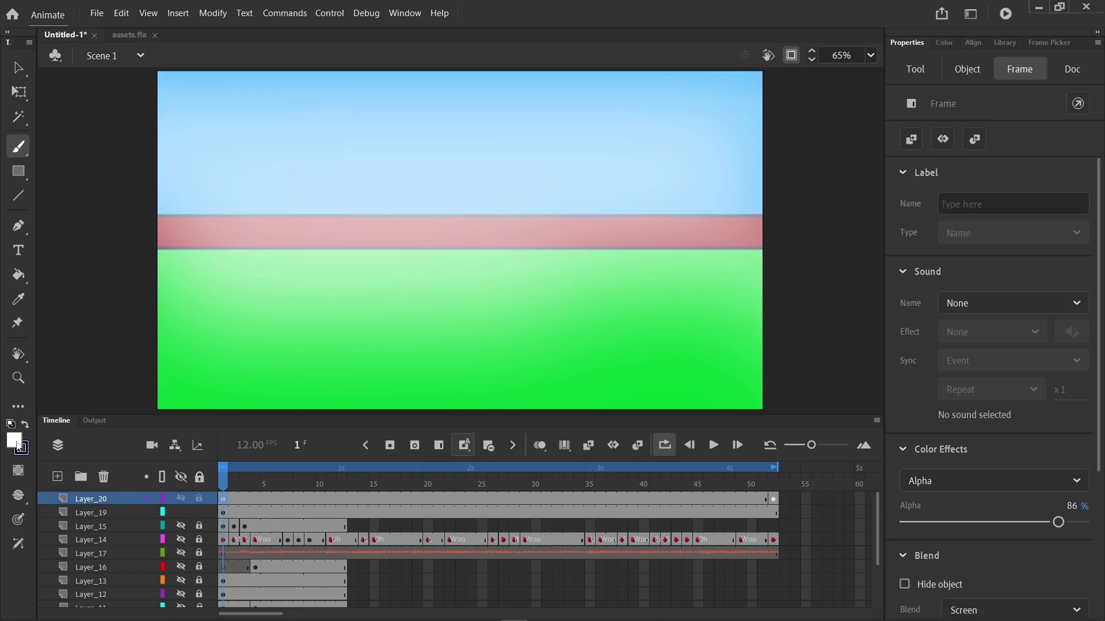
pyautogui.click(14, 440)
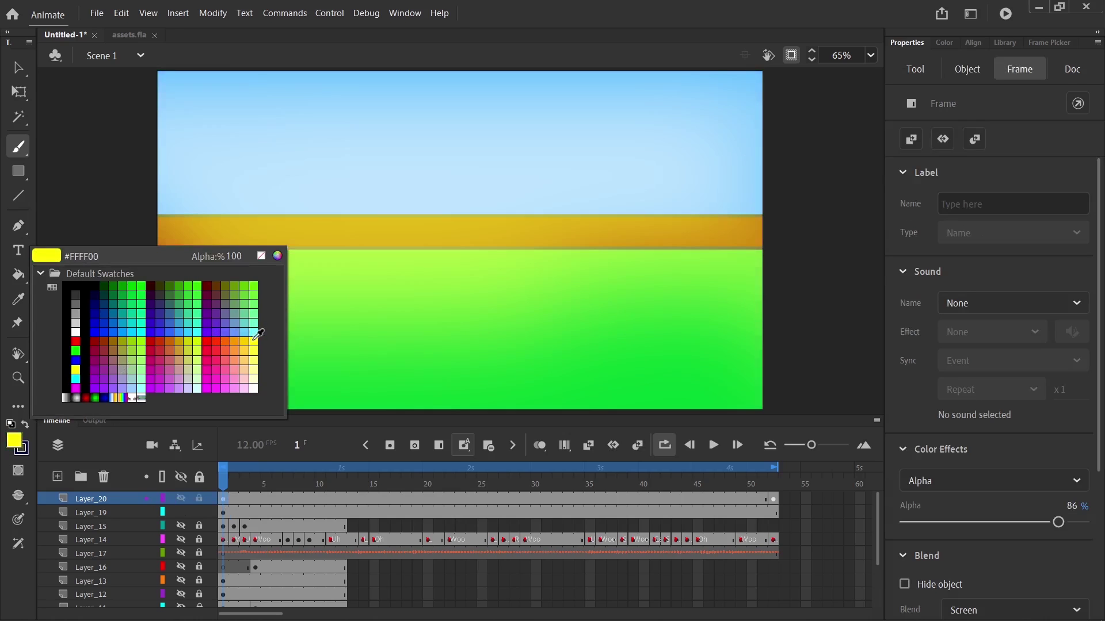
pyautogui.click(254, 341)
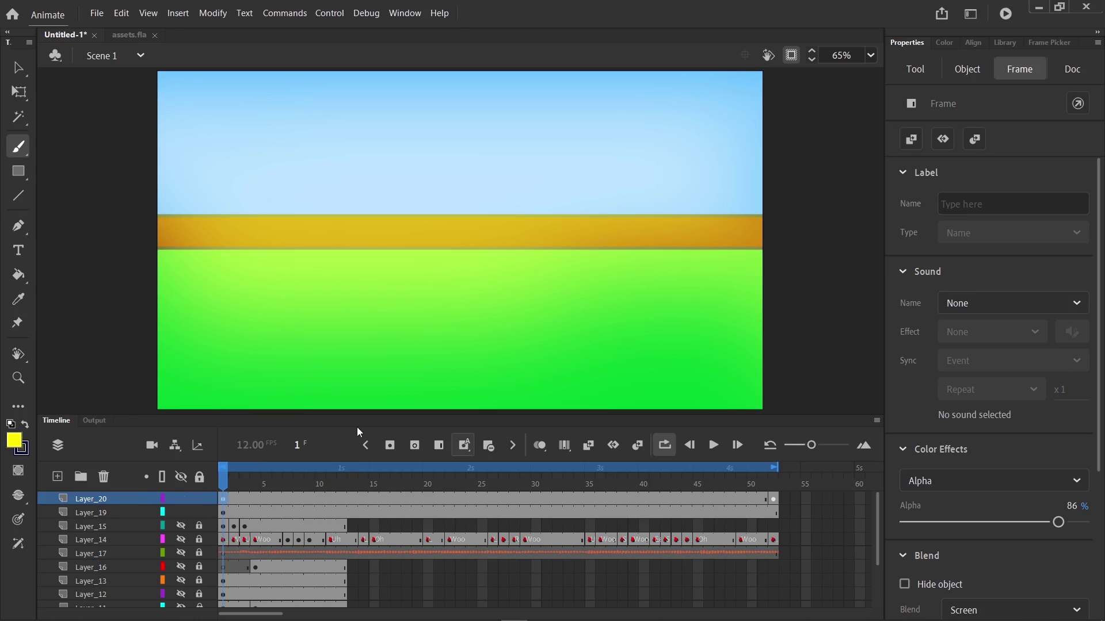
pyautogui.click(14, 440)
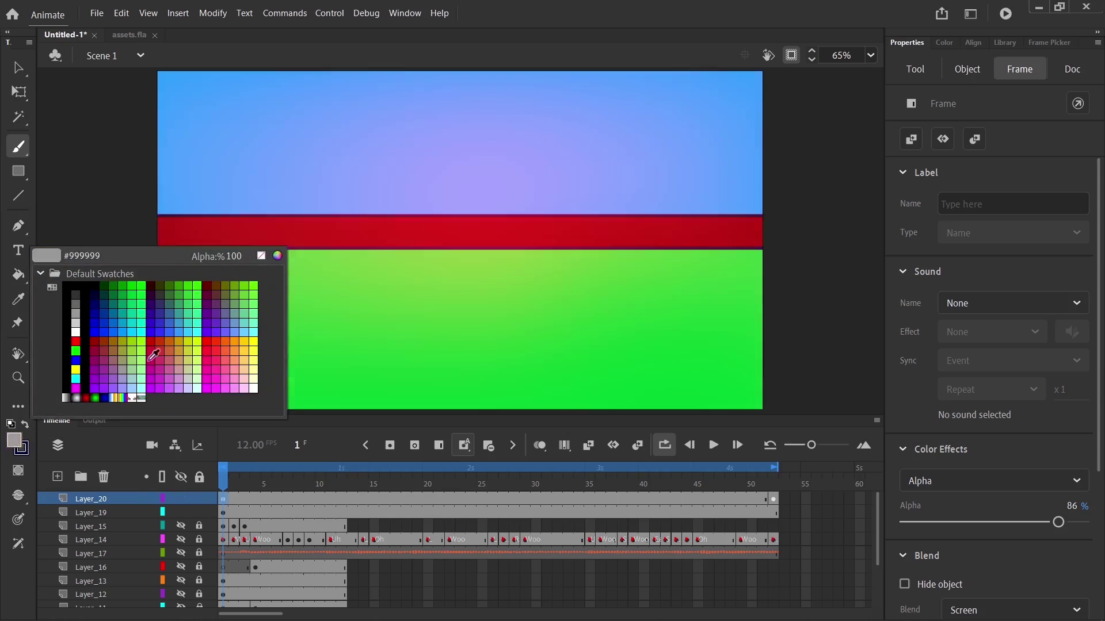
pyautogui.click(253, 286)
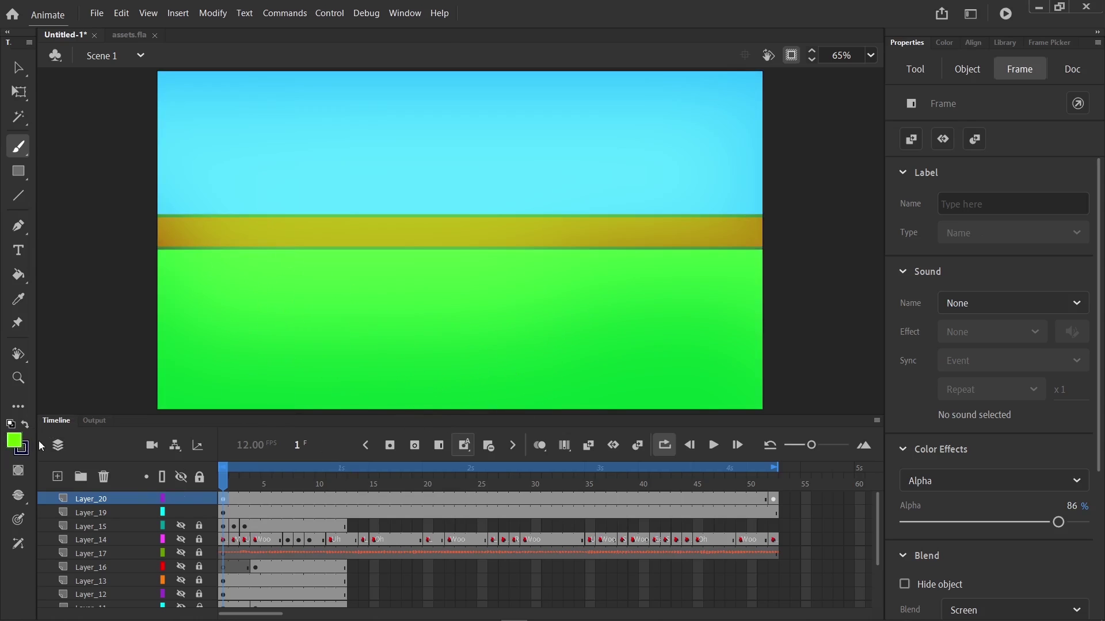
# Recolor the Layer_20 glow to blue and set the frame's alpha to 54%.
pyautogui.click(15, 442)
pyautogui.click(68, 336)
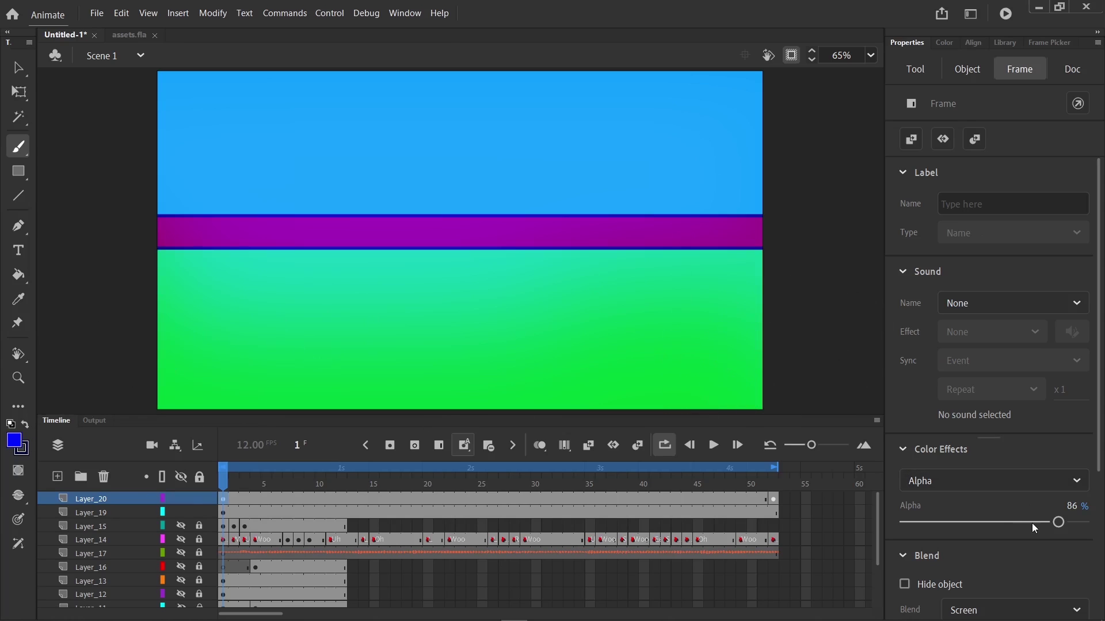
pyautogui.moveTo(1033, 523); pyautogui.dragTo(1001, 524)
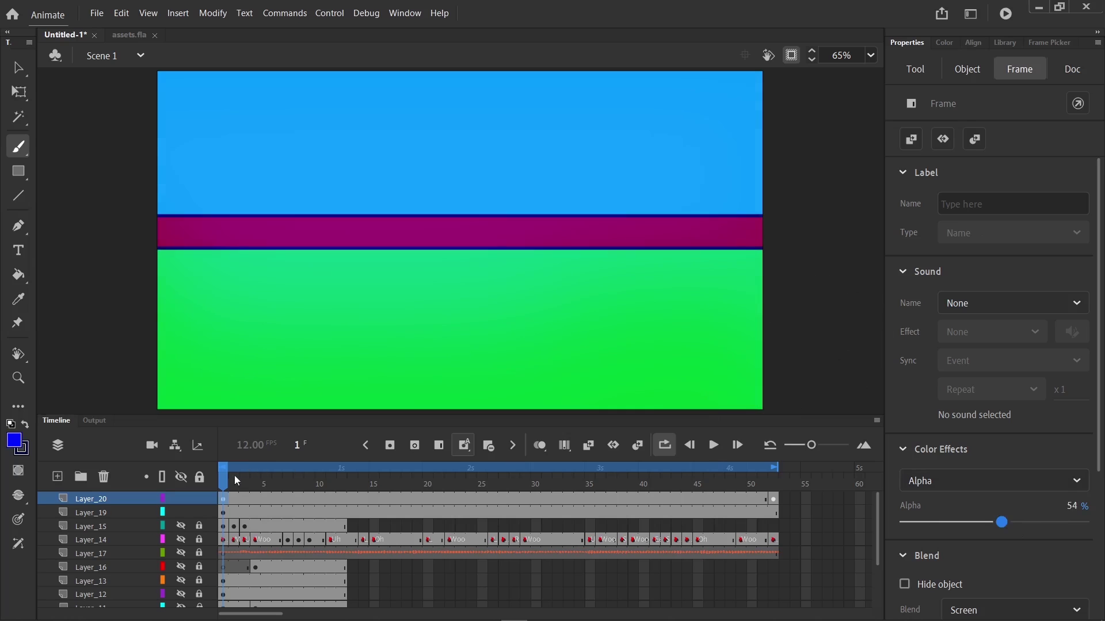
# Keep the sound in frame 1 of Layer_17 on Stream sync and switch it from Repeat to Loop.
pyautogui.click(266, 480)
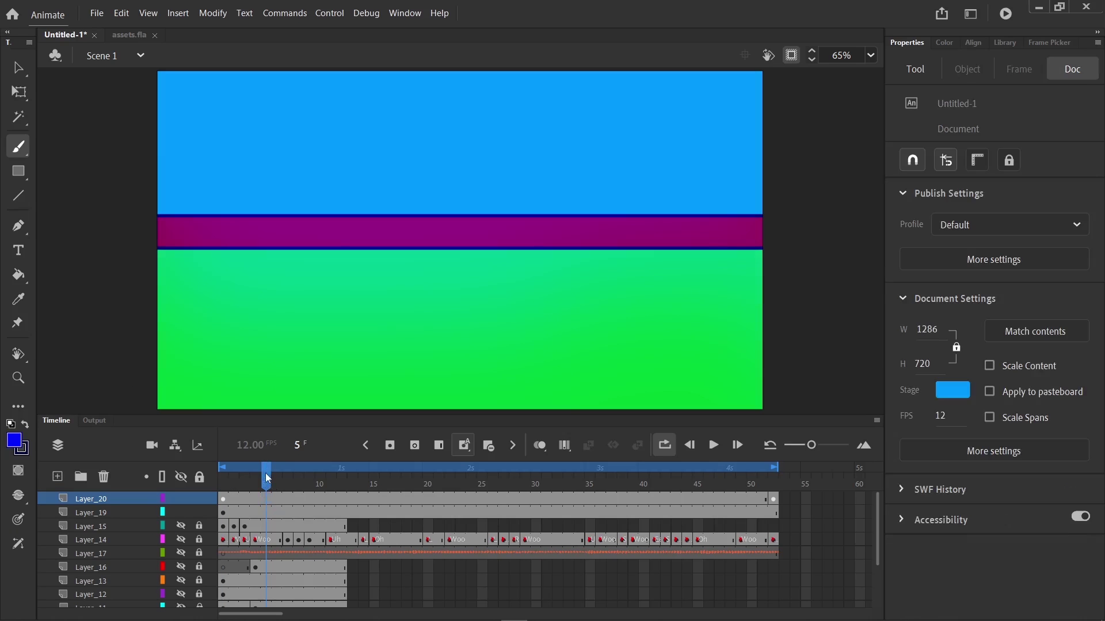
pyautogui.click(266, 514)
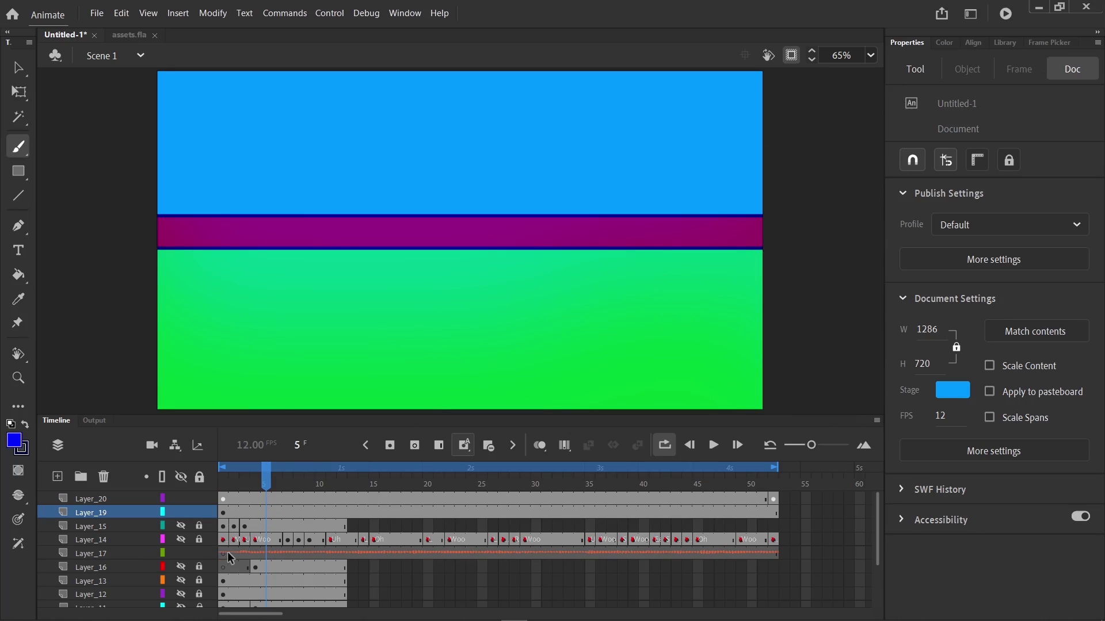
pyautogui.click(226, 552)
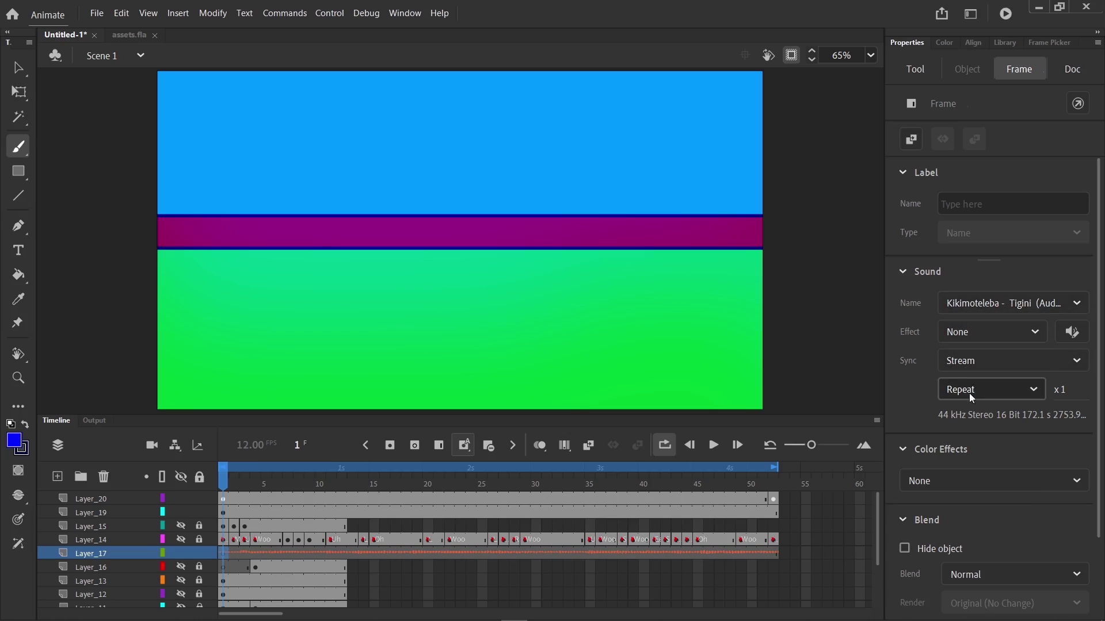
pyautogui.click(980, 357)
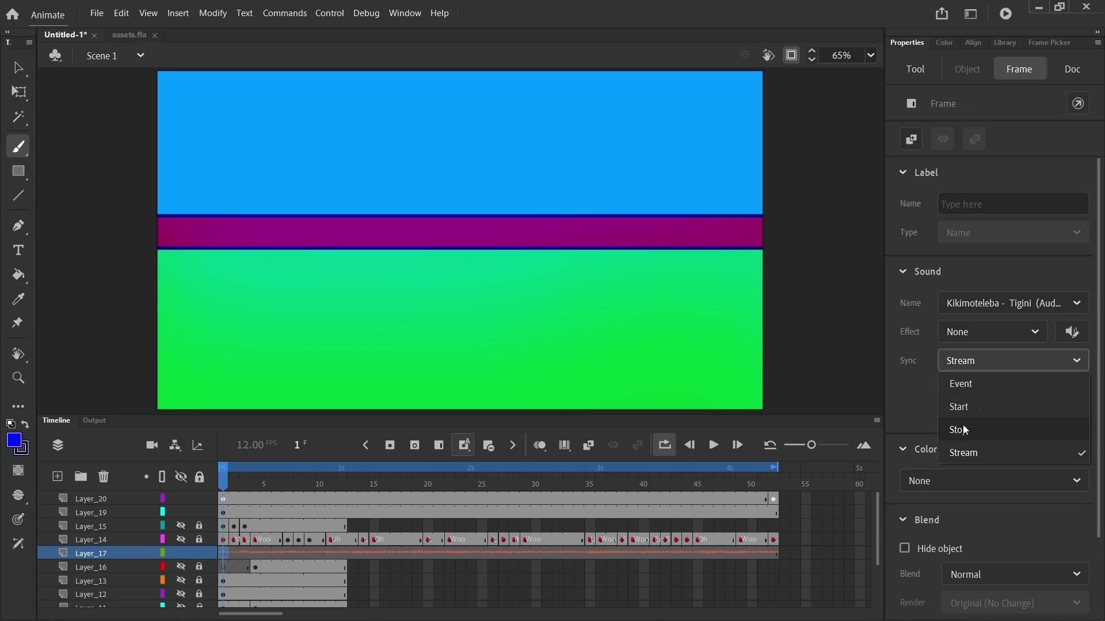
pyautogui.click(964, 452)
pyautogui.click(982, 391)
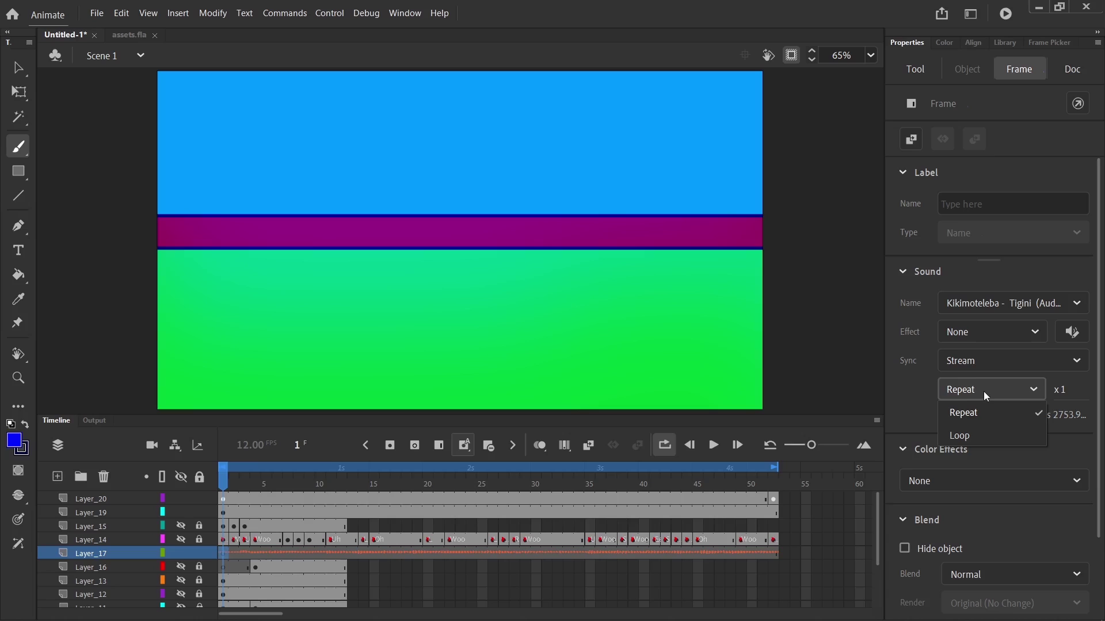
pyautogui.click(971, 439)
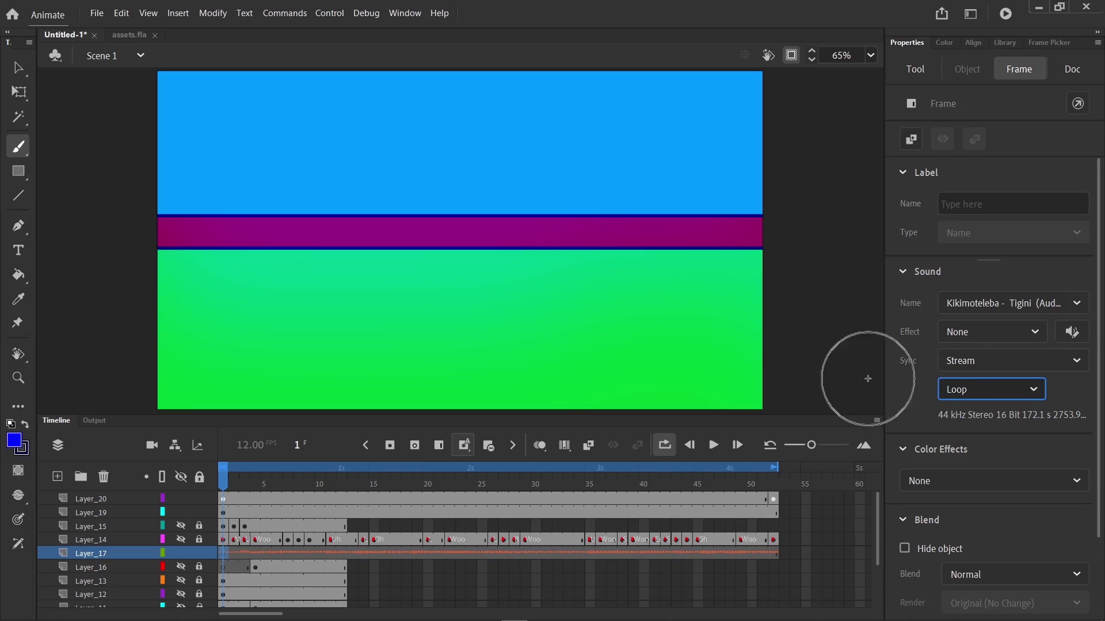
# Play part of the timeline from frame 20 to preview the looping stream sound.
pyautogui.click(413, 483)
pyautogui.click(426, 489)
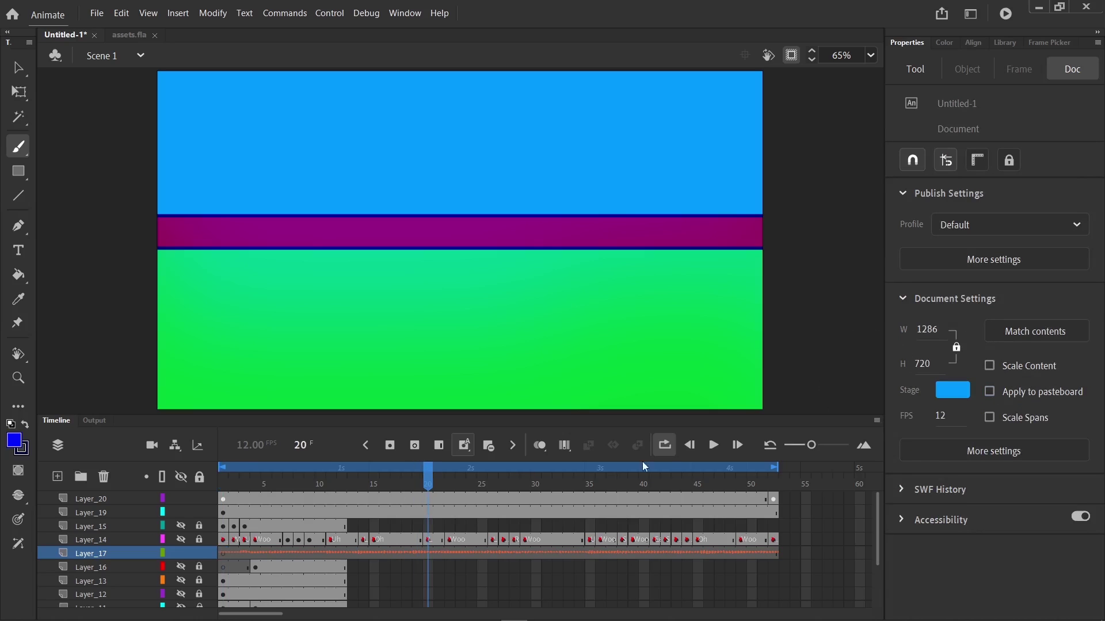
pyautogui.click(717, 448)
pyautogui.click(716, 448)
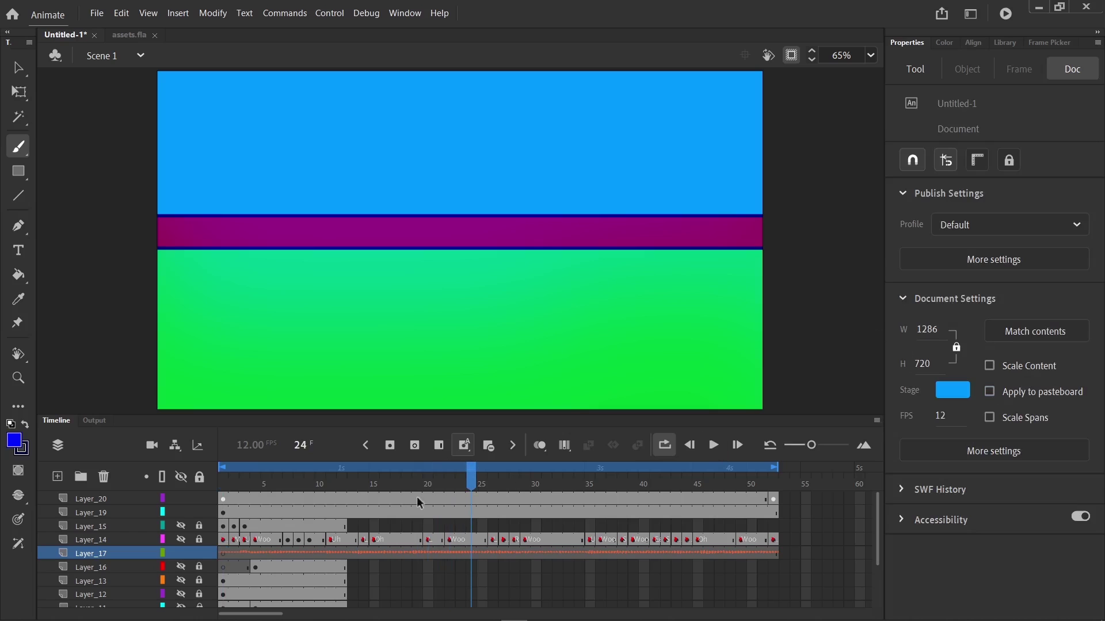
pyautogui.click(342, 485)
# Lower the upper channel's volume in the Layer_17 sound envelope to about half as a Custom effect.
pyautogui.click(225, 554)
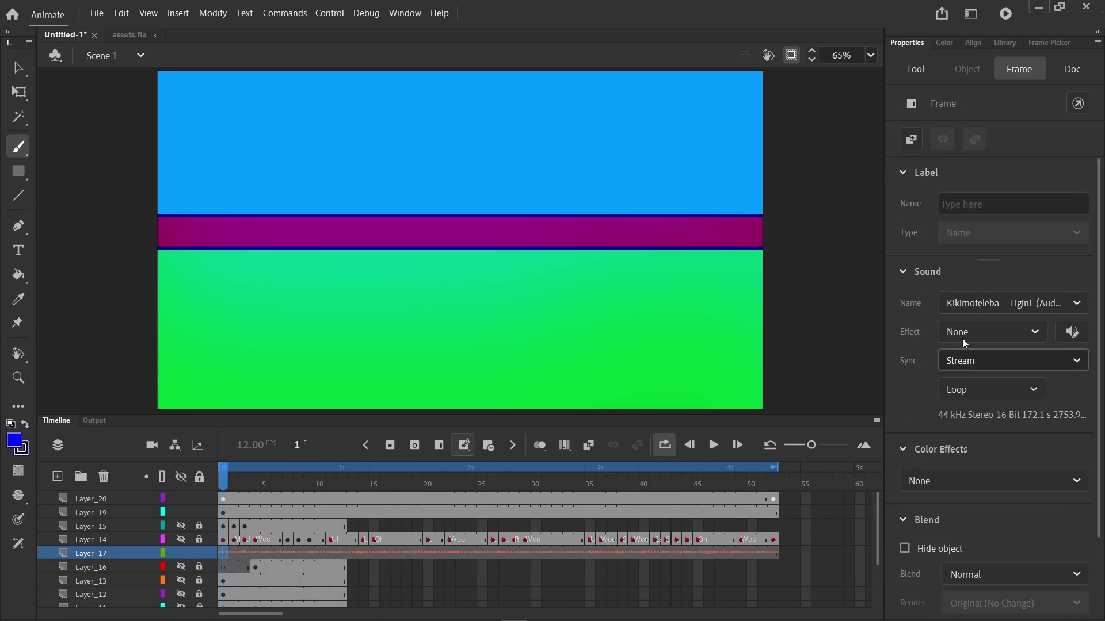
pyautogui.click(1071, 332)
pyautogui.moveTo(396, 178); pyautogui.dragTo(398, 227)
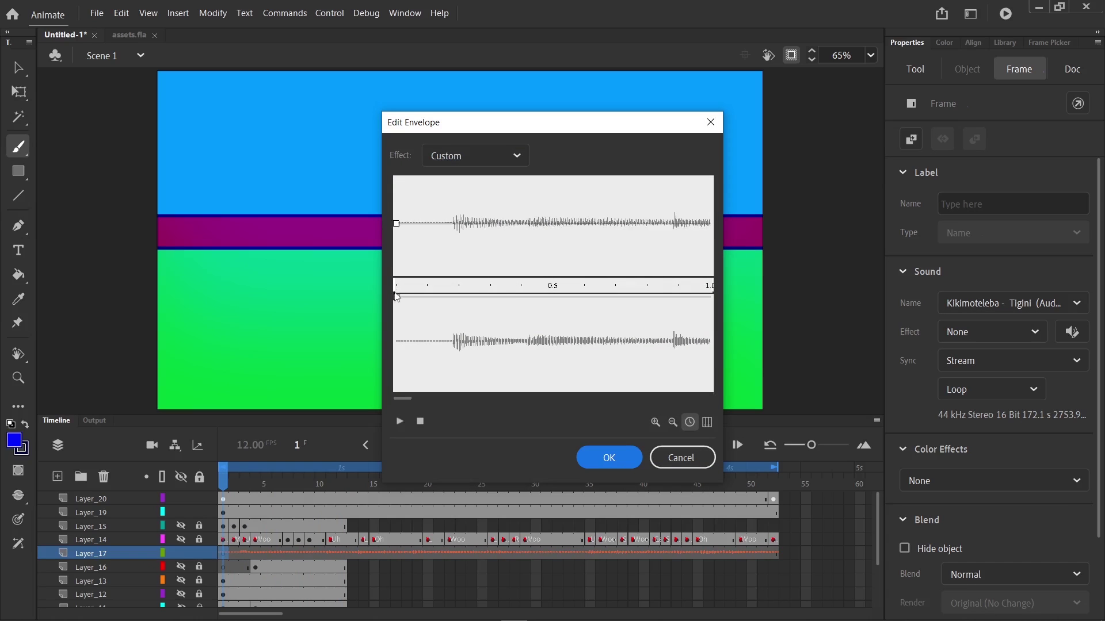
pyautogui.click(622, 457)
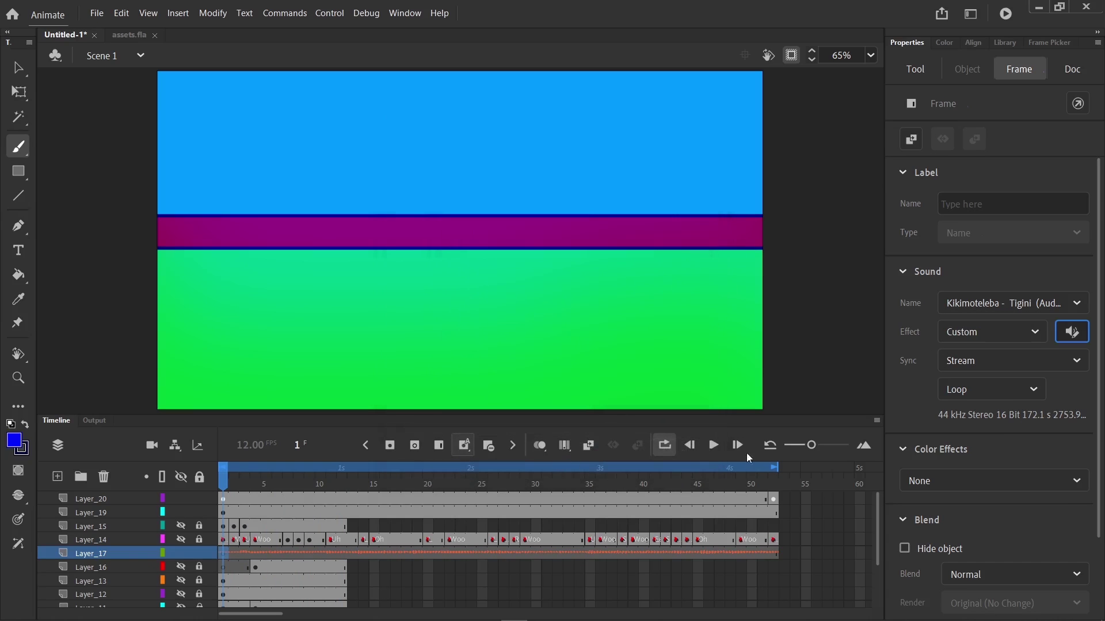
# Play the timeline to hear the edited sound envelope, and return to frame 1.
pyautogui.click(713, 446)
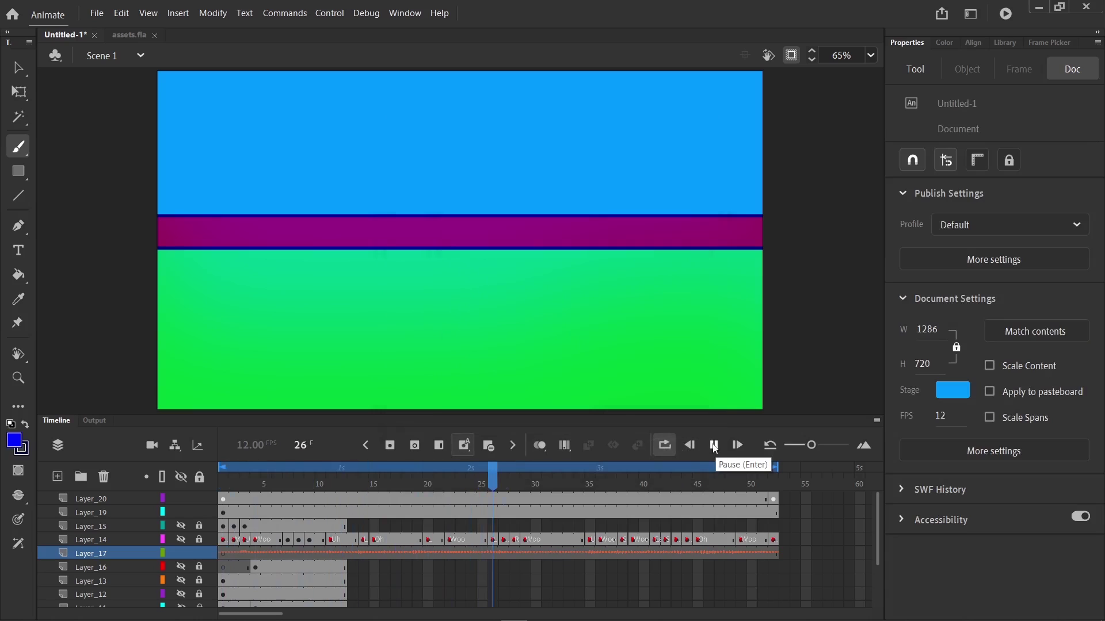
pyautogui.click(714, 445)
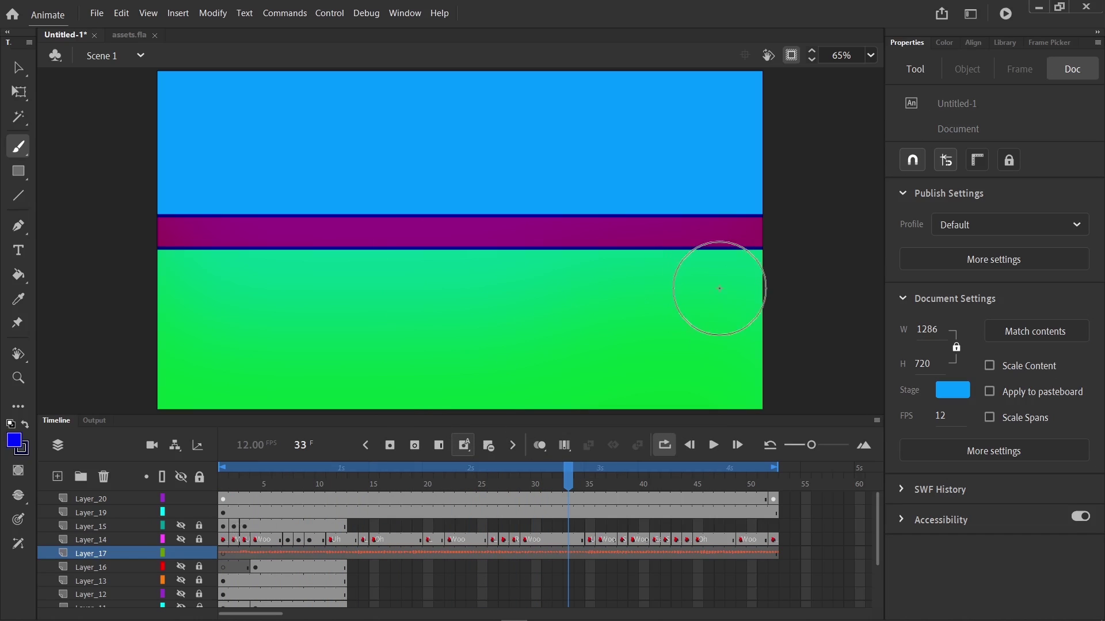
pyautogui.click(225, 484)
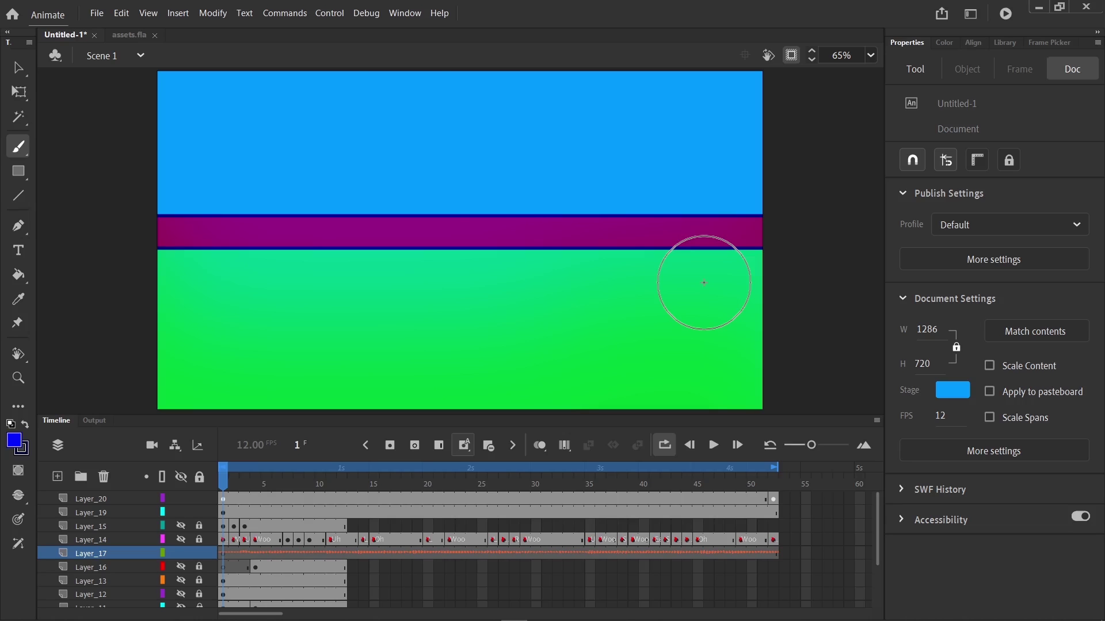
# Open the Brush Library and dock it with the Properties panel group.
pyautogui.click(407, 13)
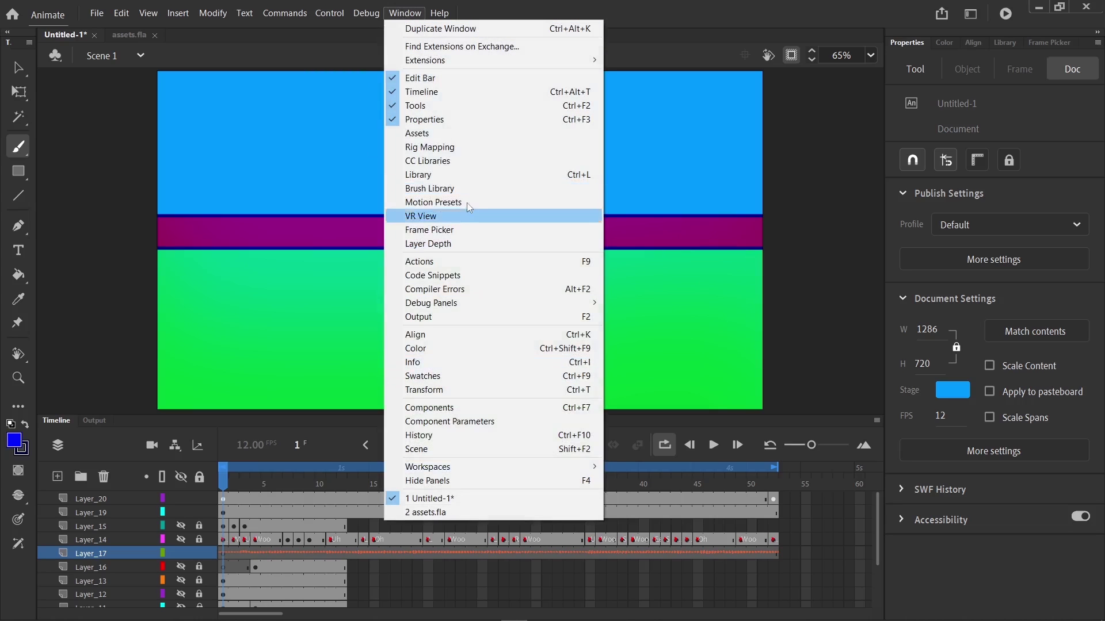
pyautogui.click(455, 188)
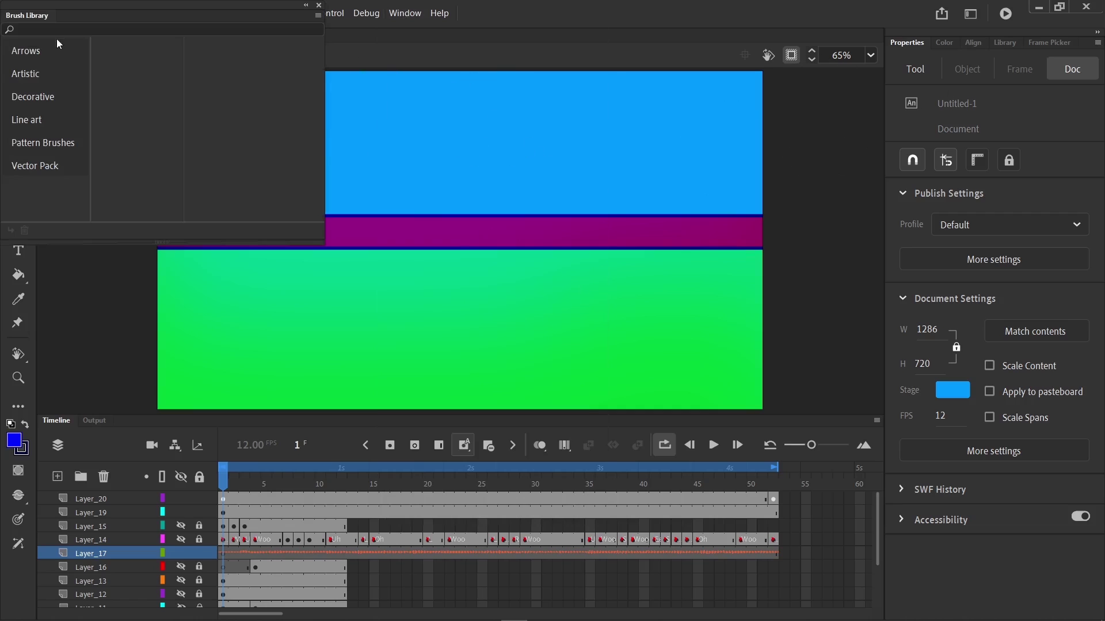
pyautogui.moveTo(41, 21)
pyautogui.mouseDown()
pyautogui.moveTo(258, 67)
pyautogui.moveTo(1047, 55)
pyautogui.mouseUp()
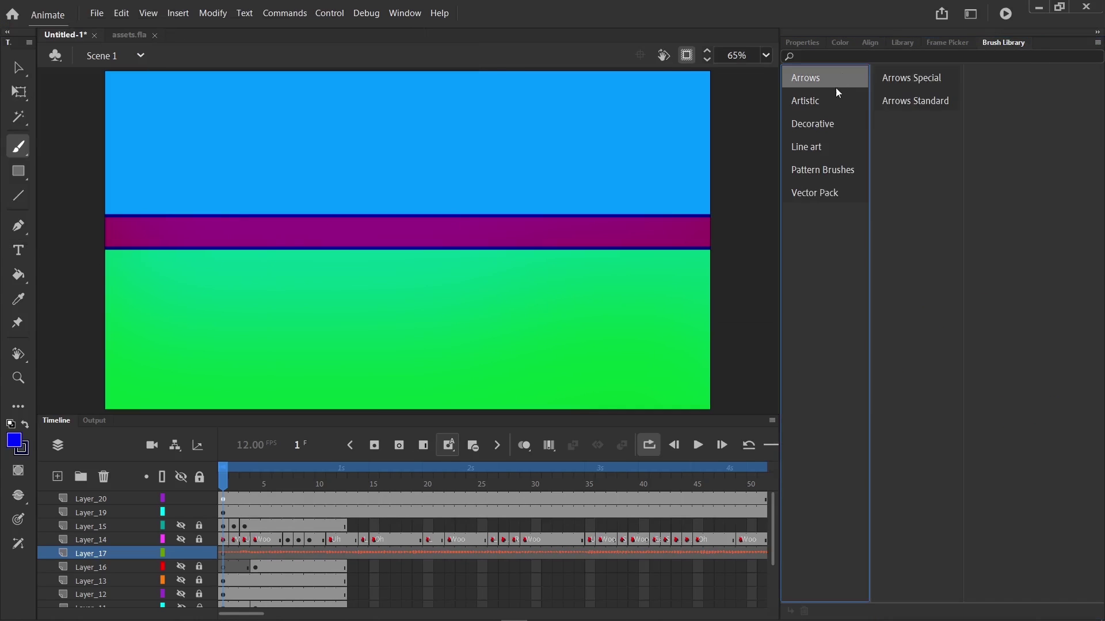
# Look through the brush categories and add Dry Ink 1 from the Artistic Ink brushes to the document.
pyautogui.moveTo(824, 130)
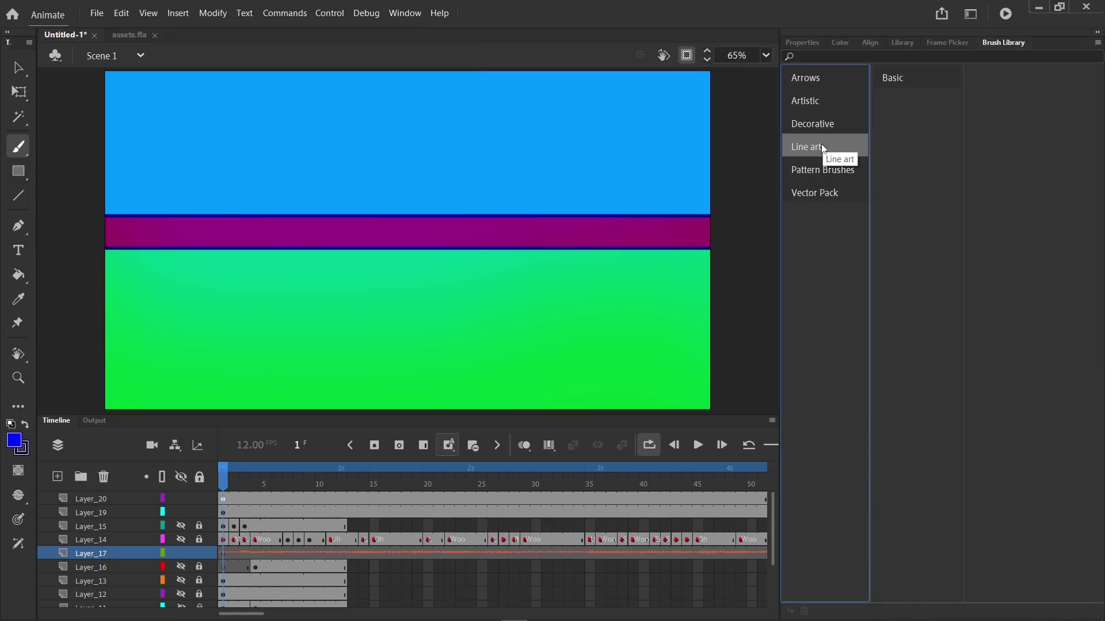
pyautogui.moveTo(822, 171)
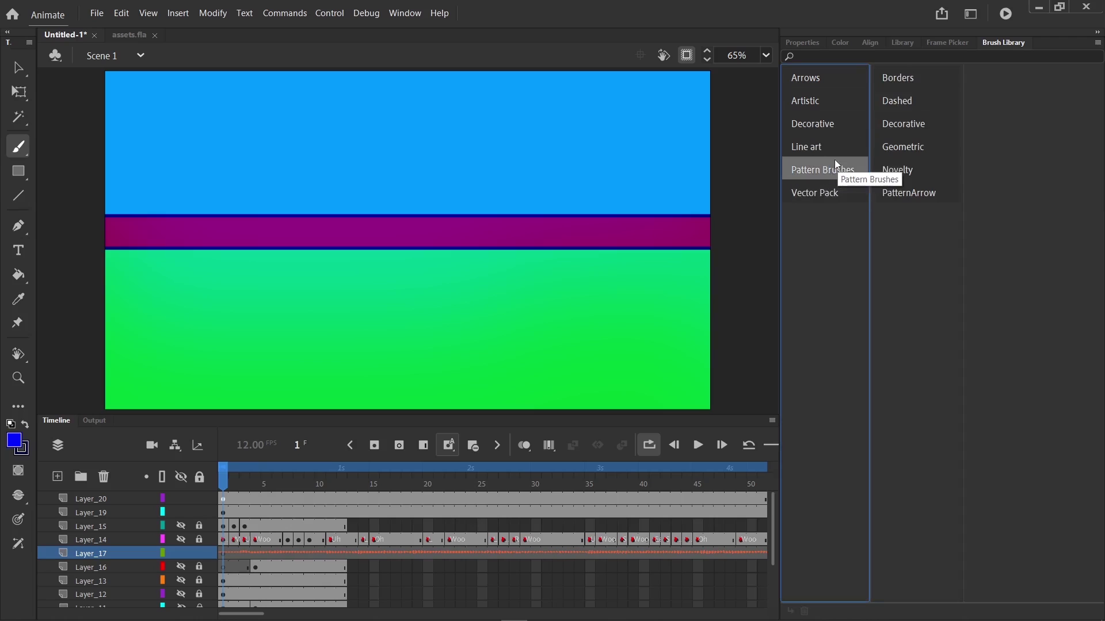
pyautogui.moveTo(831, 99)
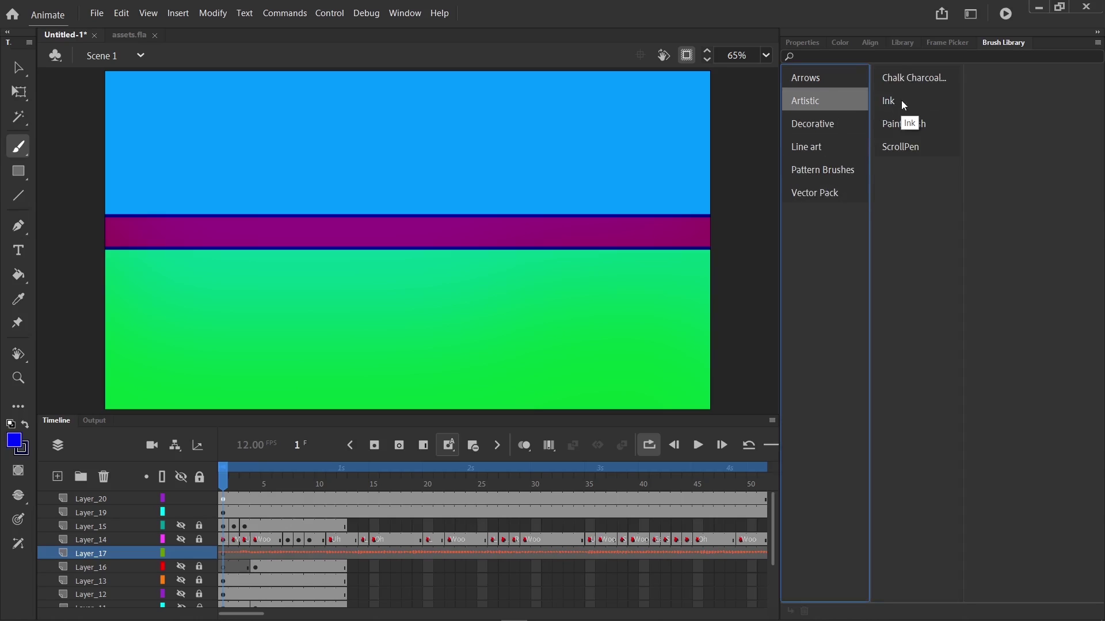
pyautogui.moveTo(902, 102)
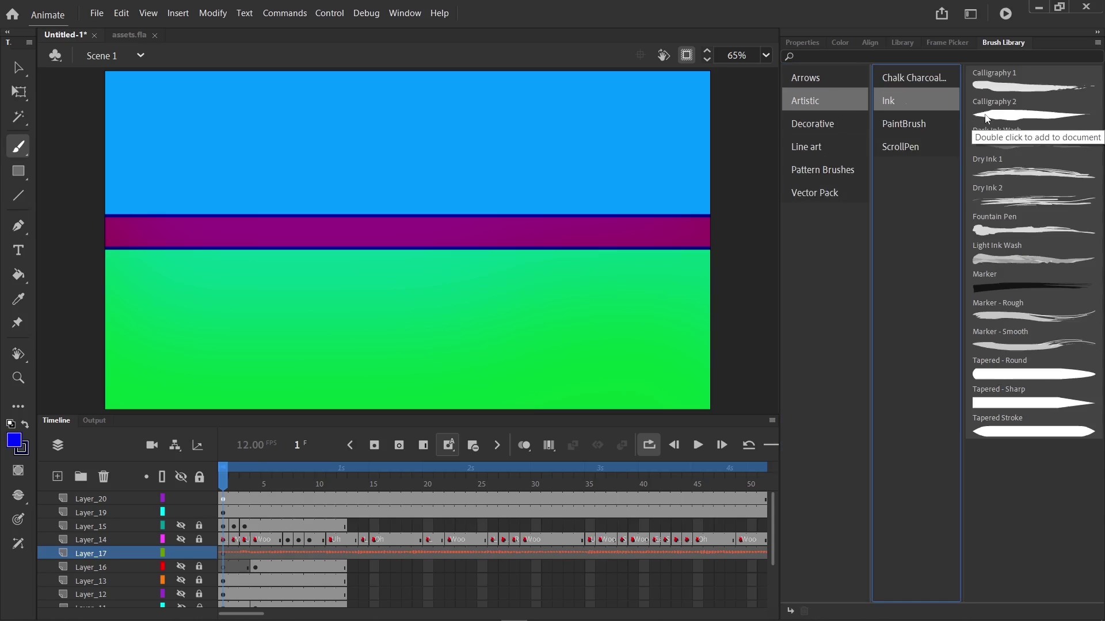
pyautogui.click(1012, 172)
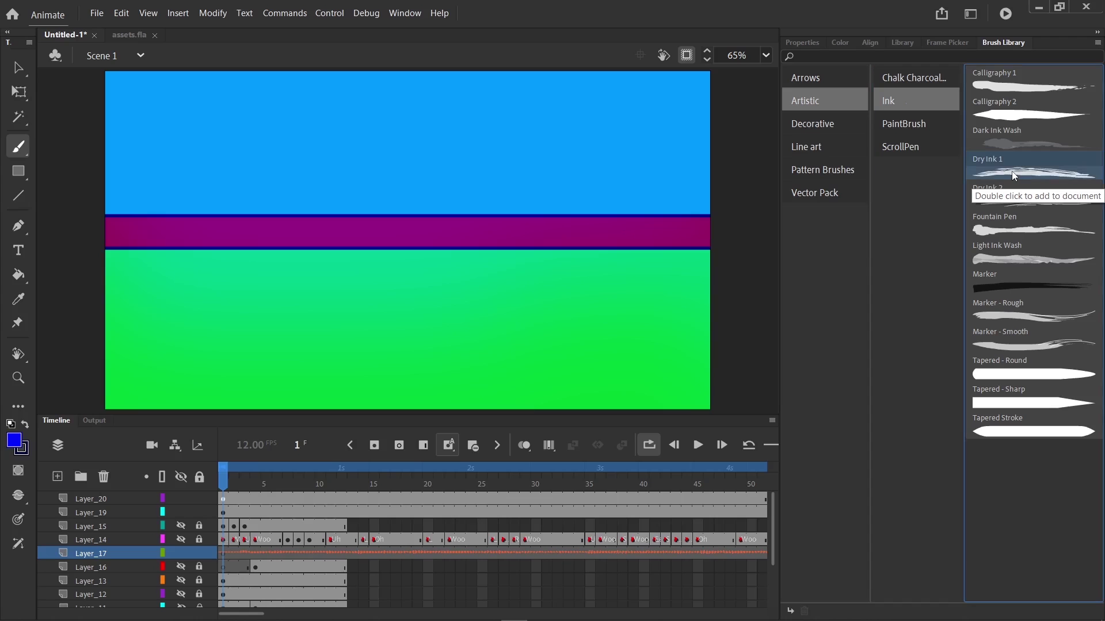
pyautogui.click(816, 44)
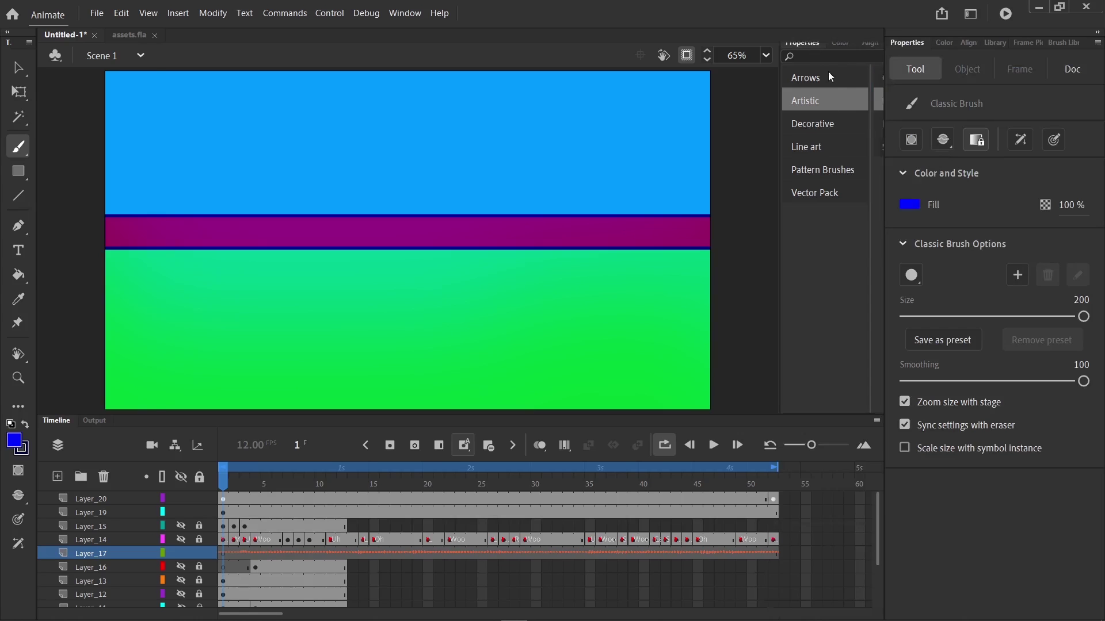
# Switch to the Paint Brush with the Dry Ink 1 stroke style and draw a short test stroke just above the purple bar.
pyautogui.press('y')
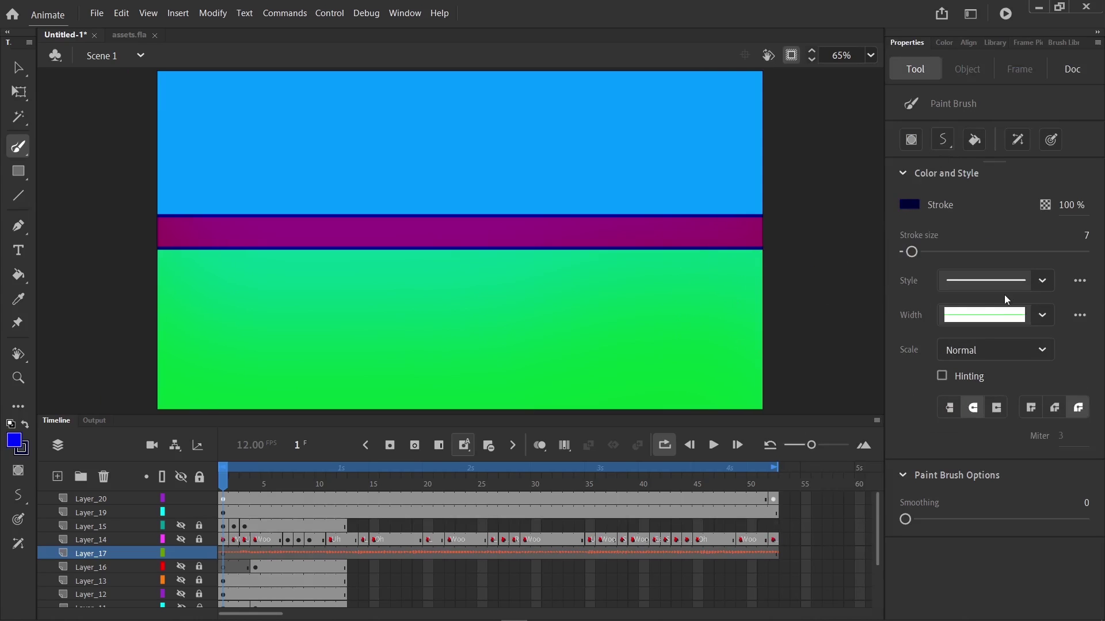
pyautogui.click(1010, 281)
pyautogui.click(1014, 301)
pyautogui.moveTo(276, 207); pyautogui.dragTo(287, 214)
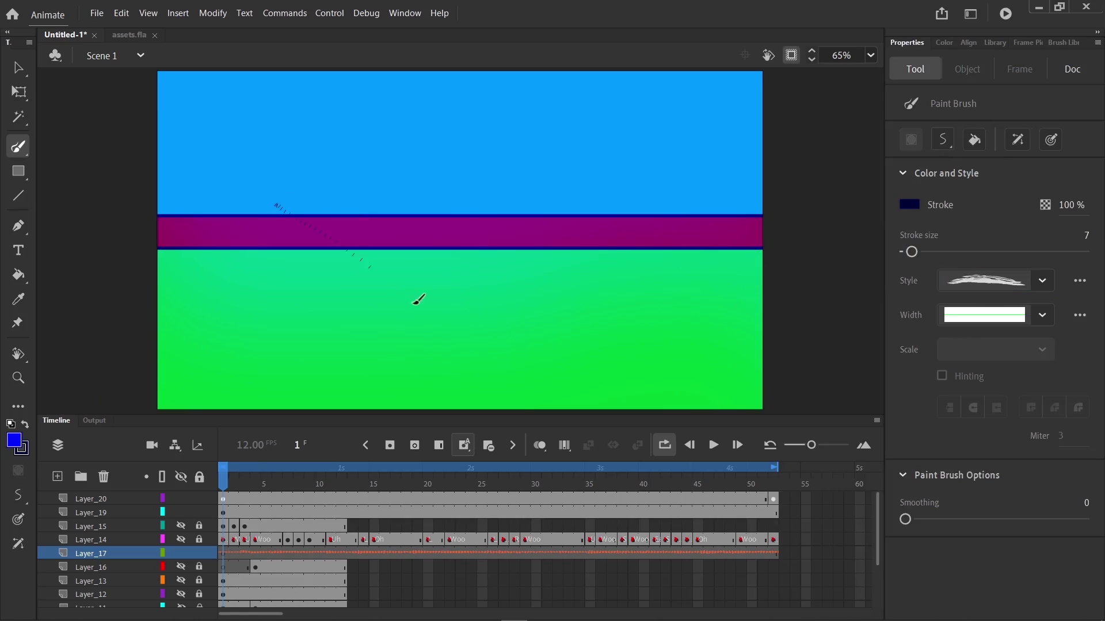
# Paint two long curved Dry Ink 1 strokes on a new layer above Layer_20, with all other layers hidden.
pyautogui.click(66, 498)
pyautogui.click(58, 476)
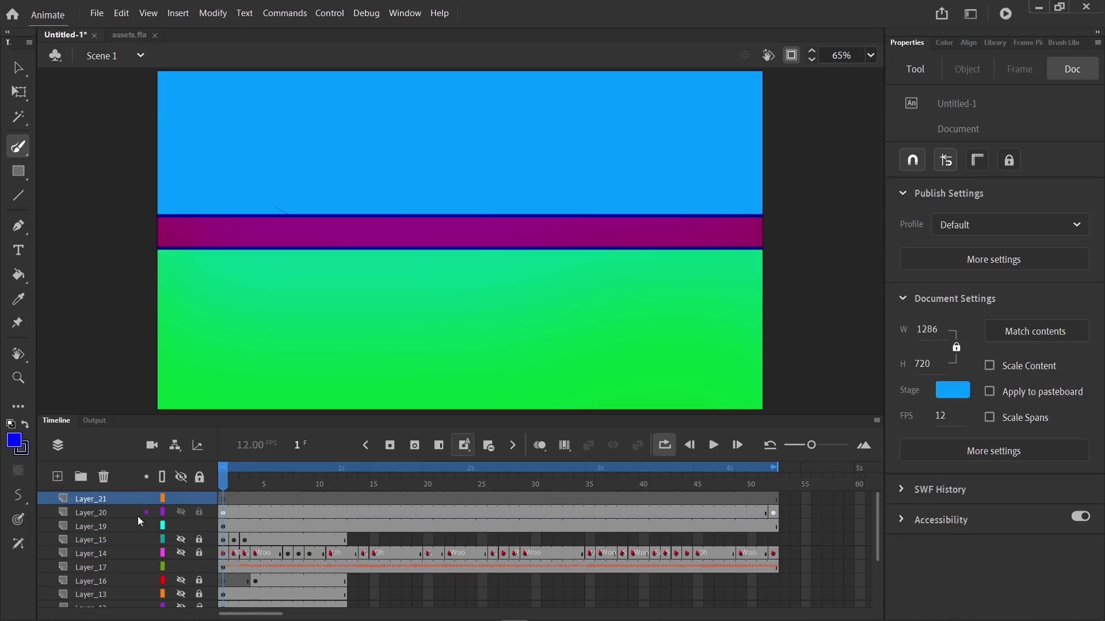
pyautogui.click(181, 479)
pyautogui.moveTo(310, 253); pyautogui.dragTo(723, 238)
pyautogui.moveTo(465, 294); pyautogui.dragTo(689, 344)
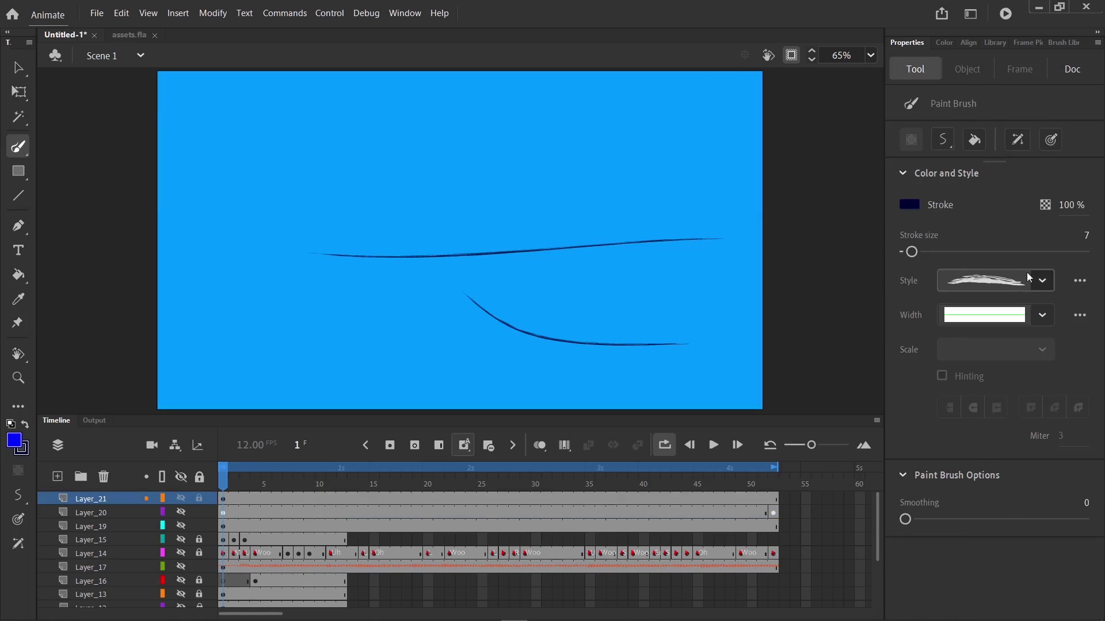
# Change the stroke style to Dry Ink 2 from the Brush Library and paint a long diagonal stroke across the stage.
pyautogui.click(1053, 43)
pyautogui.click(1017, 199)
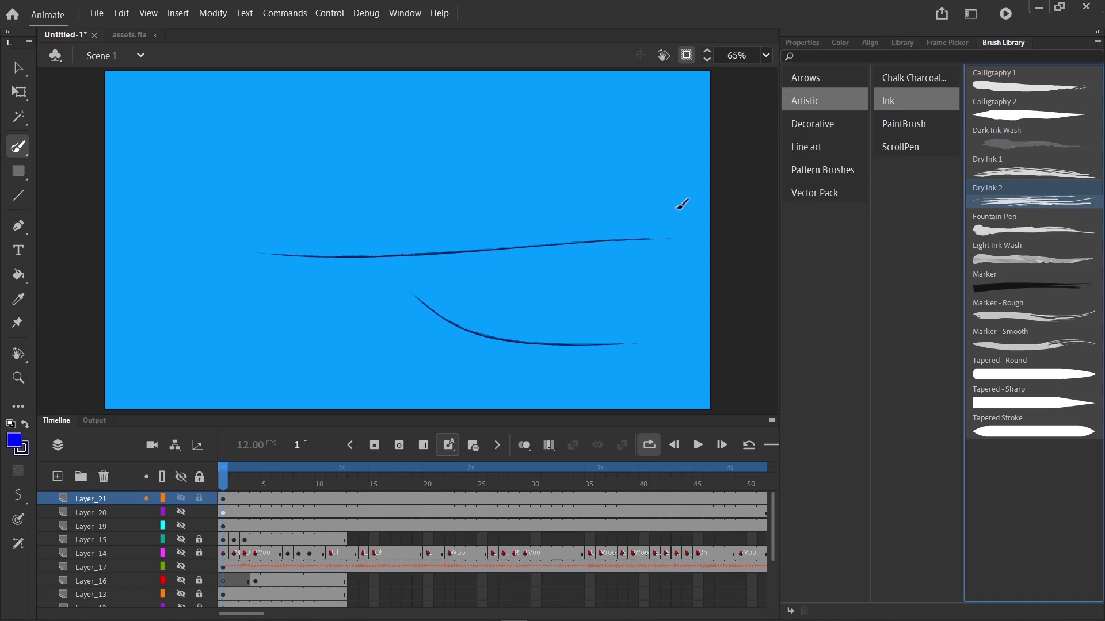
pyautogui.click(802, 42)
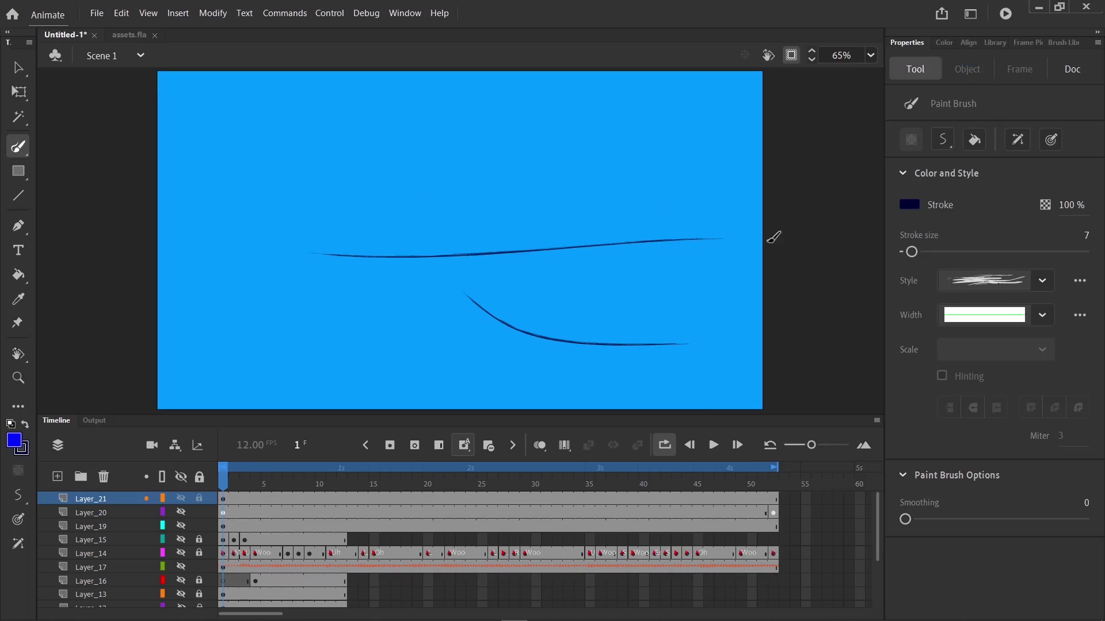
pyautogui.moveTo(548, 124); pyautogui.dragTo(316, 334)
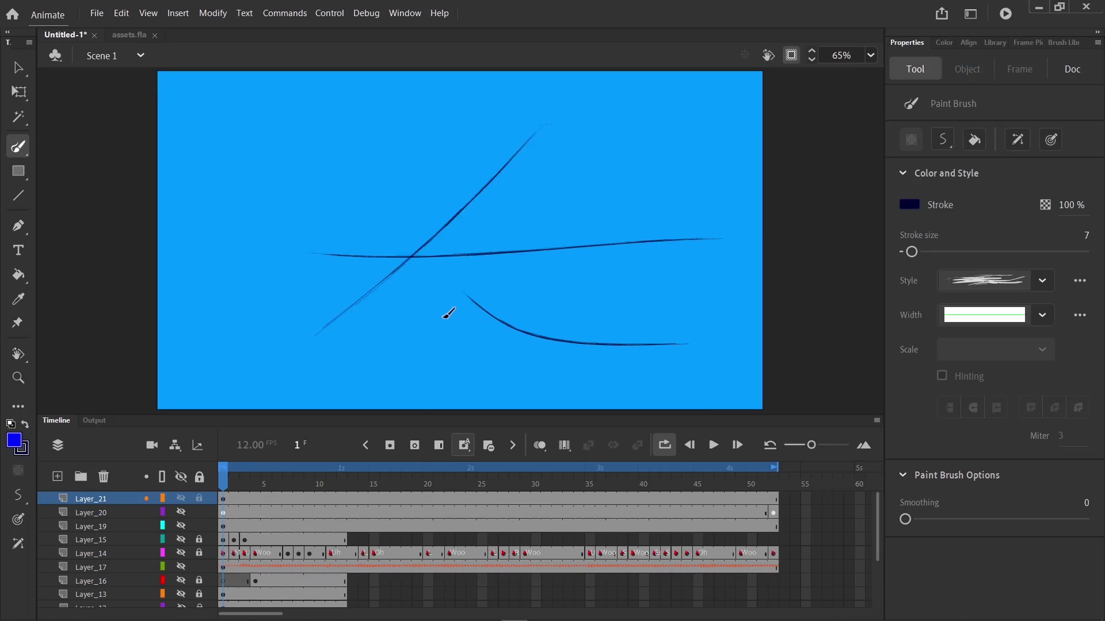
# Paint two thicker Dry Ink 2 strokes at size 27 and move the upper one left to about X 287, Y 198.
pyautogui.press(']')
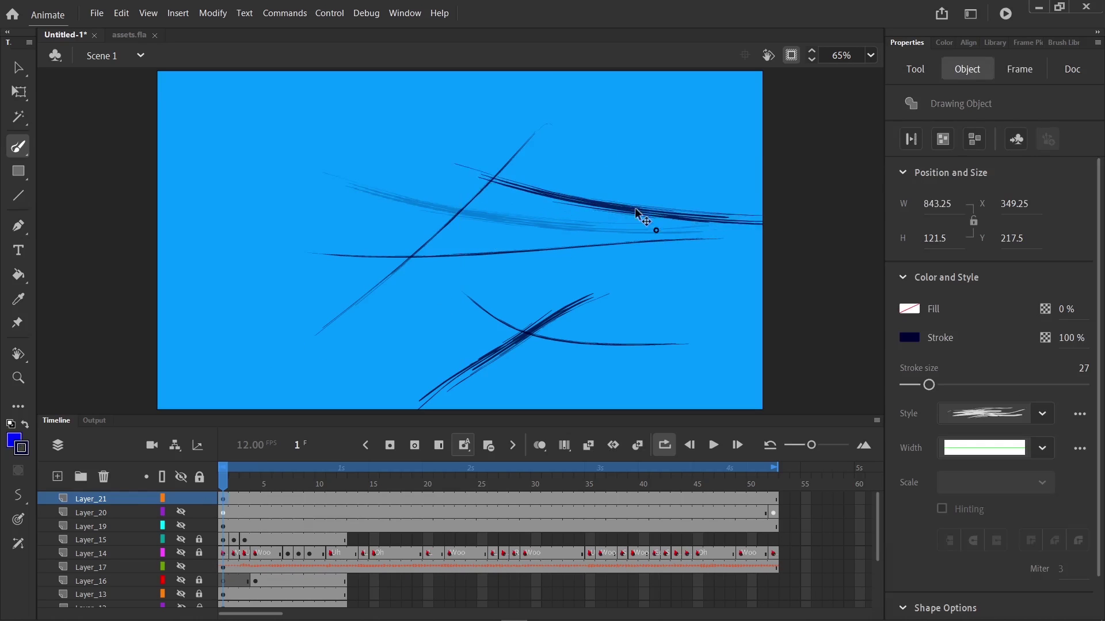
pyautogui.moveTo(635, 210)
pyautogui.mouseDown()
pyautogui.moveTo(573, 172)
pyautogui.moveTo(595, 196)
pyautogui.moveTo(574, 176)
pyautogui.moveTo(485, 211)
pyautogui.mouseUp()
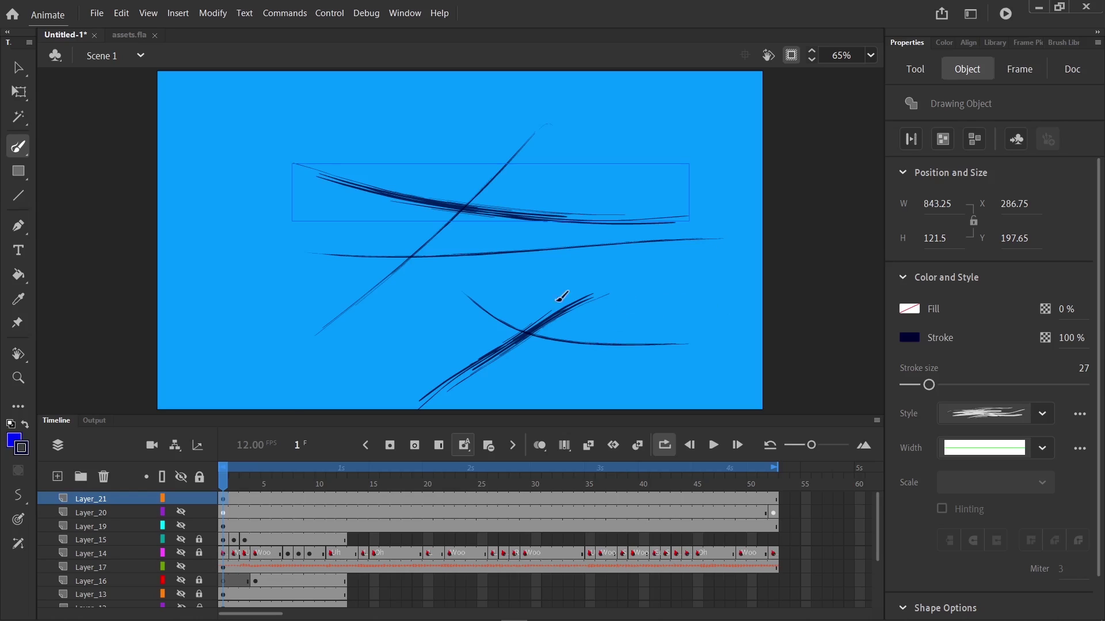
# Add a Blur filter to frame 1 of Layer_21.
pyautogui.click(221, 496)
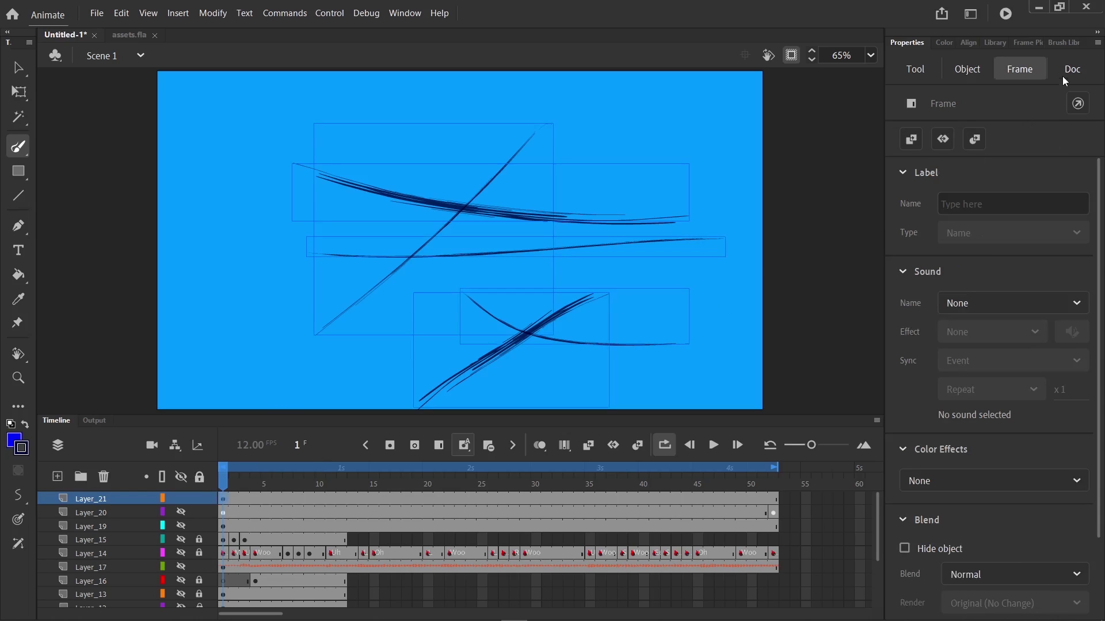
pyautogui.scroll(-2, 1075, 357)
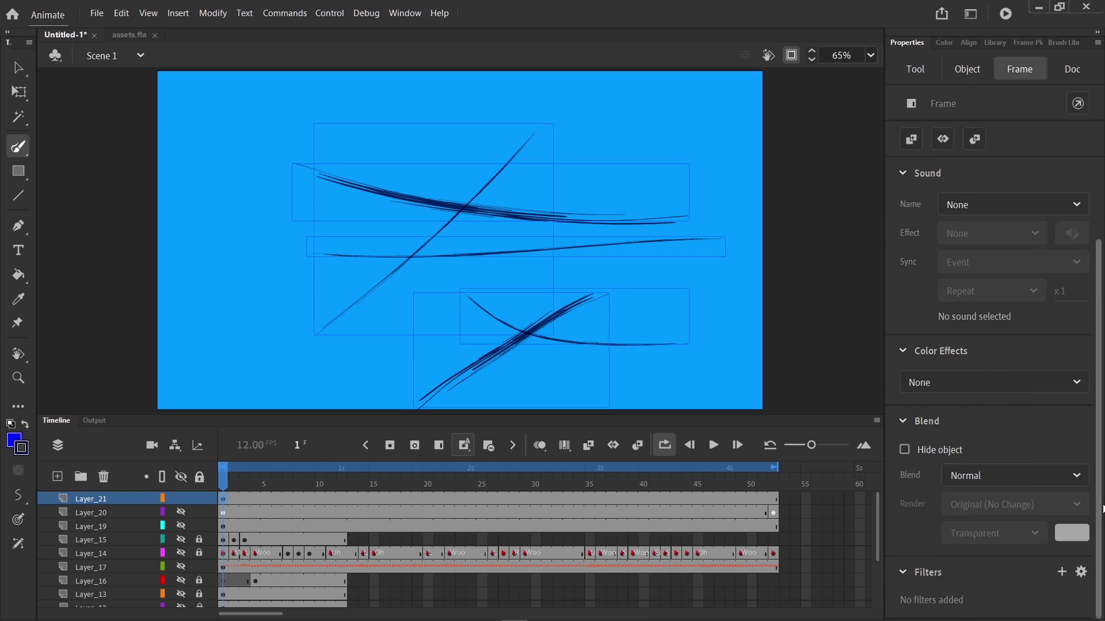
pyautogui.click(1061, 572)
pyautogui.click(1007, 437)
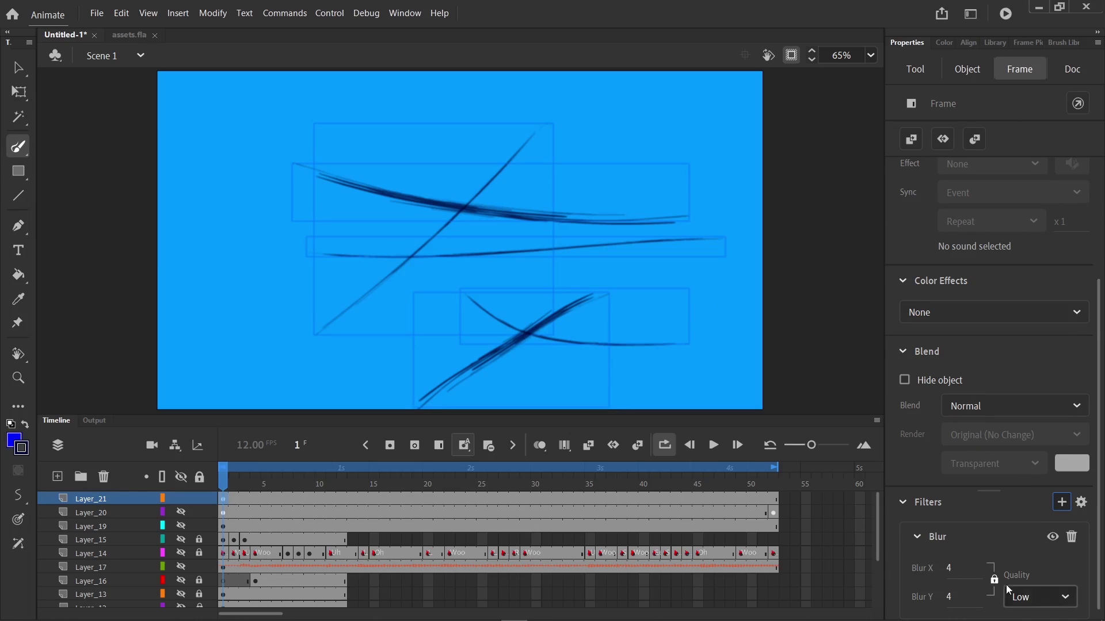
# Set frame 1 of Layer_21 to a blur of 22, an alpha of 54% and the Multiply blend mode.
pyautogui.moveTo(947, 572); pyautogui.dragTo(972, 572)
pyautogui.click(980, 313)
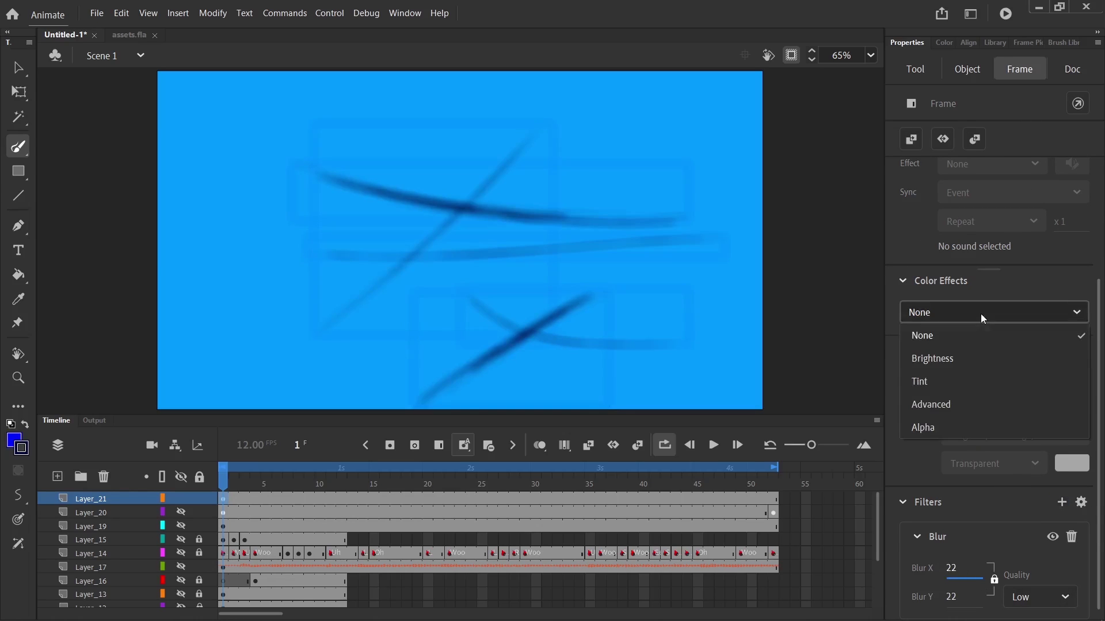
pyautogui.click(940, 425)
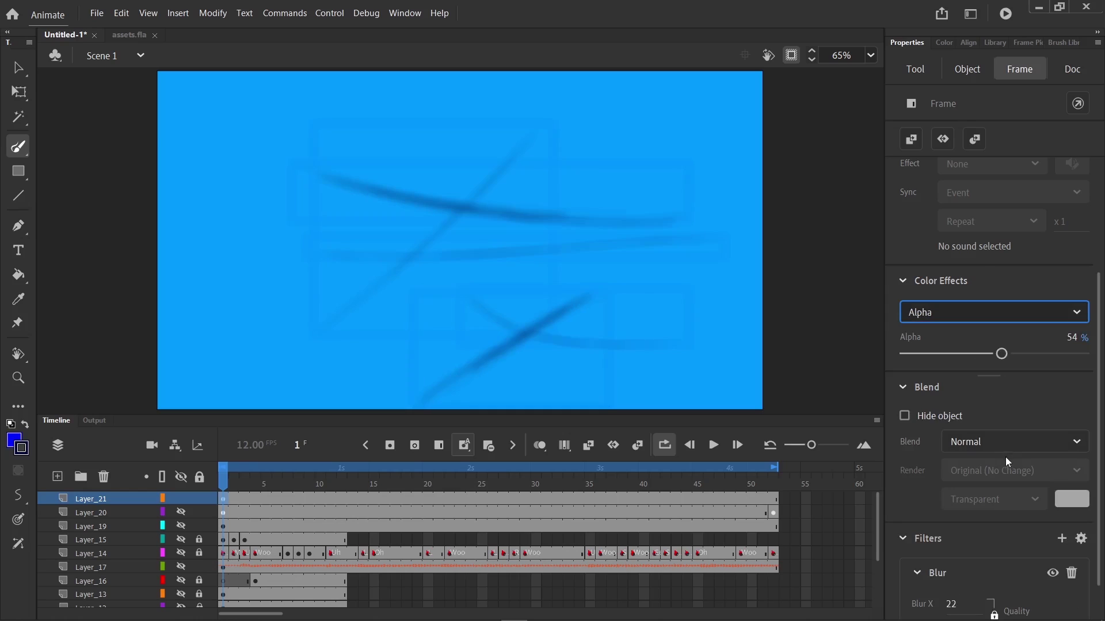
pyautogui.click(1005, 442)
pyautogui.click(971, 167)
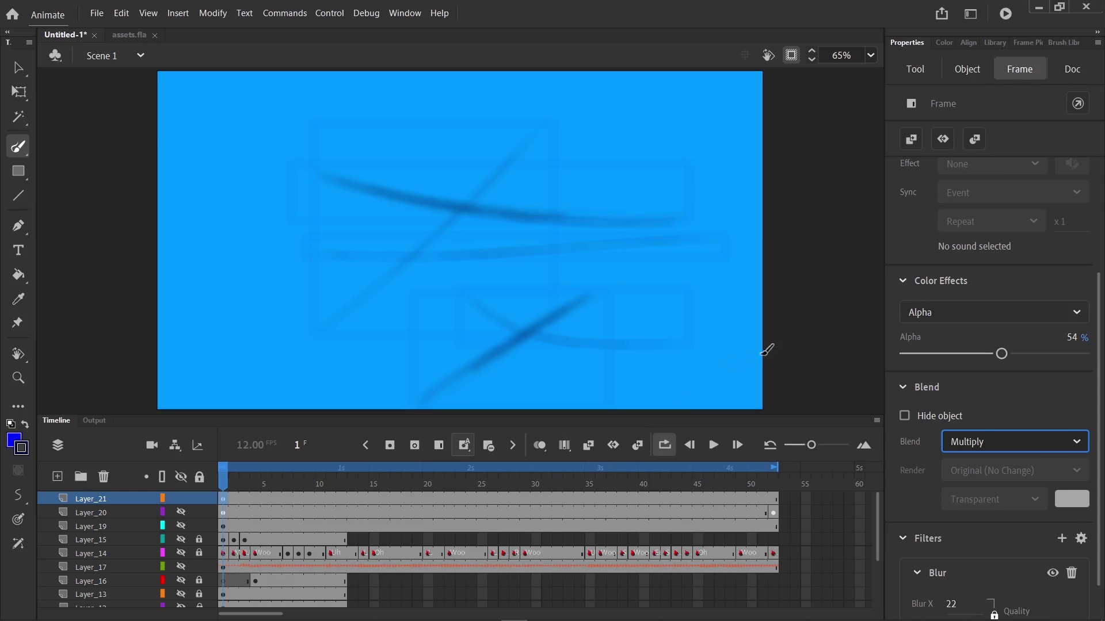
# Clear the Dry Ink strokes from Layer_21 and paint a large blue shape with the Classic Brush at size 200.
pyautogui.hotkey('ctrl', '-')
pyautogui.hotkey('ctrl', '-')
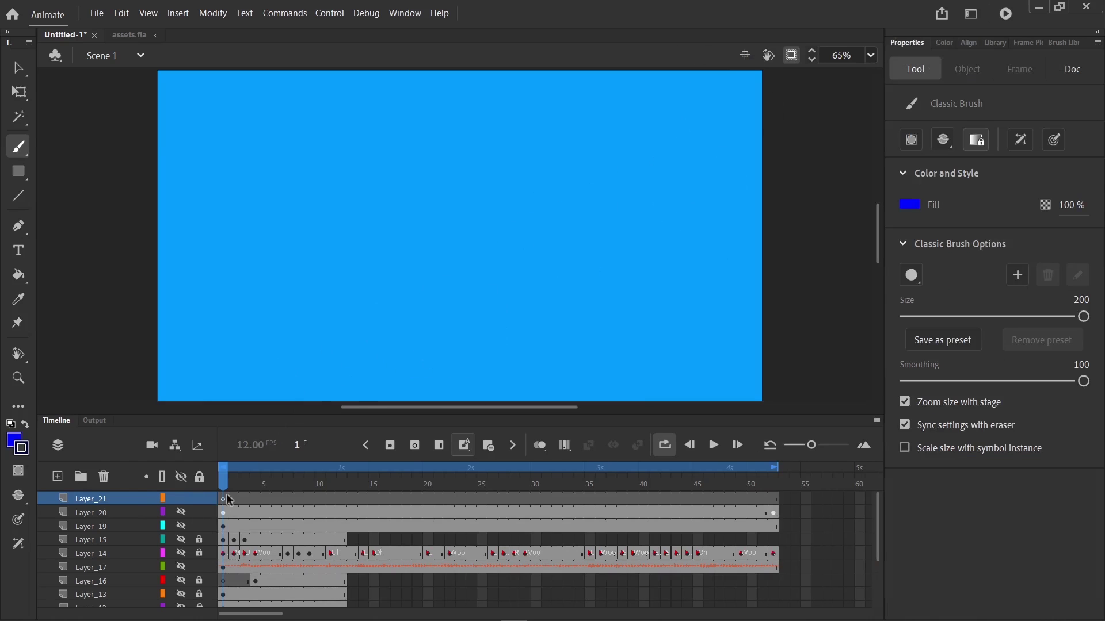
pyautogui.moveTo(533, 195)
pyautogui.mouseDown()
pyautogui.moveTo(392, 314)
pyautogui.moveTo(604, 265)
pyautogui.mouseUp()
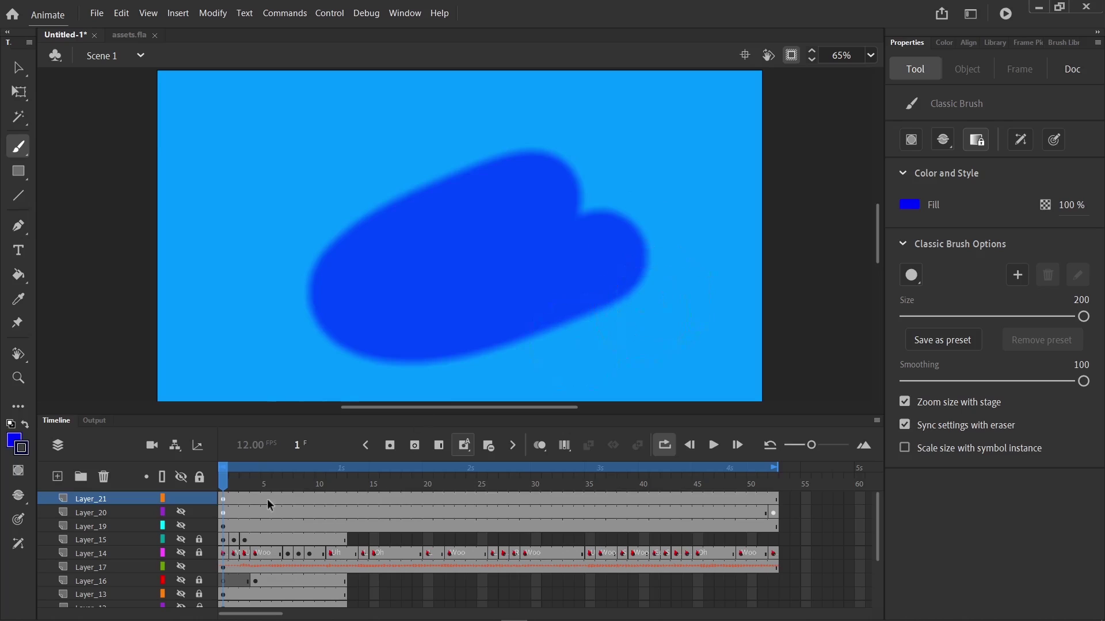
# Reset frame 1's color effect to None, delete its Blur filter and return its blend mode to Normal.
pyautogui.click(223, 501)
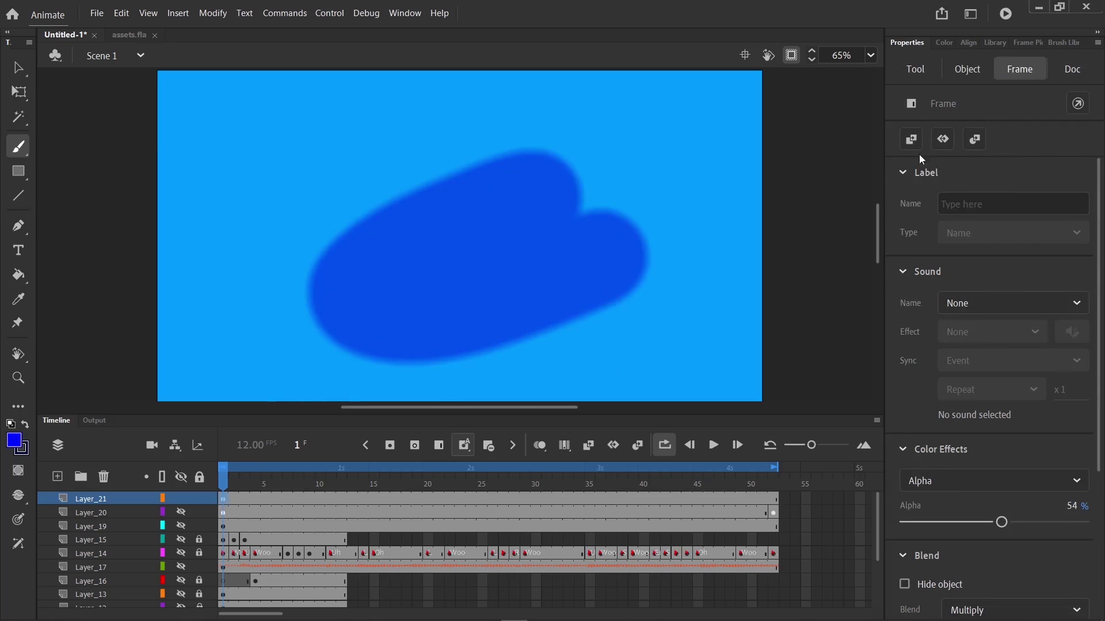
pyautogui.click(1051, 483)
pyautogui.click(989, 503)
pyautogui.scroll(-3, 1095, 419)
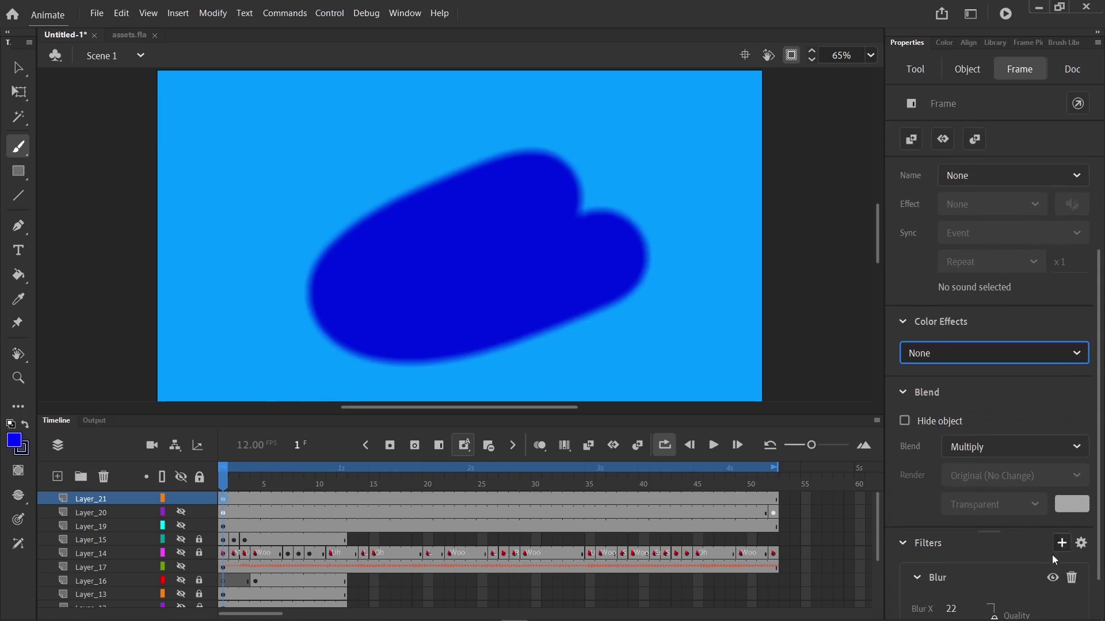
pyautogui.click(1069, 579)
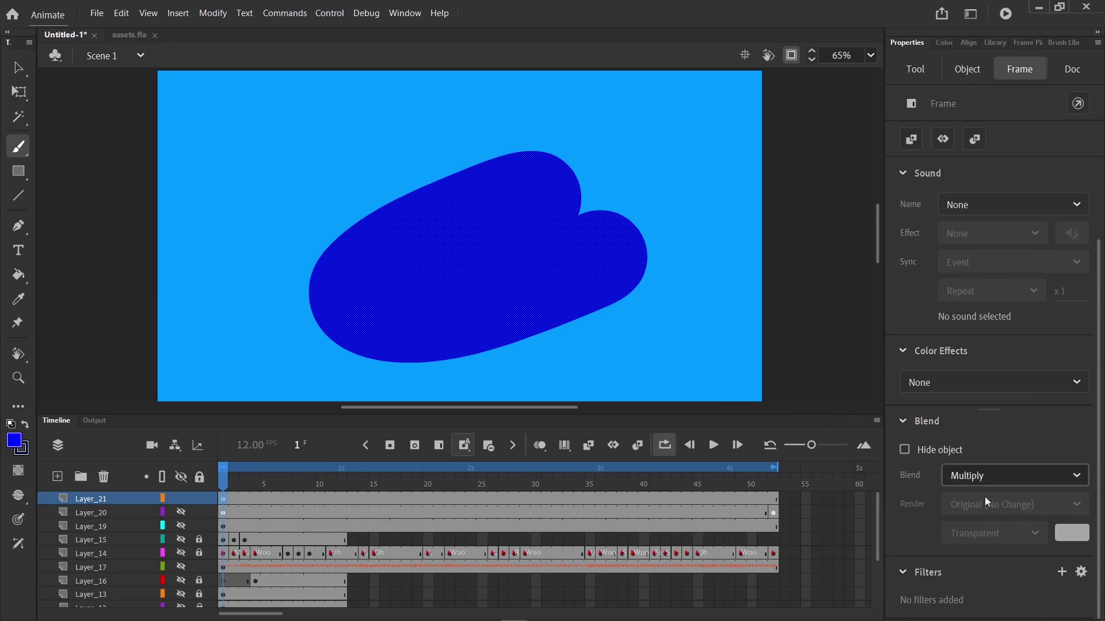
pyautogui.click(993, 471)
# Move frame 3 of Layer_16 onto frame 3 of Layer_21 and try to shift Layer_21's frame 2 to frame 1.
pyautogui.click(245, 581)
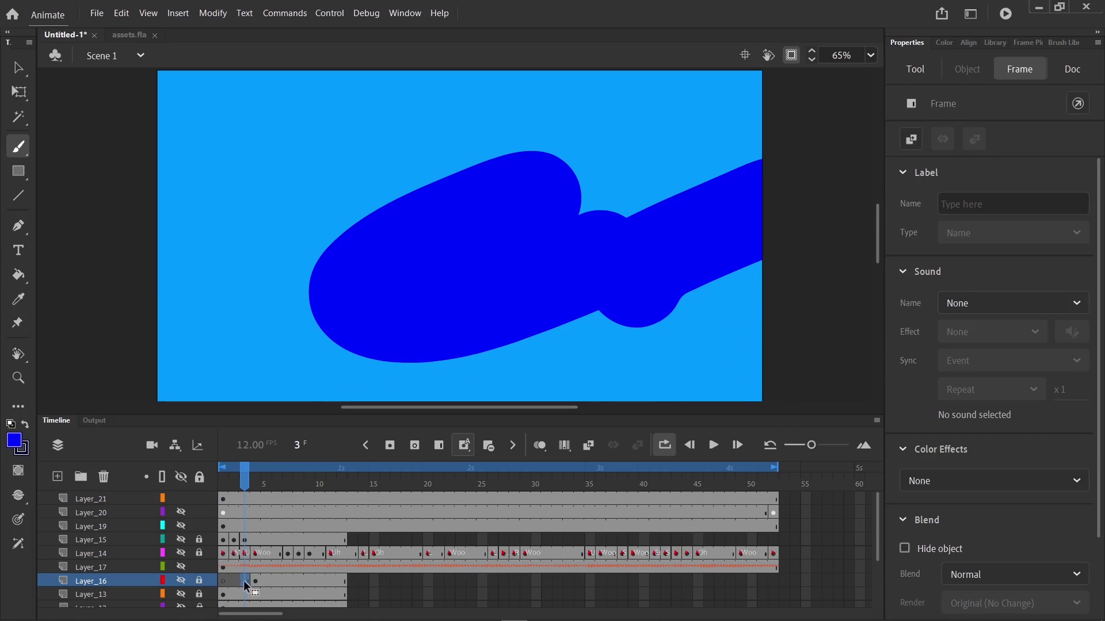
pyautogui.moveTo(244, 580); pyautogui.dragTo(244, 497)
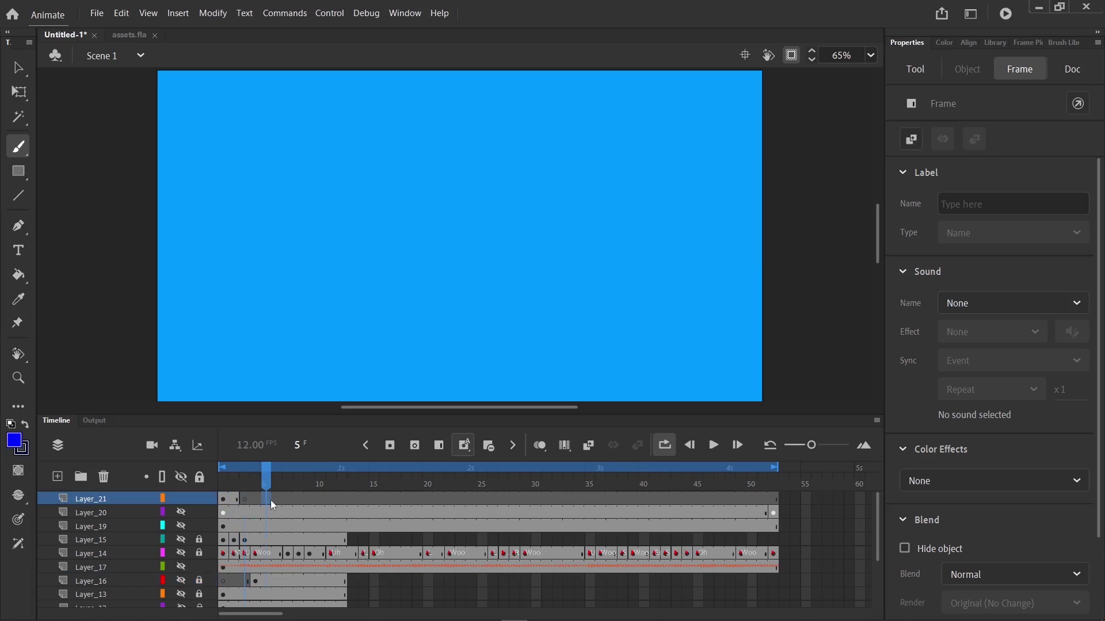
pyautogui.click(233, 501)
pyautogui.click(278, 499)
pyautogui.moveTo(237, 498); pyautogui.dragTo(224, 499)
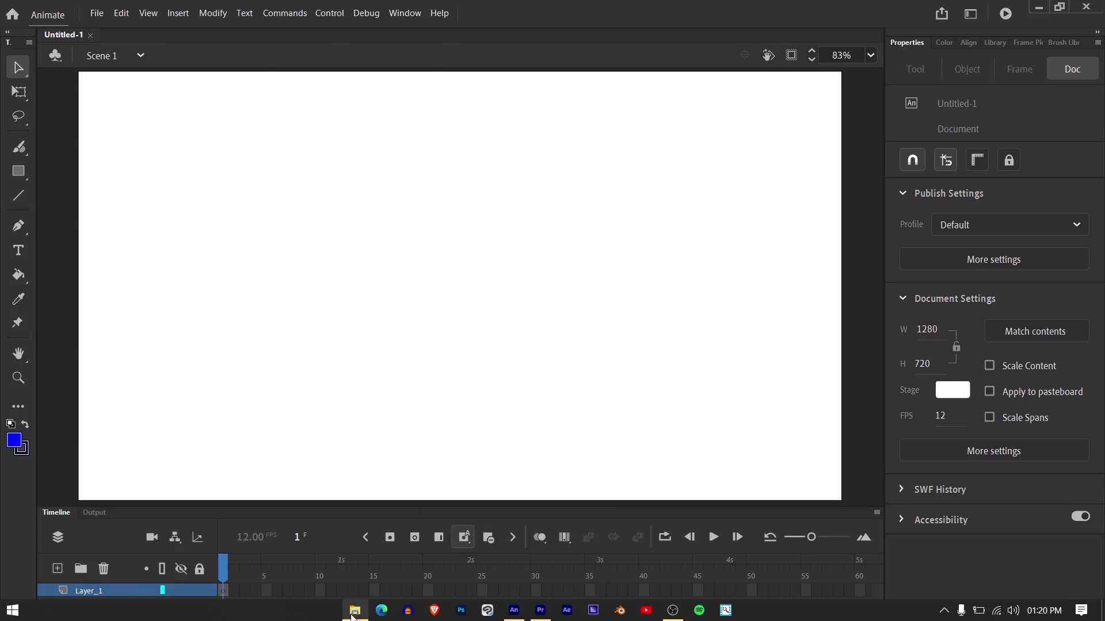
# Import head drawing shorts 1.wav from the shorts folder onto Layer_1 of the new document and enlarge the timeline area.
pyautogui.click(354, 611)
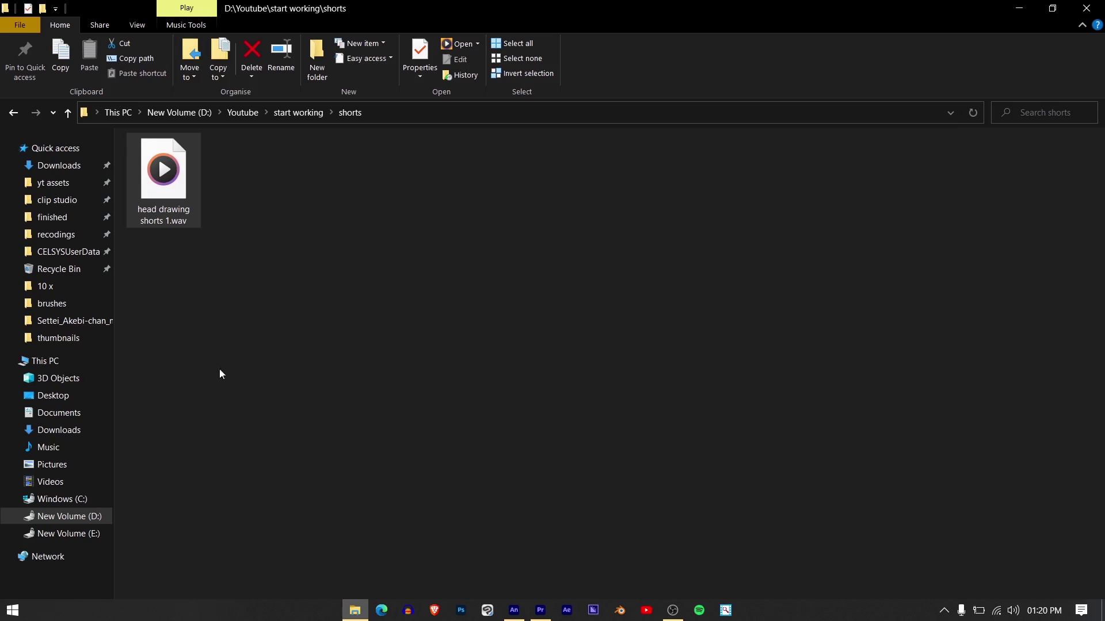
pyautogui.click(158, 180)
pyautogui.moveTo(158, 180)
pyautogui.mouseDown()
pyautogui.moveTo(306, 606)
pyautogui.moveTo(513, 609)
pyautogui.moveTo(461, 264)
pyautogui.mouseUp()
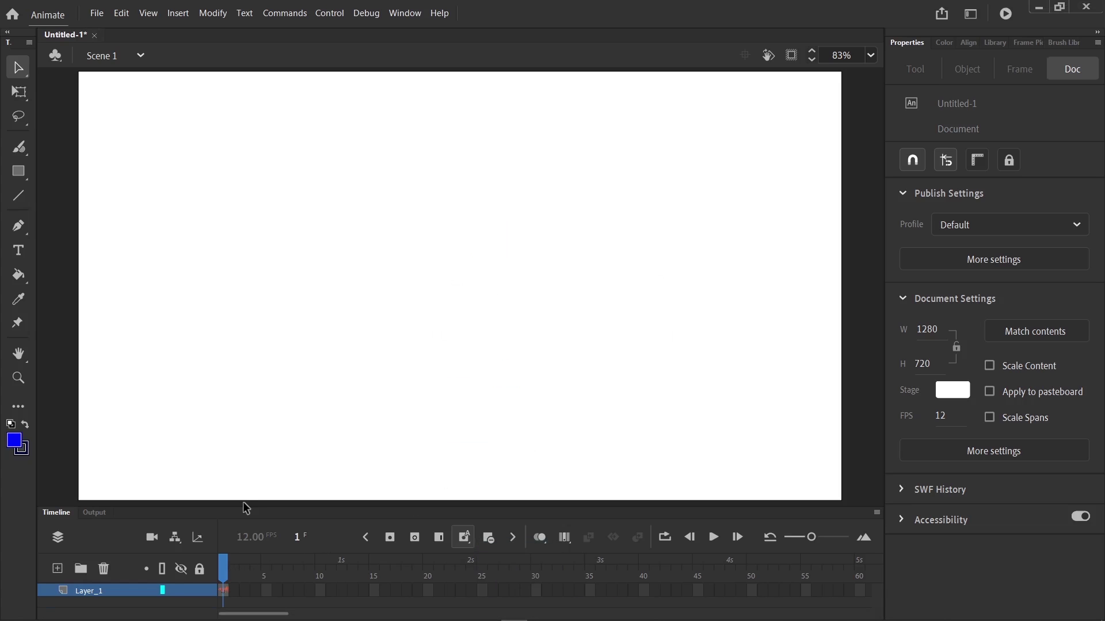
pyautogui.moveTo(244, 506); pyautogui.dragTo(243, 445)
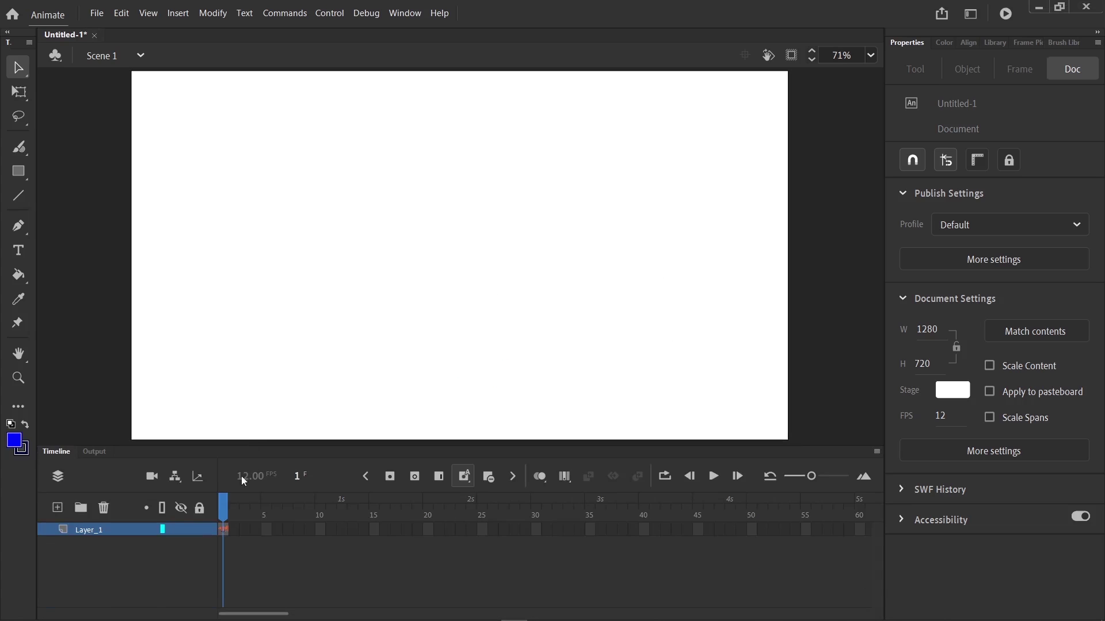
# Insert a keyframe at frame 2 of Layer_1 and extend its span to frame 40.
pyautogui.click(225, 530)
pyautogui.press('F6')
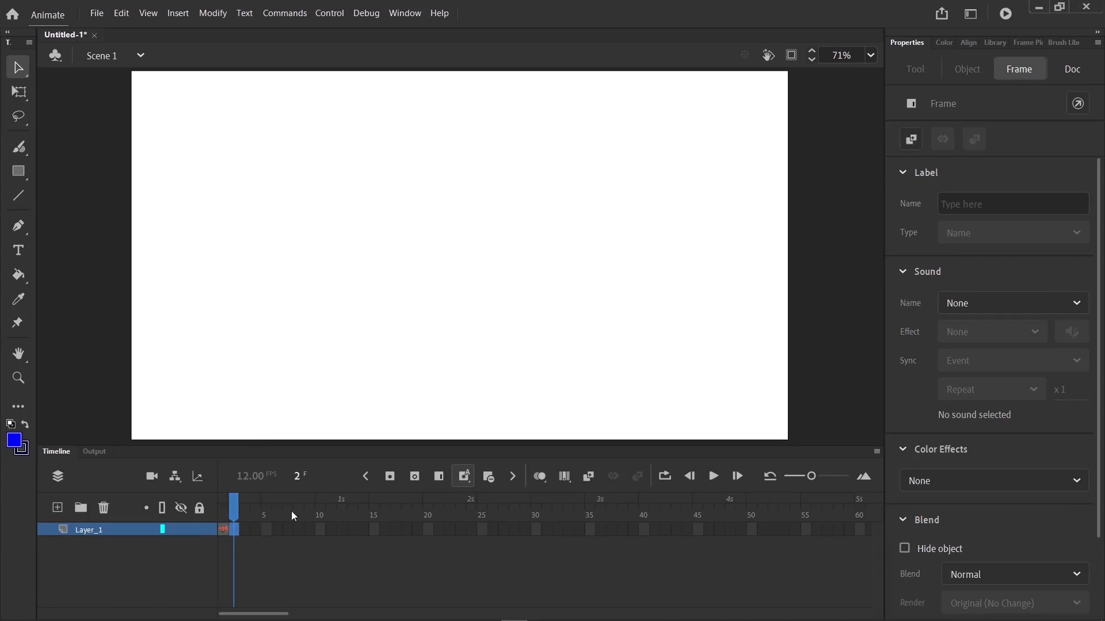
pyautogui.press('F5')
pyautogui.press('F5')
pyautogui.press('F5')
pyautogui.press('F5')
pyautogui.press('F5')
pyautogui.press('F5')
pyautogui.press('F5')
pyautogui.press('F5')
pyautogui.press('F5')
pyautogui.press('F5')
pyautogui.press('F5')
pyautogui.press('F5')
pyautogui.press('F5')
pyautogui.press('F5')
pyautogui.press('F5')
pyautogui.press('F5')
pyautogui.press('F5')
pyautogui.press('F5')
pyautogui.press('F5')
pyautogui.press('F5')
pyautogui.press('F5')
pyautogui.press('F5')
pyautogui.press('F5')
pyautogui.press('F5')
pyautogui.press('F5')
pyautogui.press('F5')
pyautogui.press('F5')
pyautogui.press('F5')
pyautogui.press('F5')
pyautogui.press('F5')
pyautogui.press('F5')
pyautogui.press('F5')
pyautogui.press('F5')
pyautogui.press('F5')
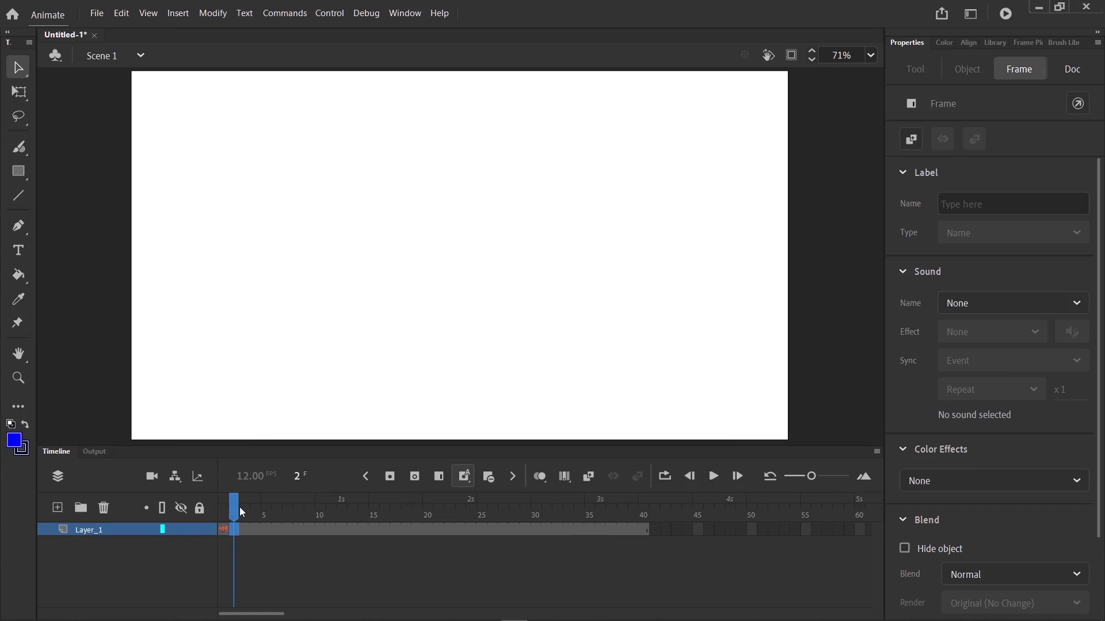
# Remove the frame 2 keyframe span and make the sound's own frame span on Layer_1 reach past frame 60.
pyautogui.hotkey('shift', 'F5')
pyautogui.hotkey('shift', 'F5')
pyautogui.hotkey('shift', 'F5')
pyautogui.hotkey('shift', 'F5')
pyautogui.hotkey('shift', 'F5')
pyautogui.hotkey('shift', 'F5')
pyautogui.hotkey('shift', 'F5')
pyautogui.hotkey('shift', 'F5')
pyautogui.hotkey('shift', 'F5')
pyautogui.hotkey('shift', 'F5')
pyautogui.hotkey('shift', 'F5')
pyautogui.hotkey('shift', 'F5')
pyautogui.hotkey('shift', 'F5')
pyautogui.hotkey('shift', 'F5')
pyautogui.hotkey('shift', 'F5')
pyautogui.hotkey('shift', 'F5')
pyautogui.hotkey('shift', 'F5')
pyautogui.hotkey('shift', 'F5')
pyautogui.hotkey('shift', 'F5')
pyautogui.hotkey('shift', 'F5')
pyautogui.hotkey('shift', 'F5')
pyautogui.hotkey('shift', 'F5')
pyautogui.hotkey('shift', 'F5')
pyautogui.hotkey('shift', 'F5')
pyautogui.hotkey('shift', 'F5')
pyautogui.hotkey('shift', 'F5')
pyautogui.hotkey('shift', 'F5')
pyautogui.hotkey('shift', 'F5')
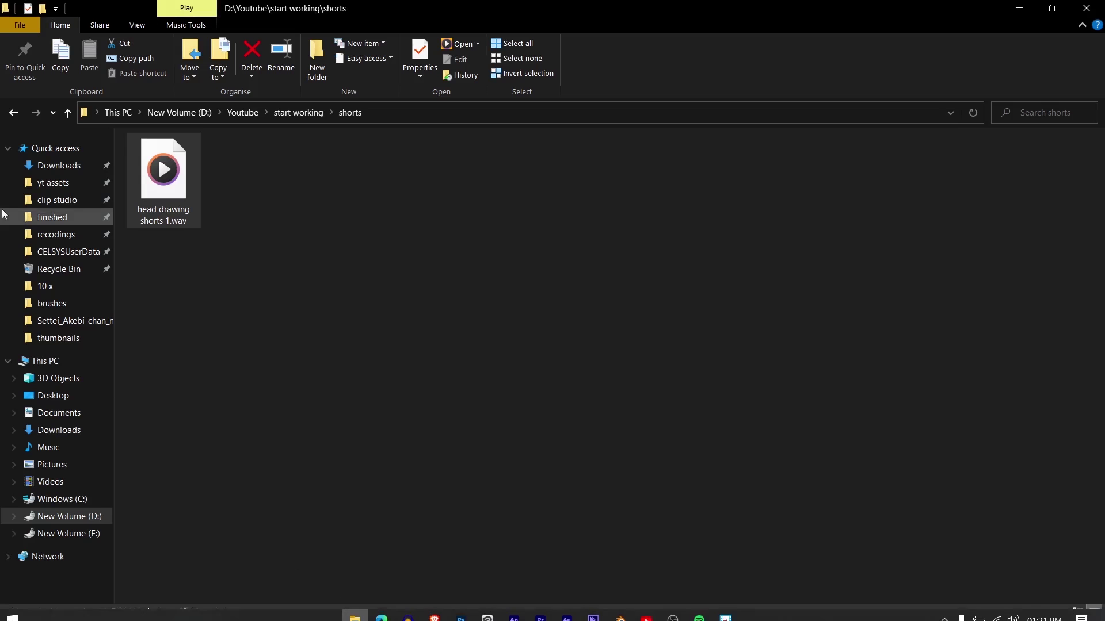
# Place happy birthday buddy.jpg from Downloads on Layer_1 and scale it to about 484 px near the middle of the stage.
pyautogui.click(61, 166)
pyautogui.moveTo(154, 212); pyautogui.dragTo(451, 382)
pyautogui.press('q')
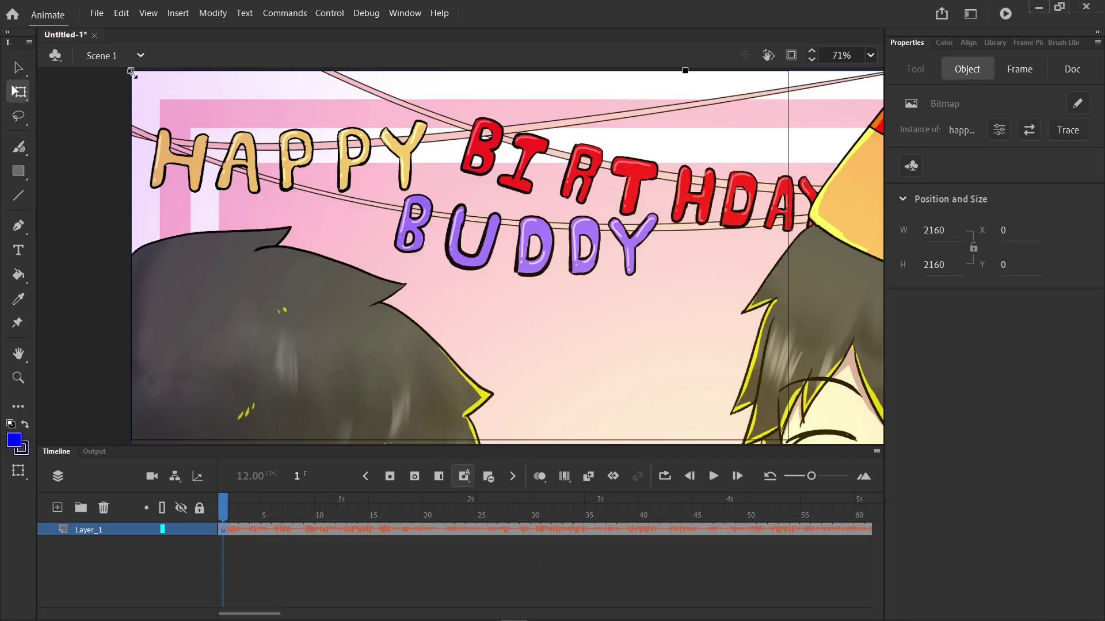
pyautogui.moveTo(184, 121); pyautogui.dragTo(652, 438)
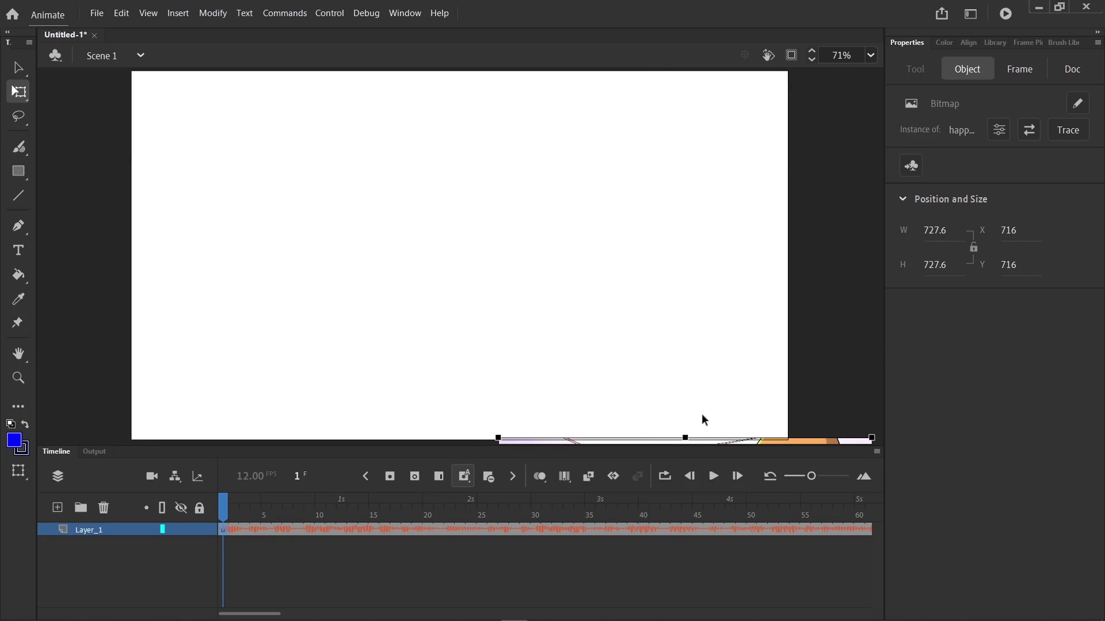
pyautogui.moveTo(742, 443); pyautogui.dragTo(563, 95)
pyautogui.moveTo(696, 83); pyautogui.dragTo(646, 141)
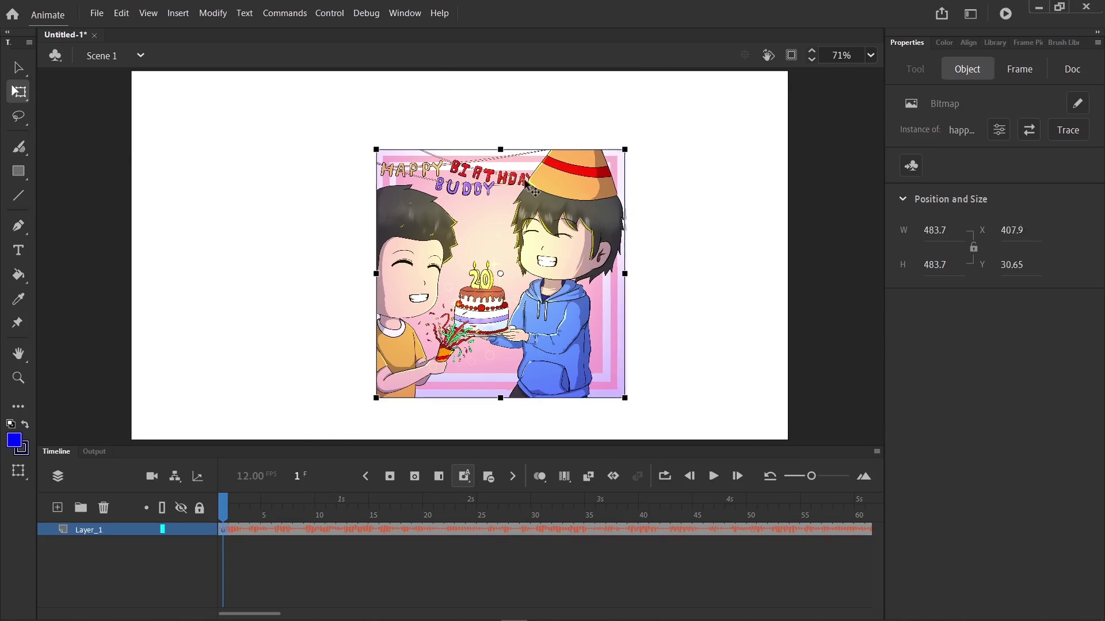
pyautogui.moveTo(574, 248); pyautogui.dragTo(521, 230)
# Undo the import, scaling and moves of the birthday picture on Layer_1.
pyautogui.hotkey('ctrl', 'z')
pyautogui.hotkey('ctrl', 'z')
pyautogui.hotkey('ctrl', 'z')
pyautogui.hotkey('ctrl', 'z')
pyautogui.hotkey('ctrl', 'z')
pyautogui.hotkey('ctrl', 'z')
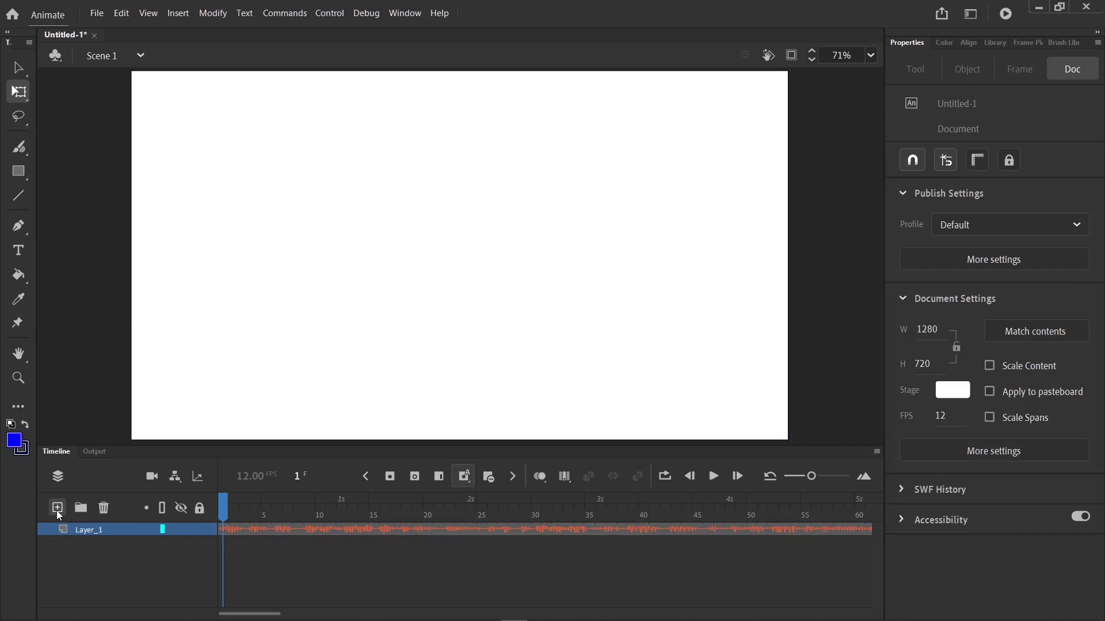
# Add a layer above Layer_1 and place happy birthday buddy.jpg on it, scaled to about 414 px at X 518, Y 77.
pyautogui.click(57, 508)
pyautogui.click(355, 607)
pyautogui.moveTo(166, 193); pyautogui.dragTo(435, 326)
pyautogui.moveTo(130, 70); pyautogui.dragTo(468, 316)
pyautogui.moveTo(568, 439); pyautogui.dragTo(498, 189)
# Import CHARACTER POST.jpg from the Downloads folder into the document's library.
pyautogui.click(97, 12)
pyautogui.moveTo(167, 199)
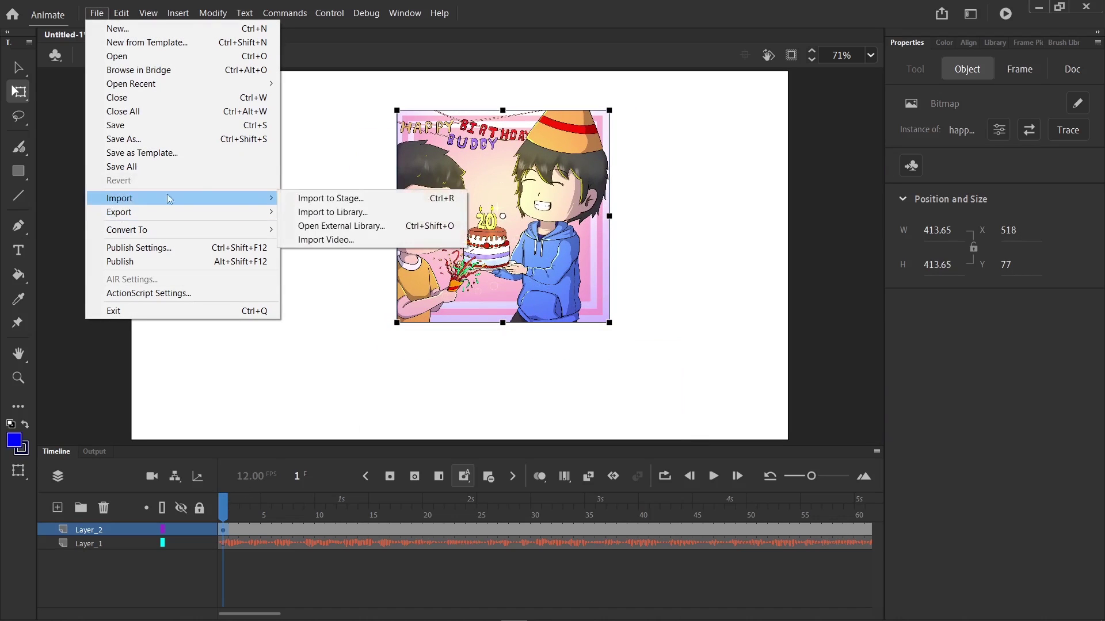
pyautogui.click(334, 212)
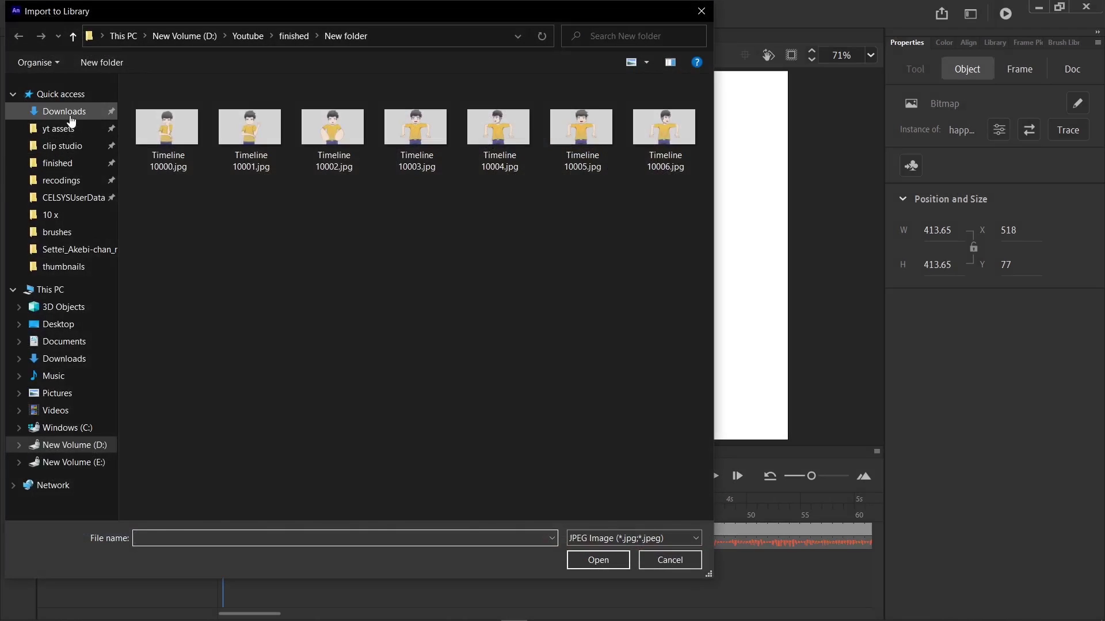
pyautogui.click(64, 112)
pyautogui.click(165, 377)
pyautogui.click(599, 558)
# Move the birthday picture down and to the left, and place CHARACTER POST.jpg from the library on the stage.
pyautogui.moveTo(495, 248); pyautogui.dragTo(424, 277)
pyautogui.click(986, 42)
pyautogui.click(969, 218)
pyautogui.moveTo(969, 219); pyautogui.dragTo(711, 324)
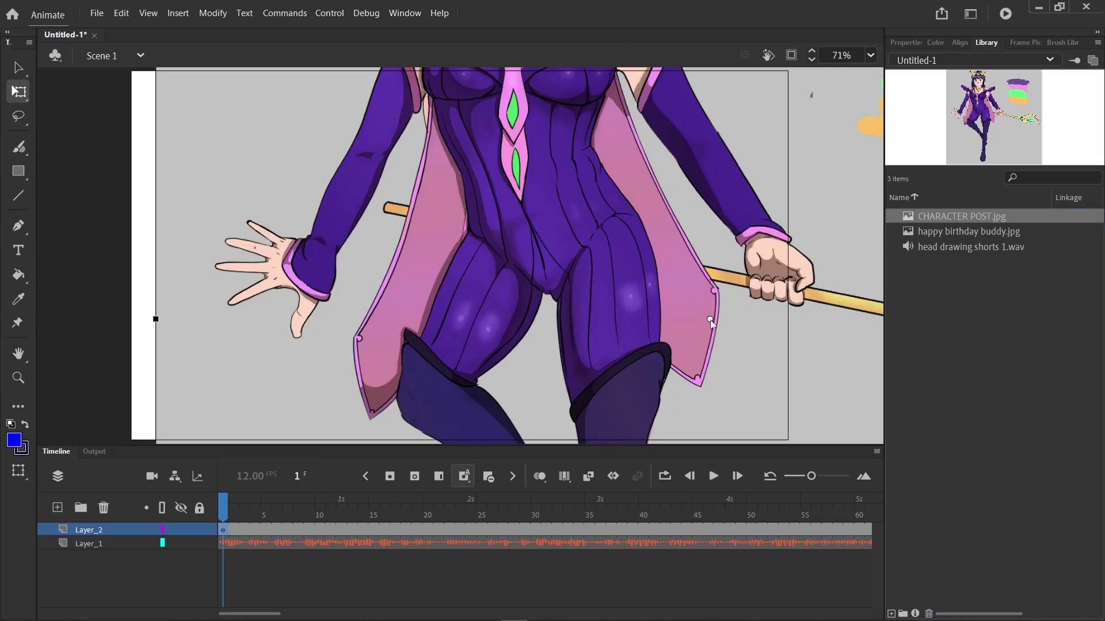
# Scale down the character picture and position it to the right of the birthday picture, overlapping the stage's right edge.
pyautogui.moveTo(166, 241); pyautogui.dragTo(334, 439)
pyautogui.moveTo(357, 72); pyautogui.dragTo(398, 275)
pyautogui.moveTo(365, 172); pyautogui.dragTo(604, 412)
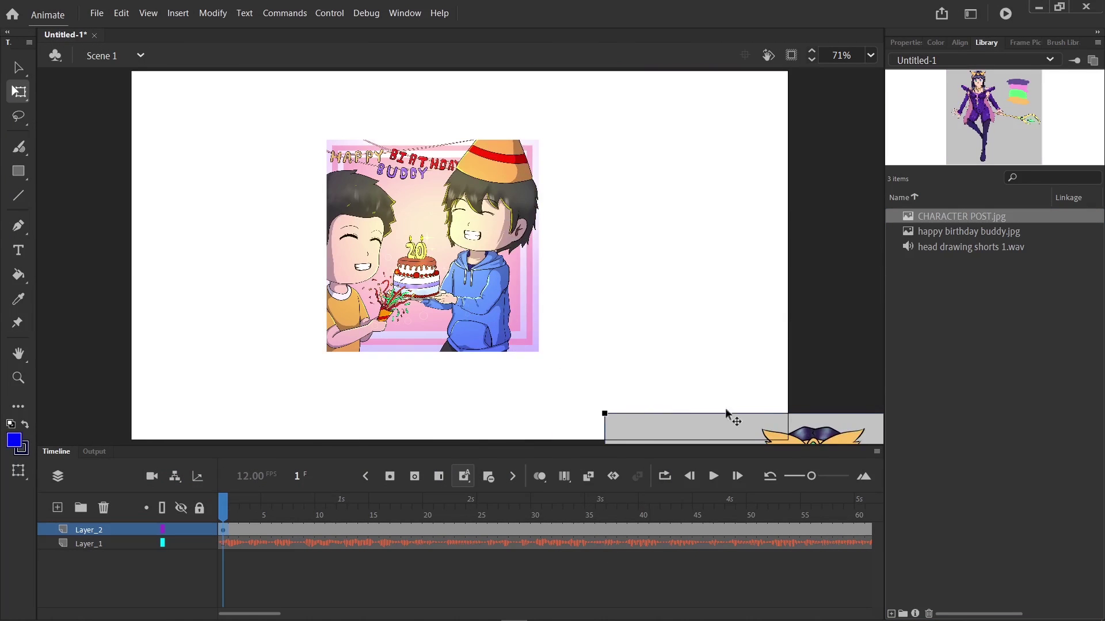
pyautogui.moveTo(727, 417); pyautogui.dragTo(586, 125)
pyautogui.moveTo(462, 120); pyautogui.dragTo(640, 297)
pyautogui.moveTo(742, 374); pyautogui.dragTo(680, 215)
# Import the landscape picture with the tree to the stage and move it over the lower part of the birthday picture.
pyautogui.click(97, 13)
pyautogui.click(323, 201)
pyautogui.click(166, 257)
pyautogui.click(599, 559)
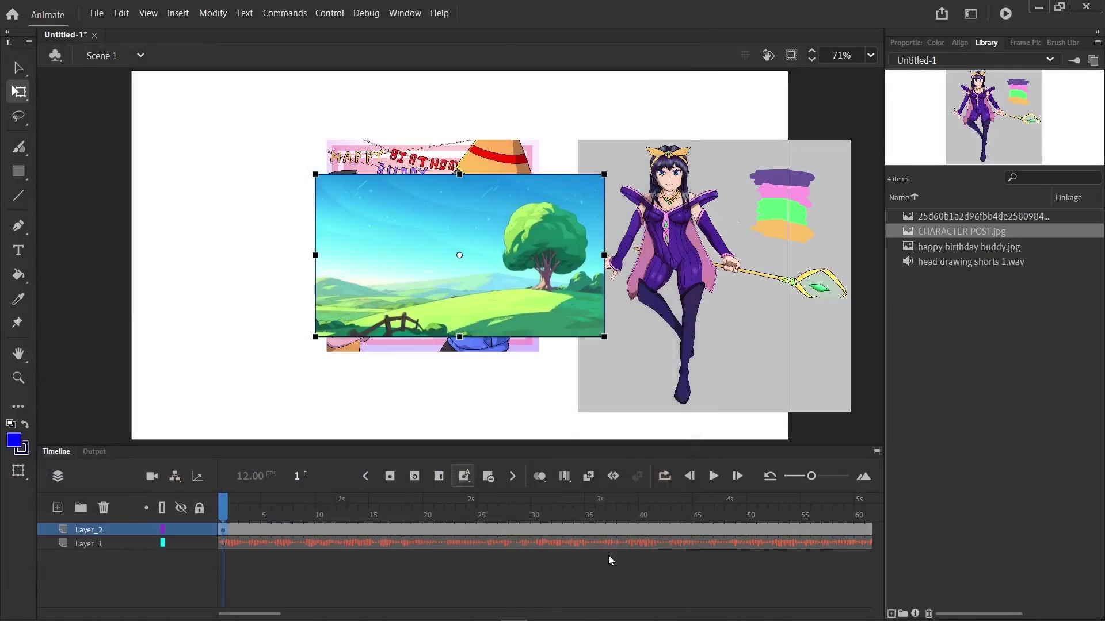
pyautogui.moveTo(443, 276); pyautogui.dragTo(372, 333)
# Open all dog.fla as an external library, preview Screenshot (324).png and Screenshot (323).png, and close the library.
pyautogui.click(97, 13)
pyautogui.click(334, 224)
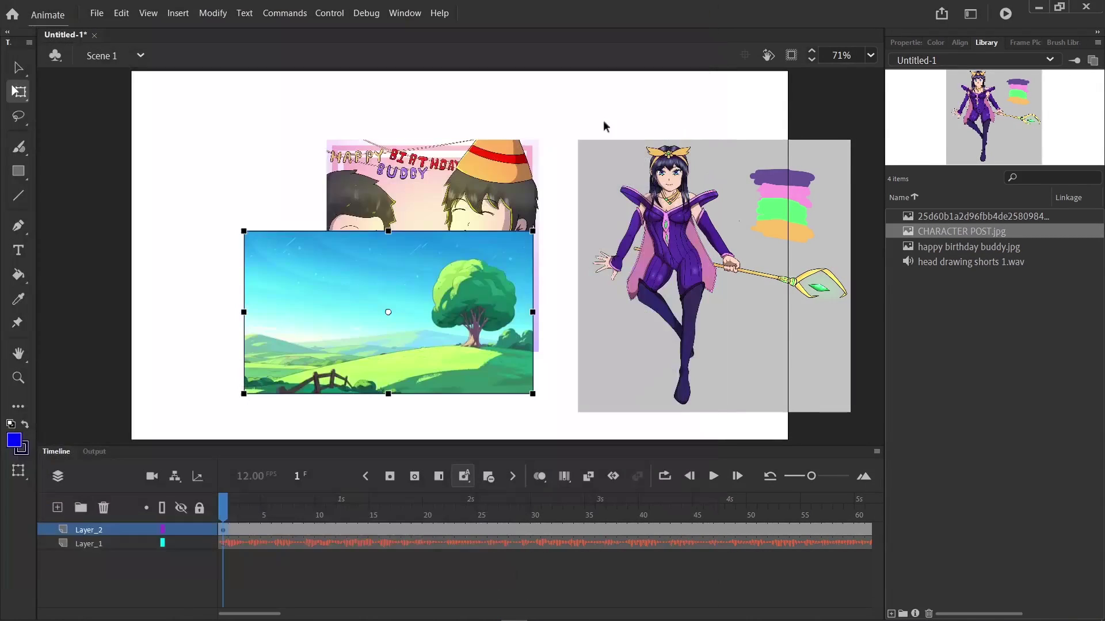
pyautogui.click(97, 12)
pyautogui.click(333, 225)
pyautogui.doubleClick(334, 210)
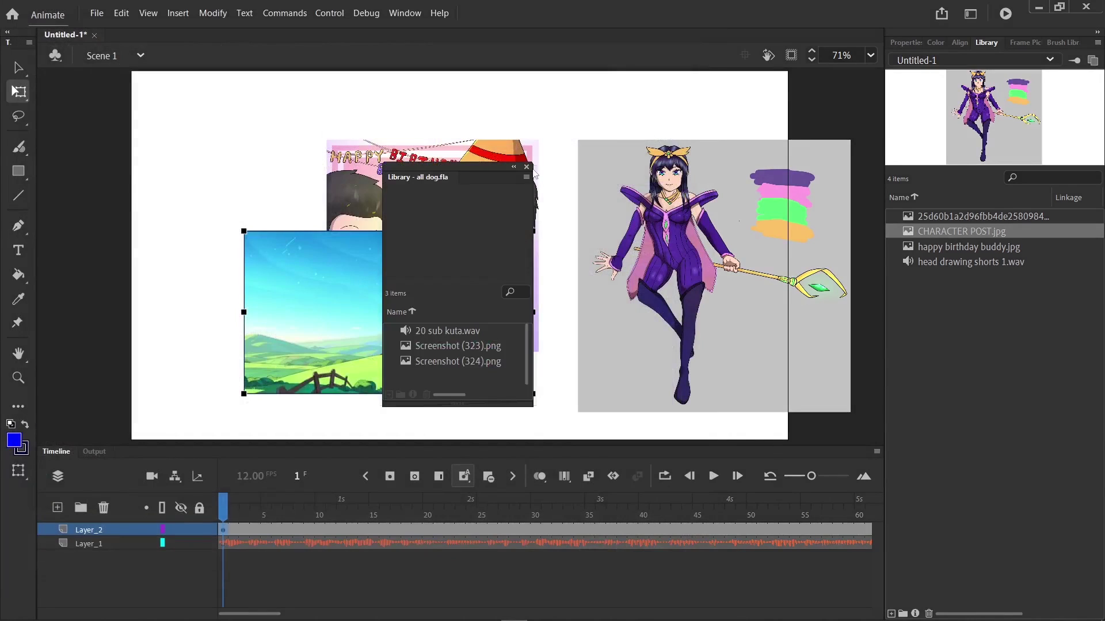
pyautogui.moveTo(468, 407); pyautogui.dragTo(468, 549)
pyautogui.click(447, 363)
pyautogui.click(447, 347)
pyautogui.click(526, 167)
pyautogui.click(96, 13)
pyautogui.click(115, 57)
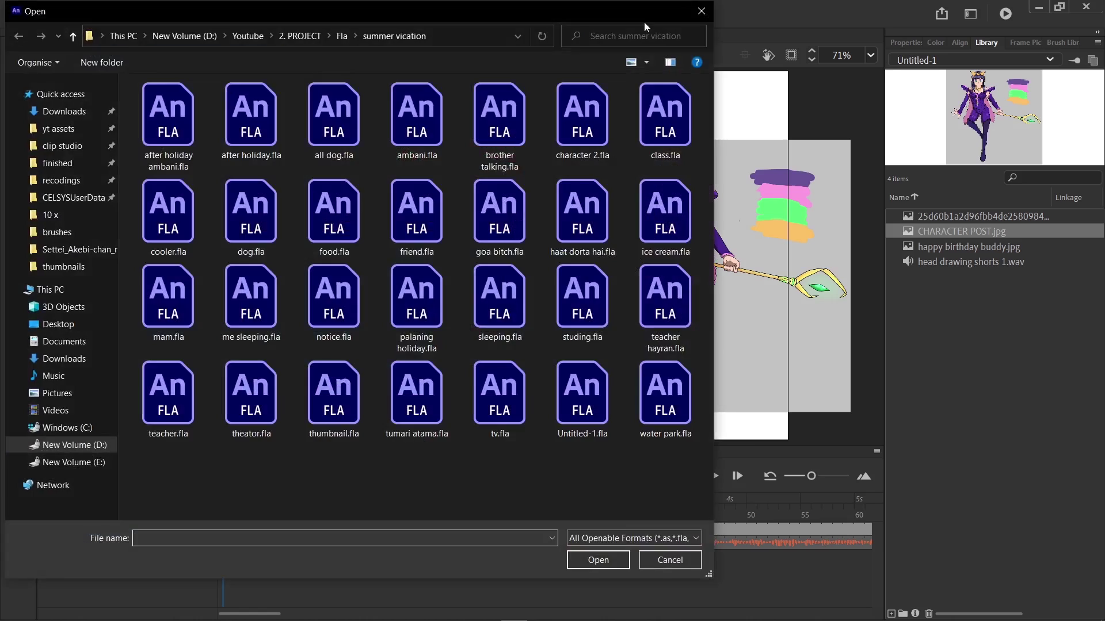
pyautogui.click(701, 10)
# Check the end of the timeline, switch to Adobe Media Encoder to view its queue, and return to Animate.
pyautogui.moveTo(279, 614); pyautogui.dragTo(340, 612)
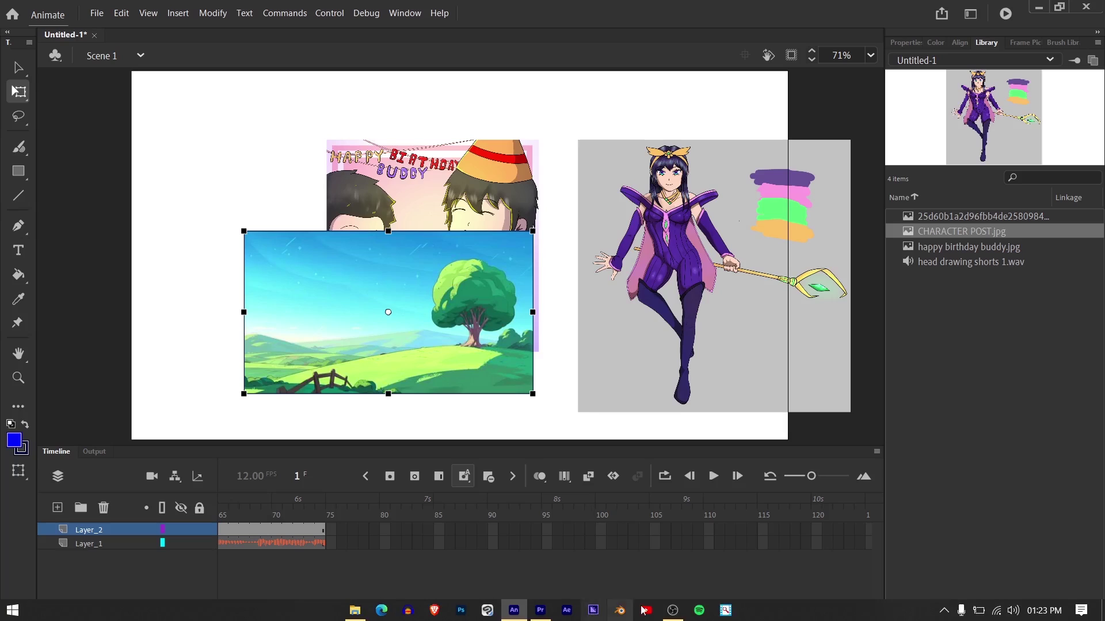
pyautogui.click(594, 611)
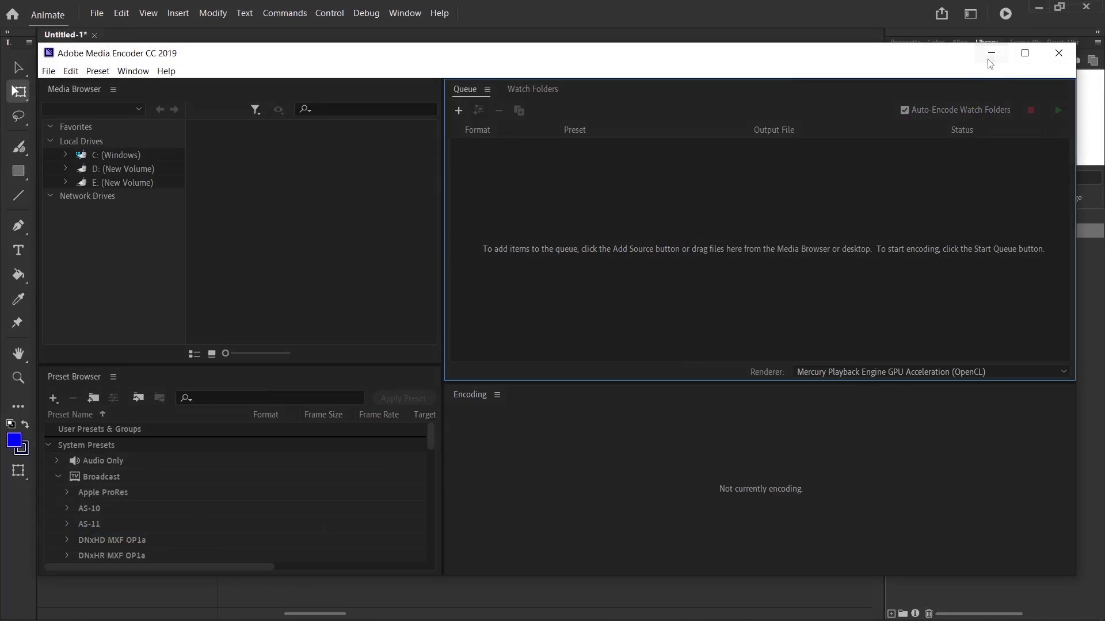
pyautogui.click(991, 55)
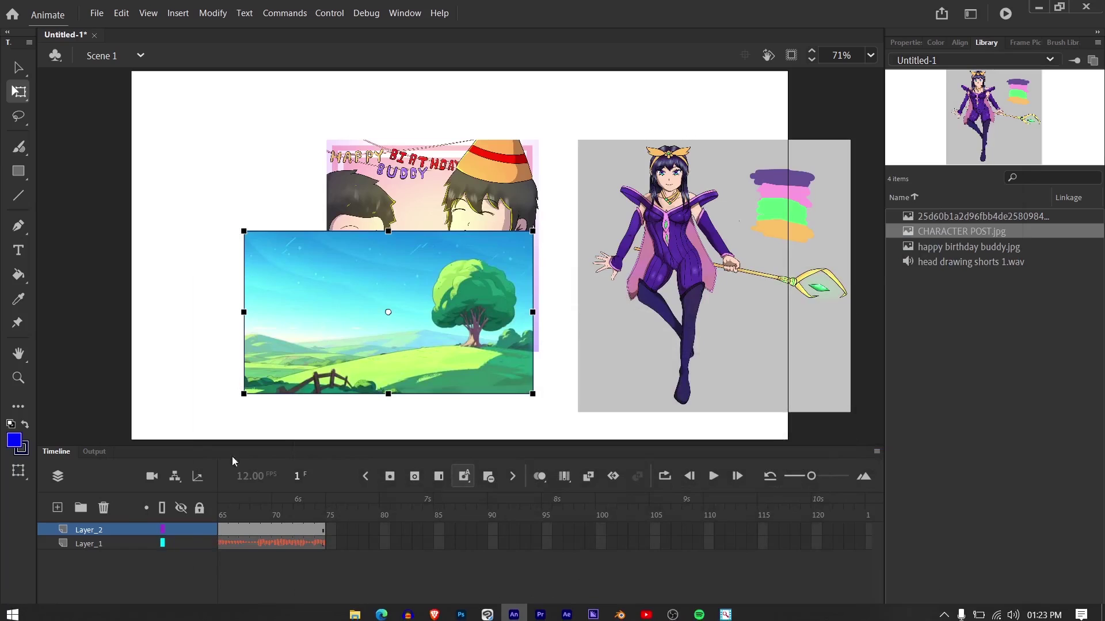
# Open the video export settings and set the render size to 1920 × 1080 px with H.264 as the format.
pyautogui.click(96, 12)
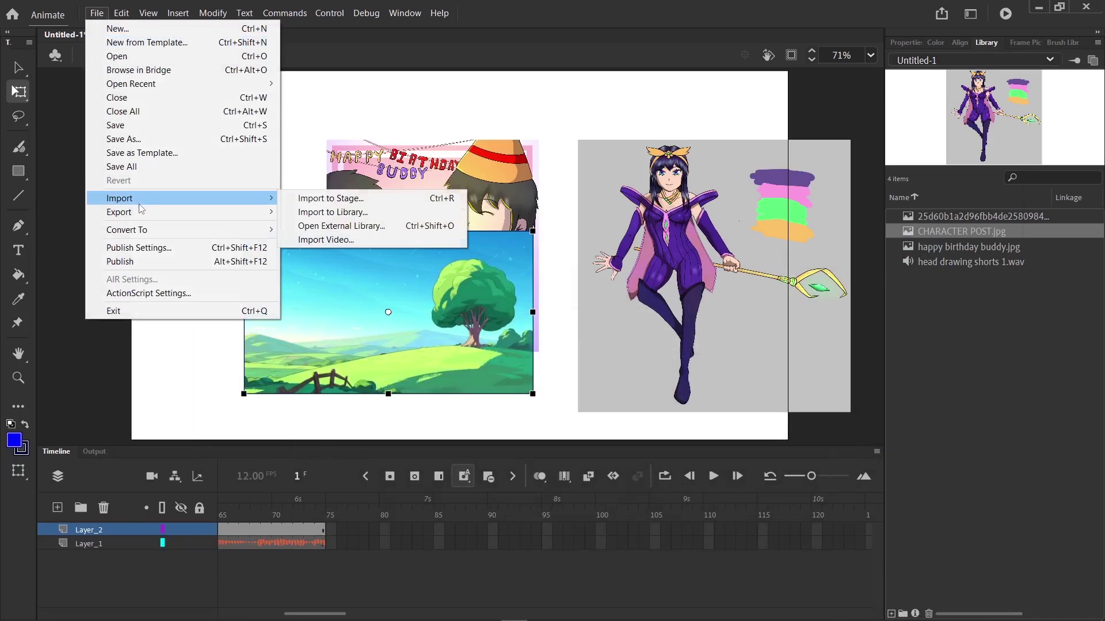
pyautogui.moveTo(140, 212)
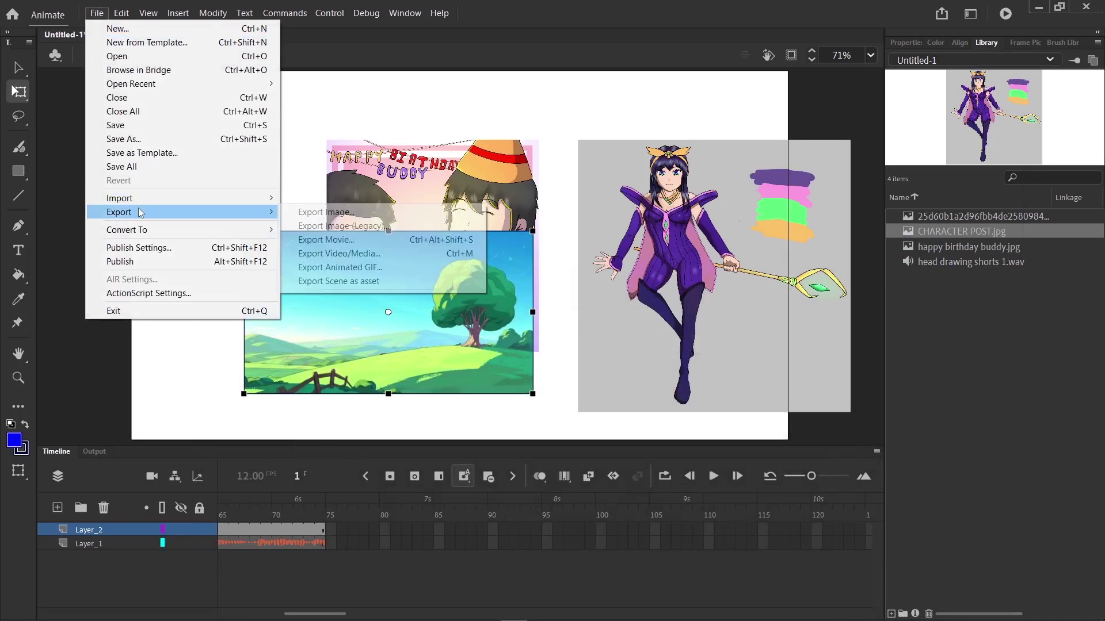
pyautogui.click(418, 255)
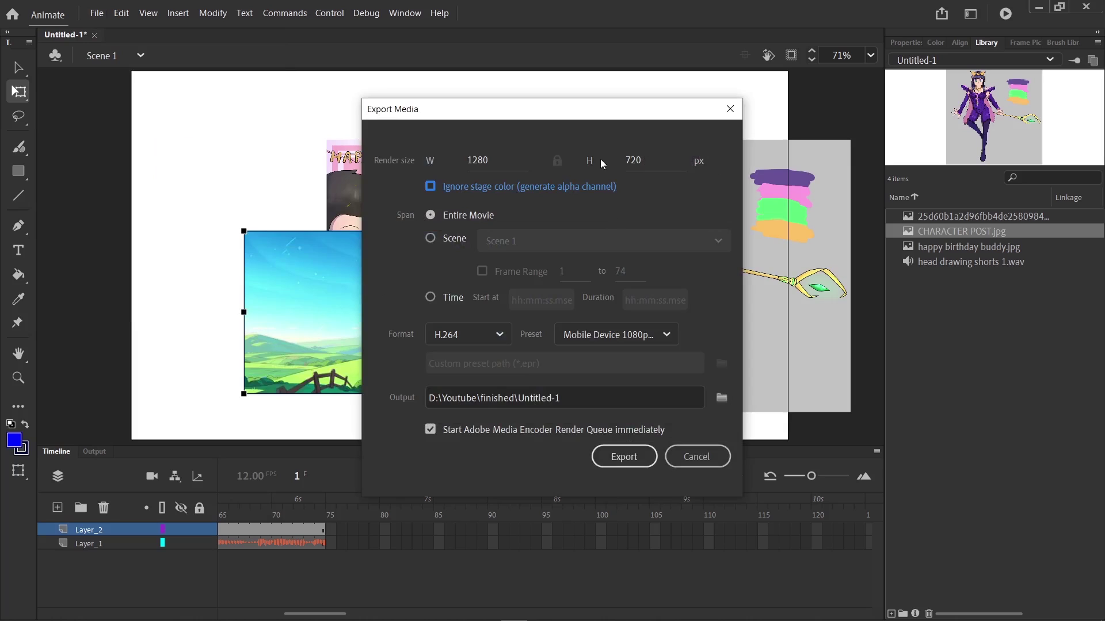
pyautogui.click(628, 161)
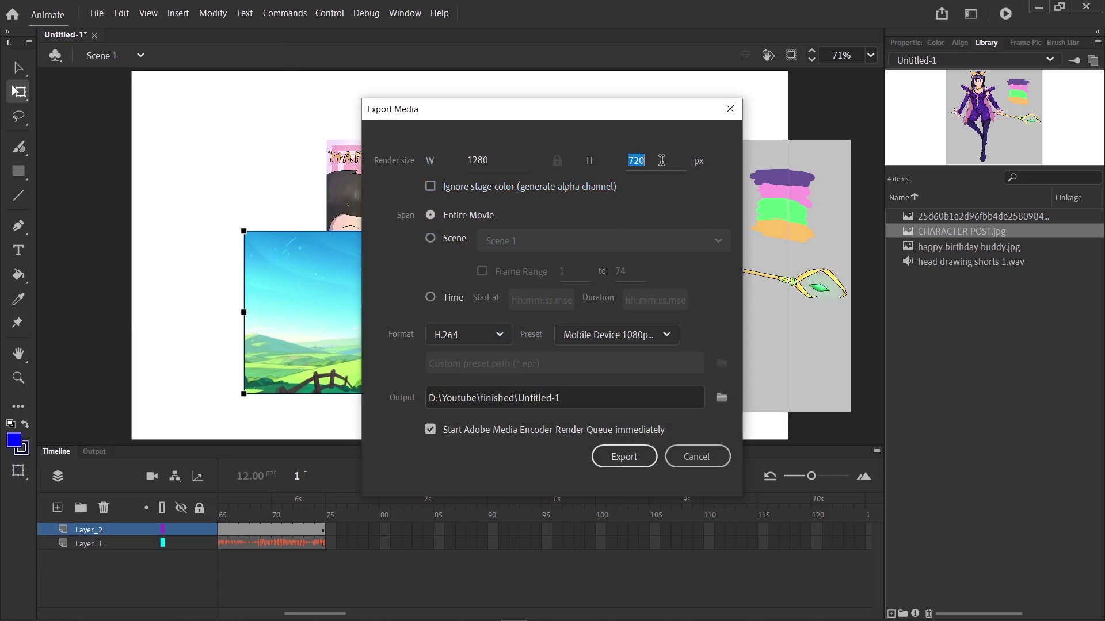
pyautogui.write('1080')
pyautogui.click(438, 339)
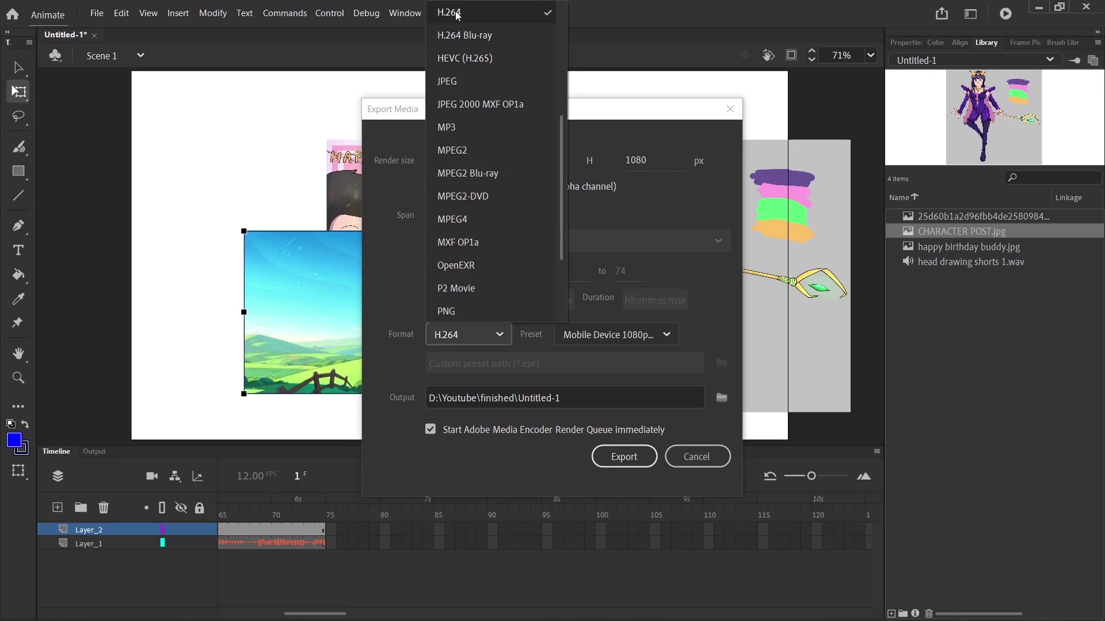
pyautogui.click(459, 22)
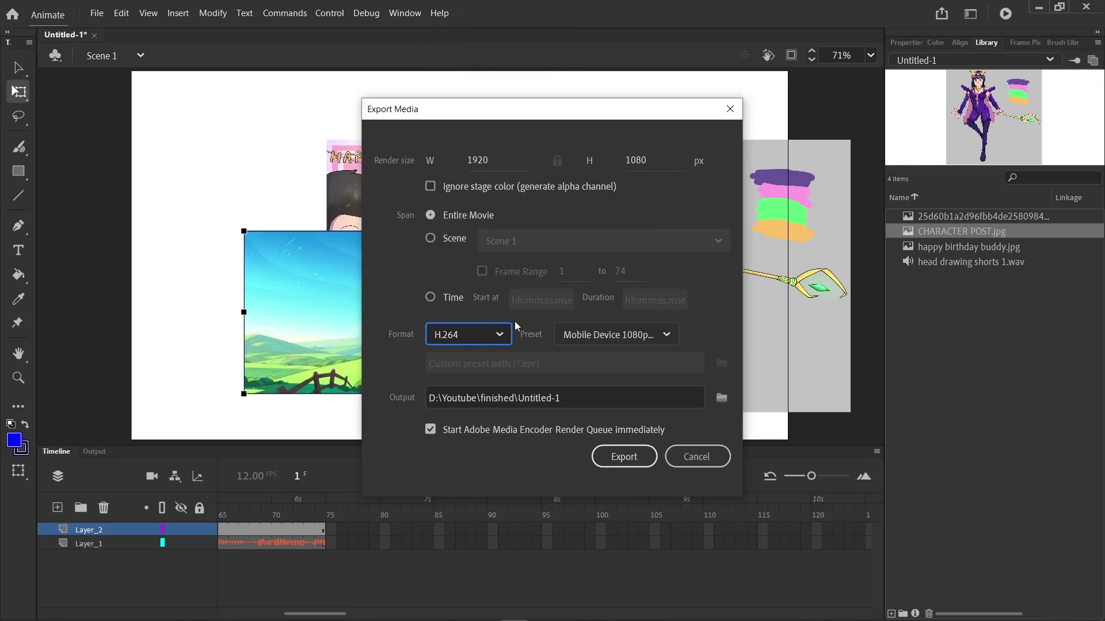
# Try the Mobile Device 2160p 4K export preset and return the preset to Mobile Device 1080p HD.
pyautogui.click(593, 611)
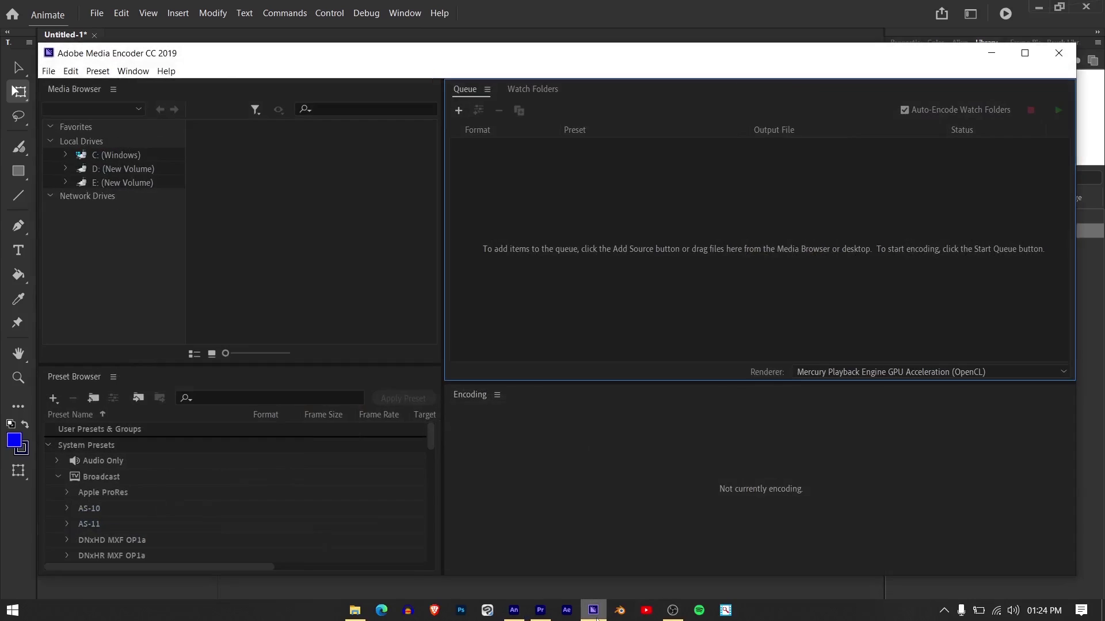
pyautogui.click(593, 611)
pyautogui.click(624, 336)
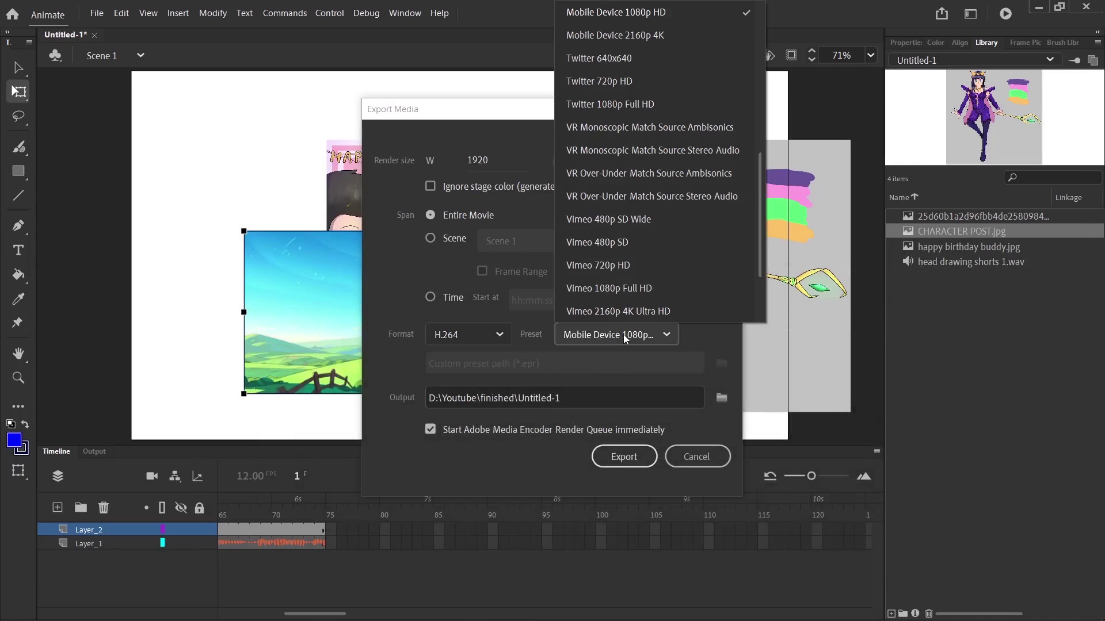
pyautogui.click(596, 36)
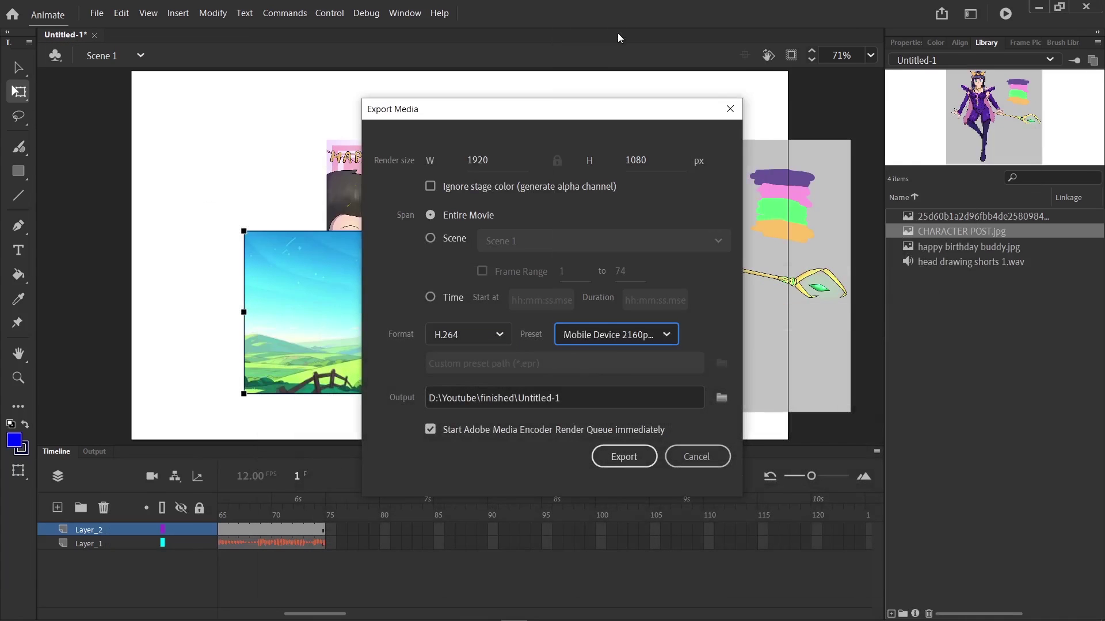
pyautogui.click(629, 336)
pyautogui.scroll(3, 629, 26)
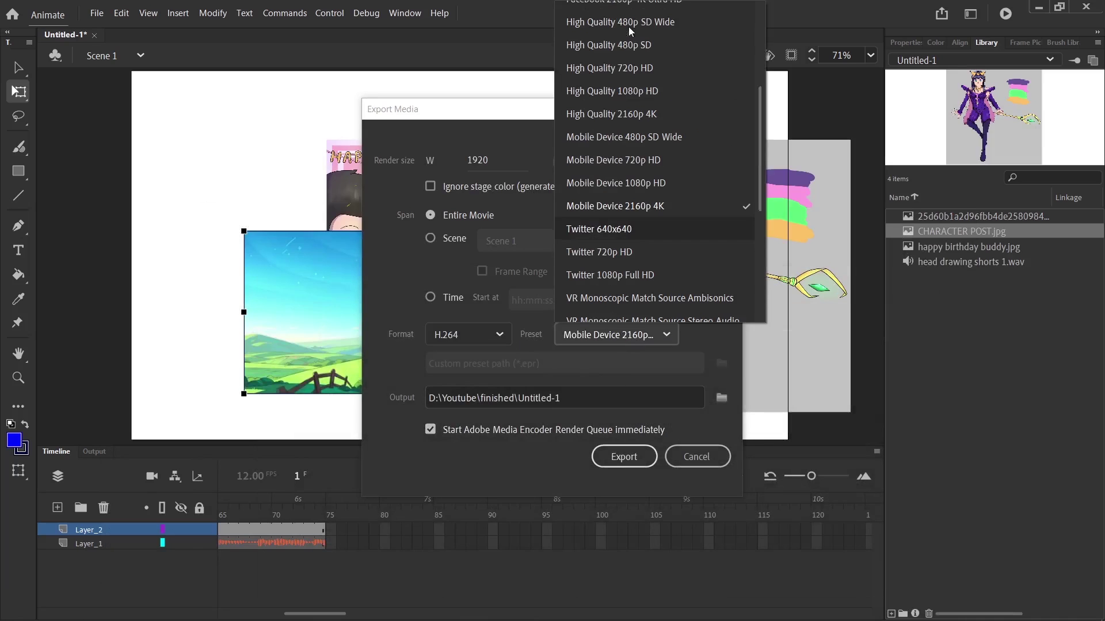
pyautogui.click(668, 193)
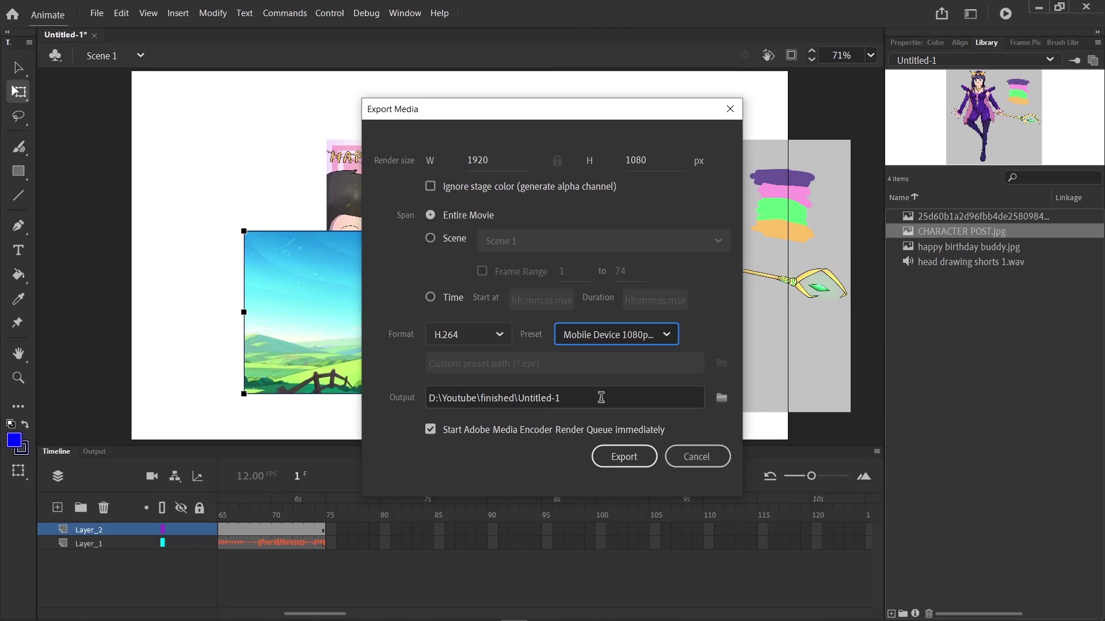
# Export the entire movie as Untitled-1 into D:\Youtube\finished, let Media Encoder render it, and close Media Encoder.
pyautogui.click(723, 402)
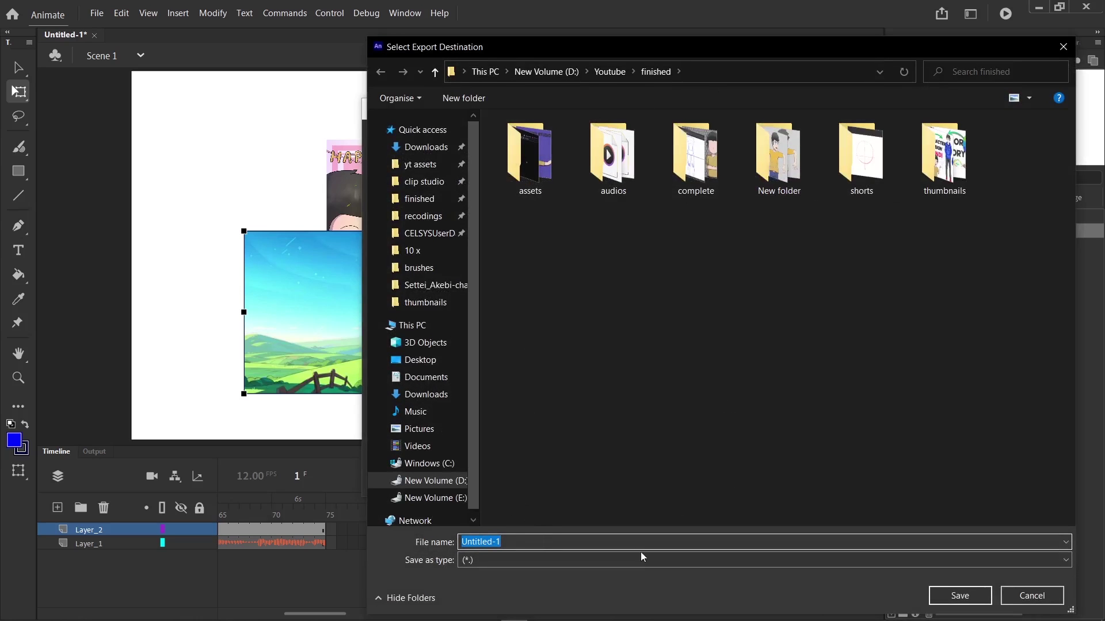
pyautogui.click(978, 592)
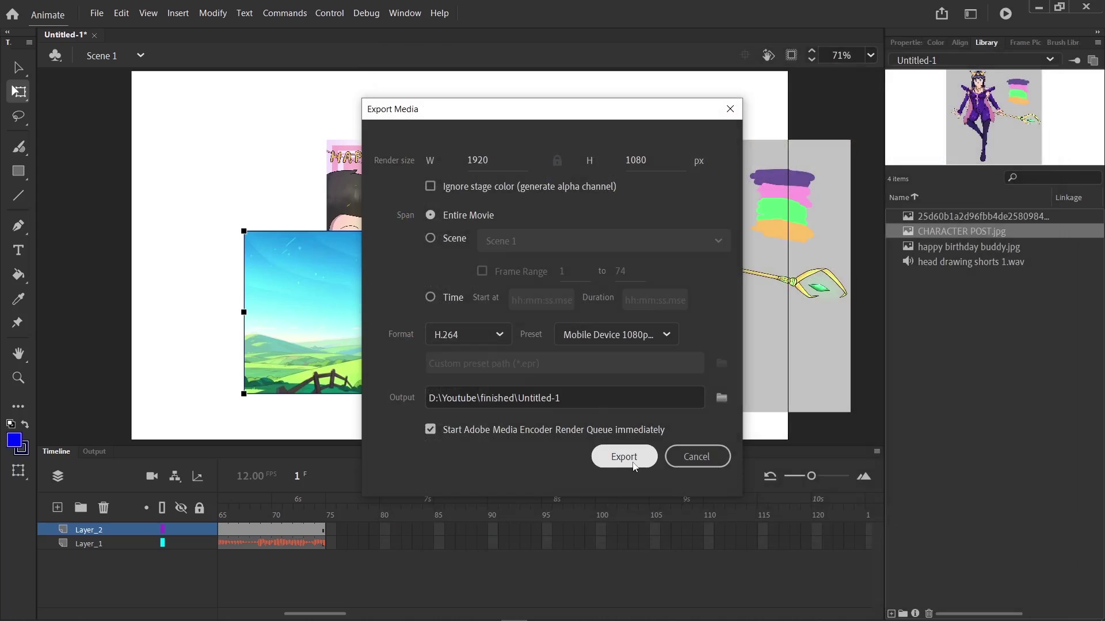
pyautogui.click(624, 456)
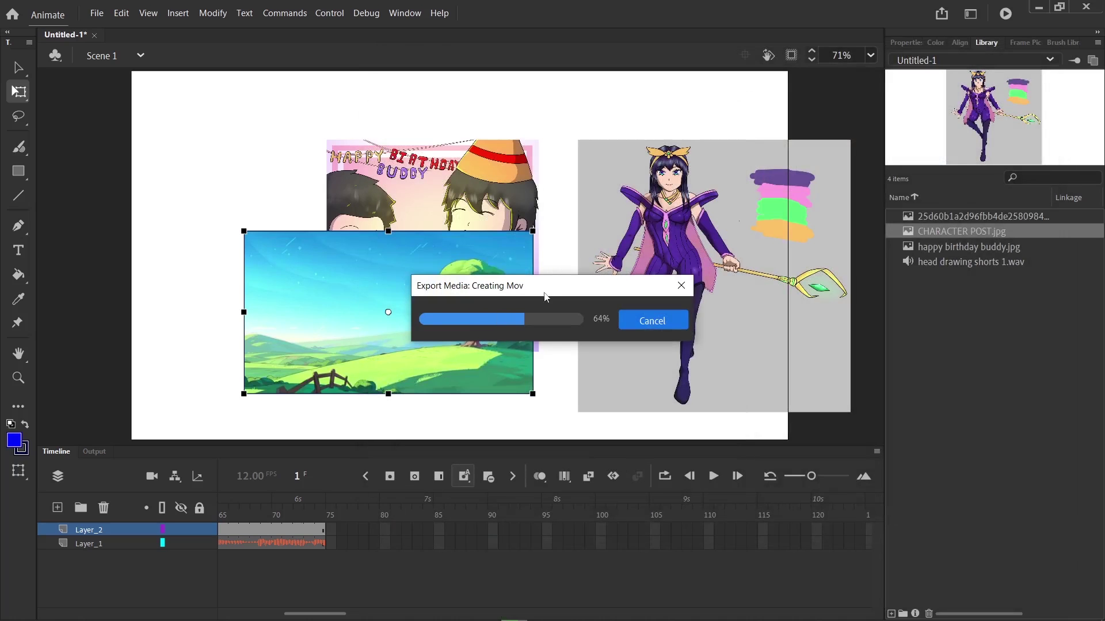
pyautogui.moveTo(481, 298); pyautogui.dragTo(533, 298)
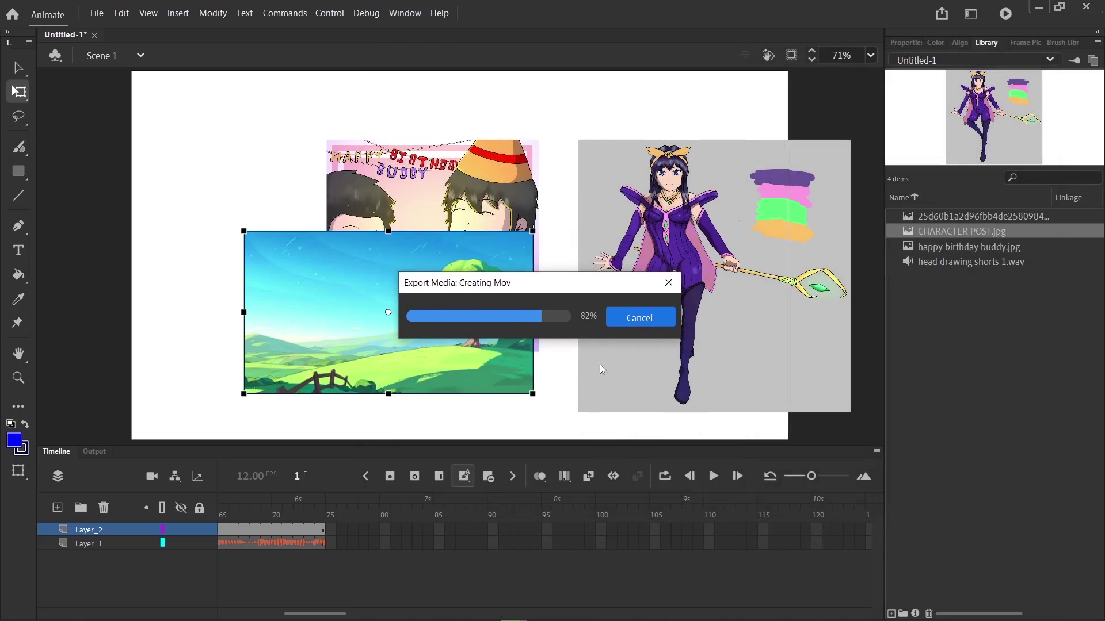
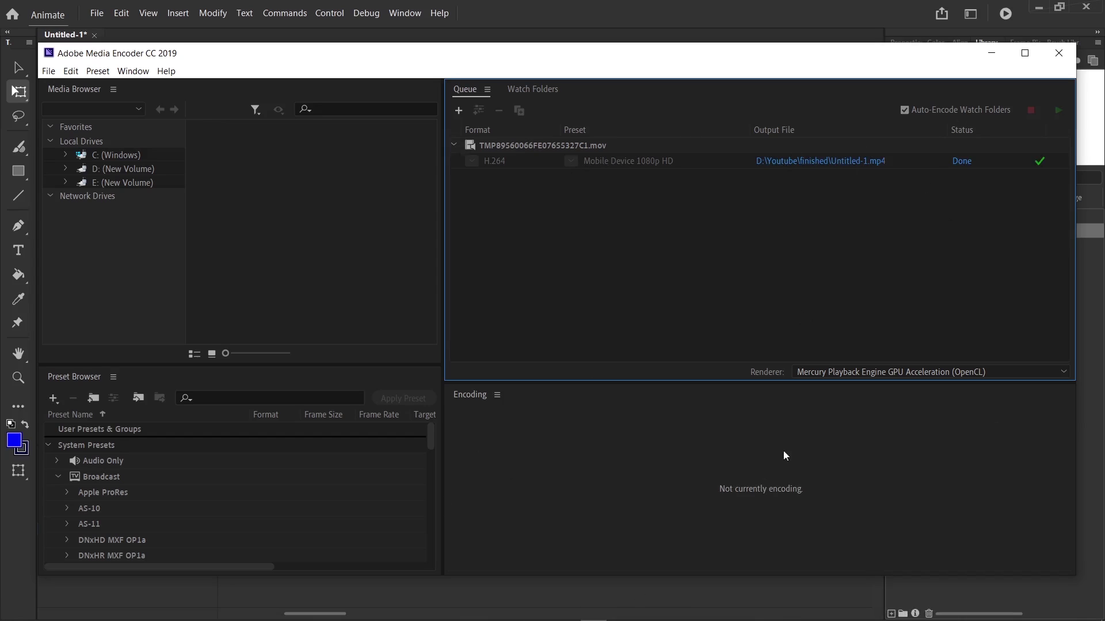
pyautogui.click(1052, 54)
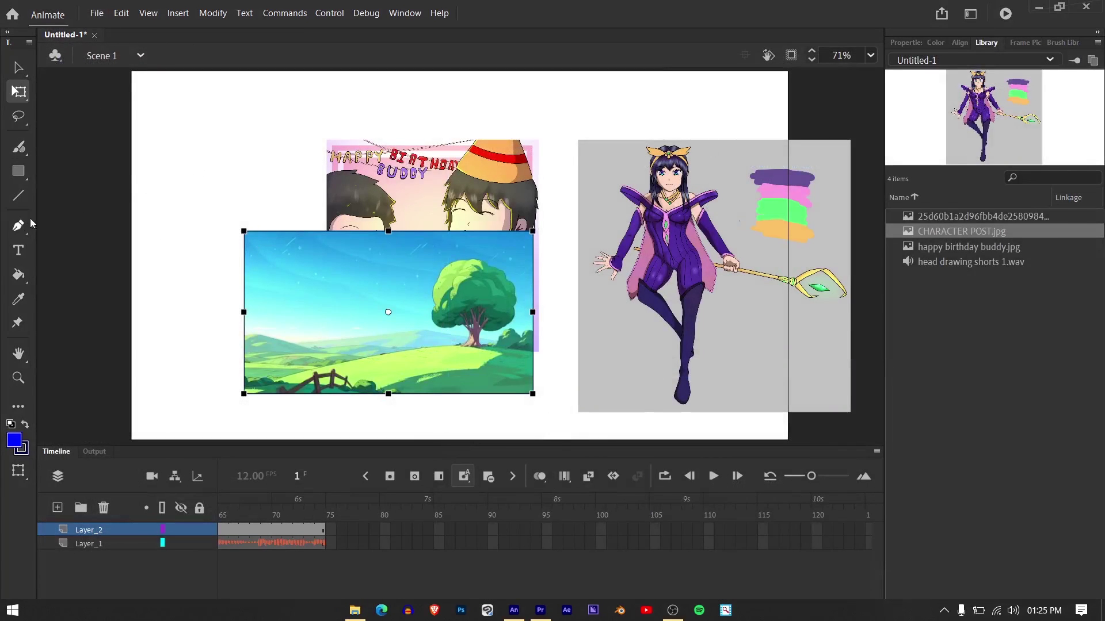
# Reopen the video export settings, set the render size to 1920 × 1080 px and change the output file to D:\Youtube\finished\Untitled-2.
pyautogui.click(96, 208)
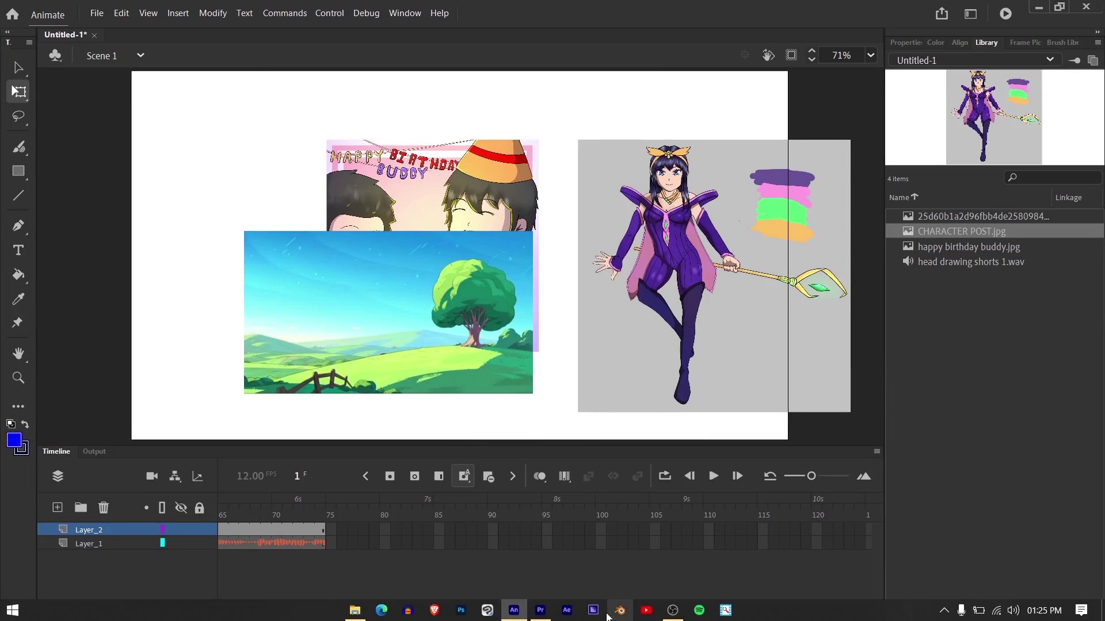
pyautogui.click(95, 9)
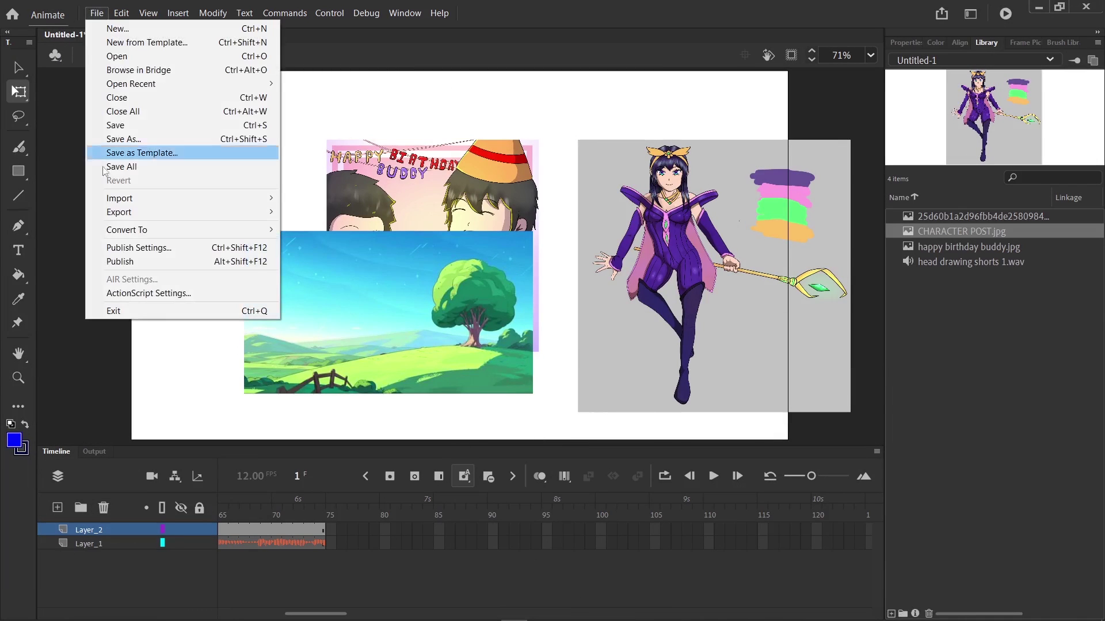
pyautogui.click(516, 81)
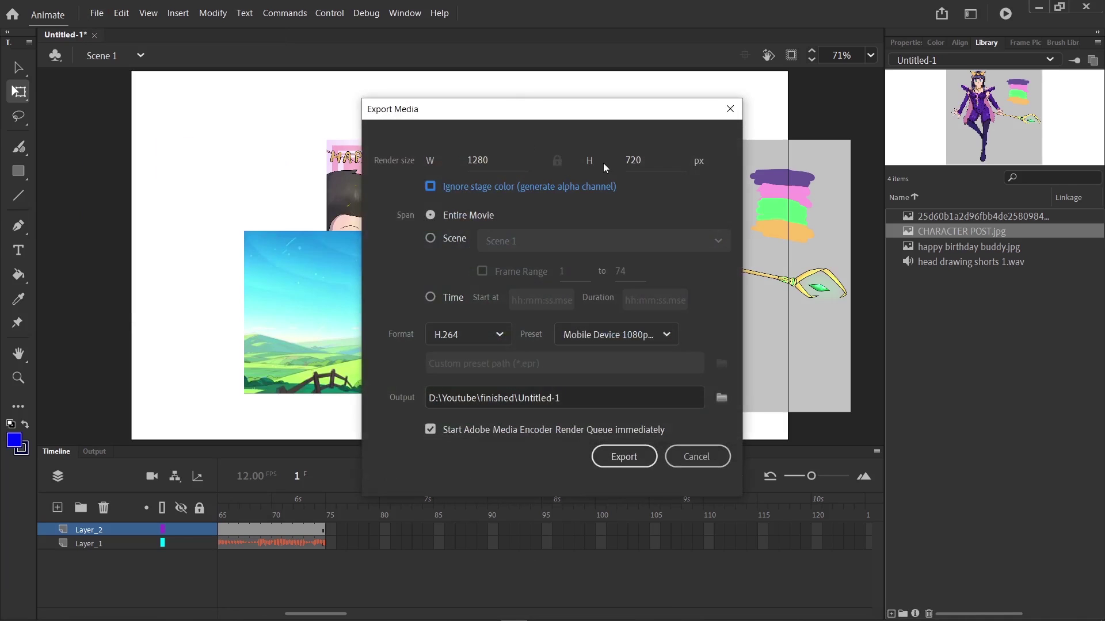
pyautogui.click(631, 163)
pyautogui.write('1080')
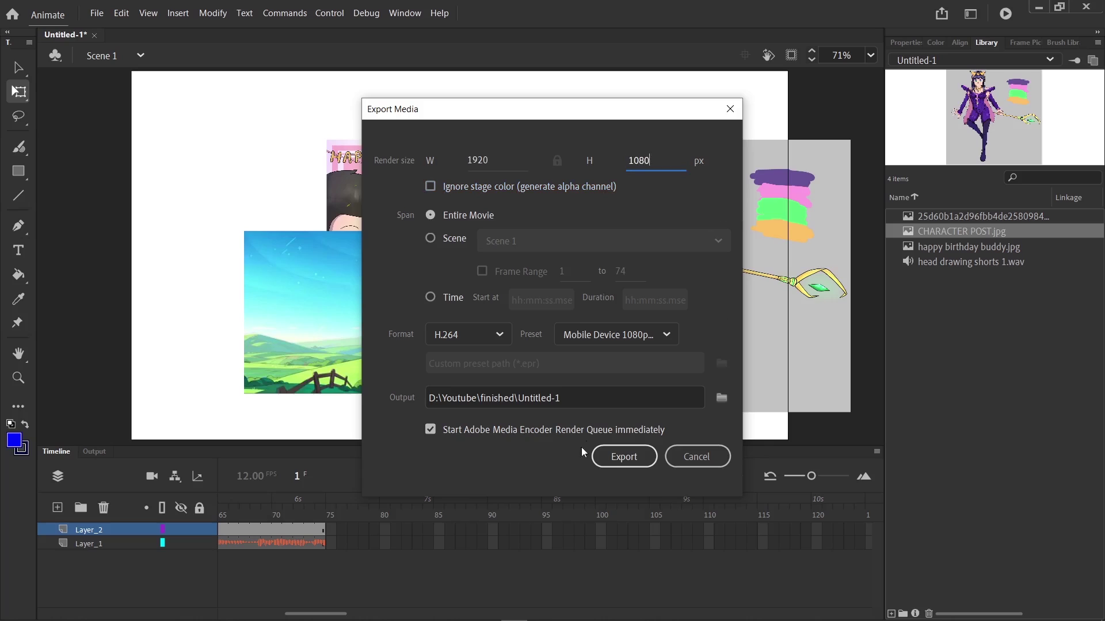
pyautogui.click(624, 402)
pyautogui.press('BackSpace')
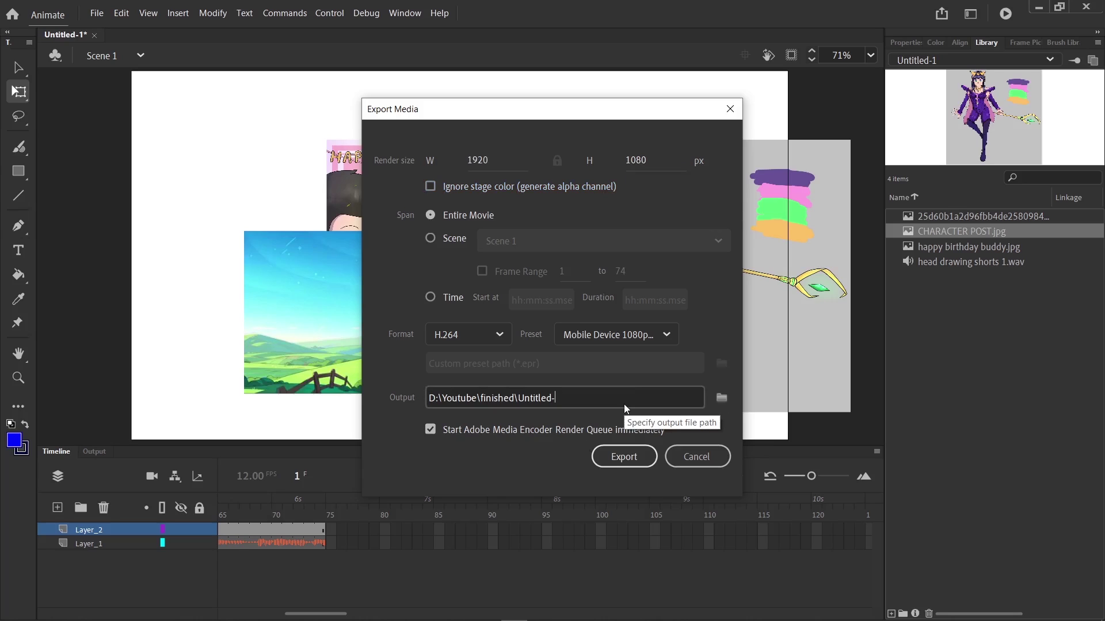
pyautogui.write('2')
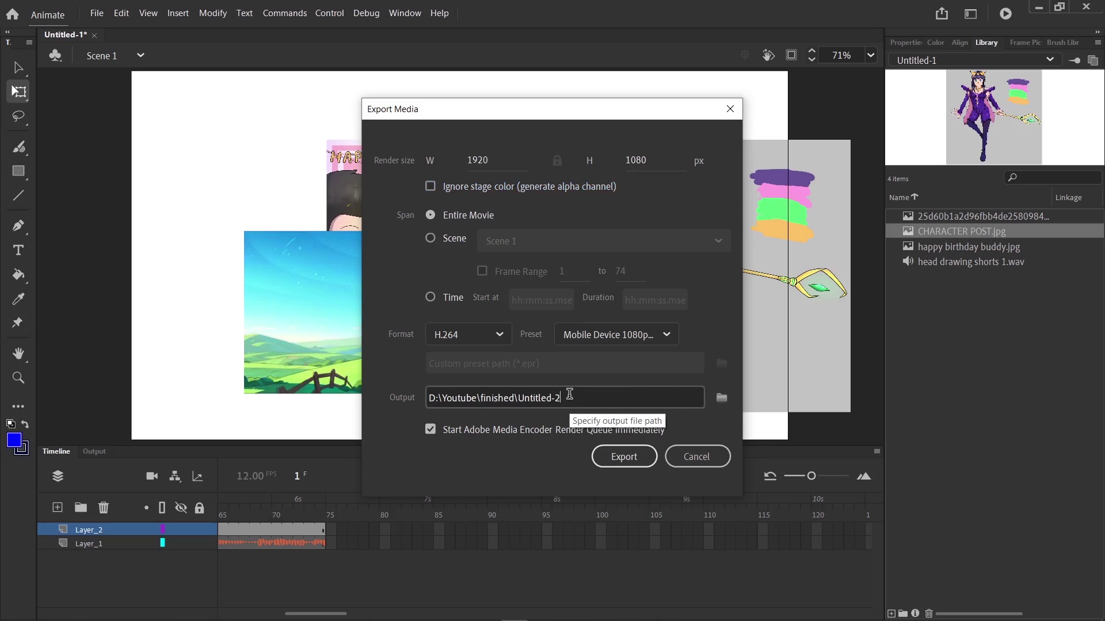
# Export the Untitled-2 video through Media Encoder and check the exported files in the finished folder.
pyautogui.moveTo(570, 394); pyautogui.dragTo(408, 410)
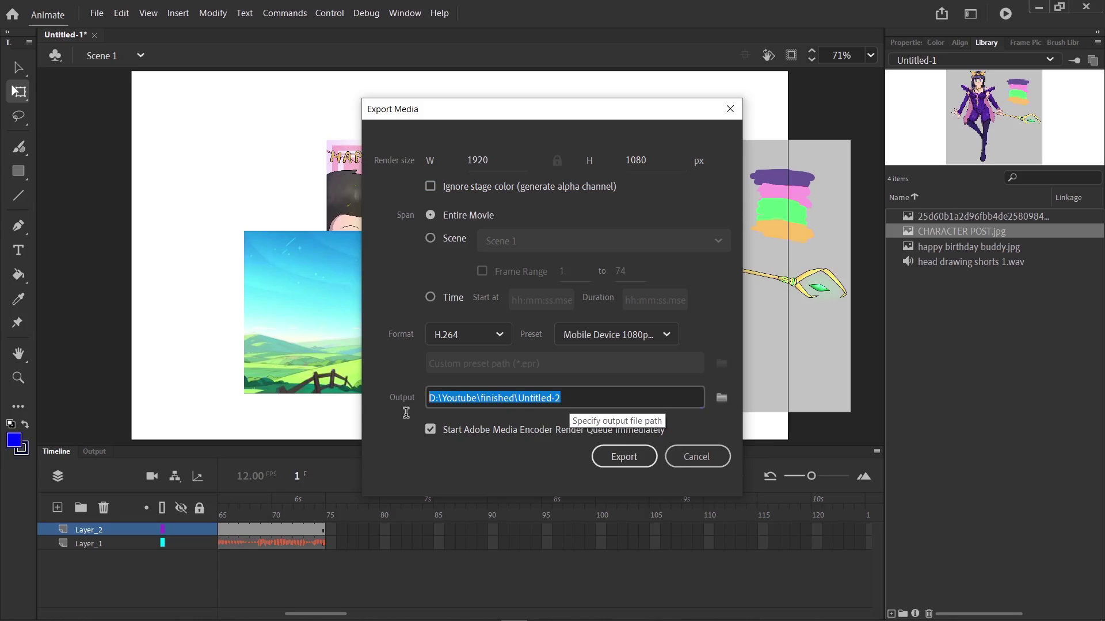
pyautogui.click(546, 459)
pyautogui.click(621, 460)
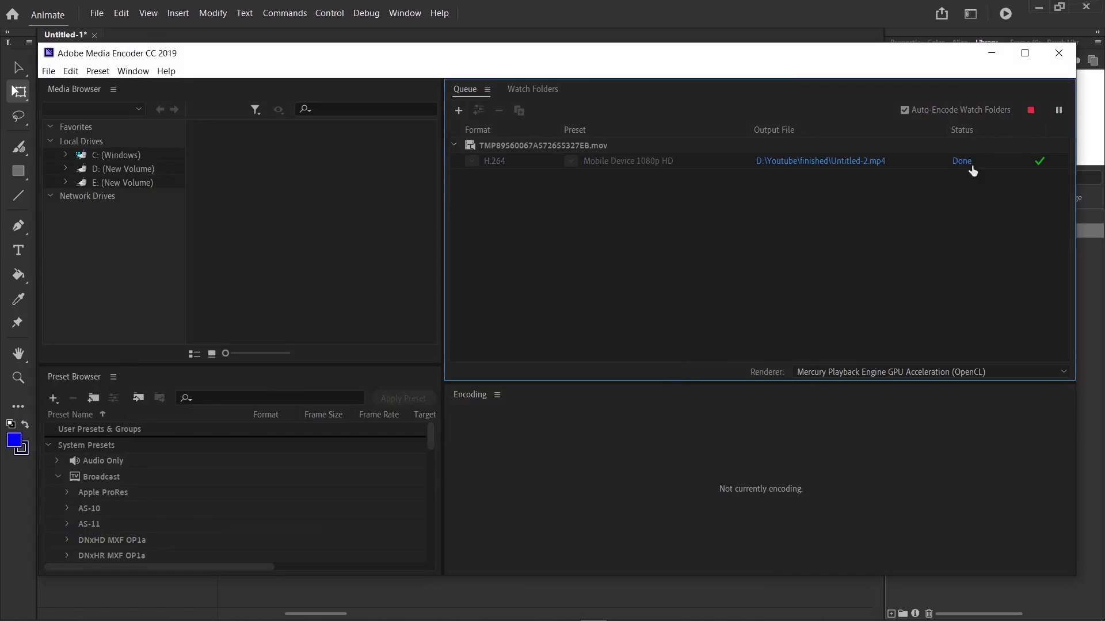
pyautogui.click(1058, 53)
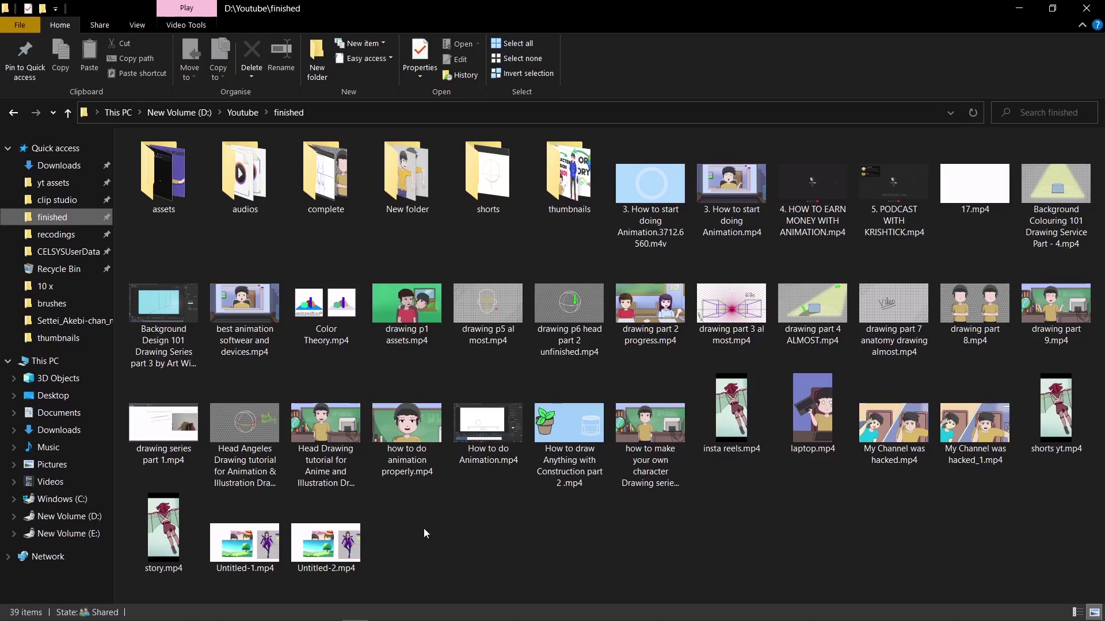
pyautogui.moveTo(423, 528); pyautogui.dragTo(519, 563)
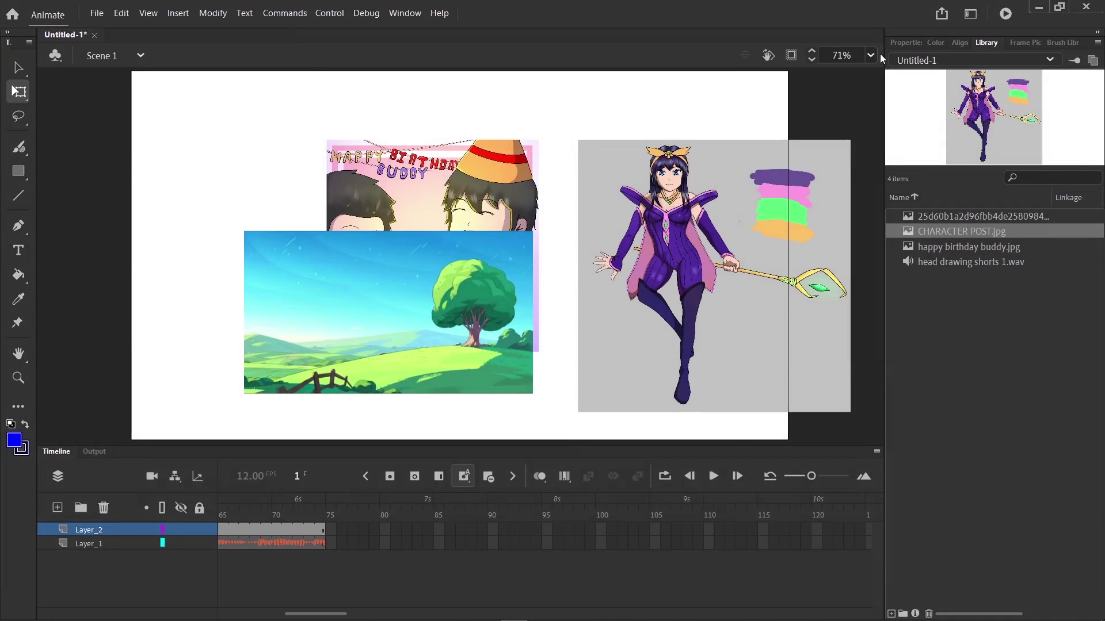
# Open the keyboard shortcut settings and search for the command "SHOW FRAME".
pyautogui.click(871, 55)
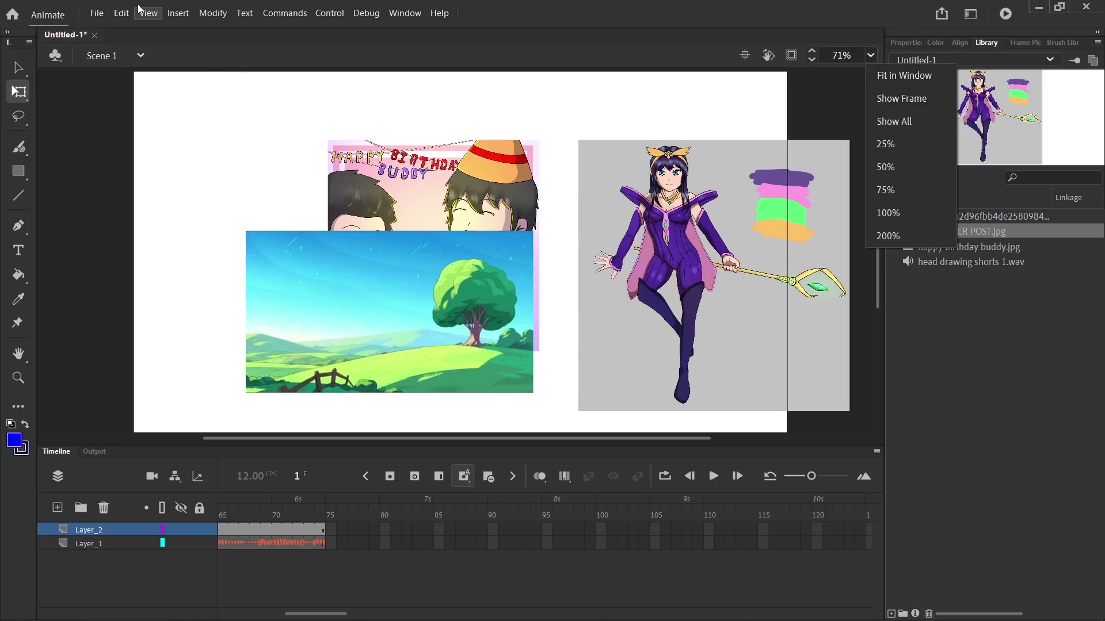
pyautogui.click(117, 16)
pyautogui.click(128, 15)
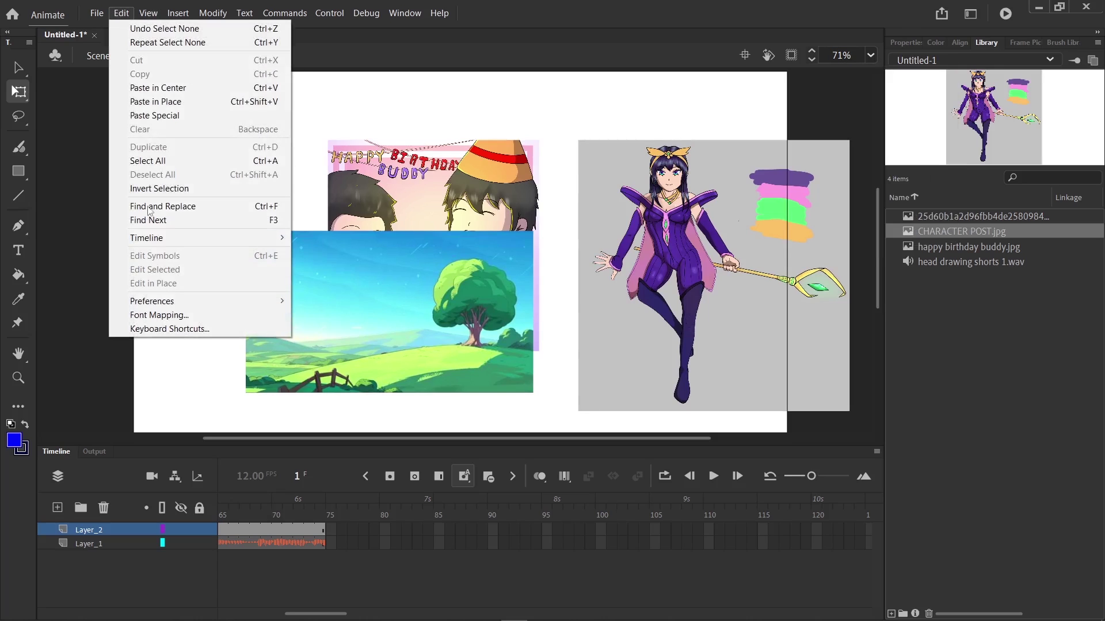
pyautogui.click(172, 328)
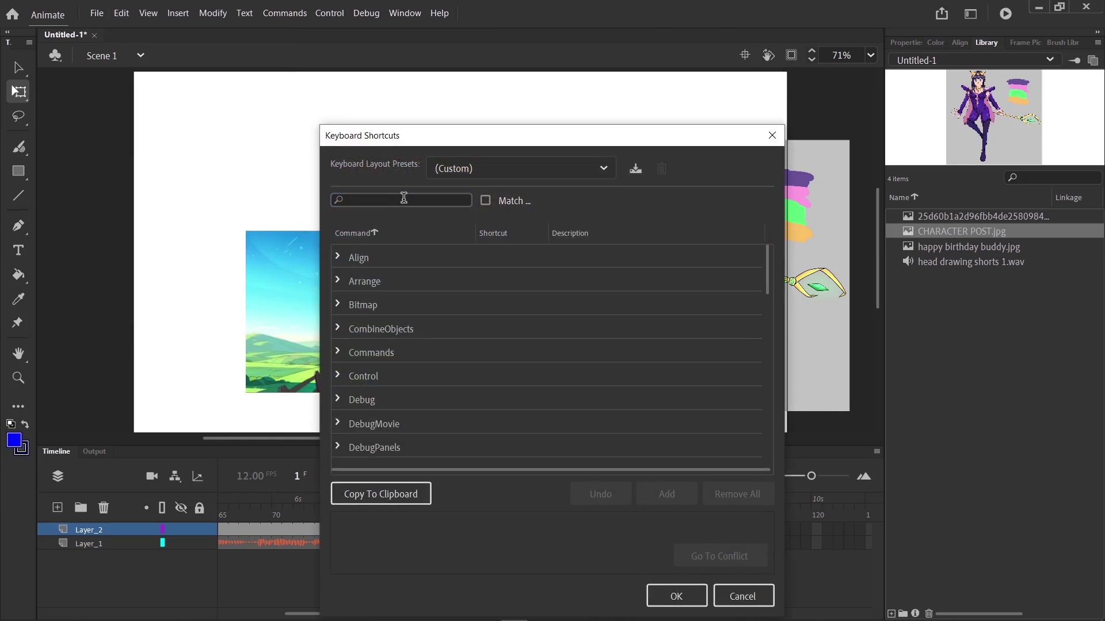
pyautogui.write('SHOW')
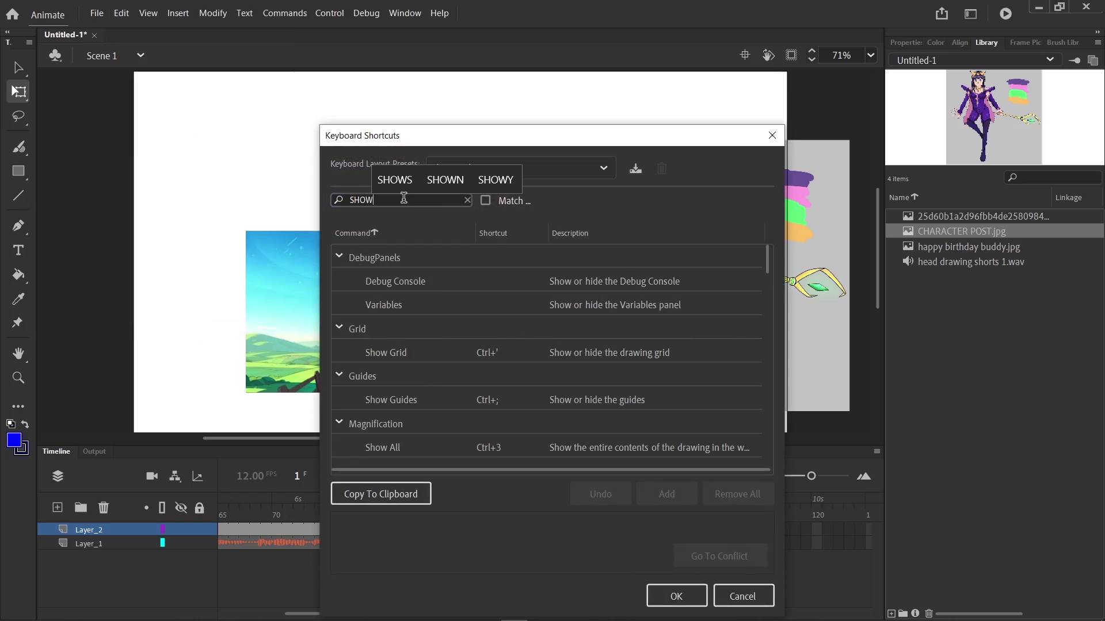
pyautogui.write('FR')
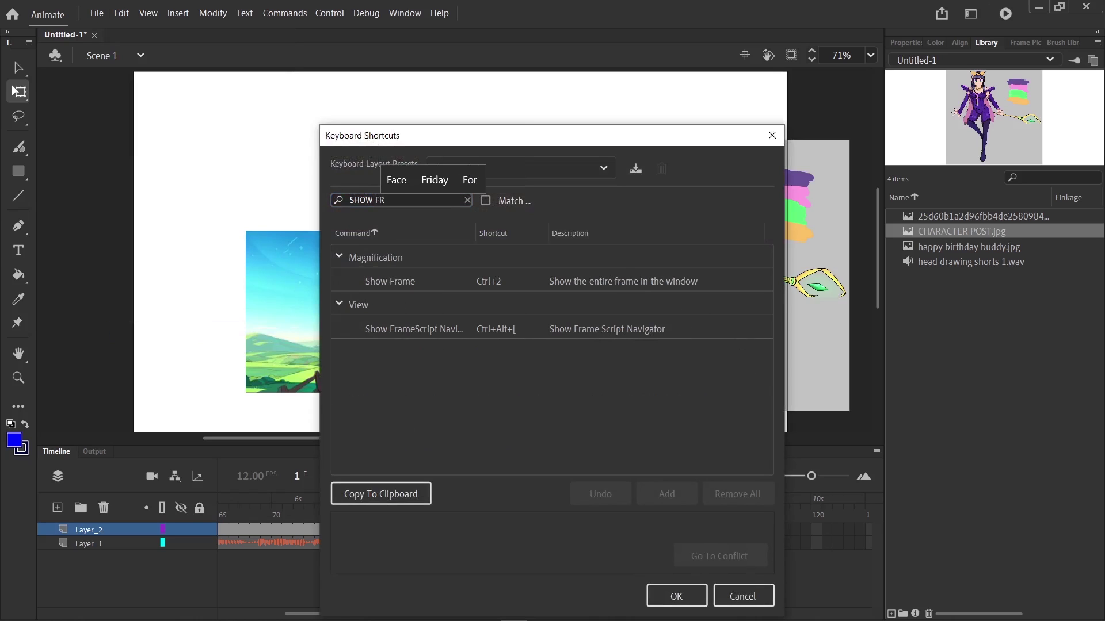
pyautogui.write('AME')
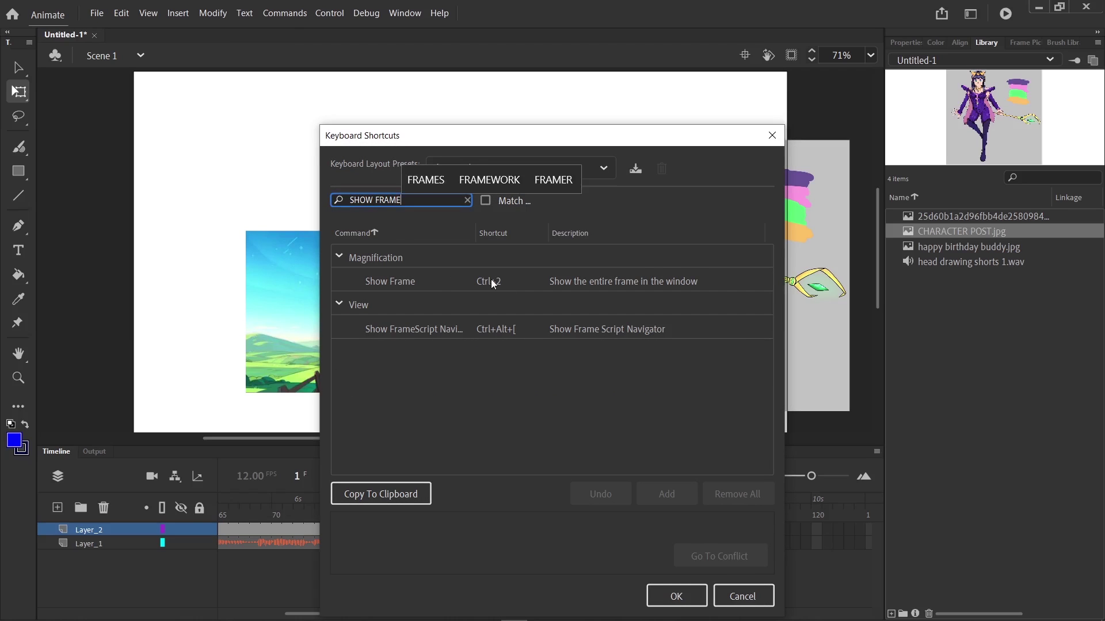
# Assign Shift+1 as the shortcut for Show Frame, confirm it, and test it on the zoomed-in stage.
pyautogui.click(492, 281)
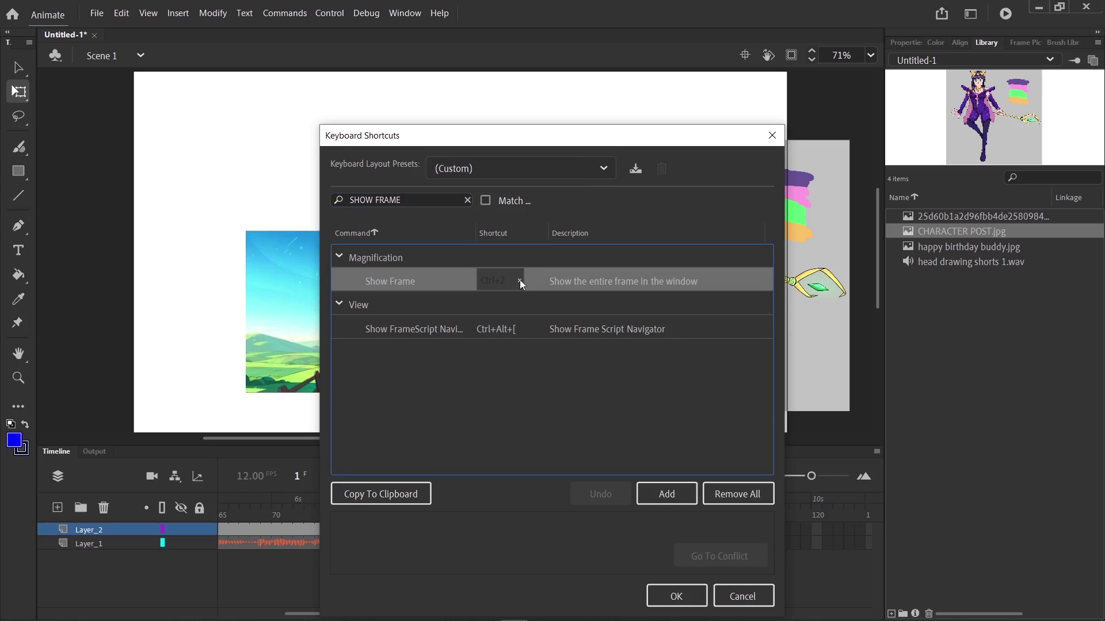
pyautogui.click(519, 281)
pyautogui.click(503, 284)
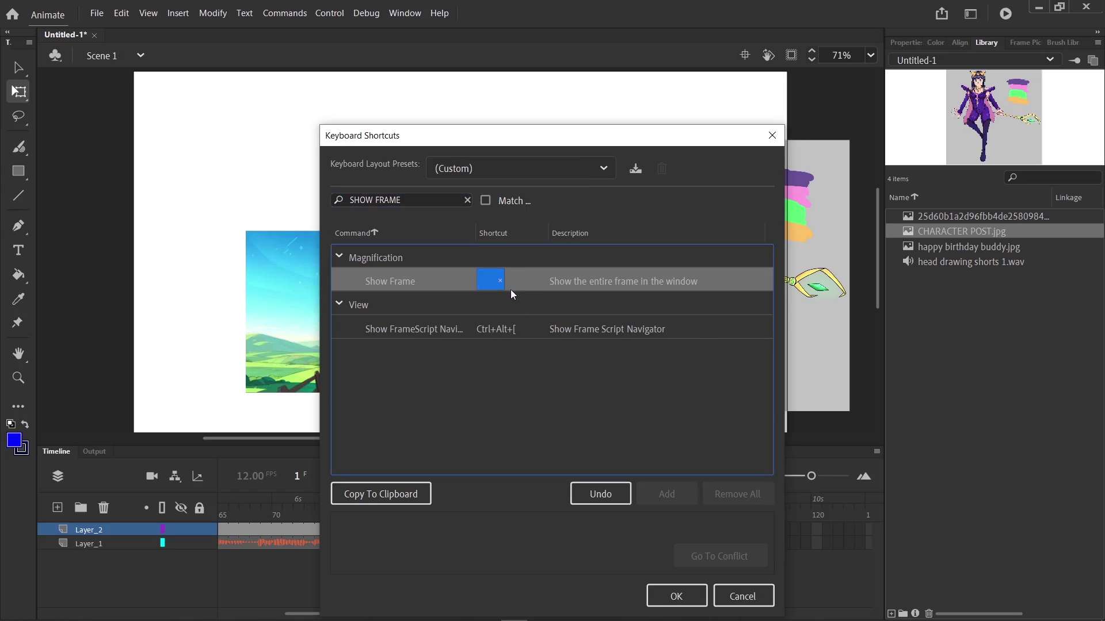
pyautogui.hotkey('shift', '1')
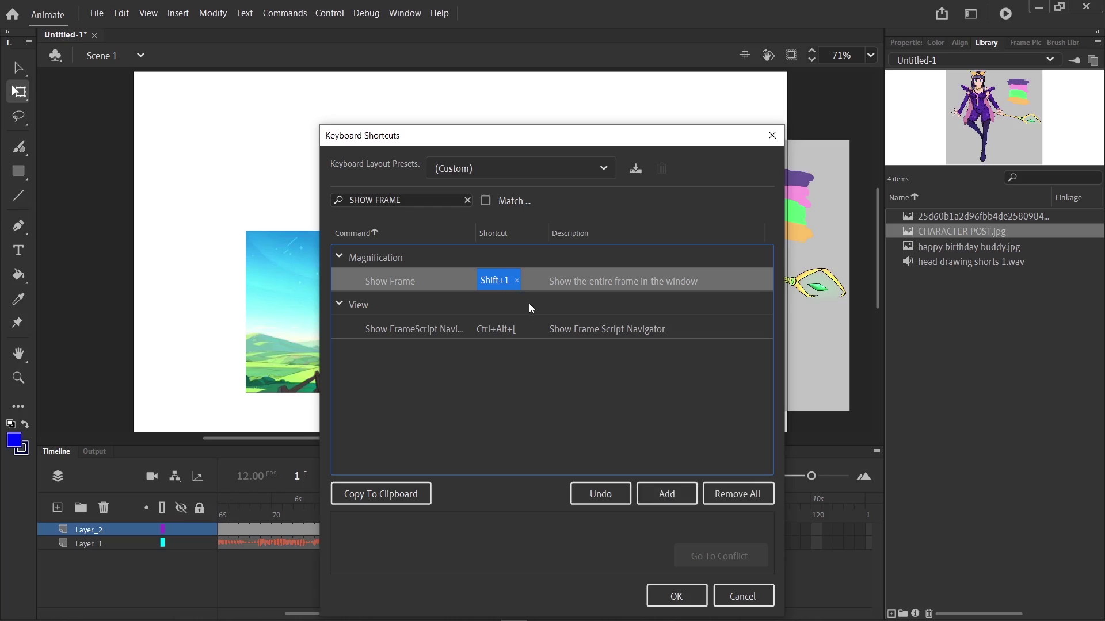
pyautogui.click(688, 595)
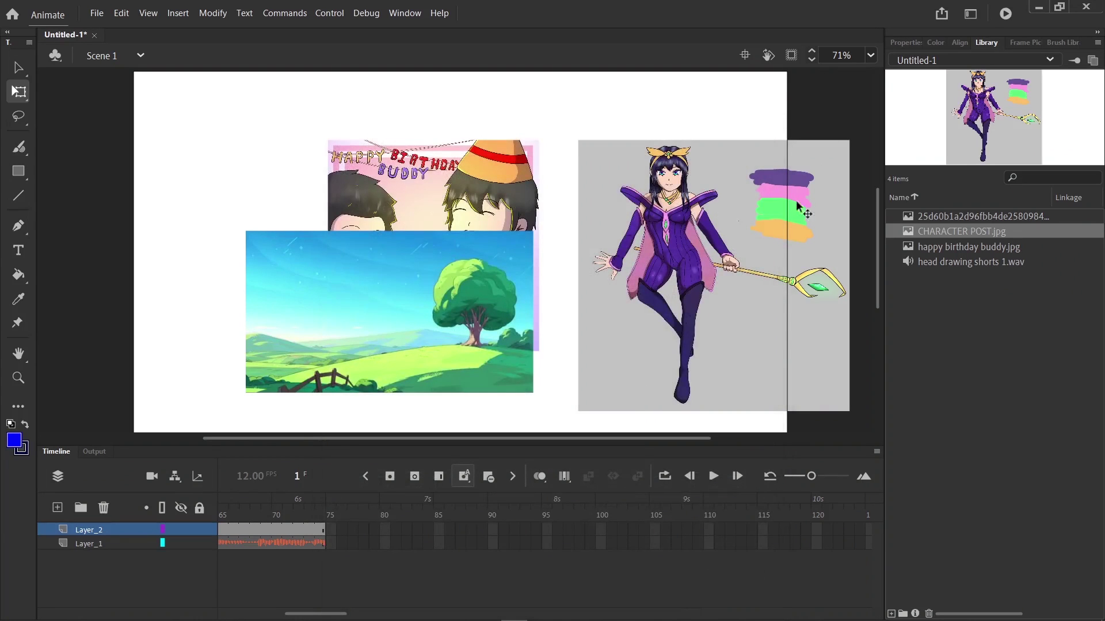
pyautogui.scroll(2, 598, 266)
pyautogui.scroll(4, 597, 266)
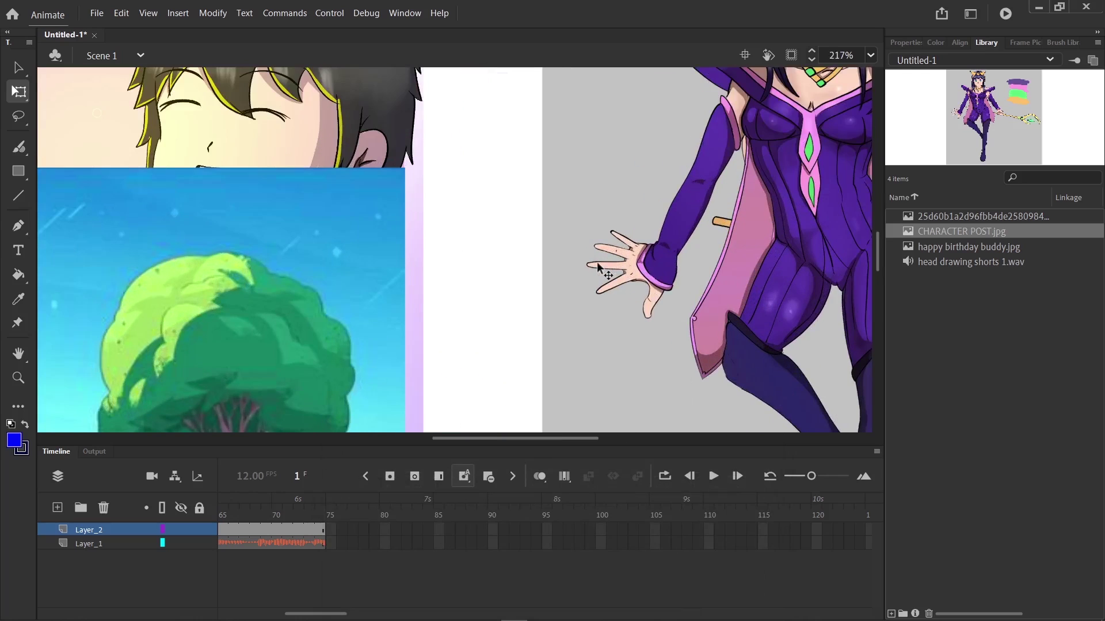
pyautogui.scroll(-6, 596, 264)
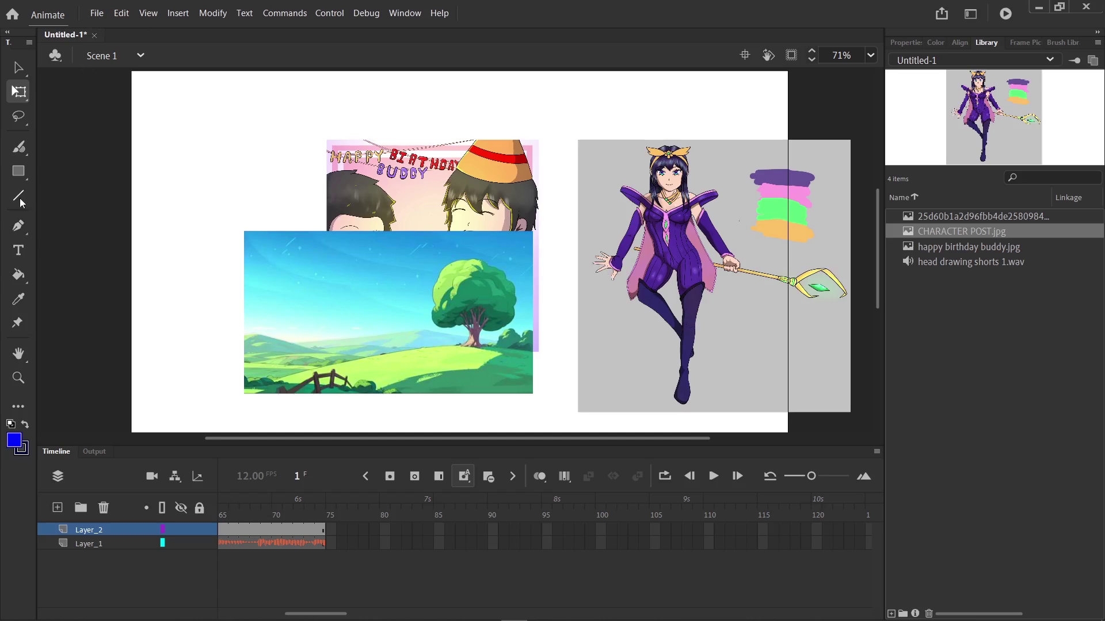
# Reopen the keyboard shortcut settings and search for "BRUSH".
pyautogui.click(98, 15)
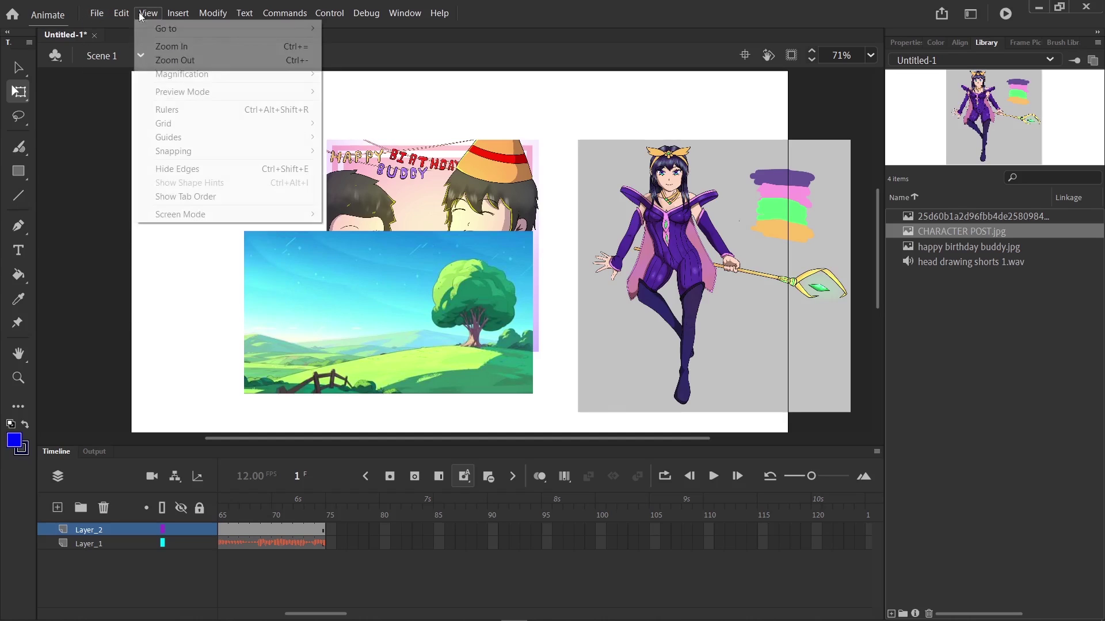
pyautogui.moveTo(122, 13)
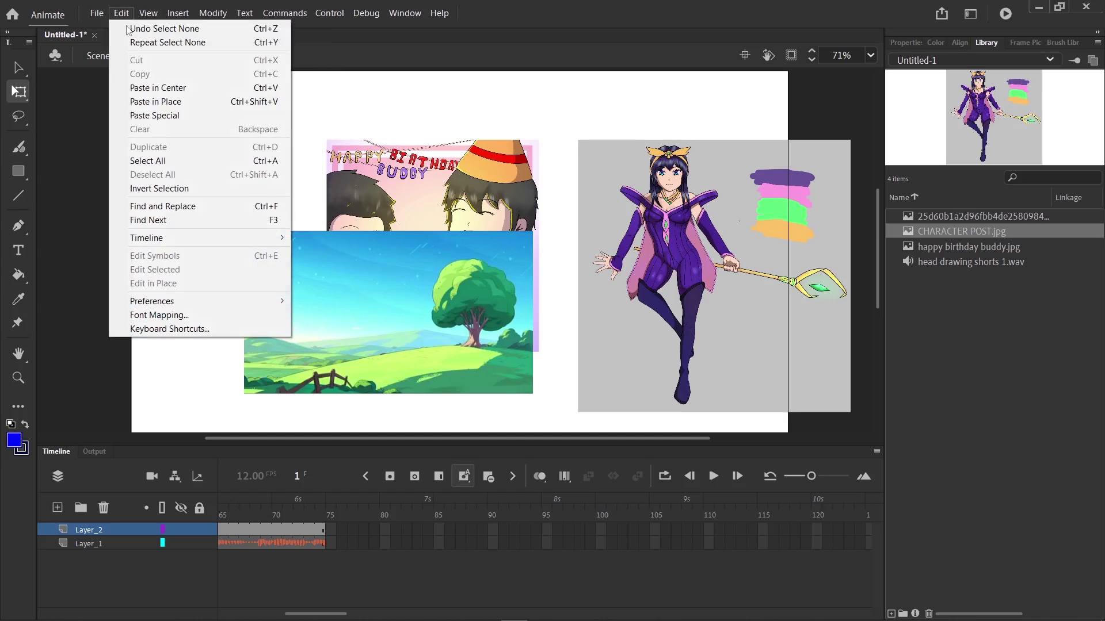
pyautogui.click(169, 329)
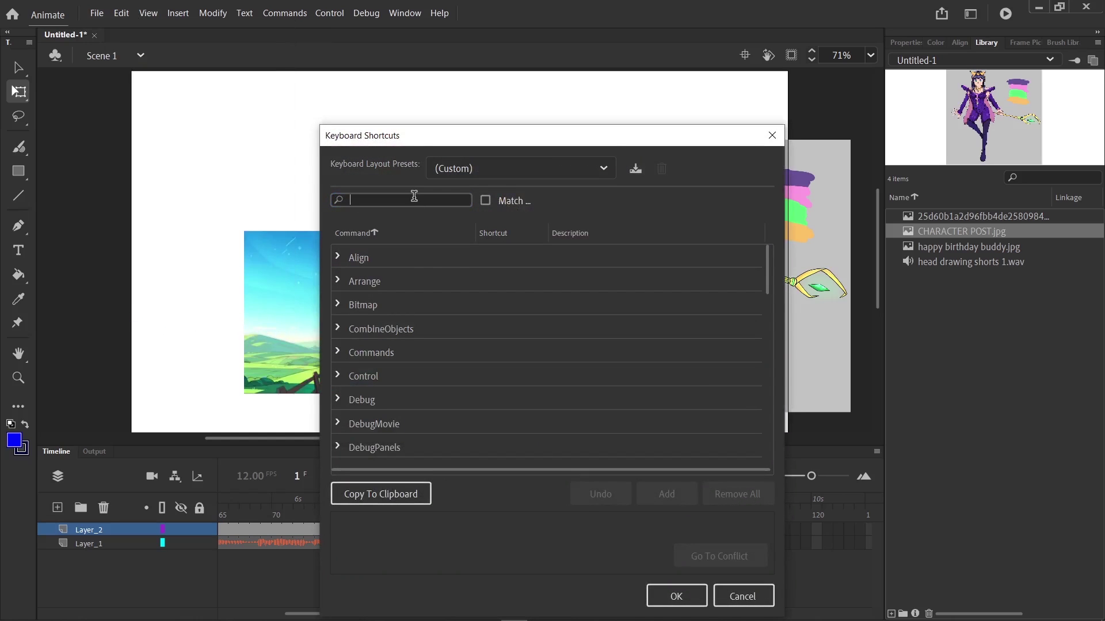
pyautogui.click(414, 200)
pyautogui.write('BRUSH')
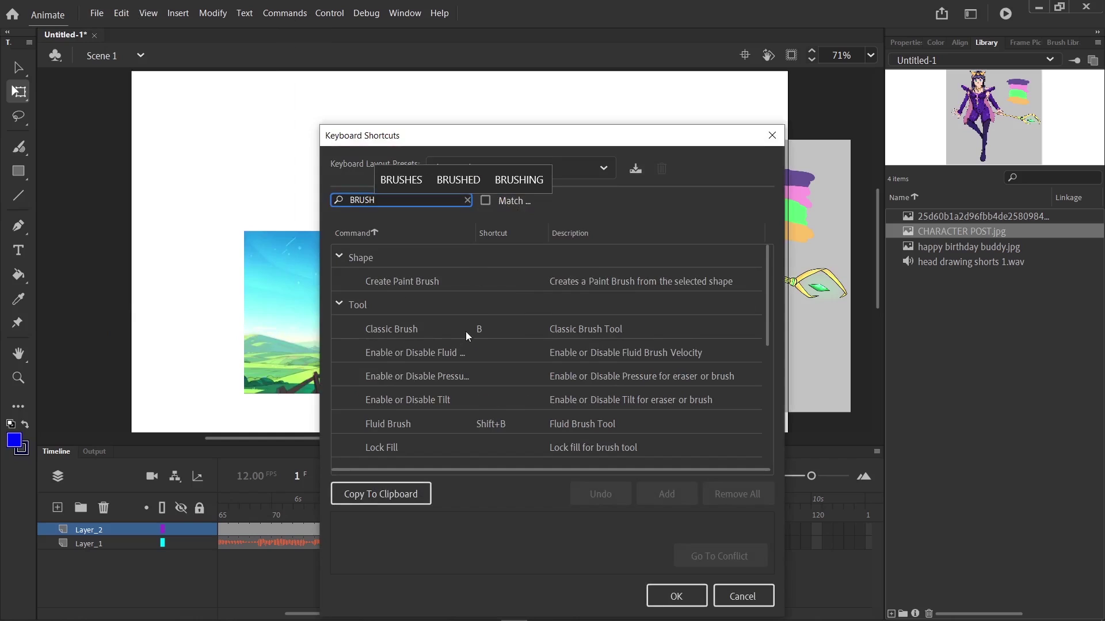
# Remove the existing shortcuts of the Classic Brush and Fluid Brush tools.
pyautogui.click(483, 329)
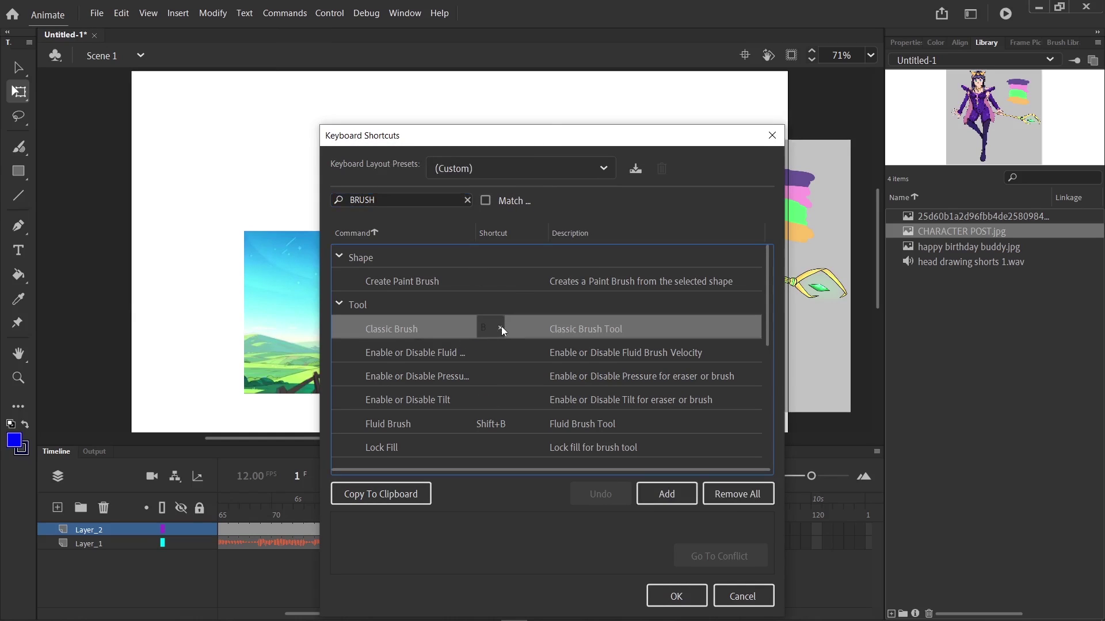
pyautogui.click(501, 327)
pyautogui.click(496, 425)
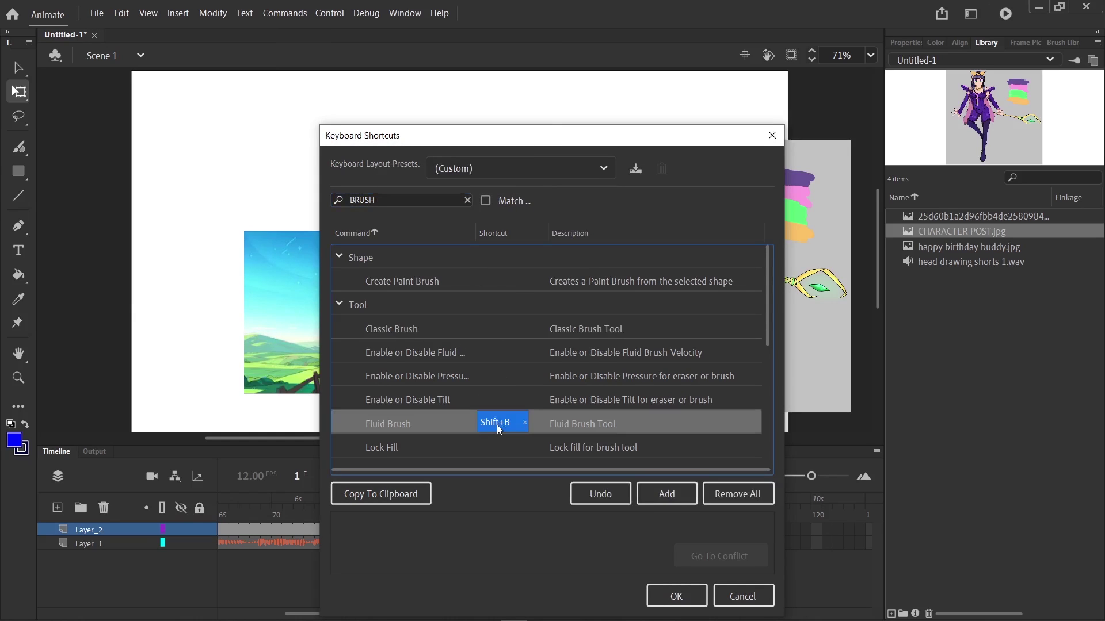
pyautogui.click(525, 421)
# Assign Shift+B to Classic Brush and B to Fluid Brush, and confirm the shortcut changes.
pyautogui.click(484, 326)
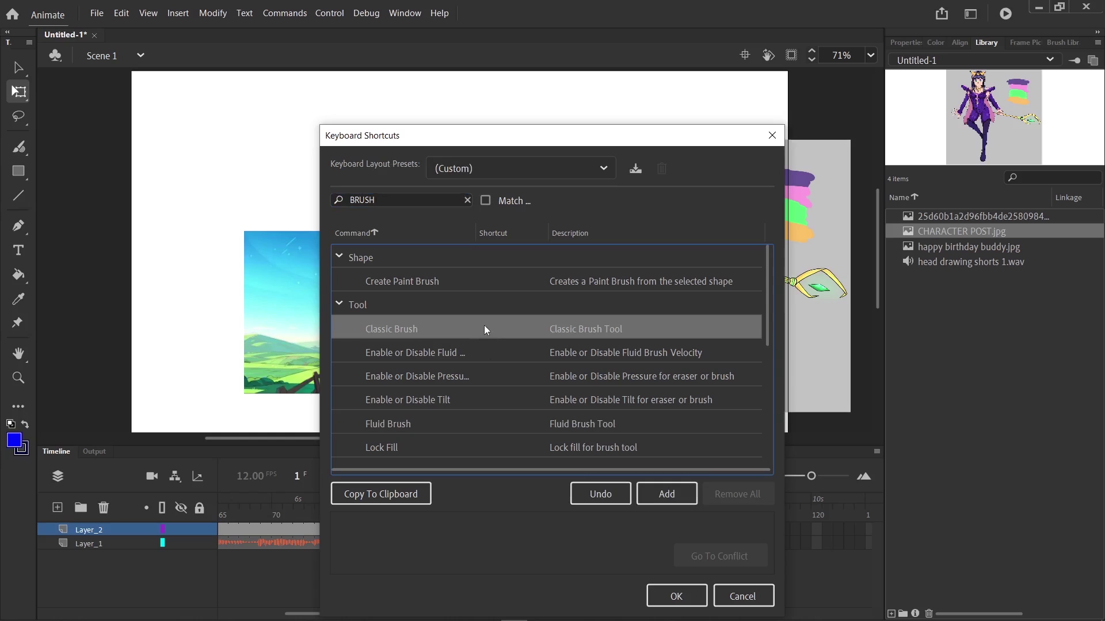
pyautogui.hotkey('shift', 'b')
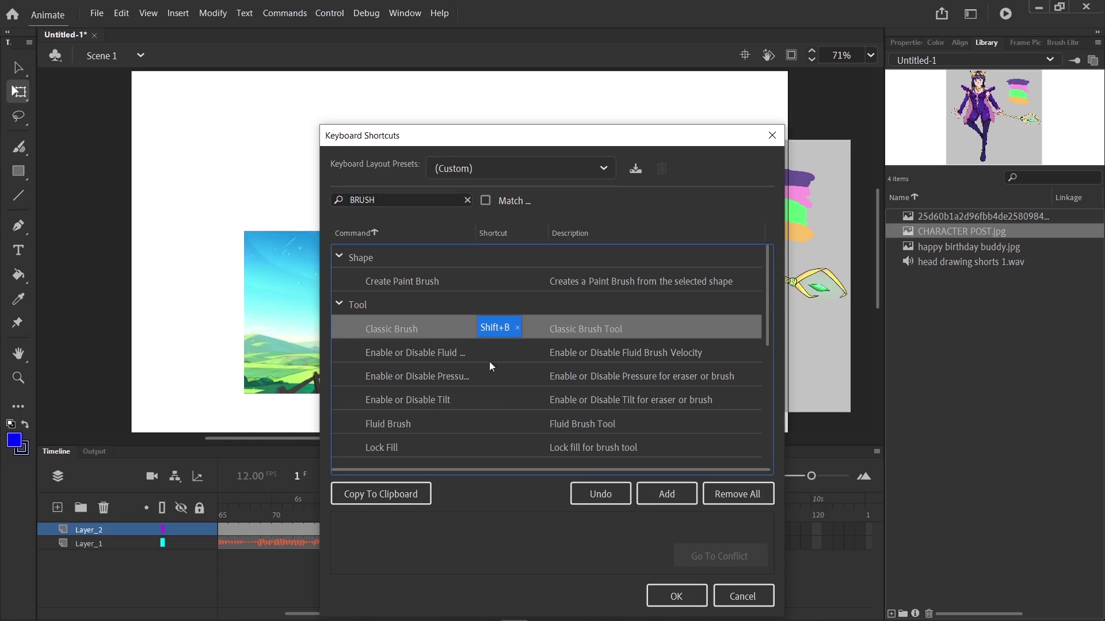
pyautogui.click(480, 424)
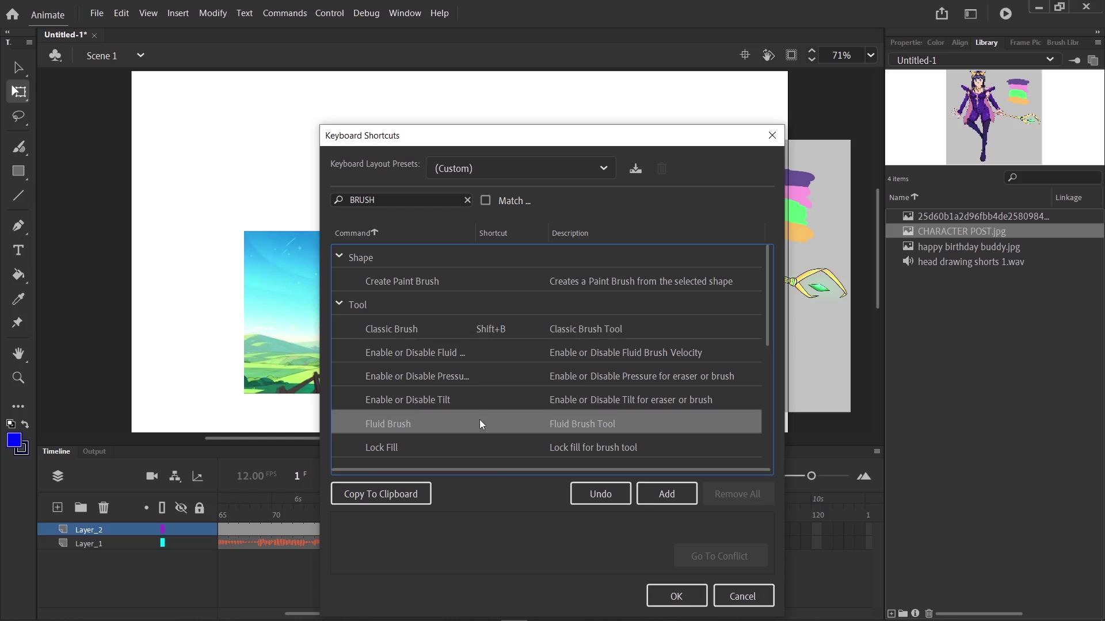
pyautogui.click(481, 419)
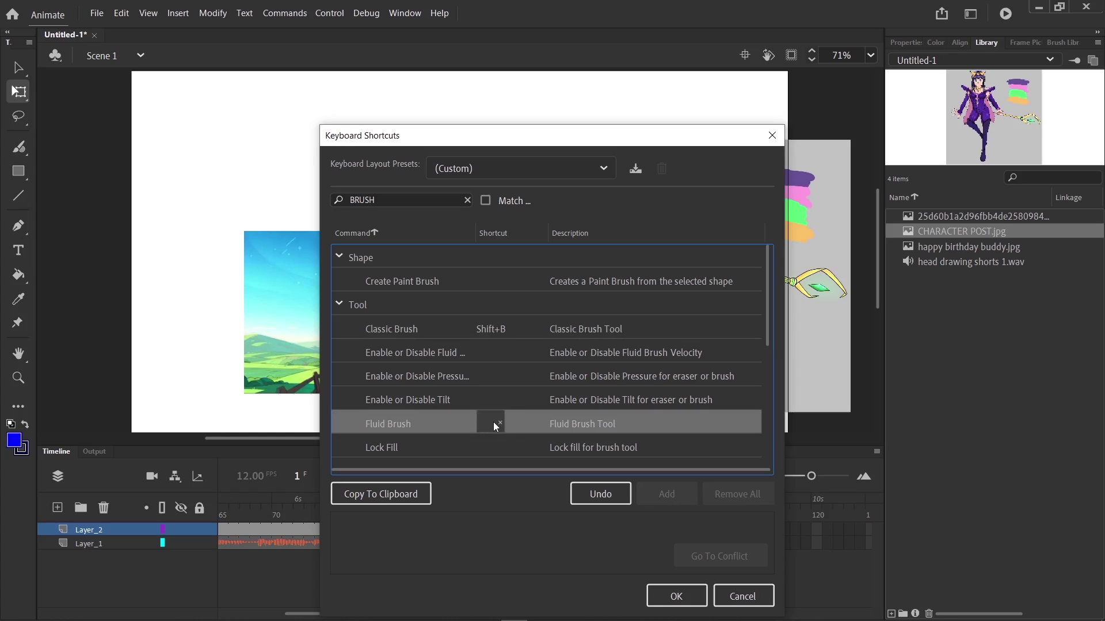
pyautogui.press('b')
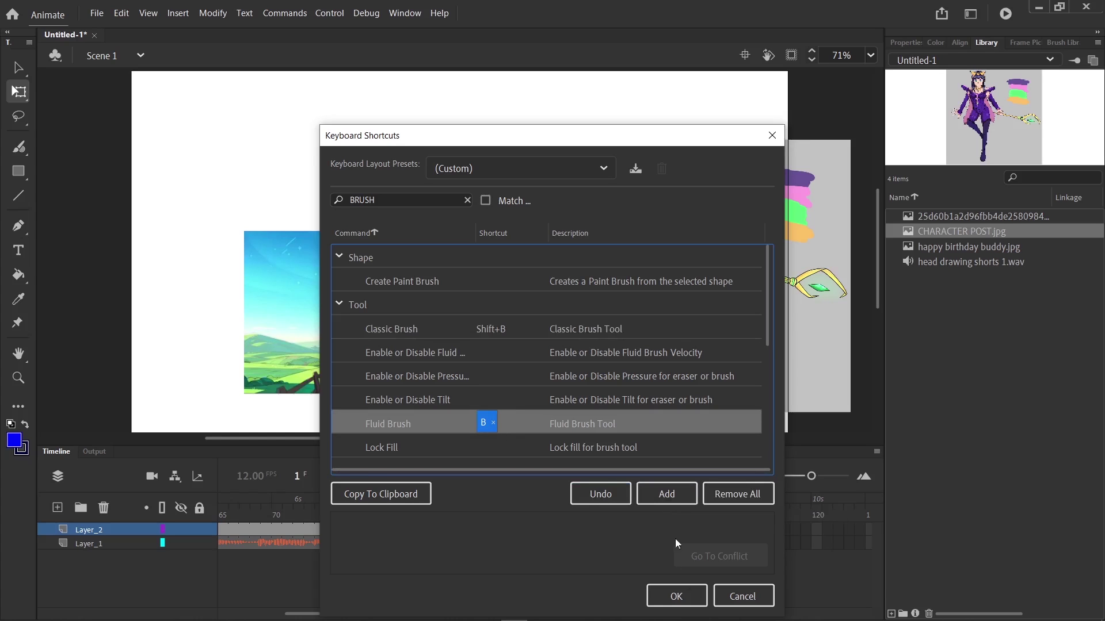
pyautogui.click(695, 599)
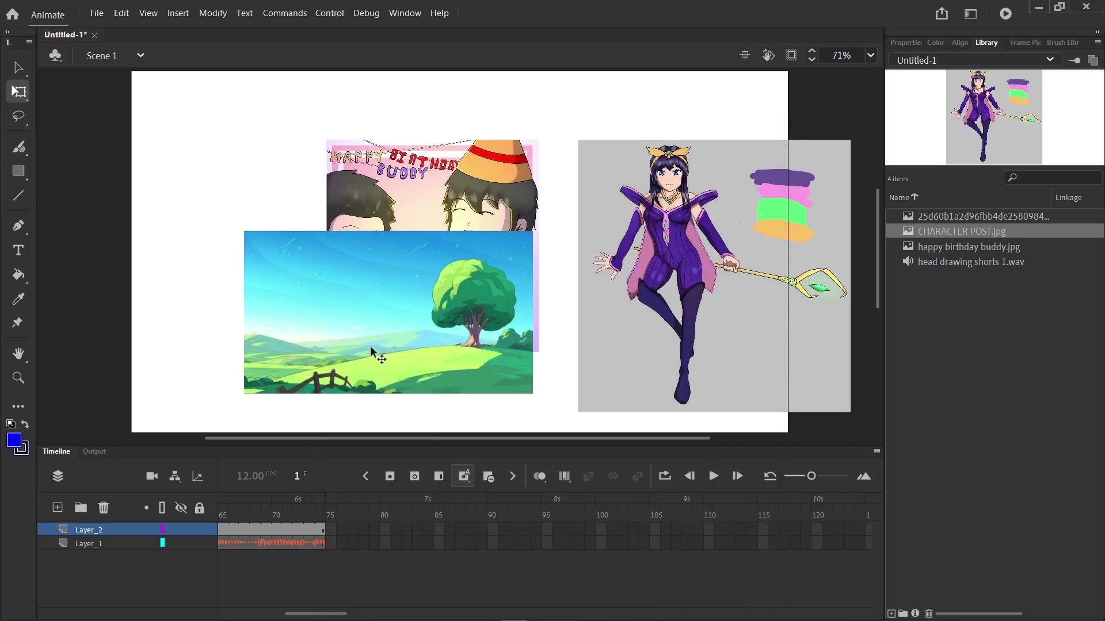
# Try both brush shortcuts by painting blue strokes across the stage with the Fluid Brush and the Classic Brush.
pyautogui.press('b')
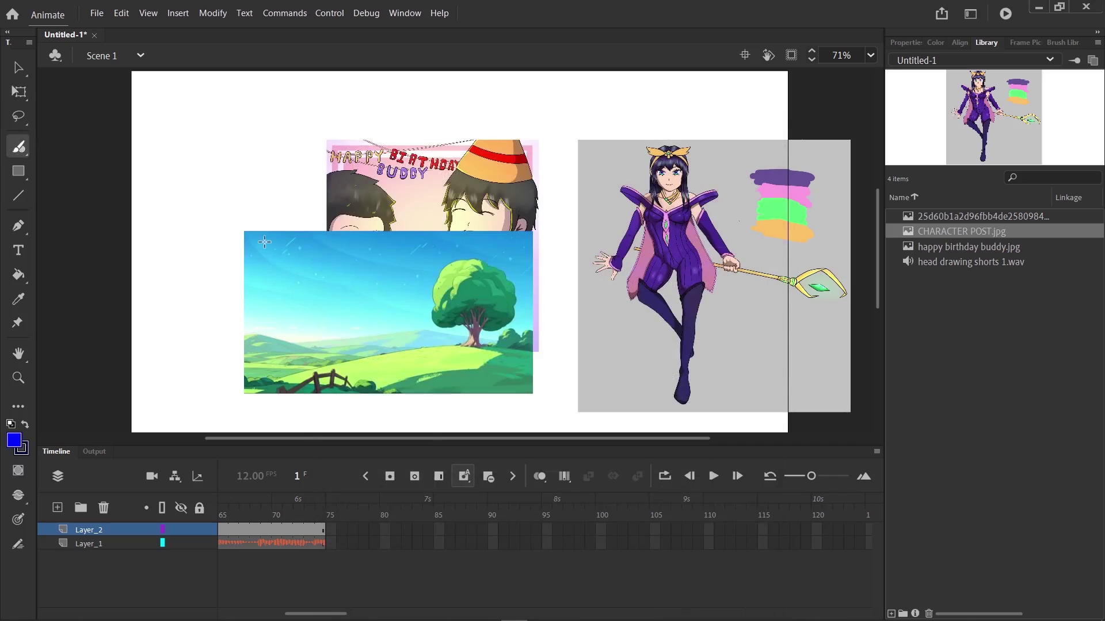
pyautogui.click(908, 43)
pyautogui.click(220, 175)
pyautogui.moveTo(154, 260)
pyautogui.mouseDown()
pyautogui.moveTo(272, 152)
pyautogui.moveTo(231, 228)
pyautogui.mouseUp()
pyautogui.press('b')
pyautogui.moveTo(212, 170)
pyautogui.mouseDown()
pyautogui.moveTo(233, 148)
pyautogui.moveTo(278, 394)
pyautogui.moveTo(732, 291)
pyautogui.moveTo(739, 347)
pyautogui.mouseUp()
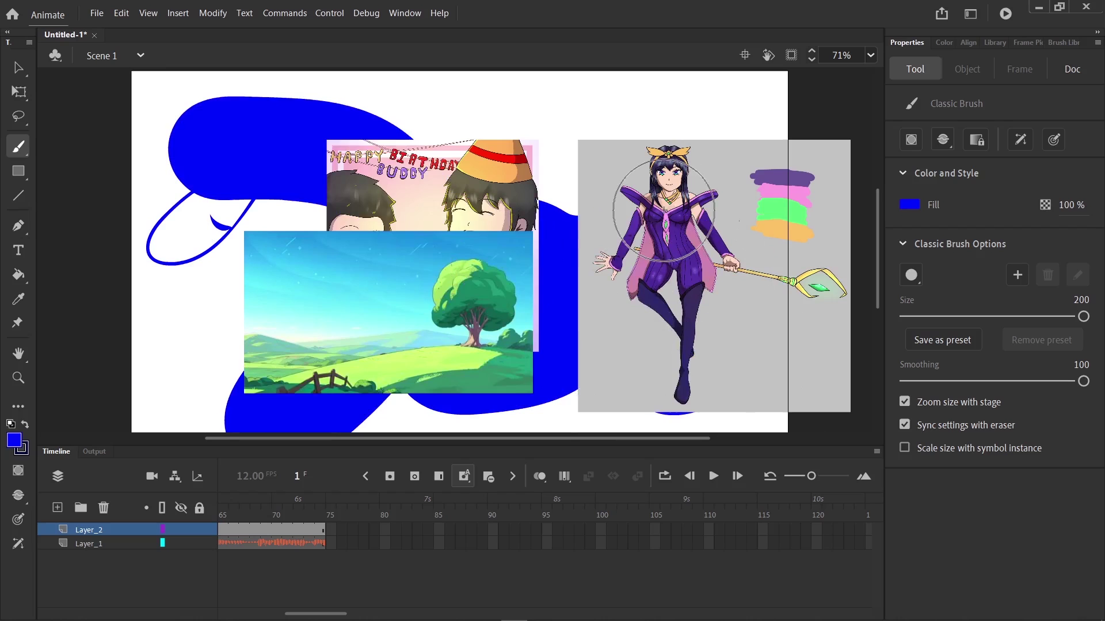
pyautogui.moveTo(358, 255); pyautogui.dragTo(327, 284)
pyautogui.moveTo(269, 302)
pyautogui.mouseDown()
pyautogui.moveTo(260, 306)
pyautogui.moveTo(321, 162)
pyautogui.moveTo(288, 292)
pyautogui.mouseUp()
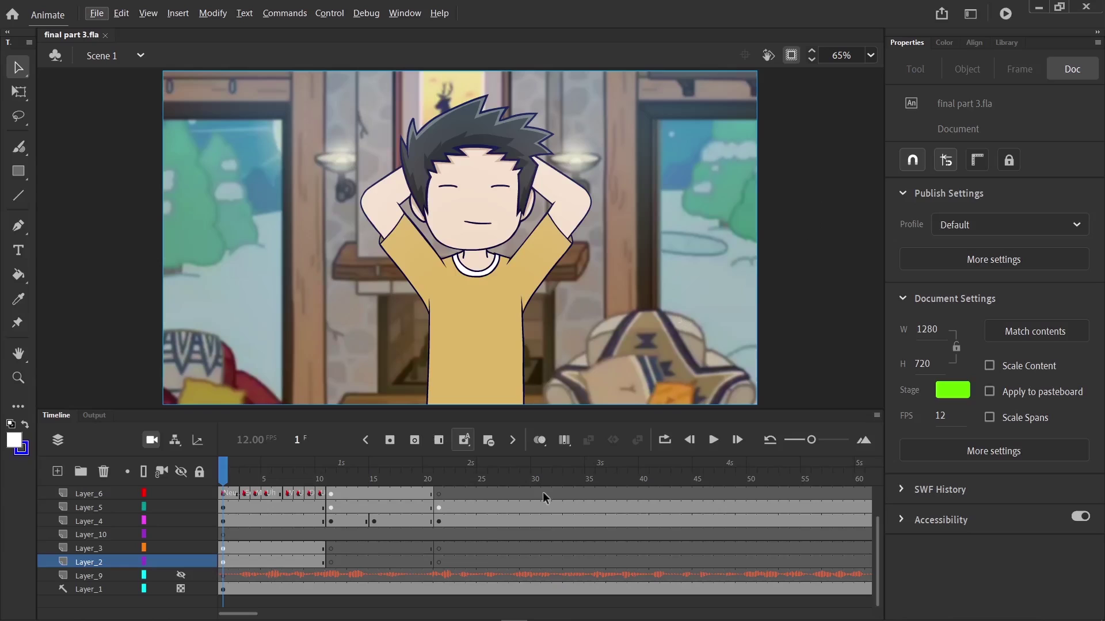
# Look through the timeline of final part 3.fla and play the animation on the stage.
pyautogui.hscroll(6, 516, 518)
pyautogui.hscroll(-6, 516, 518)
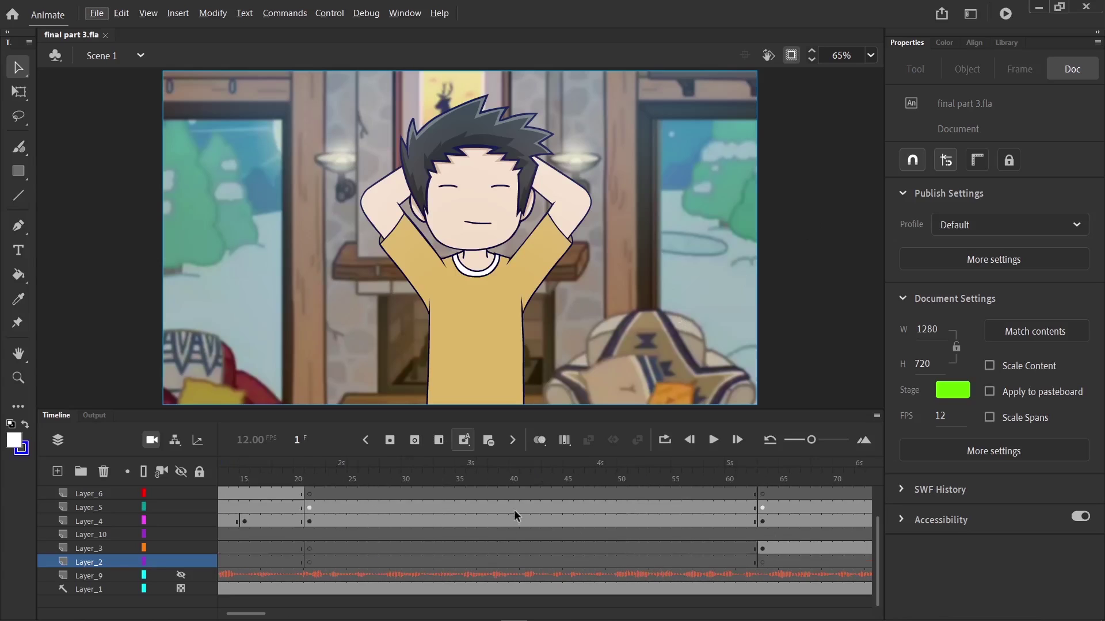
pyautogui.press('Return')
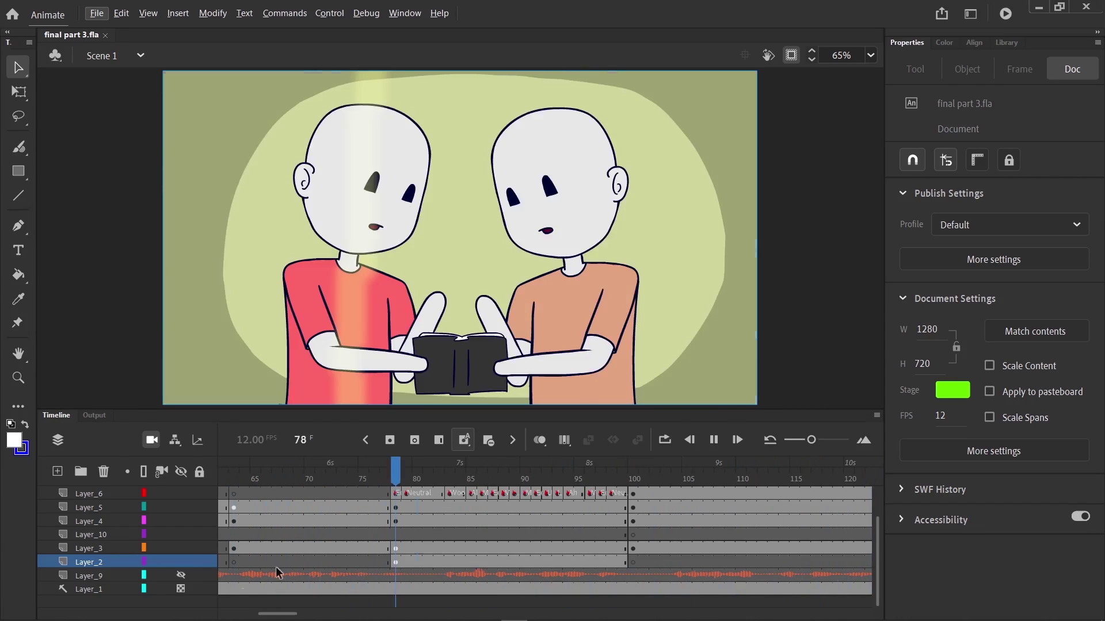
# Test the final part 3 movie in a preview window, watch it, and close the preview.
pyautogui.hotkey('ctrl', 'Return')
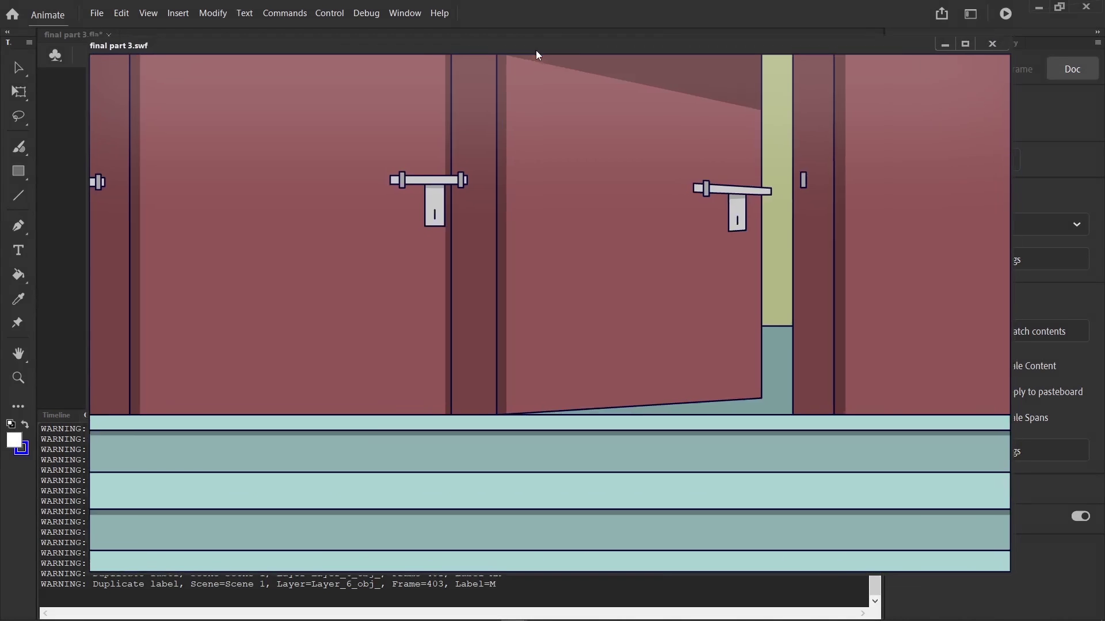
pyautogui.moveTo(536, 50); pyautogui.dragTo(553, 75)
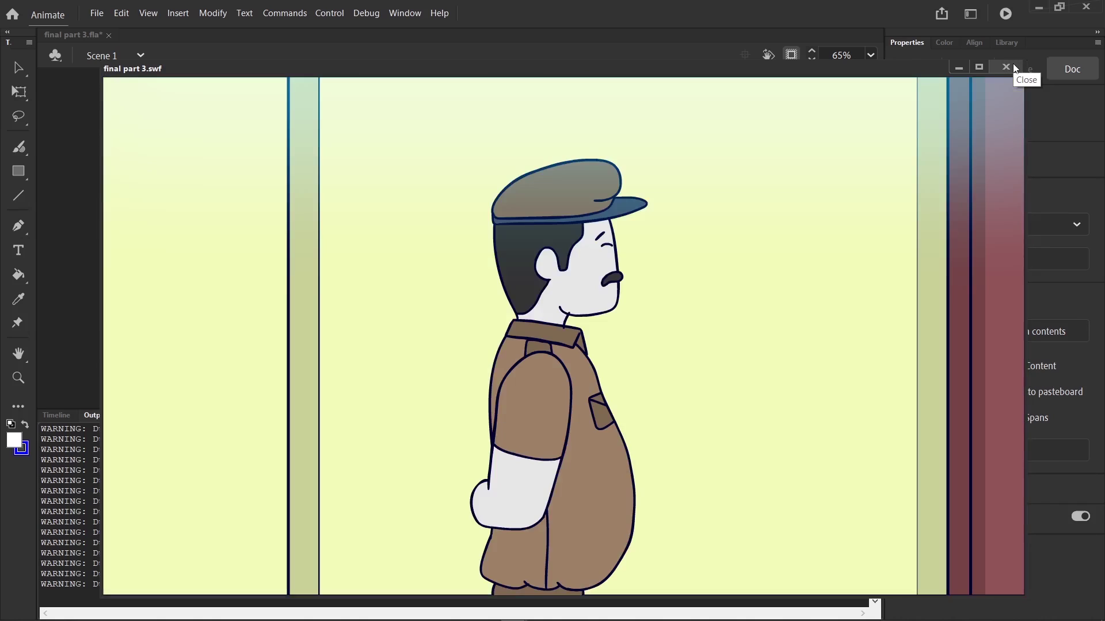
pyautogui.click(1013, 66)
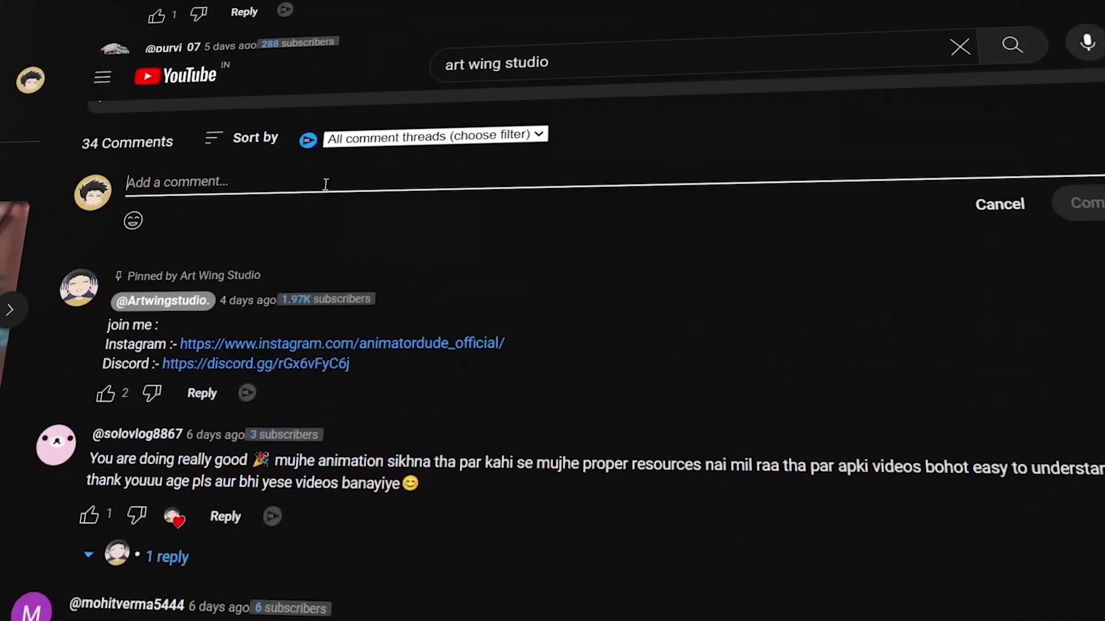
# Post the YouTube comment "VIDEO KHATAM PASA HAZAM" under the video.
pyautogui.write('VIDEO KHATAM PASA HAZAM')
pyautogui.press('Return')
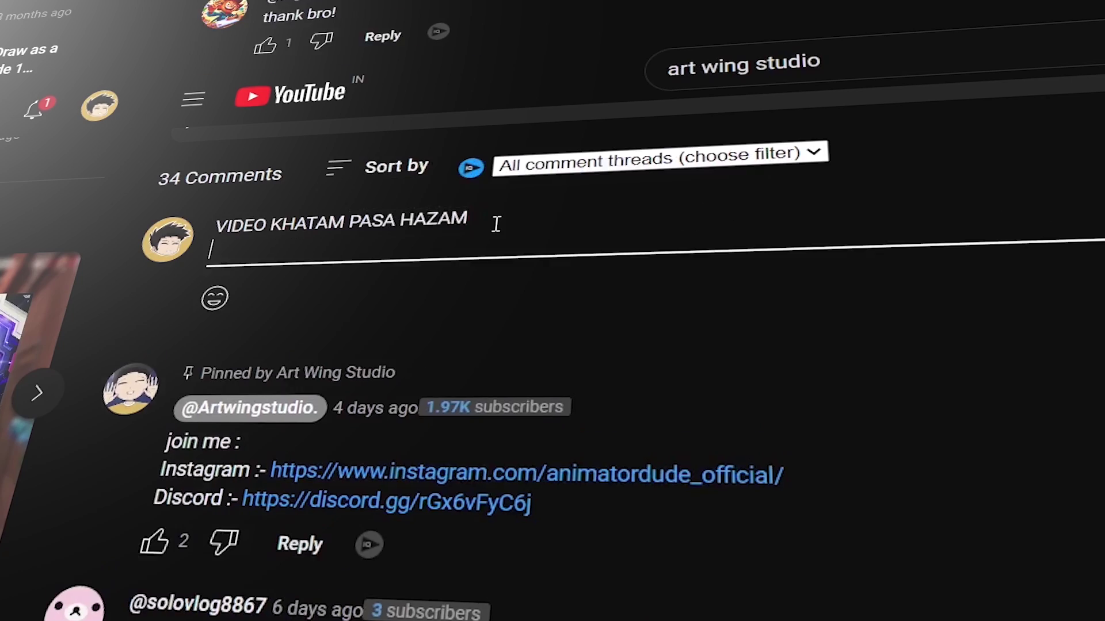
pyautogui.hotkey('ctrl', 'Return')
# Switch to the Discord server and send the message "hlo every one" in the chatting channel.
pyautogui.click(582, 410)
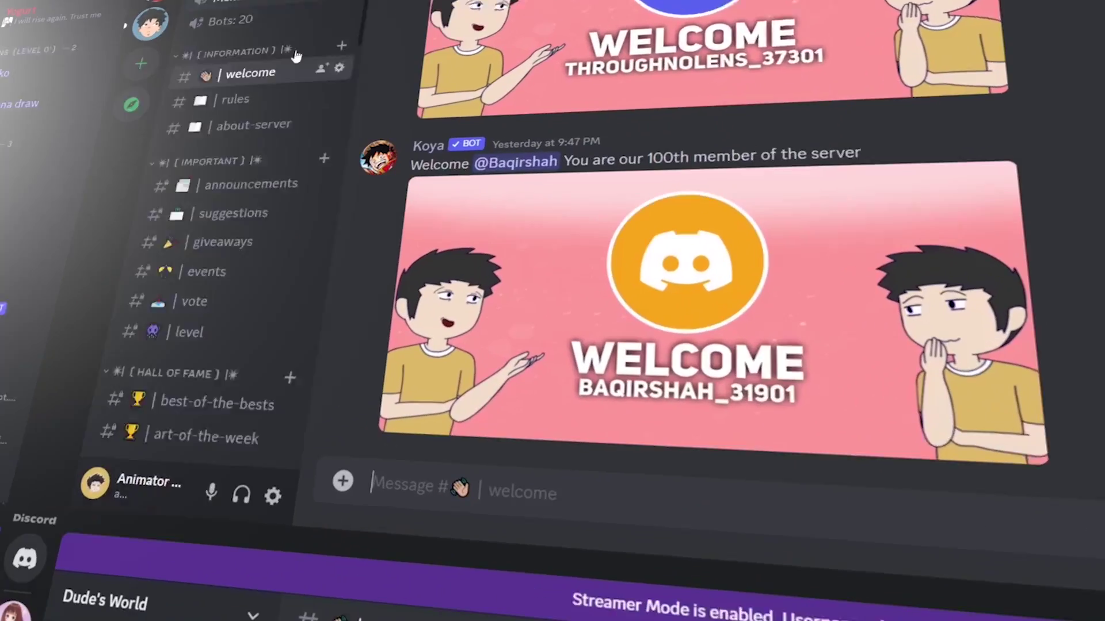
pyautogui.scroll(-5, 230, 230)
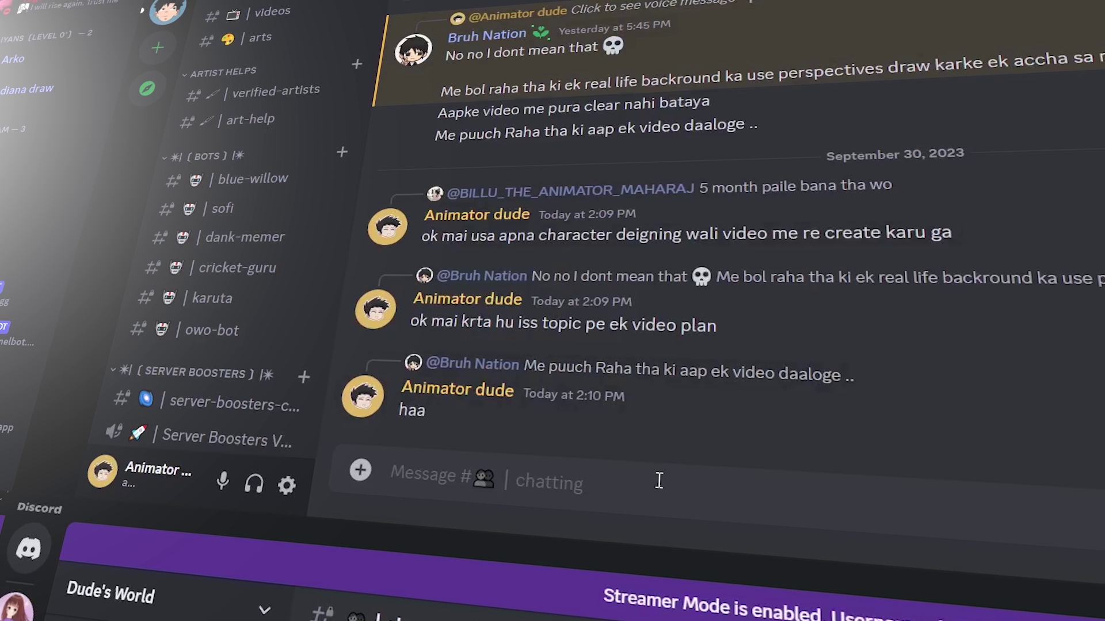
pyautogui.write('hlo e')
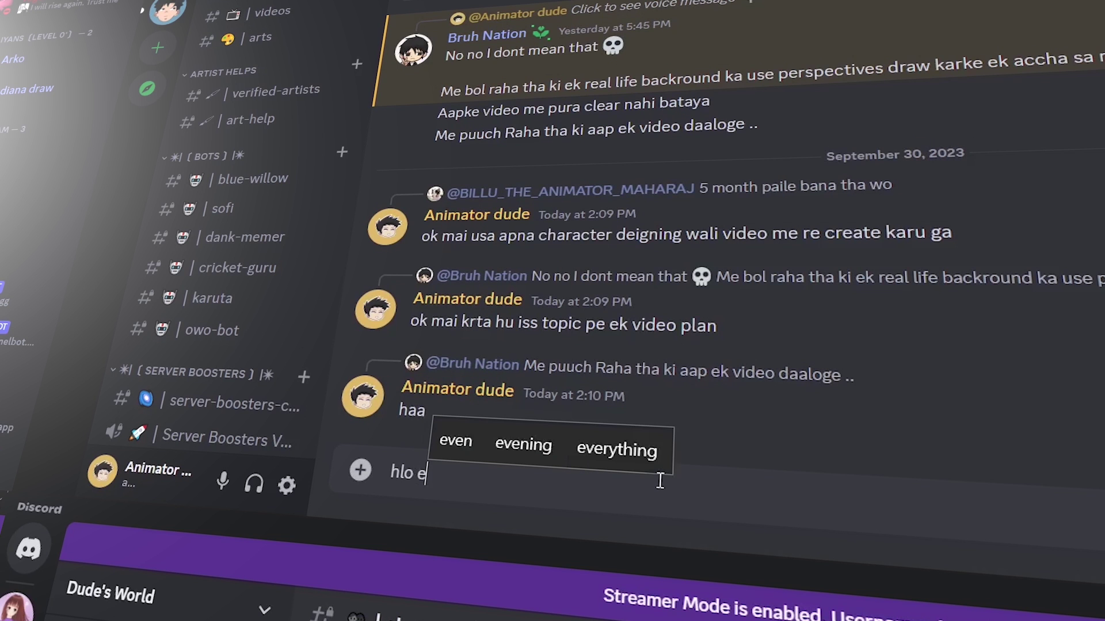
pyautogui.write('very one')
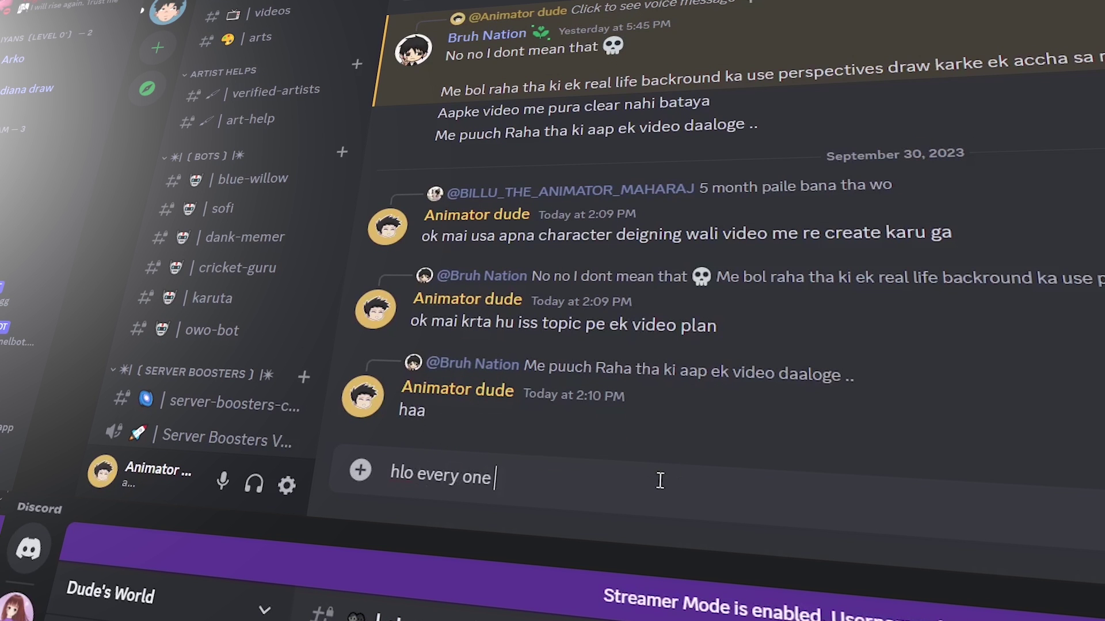
pyautogui.press('Return')
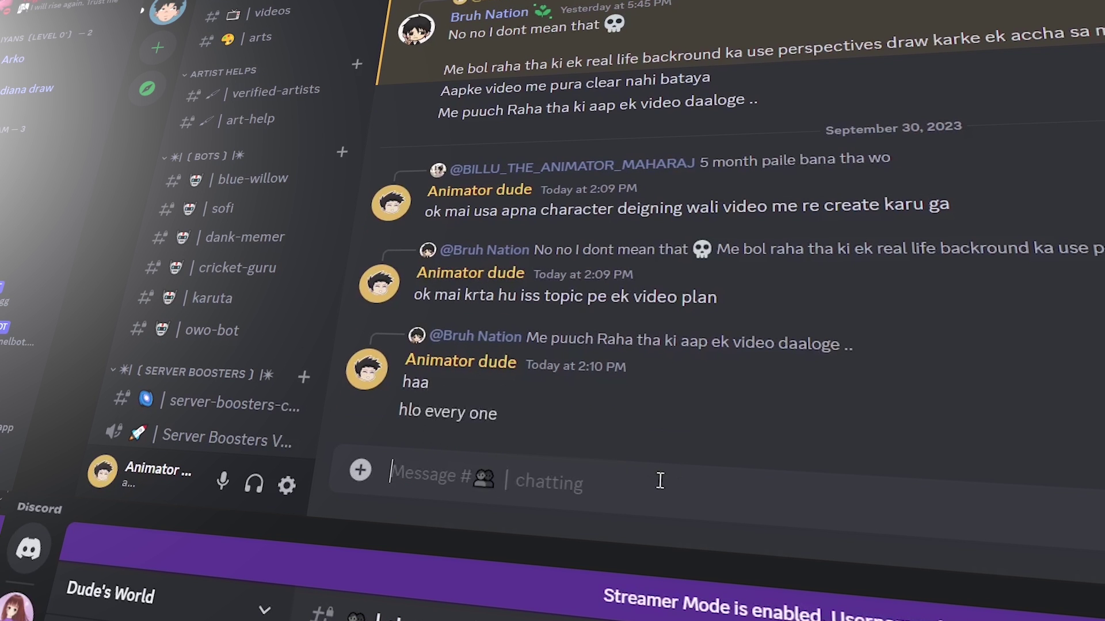